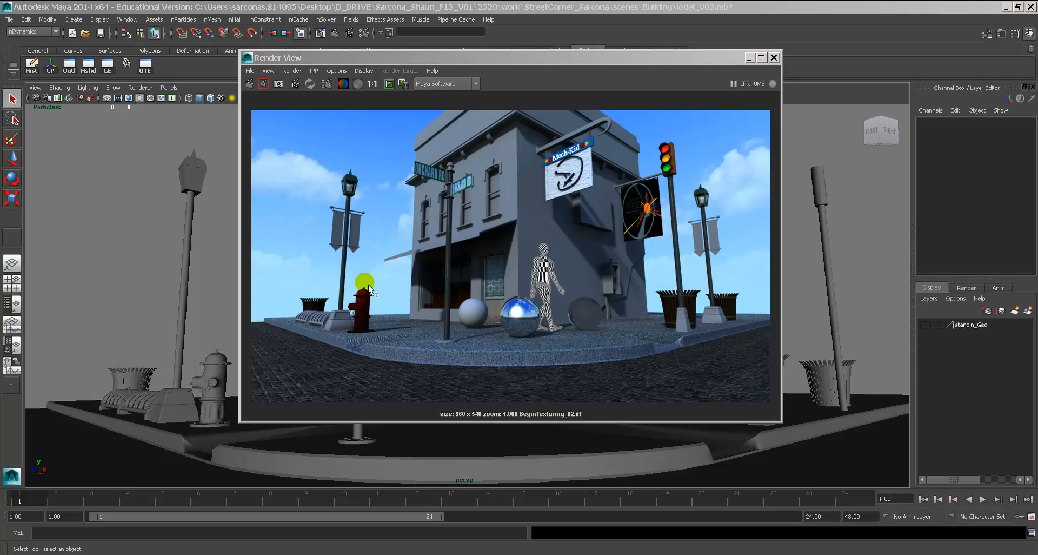
# Examine the rendered street corner up close, from the fire hydrant and bench to the spheres, checkered figure and trash cans
pyautogui.click(360, 313)
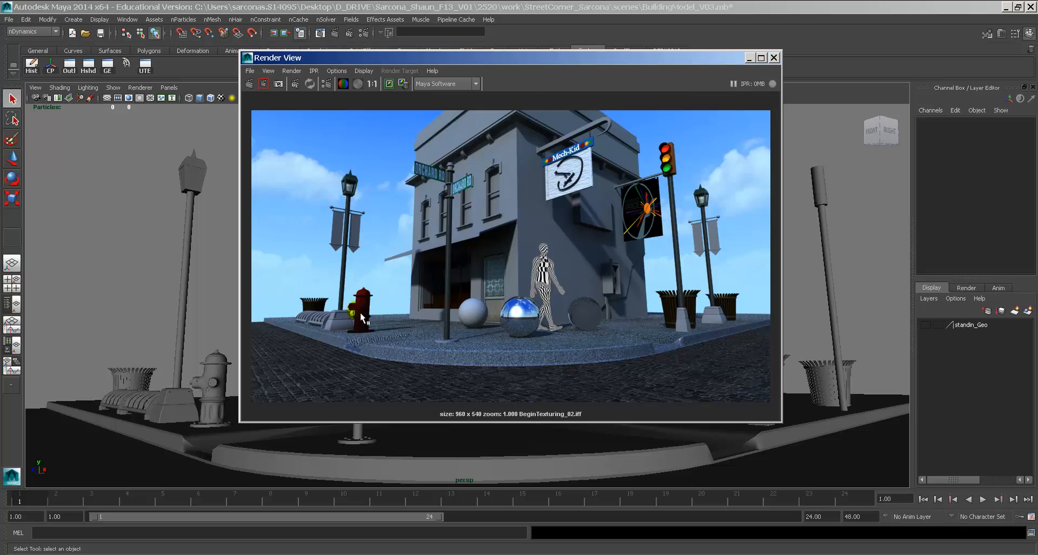
pyautogui.keyDown('alt'); pyautogui.moveTo(361, 313); pyautogui.dragTo(489, 273, button='middle'); pyautogui.keyUp('alt')
pyautogui.keyDown('alt'); pyautogui.moveTo(533, 292); pyautogui.dragTo(660, 267, button='right'); pyautogui.keyUp('alt')
pyautogui.keyDown('alt'); pyautogui.moveTo(515, 245); pyautogui.dragTo(513, 254, button='middle'); pyautogui.keyUp('alt')
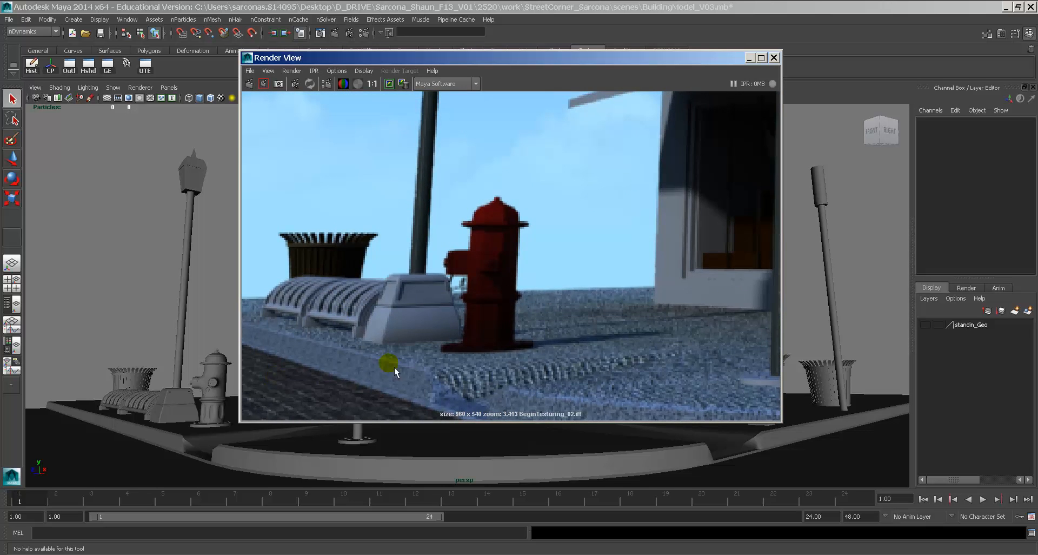
pyautogui.keyDown('alt'); pyautogui.moveTo(669, 353); pyautogui.dragTo(343, 364, button='middle'); pyautogui.keyUp('alt')
pyautogui.keyDown('alt'); pyautogui.moveTo(566, 364); pyautogui.dragTo(475, 374, button='right'); pyautogui.keyUp('alt')
pyautogui.keyDown('alt'); pyautogui.moveTo(567, 361); pyautogui.dragTo(454, 384, button='middle'); pyautogui.keyUp('alt')
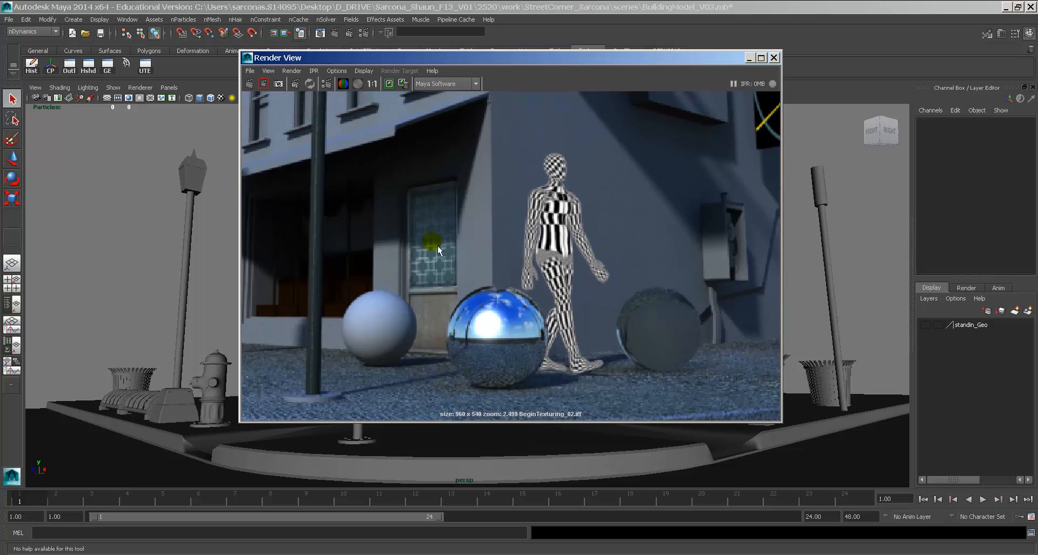
pyautogui.keyDown('alt'); pyautogui.moveTo(595, 264); pyautogui.dragTo(403, 280, button='middle'); pyautogui.keyUp('alt')
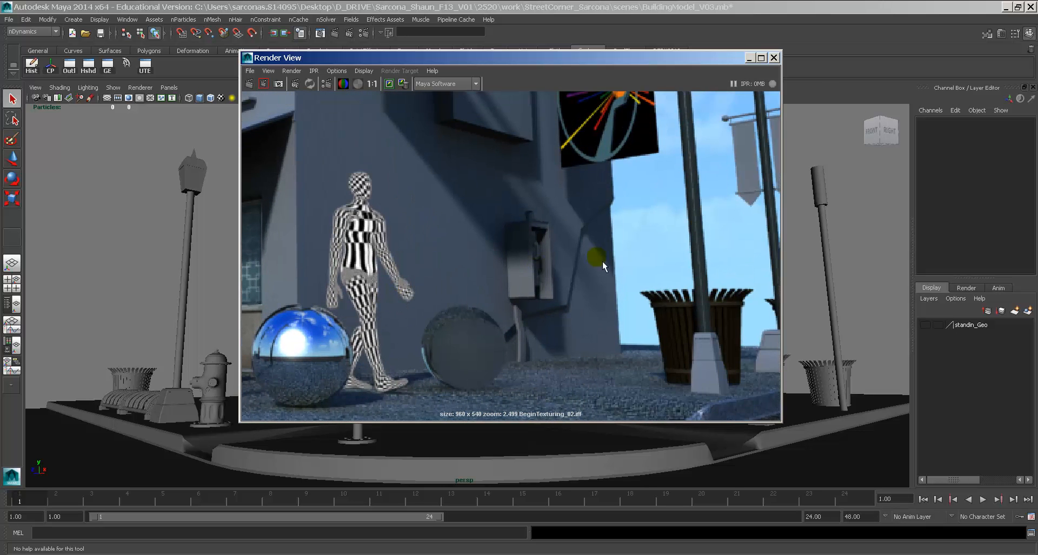
# Examine the hanging signs, traffic light and street lamp in the render, and return the image to actual size
pyautogui.keyDown('alt'); pyautogui.moveTo(604, 266); pyautogui.dragTo(482, 341, button='middle'); pyautogui.keyUp('alt')
pyautogui.keyDown('alt'); pyautogui.moveTo(480, 286); pyautogui.dragTo(587, 367, button='middle'); pyautogui.keyUp('alt')
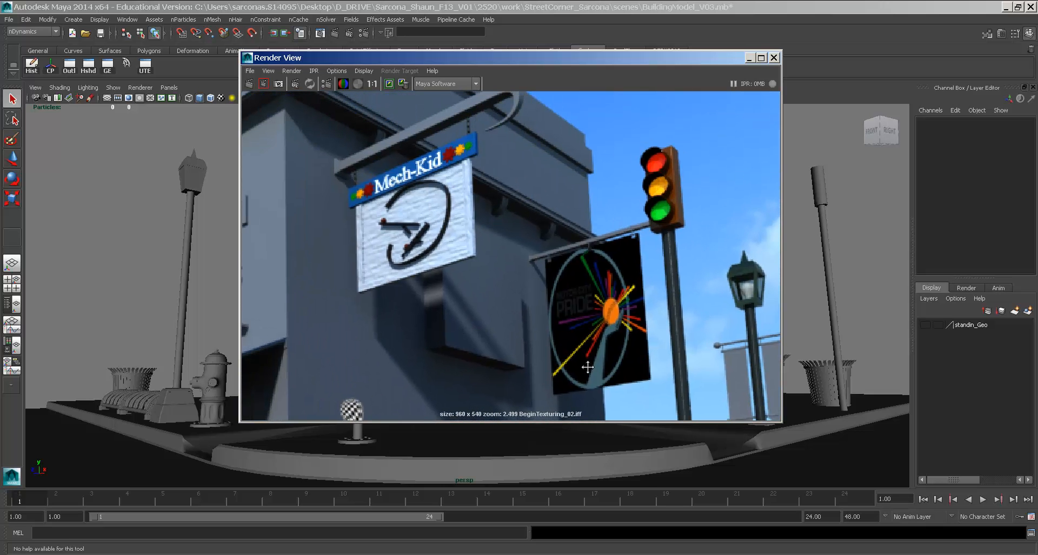
pyautogui.keyDown('alt'); pyautogui.moveTo(652, 350); pyautogui.dragTo(653, 325, button='middle'); pyautogui.keyUp('alt')
pyautogui.keyDown('alt'); pyautogui.moveTo(653, 326); pyautogui.dragTo(627, 325, button='right'); pyautogui.keyUp('alt')
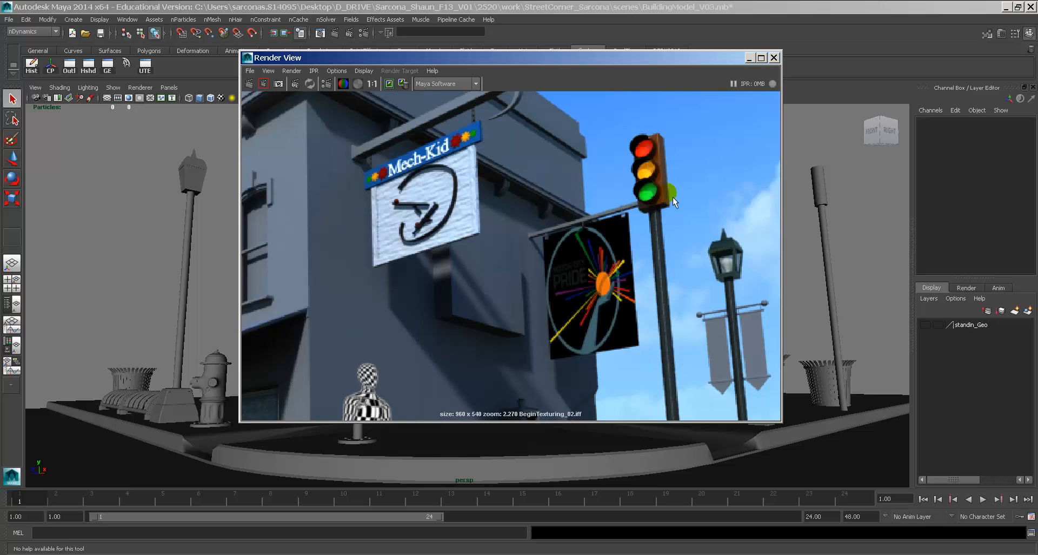
pyautogui.keyDown('alt'); pyautogui.moveTo(725, 340); pyautogui.dragTo(578, 324, button='right'); pyautogui.keyUp('alt')
pyautogui.keyDown('alt'); pyautogui.moveTo(661, 346); pyautogui.dragTo(676, 282, button='middle'); pyautogui.keyUp('alt')
pyautogui.keyDown('alt'); pyautogui.moveTo(676, 283); pyautogui.dragTo(641, 283, button='right'); pyautogui.keyUp('alt')
pyautogui.keyDown('alt'); pyautogui.moveTo(616, 271); pyautogui.dragTo(709, 294, button='middle'); pyautogui.keyUp('alt')
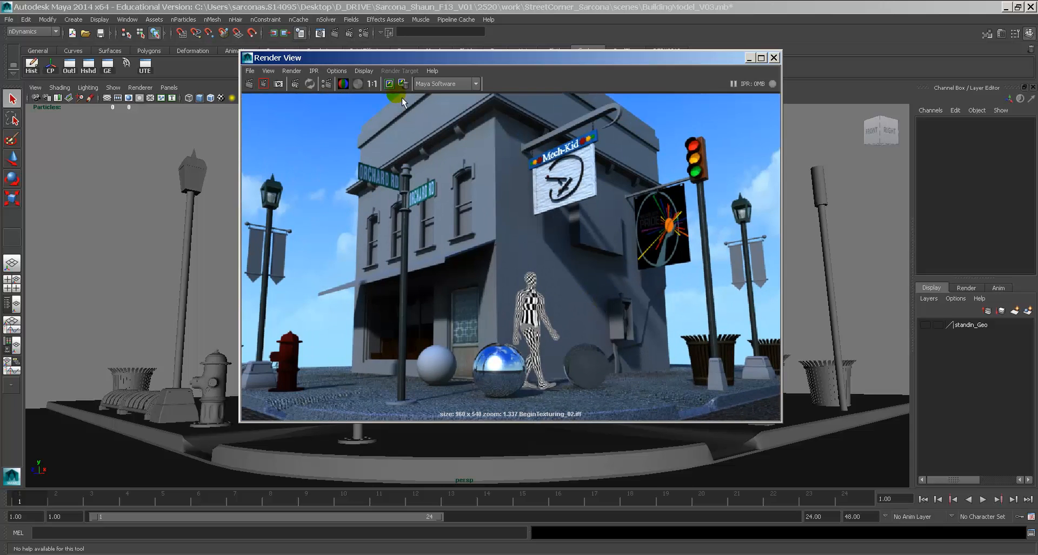
pyautogui.click(373, 85)
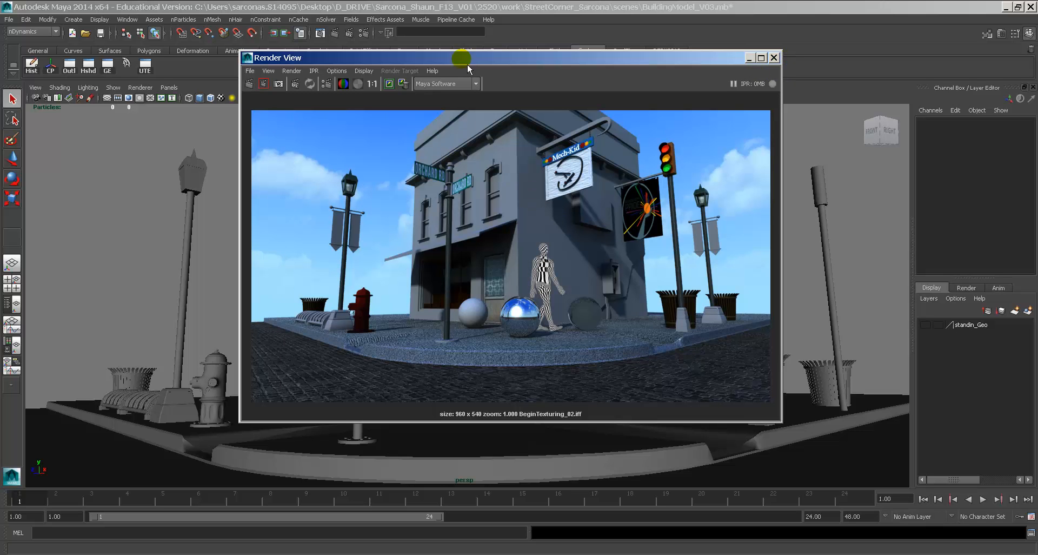
# Turn on wireframe over the shaded street-corner model and move the Render View aside to uncover the viewport
pyautogui.moveTo(468, 64); pyautogui.dragTo(767, 55)
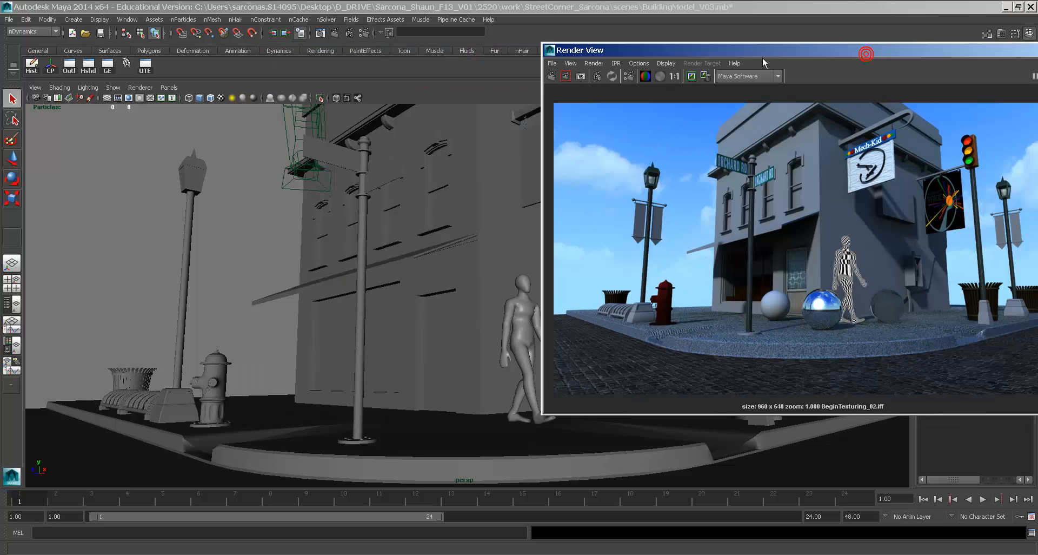
pyautogui.click(221, 98)
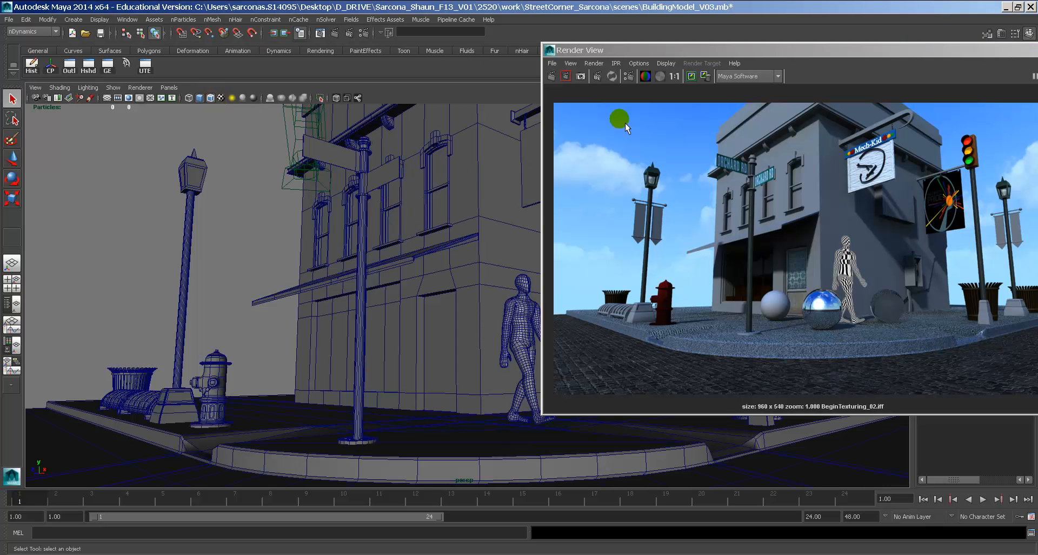
pyautogui.moveTo(745, 55); pyautogui.dragTo(510, 60)
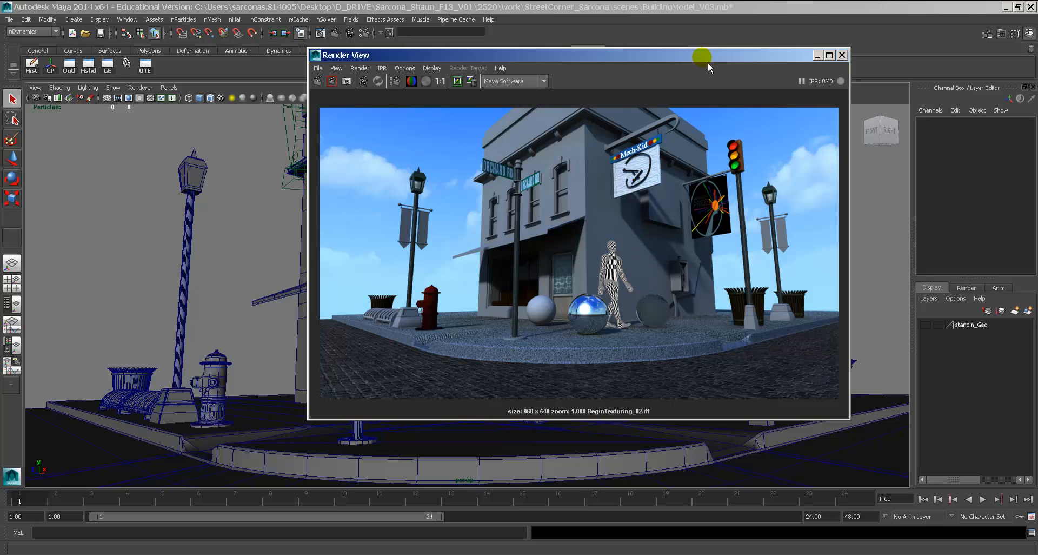
pyautogui.moveTo(704, 63); pyautogui.dragTo(318, 78)
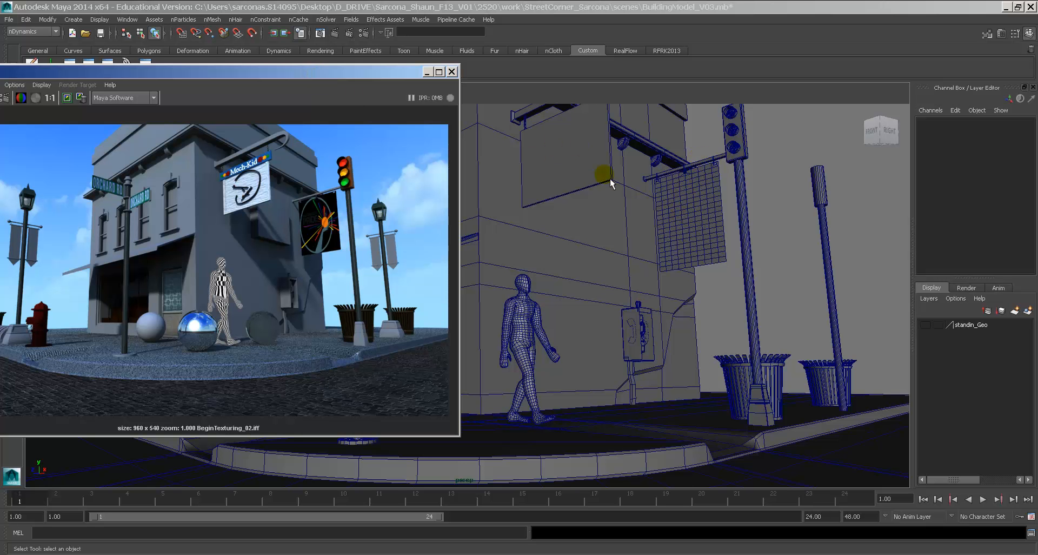
# Inspect the modeled roof, hanging signs, traffic light, figure and storefront in the viewport against the rendered image
pyautogui.keyDown('alt'); pyautogui.moveTo(605, 160); pyautogui.dragTo(643, 346, button='middle'); pyautogui.keyUp('alt')
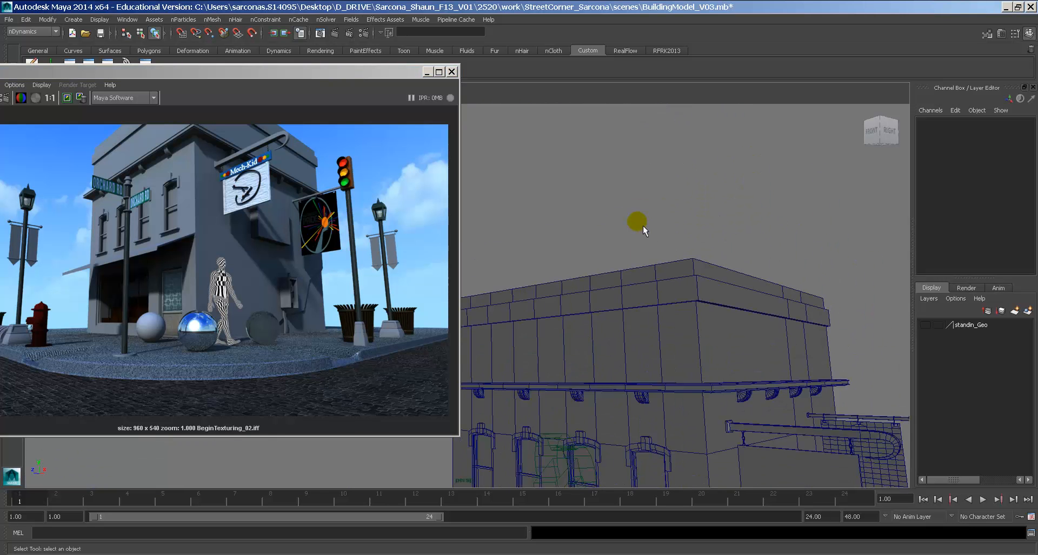
pyautogui.keyDown('alt'); pyautogui.moveTo(638, 223); pyautogui.dragTo(615, 217, button='middle'); pyautogui.keyUp('alt')
pyautogui.keyDown('alt'); pyautogui.moveTo(613, 218); pyautogui.dragTo(645, 230, button='right'); pyautogui.keyUp('alt')
pyautogui.keyDown('alt'); pyautogui.moveTo(646, 231); pyautogui.dragTo(627, 257, button='middle'); pyautogui.keyUp('alt')
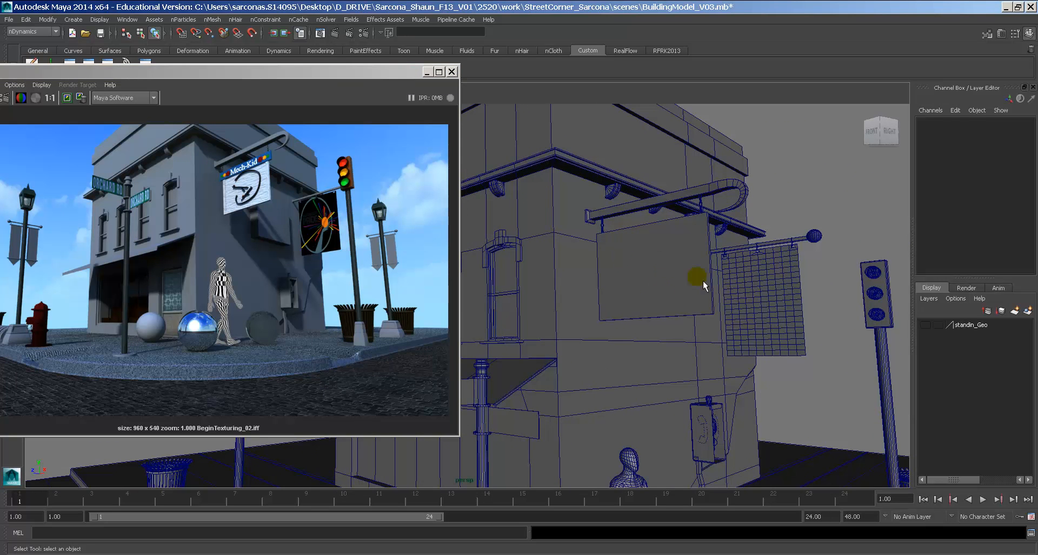
pyautogui.keyDown('alt'); pyautogui.moveTo(864, 290); pyautogui.dragTo(724, 296, button='middle'); pyautogui.keyUp('alt')
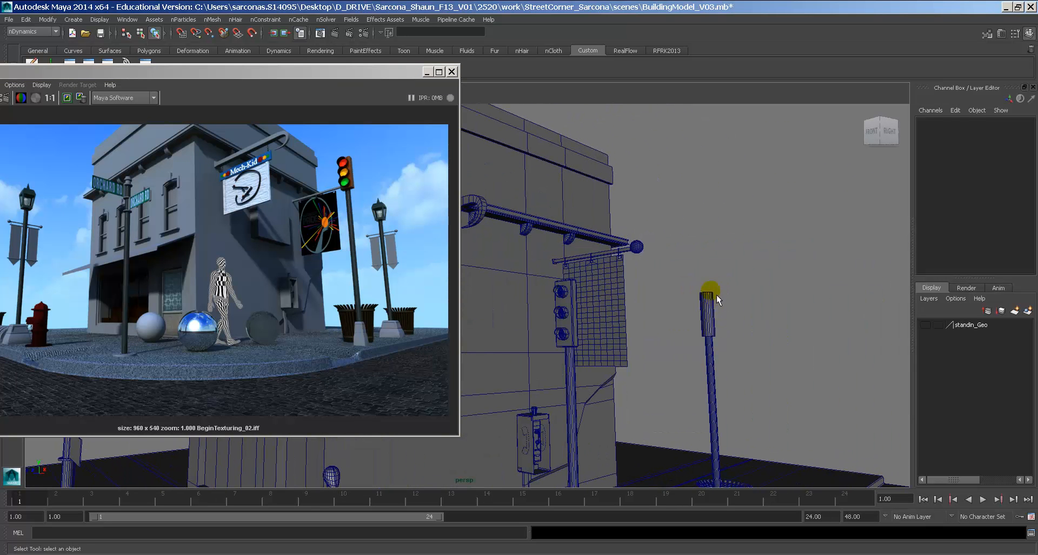
pyautogui.keyDown('alt'); pyautogui.moveTo(689, 397); pyautogui.dragTo(718, 382, button='middle'); pyautogui.keyUp('alt')
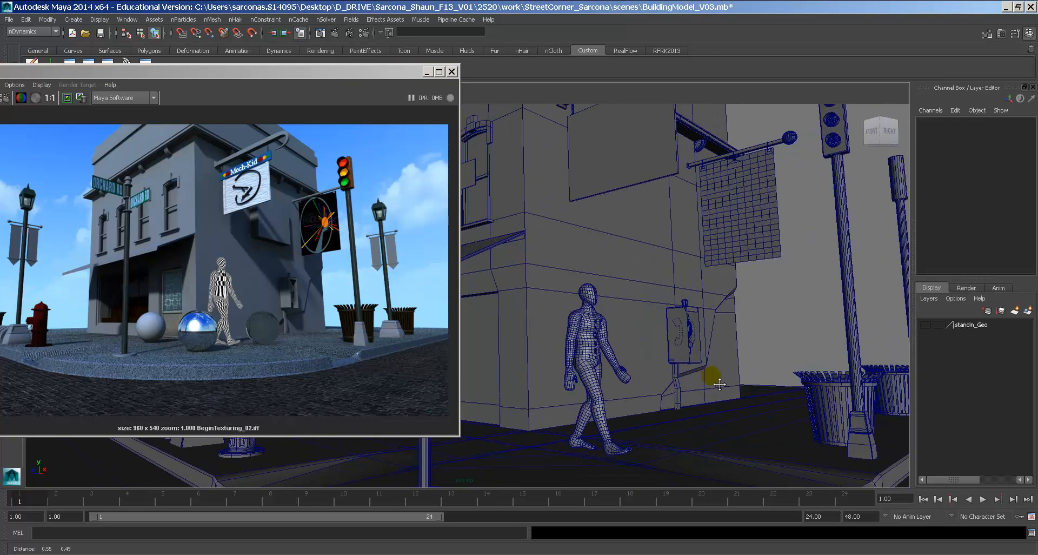
pyautogui.keyDown('alt'); pyautogui.moveTo(661, 417); pyautogui.dragTo(724, 416, button='middle'); pyautogui.keyUp('alt')
pyautogui.moveTo(344, 76); pyautogui.dragTo(402, 78)
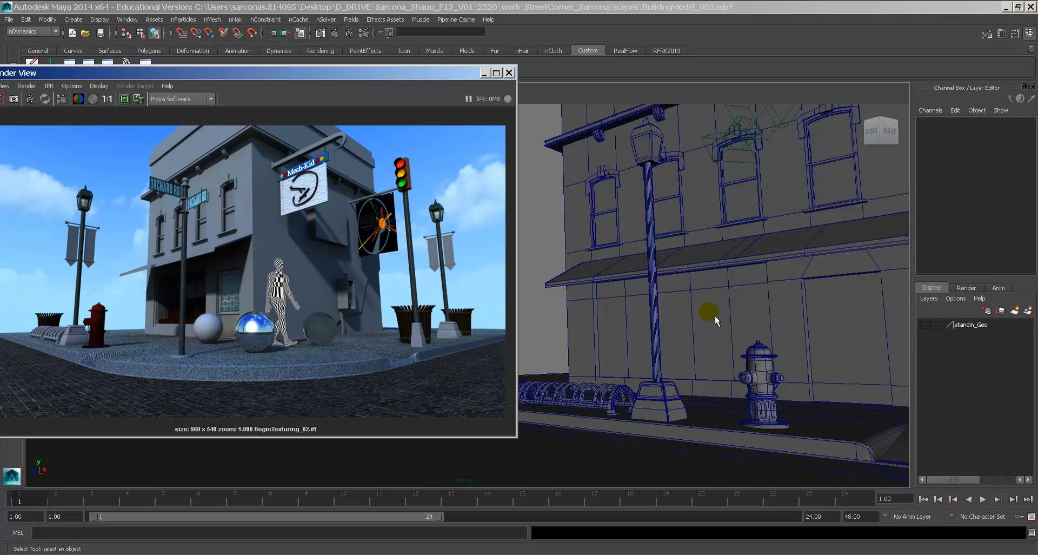
# Compare the rendered storefront window and door with the recessed window opening in the building model
pyautogui.keyDown('alt'); pyautogui.moveTo(198, 272); pyautogui.dragTo(348, 246, button='middle'); pyautogui.keyUp('alt')
pyautogui.keyDown('alt'); pyautogui.moveTo(348, 245); pyautogui.dragTo(433, 275, button='right'); pyautogui.keyUp('alt')
pyautogui.keyDown('alt'); pyautogui.moveTo(427, 276); pyautogui.dragTo(268, 238, button='middle'); pyautogui.keyUp('alt')
pyautogui.keyDown('alt'); pyautogui.moveTo(268, 238); pyautogui.dragTo(346, 246, button='right'); pyautogui.keyUp('alt')
pyautogui.keyDown('alt'); pyautogui.moveTo(301, 247); pyautogui.dragTo(286, 262, button='middle'); pyautogui.keyUp('alt')
pyautogui.keyDown('alt'); pyautogui.moveTo(286, 262); pyautogui.dragTo(399, 270, button='right'); pyautogui.keyUp('alt')
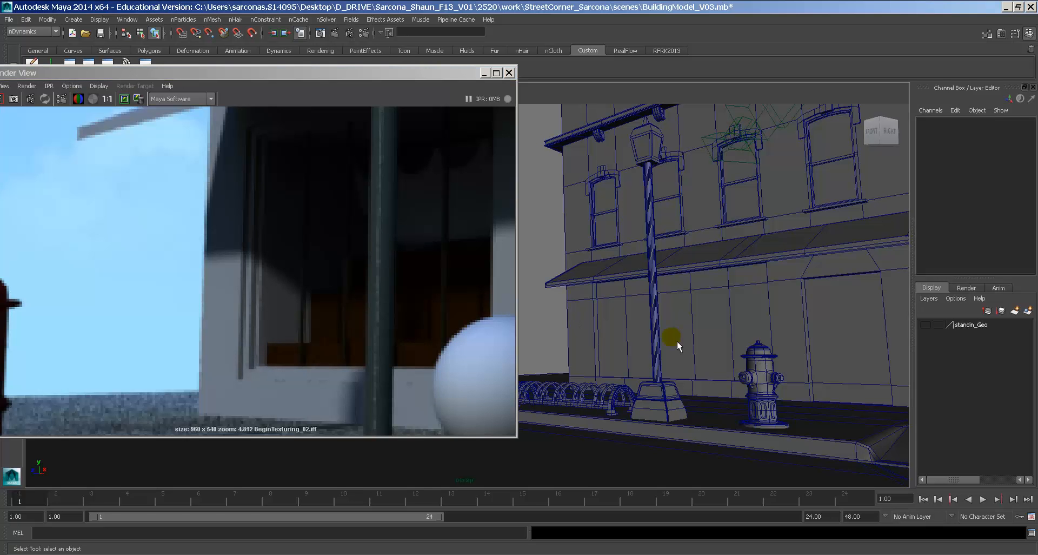
pyautogui.keyDown('alt'); pyautogui.moveTo(677, 342); pyautogui.dragTo(673, 345); pyautogui.keyUp('alt')
pyautogui.keyDown('alt'); pyautogui.moveTo(677, 345); pyautogui.dragTo(748, 338, button='middle'); pyautogui.keyUp('alt')
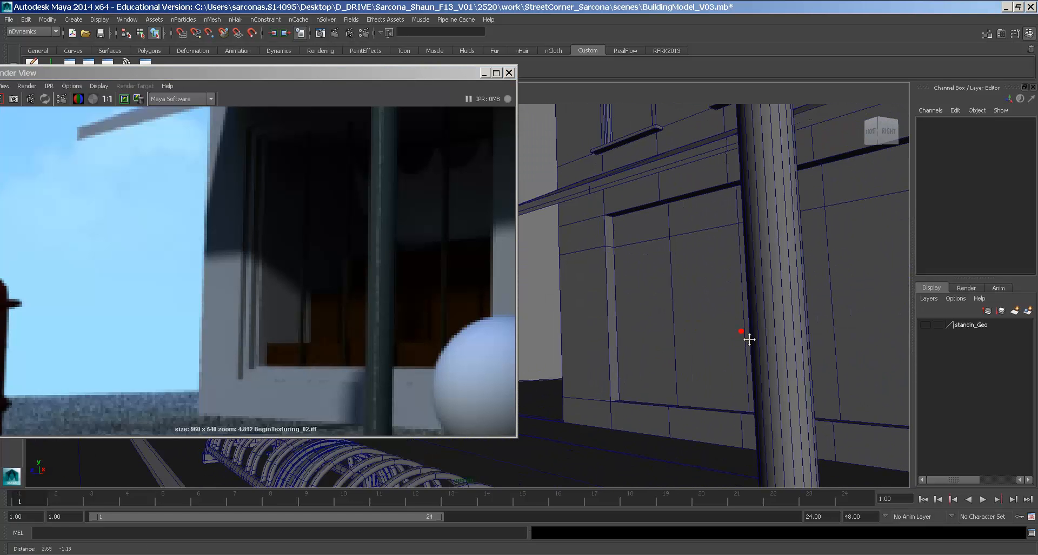
pyautogui.keyDown('alt'); pyautogui.moveTo(749, 339); pyautogui.dragTo(733, 340, button='right'); pyautogui.keyUp('alt')
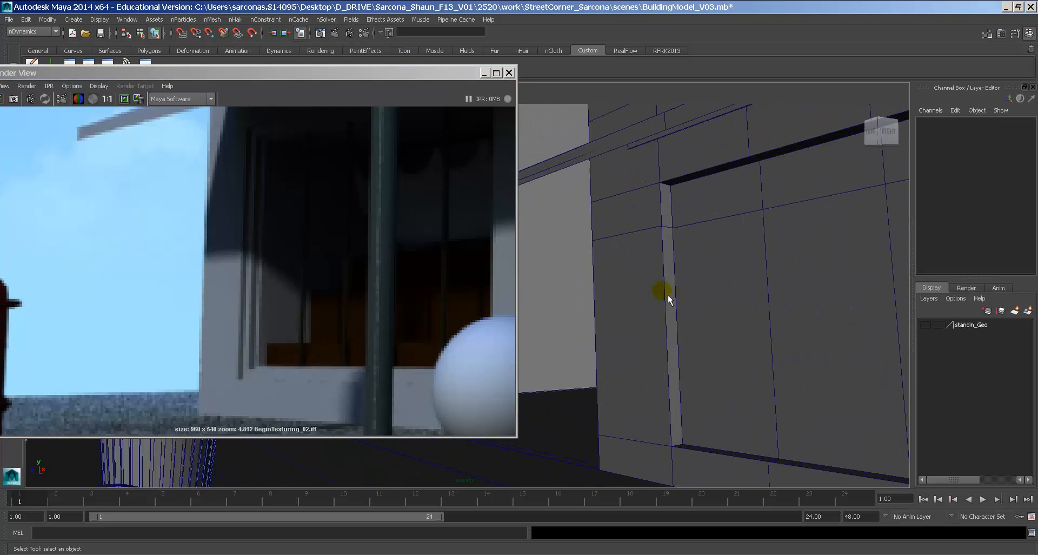
pyautogui.keyDown('alt'); pyautogui.moveTo(437, 279); pyautogui.dragTo(269, 279, button='middle'); pyautogui.keyUp('alt')
pyautogui.keyDown('alt'); pyautogui.moveTo(482, 276); pyautogui.dragTo(333, 299, button='middle'); pyautogui.keyUp('alt')
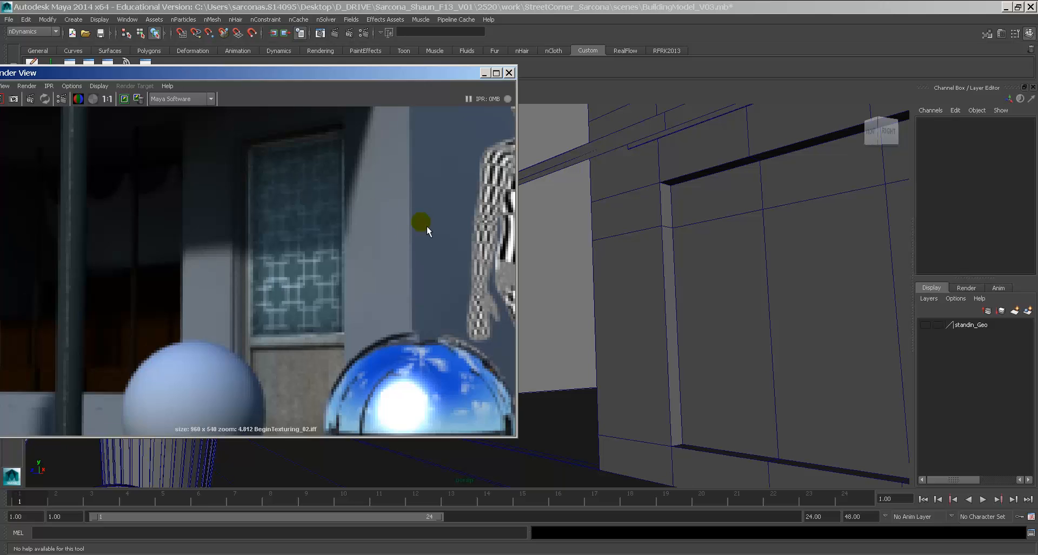
# Examine the upper-floor windows, street signs and roof trim in the render, and return the image to actual size
pyautogui.keyDown('alt'); pyautogui.moveTo(427, 225); pyautogui.dragTo(398, 327, button='middle'); pyautogui.keyUp('alt')
pyautogui.keyDown('alt'); pyautogui.moveTo(398, 327); pyautogui.dragTo(287, 315, button='right'); pyautogui.keyUp('alt')
pyautogui.keyDown('alt'); pyautogui.moveTo(302, 217); pyautogui.dragTo(427, 293, button='middle'); pyautogui.keyUp('alt')
pyautogui.keyDown('alt'); pyautogui.moveTo(424, 287); pyautogui.dragTo(325, 275, button='right'); pyautogui.keyUp('alt')
pyautogui.keyDown('alt'); pyautogui.moveTo(323, 226); pyautogui.dragTo(294, 331, button='middle'); pyautogui.keyUp('alt')
pyautogui.keyDown('alt'); pyautogui.moveTo(294, 331); pyautogui.dragTo(494, 338, button='right'); pyautogui.keyUp('alt')
pyautogui.keyDown('alt'); pyautogui.moveTo(335, 252); pyautogui.dragTo(341, 257, button='middle'); pyautogui.keyUp('alt')
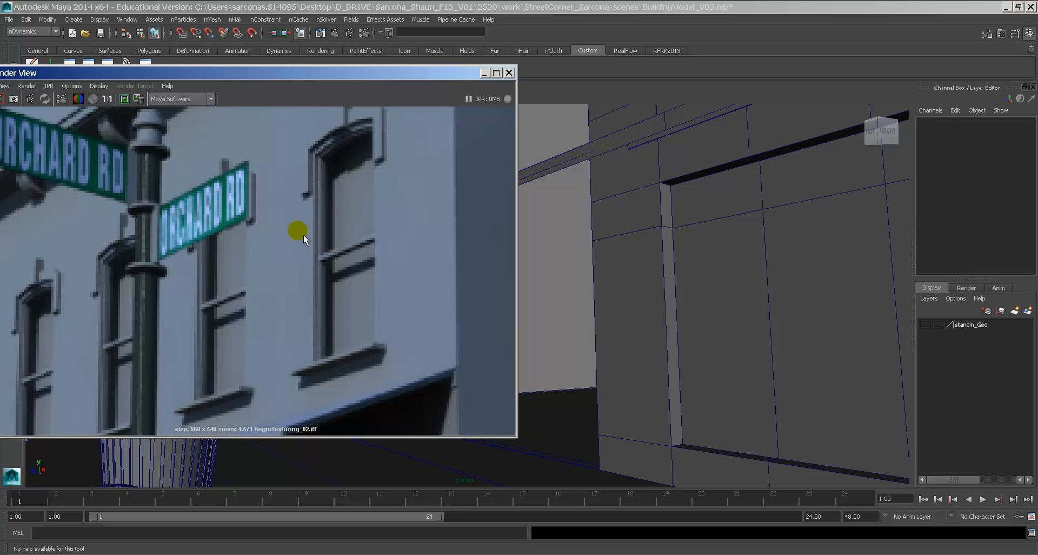
pyautogui.keyDown('alt'); pyautogui.moveTo(408, 297); pyautogui.dragTo(216, 287, button='right'); pyautogui.keyUp('alt')
pyautogui.keyDown('alt'); pyautogui.moveTo(290, 215); pyautogui.dragTo(233, 325, button='middle'); pyautogui.keyUp('alt')
pyautogui.keyDown('alt'); pyautogui.moveTo(373, 275); pyautogui.dragTo(315, 277, button='right'); pyautogui.keyUp('alt')
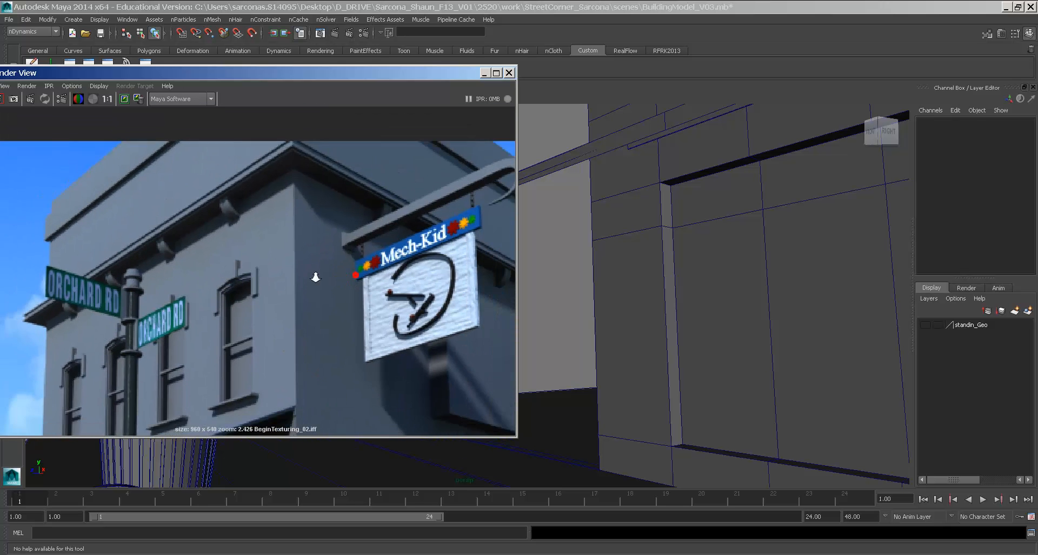
pyautogui.click(107, 99)
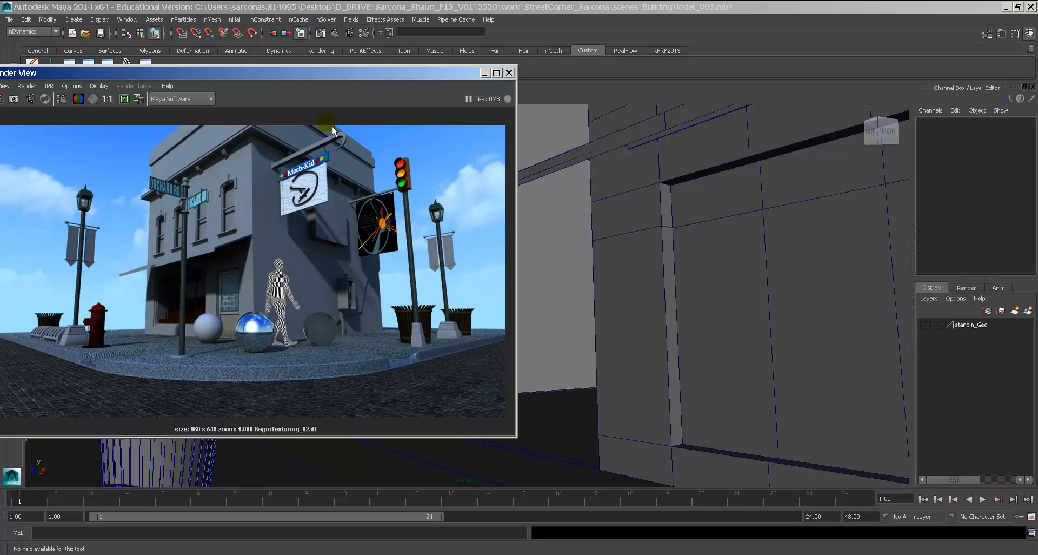
# Close the Render View and frame the whole street corner with its building and props in the viewport
pyautogui.click(509, 73)
pyautogui.keyDown('alt'); pyautogui.moveTo(627, 300); pyautogui.dragTo(632, 373); pyautogui.keyUp('alt')
pyautogui.keyDown('alt'); pyautogui.moveTo(632, 373); pyautogui.dragTo(576, 184, button='middle'); pyautogui.keyUp('alt')
pyautogui.click(486, 311)
pyautogui.keyDown('alt'); pyautogui.moveTo(486, 311); pyautogui.dragTo(502, 335); pyautogui.keyUp('alt')
pyautogui.keyDown('alt'); pyautogui.moveTo(501, 336); pyautogui.dragTo(507, 291, button='middle'); pyautogui.keyUp('alt')
pyautogui.keyDown('alt'); pyautogui.moveTo(492, 302); pyautogui.dragTo(767, 266); pyautogui.keyUp('alt')
pyautogui.click(778, 260)
pyautogui.keyDown('alt'); pyautogui.moveTo(684, 315); pyautogui.dragTo(588, 300); pyautogui.keyUp('alt')
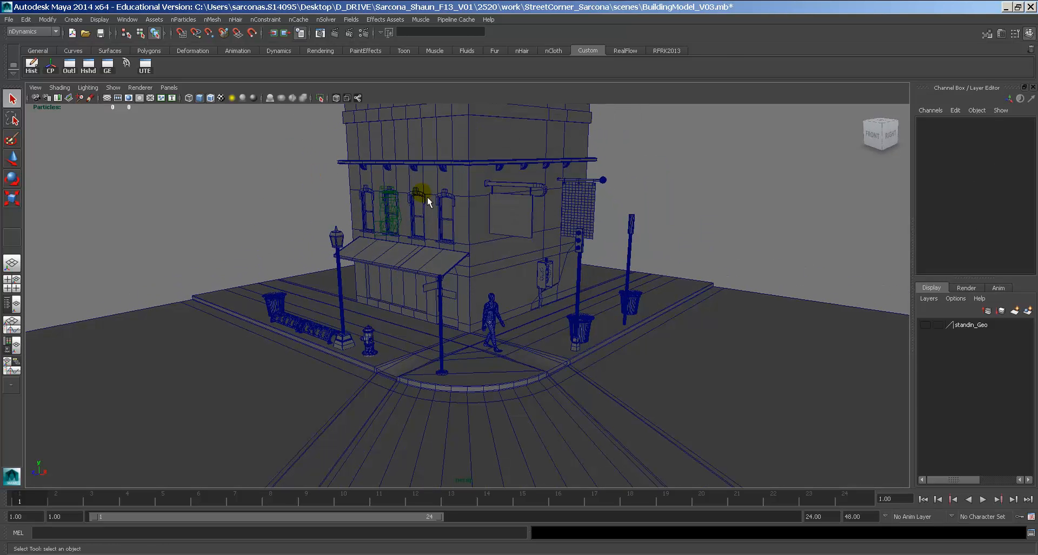
pyautogui.click(305, 168)
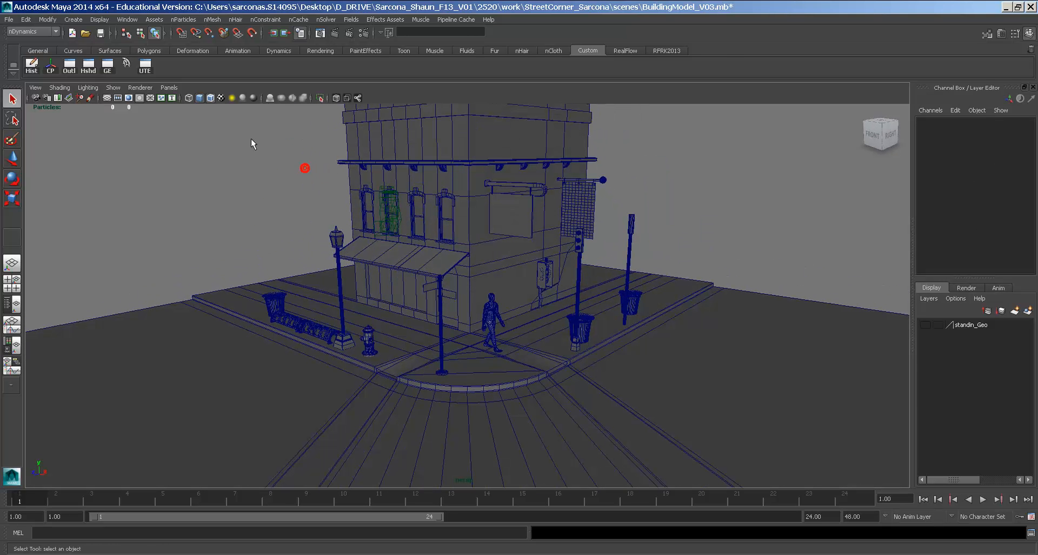
# In the Render Settings, set the renderer to mental ray and enable color management
pyautogui.click(366, 34)
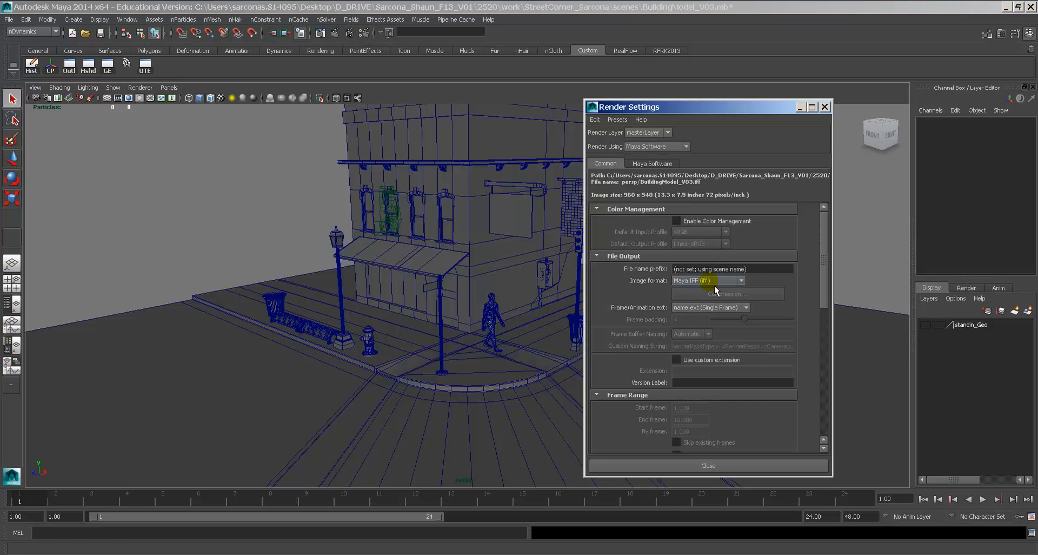
pyautogui.click(659, 151)
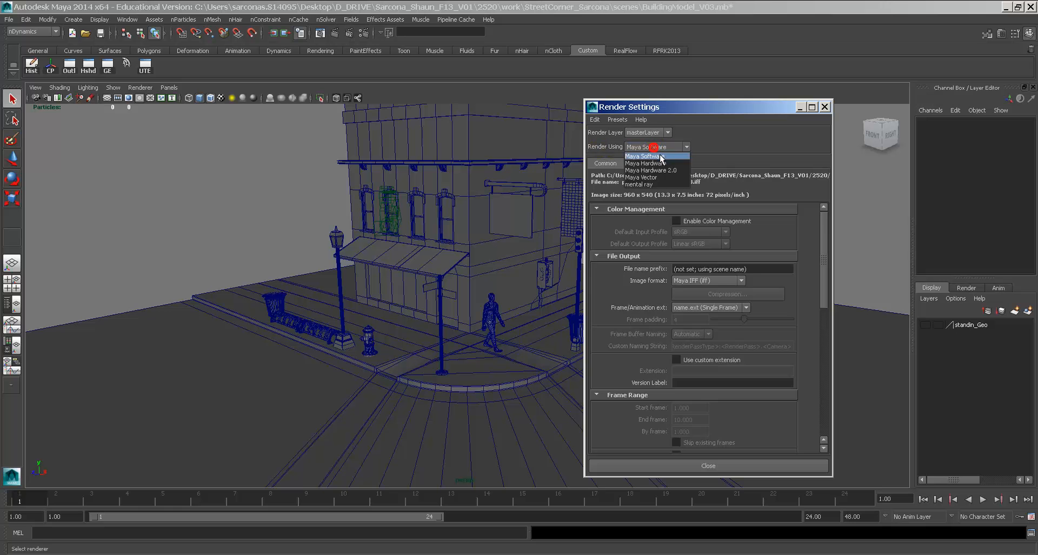
pyautogui.click(657, 186)
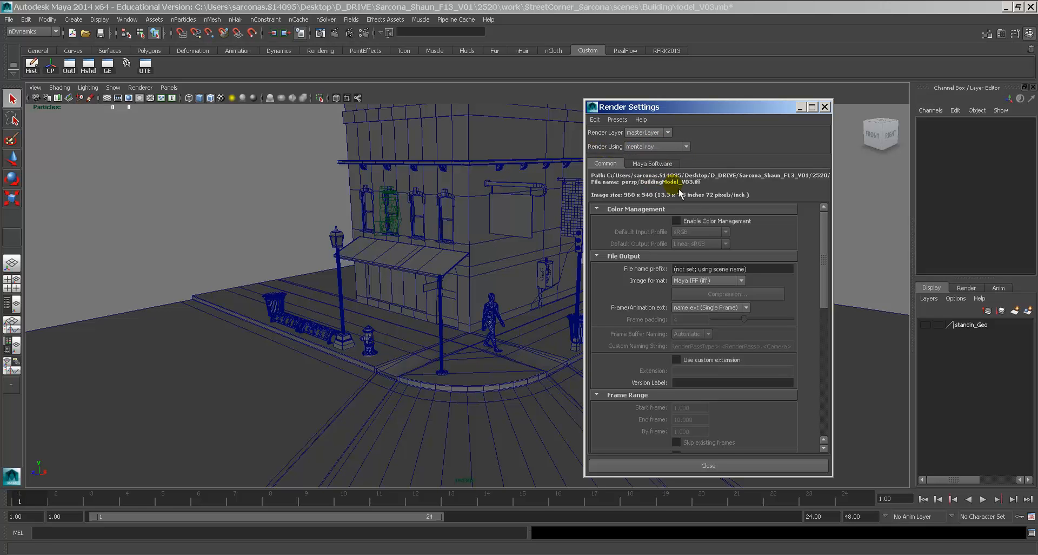
pyautogui.click(709, 222)
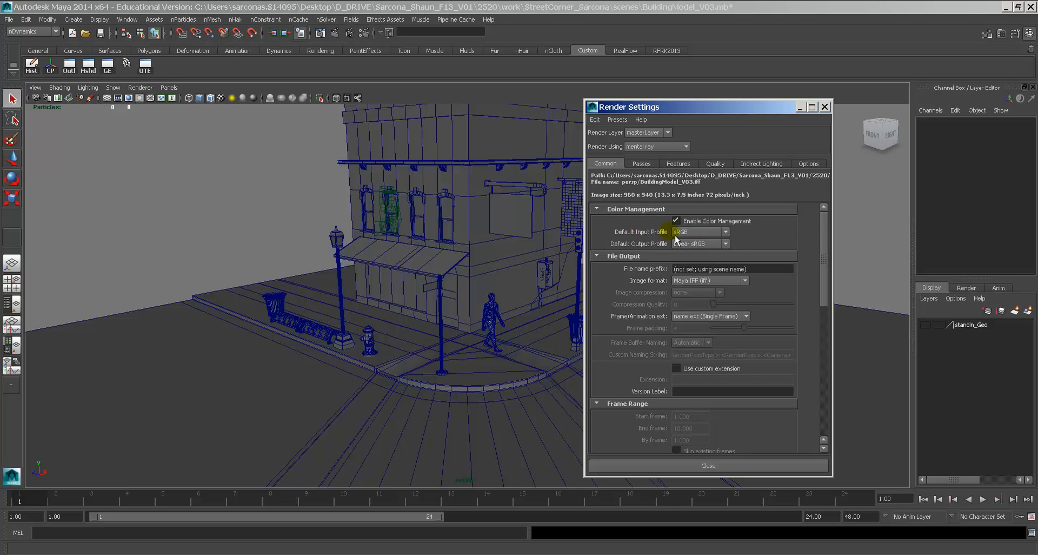
# Check the default input and output color profiles and set the render's image format to OpenEXR (exr)
pyautogui.click(692, 232)
pyautogui.click(708, 248)
pyautogui.click(679, 287)
pyautogui.click(706, 281)
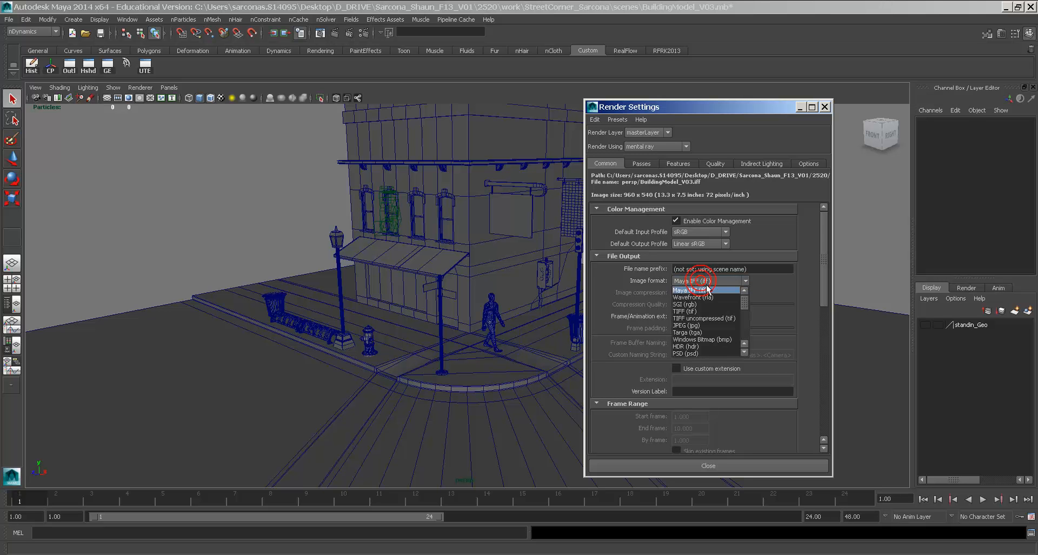
pyautogui.click(709, 355)
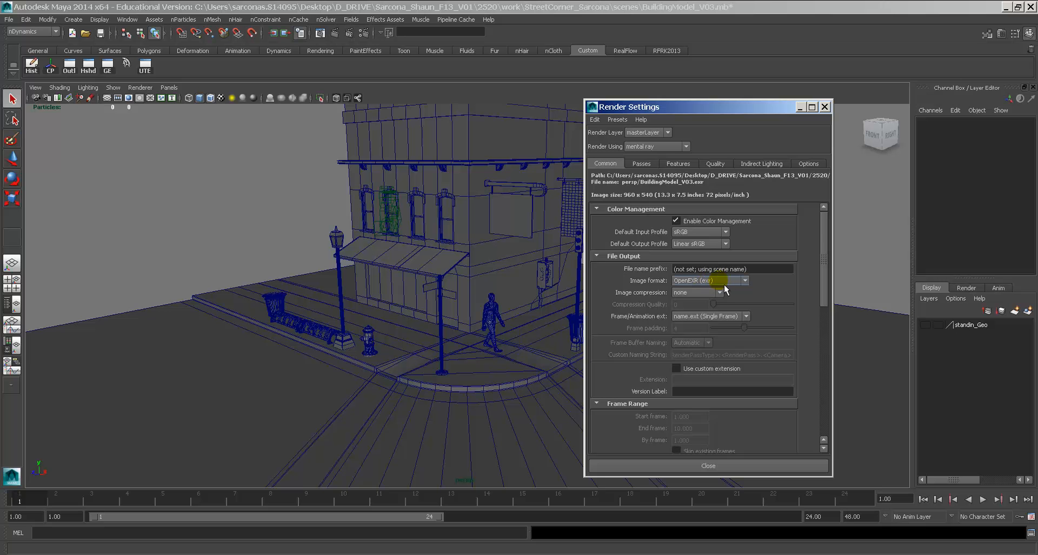
# Remove persp1 and persp2 from the renderable cameras, leaving only persp
pyautogui.moveTo(832, 278); pyautogui.dragTo(825, 373)
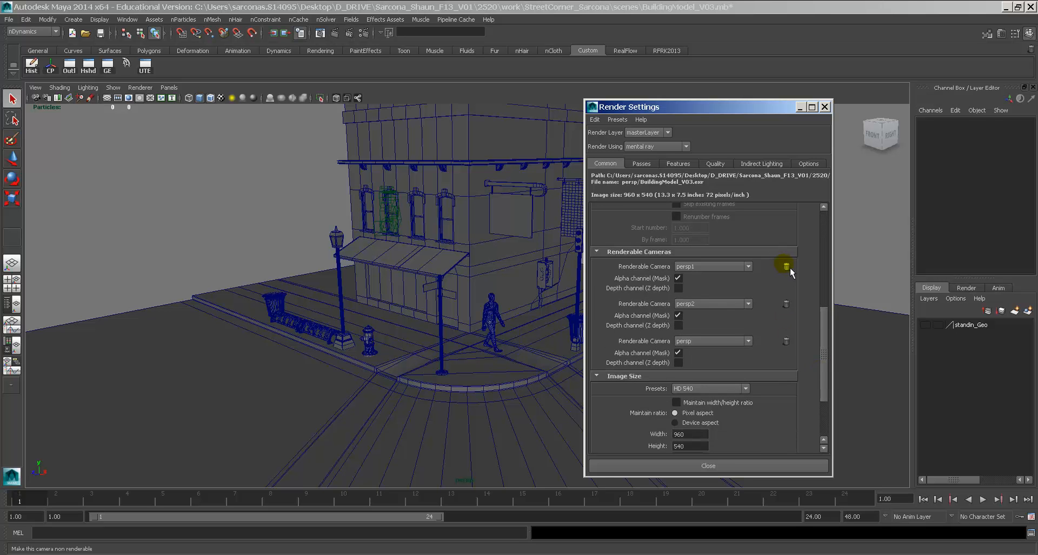
pyautogui.click(786, 303)
pyautogui.click(786, 266)
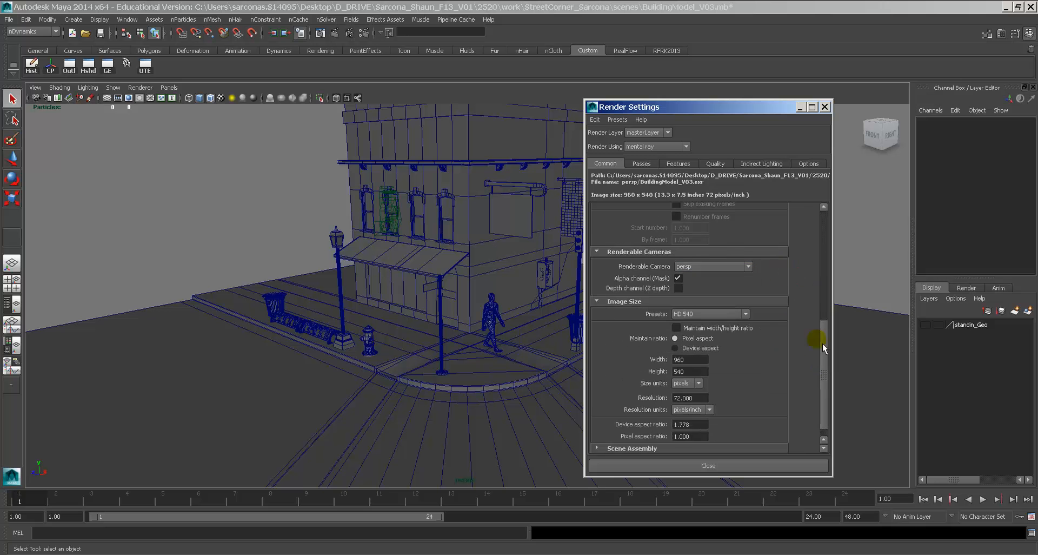
pyautogui.moveTo(832, 360); pyautogui.dragTo(848, 198)
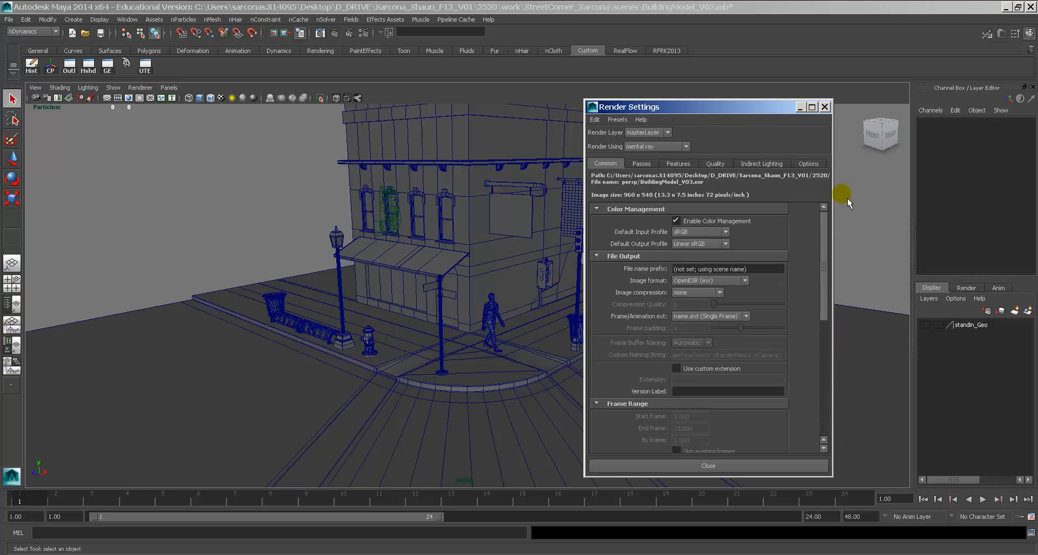
# Review the mental ray passes, rendering features and Unified Sampling quality settings
pyautogui.click(649, 164)
pyautogui.click(678, 166)
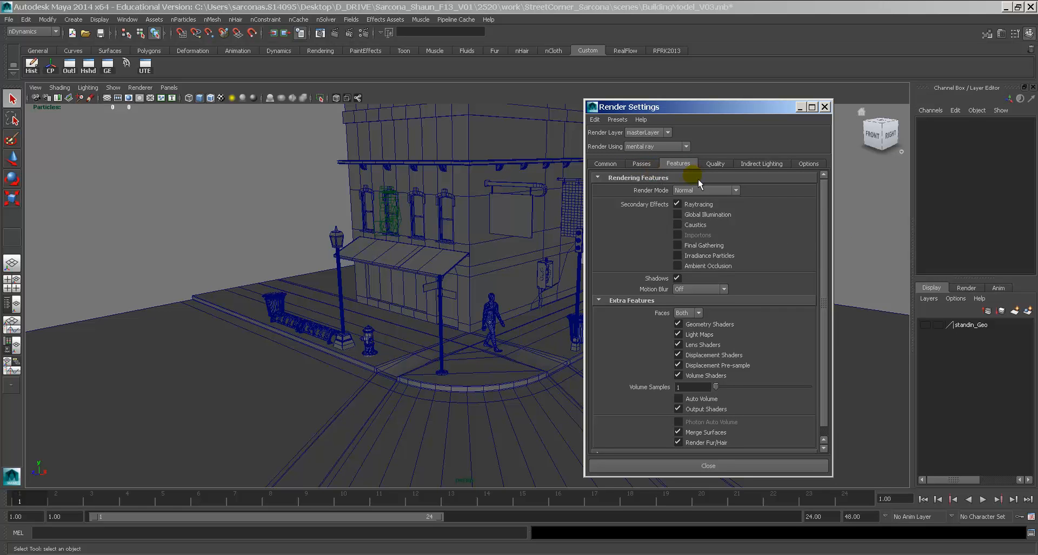
pyautogui.click(711, 166)
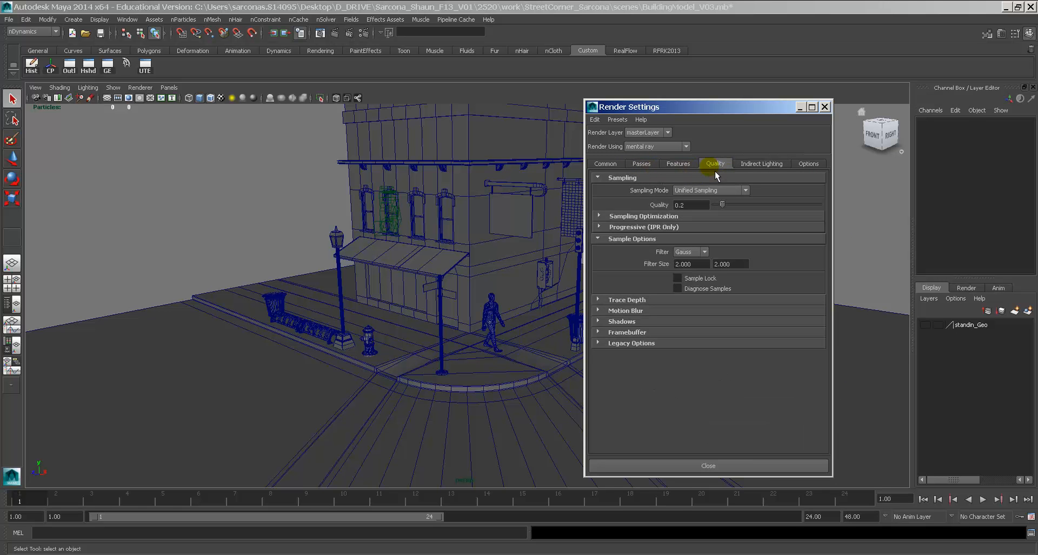
pyautogui.moveTo(696, 205); pyautogui.dragTo(658, 204)
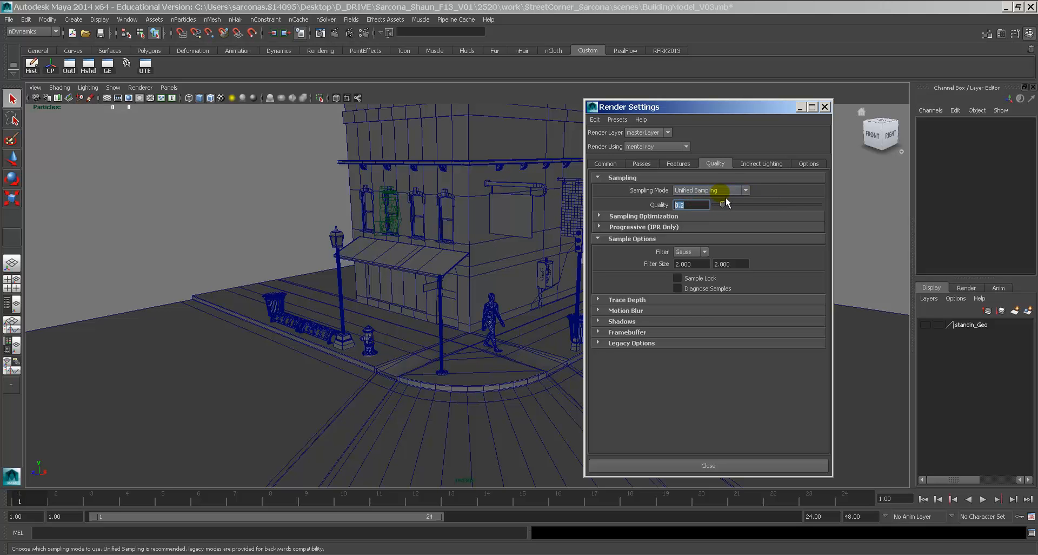
# Create an Image Based Lighting node from the mental ray indirect lighting environment settings
pyautogui.click(761, 164)
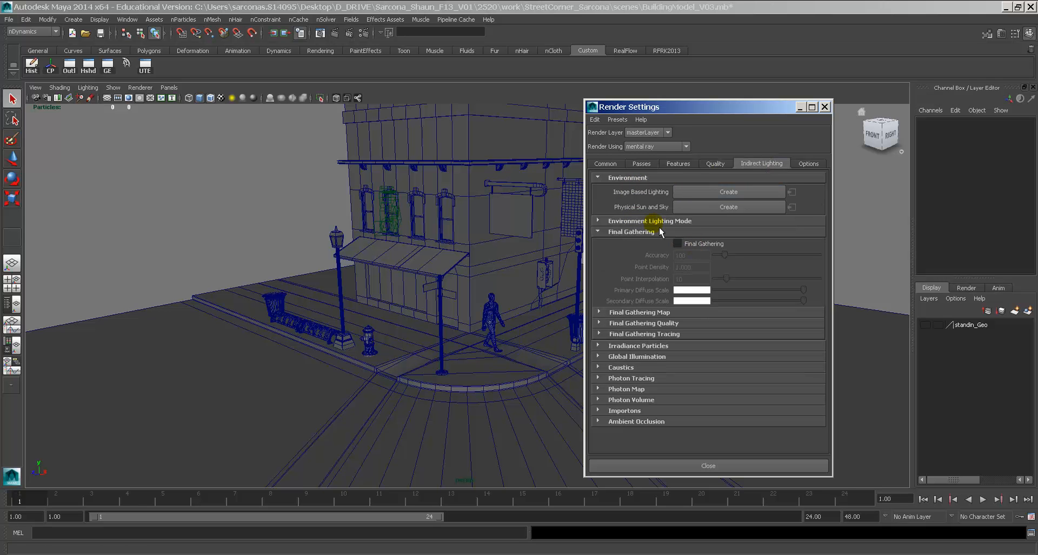
pyautogui.keyDown('alt'); pyautogui.moveTo(508, 237); pyautogui.dragTo(532, 237); pyautogui.keyUp('alt')
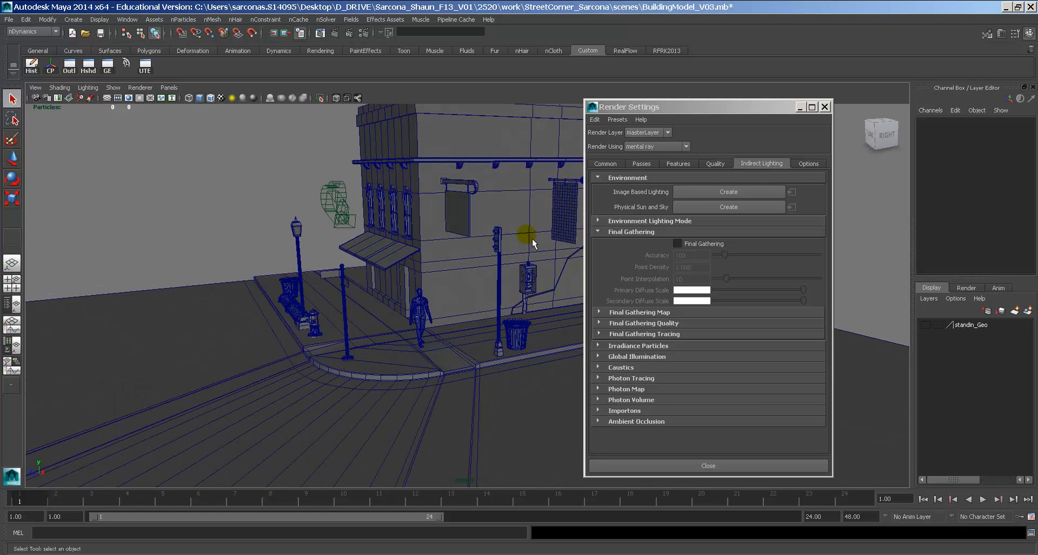
pyautogui.click(696, 196)
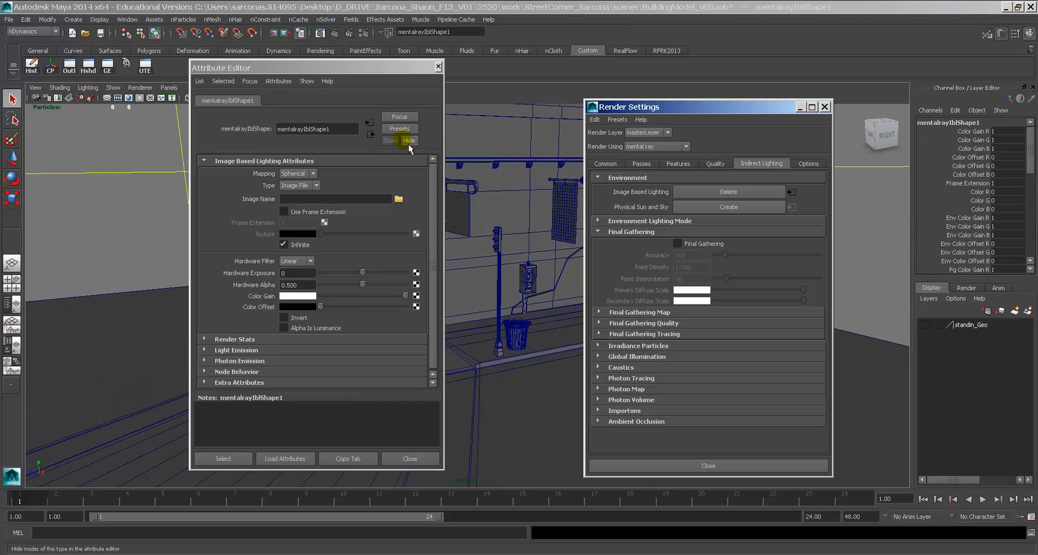
# Move the Attribute Editor aside and examine the image-based lighting sphere surrounding the street-corner model
pyautogui.moveTo(367, 71); pyautogui.dragTo(142, 70)
pyautogui.keyDown('alt'); pyautogui.moveTo(508, 269); pyautogui.dragTo(373, 208, button='right'); pyautogui.keyUp('alt')
pyautogui.keyDown('alt'); pyautogui.moveTo(500, 238); pyautogui.dragTo(501, 238); pyautogui.keyUp('alt')
pyautogui.keyDown('alt'); pyautogui.moveTo(508, 233); pyautogui.dragTo(284, 167, button='right'); pyautogui.keyUp('alt')
pyautogui.moveTo(475, 212)
pyautogui.keyDown('alt'); pyautogui.mouseDown()
pyautogui.moveTo(489, 243)
pyautogui.moveTo(491, 153)
pyautogui.moveTo(491, 217)
pyautogui.mouseUp(); pyautogui.keyUp('alt')
pyautogui.keyDown('alt'); pyautogui.moveTo(491, 217); pyautogui.dragTo(954, 252, button='right'); pyautogui.keyUp('alt')
pyautogui.keyDown('alt'); pyautogui.moveTo(546, 243); pyautogui.dragTo(618, 241, button='right'); pyautogui.keyUp('alt')
pyautogui.keyDown('alt'); pyautogui.moveTo(576, 234); pyautogui.dragTo(303, 238, button='middle'); pyautogui.keyUp('alt')
pyautogui.keyDown('alt'); pyautogui.moveTo(308, 240); pyautogui.dragTo(514, 297, button='right'); pyautogui.keyUp('alt')
pyautogui.keyDown('alt'); pyautogui.moveTo(379, 259); pyautogui.dragTo(498, 334, button='middle'); pyautogui.keyUp('alt')
pyautogui.keyDown('alt'); pyautogui.moveTo(498, 334); pyautogui.dragTo(756, 367, button='right'); pyautogui.keyUp('alt')
pyautogui.keyDown('alt'); pyautogui.moveTo(446, 254); pyautogui.dragTo(538, 306, button='middle'); pyautogui.keyUp('alt')
pyautogui.keyDown('alt'); pyautogui.moveTo(538, 306); pyautogui.dragTo(703, 319, button='right'); pyautogui.keyUp('alt')
pyautogui.keyDown('alt'); pyautogui.moveTo(519, 287); pyautogui.dragTo(508, 228, button='middle'); pyautogui.keyUp('alt')
pyautogui.keyDown('alt'); pyautogui.moveTo(508, 228); pyautogui.dragTo(559, 238, button='right'); pyautogui.keyUp('alt')
# Switch to Firefox, search Google for "free hdri images", look over the results and close the browser
pyautogui.press('super')
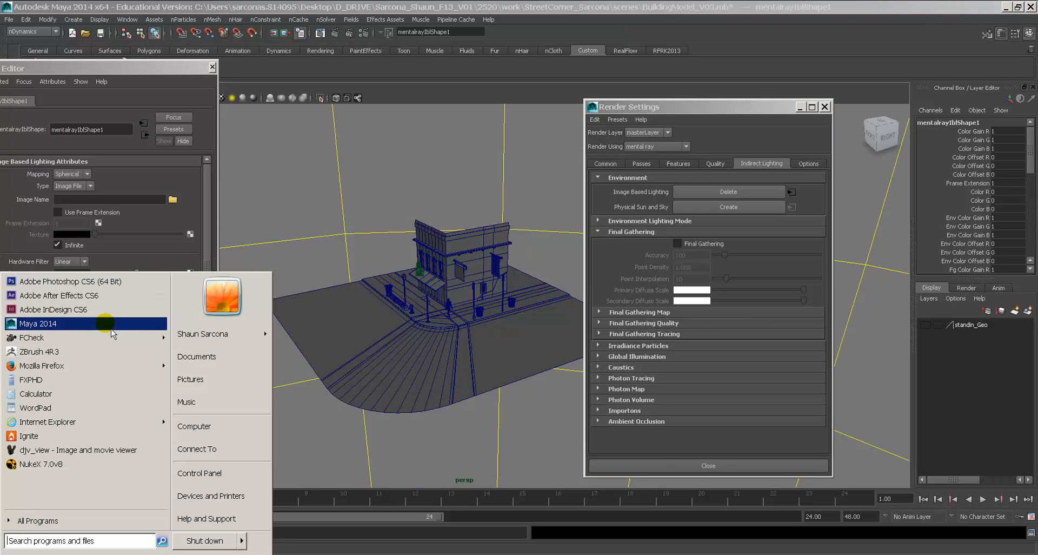
pyautogui.click(98, 371)
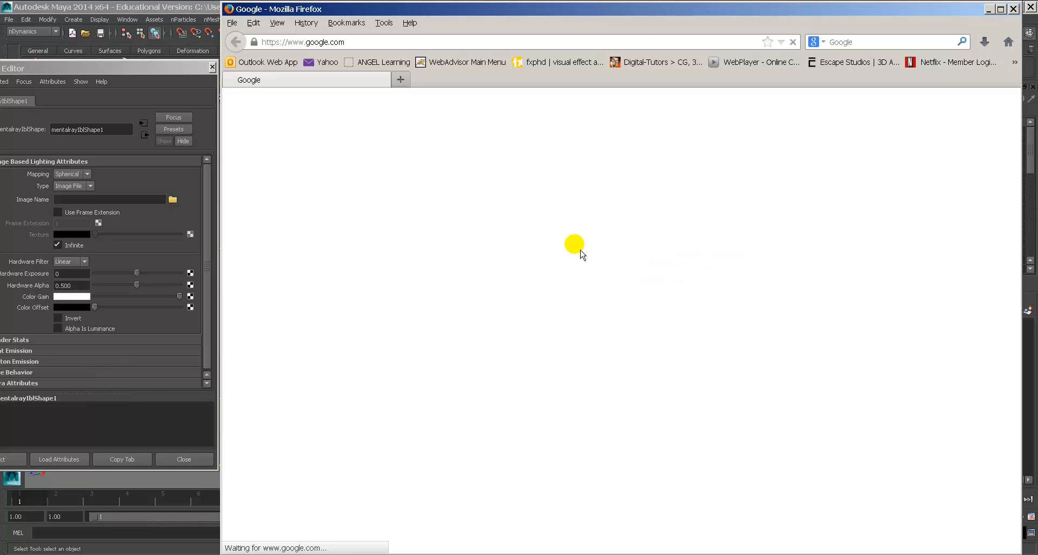
pyautogui.write('free hdri images')
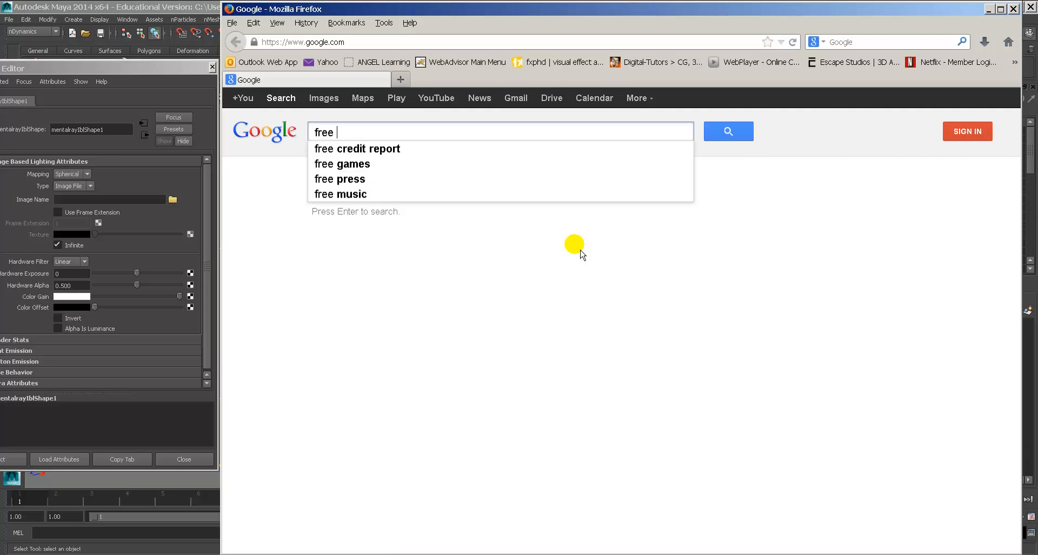
pyautogui.press('Return')
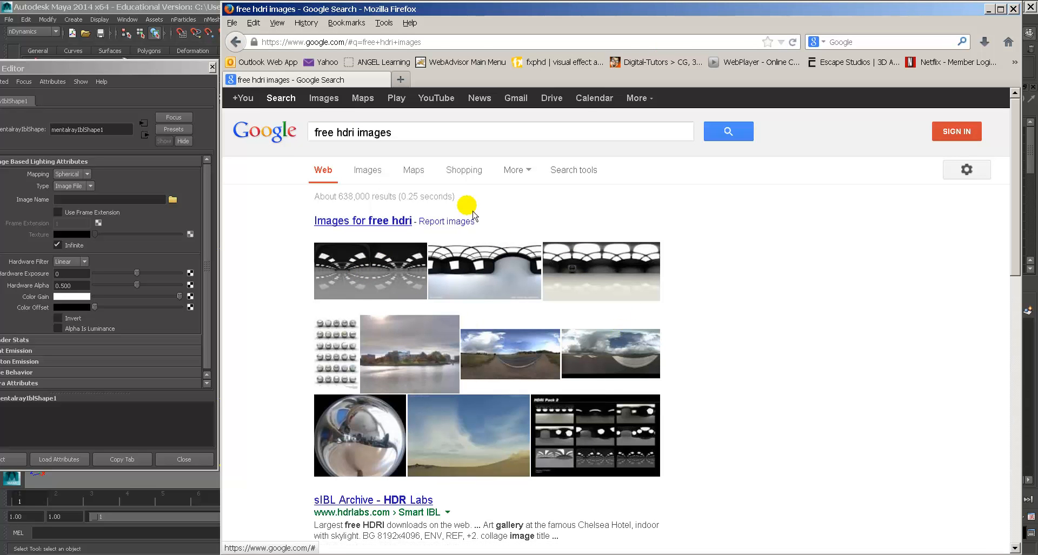
pyautogui.click(1014, 9)
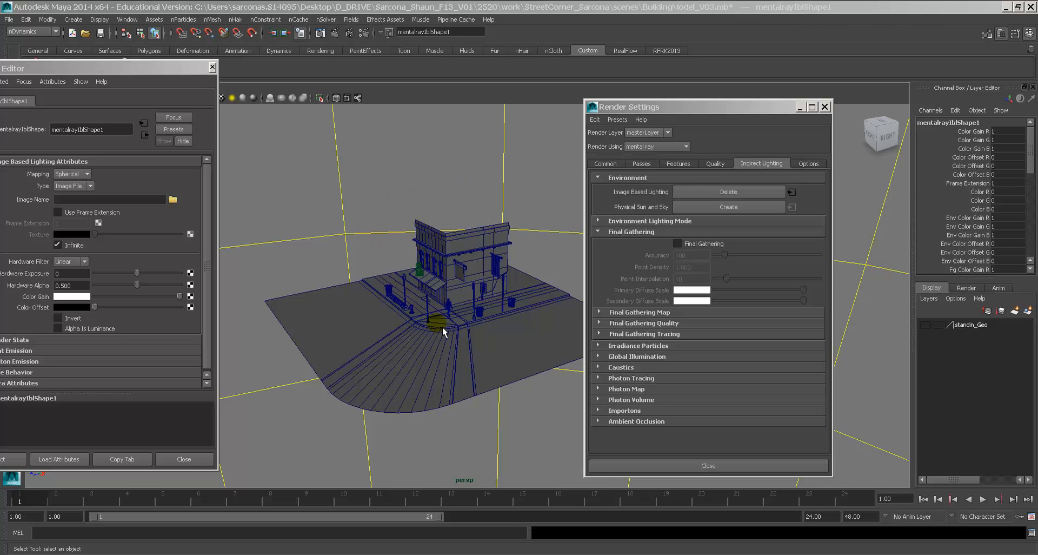
# Bring the Attribute Editor fully into view and set the image-based lighting type to Texture
pyautogui.keyDown('alt'); pyautogui.moveTo(442, 326); pyautogui.dragTo(348, 224); pyautogui.keyUp('alt')
pyautogui.moveTo(130, 67); pyautogui.dragTo(417, 87)
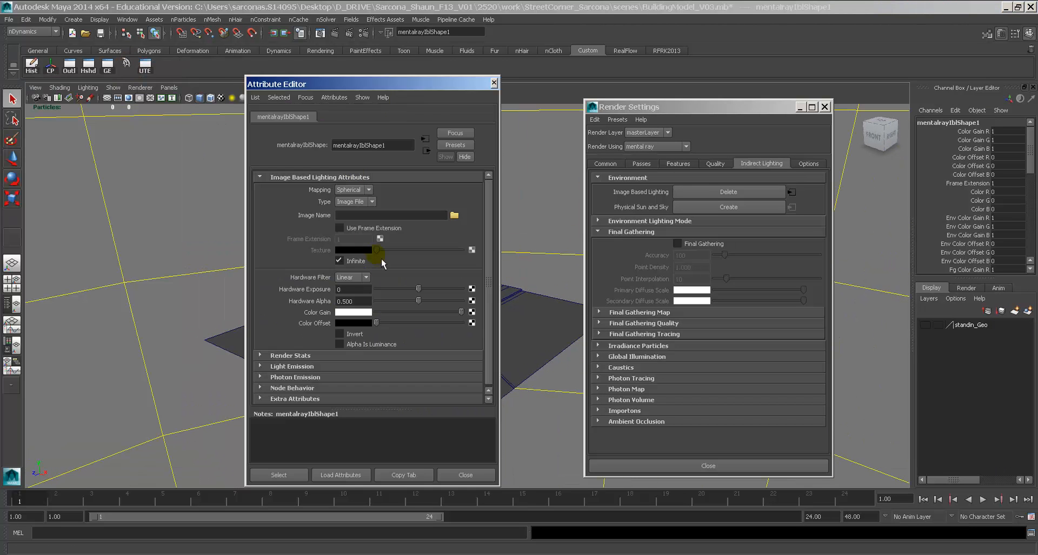
pyautogui.click(345, 189)
pyautogui.click(374, 206)
pyautogui.click(356, 219)
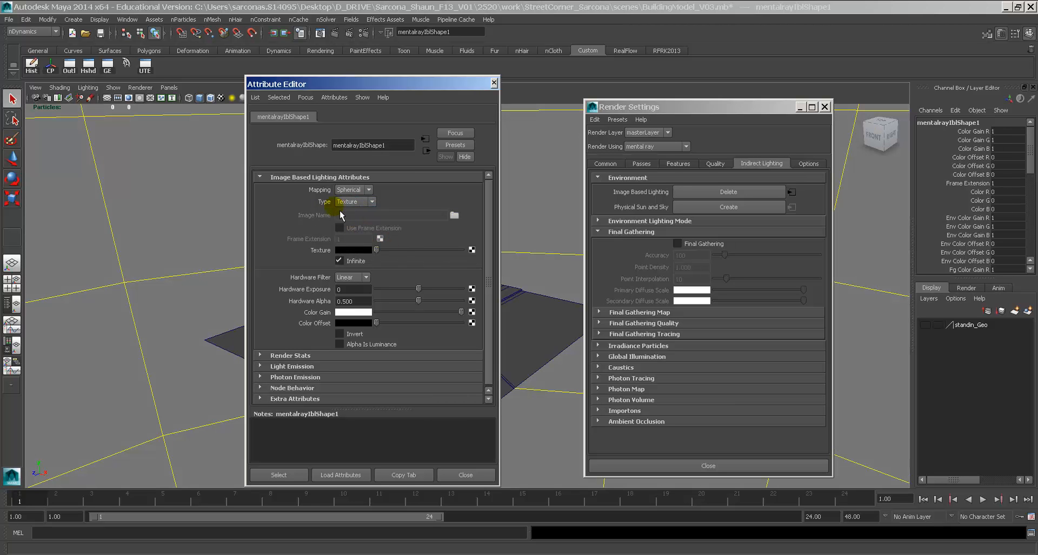
pyautogui.click(358, 211)
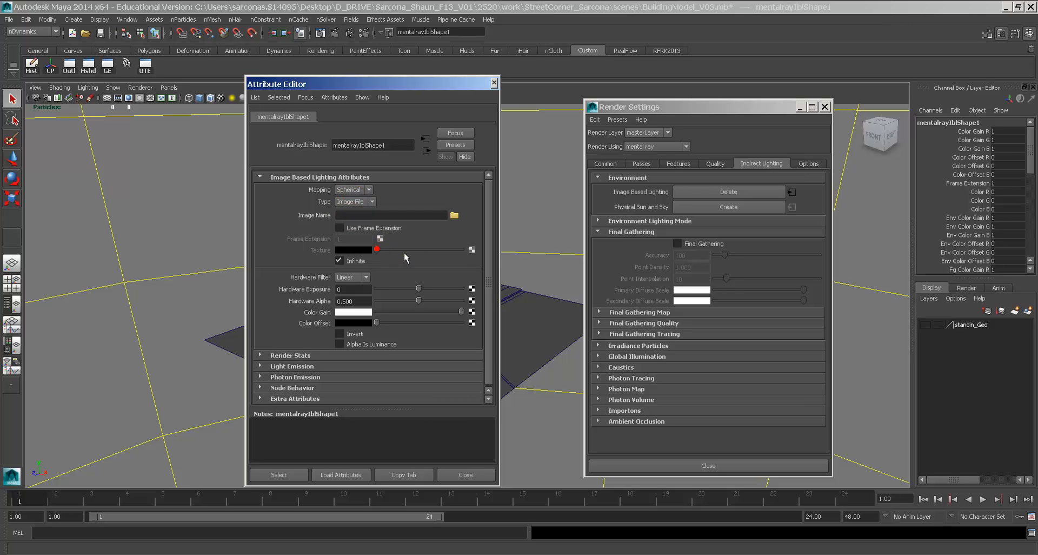
pyautogui.click(359, 217)
pyautogui.moveTo(377, 249); pyautogui.dragTo(463, 252)
# Connect a Gamma Correct node to the image-based lighting Texture attribute
pyautogui.click(472, 250)
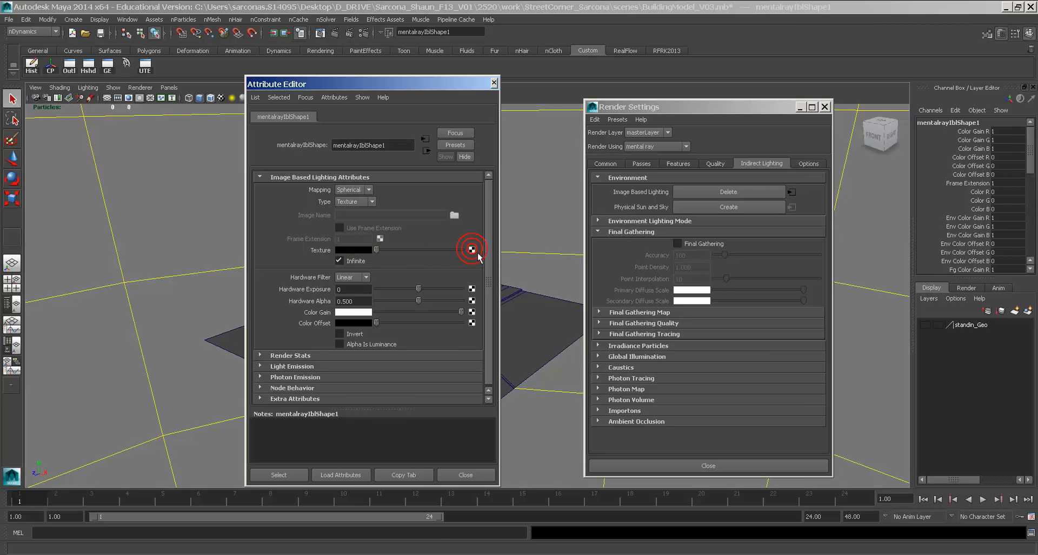
pyautogui.write('ga')
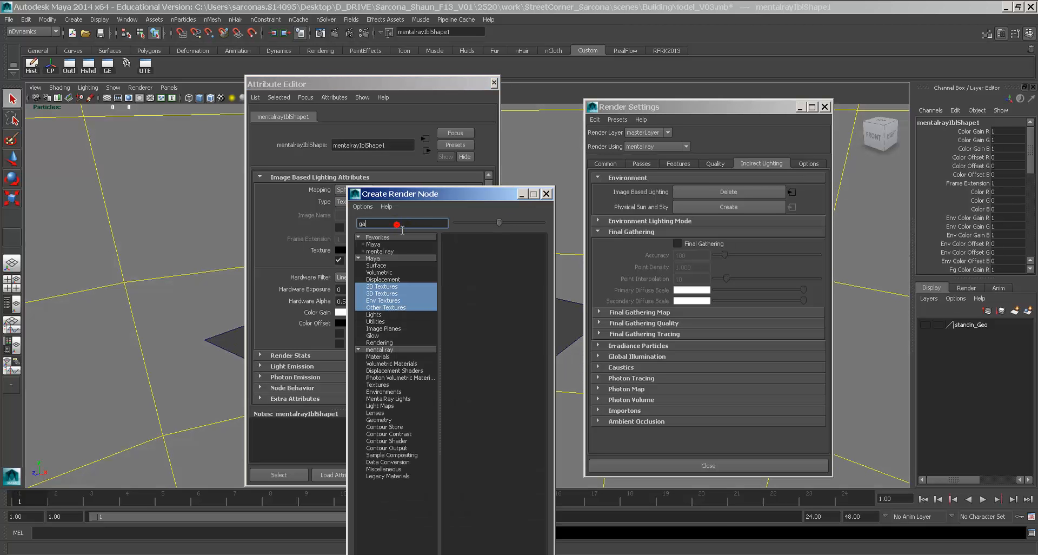
pyautogui.click(385, 243)
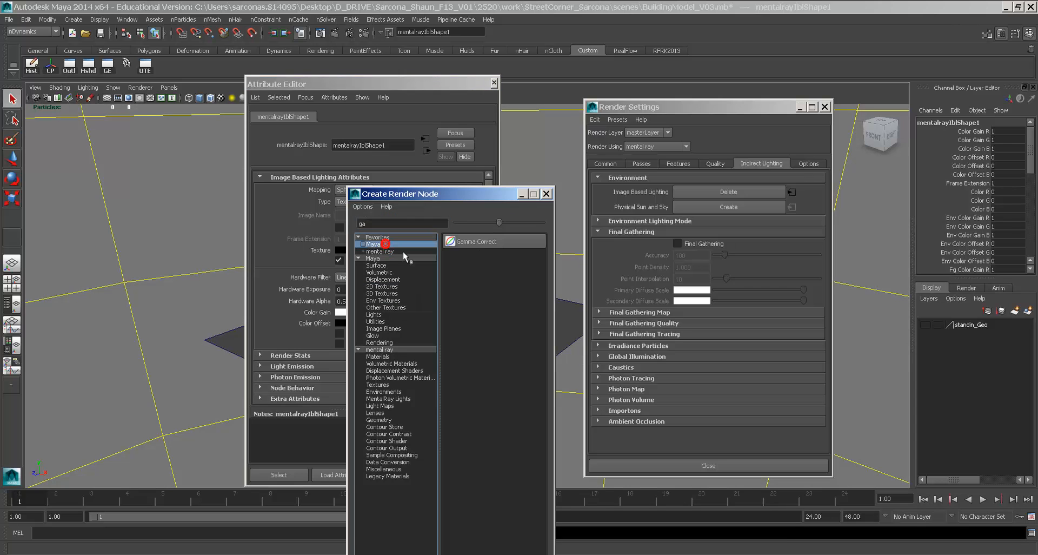
pyautogui.click(472, 244)
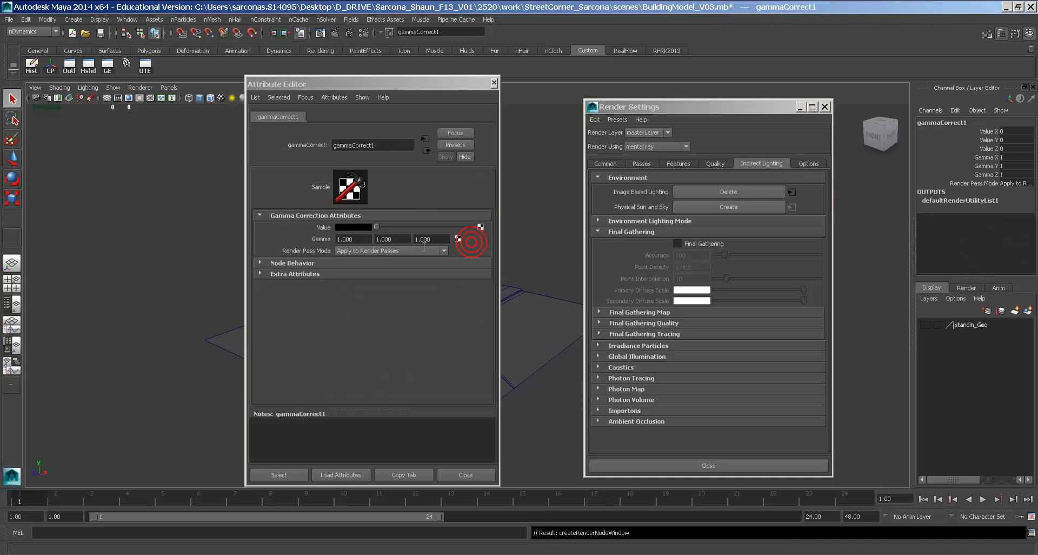
# Set all three gamma values of the Gamma Correct node to 0.454
pyautogui.doubleClick(360, 239)
pyautogui.write('.4')
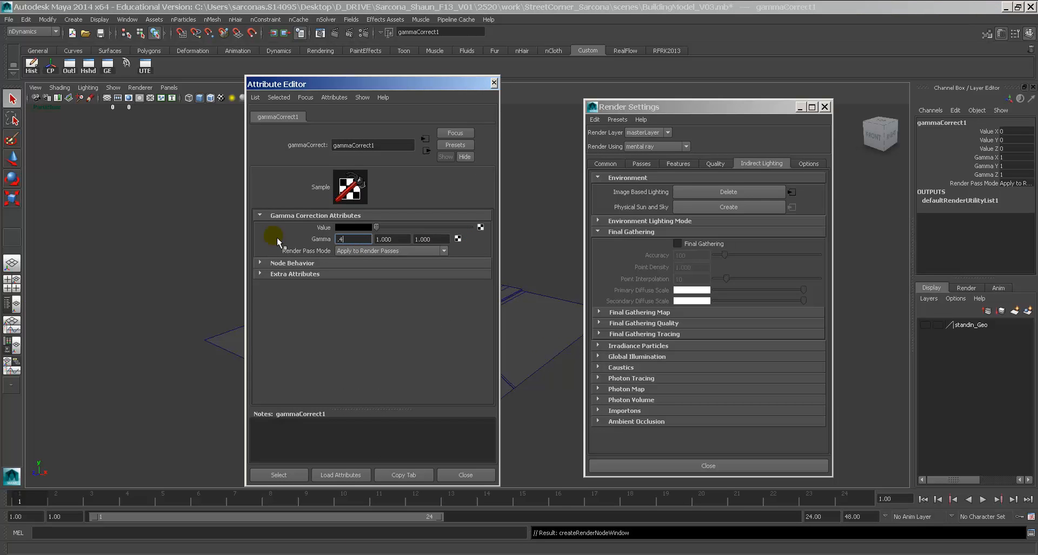
pyautogui.write('44')
pyautogui.press('Tab')
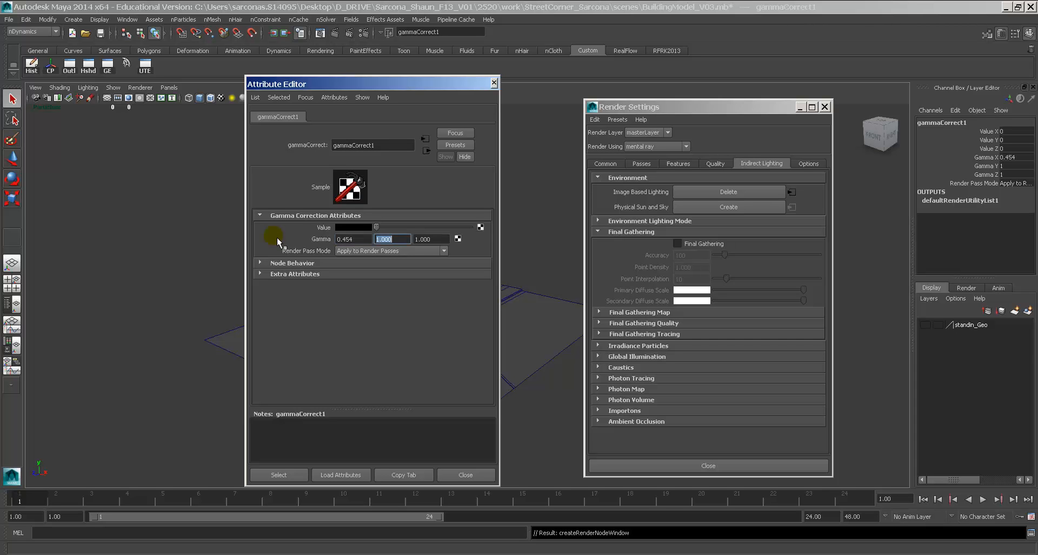
pyautogui.write('.454')
pyautogui.press('Tab')
pyautogui.write('.454')
pyautogui.press('Return')
# Clear the node search filter and connect a Ramp texture to the Gamma Correct node's Value
pyautogui.click(481, 227)
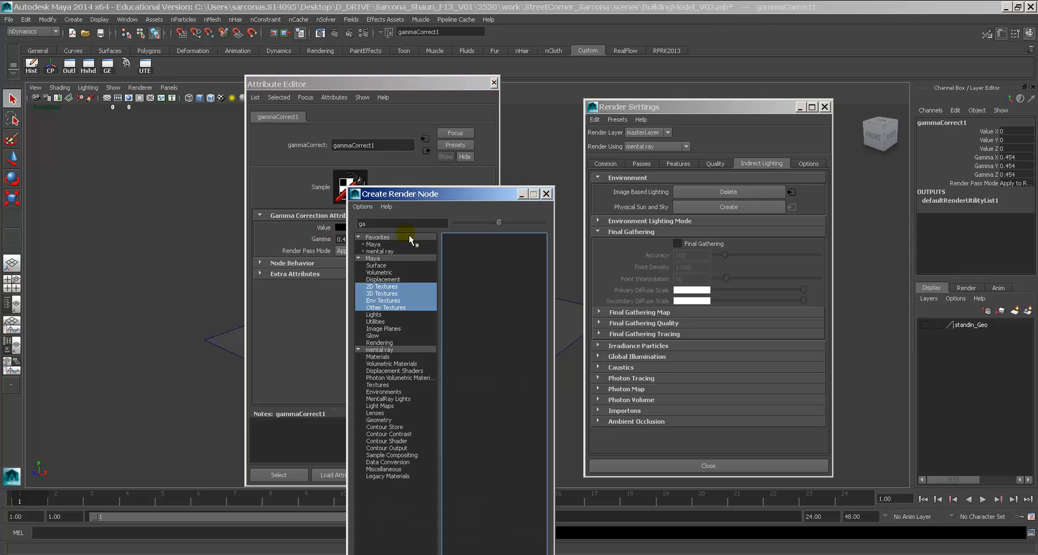
pyautogui.click(394, 222)
pyautogui.write('ga')
pyautogui.press('BackSpace')
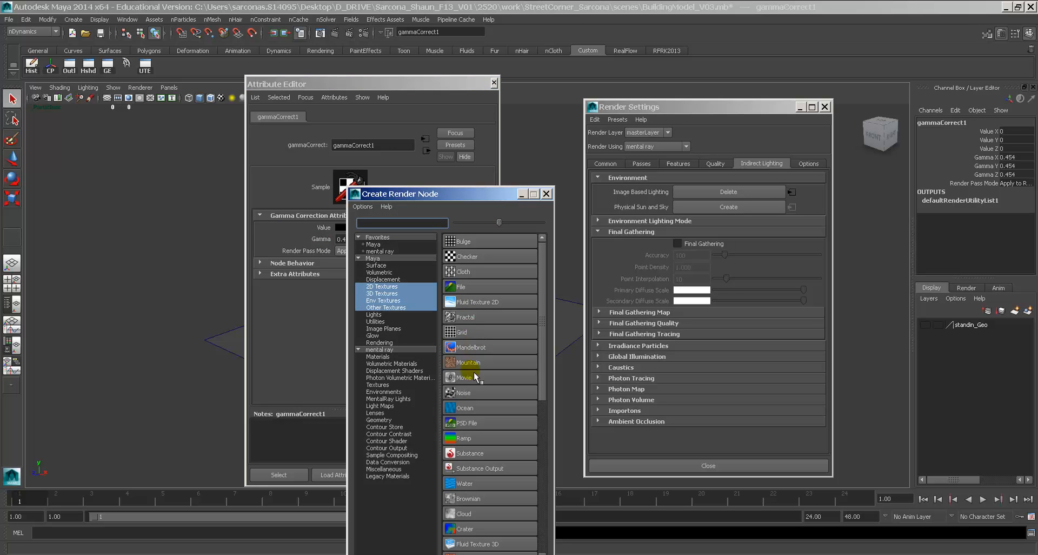
pyautogui.click(479, 443)
# Move the Attribute Editor aside and inspect the ramp colors on the lighting sphere from outside and around the building
pyautogui.moveTo(352, 84); pyautogui.dragTo(137, 83)
pyautogui.keyDown('alt'); pyautogui.moveTo(454, 299); pyautogui.dragTo(329, 221, button='right'); pyautogui.keyUp('alt')
pyautogui.keyDown('alt'); pyautogui.moveTo(405, 224); pyautogui.dragTo(341, 227, button='right'); pyautogui.keyUp('alt')
pyautogui.keyDown('alt'); pyautogui.moveTo(469, 241); pyautogui.dragTo(426, 181); pyautogui.keyUp('alt')
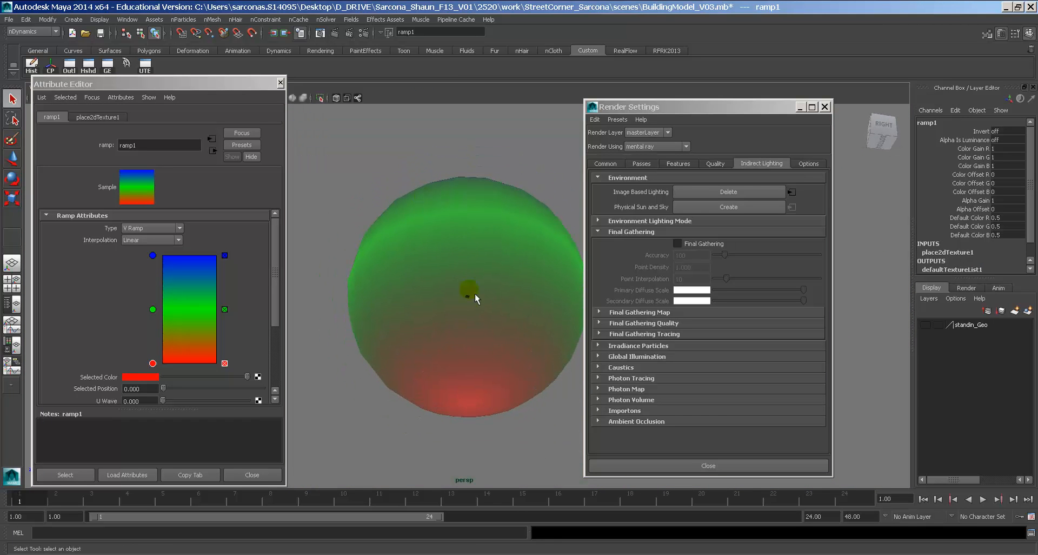
pyautogui.keyDown('alt'); pyautogui.moveTo(479, 242); pyautogui.dragTo(498, 284); pyautogui.keyUp('alt')
pyautogui.keyDown('alt'); pyautogui.moveTo(384, 280); pyautogui.dragTo(600, 300, button='right'); pyautogui.keyUp('alt')
pyautogui.keyDown('alt'); pyautogui.moveTo(368, 269); pyautogui.dragTo(763, 301, button='right'); pyautogui.keyUp('alt')
pyautogui.keyDown('alt'); pyautogui.moveTo(394, 287); pyautogui.dragTo(541, 303, button='right'); pyautogui.keyUp('alt')
pyautogui.keyDown('alt'); pyautogui.moveTo(456, 281); pyautogui.dragTo(588, 310, button='right'); pyautogui.keyUp('alt')
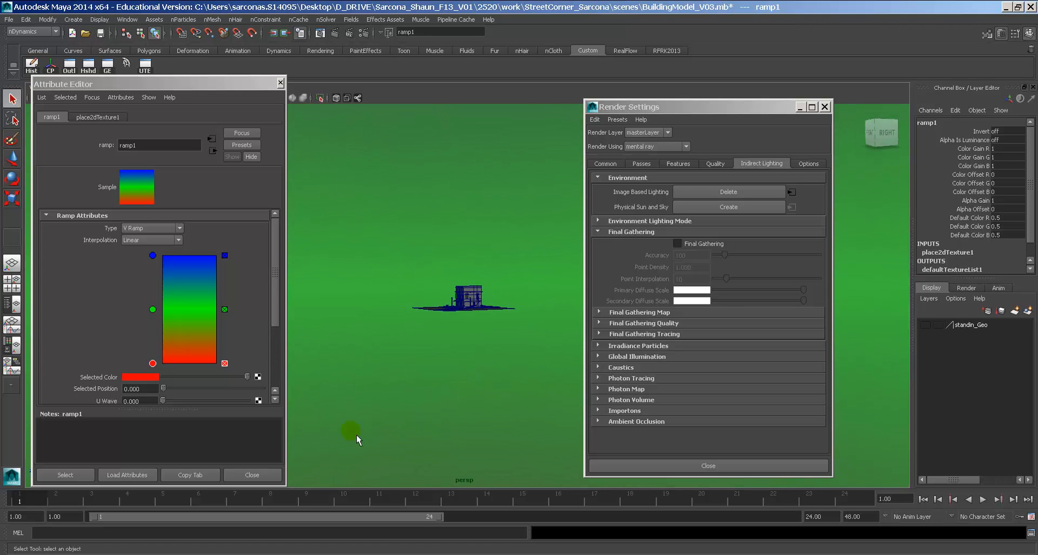
# Play back the animated street-corner shot with the Render Settings and Attribute Editor moved clear of the viewport
pyautogui.hotkey('alt', 'v')
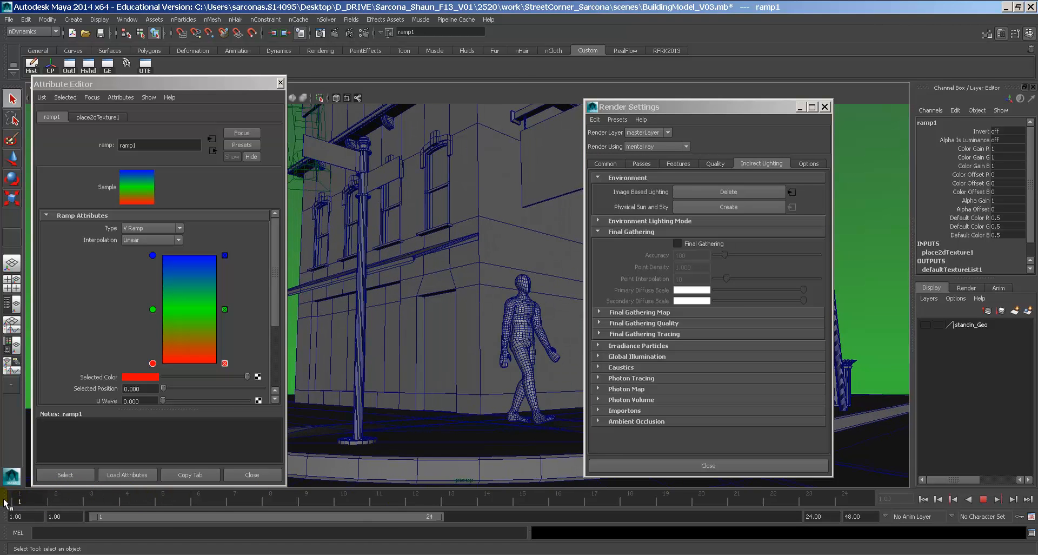
pyautogui.hotkey('alt', 'v')
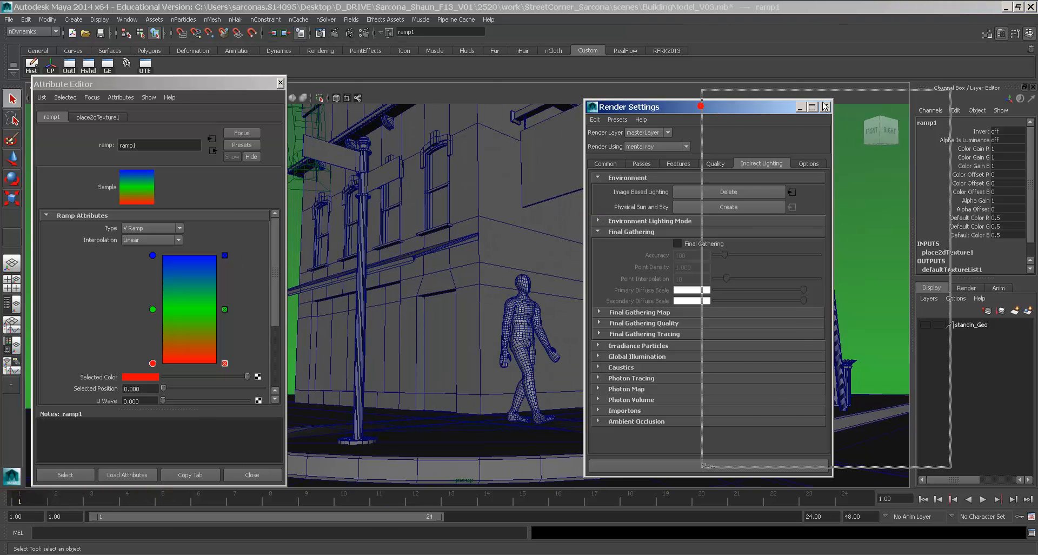
pyautogui.moveTo(699, 104); pyautogui.dragTo(905, 69)
pyautogui.moveTo(178, 83); pyautogui.dragTo(958, 77)
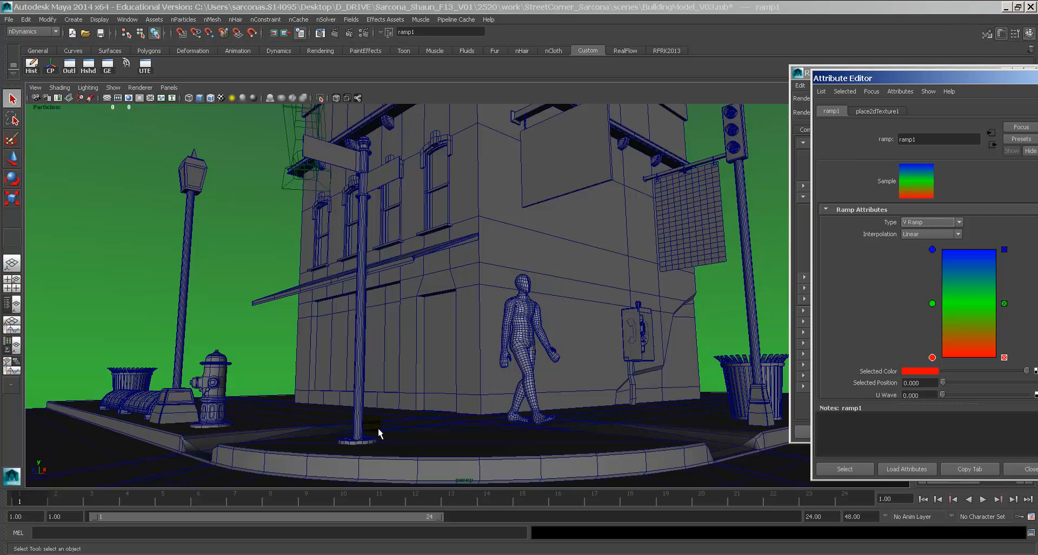
pyautogui.hotkey('alt', 'v')
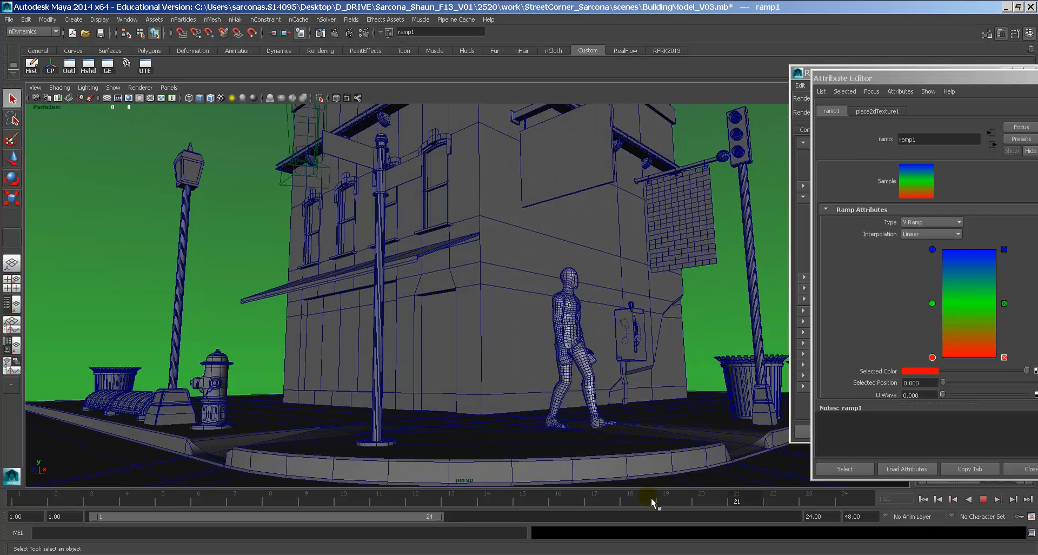
pyautogui.press('Escape')
# Extend the playback range and set its end to frame 90
pyautogui.moveTo(440, 517); pyautogui.dragTo(6, 493)
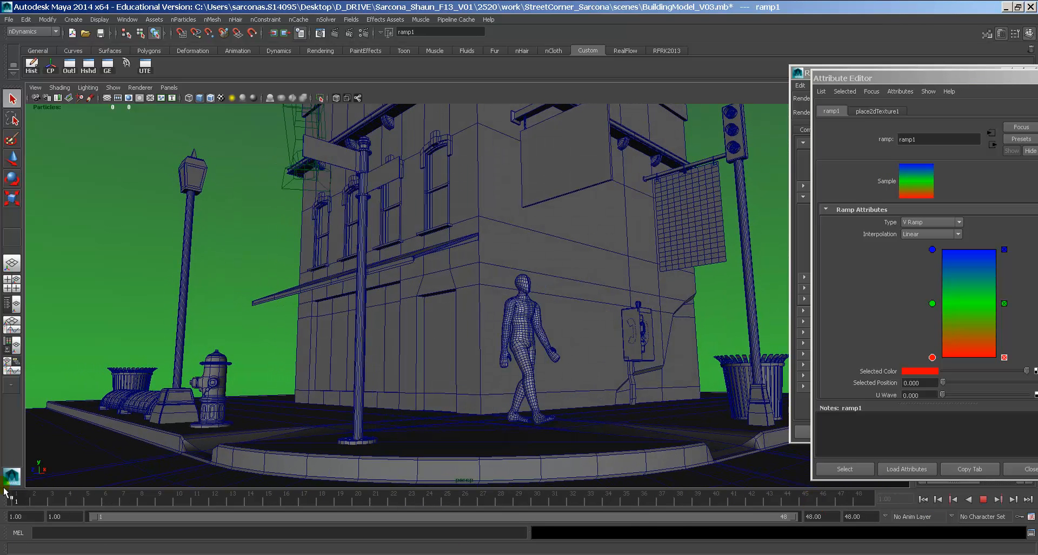
pyautogui.moveTo(821, 517); pyautogui.dragTo(751, 508)
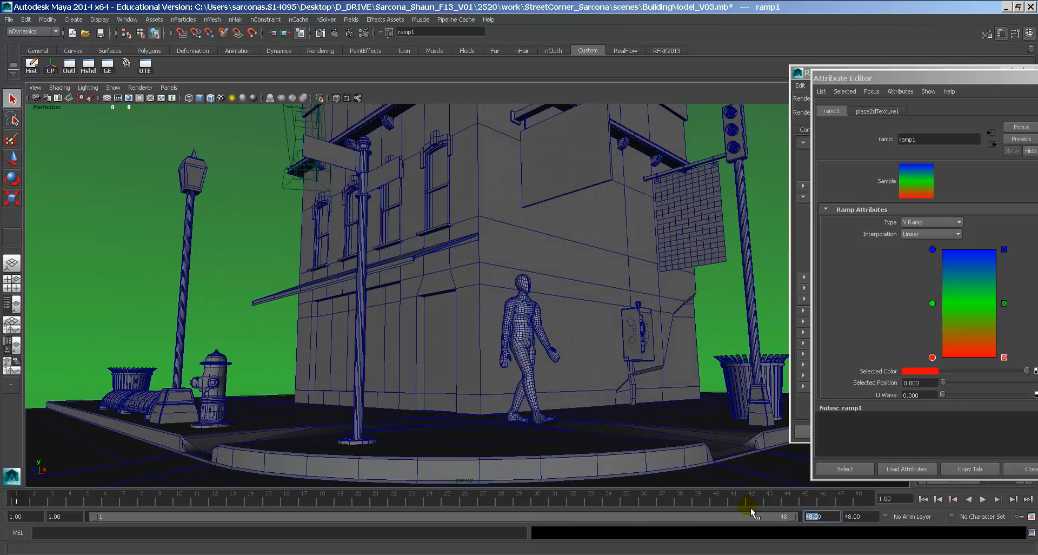
pyautogui.write('90')
pyautogui.press('Return')
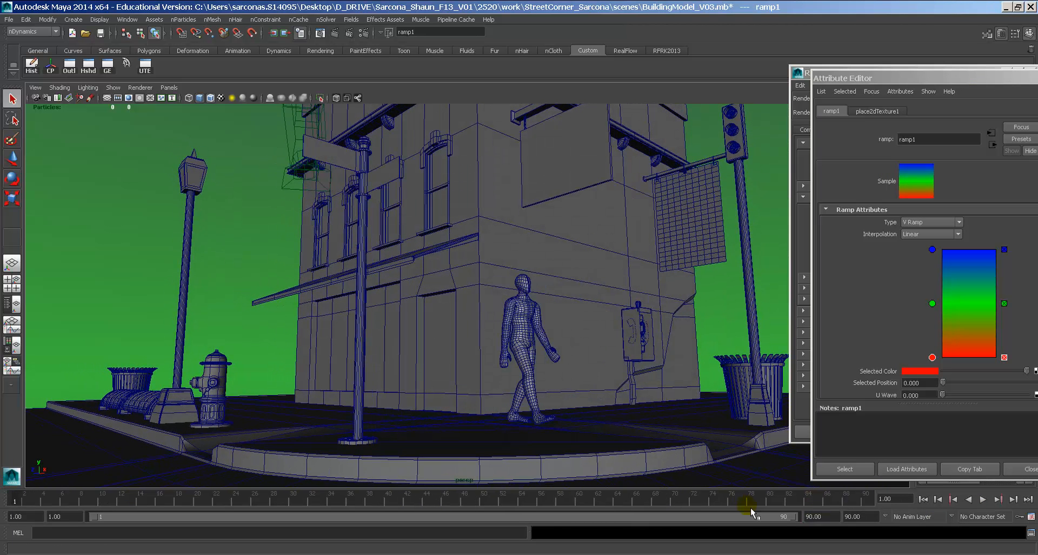
# Scrub to the end of the shot, extend the playback range to frame 120 and scrub through the added frames
pyautogui.click(872, 500)
pyautogui.moveTo(875, 503); pyautogui.dragTo(1025, 478)
pyautogui.doubleClick(819, 517)
pyautogui.write('120')
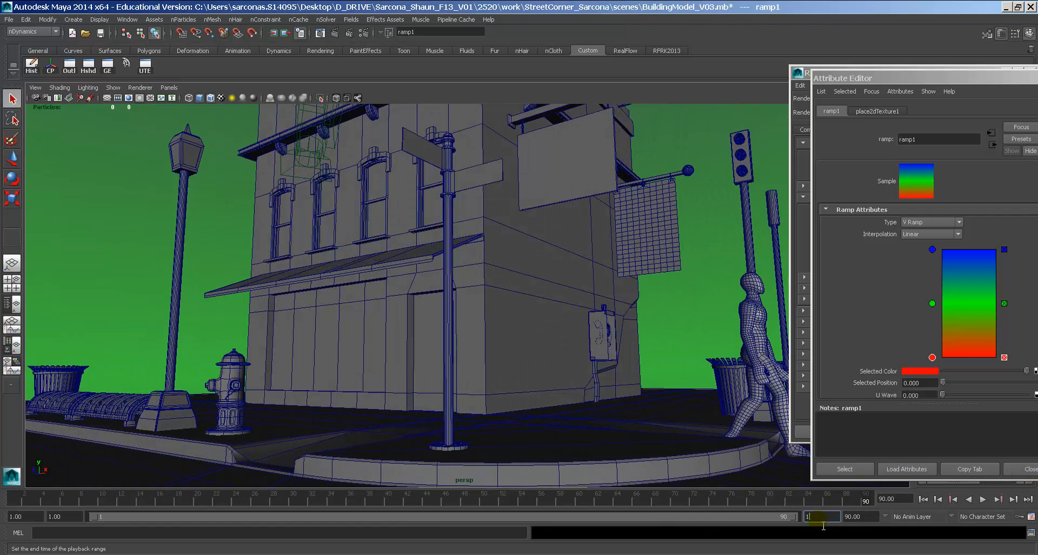
pyautogui.press('Return')
pyautogui.moveTo(864, 497); pyautogui.dragTo(842, 502)
# Set the animation end time to 90, play the shot and return to frame 1
pyautogui.doubleClick(853, 516)
pyautogui.write('90')
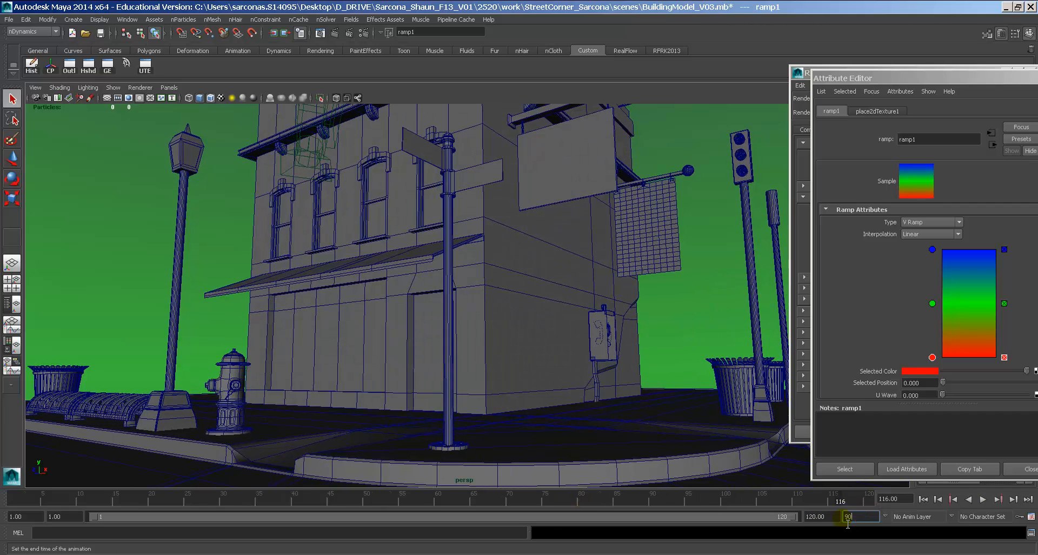
pyautogui.press('Return')
pyautogui.hotkey('alt', 'v')
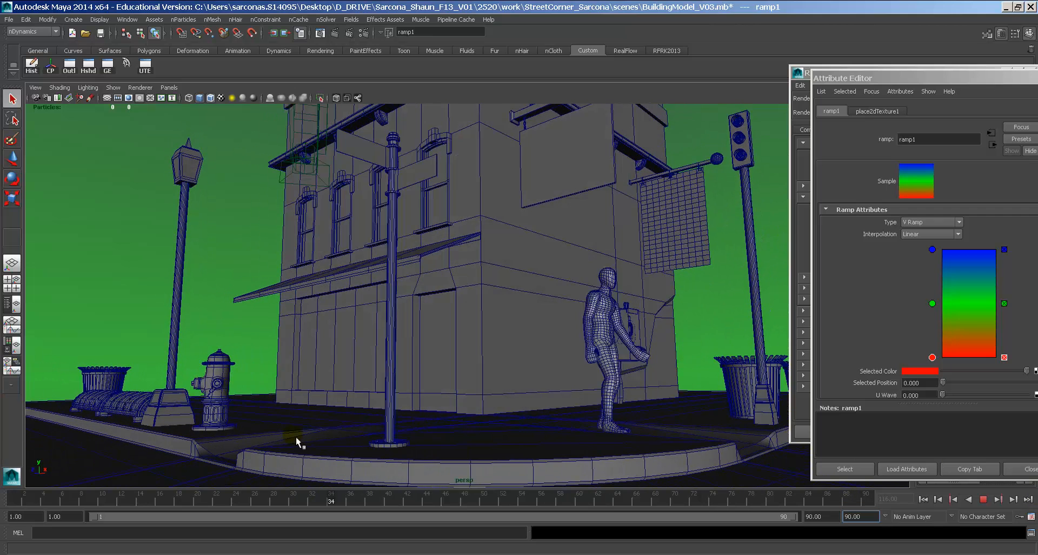
pyautogui.click(13, 498)
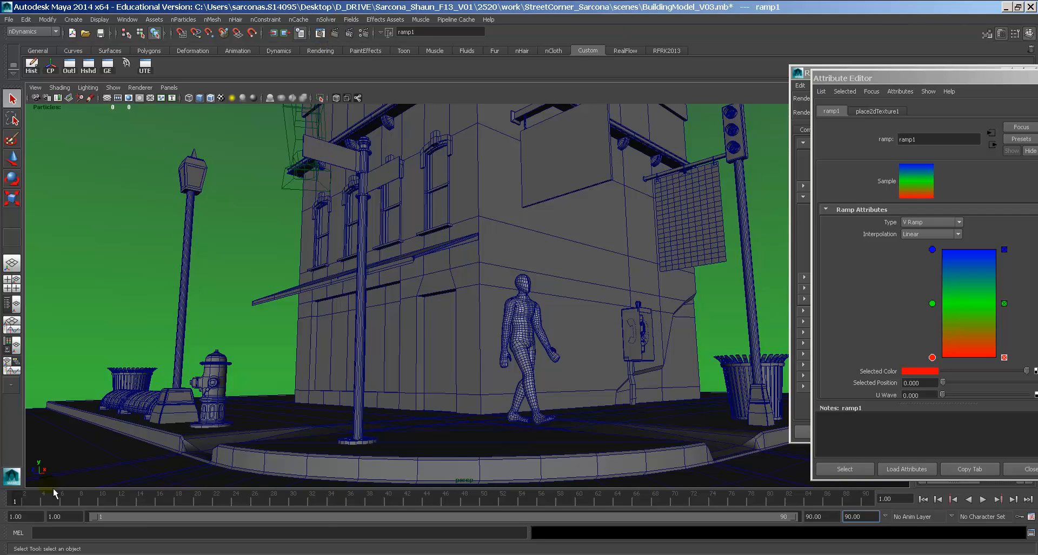
# Play the animated shot, stop at frame 1, look at the surrounding environment and restore the camera framing at the start
pyautogui.hotkey('alt', 'v')
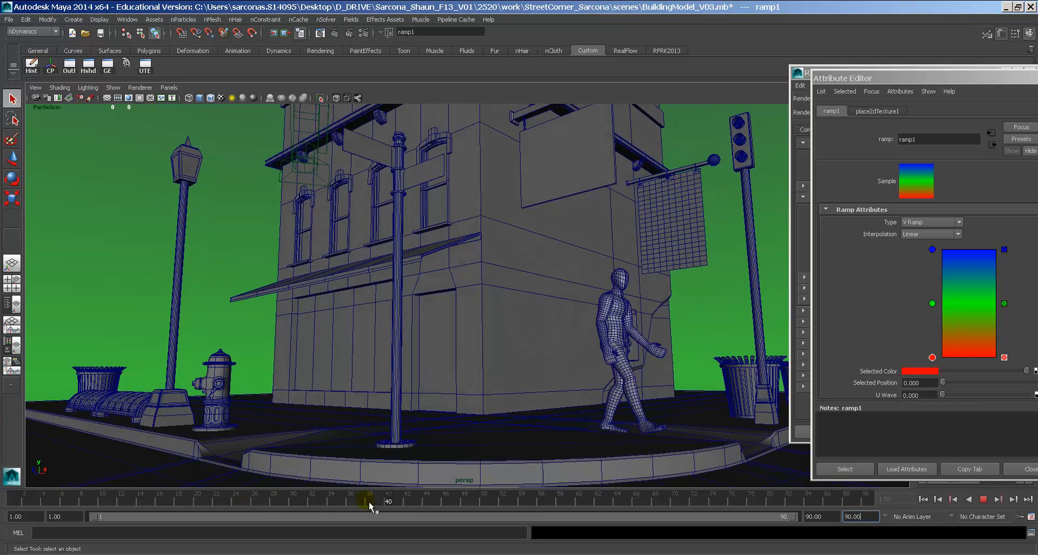
pyautogui.click(5, 501)
pyautogui.keyDown('alt'); pyautogui.moveTo(454, 245); pyautogui.dragTo(508, 279); pyautogui.keyUp('alt')
pyautogui.keyDown('alt'); pyautogui.moveTo(509, 278); pyautogui.dragTo(504, 284, button='right'); pyautogui.keyUp('alt')
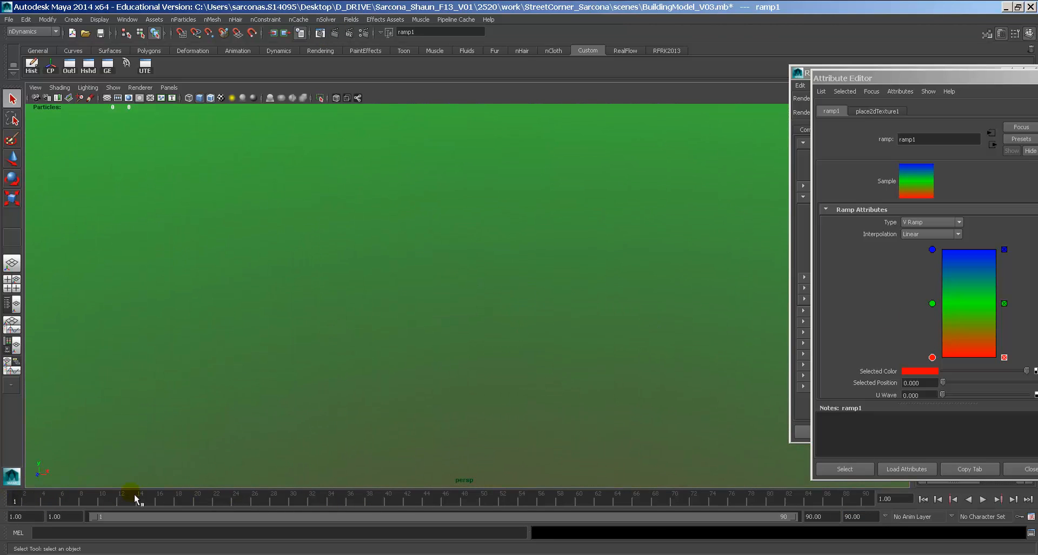
pyautogui.click(57, 498)
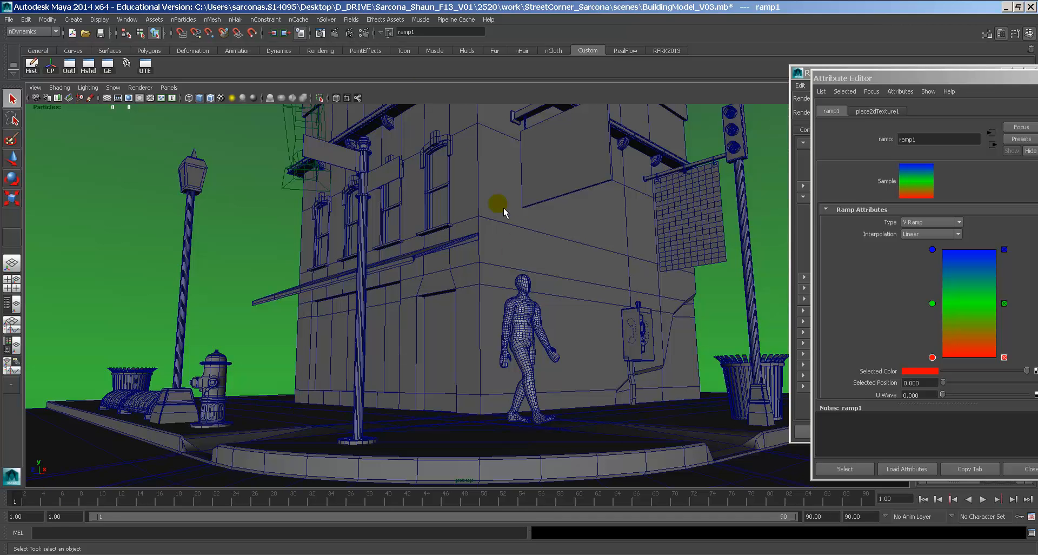
# Bring up the Render View over the viewport and render frame 1 with mental ray
pyautogui.click(323, 33)
pyautogui.moveTo(327, 72); pyautogui.dragTo(464, 61)
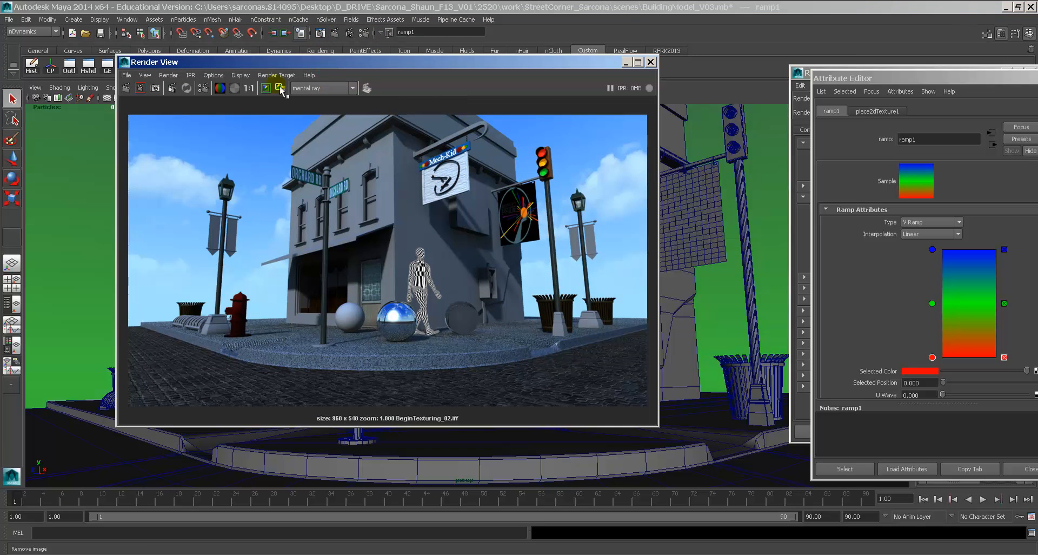
pyautogui.click(128, 88)
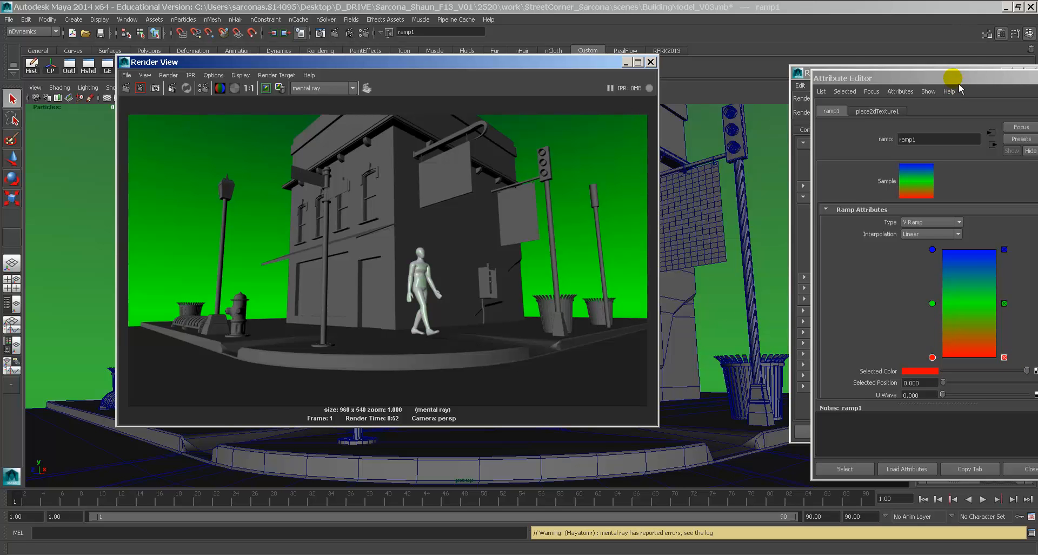
# Trace the image-based light through its gamma correction node to the connected ramp and delete the ramp's red entry
pyautogui.moveTo(950, 77); pyautogui.dragTo(812, 61)
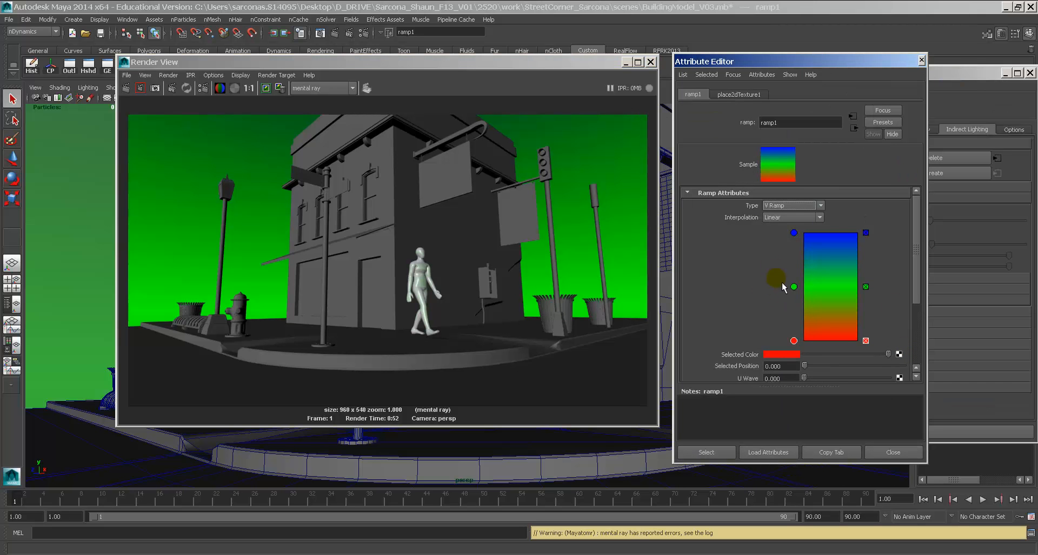
pyautogui.moveTo(965, 78); pyautogui.dragTo(898, 77)
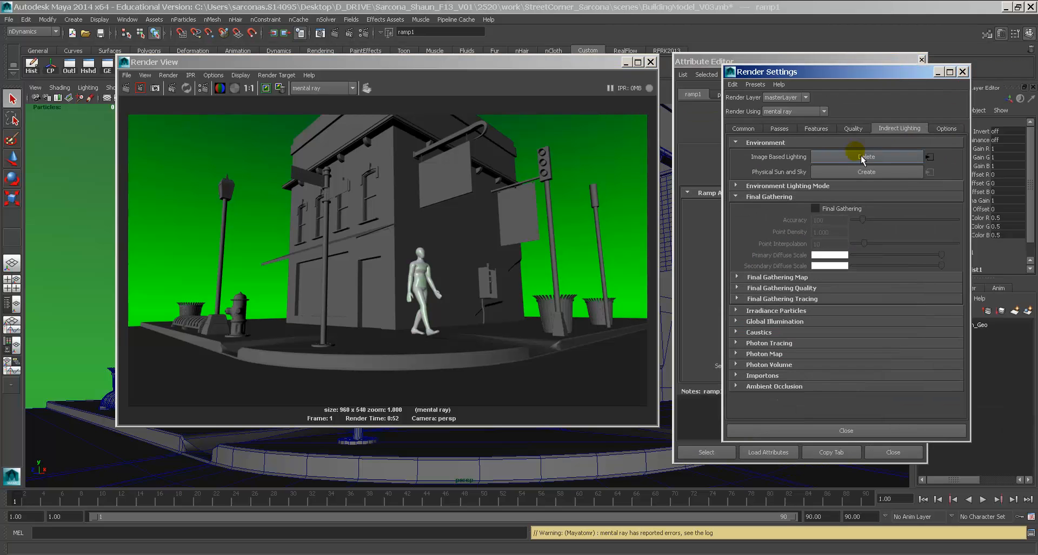
pyautogui.click(935, 160)
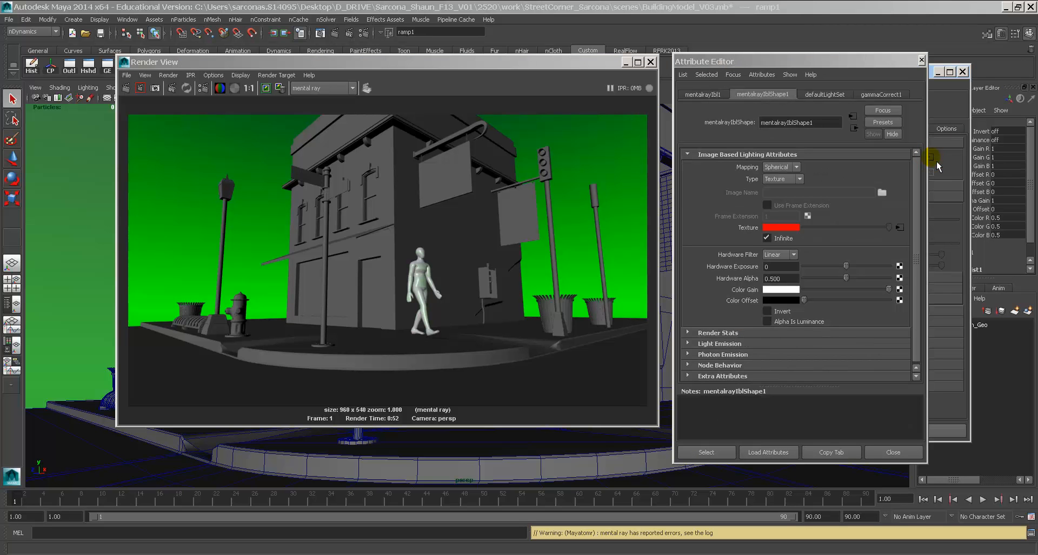
pyautogui.click(902, 230)
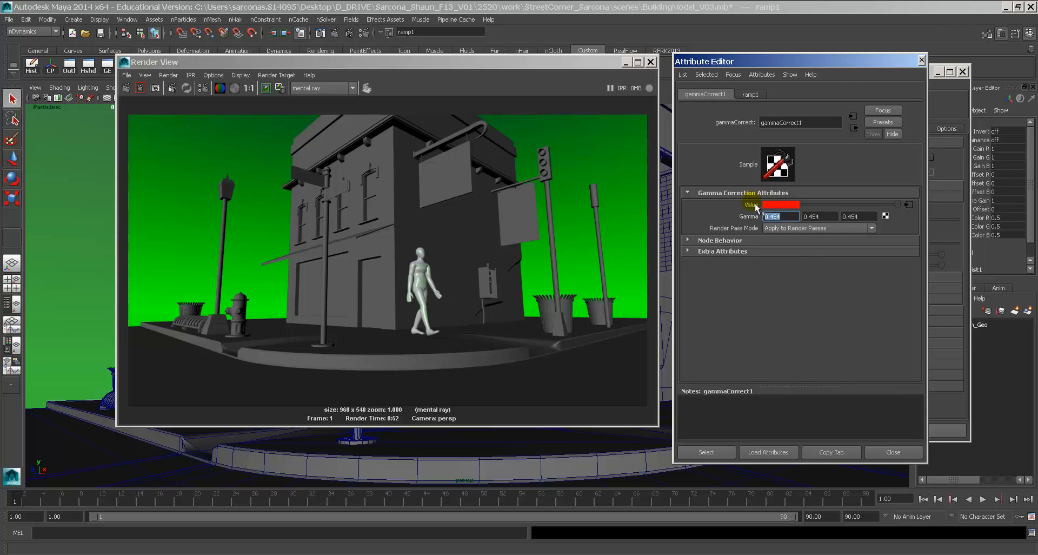
pyautogui.click(908, 205)
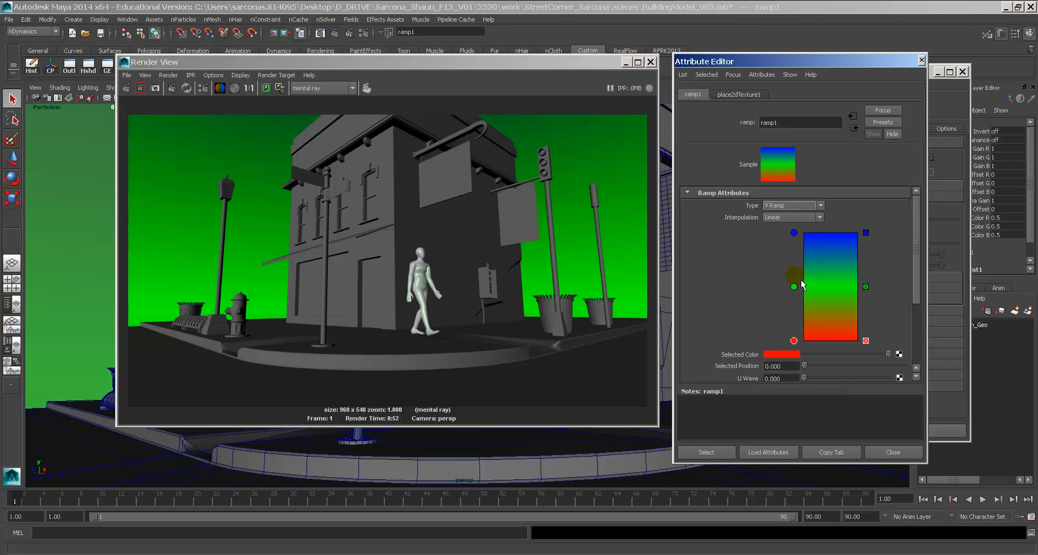
pyautogui.click(866, 341)
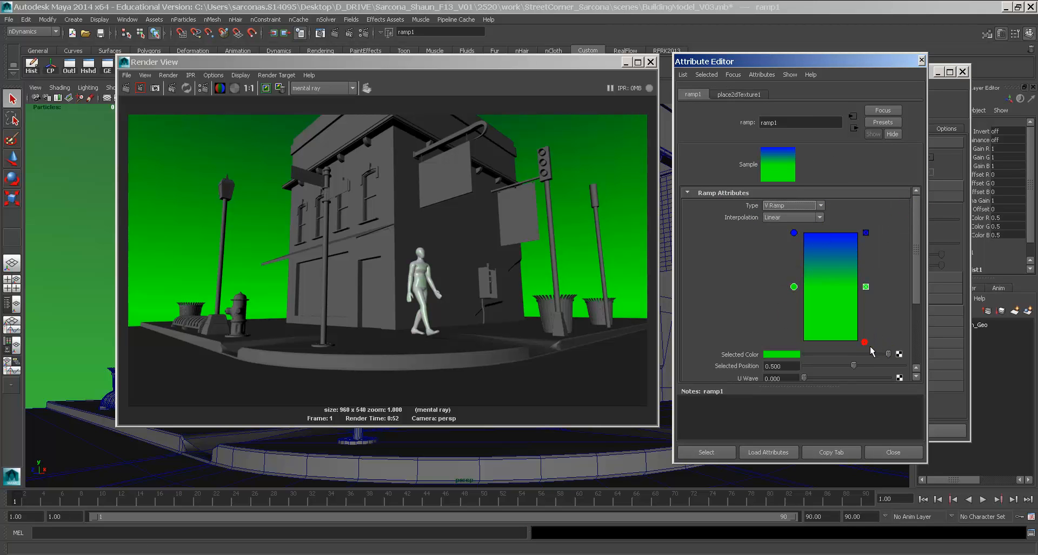
# Recolor the ramp's green entry to a muted sky blue with hue 190.112, saturation 0.590 and value 0.742
pyautogui.click(793, 287)
pyautogui.click(794, 287)
pyautogui.click(783, 355)
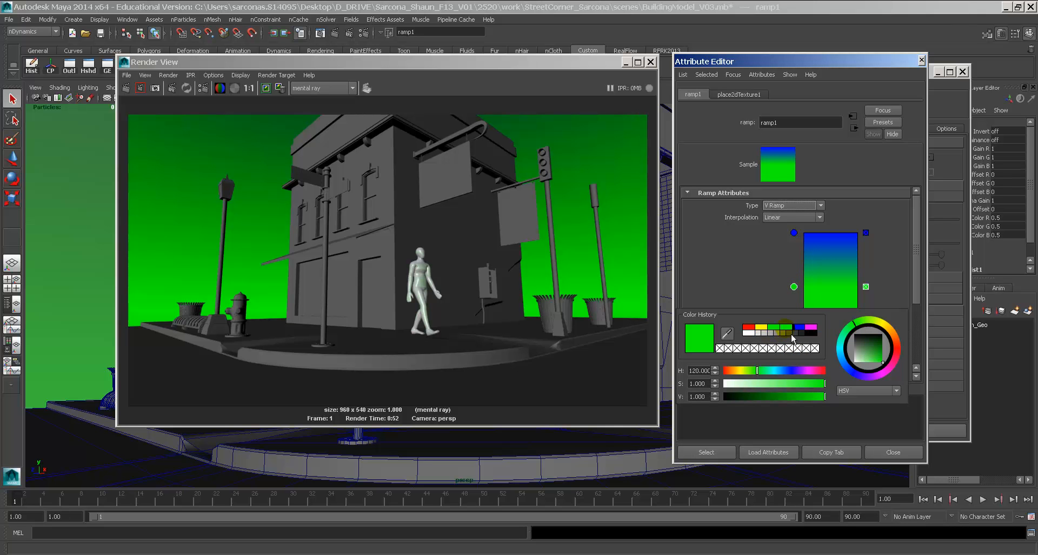
pyautogui.moveTo(757, 370); pyautogui.dragTo(783, 376)
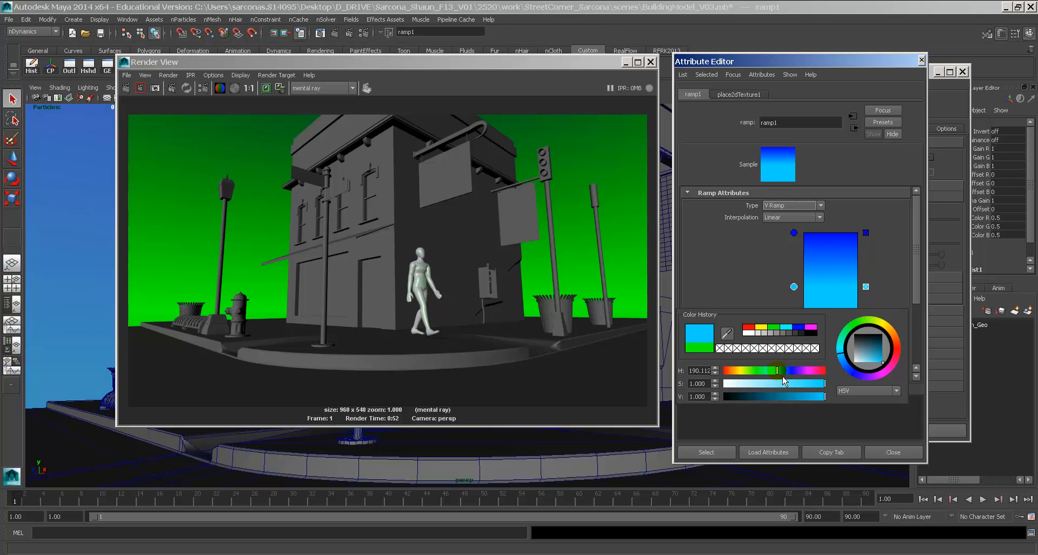
pyautogui.click(782, 384)
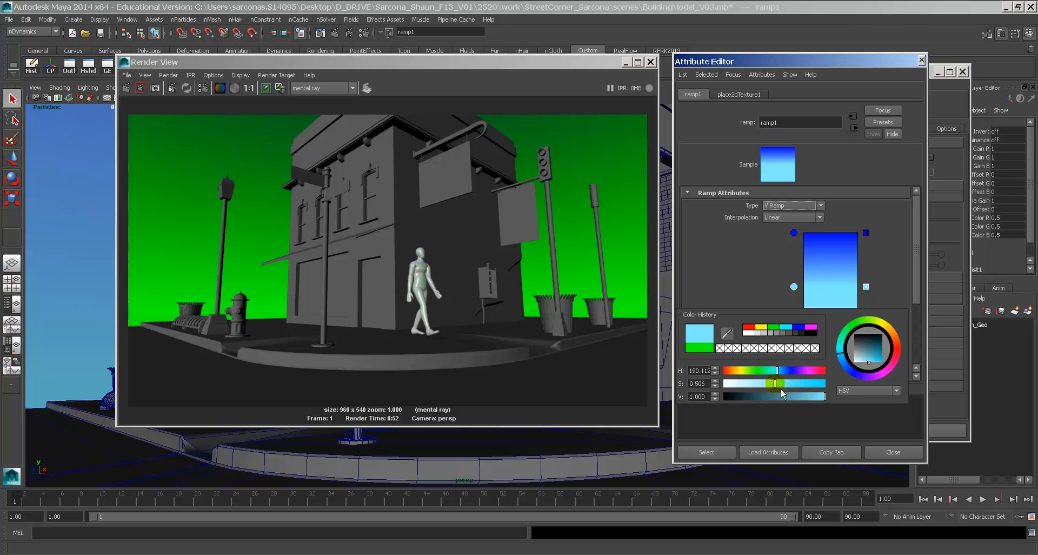
pyautogui.click(800, 396)
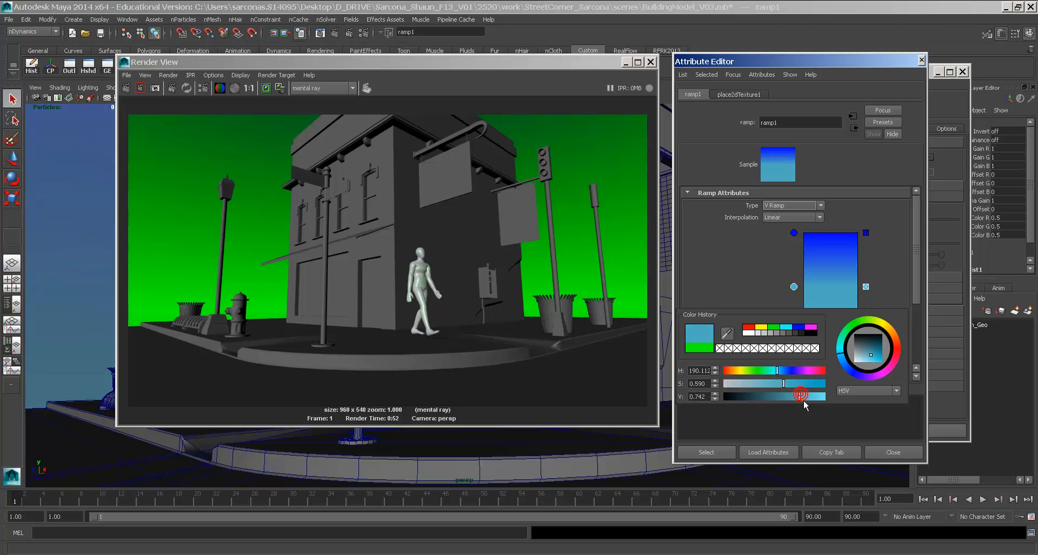
pyautogui.click(822, 259)
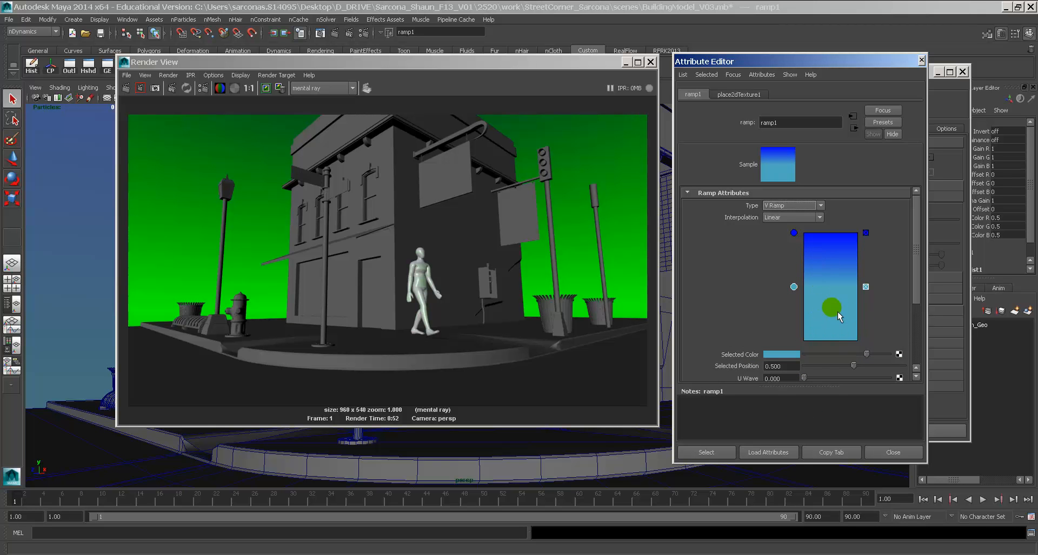
# Map a File texture onto the color of the ramp's uppermost blue entry at position 1.000
pyautogui.click(794, 232)
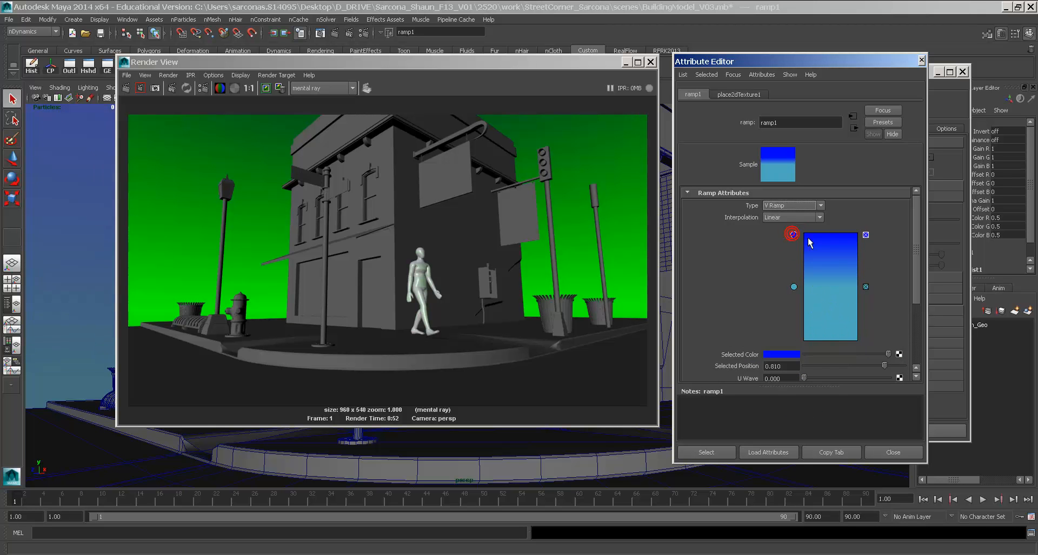
pyautogui.click(907, 359)
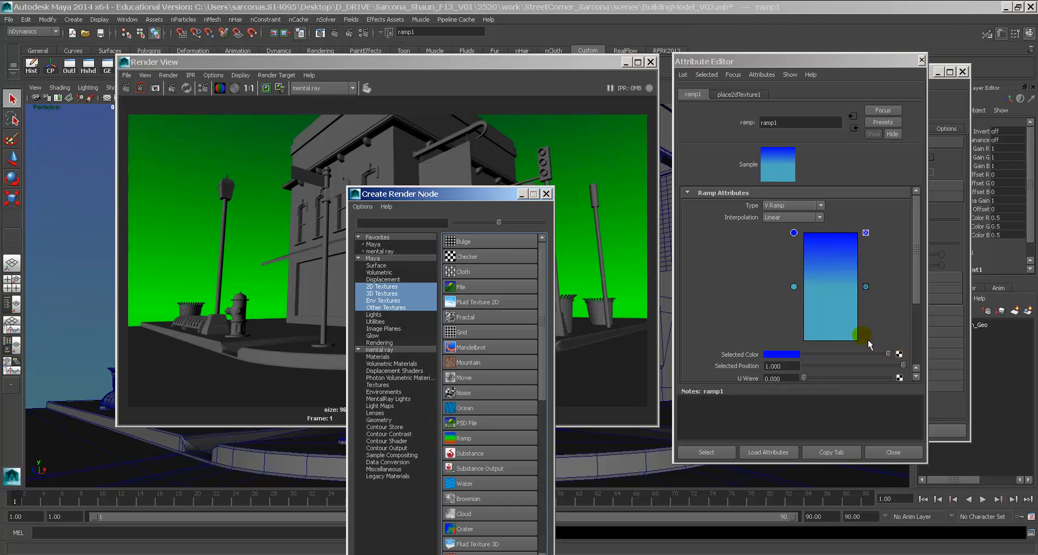
pyautogui.click(455, 290)
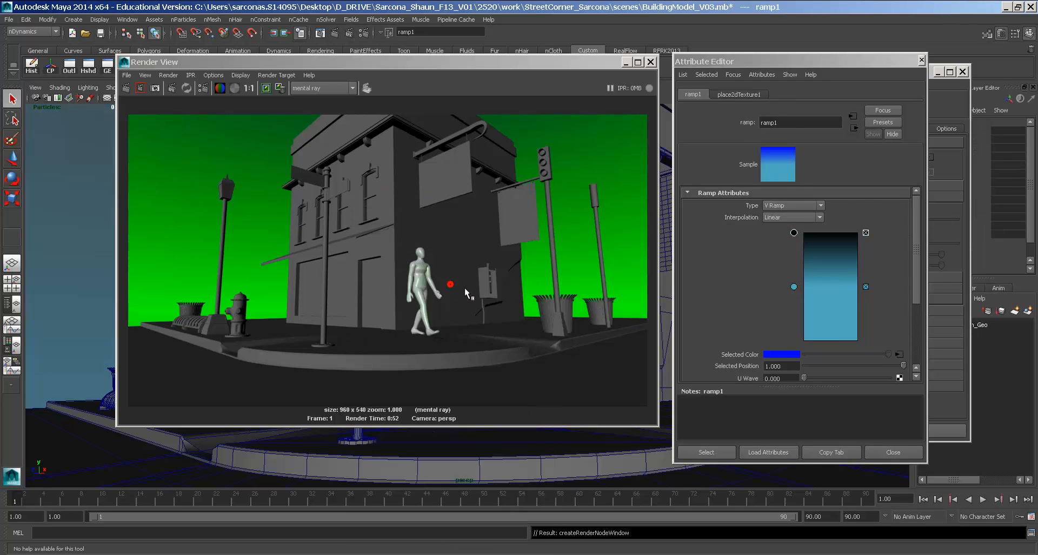
# Preview the sky images in the sourceimages folder and load clouds hi res copy.jpg into the file texture
pyautogui.click(882, 248)
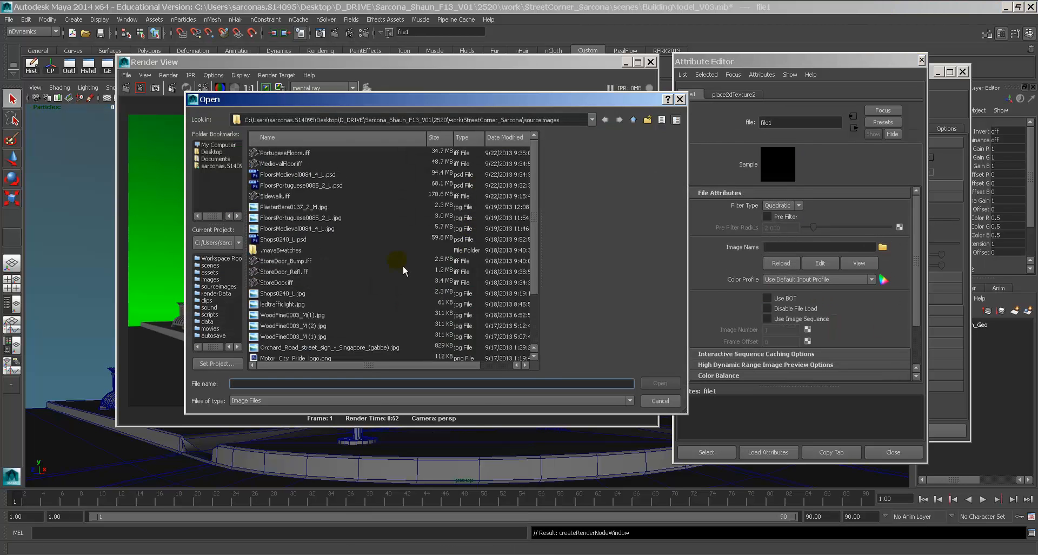
pyautogui.click(320, 222)
pyautogui.scroll(-2, 334, 251)
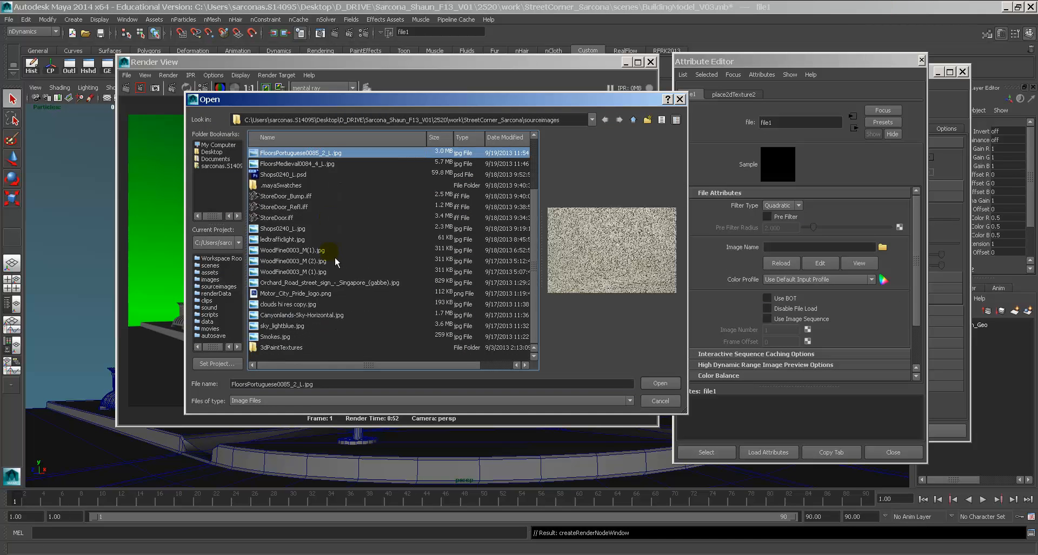
pyautogui.click(285, 326)
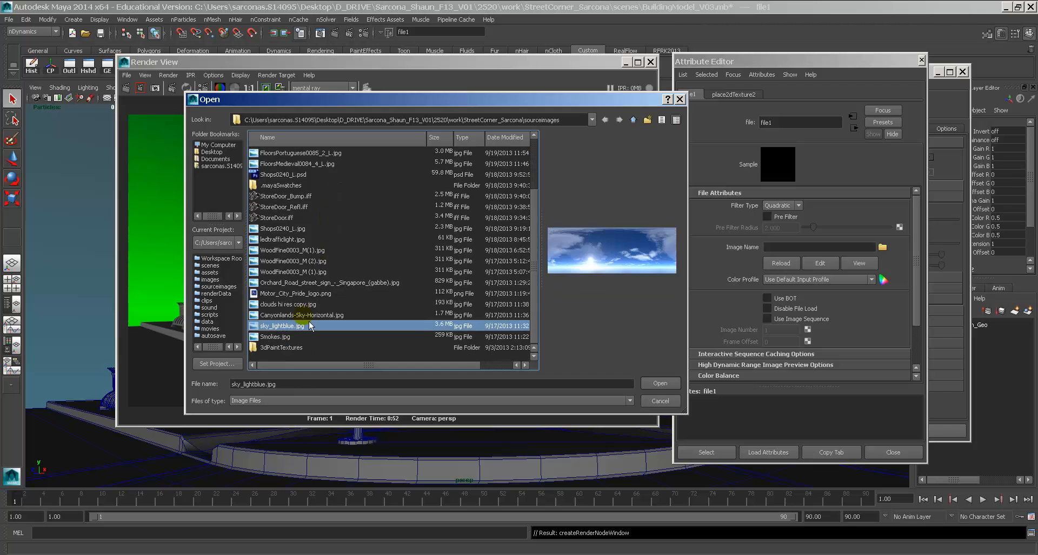
pyautogui.click(304, 314)
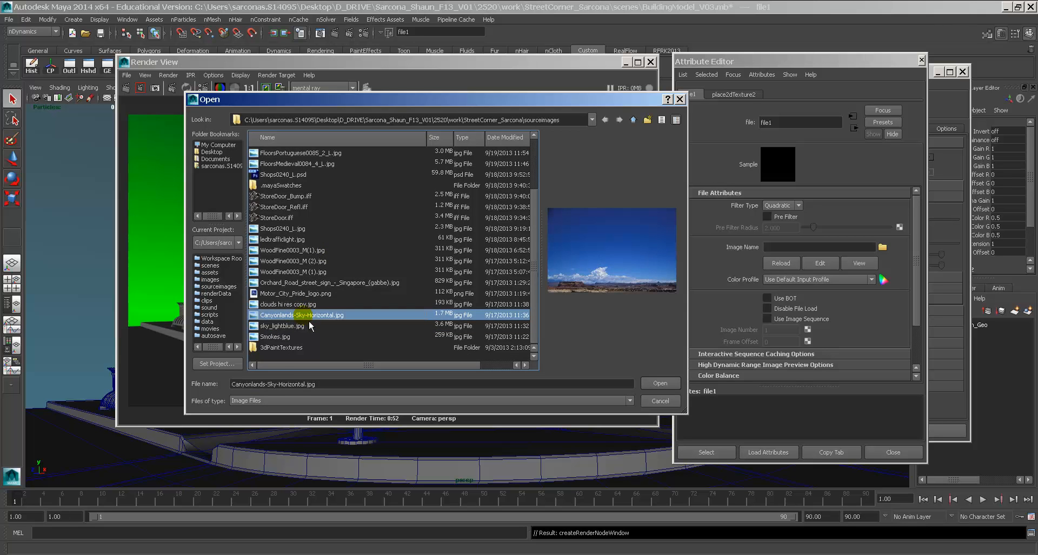
pyautogui.click(302, 304)
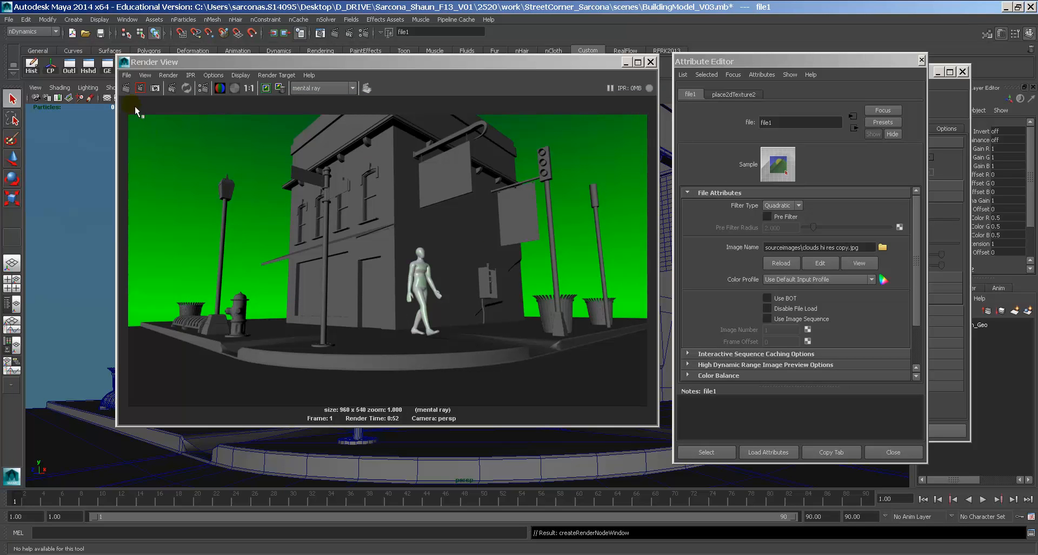
# Keep the existing render, render the frame again with the new sky ramp and compare the two images
pyautogui.click(270, 90)
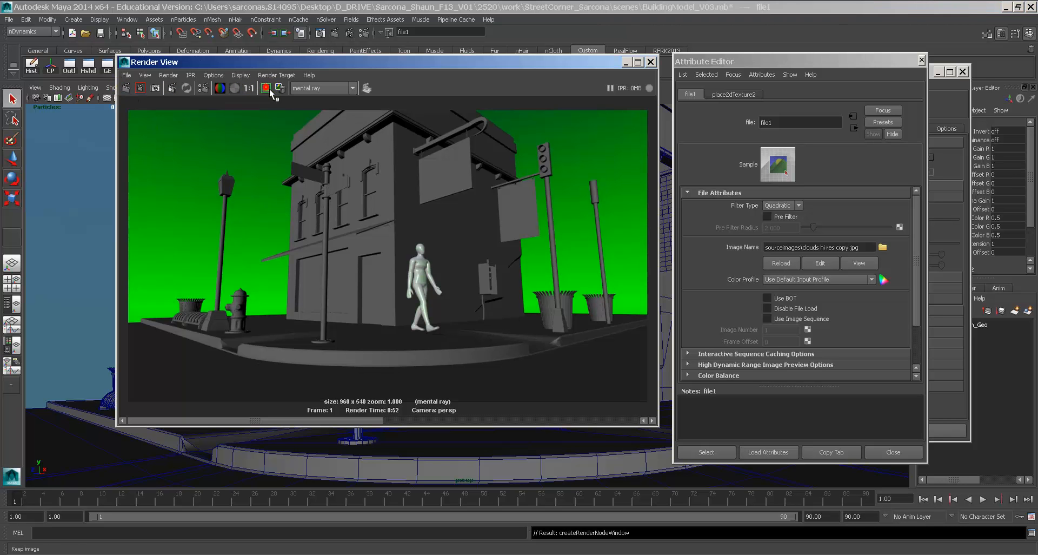
pyautogui.click(125, 90)
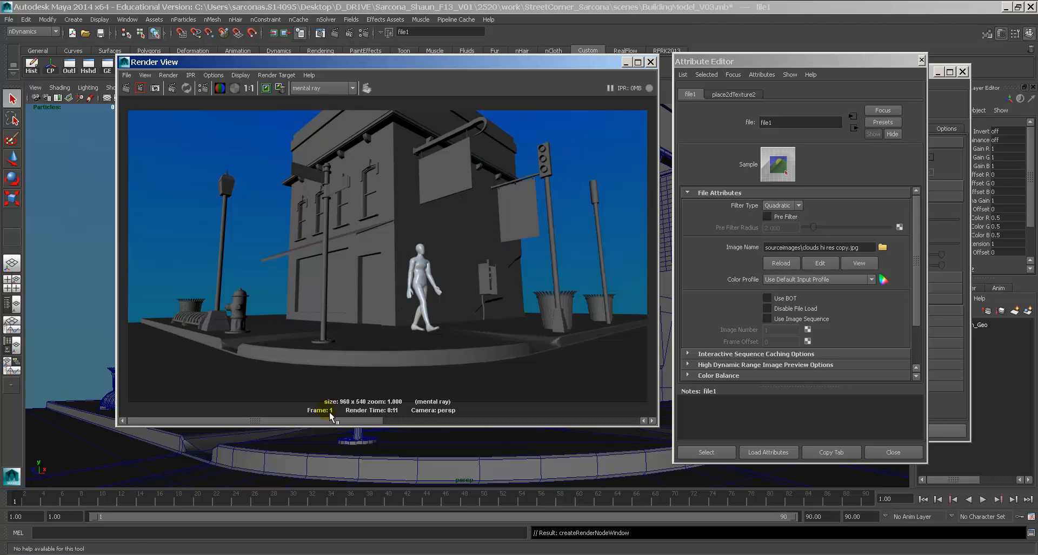
pyautogui.moveTo(277, 423); pyautogui.dragTo(288, 372)
# Return from the cloud file texture to the ramp and check its sky-blue and cloud-mapped entries
pyautogui.click(863, 161)
pyautogui.click(854, 117)
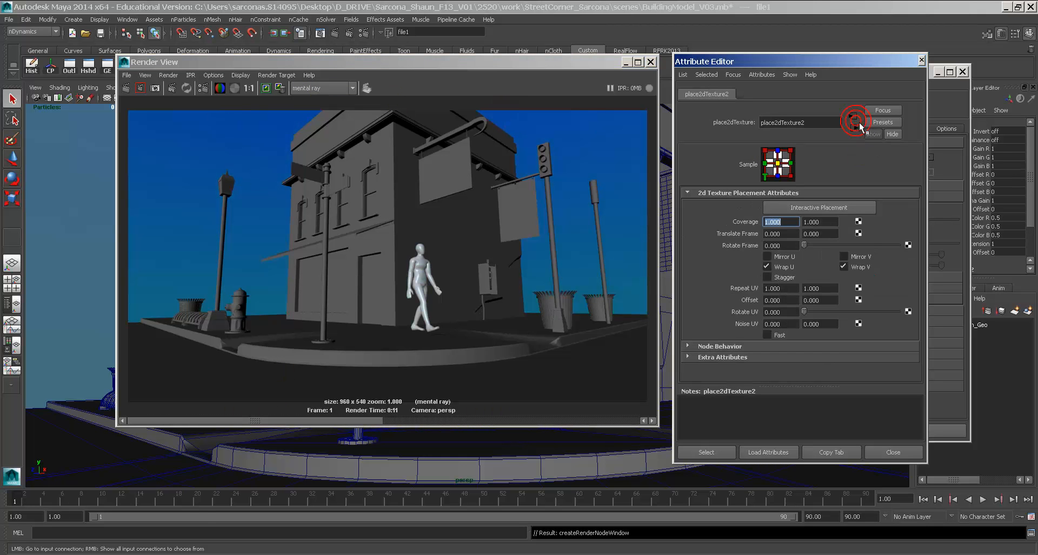
pyautogui.click(857, 129)
pyautogui.click(859, 132)
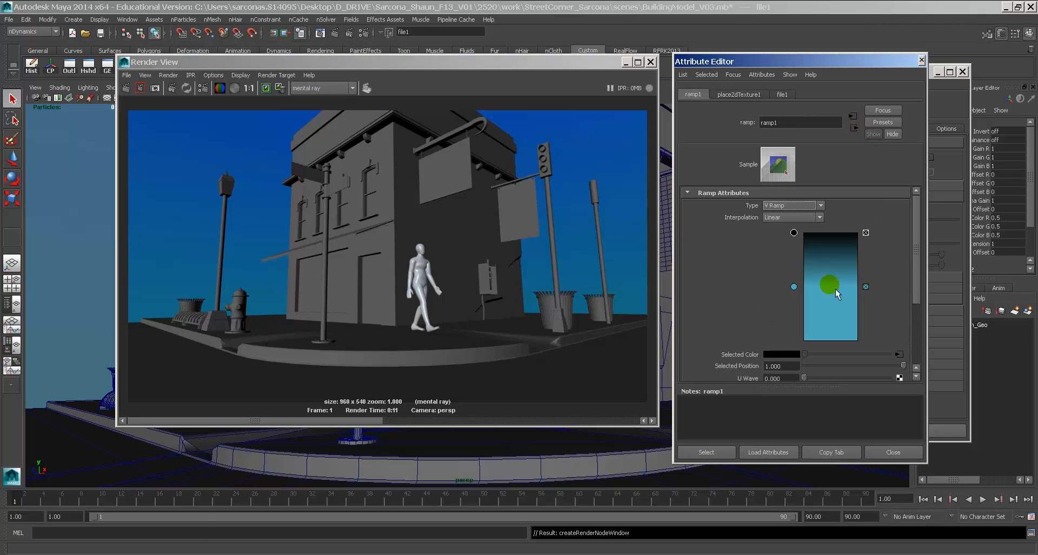
pyautogui.click(794, 287)
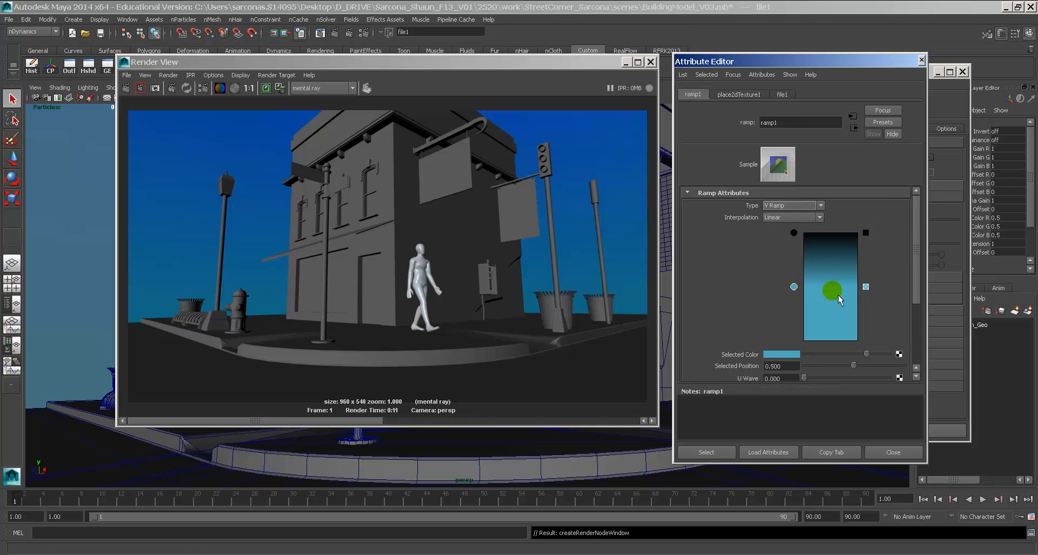
pyautogui.moveTo(831, 293)
pyautogui.mouseDown(button='middle')
pyautogui.moveTo(327, 195)
pyautogui.moveTo(583, 195)
pyautogui.moveTo(591, 221)
pyautogui.mouseUp(button='middle')
pyautogui.click(794, 233)
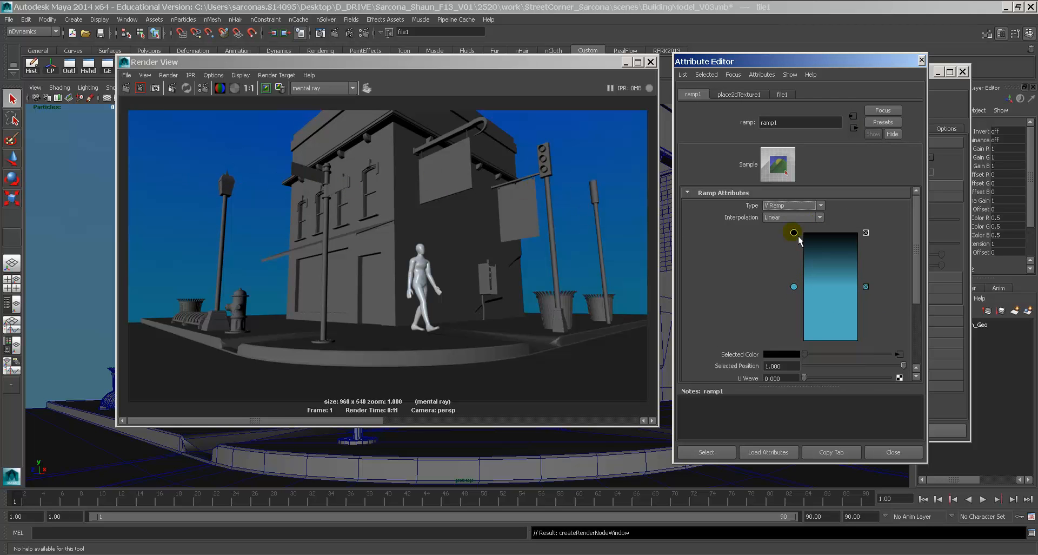
# With the Render View closed, move the ramp's sky-blue entry to position 0.270 and the cloud-mapped entry to 0.640
pyautogui.click(651, 61)
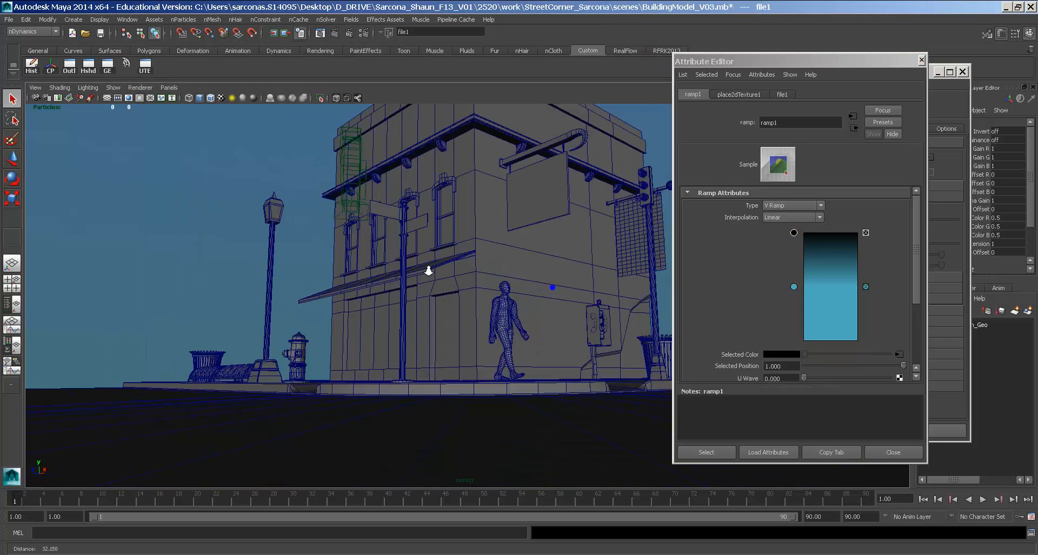
pyautogui.keyDown('alt'); pyautogui.moveTo(429, 266); pyautogui.dragTo(401, 265, button='right'); pyautogui.keyUp('alt')
pyautogui.keyDown('alt'); pyautogui.moveTo(401, 265); pyautogui.dragTo(422, 278); pyautogui.keyUp('alt')
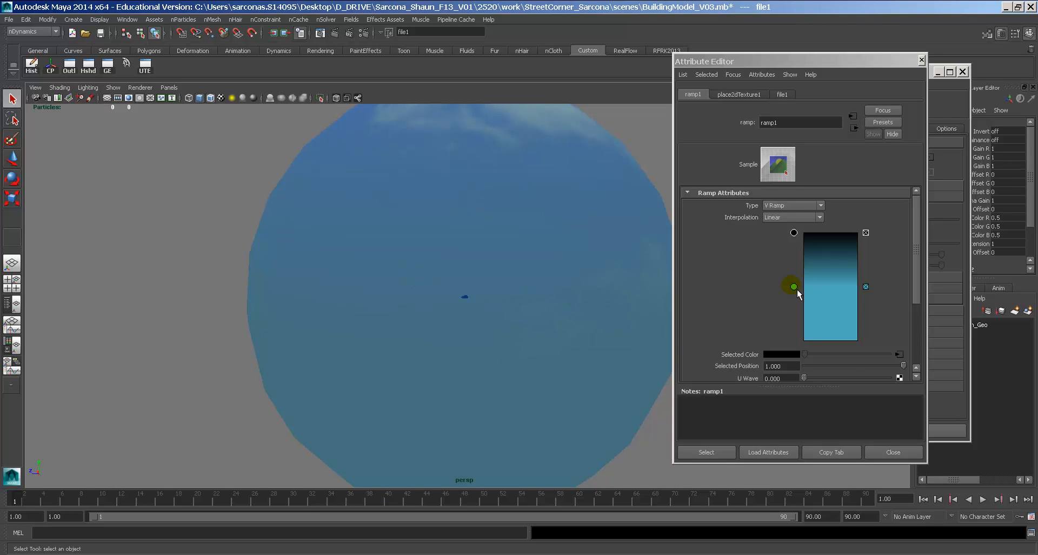
pyautogui.moveTo(794, 287); pyautogui.dragTo(801, 320)
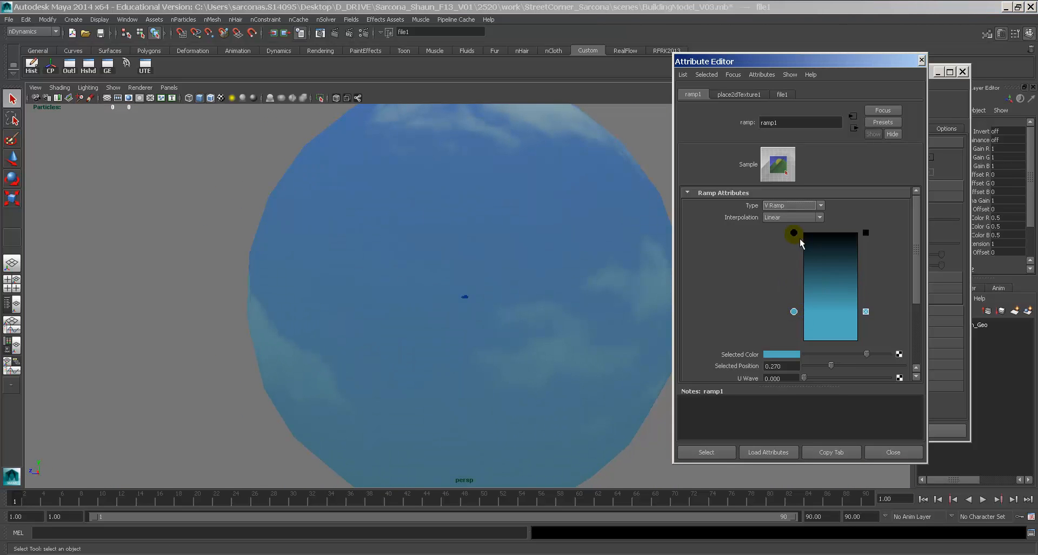
pyautogui.moveTo(801, 244); pyautogui.dragTo(800, 282)
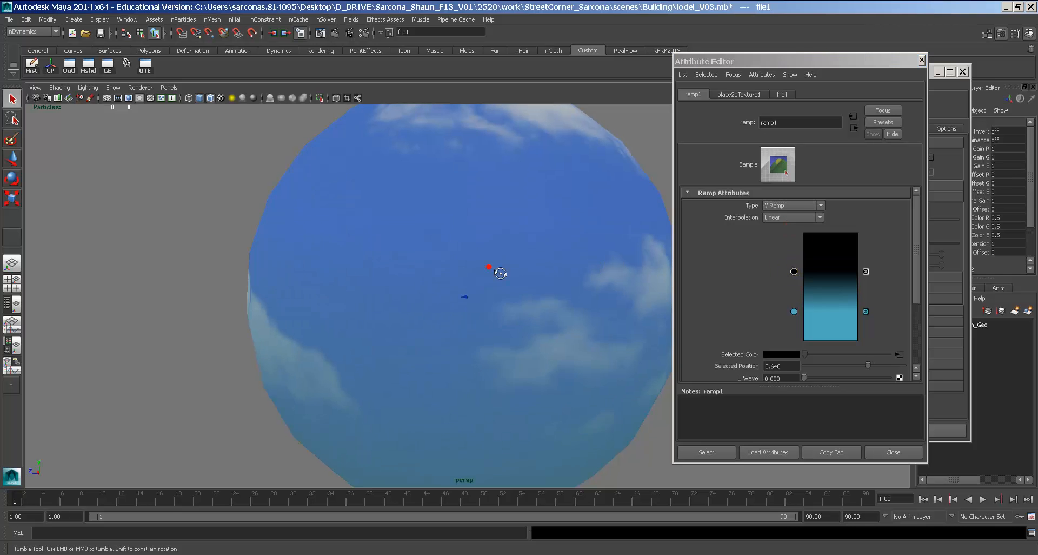
pyautogui.moveTo(500, 273); pyautogui.dragTo(375, 267)
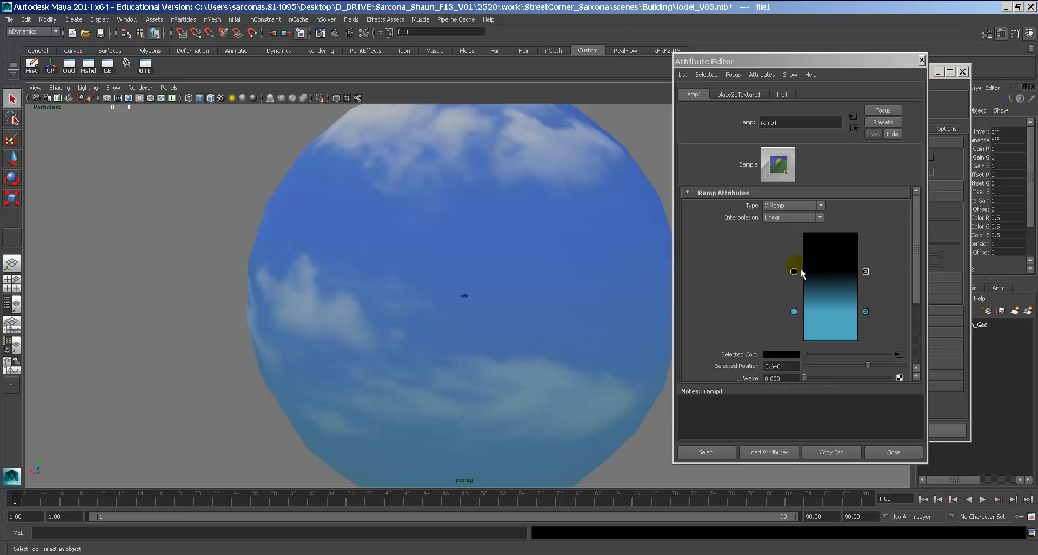
# Raise the ramp's cloud-mapped entry to position 0.725 with the sky-blue entry below it, and set the cloud texture's U repeat to 2
pyautogui.moveTo(797, 314); pyautogui.dragTo(801, 266)
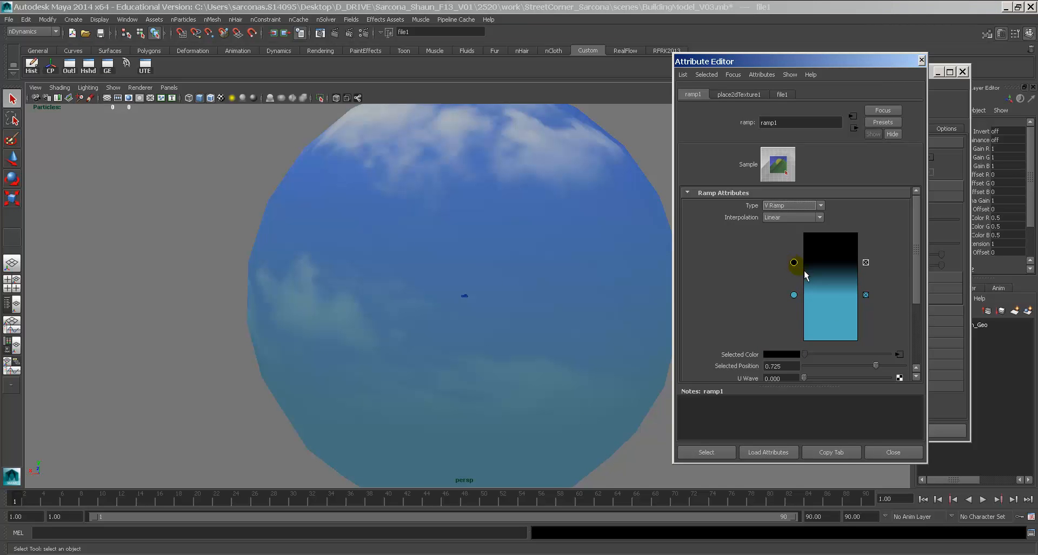
pyautogui.click(785, 95)
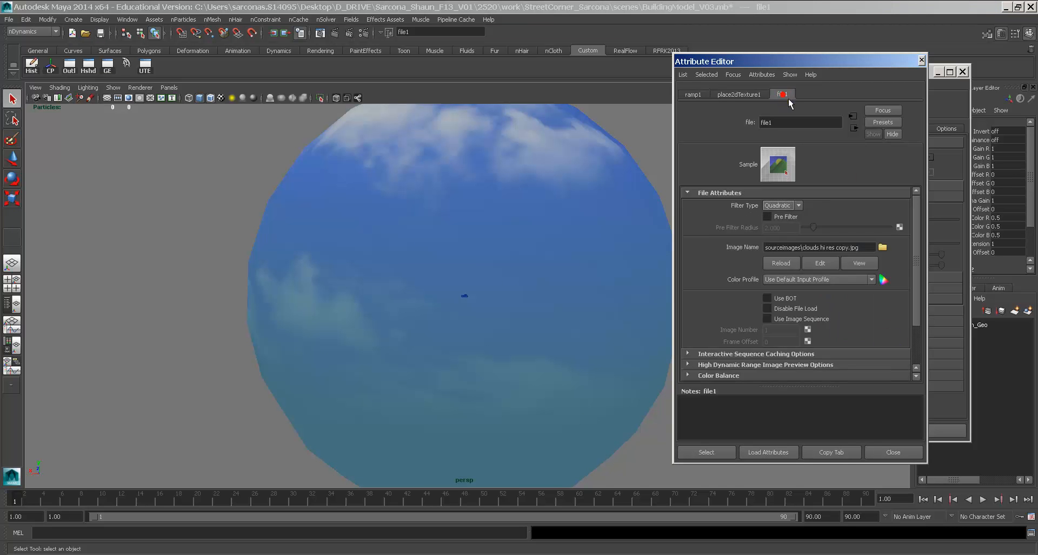
pyautogui.click(856, 117)
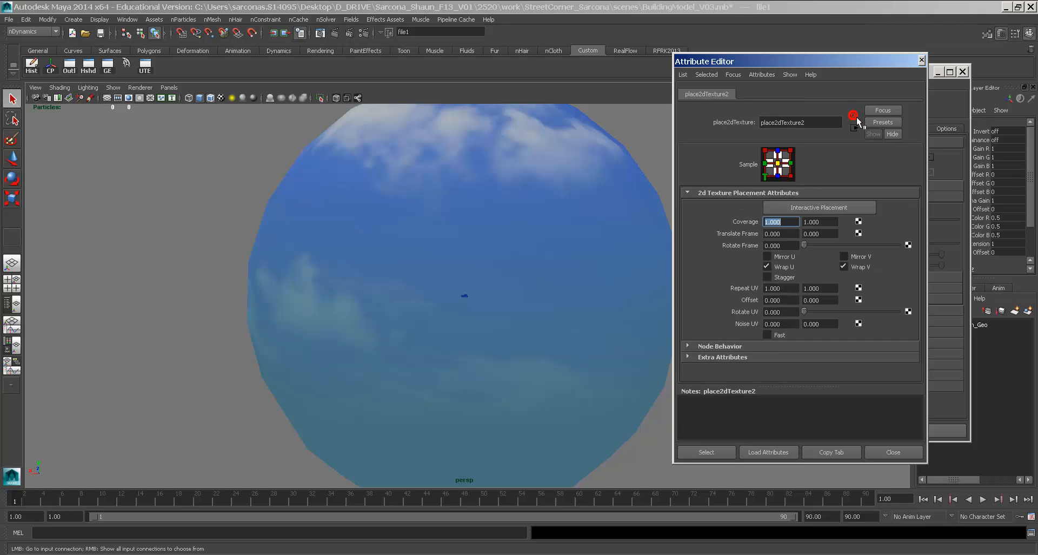
pyautogui.click(789, 288)
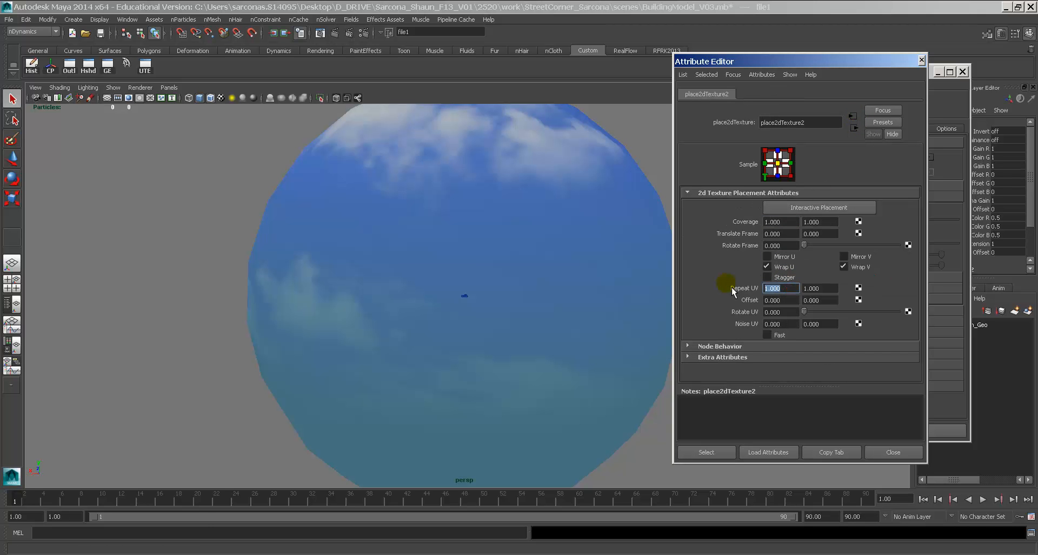
pyautogui.write('2')
pyautogui.press('Tab')
pyautogui.keyDown('alt'); pyautogui.moveTo(585, 258); pyautogui.dragTo(414, 315); pyautogui.keyUp('alt')
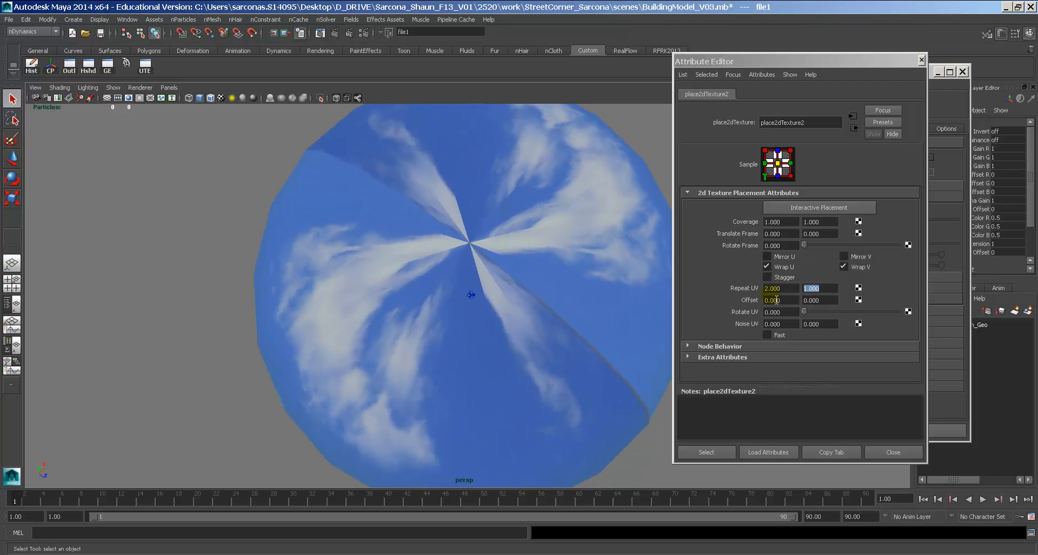
pyautogui.press('1')
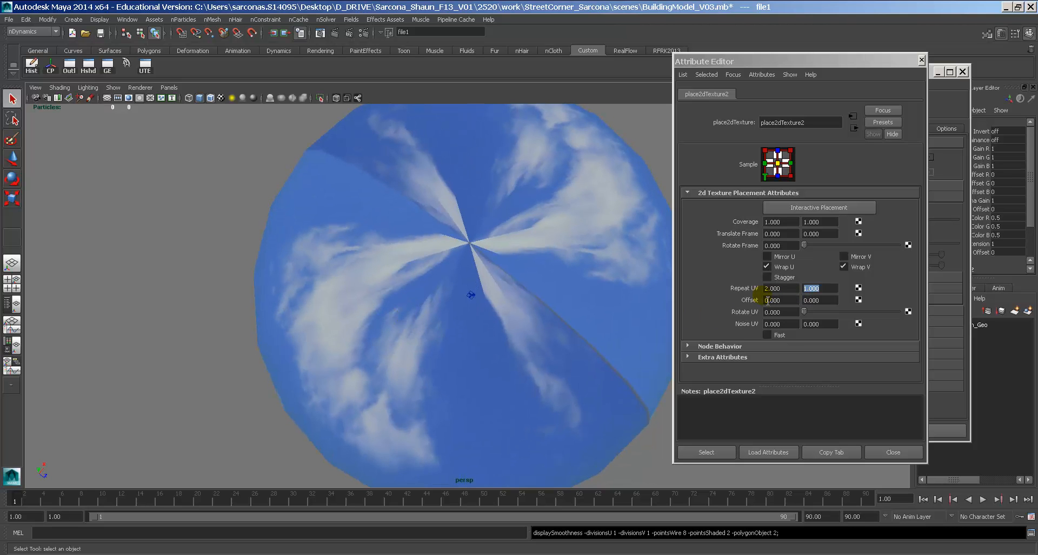
# Set the cloud texture's V repeat to 2 and turn on mirroring in both U and V
pyautogui.click(810, 289)
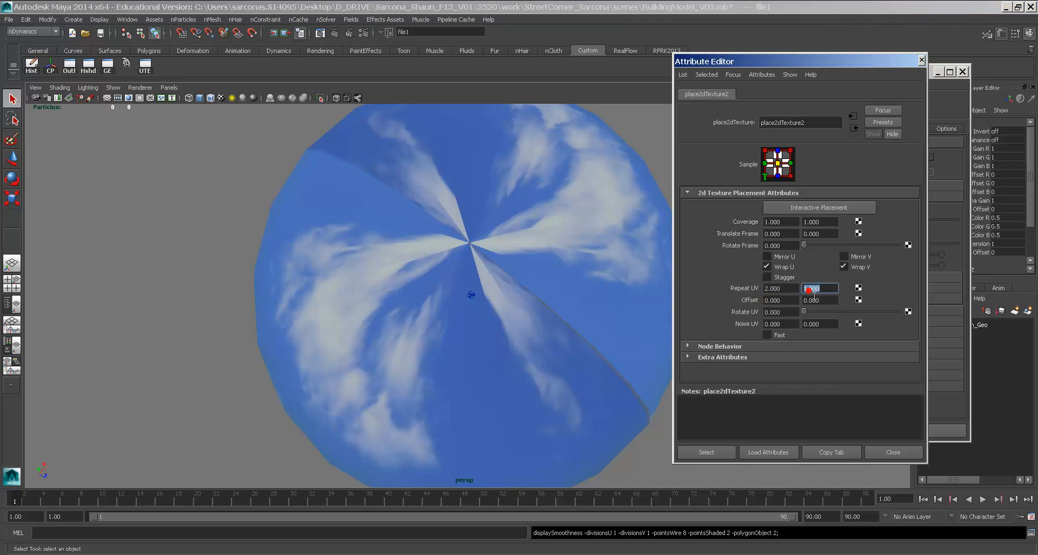
pyautogui.write('2')
pyautogui.press('Return')
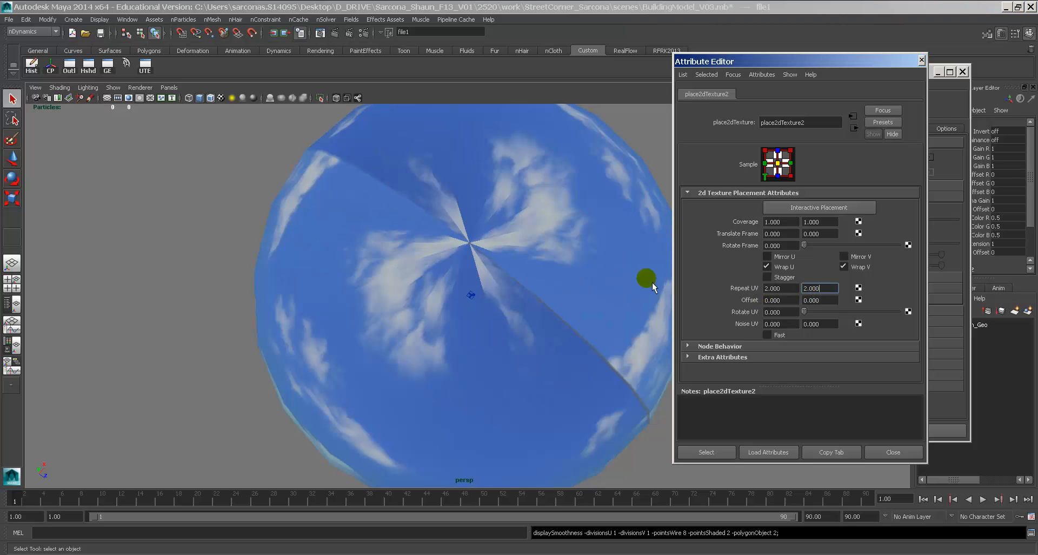
pyautogui.keyDown('alt'); pyautogui.moveTo(649, 281); pyautogui.dragTo(547, 243); pyautogui.keyUp('alt')
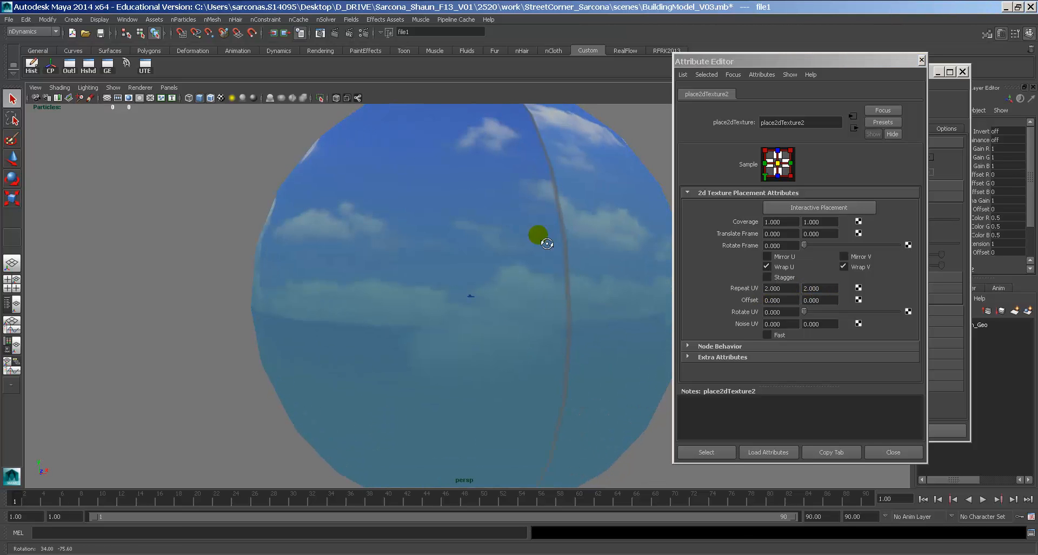
pyautogui.click(781, 259)
pyautogui.click(862, 258)
# Rotate the image-based lighting sphere about Y to -64.909 and lower it to a Translate Y of -151.322
pyautogui.keyDown('alt'); pyautogui.moveTo(638, 260); pyautogui.dragTo(610, 188); pyautogui.keyUp('alt')
pyautogui.click(610, 184)
pyautogui.press('e')
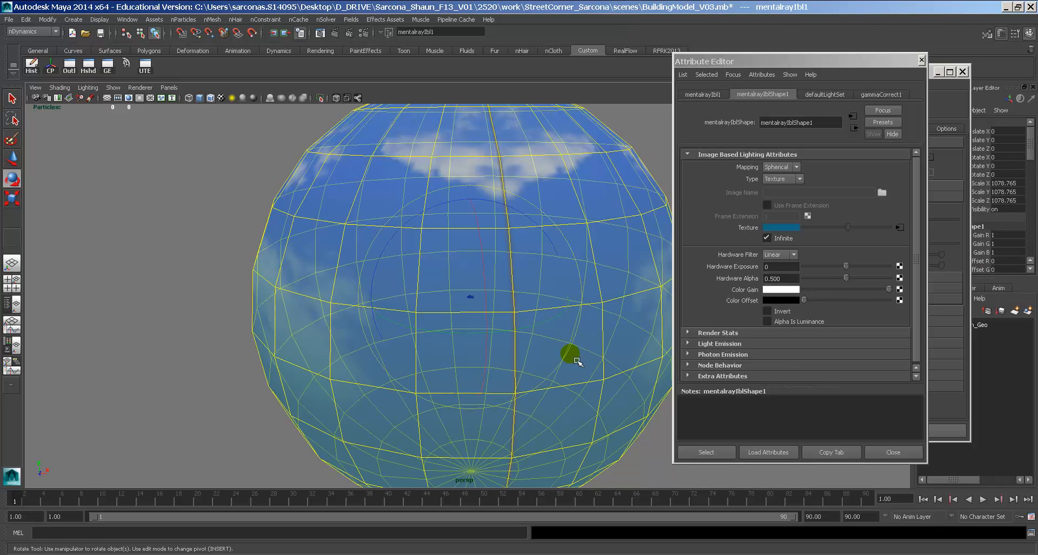
pyautogui.moveTo(535, 332); pyautogui.dragTo(419, 290)
pyautogui.press('w')
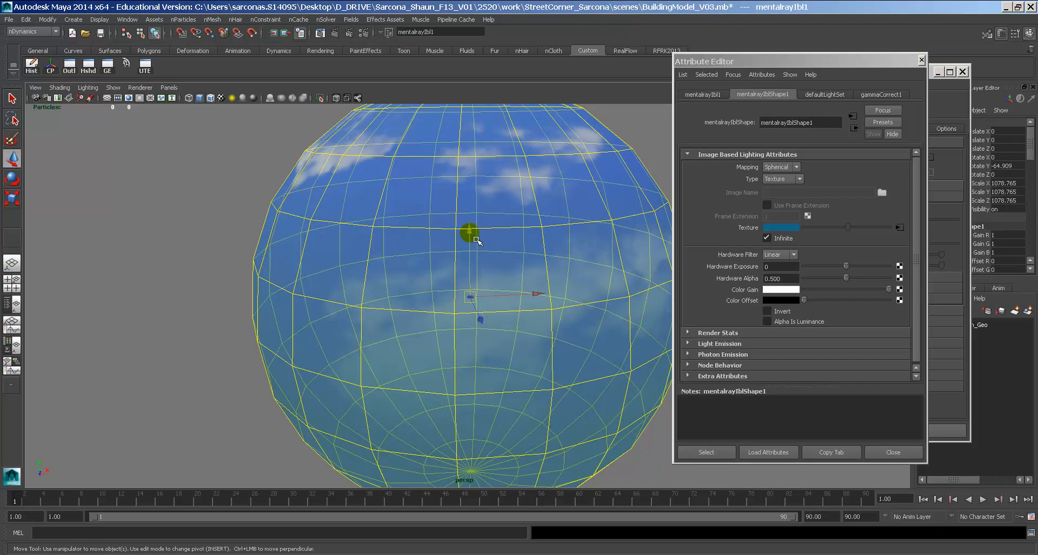
pyautogui.moveTo(470, 232); pyautogui.dragTo(471, 259)
pyautogui.keyDown('alt'); pyautogui.moveTo(494, 287); pyautogui.dragTo(748, 284); pyautogui.keyUp('alt')
pyautogui.moveTo(36, 496); pyautogui.dragTo(15, 496)
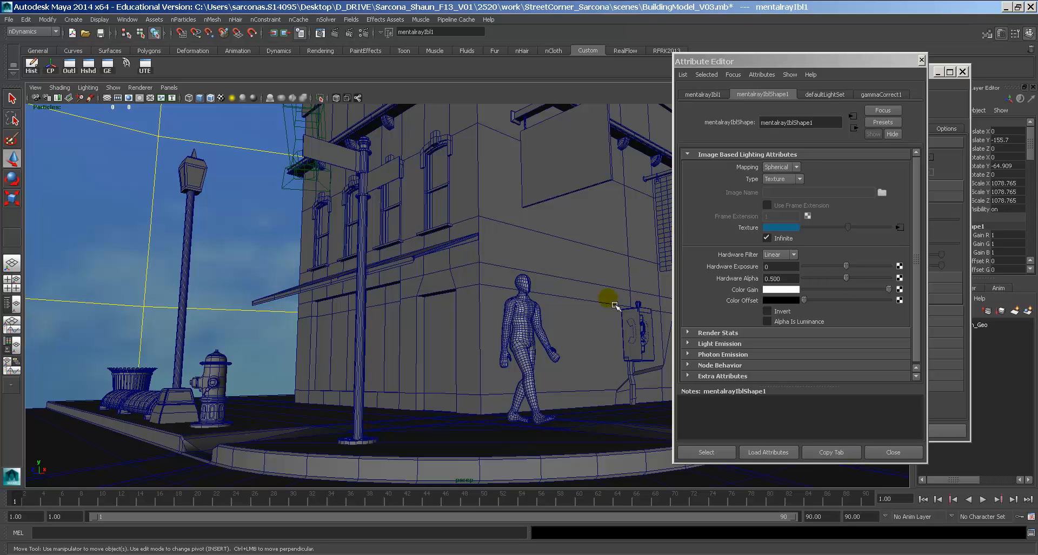
pyautogui.moveTo(615, 303); pyautogui.dragTo(615, 208, button='middle')
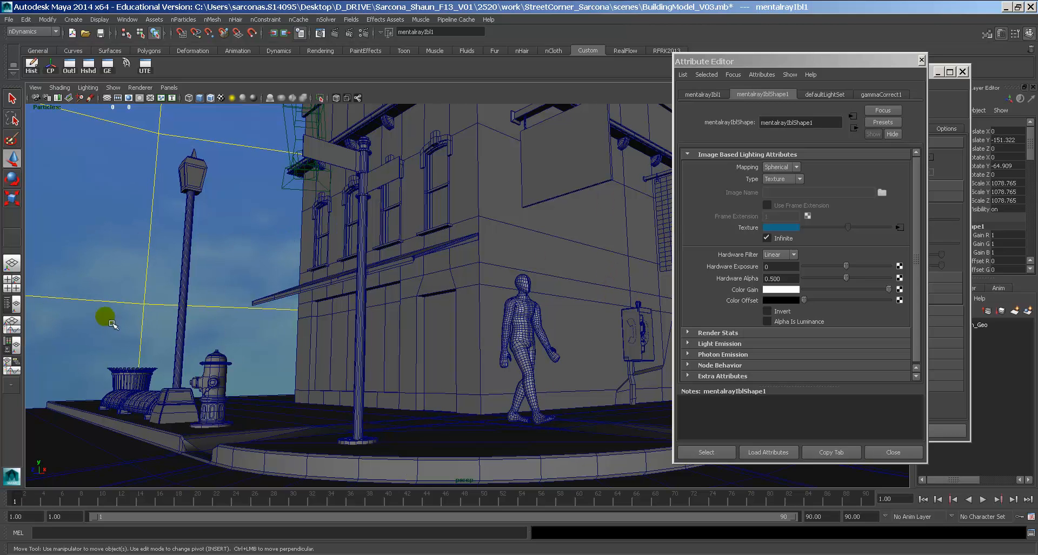
# Return to the sky ramp, move its cloud-mapped entry higher and set the sky-blue entry to position 0.540
pyautogui.click(942, 91)
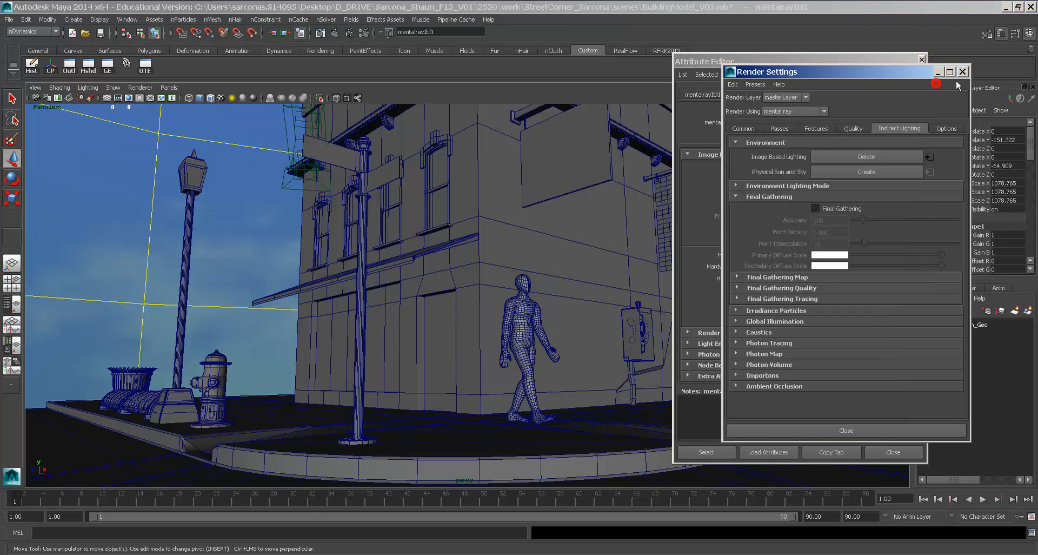
pyautogui.click(880, 60)
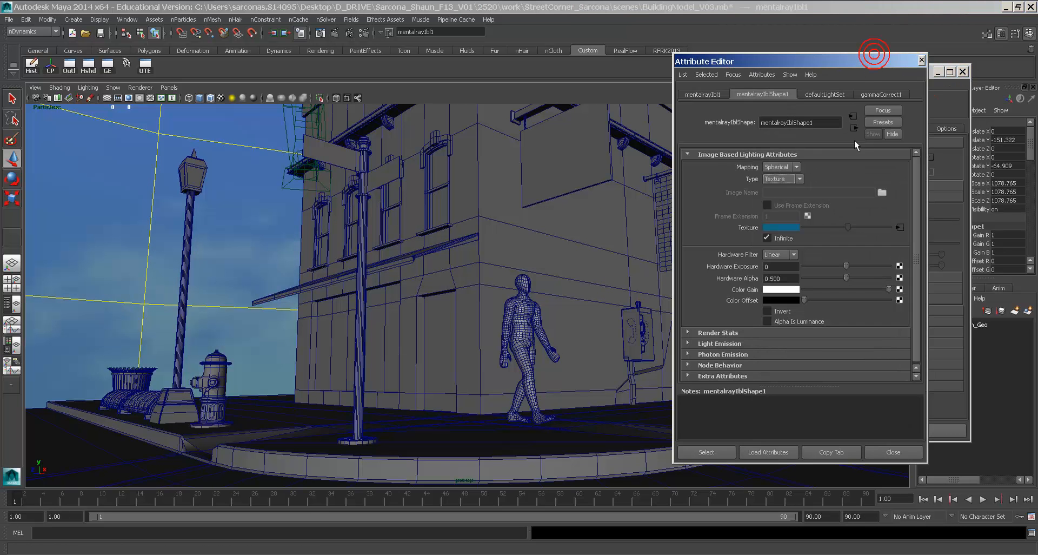
pyautogui.click(900, 227)
pyautogui.click(910, 207)
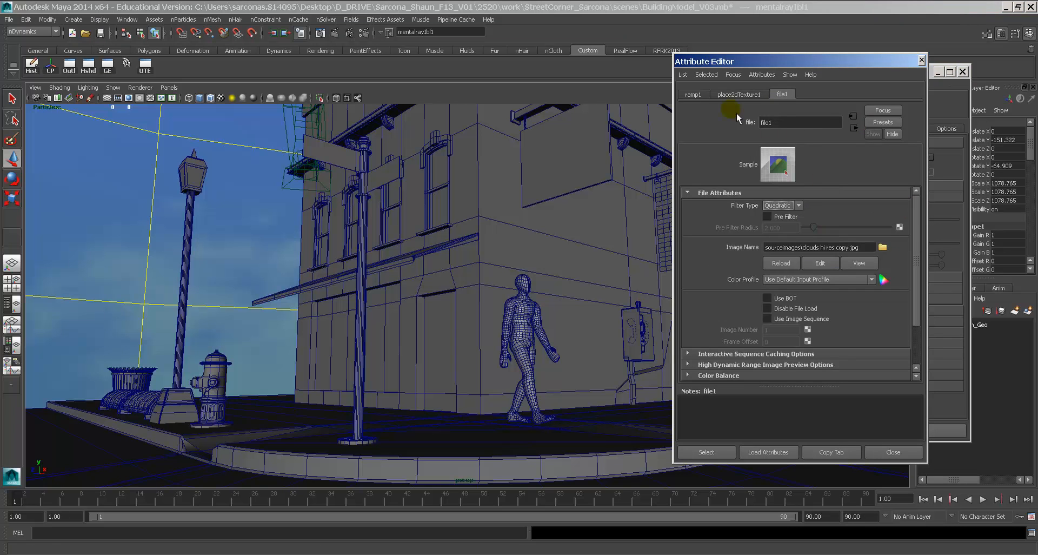
pyautogui.click(696, 98)
pyautogui.moveTo(794, 262); pyautogui.dragTo(794, 246)
pyautogui.moveTo(795, 295); pyautogui.dragTo(800, 287)
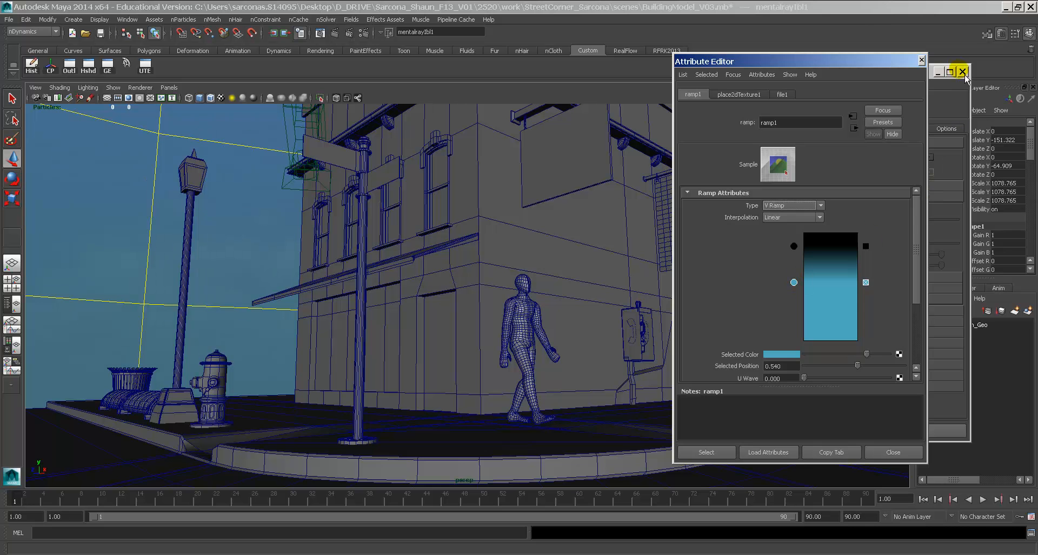
# Close the Render Settings and raise the image-based lighting sphere to a Translate Y of -83.655
pyautogui.click(950, 97)
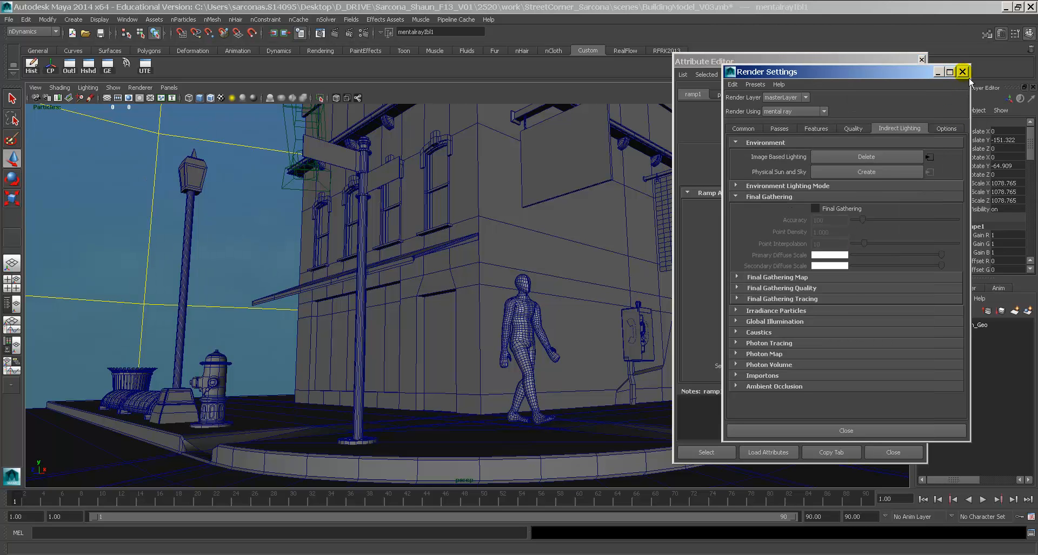
pyautogui.click(963, 73)
pyautogui.moveTo(869, 61); pyautogui.dragTo(808, 47)
pyautogui.click(125, 125)
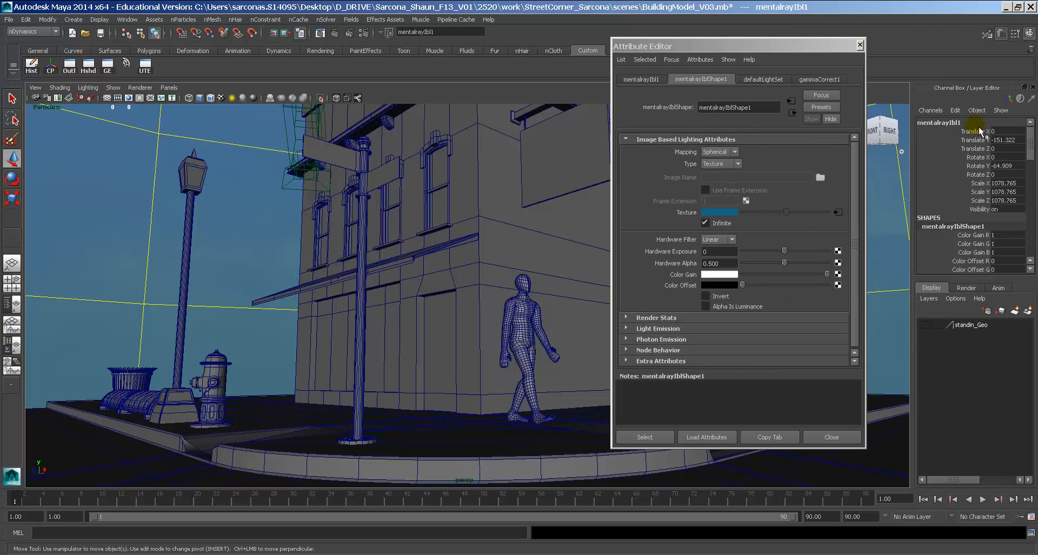
pyautogui.click(973, 140)
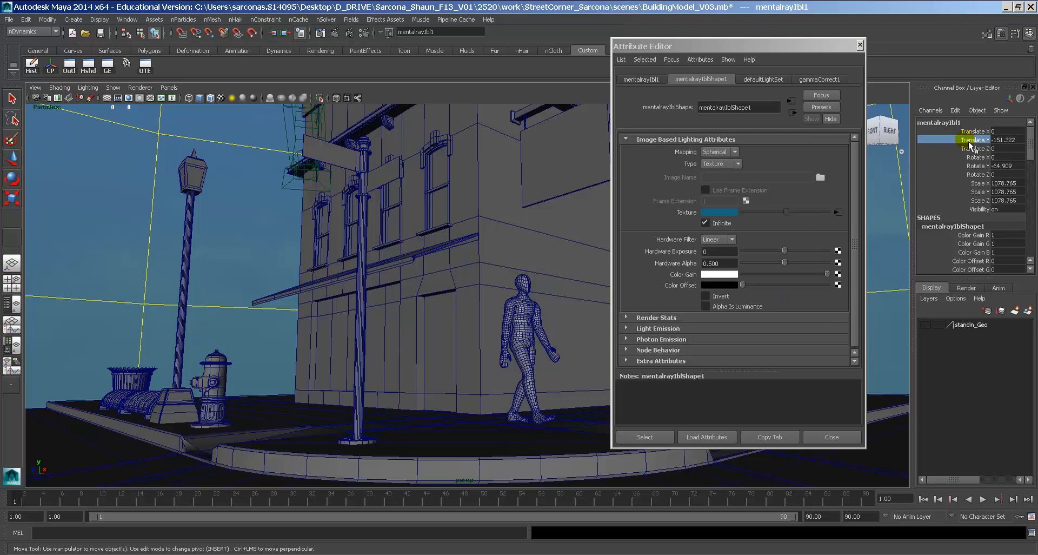
pyautogui.click(12, 160)
pyautogui.moveTo(398, 287); pyautogui.dragTo(396, 227, button='middle')
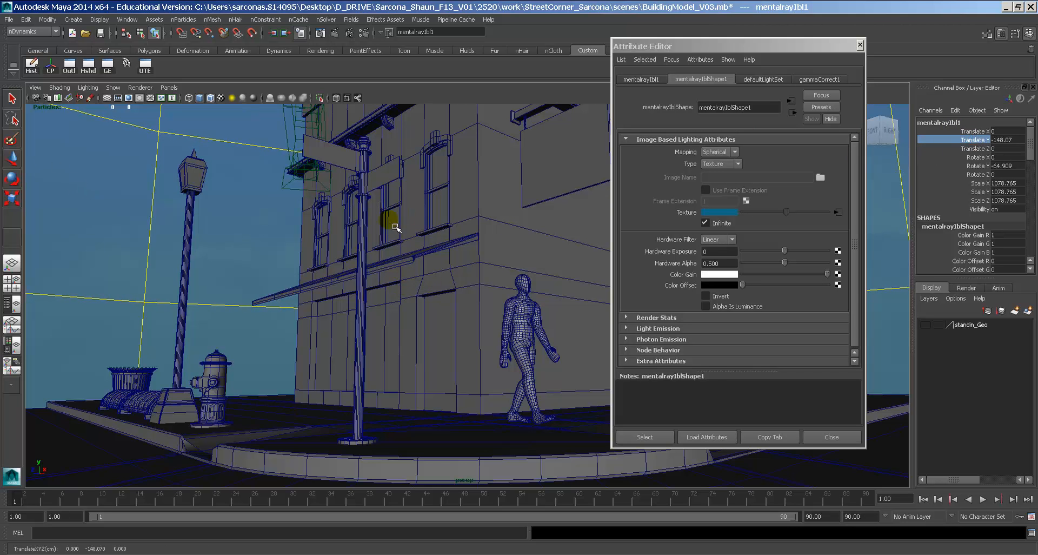
pyautogui.moveTo(513, 197); pyautogui.dragTo(421, 207, button='middle')
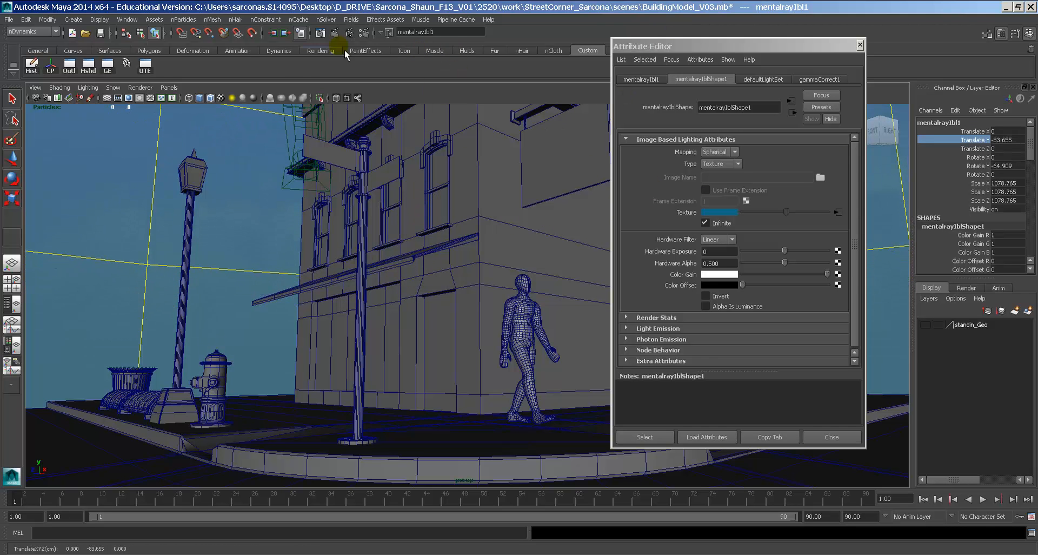
# Keep the existing image in the Render View and render the frame again with the adjusted sky
pyautogui.click(320, 34)
pyautogui.click(265, 88)
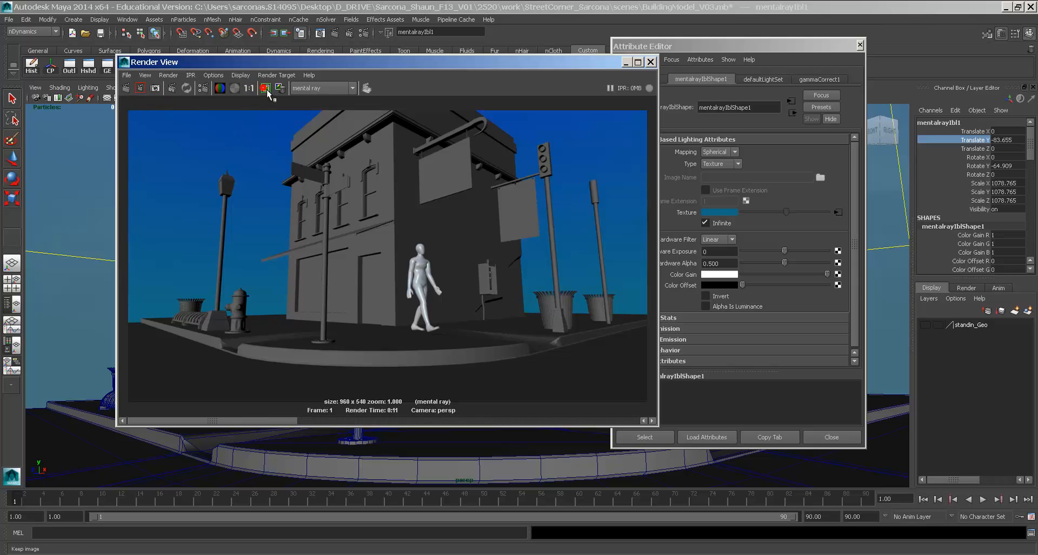
pyautogui.click(126, 88)
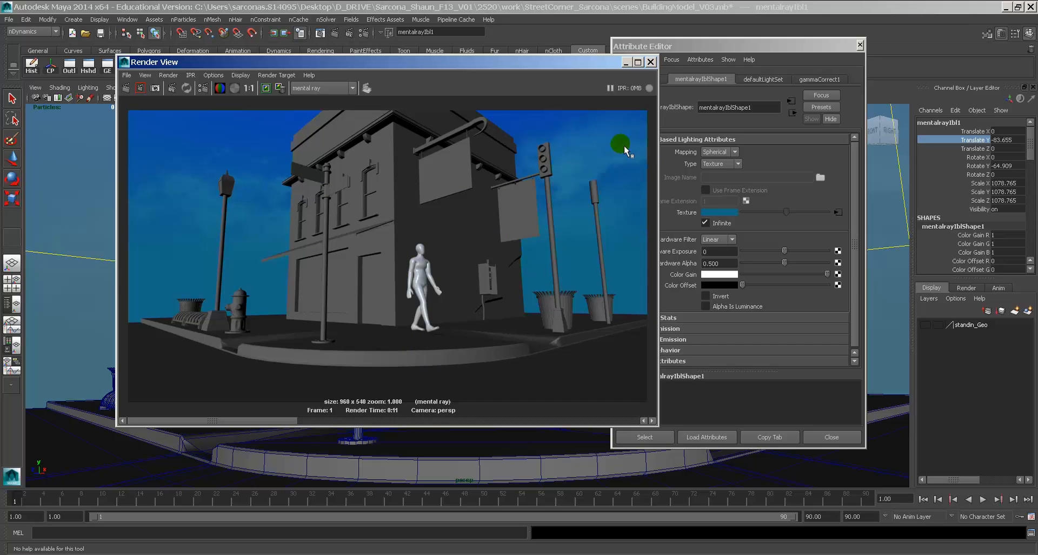
# Reopen the sky ramp, lower the sky-blue entry's saturation to 0.404 and darken the color slightly
pyautogui.click(838, 212)
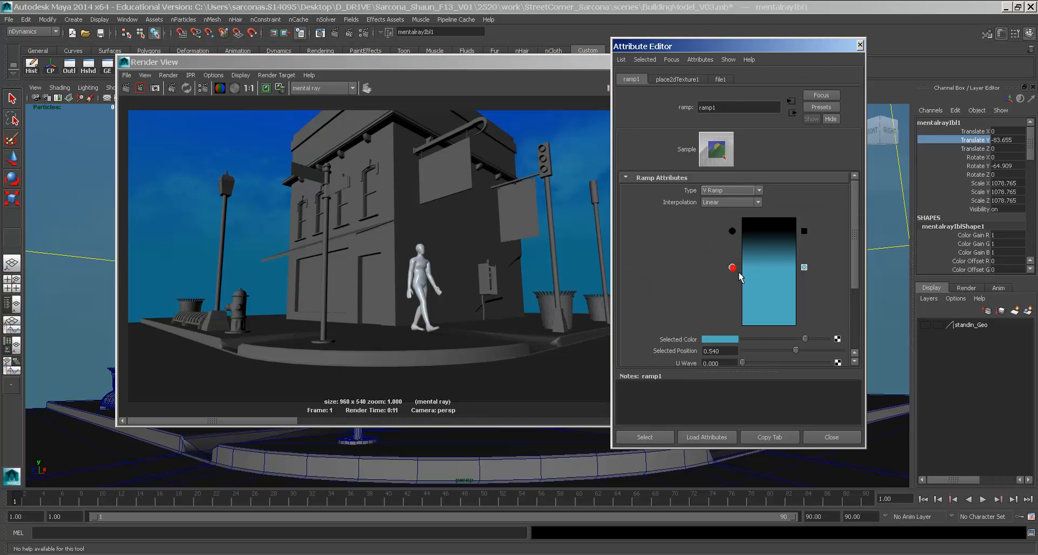
pyautogui.click(738, 271)
pyautogui.click(734, 339)
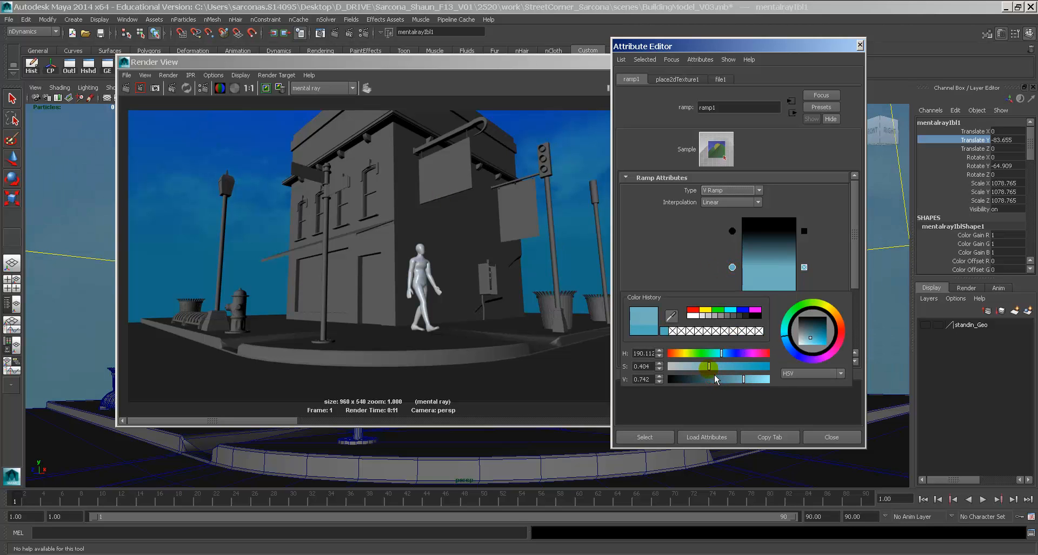
pyautogui.moveTo(709, 366); pyautogui.dragTo(733, 385)
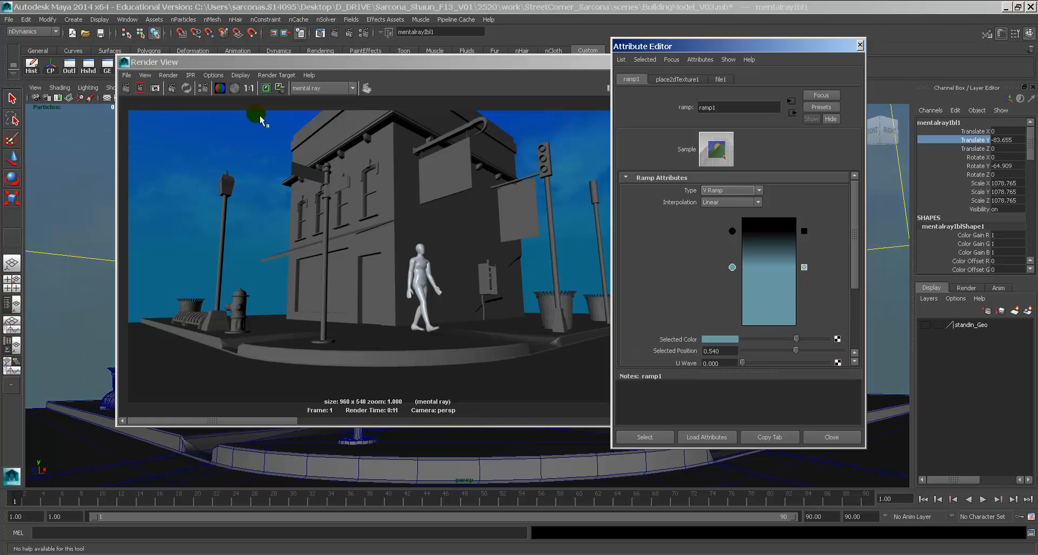
# Keep the current render, render the frame with the desaturated sky color and compare it with the kept image
pyautogui.click(268, 98)
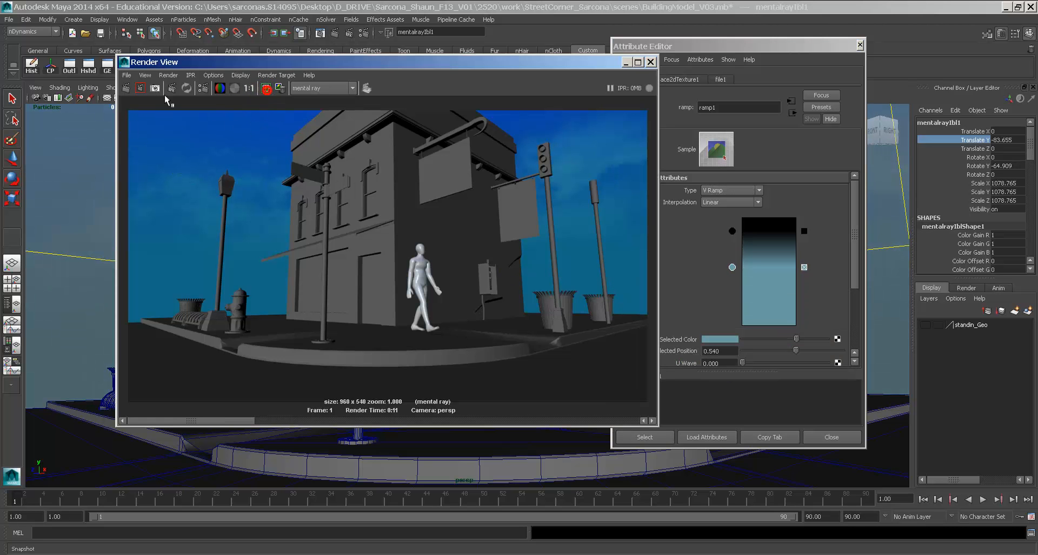
pyautogui.click(127, 89)
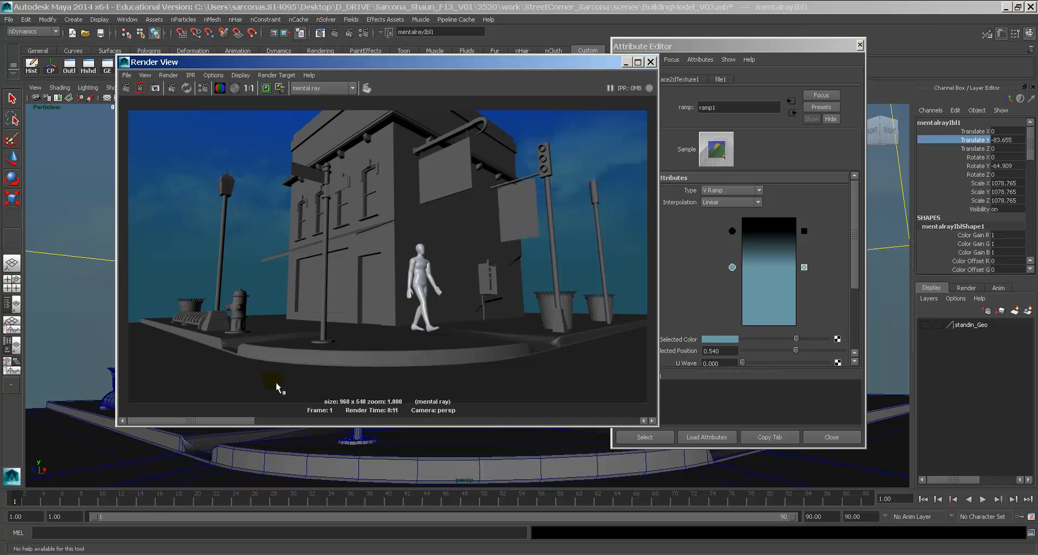
pyautogui.moveTo(178, 420); pyautogui.dragTo(287, 421)
# Make the ramp's sky-blue entry brighter and more saturated, and render the frame again
pyautogui.click(721, 339)
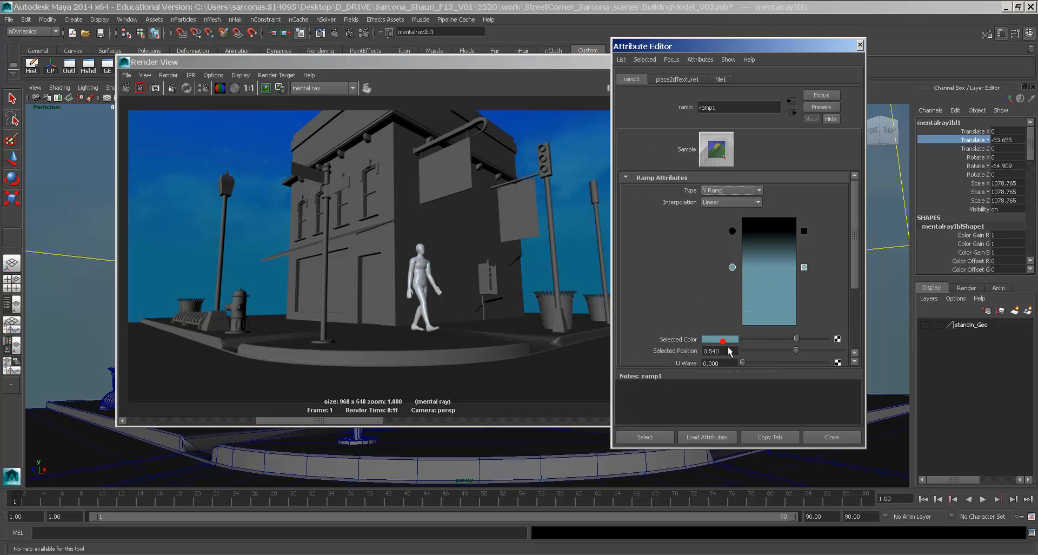
pyautogui.click(710, 361)
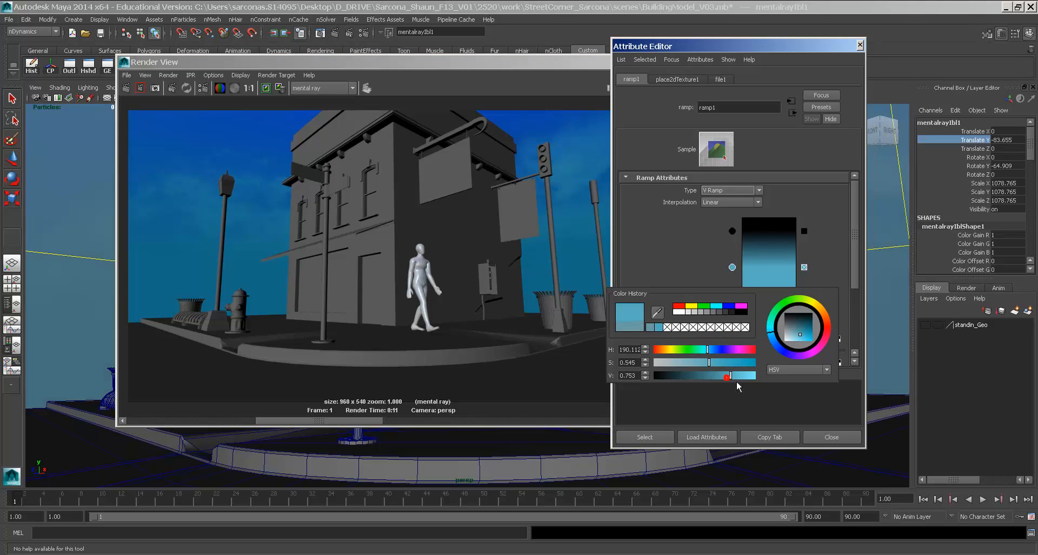
pyautogui.click(731, 375)
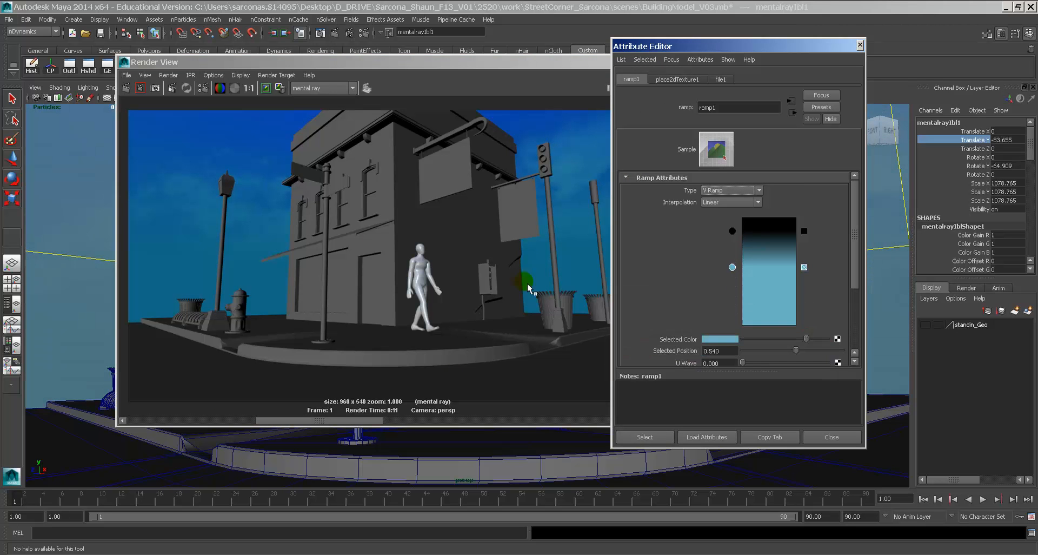
pyautogui.click(215, 120)
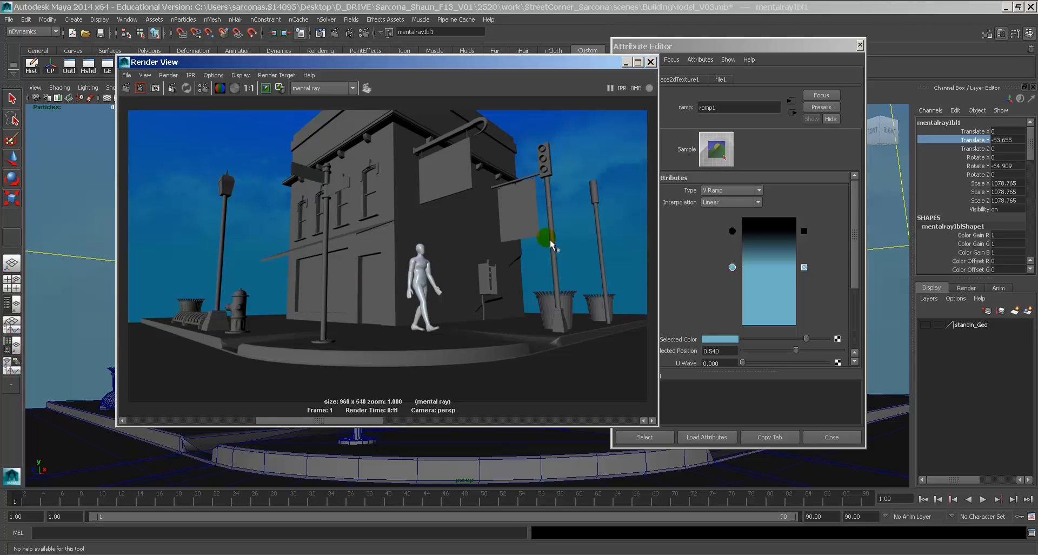
# Close the render and attribute windows and create a directional light in the street-corner scene
pyautogui.click(654, 64)
pyautogui.click(827, 433)
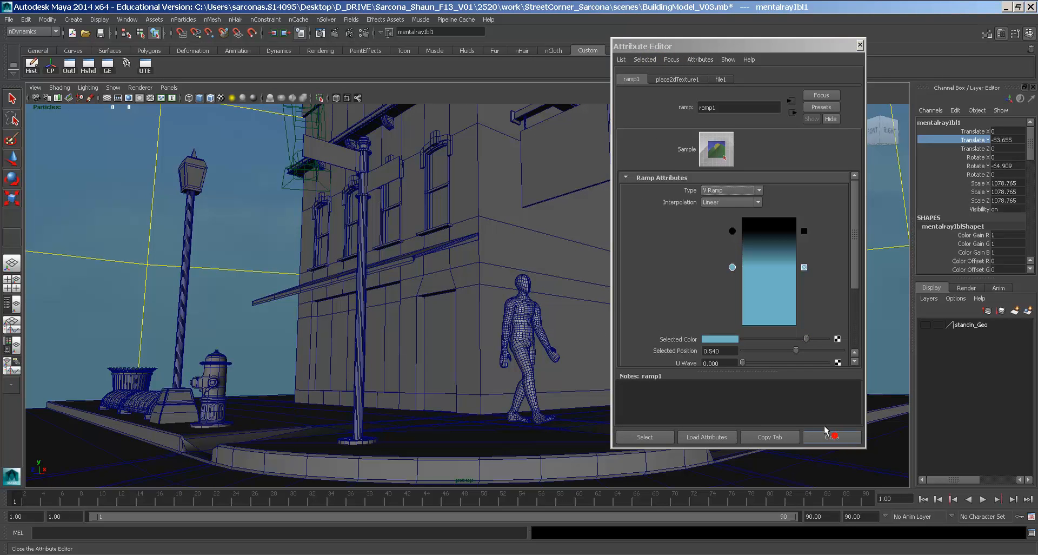
pyautogui.click(73, 19)
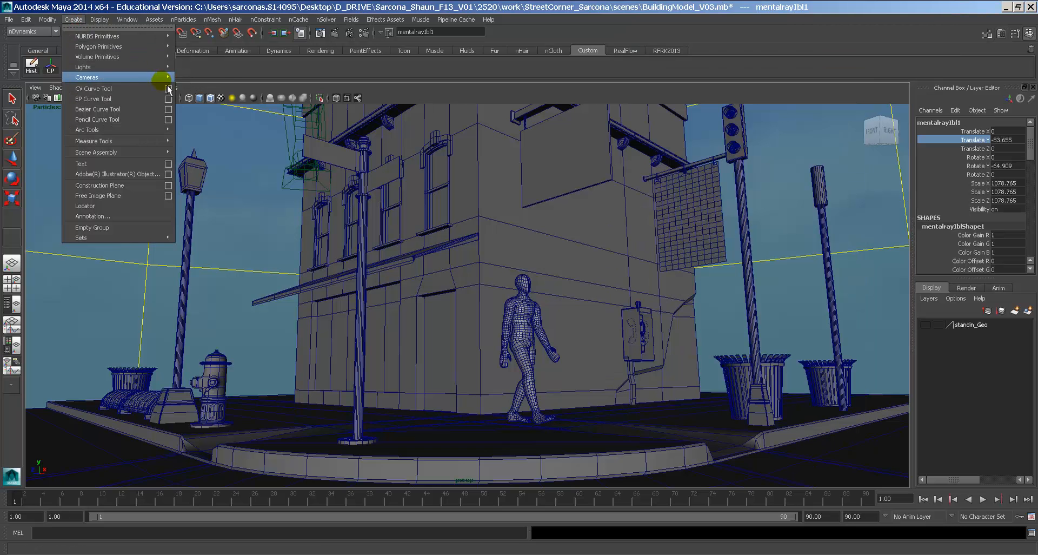
pyautogui.moveTo(160, 67)
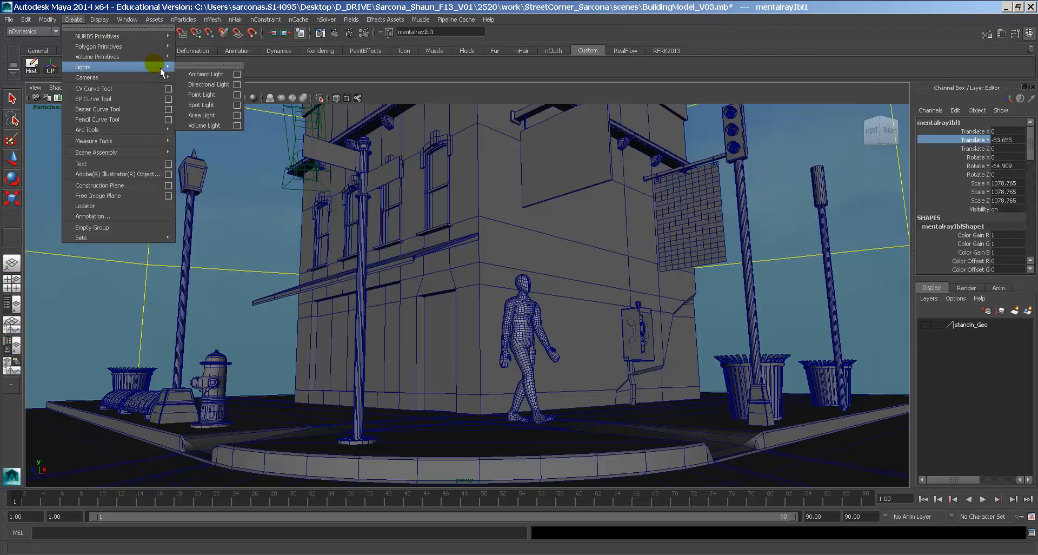
pyautogui.click(215, 85)
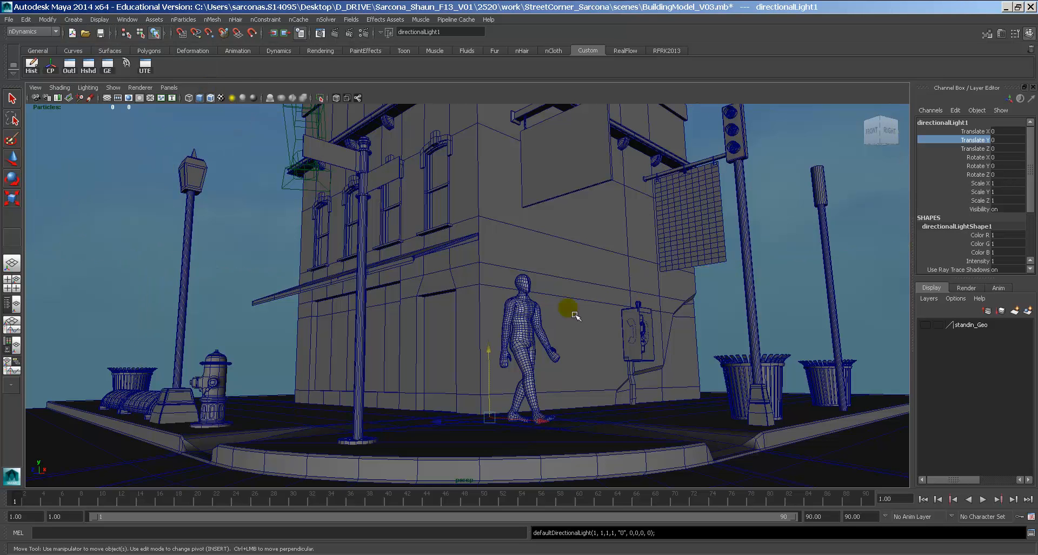
# Scale the directional light up uniformly to about 20.7 and raise it above the building to a Y of about 14.3
pyautogui.press('f')
pyautogui.keyDown('alt'); pyautogui.moveTo(575, 315); pyautogui.dragTo(528, 363, button='right'); pyautogui.keyUp('alt')
pyautogui.keyDown('alt'); pyautogui.moveTo(528, 364); pyautogui.dragTo(467, 339); pyautogui.keyUp('alt')
pyautogui.press('f')
pyautogui.keyDown('alt'); pyautogui.moveTo(490, 271); pyautogui.dragTo(541, 268); pyautogui.keyUp('alt')
pyautogui.press('a')
pyautogui.press('r')
pyautogui.keyDown('alt'); pyautogui.moveTo(541, 268); pyautogui.dragTo(481, 276, button='right'); pyautogui.keyUp('alt')
pyautogui.keyDown('alt'); pyautogui.moveTo(481, 276); pyautogui.dragTo(465, 28); pyautogui.keyUp('alt')
pyautogui.press('w')
pyautogui.keyDown('alt'); pyautogui.moveTo(463, 273); pyautogui.dragTo(465, 377, button='middle'); pyautogui.keyUp('alt')
pyautogui.keyDown('alt'); pyautogui.moveTo(466, 378); pyautogui.dragTo(362, 349, button='right'); pyautogui.keyUp('alt')
pyautogui.keyDown('alt'); pyautogui.moveTo(490, 341); pyautogui.dragTo(502, 344); pyautogui.keyUp('alt')
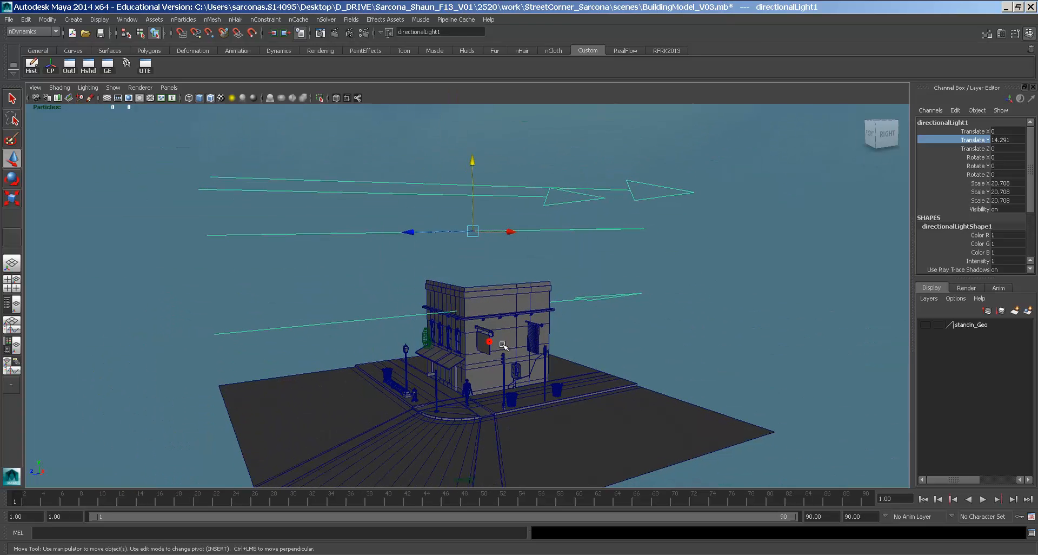
# Rotate the directional light to about -48.5, 22.6, -20.6 so it shines diagonally down on the building, and return to the street-level view
pyautogui.press('e')
pyautogui.moveTo(406, 171); pyautogui.dragTo(531, 164)
pyautogui.keyDown('alt'); pyautogui.moveTo(579, 183); pyautogui.dragTo(464, 206); pyautogui.keyUp('alt')
pyautogui.moveTo(531, 200); pyautogui.dragTo(533, 223)
pyautogui.keyDown('alt'); pyautogui.moveTo(415, 237); pyautogui.dragTo(632, 256); pyautogui.keyUp('alt')
pyautogui.keyDown('alt'); pyautogui.moveTo(597, 230); pyautogui.dragTo(355, 213, button='right'); pyautogui.keyUp('alt')
pyautogui.keyDown('alt'); pyautogui.moveTo(432, 275); pyautogui.dragTo(705, 221); pyautogui.keyUp('alt')
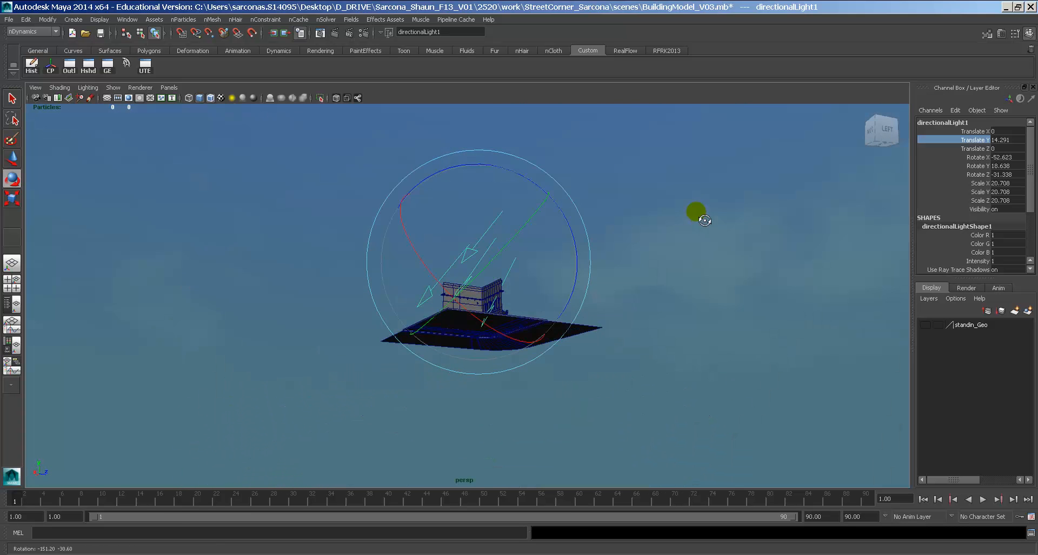
pyautogui.keyDown('alt'); pyautogui.moveTo(697, 171); pyautogui.dragTo(623, 220); pyautogui.keyUp('alt')
pyautogui.keyDown('alt'); pyautogui.moveTo(523, 276); pyautogui.dragTo(376, 265); pyautogui.keyUp('alt')
pyautogui.click(405, 224)
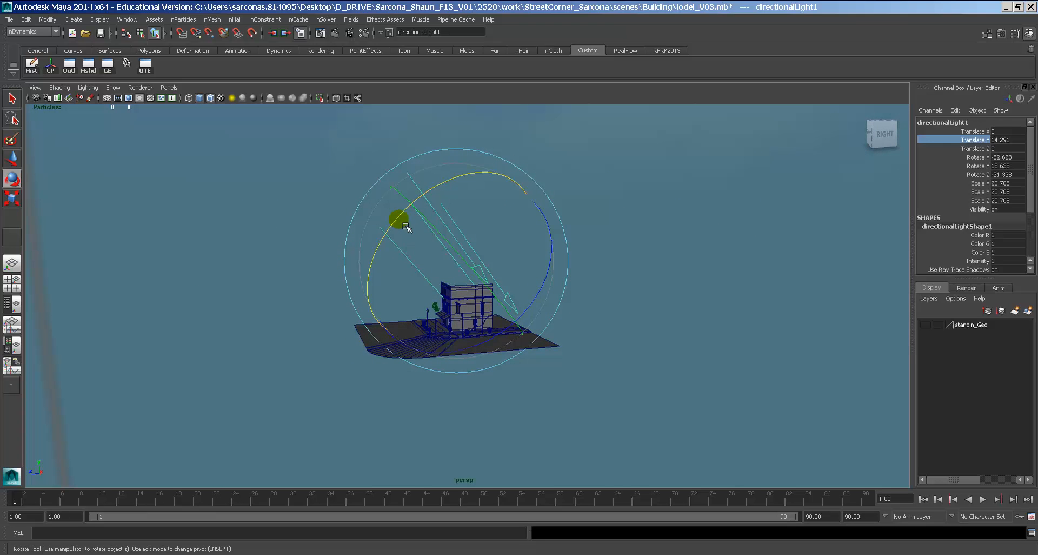
pyautogui.moveTo(405, 226)
pyautogui.mouseDown()
pyautogui.moveTo(390, 233)
pyautogui.moveTo(381, 296)
pyautogui.moveTo(430, 219)
pyautogui.moveTo(442, 126)
pyautogui.moveTo(422, 244)
pyautogui.moveTo(394, 224)
pyautogui.mouseUp()
pyautogui.click(19, 500)
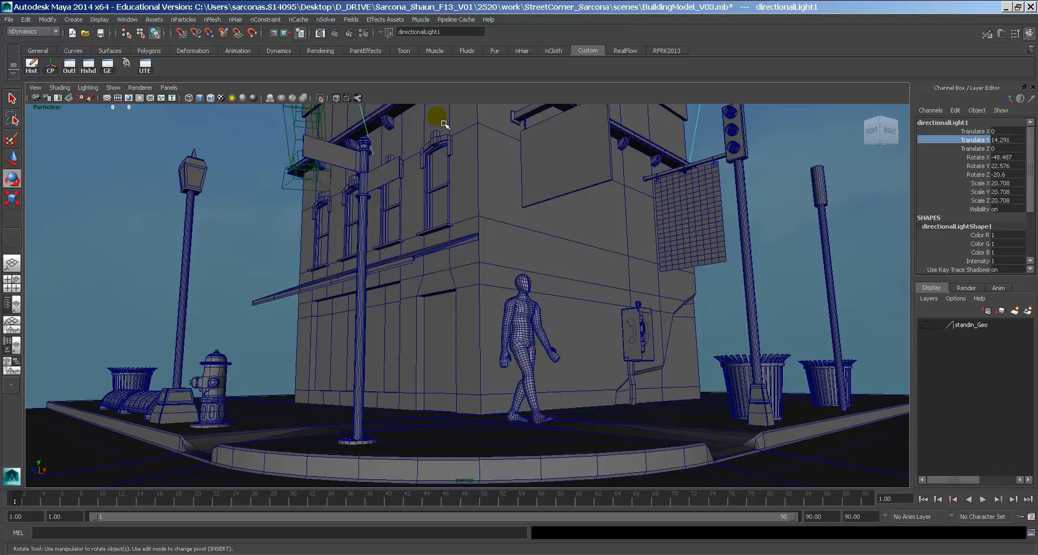
# Keep the current image in the Render View, render the frame with the directional light and compare it with the kept images
pyautogui.click(320, 32)
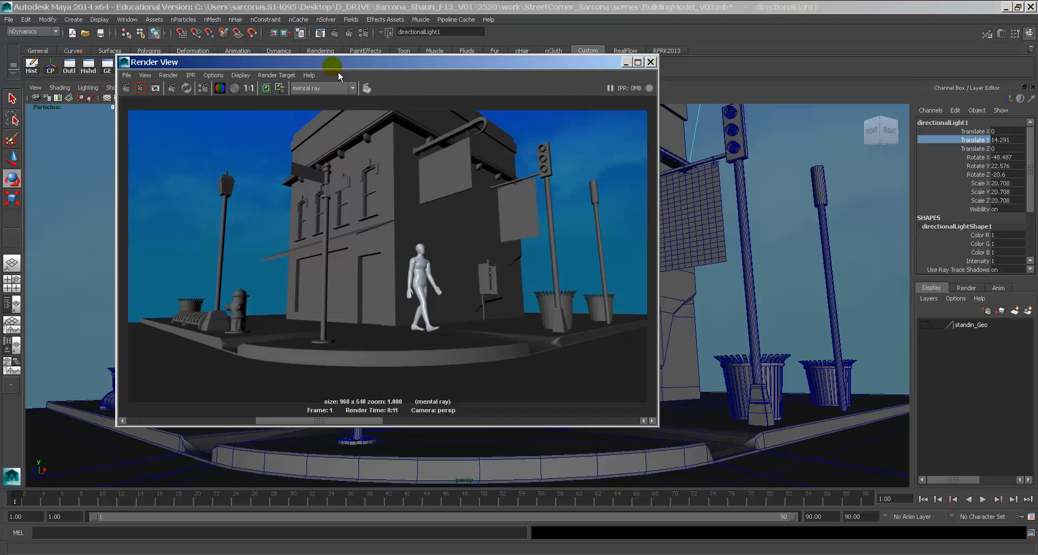
pyautogui.click(266, 89)
pyautogui.click(126, 88)
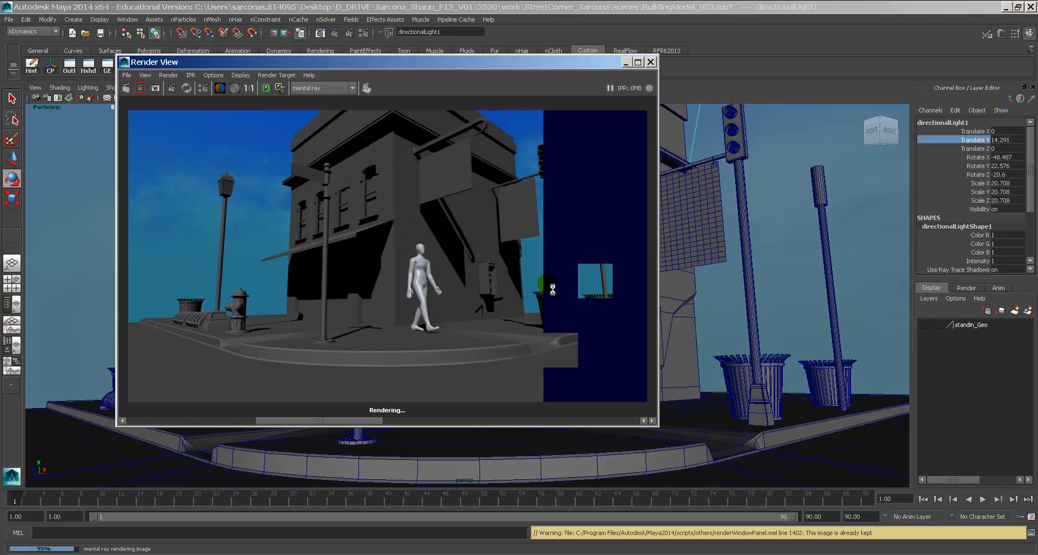
pyautogui.moveTo(329, 421); pyautogui.dragTo(214, 427)
pyautogui.moveTo(287, 428); pyautogui.dragTo(234, 423)
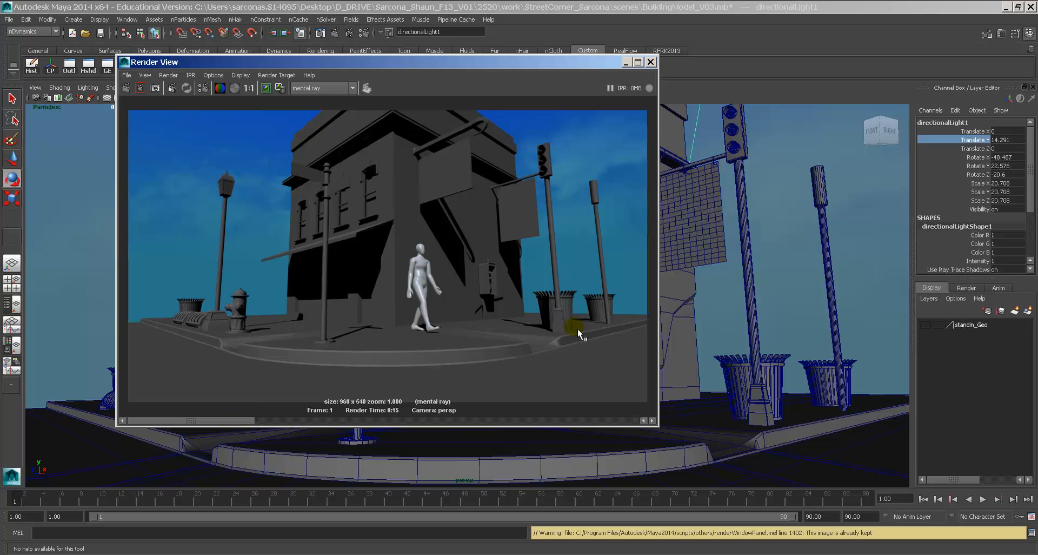
# Open the directional light's raytrace shadow attributes and set its Light Angle to 30
pyautogui.hotkey('ctrl', 'a')
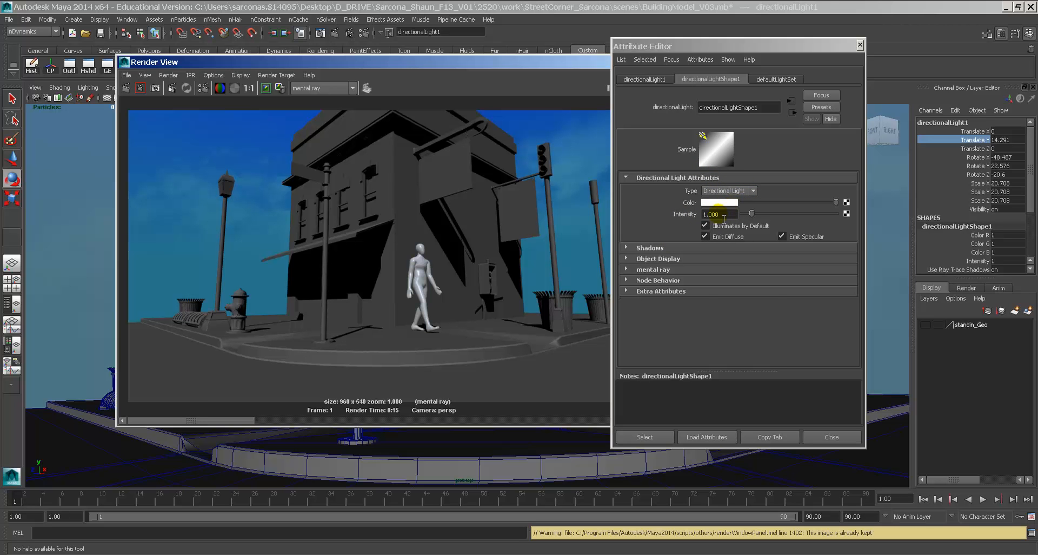
pyautogui.click(654, 248)
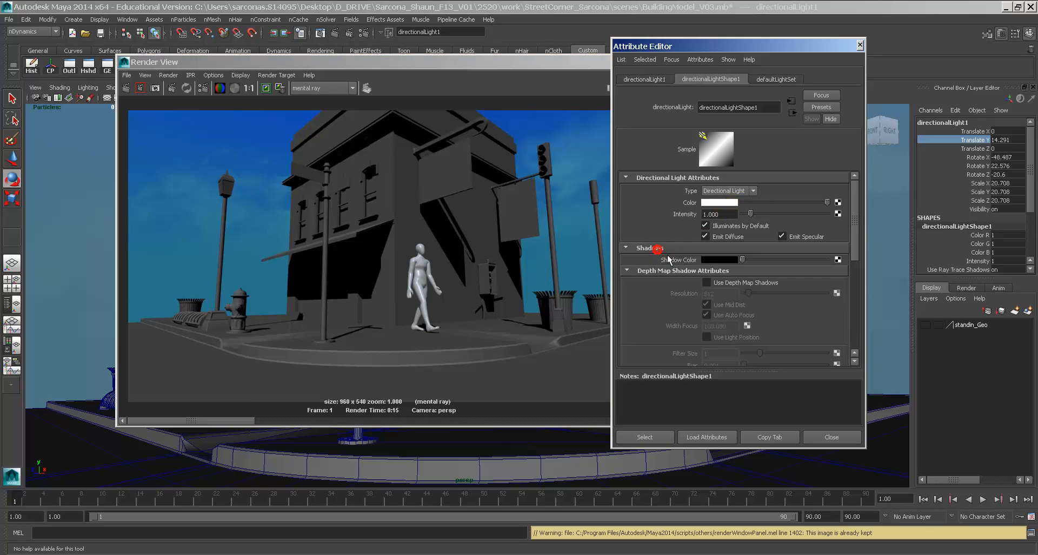
pyautogui.click(698, 272)
pyautogui.click(725, 305)
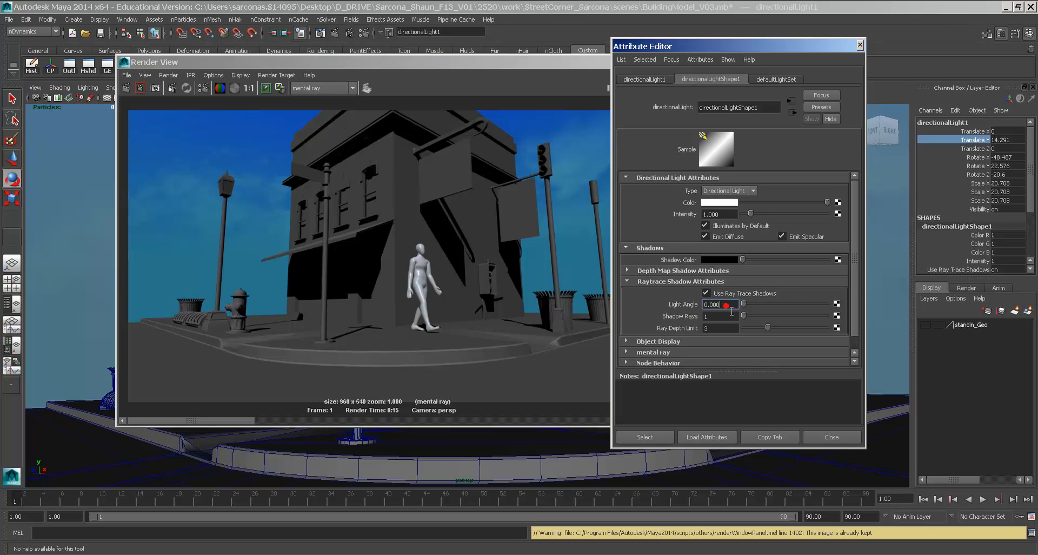
pyautogui.doubleClick(726, 306)
pyautogui.click(725, 306)
pyautogui.moveTo(730, 310); pyautogui.dragTo(670, 308)
pyautogui.write('30')
pyautogui.press('Return')
# Render the frame again to examine the shadows with the wider light angle
pyautogui.click(310, 75)
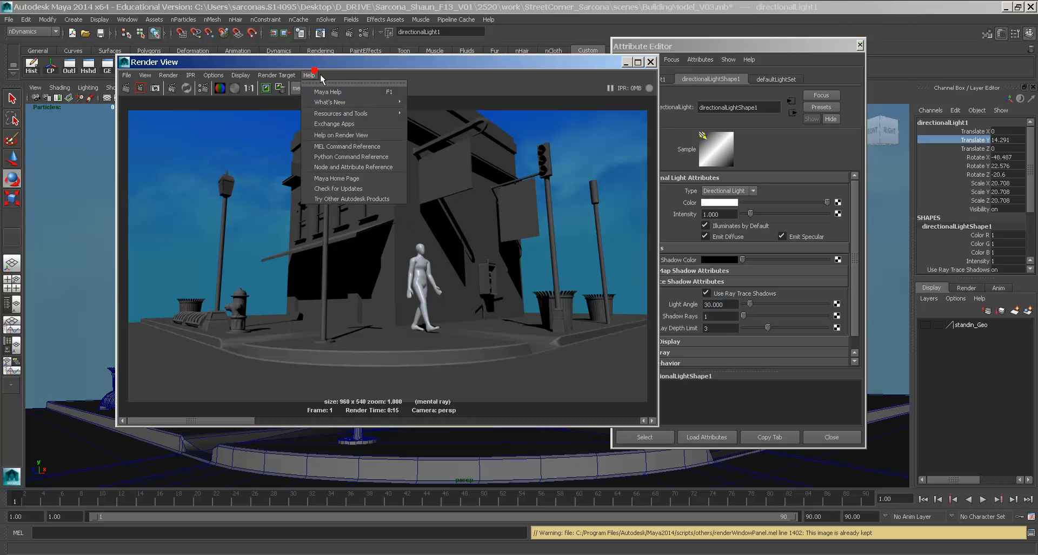
pyautogui.click(249, 63)
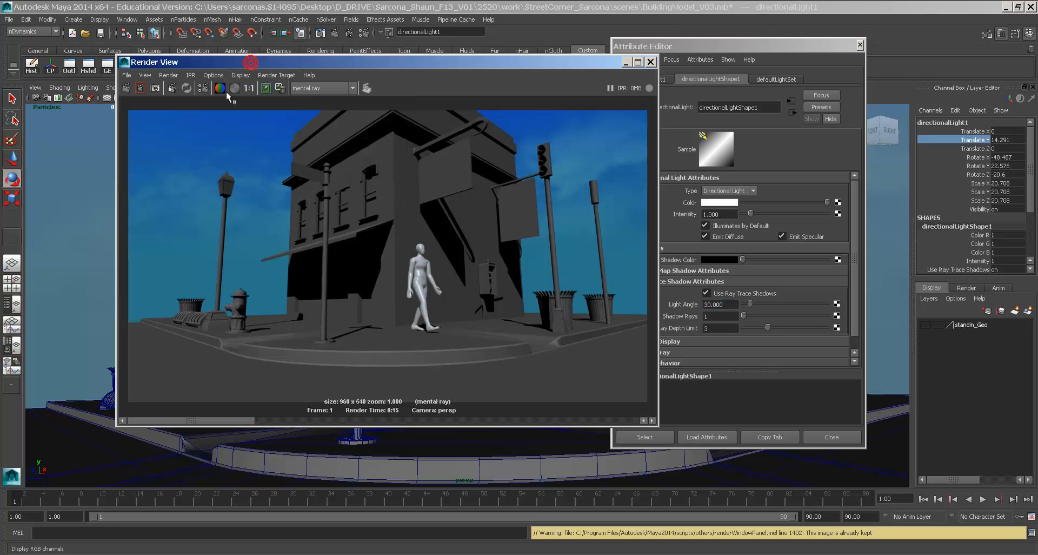
pyautogui.click(129, 90)
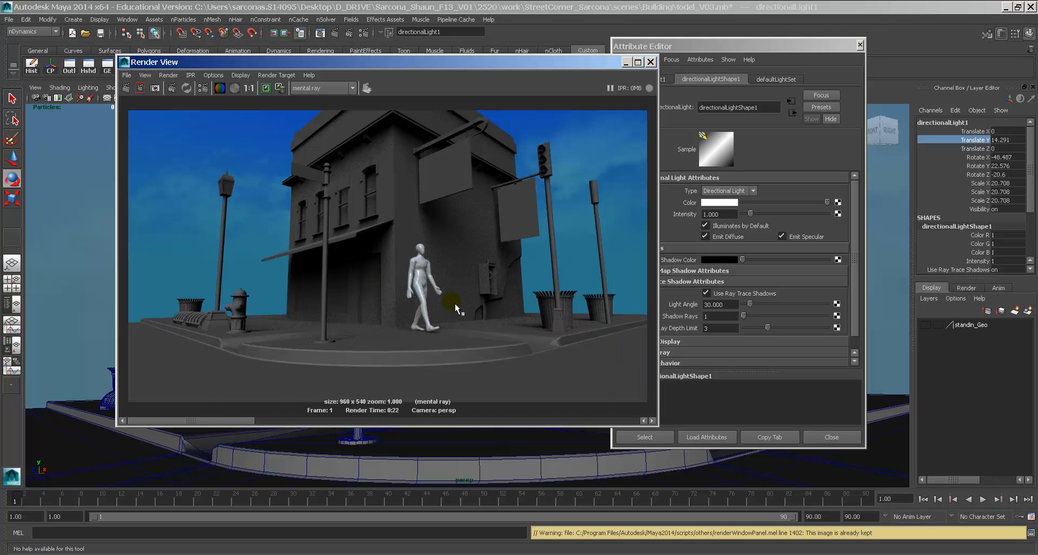
pyautogui.moveTo(203, 424)
pyautogui.mouseDown()
pyautogui.moveTo(312, 424)
pyautogui.moveTo(206, 426)
pyautogui.mouseUp()
# Set the directional light's Light Angle to 15 and render the frame again
pyautogui.doubleClick(733, 304)
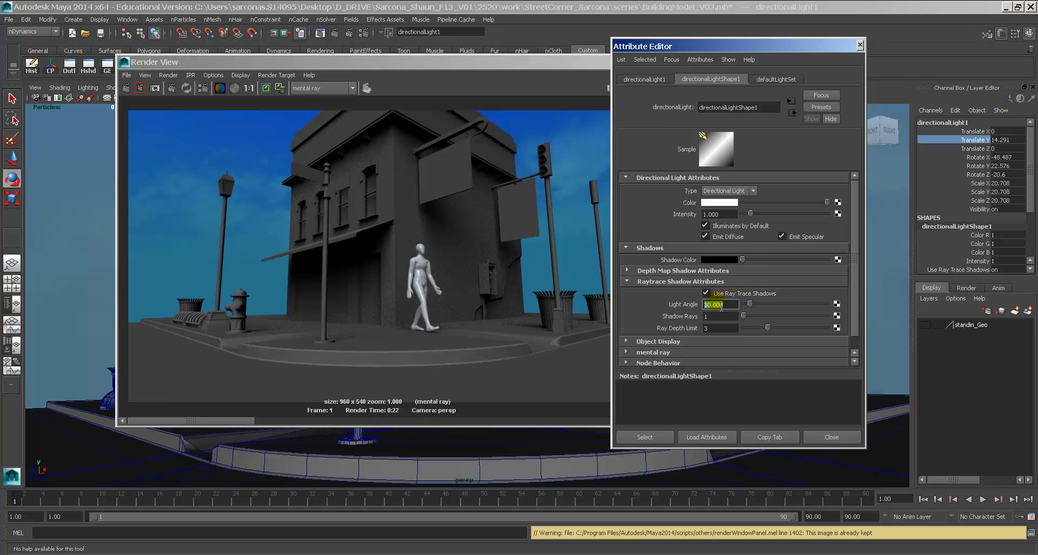
pyautogui.write('15.000')
pyautogui.moveTo(439, 199); pyautogui.dragTo(265, 310)
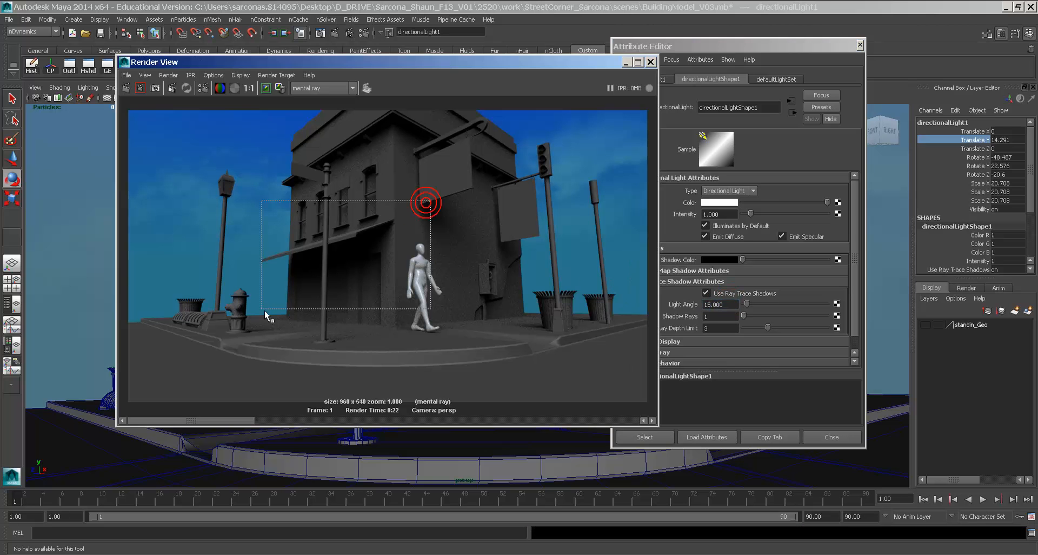
pyautogui.click(341, 294)
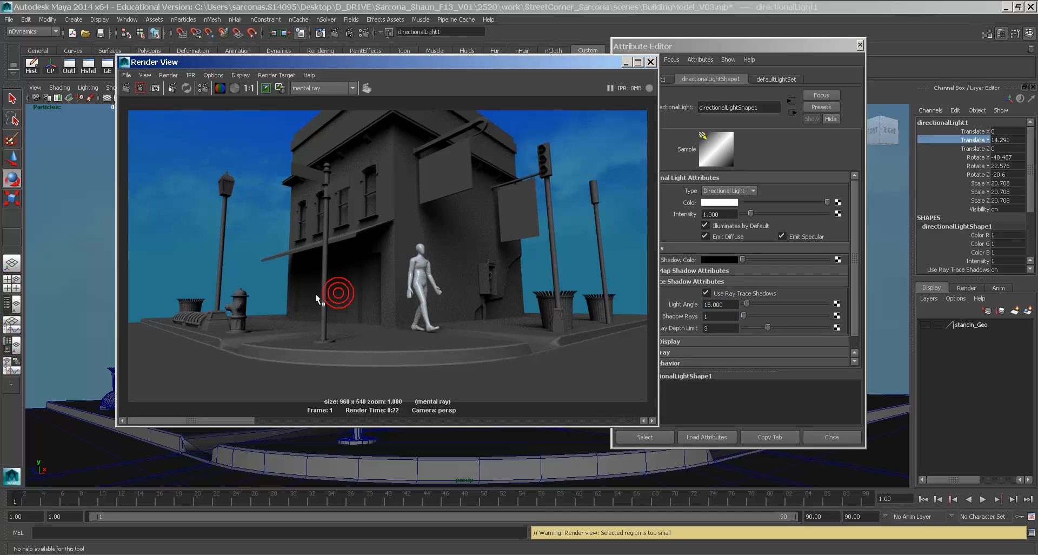
pyautogui.click(130, 88)
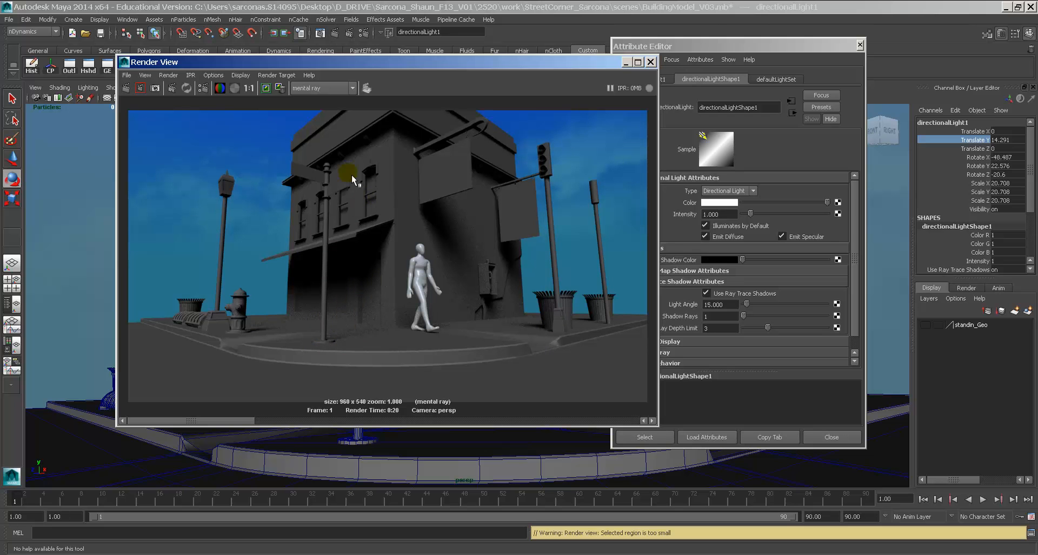
# Enable Final Gathering in the render settings with Accuracy 50, Point Density 0.5 and Point Interpolation 50
pyautogui.click(203, 89)
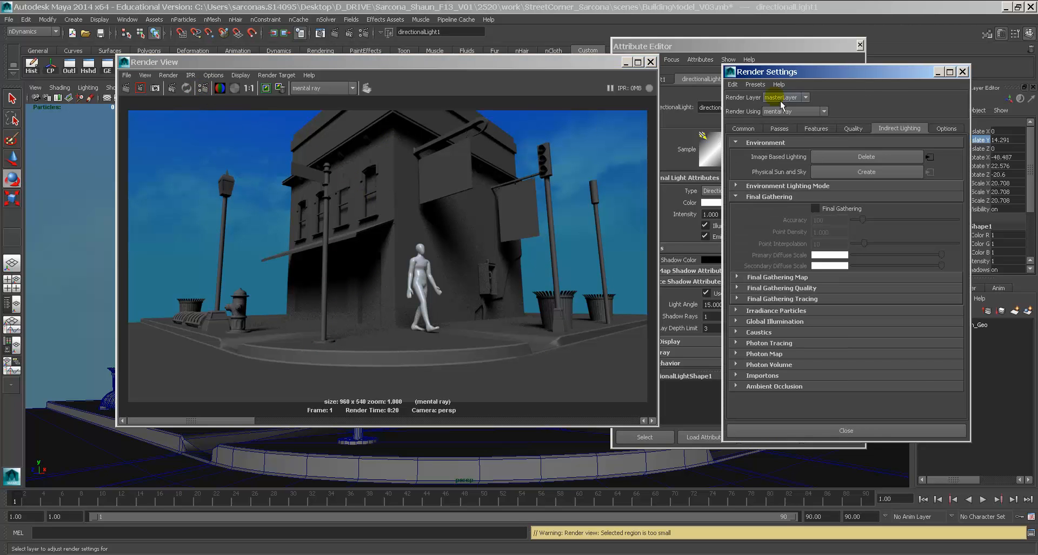
pyautogui.moveTo(858, 67); pyautogui.dragTo(791, 68)
pyautogui.click(766, 210)
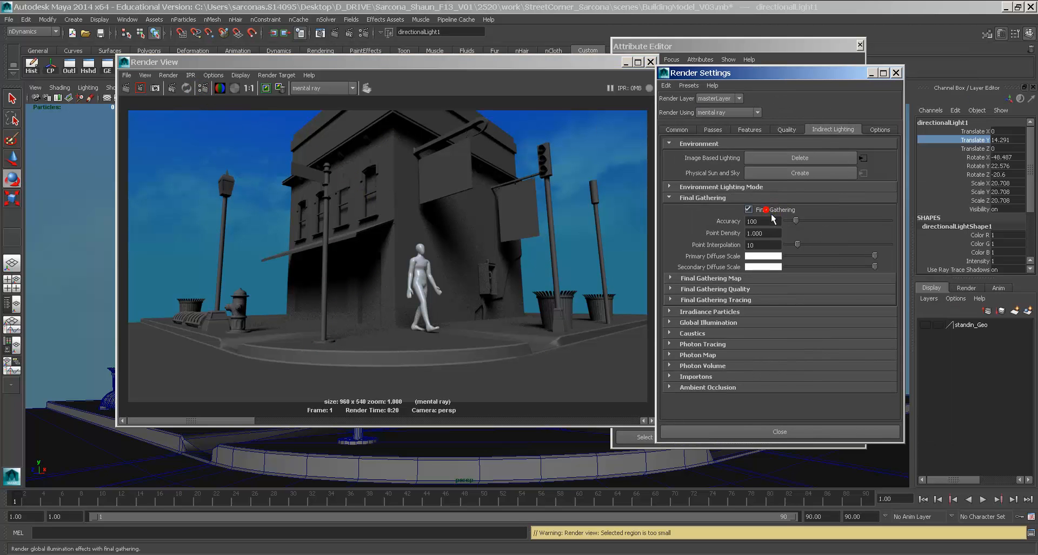
pyautogui.doubleClick(762, 221)
pyautogui.write('50')
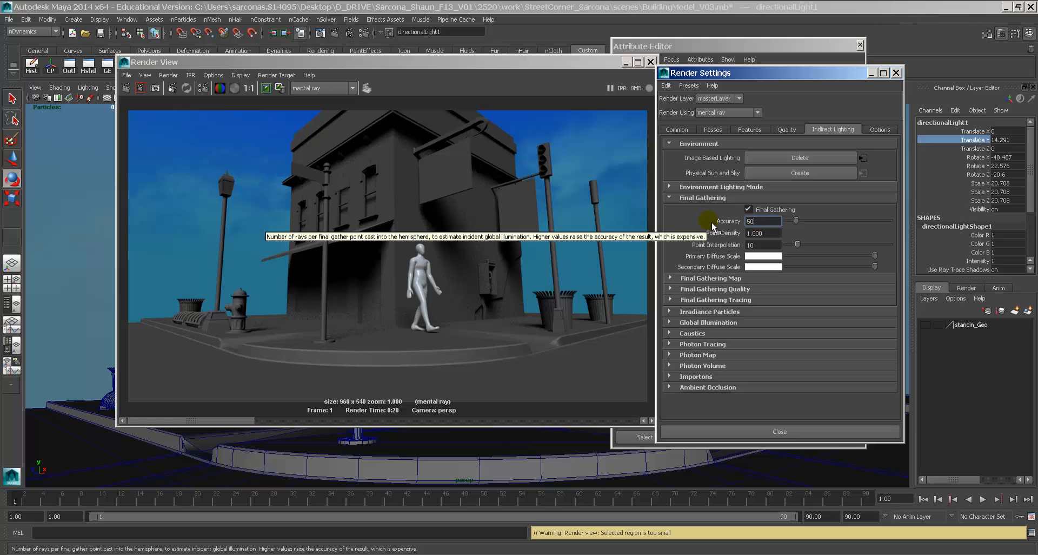
pyautogui.press('Tab')
pyautogui.write('0.5')
pyautogui.press('Tab')
pyautogui.write('50')
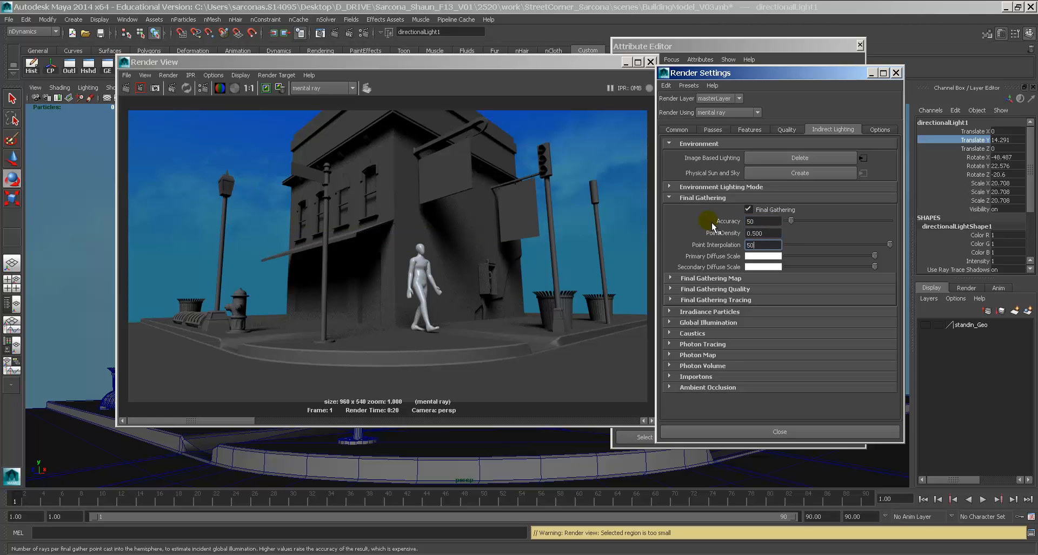
pyautogui.click(768, 233)
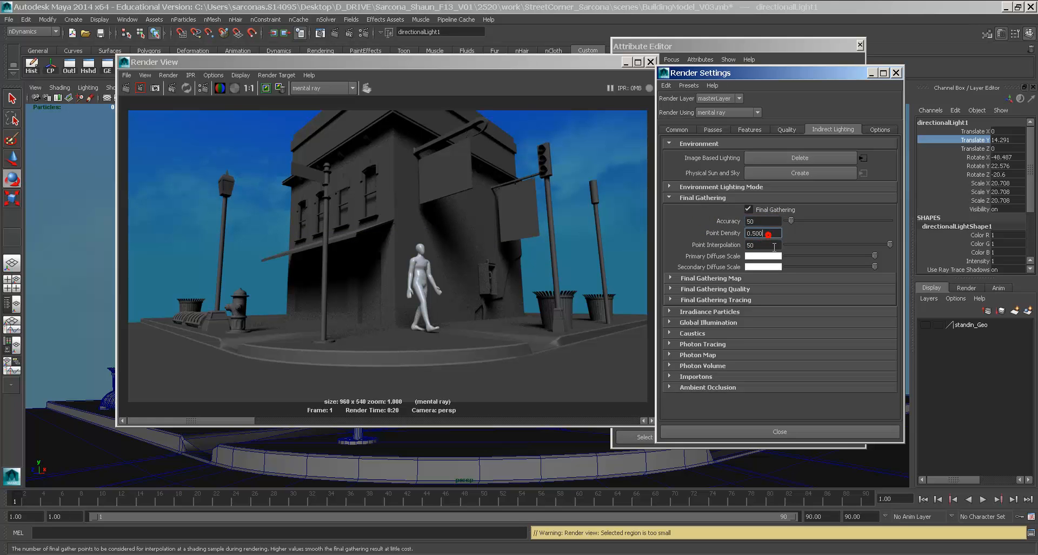
# Render the frame with Final Gathering enabled and examine how the sky lights the scene
pyautogui.click(126, 87)
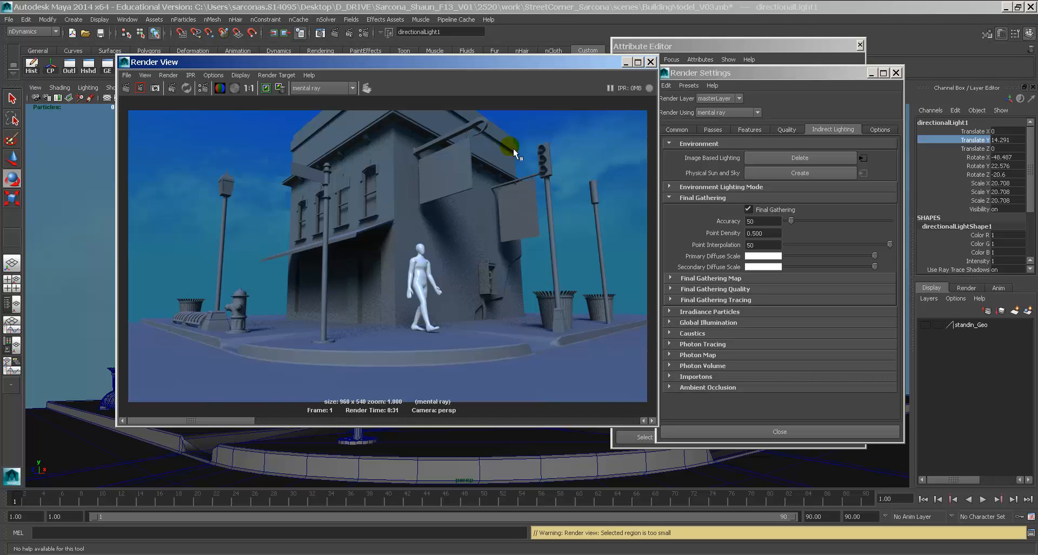
pyautogui.moveTo(144, 285); pyautogui.dragTo(179, 330)
pyautogui.click(179, 330)
# Select the image-based lighting sphere and turn off Visible In Final Gather in its render stats
pyautogui.click(648, 60)
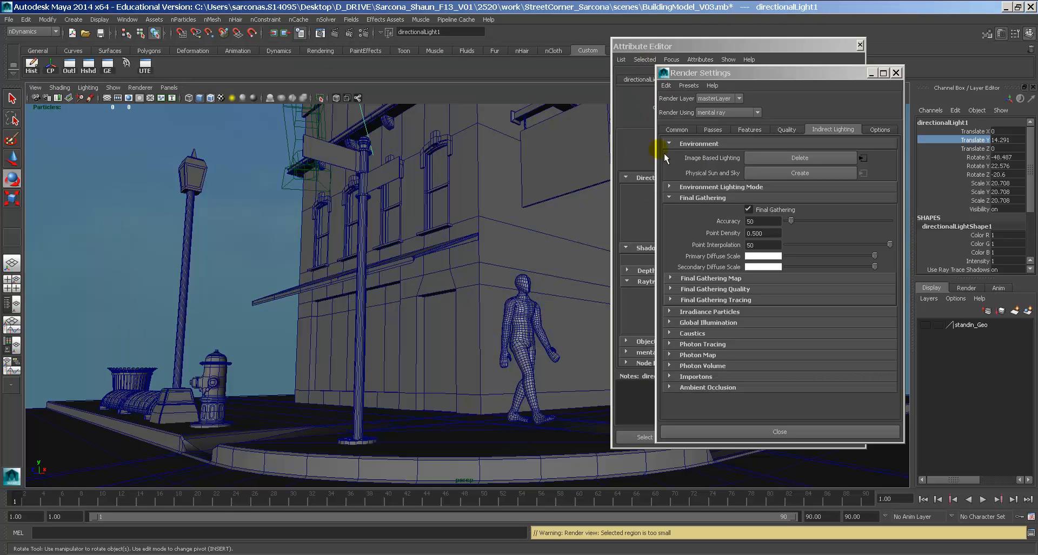
pyautogui.click(98, 183)
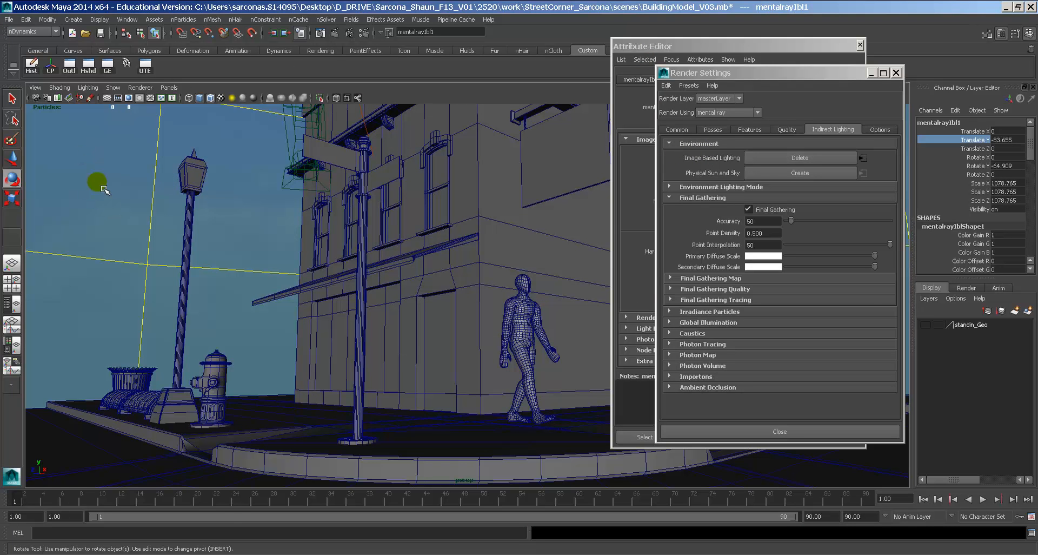
pyautogui.click(752, 42)
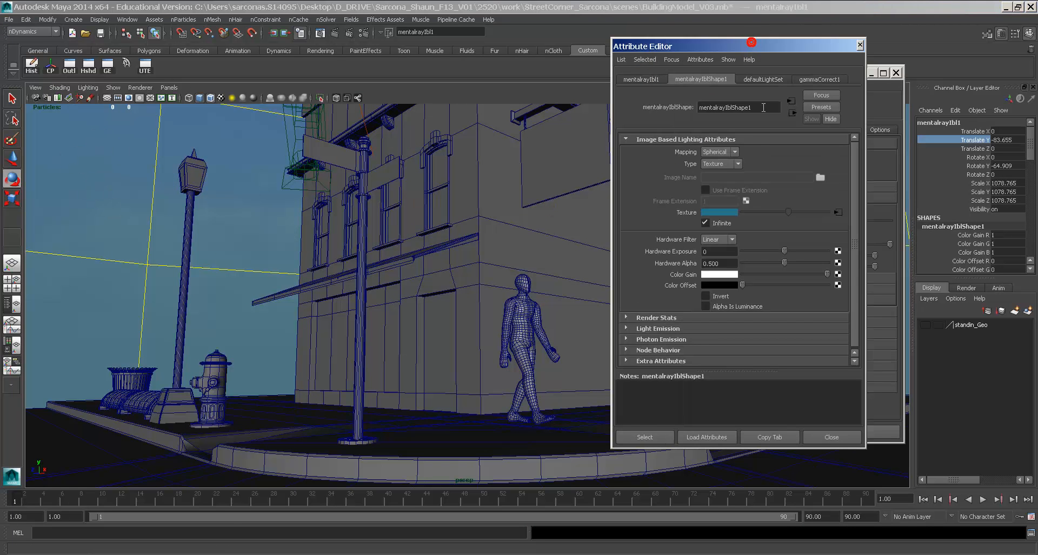
pyautogui.click(671, 319)
pyautogui.scroll(-4, 767, 267)
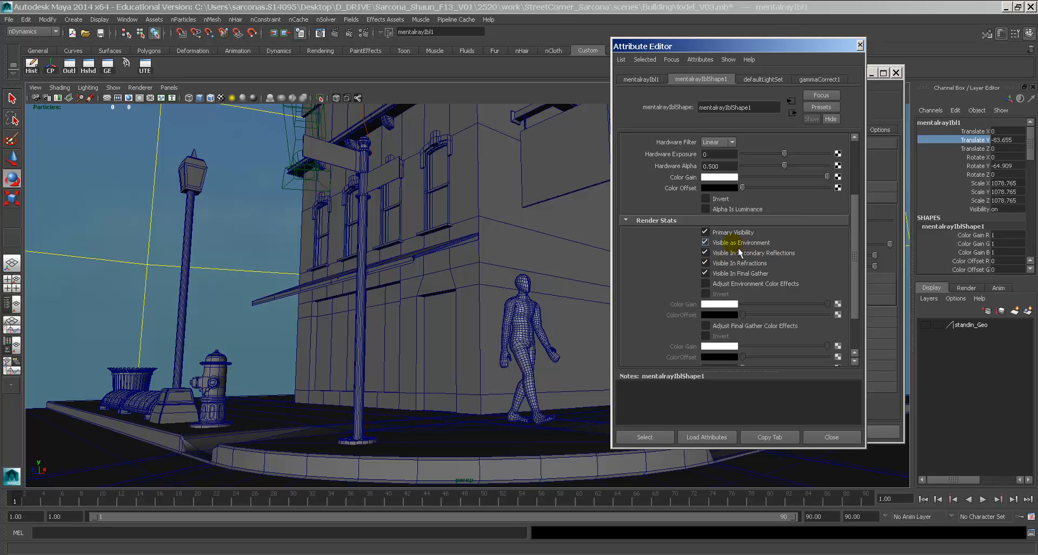
pyautogui.click(741, 277)
# Render the frame without the sky's final gather contribution and compare it with the previously kept render
pyautogui.click(320, 34)
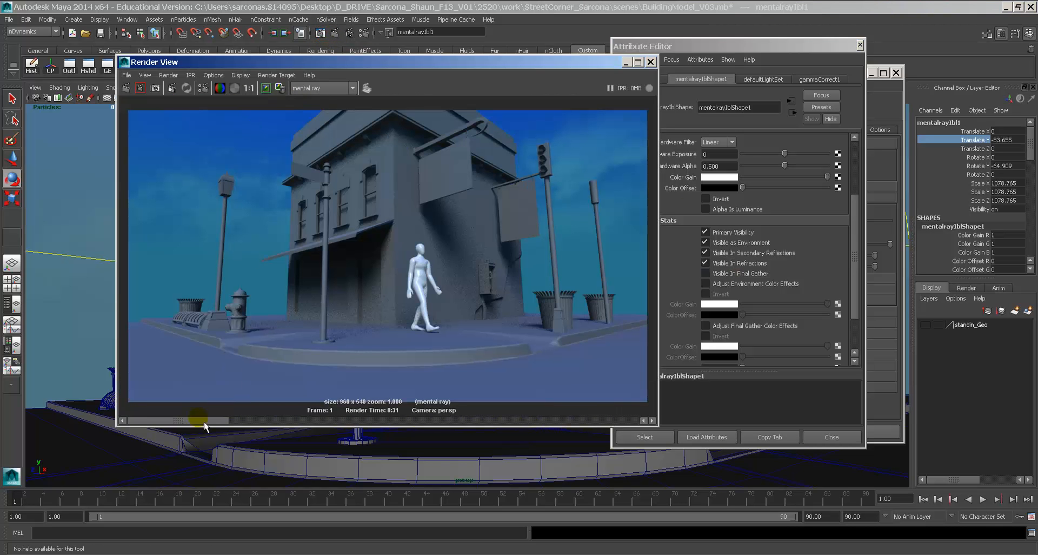
pyautogui.click(126, 89)
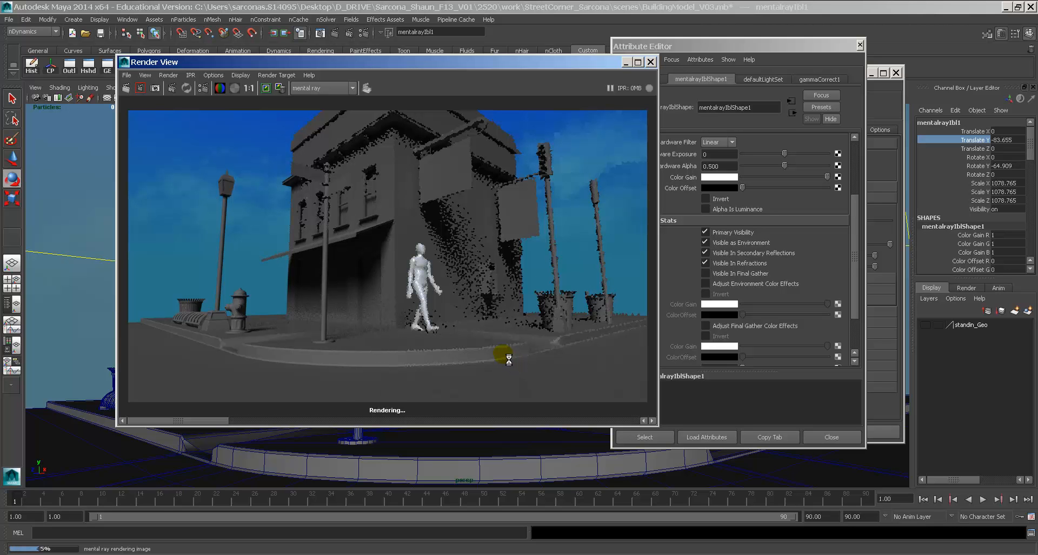
pyautogui.click(185, 422)
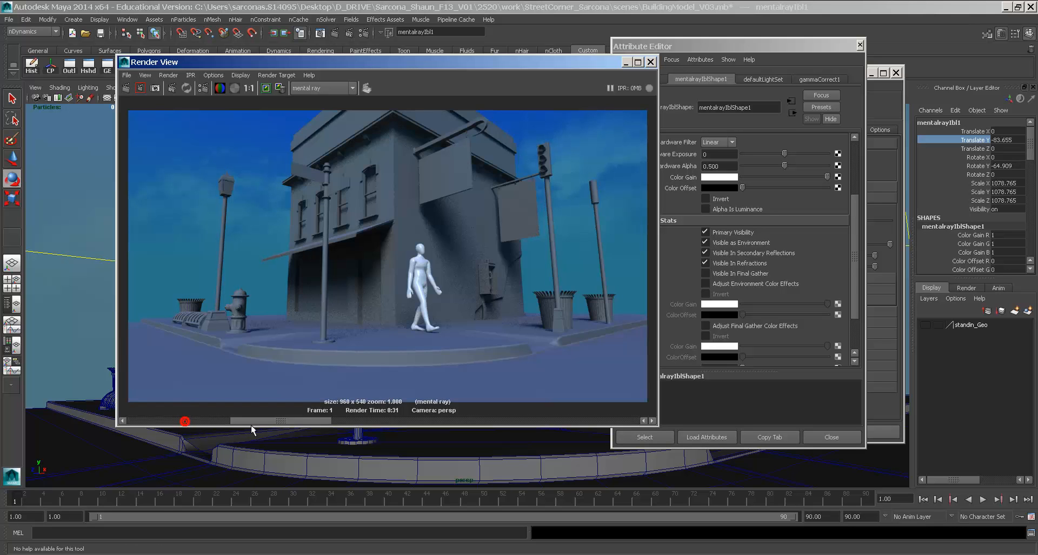
pyautogui.click(189, 421)
pyautogui.moveTo(203, 423)
pyautogui.mouseDown()
pyautogui.moveTo(293, 427)
pyautogui.moveTo(209, 424)
pyautogui.mouseUp()
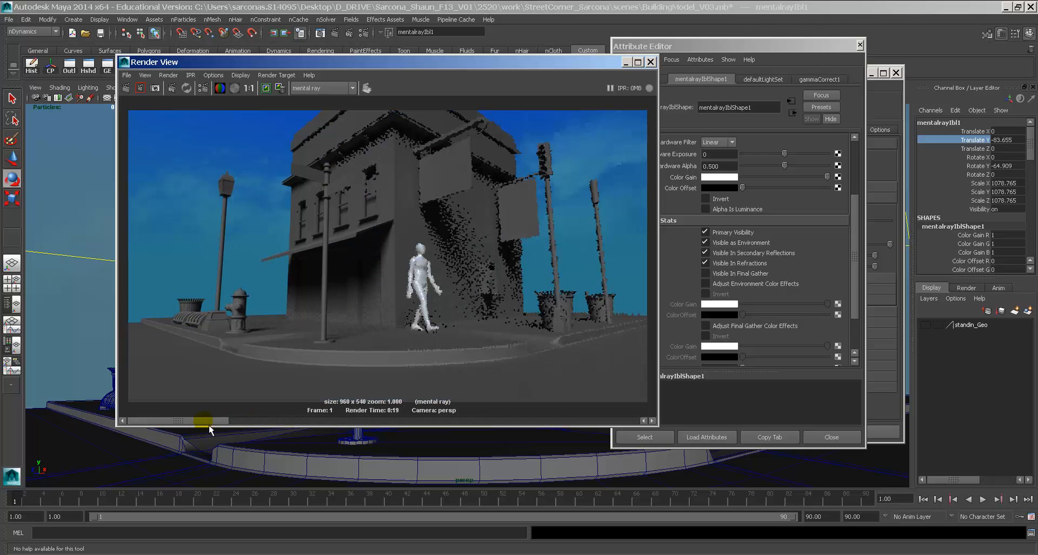
# Turn on Visible In Final Gather for the sky sphere and enable Adjust Environment Color Effects with a saturated green Color Gain
pyautogui.click(737, 274)
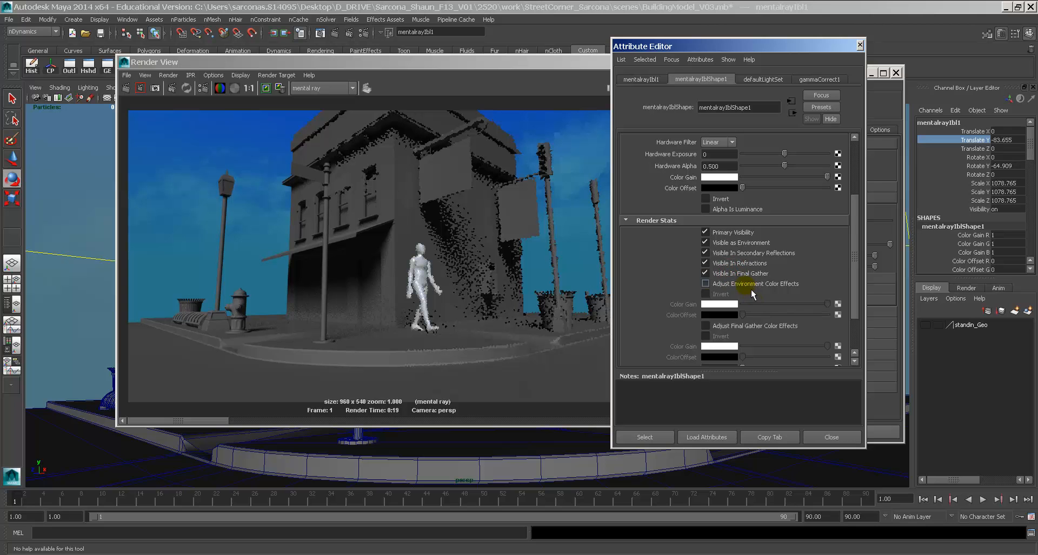
pyautogui.click(746, 285)
pyautogui.click(730, 306)
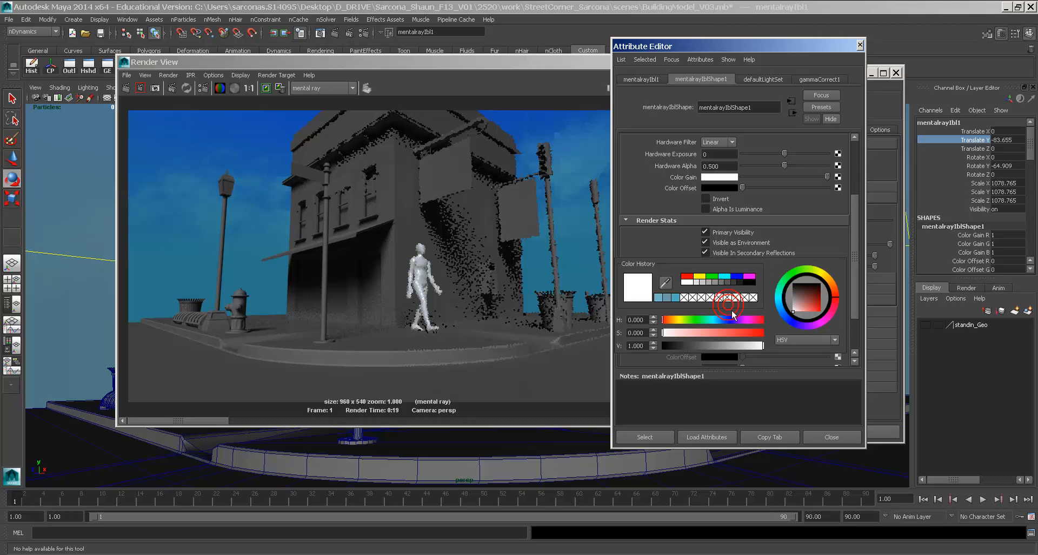
pyautogui.click(699, 320)
pyautogui.moveTo(708, 332); pyautogui.dragTo(764, 333)
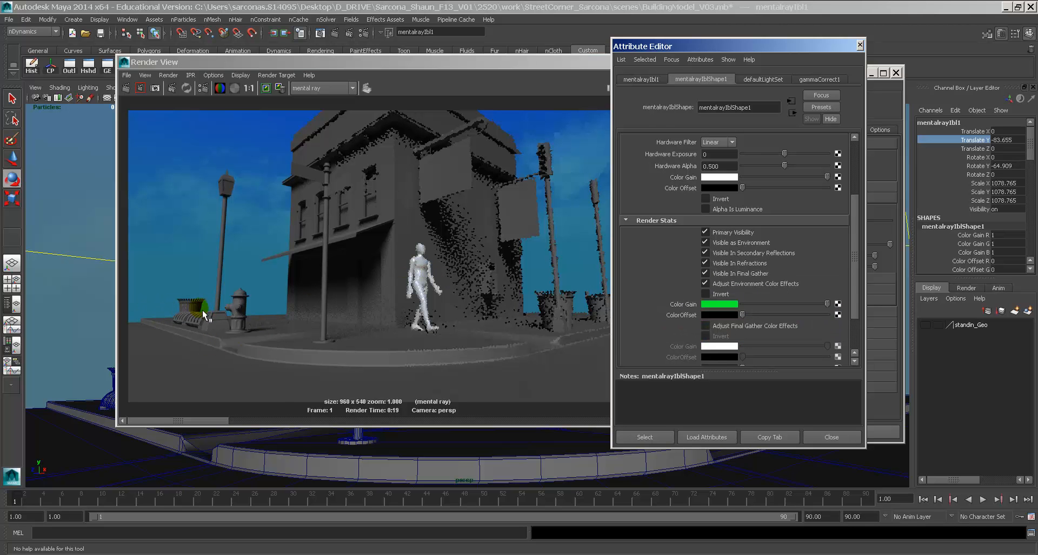
# Render test regions around the fire hydrant and sidewalk to check the green environment color adjustment
pyautogui.moveTo(199, 309); pyautogui.dragTo(272, 385)
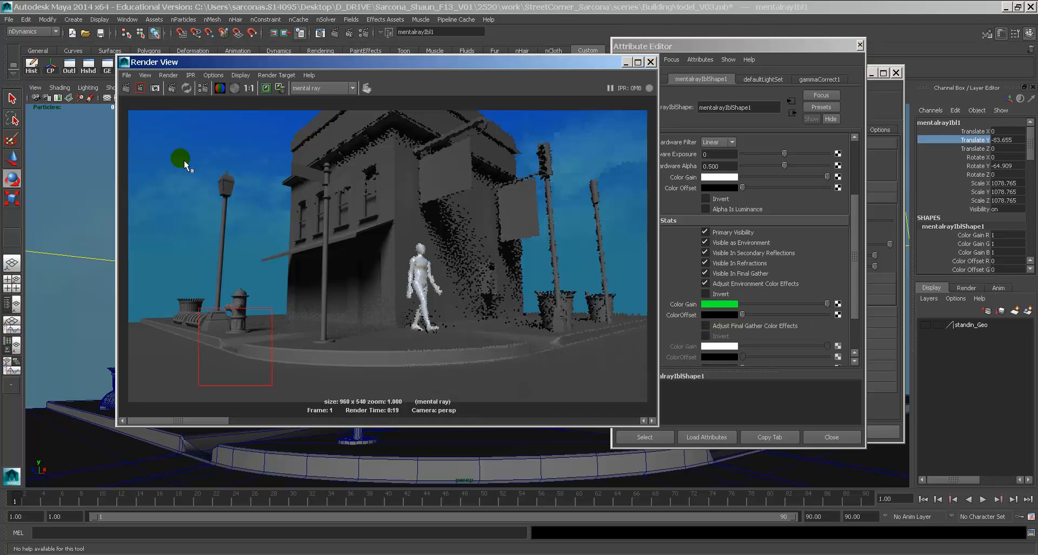
pyautogui.click(140, 88)
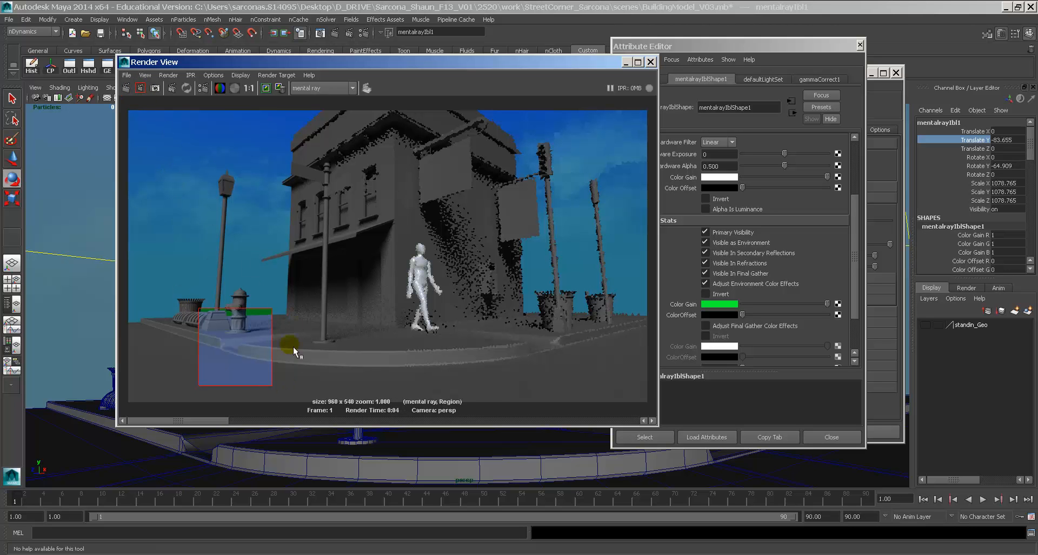
pyautogui.moveTo(157, 224); pyautogui.dragTo(279, 378)
pyautogui.click(141, 88)
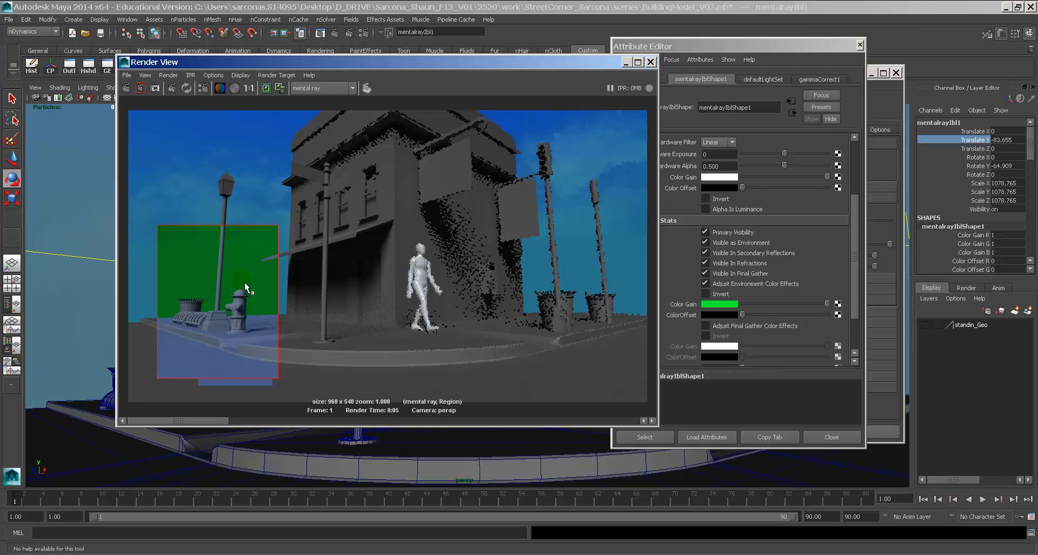
# Turn off Adjust Environment Color Effects and enable Adjust Final Gather Color Effects with the same green Color Gain
pyautogui.click(787, 287)
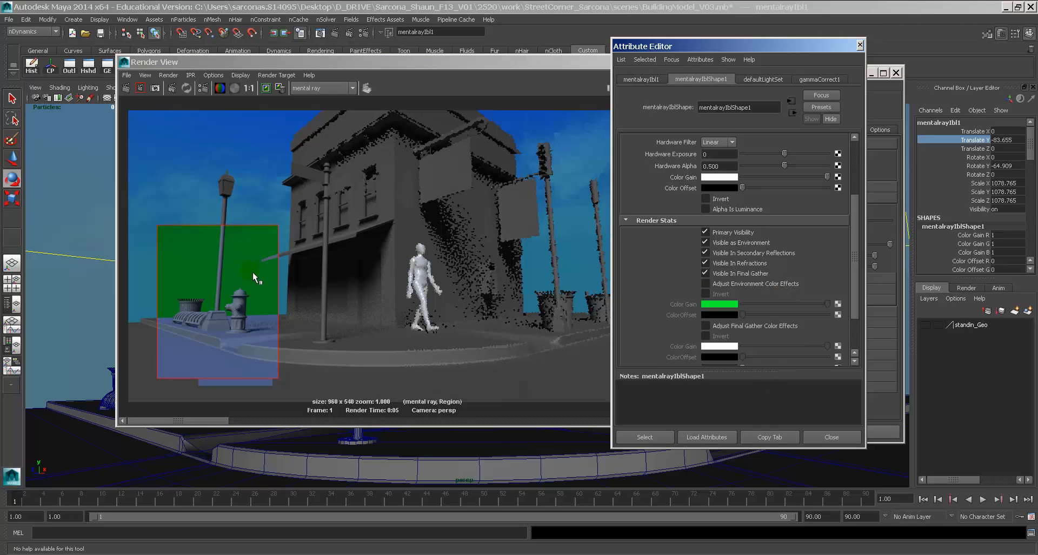
pyautogui.click(769, 329)
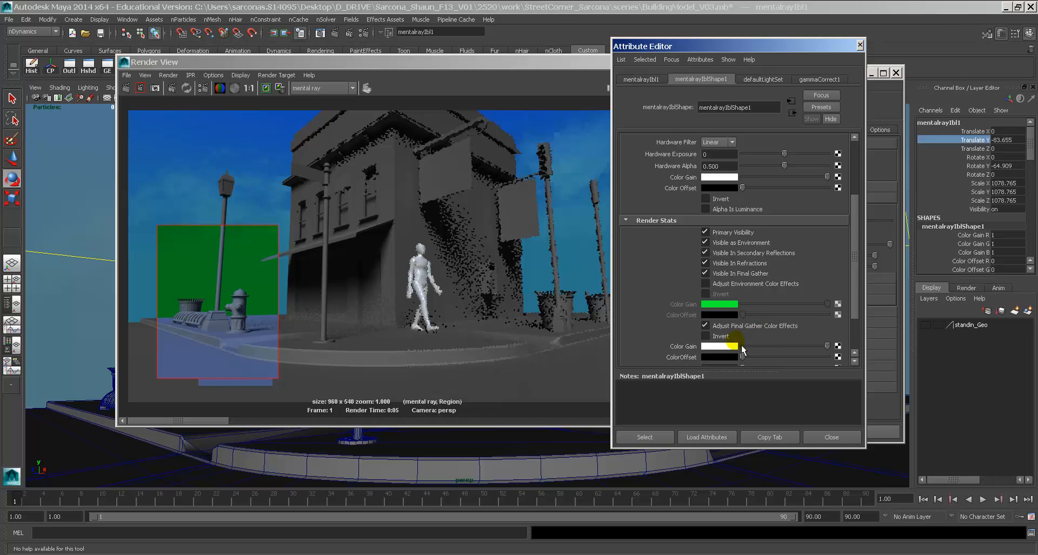
pyautogui.scroll(-2, 735, 333)
pyautogui.click(731, 316)
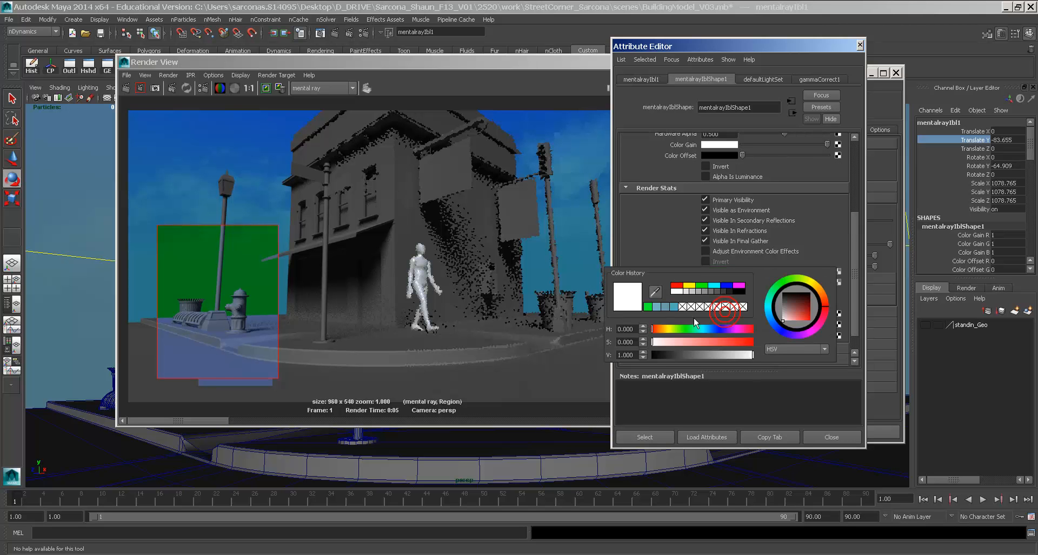
pyautogui.click(655, 310)
# Re-render the hydrant region to examine the green final gather tint and review the sphere's attributes
pyautogui.click(140, 88)
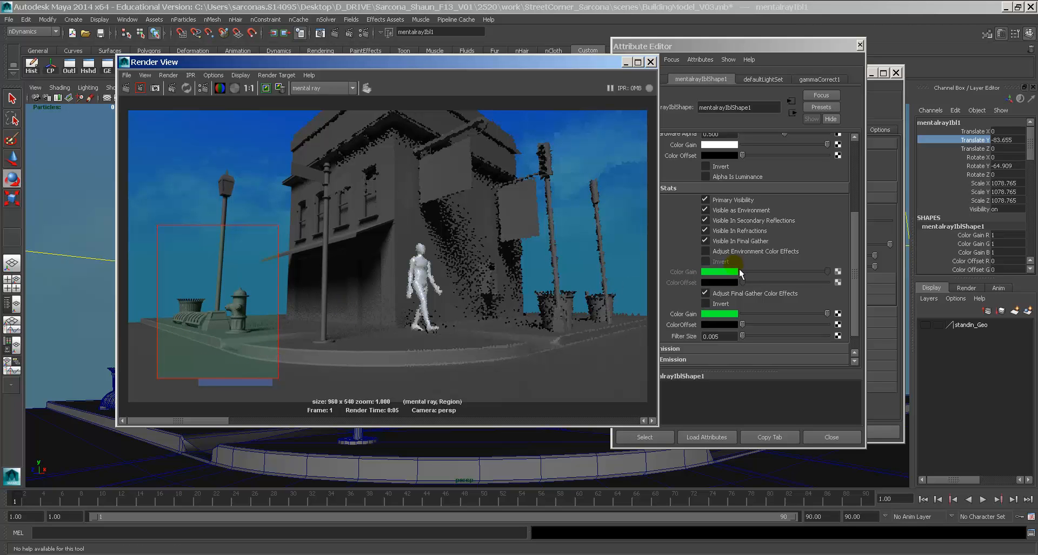
pyautogui.scroll(3, 751, 249)
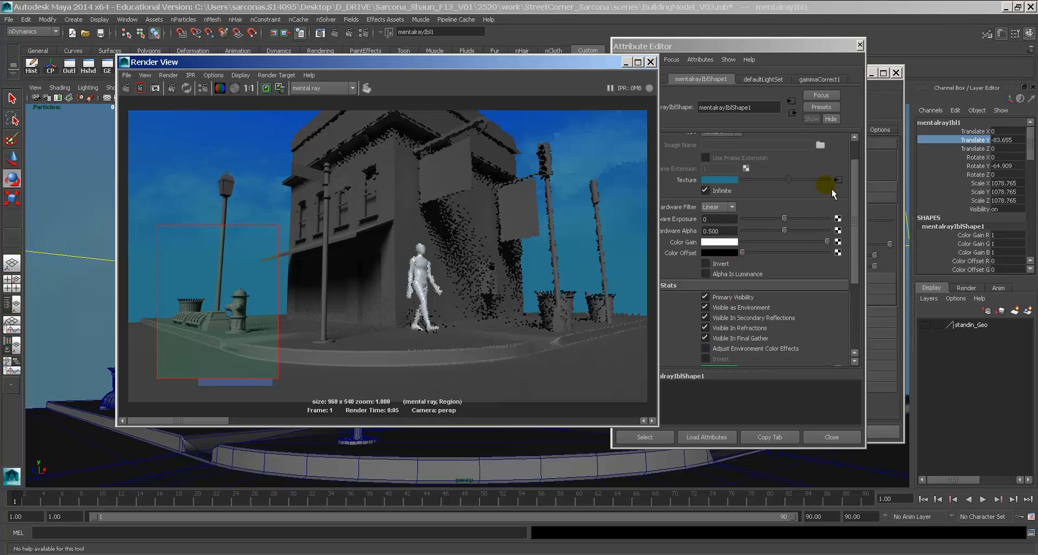
pyautogui.scroll(-2, 773, 238)
pyautogui.click(737, 285)
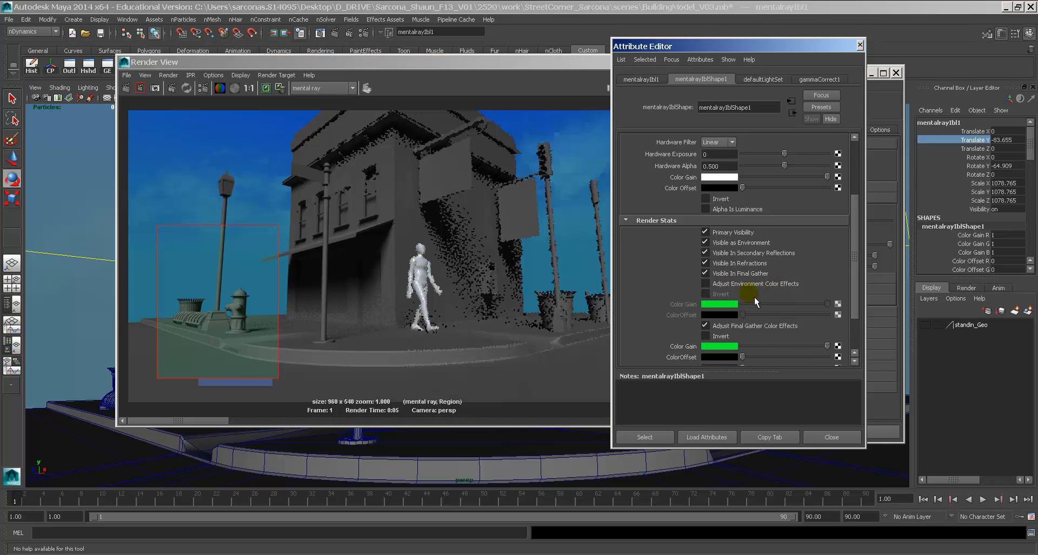
# Sample the blue of the street from the previously kept render as the final gather Color Gain
pyautogui.click(727, 347)
pyautogui.click(208, 422)
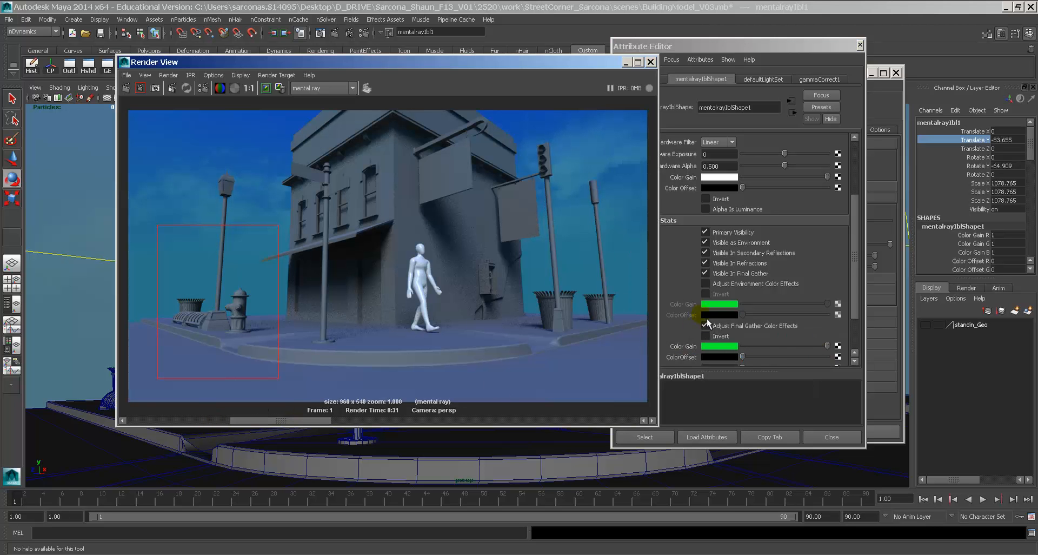
pyautogui.click(725, 356)
pyautogui.click(621, 310)
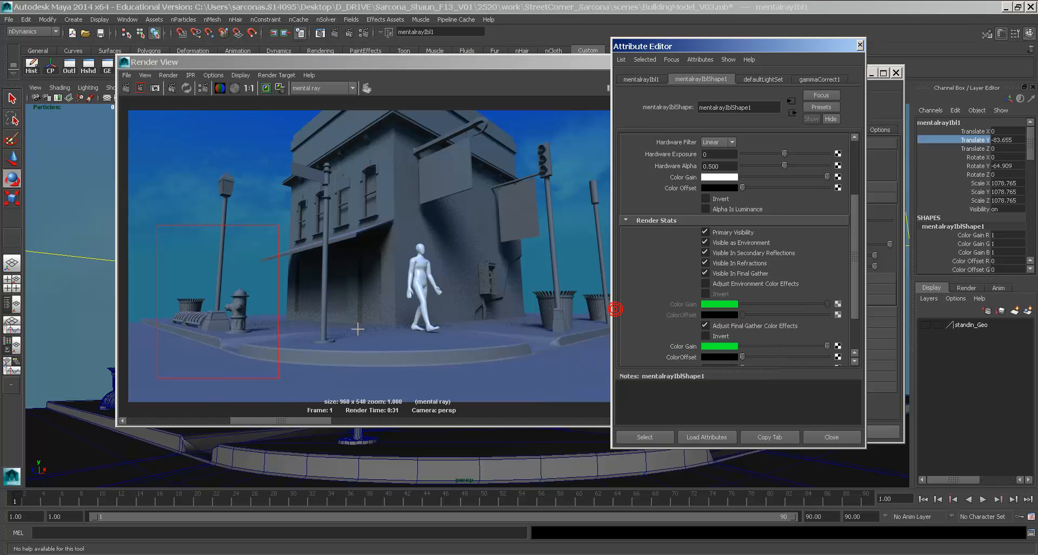
pyautogui.click(202, 360)
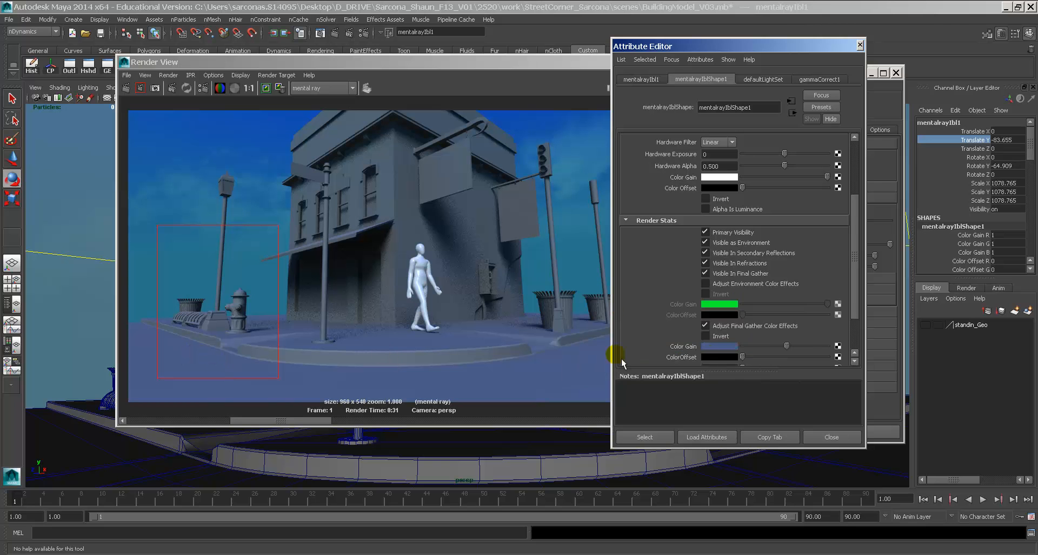
# Shift the final gather Color Gain to the blue's complementary color by setting its hue to 42
pyautogui.click(723, 346)
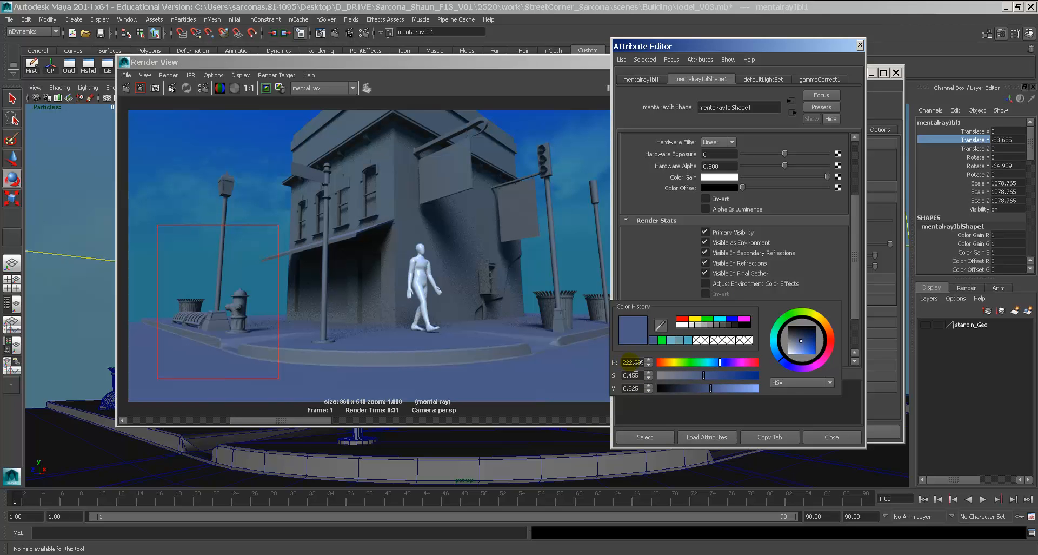
pyautogui.click(632, 363)
pyautogui.write('222')
pyautogui.press('Return')
pyautogui.doubleClick(637, 364)
pyautogui.moveTo(633, 362); pyautogui.dragTo(621, 362)
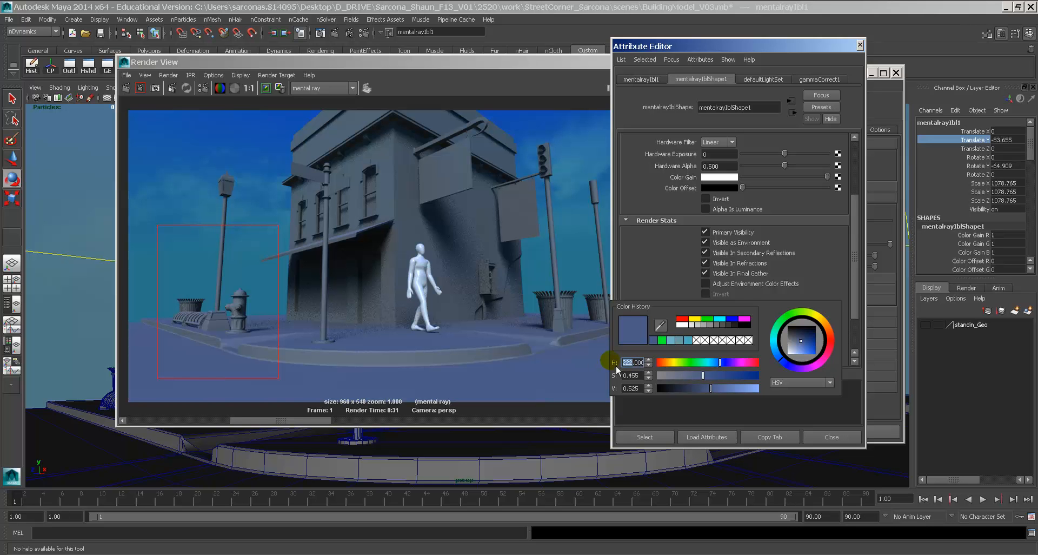
pyautogui.doubleClick(629, 363)
pyautogui.write('42')
pyautogui.press('Return')
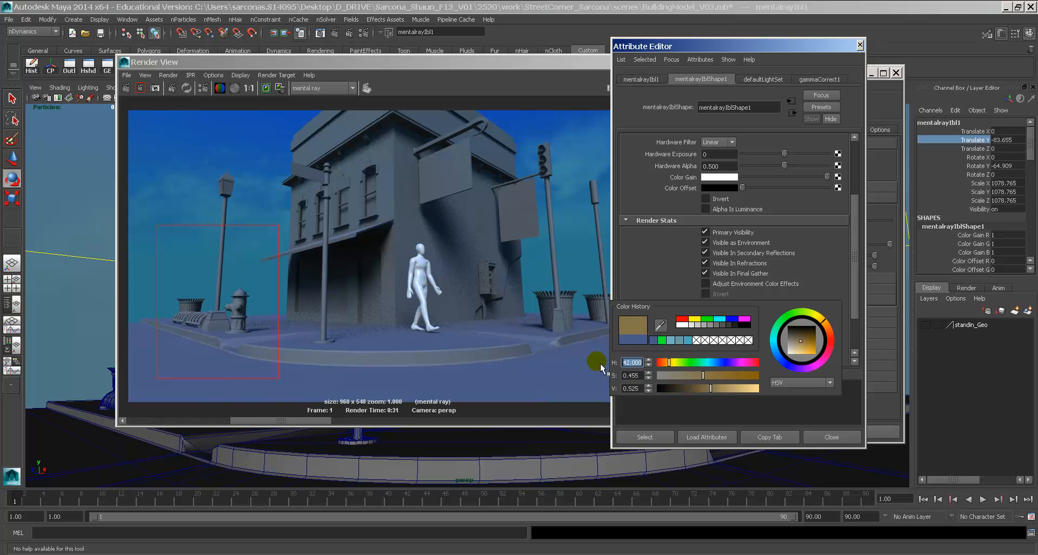
# Render the hydrant region with the brownish final gather gain and clear the region selection
pyautogui.click(276, 251)
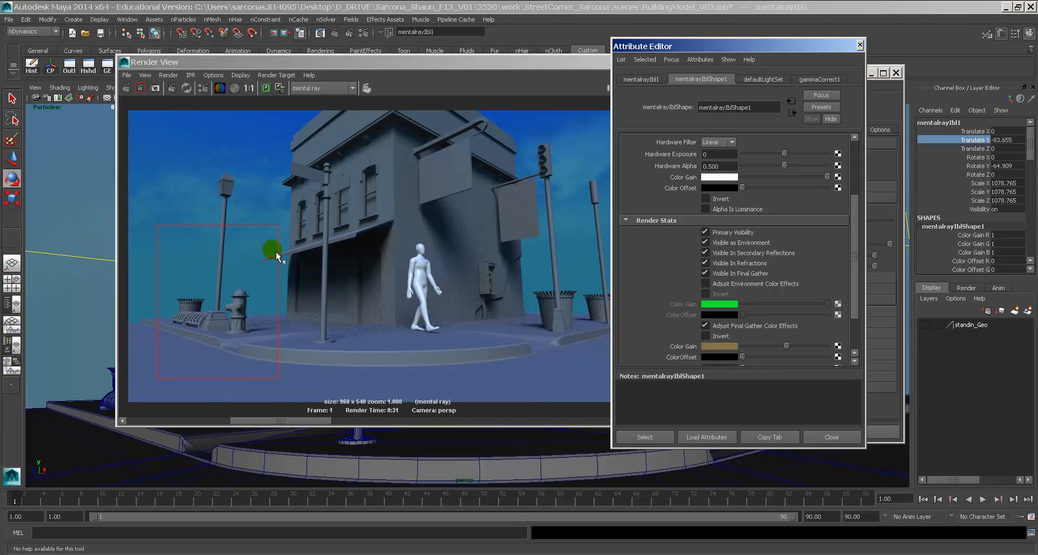
pyautogui.click(140, 88)
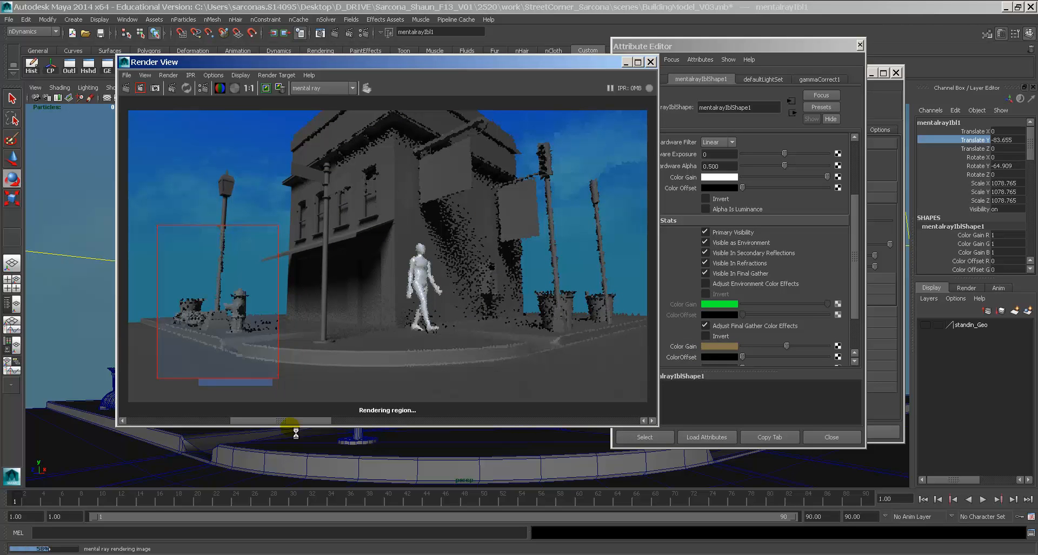
pyautogui.click(303, 345)
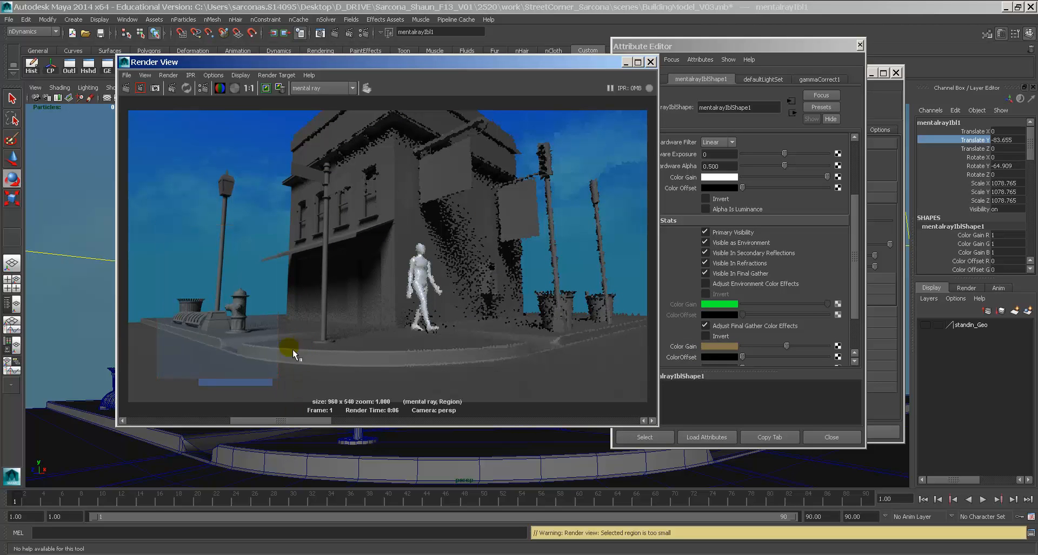
pyautogui.moveTo(266, 422); pyautogui.dragTo(212, 423)
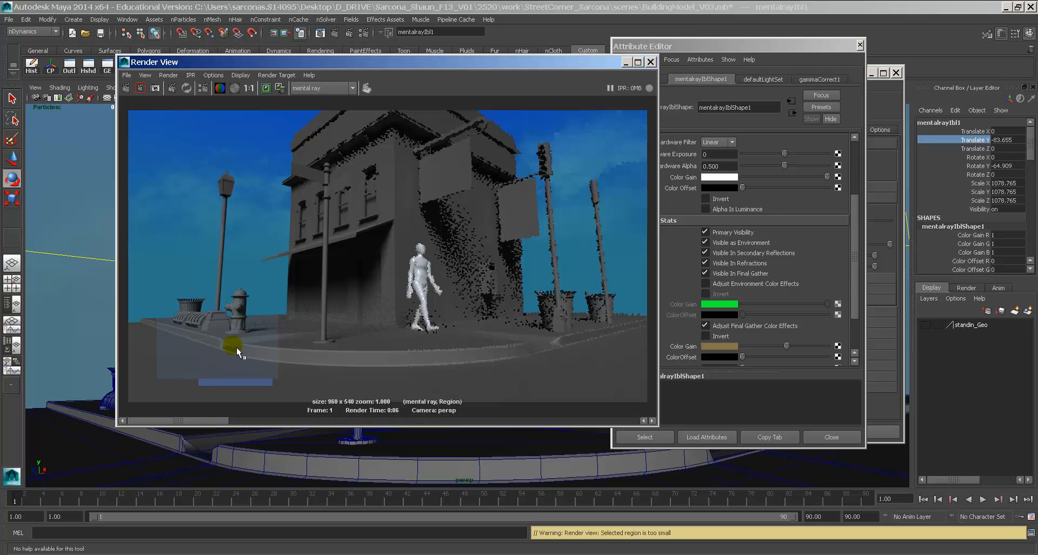
# Render the full frame with the adjusted final gather color and compare it with the earlier bluish render
pyautogui.click(126, 78)
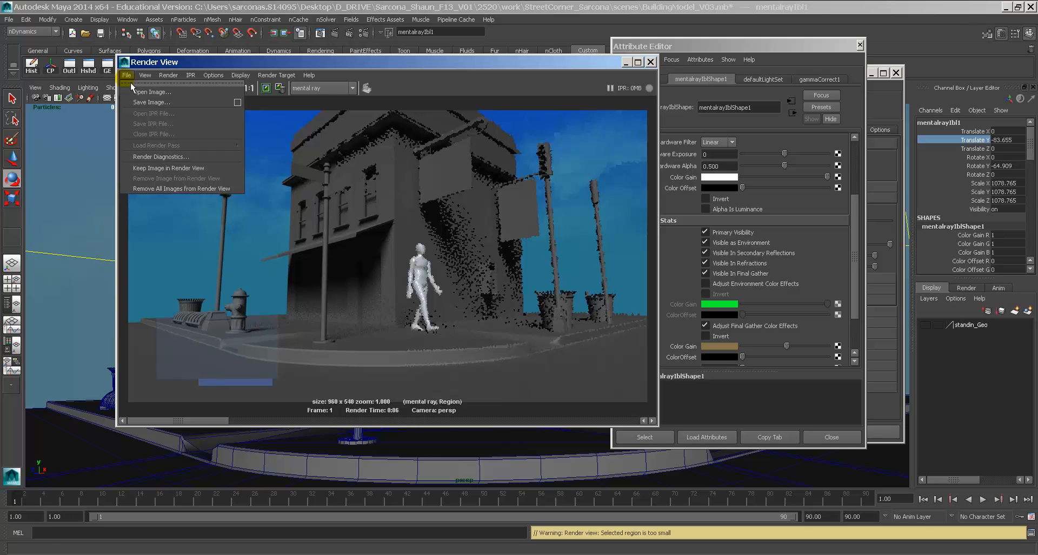
pyautogui.click(127, 77)
pyautogui.click(130, 91)
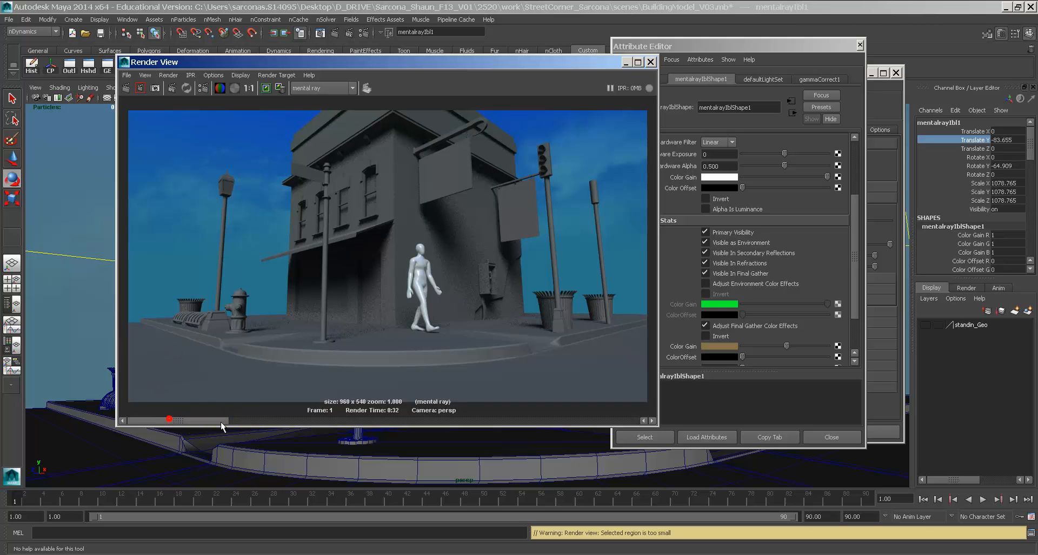
pyautogui.moveTo(221, 422)
pyautogui.mouseDown()
pyautogui.moveTo(253, 422)
pyautogui.moveTo(177, 422)
pyautogui.moveTo(233, 423)
pyautogui.moveTo(216, 424)
pyautogui.mouseUp()
pyautogui.scroll(-2, 752, 351)
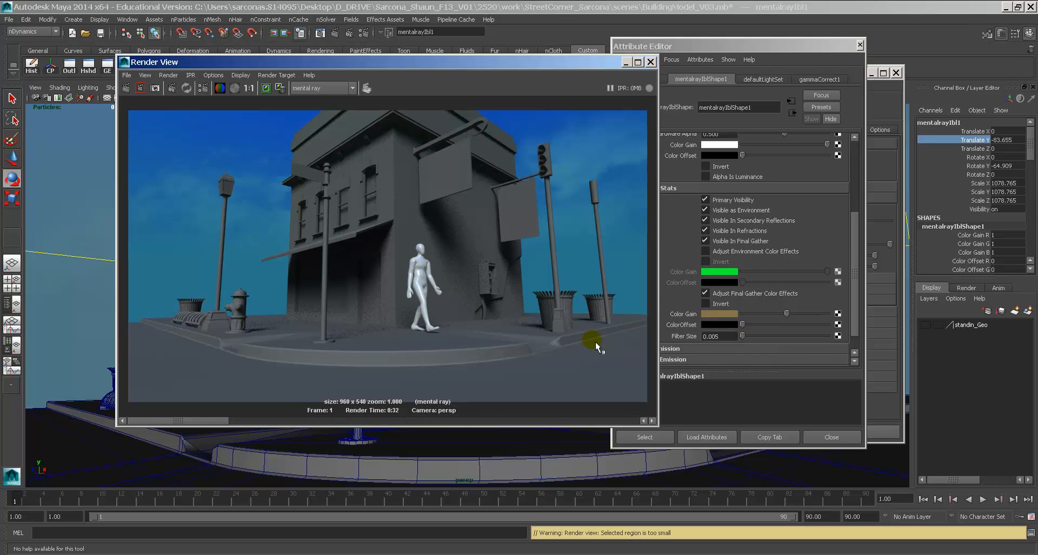
pyautogui.moveTo(203, 426); pyautogui.dragTo(278, 423)
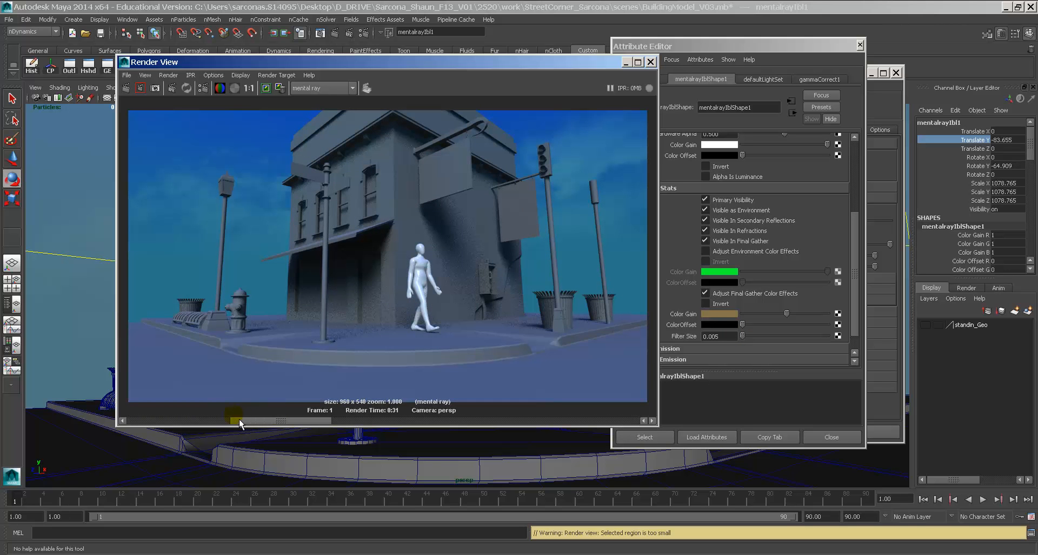
pyautogui.moveTo(239, 423); pyautogui.dragTo(195, 418)
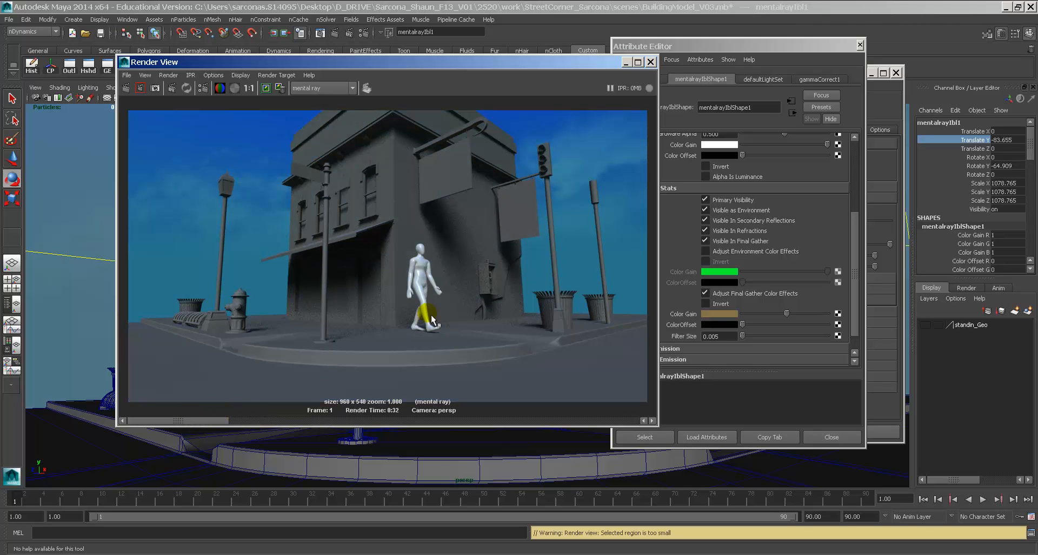
# Close the sky sphere's attributes and the render settings
pyautogui.click(854, 228)
pyautogui.scroll(1, 875, 168)
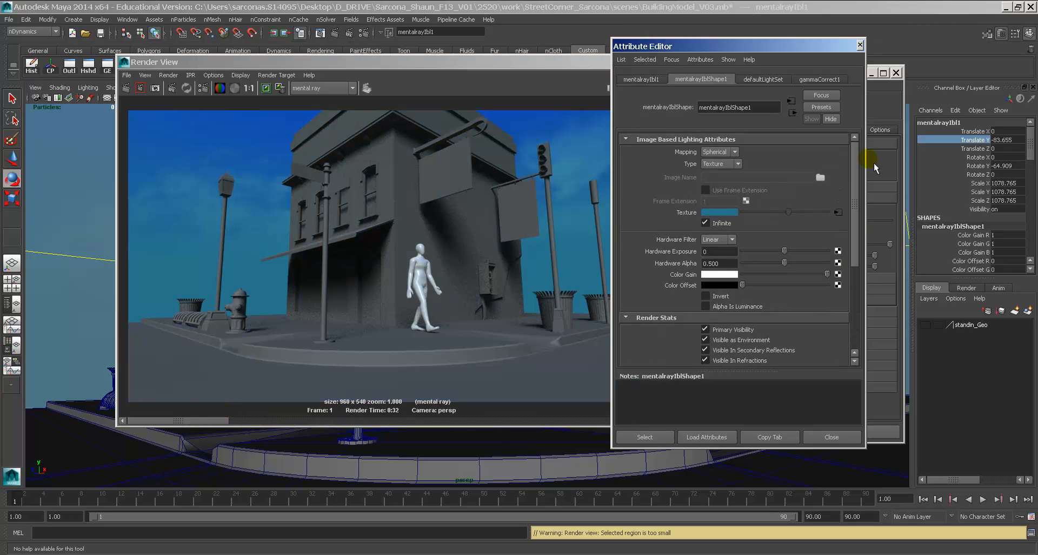
pyautogui.click(860, 44)
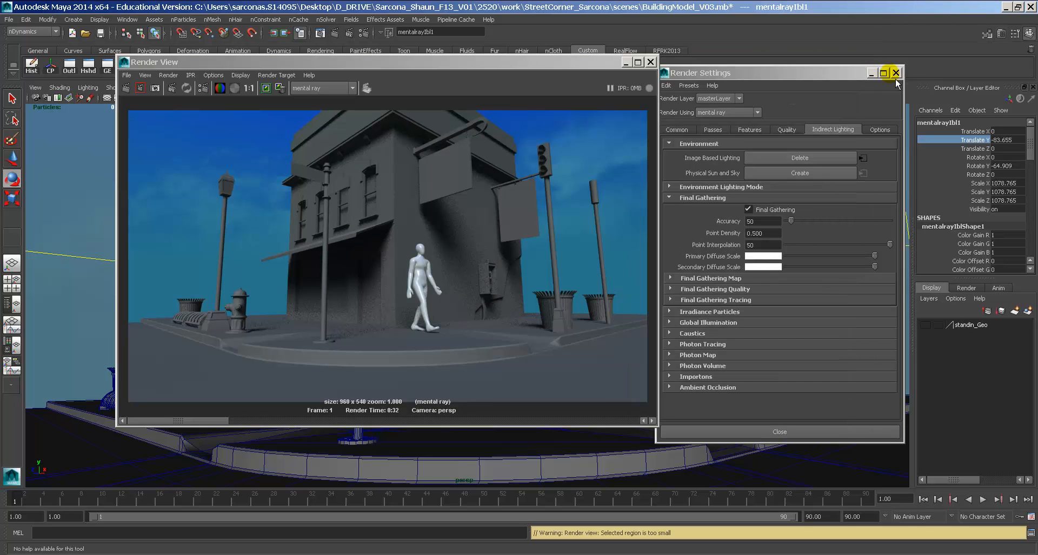
pyautogui.click(896, 72)
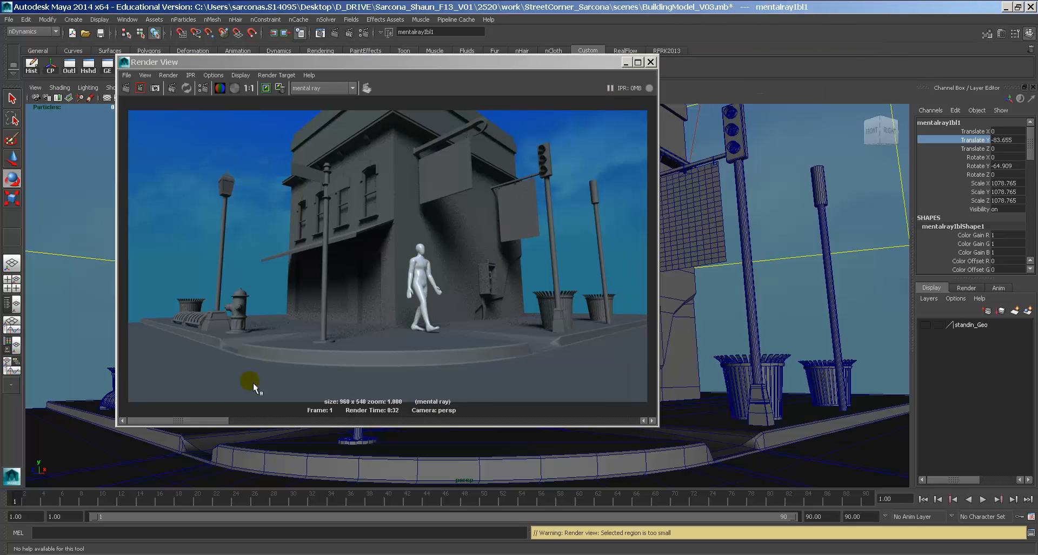
pyautogui.click(193, 425)
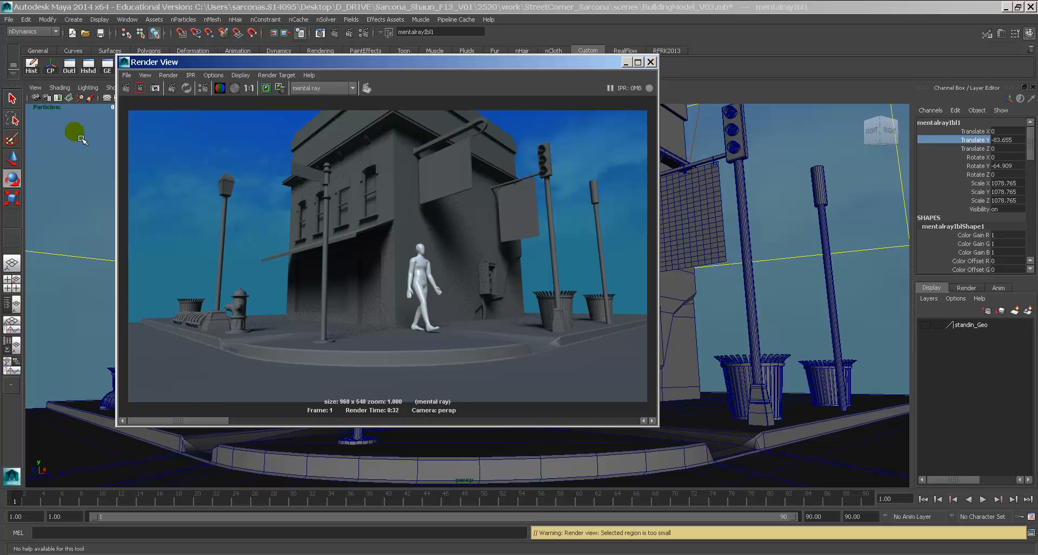
# Select directionalLight1 from the scene's object list and lighten its Shadow Color slightly to a dark grey
pyautogui.click(69, 66)
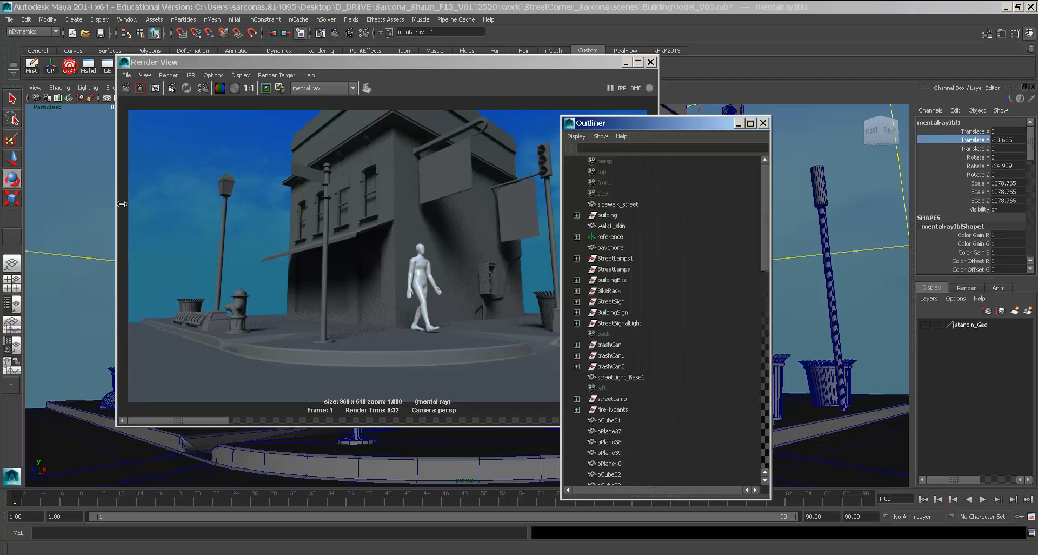
pyautogui.scroll(-20, 652, 362)
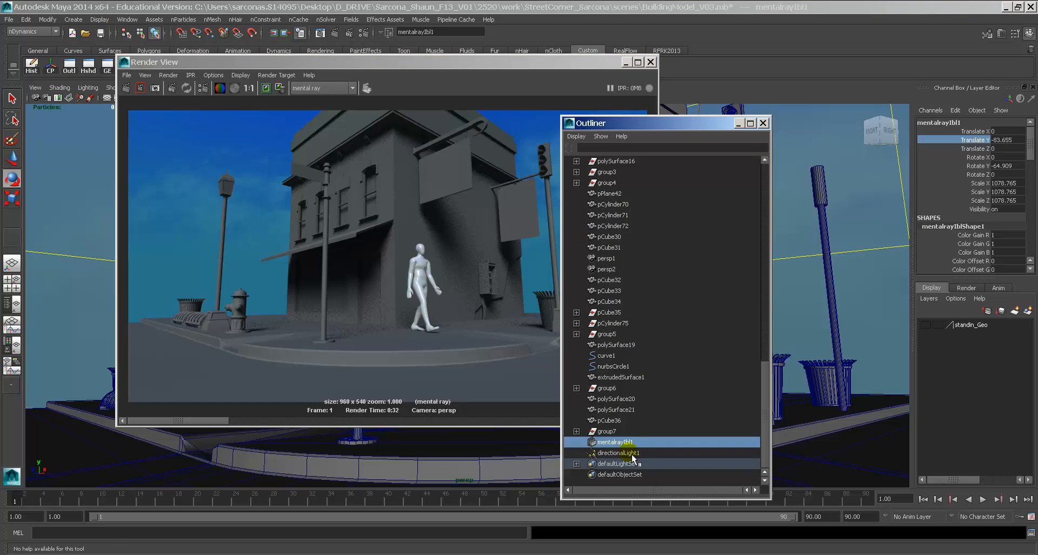
pyautogui.click(627, 453)
pyautogui.hotkey('ctrl', 'a')
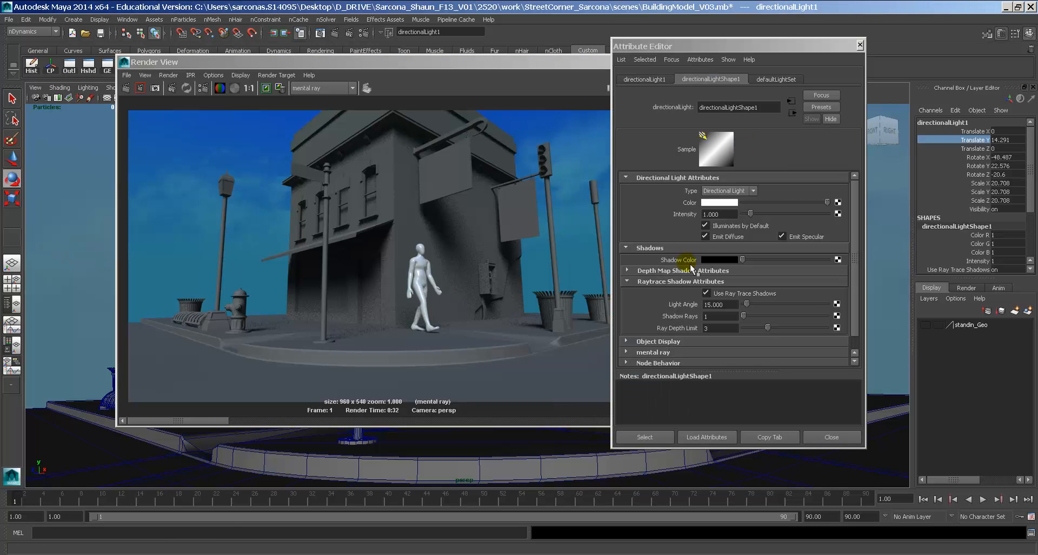
pyautogui.moveTo(742, 259); pyautogui.dragTo(750, 259)
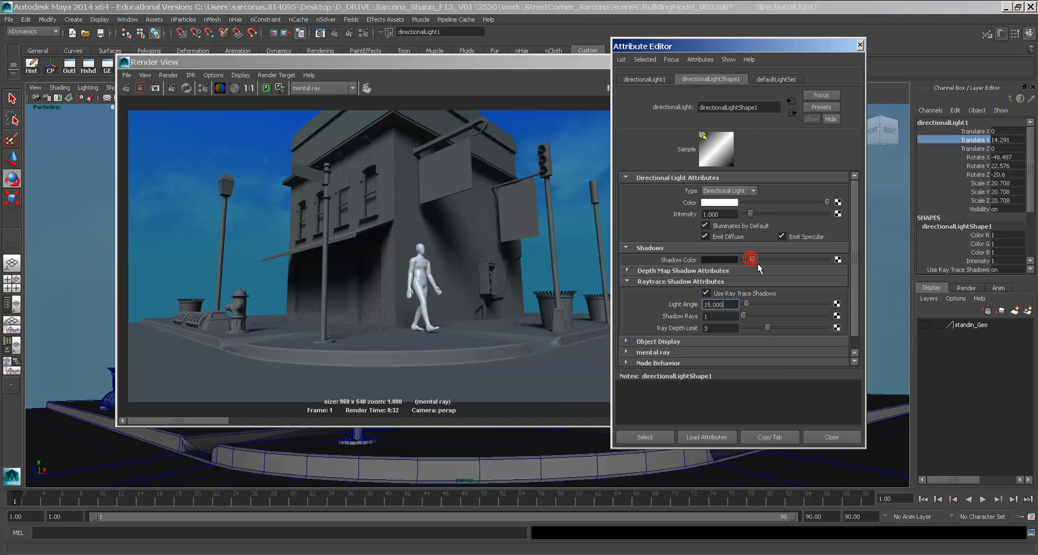
# Render a region of the storefront wall with the dark grey shadow color and compare it with the earlier render
pyautogui.click(354, 234)
pyautogui.moveTo(393, 206); pyautogui.dragTo(277, 298)
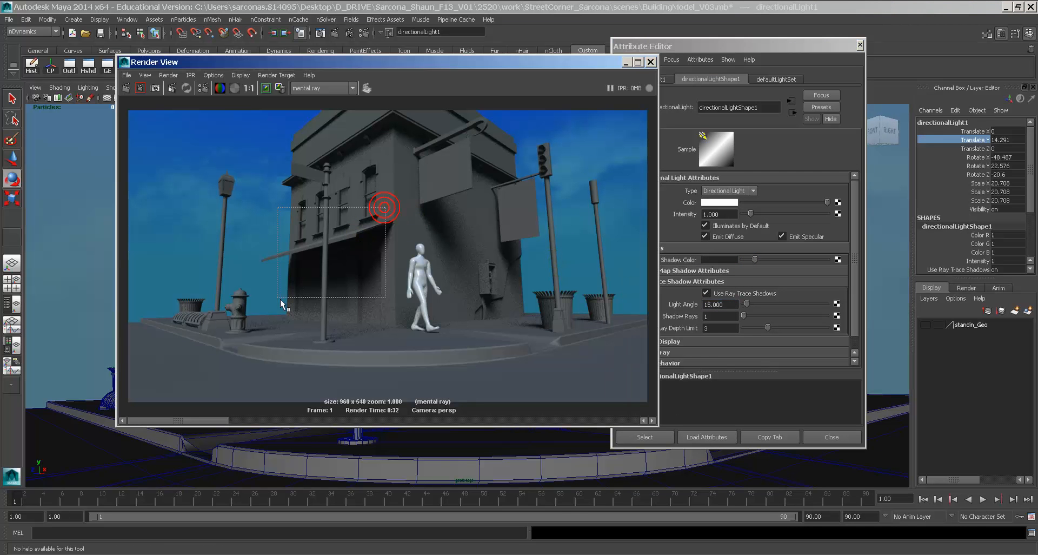
pyautogui.click(265, 88)
pyautogui.click(424, 245)
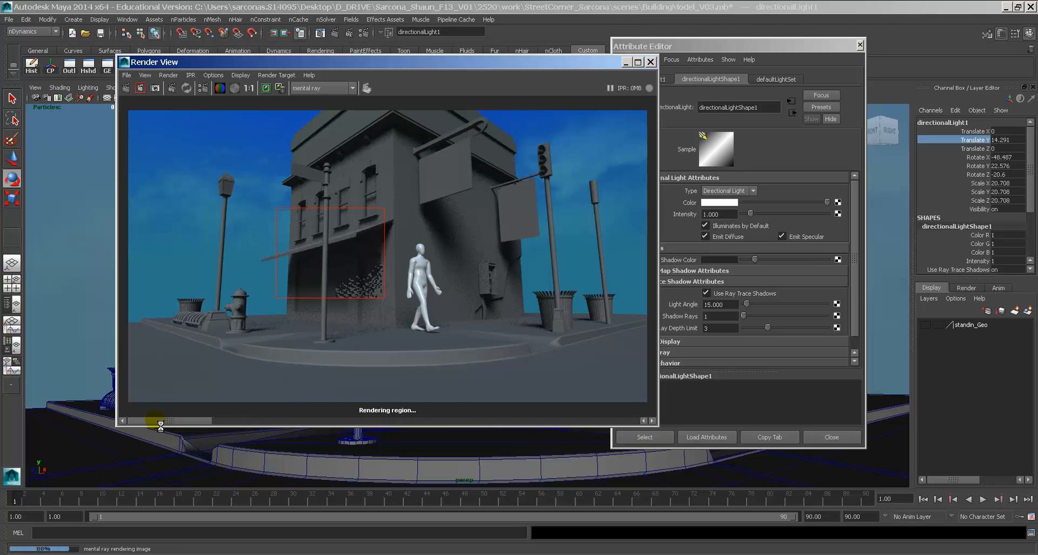
pyautogui.click(187, 367)
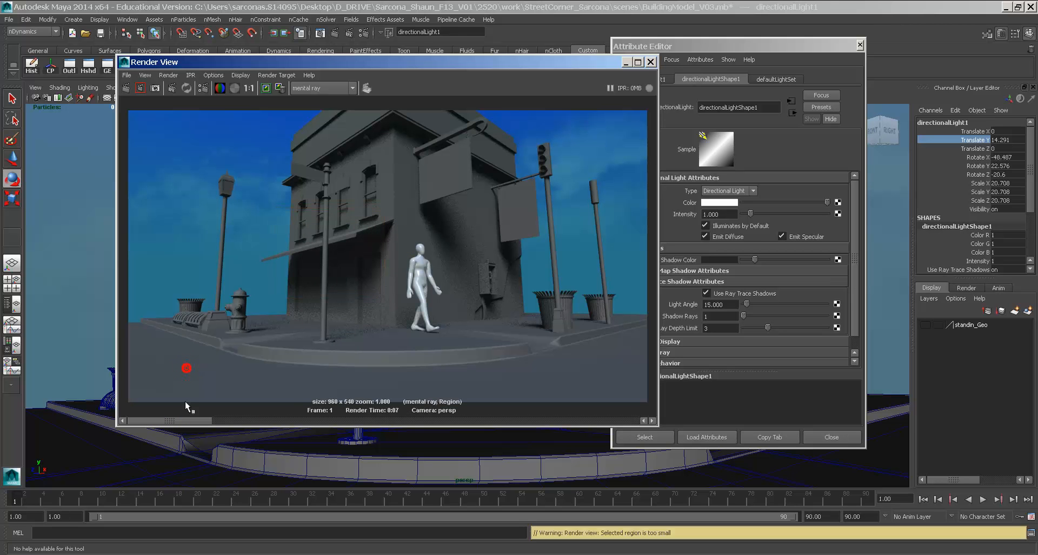
pyautogui.moveTo(172, 422); pyautogui.dragTo(193, 425)
pyautogui.click(371, 271)
# Try the muted blue from the color history as the light's Shadow Color and render the storefront region
pyautogui.click(715, 260)
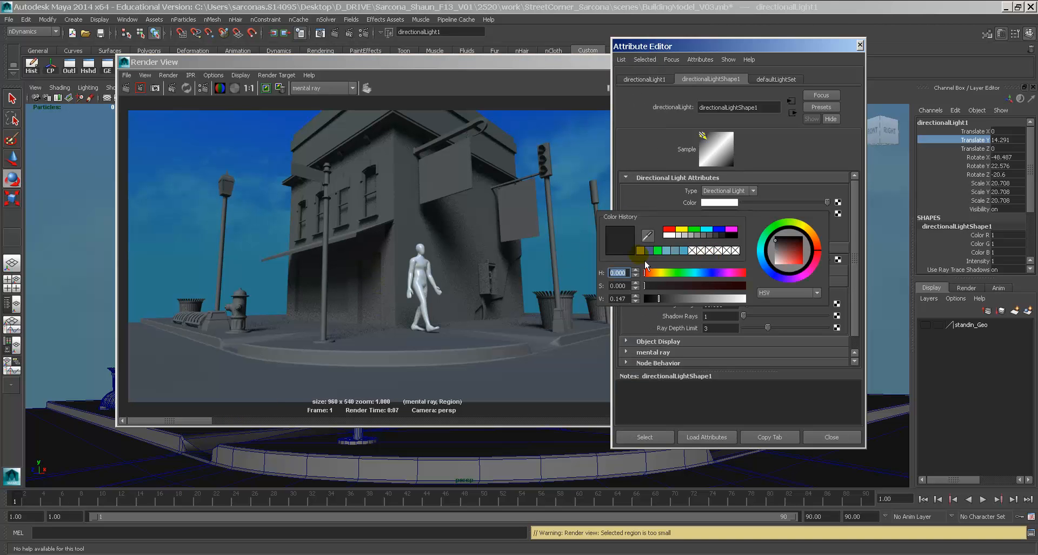
pyautogui.click(649, 251)
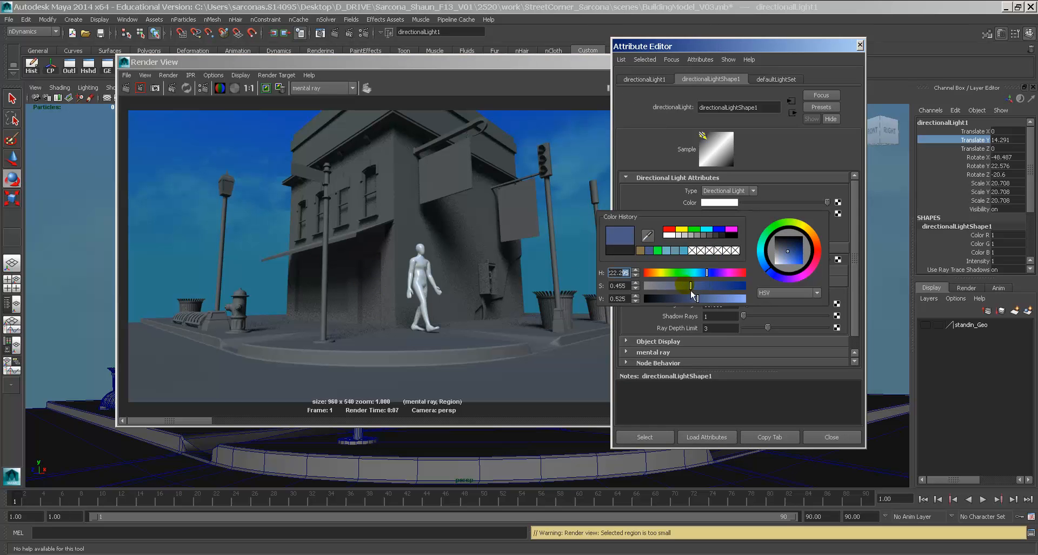
pyautogui.moveTo(369, 222); pyautogui.dragTo(311, 304)
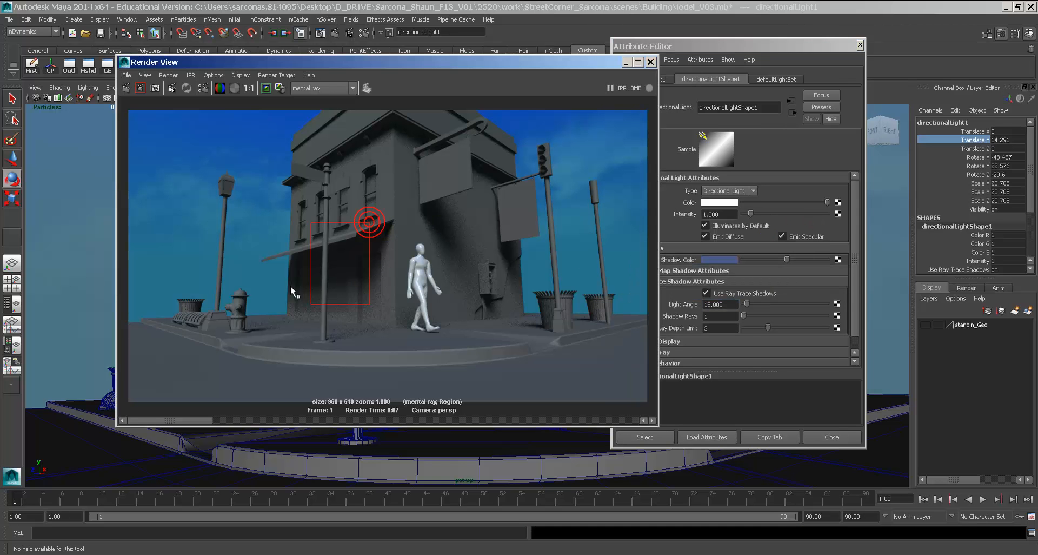
pyautogui.click(140, 88)
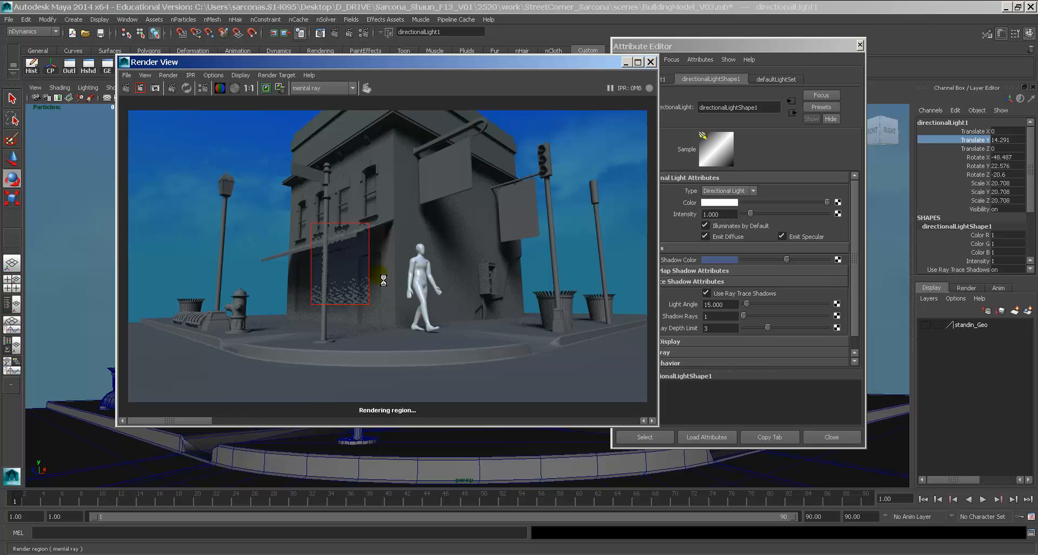
pyautogui.click(325, 282)
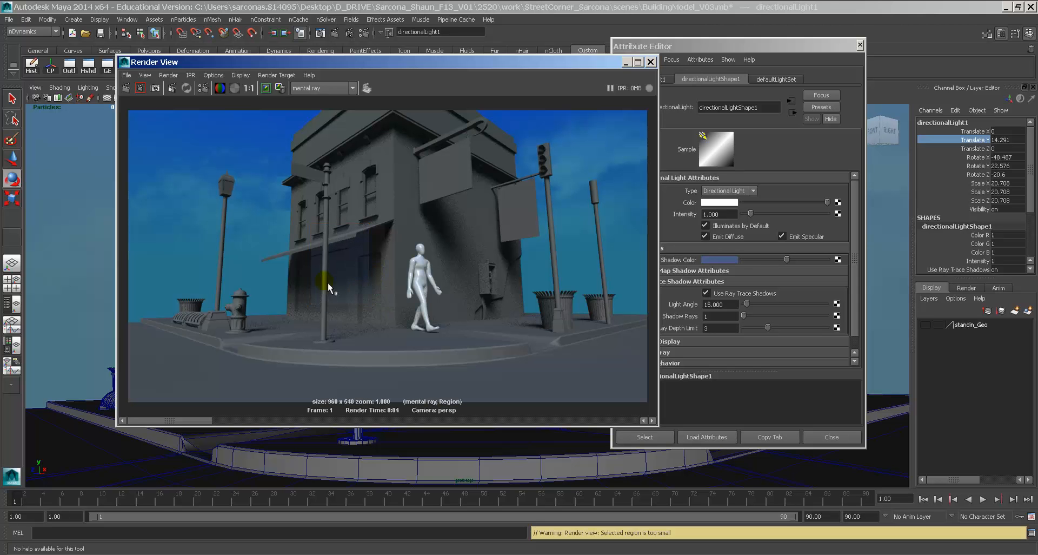
# Replace the directional light's blue Shadow Color with a dark neutral grey swatch
pyautogui.click(719, 260)
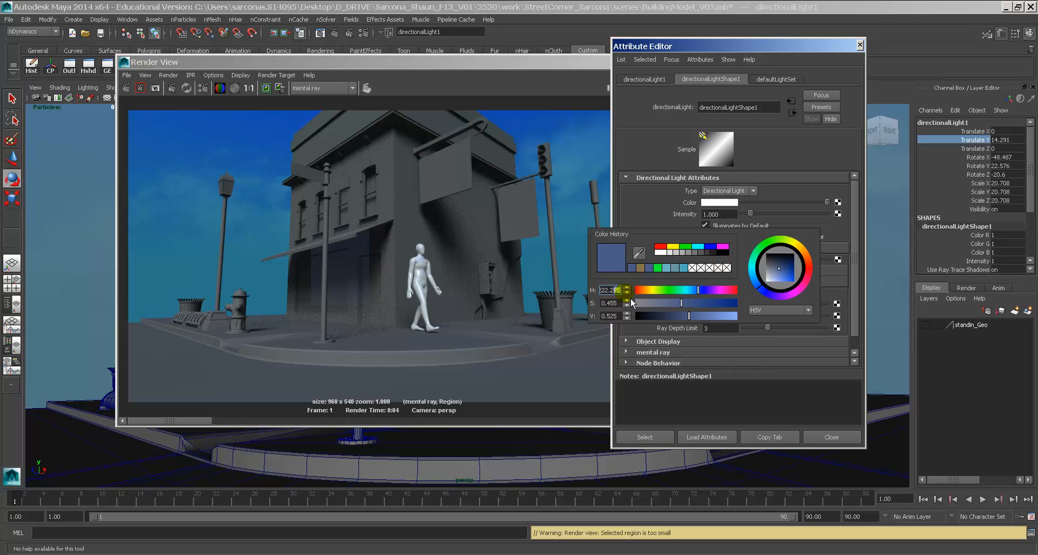
pyautogui.click(694, 252)
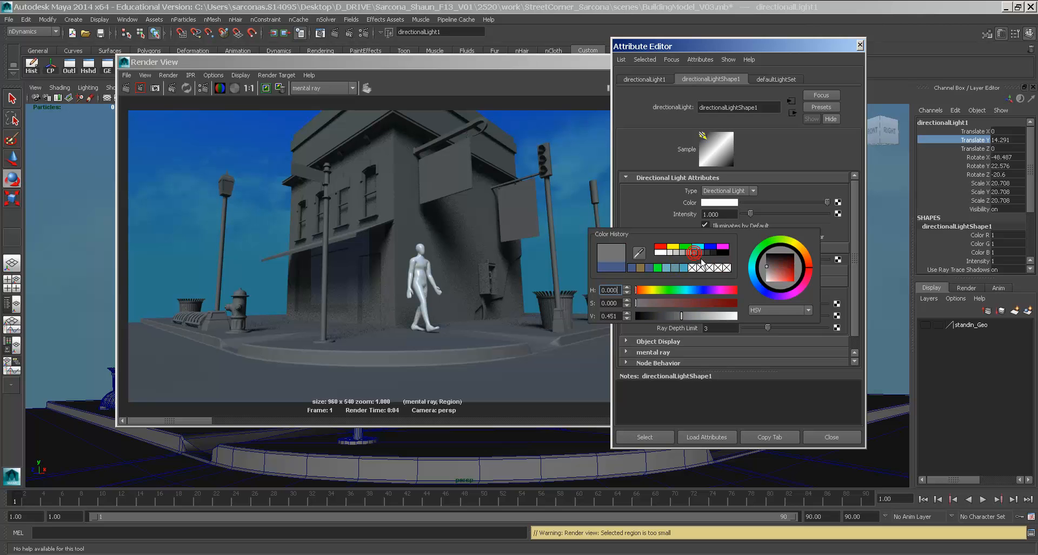
pyautogui.click(702, 253)
pyautogui.click(632, 194)
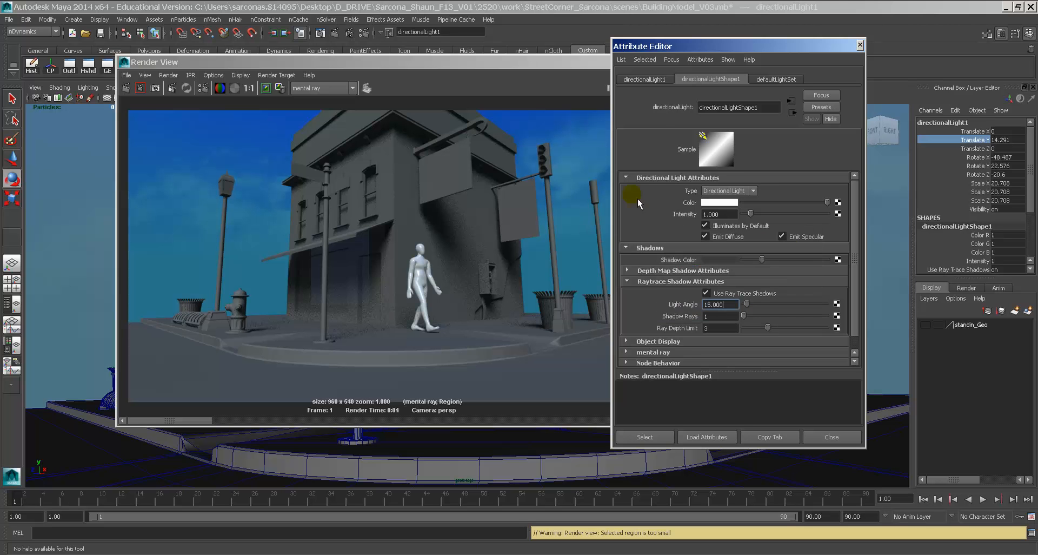
# Re-render the storefront region, then render a larger region covering the hydrant, storefront and walking figure
pyautogui.click(140, 88)
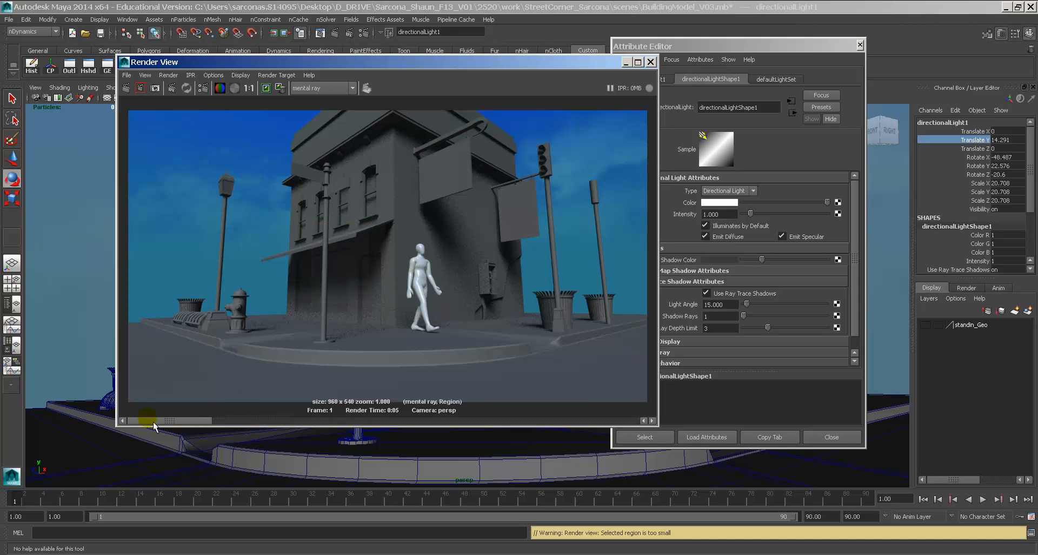
pyautogui.moveTo(224, 166); pyautogui.dragTo(453, 373)
pyautogui.click(142, 90)
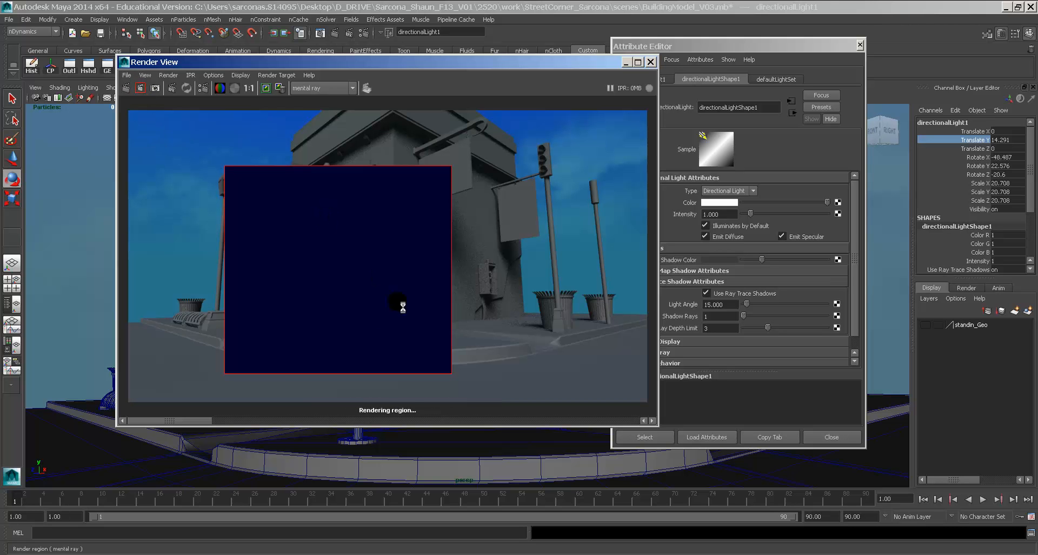
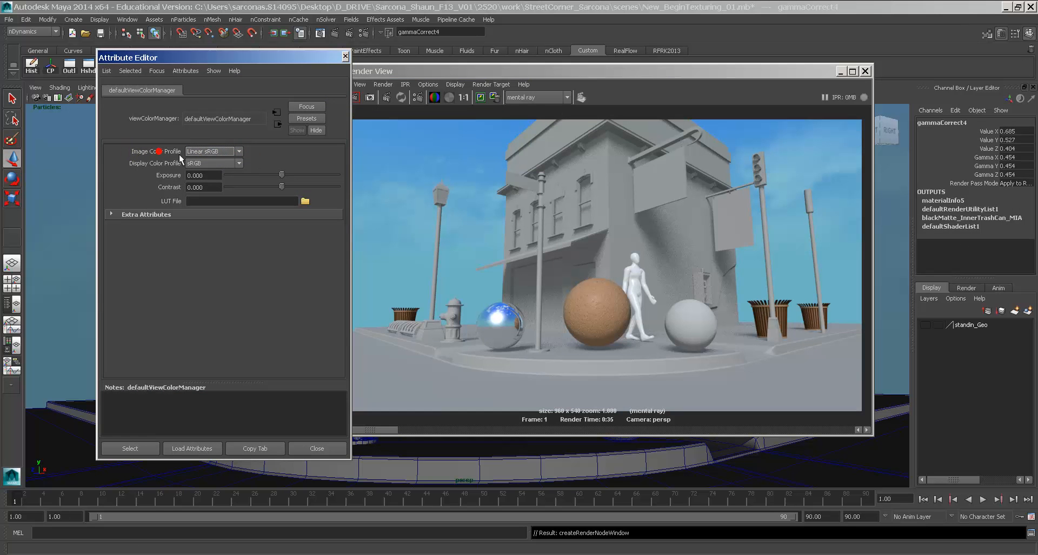
# Open the Render View's color management and choose Linear sRGB as image color profile and sRGB as display color profile
pyautogui.click(455, 85)
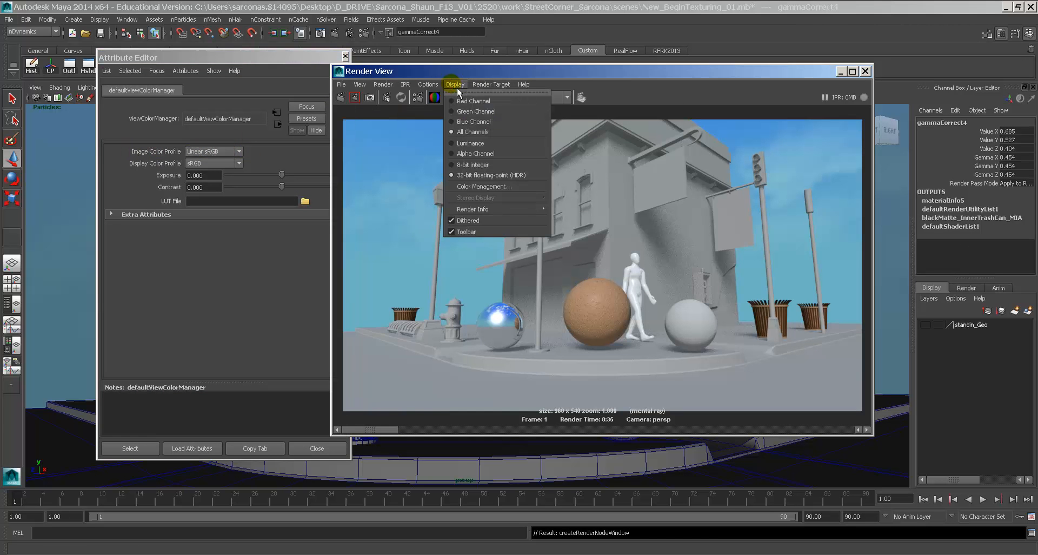
pyautogui.click(482, 187)
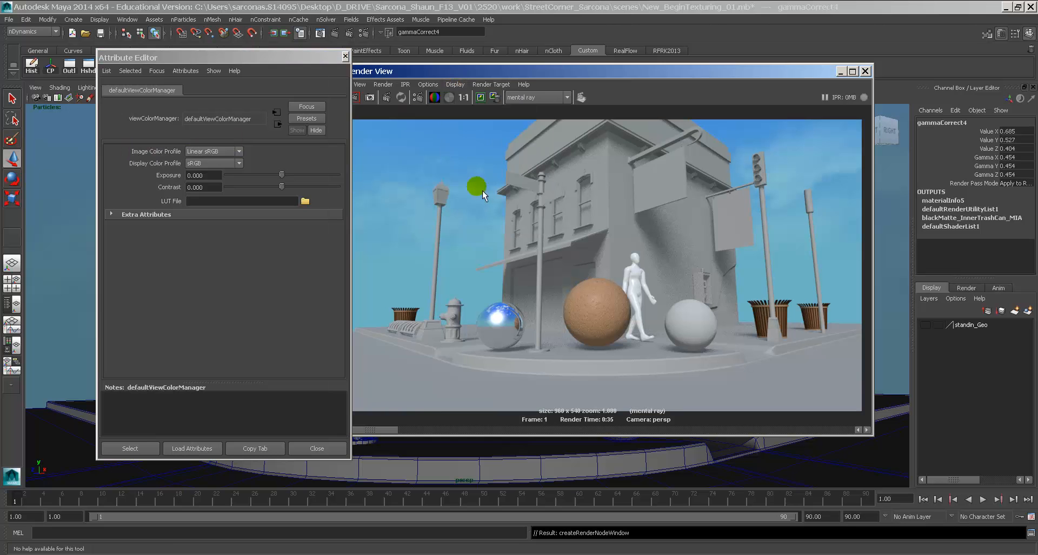
pyautogui.click(153, 153)
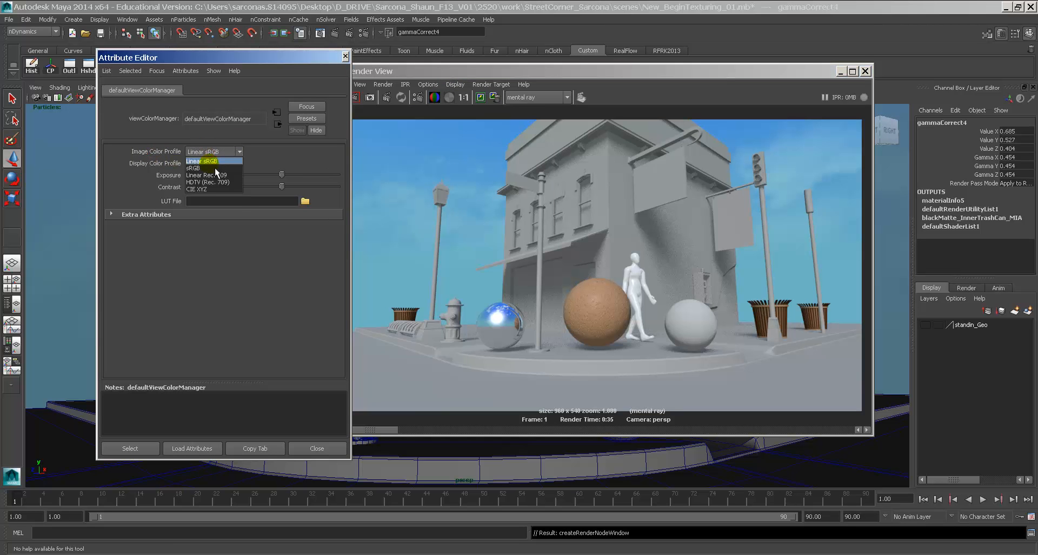
pyautogui.click(214, 161)
pyautogui.click(211, 163)
pyautogui.click(204, 180)
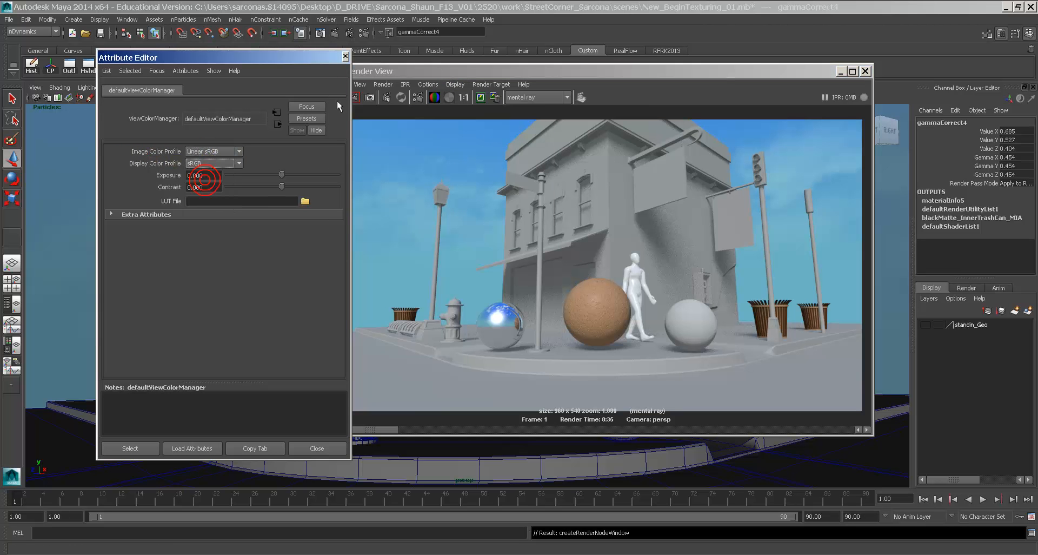
# Examine the rendered trash cans and the grey, brown and chrome test spheres up close
pyautogui.click(358, 71)
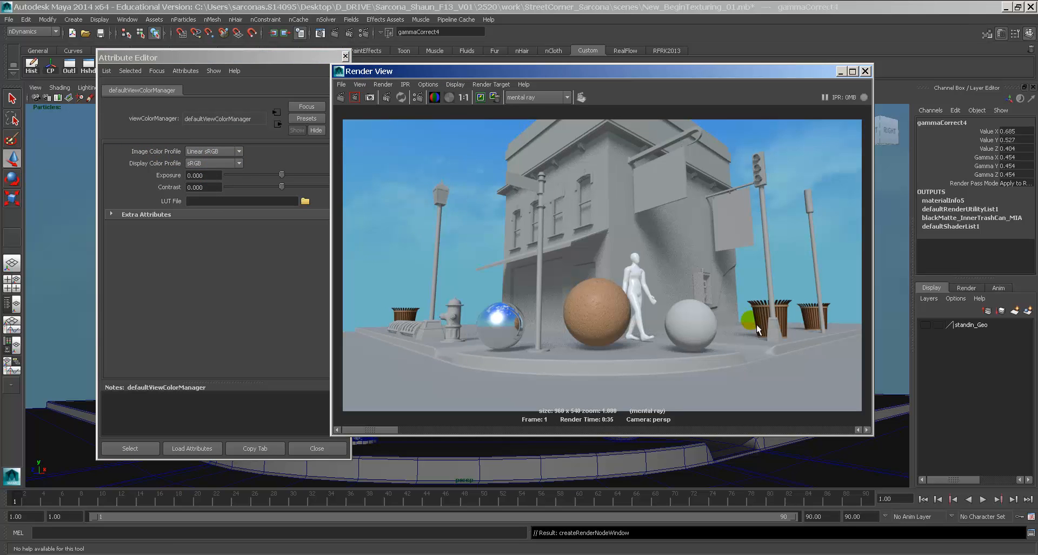
pyautogui.keyDown('alt'); pyautogui.moveTo(689, 305); pyautogui.dragTo(564, 254, button='middle'); pyautogui.keyUp('alt')
pyautogui.keyDown('alt'); pyautogui.moveTo(563, 254); pyautogui.dragTo(785, 314, button='right'); pyautogui.keyUp('alt')
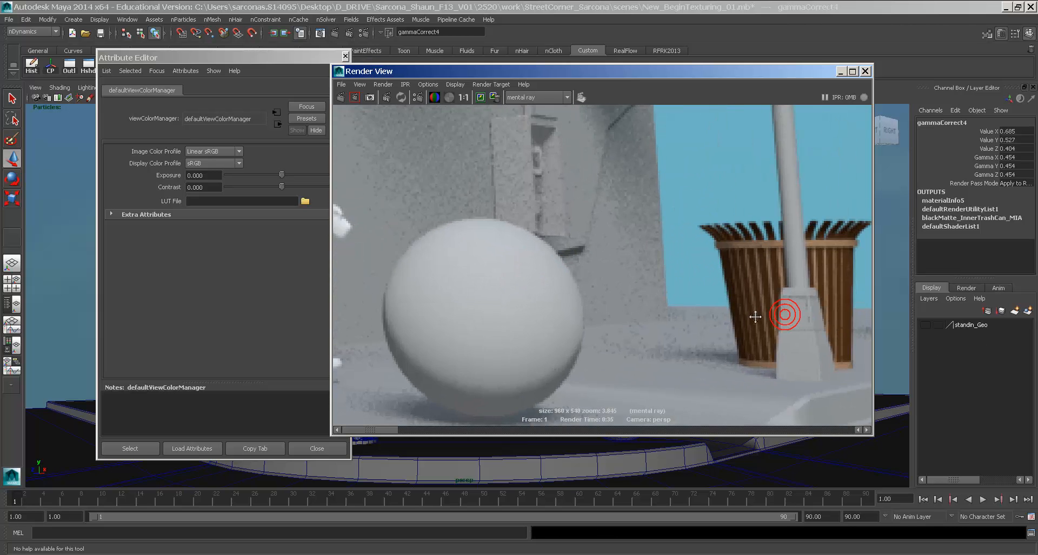
pyautogui.keyDown('alt'); pyautogui.moveTo(756, 317); pyautogui.dragTo(582, 285, button='middle'); pyautogui.keyUp('alt')
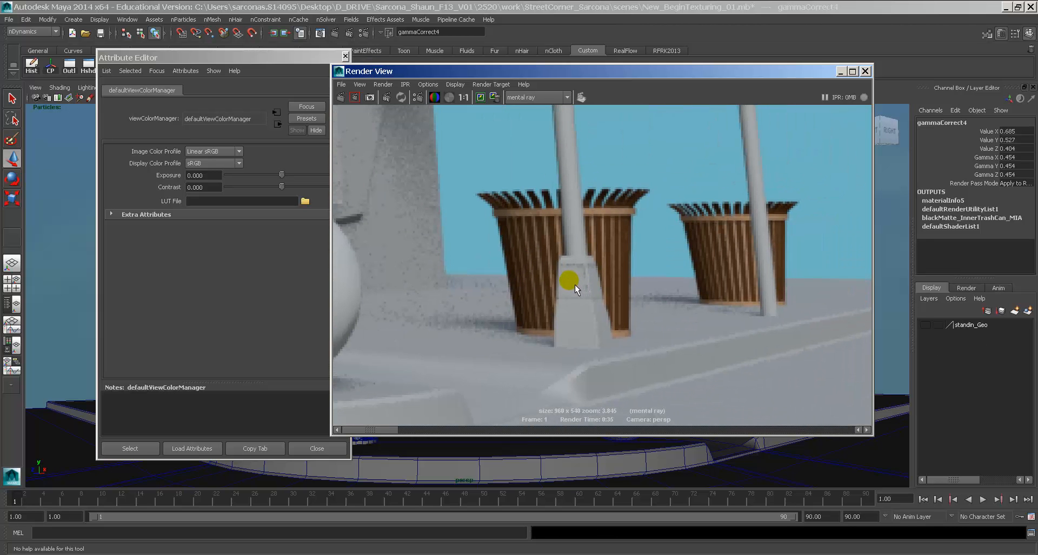
pyautogui.keyDown('alt'); pyautogui.moveTo(575, 284); pyautogui.dragTo(514, 283, button='right'); pyautogui.keyUp('alt')
pyautogui.keyDown('alt'); pyautogui.moveTo(513, 283); pyautogui.dragTo(721, 282, button='middle'); pyautogui.keyUp('alt')
pyautogui.keyDown('alt'); pyautogui.moveTo(721, 282); pyautogui.dragTo(725, 278, button='right'); pyautogui.keyUp('alt')
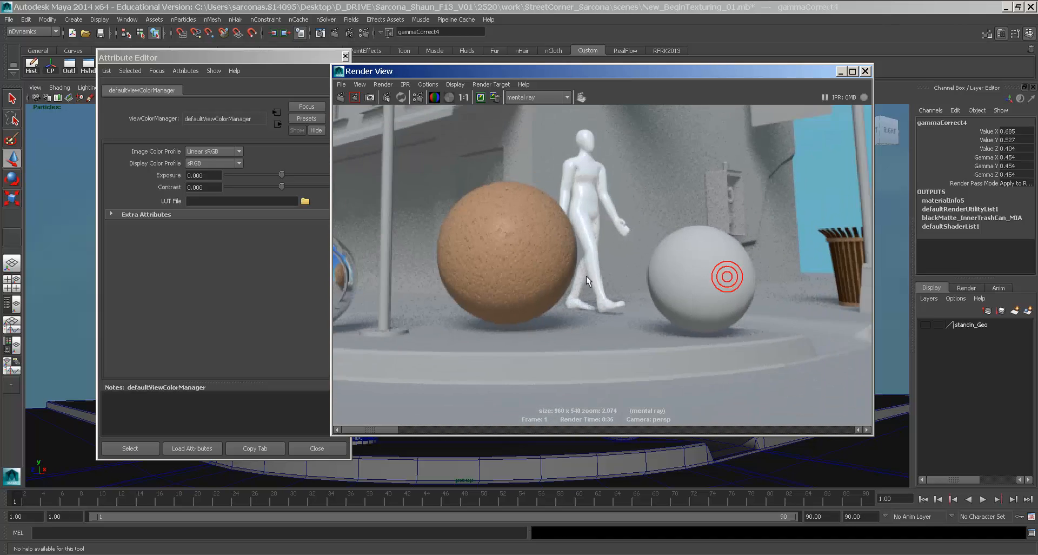
pyautogui.keyDown('alt'); pyautogui.moveTo(586, 276); pyautogui.dragTo(502, 243, button='middle'); pyautogui.keyUp('alt')
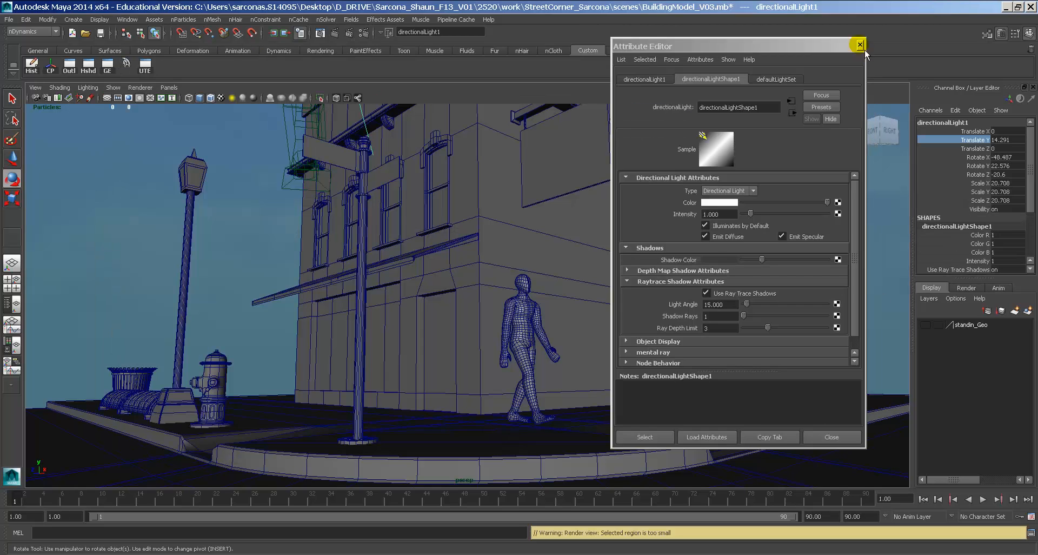
# Close the directional light's attributes and create a polygon sphere
pyautogui.click(860, 45)
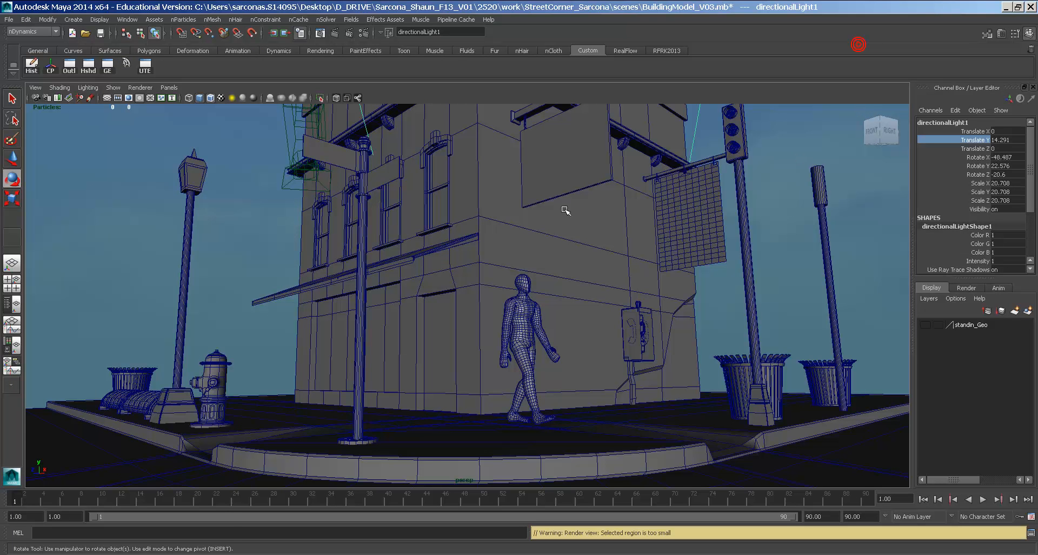
pyautogui.click(74, 19)
pyautogui.moveTo(103, 48)
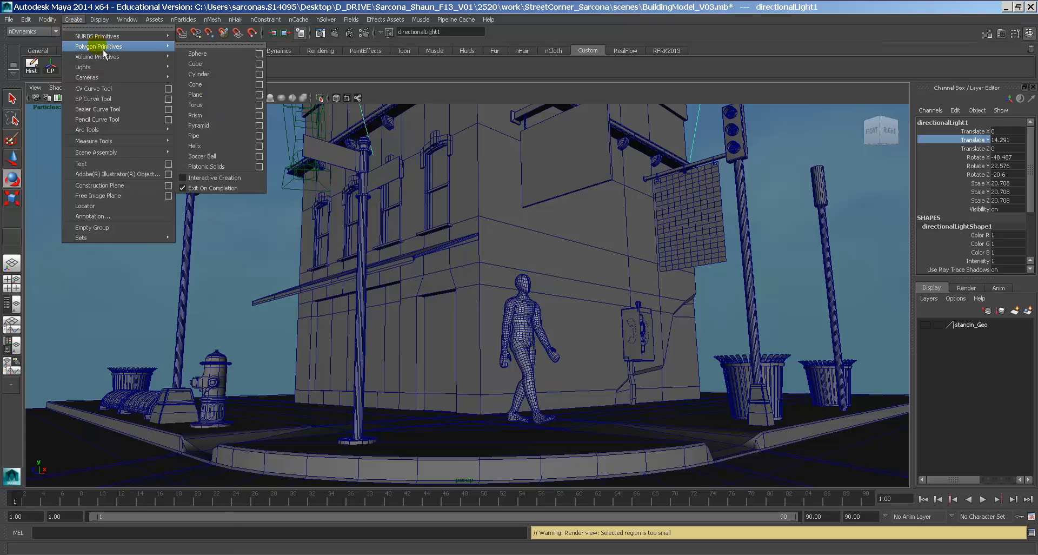
pyautogui.click(244, 58)
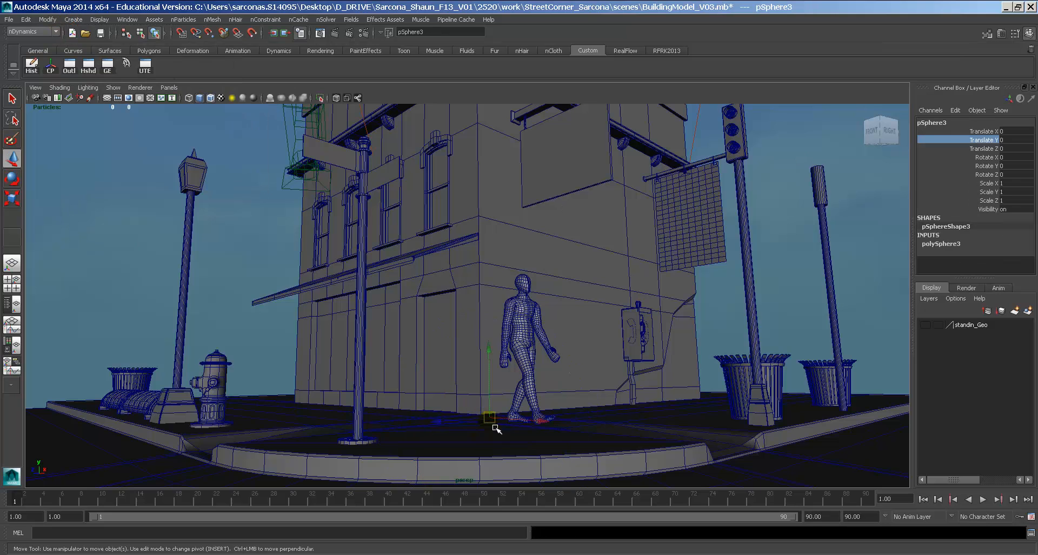
# Move the new sphere onto the corner sidewalk in front of the walking figure and scale it uniformly to about 0.474
pyautogui.keyDown('alt'); pyautogui.moveTo(540, 401); pyautogui.dragTo(551, 438); pyautogui.keyUp('alt')
pyautogui.scroll(-3, 541, 418)
pyautogui.press('f')
pyautogui.keyDown('alt'); pyautogui.moveTo(582, 401); pyautogui.dragTo(411, 396, button='right'); pyautogui.keyUp('alt')
pyautogui.moveTo(442, 288); pyautogui.dragTo(382, 341)
pyautogui.press('r')
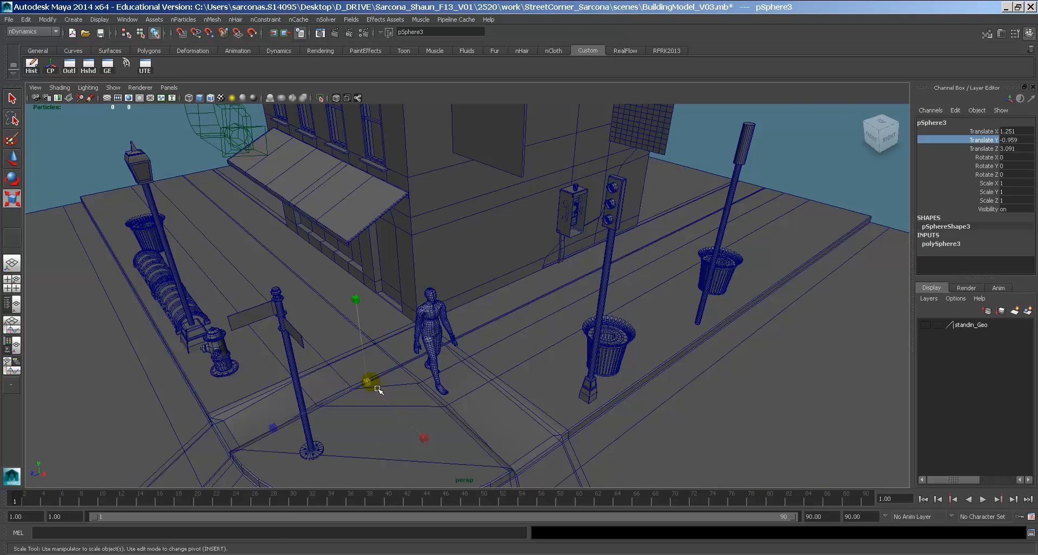
pyautogui.moveTo(374, 387); pyautogui.dragTo(380, 427)
pyautogui.press('w')
pyautogui.press('r')
pyautogui.press('w')
pyautogui.press('r')
pyautogui.keyDown('alt'); pyautogui.moveTo(379, 427); pyautogui.dragTo(413, 363, button='middle'); pyautogui.keyUp('alt')
pyautogui.keyDown('alt'); pyautogui.moveTo(413, 362); pyautogui.dragTo(469, 425, button='right'); pyautogui.keyUp('alt')
pyautogui.keyDown('alt'); pyautogui.moveTo(470, 424); pyautogui.dragTo(514, 394); pyautogui.keyUp('alt')
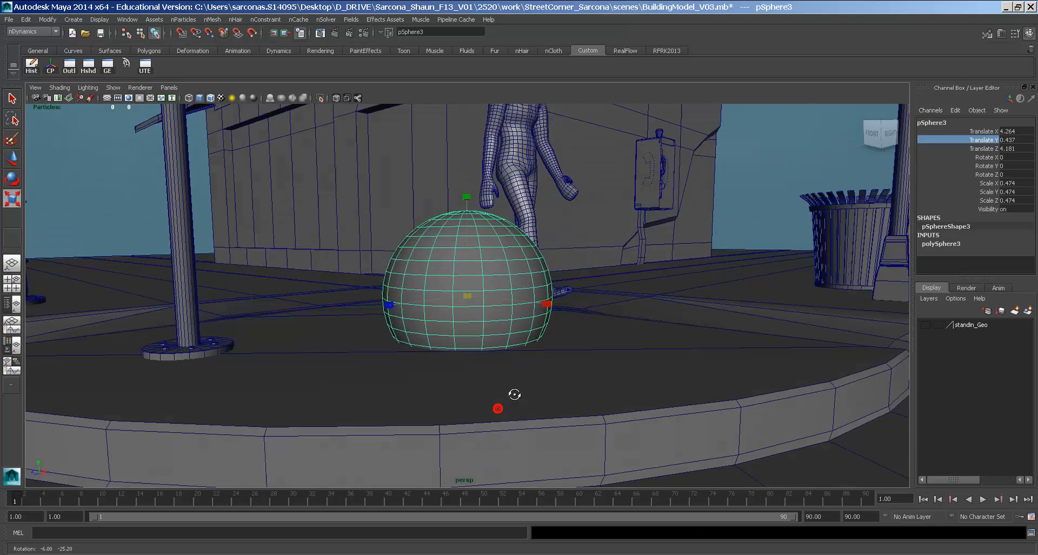
# Raise the sphere above the sidewalk to Translate Y of about 0.667 and reduce its uniform scale to about 0.43
pyautogui.press('w')
pyautogui.moveTo(470, 231); pyautogui.dragTo(465, 194)
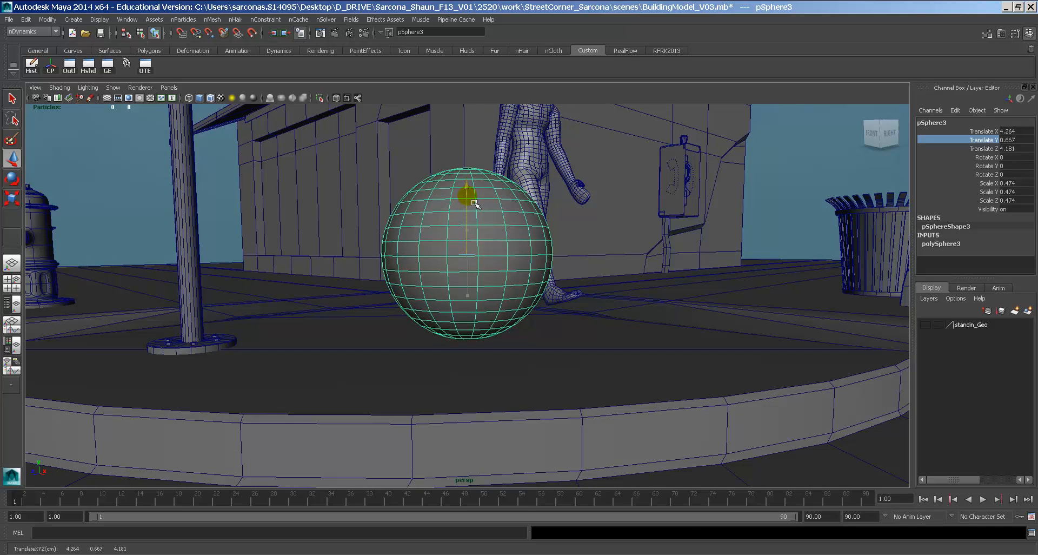
pyautogui.press('r')
pyautogui.moveTo(508, 240); pyautogui.dragTo(478, 216)
pyautogui.press('w')
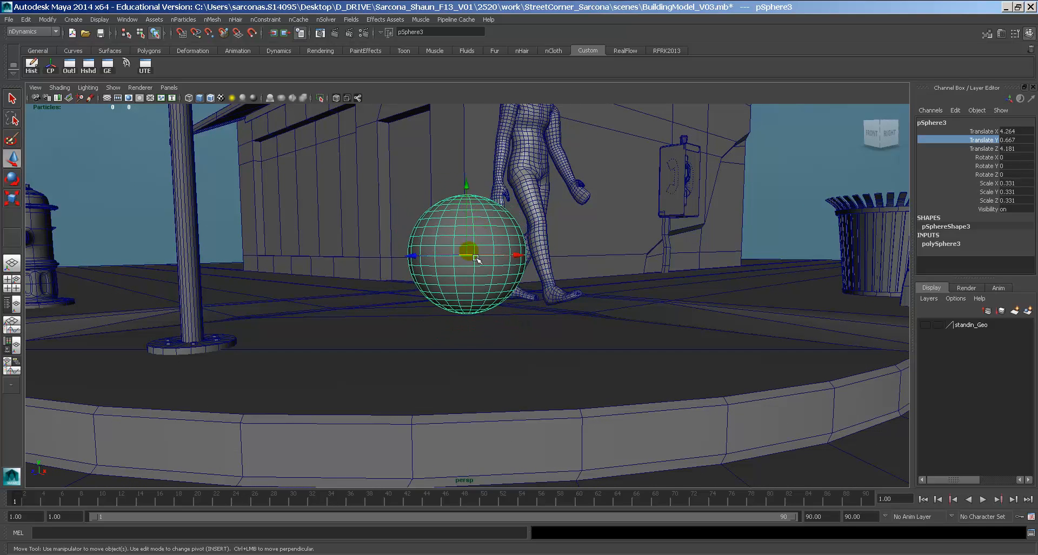
pyautogui.press('r')
pyautogui.moveTo(468, 252); pyautogui.dragTo(494, 250)
pyautogui.press('w')
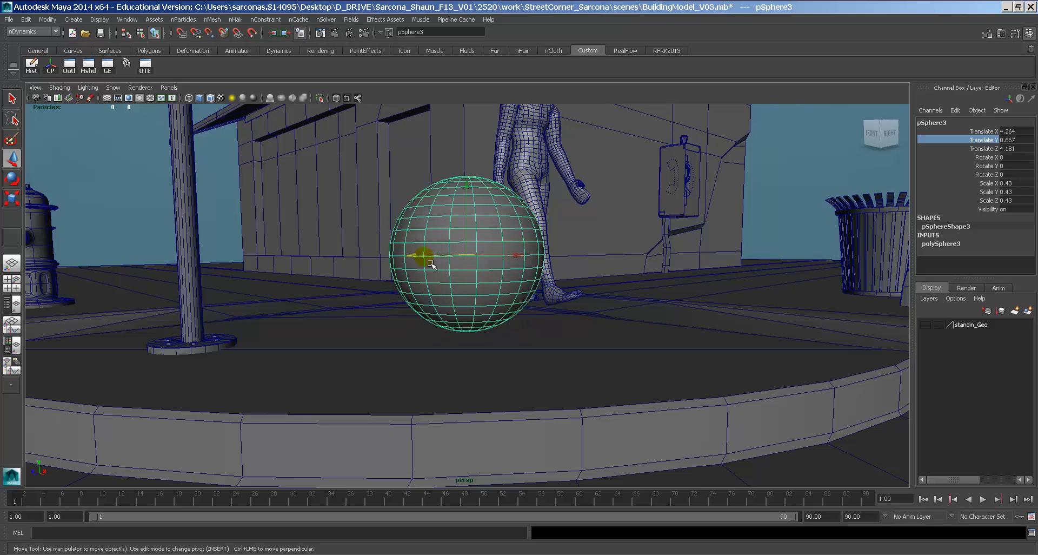
# Shift the sphere to Translate Z of about 4.533 and return to the street-corner camera view
pyautogui.moveTo(423, 254); pyautogui.dragTo(371, 261)
pyautogui.hotkey('alt', 'v')
pyautogui.hotkey('alt', 'v')
pyautogui.hotkey('alt', 'shift', 'v')
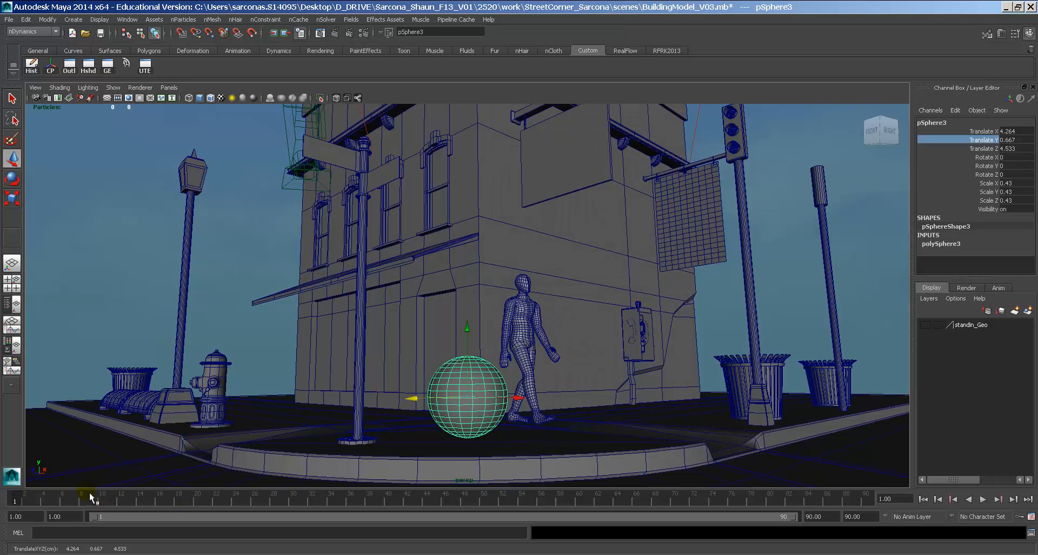
# Duplicate the sphere twice, placing one copy in front of the phone box and the other beside the signpost
pyautogui.hotkey('ctrl', 'd')
pyautogui.moveTo(549, 412); pyautogui.dragTo(608, 403)
pyautogui.hotkey('ctrl', 'd')
pyautogui.moveTo(709, 408); pyautogui.dragTo(512, 398)
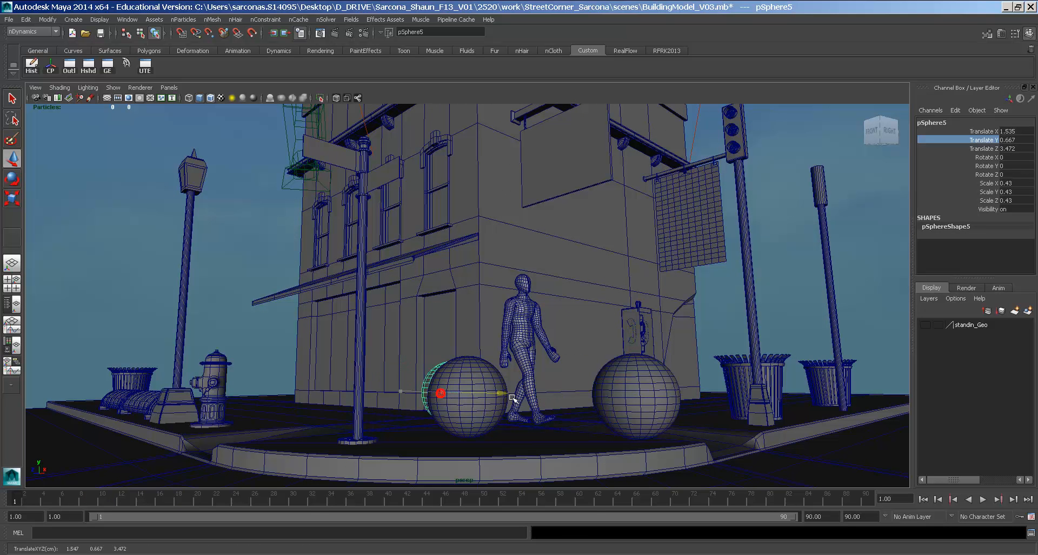
pyautogui.moveTo(430, 399); pyautogui.dragTo(357, 405)
# Space the three spheres evenly along the corner sidewalk, moving the middle one to Translate X of about 4.644 and Translate Z of about 4.135
pyautogui.click(454, 393)
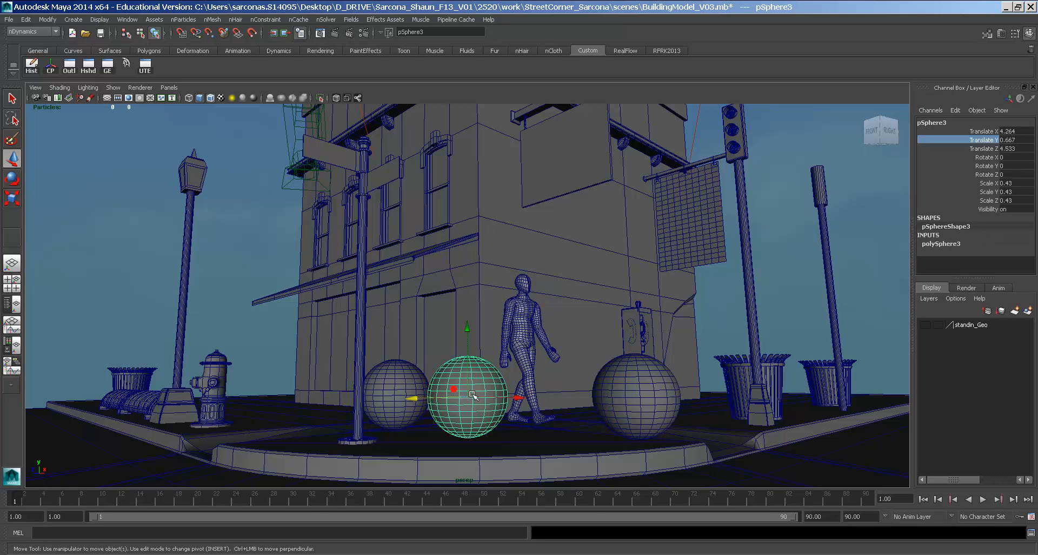
pyautogui.moveTo(454, 395); pyautogui.dragTo(480, 396)
pyautogui.click(414, 388)
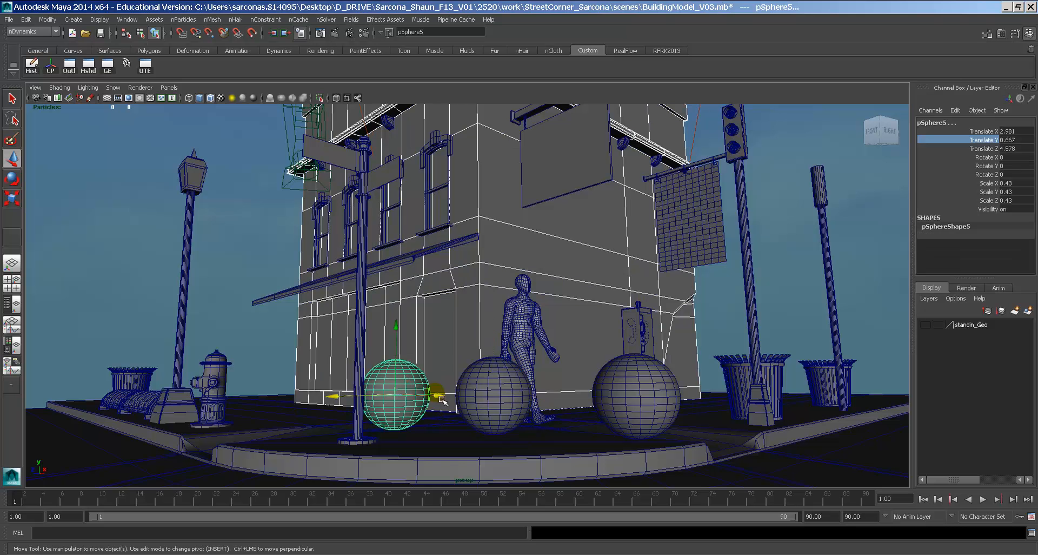
pyautogui.moveTo(380, 396); pyautogui.dragTo(357, 406)
pyautogui.click(506, 398)
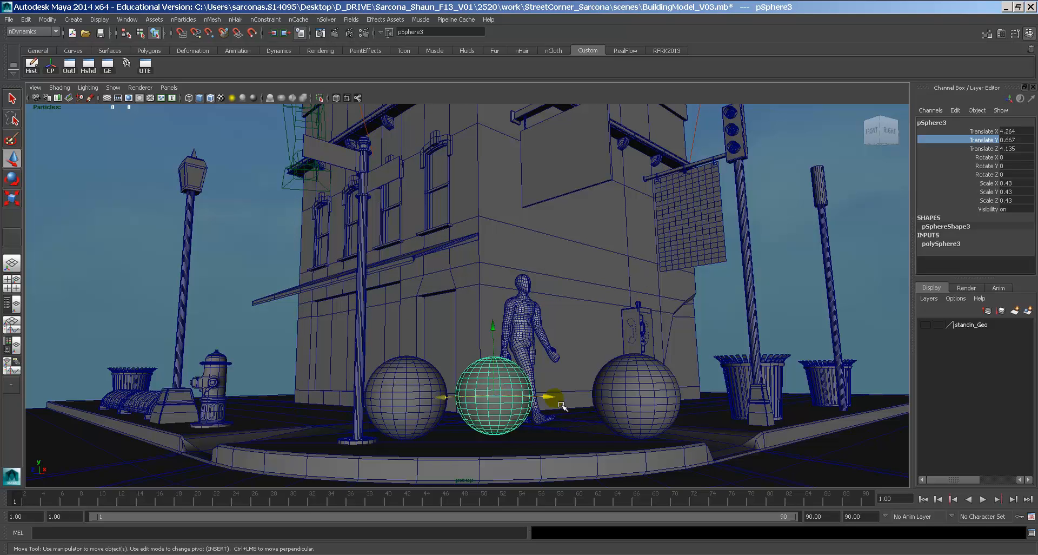
pyautogui.moveTo(560, 400); pyautogui.dragTo(587, 403)
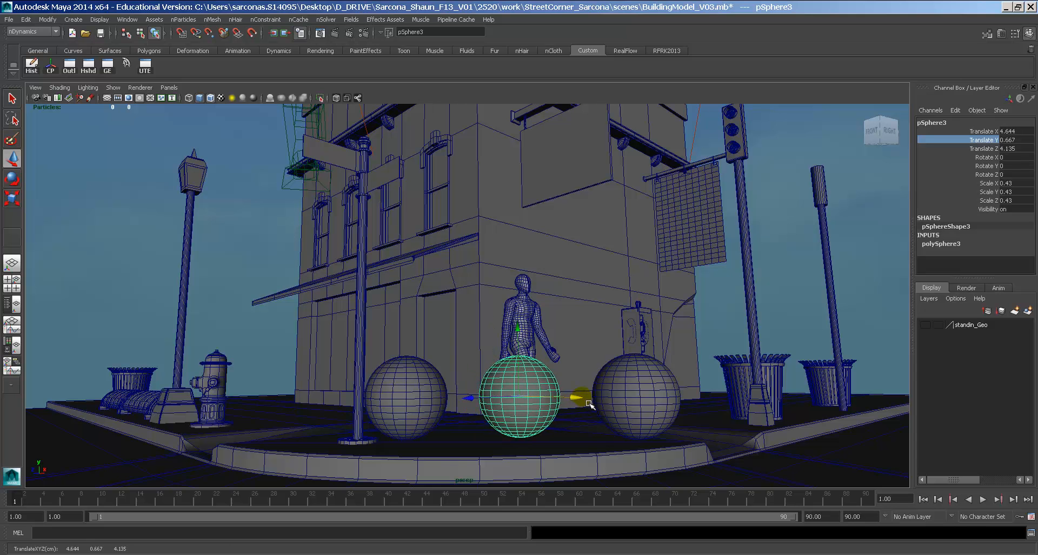
# Scale the middle sphere uniformly to about 0.634 and raise it to Translate Y of about 0.9
pyautogui.click(534, 379)
pyautogui.click(529, 391)
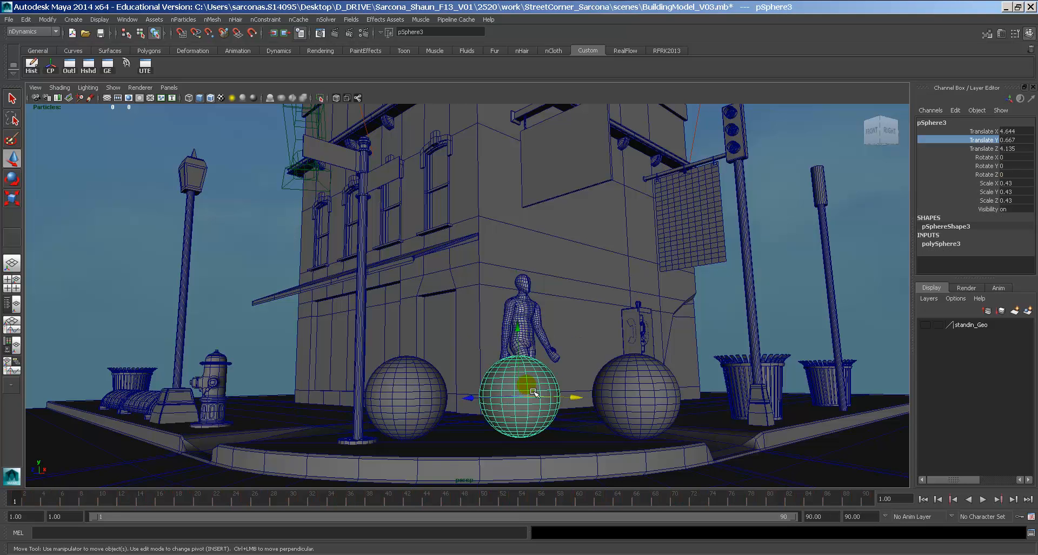
pyautogui.press('r')
pyautogui.moveTo(521, 398); pyautogui.dragTo(559, 407)
pyautogui.press('w')
pyautogui.click(522, 372)
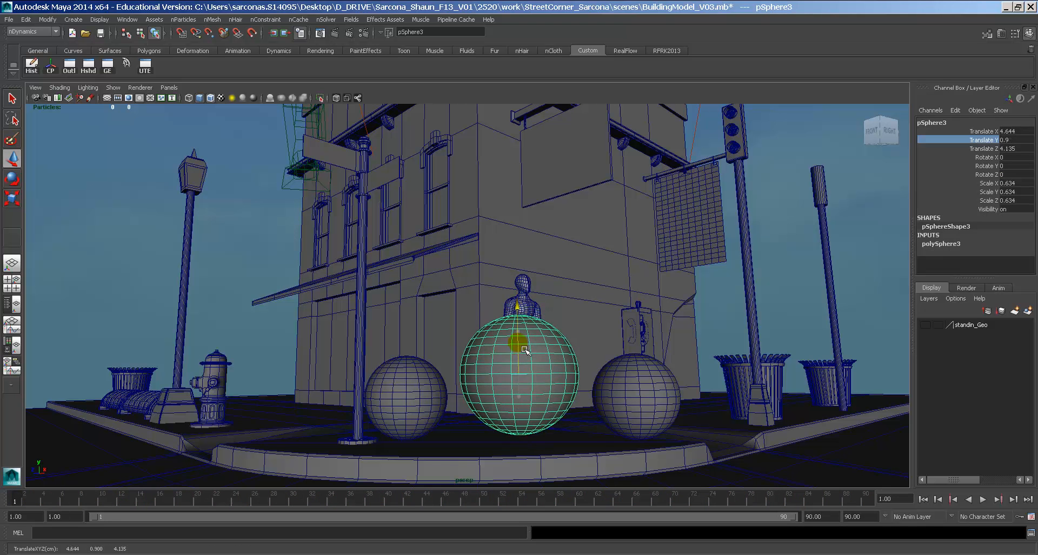
# Move the signpost sphere beside the hydrant, to about X 3.023, Z 5.899, and the large sphere between signpost and figure, to about X 4.124, Z 4.534
pyautogui.click(414, 377)
pyautogui.moveTo(391, 405); pyautogui.dragTo(328, 398)
pyautogui.click(479, 385)
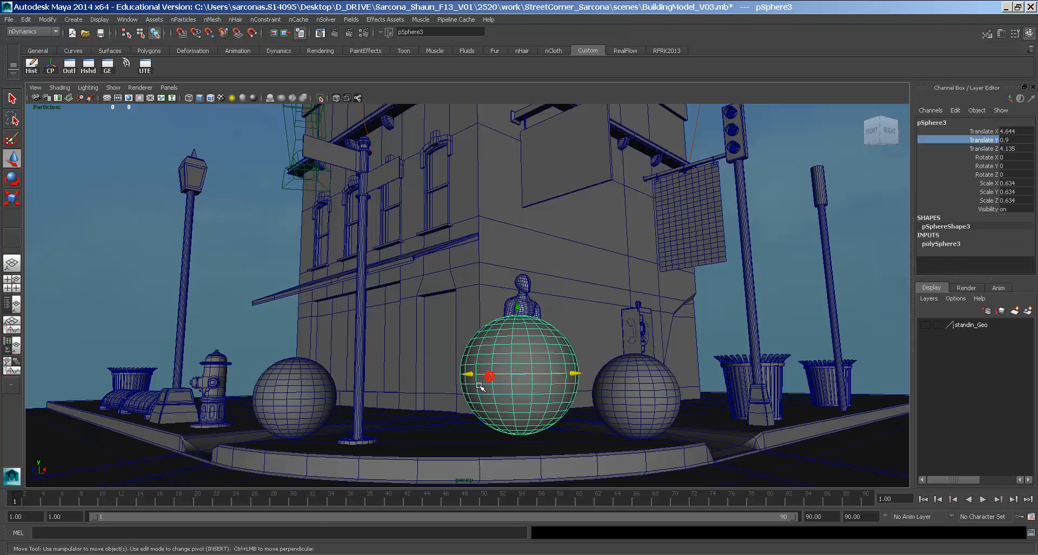
pyautogui.moveTo(479, 385); pyautogui.dragTo(407, 383)
# Move the small sphere near the phone box to Translate X of about 5.58 and Translate Z of about 3.712
pyautogui.click(611, 381)
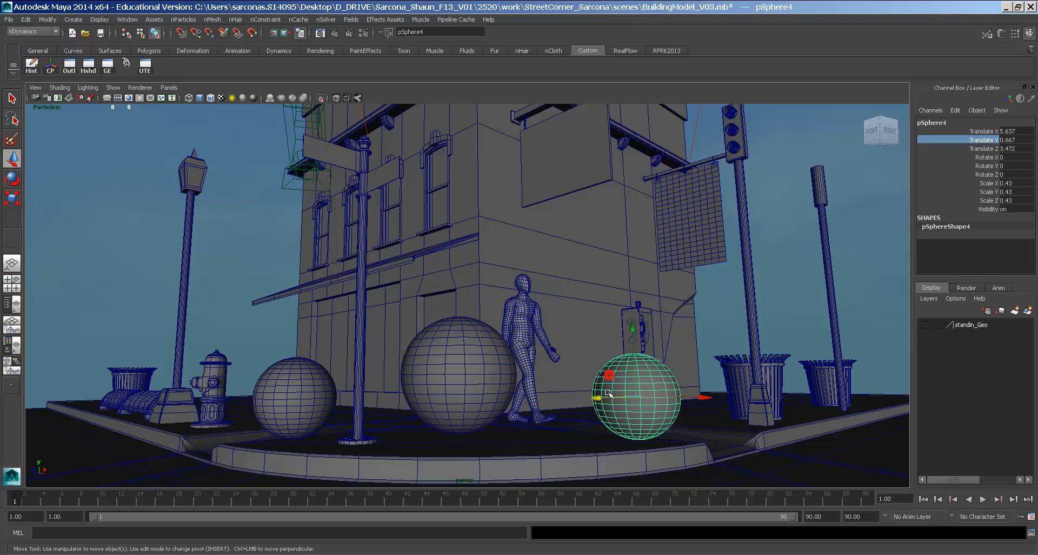
pyautogui.moveTo(595, 400); pyautogui.dragTo(580, 402)
pyautogui.click(674, 402)
pyautogui.moveTo(668, 404); pyautogui.dragTo(656, 399)
pyautogui.click(474, 374)
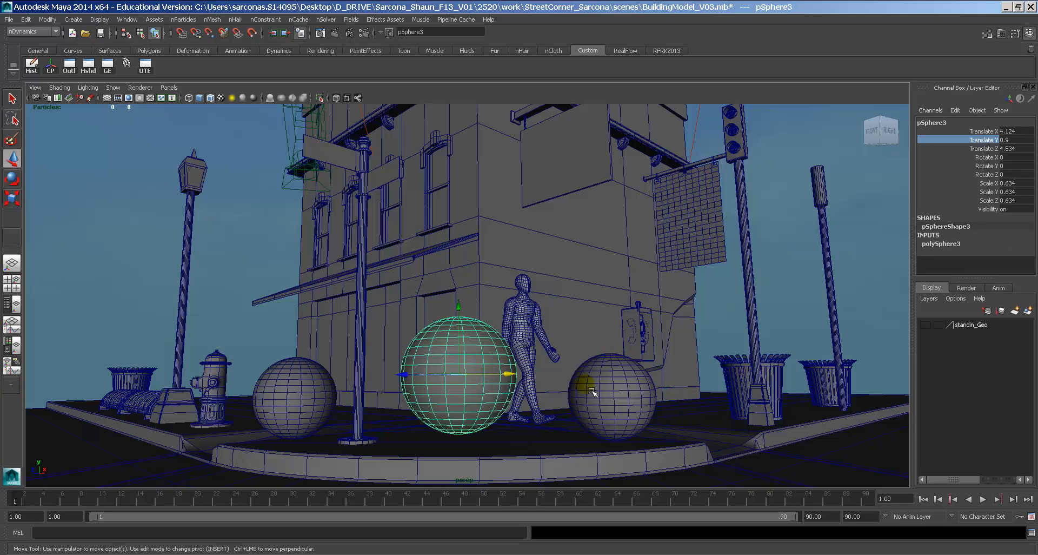
pyautogui.click(612, 381)
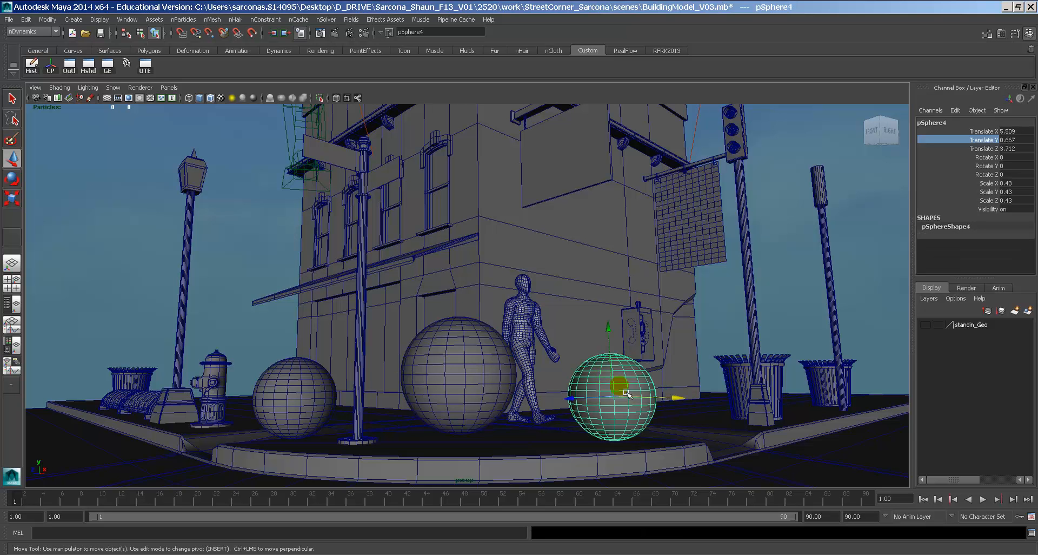
pyautogui.moveTo(673, 400); pyautogui.dragTo(681, 400)
# Open the new-material chooser for the sphere beside the hydrant and add mia_material_x_passes to the mental ray favorites
pyautogui.click(306, 399)
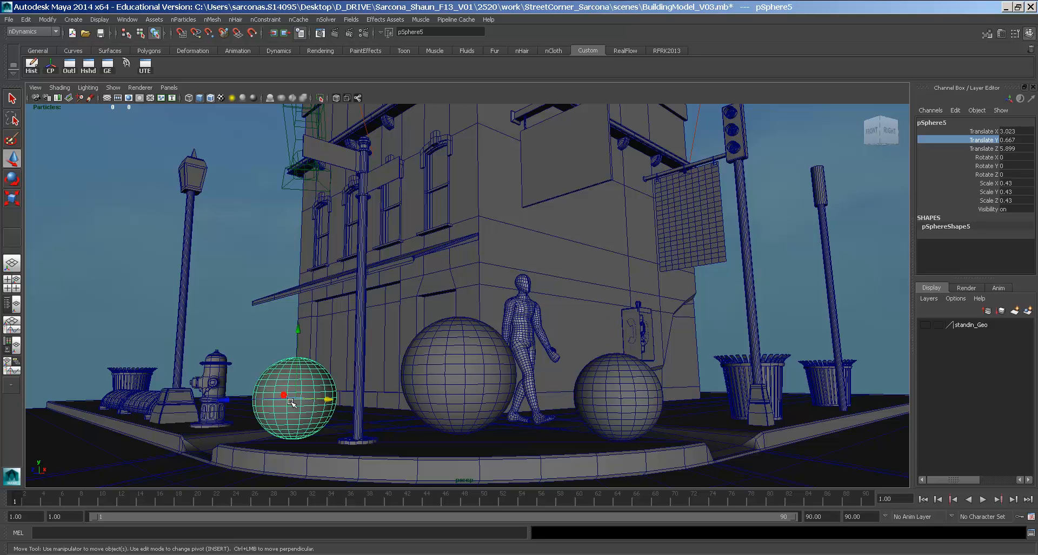
pyautogui.press('space')
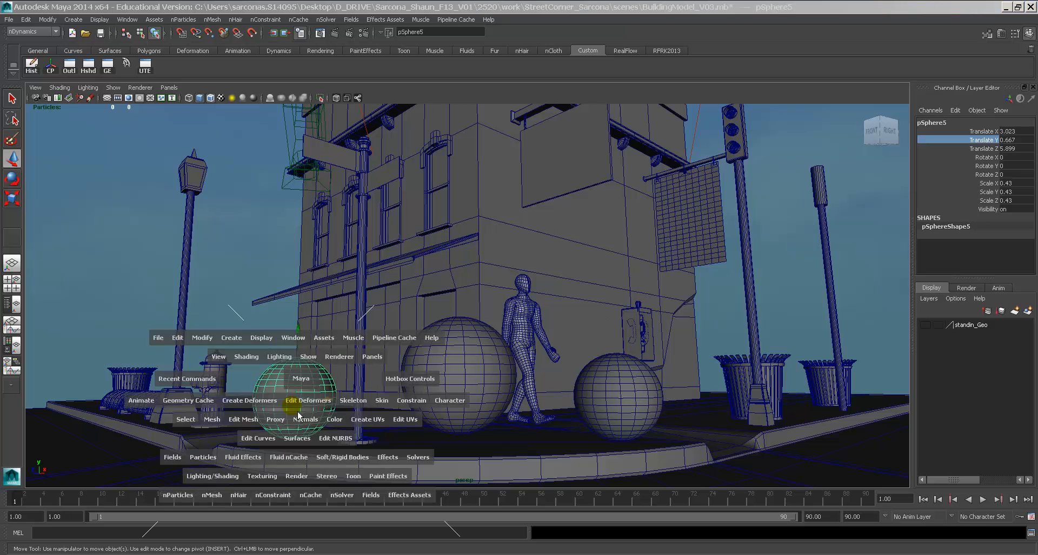
pyautogui.click(227, 477)
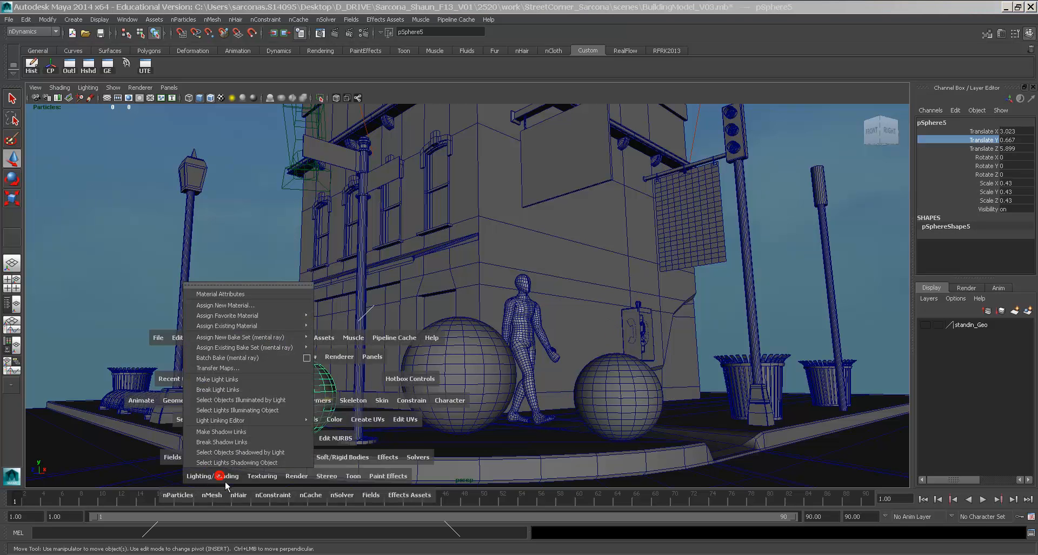
pyautogui.click(269, 309)
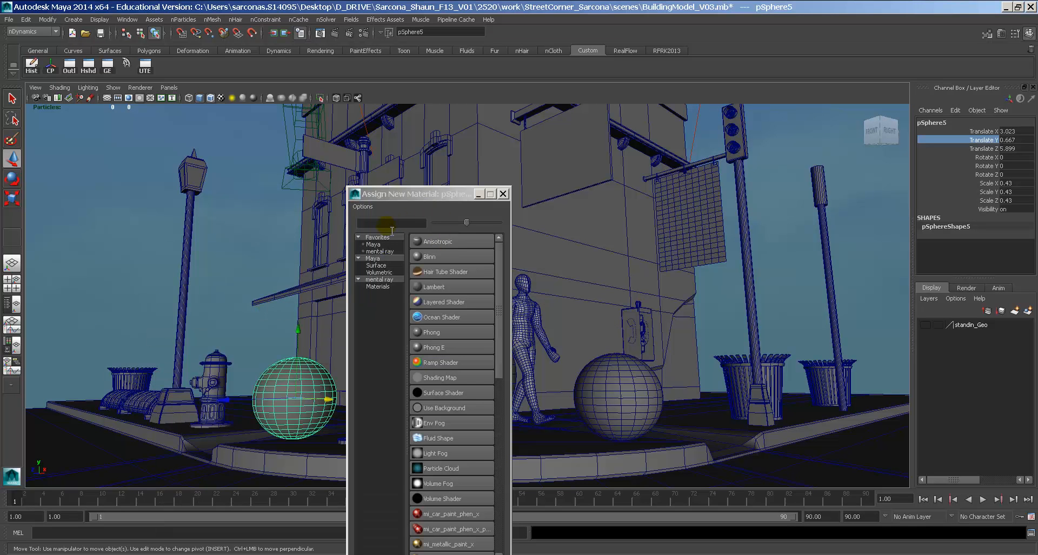
pyautogui.press('space')
pyautogui.click(343, 249)
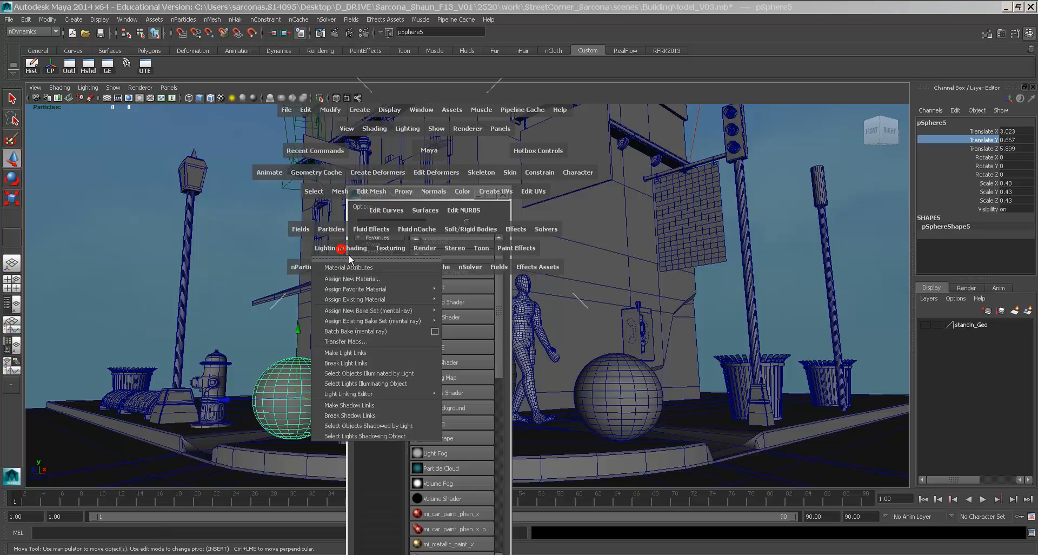
pyautogui.moveTo(412, 290)
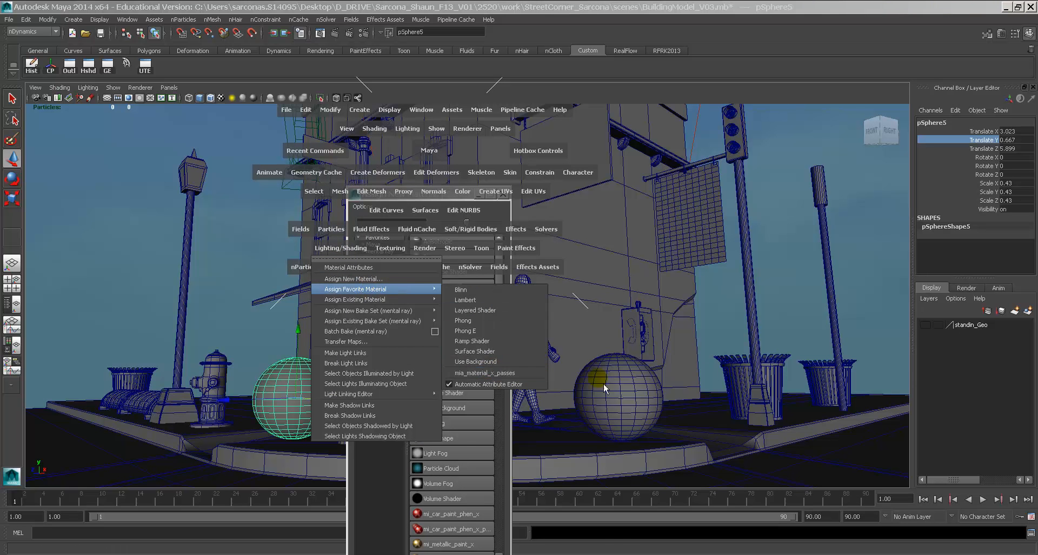
pyautogui.click(733, 385)
pyautogui.moveTo(446, 197); pyautogui.dragTo(557, 149)
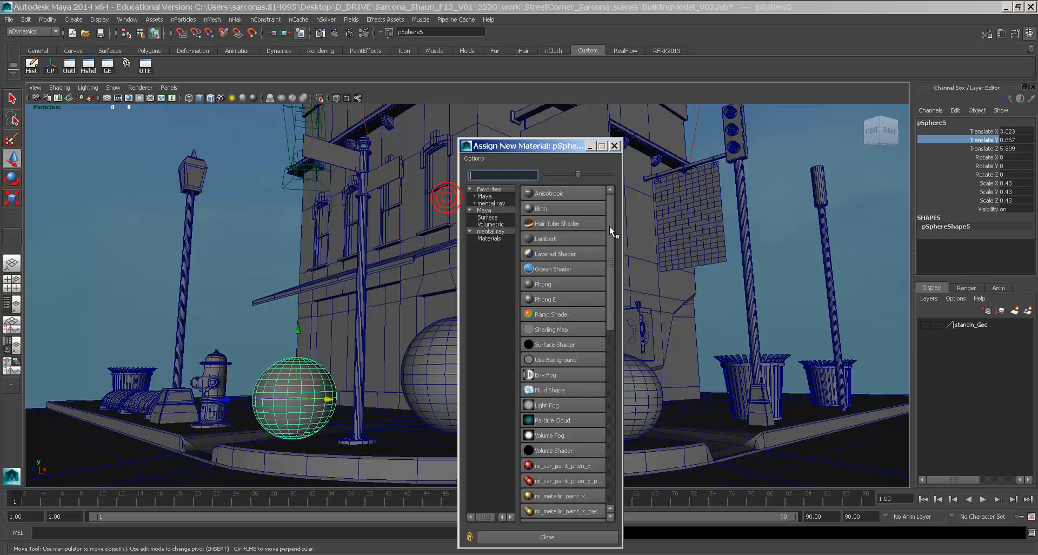
pyautogui.scroll(-3, 586, 367)
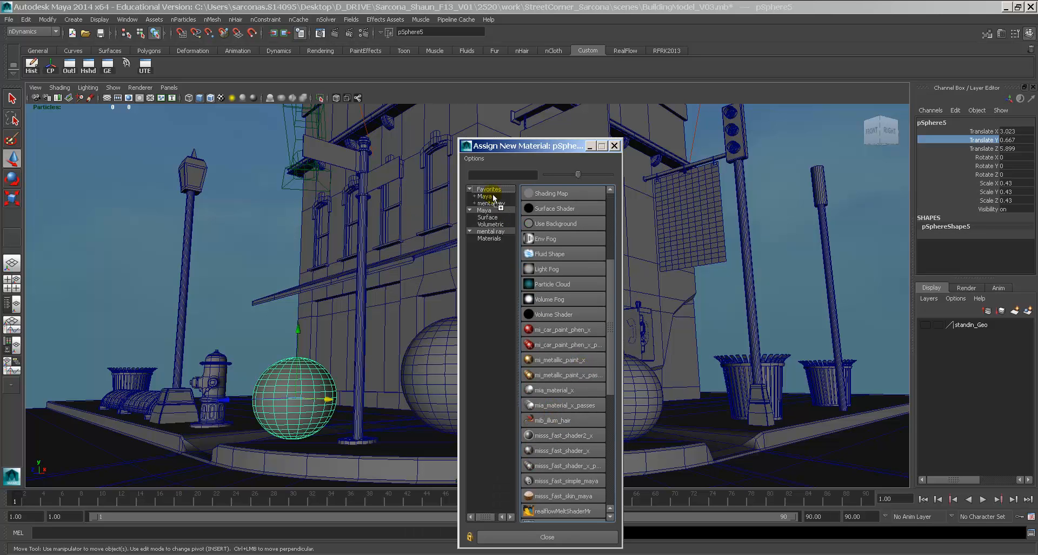
pyautogui.moveTo(493, 194); pyautogui.dragTo(496, 197, button='middle')
pyautogui.click(501, 201)
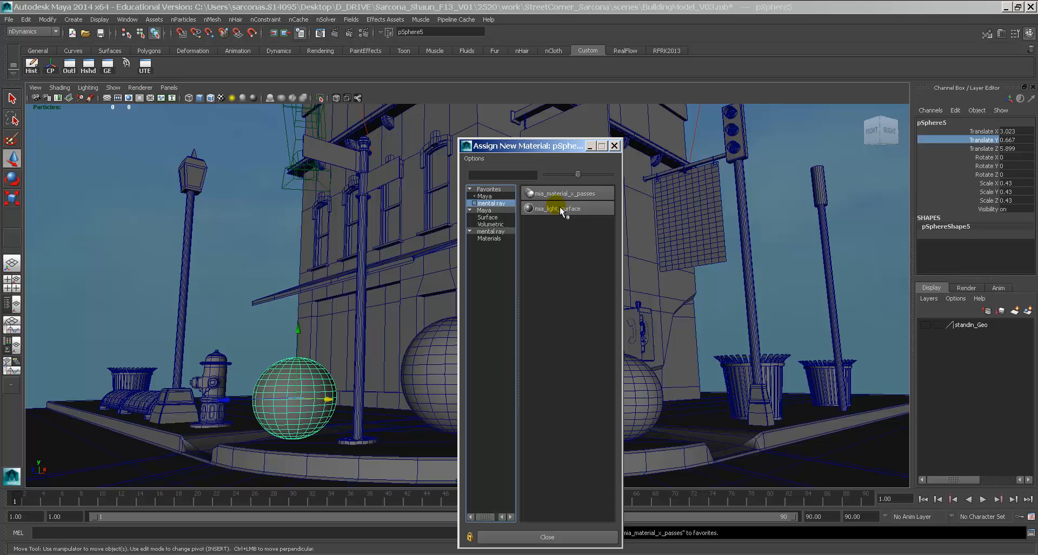
# Look through the favorite, surface, volumetric and mental ray material categories in the new-material chooser
pyautogui.click(498, 197)
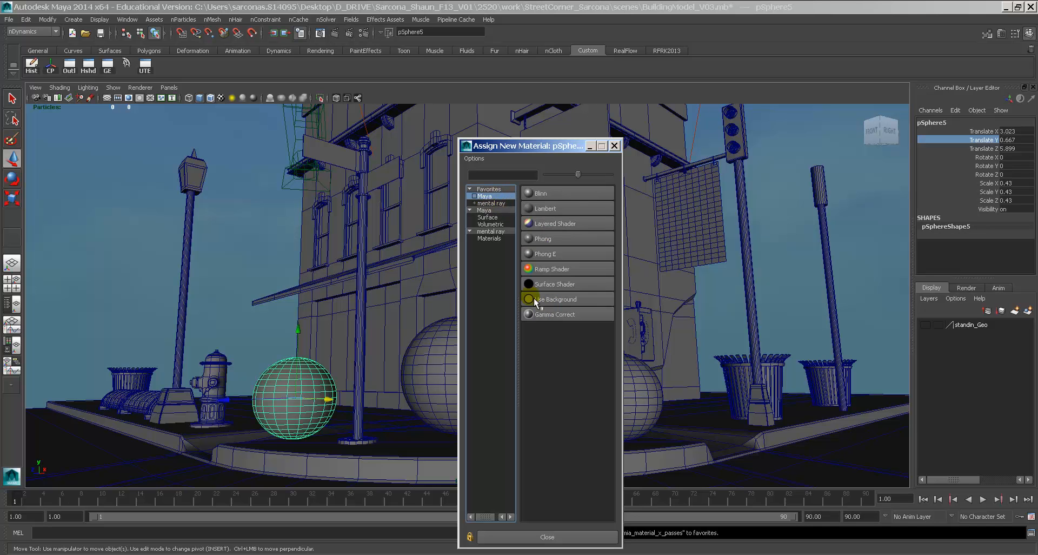
pyautogui.click(489, 218)
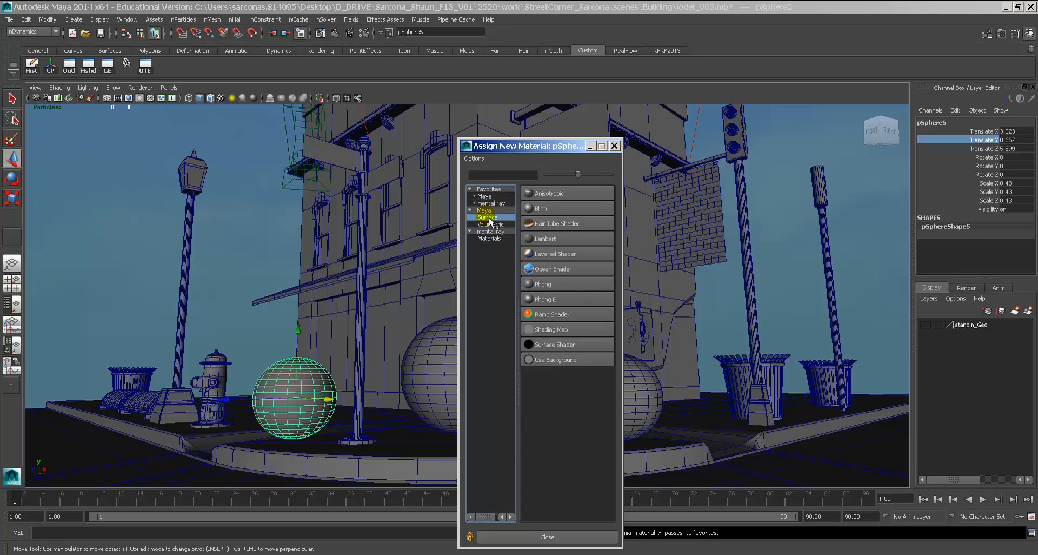
pyautogui.click(492, 231)
pyautogui.click(491, 224)
pyautogui.click(491, 217)
pyautogui.click(494, 197)
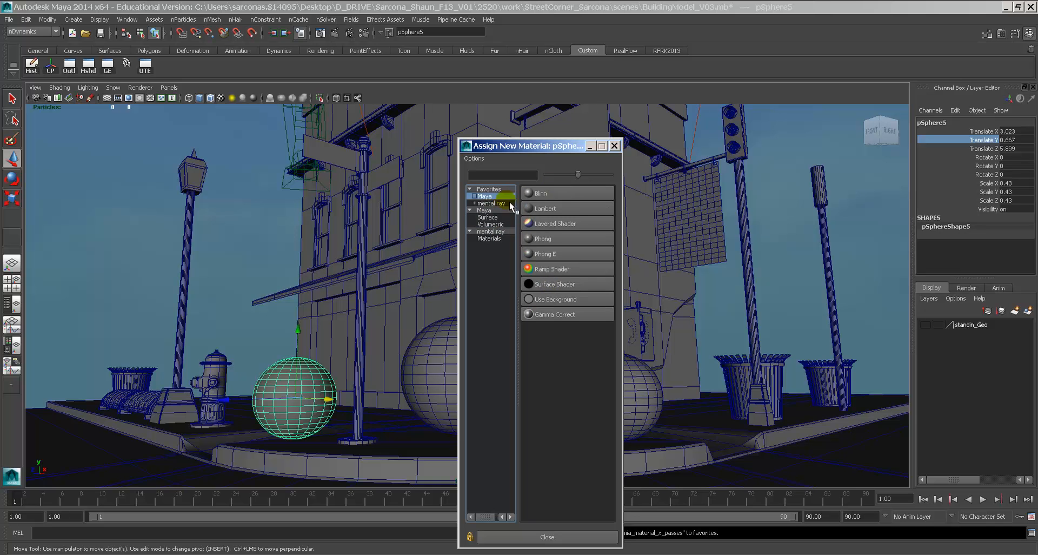
# Assign a new mia_material_x_passes to the hydrant-side sphere and replace its settings with the Chrome preset
pyautogui.click(502, 203)
pyautogui.click(569, 195)
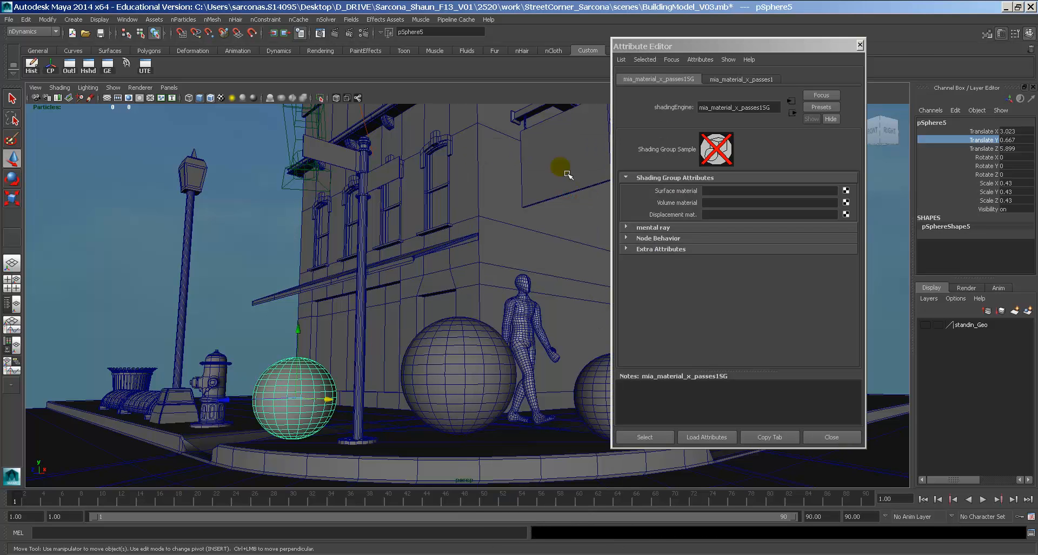
pyautogui.click(736, 80)
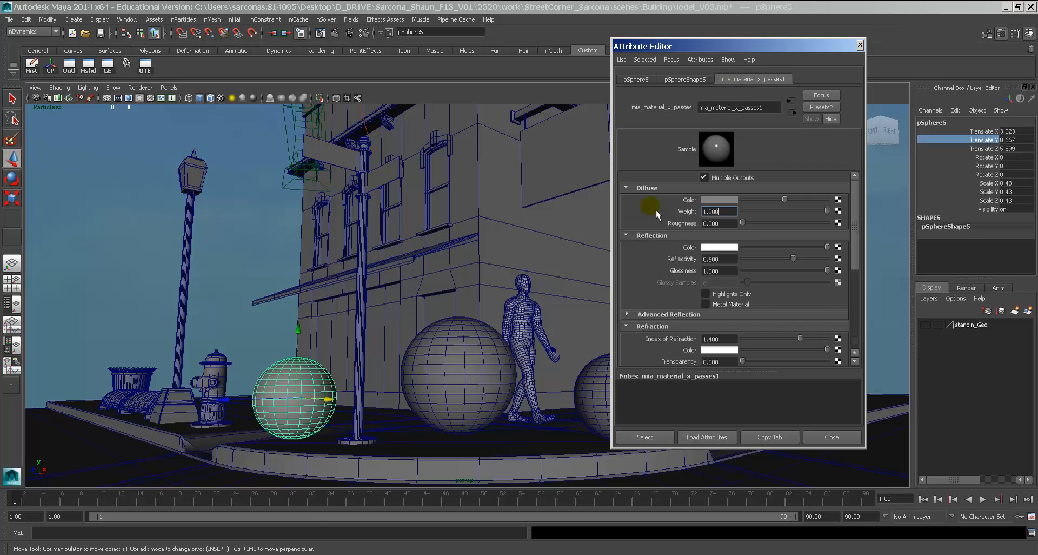
pyautogui.click(832, 104)
pyautogui.moveTo(865, 130)
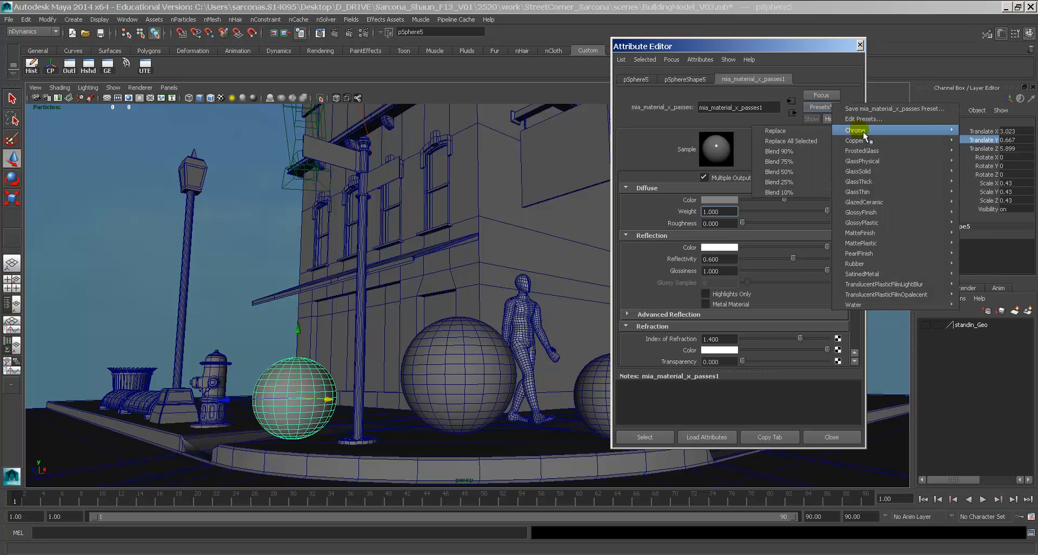
pyautogui.click(820, 132)
# Rename the chrome material as chrome_SphereM
pyautogui.doubleClick(767, 107)
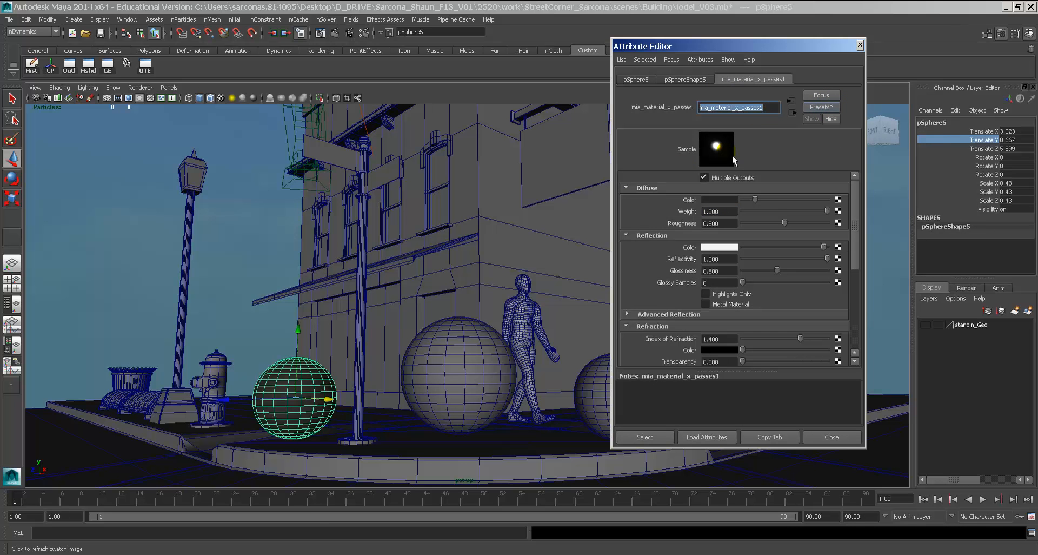
pyautogui.write('chrome_SphereM')
pyautogui.press('Return')
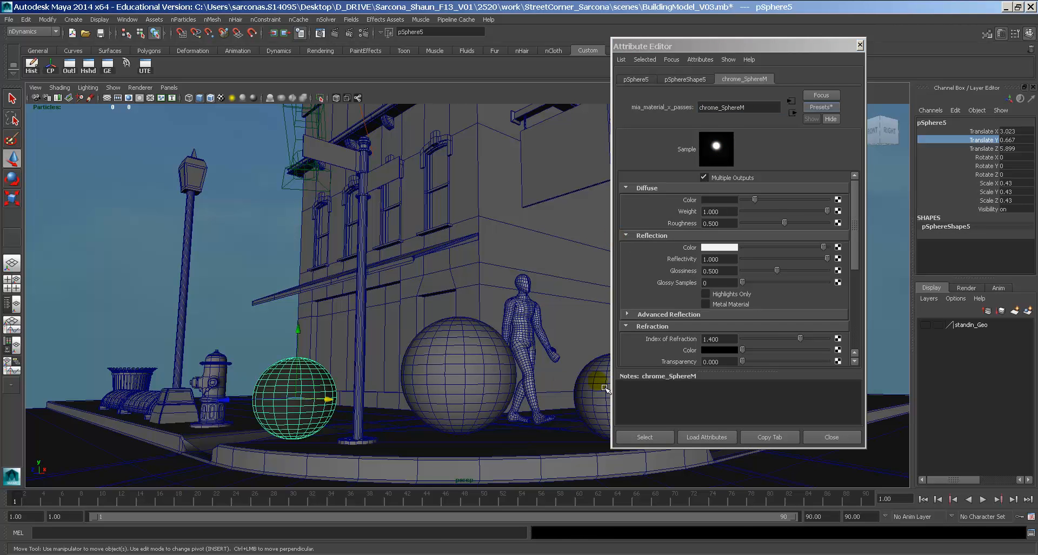
# Assign a new mia_material_x_passes to the sphere near the phone box and replace its settings with the MatteFinish preset
pyautogui.click(600, 382)
pyautogui.press('space')
pyautogui.moveTo(508, 479)
pyautogui.mouseDown()
pyautogui.moveTo(597, 319)
pyautogui.moveTo(617, 323)
pyautogui.moveTo(676, 409)
pyautogui.mouseUp()
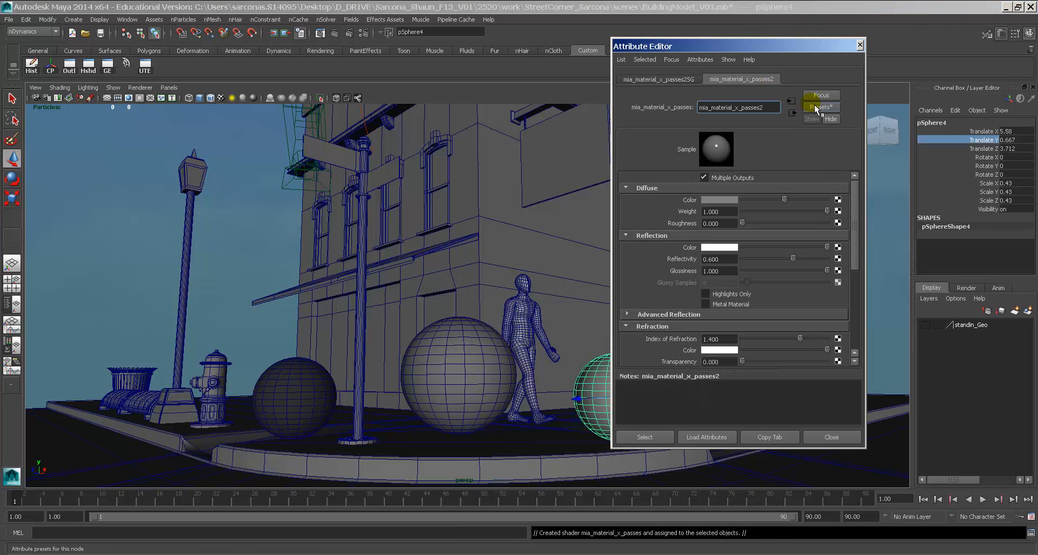
pyautogui.click(816, 107)
pyautogui.moveTo(858, 236)
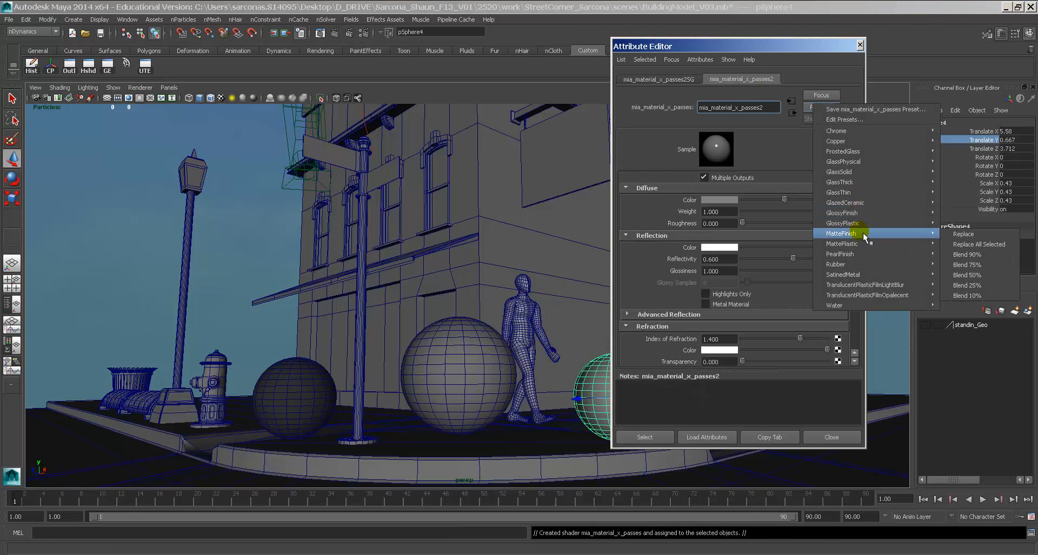
pyautogui.click(960, 233)
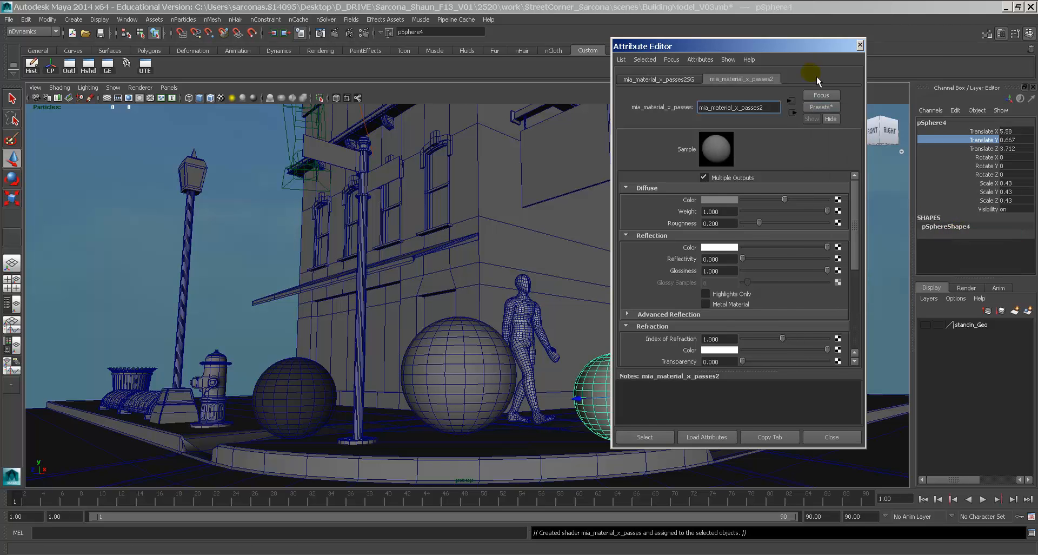
# Rename the matte material as matteGray_M
pyautogui.moveTo(801, 47); pyautogui.dragTo(873, 34)
pyautogui.moveTo(844, 95); pyautogui.dragTo(769, 83)
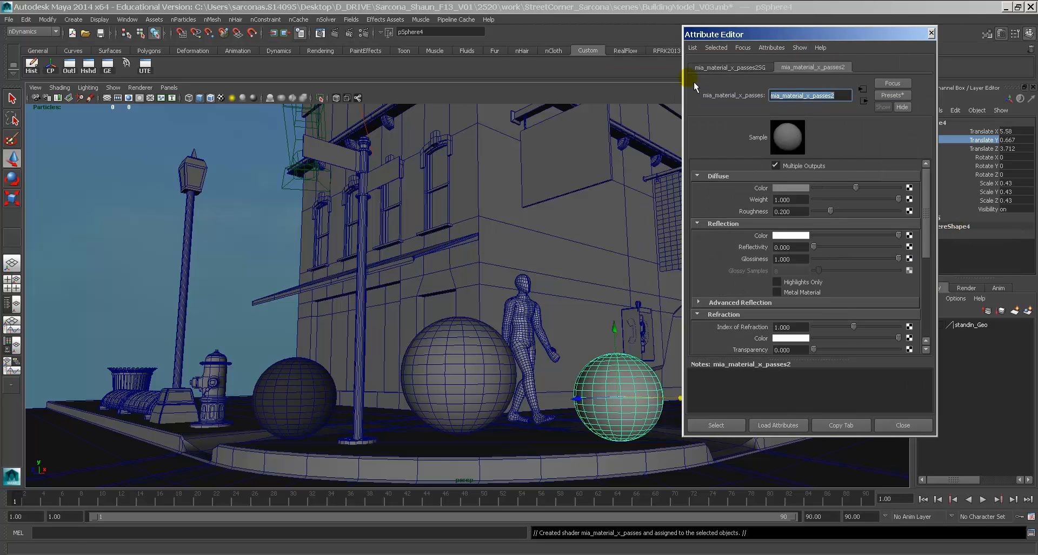
pyautogui.write('matteGray_M')
pyautogui.press('Return')
# Render the current frame of the street-corner scene in mental ray with the test spheres included
pyautogui.click(481, 348)
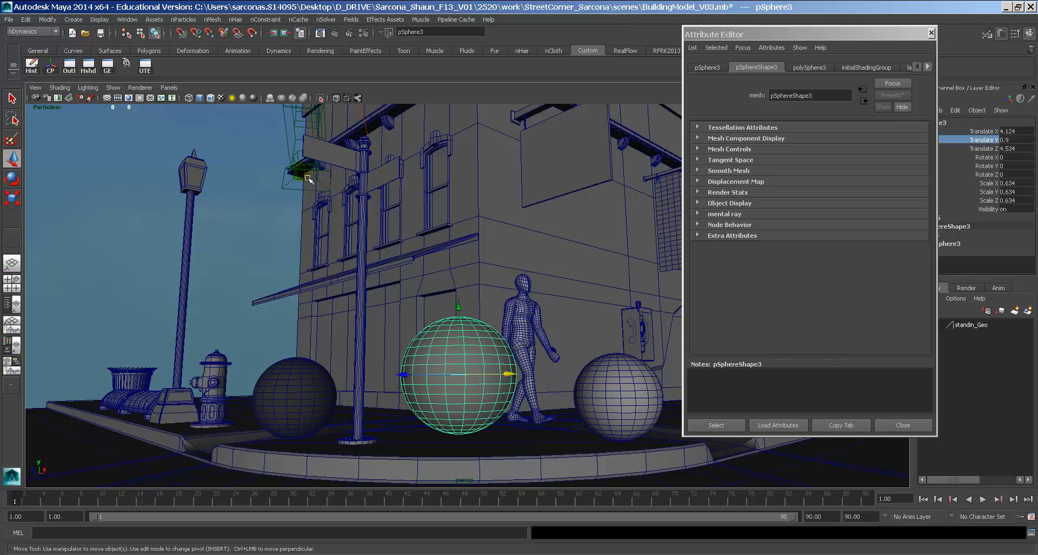
pyautogui.click(194, 224)
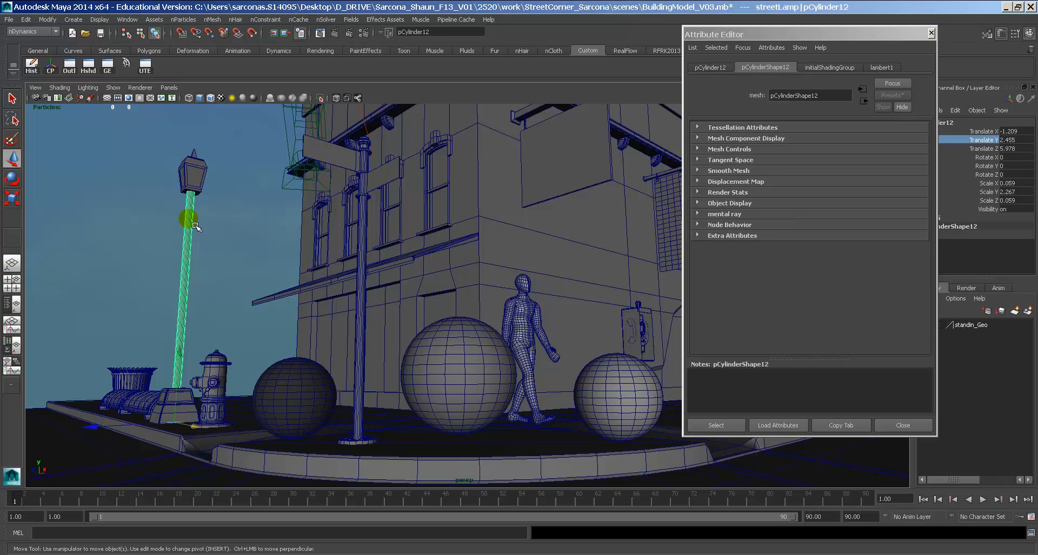
pyautogui.click(466, 357)
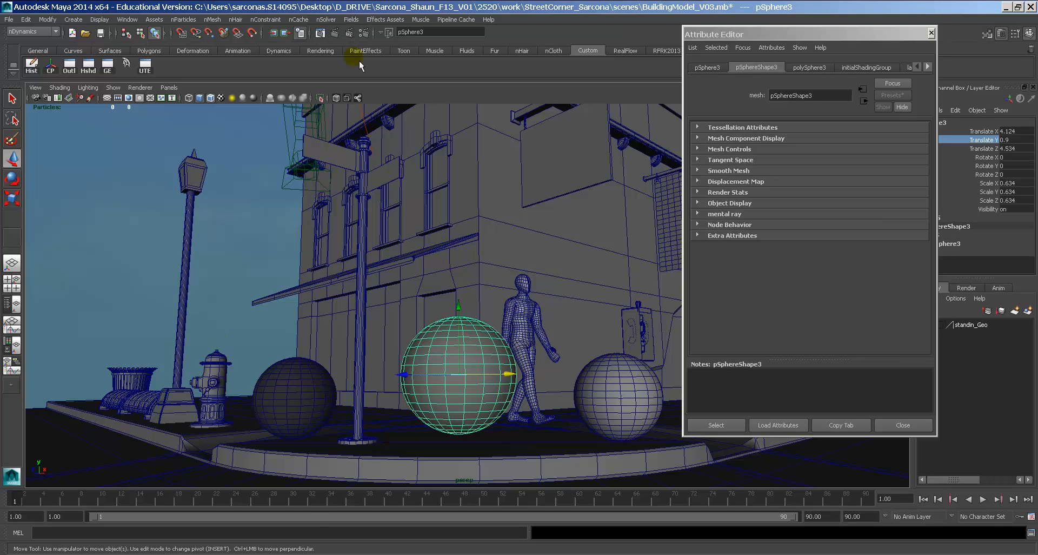
pyautogui.click(322, 34)
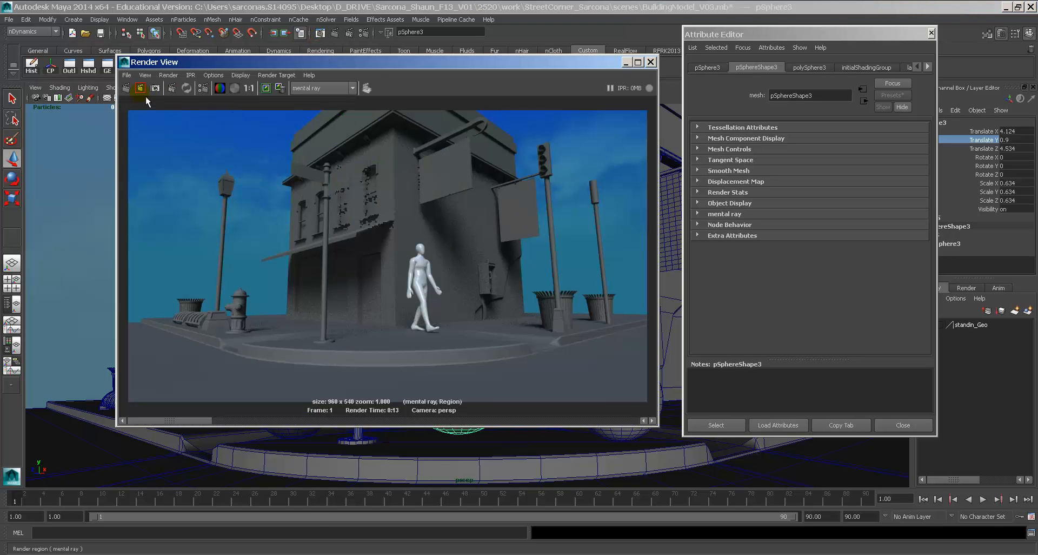
pyautogui.click(265, 205)
pyautogui.click(265, 87)
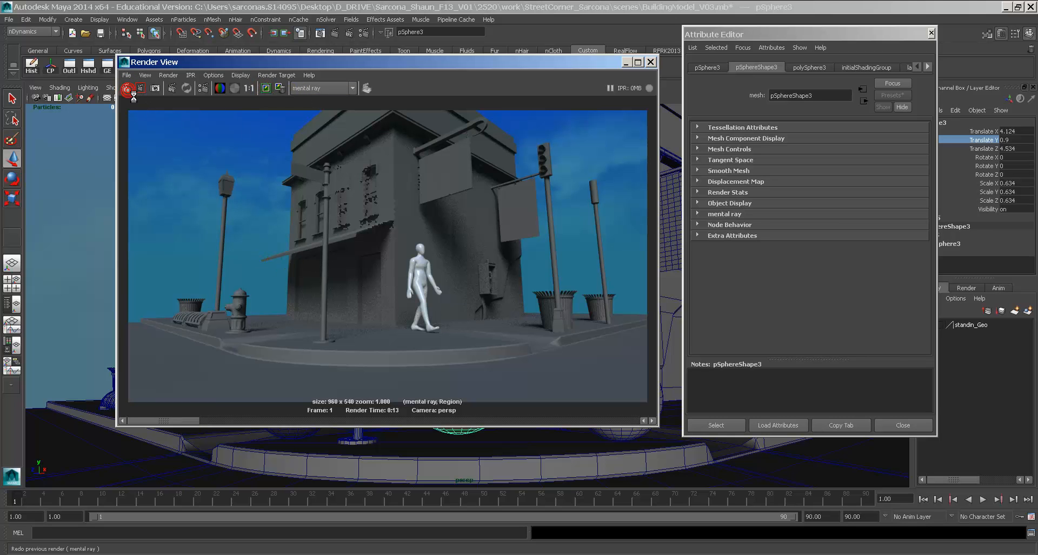
pyautogui.click(128, 90)
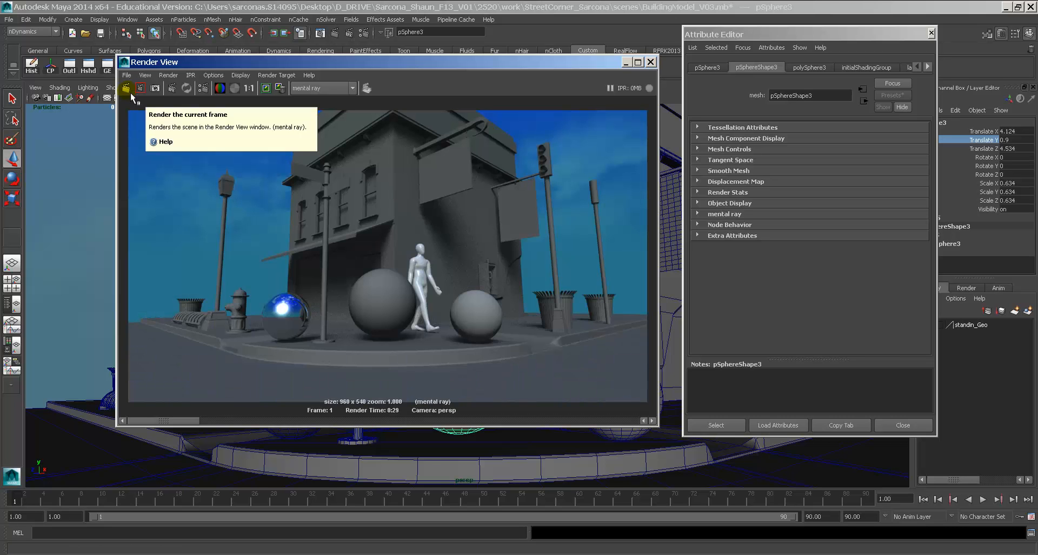
# Inspect the chrome and gray spheres and the walking figure up close in the render, and restore the image to actual size
pyautogui.scroll(4, 293, 320)
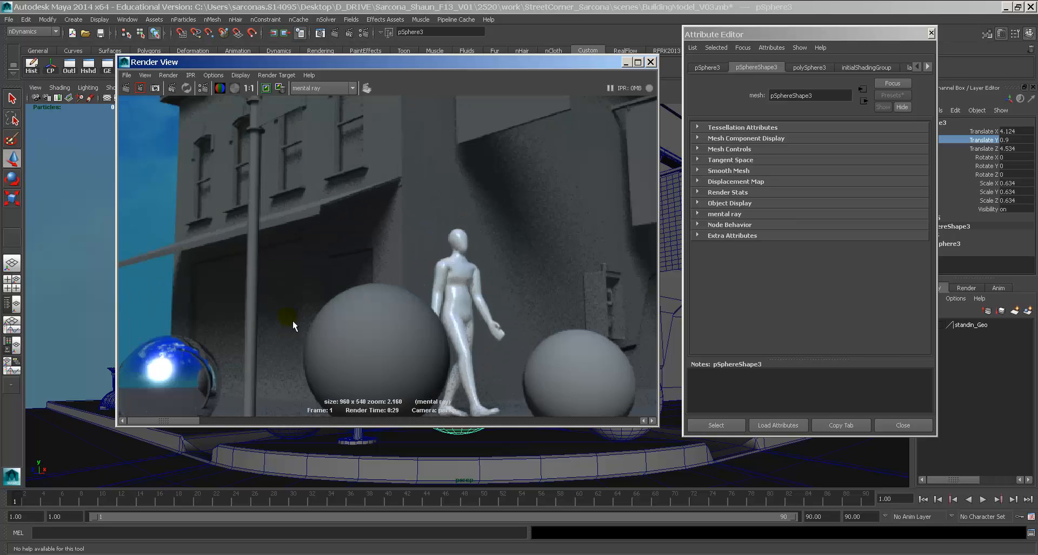
pyautogui.keyDown('alt'); pyautogui.moveTo(293, 320); pyautogui.dragTo(457, 194, button='middle'); pyautogui.keyUp('alt')
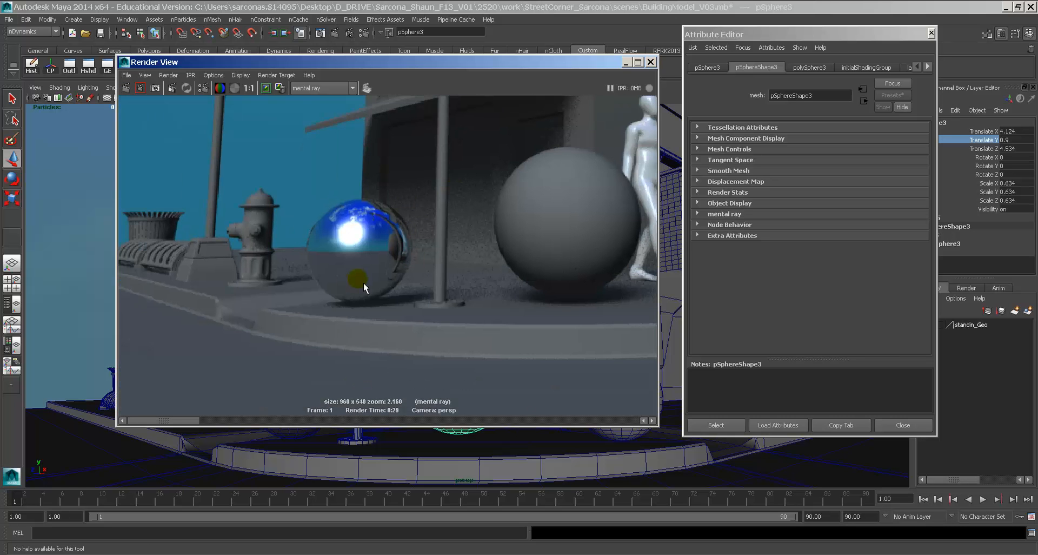
pyautogui.keyDown('alt'); pyautogui.moveTo(583, 267); pyautogui.dragTo(445, 297, button='middle'); pyautogui.keyUp('alt')
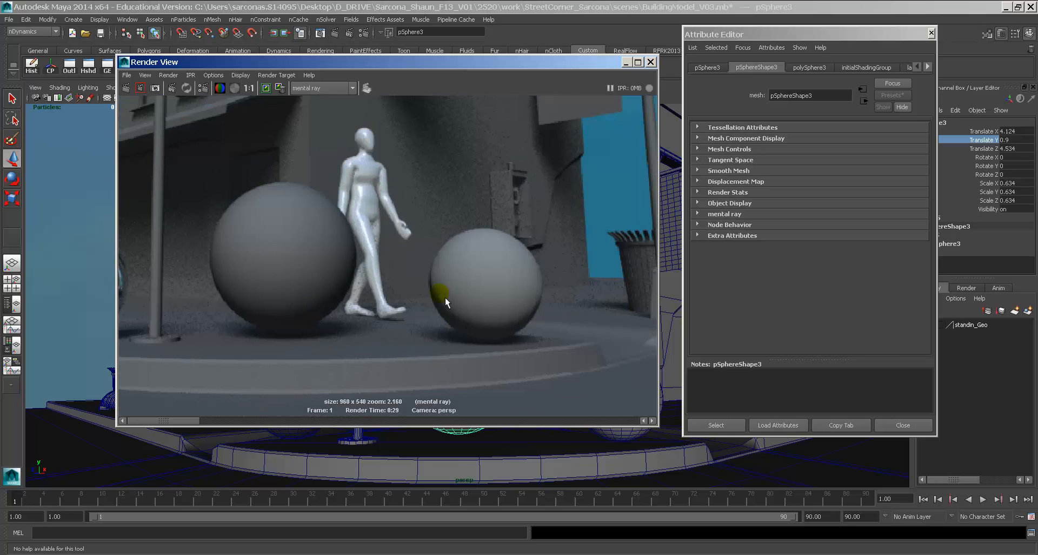
pyautogui.keyDown('alt'); pyautogui.moveTo(461, 249); pyautogui.dragTo(480, 227, button='middle'); pyautogui.keyUp('alt')
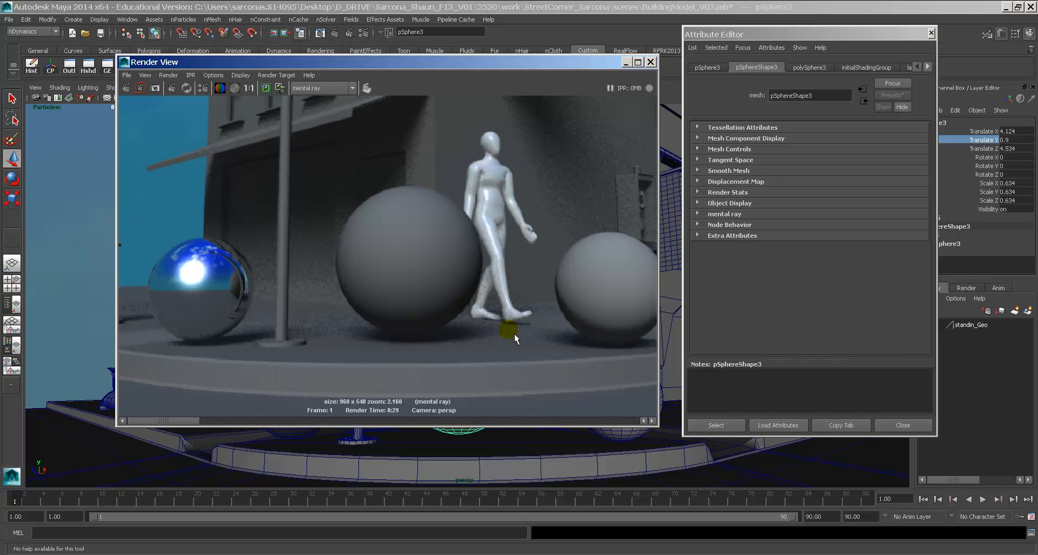
pyautogui.click(489, 147)
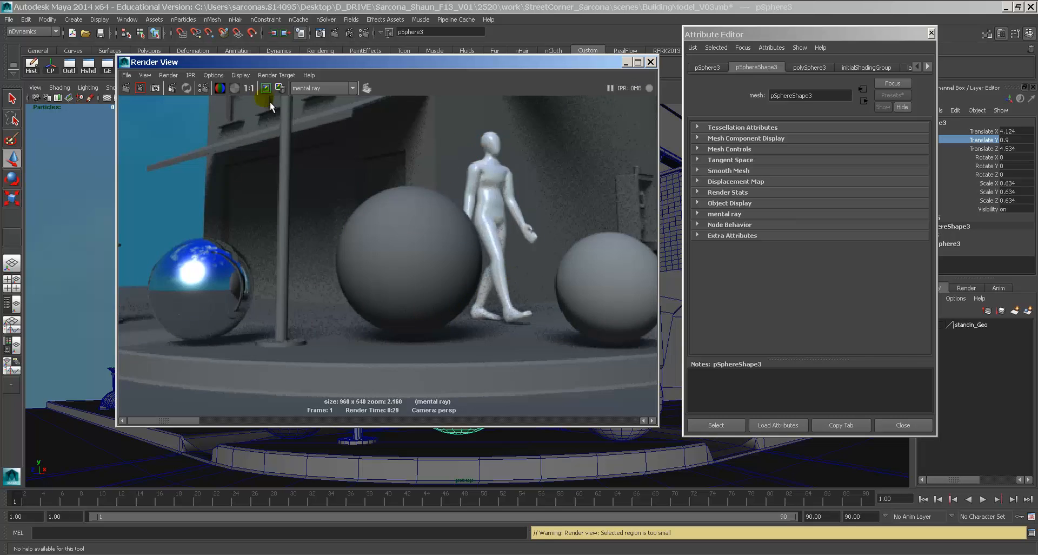
pyautogui.click(250, 89)
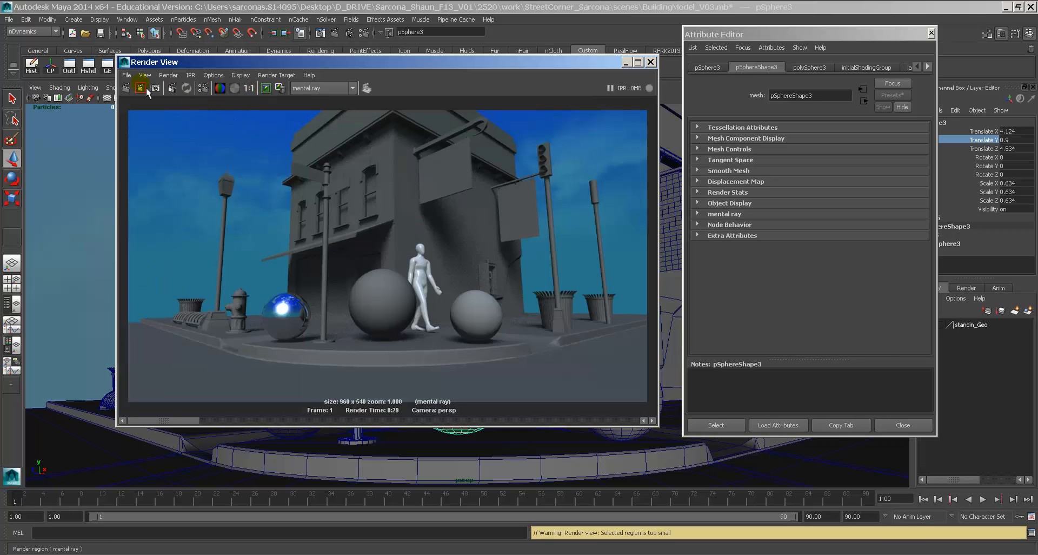
# Save the scene under the new name New_BeginTexturing_01.mb in the project's scenes folder
pyautogui.click(8, 19)
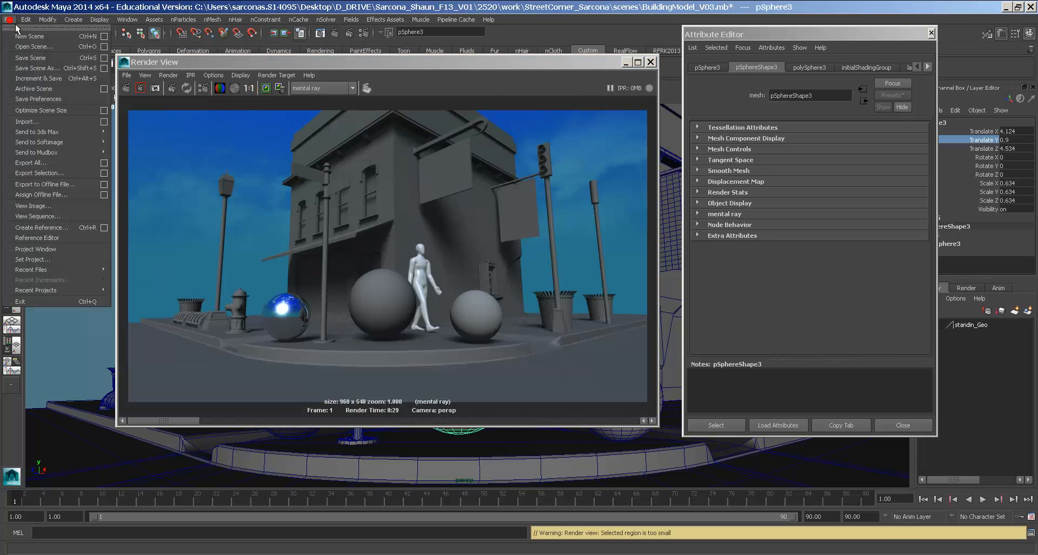
pyautogui.click(60, 70)
pyautogui.click(301, 153)
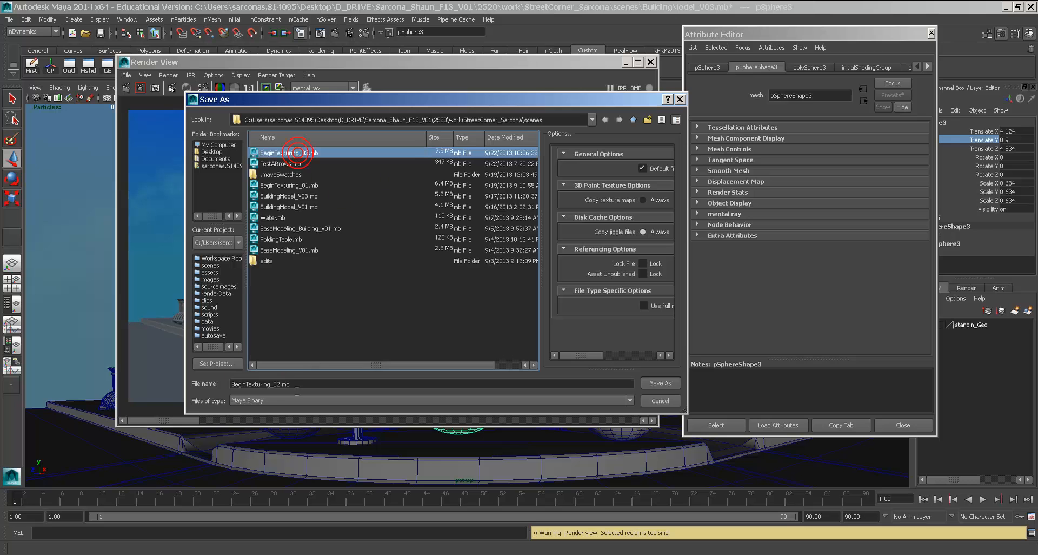
pyautogui.click(278, 384)
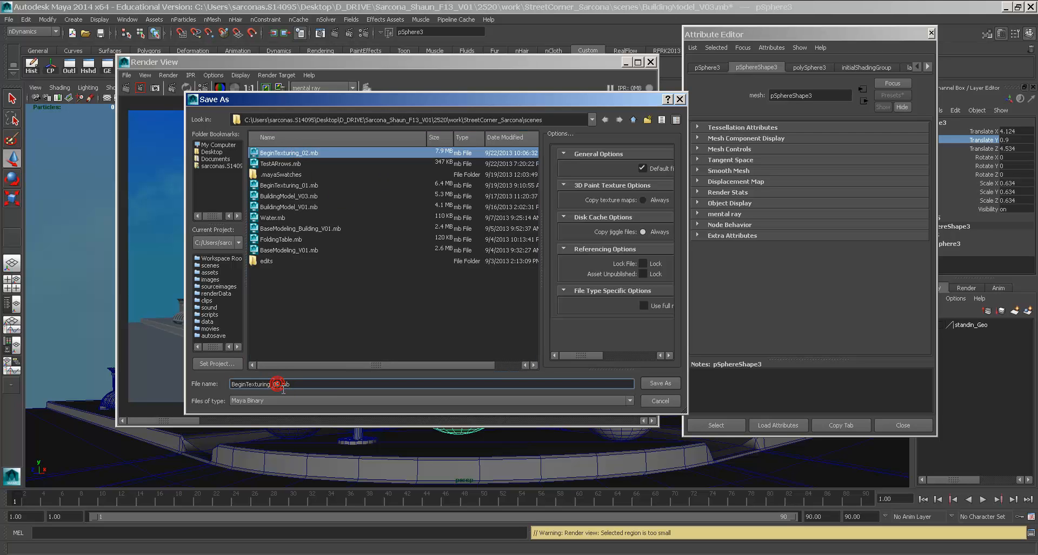
pyautogui.click(270, 383)
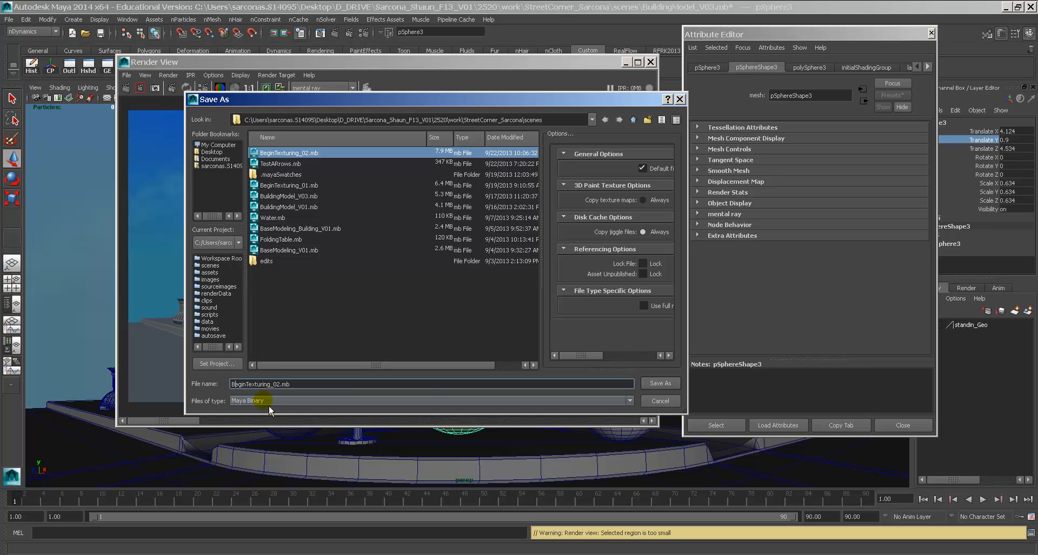
pyautogui.write('New_')
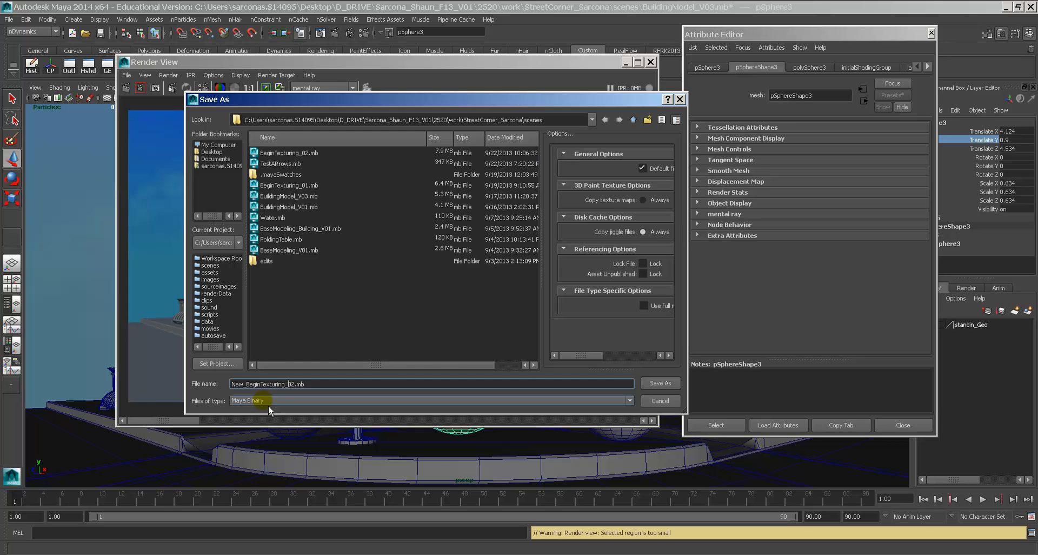
pyautogui.press('Return')
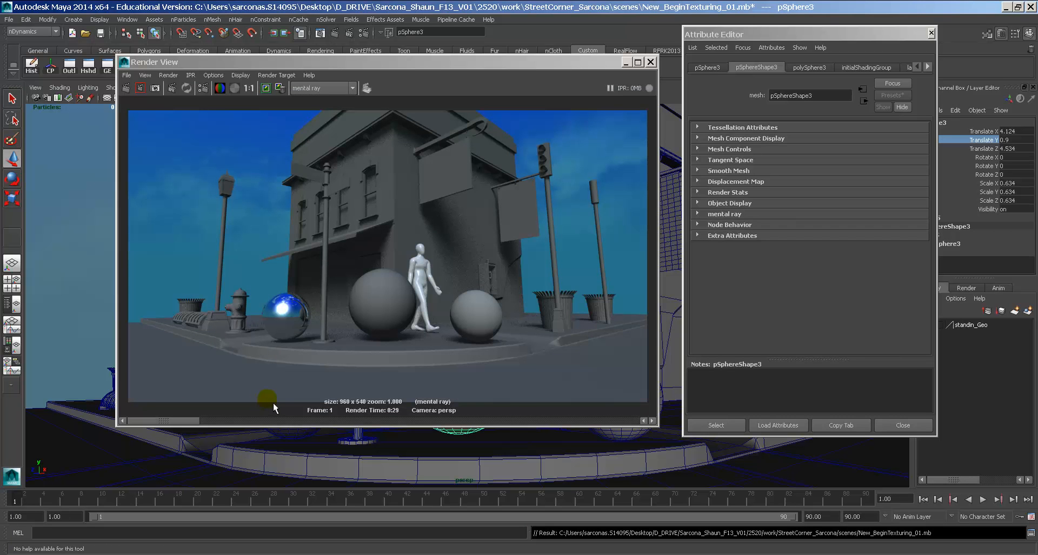
# Close the Render View and Attribute Editor and select a slat of the trash can beside the traffic light
pyautogui.click(651, 62)
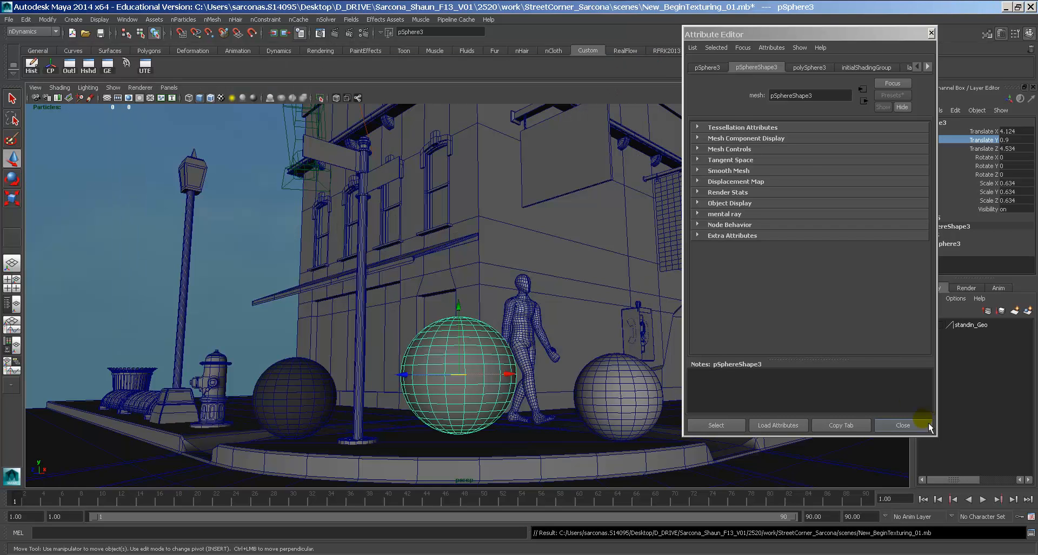
pyautogui.click(904, 425)
pyautogui.click(698, 239)
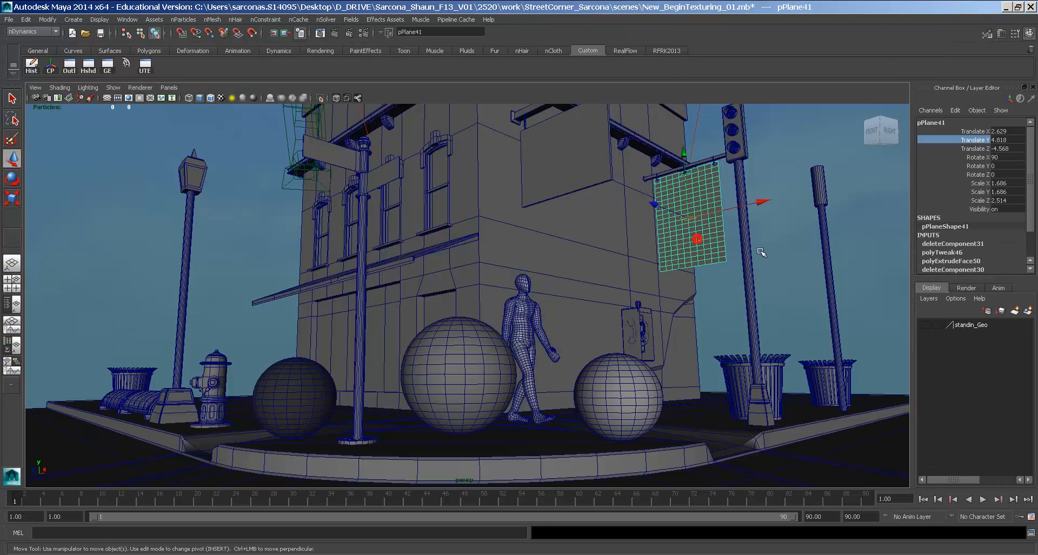
pyautogui.click(749, 259)
pyautogui.click(840, 313)
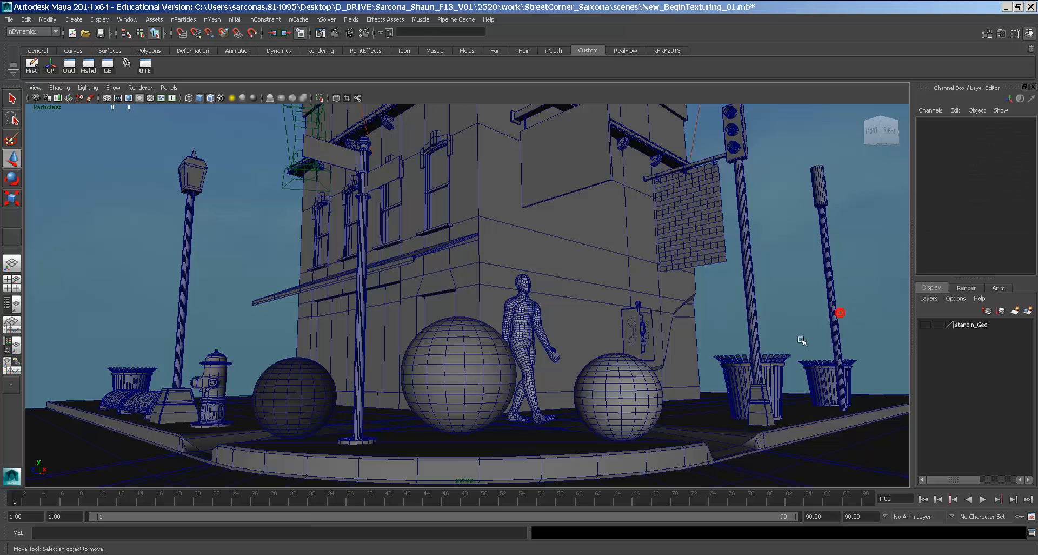
pyautogui.click(739, 384)
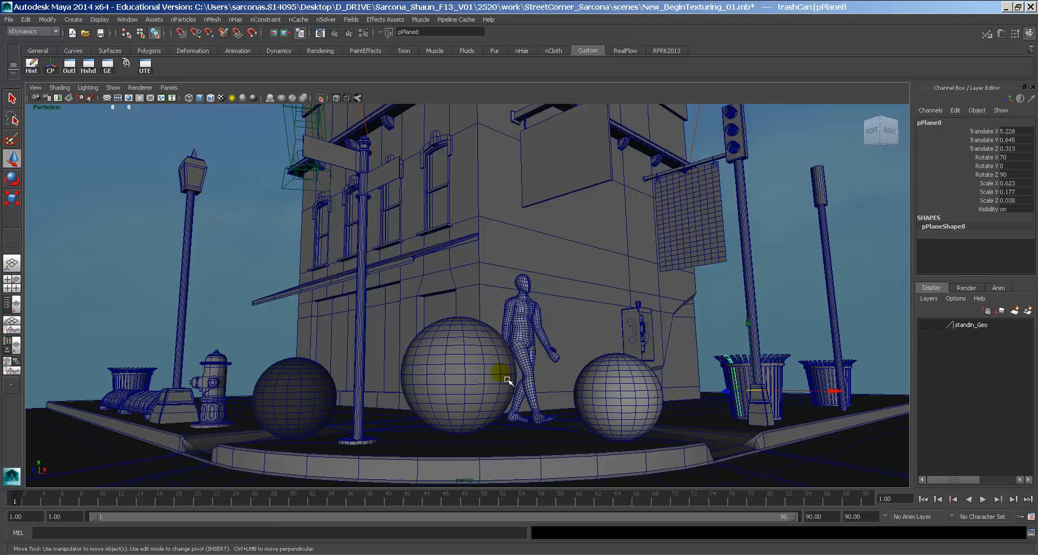
# Open Firefox on the Google home page and switch back to Maya
pyautogui.press('super')
pyautogui.click(88, 364)
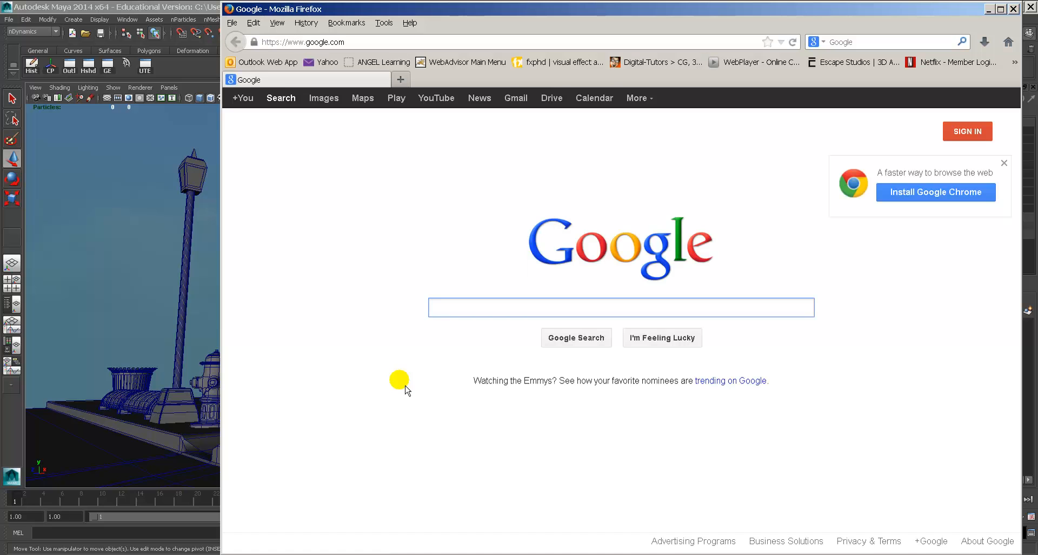
pyautogui.hotkey('alt', 'Tab')
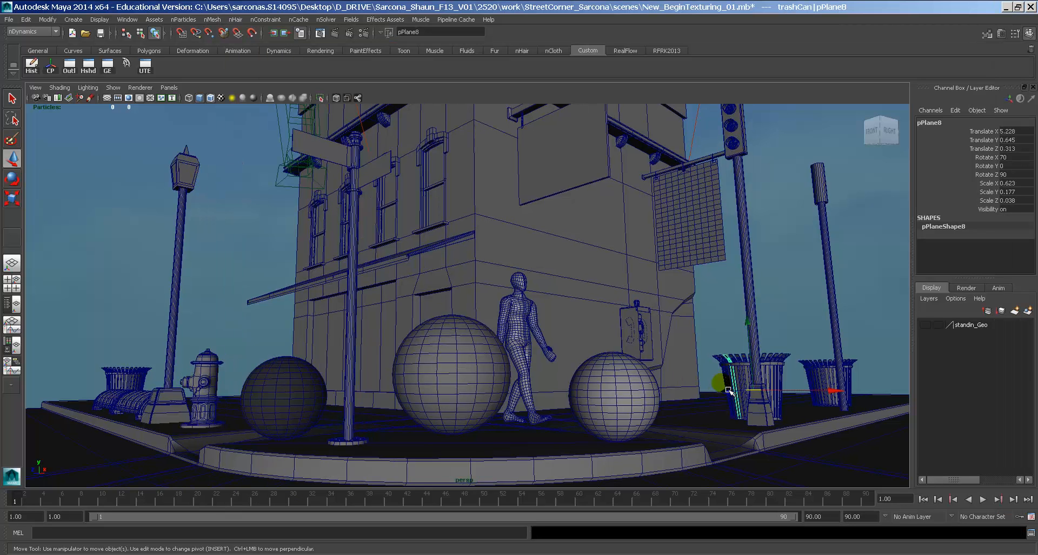
# Examine the trash can's curved slats, ringed lid, body and upper rim from above and from the side
pyautogui.press('f')
pyautogui.keyDown('alt'); pyautogui.moveTo(568, 399); pyautogui.dragTo(661, 415); pyautogui.keyUp('alt')
pyautogui.keyDown('alt'); pyautogui.moveTo(621, 324); pyautogui.dragTo(653, 407, button='middle'); pyautogui.keyUp('alt')
pyautogui.keyDown('alt'); pyautogui.moveTo(652, 406); pyautogui.dragTo(762, 384, button='right'); pyautogui.keyUp('alt')
pyautogui.keyDown('alt'); pyautogui.moveTo(762, 384); pyautogui.dragTo(651, 423); pyautogui.keyUp('alt')
pyautogui.keyDown('alt'); pyautogui.moveTo(653, 401); pyautogui.dragTo(572, 351, button='right'); pyautogui.keyUp('alt')
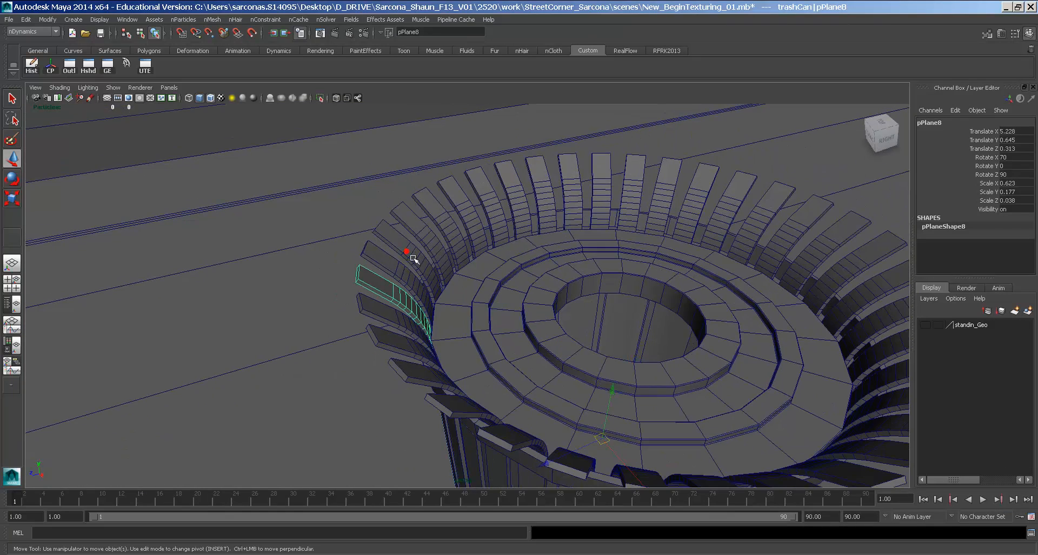
pyautogui.click(435, 238)
pyautogui.click(454, 221)
pyautogui.click(475, 208)
pyautogui.keyDown('alt'); pyautogui.moveTo(519, 241); pyautogui.dragTo(531, 287); pyautogui.keyUp('alt')
pyautogui.click(398, 249)
pyautogui.click(528, 292)
pyautogui.keyDown('alt'); pyautogui.moveTo(652, 402); pyautogui.dragTo(651, 339); pyautogui.keyUp('alt')
pyautogui.click(619, 293)
pyautogui.keyDown('alt'); pyautogui.moveTo(620, 293); pyautogui.dragTo(629, 203); pyautogui.keyUp('alt')
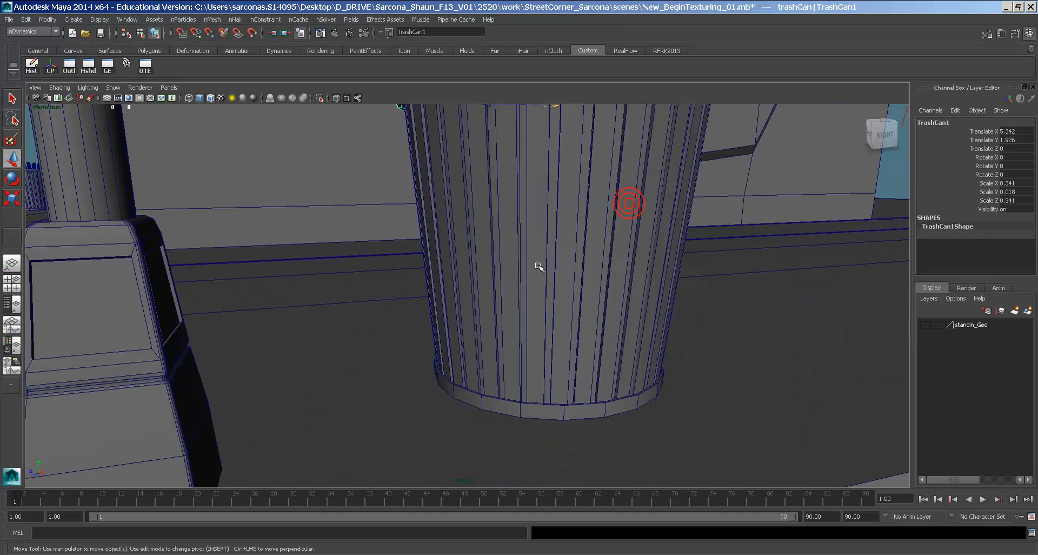
pyautogui.keyDown('alt'); pyautogui.moveTo(554, 213); pyautogui.dragTo(532, 300, button='middle'); pyautogui.keyUp('alt')
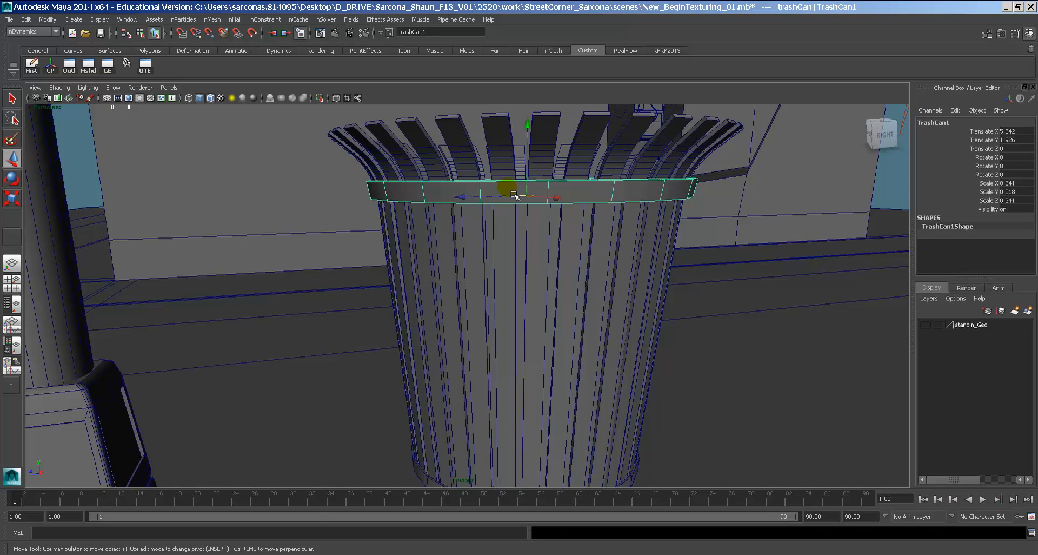
pyautogui.moveTo(468, 162)
pyautogui.keyDown('alt'); pyautogui.mouseDown()
pyautogui.moveTo(533, 287)
pyautogui.moveTo(531, 250)
pyautogui.moveTo(529, 262)
pyautogui.moveTo(470, 145)
pyautogui.mouseUp(); pyautogui.keyUp('alt')
# Switch to Firefox and search Google Images for "plastic trash can"
pyautogui.hotkey('alt', 'Tab')
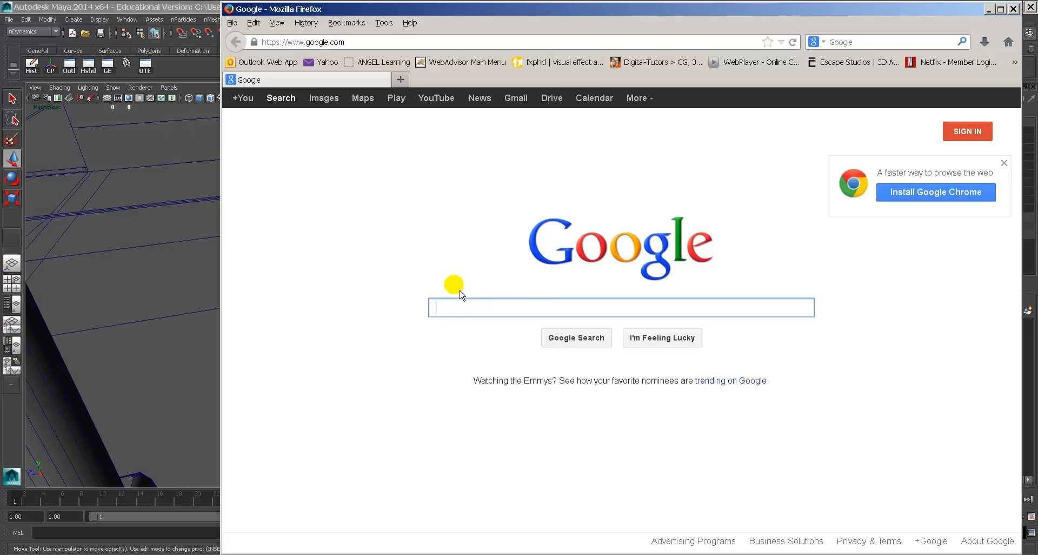
pyautogui.click(440, 305)
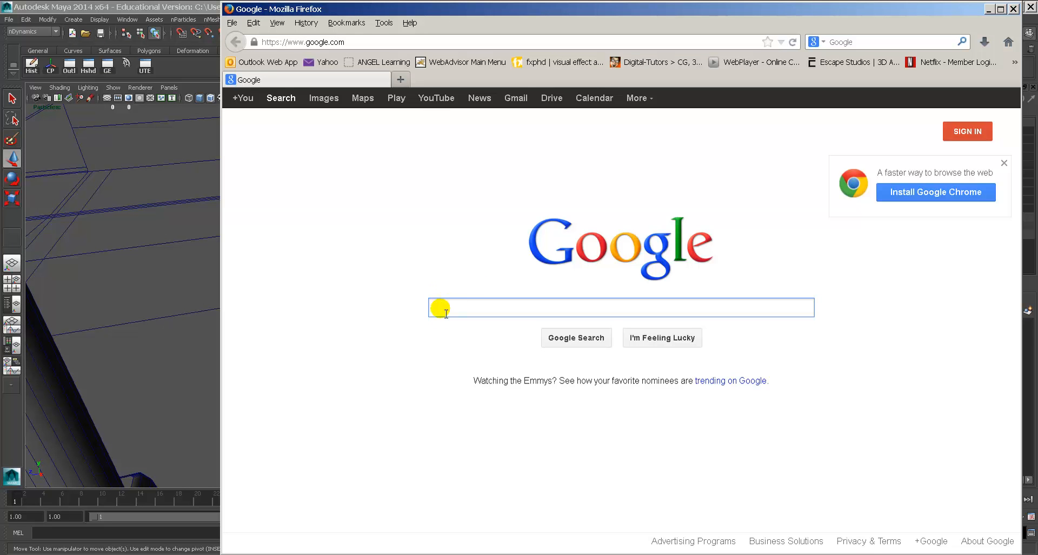
pyautogui.write('plastic trash ')
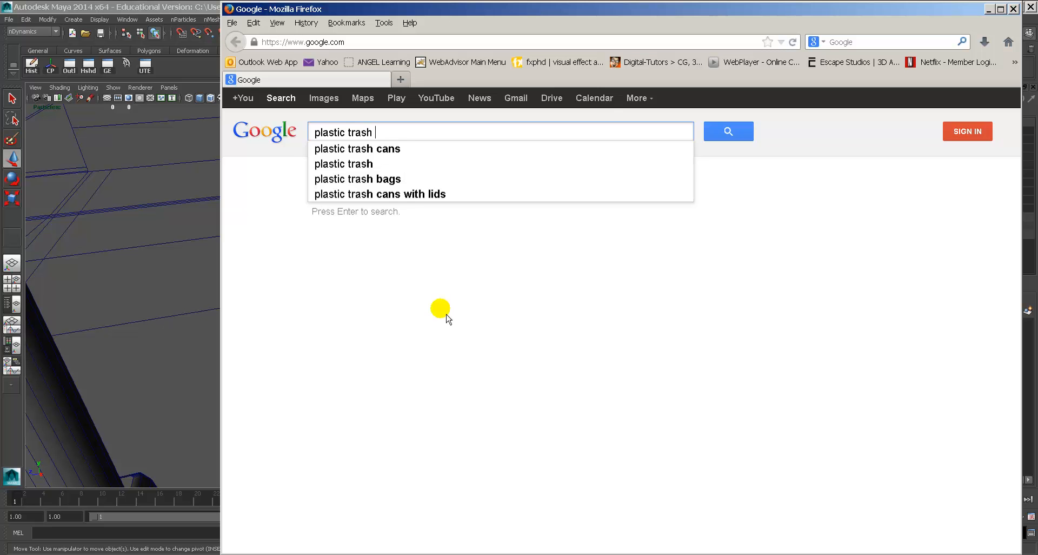
pyautogui.write('can')
pyautogui.press('Return')
pyautogui.click(319, 103)
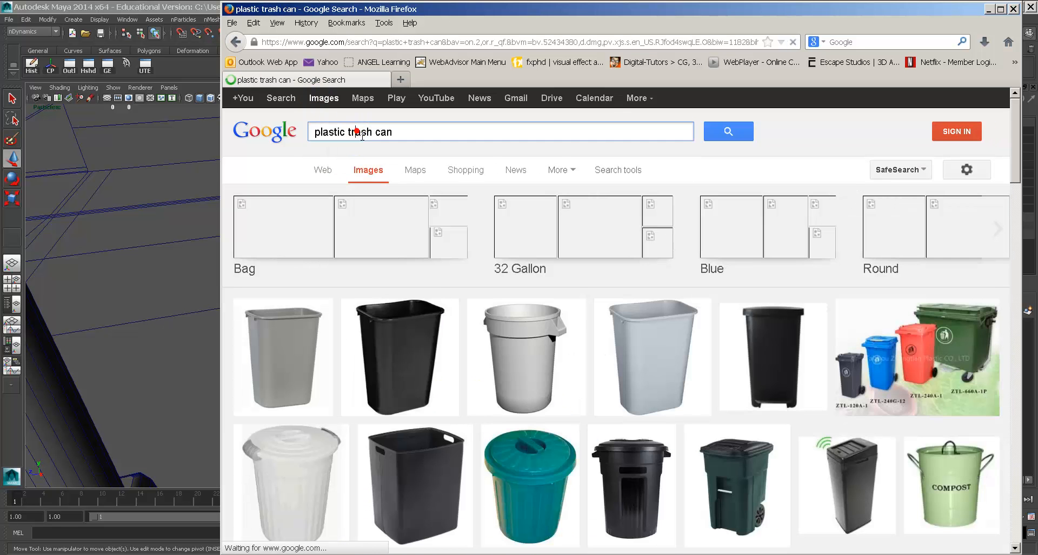
# Refine the image search to "plastic trash can street" and look through the pictures for reference
pyautogui.doubleClick(360, 133)
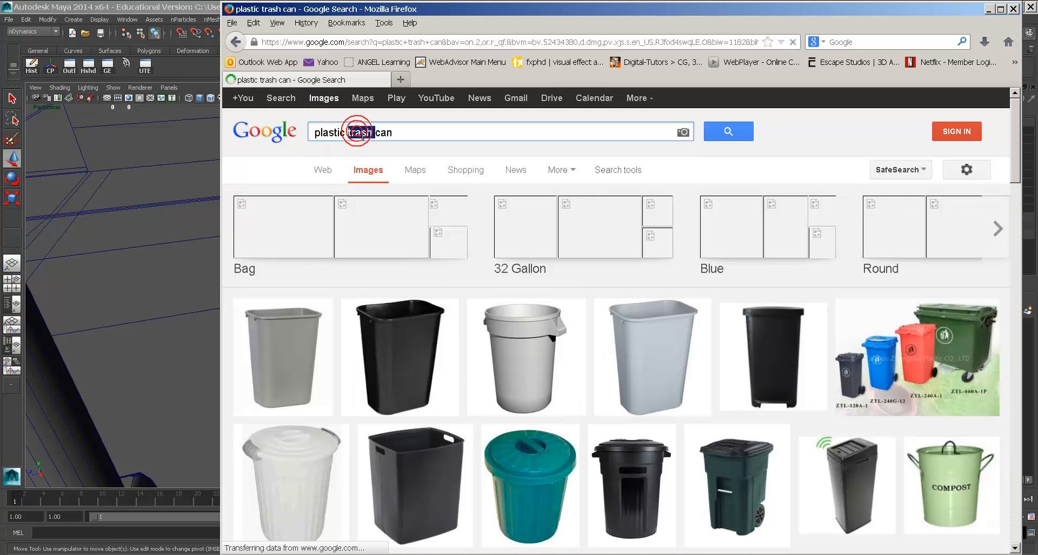
pyautogui.click(393, 135)
pyautogui.write('street')
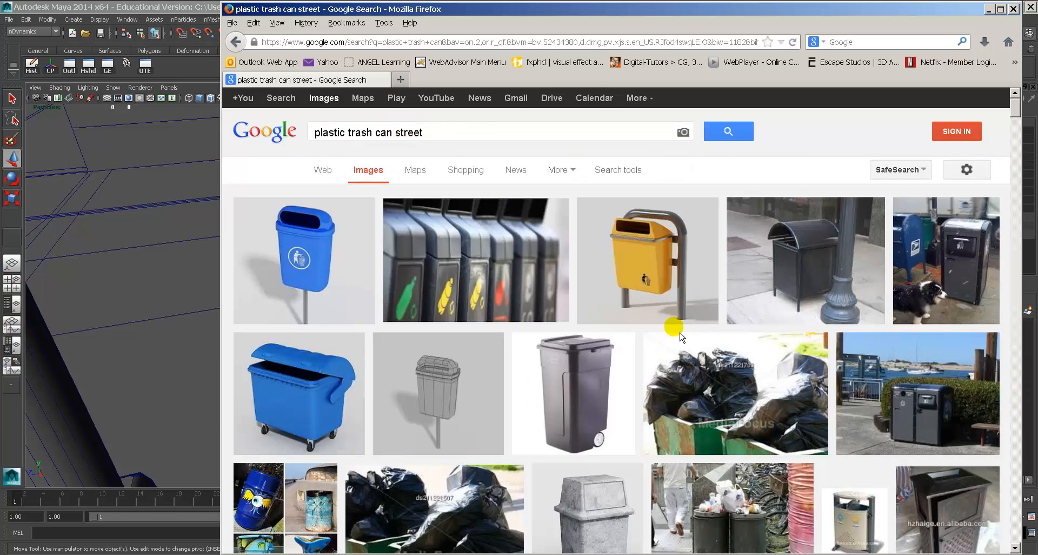
pyautogui.scroll(-3, 683, 337)
pyautogui.scroll(-3, 682, 337)
pyautogui.scroll(6, 511, 200)
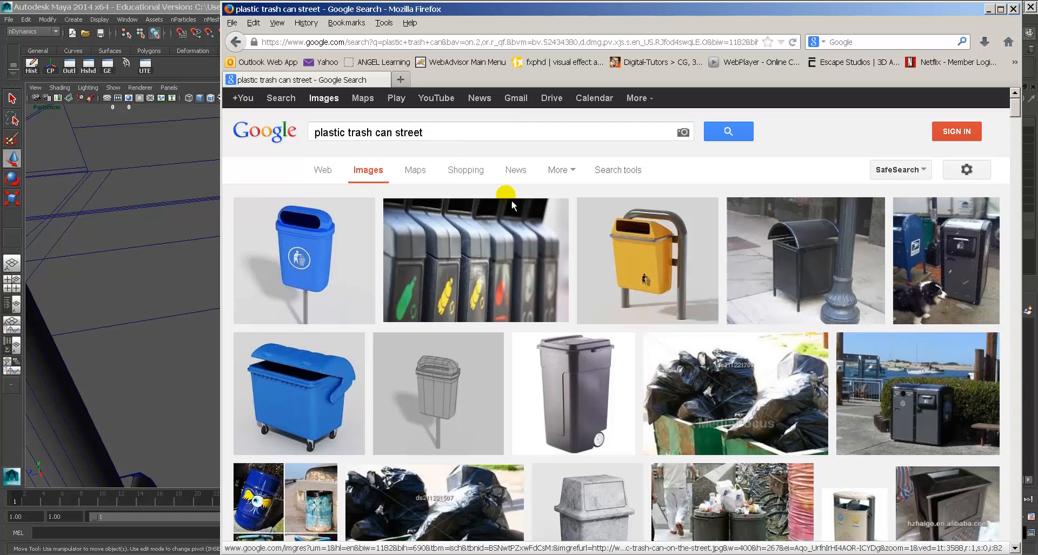
# Search Google Images for "plastic material" and look through the pictures for surface reference
pyautogui.tripleClick(436, 132)
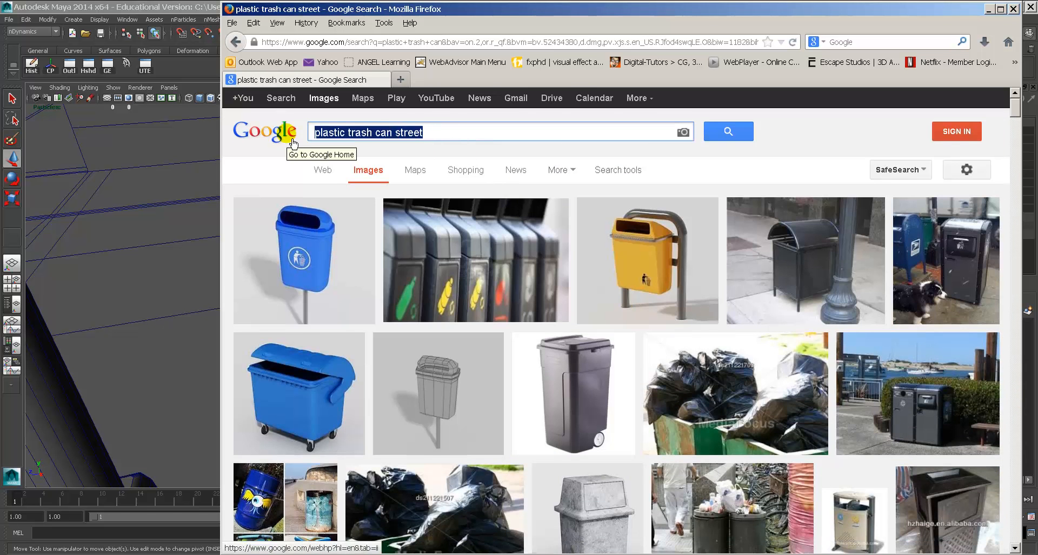
pyautogui.write('plastic ')
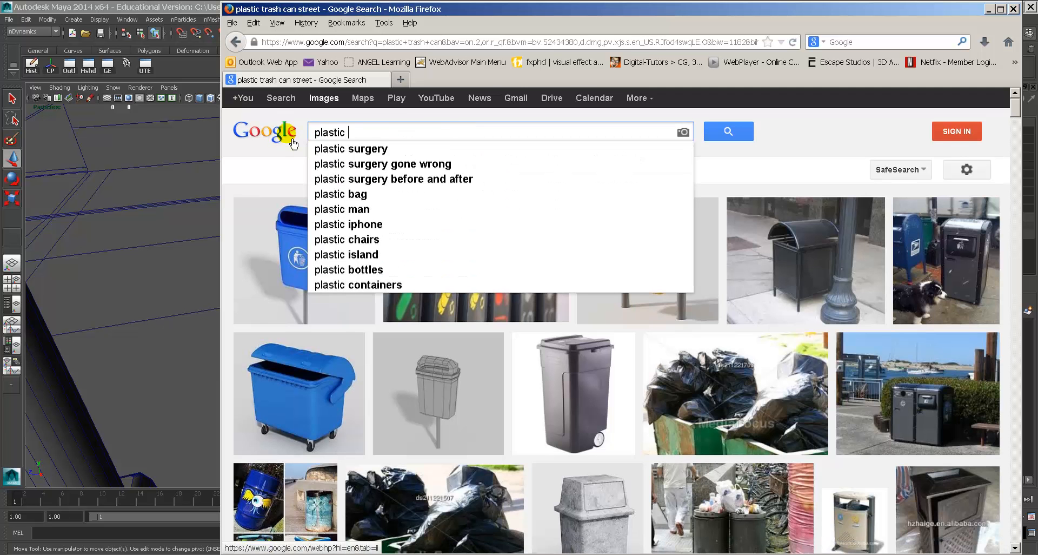
pyautogui.write('material')
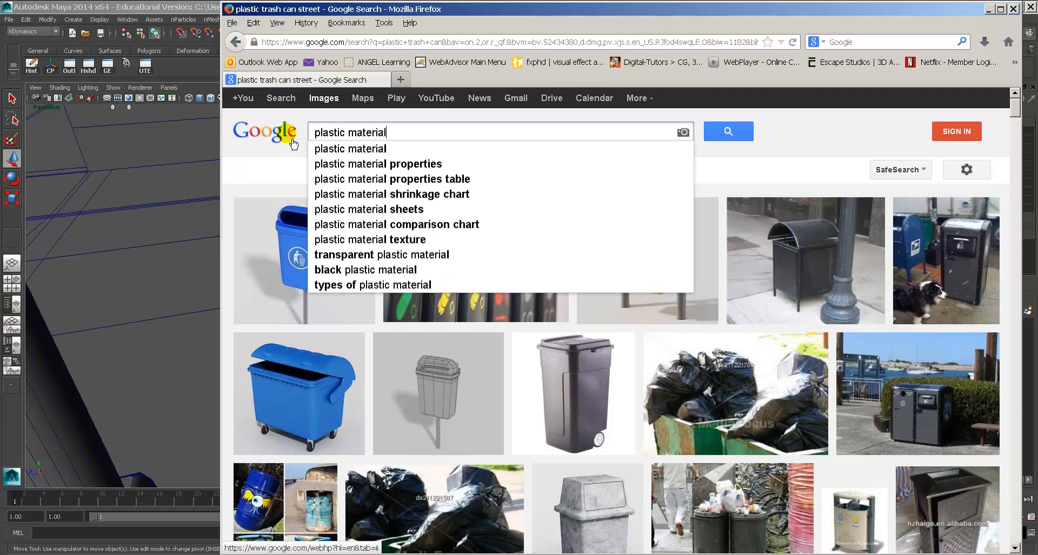
pyautogui.press('Return')
pyautogui.scroll(-10, 508, 320)
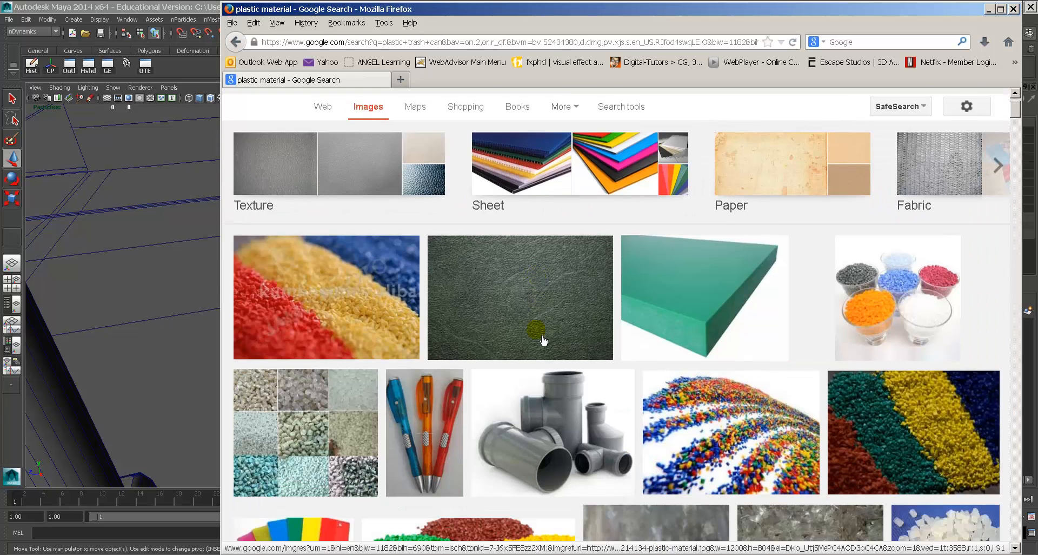
pyautogui.scroll(-6, 521, 327)
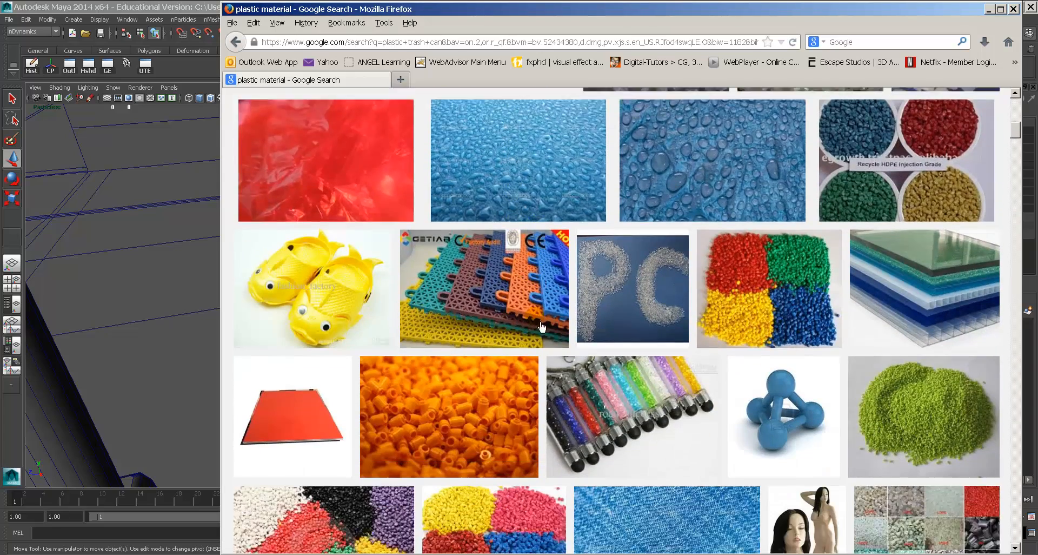
pyautogui.scroll(-5, 518, 306)
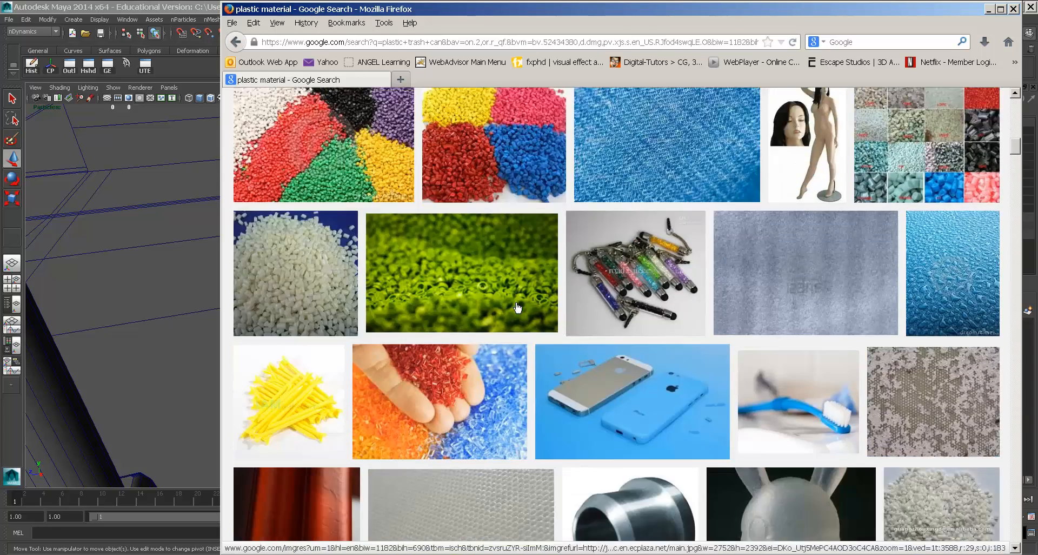
pyautogui.scroll(20, 515, 307)
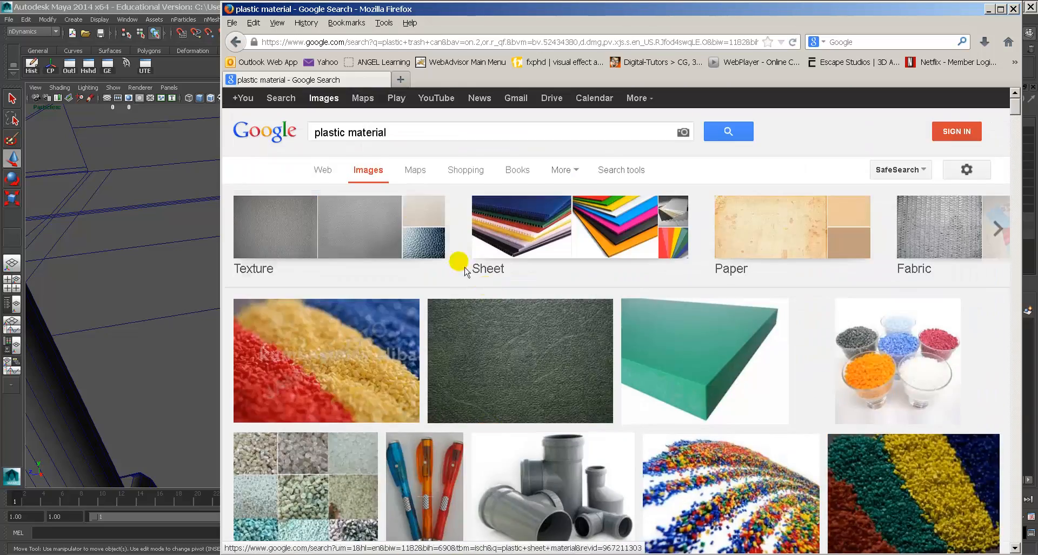
# Search Google Images for "plastic plank" and enlarge the orange grooved plank and its related brown hollow plank
pyautogui.doubleClick(367, 132)
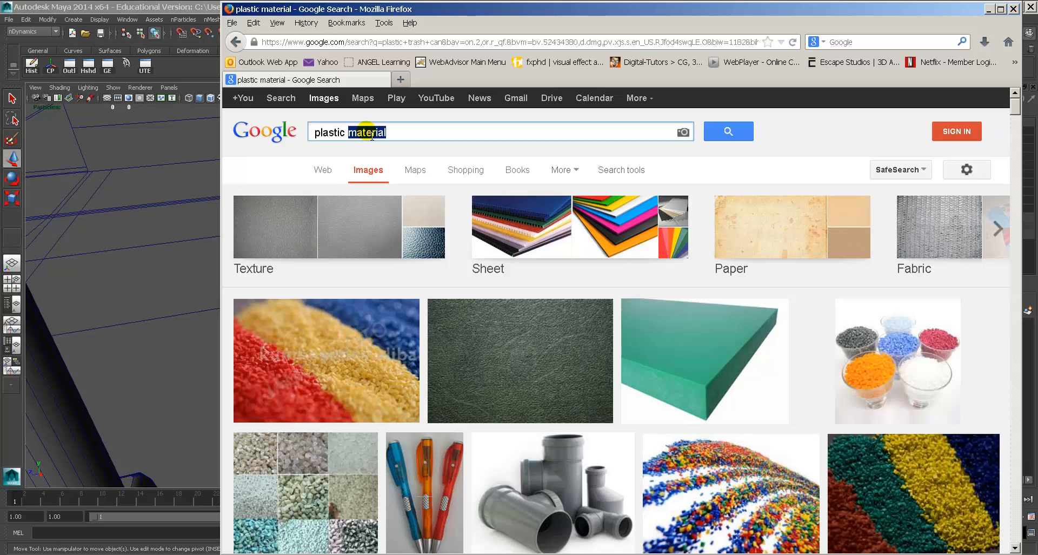
pyautogui.write('plank')
pyautogui.press('Return')
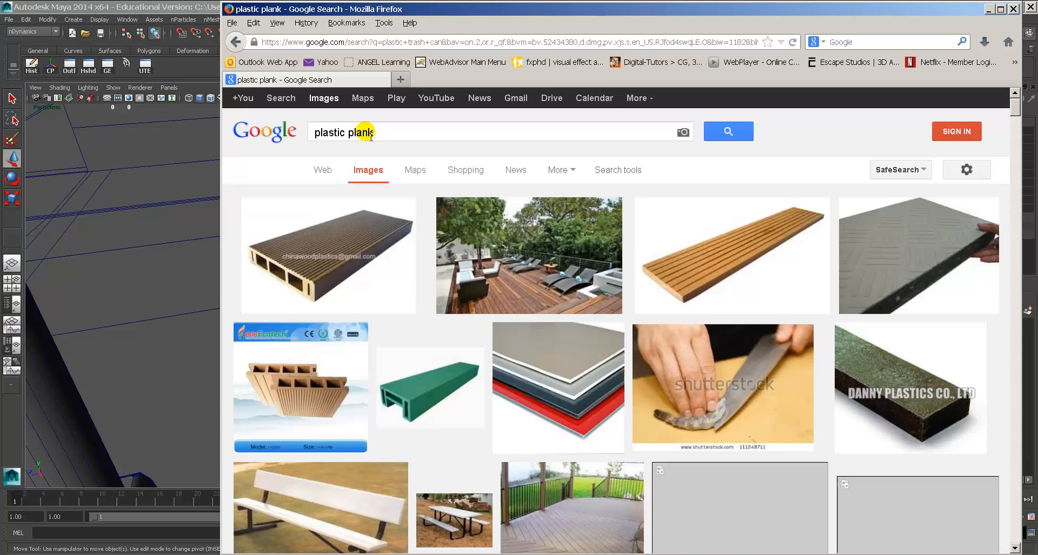
pyautogui.click(719, 285)
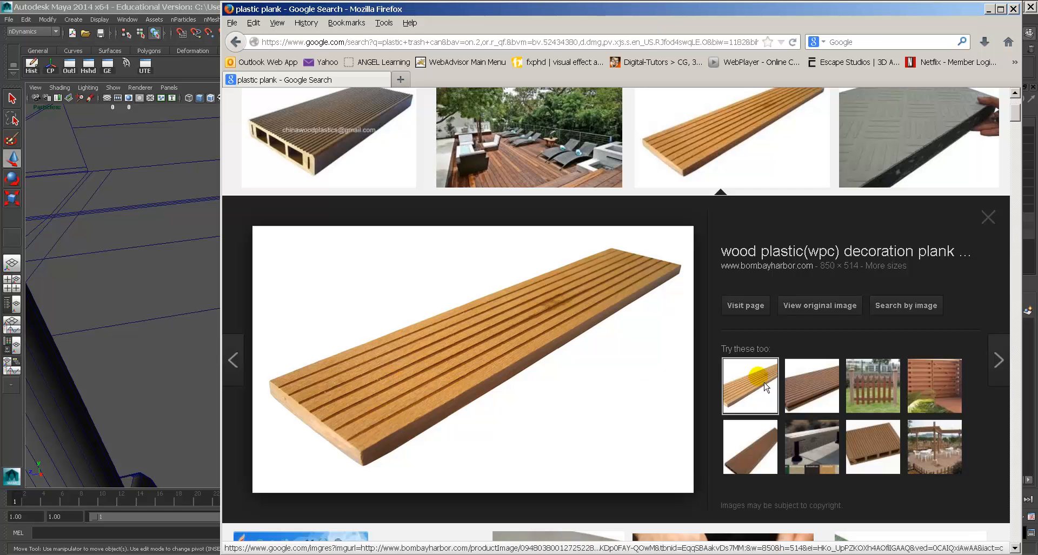
pyautogui.click(801, 389)
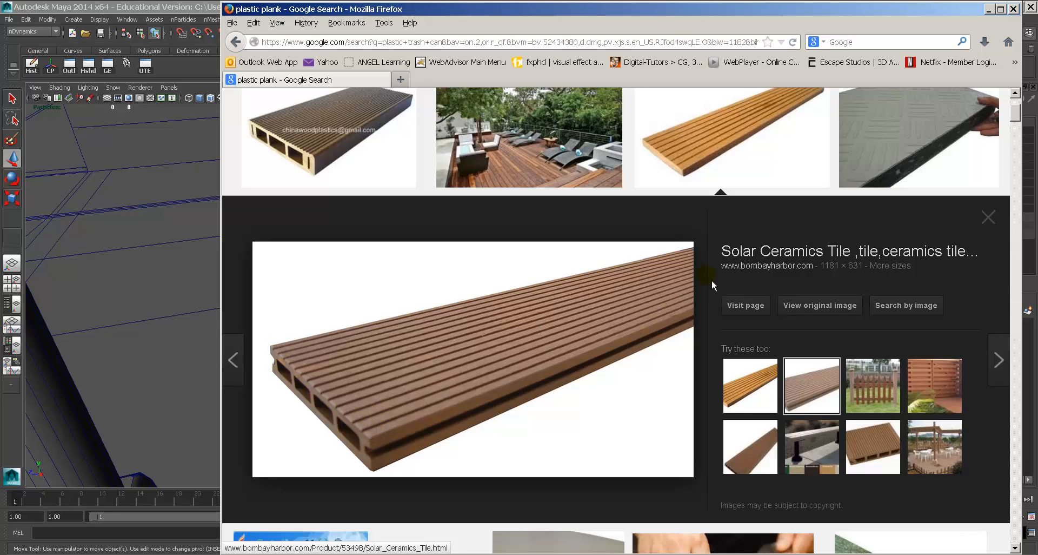
# Search Google Images for "metal rod" and enlarge the gun-metal ball curtain rod and the twisted metal bar
pyautogui.scroll(3, 563, 262)
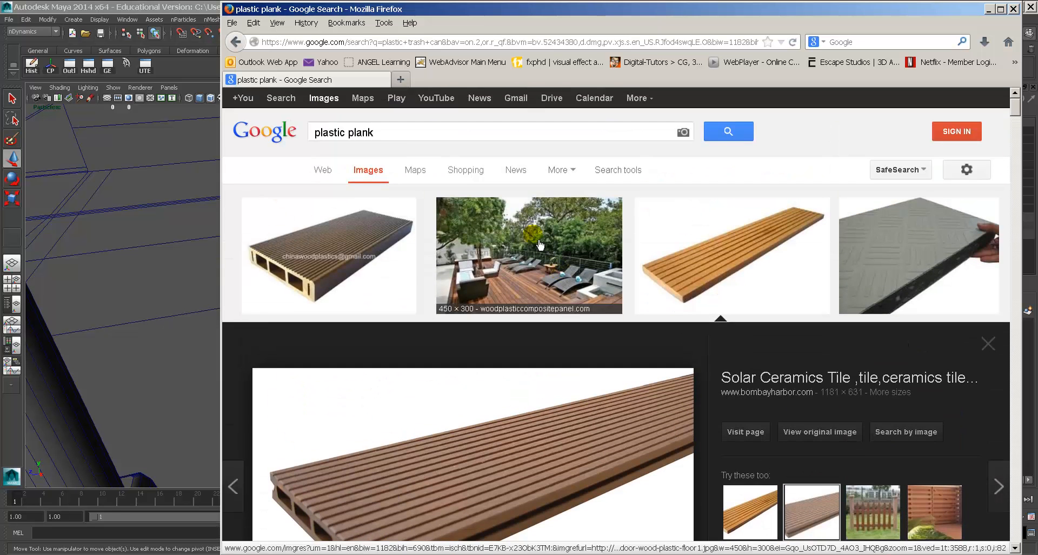
pyautogui.tripleClick(371, 132)
pyautogui.write('metal')
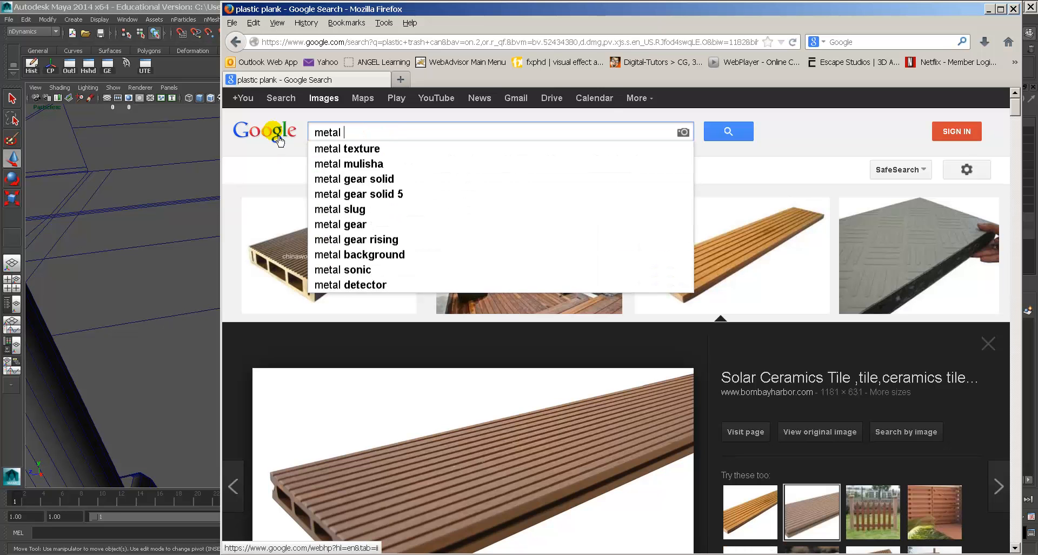
pyautogui.write(' rod')
pyautogui.press('Return')
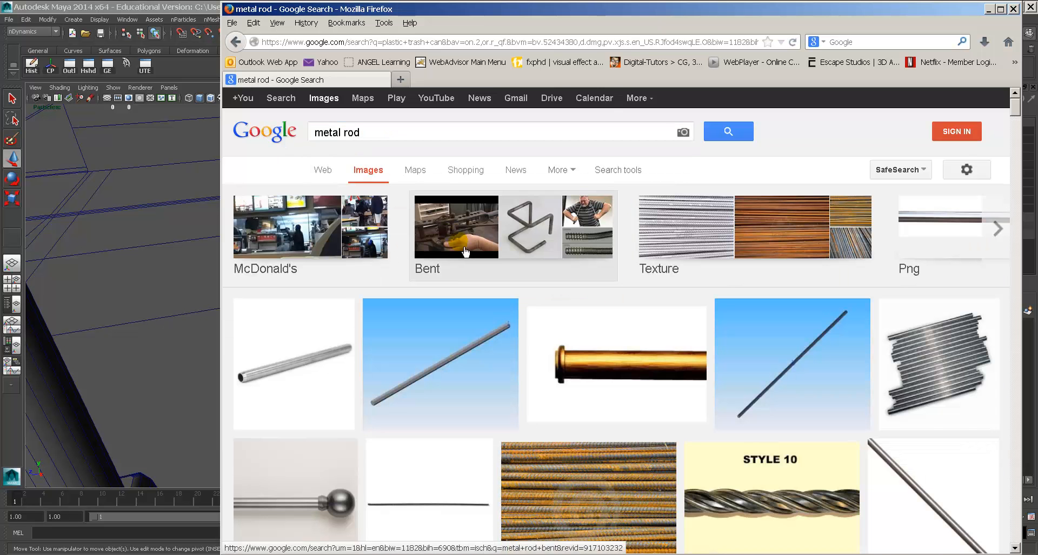
pyautogui.click(319, 519)
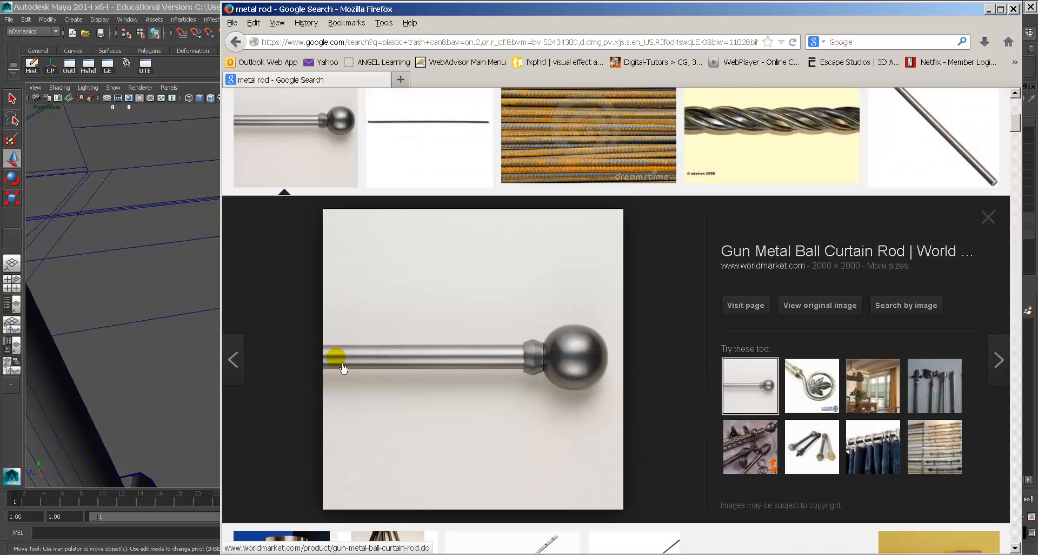
pyautogui.scroll(5, 567, 315)
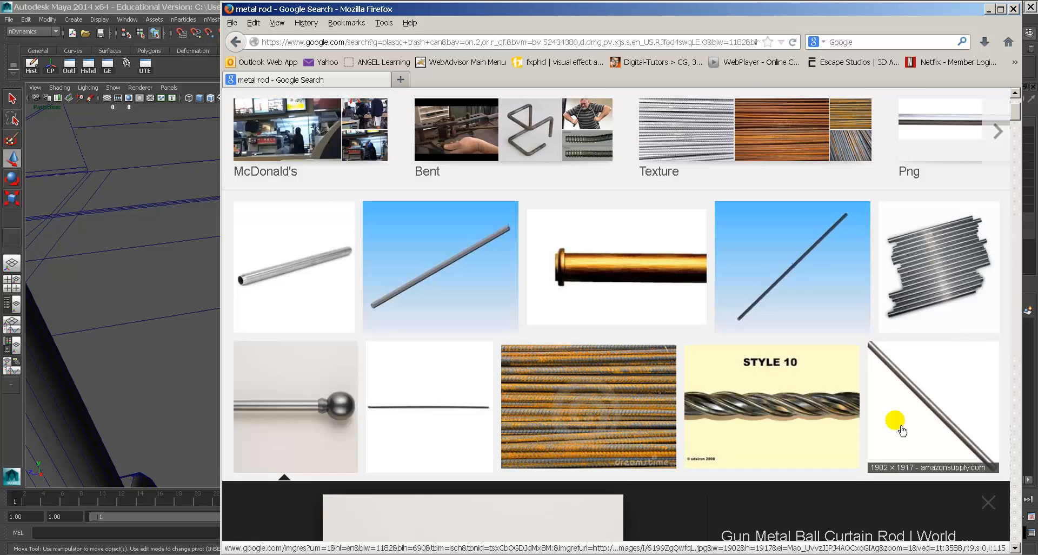
pyautogui.click(792, 405)
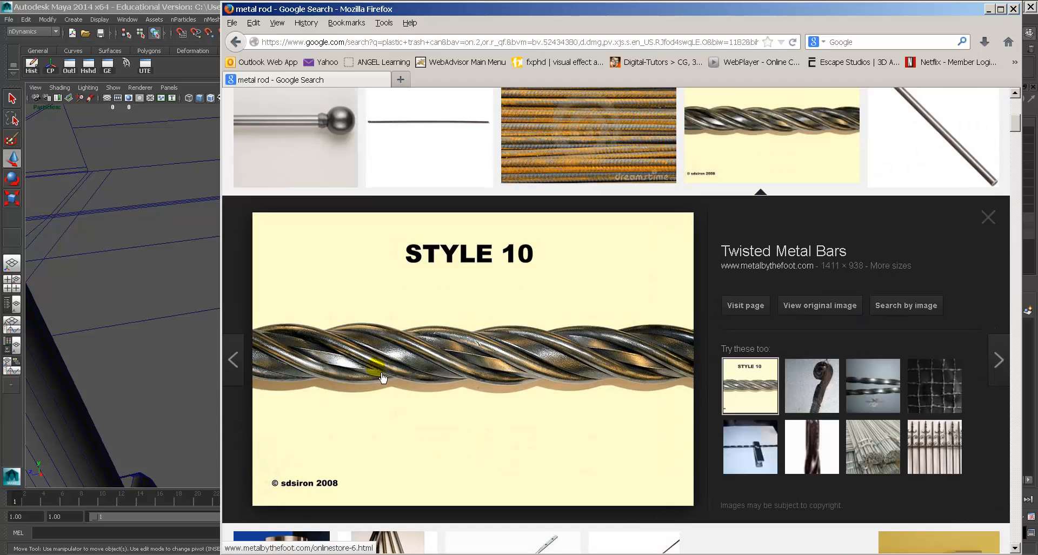
pyautogui.scroll(4, 538, 340)
# Switch back to Maya and select only the near trash can's slats in wireframe display
pyautogui.hotkey('alt', 'Tab')
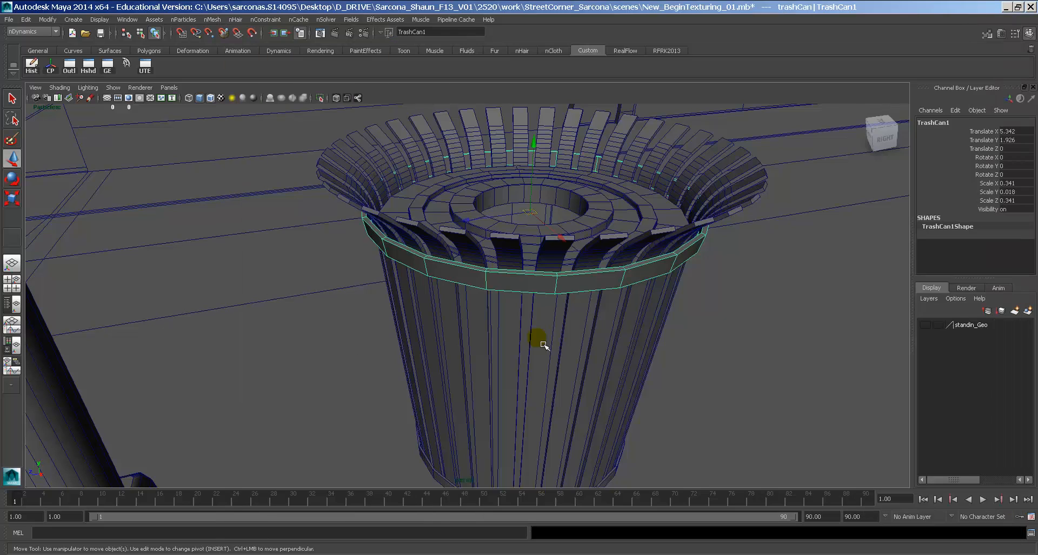
pyautogui.keyDown('alt'); pyautogui.moveTo(531, 312); pyautogui.dragTo(555, 303); pyautogui.keyUp('alt')
pyautogui.keyDown('alt'); pyautogui.moveTo(555, 302); pyautogui.dragTo(411, 270, button='right'); pyautogui.keyUp('alt')
pyautogui.keyDown('alt'); pyautogui.moveTo(411, 271); pyautogui.dragTo(523, 275, button='middle'); pyautogui.keyUp('alt')
pyautogui.keyDown('alt'); pyautogui.moveTo(523, 275); pyautogui.dragTo(465, 300); pyautogui.keyUp('alt')
pyautogui.keyDown('alt'); pyautogui.moveTo(465, 300); pyautogui.dragTo(650, 332, button='right'); pyautogui.keyUp('alt')
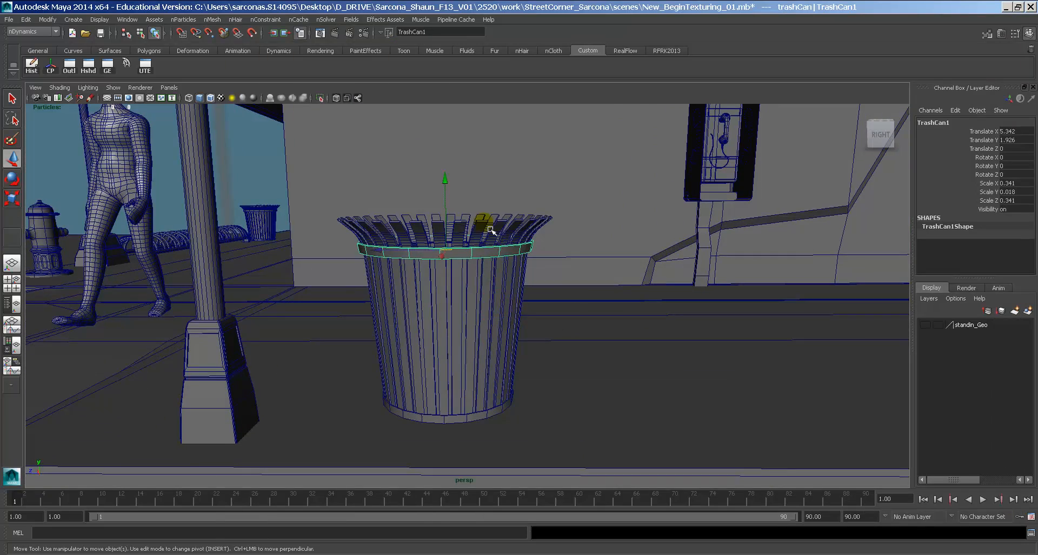
pyautogui.keyDown('alt'); pyautogui.moveTo(460, 241); pyautogui.dragTo(475, 241); pyautogui.keyUp('alt')
pyautogui.press('4')
pyautogui.moveTo(335, 223); pyautogui.dragTo(562, 234)
pyautogui.keyDown('ctrl'); pyautogui.moveTo(471, 169); pyautogui.dragTo(431, 176); pyautogui.keyUp('ctrl')
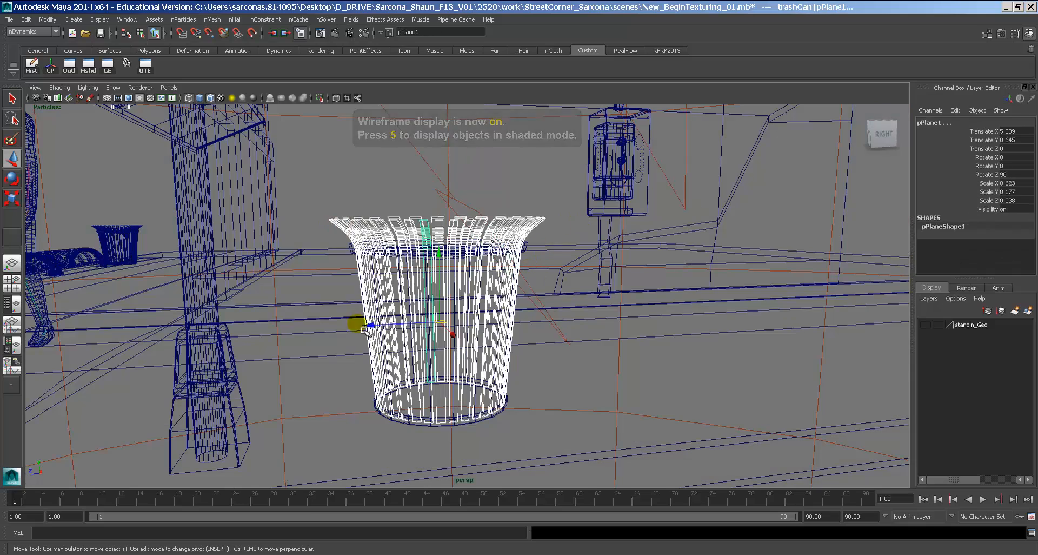
# Return to the full street-corner view and select the middle test sphere
pyautogui.keyDown('alt'); pyautogui.moveTo(363, 329); pyautogui.dragTo(503, 278, button='middle'); pyautogui.keyUp('alt')
pyautogui.keyDown('alt'); pyautogui.moveTo(503, 278); pyautogui.dragTo(568, 300); pyautogui.keyUp('alt')
pyautogui.keyDown('alt'); pyautogui.moveTo(568, 300); pyautogui.dragTo(292, 268, button='right'); pyautogui.keyUp('alt')
pyautogui.click(174, 227)
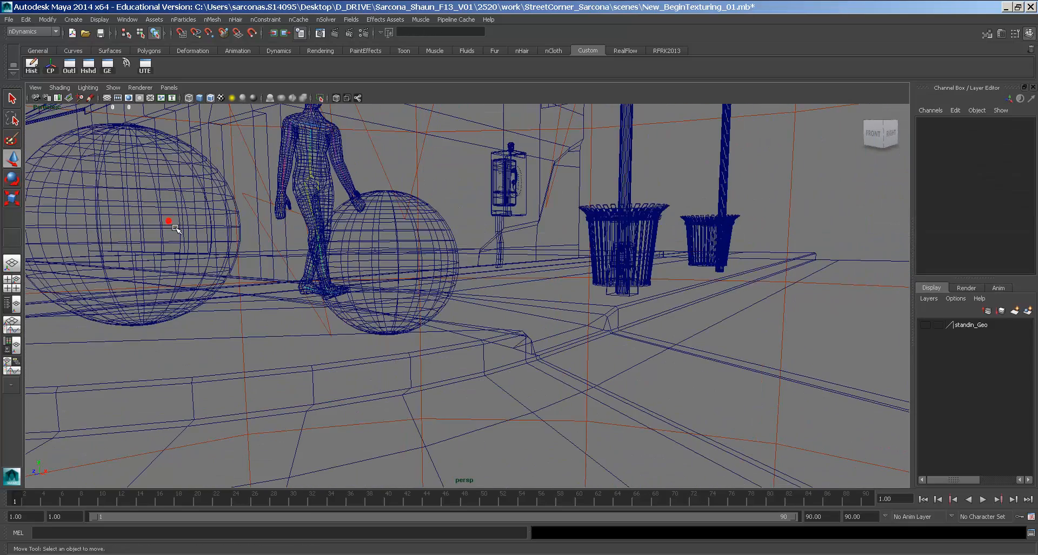
pyautogui.moveTo(125, 499); pyautogui.dragTo(4, 476)
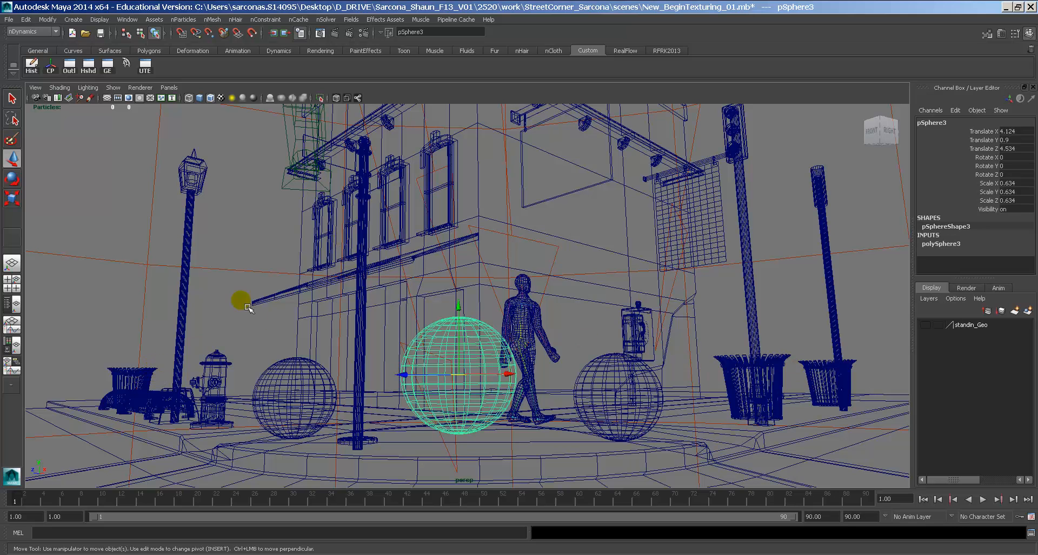
# Add the slats of all three trash cans to the selection, leaving out the poles, and check the selection up close
pyautogui.click(151, 372)
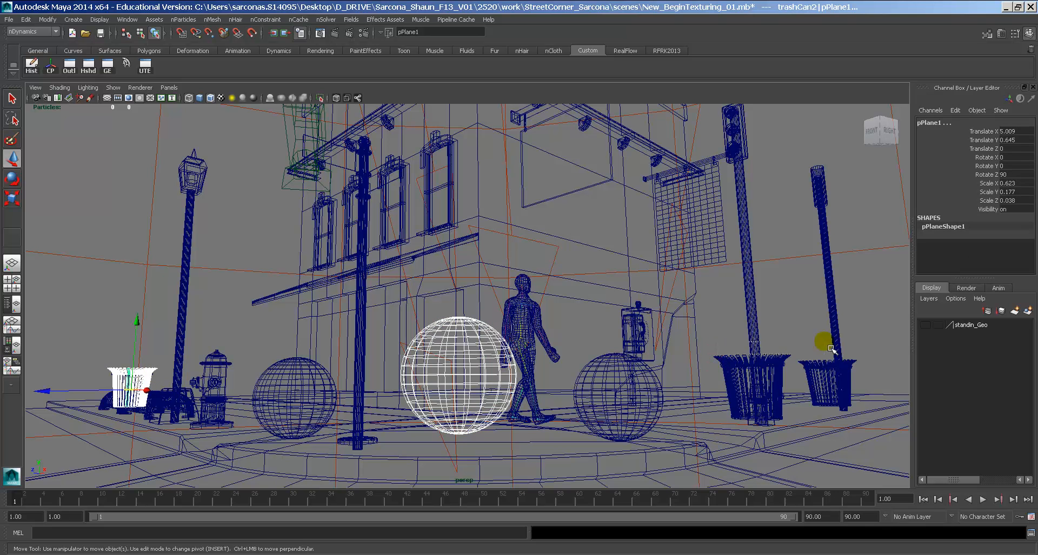
pyautogui.click(869, 362)
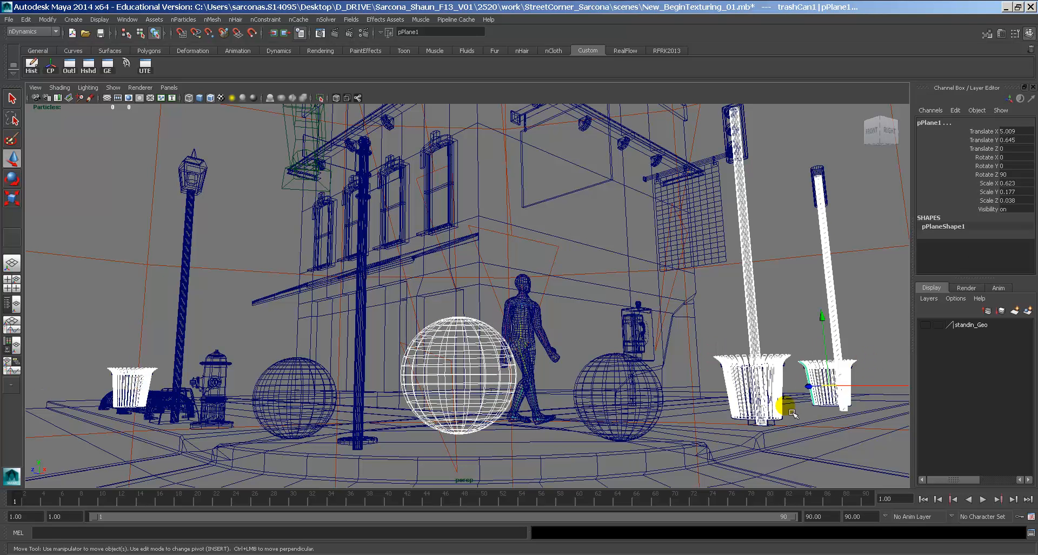
pyautogui.keyDown('shift'); pyautogui.moveTo(711, 289); pyautogui.dragTo(860, 296); pyautogui.keyUp('shift')
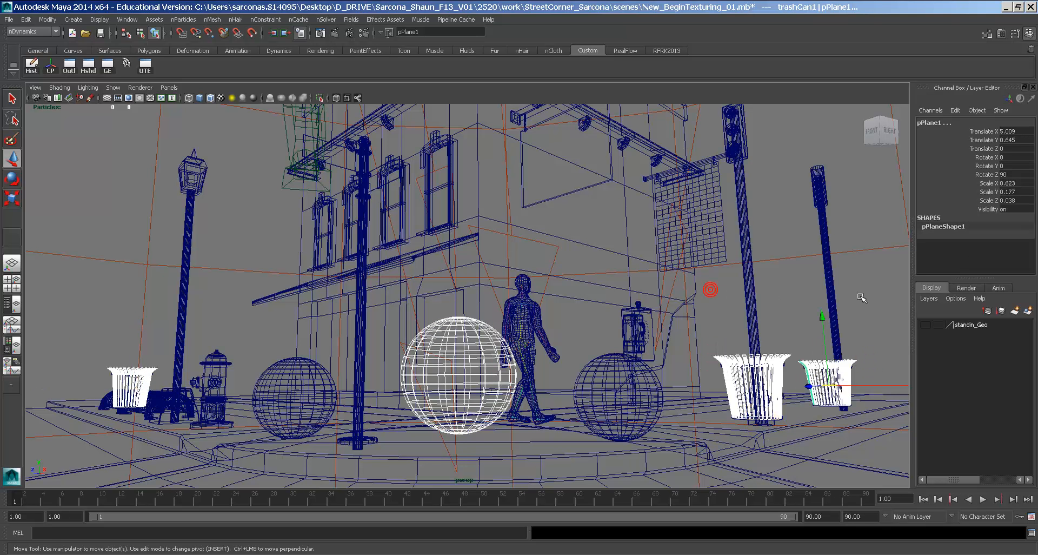
pyautogui.press('f')
pyautogui.moveTo(690, 263); pyautogui.dragTo(650, 328)
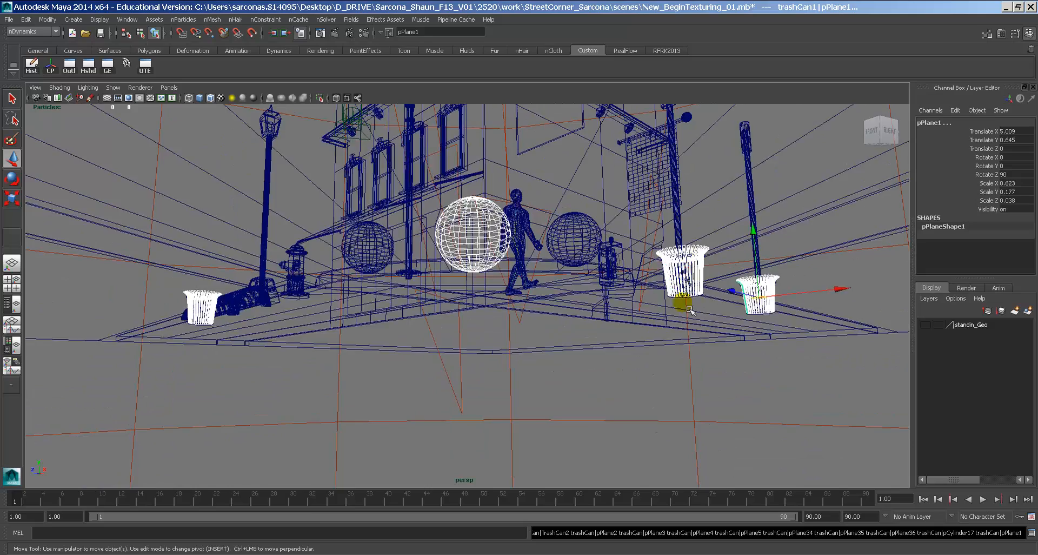
pyautogui.keyDown('alt'); pyautogui.moveTo(683, 280); pyautogui.dragTo(616, 297); pyautogui.keyUp('alt')
pyautogui.keyDown('alt'); pyautogui.moveTo(619, 303); pyautogui.dragTo(685, 366, button='right'); pyautogui.keyUp('alt')
pyautogui.keyDown('alt'); pyautogui.moveTo(685, 366); pyautogui.dragTo(681, 279, button='middle'); pyautogui.keyUp('alt')
pyautogui.keyDown('alt'); pyautogui.moveTo(680, 275); pyautogui.dragTo(698, 284); pyautogui.keyUp('alt')
pyautogui.keyDown('alt'); pyautogui.moveTo(698, 284); pyautogui.dragTo(706, 288, button='right'); pyautogui.keyUp('alt')
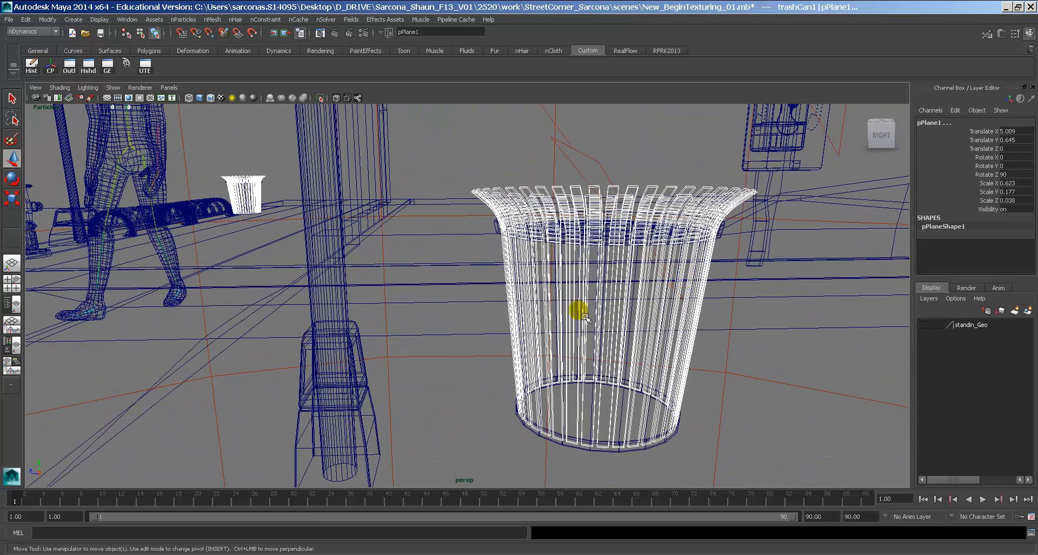
# Assign a new mia_material_x_passes material to the selected slats and sphere
pyautogui.moveTo(26, 500); pyautogui.dragTo(12, 502)
pyautogui.press('space')
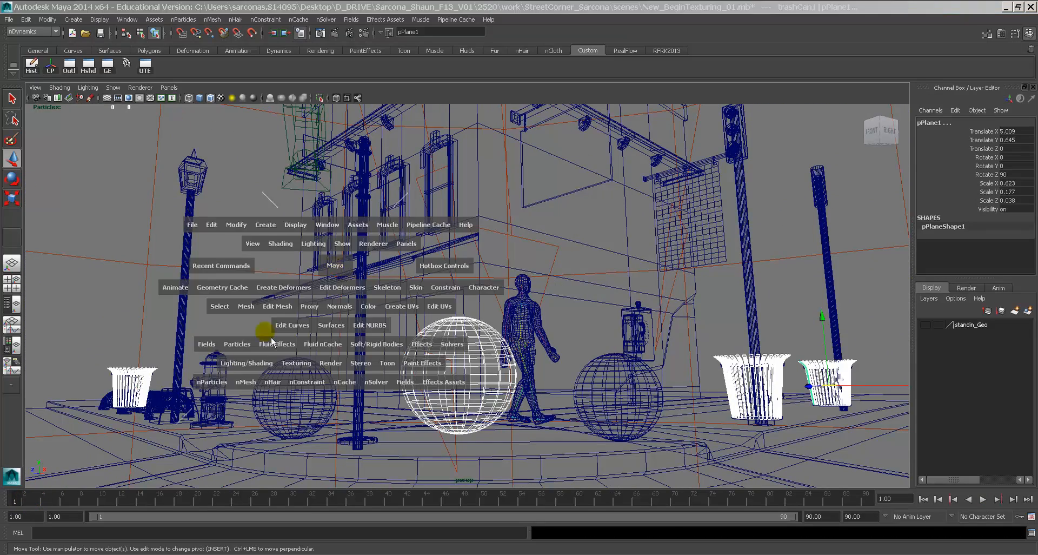
pyautogui.click(243, 369)
pyautogui.moveTo(330, 206)
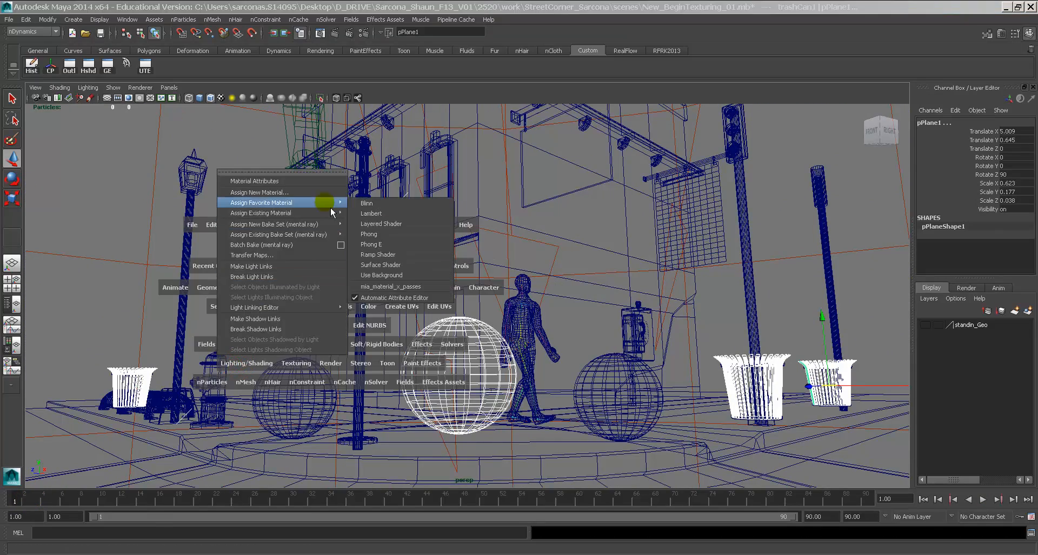
pyautogui.click(409, 287)
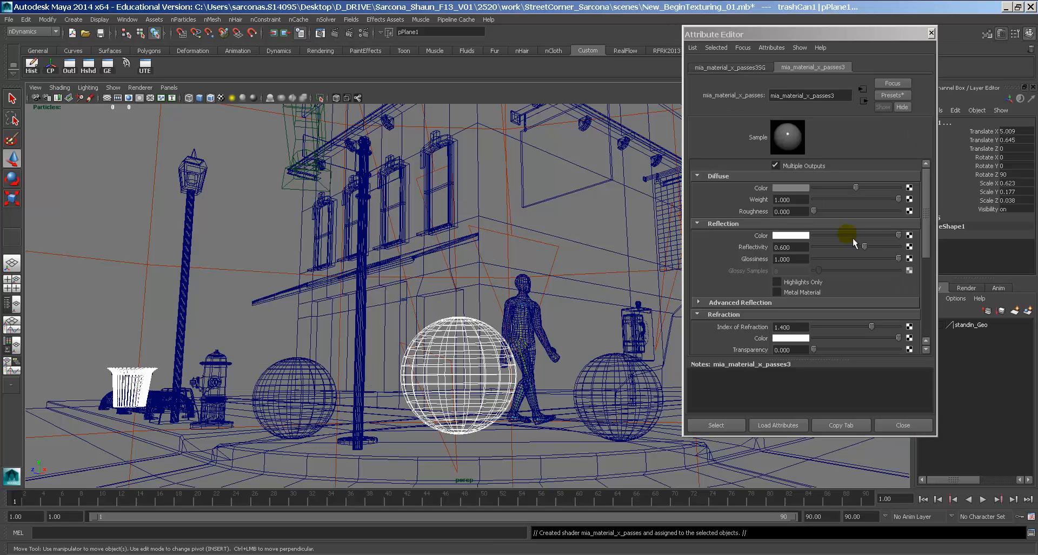
# Replace the new material's settings with the MattePlastic preset
pyautogui.click(904, 97)
pyautogui.moveTo(949, 218)
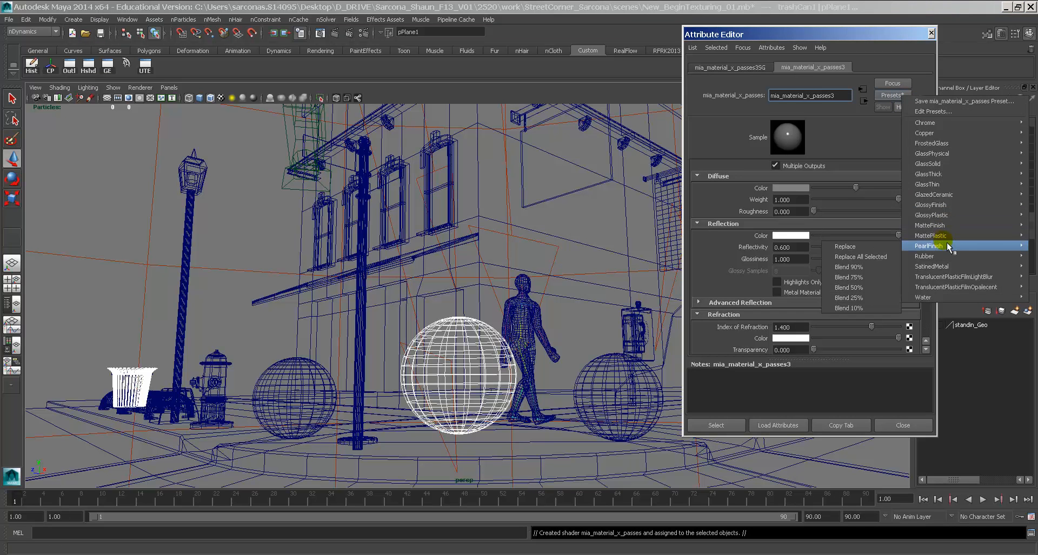
pyautogui.moveTo(945, 237)
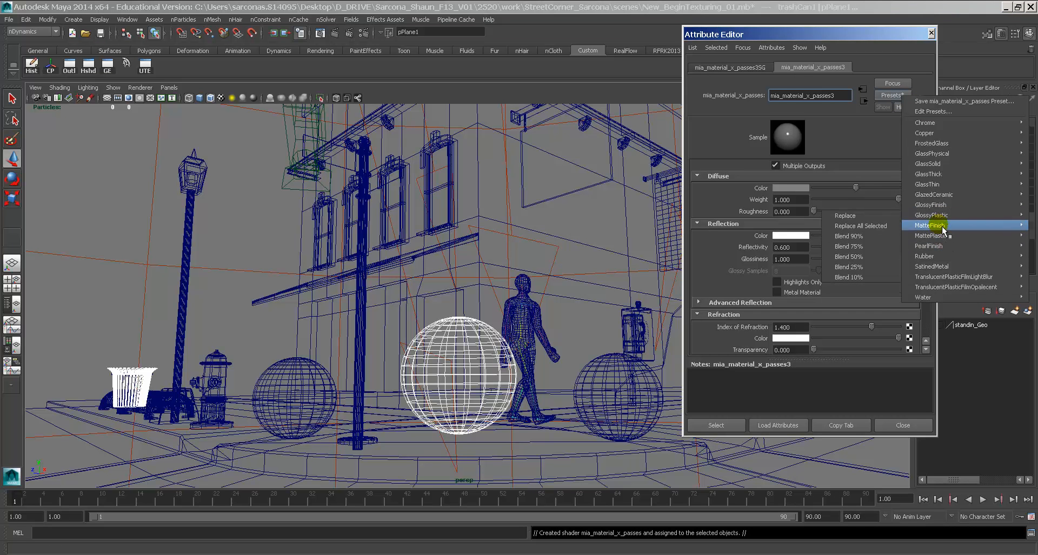
pyautogui.click(874, 237)
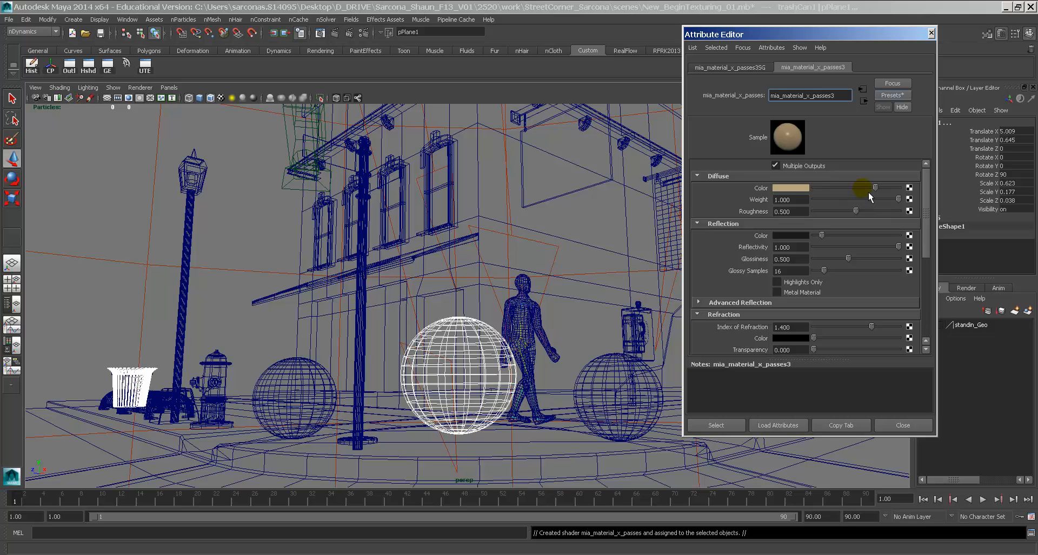
# Look up the Gamma Correct utility for the material's diffuse color and add it to the Maya favorites
pyautogui.click(910, 188)
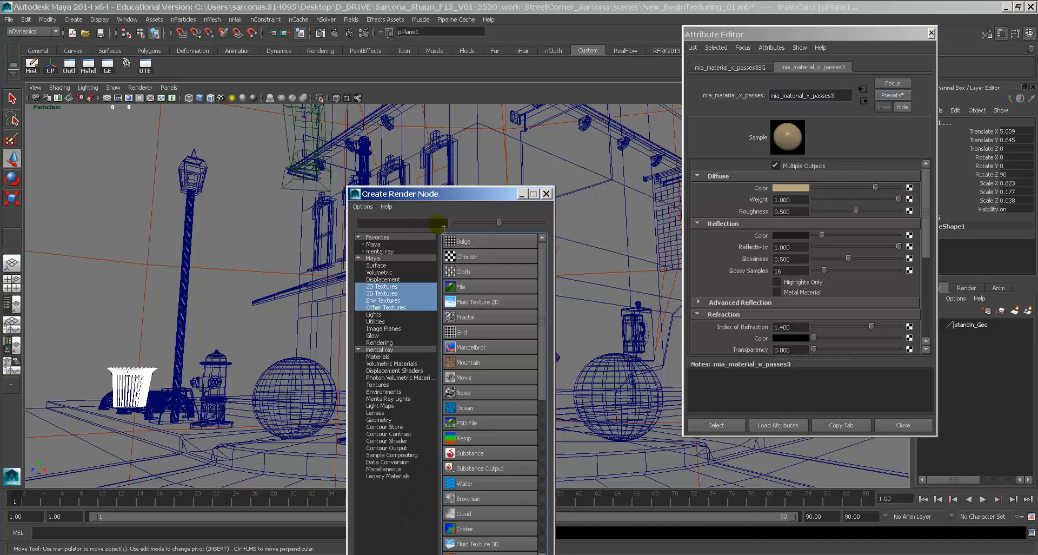
pyautogui.click(375, 226)
pyautogui.write('ga')
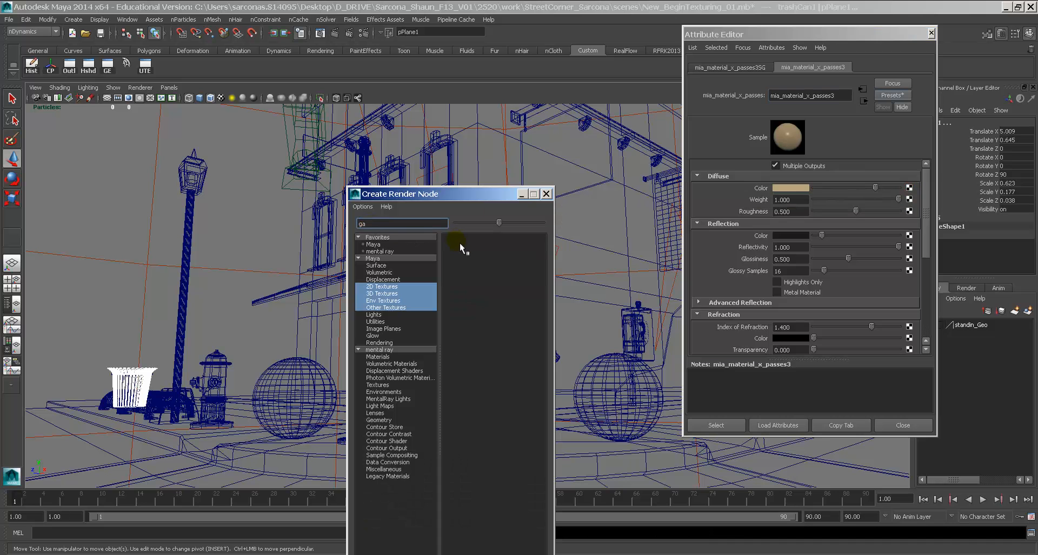
pyautogui.write('mm')
pyautogui.click(381, 323)
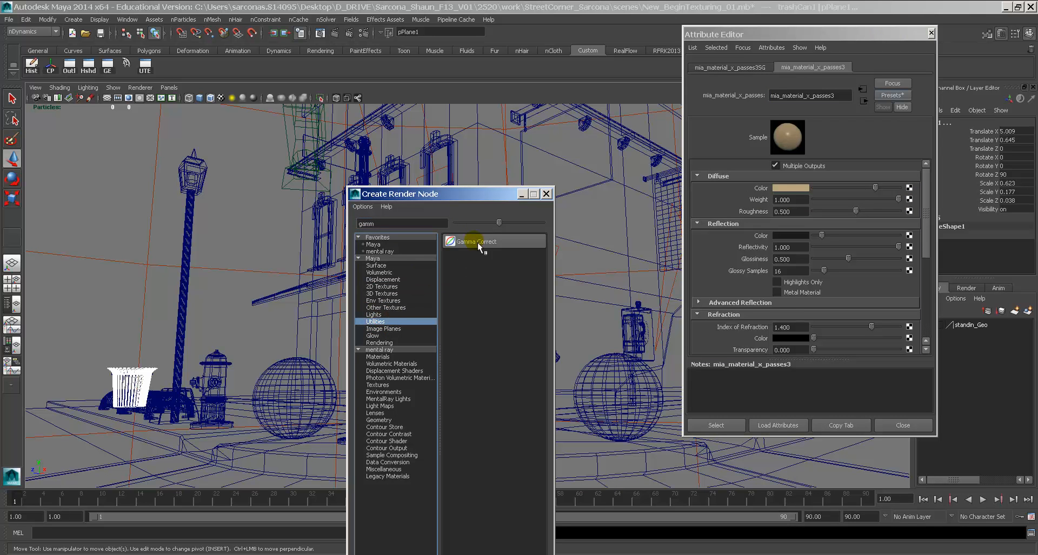
pyautogui.moveTo(481, 244); pyautogui.dragTo(350, 225)
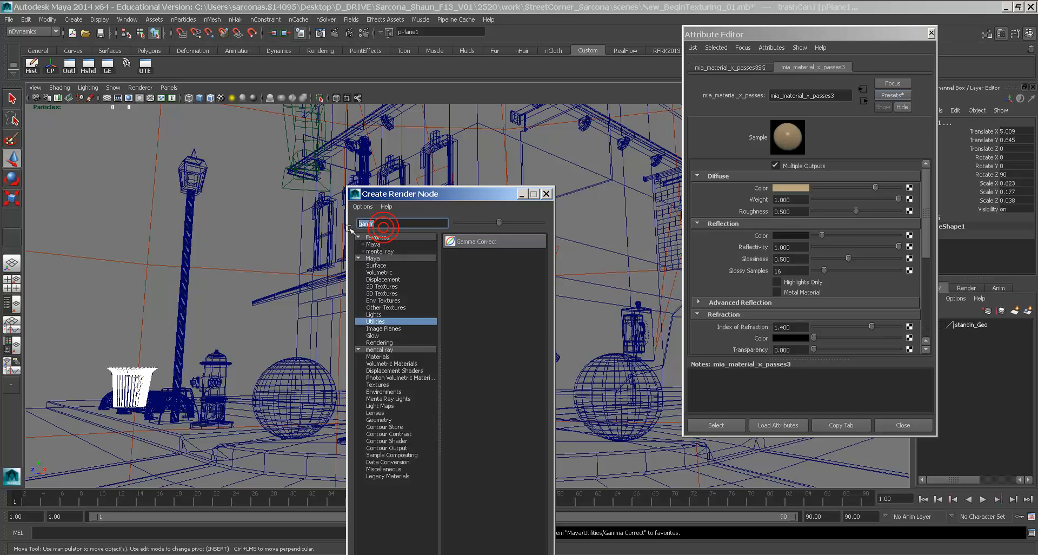
# Clear the node search and connect a Gamma Correct node from the Maya favorites to the diffuse color
pyautogui.press('BackSpace')
pyautogui.click(373, 244)
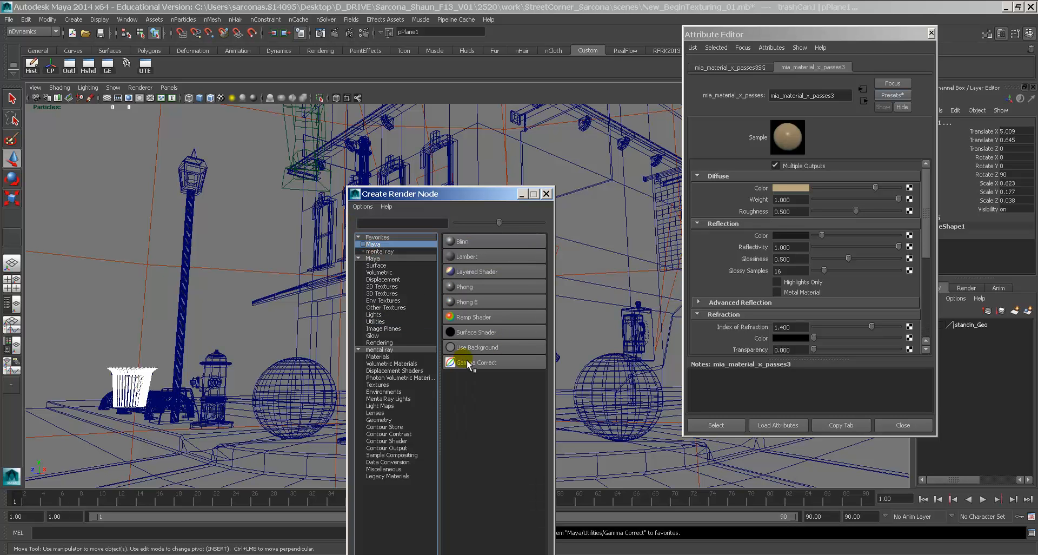
pyautogui.click(490, 368)
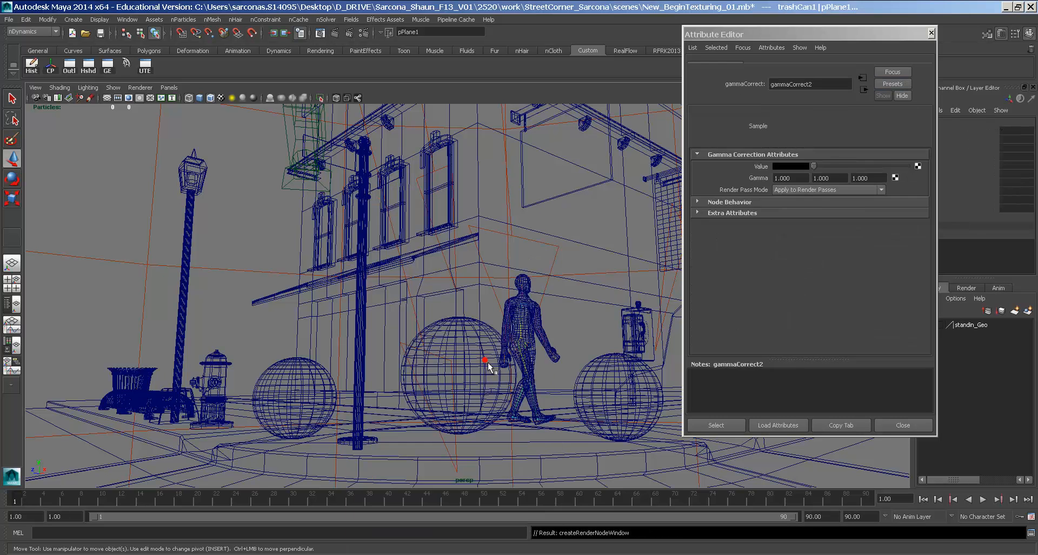
# Set all three gamma values of the Gamma Correct node to 0.454
pyautogui.doubleClick(802, 191)
pyautogui.write('.')
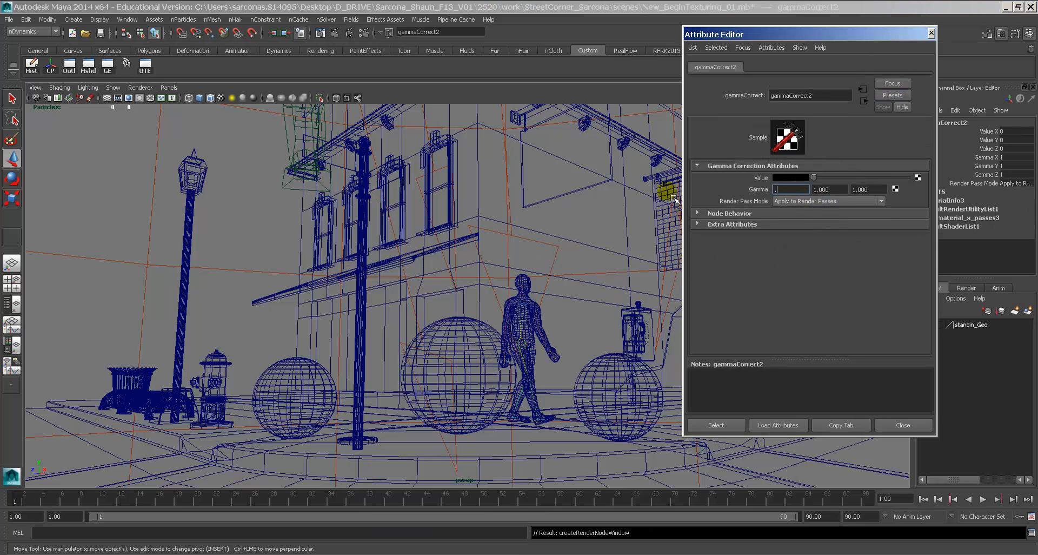
pyautogui.write('454')
pyautogui.press('Tab')
pyautogui.write('.454')
pyautogui.press('Tab')
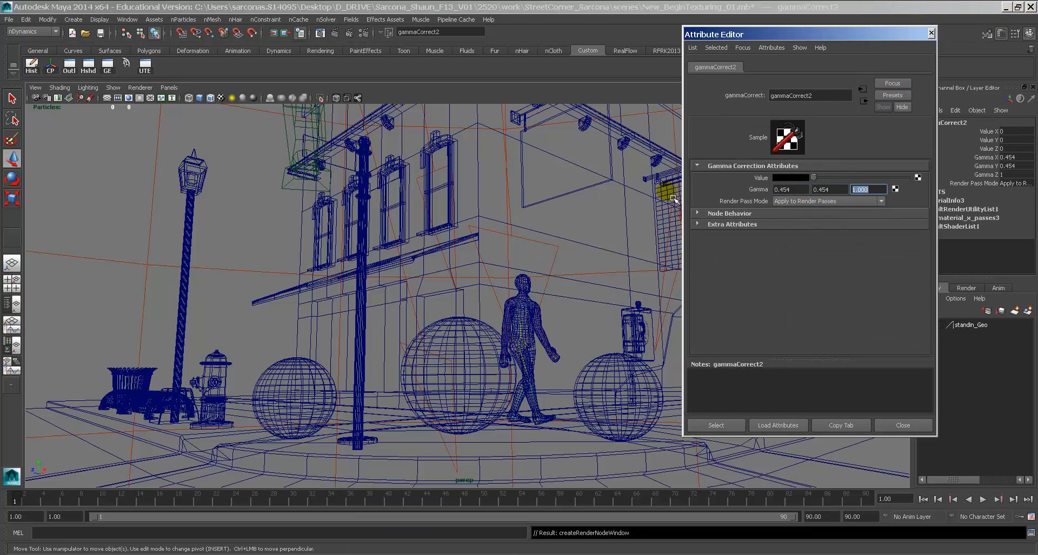
pyautogui.write('.454')
pyautogui.press('Tab')
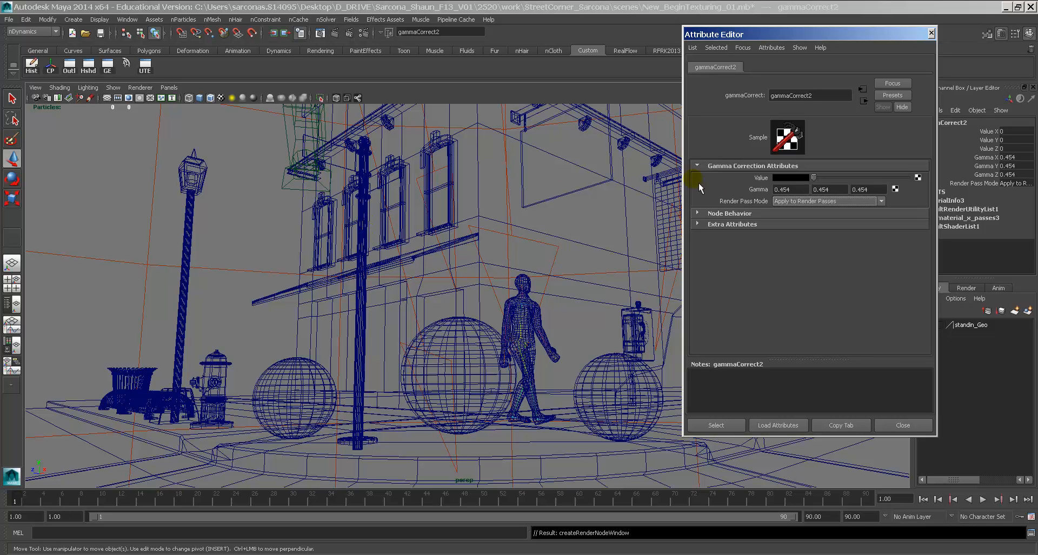
# Set the Gamma Correct node's color value to a dark brown of about 0.219, 0.143, 0.084
pyautogui.click(806, 177)
pyautogui.click(779, 178)
pyautogui.click(723, 171)
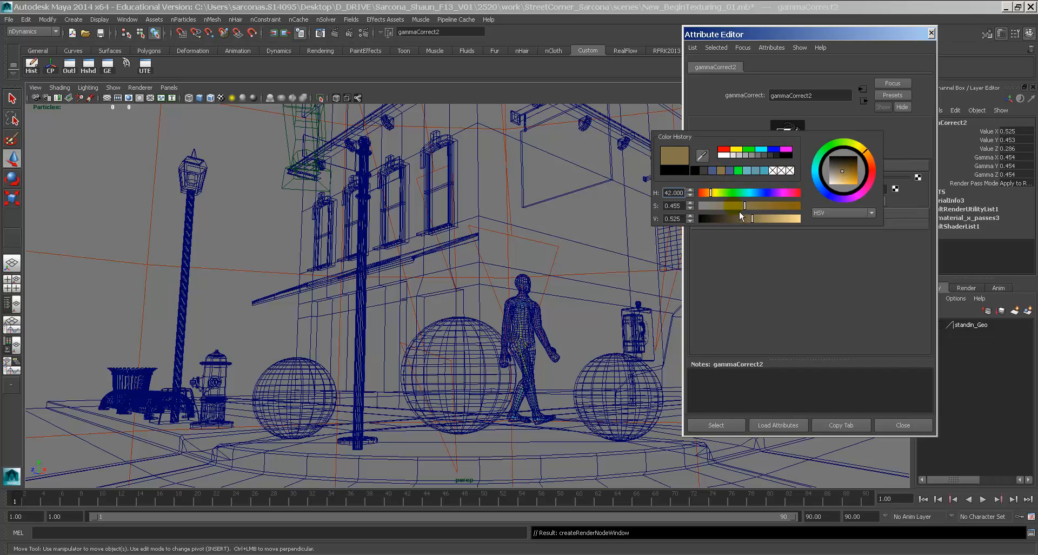
pyautogui.moveTo(711, 193); pyautogui.dragTo(731, 225)
pyautogui.click(768, 207)
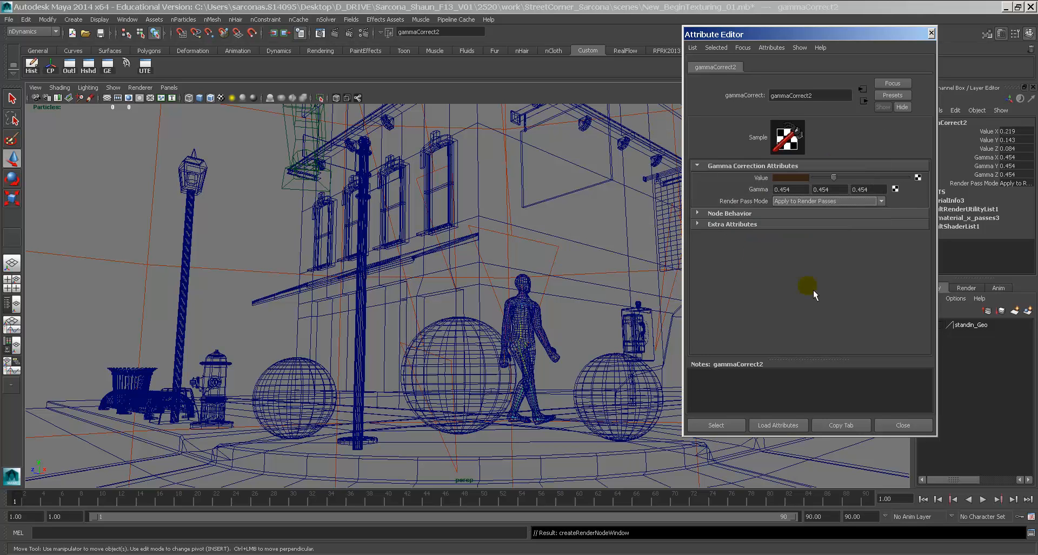
pyautogui.click(796, 177)
# Go back to the slats' mia_material_x_passes material and rename it brownPlastic_TrashCan_MIA
pyautogui.click(864, 101)
pyautogui.moveTo(847, 95); pyautogui.dragTo(711, 100)
pyautogui.write('brownPlastic_TrashCan_MIA')
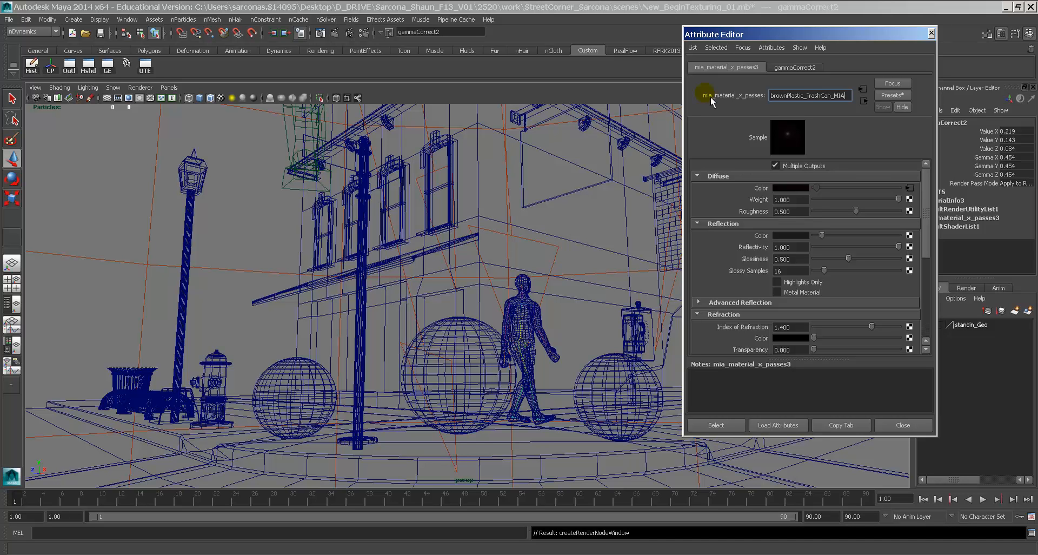
pyautogui.press('Return')
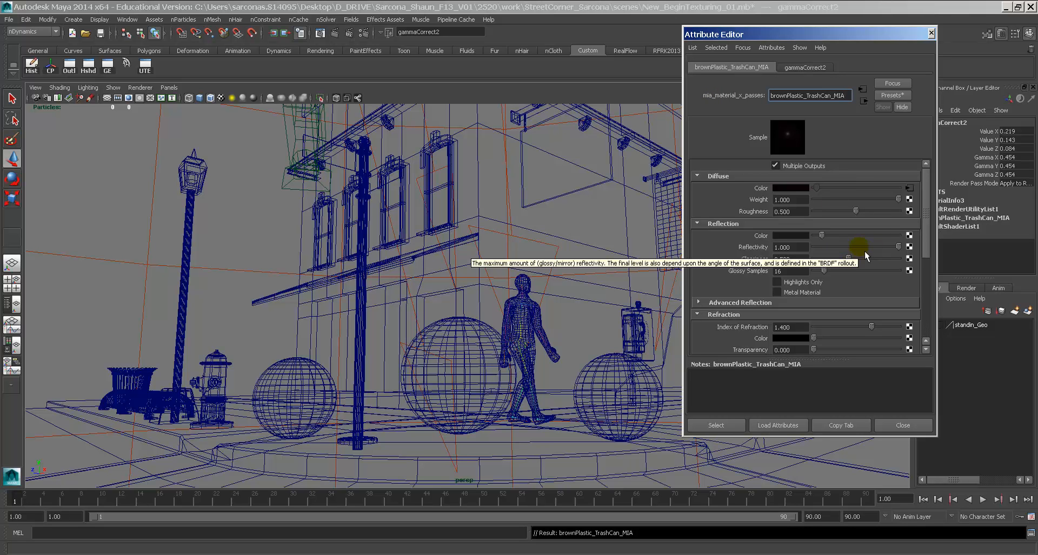
# Set the brown plastic's reflectivity to about 0.274 and its glossy samples to 1
pyautogui.moveTo(861, 250); pyautogui.dragTo(851, 250)
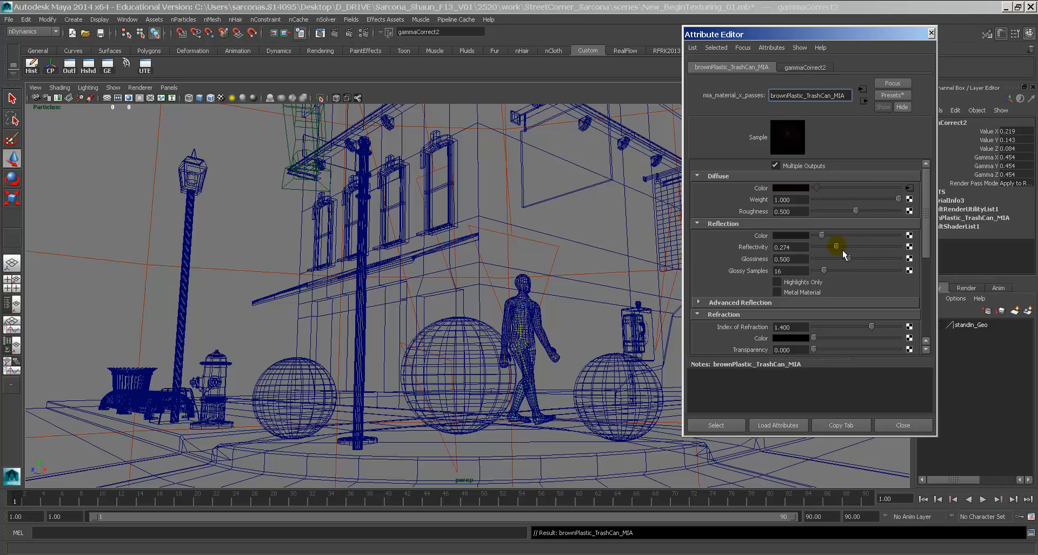
pyautogui.doubleClick(803, 270)
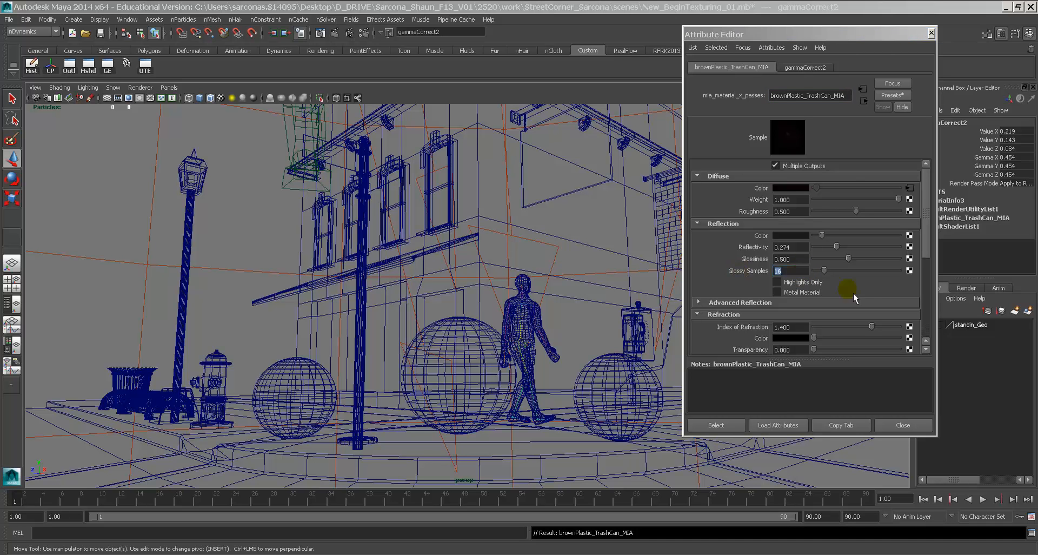
pyautogui.write('1')
pyautogui.press('Tab')
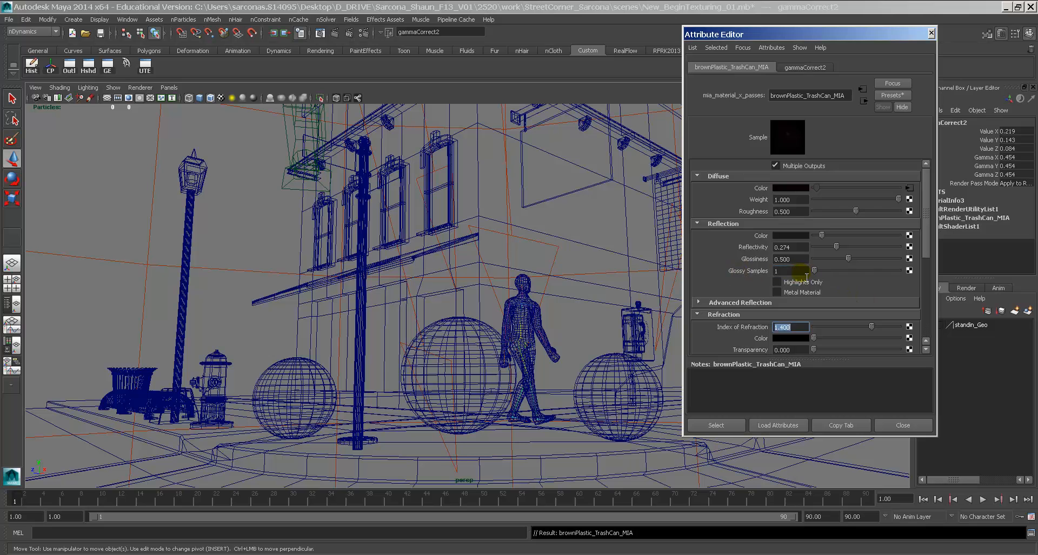
# Define a render region around the middle test sphere and render it with mental ray
pyautogui.click(321, 33)
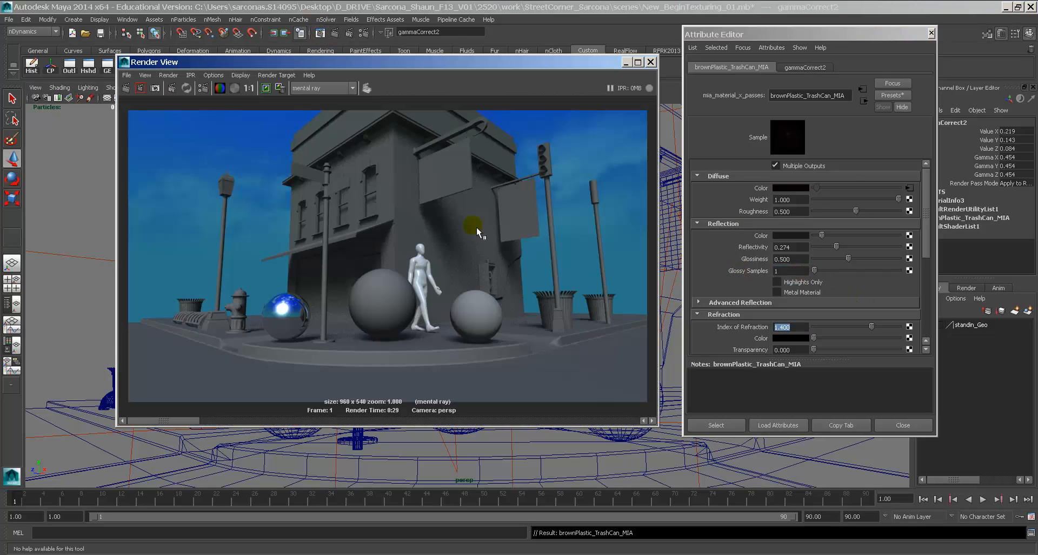
pyautogui.moveTo(341, 252); pyautogui.dragTo(424, 348)
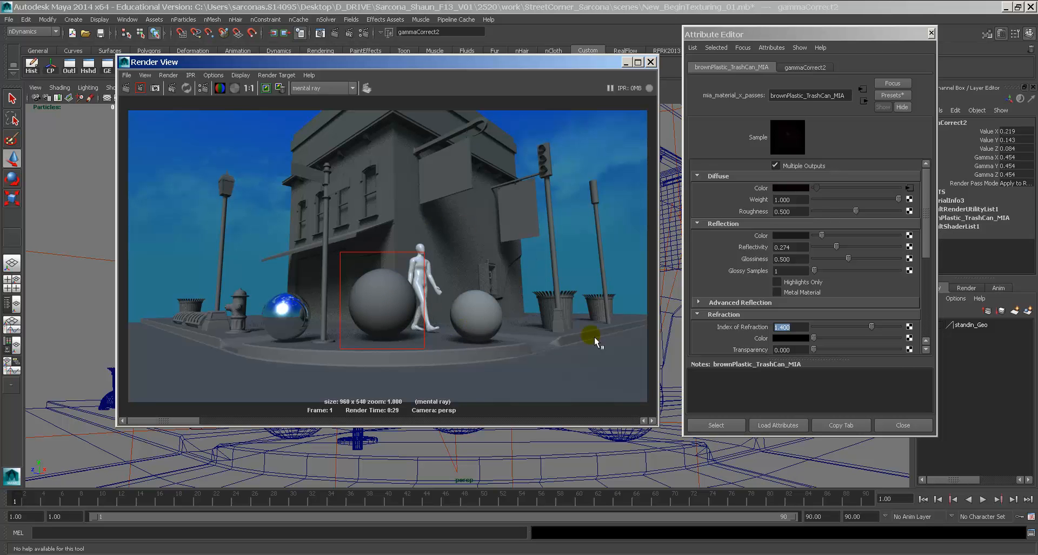
pyautogui.click(572, 336)
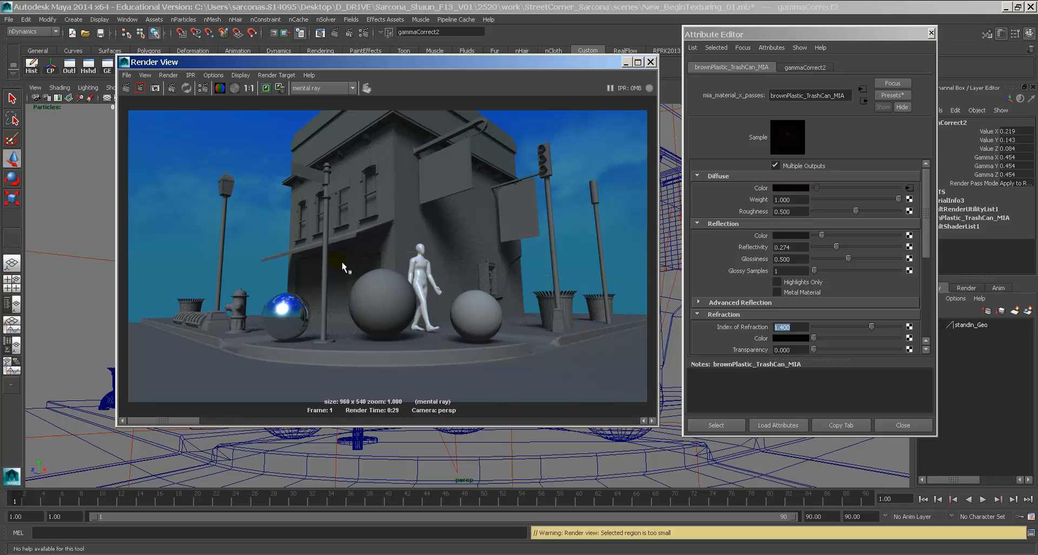
pyautogui.moveTo(342, 262); pyautogui.dragTo(424, 346)
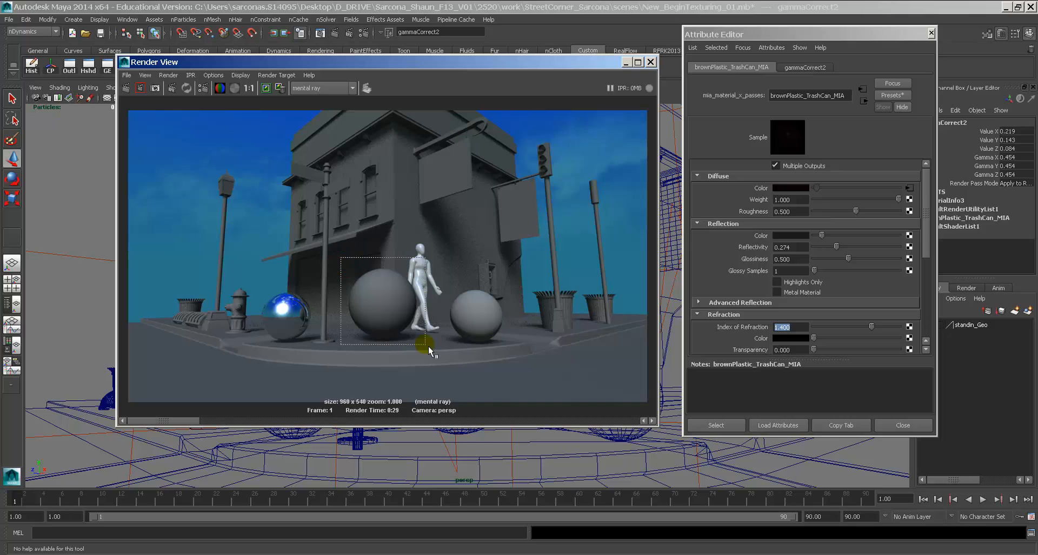
pyautogui.click(141, 88)
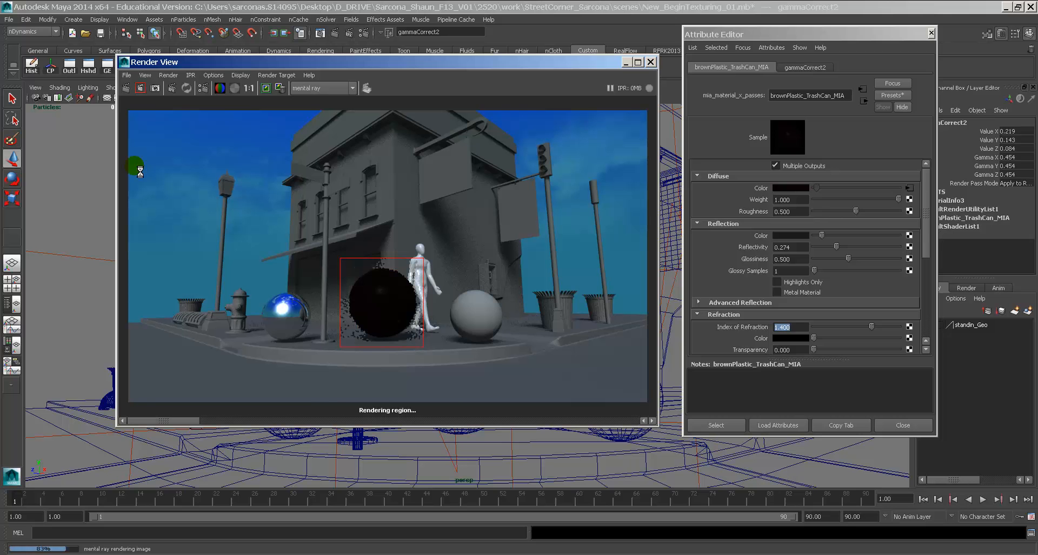
# Set the brown plastic's roughness to about 0.318 and glossiness to about 0.383, with a mid-level reflection color
pyautogui.click(909, 188)
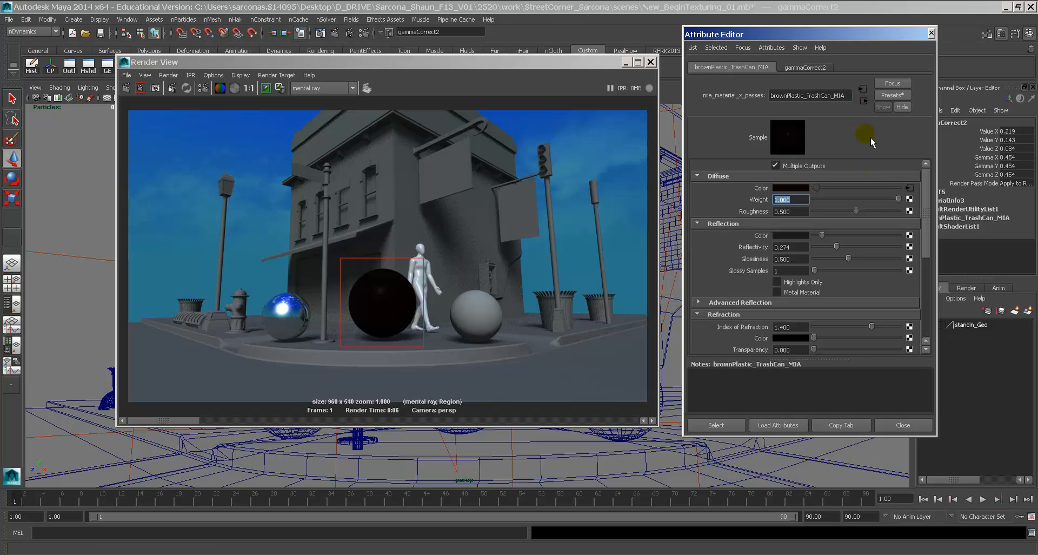
pyautogui.moveTo(855, 211); pyautogui.dragTo(825, 218)
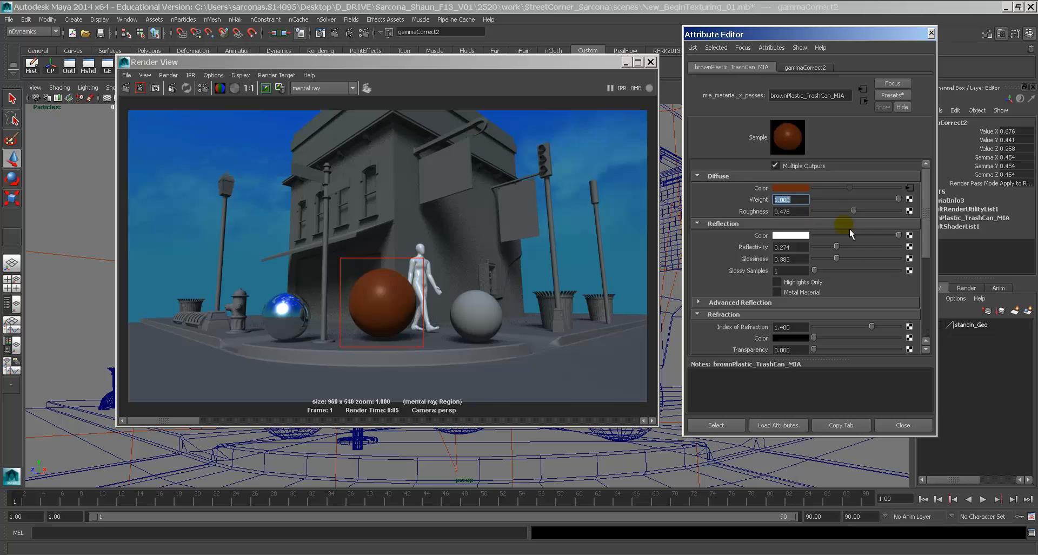
pyautogui.moveTo(849, 238)
pyautogui.mouseDown()
pyautogui.moveTo(830, 237)
pyautogui.moveTo(840, 241)
pyautogui.mouseUp()
pyautogui.moveTo(859, 218); pyautogui.dragTo(848, 221)
# Set the gamma node's brown value to about 0.324, 0.211, 0.124, then re-render the sphere region and inspect it up close
pyautogui.click(912, 188)
pyautogui.moveTo(882, 178); pyautogui.dragTo(844, 178)
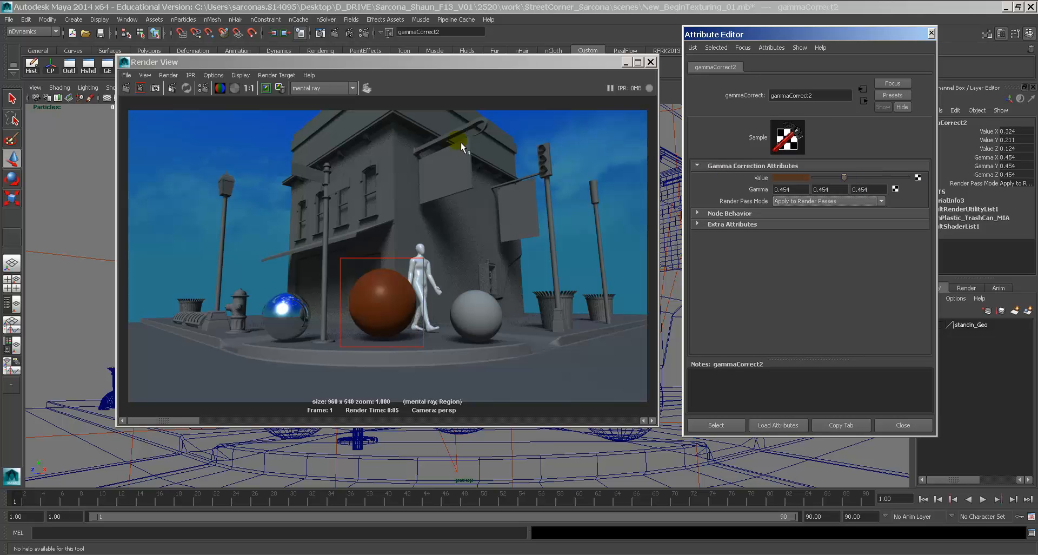
pyautogui.click(140, 88)
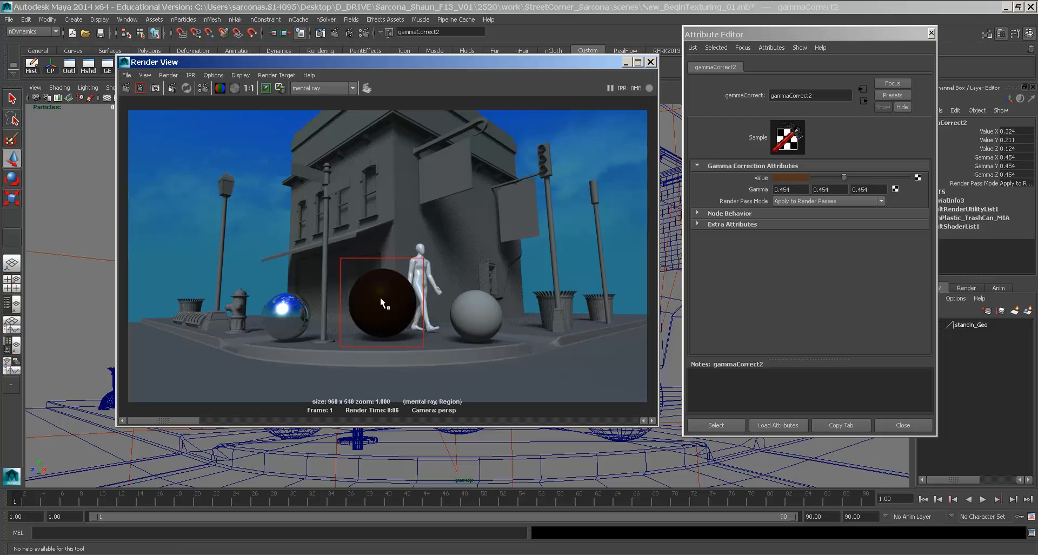
pyautogui.scroll(3, 375, 295)
pyautogui.keyDown('alt'); pyautogui.moveTo(381, 303); pyautogui.dragTo(395, 203, button='middle'); pyautogui.keyUp('alt')
pyautogui.scroll(1, 397, 217)
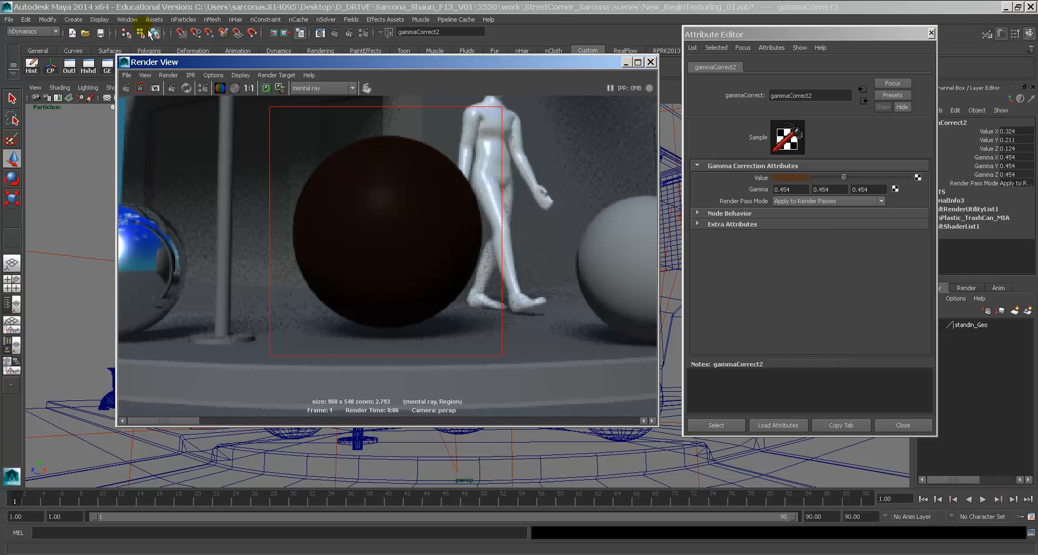
# Return to the brownPlastic_TrashCan_MIA material and open its bump settings
pyautogui.click(863, 100)
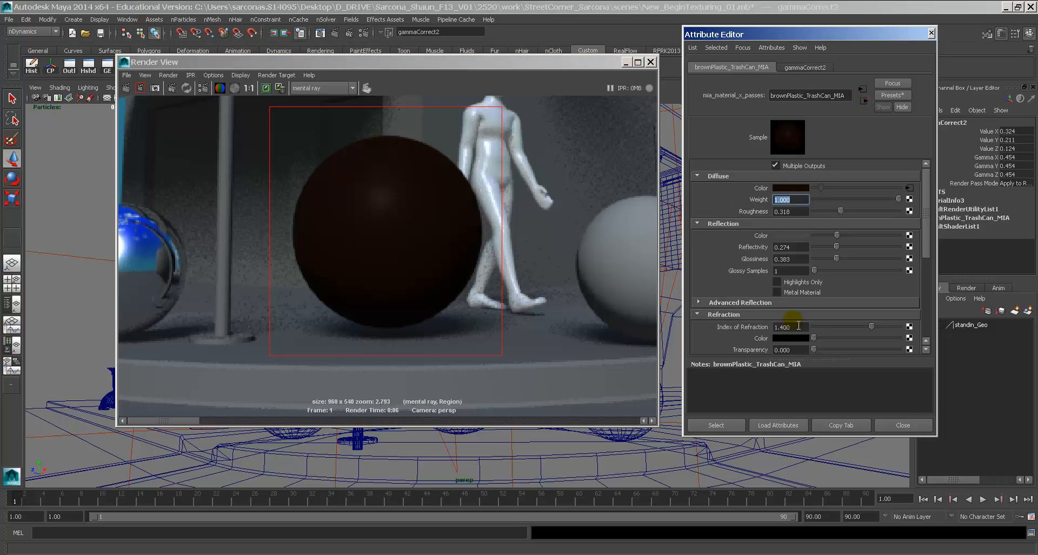
pyautogui.scroll(-3, 819, 284)
pyautogui.scroll(-3, 820, 283)
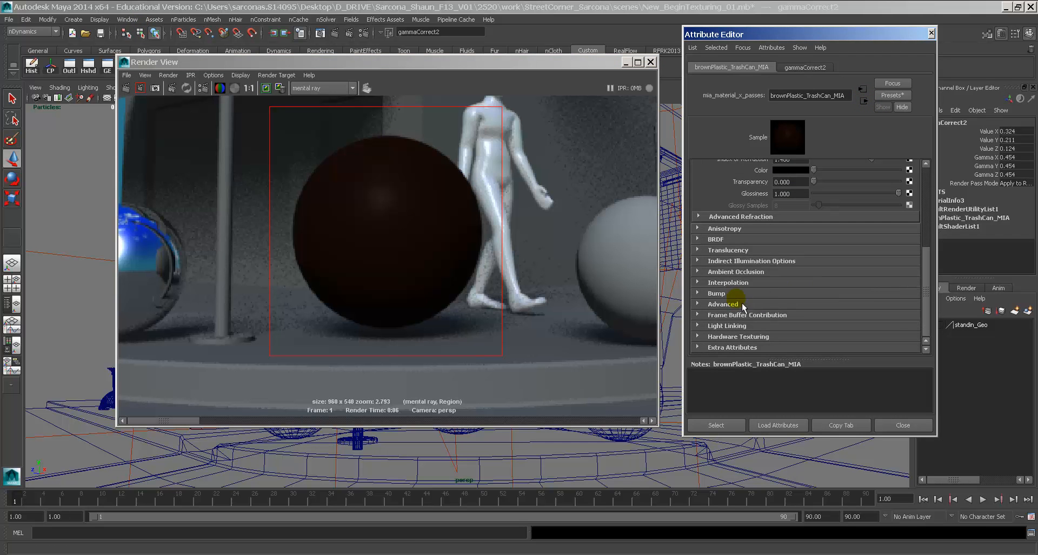
pyautogui.click(720, 295)
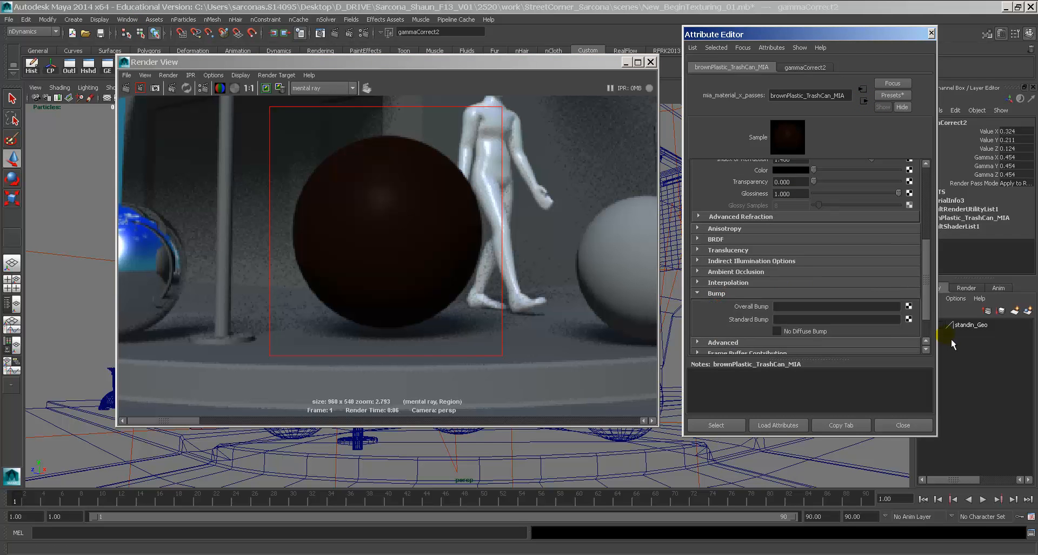
# Assign a Granite texture to the Standard Bump of the brownPlastic_TrashCan_MIA material
pyautogui.click(908, 319)
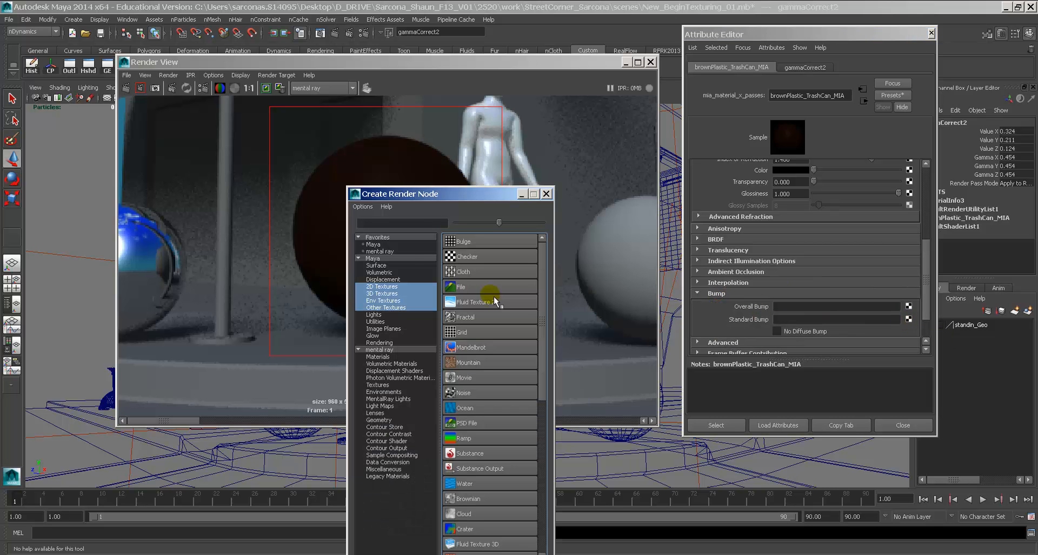
pyautogui.moveTo(448, 194); pyautogui.dragTo(483, 153)
pyautogui.scroll(-4, 531, 294)
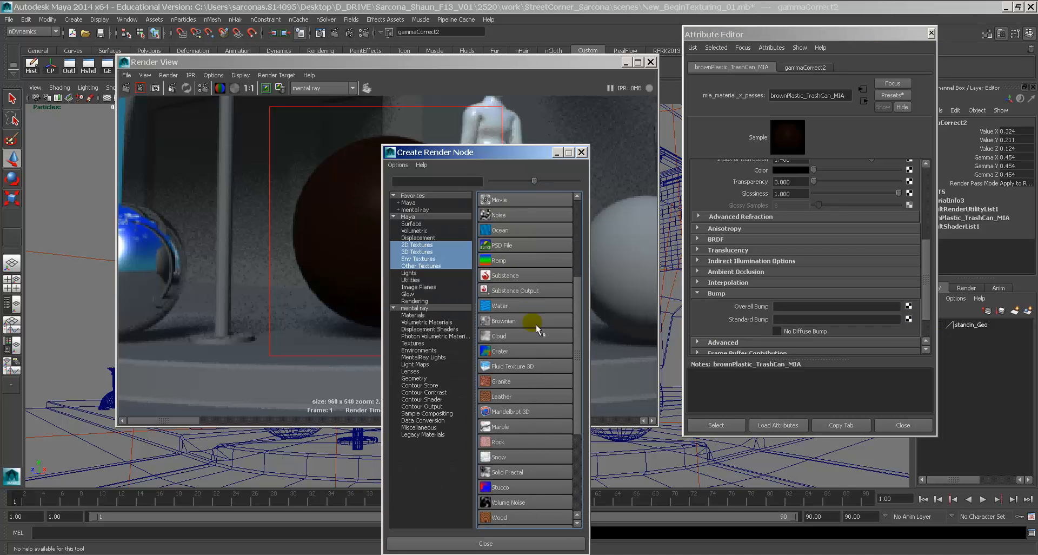
pyautogui.click(502, 382)
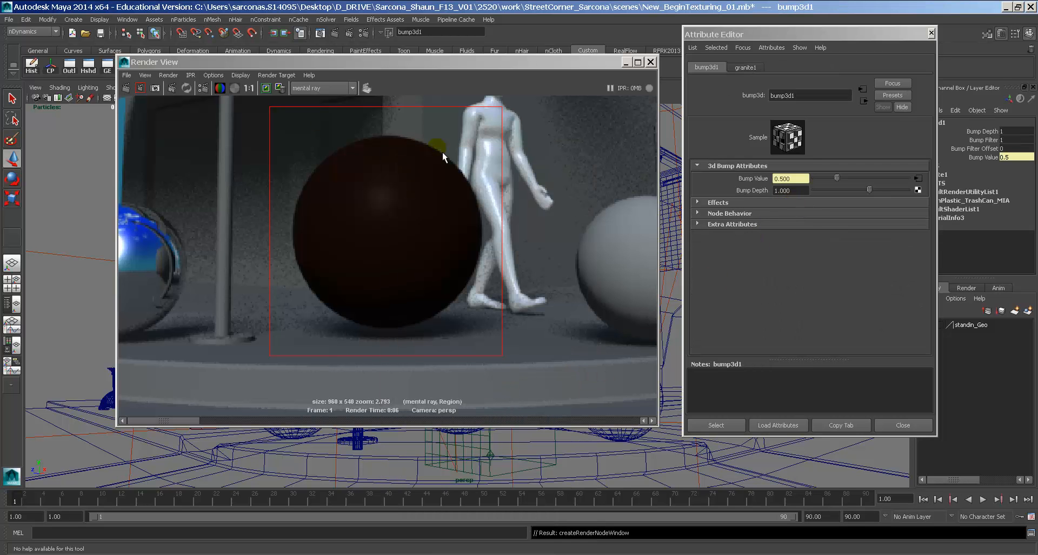
# Re-render the region around the brown sphere and compare its bump surface with the trash cans in the scene
pyautogui.click(140, 88)
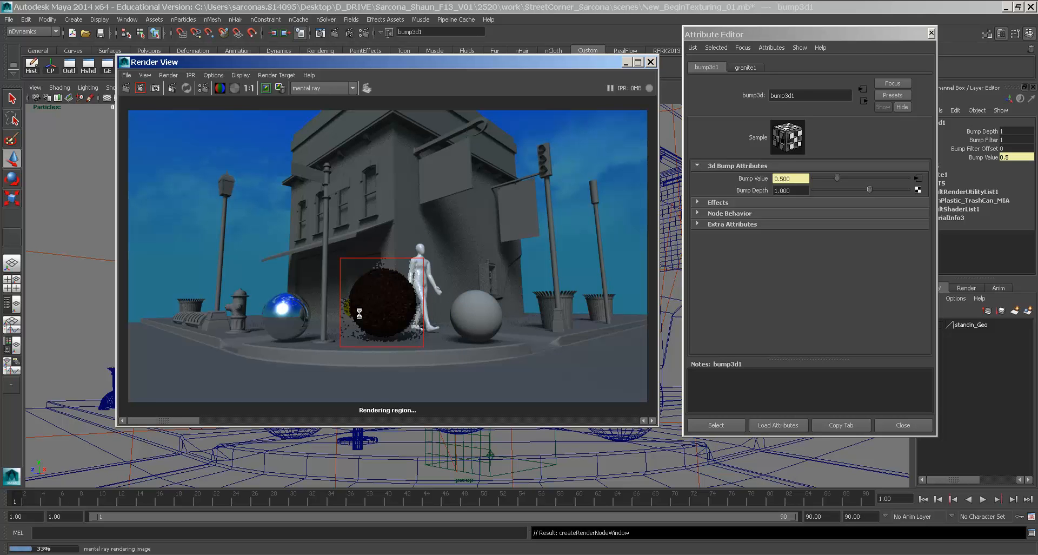
pyautogui.scroll(5, 355, 304)
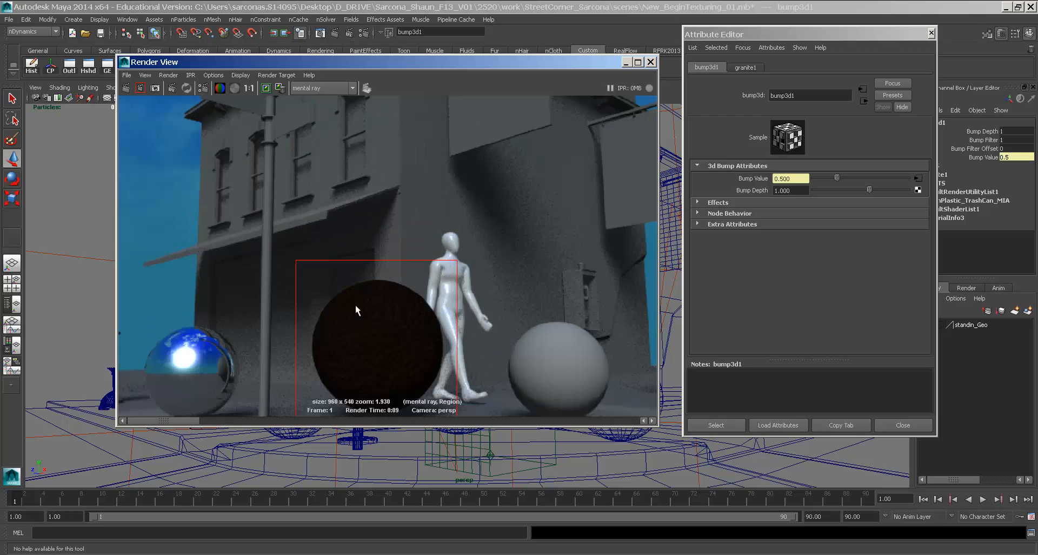
pyautogui.keyDown('alt'); pyautogui.moveTo(355, 303); pyautogui.dragTo(394, 263, button='middle'); pyautogui.keyUp('alt')
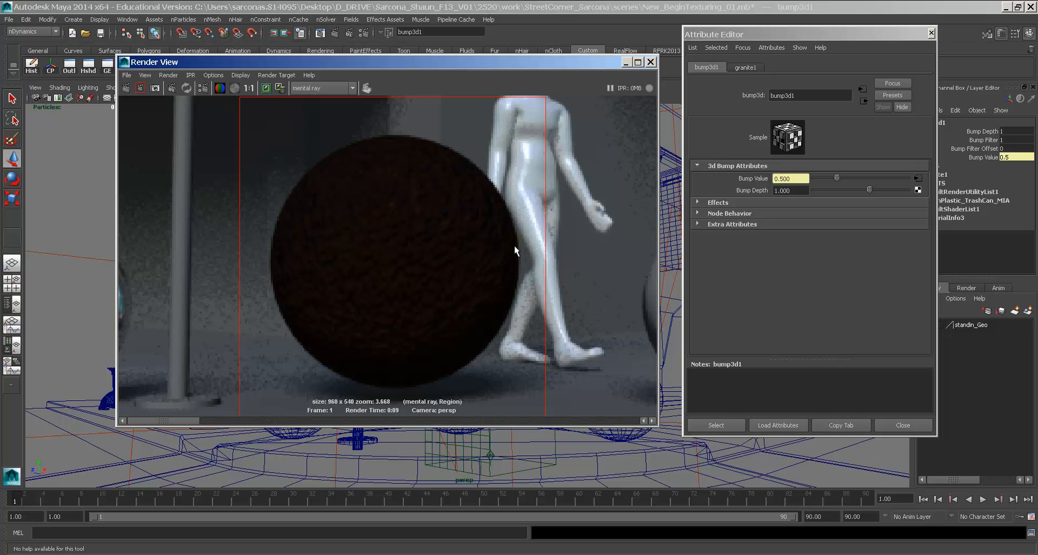
pyautogui.keyDown('alt'); pyautogui.moveTo(595, 265); pyautogui.dragTo(219, 264, button='middle'); pyautogui.keyUp('alt')
pyautogui.keyDown('alt'); pyautogui.moveTo(497, 285); pyautogui.dragTo(331, 285, button='middle'); pyautogui.keyUp('alt')
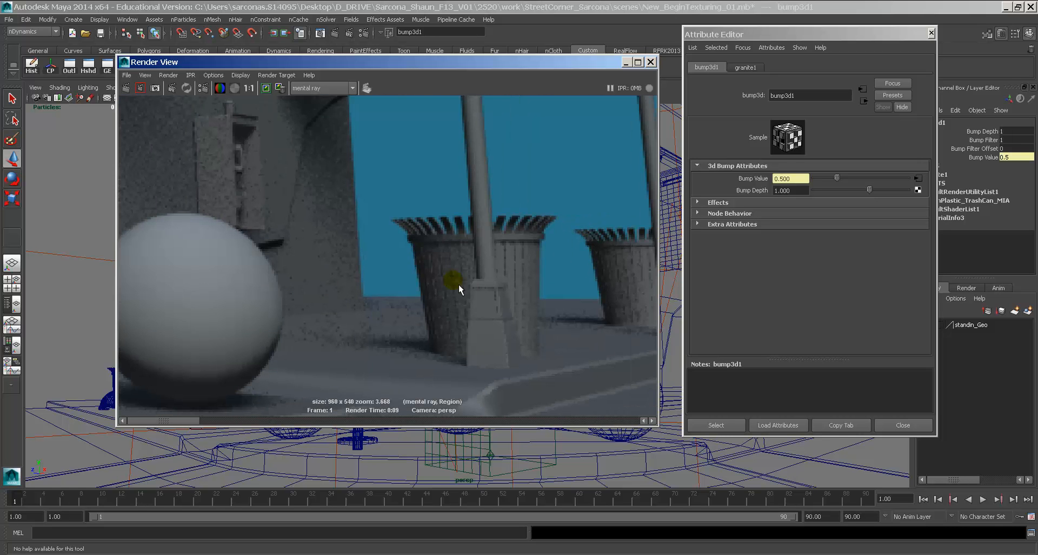
pyautogui.keyDown('alt'); pyautogui.moveTo(232, 284); pyautogui.dragTo(616, 280, button='middle'); pyautogui.keyUp('alt')
pyautogui.keyDown('alt'); pyautogui.moveTo(359, 269); pyautogui.dragTo(430, 267, button='middle'); pyautogui.keyUp('alt')
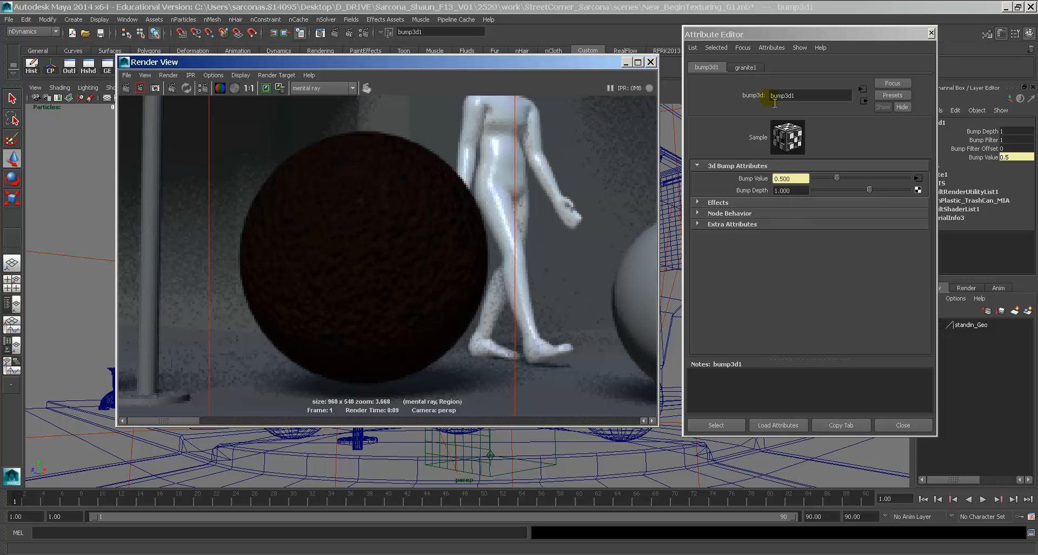
# Set the Bump Depth of bump3d1 to 0.25
pyautogui.click(792, 191)
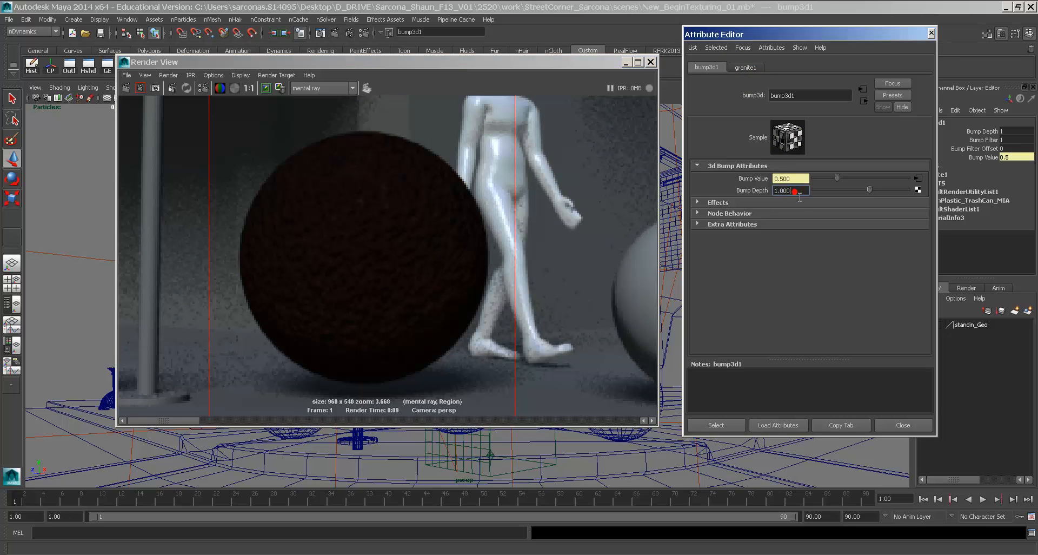
pyautogui.write('0.25')
pyautogui.press('Return')
# Set Color 2, Color 3 and the Filler Color of the granite1 texture to black
pyautogui.click(746, 67)
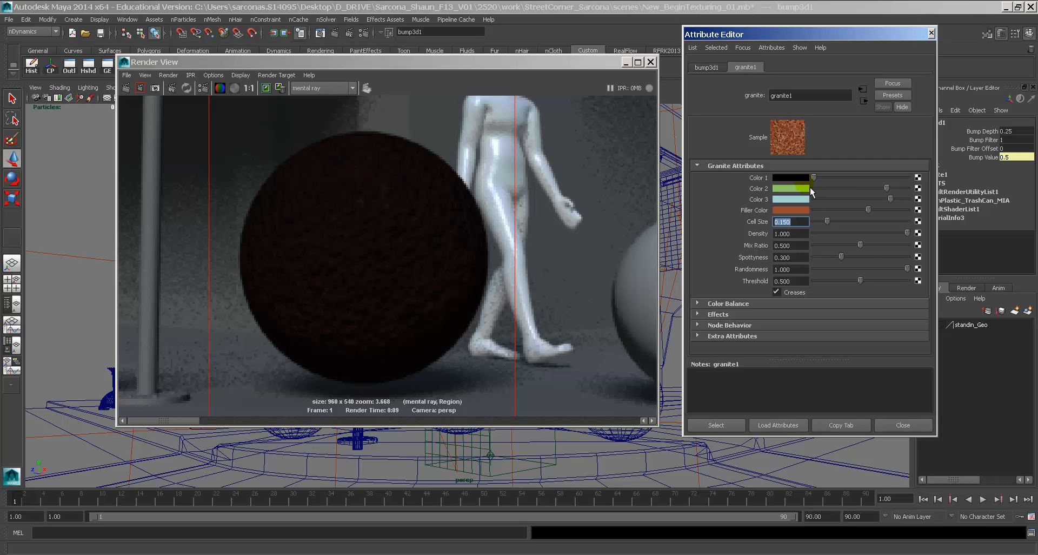
pyautogui.click(800, 135)
pyautogui.click(800, 185)
pyautogui.click(787, 189)
pyautogui.click(861, 122)
pyautogui.moveTo(885, 189); pyautogui.dragTo(773, 202)
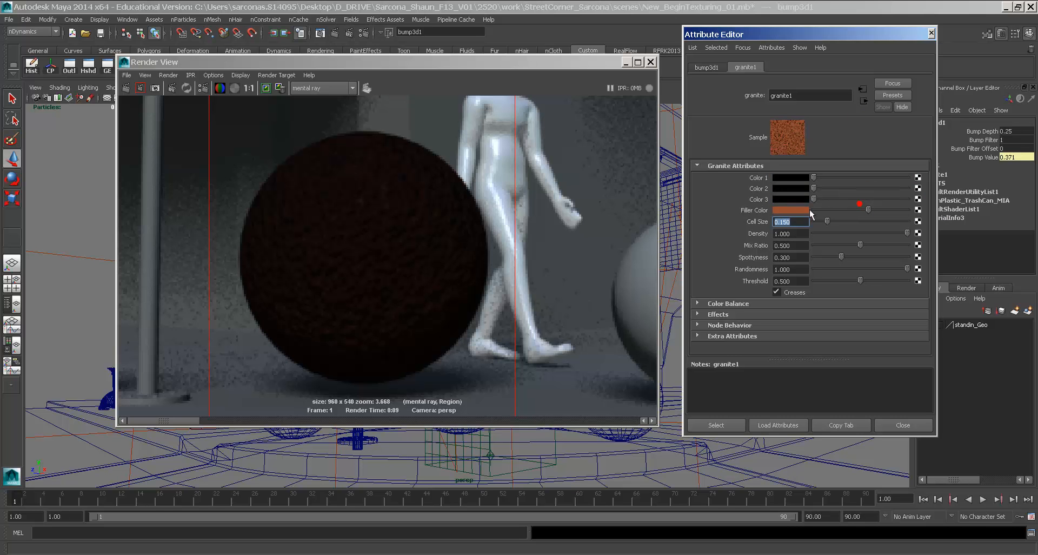
pyautogui.moveTo(861, 216); pyautogui.dragTo(764, 212)
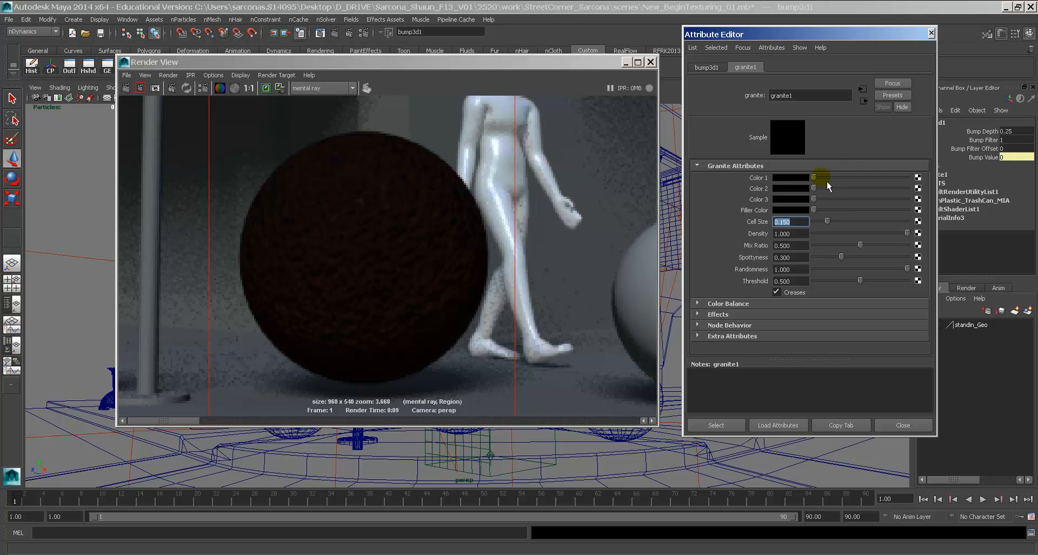
# Set granite1's Color 1 to dark gray, Color 2 to medium gray and Color 3 to near white, keeping the filler black
pyautogui.moveTo(826, 181); pyautogui.dragTo(882, 208)
pyautogui.moveTo(814, 211)
pyautogui.mouseDown()
pyautogui.moveTo(832, 210)
pyautogui.moveTo(807, 212)
pyautogui.mouseUp()
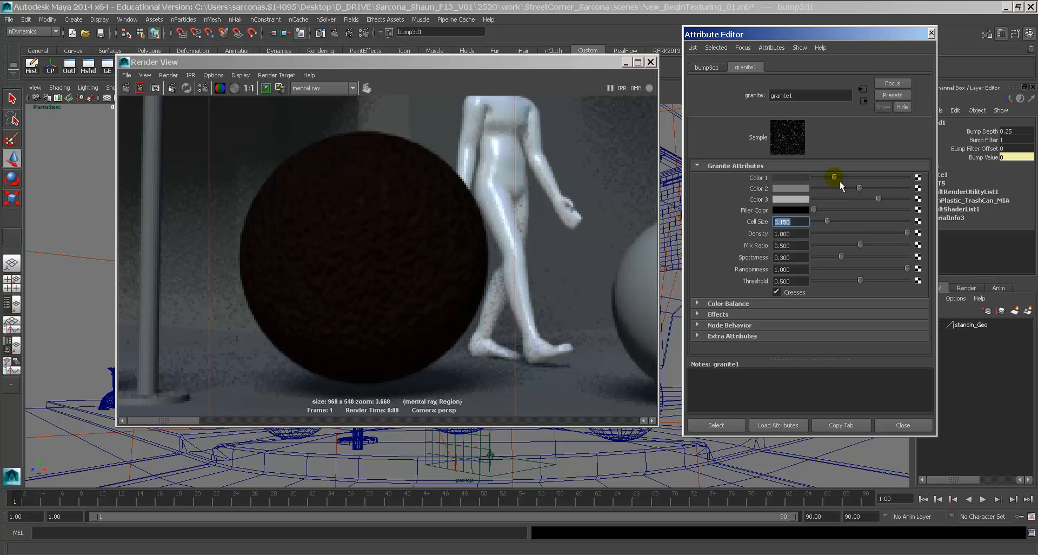
pyautogui.moveTo(839, 183); pyautogui.dragTo(868, 189)
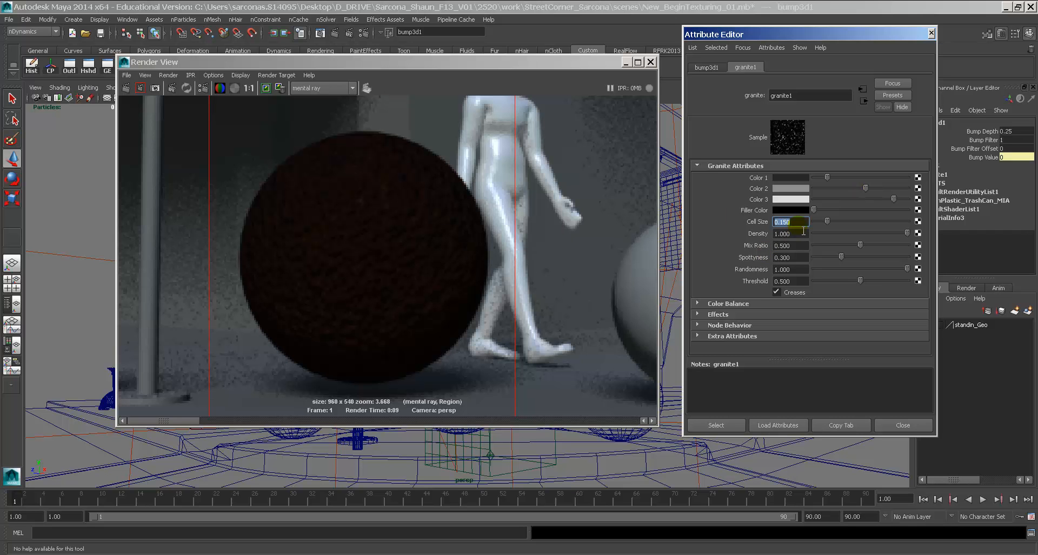
# Set the Cell Size of the granite texture to 0.05
pyautogui.click(731, 222)
pyautogui.write('0.050')
pyautogui.press('Return')
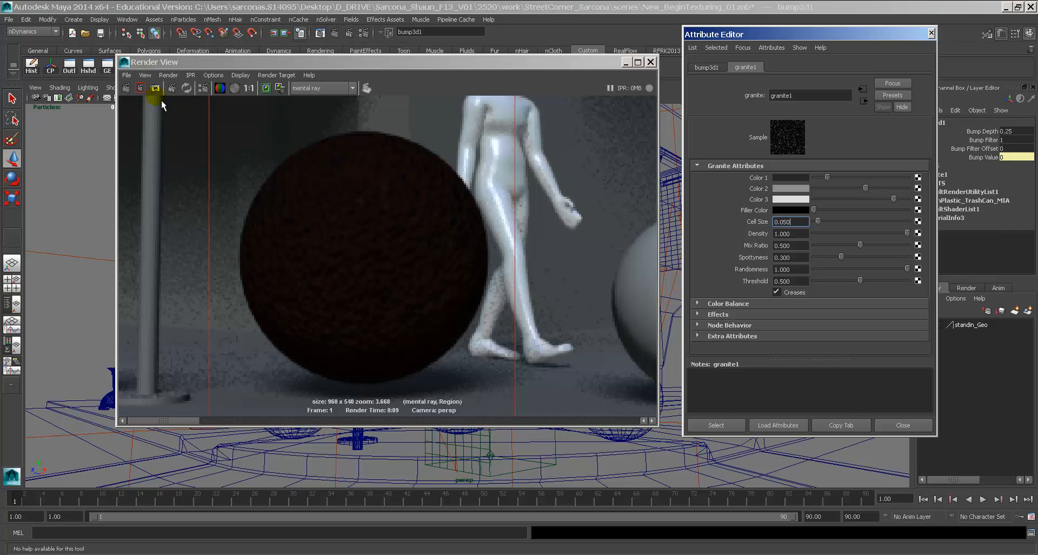
# Re-render the sphere region and inspect the finer granite bump up close
pyautogui.click(142, 89)
pyautogui.click(148, 92)
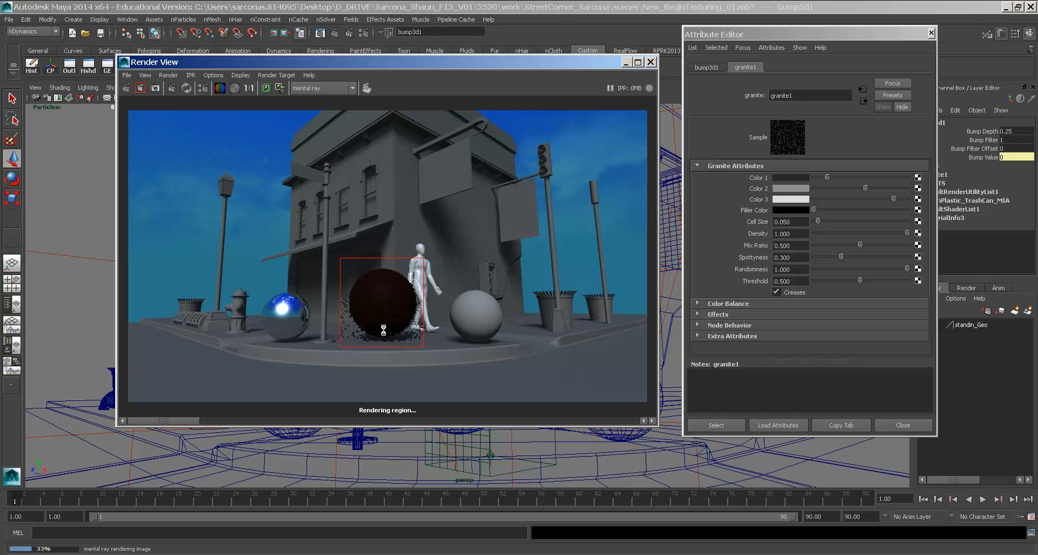
pyautogui.keyDown('alt'); pyautogui.moveTo(382, 324); pyautogui.dragTo(398, 273, button='middle'); pyautogui.keyUp('alt')
pyautogui.keyDown('alt'); pyautogui.moveTo(399, 266); pyautogui.dragTo(690, 302, button='right'); pyautogui.keyUp('alt')
pyautogui.keyDown('alt'); pyautogui.moveTo(445, 291); pyautogui.dragTo(804, 345, button='right'); pyautogui.keyUp('alt')
pyautogui.keyDown('alt'); pyautogui.moveTo(539, 292); pyautogui.dragTo(519, 285, button='middle'); pyautogui.keyUp('alt')
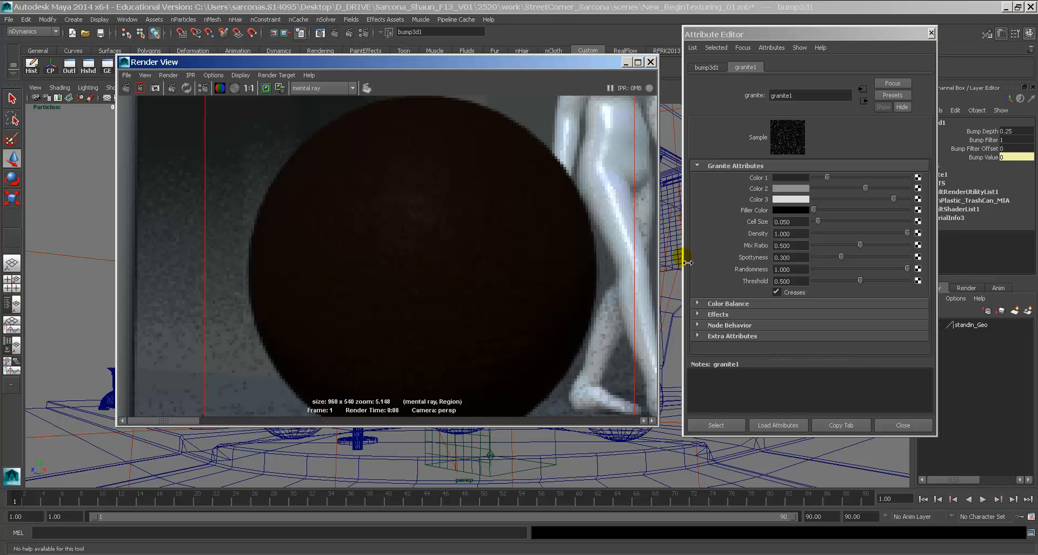
# Set the Bump Depth of bump3d1 to 1
pyautogui.click(708, 68)
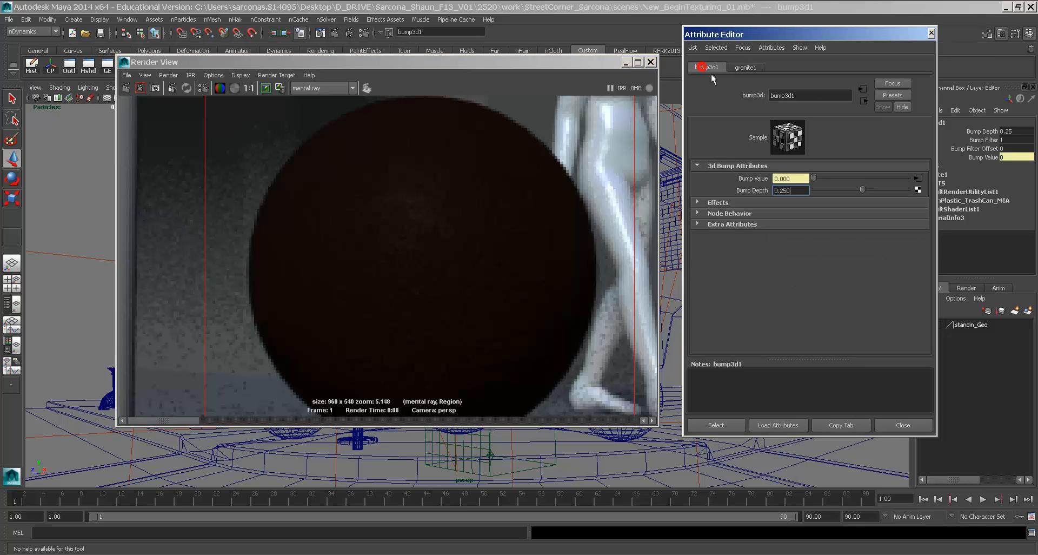
pyautogui.moveTo(797, 190); pyautogui.dragTo(758, 187)
pyautogui.write('1')
pyautogui.press('Return')
# Keep the current render image and re-render the sphere region to compare the two bump depths
pyautogui.click(250, 88)
pyautogui.click(140, 88)
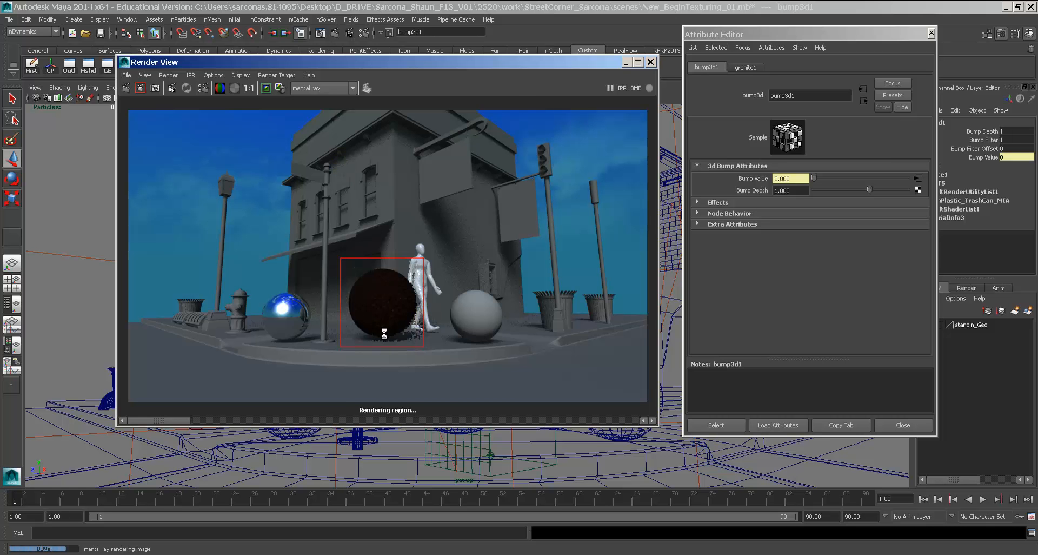
pyautogui.scroll(5, 380, 330)
pyautogui.keyDown('alt'); pyautogui.moveTo(380, 331); pyautogui.dragTo(387, 238, button='middle'); pyautogui.keyUp('alt')
pyautogui.scroll(2, 387, 239)
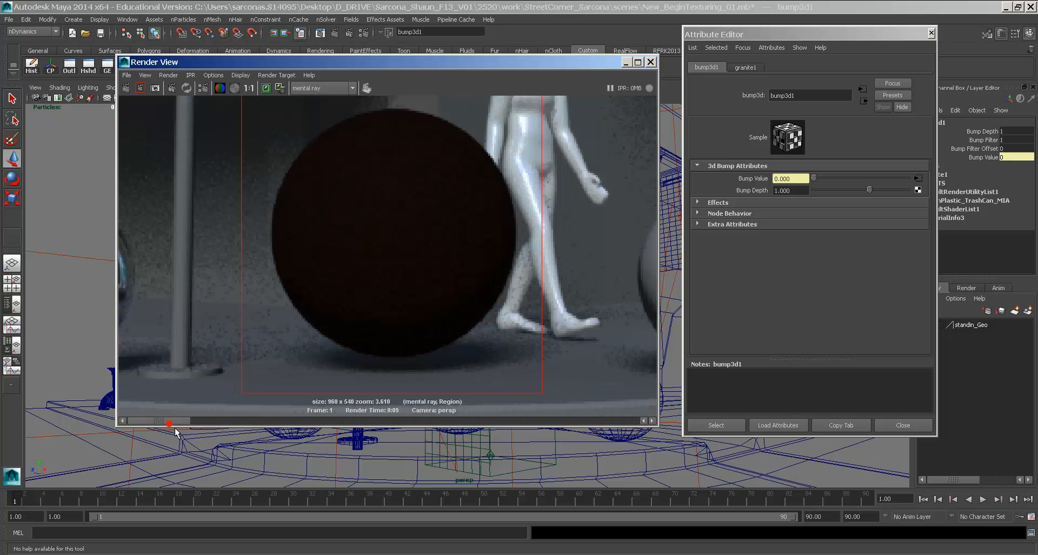
pyautogui.moveTo(174, 427); pyautogui.dragTo(231, 419)
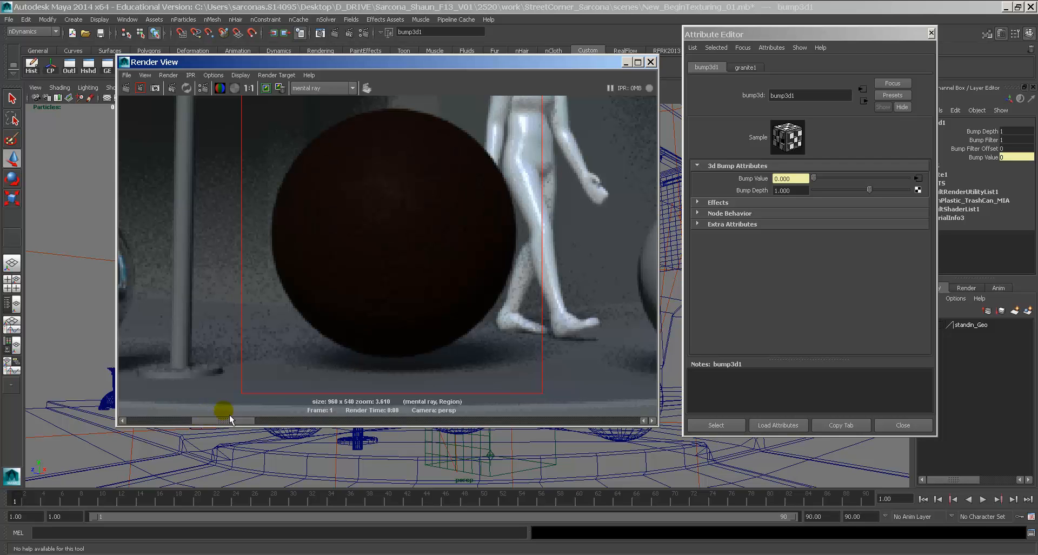
# Invert the bump by setting the Bump Depth of bump3d1 to -0.5
pyautogui.click(791, 190)
pyautogui.press('BackSpace')
pyautogui.write('.')
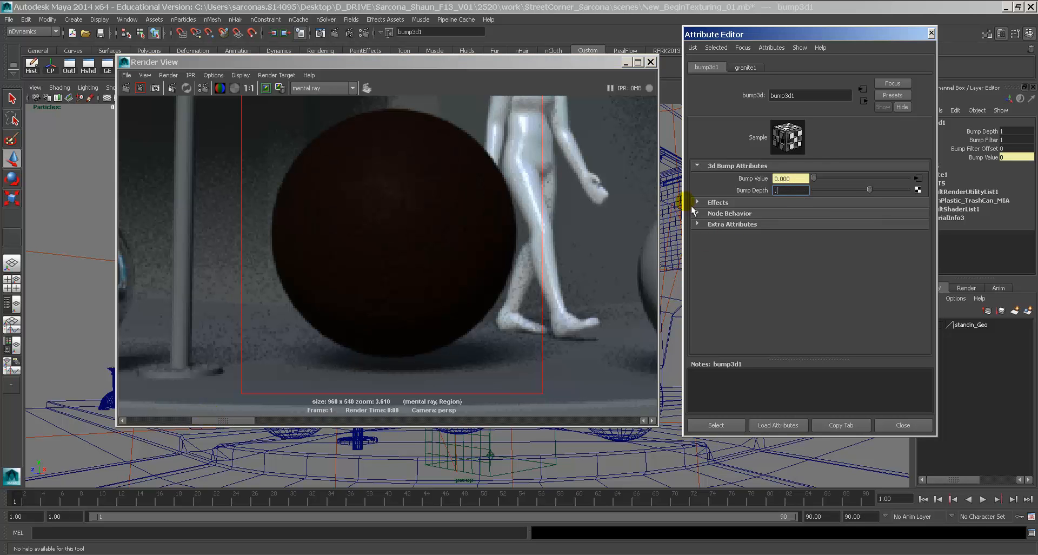
pyautogui.write('5')
pyautogui.press('Return')
pyautogui.click(773, 191)
pyautogui.write('-')
pyautogui.press('Return')
# Keep the last render, re-render the sphere region with the inverted bump and compare it with the stored images
pyautogui.scroll(3, 380, 286)
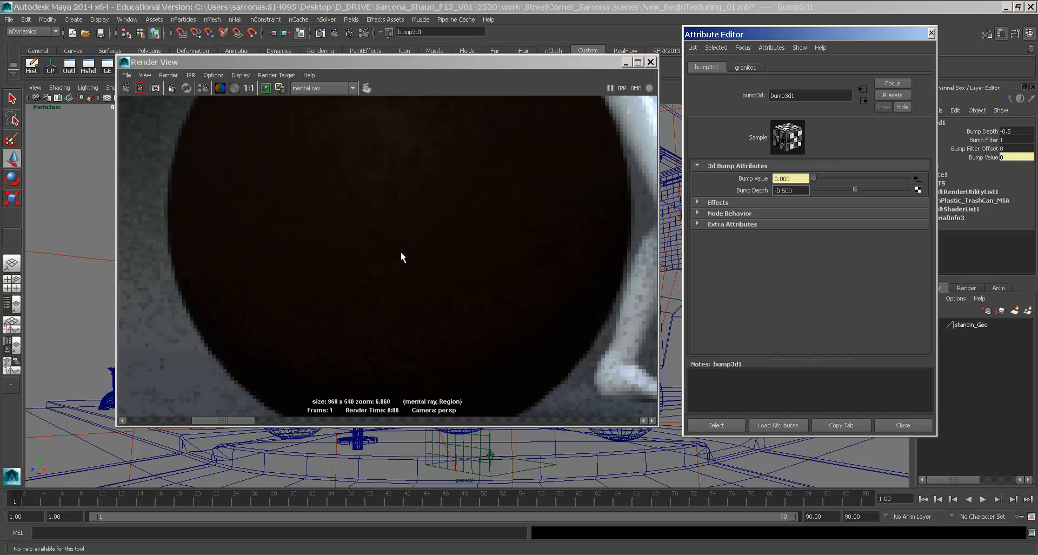
pyautogui.scroll(-2, 401, 251)
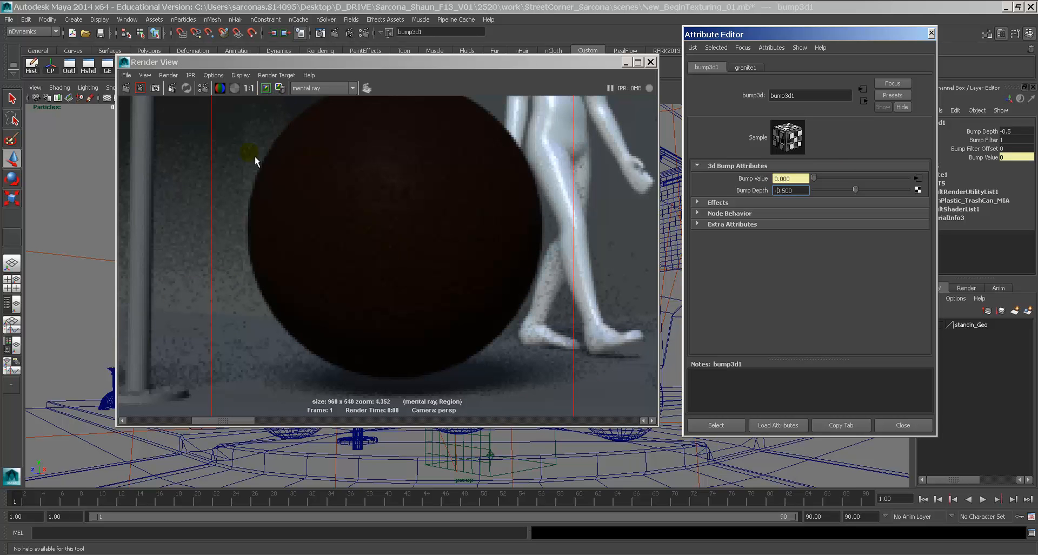
pyautogui.click(160, 421)
pyautogui.click(264, 89)
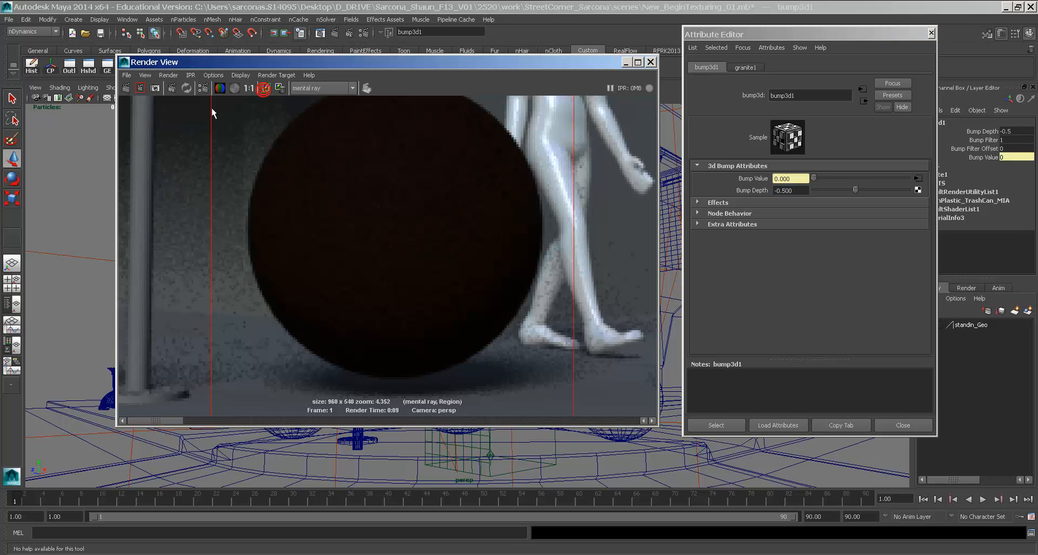
pyautogui.click(140, 88)
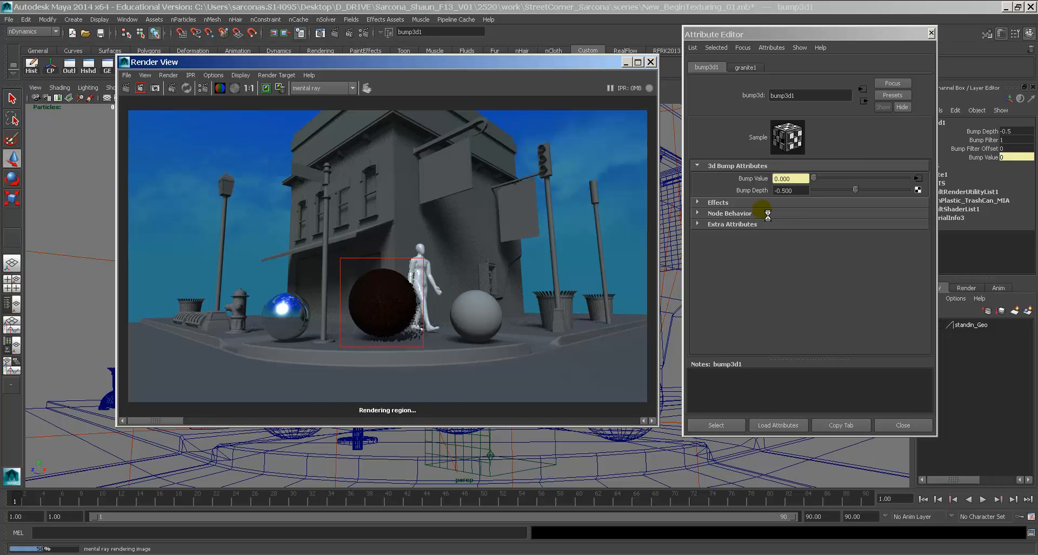
pyautogui.scroll(8, 398, 302)
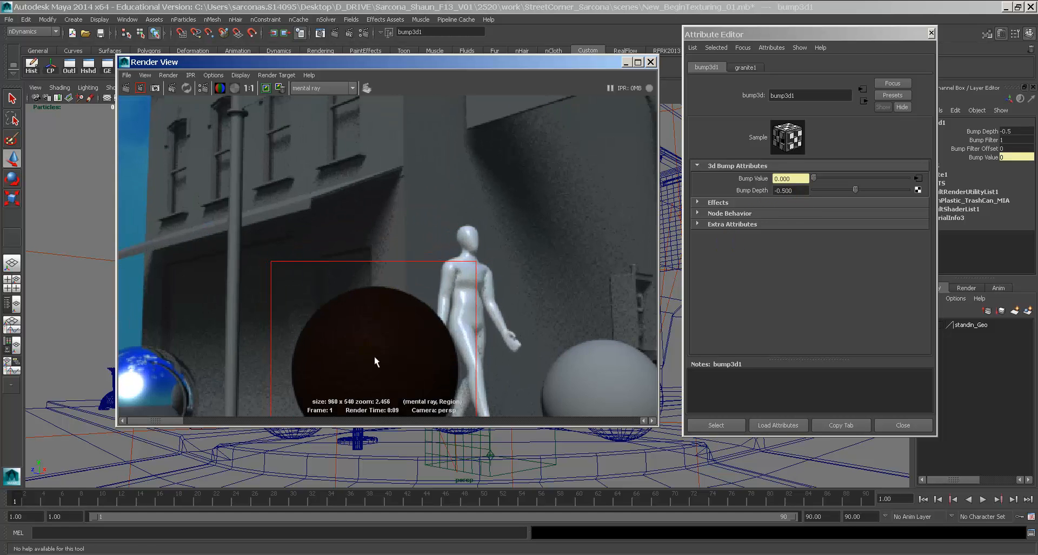
pyautogui.keyDown('alt'); pyautogui.moveTo(403, 287); pyautogui.dragTo(380, 322, button='middle'); pyautogui.keyUp('alt')
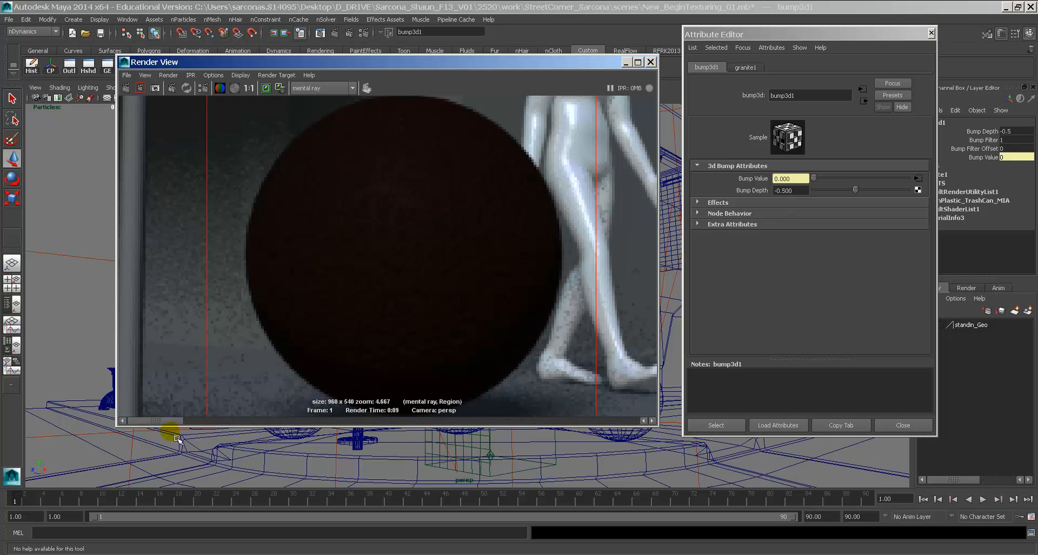
pyautogui.moveTo(169, 421)
pyautogui.mouseDown()
pyautogui.moveTo(235, 422)
pyautogui.moveTo(173, 418)
pyautogui.moveTo(221, 418)
pyautogui.moveTo(184, 414)
pyautogui.mouseUp()
pyautogui.click(161, 421)
pyautogui.moveTo(192, 421); pyautogui.dragTo(136, 421)
# Return to granite1's attributes and show an enlarged swatch of that texture in the Hypershade
pyautogui.click(744, 67)
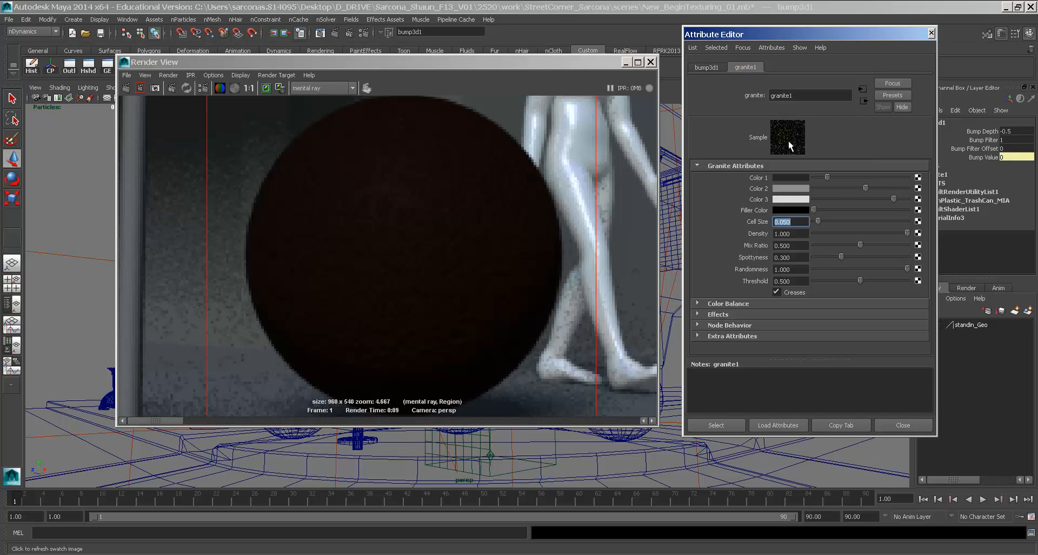
pyautogui.click(127, 19)
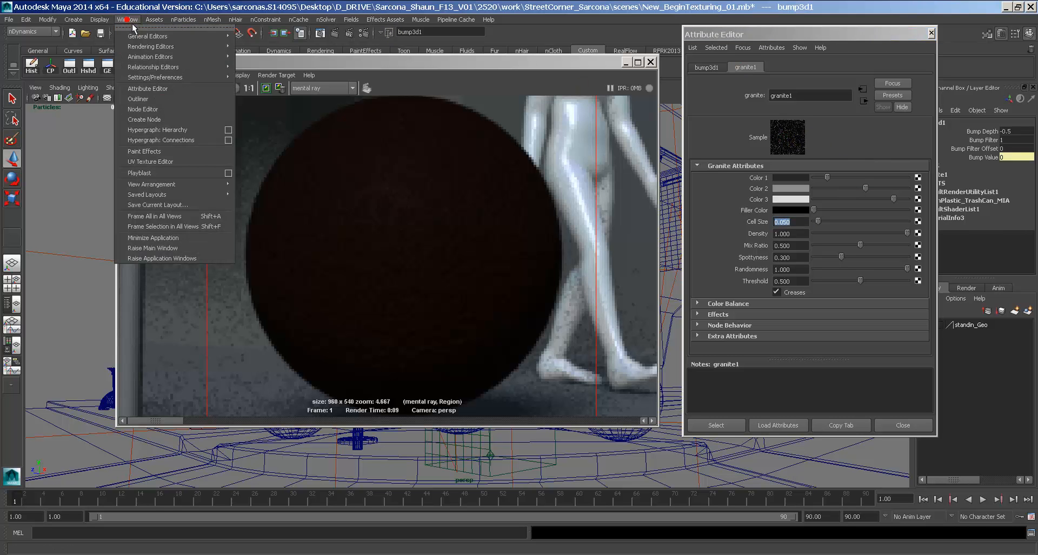
pyautogui.moveTo(157, 47)
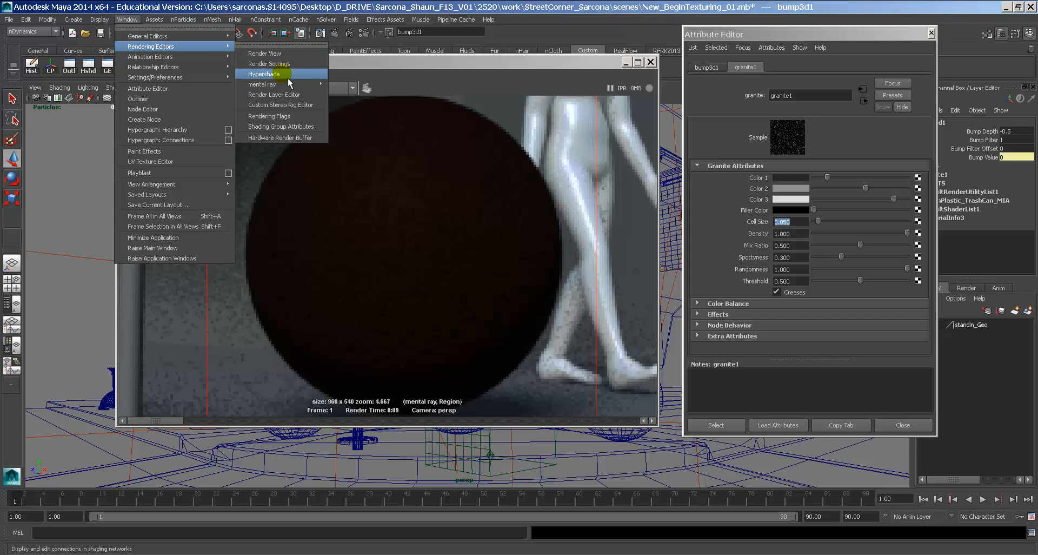
pyautogui.click(360, 308)
pyautogui.click(85, 63)
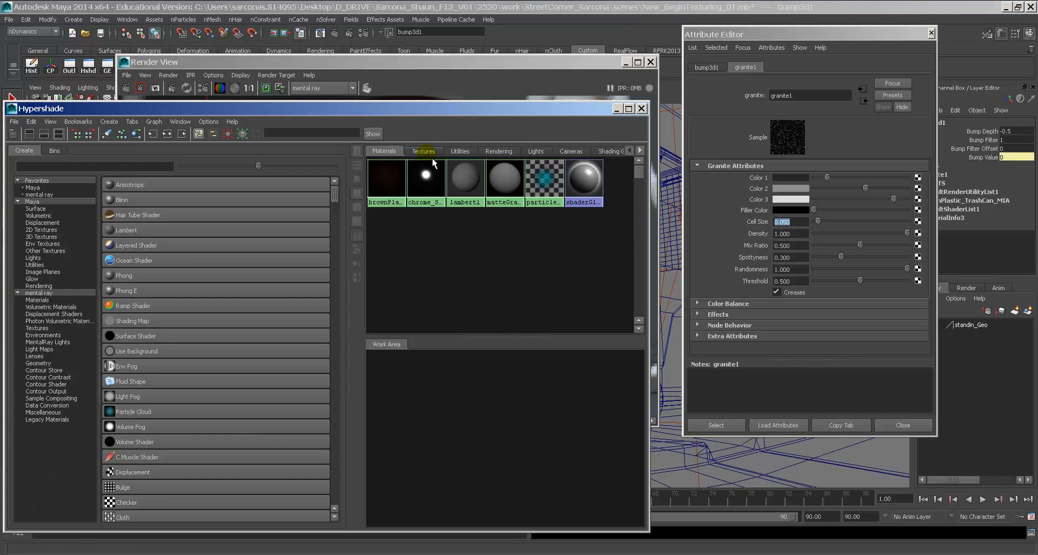
pyautogui.click(428, 152)
pyautogui.keyDown('alt'); pyautogui.moveTo(414, 229); pyautogui.dragTo(657, 235, button='right'); pyautogui.keyUp('alt')
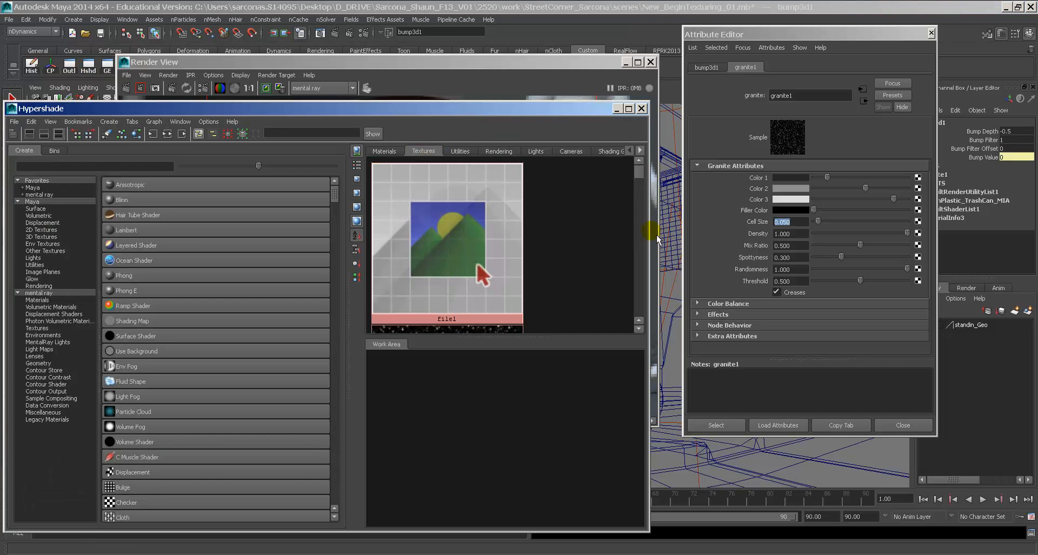
pyautogui.keyDown('alt'); pyautogui.moveTo(514, 257); pyautogui.dragTo(525, 195, button='middle'); pyautogui.keyUp('alt')
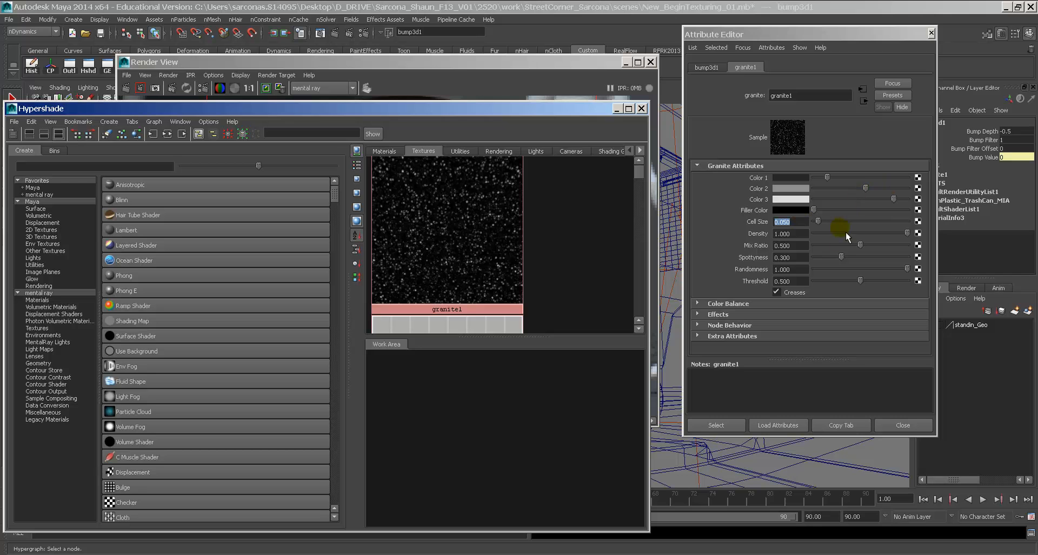
# Set granite1's Density to about 0.145, Mix Ratio to 0.324, Spottyness to 1 and Threshold to 0.717
pyautogui.moveTo(873, 236); pyautogui.dragTo(834, 243)
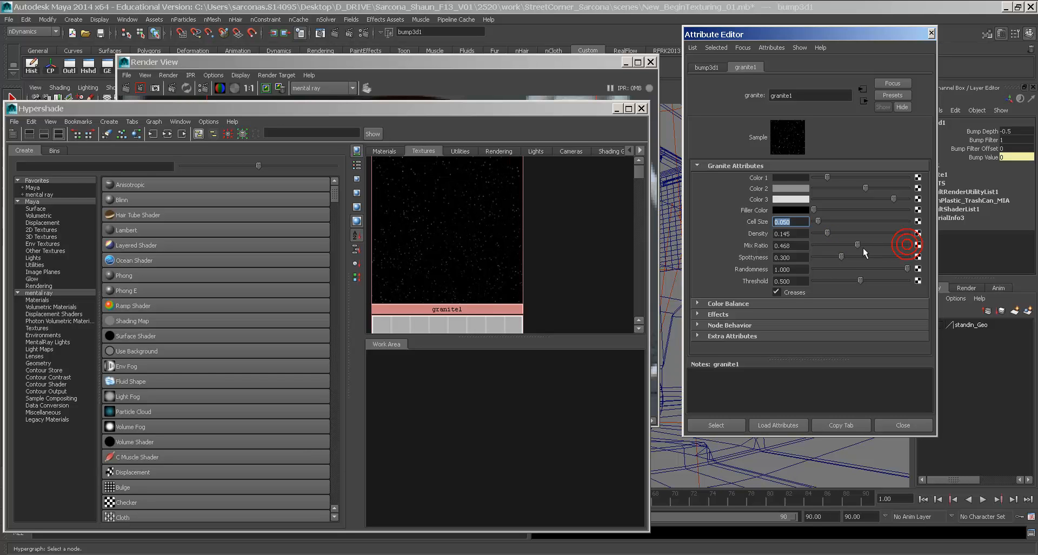
pyautogui.moveTo(865, 248); pyautogui.dragTo(831, 272)
pyautogui.moveTo(869, 283)
pyautogui.mouseDown()
pyautogui.moveTo(900, 282)
pyautogui.moveTo(881, 280)
pyautogui.mouseUp()
# Re-render the region around the brown test sphere and inspect the sparser granite bump up close
pyautogui.click(500, 64)
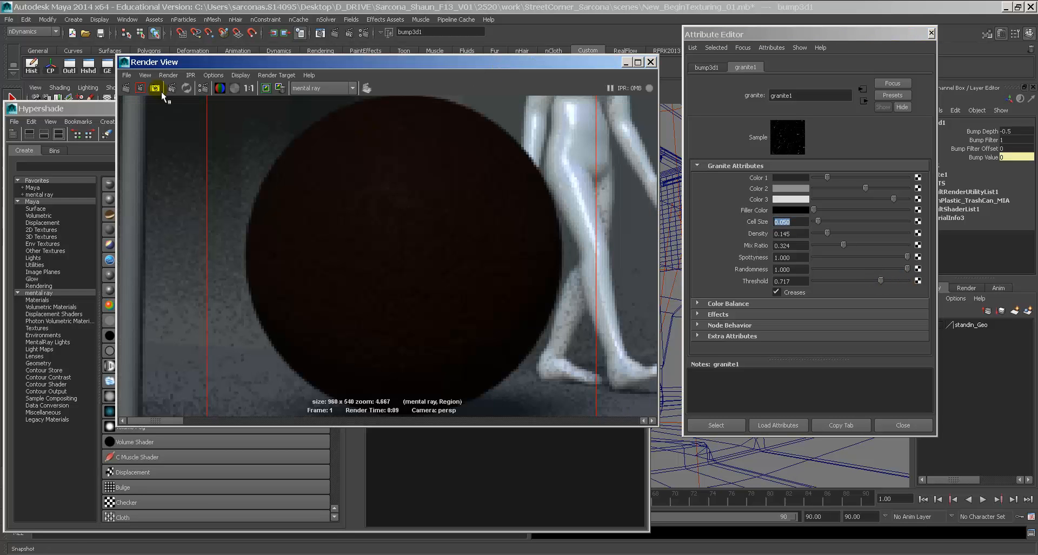
pyautogui.click(141, 88)
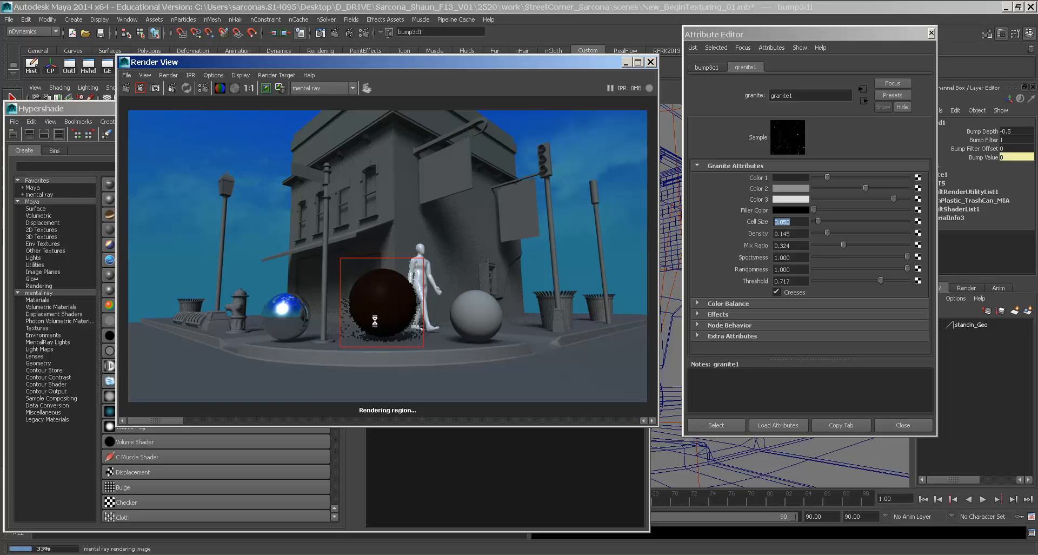
pyautogui.scroll(3, 368, 330)
pyautogui.scroll(4, 393, 250)
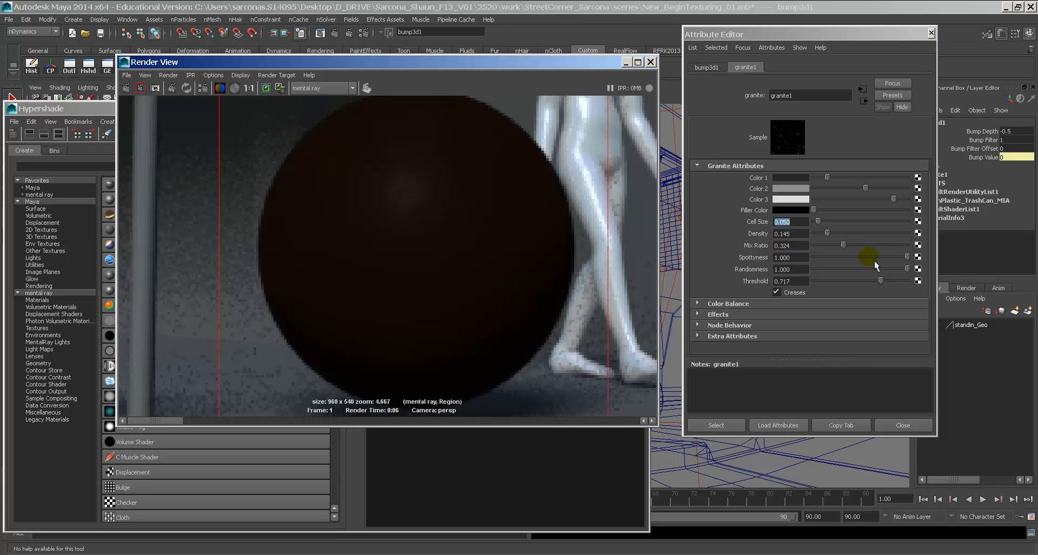
# Set granite1's Density to about 0.410, re-render the sphere region and check the bump up close
pyautogui.click(849, 233)
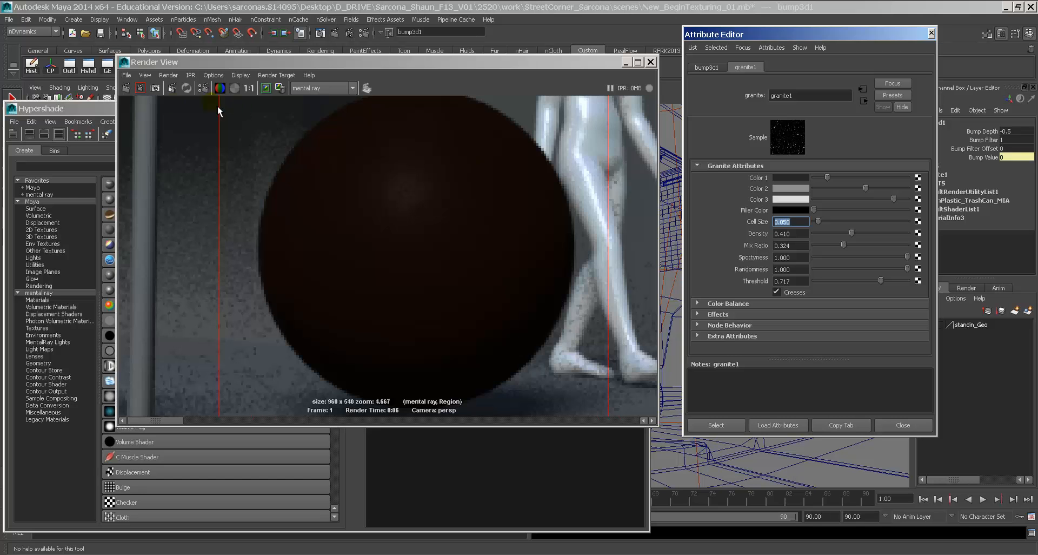
pyautogui.click(141, 88)
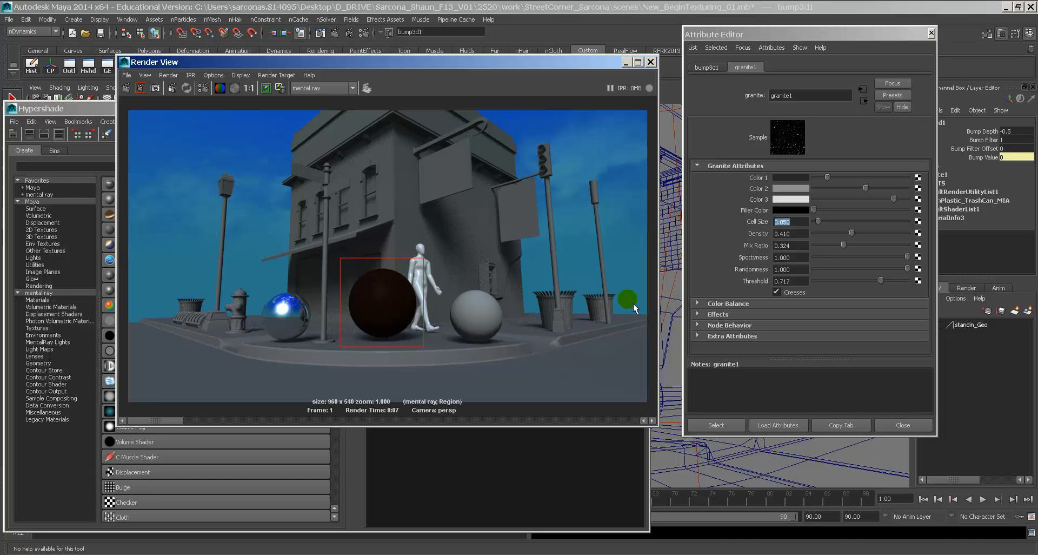
pyautogui.scroll(6, 409, 316)
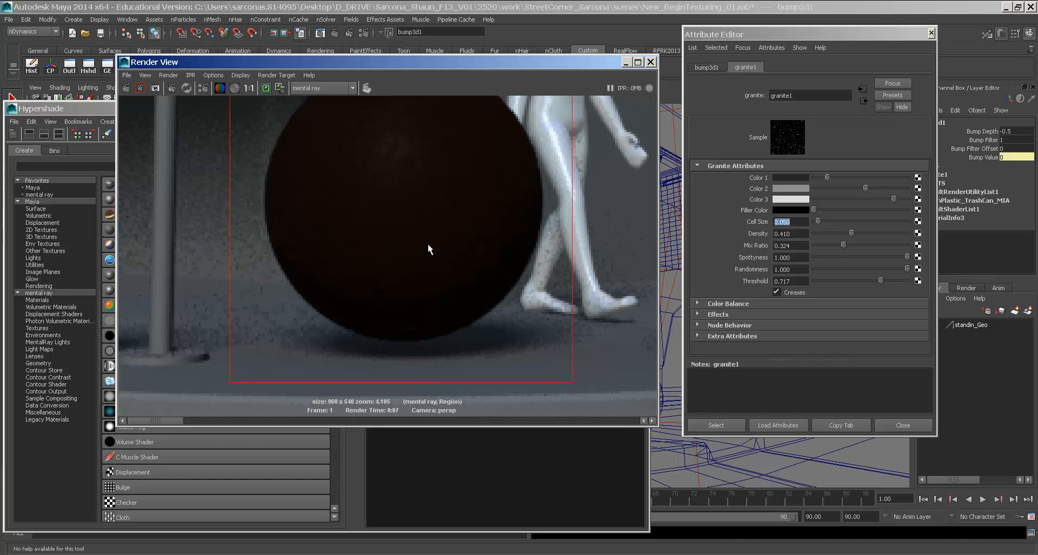
pyautogui.scroll(-2, 427, 246)
pyautogui.keyDown('alt'); pyautogui.moveTo(475, 184); pyautogui.dragTo(462, 226, button='middle'); pyautogui.keyUp('alt')
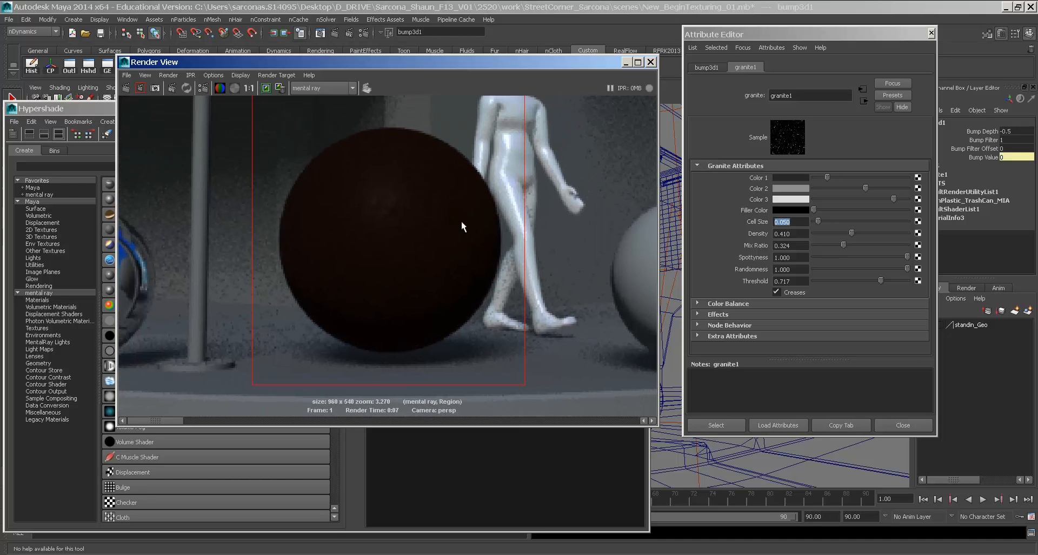
# Return to the brownPlastic_TrashCan_MIA material, set its reflection color to mid gray and its Reflectivity to about 0.159
pyautogui.click(864, 101)
pyautogui.click(864, 101)
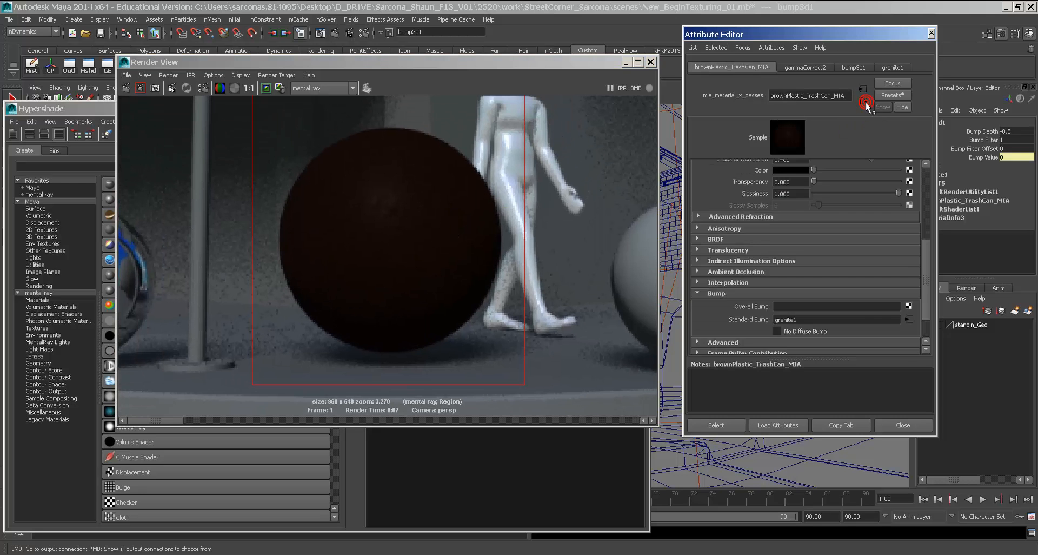
pyautogui.scroll(5, 879, 250)
pyautogui.scroll(1, 883, 248)
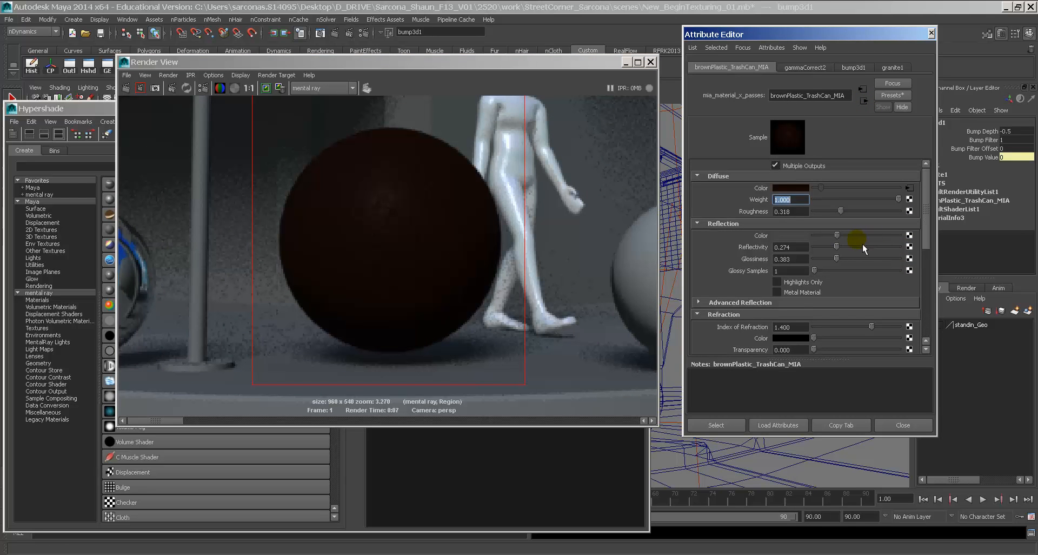
pyautogui.moveTo(845, 235); pyautogui.dragTo(858, 242)
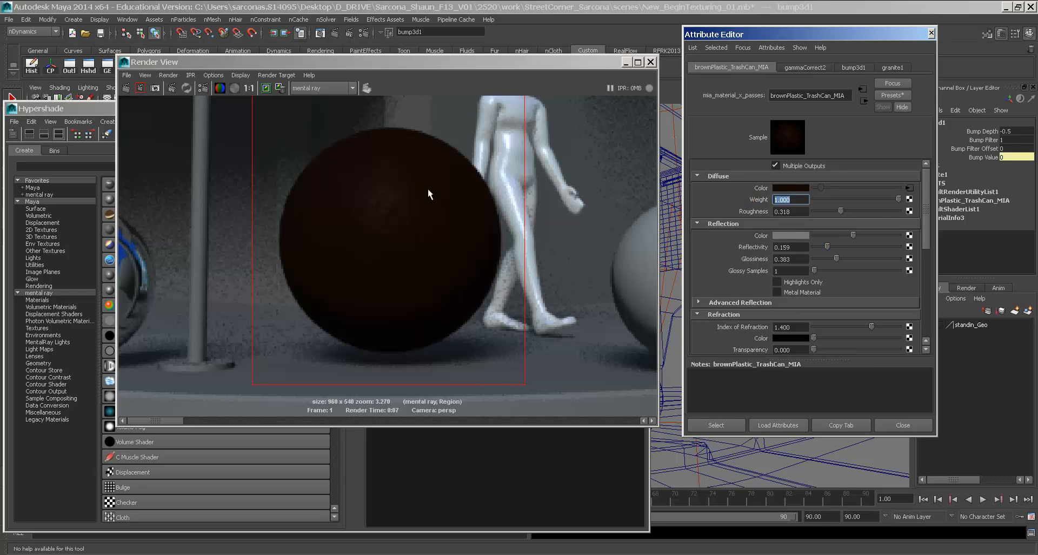
# Re-render the sphere region to check the adjusted reflection on the brown plastic
pyautogui.click(140, 88)
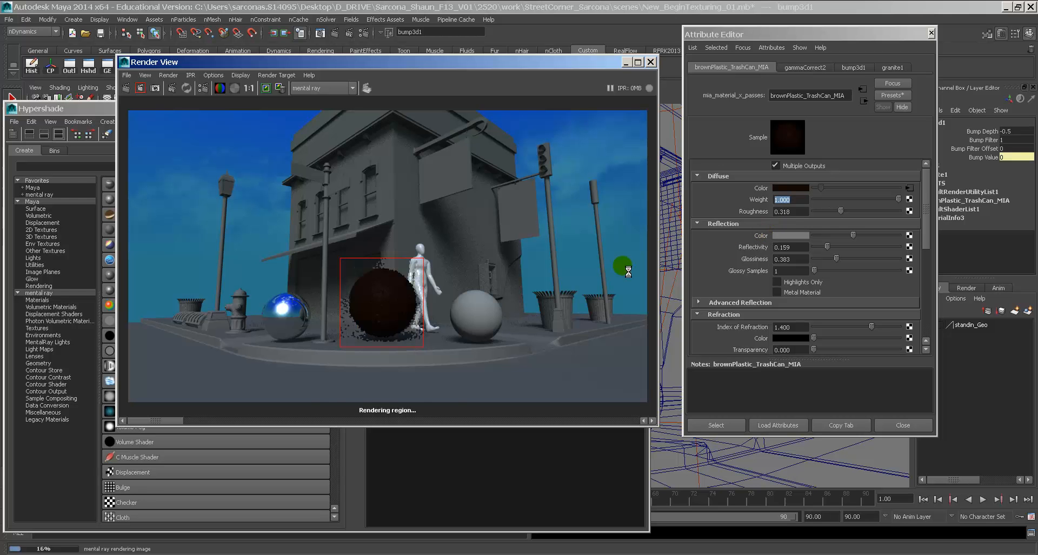
pyautogui.scroll(5, 387, 335)
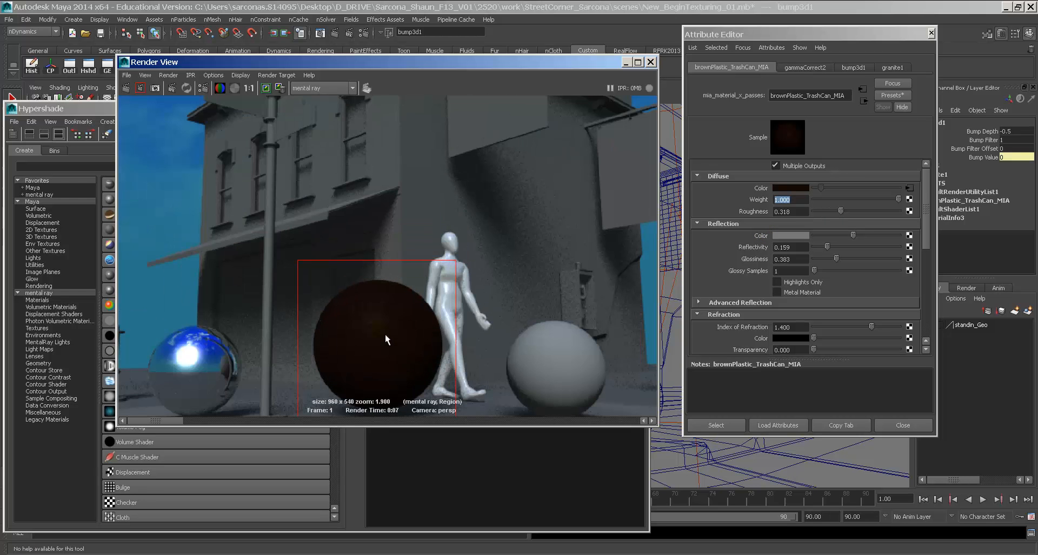
pyautogui.scroll(-2, 398, 260)
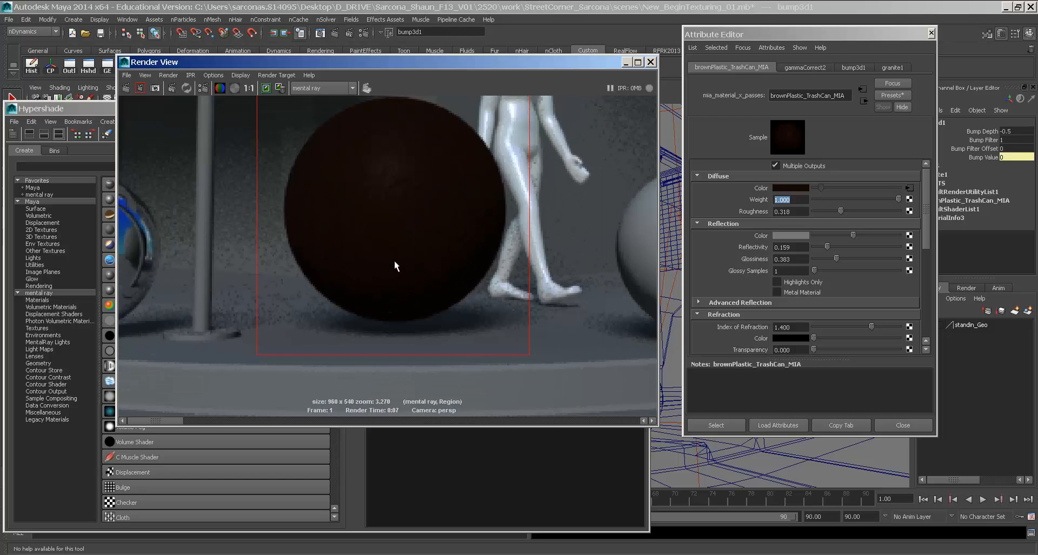
# Render a region covering the trash cans beside the traffic light, inspect their brown slats, and return to the full image
pyautogui.keyDown('alt'); pyautogui.moveTo(543, 237); pyautogui.dragTo(235, 313, button='middle'); pyautogui.keyUp('alt')
pyautogui.keyDown('alt'); pyautogui.moveTo(505, 293); pyautogui.dragTo(319, 311, button='middle'); pyautogui.keyUp('alt')
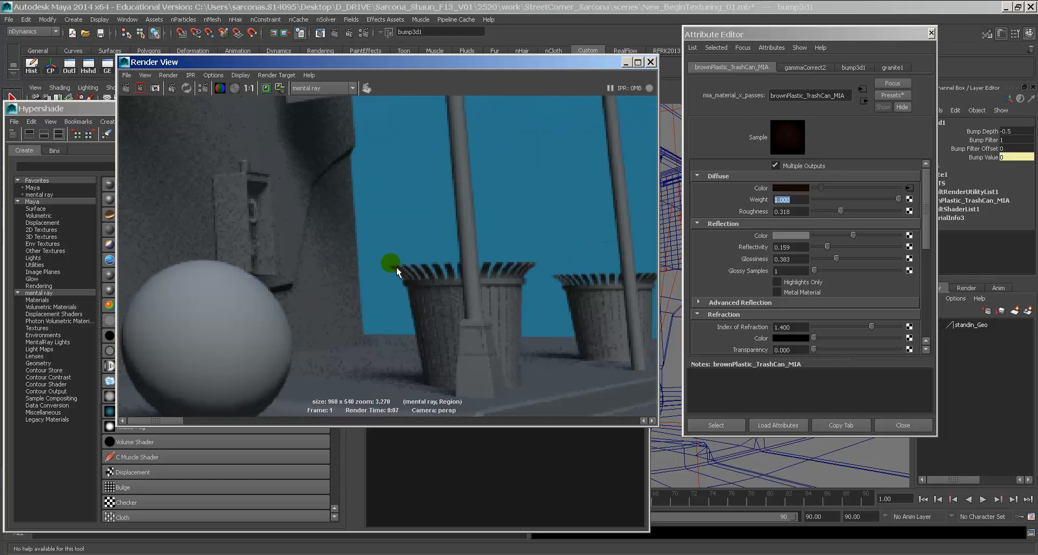
pyautogui.moveTo(421, 267); pyautogui.dragTo(559, 409)
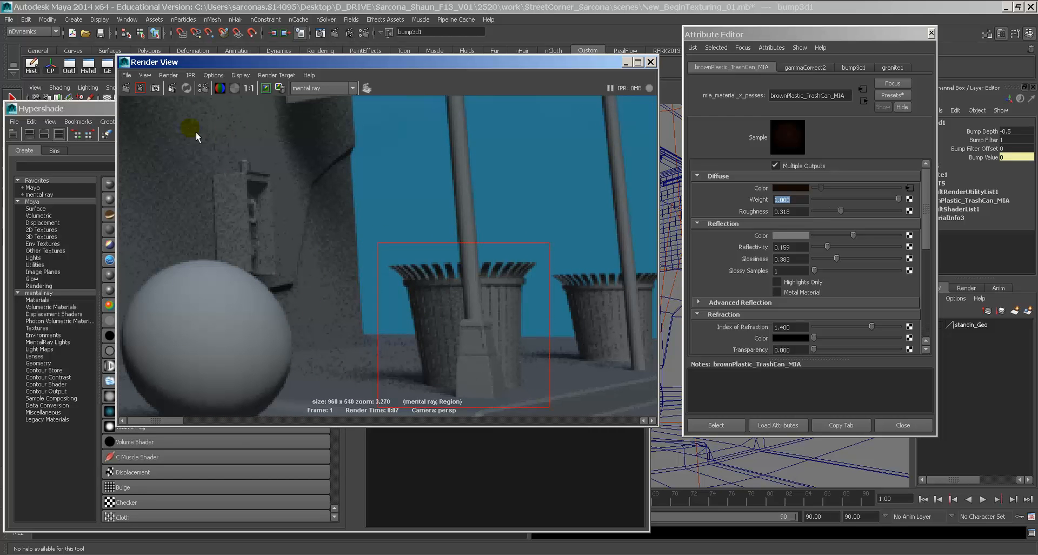
pyautogui.moveTo(373, 233); pyautogui.dragTo(694, 430)
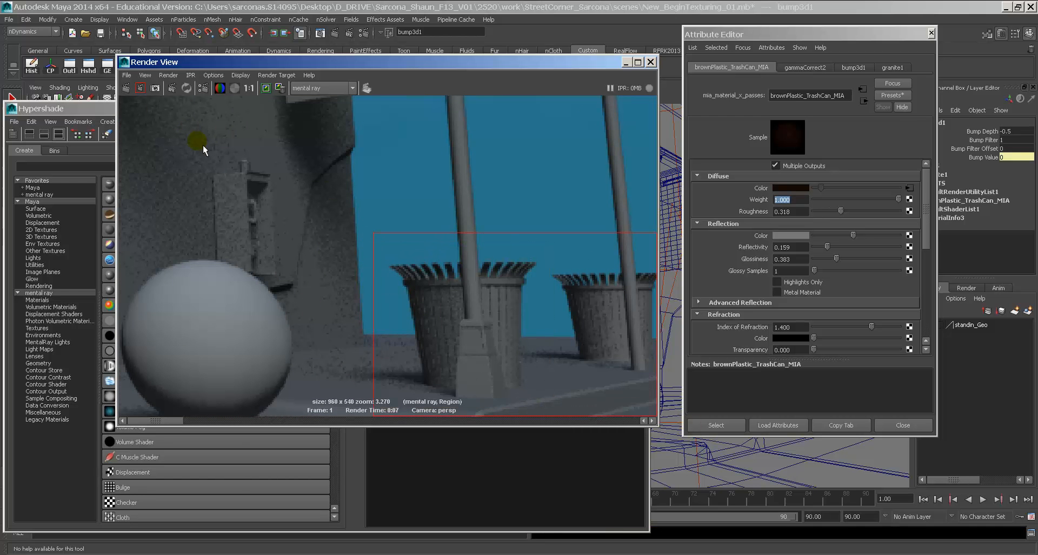
pyautogui.click(141, 88)
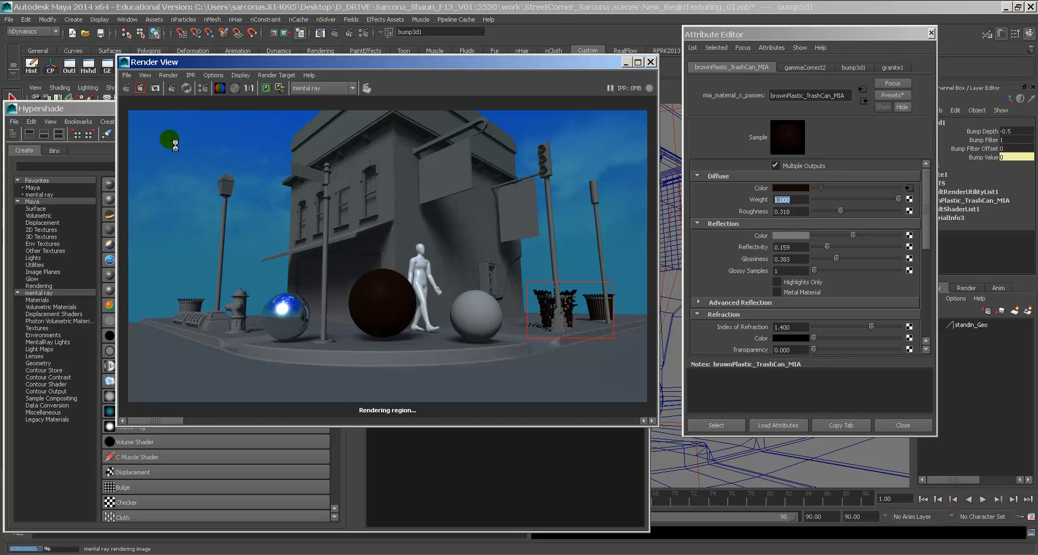
pyautogui.keyDown('alt'); pyautogui.moveTo(567, 319); pyautogui.dragTo(432, 200, button='middle'); pyautogui.keyUp('alt')
pyautogui.scroll(4, 427, 310)
pyautogui.scroll(3, 427, 309)
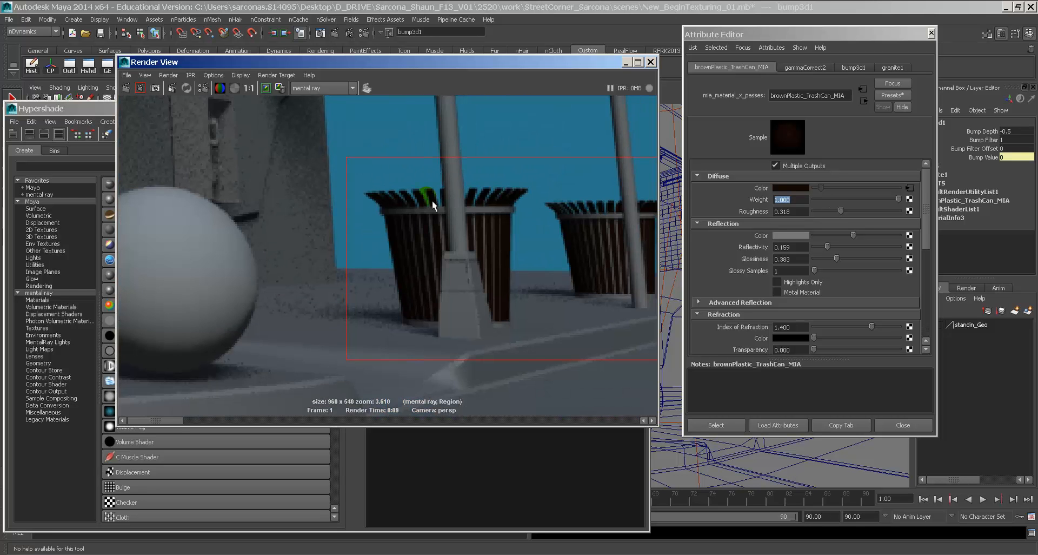
pyautogui.click(592, 268)
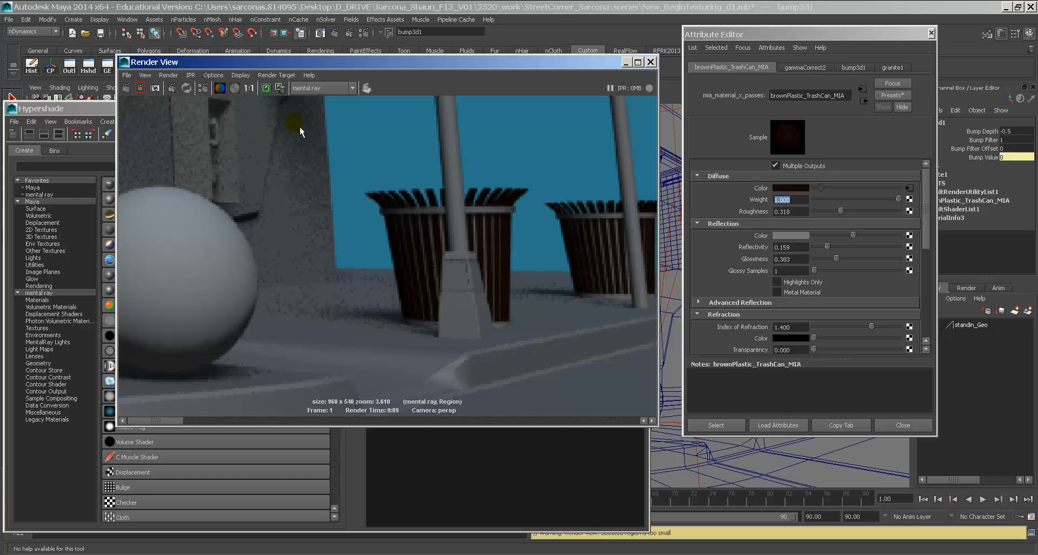
pyautogui.click(248, 88)
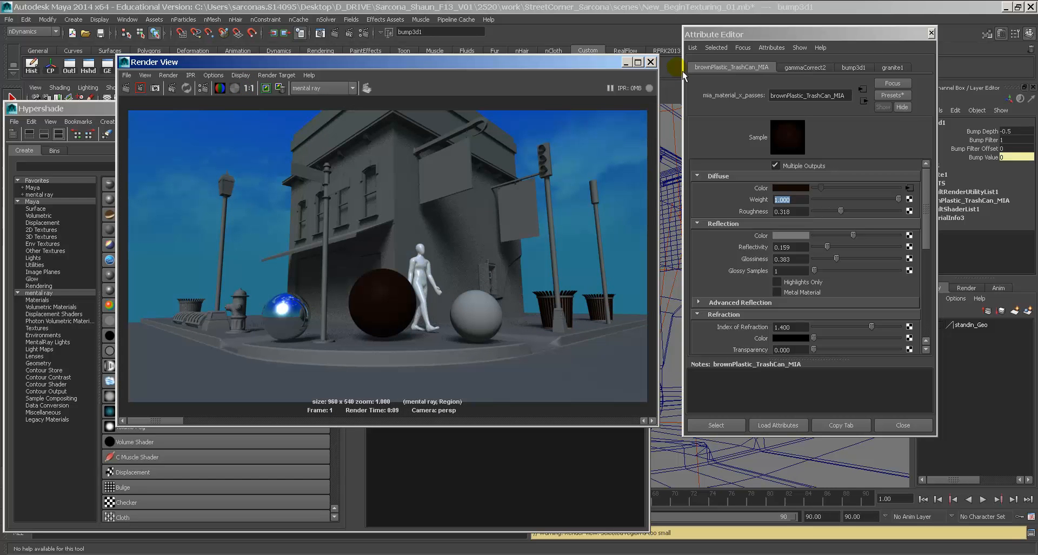
# Close the Render View, Hypershade and Attribute Editor, clear the selection and display the scene shaded
pyautogui.click(650, 62)
pyautogui.click(642, 108)
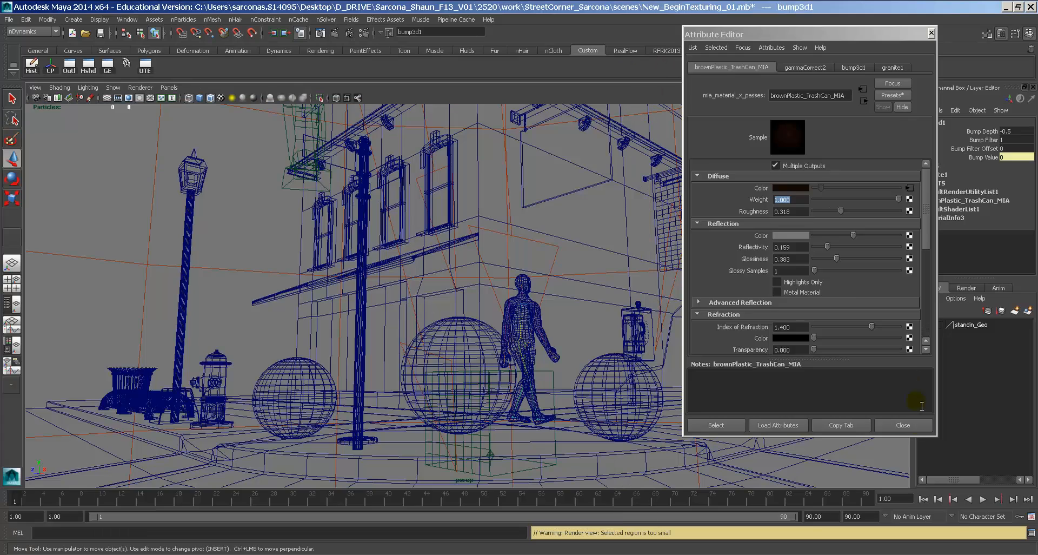
pyautogui.click(917, 427)
pyautogui.click(682, 330)
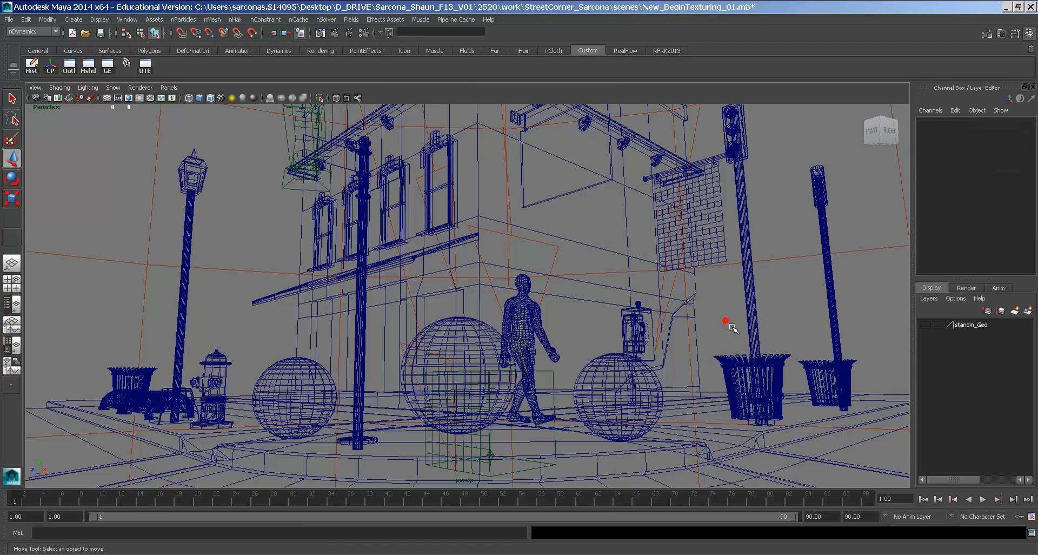
pyautogui.press('5')
pyautogui.moveTo(711, 341)
pyautogui.keyDown('alt'); pyautogui.mouseDown()
pyautogui.moveTo(690, 339)
pyautogui.moveTo(693, 364)
pyautogui.moveTo(701, 352)
pyautogui.mouseUp(); pyautogui.keyUp('alt')
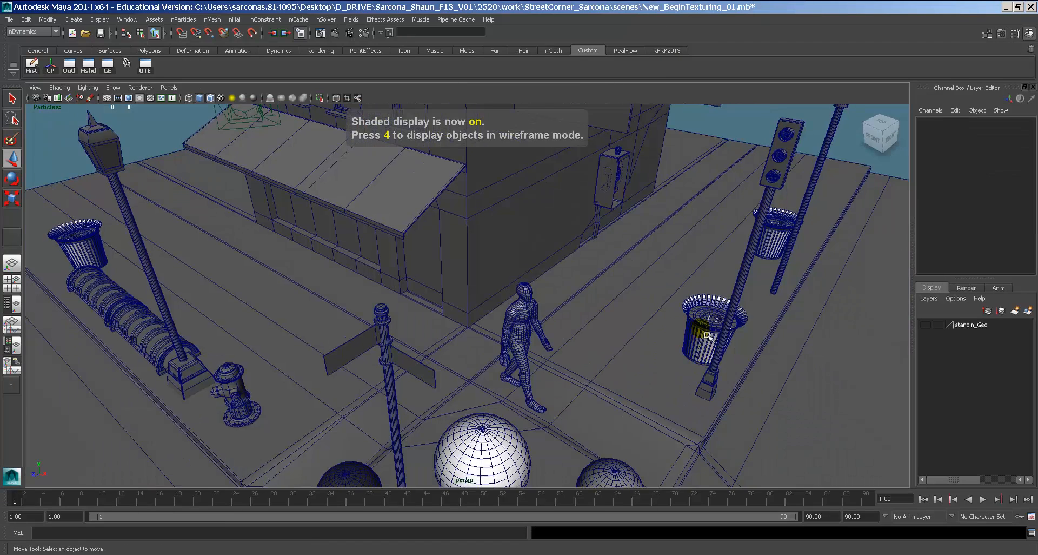
# Select the upper and lower rings of both trash cans on the traffic-light side of the street corner
pyautogui.click(696, 329)
pyautogui.press('f')
pyautogui.keyDown('alt'); pyautogui.moveTo(605, 284); pyautogui.dragTo(624, 179); pyautogui.keyUp('alt')
pyautogui.click(622, 170)
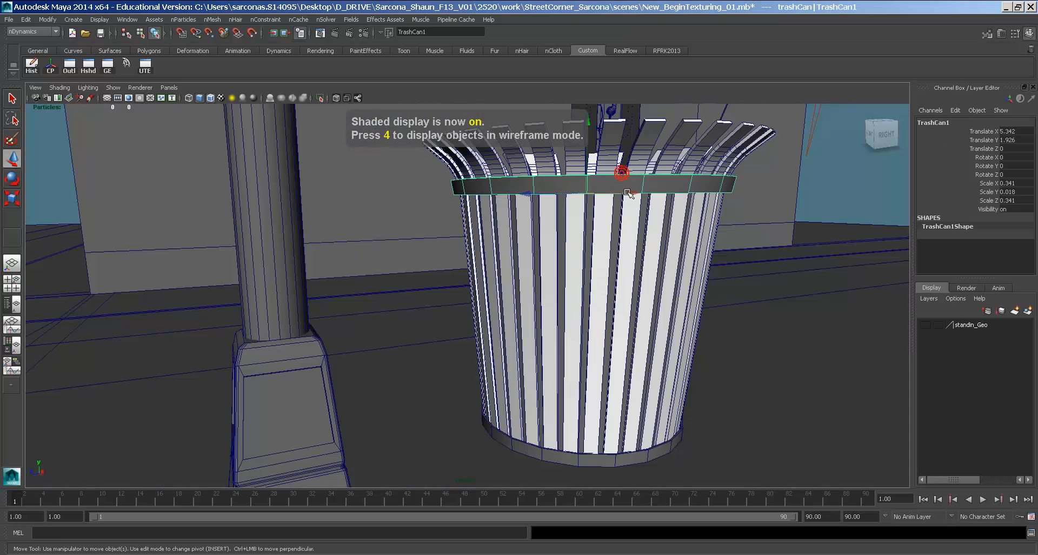
pyautogui.keyDown('shift'); pyautogui.click(638, 455); pyautogui.keyUp('shift')
pyautogui.keyDown('alt'); pyautogui.moveTo(813, 253); pyautogui.dragTo(731, 312, button='middle'); pyautogui.keyUp('alt')
pyautogui.keyDown('shift'); pyautogui.click(908, 207); pyautogui.keyUp('shift')
pyautogui.keyDown('shift'); pyautogui.click(904, 320); pyautogui.keyUp('shift')
# Add the upper and lower rings of the trash can behind the bike rack to the selection
pyautogui.keyDown('alt'); pyautogui.moveTo(731, 312); pyautogui.dragTo(173, 292, button='right'); pyautogui.keyUp('alt')
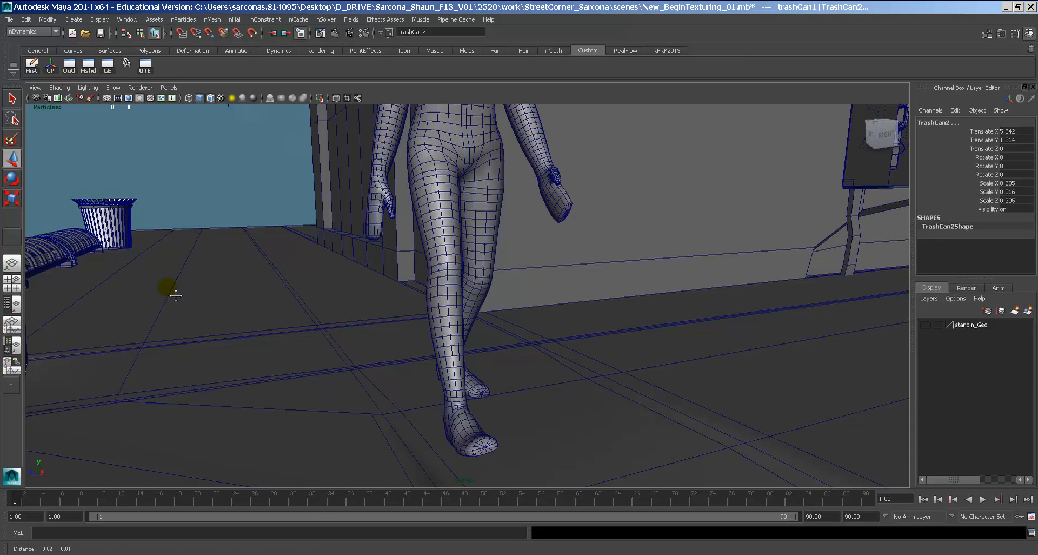
pyautogui.keyDown('ctrl'); pyautogui.keyDown('alt'); pyautogui.moveTo(126, 239); pyautogui.dragTo(165, 232); pyautogui.keyUp('alt'); pyautogui.keyUp('ctrl')
pyautogui.keyDown('ctrl'); pyautogui.keyDown('alt'); pyautogui.moveTo(87, 200); pyautogui.dragTo(168, 249); pyautogui.keyUp('alt'); pyautogui.keyUp('ctrl')
pyautogui.keyDown('shift'); pyautogui.click(400, 282); pyautogui.keyUp('shift')
pyautogui.keyDown('alt'); pyautogui.moveTo(629, 418); pyautogui.dragTo(572, 172, button='middle'); pyautogui.keyUp('alt')
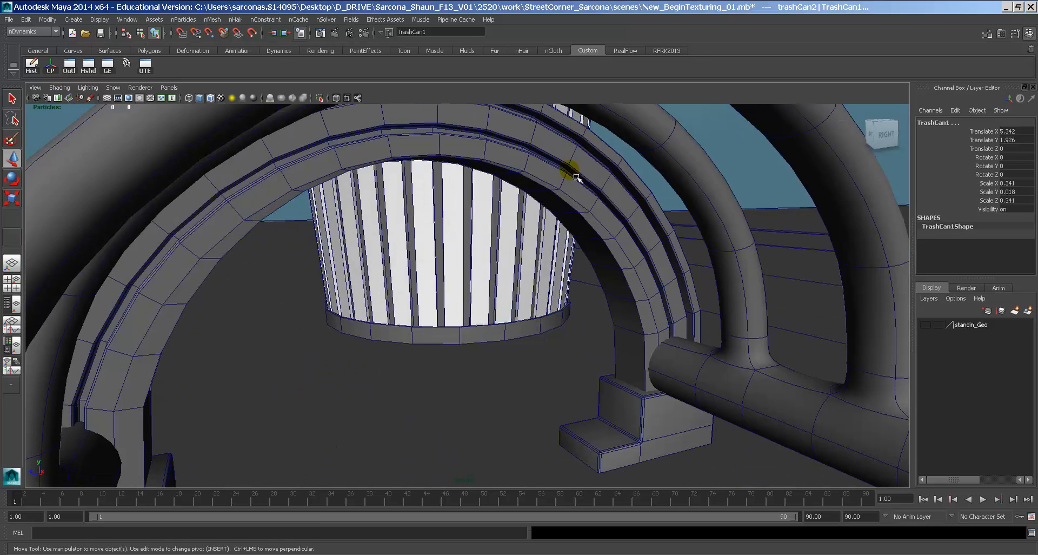
pyautogui.keyDown('shift'); pyautogui.click(485, 335); pyautogui.keyUp('shift')
pyautogui.keyDown('alt'); pyautogui.moveTo(751, 349); pyautogui.dragTo(454, 282, button='right'); pyautogui.keyUp('alt')
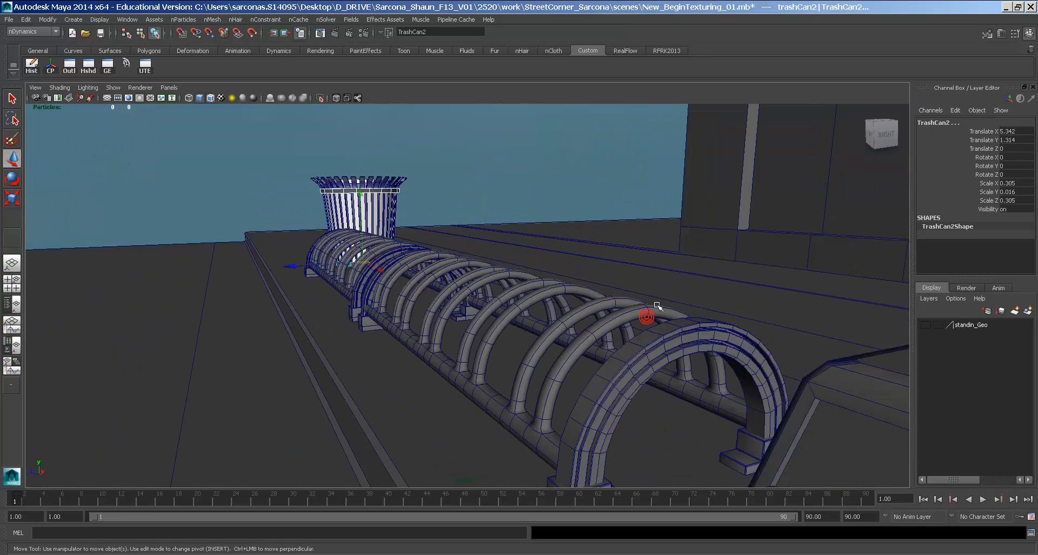
# Add the large middle test sphere to the selected rings and assign a new mia_material_x_passes material to them all
pyautogui.keyDown('alt'); pyautogui.moveTo(655, 306); pyautogui.dragTo(471, 276, button='right'); pyautogui.keyUp('alt')
pyautogui.click(599, 273)
pyautogui.press('space')
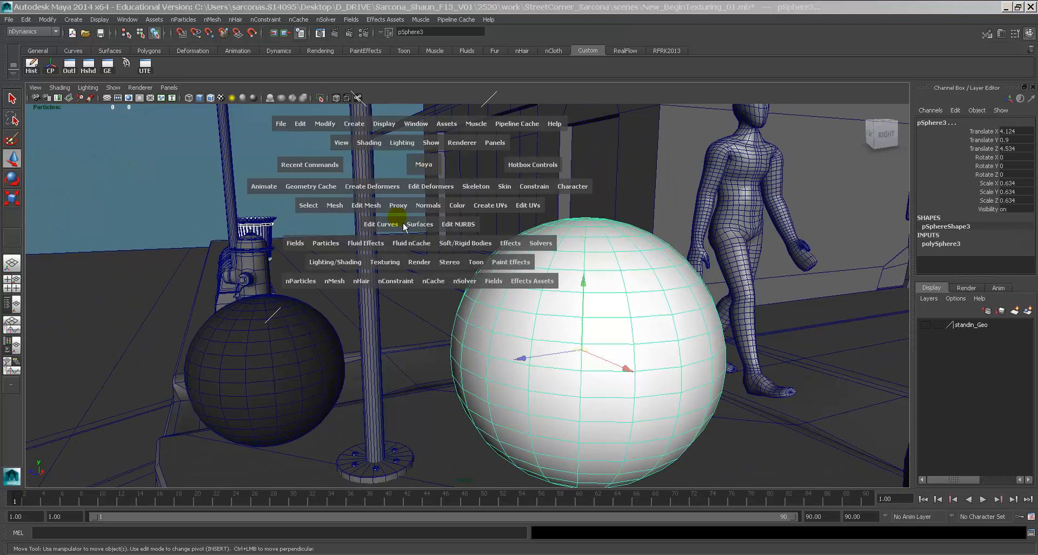
pyautogui.click(352, 264)
pyautogui.moveTo(404, 306)
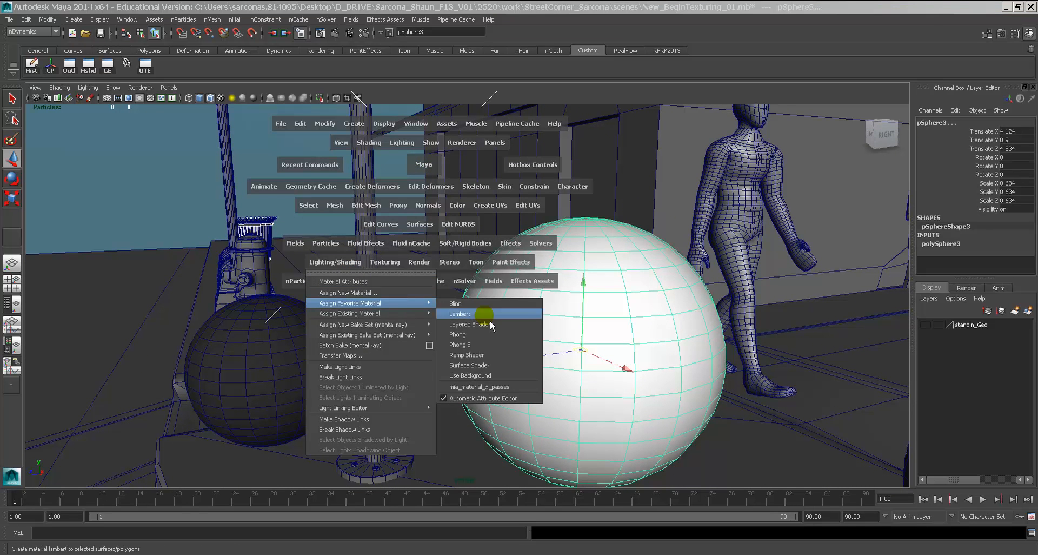
pyautogui.click(479, 387)
# Rename the new material darkbrownPlastic_TrashCanRing_MIA
pyautogui.keyDown('alt'); pyautogui.moveTo(559, 359); pyautogui.dragTo(654, 312, button='right'); pyautogui.keyUp('alt')
pyautogui.click(839, 66)
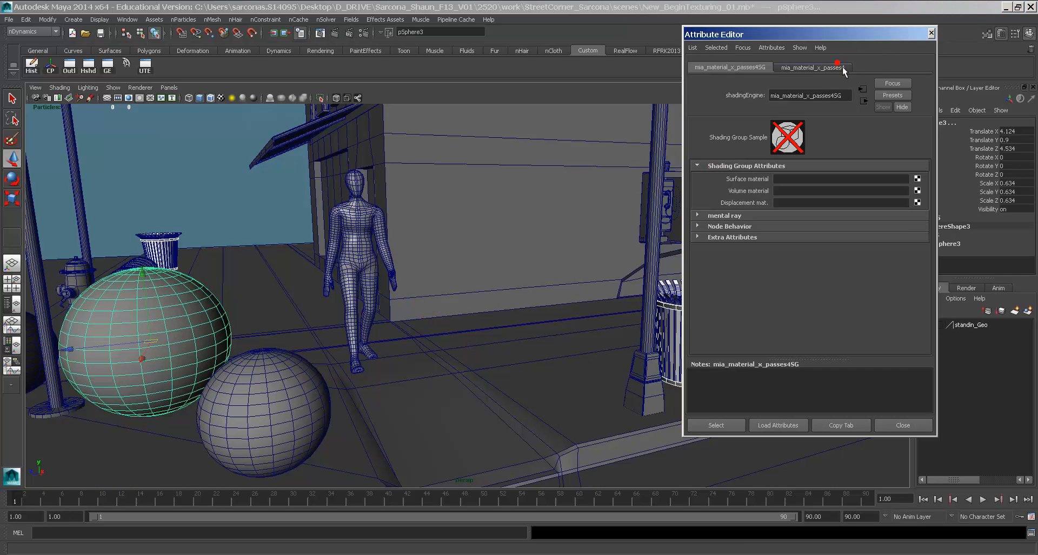
pyautogui.doubleClick(843, 95)
pyautogui.write('tic_TrashCanR')
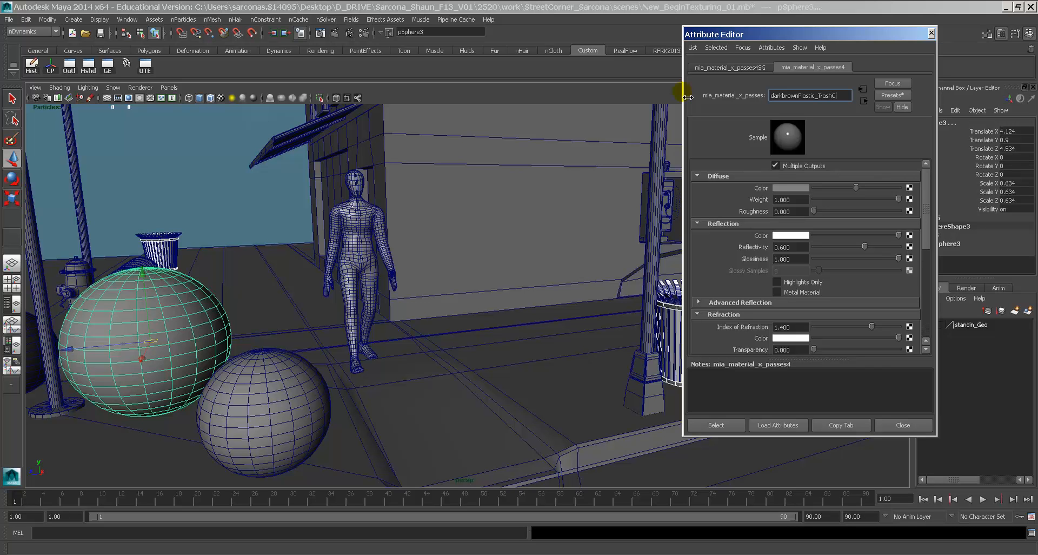
pyautogui.write('ing_MIA')
pyautogui.press('Return')
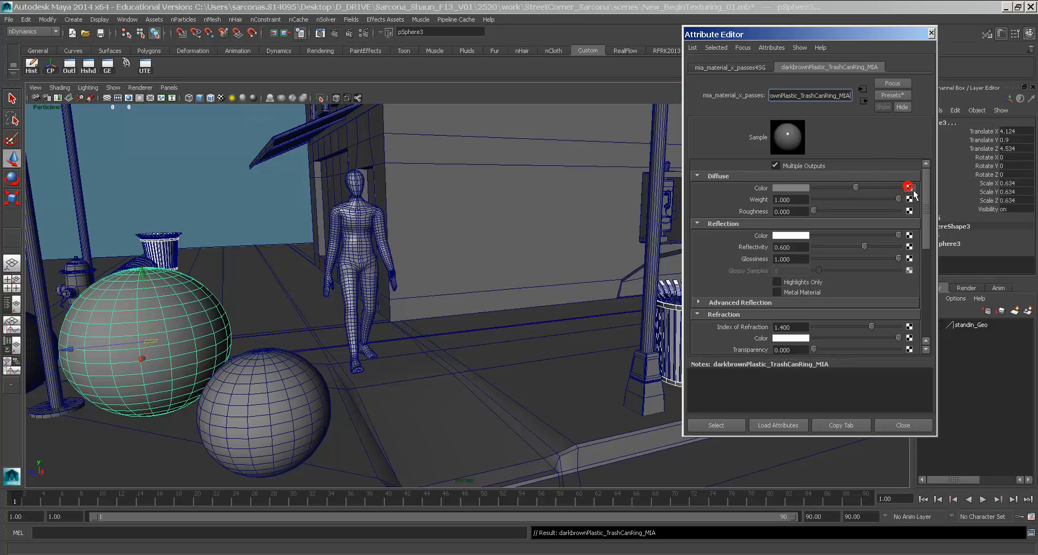
# Replace the ring material's settings with the GlossyPlastic preset
pyautogui.click(884, 95)
pyautogui.moveTo(942, 169)
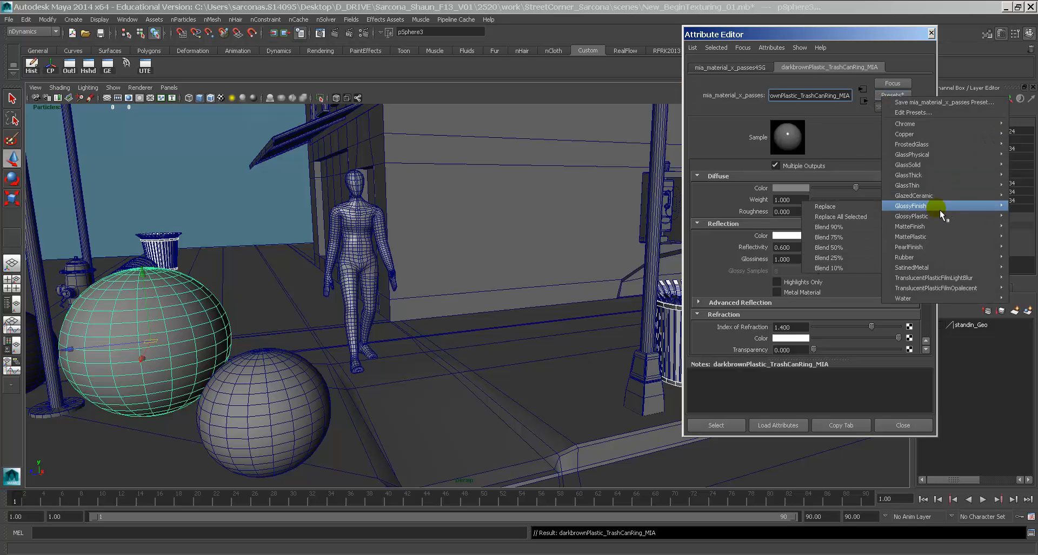
pyautogui.moveTo(937, 217)
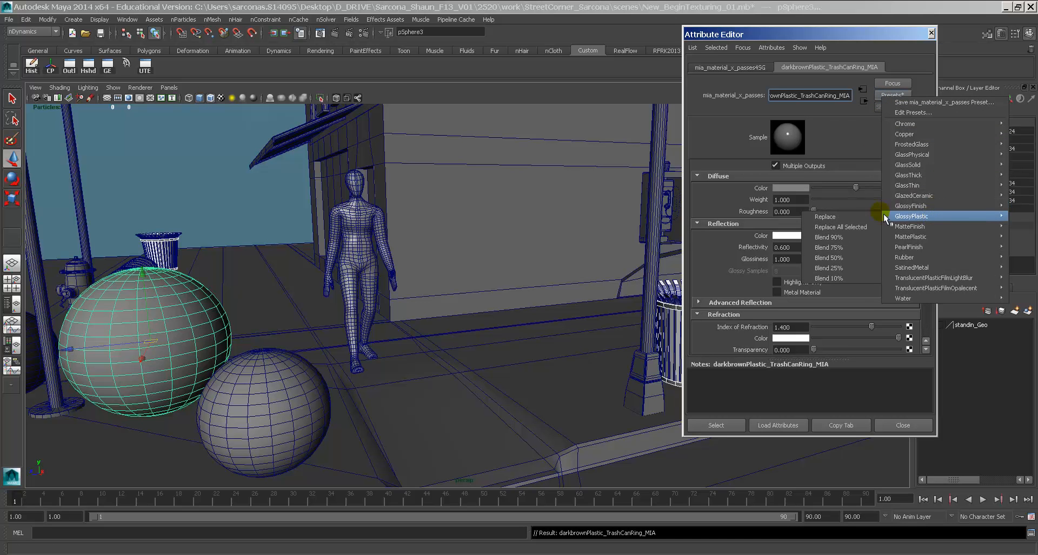
pyautogui.click(858, 217)
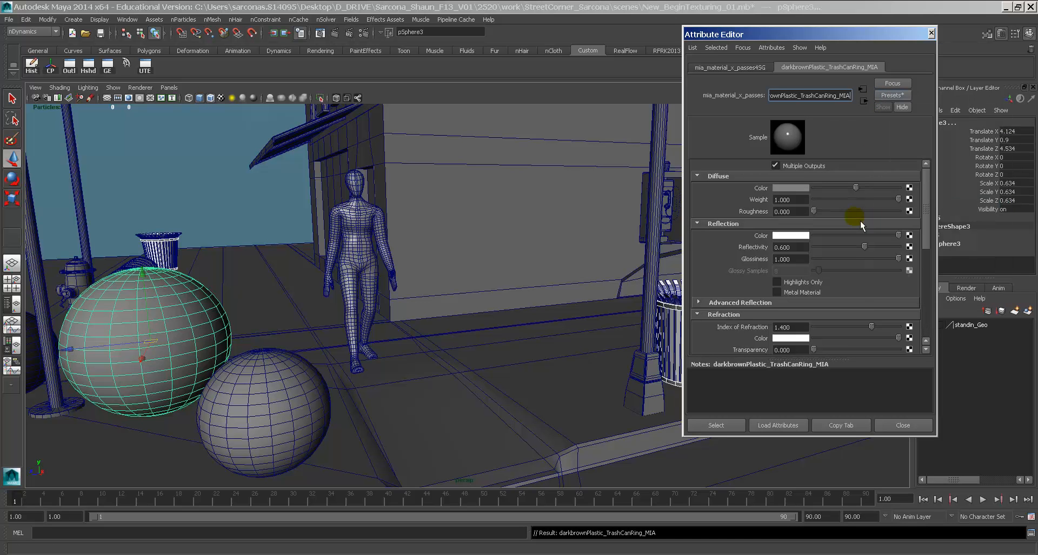
# Connect a Gamma Correct node to the ring material's diffuse color and set all three gamma values to 0.454
pyautogui.click(909, 189)
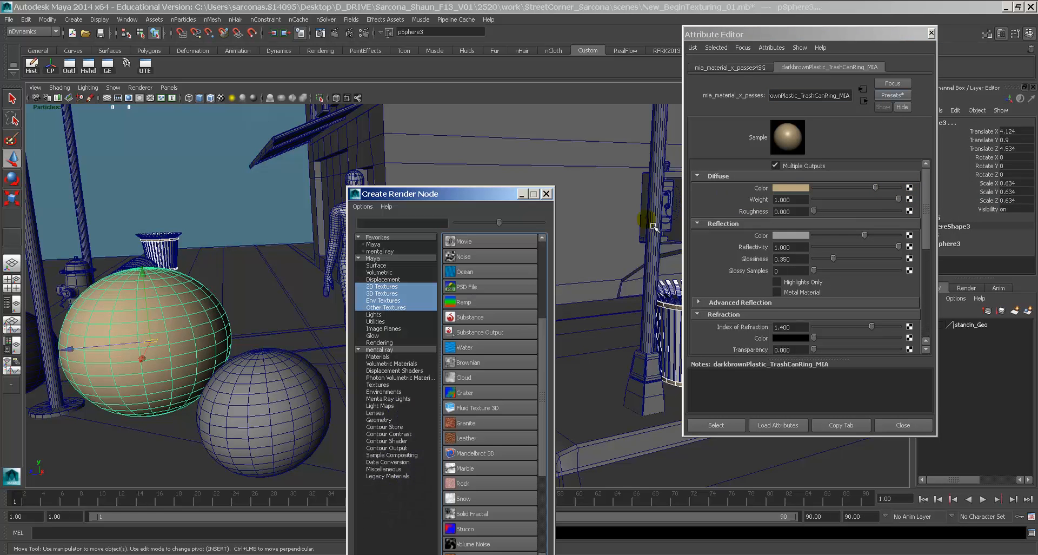
pyautogui.click(377, 238)
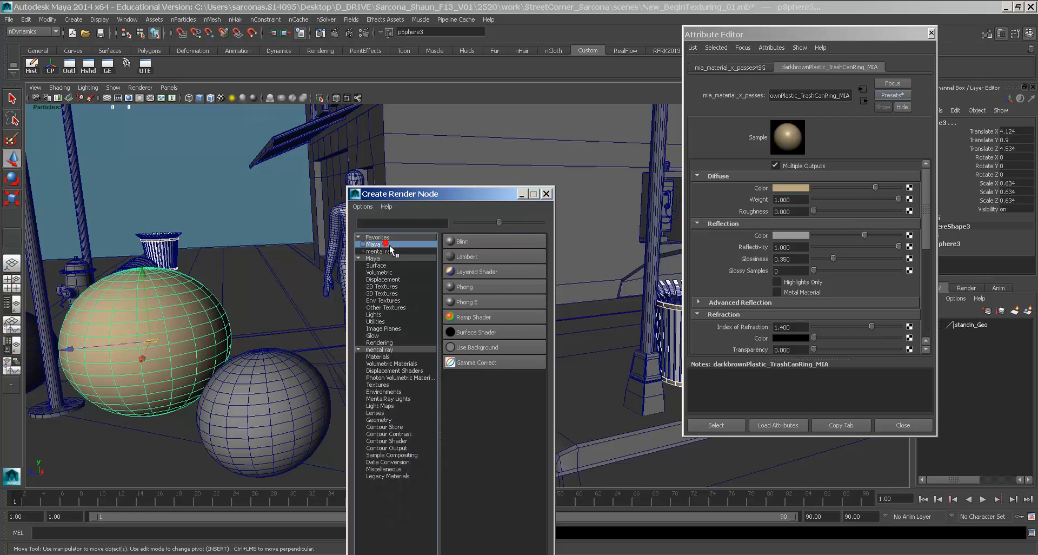
pyautogui.click(498, 361)
pyautogui.click(798, 191)
pyautogui.write('.454')
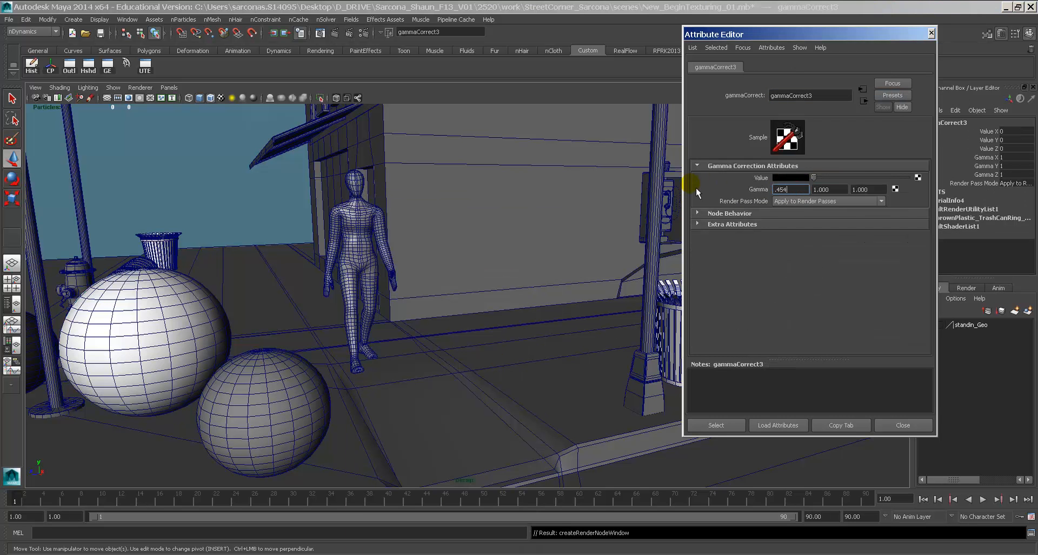
pyautogui.press('Tab')
pyautogui.write('.454')
pyautogui.press('Tab')
pyautogui.write('.454')
pyautogui.press('Tab')
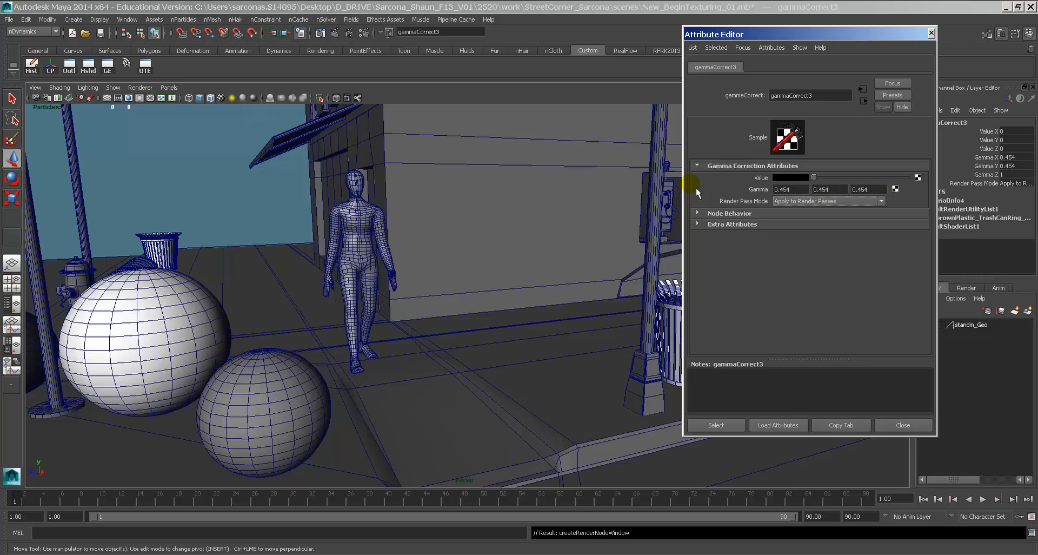
# Set the Gamma Correct node's color value to a lighter brown of about 0.685, 0.527, 0.404
pyautogui.click(865, 101)
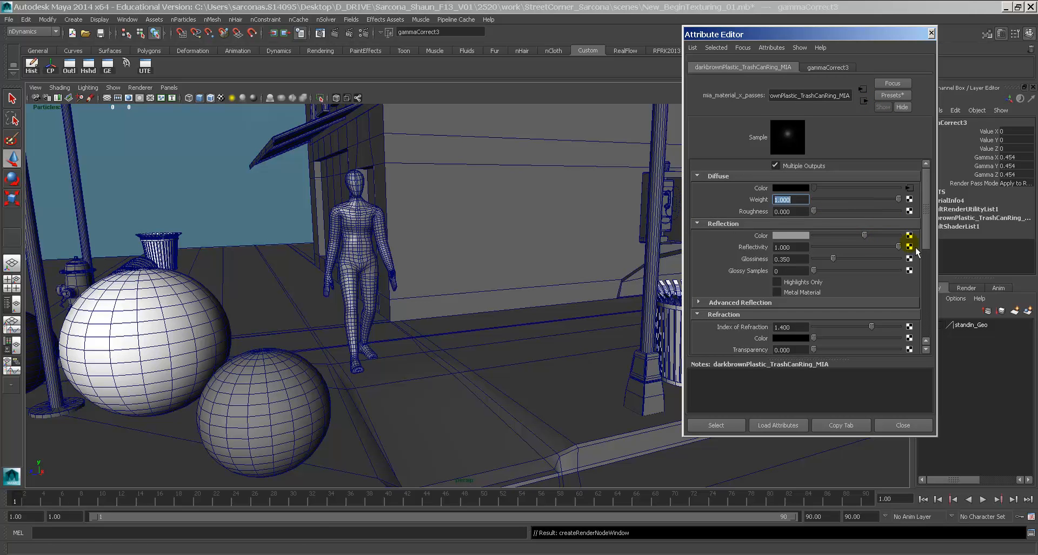
pyautogui.click(910, 188)
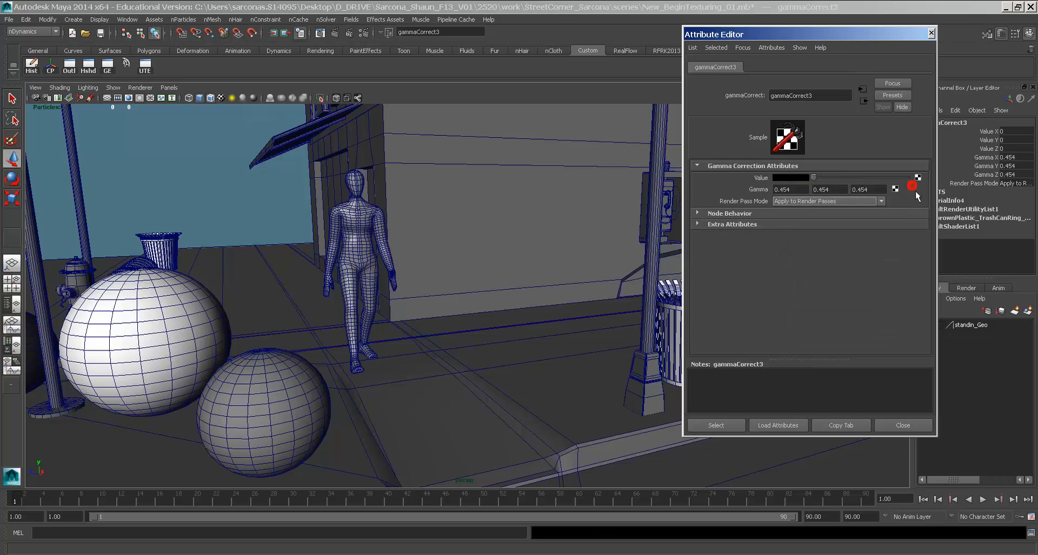
pyautogui.click(792, 181)
pyautogui.click(729, 173)
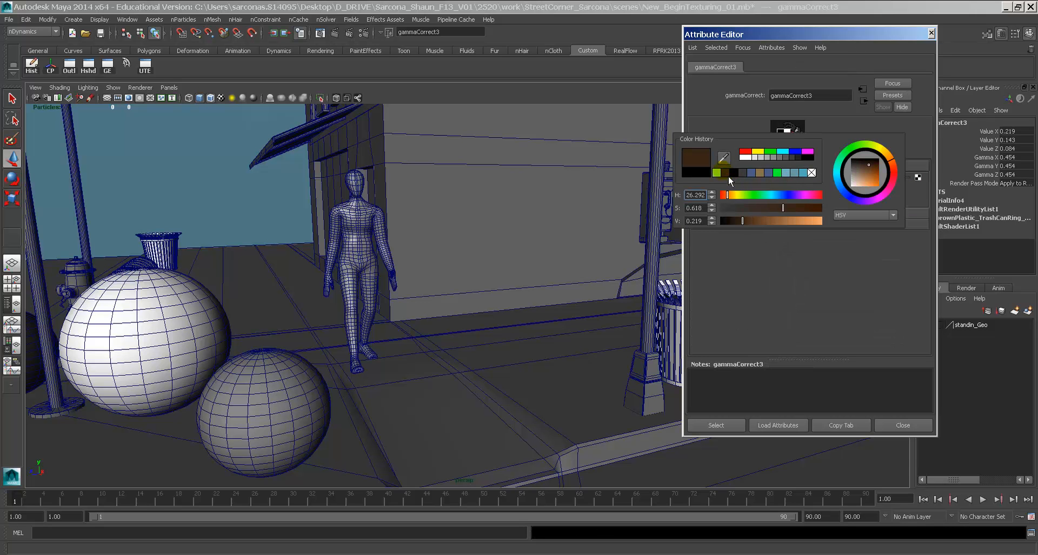
pyautogui.moveTo(788, 210)
pyautogui.mouseDown()
pyautogui.moveTo(728, 220)
pyautogui.moveTo(754, 207)
pyautogui.moveTo(803, 223)
pyautogui.moveTo(742, 208)
pyautogui.moveTo(781, 221)
pyautogui.moveTo(757, 207)
pyautogui.moveTo(789, 221)
pyautogui.mouseUp()
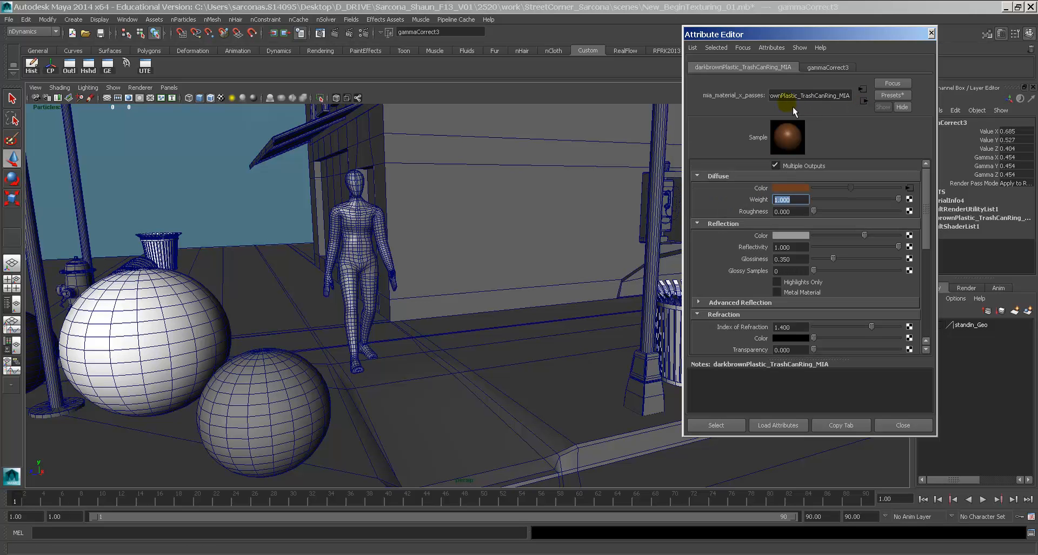
# Rename the ring material lightbrownPlastic_TrashCanRing_MIA
pyautogui.click(782, 101)
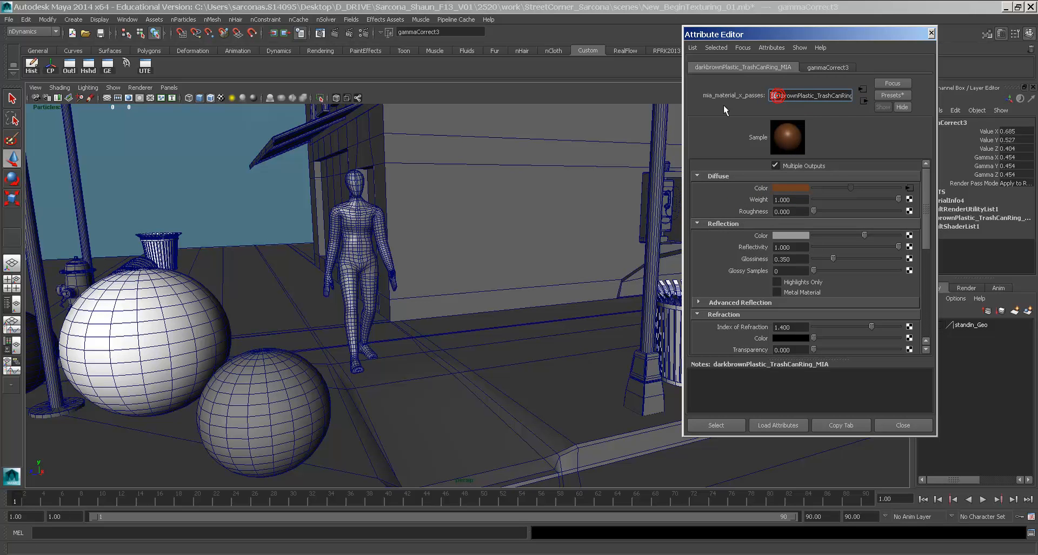
pyautogui.write('light')
pyautogui.hotkey('shift', 'Right')
pyautogui.hotkey('shift', 'Right')
pyautogui.press('Delete')
pyautogui.press('Return')
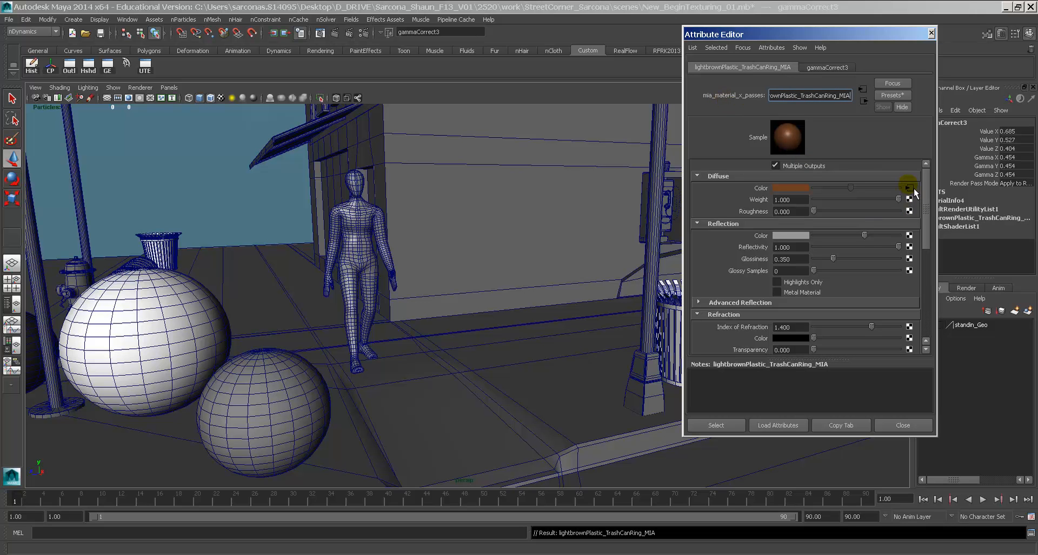
# Set the ring material's reflectivity to about 0.248, glossiness to about 0.572 and glossy samples to 1
pyautogui.click(839, 249)
pyautogui.moveTo(844, 249); pyautogui.dragTo(855, 259)
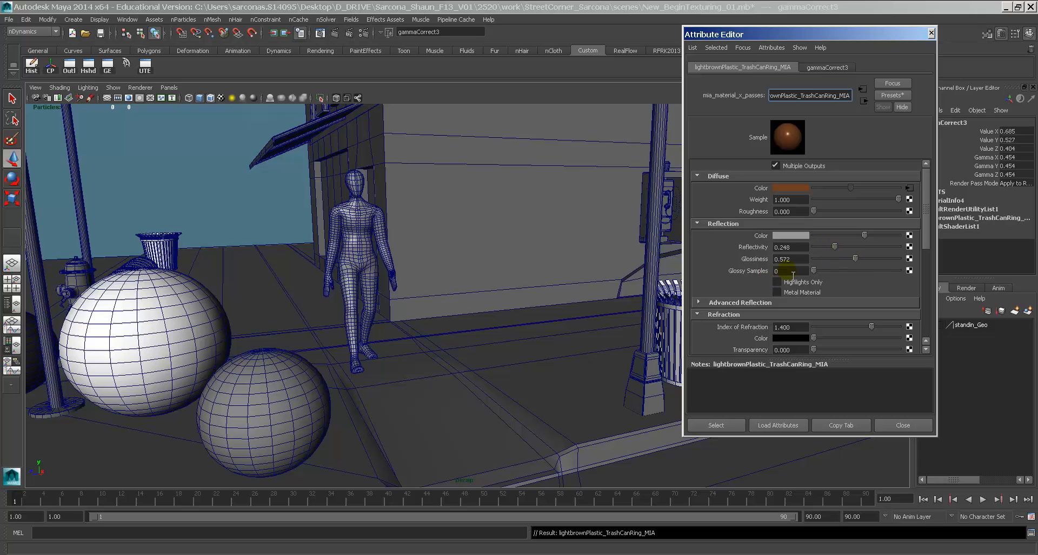
pyautogui.moveTo(793, 275); pyautogui.dragTo(747, 274)
pyautogui.write('1')
pyautogui.press('Tab')
# Render a region around the large middle sphere and inspect the brown plastic up close
pyautogui.keyDown('alt'); pyautogui.moveTo(418, 285); pyautogui.dragTo(447, 293); pyautogui.keyUp('alt')
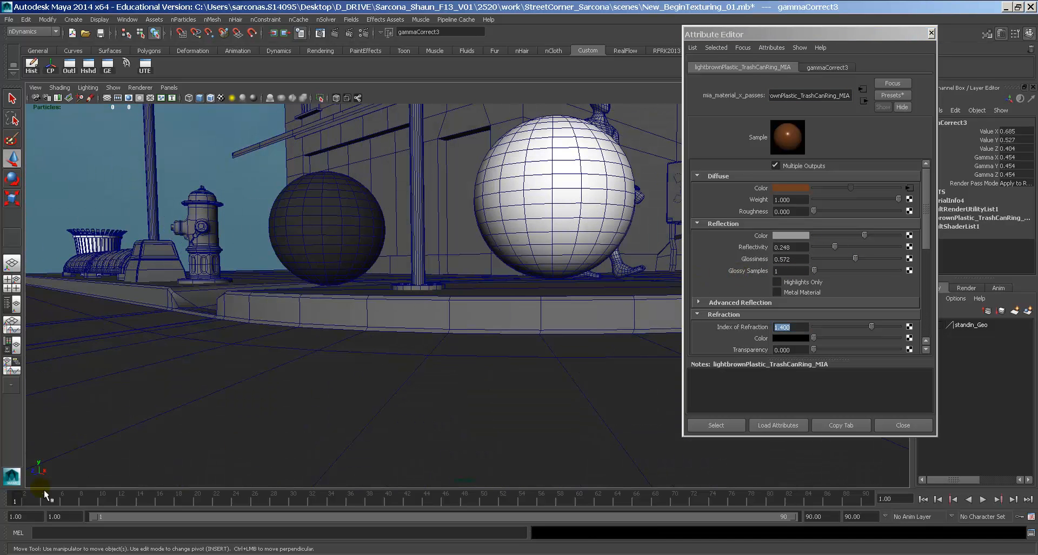
pyautogui.click(20, 501)
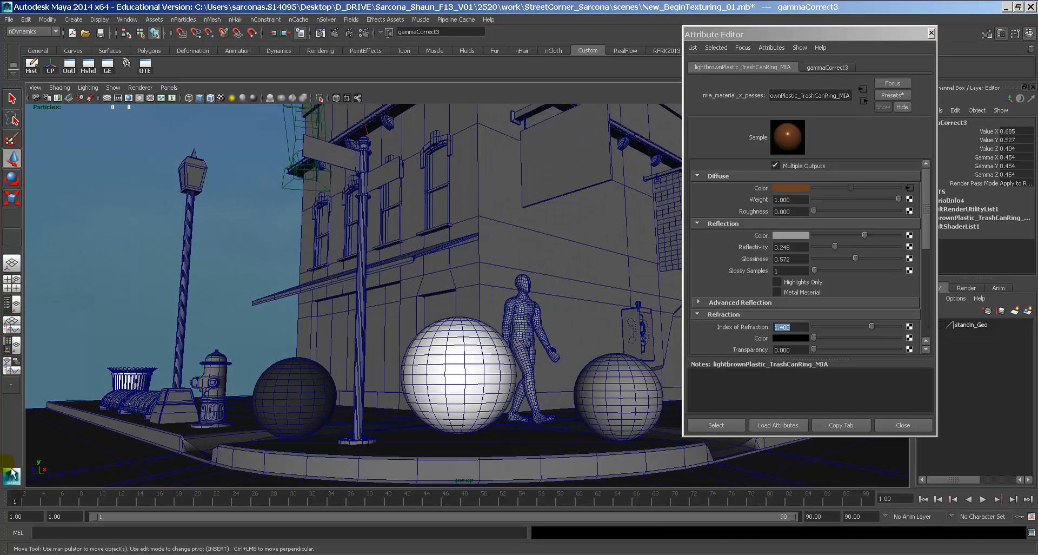
pyautogui.click(322, 35)
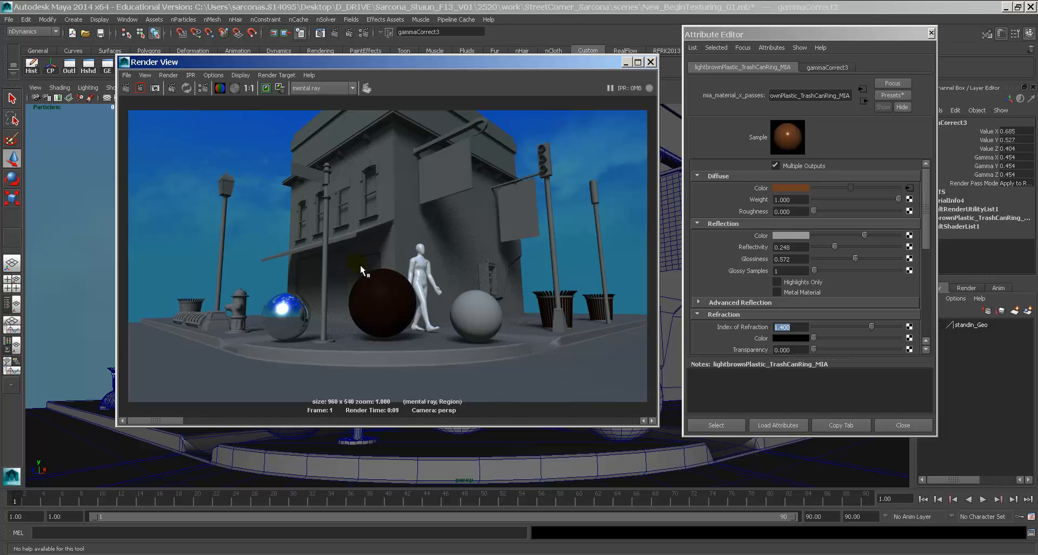
pyautogui.moveTo(368, 296); pyautogui.dragTo(425, 344)
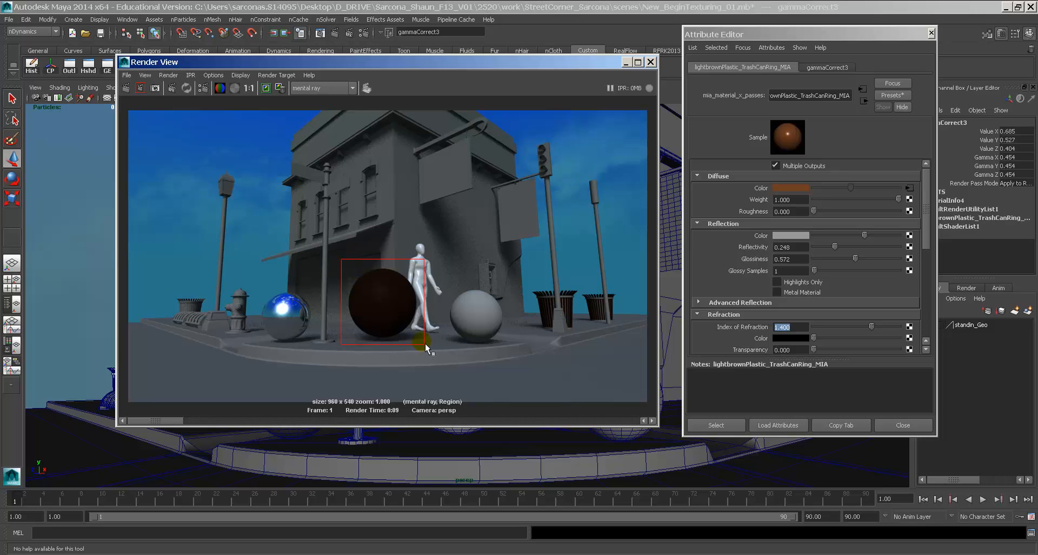
pyautogui.click(140, 88)
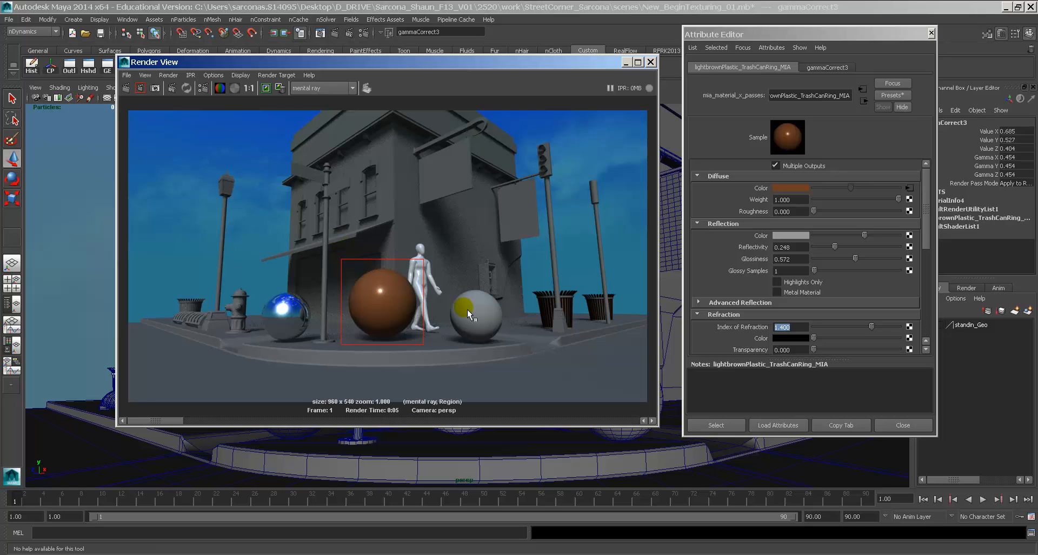
pyautogui.scroll(3, 408, 291)
pyautogui.scroll(1, 407, 291)
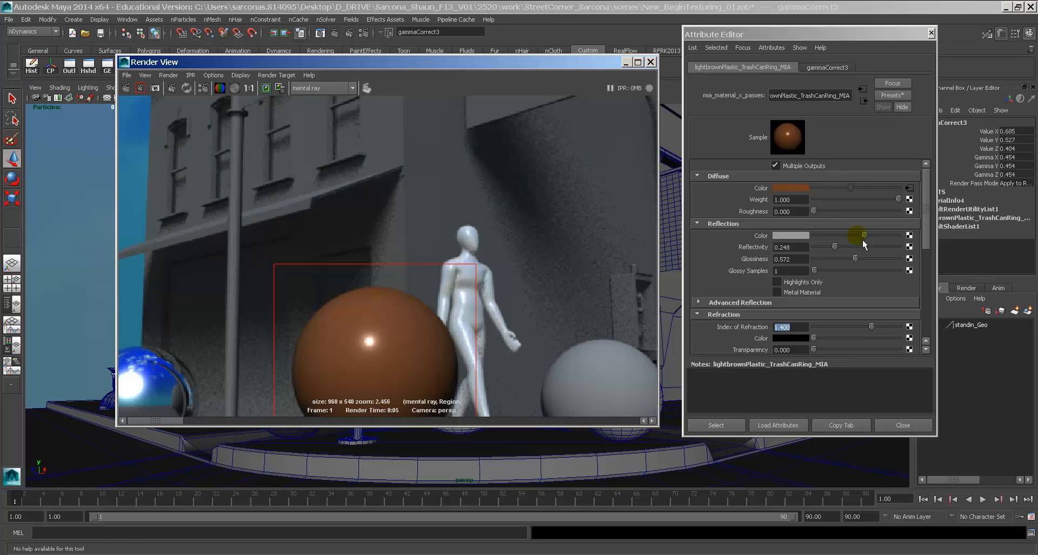
# Lower the glossiness to about 0.426 with a darker grey reflection color, and re-render the sphere region to compare it with the trash cans
pyautogui.moveTo(848, 264); pyautogui.dragTo(846, 260)
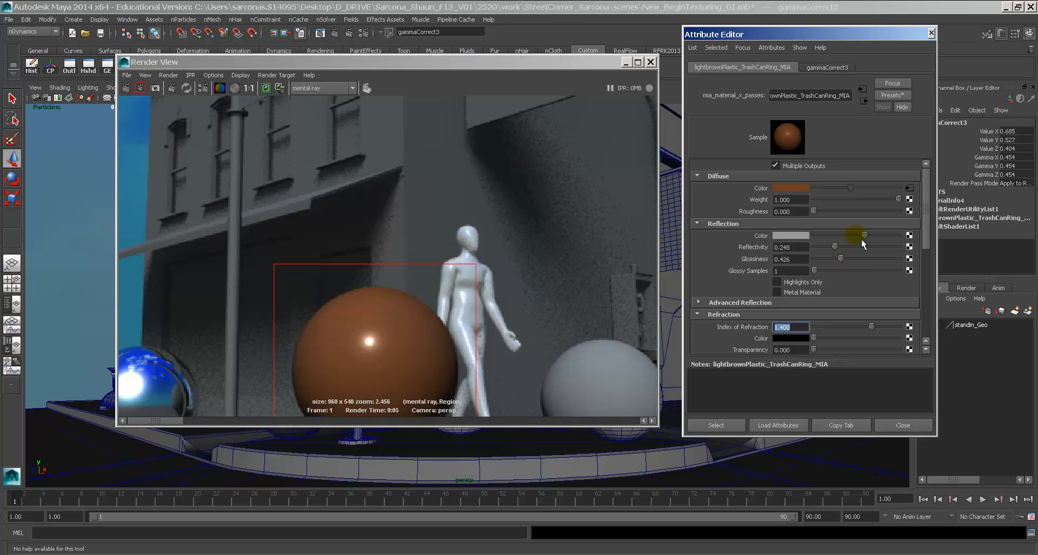
pyautogui.click(854, 235)
pyautogui.keyDown('alt'); pyautogui.moveTo(451, 345); pyautogui.dragTo(470, 262, button='middle'); pyautogui.keyUp('alt')
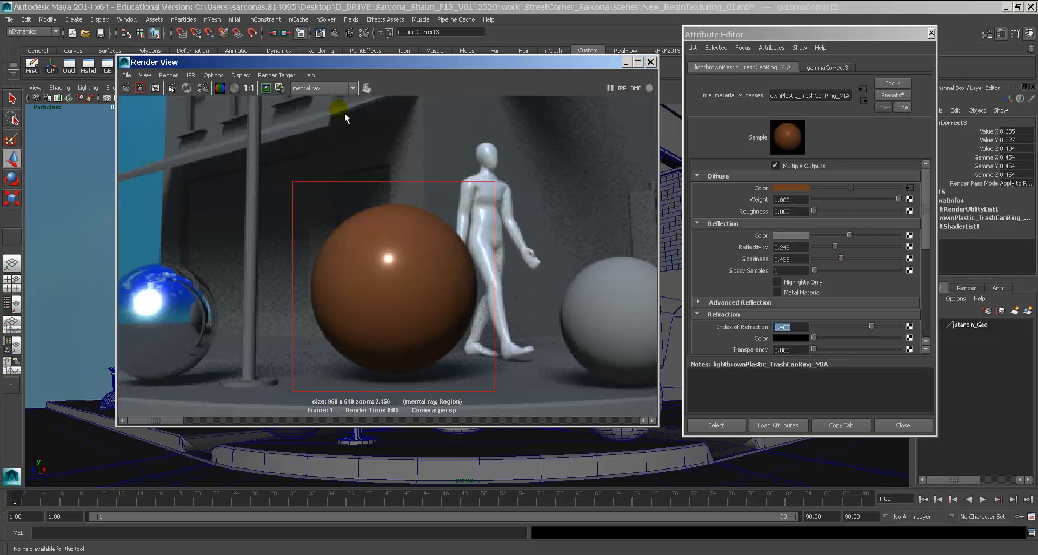
pyautogui.click(144, 90)
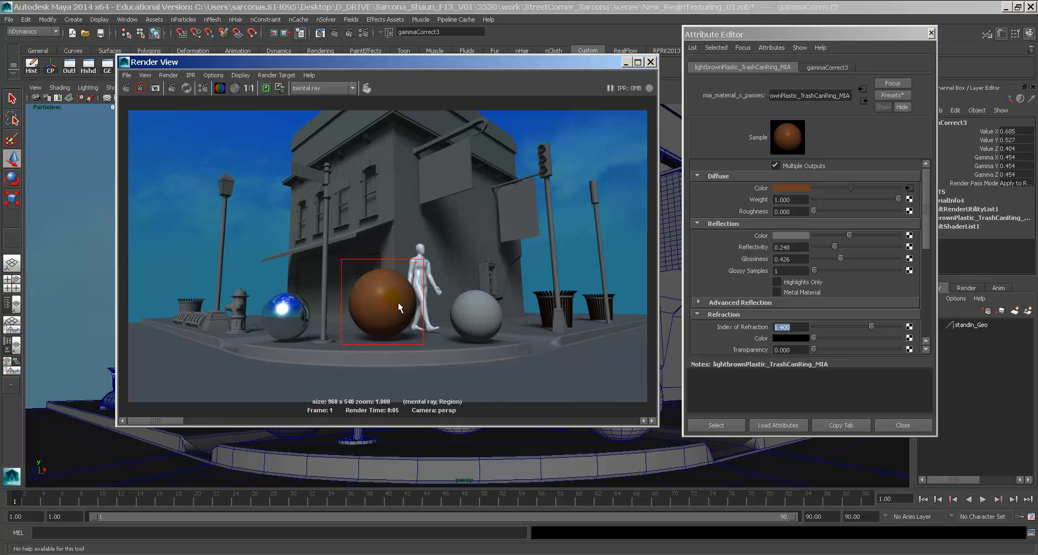
pyautogui.scroll(4, 395, 294)
pyautogui.keyDown('alt'); pyautogui.moveTo(391, 321); pyautogui.dragTo(394, 253, button='middle'); pyautogui.keyUp('alt')
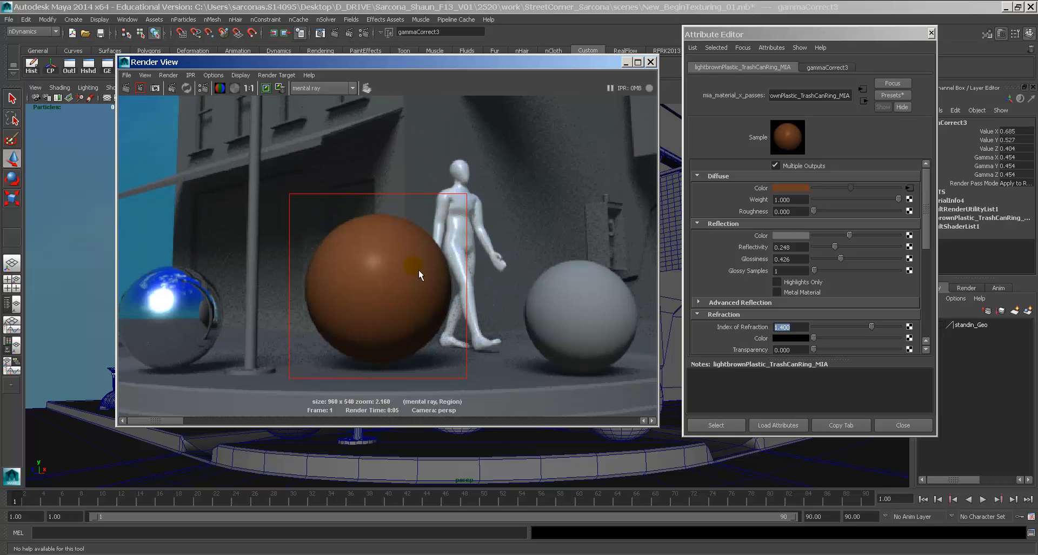
pyautogui.keyDown('alt'); pyautogui.moveTo(563, 303); pyautogui.dragTo(443, 316, button='middle'); pyautogui.keyUp('alt')
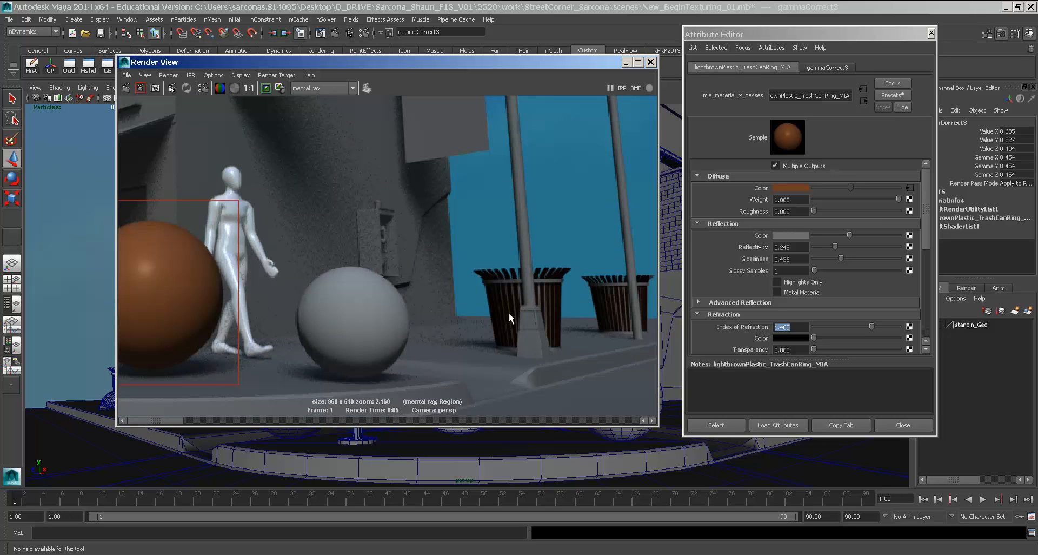
pyautogui.keyDown('alt'); pyautogui.moveTo(265, 313); pyautogui.dragTo(408, 322, button='middle'); pyautogui.keyUp('alt')
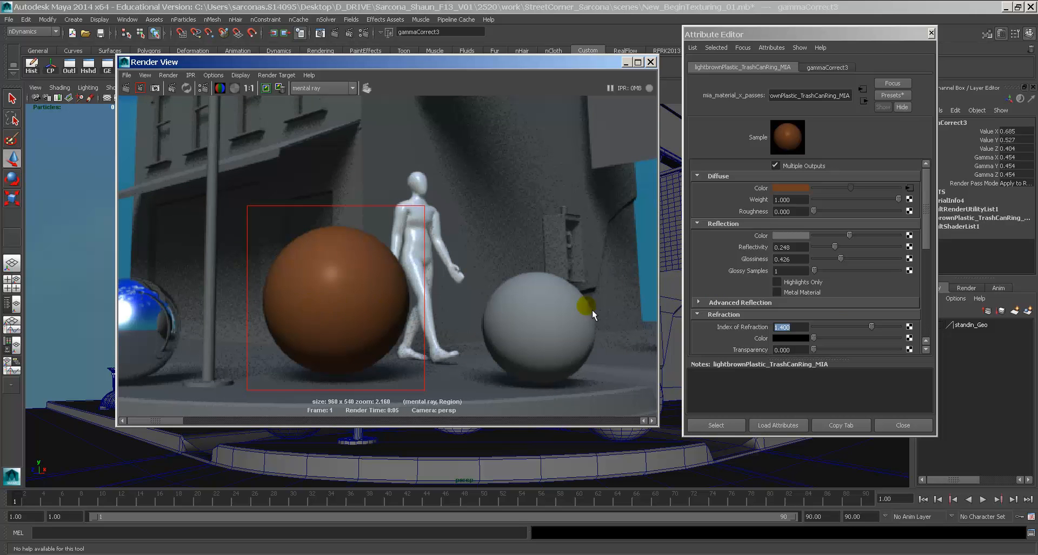
# Map a Granite texture to the ring material's Standard Bump
pyautogui.scroll(-5, 847, 319)
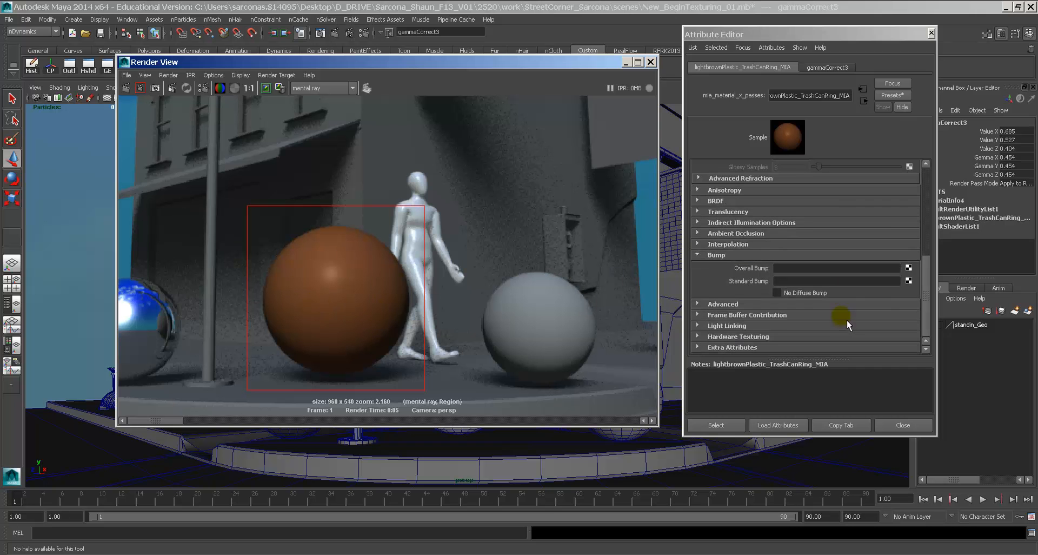
pyautogui.click(908, 281)
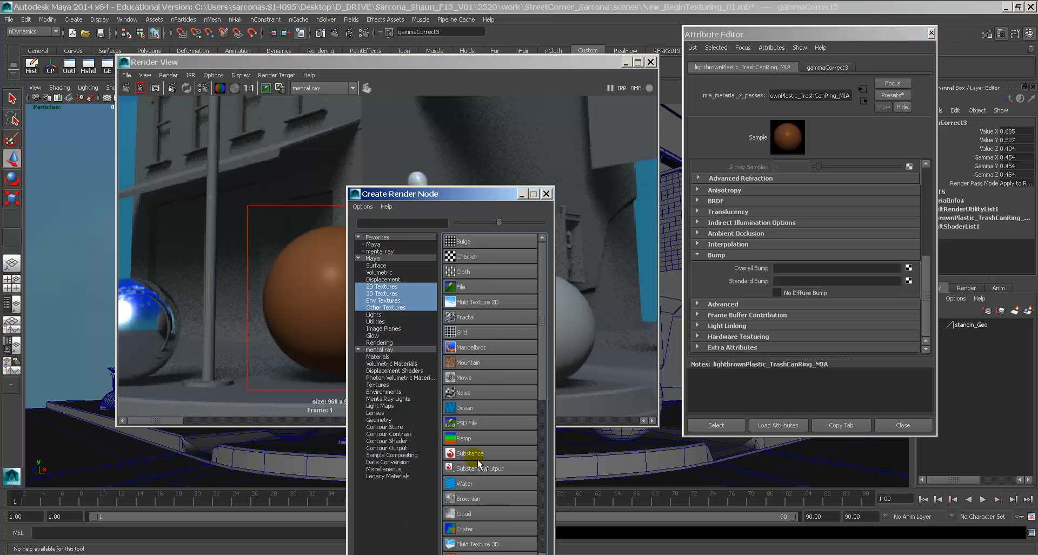
pyautogui.scroll(-1, 484, 519)
pyautogui.click(483, 514)
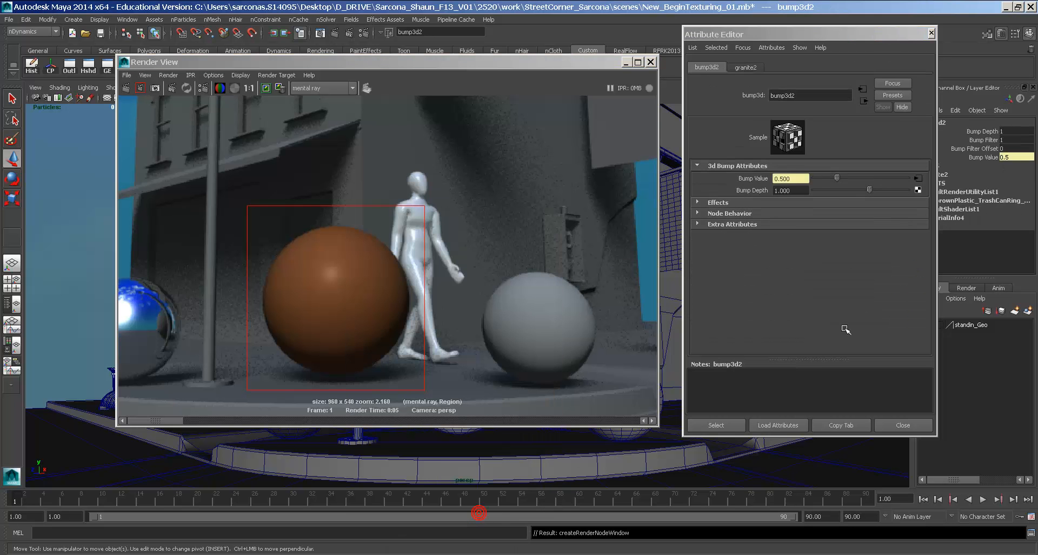
# Set the granite bump depth to 0.25
pyautogui.doubleClick(792, 191)
pyautogui.write('0.25')
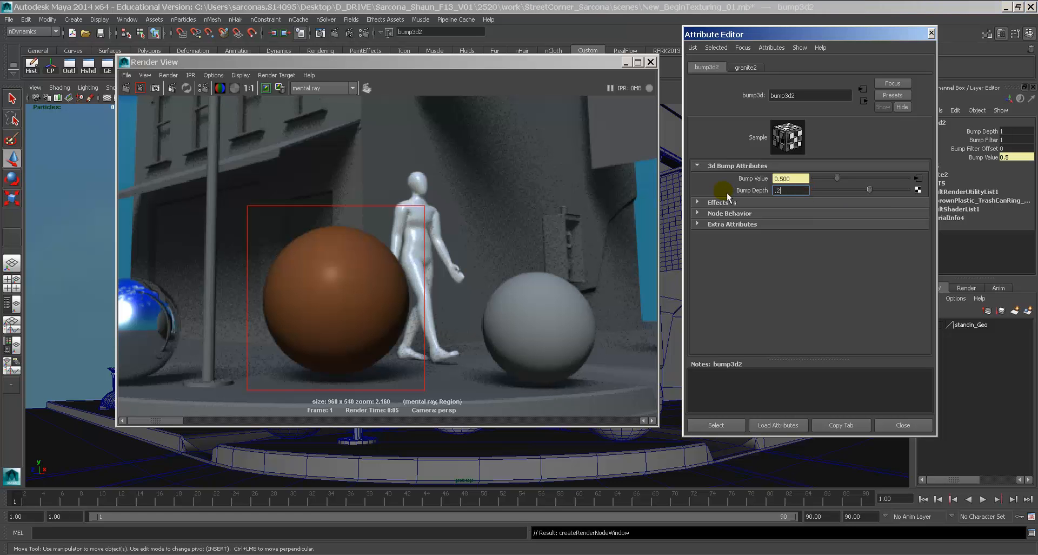
pyautogui.press('Return')
pyautogui.click(745, 67)
pyautogui.click(707, 67)
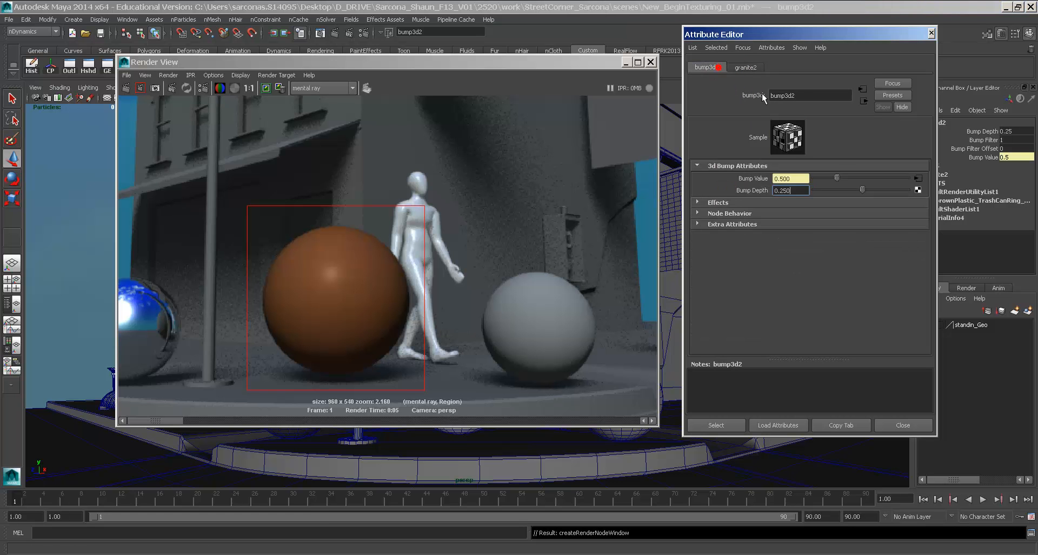
# Set the granite bump depth to -0.5
pyautogui.doubleClick(790, 191)
pyautogui.write('-0.')
pyautogui.write('5')
pyautogui.press('Return')
# Recolor the granite texture in greyscale, with medium grey Color 1 and Color 2, dark grey Color 3 and black filler
pyautogui.click(747, 68)
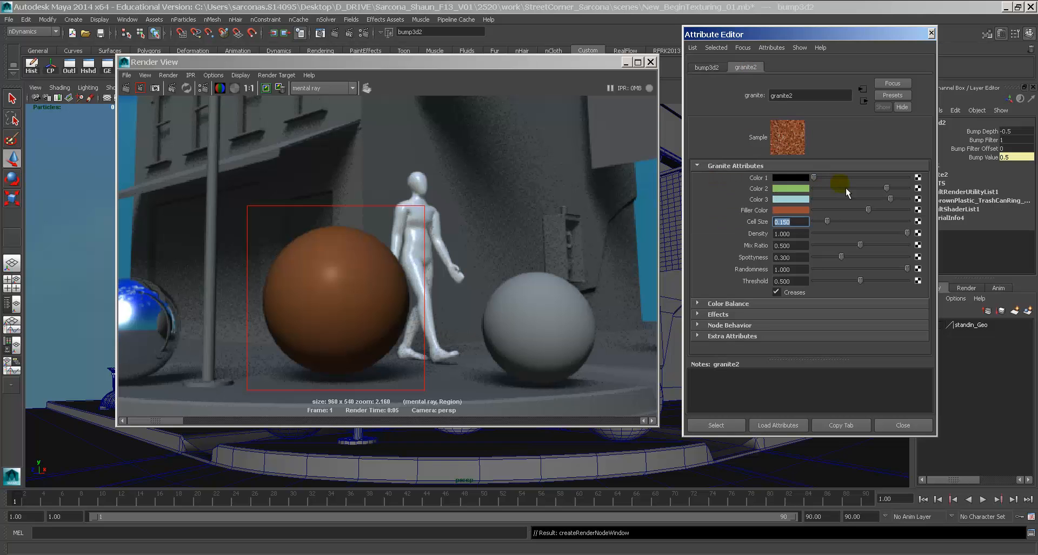
pyautogui.moveTo(846, 187); pyautogui.dragTo(839, 198)
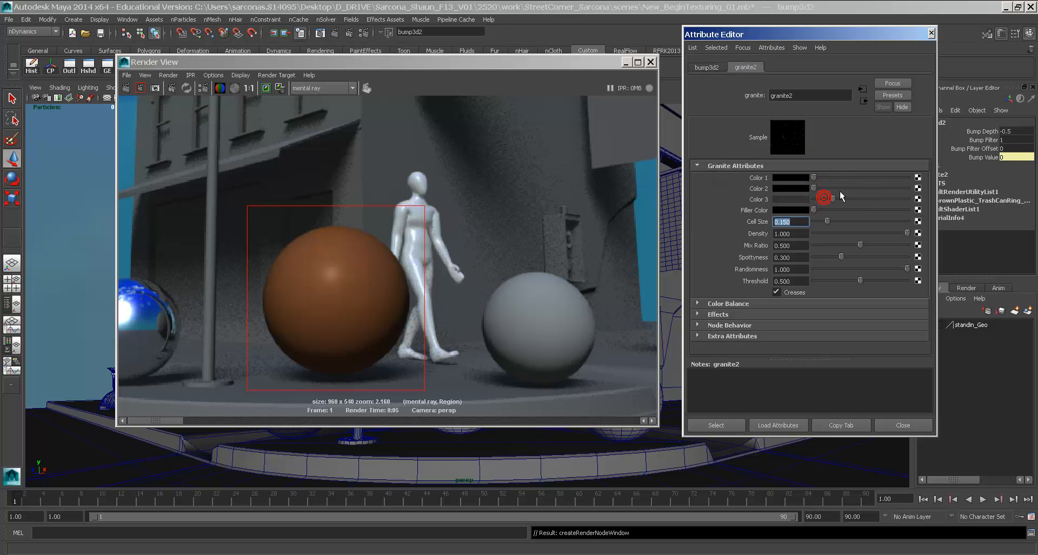
pyautogui.click(842, 167)
pyautogui.click(839, 178)
pyautogui.click(843, 167)
pyautogui.click(867, 178)
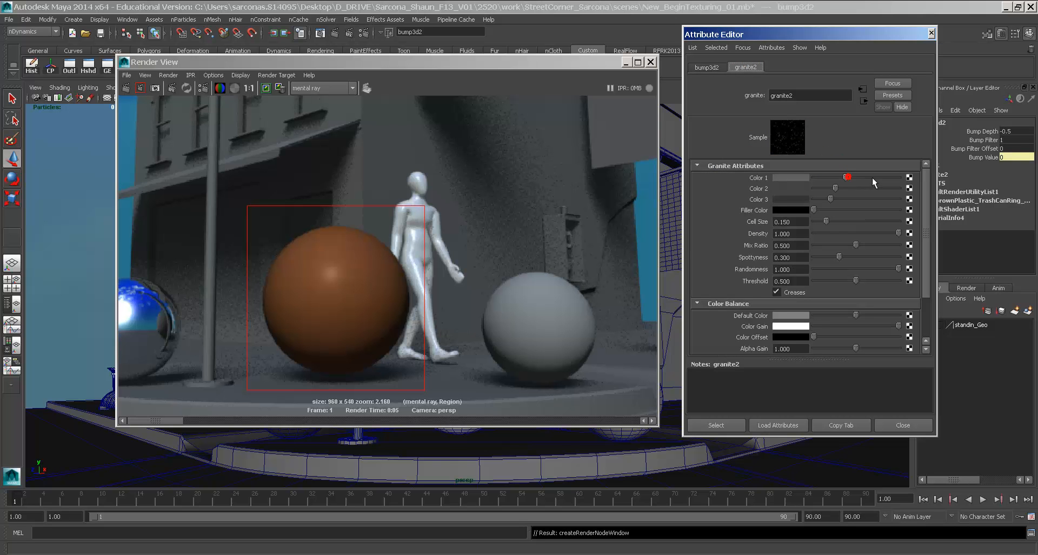
pyautogui.click(862, 189)
pyautogui.click(854, 199)
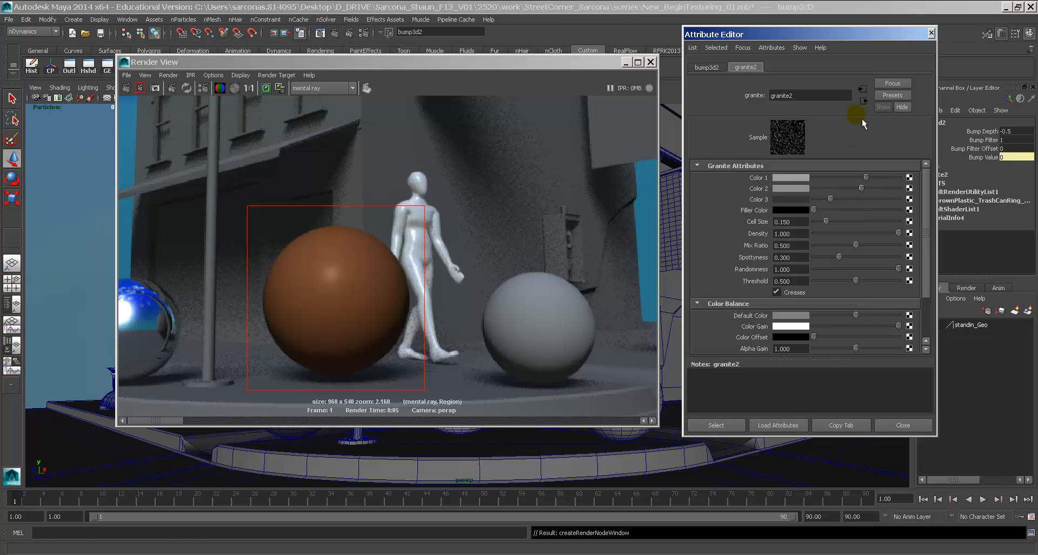
# Break the granite connection on the light brown ring material's Standard Bump
pyautogui.click(863, 101)
pyautogui.click(864, 101)
pyautogui.rightClick(759, 295)
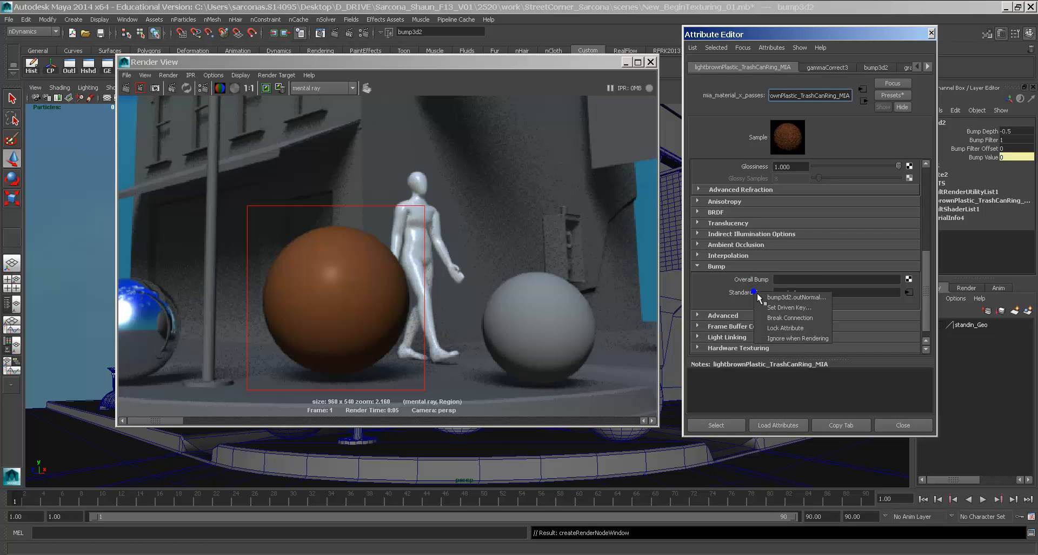
pyautogui.click(779, 318)
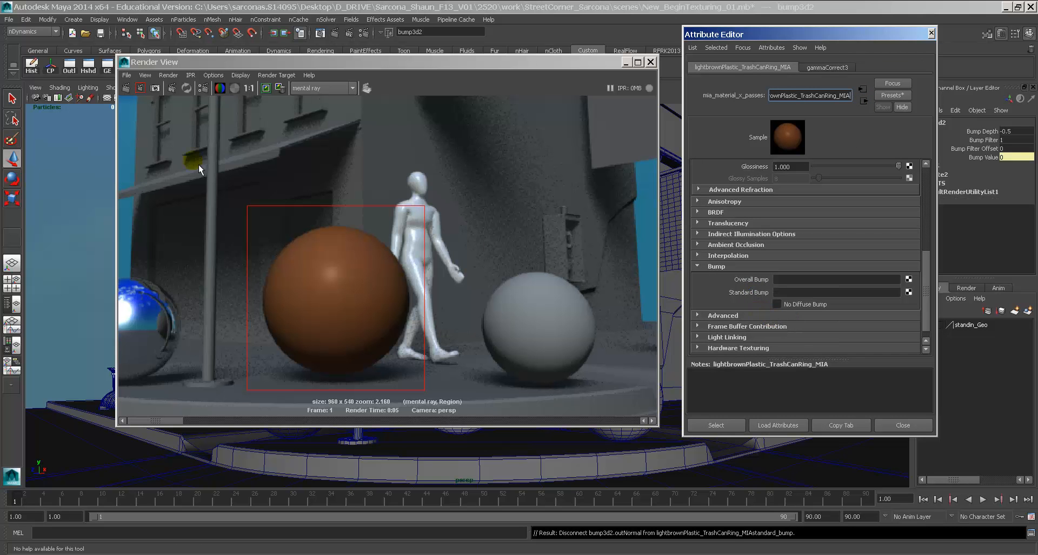
# Delete the granite2 texture in the Hypershade and select granite1
pyautogui.click(88, 66)
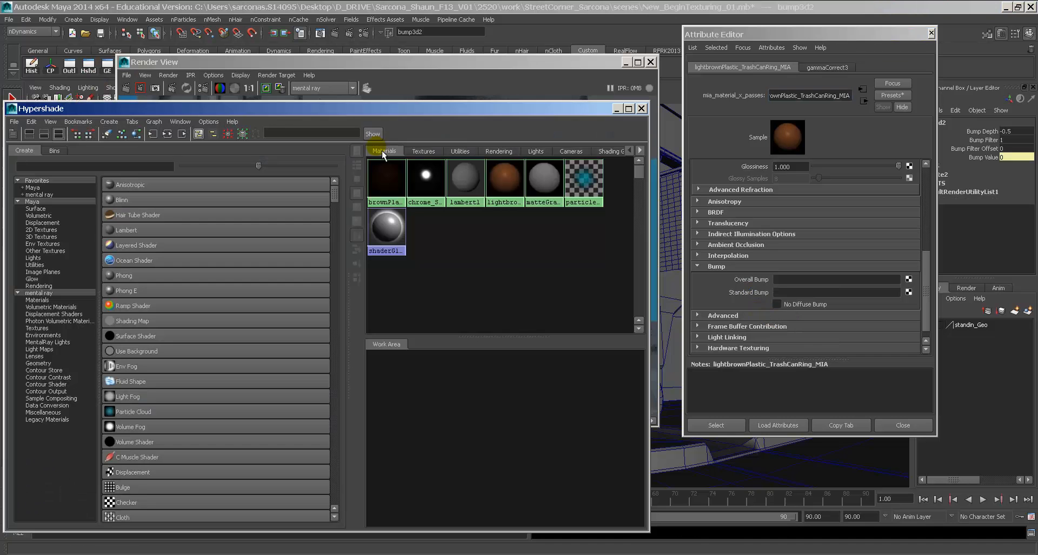
pyautogui.click(433, 153)
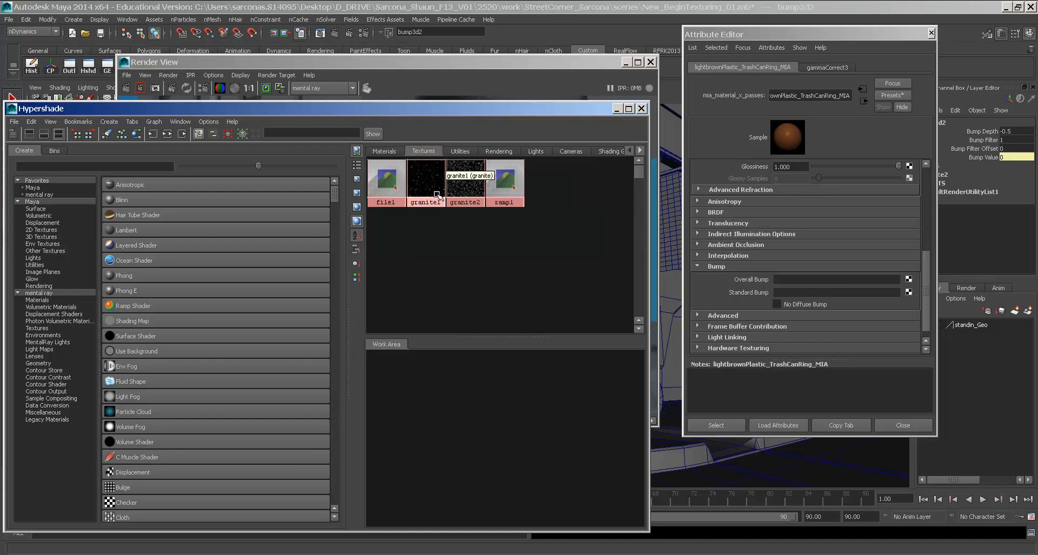
pyautogui.click(468, 189)
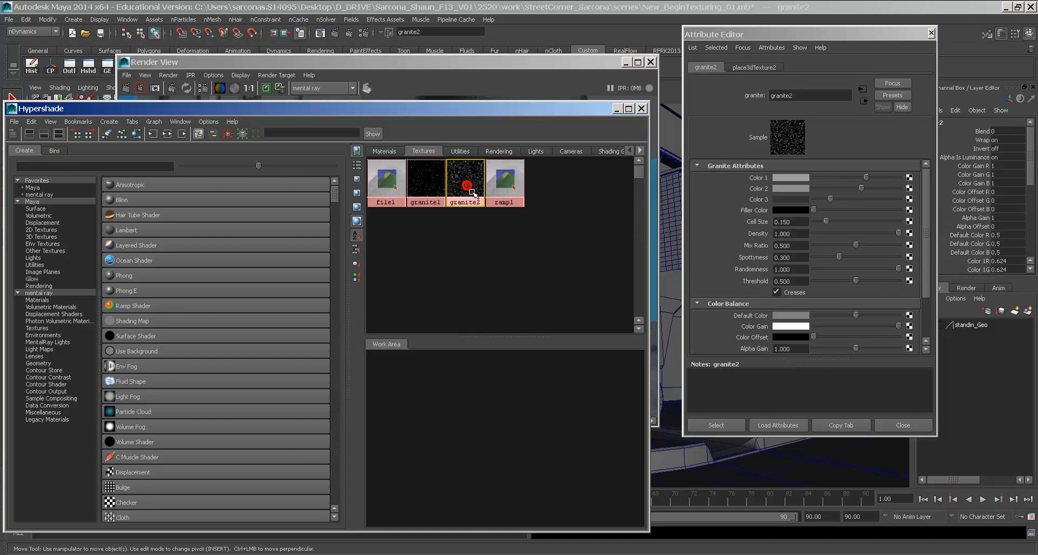
pyautogui.press('Delete')
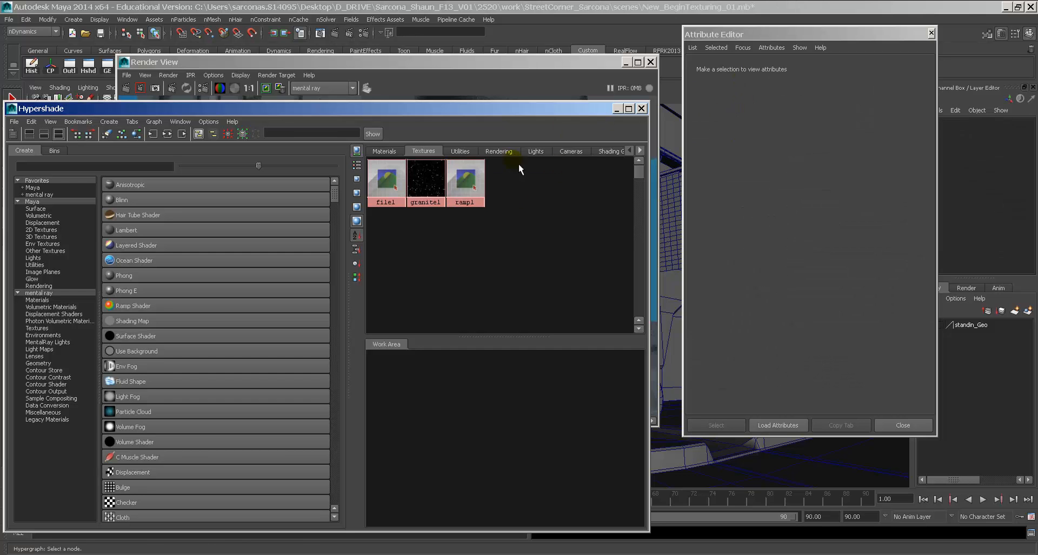
pyautogui.click(465, 180)
pyautogui.click(427, 184)
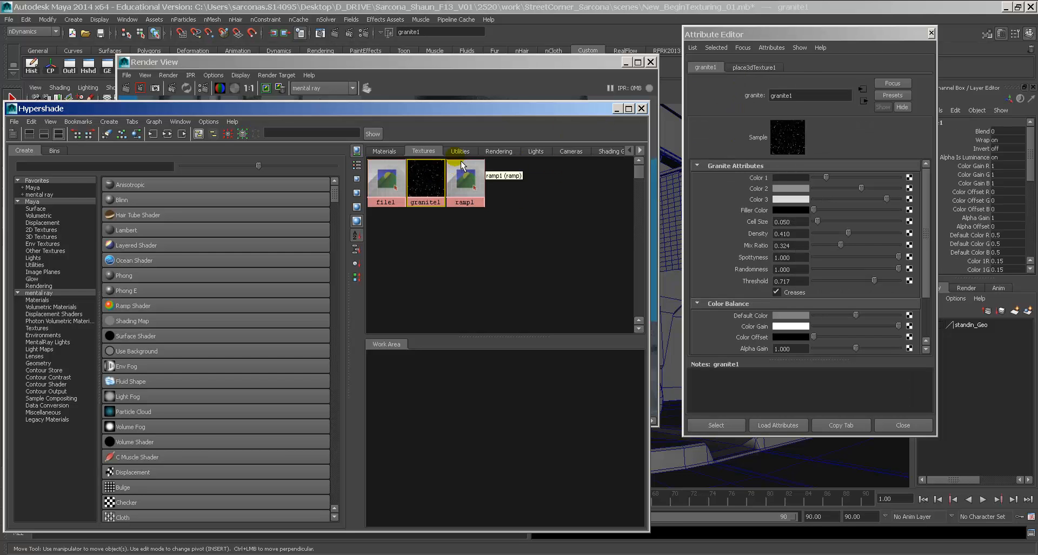
# Delete the bump3d2 utility node in the Hypershade and select bump3d1
pyautogui.click(458, 151)
pyautogui.click(431, 189)
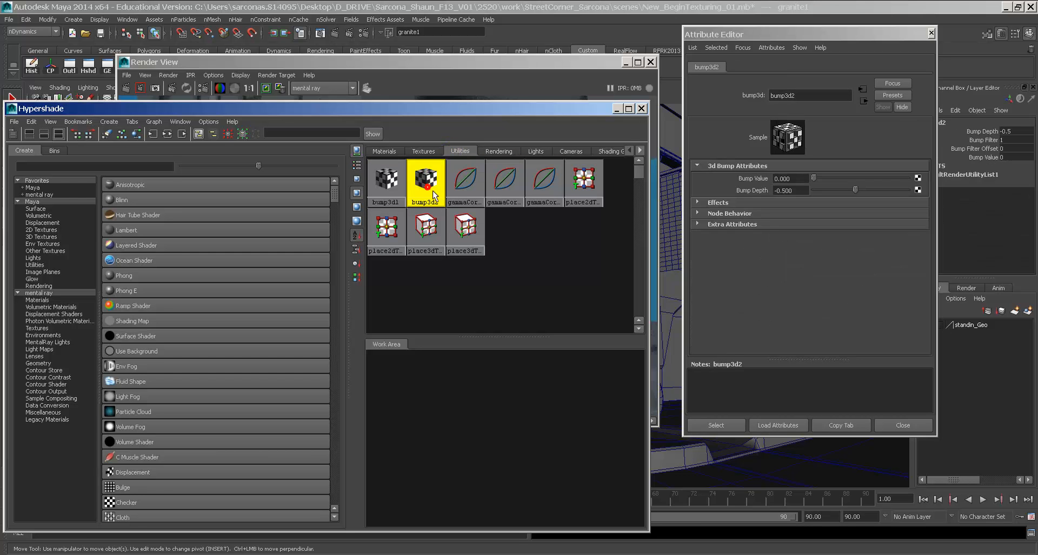
pyautogui.press('Delete')
pyautogui.click(394, 190)
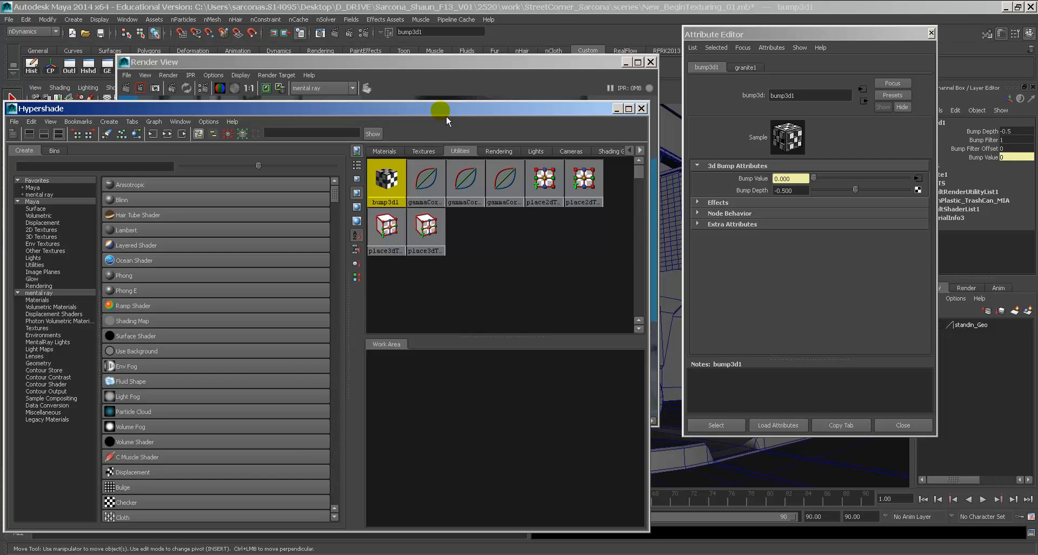
# Connect the existing bump3d1 node to the light brown ring material's Standard Bump and close the Hypershade
pyautogui.moveTo(511, 112); pyautogui.dragTo(509, 122)
pyautogui.click(393, 162)
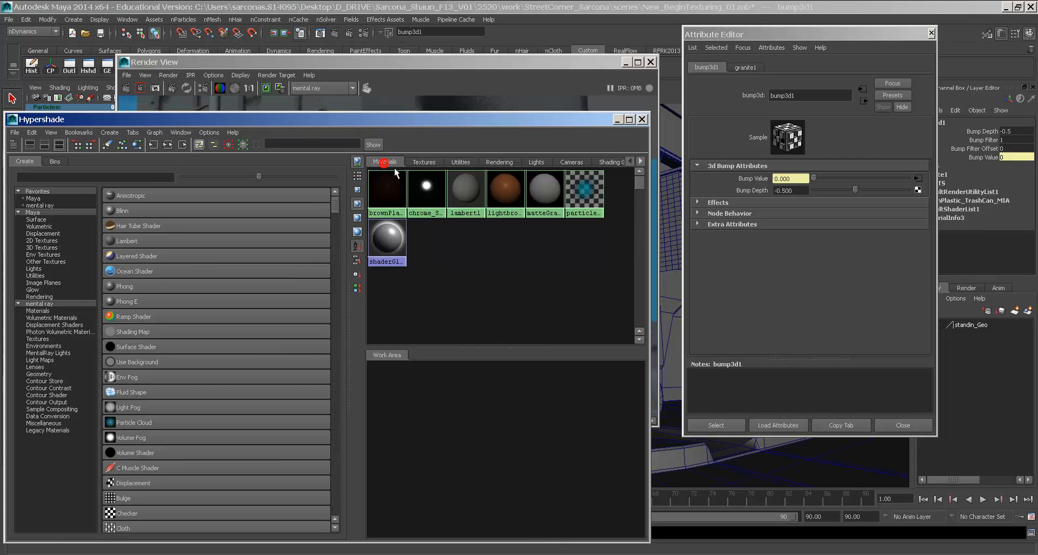
pyautogui.click(505, 202)
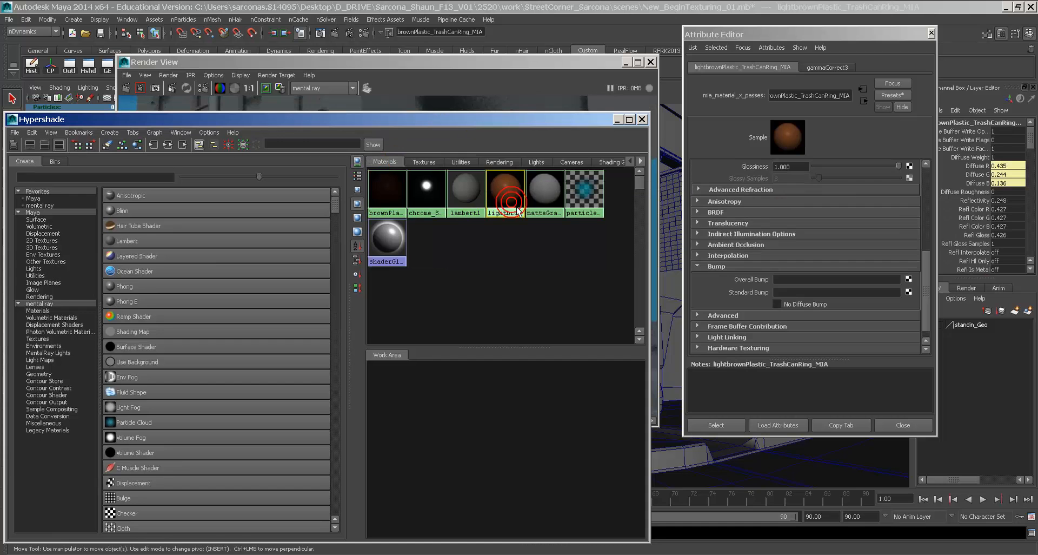
pyautogui.click(462, 162)
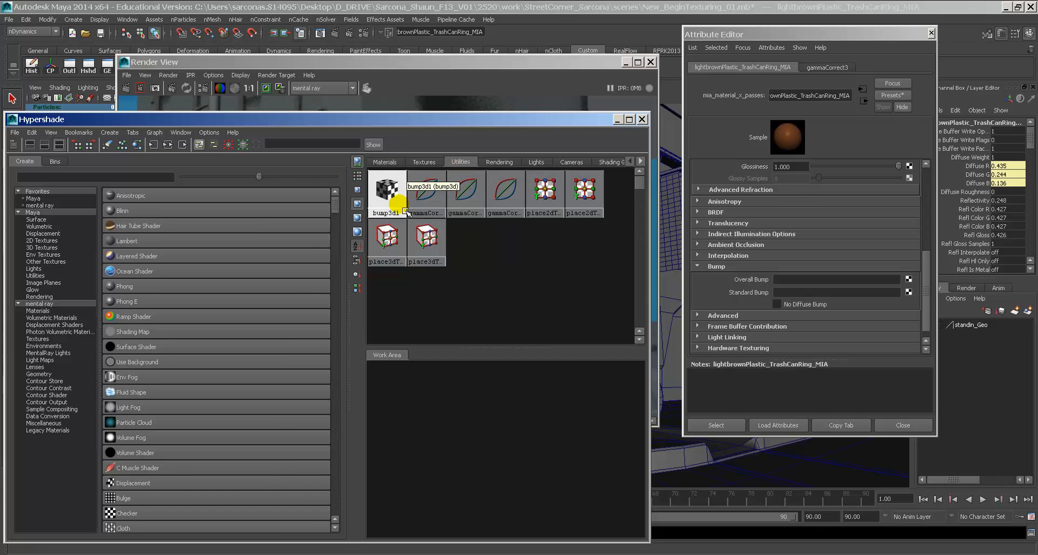
pyautogui.moveTo(390, 211); pyautogui.dragTo(750, 292, button='middle')
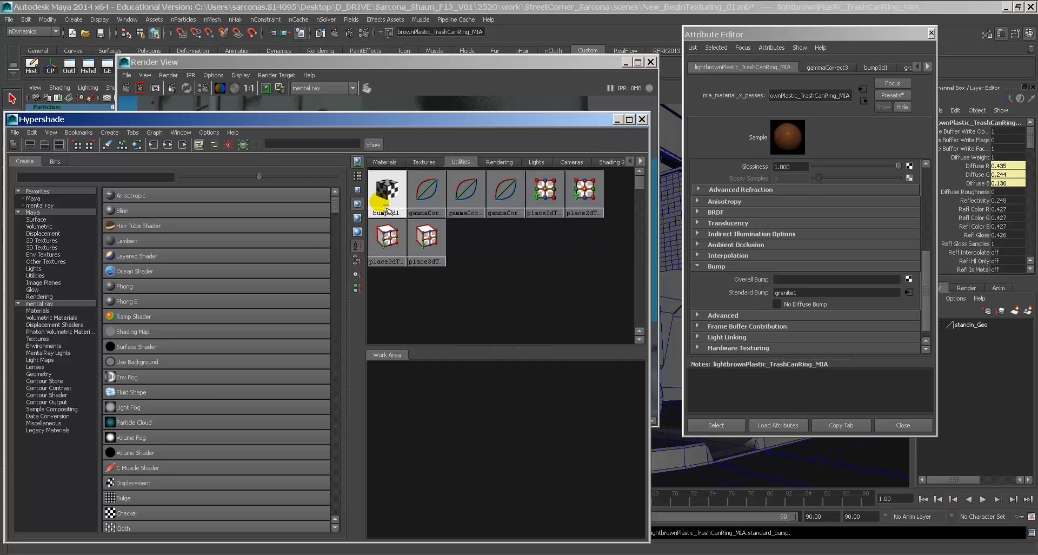
pyautogui.moveTo(386, 208); pyautogui.dragTo(757, 295, button='middle')
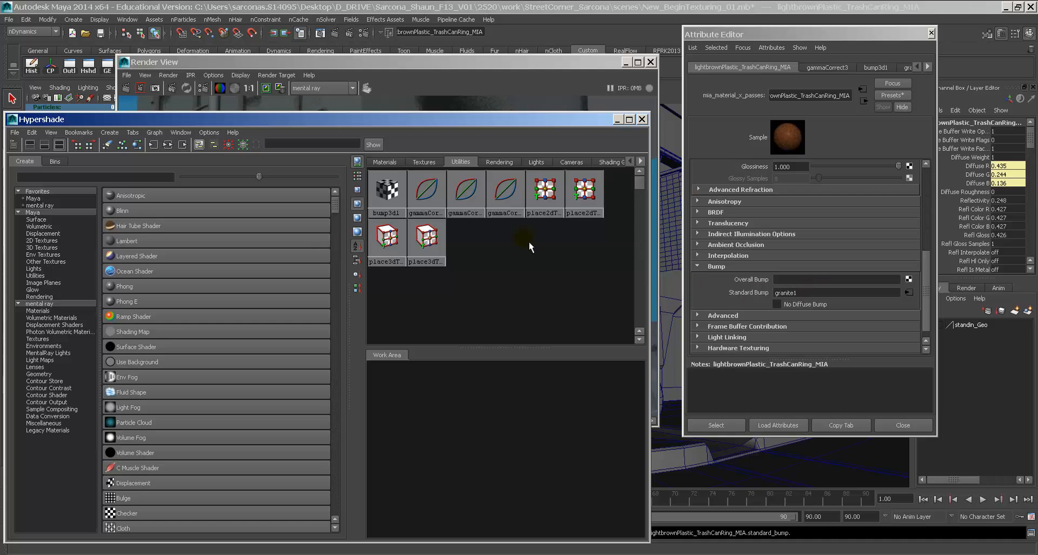
pyautogui.moveTo(386, 190); pyautogui.dragTo(751, 293, button='middle')
pyautogui.click(643, 119)
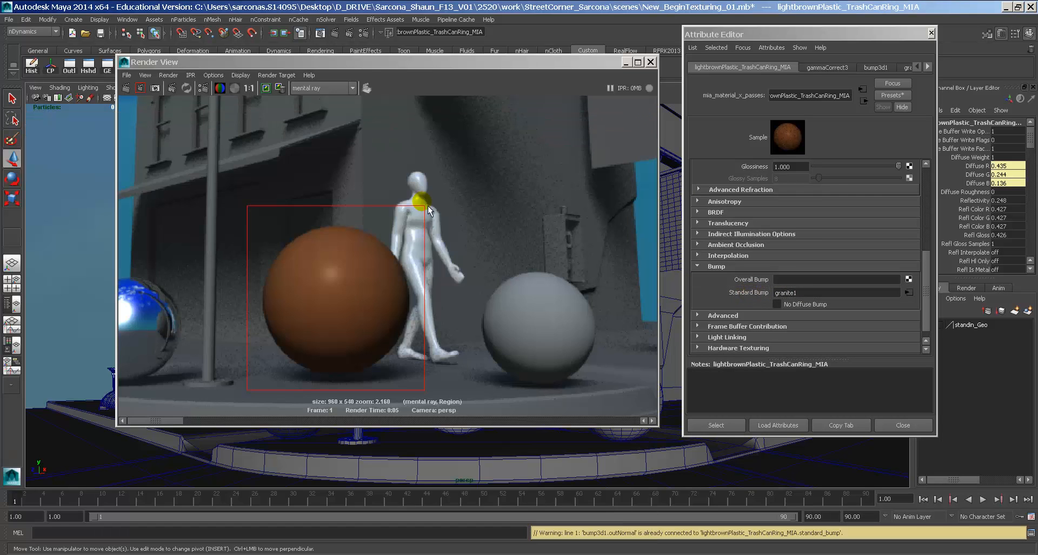
# Re-render the region around the brown sphere and inspect its bump up close
pyautogui.click(141, 88)
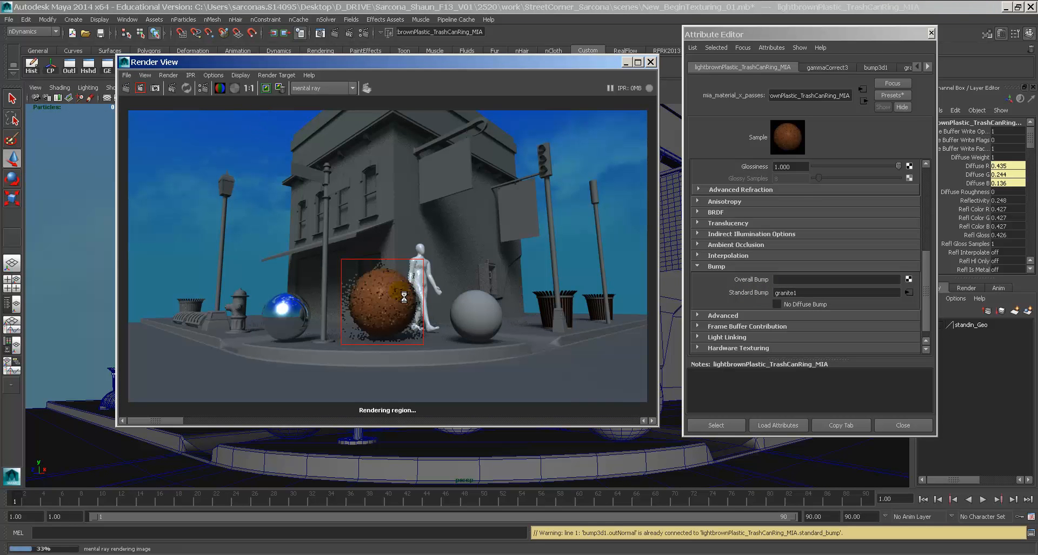
pyautogui.scroll(6, 395, 293)
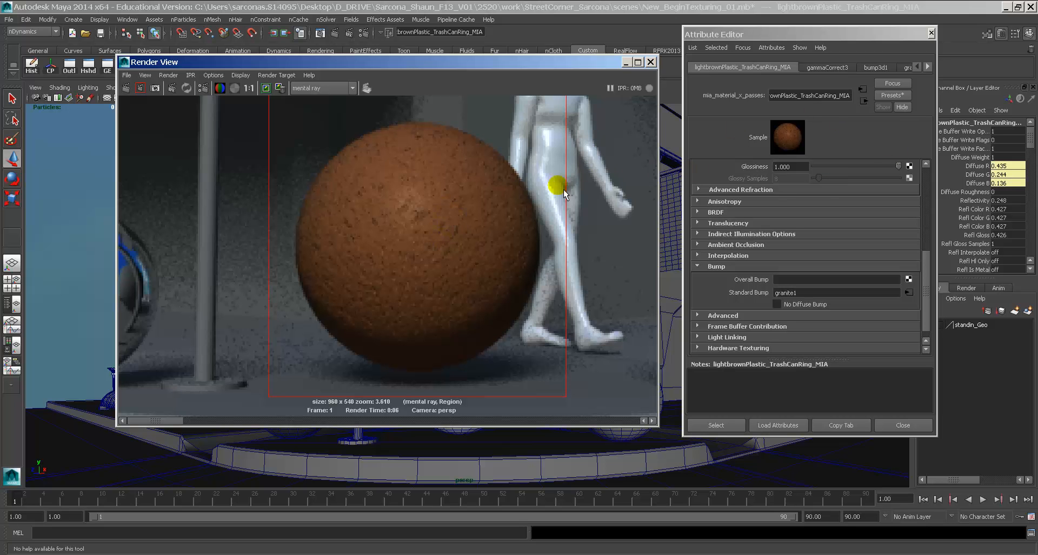
pyautogui.keyDown('alt'); pyautogui.moveTo(559, 189); pyautogui.dragTo(477, 270, button='middle'); pyautogui.keyUp('alt')
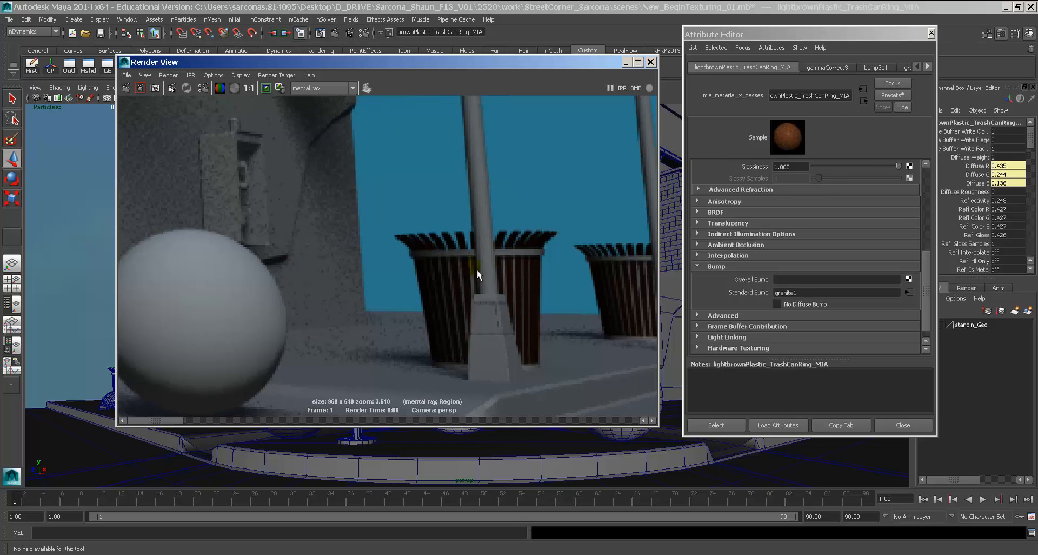
# Render a region around the two trash cans behind the grey sphere, inspect the rings, and close the render and attribute windows
pyautogui.moveTo(382, 201)
pyautogui.mouseDown()
pyautogui.moveTo(606, 307)
pyautogui.moveTo(718, 399)
pyautogui.mouseUp()
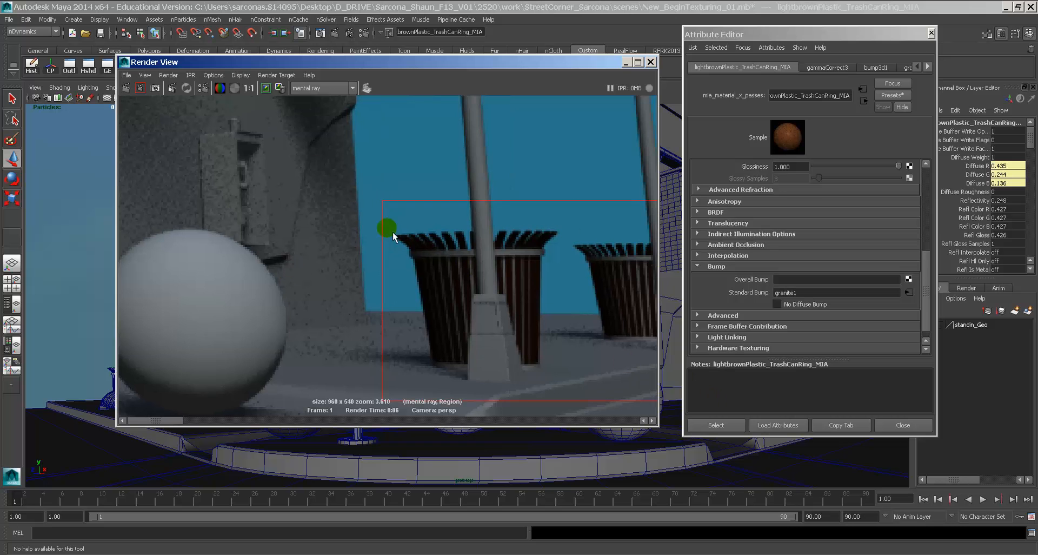
pyautogui.click(143, 90)
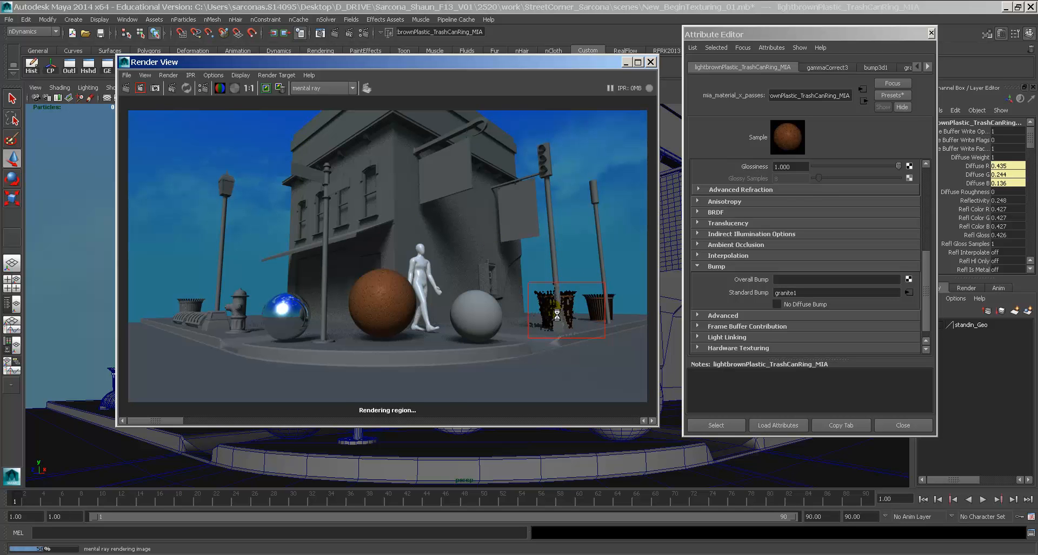
pyautogui.keyDown('alt'); pyautogui.moveTo(556, 312); pyautogui.dragTo(403, 288, button='middle'); pyautogui.keyUp('alt')
pyautogui.keyDown('alt'); pyautogui.moveTo(381, 287); pyautogui.dragTo(406, 284, button='right'); pyautogui.keyUp('alt')
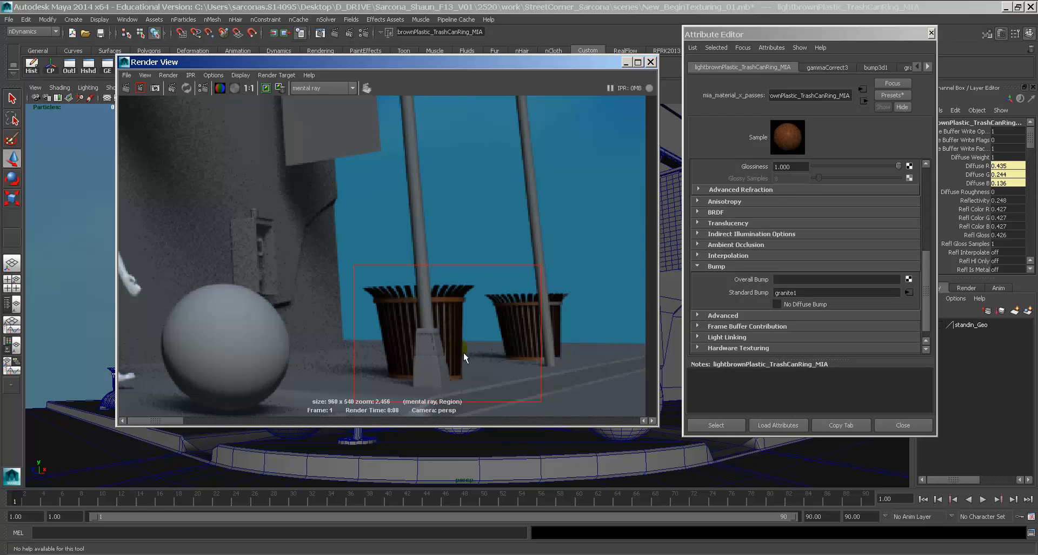
pyautogui.click(450, 371)
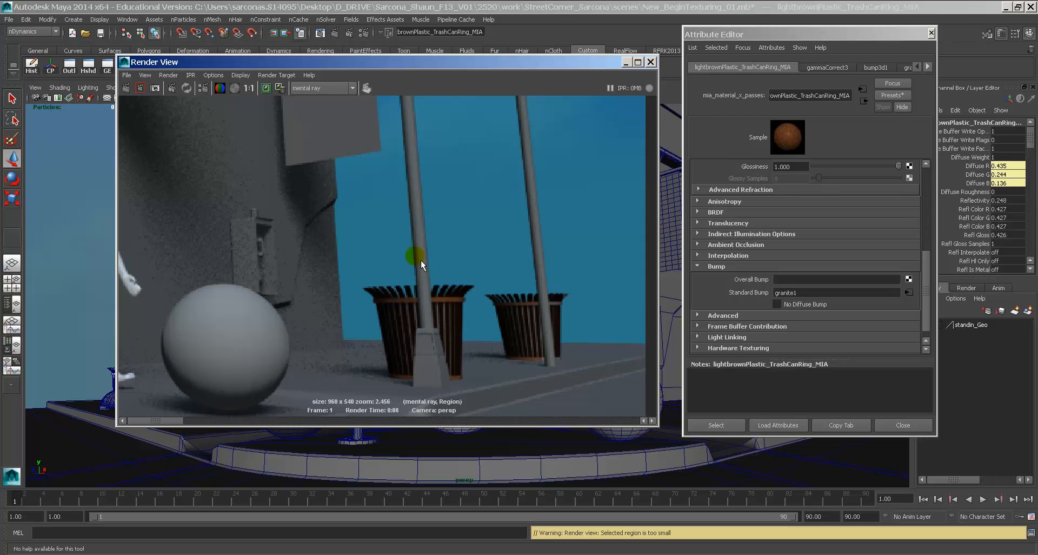
pyautogui.click(654, 65)
pyautogui.click(899, 424)
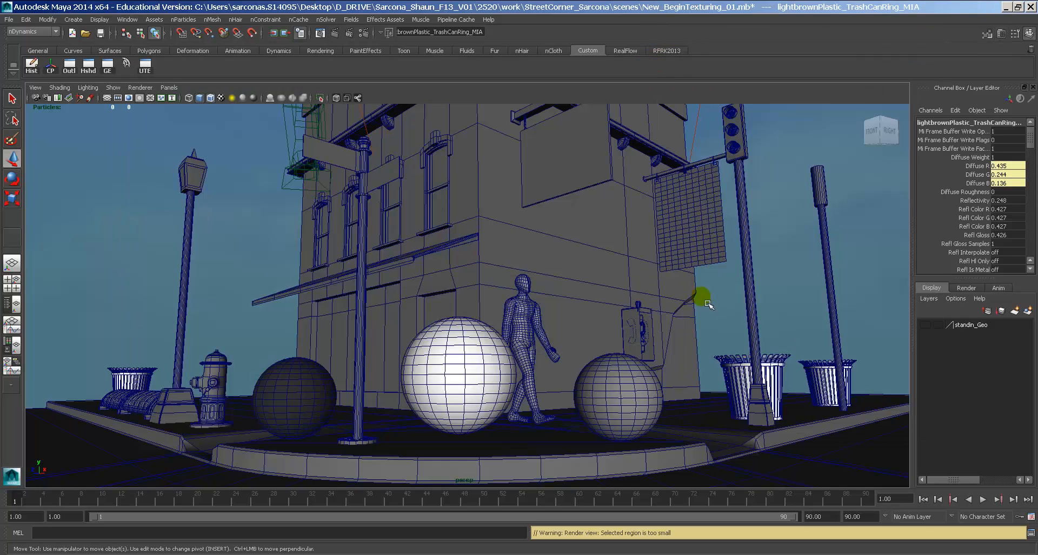
# Select the inner cylinders of the two trash cans beyond the traffic light and view them up close
pyautogui.keyDown('alt'); pyautogui.moveTo(708, 305); pyautogui.dragTo(676, 358); pyautogui.keyUp('alt')
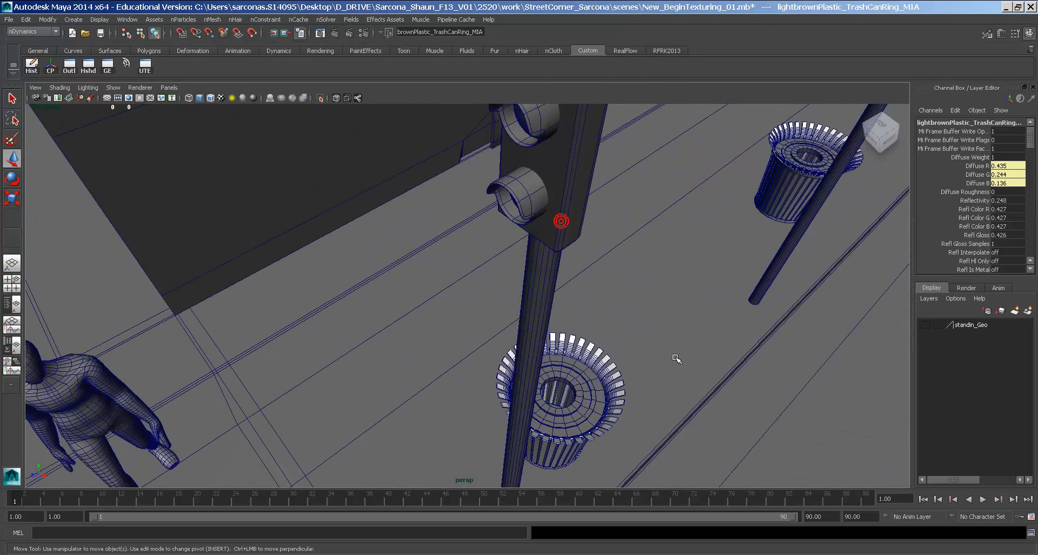
pyautogui.click(576, 396)
pyautogui.keyDown('shift'); pyautogui.click(794, 146); pyautogui.keyUp('shift')
pyautogui.press('f')
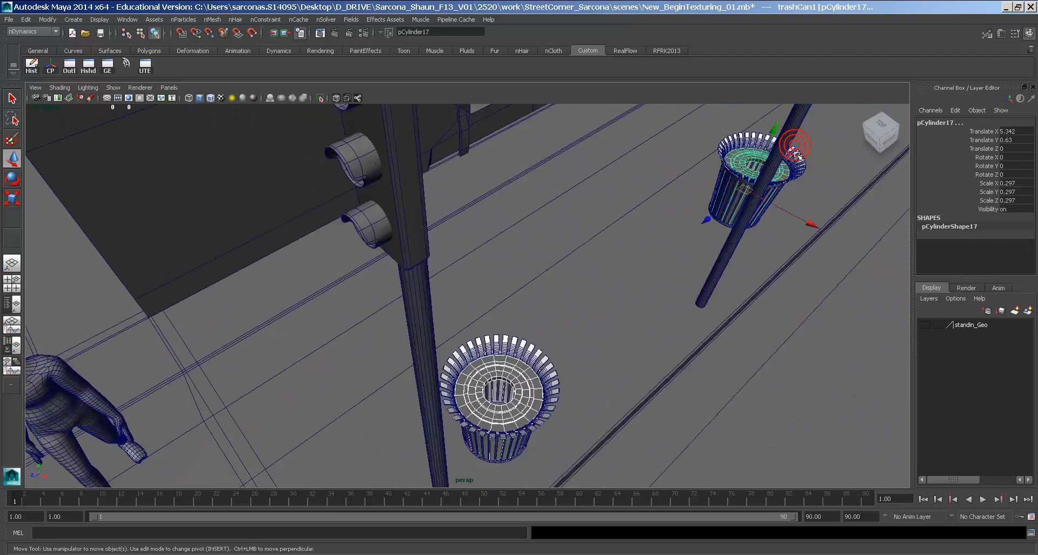
pyautogui.keyDown('alt'); pyautogui.moveTo(794, 147); pyautogui.dragTo(487, 217); pyautogui.keyUp('alt')
pyautogui.keyDown('alt'); pyautogui.moveTo(800, 273); pyautogui.dragTo(378, 291, button='middle'); pyautogui.keyUp('alt')
pyautogui.keyDown('alt'); pyautogui.moveTo(378, 292); pyautogui.dragTo(638, 325, button='right'); pyautogui.keyUp('alt')
pyautogui.keyDown('alt'); pyautogui.moveTo(638, 325); pyautogui.dragTo(625, 307, button='middle'); pyautogui.keyUp('alt')
# Examine the inner parts of all the trash cans in the last render, including the one near the fire hydrant
pyautogui.click(320, 33)
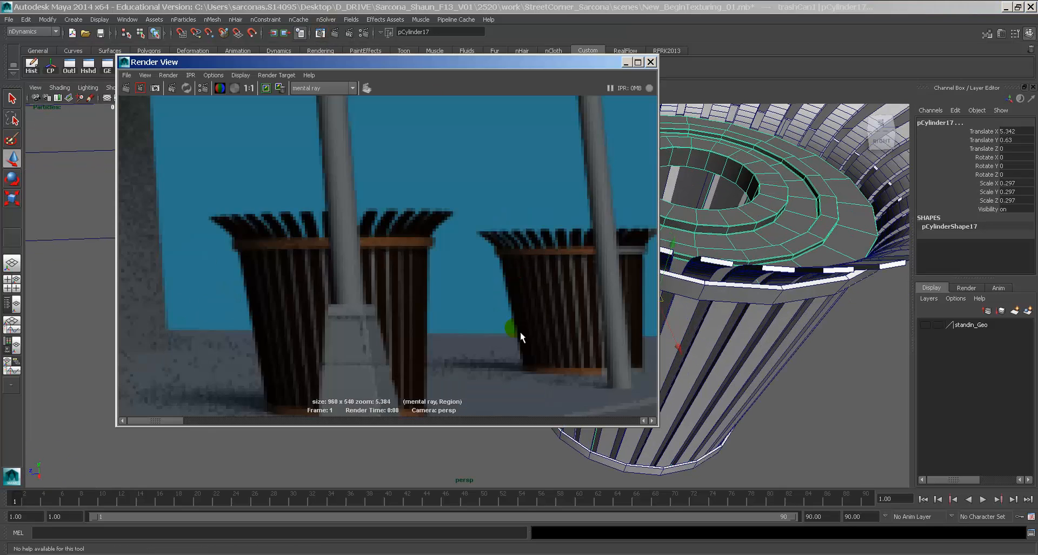
pyautogui.keyDown('alt'); pyautogui.moveTo(520, 332); pyautogui.dragTo(596, 337, button='middle'); pyautogui.keyUp('alt')
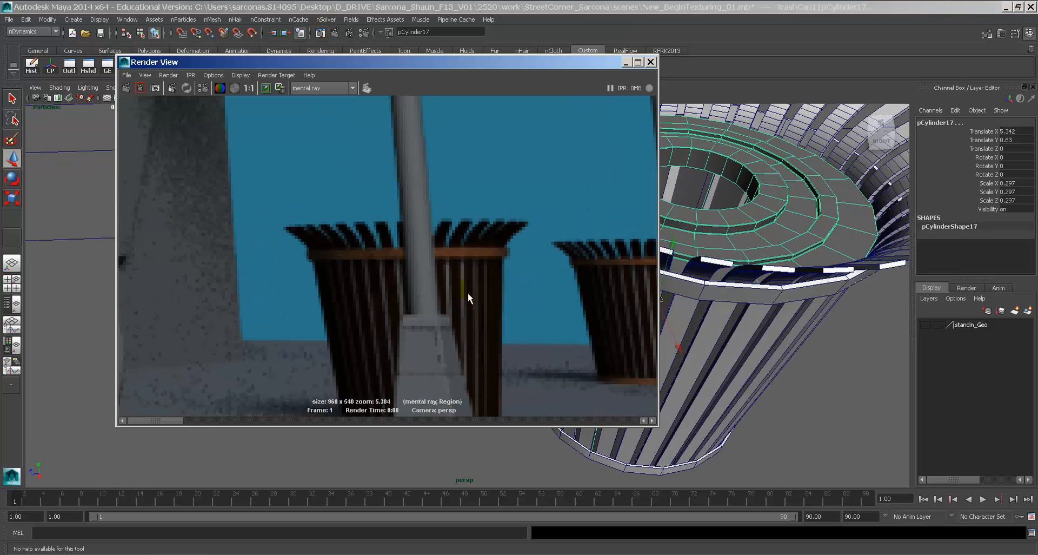
pyautogui.keyDown('alt'); pyautogui.moveTo(227, 299); pyautogui.dragTo(584, 304, button='middle'); pyautogui.keyUp('alt')
pyautogui.keyDown('alt'); pyautogui.moveTo(584, 305); pyautogui.dragTo(357, 287, button='right'); pyautogui.keyUp('alt')
pyautogui.keyDown('alt'); pyautogui.moveTo(357, 286); pyautogui.dragTo(669, 281, button='middle'); pyautogui.keyUp('alt')
pyautogui.keyDown('alt'); pyautogui.moveTo(127, 265); pyautogui.dragTo(377, 255, button='middle'); pyautogui.keyUp('alt')
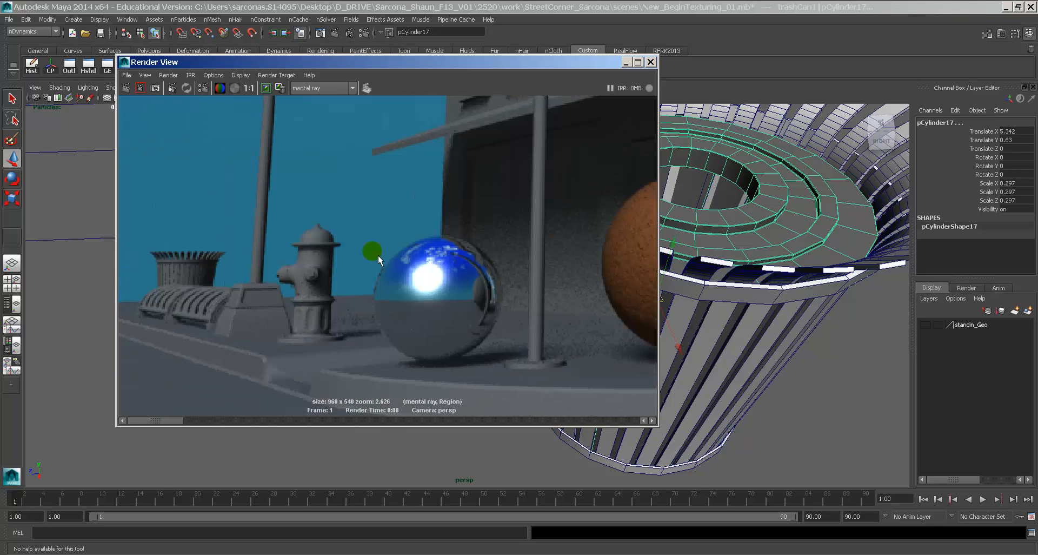
pyautogui.click(650, 62)
# Add the inner cylinder of the trash can beside the bike racks to the selection
pyautogui.keyDown('alt'); pyautogui.moveTo(273, 301); pyautogui.dragTo(644, 319, button='middle'); pyautogui.keyUp('alt')
pyautogui.keyDown('alt'); pyautogui.moveTo(656, 313); pyautogui.dragTo(387, 297, button='right'); pyautogui.keyUp('alt')
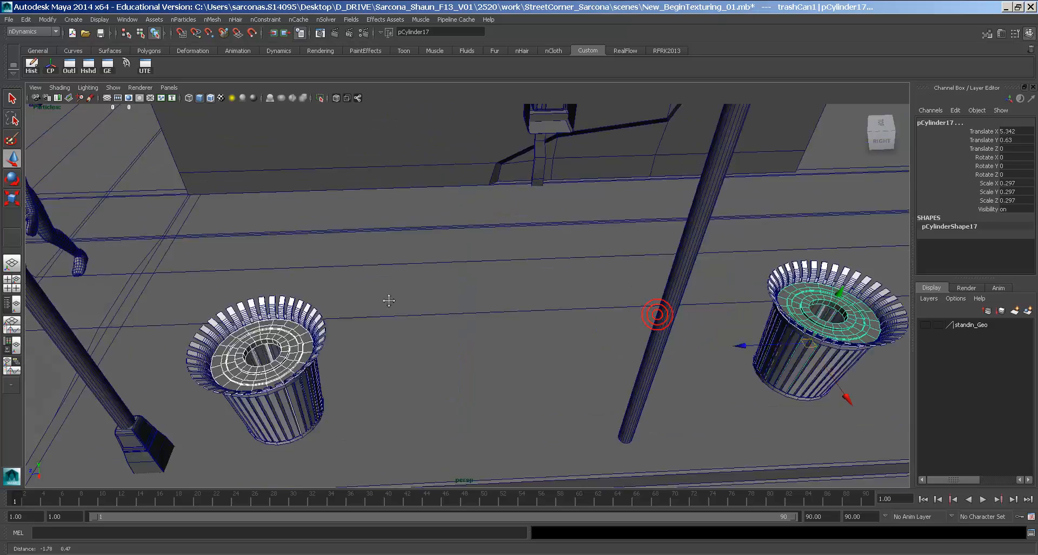
pyautogui.keyDown('alt'); pyautogui.moveTo(237, 287); pyautogui.dragTo(672, 277, button='middle'); pyautogui.keyUp('alt')
pyautogui.keyDown('alt'); pyautogui.moveTo(672, 278); pyautogui.dragTo(433, 243, button='right'); pyautogui.keyUp('alt')
pyautogui.keyDown('alt'); pyautogui.moveTo(311, 218); pyautogui.dragTo(476, 211); pyautogui.keyUp('alt')
pyautogui.keyDown('alt'); pyautogui.moveTo(270, 233); pyautogui.dragTo(586, 149, button='middle'); pyautogui.keyUp('alt')
pyautogui.keyDown('alt'); pyautogui.moveTo(206, 265); pyautogui.dragTo(600, 206, button='middle'); pyautogui.keyUp('alt')
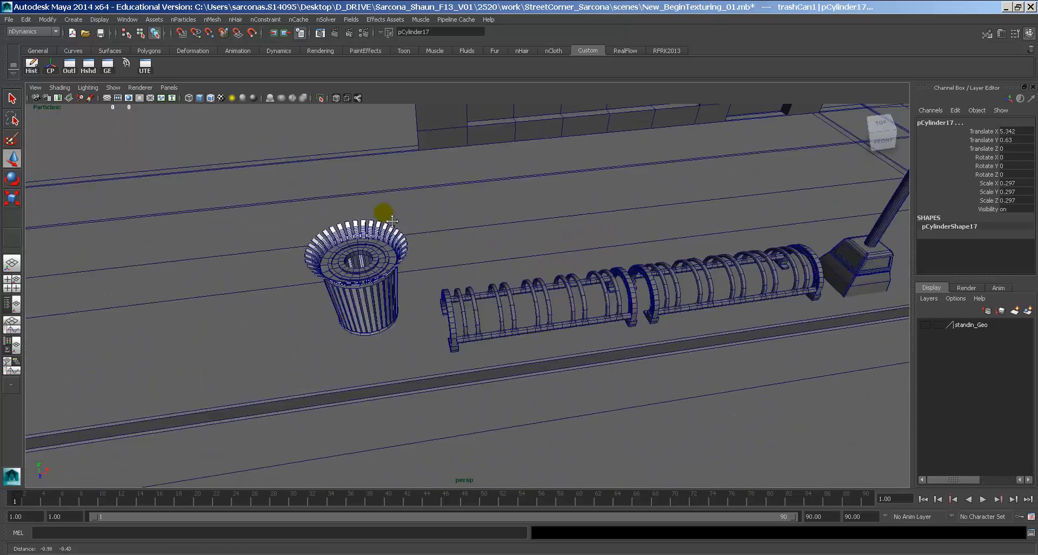
pyautogui.keyDown('alt'); pyautogui.moveTo(384, 211); pyautogui.dragTo(519, 232, button='right'); pyautogui.keyUp('alt')
pyautogui.keyDown('alt'); pyautogui.moveTo(445, 234); pyautogui.dragTo(544, 285); pyautogui.keyUp('alt')
pyautogui.click(502, 265)
pyautogui.keyDown('alt'); pyautogui.moveTo(849, 273); pyautogui.dragTo(772, 285); pyautogui.keyUp('alt')
pyautogui.keyDown('alt'); pyautogui.moveTo(732, 292); pyautogui.dragTo(519, 246, button='right'); pyautogui.keyUp('alt')
pyautogui.keyDown('alt'); pyautogui.moveTo(600, 256); pyautogui.dragTo(355, 218, button='middle'); pyautogui.keyUp('alt')
pyautogui.keyDown('alt'); pyautogui.moveTo(511, 236); pyautogui.dragTo(590, 246, button='right'); pyautogui.keyUp('alt')
pyautogui.keyDown('alt'); pyautogui.moveTo(660, 259); pyautogui.dragTo(389, 193, button='middle'); pyautogui.keyUp('alt')
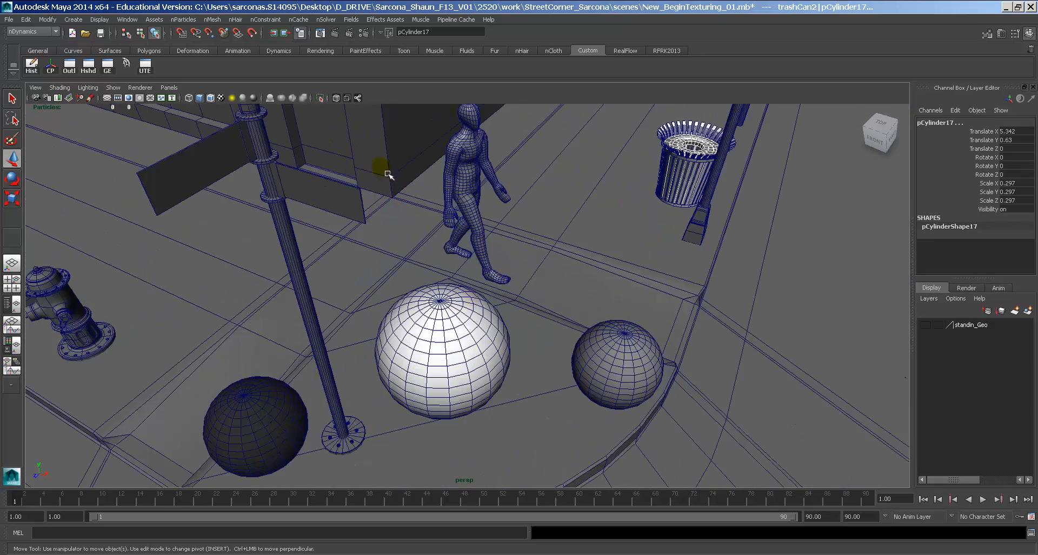
# Assign a new mia_material_x_passes material to the selected inner cylinders and name it blackMatte_InnerTrashCan_MIA
pyautogui.press('space')
pyautogui.moveTo(301, 263)
pyautogui.mouseDown()
pyautogui.moveTo(332, 296)
pyautogui.moveTo(362, 303)
pyautogui.moveTo(443, 391)
pyautogui.mouseUp()
pyautogui.click(843, 67)
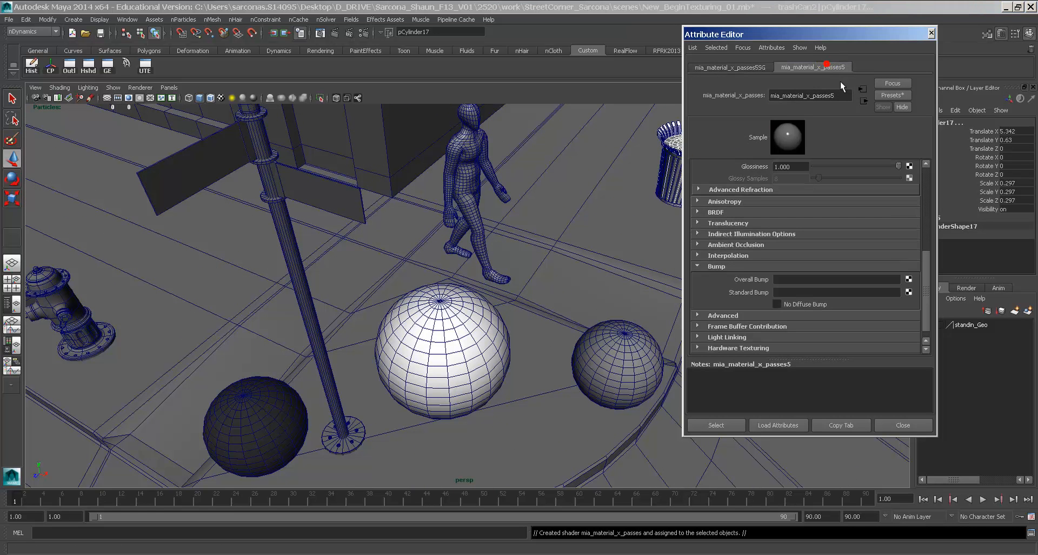
pyautogui.doubleClick(811, 95)
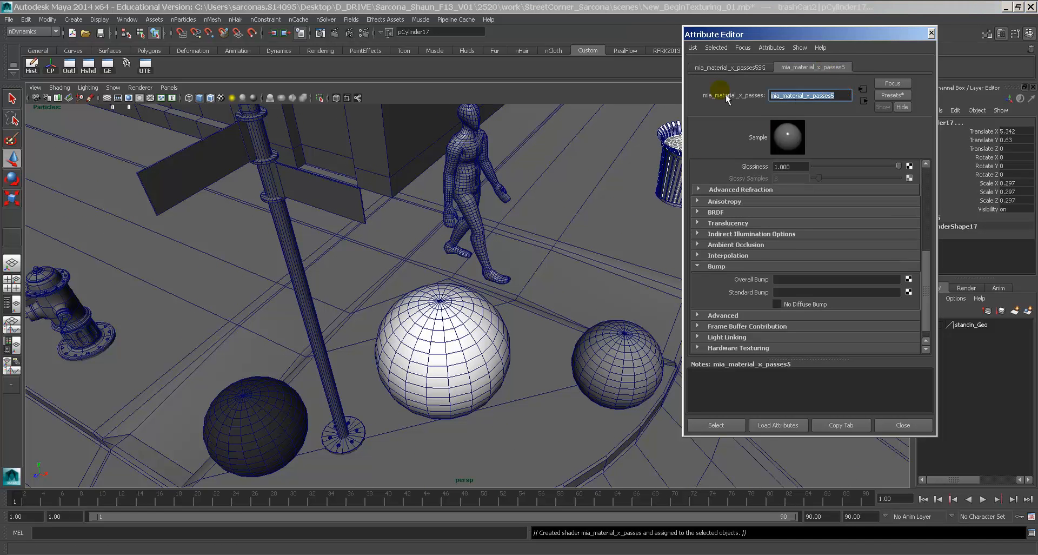
pyautogui.write('black_innerT')
pyautogui.press('BackSpace')
pyautogui.press('BackSpace')
pyautogui.press('BackSpace')
pyautogui.press('BackSpace')
pyautogui.press('BackSpace')
pyautogui.press('BackSpace')
pyautogui.press('BackSpace')
pyautogui.write('Matte_InnerTrashCan_MIA')
pyautogui.press('Return')
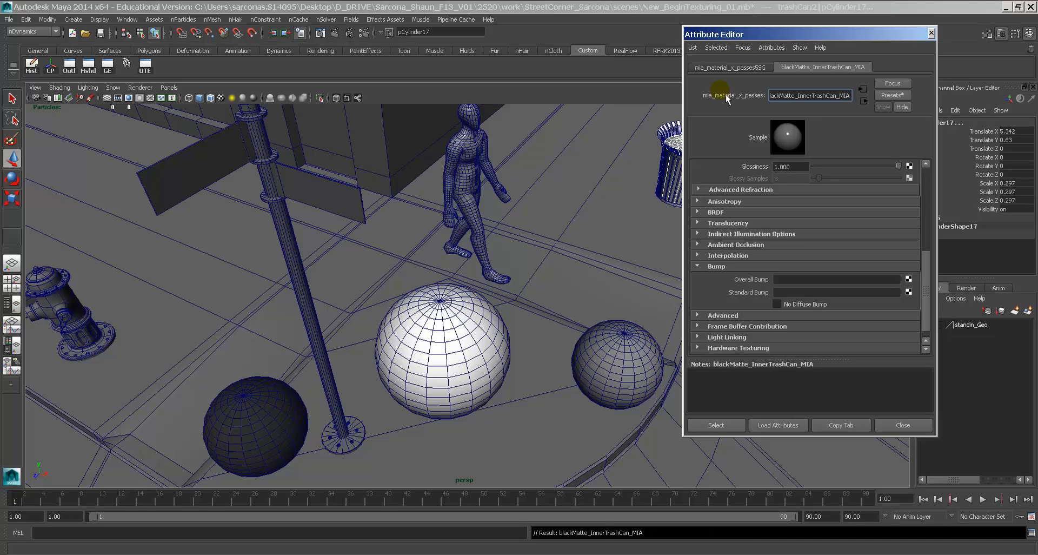
# Set the blackMatte_InnerTrashCan_MIA material's diffuse color to black, its reflectivity to 0.185 and its glossiness to 0.323
pyautogui.scroll(10, 885, 254)
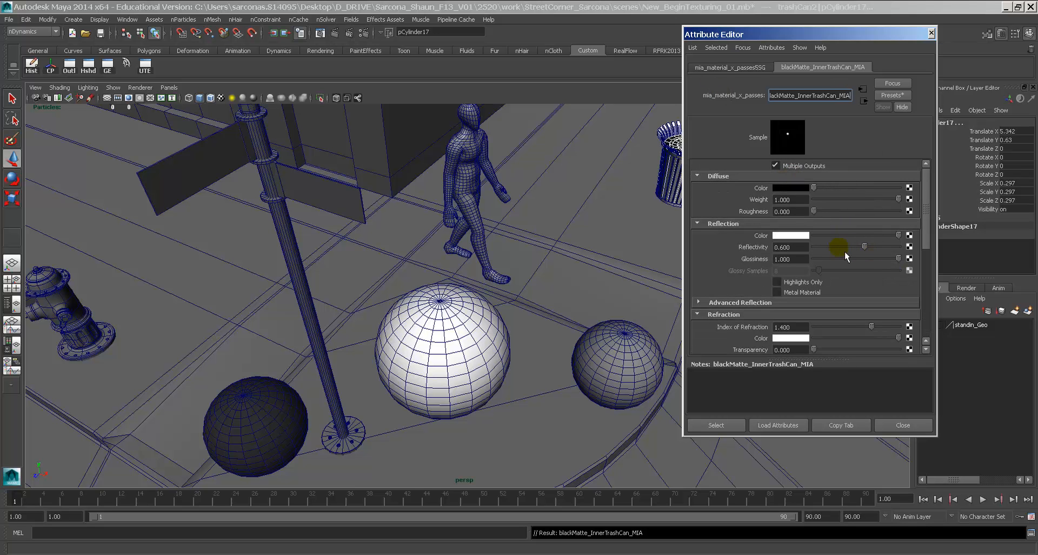
pyautogui.moveTo(834, 249); pyautogui.dragTo(836, 248)
pyautogui.moveTo(846, 259); pyautogui.dragTo(831, 259)
pyautogui.moveTo(63, 500); pyautogui.dragTo(11, 501)
pyautogui.moveTo(811, 34); pyautogui.dragTo(238, 40)
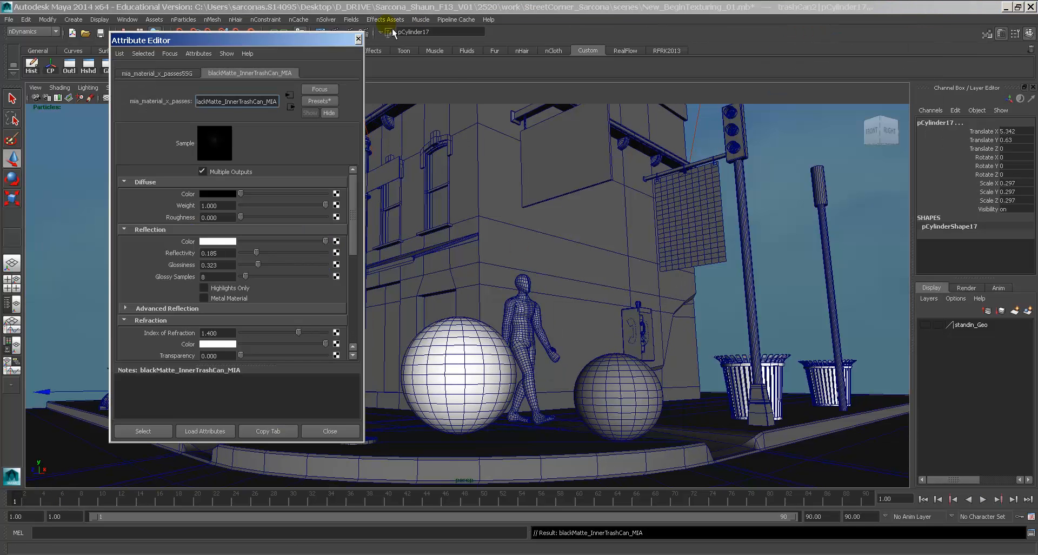
# Render a region around the two trash cans behind the traffic light and examine their inner cylinders up close
pyautogui.click(321, 34)
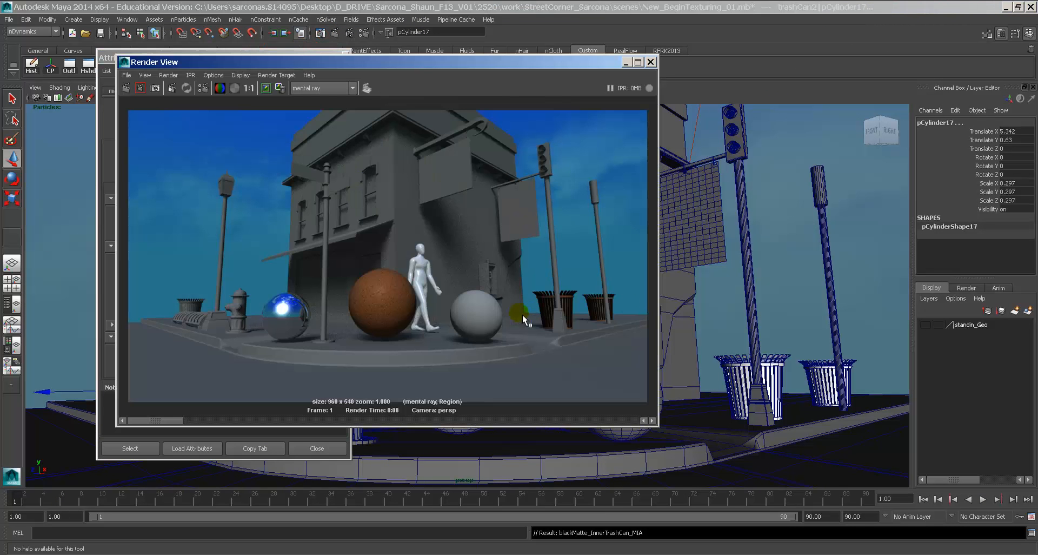
pyautogui.keyDown('alt'); pyautogui.moveTo(559, 305); pyautogui.dragTo(309, 242, button='middle'); pyautogui.keyUp('alt')
pyautogui.moveTo(367, 274); pyautogui.dragTo(562, 358)
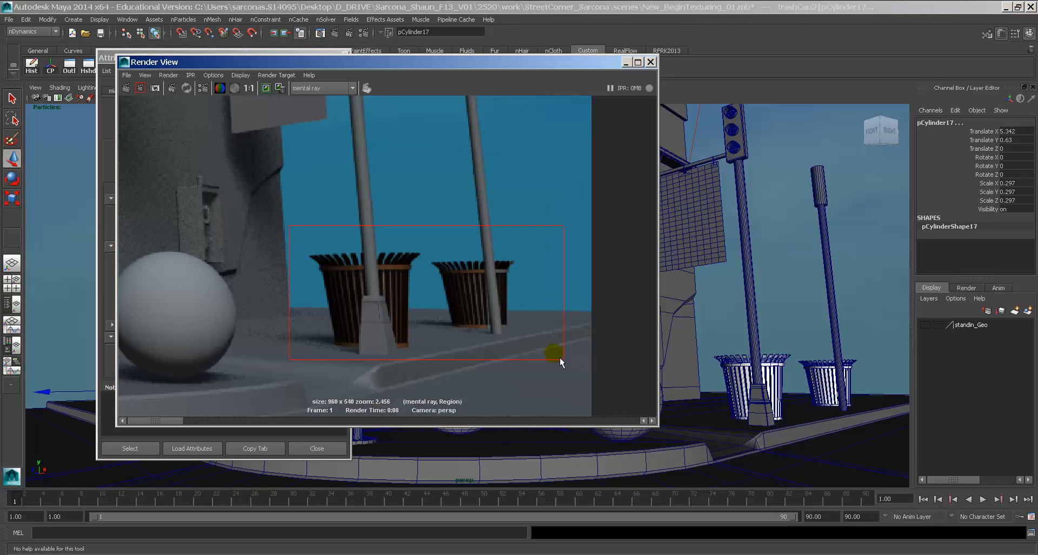
pyautogui.click(148, 90)
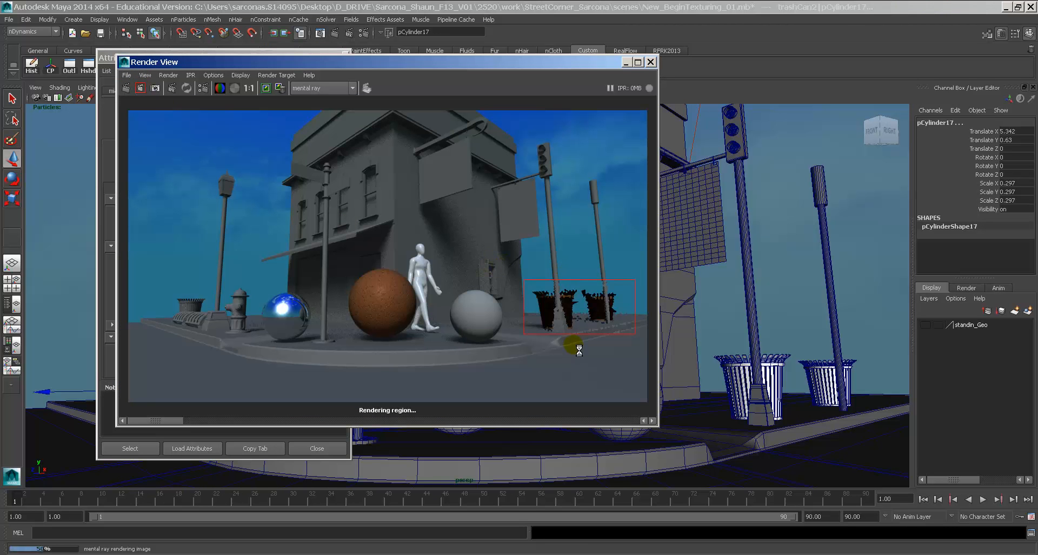
pyautogui.scroll(4, 573, 346)
pyautogui.keyDown('alt'); pyautogui.moveTo(572, 346); pyautogui.dragTo(111, 200, button='middle'); pyautogui.keyUp('alt')
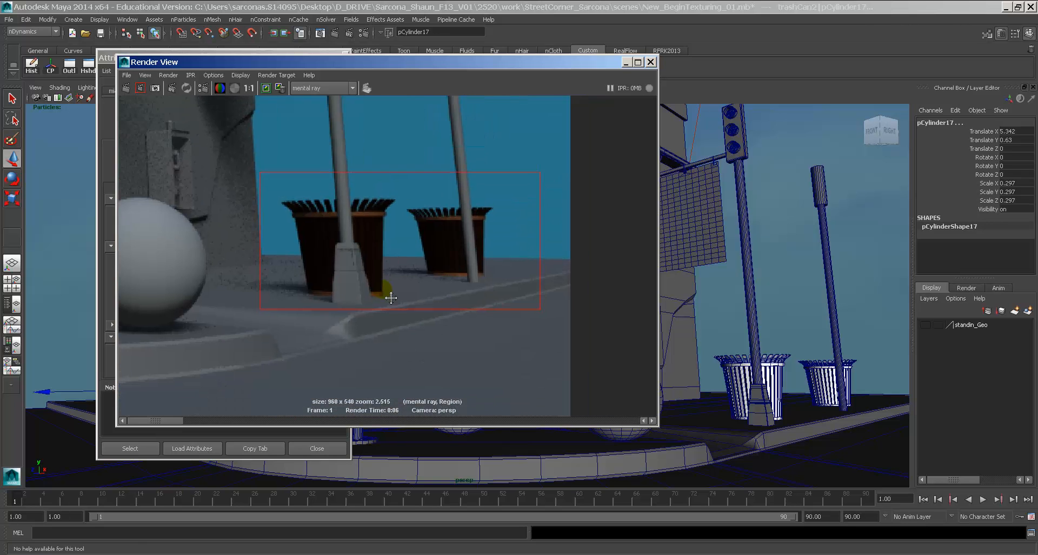
pyautogui.keyDown('alt'); pyautogui.moveTo(389, 296); pyautogui.dragTo(404, 304, button='middle'); pyautogui.keyUp('alt')
pyautogui.scroll(3, 404, 304)
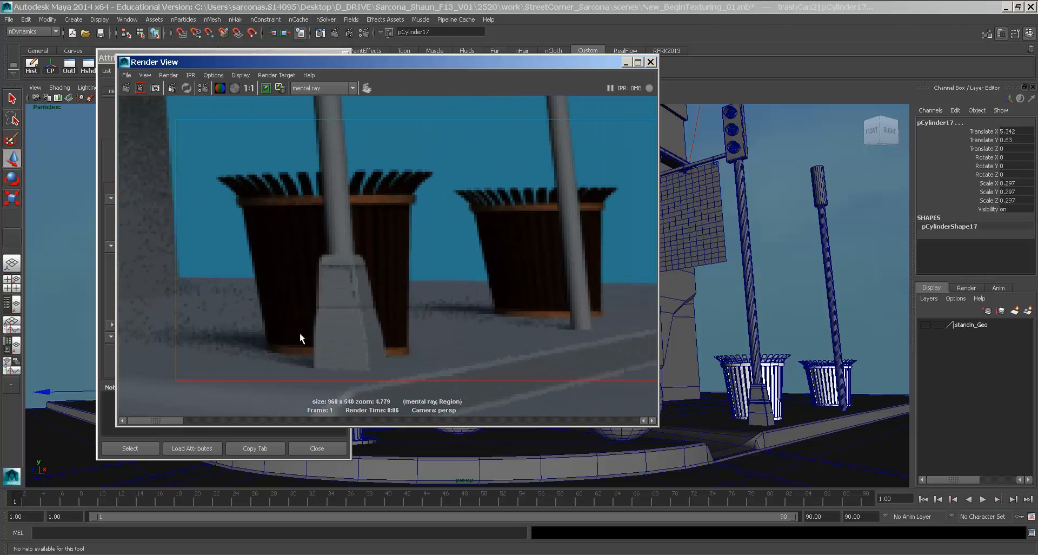
# Connect a Gamma Correct node to the diffuse color of the blackMatte_InnerTrashCan_MIA material
pyautogui.click(197, 431)
pyautogui.click(211, 213)
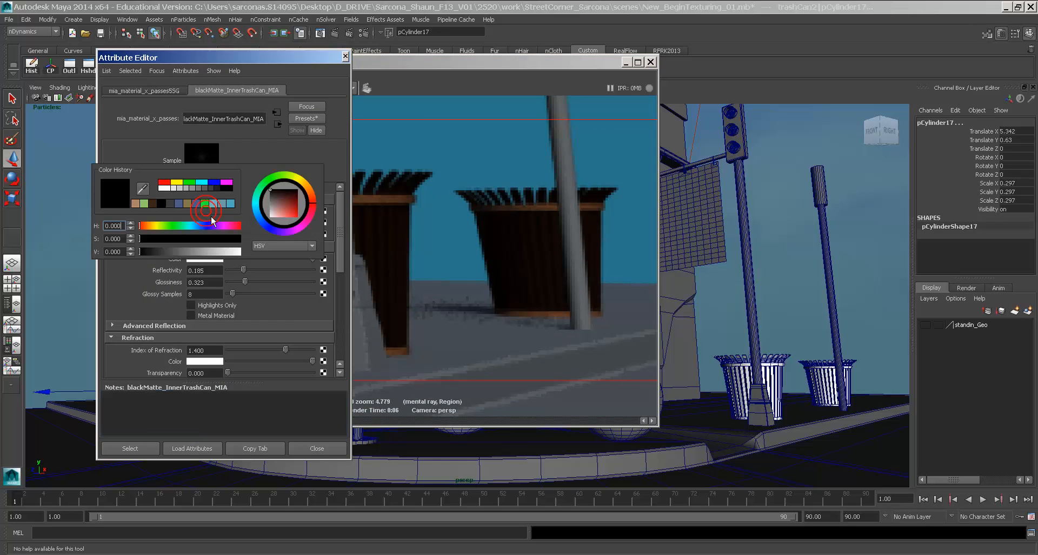
pyautogui.click(249, 141)
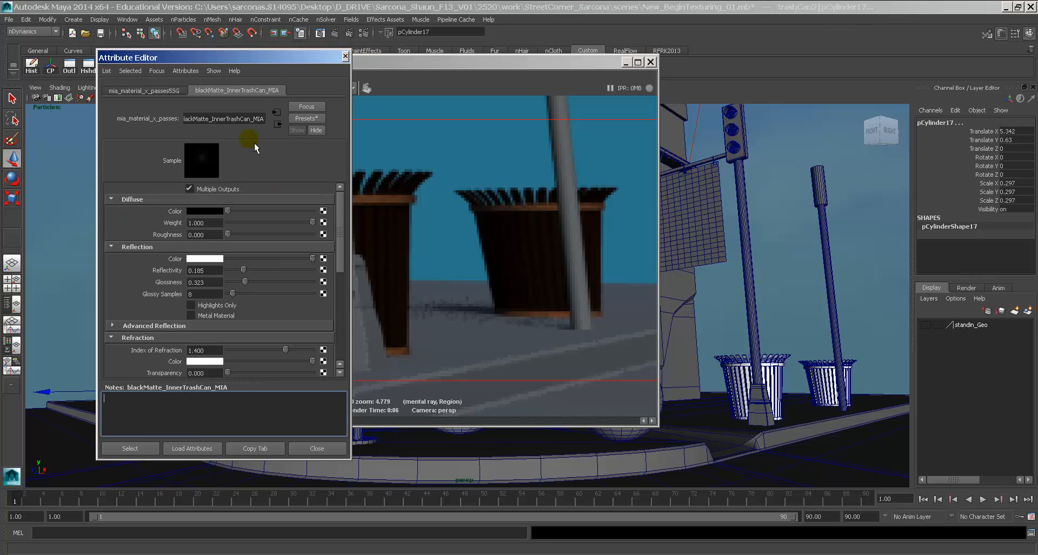
pyautogui.click(323, 211)
pyautogui.click(380, 243)
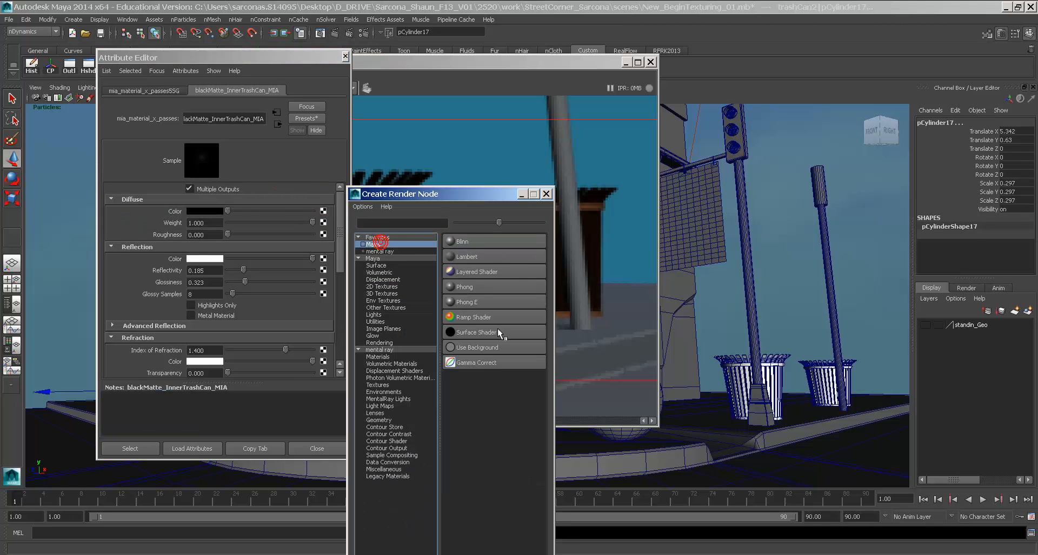
pyautogui.click(477, 358)
# Set all three gamma channels of the Gamma Correct node to 0.454
pyautogui.moveTo(218, 214); pyautogui.dragTo(161, 215)
pyautogui.write('.')
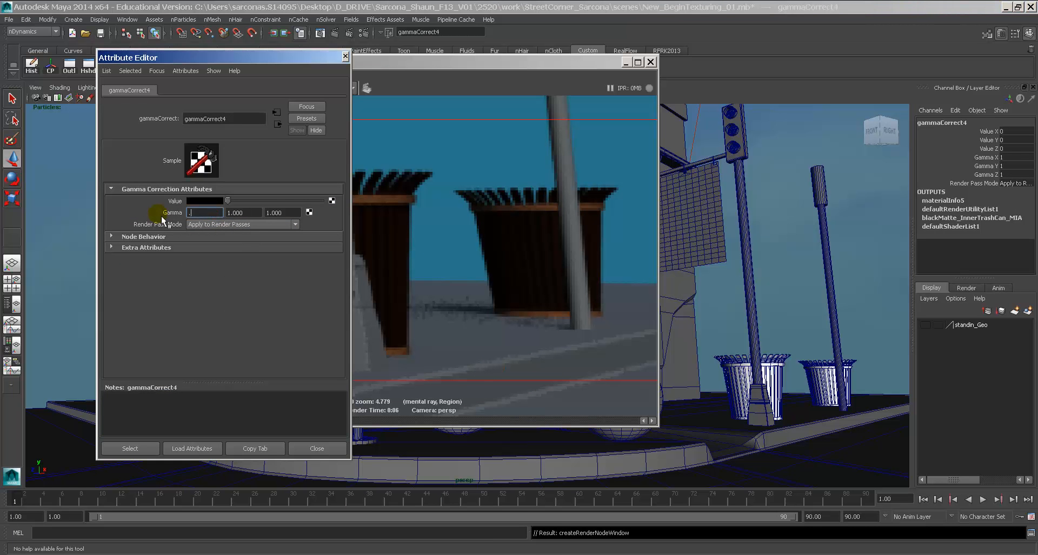
pyautogui.write('454')
pyautogui.press('Tab')
pyautogui.write('.454')
pyautogui.press('Tab')
pyautogui.write('.454')
pyautogui.press('Tab')
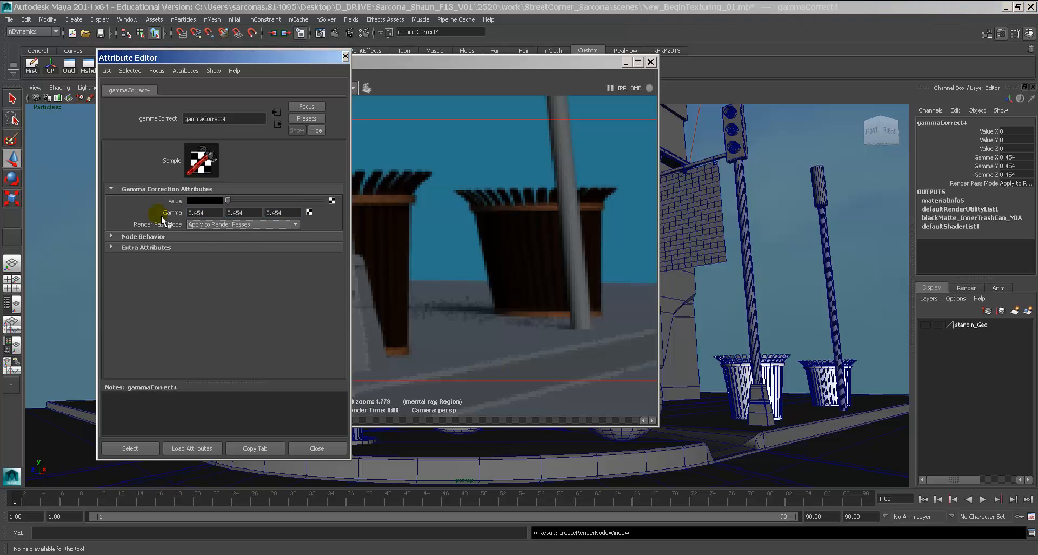
# Set the Gamma Correct node's value to a grayish brown with hue 26.292, saturation 0.152 and brightness about 0.612
pyautogui.click(209, 201)
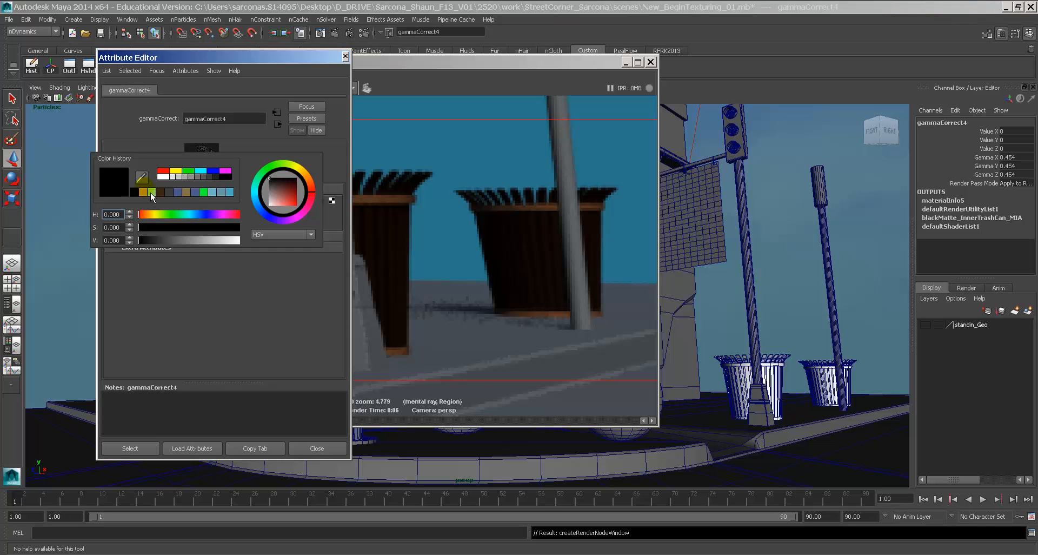
pyautogui.click(142, 190)
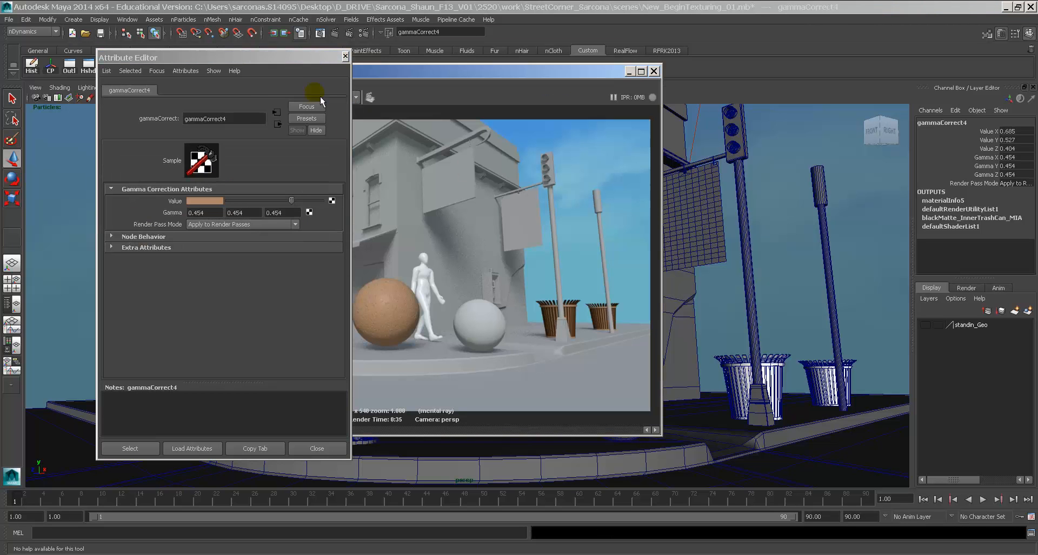
pyautogui.click(215, 200)
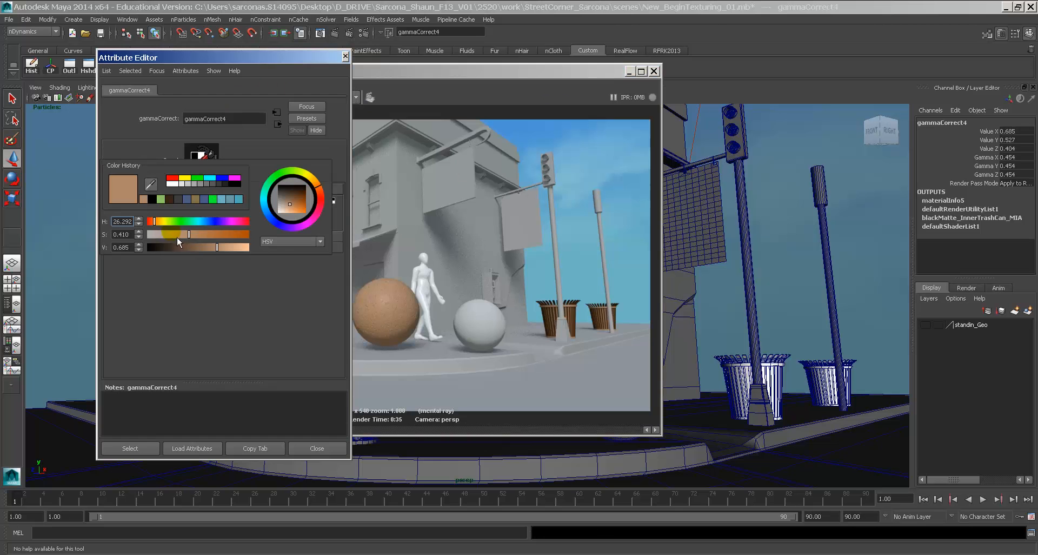
pyautogui.click(196, 234)
pyautogui.moveTo(193, 247); pyautogui.dragTo(181, 248)
pyautogui.click(173, 235)
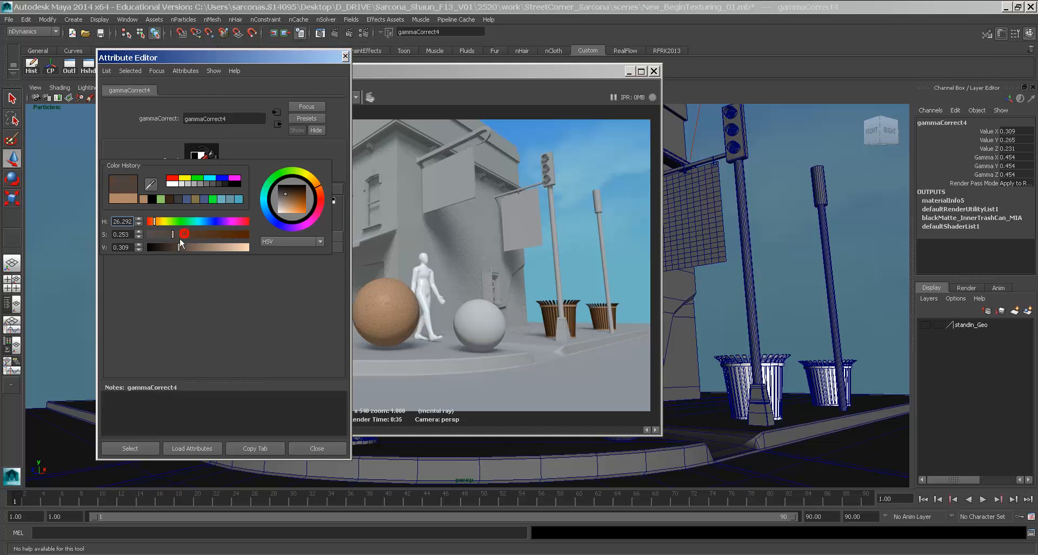
pyautogui.click(197, 250)
pyautogui.click(203, 249)
pyautogui.click(163, 235)
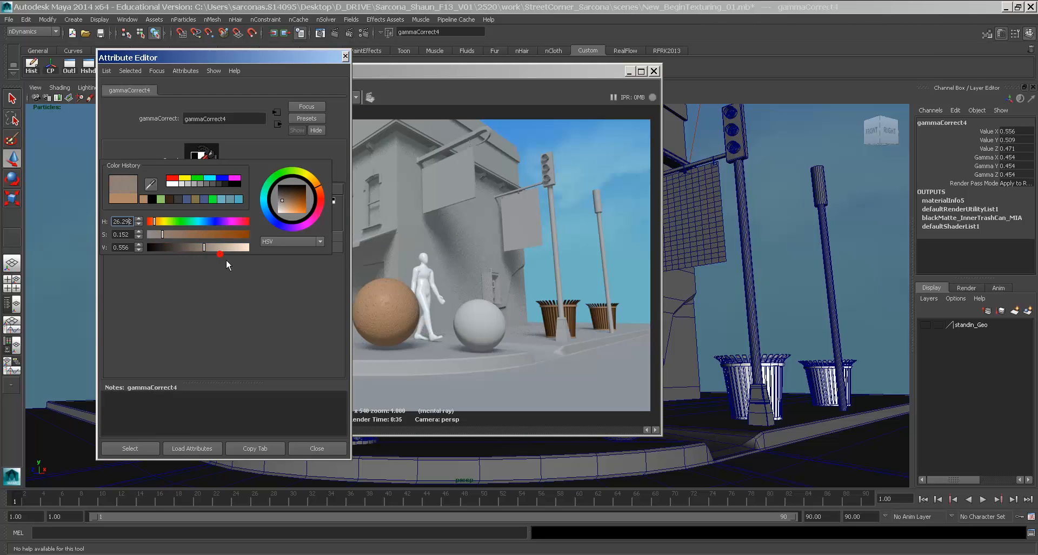
pyautogui.click(209, 248)
# Render a region around the trash can behind the traffic light pole and inspect the inner cylinder's color up close
pyautogui.moveTo(522, 285); pyautogui.dragTo(585, 349)
pyautogui.click(144, 97)
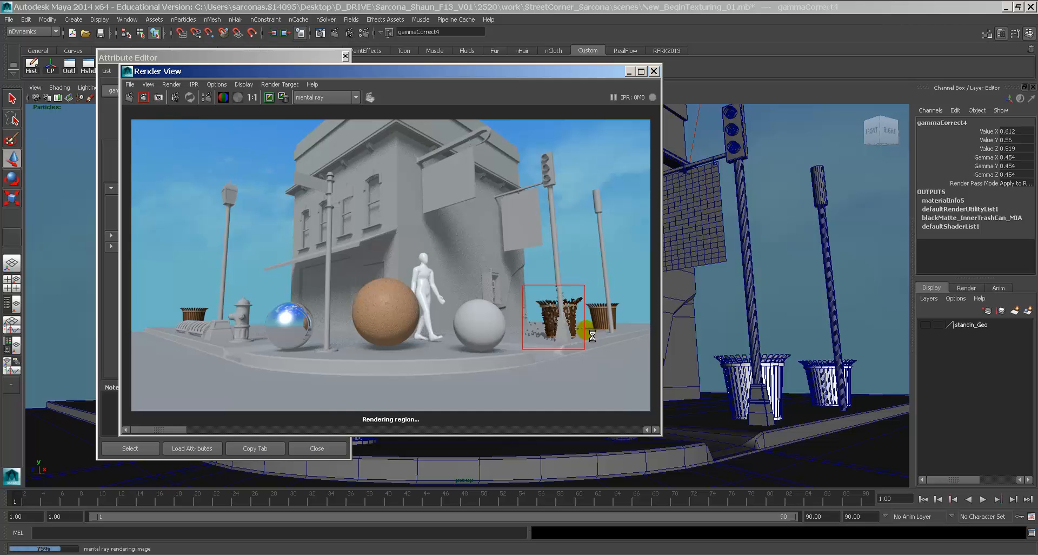
pyautogui.keyDown('alt'); pyautogui.moveTo(576, 350); pyautogui.dragTo(427, 311, button='middle'); pyautogui.keyUp('alt')
pyautogui.keyDown('alt'); pyautogui.moveTo(427, 311); pyautogui.dragTo(448, 312, button='right'); pyautogui.keyUp('alt')
pyautogui.keyDown('alt'); pyautogui.moveTo(449, 311); pyautogui.dragTo(368, 271, button='middle'); pyautogui.keyUp('alt')
pyautogui.keyDown('alt'); pyautogui.moveTo(367, 271); pyautogui.dragTo(462, 305, button='right'); pyautogui.keyUp('alt')
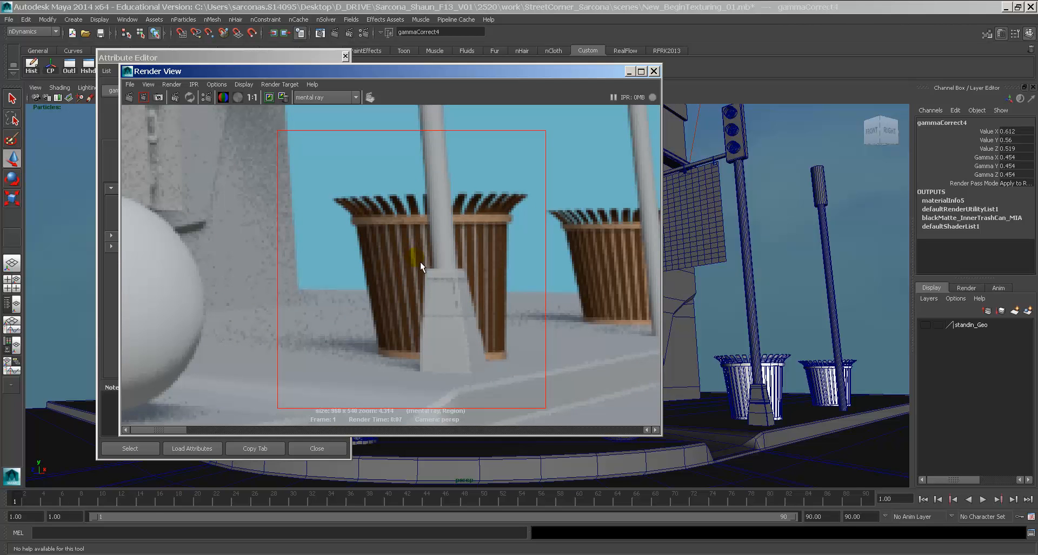
pyautogui.click(495, 272)
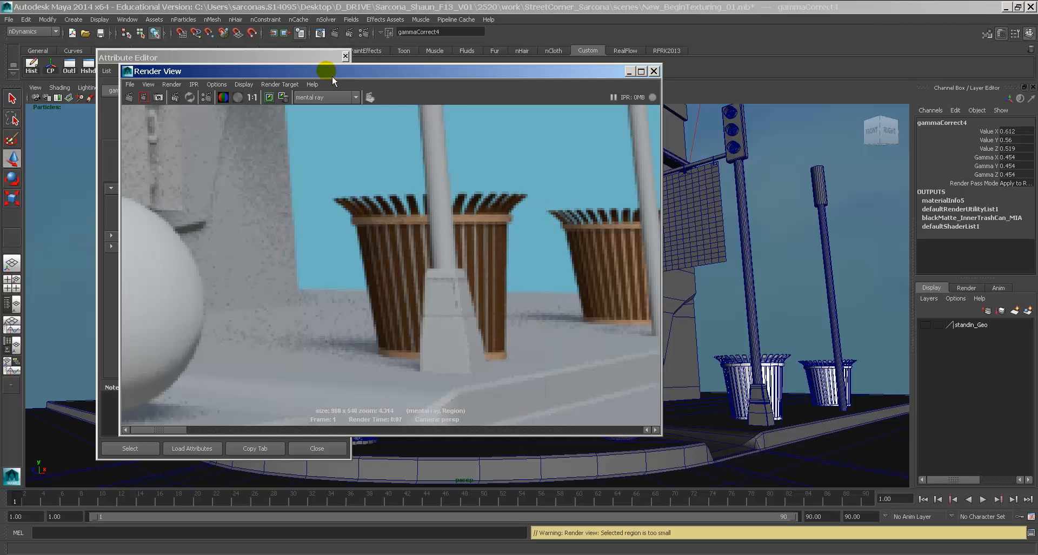
# Darken the Gamma Correct node's value color to about 0.116, 0.106, 0.098 RGB
pyautogui.click(301, 60)
pyautogui.moveTo(270, 206); pyautogui.dragTo(245, 204)
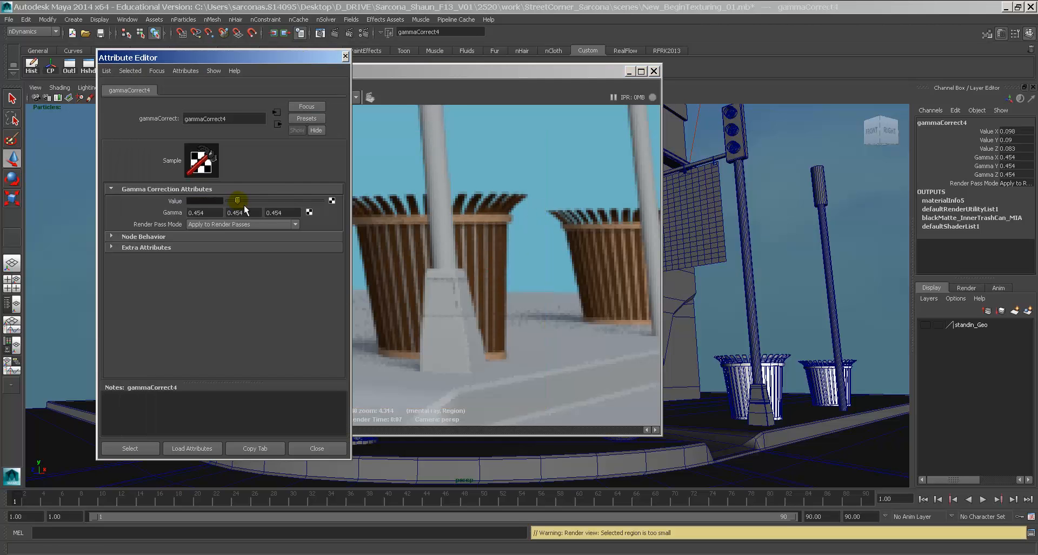
pyautogui.click(418, 83)
# Render a region around the farther trash can and compare its inner cylinder with the nearer can's up close
pyautogui.scroll(1, 614, 232)
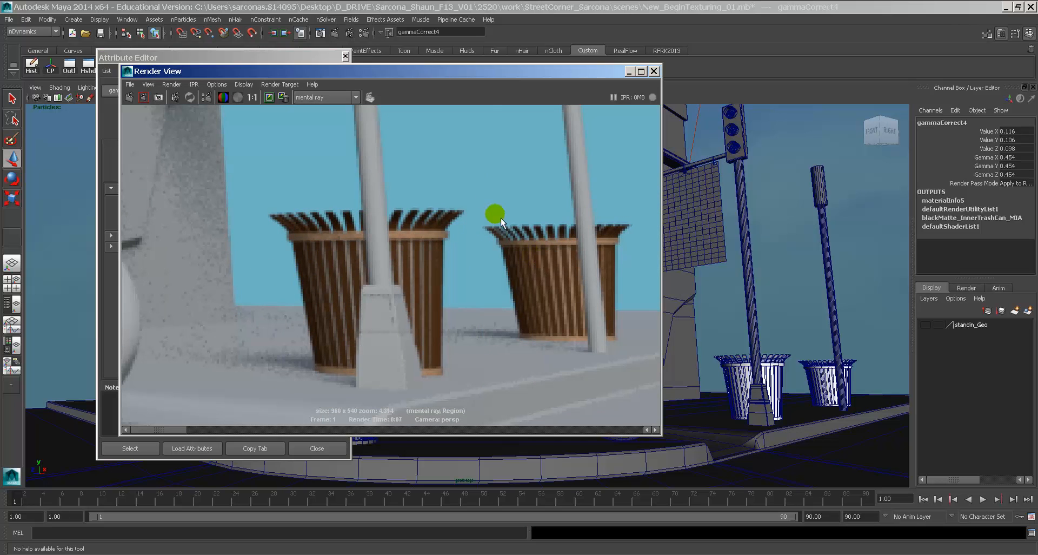
pyautogui.moveTo(559, 278); pyautogui.dragTo(650, 366)
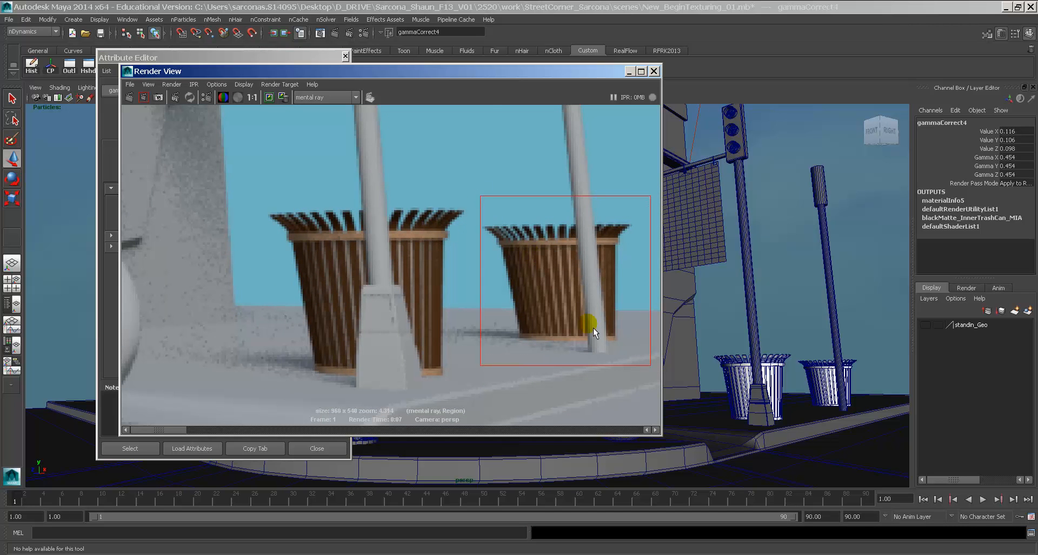
pyautogui.click(144, 98)
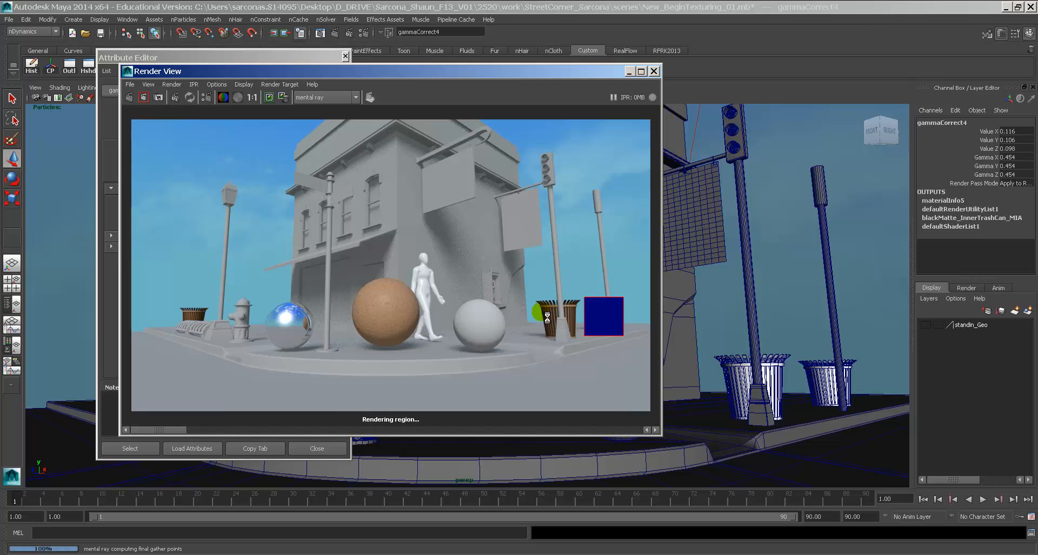
pyautogui.keyDown('alt'); pyautogui.moveTo(572, 308); pyautogui.dragTo(457, 298, button='middle'); pyautogui.keyUp('alt')
pyautogui.keyDown('alt'); pyautogui.moveTo(470, 302); pyautogui.dragTo(665, 349, button='right'); pyautogui.keyUp('alt')
pyautogui.keyDown('alt'); pyautogui.moveTo(589, 352); pyautogui.dragTo(440, 246, button='middle'); pyautogui.keyUp('alt')
pyautogui.keyDown('alt'); pyautogui.moveTo(441, 246); pyautogui.dragTo(582, 291, button='right'); pyautogui.keyUp('alt')
pyautogui.click(581, 292)
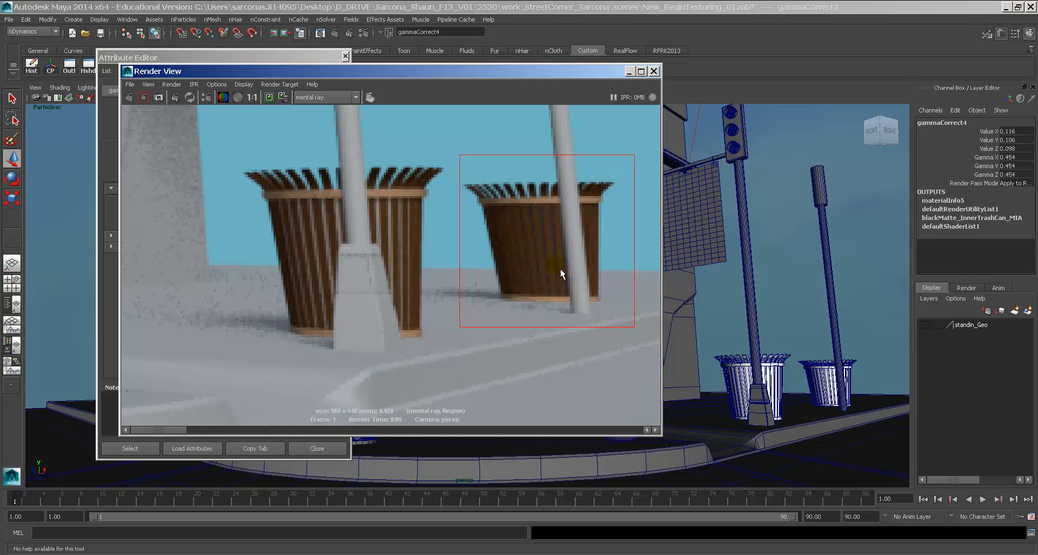
# Brighten the Gamma Correct node's value color to about 0.728, 0.666, 0.617 RGB and close the render and attribute windows
pyautogui.click(254, 60)
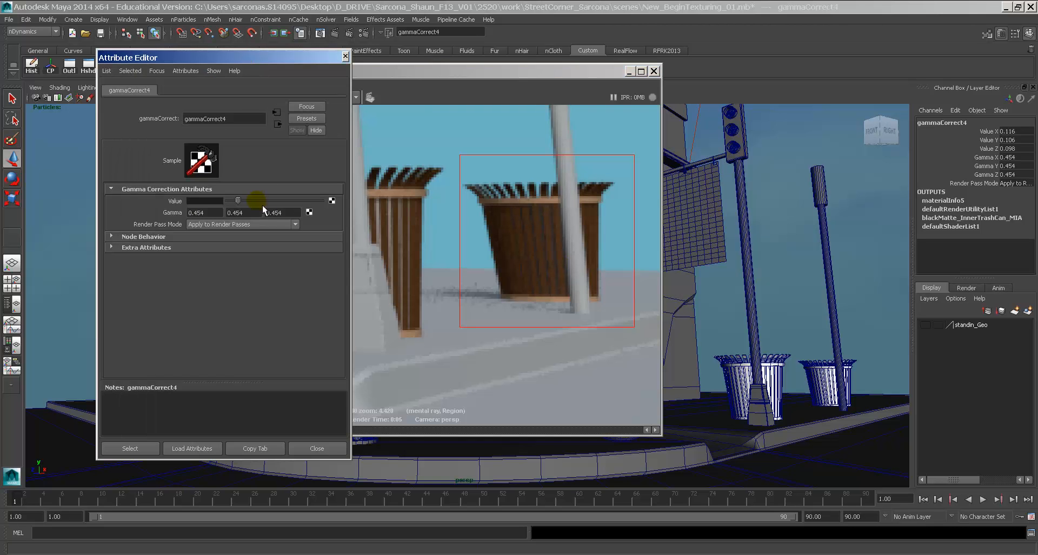
pyautogui.moveTo(260, 201); pyautogui.dragTo(297, 201)
pyautogui.click(278, 124)
pyautogui.click(446, 119)
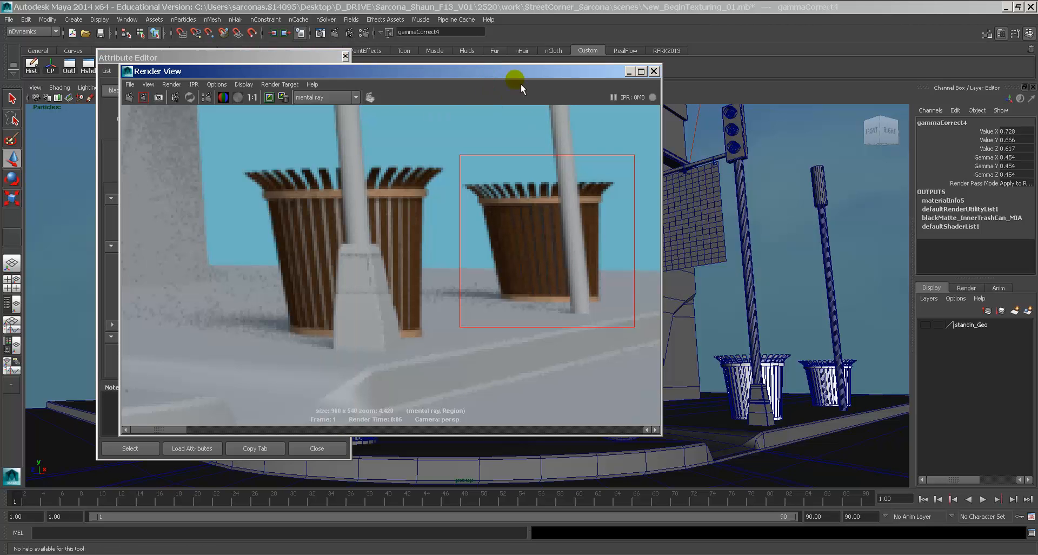
pyautogui.click(655, 71)
pyautogui.click(346, 56)
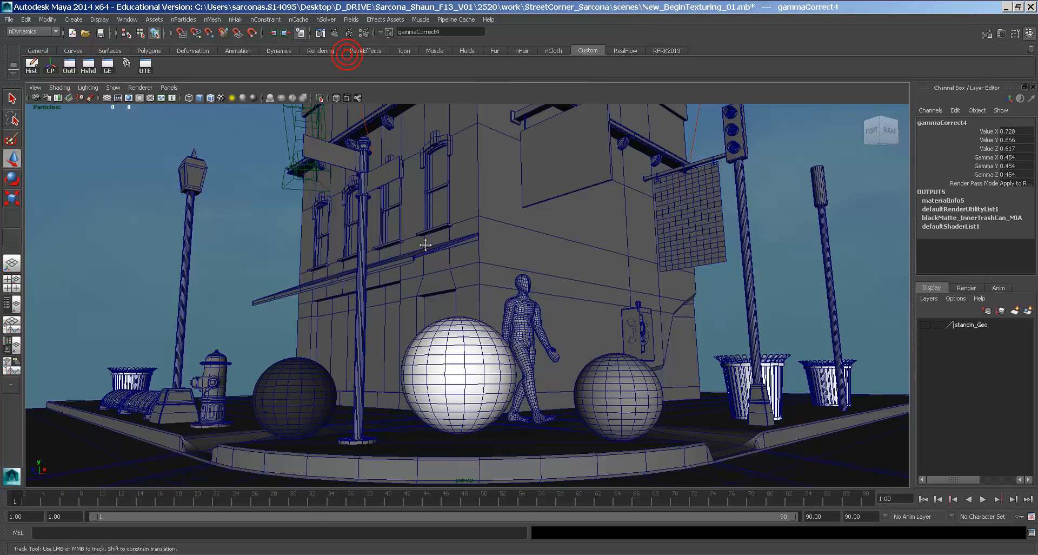
# Select the poles of the street lamp, street sign, traffic light and the light beyond it, plus the white center sphere
pyautogui.keyDown('alt'); pyautogui.moveTo(424, 241); pyautogui.dragTo(425, 235, button='middle'); pyautogui.keyUp('alt')
pyautogui.keyDown('alt'); pyautogui.moveTo(449, 254); pyautogui.dragTo(480, 284); pyautogui.keyUp('alt')
pyautogui.keyDown('alt'); pyautogui.moveTo(480, 284); pyautogui.dragTo(404, 246, button='middle'); pyautogui.keyUp('alt')
pyautogui.keyDown('alt'); pyautogui.moveTo(404, 246); pyautogui.dragTo(475, 238); pyautogui.keyUp('alt')
pyautogui.click(353, 221)
pyautogui.keyDown('alt'); pyautogui.moveTo(520, 275); pyautogui.dragTo(568, 284, button='middle'); pyautogui.keyUp('alt')
pyautogui.keyDown('alt'); pyautogui.moveTo(567, 285); pyautogui.dragTo(447, 248, button='right'); pyautogui.keyUp('alt')
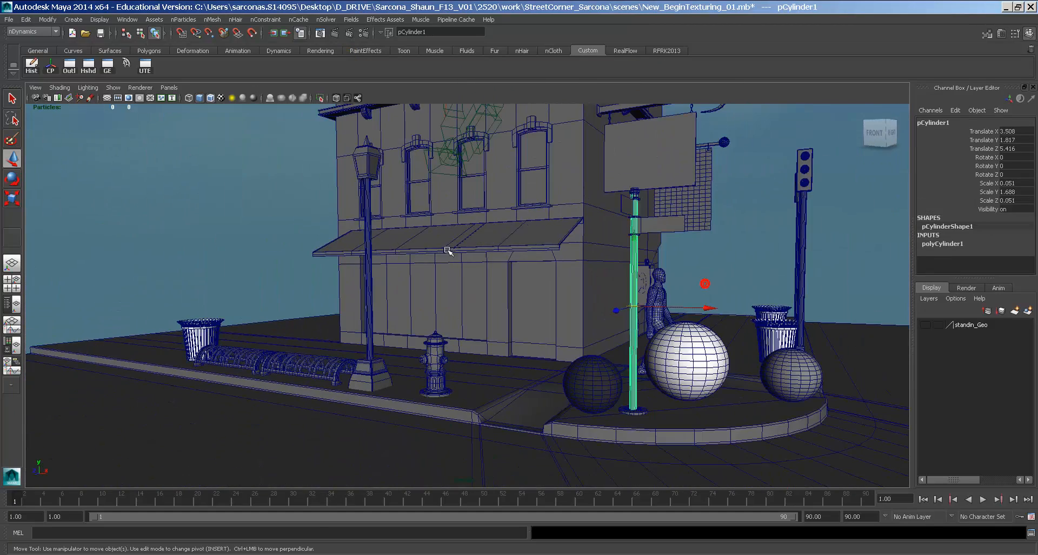
pyautogui.click(369, 240)
pyautogui.keyDown('alt'); pyautogui.moveTo(559, 262); pyautogui.dragTo(625, 277); pyautogui.keyUp('alt')
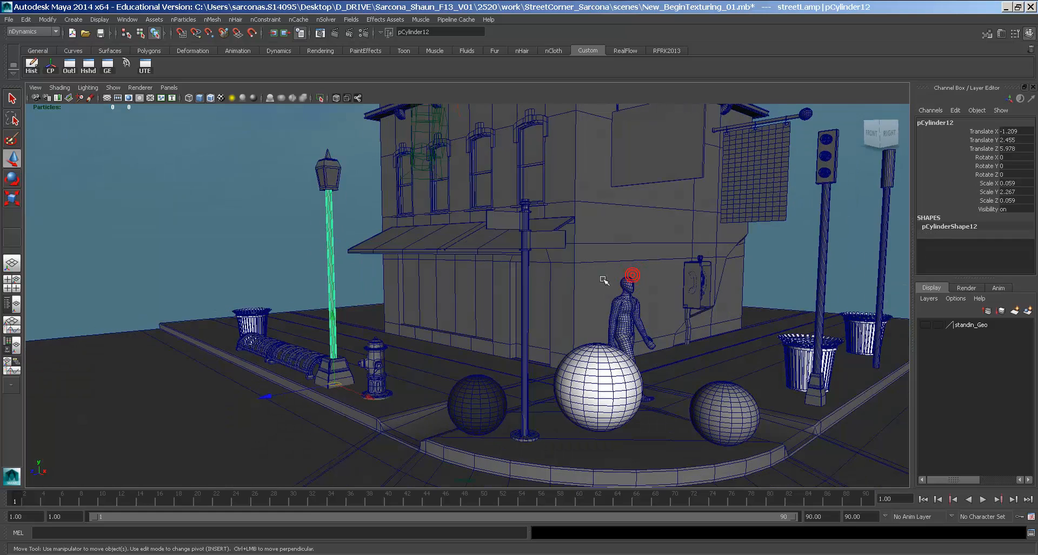
pyautogui.click(523, 276)
pyautogui.keyDown('shift'); pyautogui.click(824, 259); pyautogui.keyUp('shift')
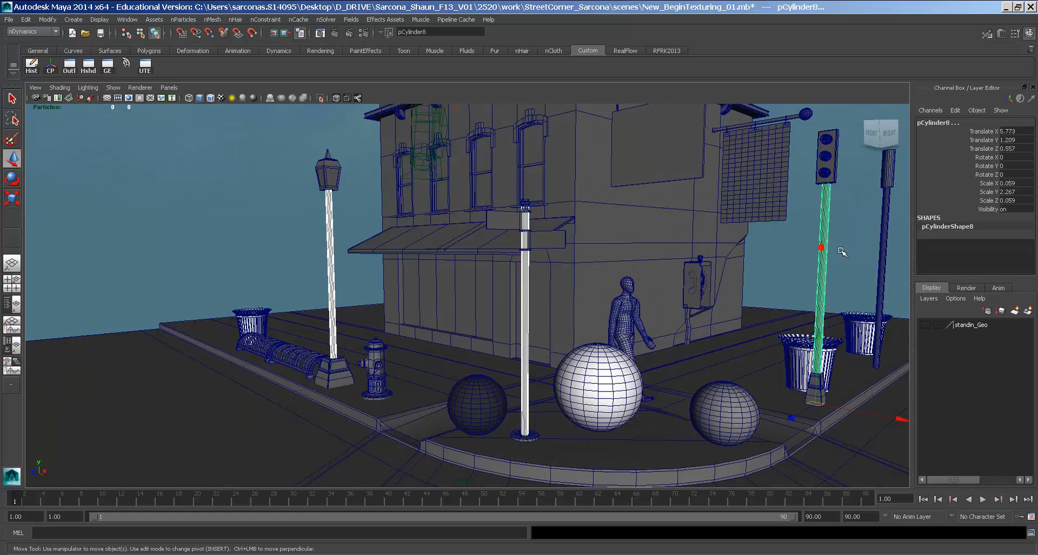
pyautogui.keyDown('shift'); pyautogui.click(885, 240); pyautogui.keyUp('shift')
pyautogui.moveTo(716, 243)
pyautogui.keyDown('alt'); pyautogui.mouseDown()
pyautogui.moveTo(678, 257)
pyautogui.moveTo(665, 245)
pyautogui.moveTo(711, 247)
pyautogui.mouseUp(); pyautogui.keyUp('alt')
pyautogui.click(568, 422)
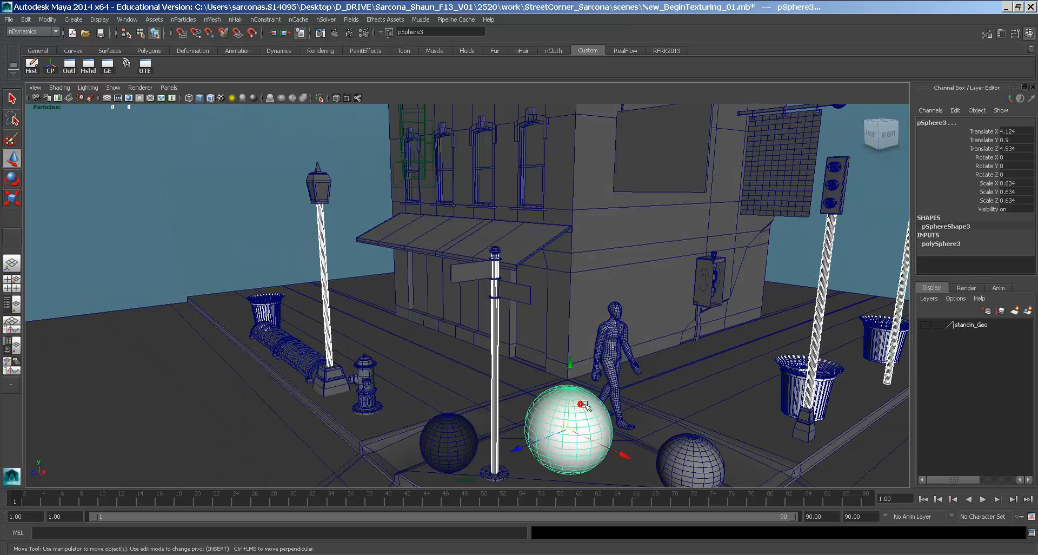
# Assign a new mia_material_x_passes material to the selected poles and sphere and name it bronzeMetal_Poles_MIA
pyautogui.press('space')
pyautogui.click(349, 330)
pyautogui.moveTo(419, 376)
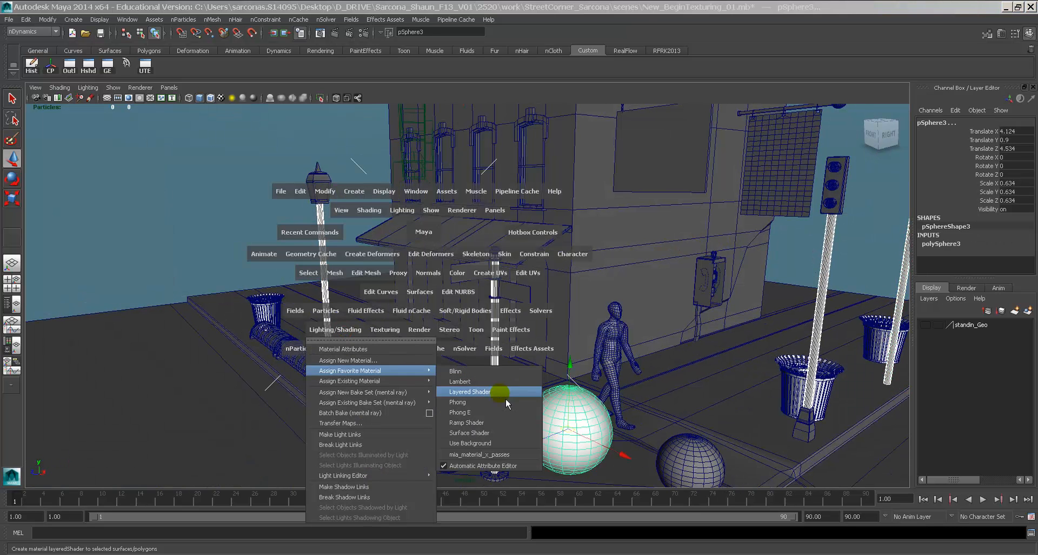
pyautogui.click(487, 459)
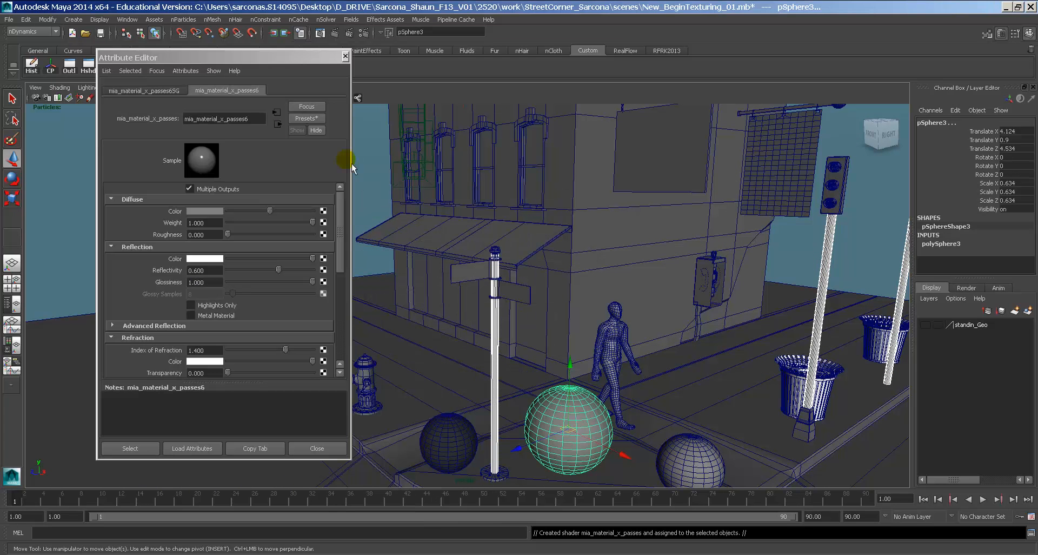
pyautogui.doubleClick(254, 119)
pyautogui.write('bronzeMetal_Poles_MIA')
pyautogui.press('Return')
# Replace the settings of bronzeMetal_Poles_MIA with the Copper preset
pyautogui.click(315, 119)
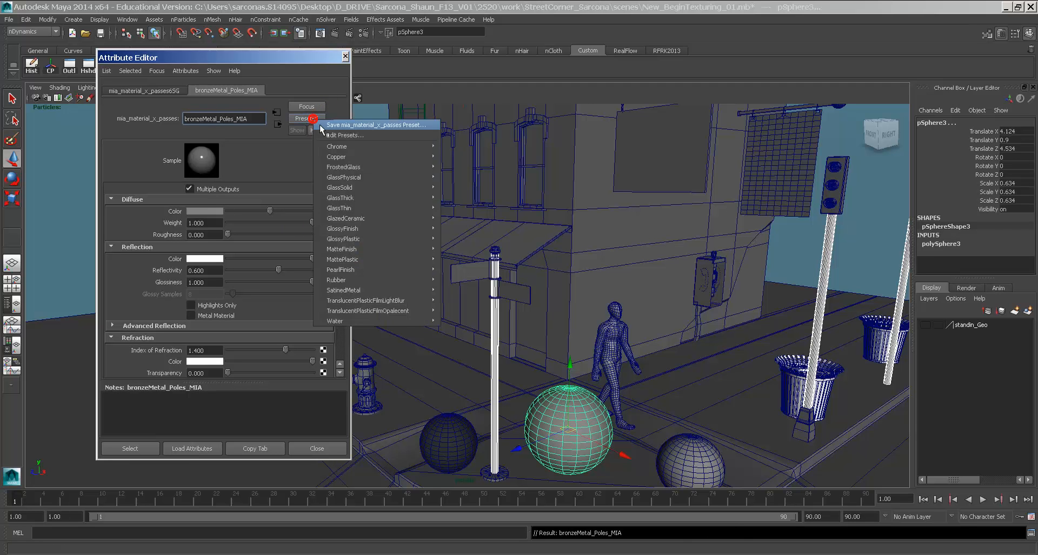
pyautogui.moveTo(372, 150)
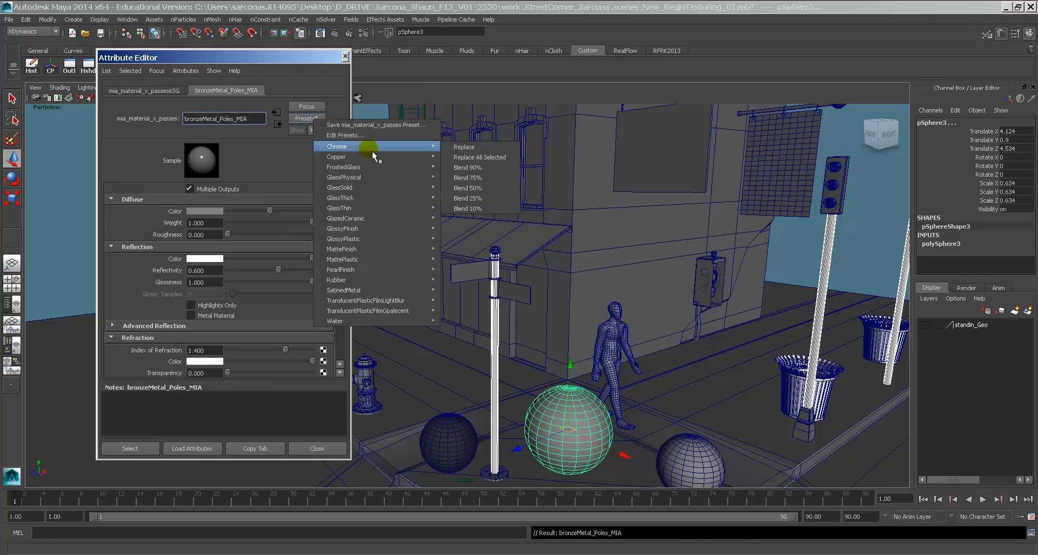
pyautogui.click(464, 157)
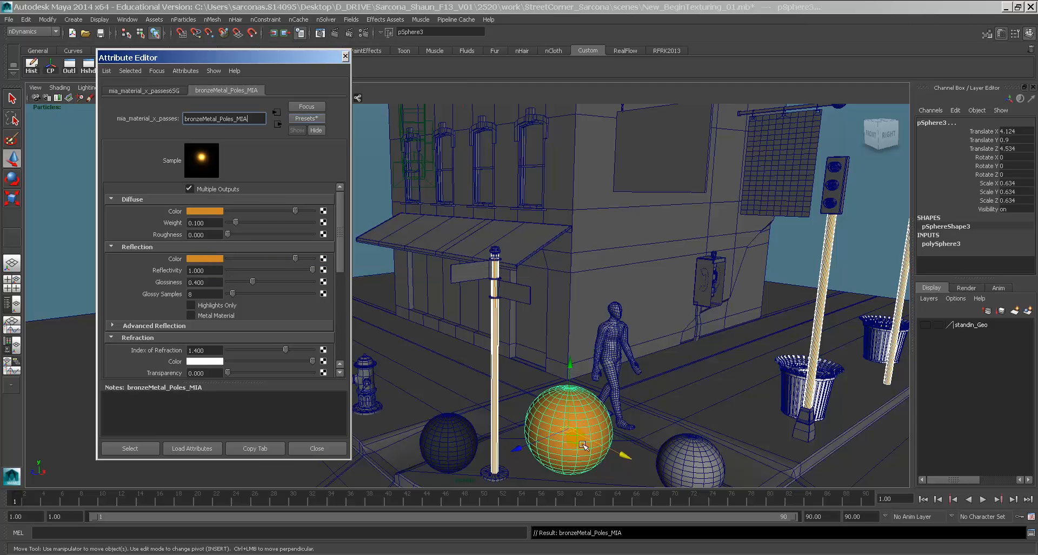
# Store the material's orange reflection color in the color history and connect a Gamma Correct node to the reflection color
pyautogui.click(316, 302)
pyautogui.click(323, 258)
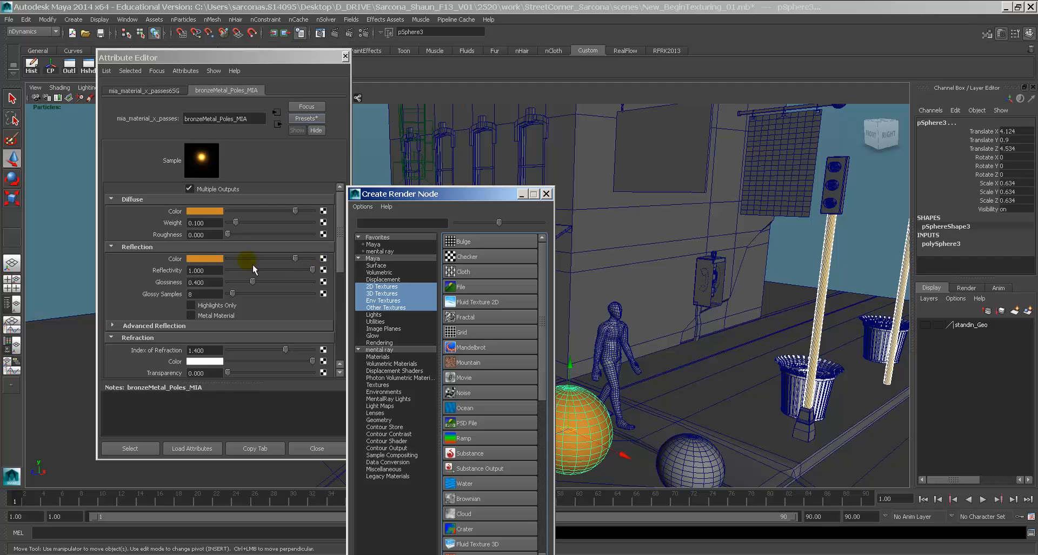
pyautogui.click(193, 259)
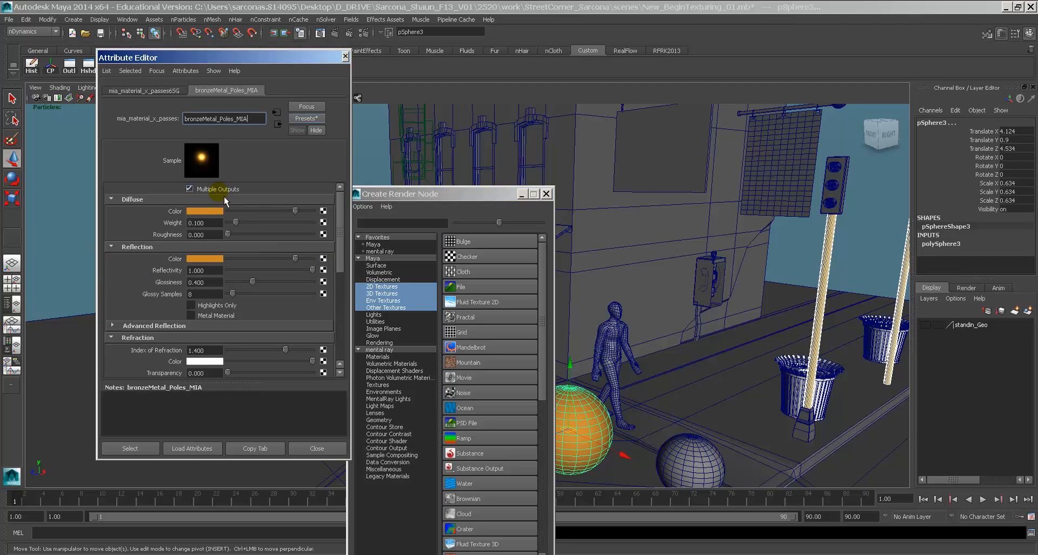
pyautogui.click(211, 260)
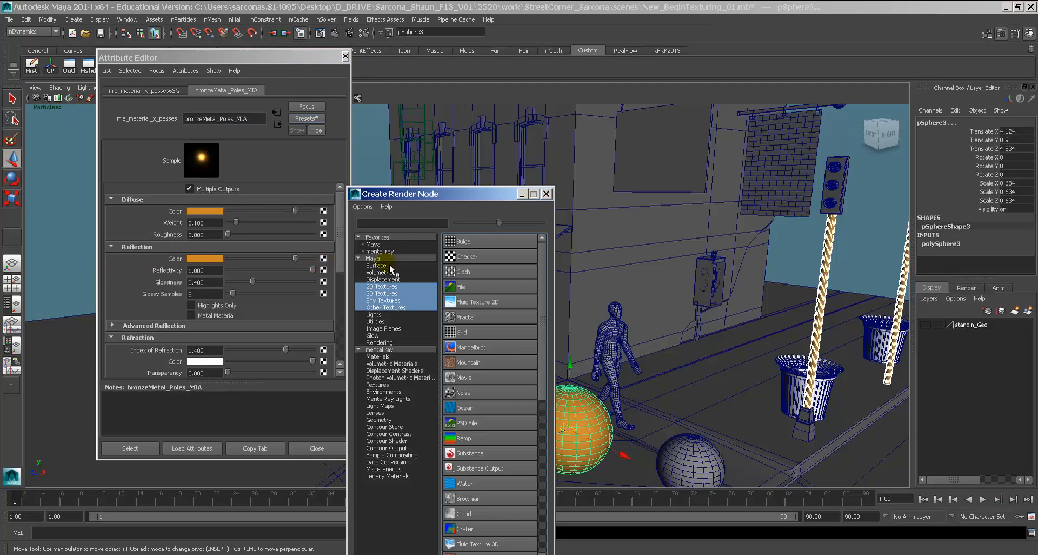
pyautogui.click(406, 246)
pyautogui.click(502, 353)
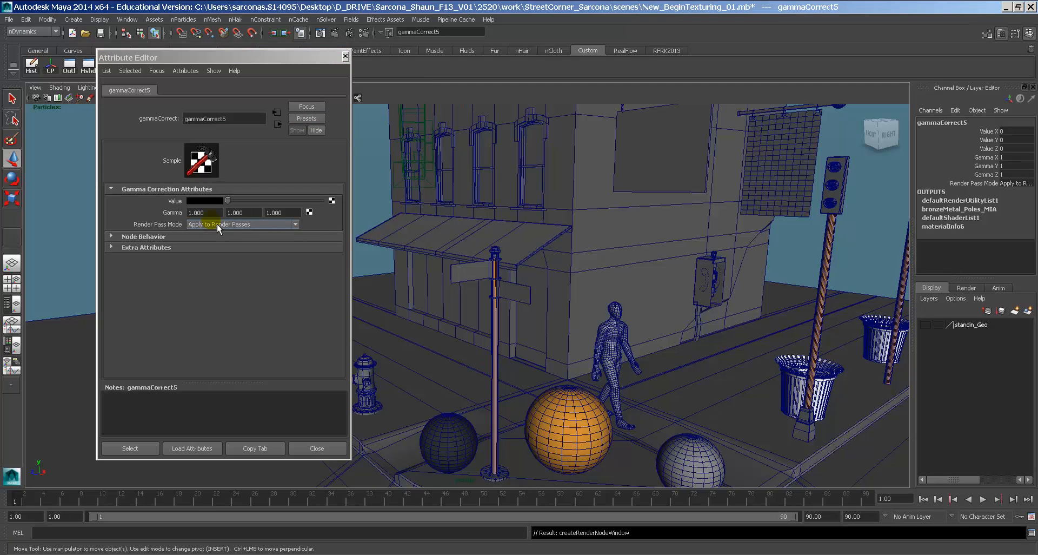
# Set the reflection Gamma Correct node's gamma to 0.454 on all three channels and its value to the stored orange, RGB 0.8, 0.53, 0.16
pyautogui.click(204, 213)
pyautogui.write('.454')
pyautogui.press('Tab')
pyautogui.write('.44')
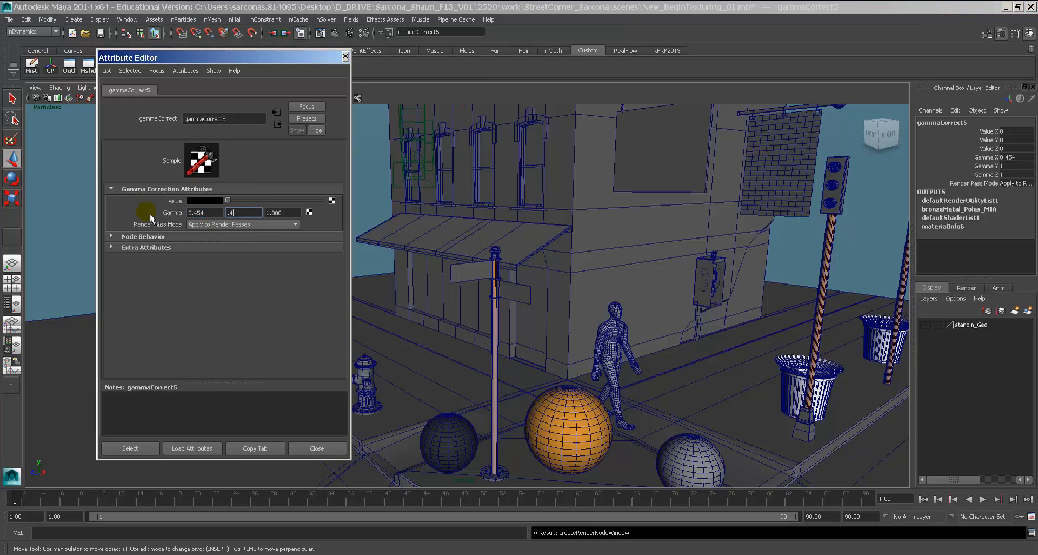
pyautogui.press('Tab')
pyautogui.write('.445')
pyautogui.hotkey('shift', 'Tab')
pyautogui.write('.454')
pyautogui.press('Tab')
pyautogui.write('.454')
pyautogui.press('Tab')
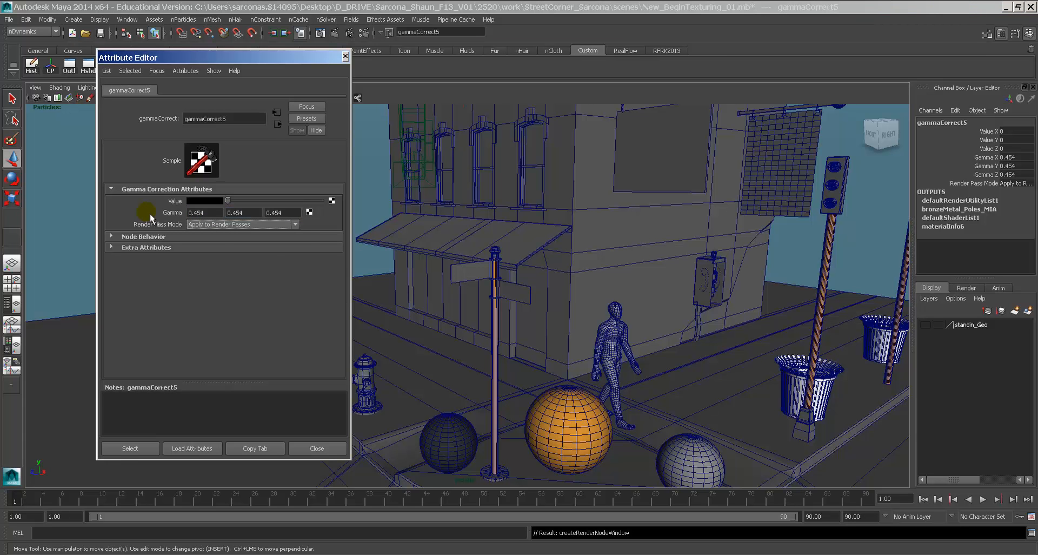
pyautogui.click(196, 202)
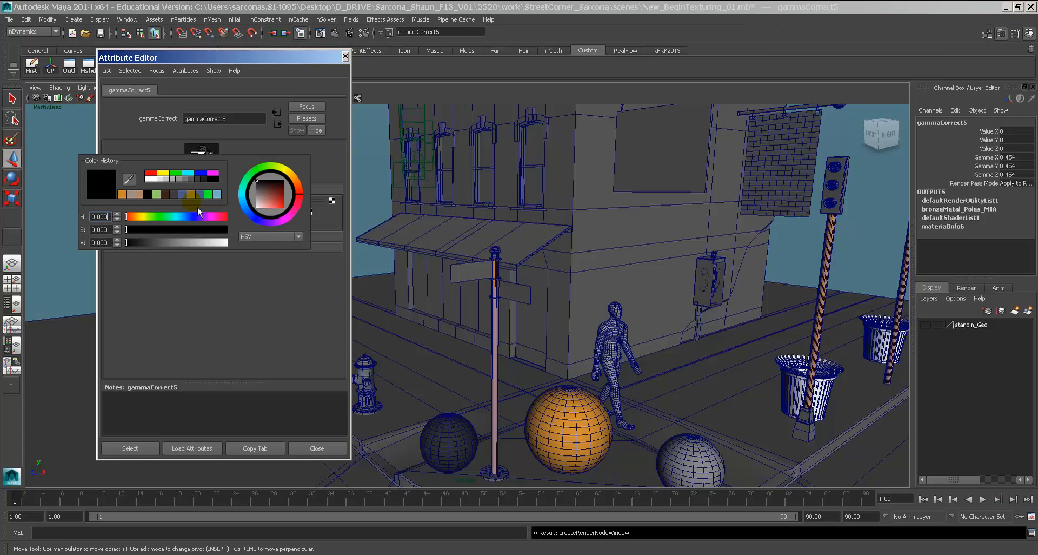
pyautogui.click(123, 194)
pyautogui.click(276, 125)
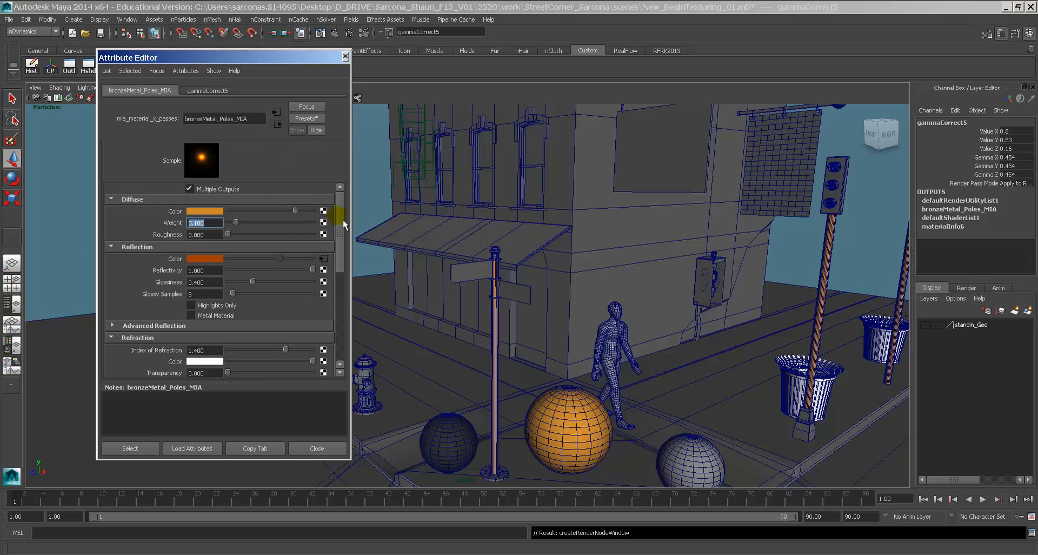
# Connect a Gamma Correct node to the diffuse color, with gamma 0.454 on all three channels and value color RGB 0.8, 0.53, 0.16
pyautogui.click(324, 210)
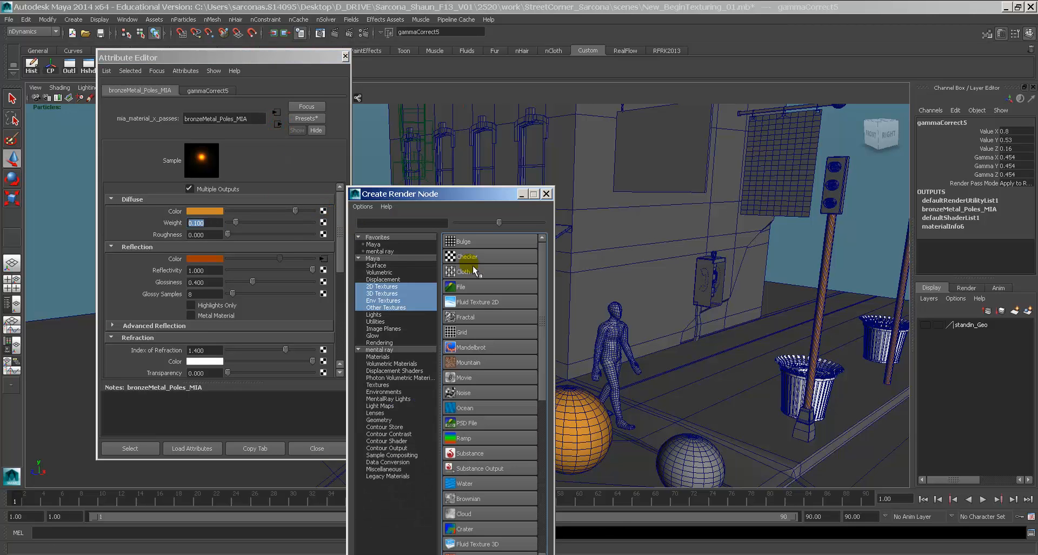
pyautogui.click(401, 244)
pyautogui.click(507, 356)
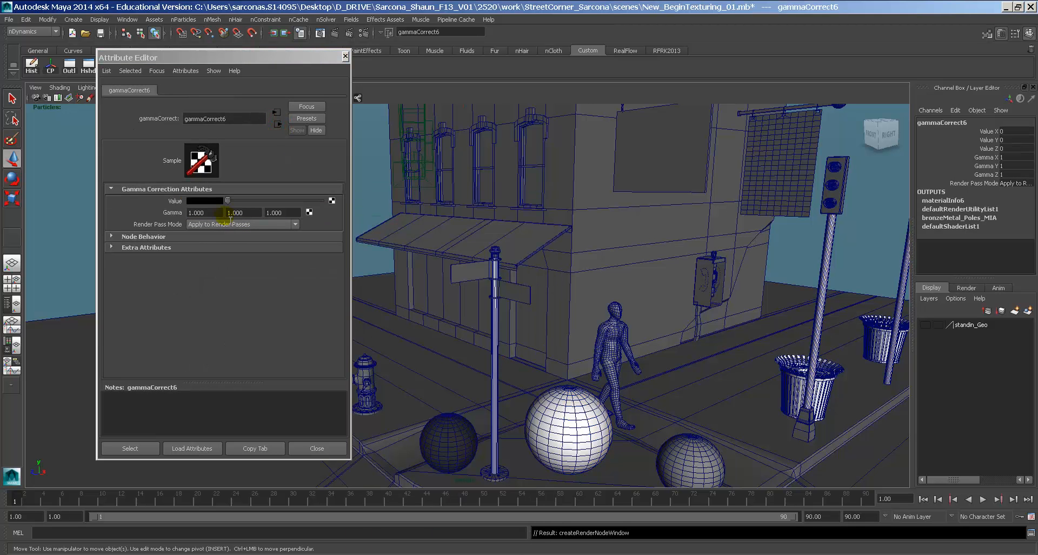
pyautogui.write('.445')
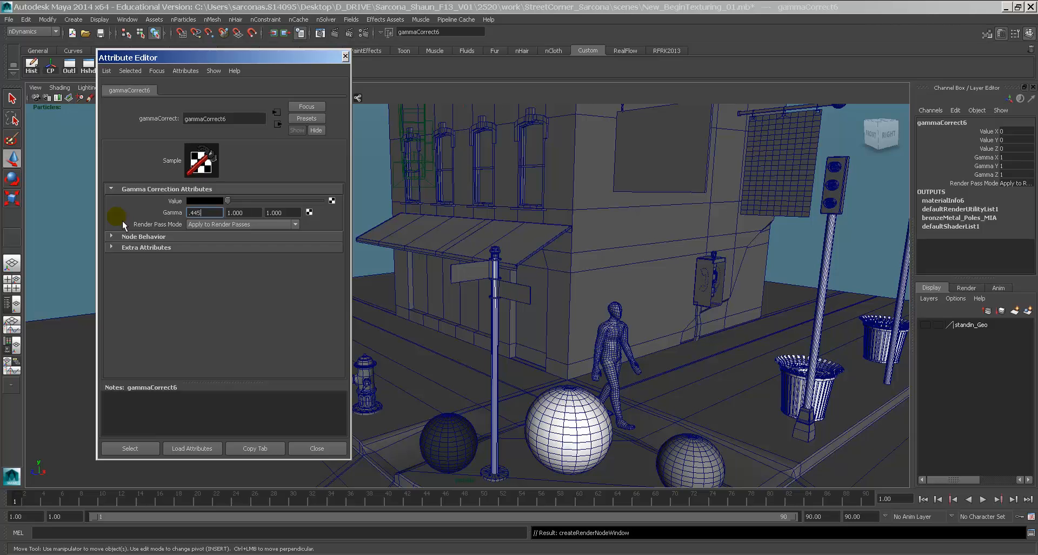
pyautogui.write('4')
pyautogui.press('Tab')
pyautogui.write('.454')
pyautogui.press('Tab')
pyautogui.write('.454')
pyautogui.press('Return')
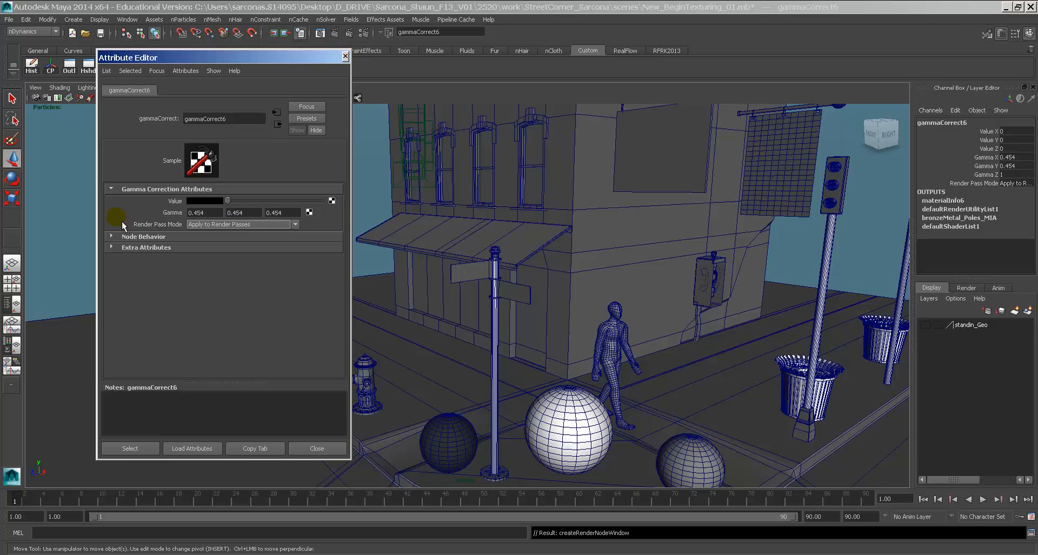
pyautogui.click(222, 203)
pyautogui.click(132, 193)
pyautogui.click(277, 124)
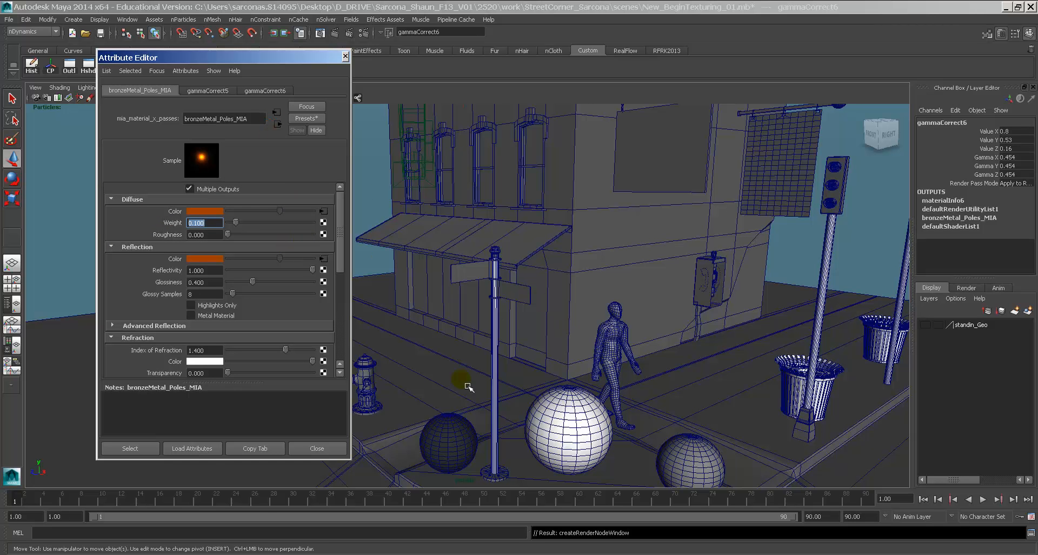
# Return to the saved camera framing and render a region around the center sphere
pyautogui.click(254, 503)
pyautogui.click(22, 496)
pyautogui.hotkey('alt', 'v')
pyautogui.hotkey('alt', 'v')
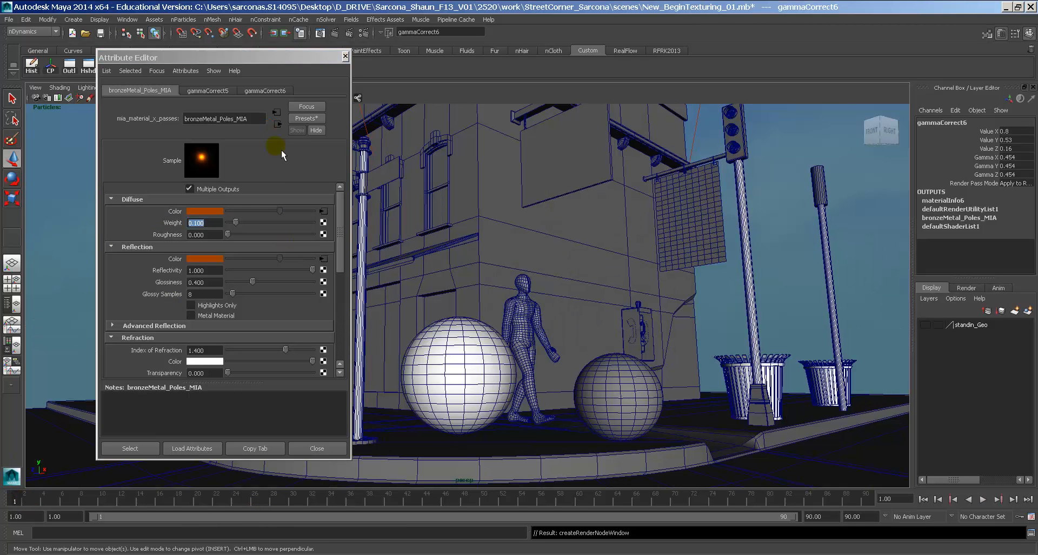
pyautogui.click(320, 32)
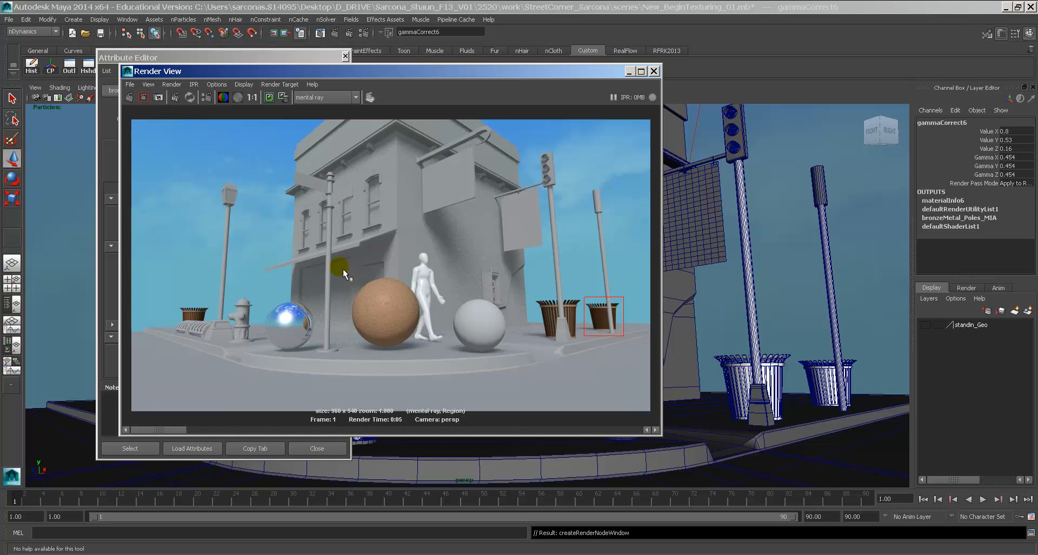
pyautogui.moveTo(341, 268); pyautogui.dragTo(427, 360)
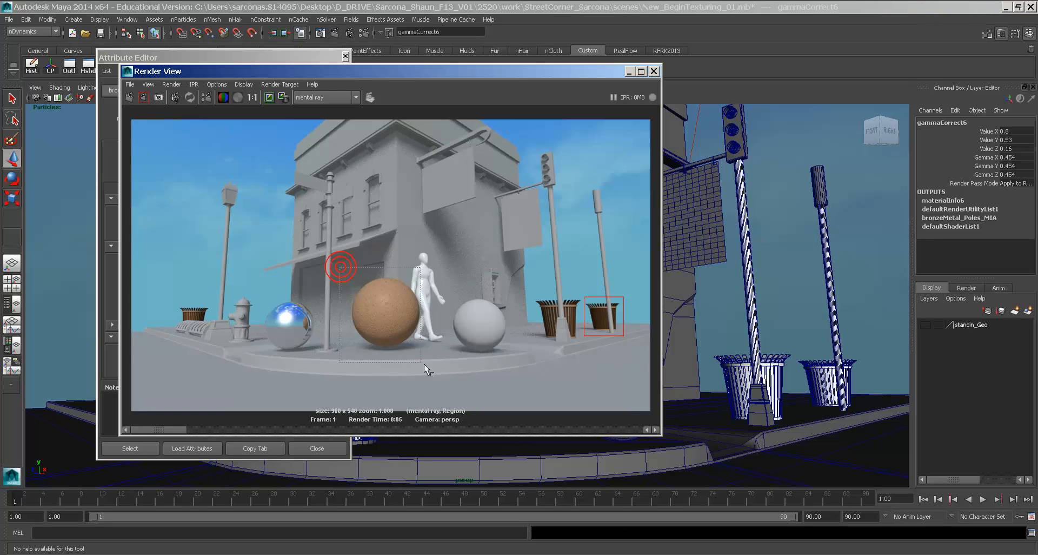
pyautogui.click(143, 99)
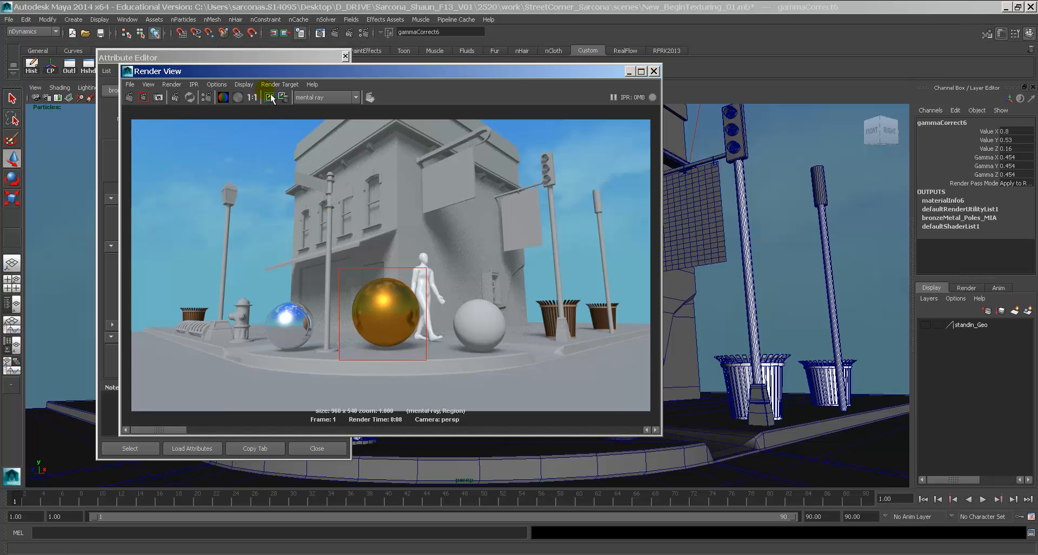
# Darken the diffuse Gamma Correct node's value to a dark olive green of about 0.091, 0.107, 0.066 RGB
pyautogui.click(269, 53)
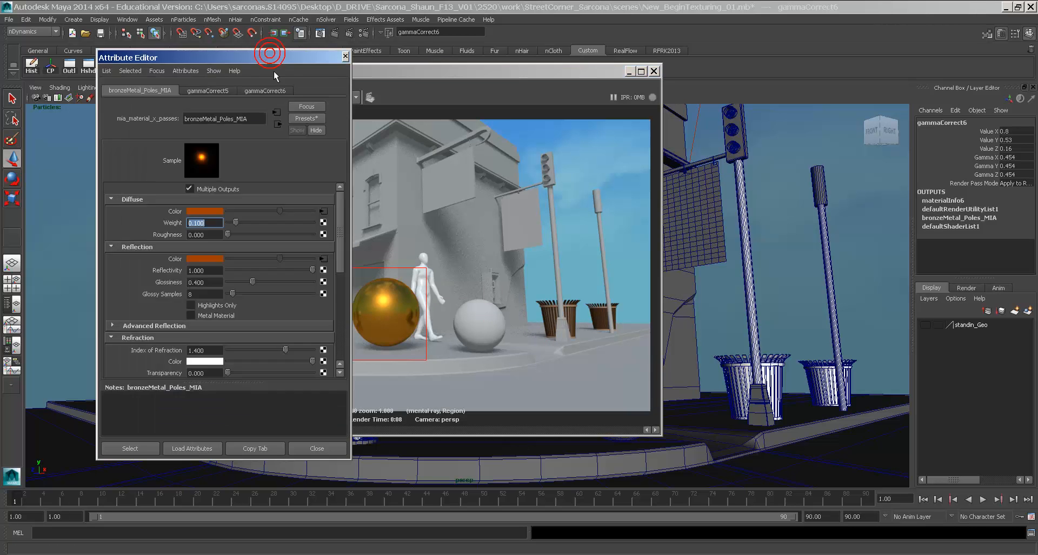
pyautogui.click(324, 212)
pyautogui.click(218, 202)
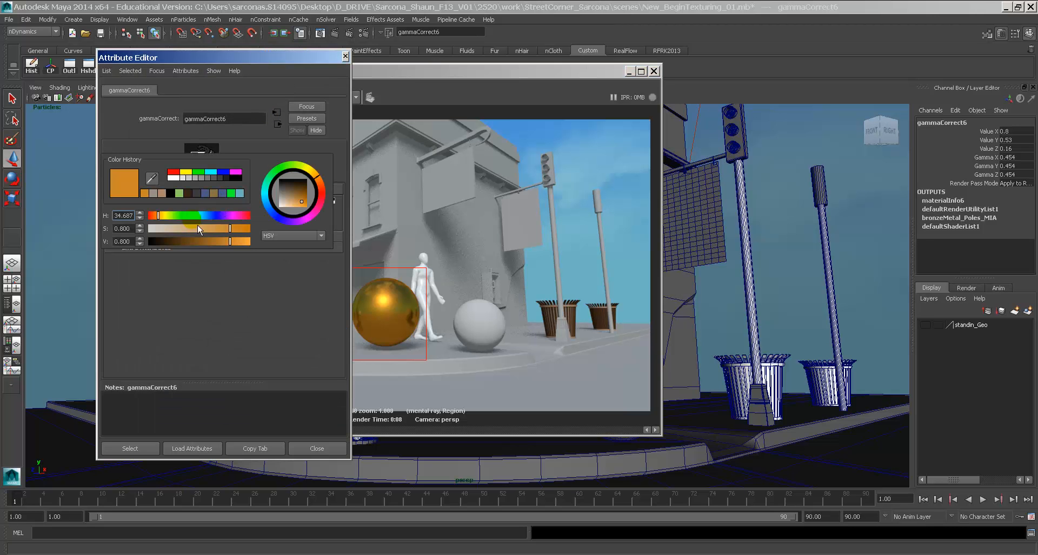
pyautogui.moveTo(170, 220); pyautogui.dragTo(195, 224)
pyautogui.moveTo(206, 243); pyautogui.dragTo(168, 249)
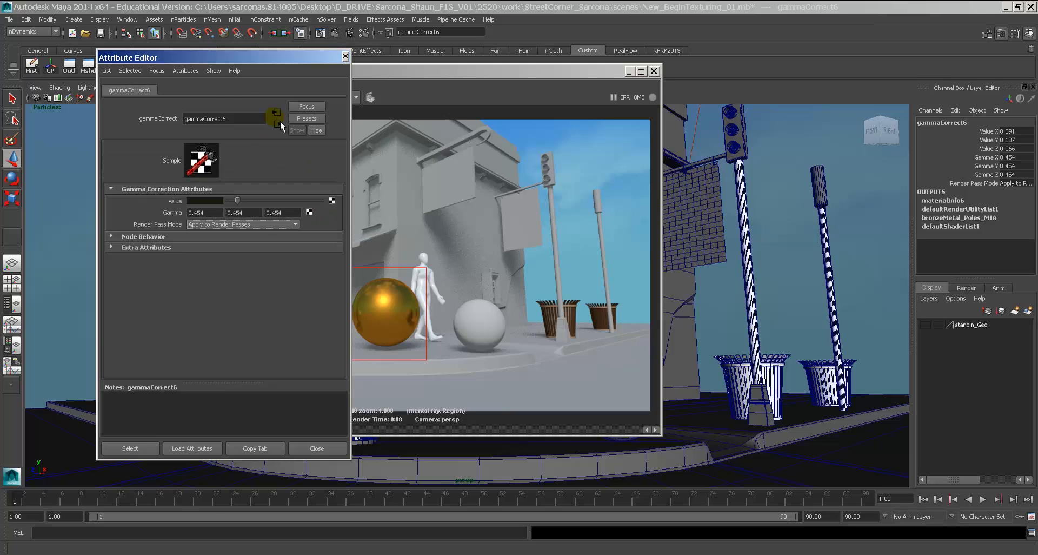
# Lower the bronze material's reflectivity to about 0.662 and its glossiness to about 0.258, and re-render the center sphere region
pyautogui.click(404, 77)
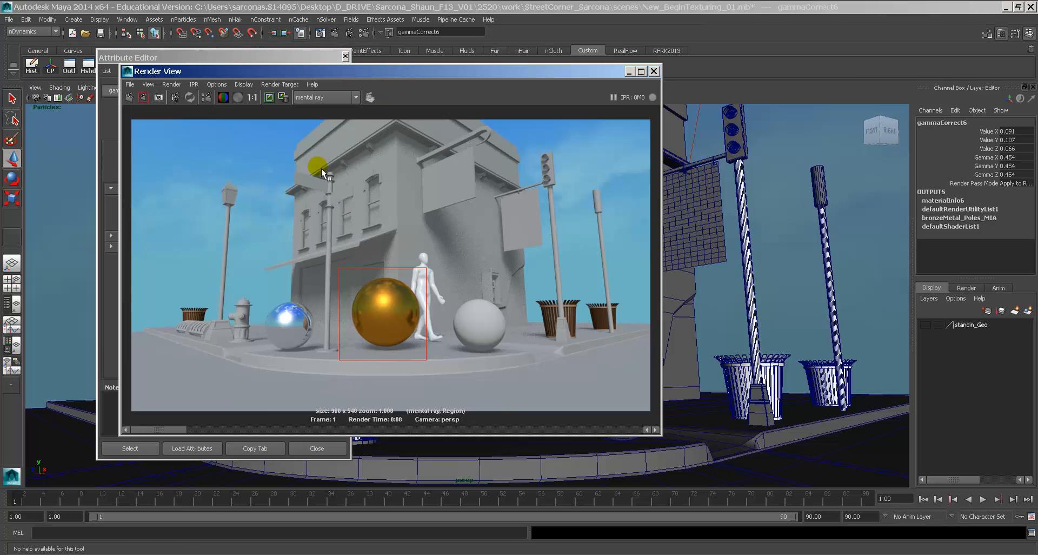
pyautogui.click(298, 57)
pyautogui.click(277, 127)
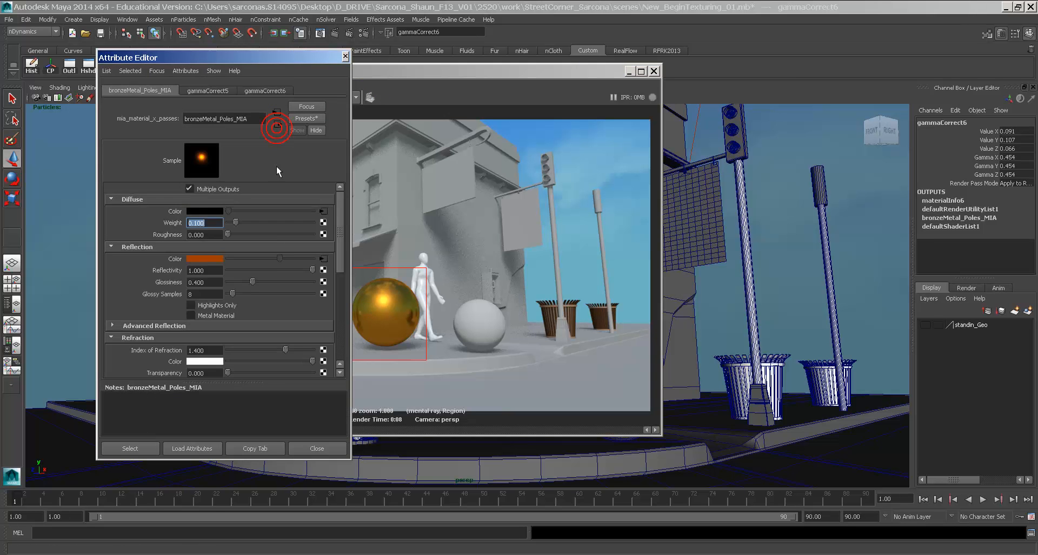
pyautogui.moveTo(300, 273); pyautogui.dragTo(244, 285)
pyautogui.click(401, 107)
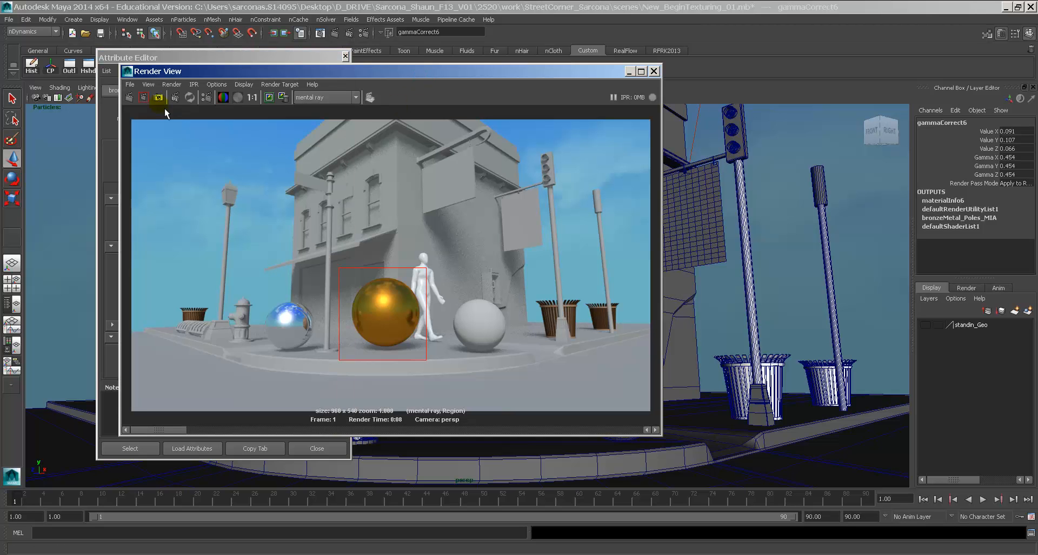
pyautogui.click(148, 102)
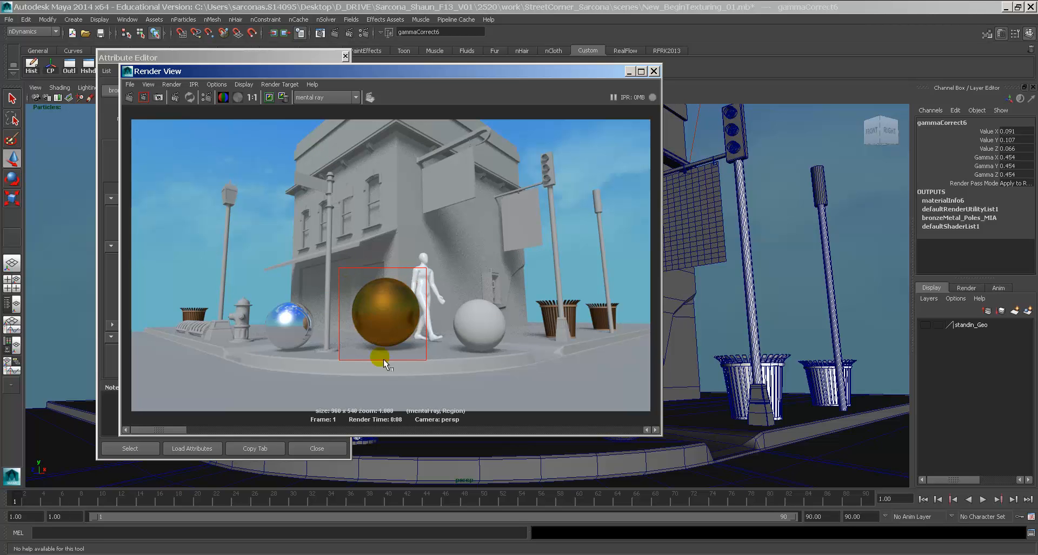
# Set the reflection Gamma Correct node's value to a dark olive green, HSV about 82.92, 0.382, 0.213, and re-render the sphere region
pyautogui.click(301, 57)
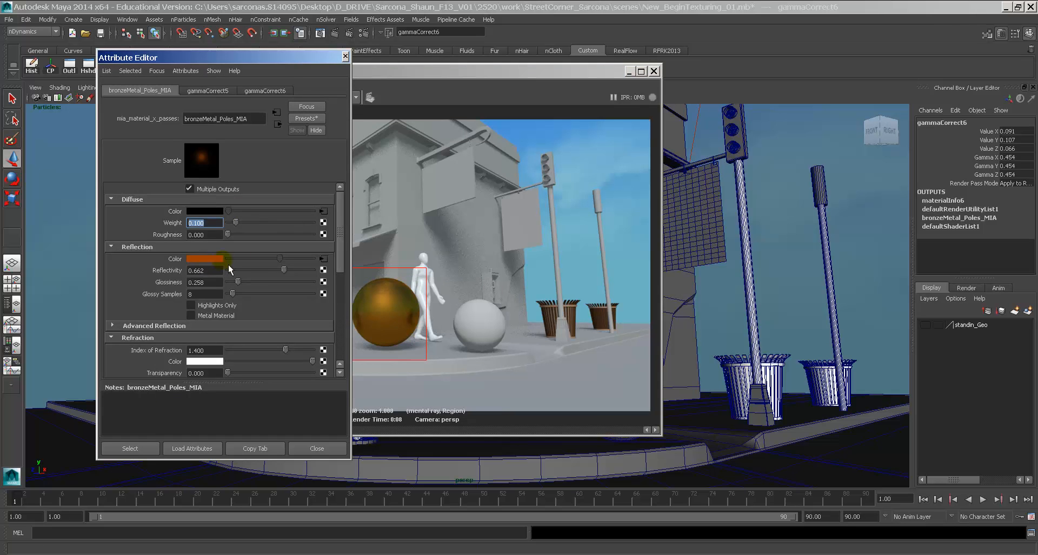
pyautogui.click(322, 259)
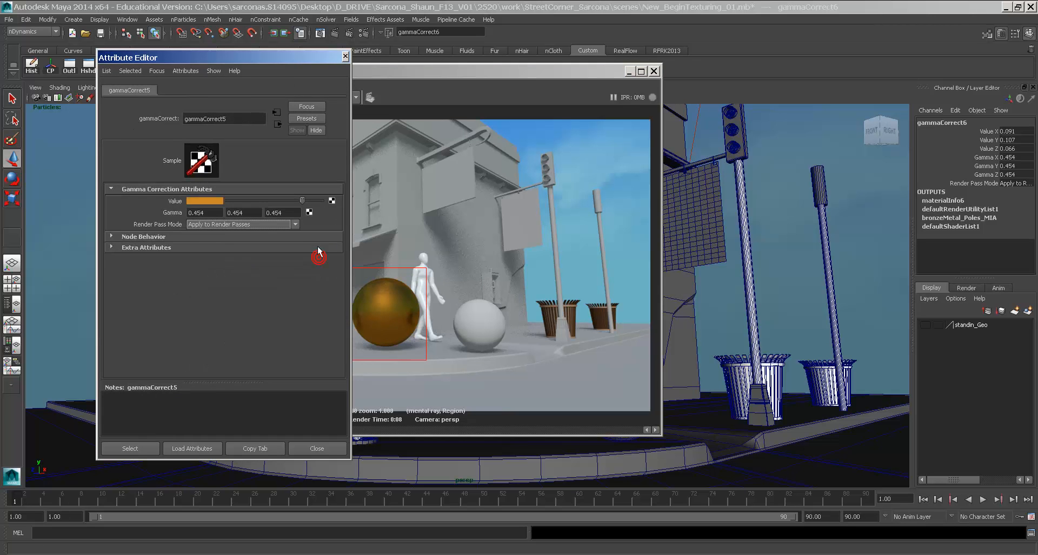
pyautogui.click(206, 201)
pyautogui.click(151, 217)
pyautogui.click(277, 124)
pyautogui.click(323, 259)
pyautogui.click(219, 202)
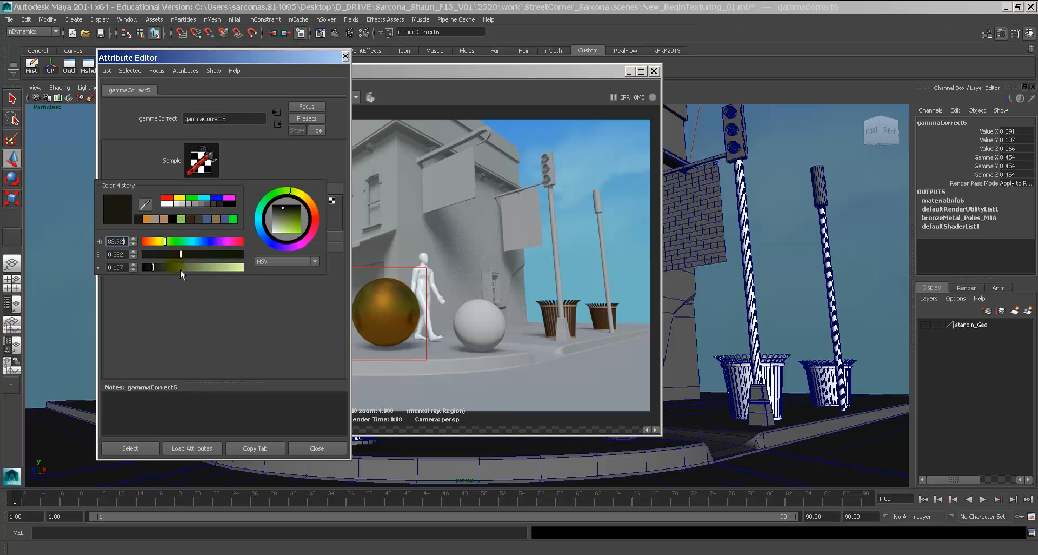
pyautogui.moveTo(180, 269); pyautogui.dragTo(171, 271)
pyautogui.click(389, 82)
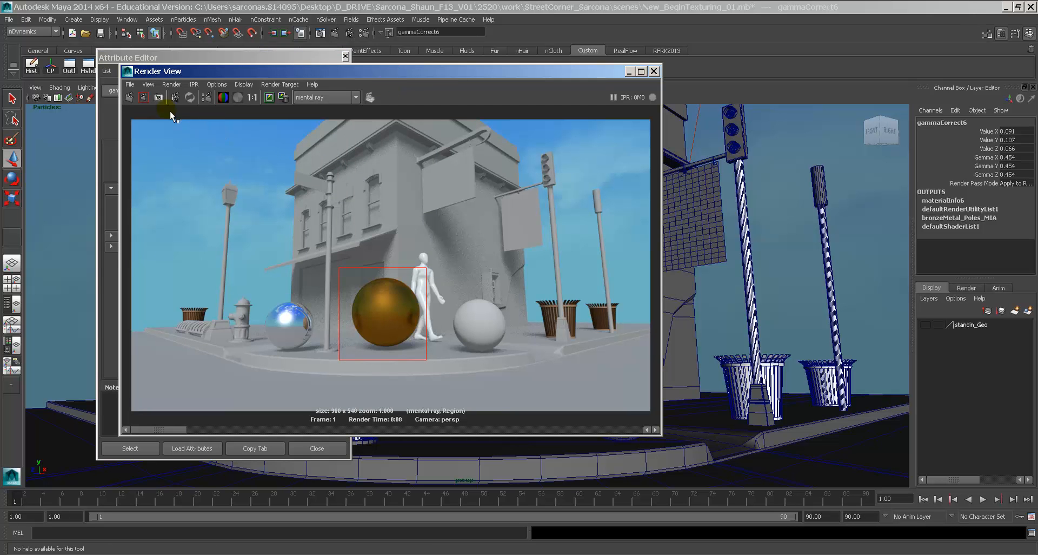
pyautogui.click(144, 97)
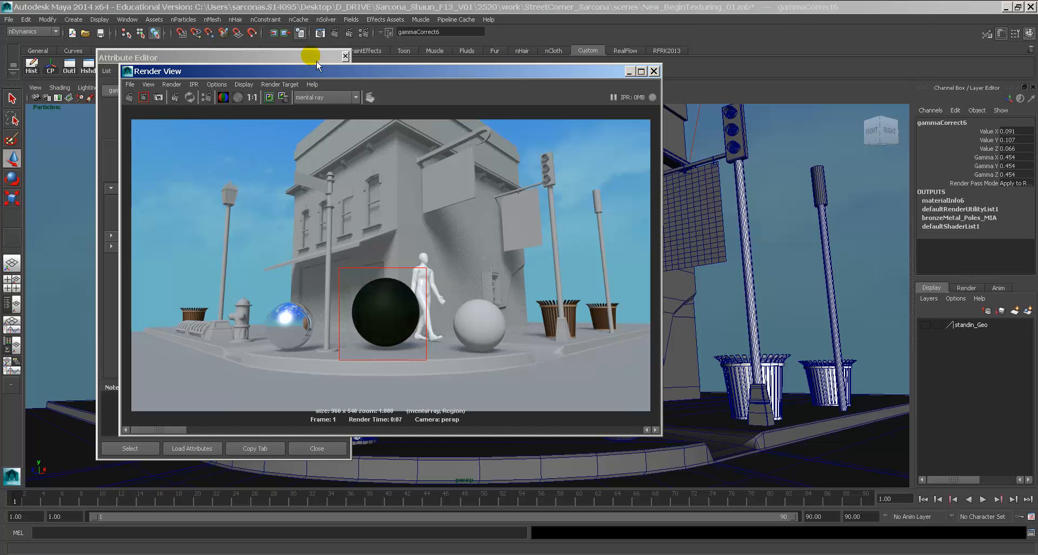
# Raise the bronze material's diffuse weight to about 0.713
pyautogui.click(316, 60)
pyautogui.click(215, 200)
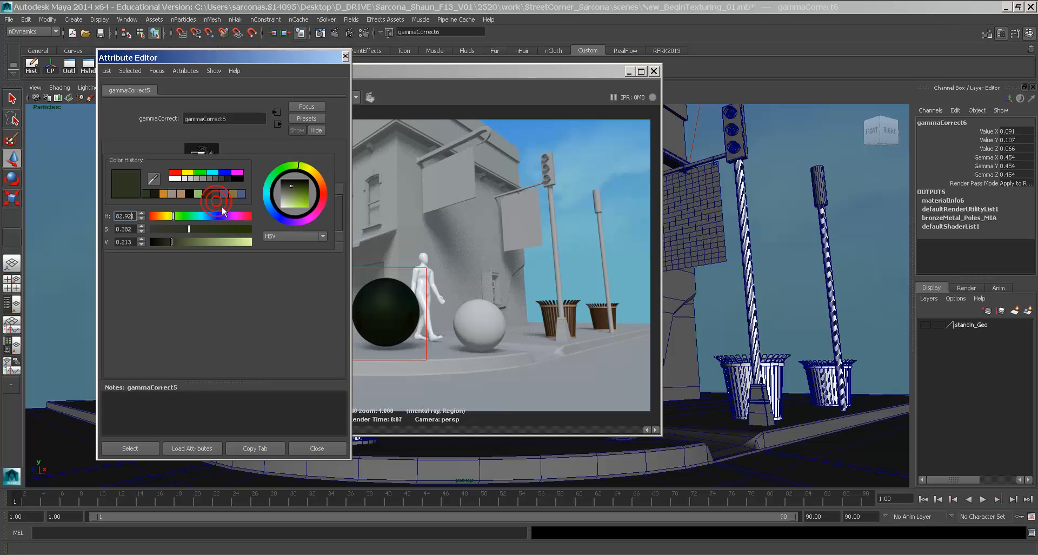
pyautogui.click(275, 121)
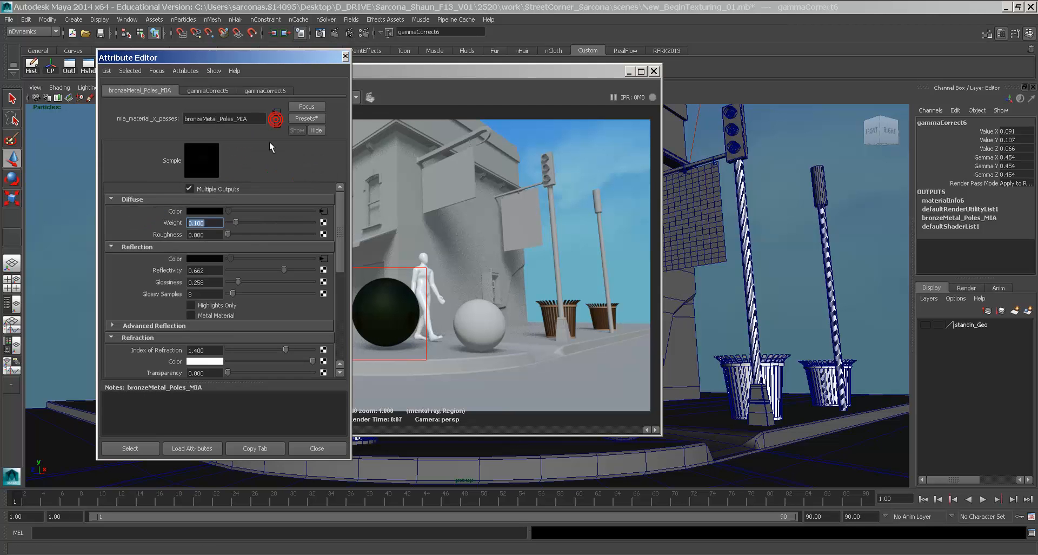
pyautogui.click(327, 214)
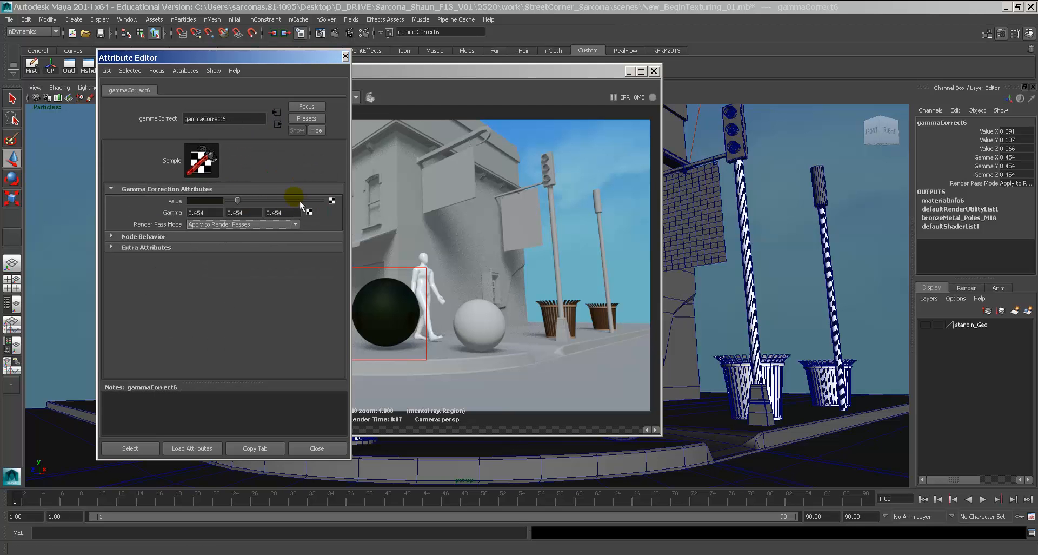
pyautogui.click(278, 123)
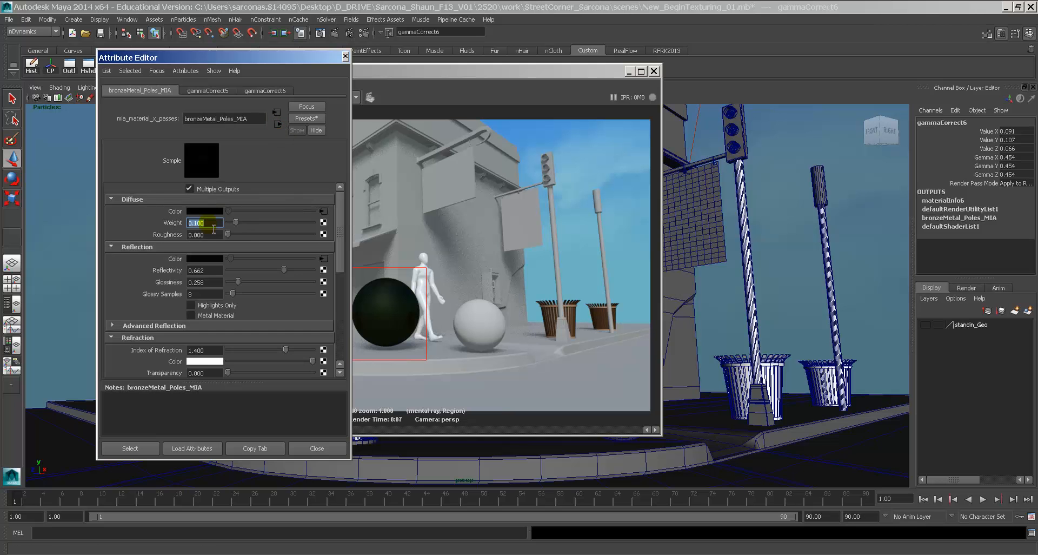
pyautogui.moveTo(248, 233); pyautogui.dragTo(293, 223)
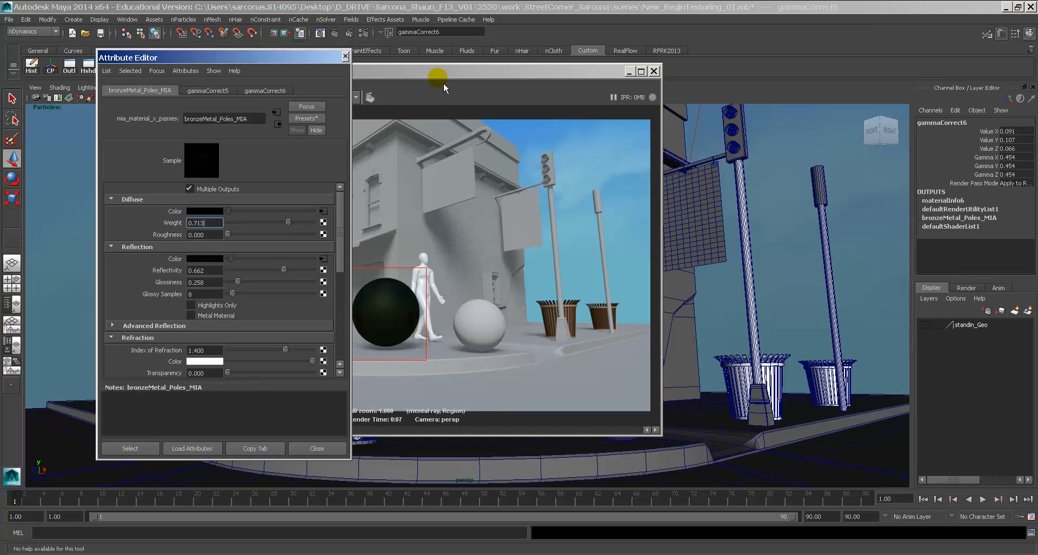
# Shift the diffuse Gamma Correct value to a brownish tone of about 0.157, 0.156, 0.118 RGB and re-render the sphere region
pyautogui.click(323, 211)
pyautogui.click(222, 203)
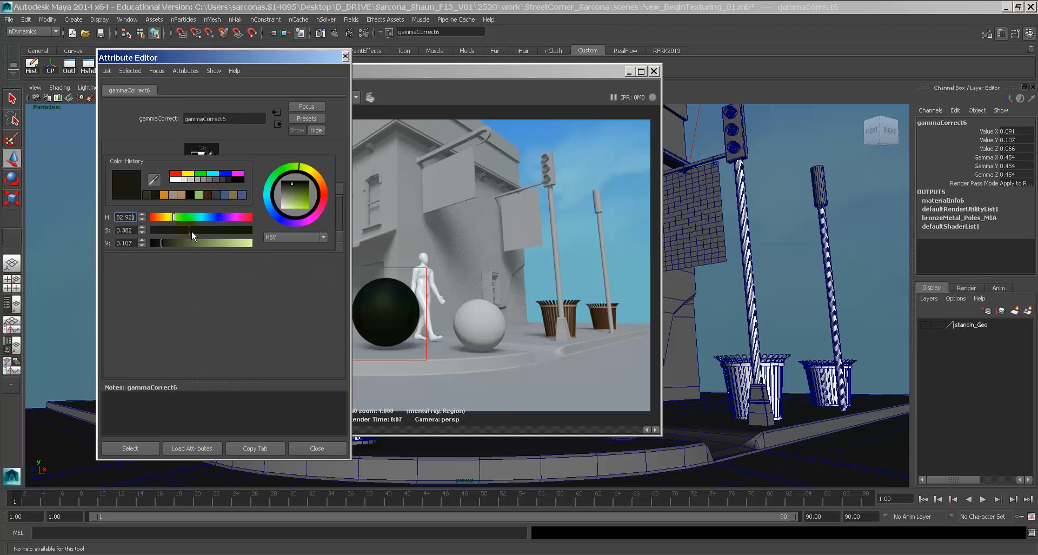
pyautogui.click(198, 230)
pyautogui.moveTo(203, 233); pyautogui.dragTo(179, 231)
pyautogui.click(174, 216)
pyautogui.click(169, 216)
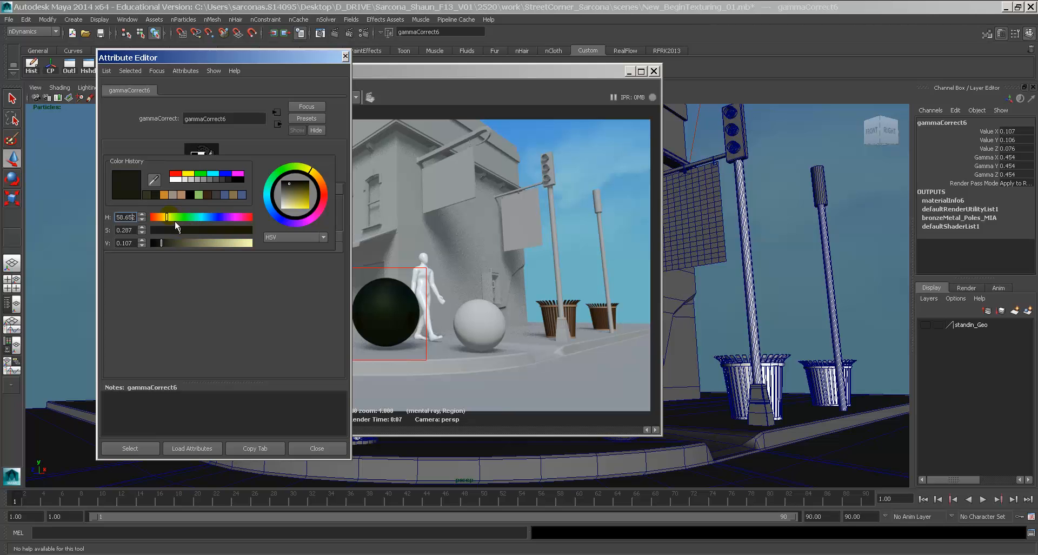
pyautogui.moveTo(180, 232); pyautogui.dragTo(169, 253)
pyautogui.click(182, 230)
pyautogui.click(414, 82)
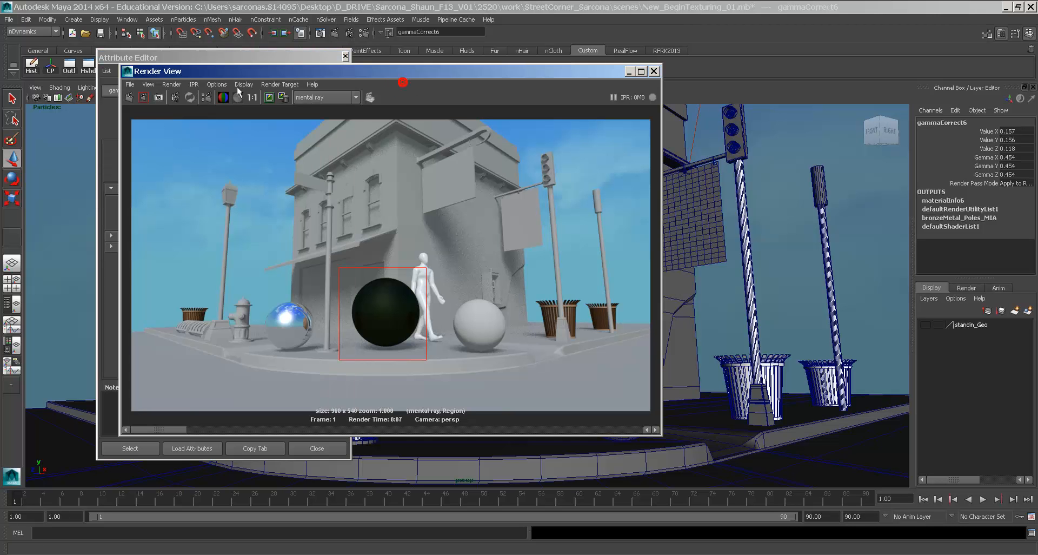
pyautogui.click(145, 99)
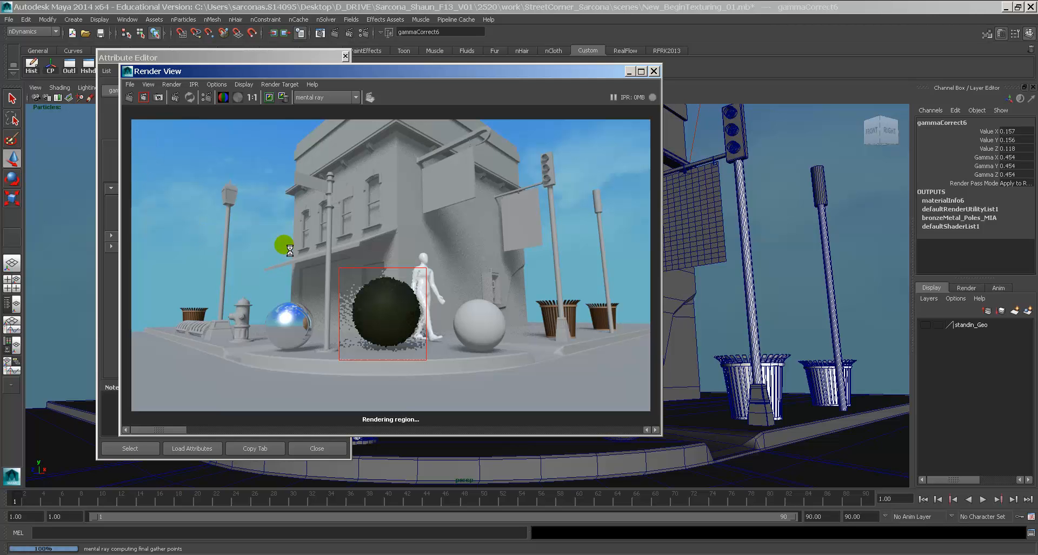
# Set the bronze material's diffuse weight to about 0.452, shift the reflection Gamma Correct hue toward yellow, and re-render the sphere region
pyautogui.click(302, 58)
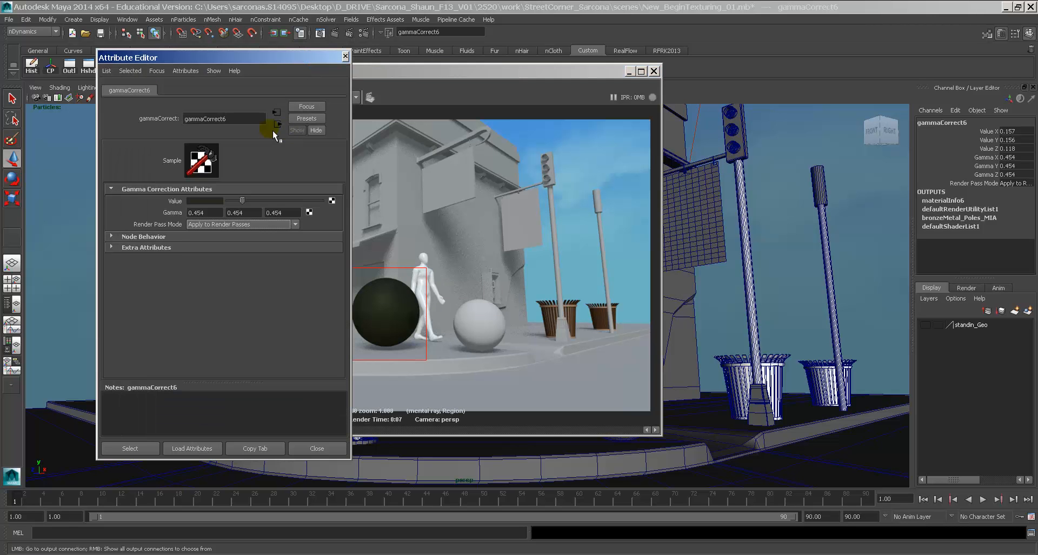
pyautogui.moveTo(260, 222); pyautogui.dragTo(271, 223)
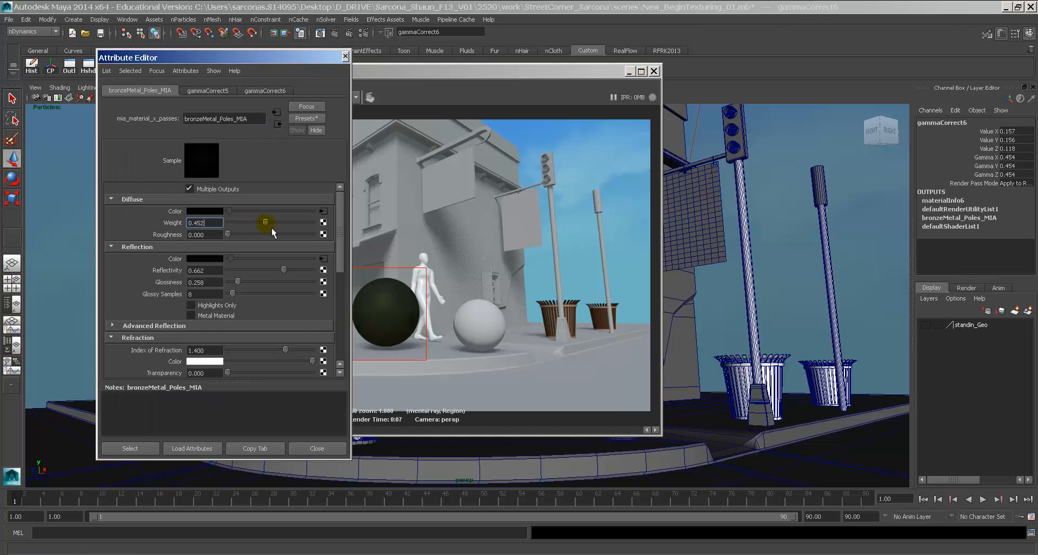
pyautogui.click(323, 258)
pyautogui.click(220, 204)
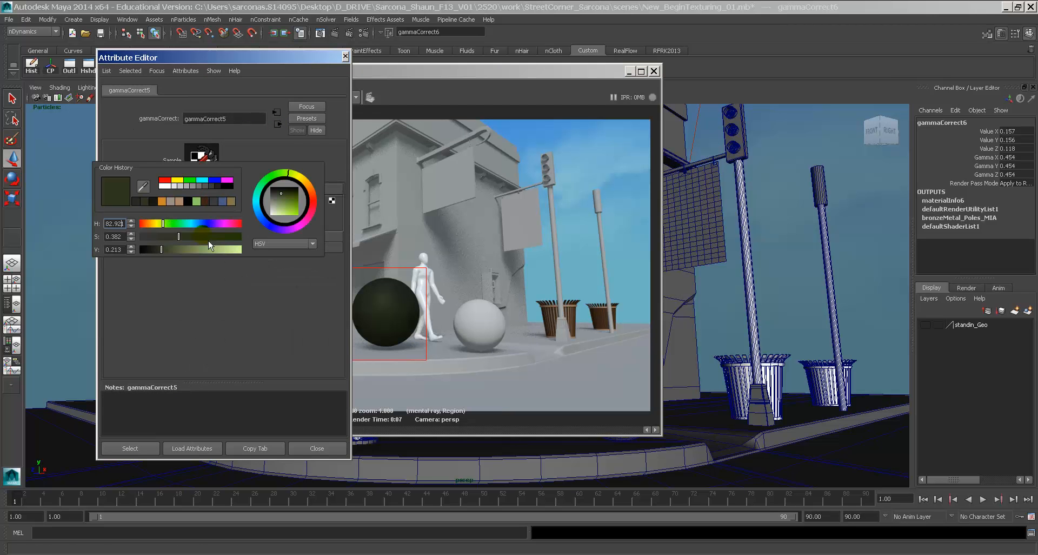
pyautogui.click(160, 223)
pyautogui.click(398, 74)
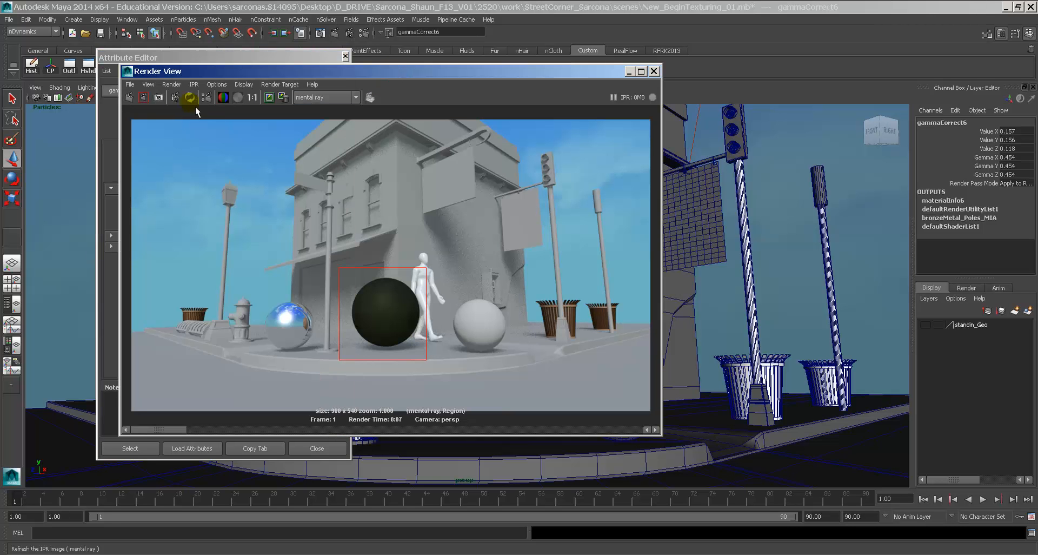
pyautogui.click(145, 102)
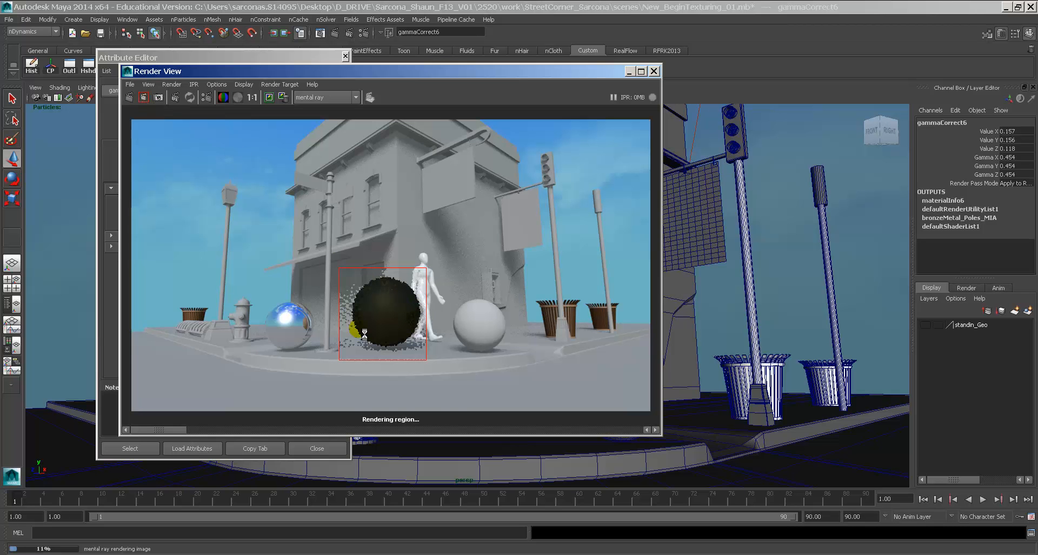
# Raise the bronze material's glossiness to about 0.513 and re-render the center sphere region
pyautogui.click(275, 57)
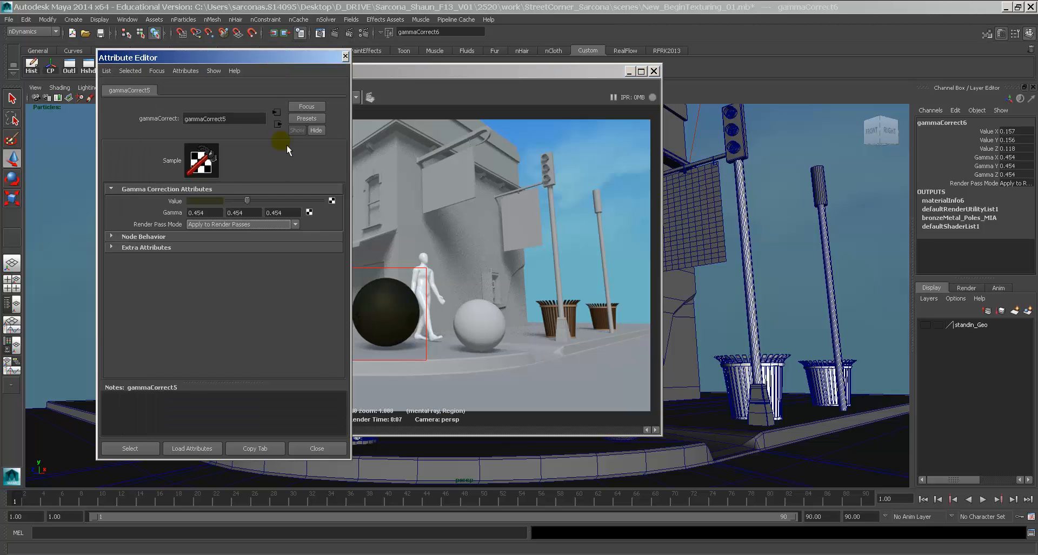
pyautogui.click(278, 126)
pyautogui.click(250, 281)
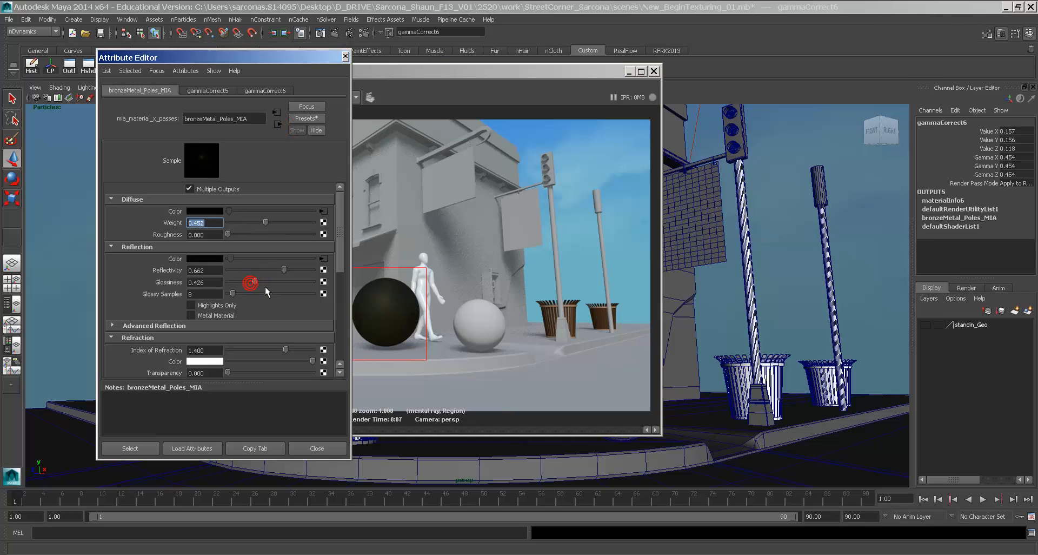
pyautogui.click(263, 282)
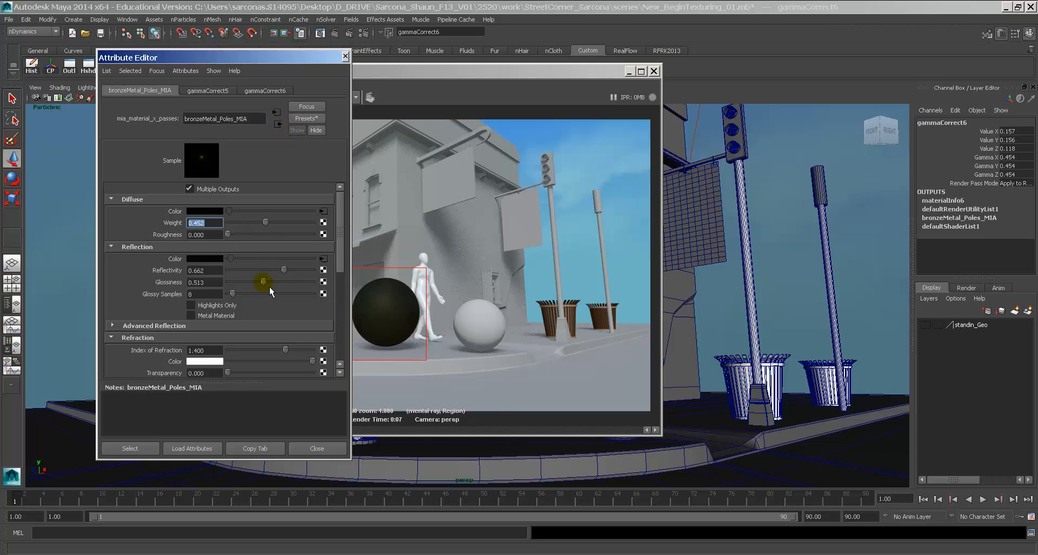
pyautogui.click(423, 80)
pyautogui.click(144, 96)
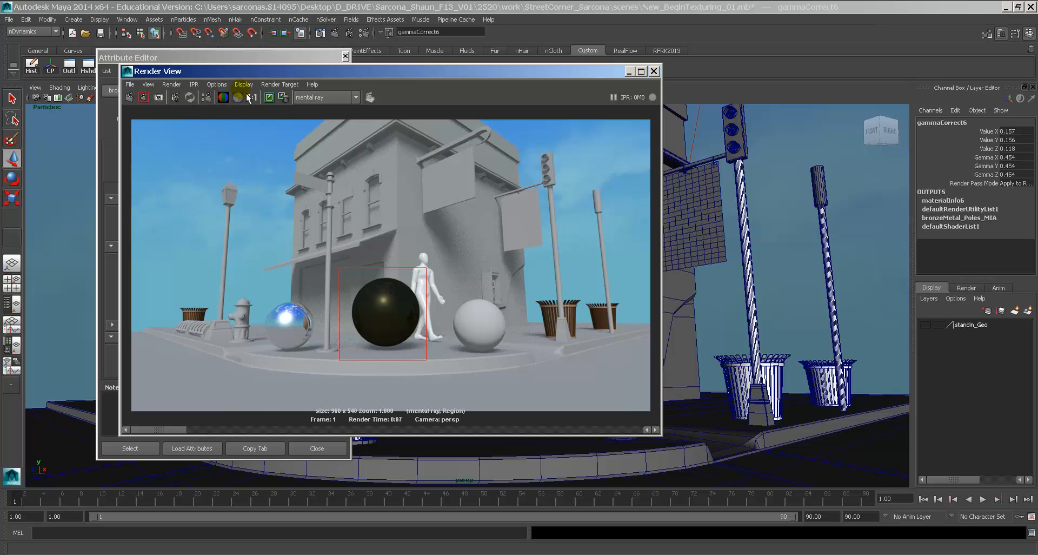
# Reduce the bronze material's glossy samples to 1 and render a tall region around the street-sign pole
pyautogui.click(276, 59)
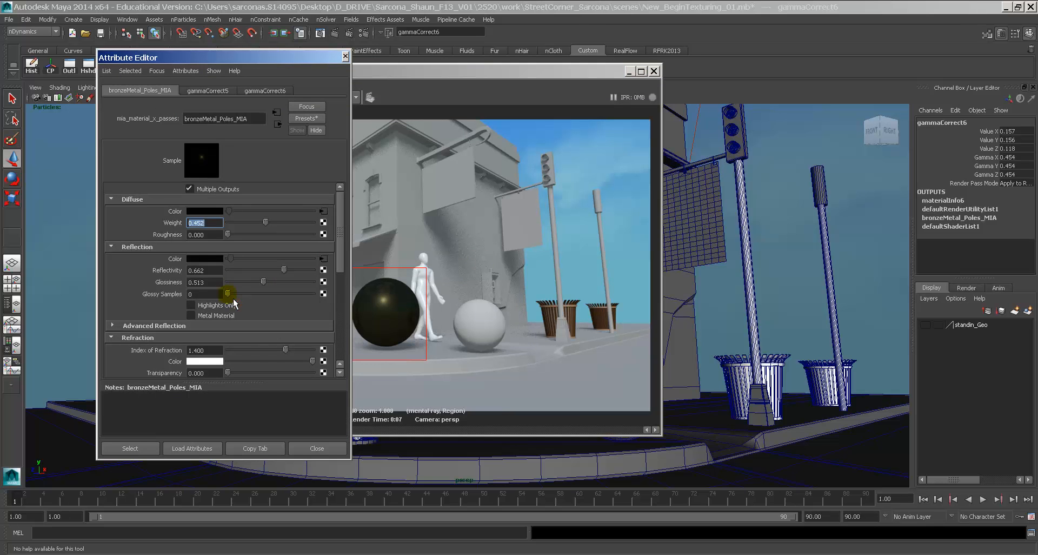
pyautogui.moveTo(237, 297); pyautogui.dragTo(232, 297)
pyautogui.click(419, 87)
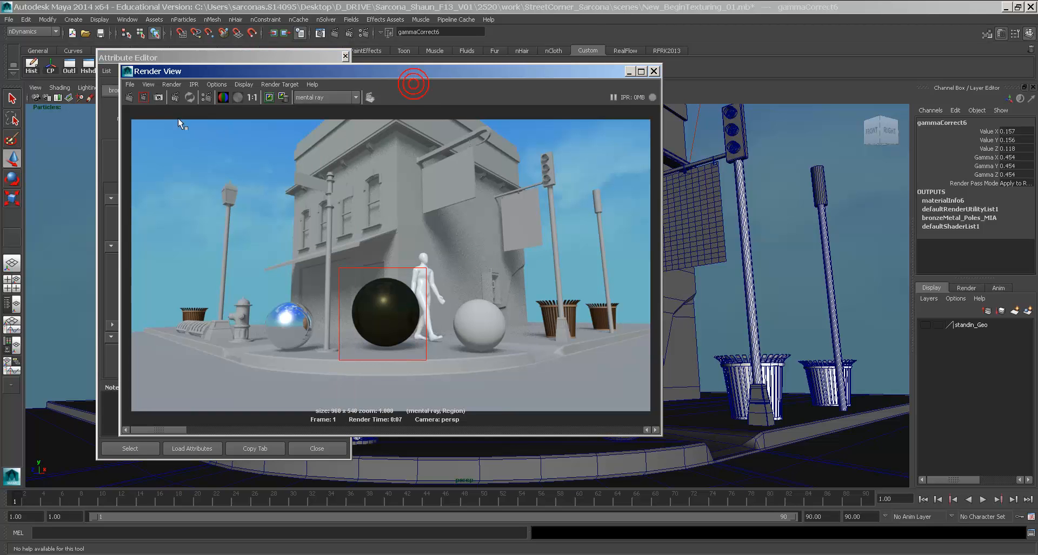
pyautogui.click(144, 98)
pyautogui.moveTo(309, 199); pyautogui.dragTo(338, 354)
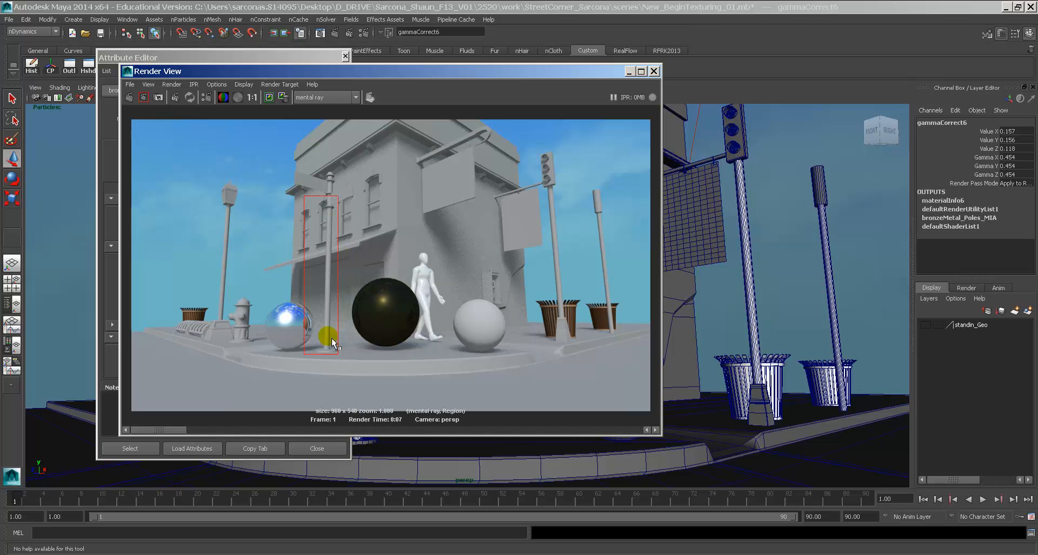
pyautogui.click(144, 98)
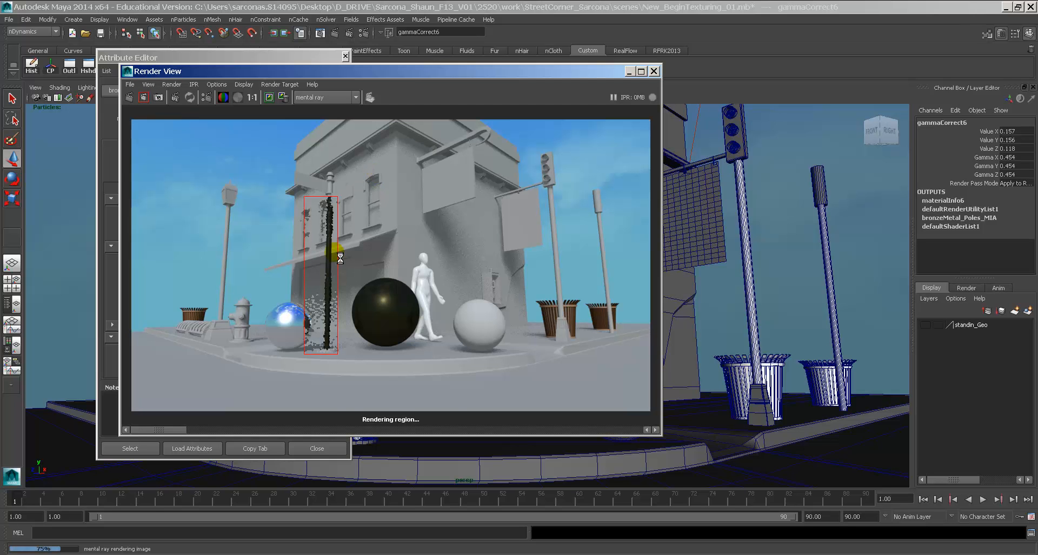
# Examine the rendered bronze pole and sphere up close, and close the Render View and Attribute Editor
pyautogui.scroll(3, 402, 314)
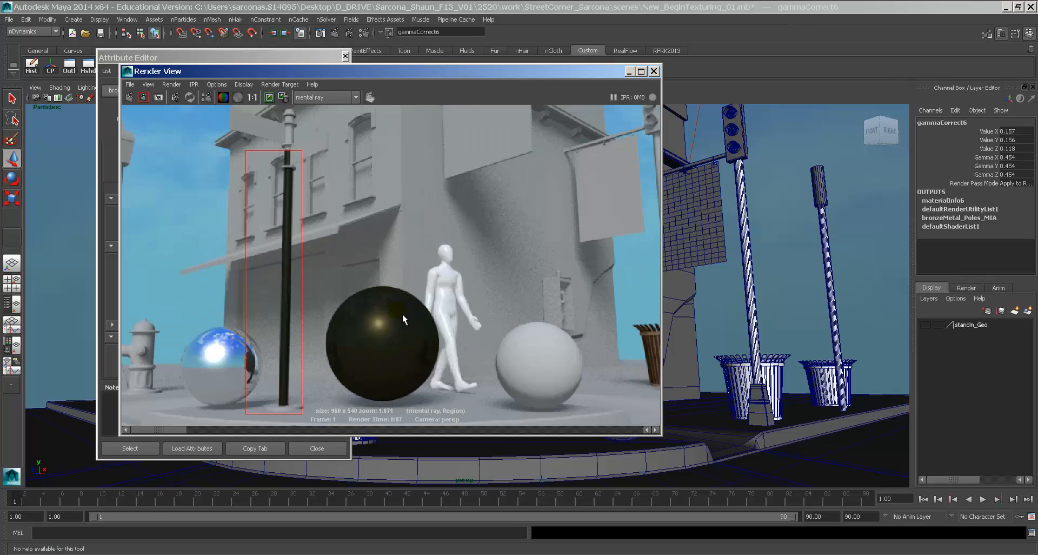
pyautogui.keyDown('alt'); pyautogui.moveTo(335, 297); pyautogui.dragTo(384, 264, button='middle'); pyautogui.keyUp('alt')
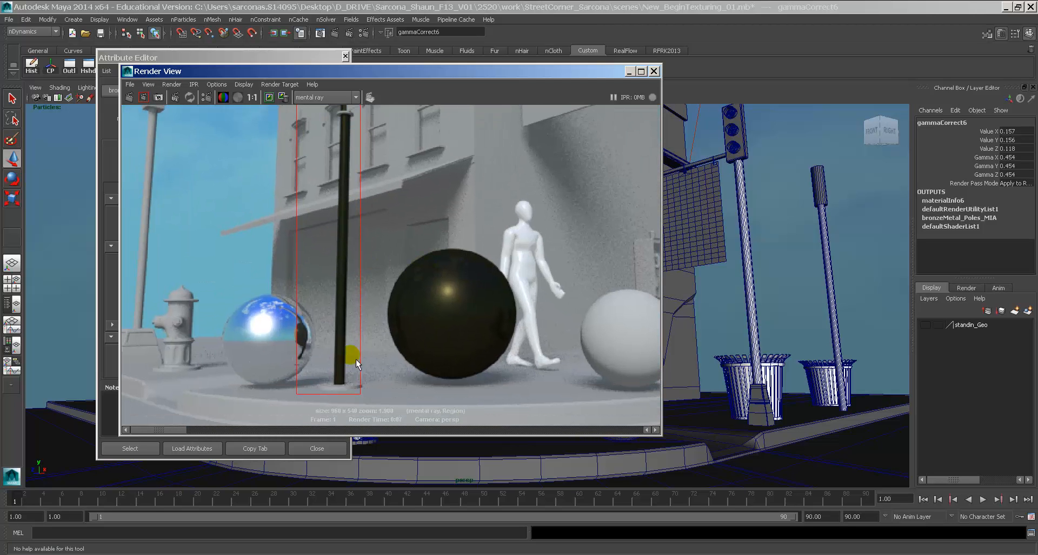
pyautogui.keyDown('alt'); pyautogui.moveTo(346, 200); pyautogui.dragTo(349, 301, button='middle'); pyautogui.keyUp('alt')
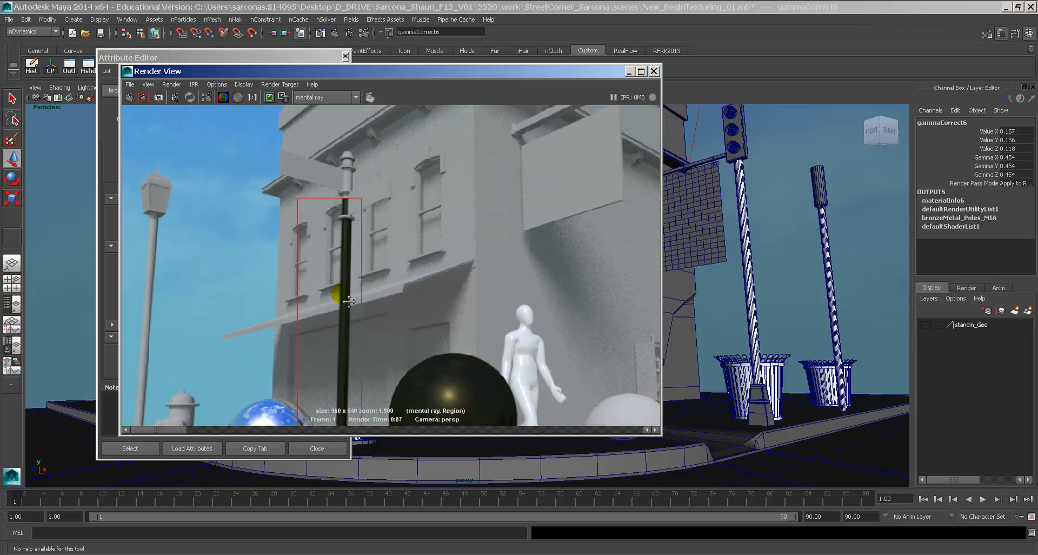
pyautogui.click(345, 244)
pyautogui.scroll(2, 344, 245)
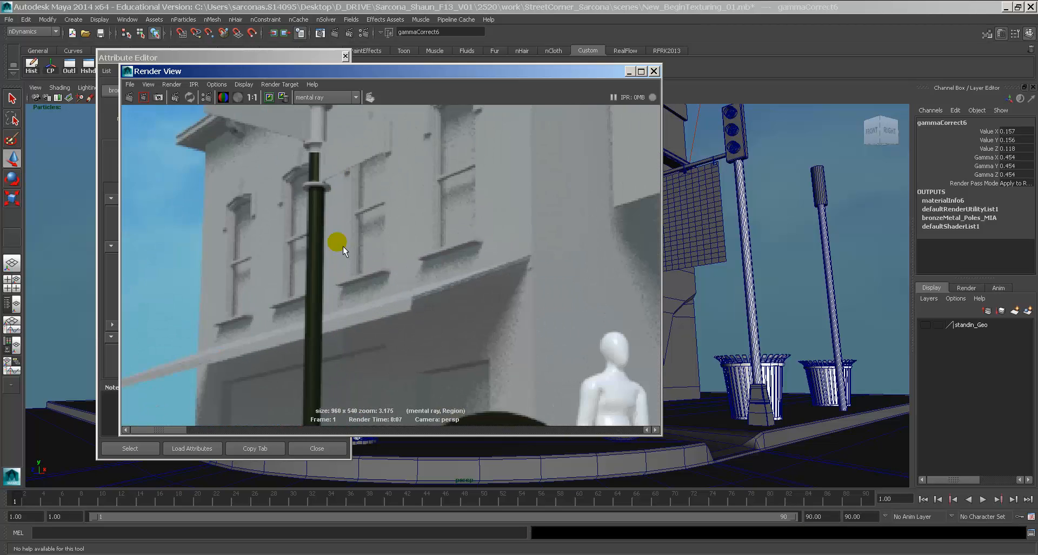
pyautogui.scroll(-2, 351, 259)
pyautogui.keyDown('alt'); pyautogui.moveTo(379, 335); pyautogui.dragTo(364, 283, button='middle'); pyautogui.keyUp('alt')
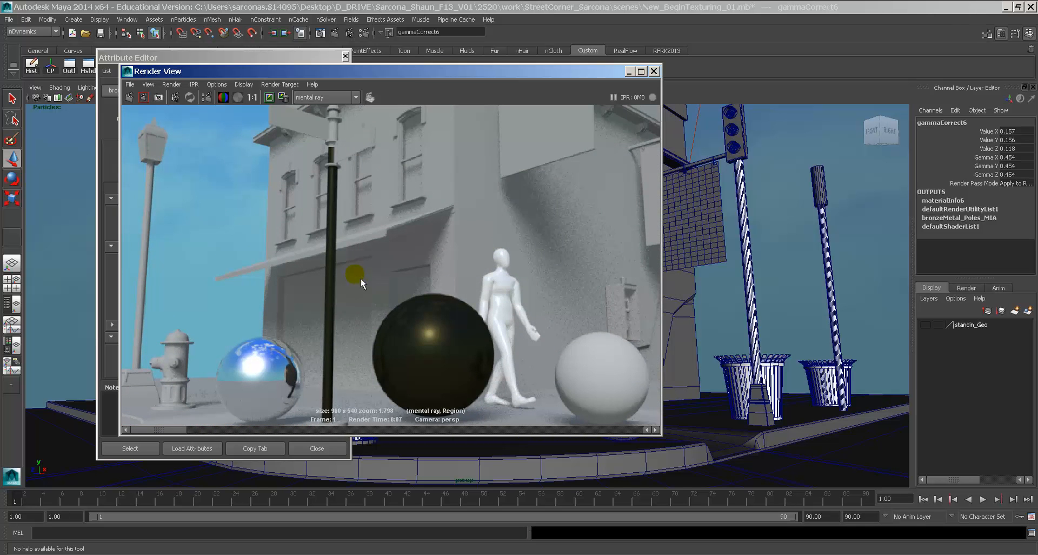
pyautogui.doubleClick(129, 74)
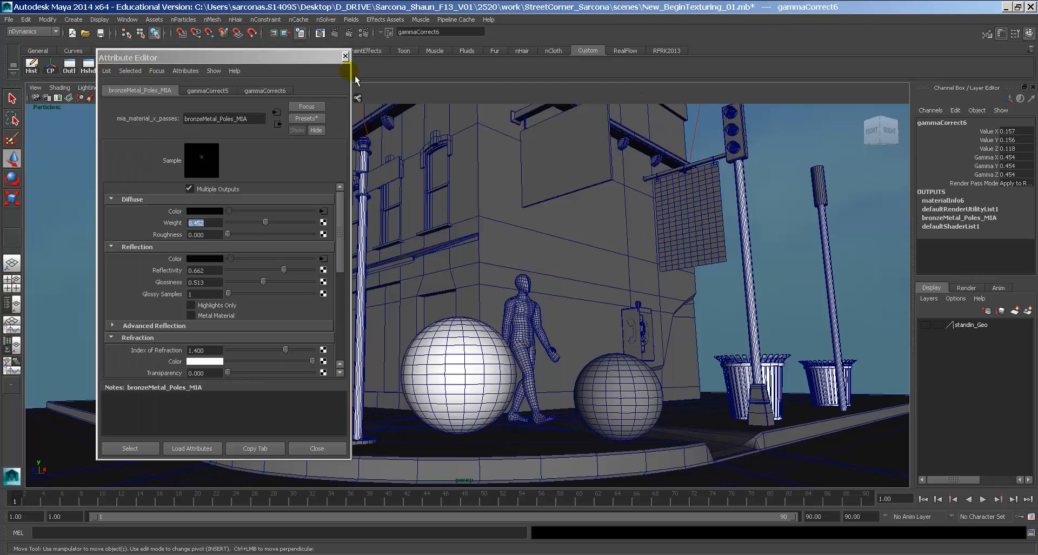
pyautogui.click(345, 56)
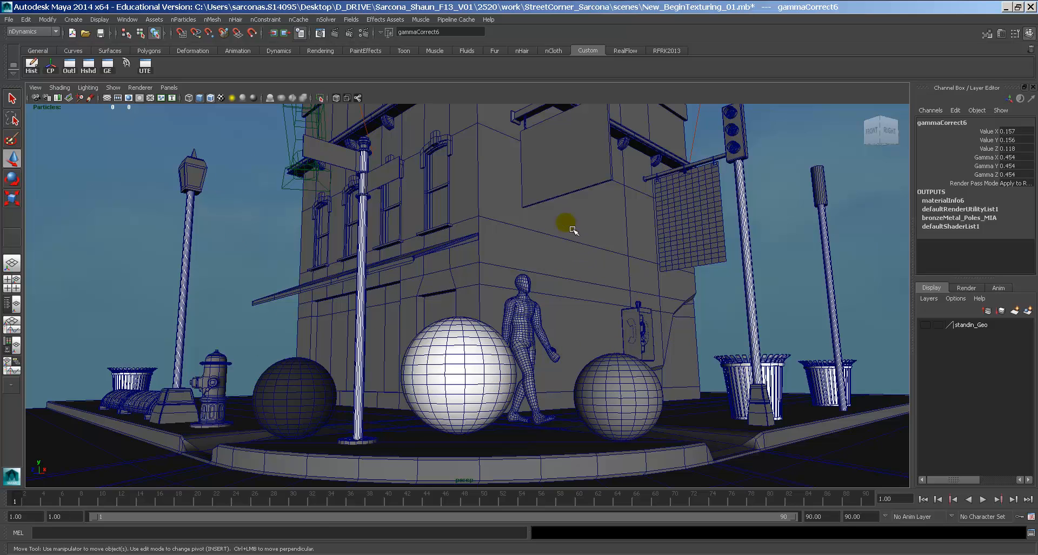
# Frame the lantern head of the street lamp beside the hydrant and inspect its inner geometry in wireframe
pyautogui.keyDown('alt'); pyautogui.moveTo(572, 230); pyautogui.dragTo(562, 313); pyautogui.keyUp('alt')
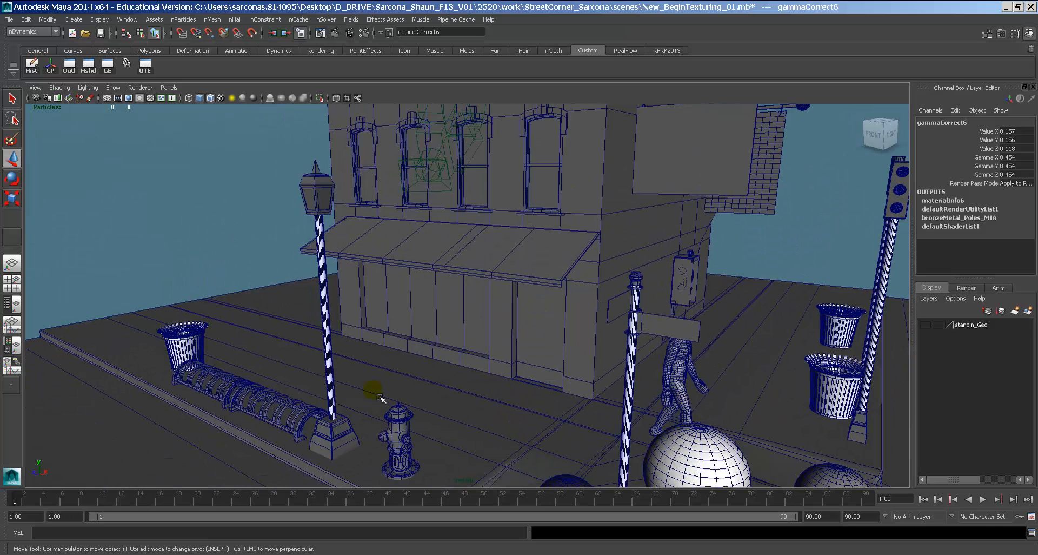
pyautogui.click(313, 182)
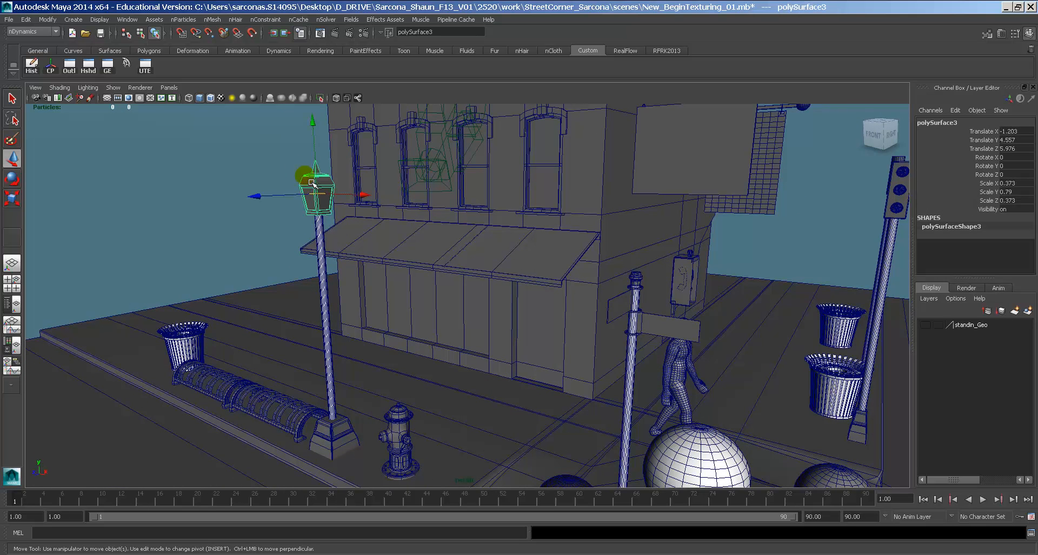
pyautogui.press('f')
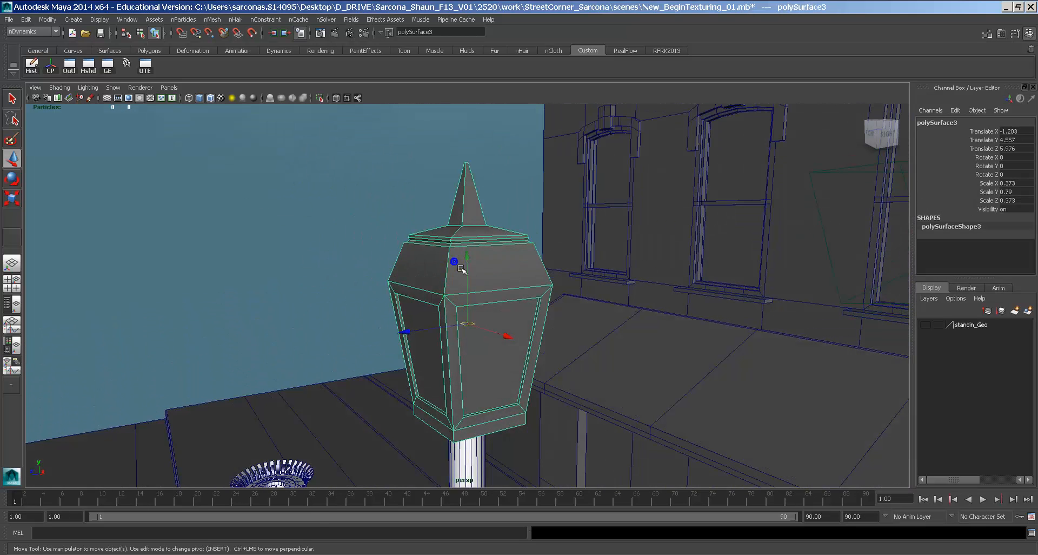
pyautogui.press('4')
pyautogui.keyDown('alt'); pyautogui.moveTo(508, 299); pyautogui.dragTo(478, 284); pyautogui.keyUp('alt')
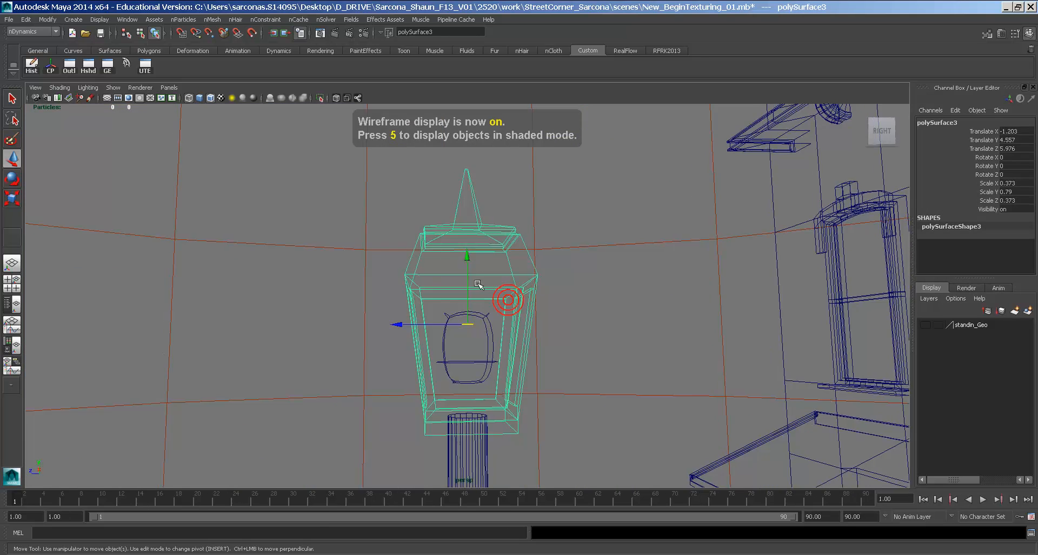
pyautogui.press('5')
# Pull the lantern's glass pane outward along X to a Translate X of about -0.427
pyautogui.moveTo(475, 239); pyautogui.dragTo(481, 313, button='right')
pyautogui.click(478, 331)
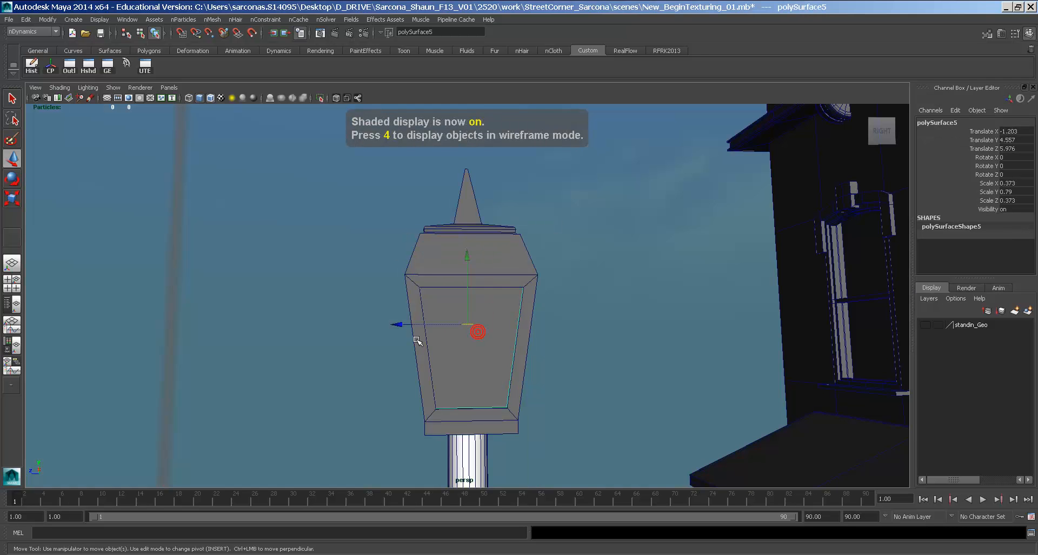
pyautogui.keyDown('alt'); pyautogui.moveTo(417, 340); pyautogui.dragTo(465, 345); pyautogui.keyUp('alt')
pyautogui.moveTo(523, 328); pyautogui.dragTo(731, 351)
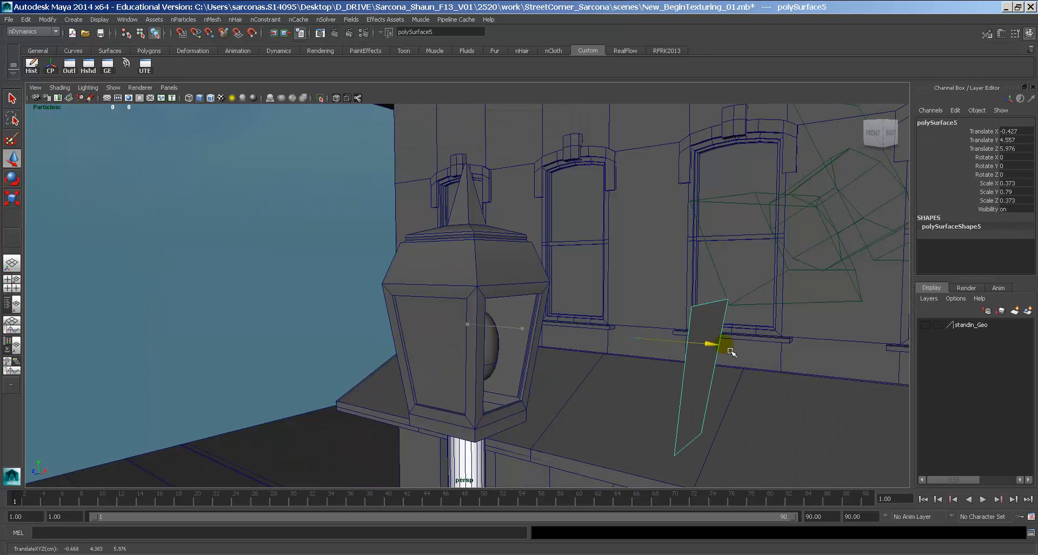
# Undo the side pane's move, try pulling the lantern's front glass pane outward along Z, and undo that too
pyautogui.hotkey('ctrl', 'z')
pyautogui.click(454, 357)
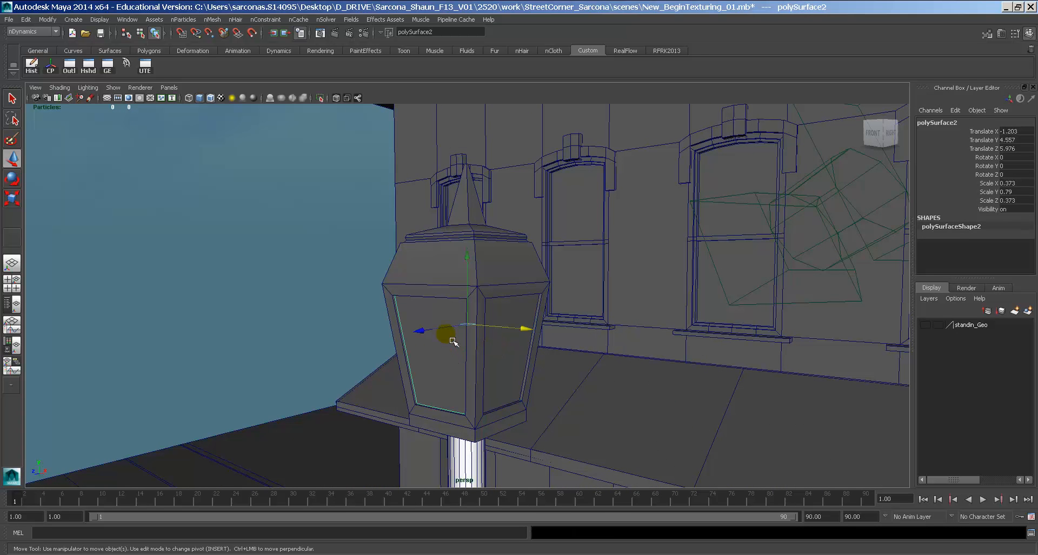
pyautogui.moveTo(394, 336); pyautogui.dragTo(349, 342)
pyautogui.hotkey('ctrl', 'z')
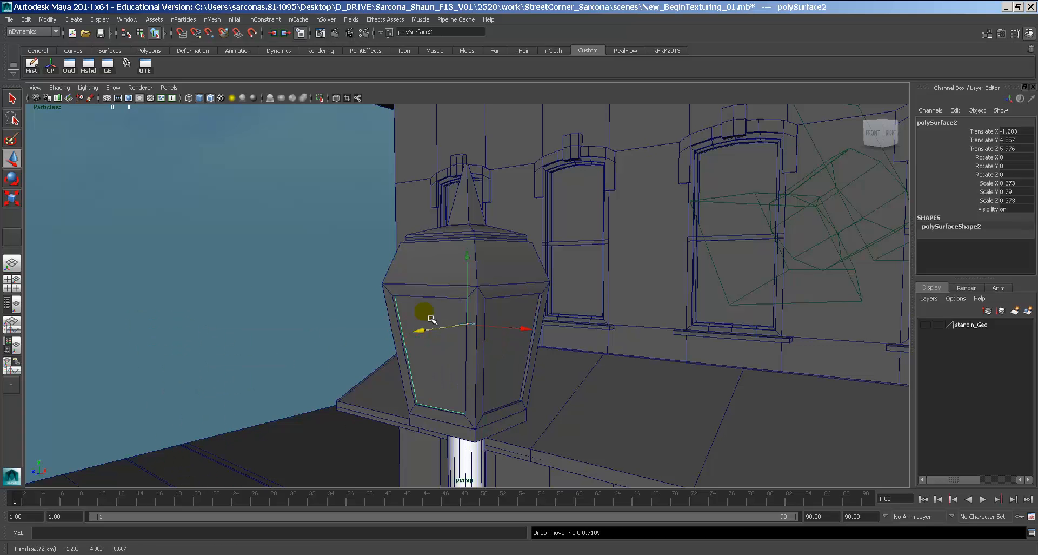
# Try pulling the lantern's outer frame away along Z and undo the move
pyautogui.click(453, 266)
pyautogui.moveTo(439, 339); pyautogui.dragTo(132, 348)
pyautogui.hotkey('ctrl', 'z')
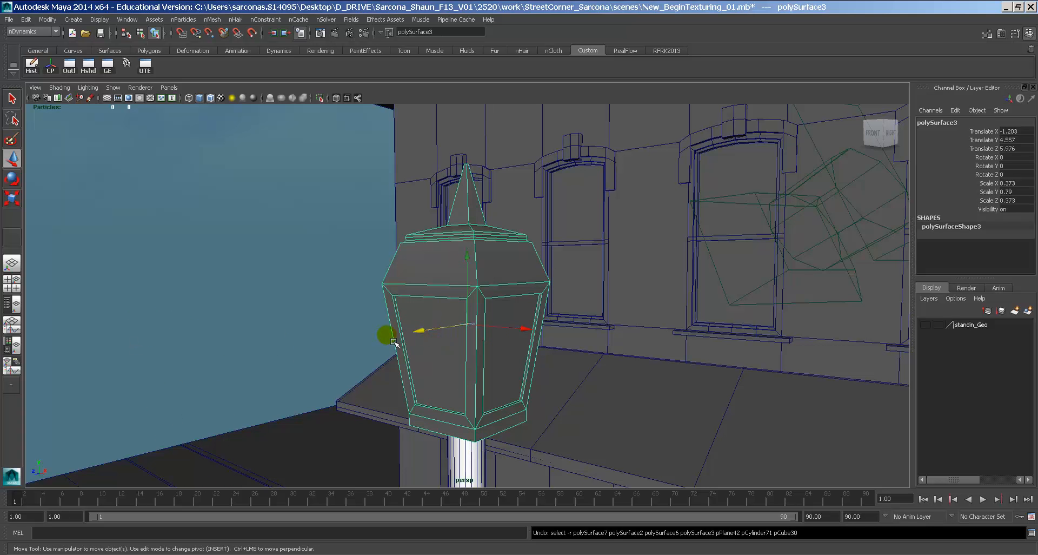
pyautogui.moveTo(433, 332); pyautogui.dragTo(48, 381)
pyautogui.hotkey('ctrl', 'z')
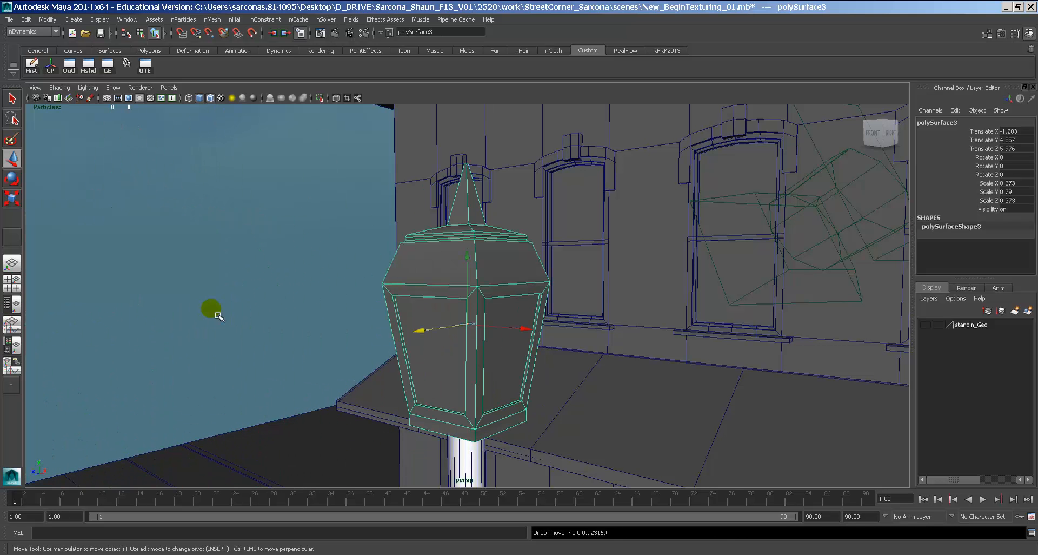
# Extract the sloped face on the upper side of the lantern frame as a separate mesh
pyautogui.click(474, 264)
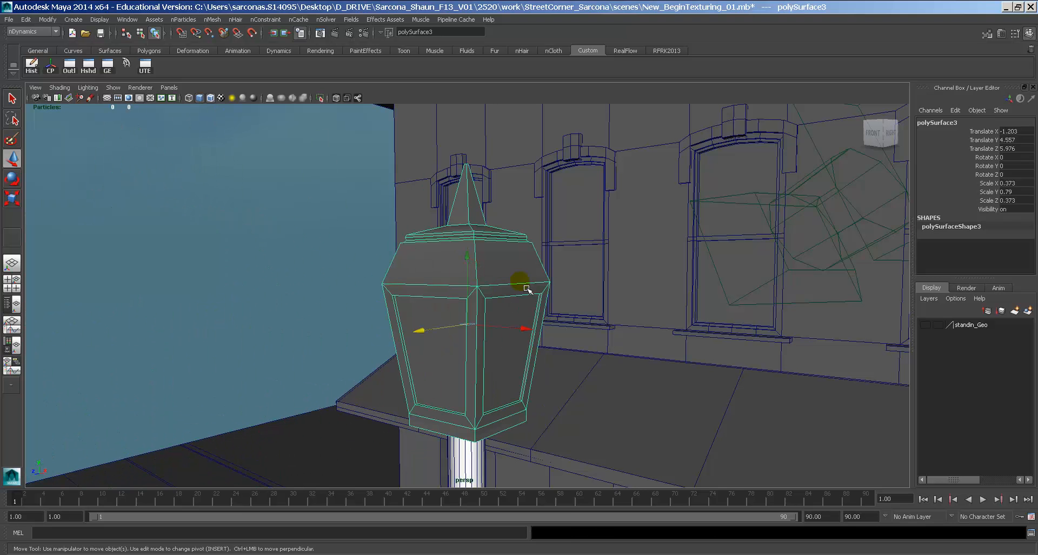
pyautogui.moveTo(526, 288); pyautogui.dragTo(532, 295, button='right')
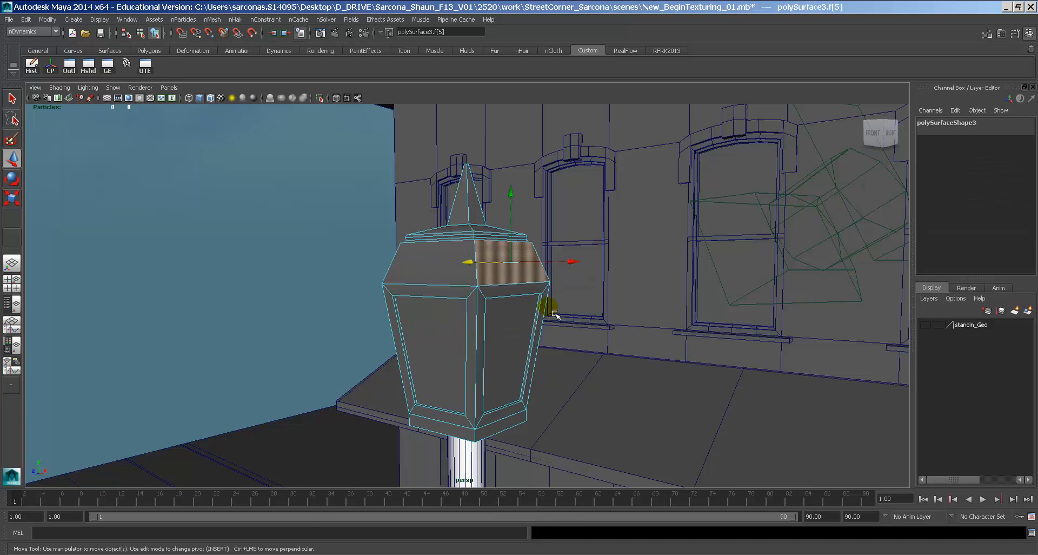
pyautogui.press('space')
pyautogui.moveTo(325, 261); pyautogui.dragTo(365, 307)
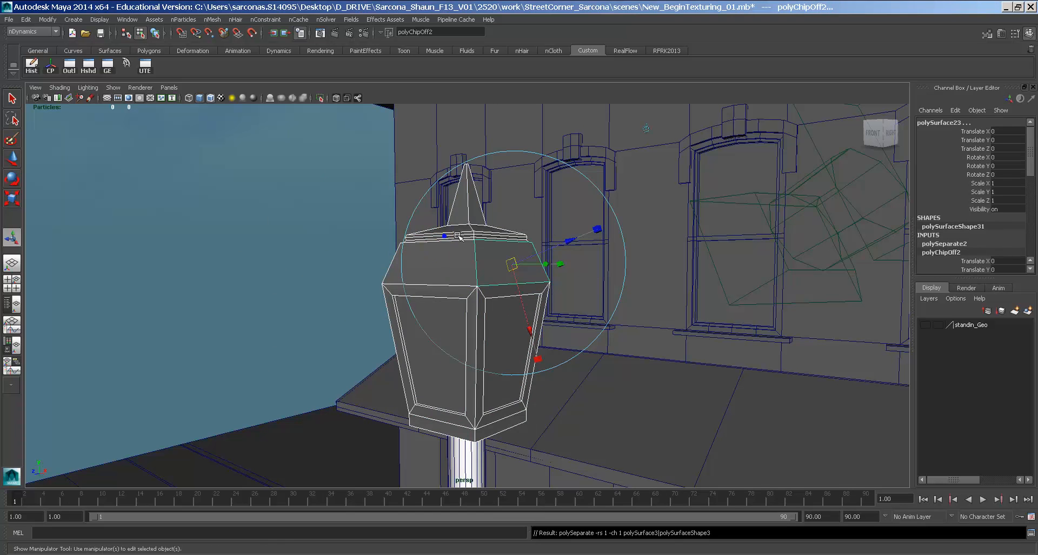
# Try moving the extracted sloped face away from the lantern and undo the move
pyautogui.click(454, 257)
pyautogui.click(517, 263)
pyautogui.press('w')
pyautogui.moveTo(542, 265); pyautogui.dragTo(730, 255)
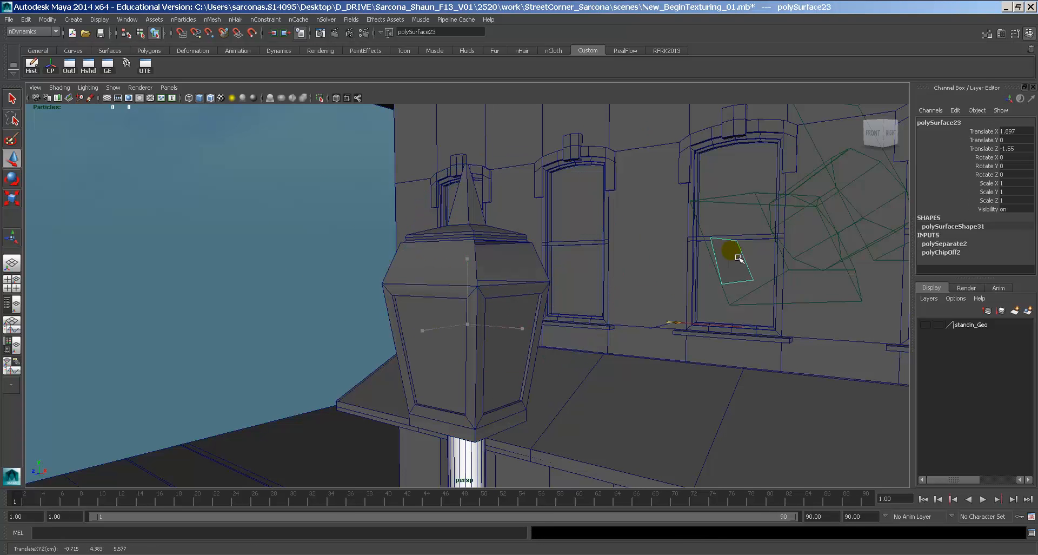
pyautogui.keyDown('alt'); pyautogui.moveTo(576, 278); pyautogui.dragTo(543, 328); pyautogui.keyUp('alt')
pyautogui.hotkey('ctrl', 'z')
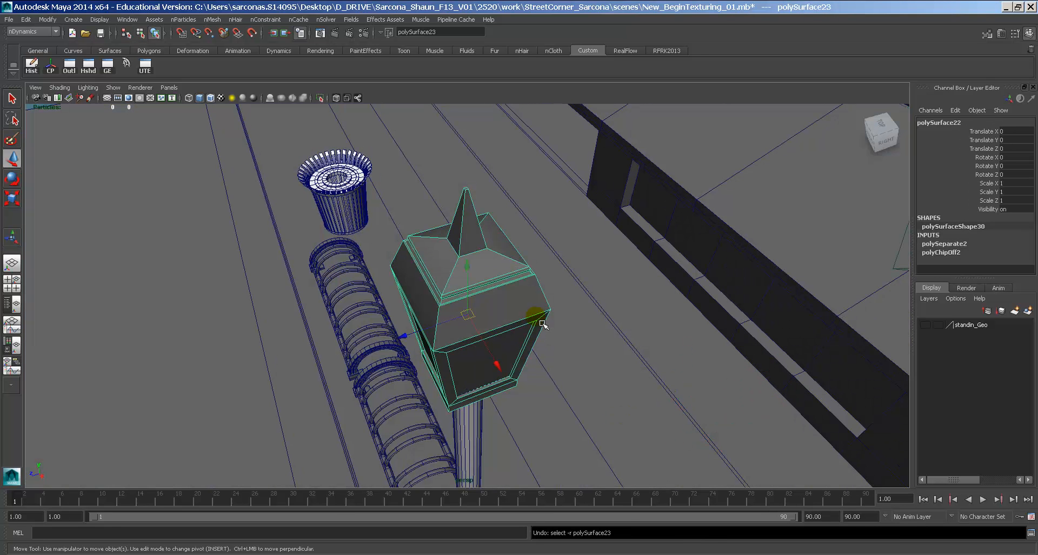
pyautogui.hotkey('ctrl', 'z')
# Combine the extracted sloped face with the rest of the lantern frame into one mesh
pyautogui.click(520, 293)
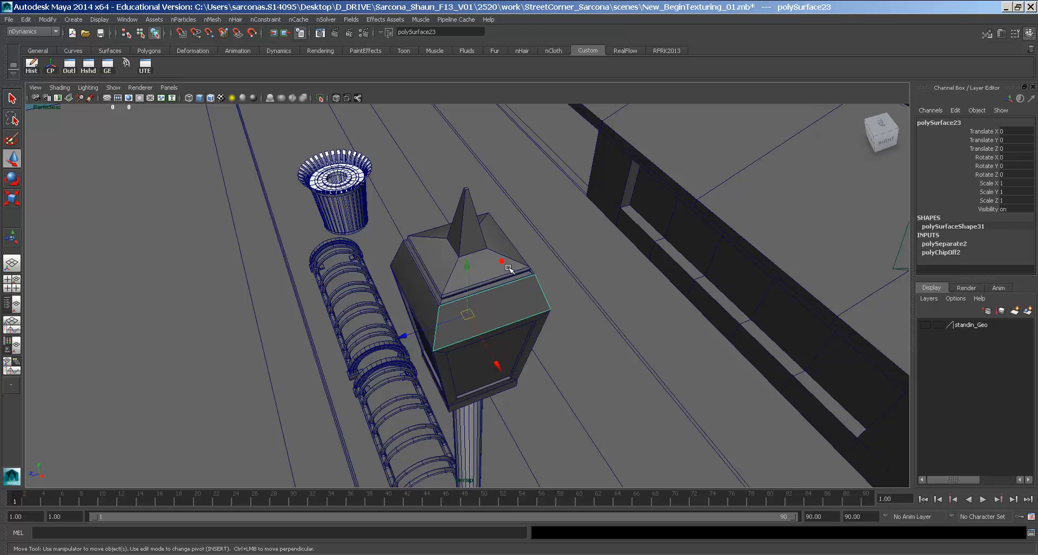
pyautogui.keyDown('shift'); pyautogui.click(510, 266); pyautogui.keyUp('shift')
pyautogui.press('space')
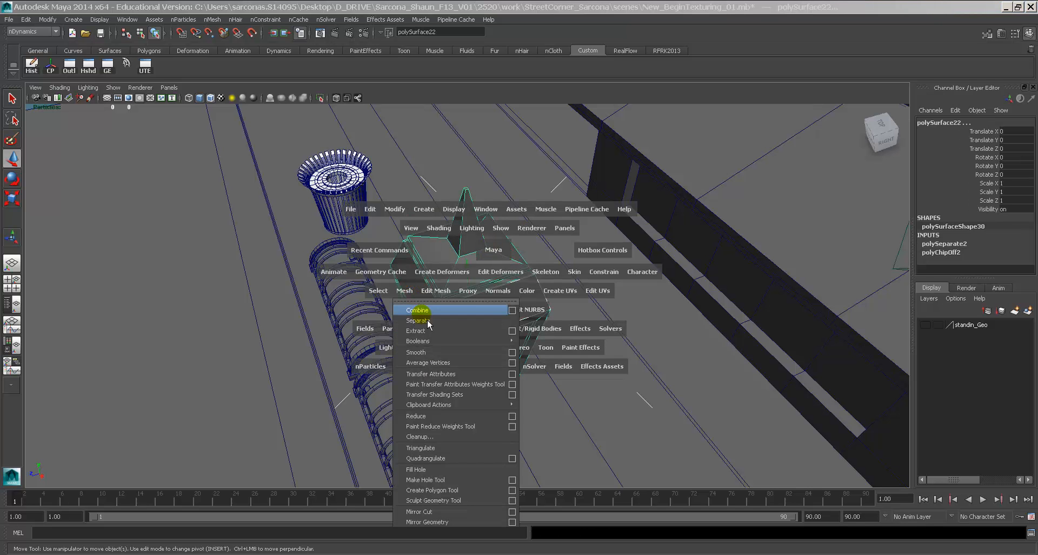
pyautogui.click(427, 309)
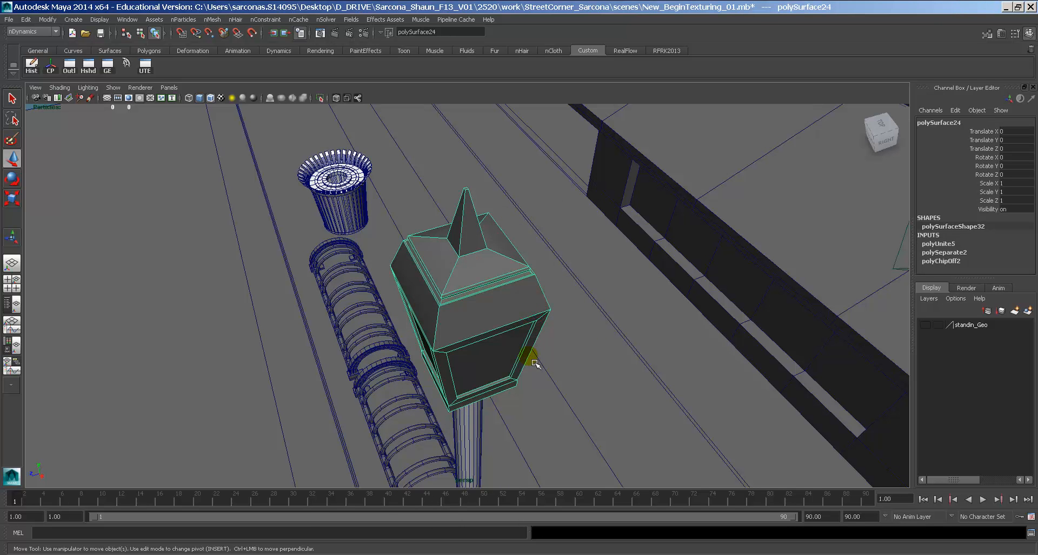
# Try moving the vertex at the upper corner of the lantern's sloped face to test the seam, and undo it
pyautogui.click(561, 359)
pyautogui.click(501, 326)
pyautogui.keyDown('alt'); pyautogui.moveTo(468, 298); pyautogui.dragTo(517, 246); pyautogui.keyUp('alt')
pyautogui.scroll(4, 517, 246)
pyautogui.moveTo(497, 238); pyautogui.dragTo(476, 239, button='right')
pyautogui.click(463, 239)
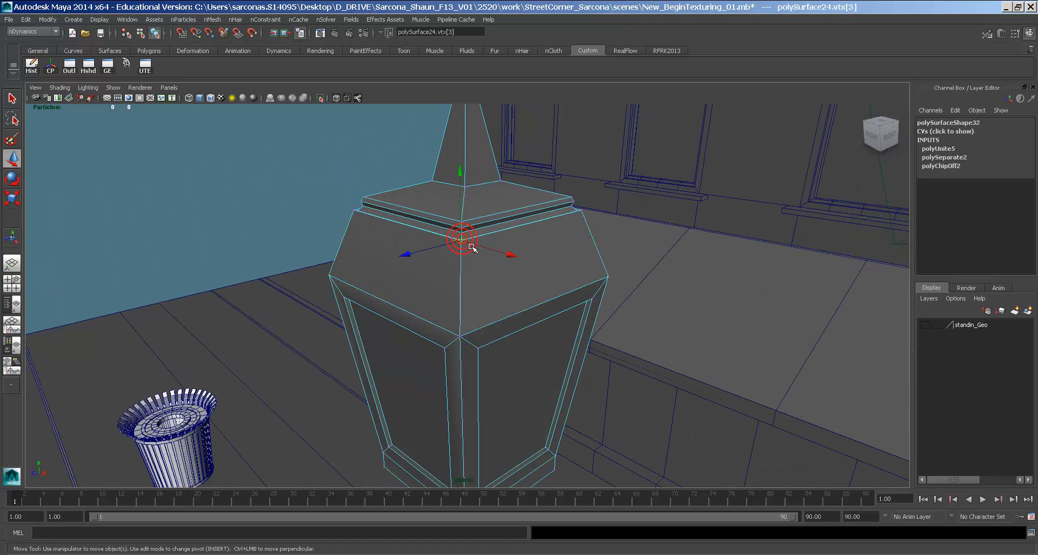
pyautogui.moveTo(472, 247); pyautogui.dragTo(508, 273)
pyautogui.hotkey('ctrl', 'z')
# Merge the vertices of the whole combined lantern frame
pyautogui.moveTo(471, 264); pyautogui.dragTo(476, 242, button='right')
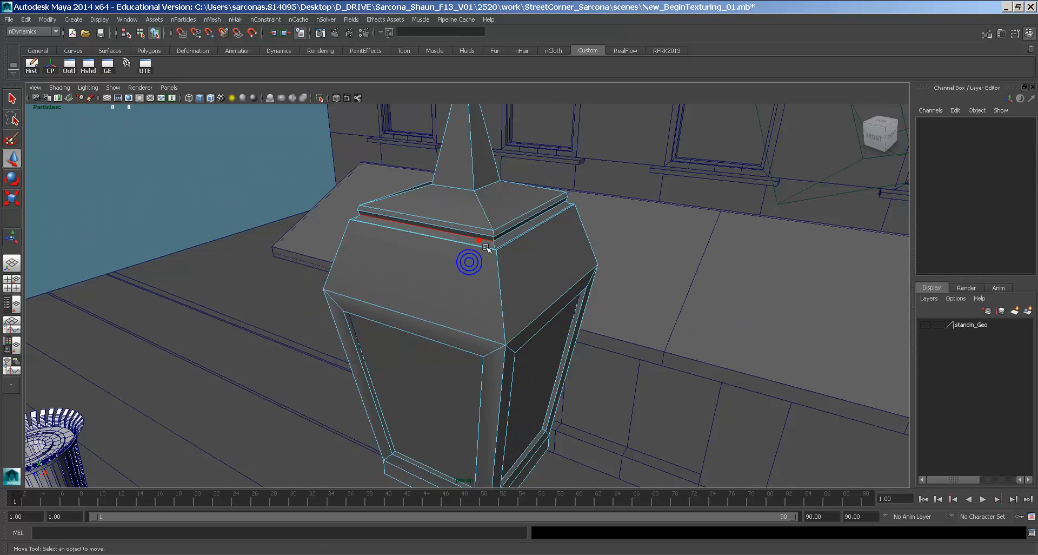
pyautogui.click(478, 241)
pyautogui.press('space')
pyautogui.press('space')
pyautogui.moveTo(427, 275); pyautogui.dragTo(463, 262, button='right')
pyautogui.press('space')
pyautogui.click(344, 307)
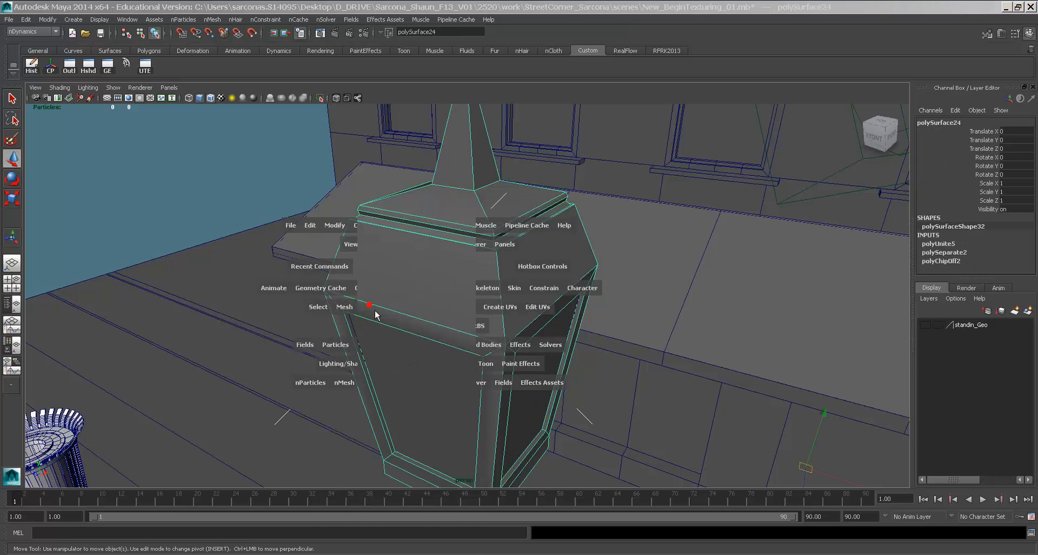
pyautogui.click(376, 306)
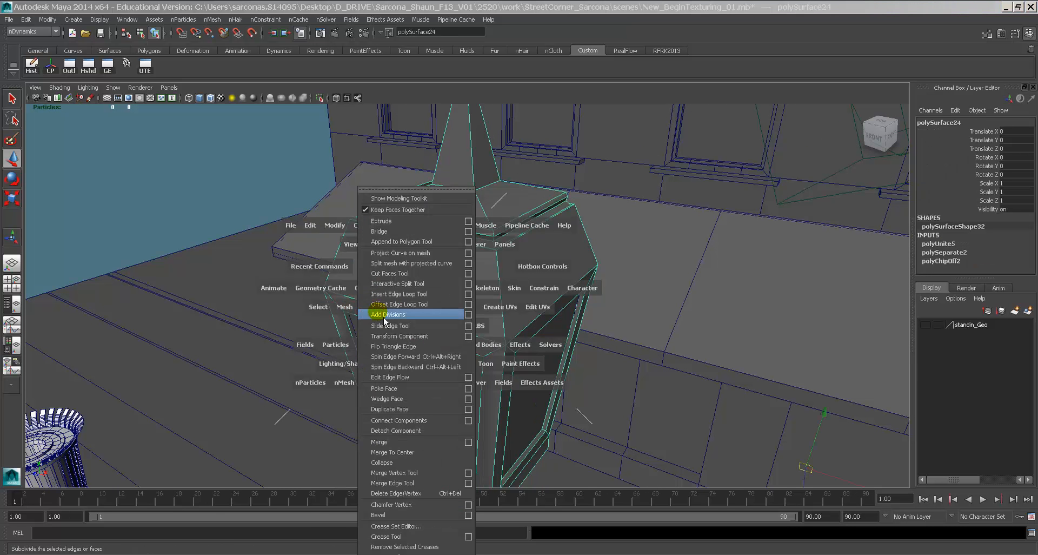
pyautogui.click(410, 446)
pyautogui.moveTo(486, 259); pyautogui.dragTo(516, 251, button='right')
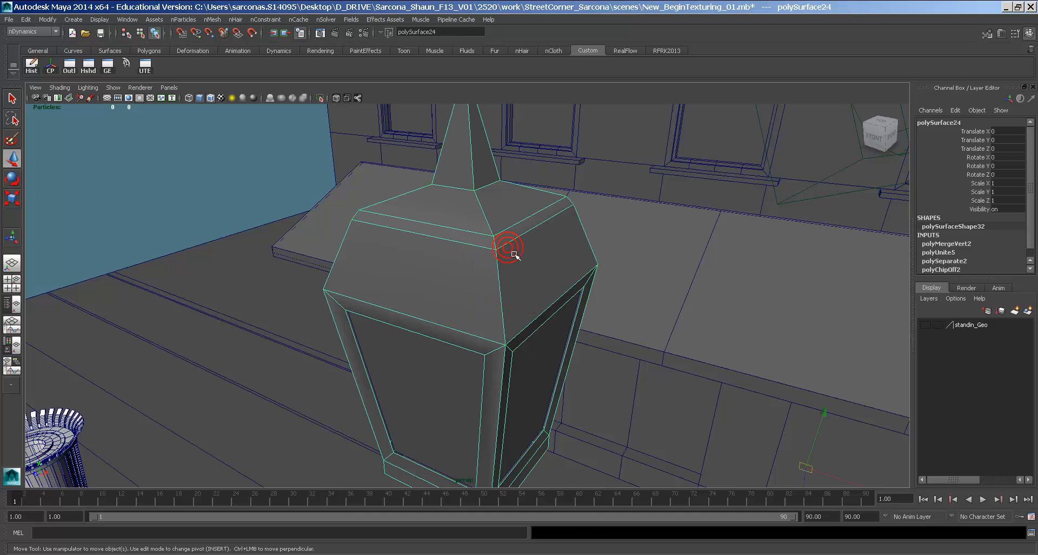
# Set the lantern's vertex merge distance to 0.001
pyautogui.click(939, 244)
pyautogui.click(950, 241)
pyautogui.click(1001, 245)
pyautogui.click(947, 245)
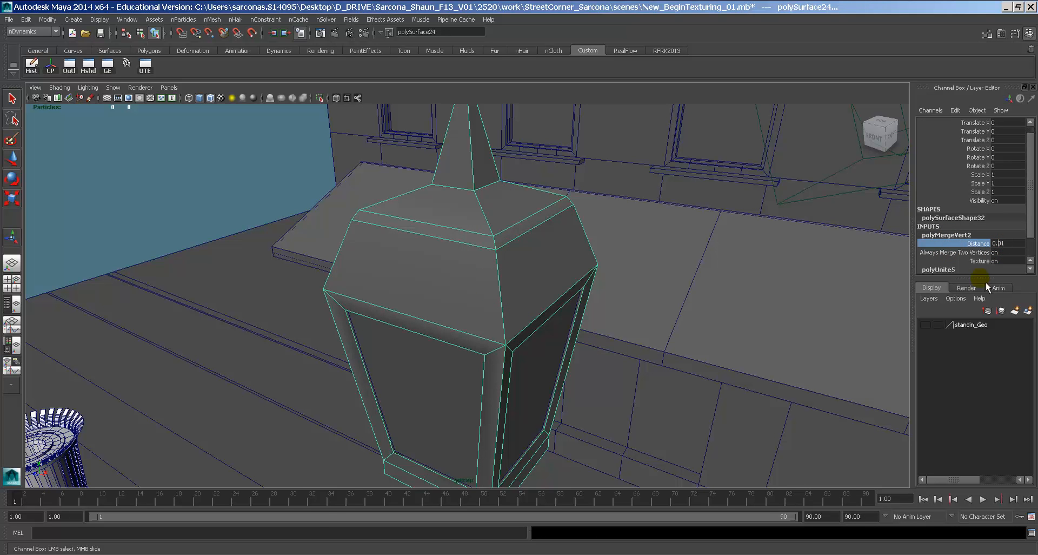
pyautogui.write('0.001')
pyautogui.press('Return')
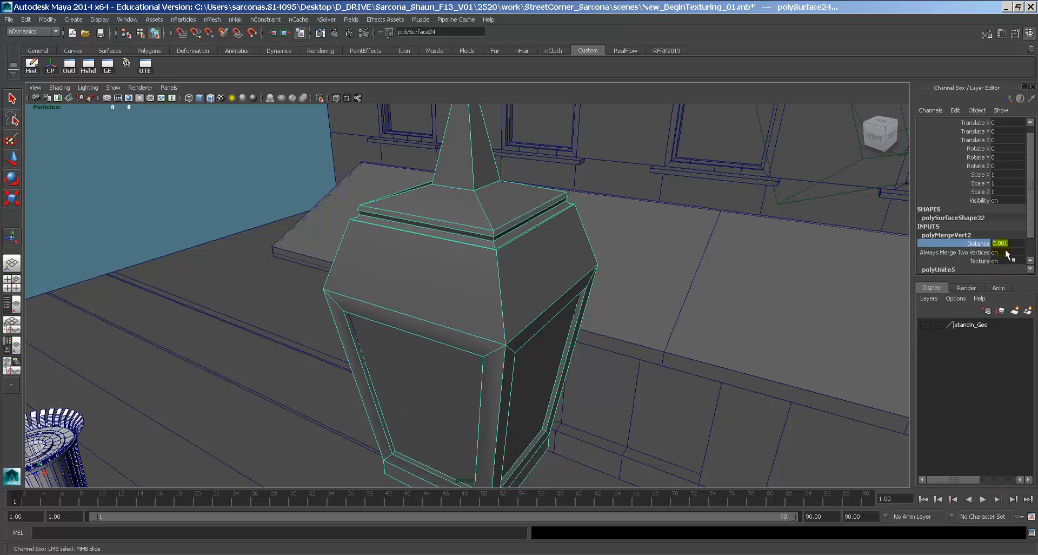
# Preview the merged lantern frame smoothed and return it to the unsmoothed display
pyautogui.moveTo(490, 250); pyautogui.dragTo(521, 239, button='right')
pyautogui.press('w')
pyautogui.keyDown('alt'); pyautogui.moveTo(512, 241); pyautogui.dragTo(561, 318); pyautogui.keyUp('alt')
pyautogui.press('3')
pyautogui.press('1')
# Select the lantern's glass panes from all around and bring up the material assignment commands
pyautogui.keyDown('alt'); pyautogui.moveTo(528, 359); pyautogui.dragTo(530, 334); pyautogui.keyUp('alt')
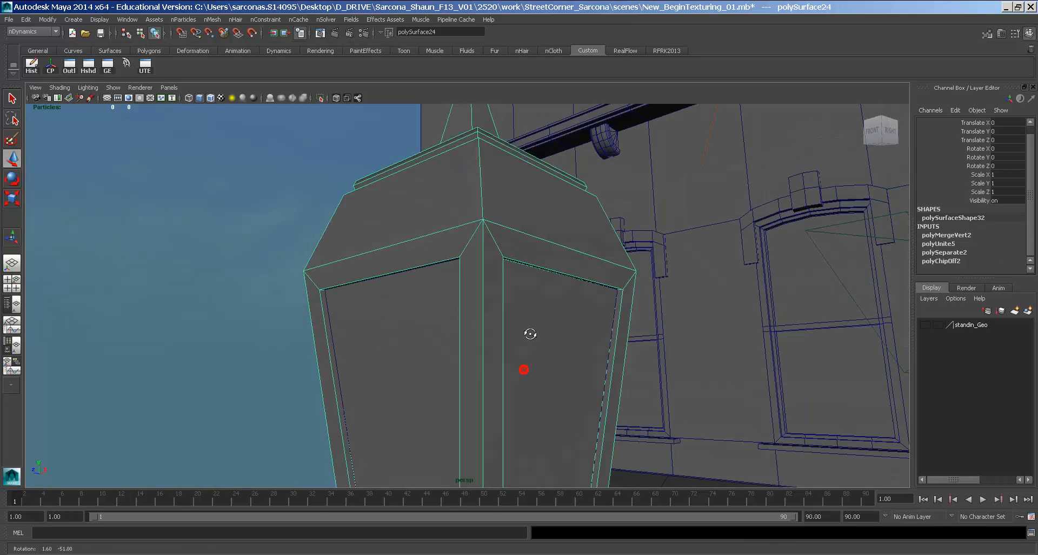
pyautogui.keyDown('alt'); pyautogui.moveTo(529, 334); pyautogui.dragTo(490, 318, button='right'); pyautogui.keyUp('alt')
pyautogui.click(489, 318)
pyautogui.click(517, 357)
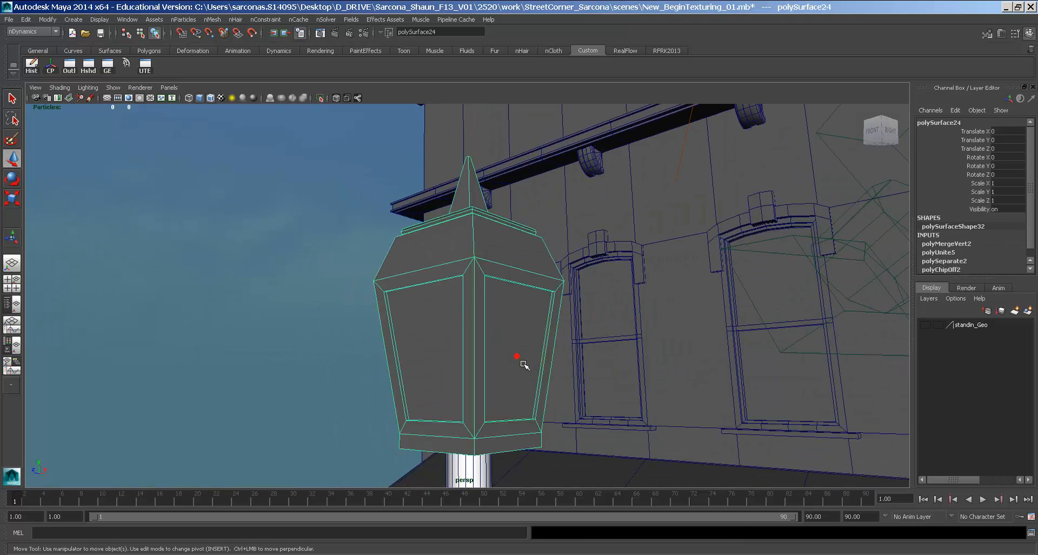
pyautogui.click(517, 356)
pyautogui.keyDown('alt'); pyautogui.moveTo(626, 366); pyautogui.dragTo(437, 337); pyautogui.keyUp('alt')
pyautogui.keyDown('alt'); pyautogui.moveTo(358, 352); pyautogui.dragTo(521, 369); pyautogui.keyUp('alt')
pyautogui.keyDown('shift'); pyautogui.click(430, 353); pyautogui.keyUp('shift')
pyautogui.keyDown('shift'); pyautogui.click(435, 361); pyautogui.keyUp('shift')
pyautogui.keyDown('alt'); pyautogui.moveTo(641, 359); pyautogui.dragTo(342, 294); pyautogui.keyUp('alt')
pyautogui.press('space')
pyautogui.click(252, 386)
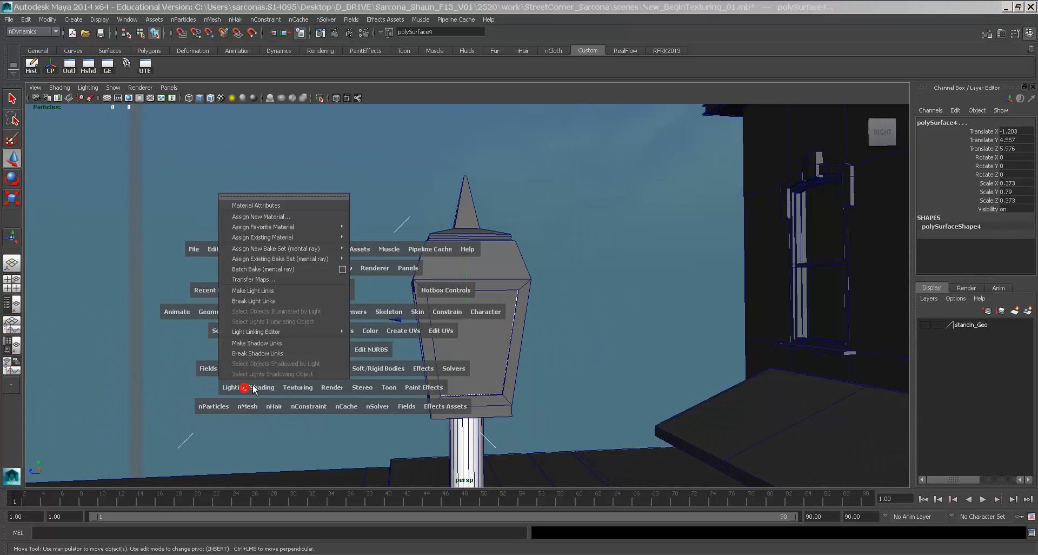
# Add the large test sphere beside the street-sign pole to the selected panes and assign them a new mia_material_x_passes material
pyautogui.keyDown('alt'); pyautogui.moveTo(692, 419); pyautogui.dragTo(578, 396, button='right'); pyautogui.keyUp('alt')
pyautogui.keyDown('alt'); pyautogui.moveTo(578, 396); pyautogui.dragTo(454, 148, button='middle'); pyautogui.keyUp('alt')
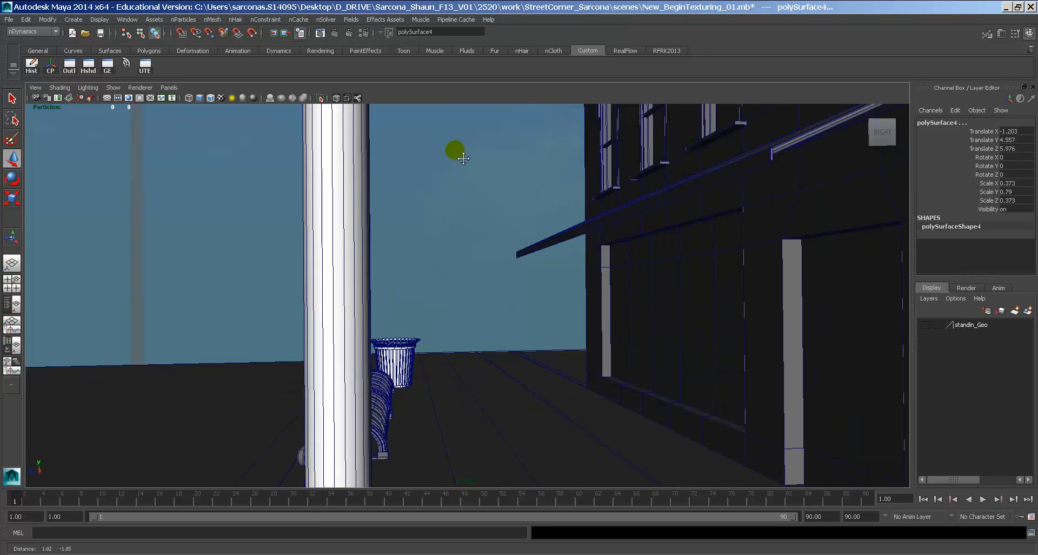
pyautogui.keyDown('alt'); pyautogui.moveTo(611, 269); pyautogui.dragTo(480, 320, button='right'); pyautogui.keyUp('alt')
pyautogui.keyDown('alt'); pyautogui.moveTo(480, 322); pyautogui.dragTo(544, 346); pyautogui.keyUp('alt')
pyautogui.click(577, 406)
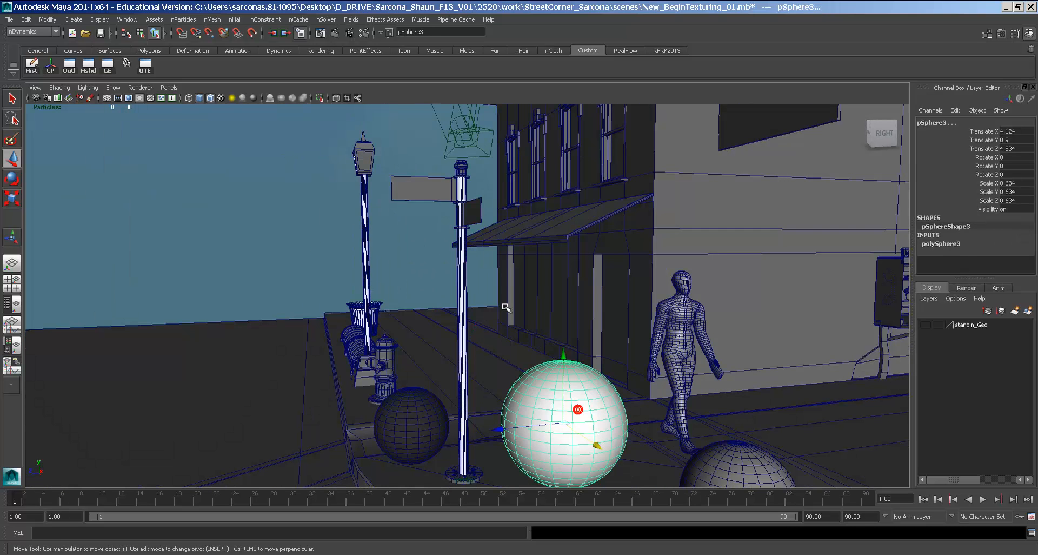
pyautogui.press('space')
pyautogui.click(392, 378)
pyautogui.moveTo(466, 227)
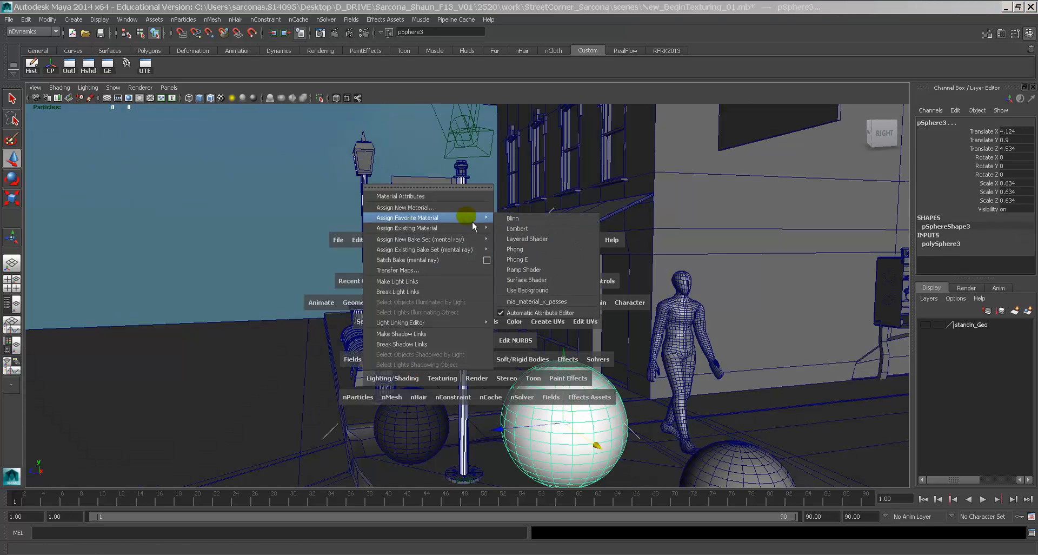
pyautogui.click(566, 304)
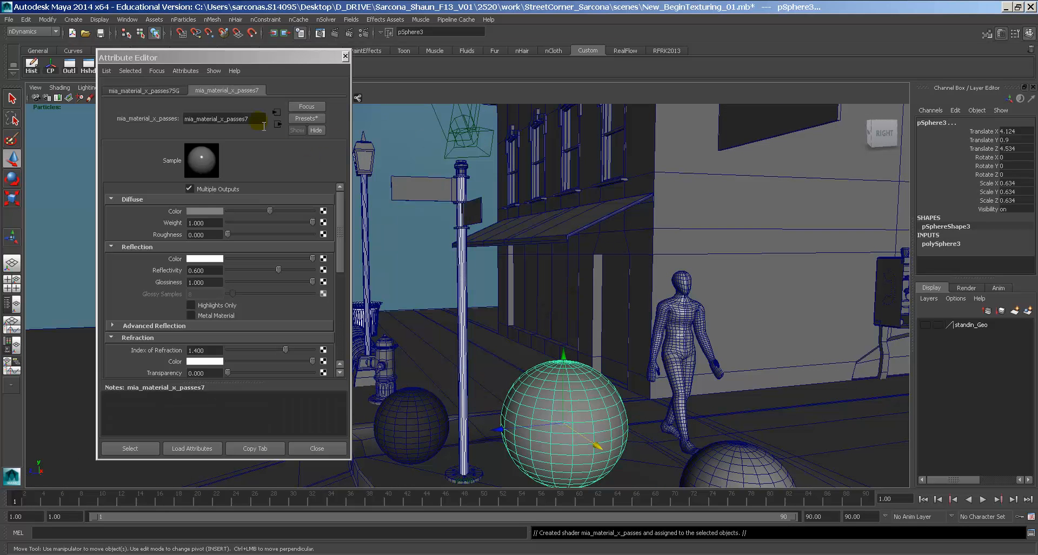
# Rename the new material glass_LampPost_MIA and replace its settings with the GlassThin preset
pyautogui.doubleClick(263, 120)
pyautogui.write('glass_LampPost_MIA')
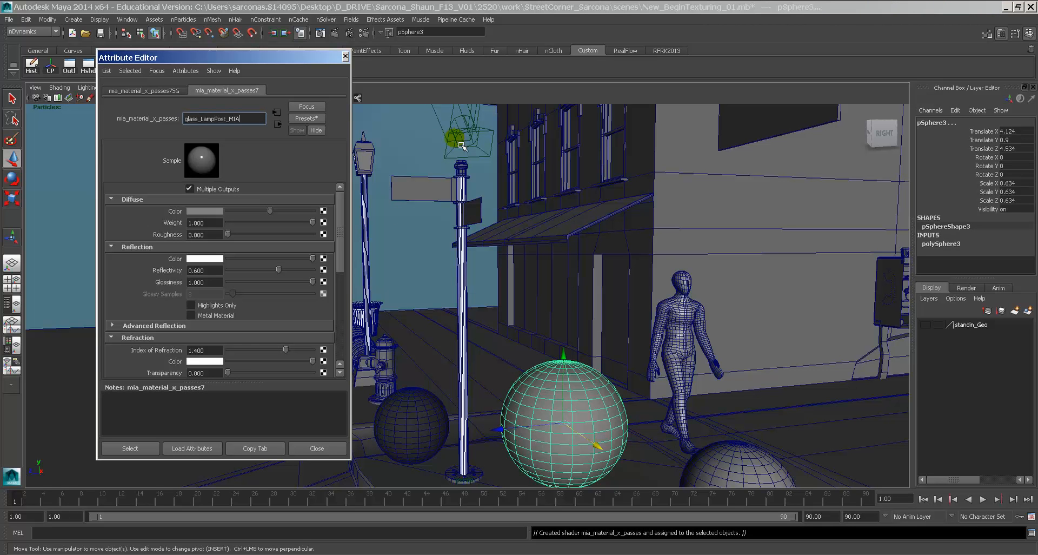
pyautogui.press('Return')
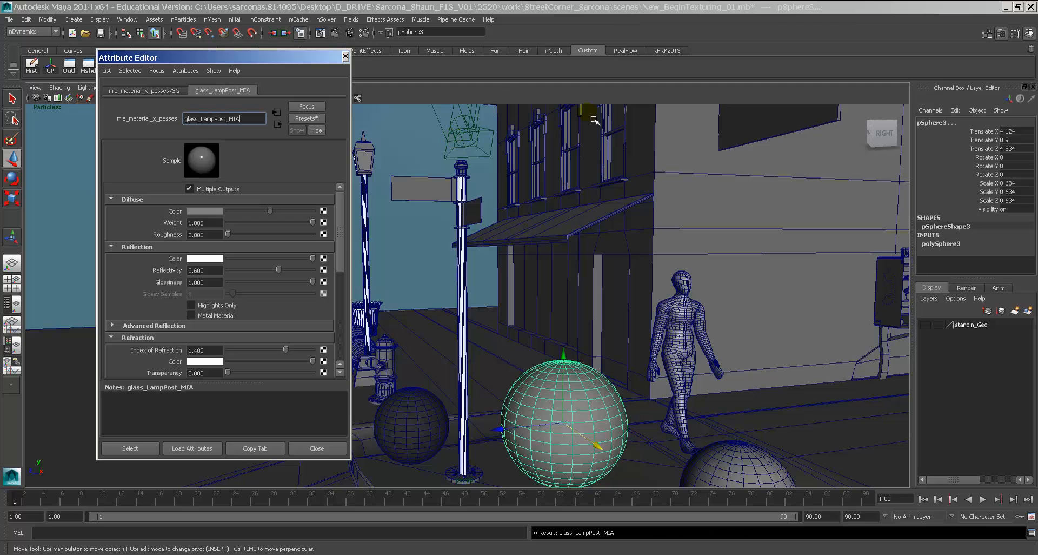
pyautogui.click(304, 118)
pyautogui.moveTo(369, 219)
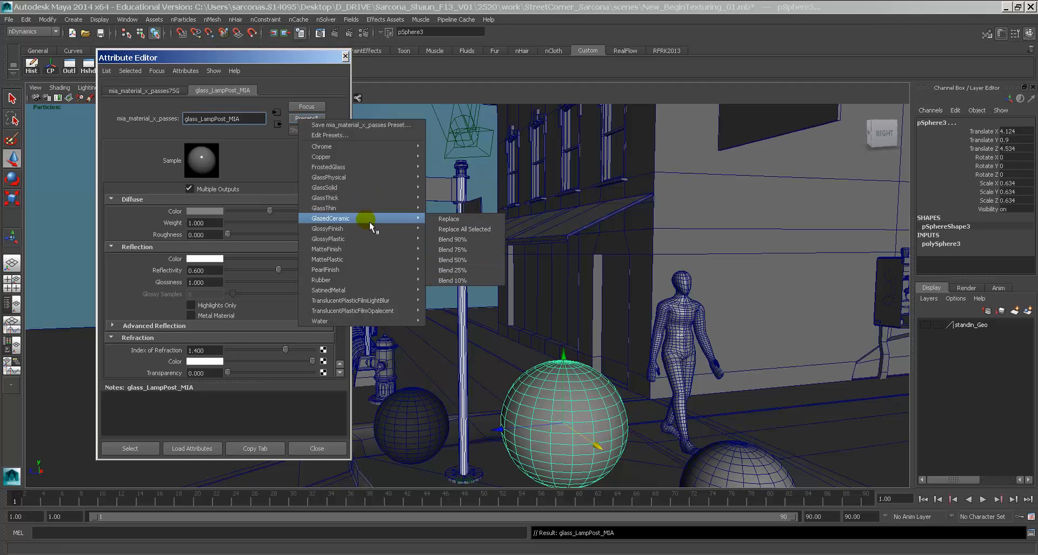
pyautogui.moveTo(371, 189)
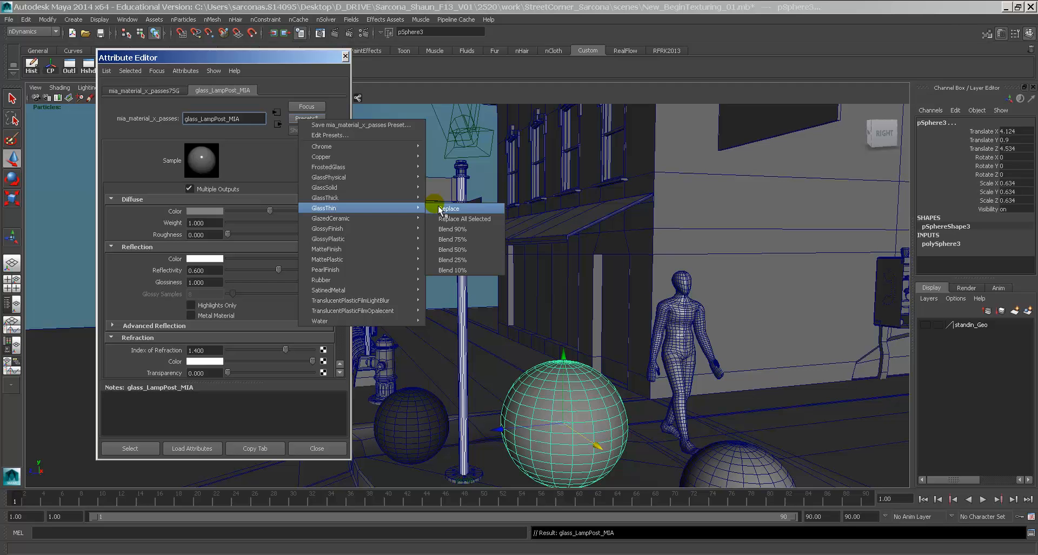
pyautogui.click(447, 208)
# Check the glass preset's refraction settings and render the region around the large test sphere for a close look
pyautogui.scroll(-2, 276, 242)
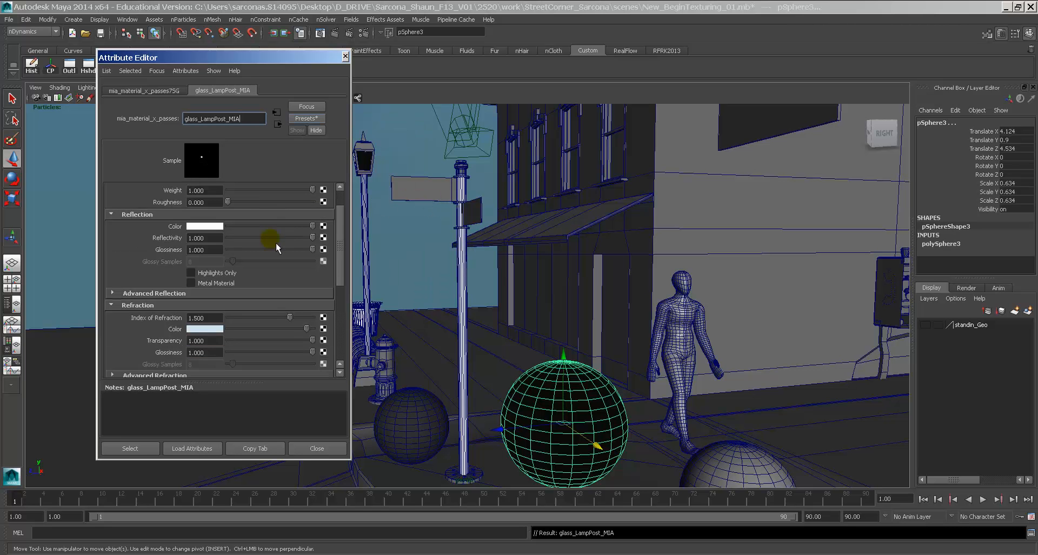
pyautogui.doubleClick(219, 318)
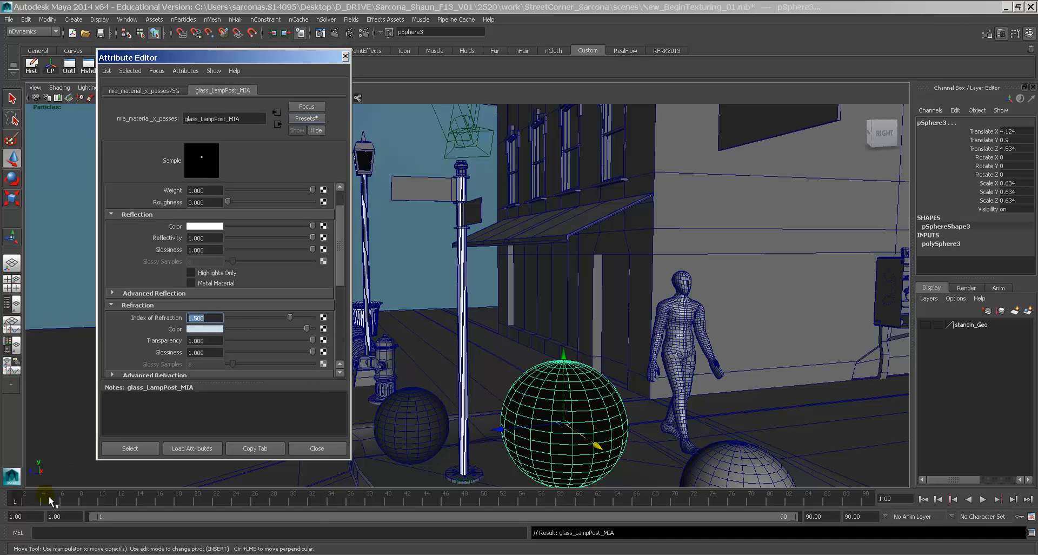
pyautogui.moveTo(43, 496); pyautogui.dragTo(15, 495)
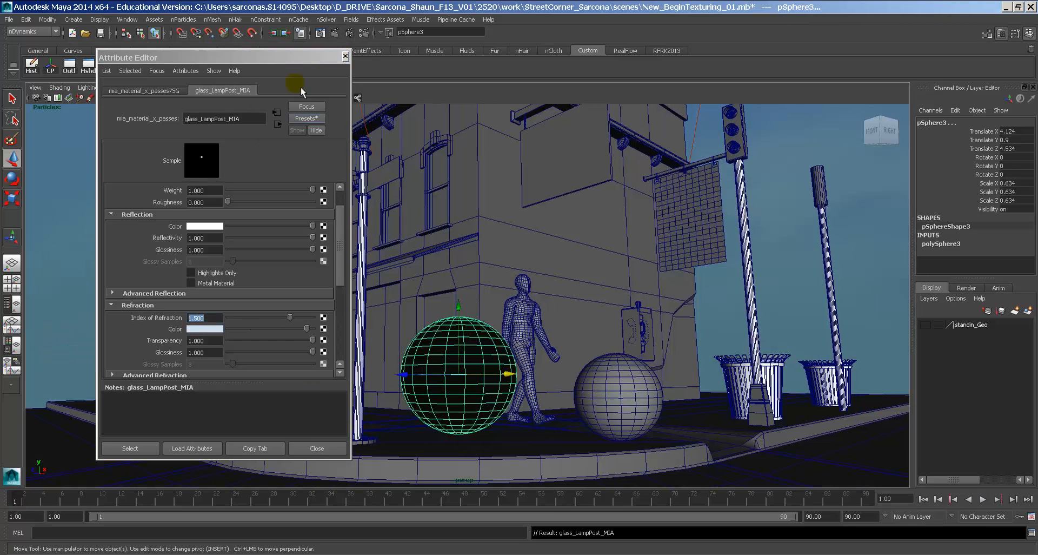
pyautogui.click(321, 33)
pyautogui.moveTo(338, 259); pyautogui.dragTo(397, 328)
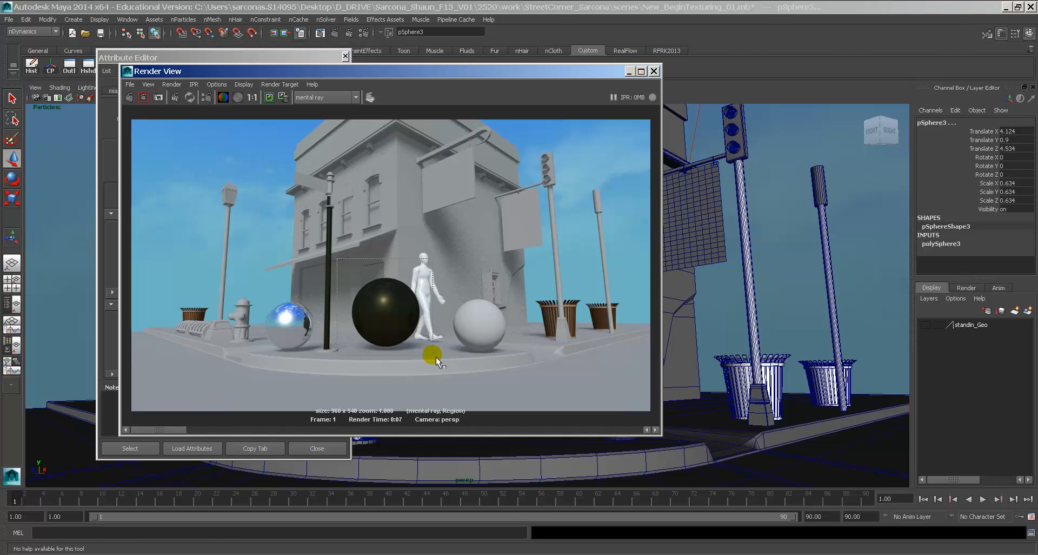
pyautogui.moveTo(435, 357); pyautogui.dragTo(435, 357)
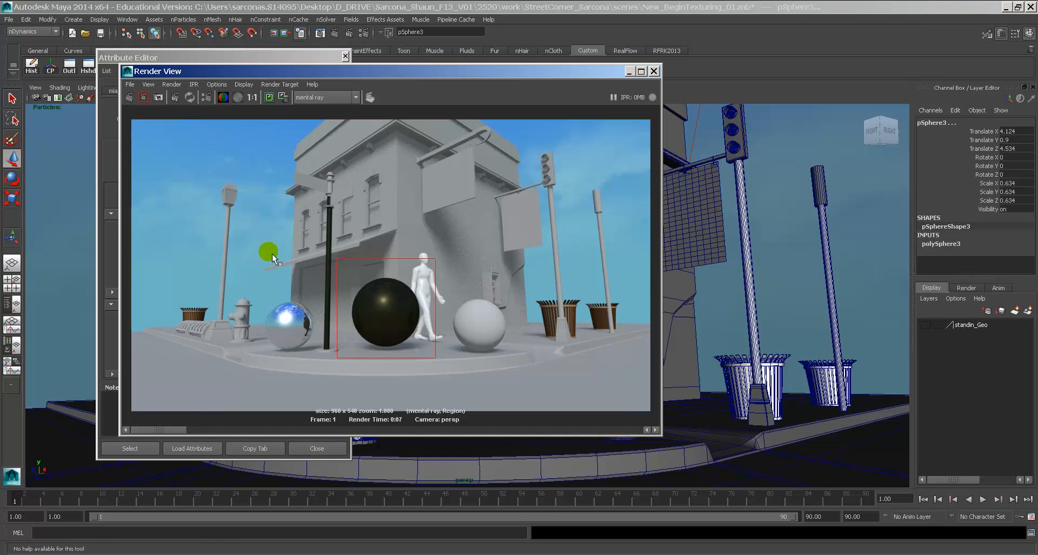
pyautogui.click(144, 98)
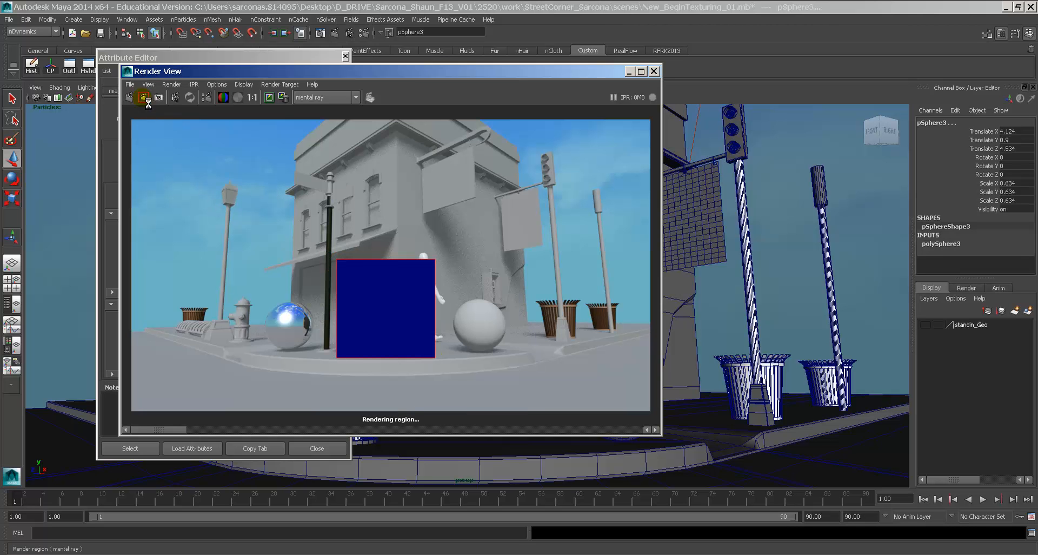
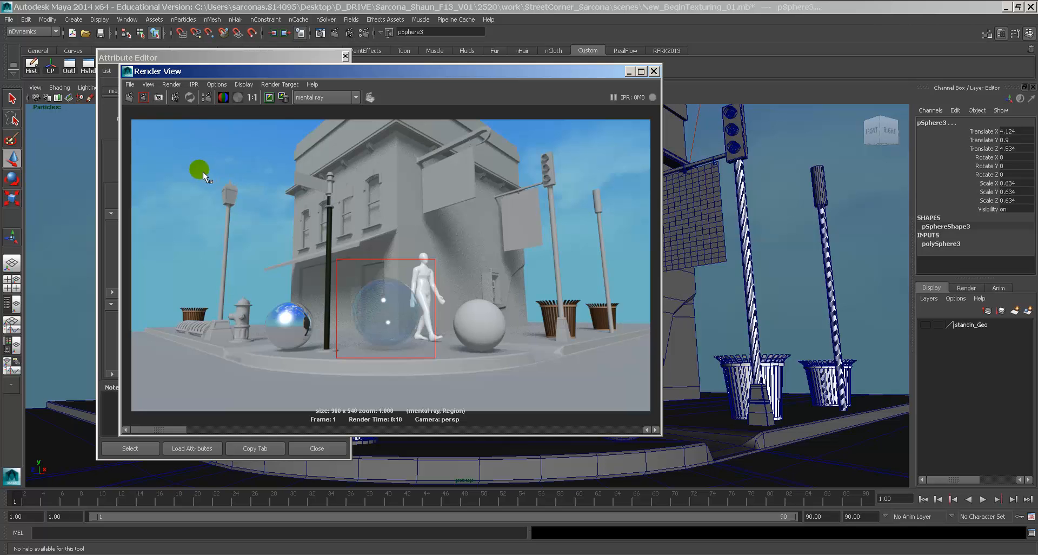
pyautogui.keyDown('alt'); pyautogui.moveTo(271, 213); pyautogui.dragTo(498, 266, button='right'); pyautogui.keyUp('alt')
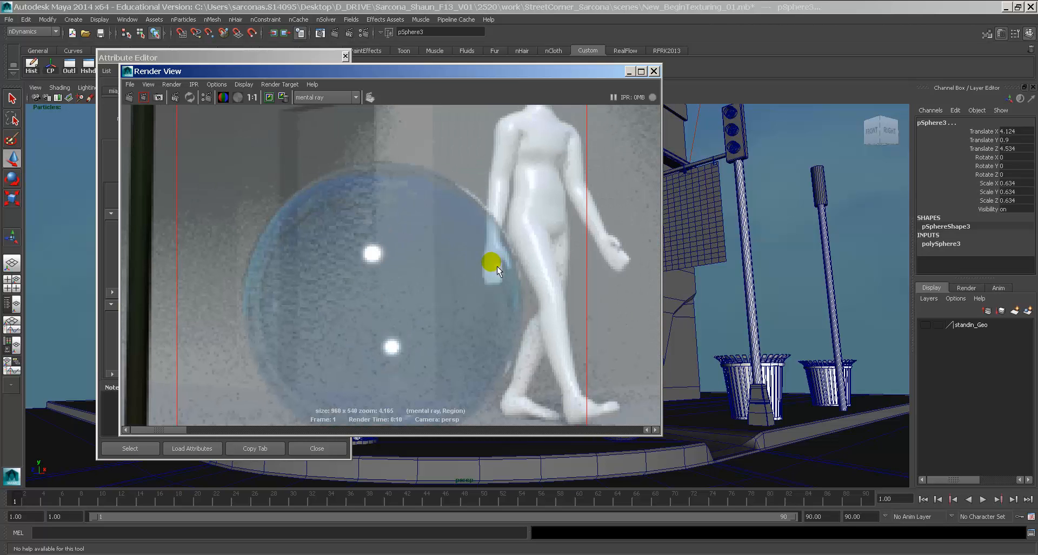
# Render the region around the street lamp's lantern and inspect its glass panes against the rest of the scene
pyautogui.keyDown('alt'); pyautogui.moveTo(489, 203); pyautogui.dragTo(309, 147, button='right'); pyautogui.keyUp('alt')
pyautogui.moveTo(329, 187); pyautogui.dragTo(326, 186)
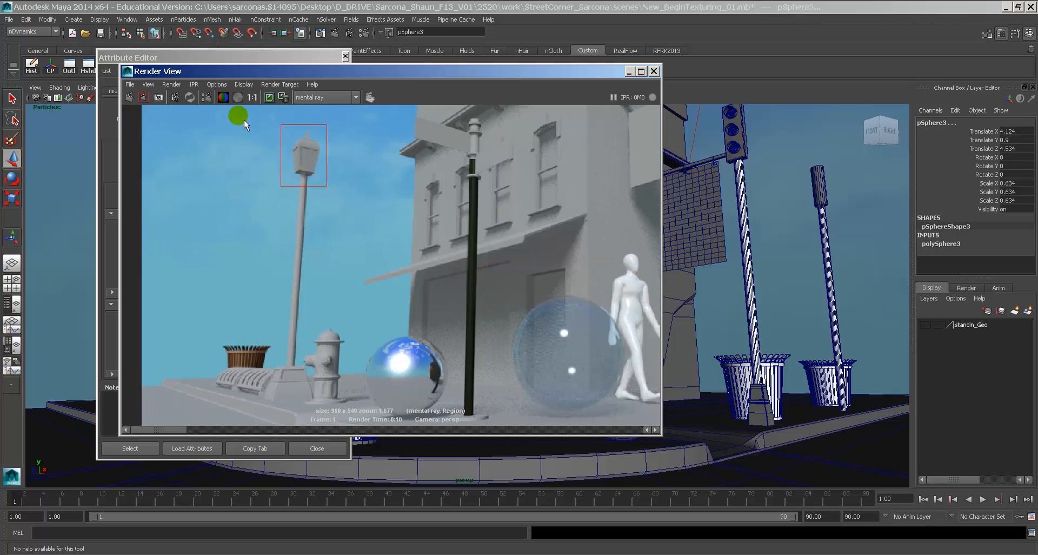
pyautogui.click(149, 101)
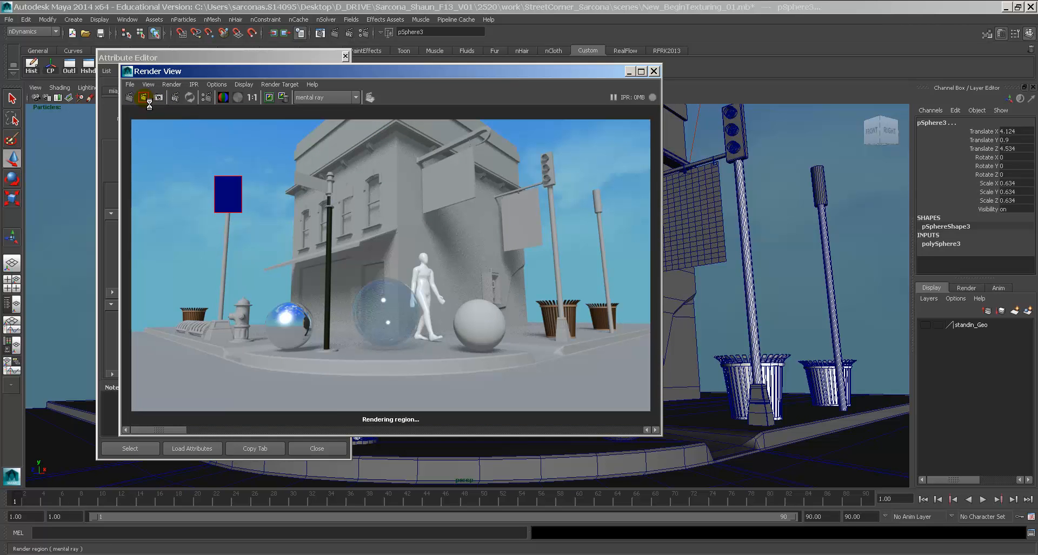
pyautogui.scroll(4, 226, 195)
pyautogui.keyDown('alt'); pyautogui.moveTo(188, 177); pyautogui.dragTo(402, 204, button='middle'); pyautogui.keyUp('alt')
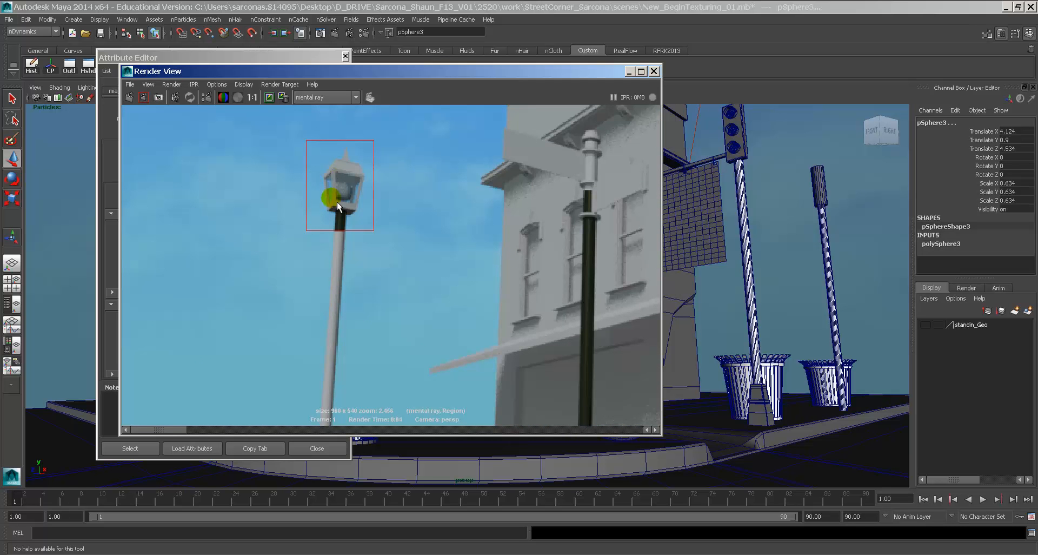
pyautogui.keyDown('alt'); pyautogui.moveTo(475, 294); pyautogui.dragTo(360, 251, button='right'); pyautogui.keyUp('alt')
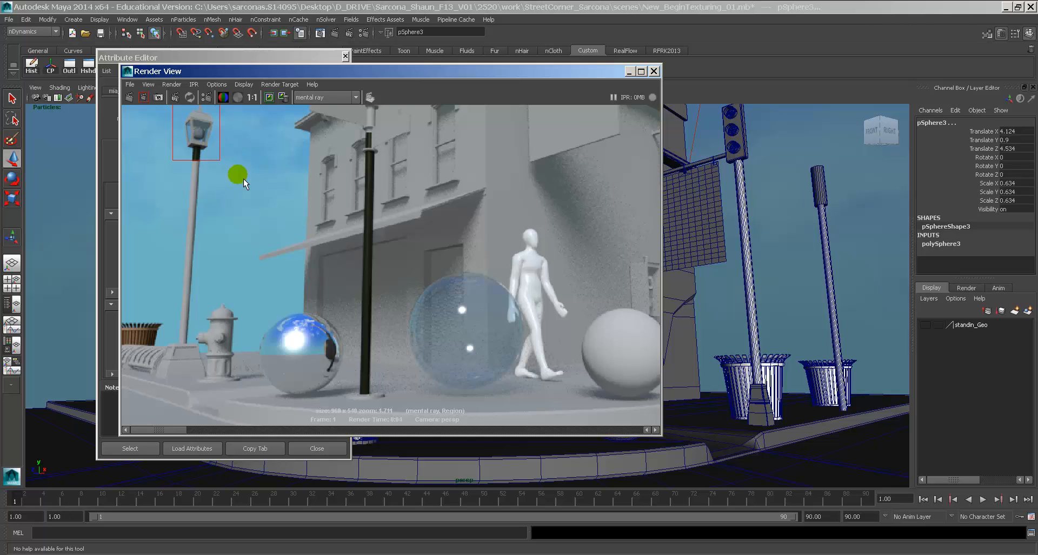
pyautogui.keyDown('alt'); pyautogui.moveTo(243, 178); pyautogui.dragTo(364, 242, button='middle'); pyautogui.keyUp('alt')
pyautogui.keyDown('alt'); pyautogui.moveTo(393, 264); pyautogui.dragTo(433, 222, button='right'); pyautogui.keyUp('alt')
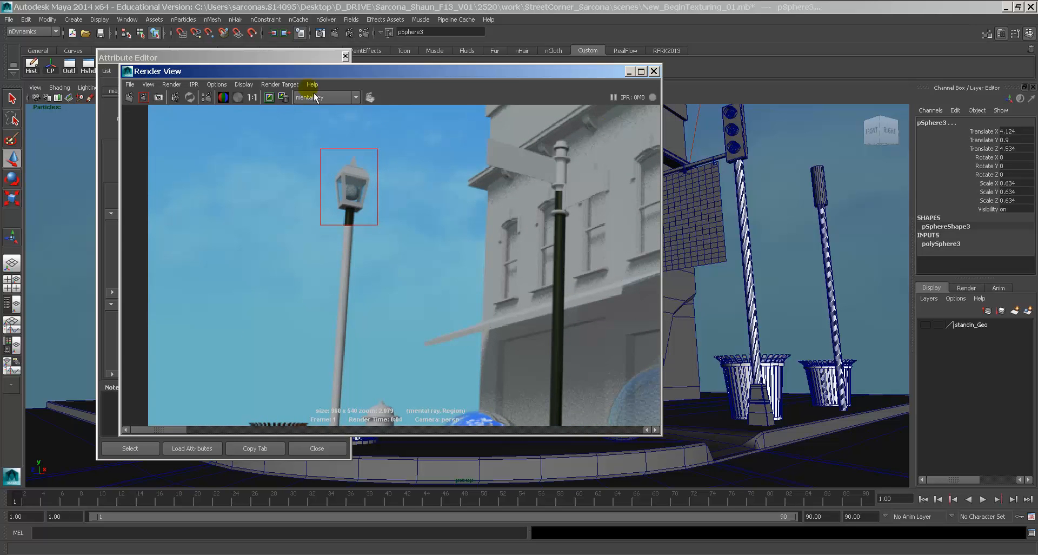
# Review the glass material's diffuse and reflection settings beside the lantern render, and put both windows away
pyautogui.click(279, 58)
pyautogui.scroll(2, 320, 335)
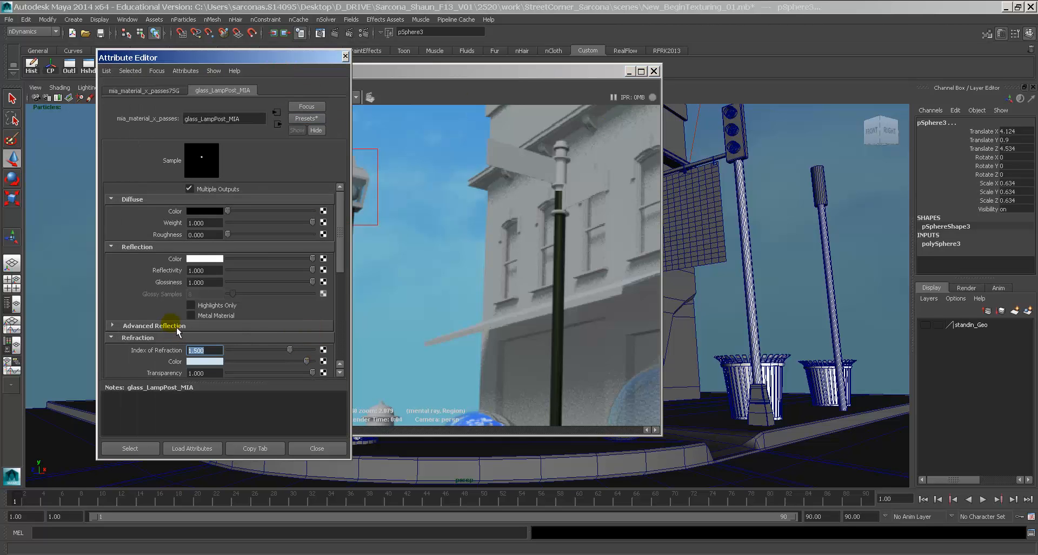
pyautogui.moveTo(421, 69); pyautogui.dragTo(574, 75)
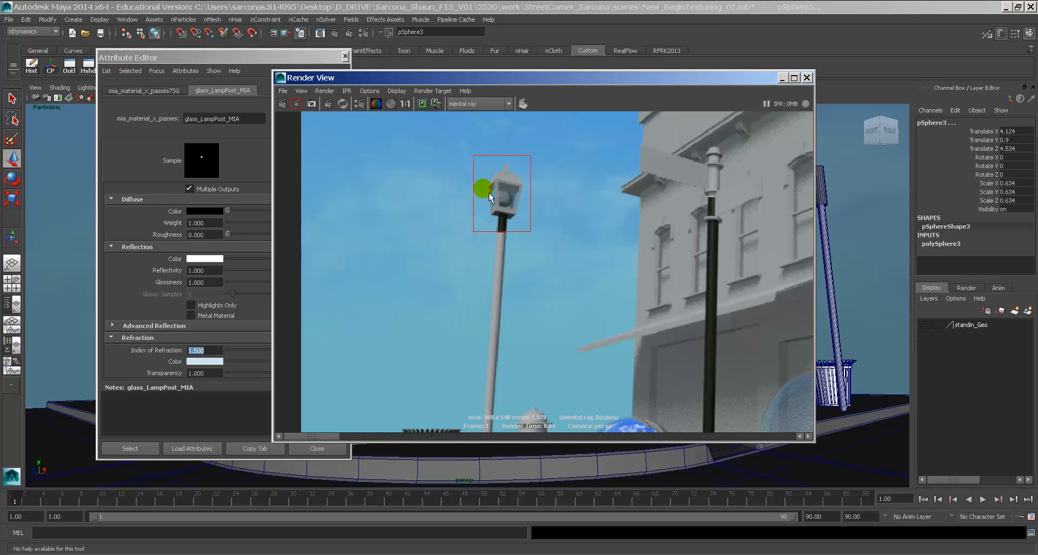
pyautogui.doubleClick(279, 78)
pyautogui.click(345, 56)
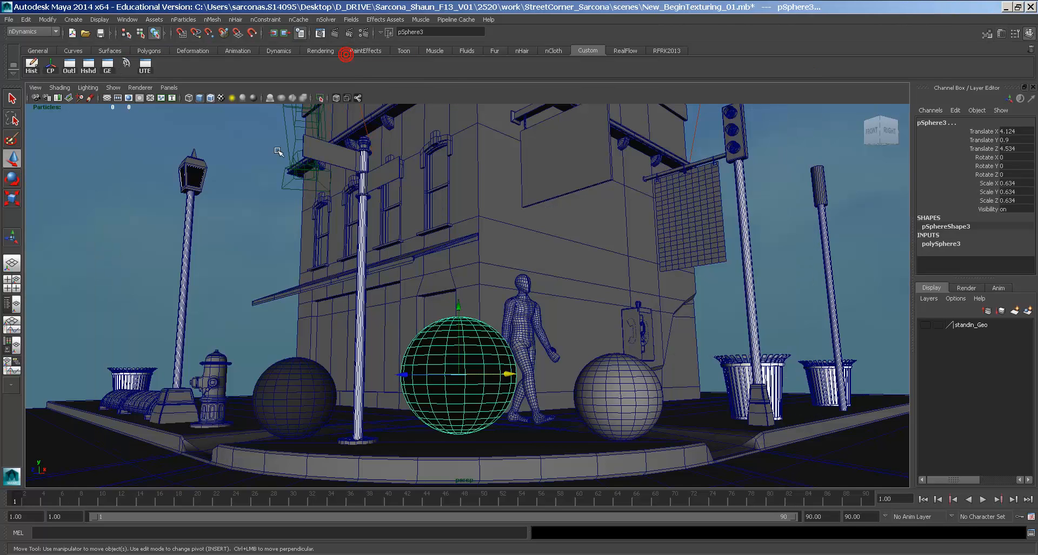
# Select the hood around the traffic signal's lowest light and frame it for a close look from the side
pyautogui.click(202, 158)
pyautogui.click(203, 165)
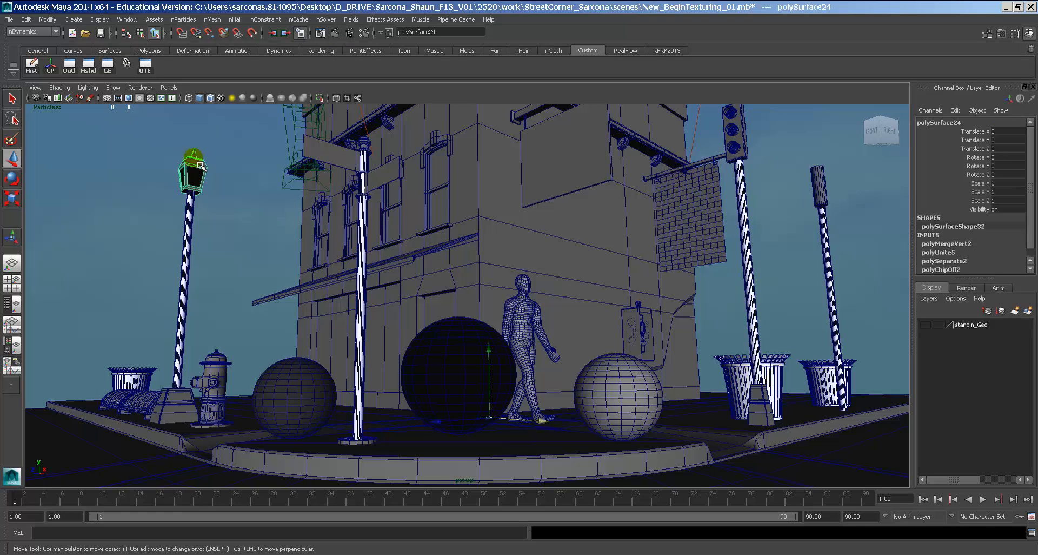
pyautogui.click(733, 164)
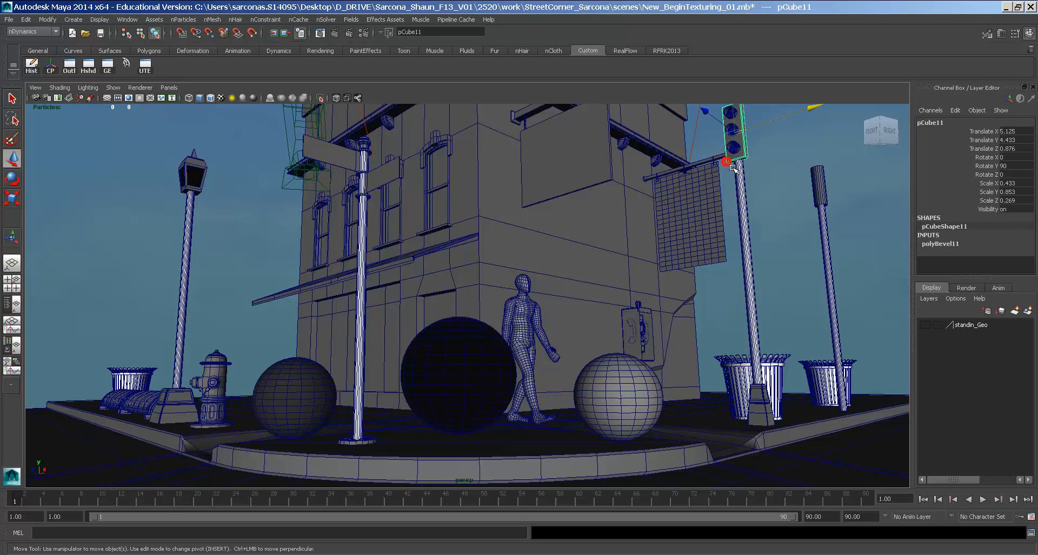
pyautogui.click(731, 147)
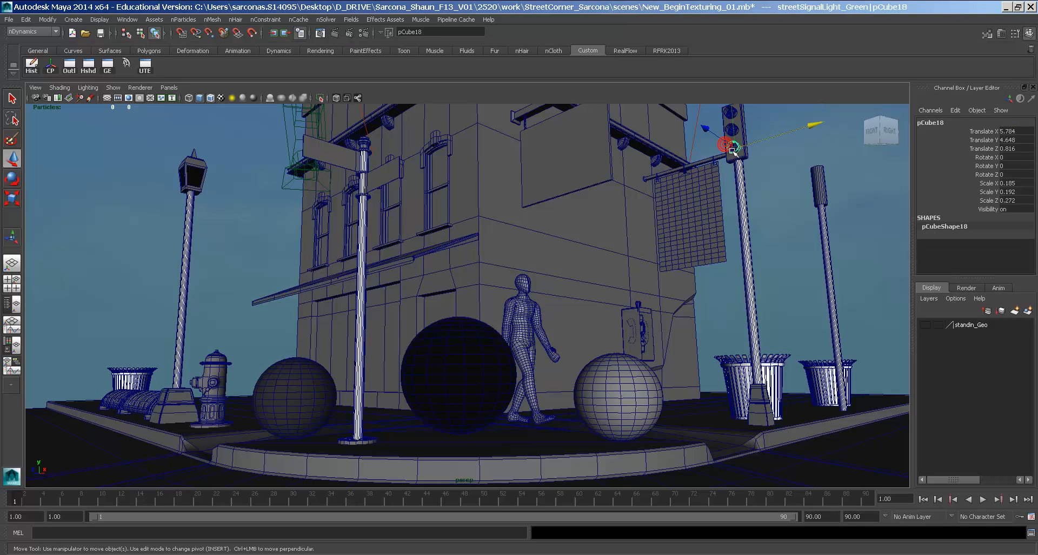
pyautogui.press('f')
pyautogui.keyDown('alt'); pyautogui.moveTo(664, 250); pyautogui.dragTo(651, 276); pyautogui.keyUp('alt')
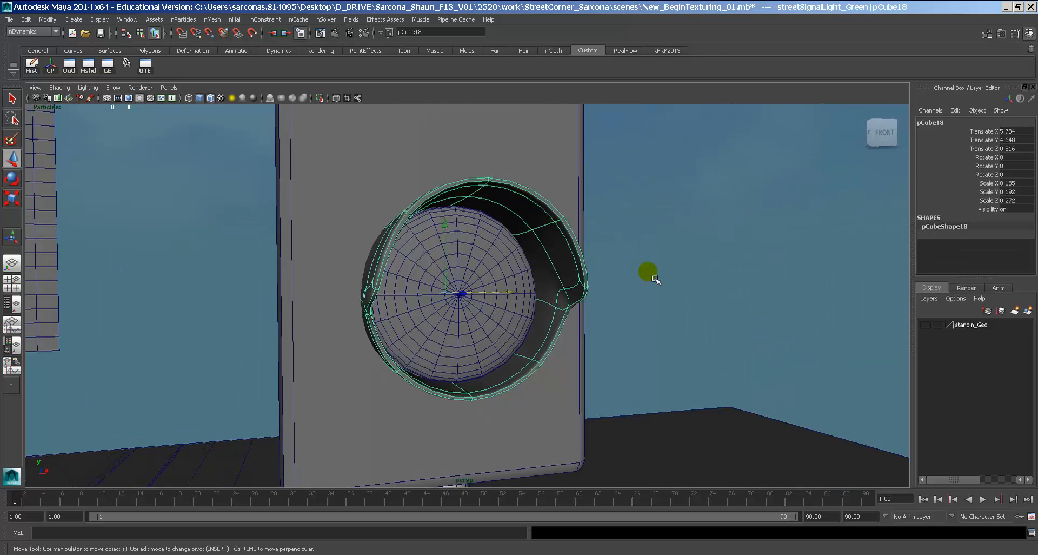
pyautogui.keyDown('alt'); pyautogui.moveTo(589, 244); pyautogui.dragTo(551, 231); pyautogui.keyUp('alt')
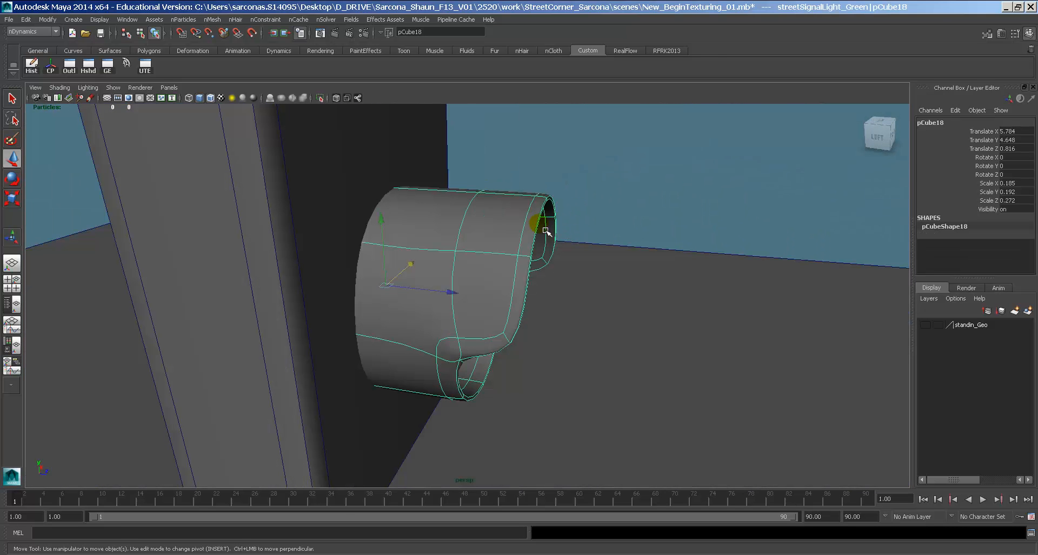
# Assign a new mia_material_x_passes material to the signal hood and set its diffuse color to yellow (H 60, S 1, V 1)
pyautogui.press('space')
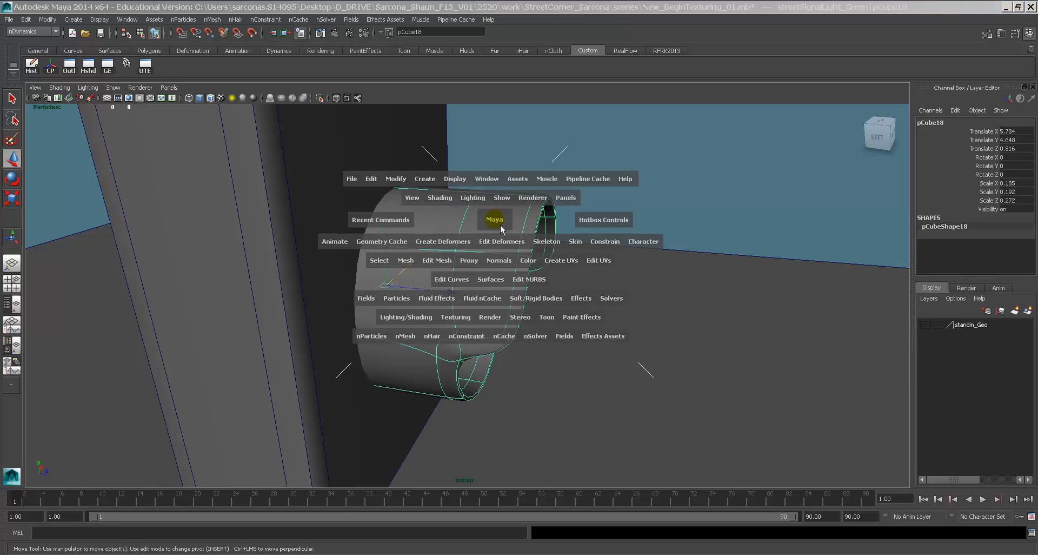
pyautogui.click(406, 317)
pyautogui.moveTo(477, 358)
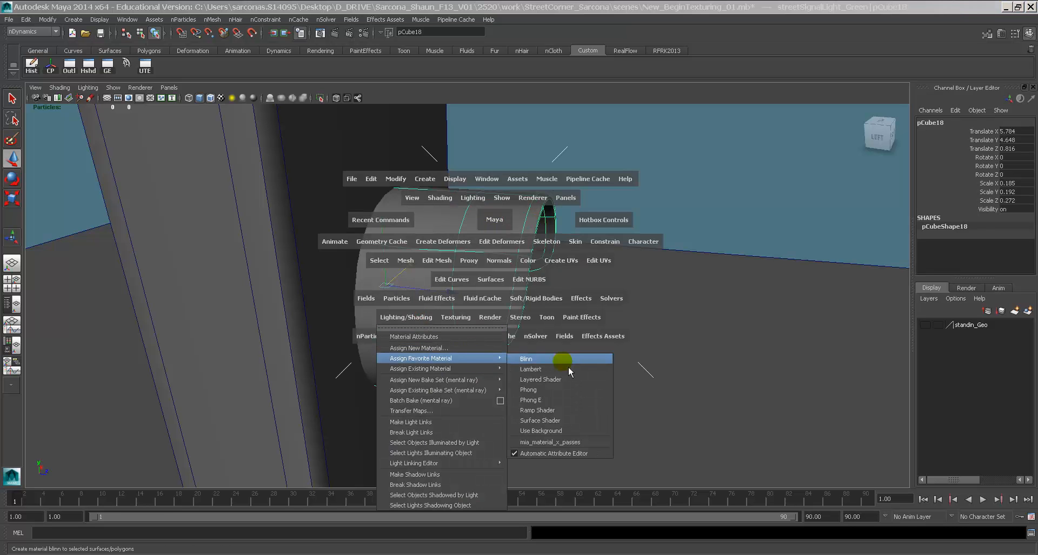
pyautogui.click(575, 458)
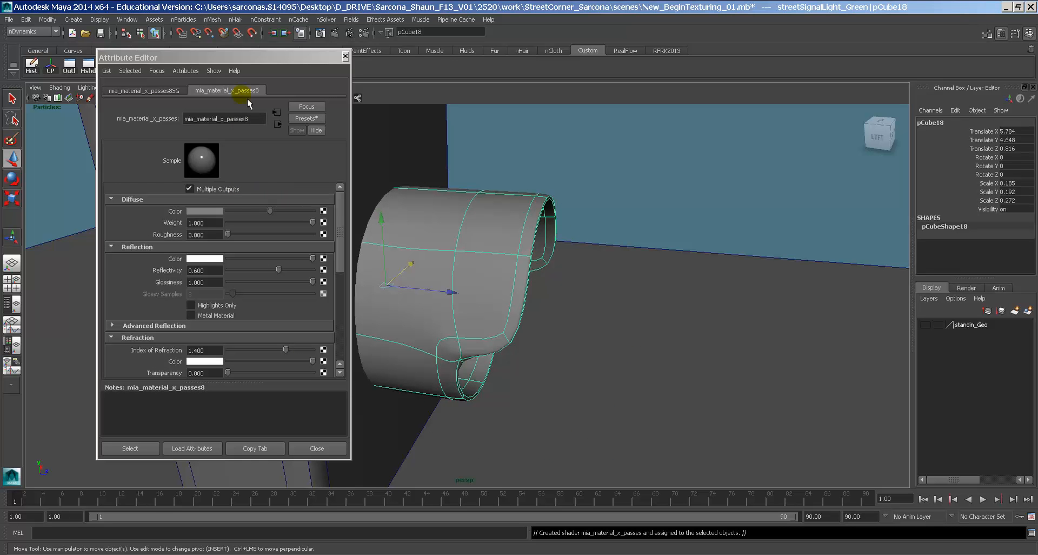
pyautogui.click(203, 213)
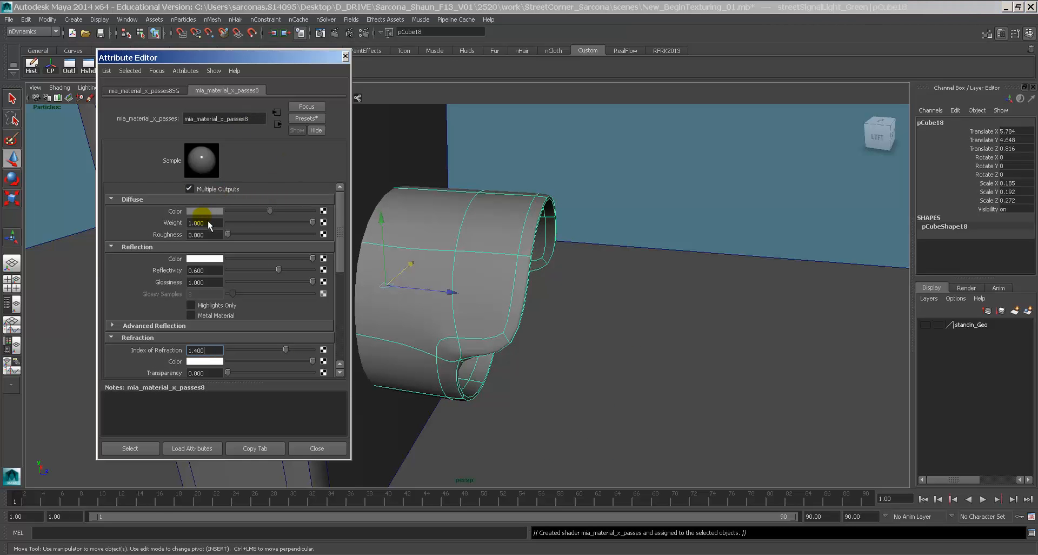
pyautogui.click(206, 215)
pyautogui.click(174, 183)
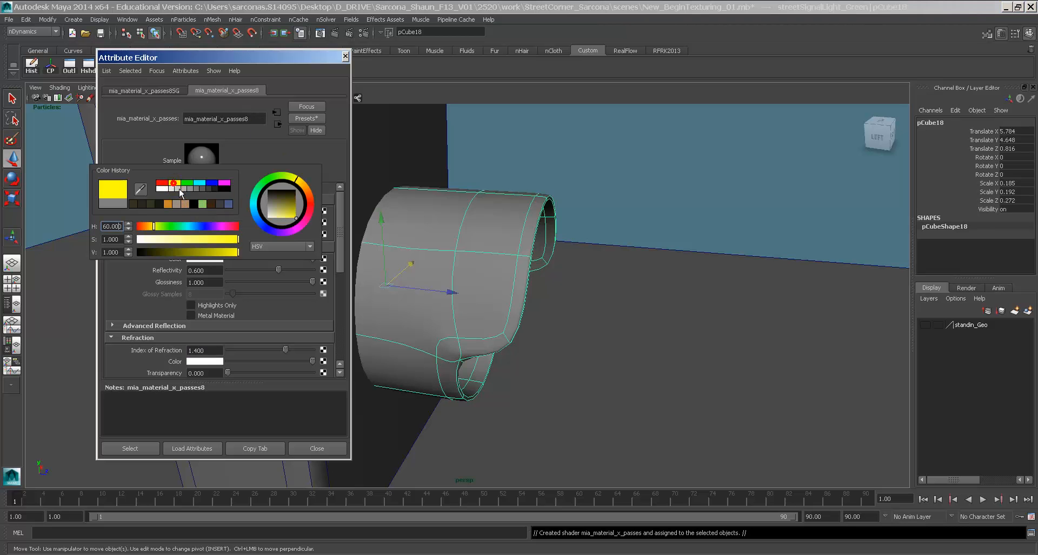
# Try to select the yellow hood's inner faces one by one in face selection mode
pyautogui.moveTo(531, 233)
pyautogui.keyDown('alt'); pyautogui.mouseDown()
pyautogui.moveTo(639, 243)
pyautogui.moveTo(541, 224)
pyautogui.mouseUp(); pyautogui.keyUp('alt')
pyautogui.moveTo(533, 219)
pyautogui.mouseDown(button='right')
pyautogui.moveTo(529, 203)
pyautogui.moveTo(532, 238)
pyautogui.mouseUp(button='right')
pyautogui.click(556, 267)
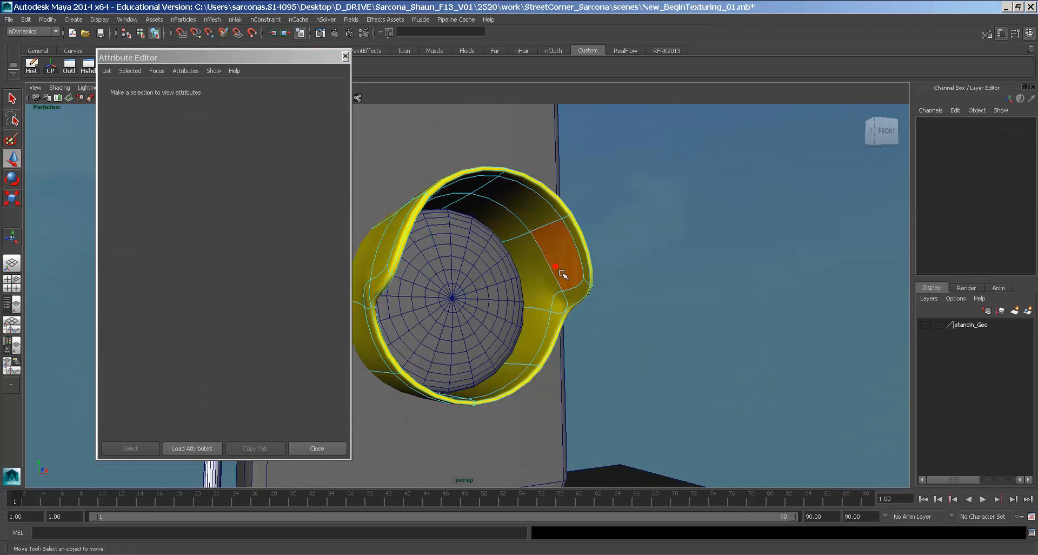
pyautogui.keyDown('shift'); pyautogui.click(538, 217); pyautogui.keyUp('shift')
pyautogui.keyDown('shift'); pyautogui.click(475, 186); pyautogui.keyUp('shift')
pyautogui.keyDown('alt'); pyautogui.moveTo(503, 258); pyautogui.dragTo(469, 274); pyautogui.keyUp('alt')
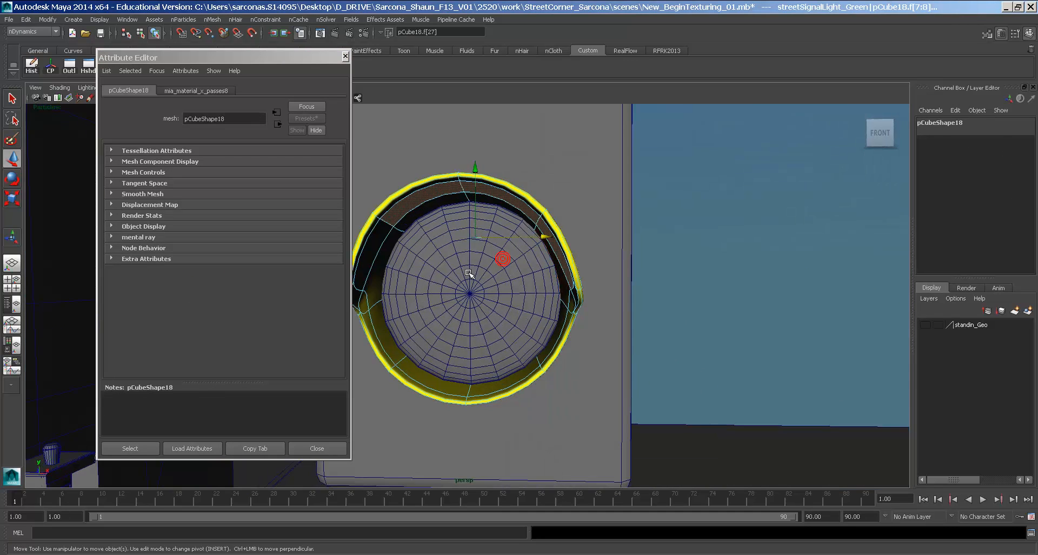
pyautogui.press('4')
pyautogui.click(466, 294)
pyautogui.press('5')
pyautogui.moveTo(511, 326)
pyautogui.keyDown('alt'); pyautogui.mouseDown()
pyautogui.moveTo(530, 338)
pyautogui.moveTo(540, 293)
pyautogui.mouseUp(); pyautogui.keyUp('alt')
# Select the rings of faces lining the inside of the yellow hood, using wireframe display to reach those beside the light
pyautogui.moveTo(537, 289); pyautogui.dragTo(535, 308, button='right')
pyautogui.press('4')
pyautogui.click(523, 311)
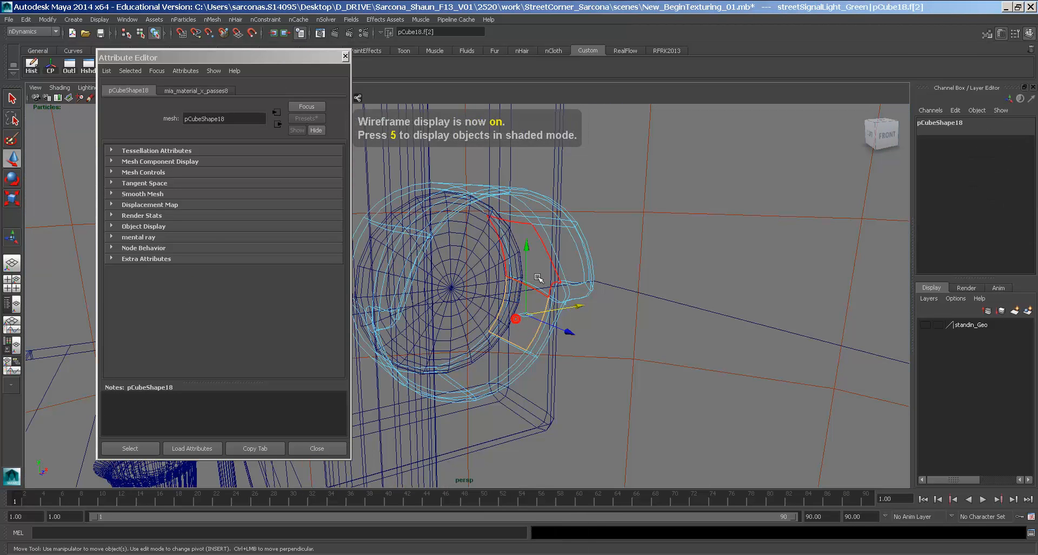
pyautogui.keyDown('shift'); pyautogui.doubleClick(506, 241); pyautogui.keyUp('shift')
pyautogui.keyDown('alt'); pyautogui.moveTo(510, 236); pyautogui.dragTo(487, 225); pyautogui.keyUp('alt')
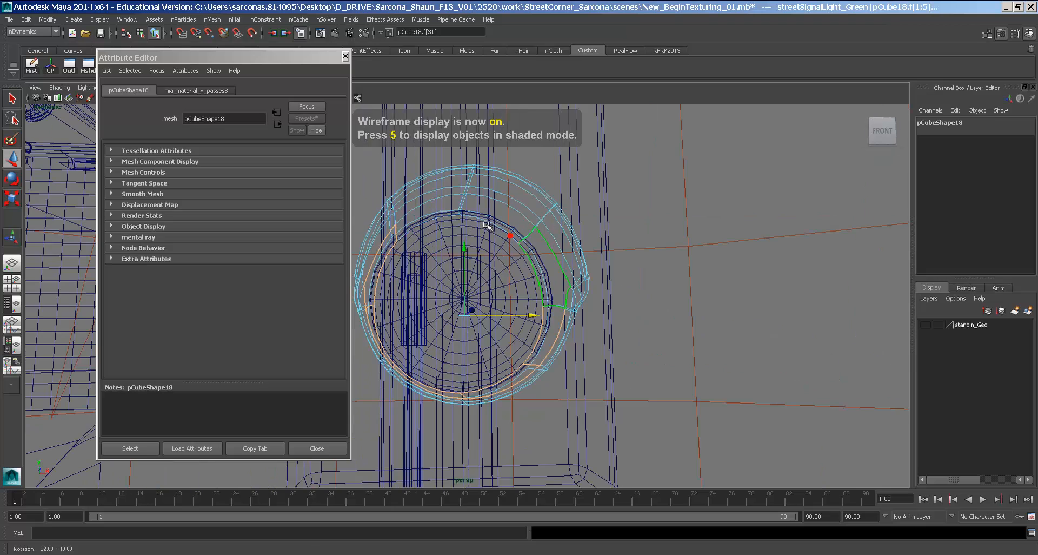
pyautogui.keyDown('shift'); pyautogui.click(498, 215); pyautogui.keyUp('shift')
pyautogui.press('5')
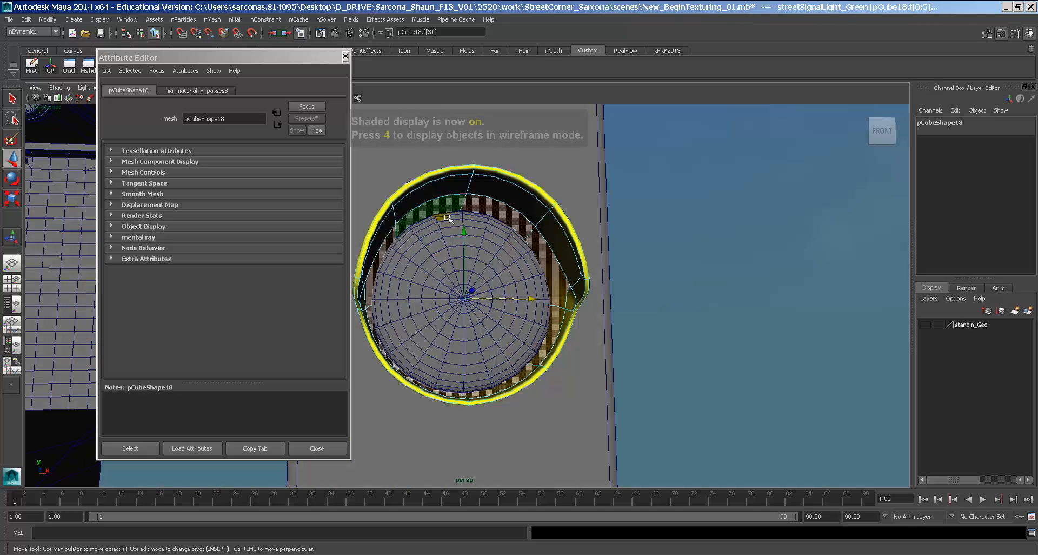
pyautogui.keyDown('shift'); pyautogui.click(512, 245); pyautogui.keyUp('shift')
# Complete the face selection inside the yellow hood, checking it in wireframe and shaded display from the front, side and below
pyautogui.moveTo(482, 232)
pyautogui.keyDown('alt'); pyautogui.mouseDown()
pyautogui.moveTo(451, 206)
pyautogui.moveTo(449, 269)
pyautogui.mouseUp(); pyautogui.keyUp('alt')
pyautogui.keyDown('alt'); pyautogui.moveTo(449, 269); pyautogui.dragTo(552, 267, button='right'); pyautogui.keyUp('alt')
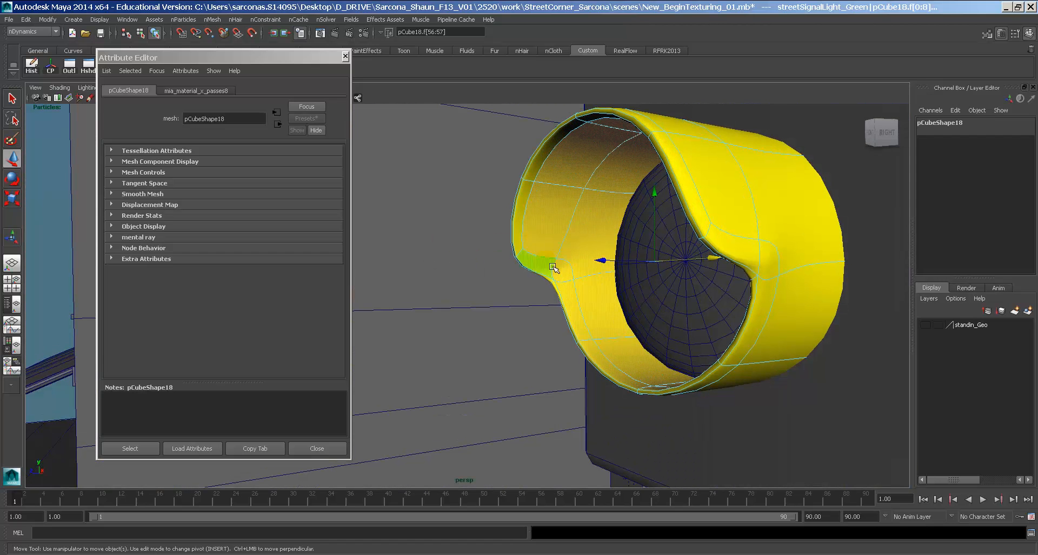
pyautogui.press('4')
pyautogui.press('5')
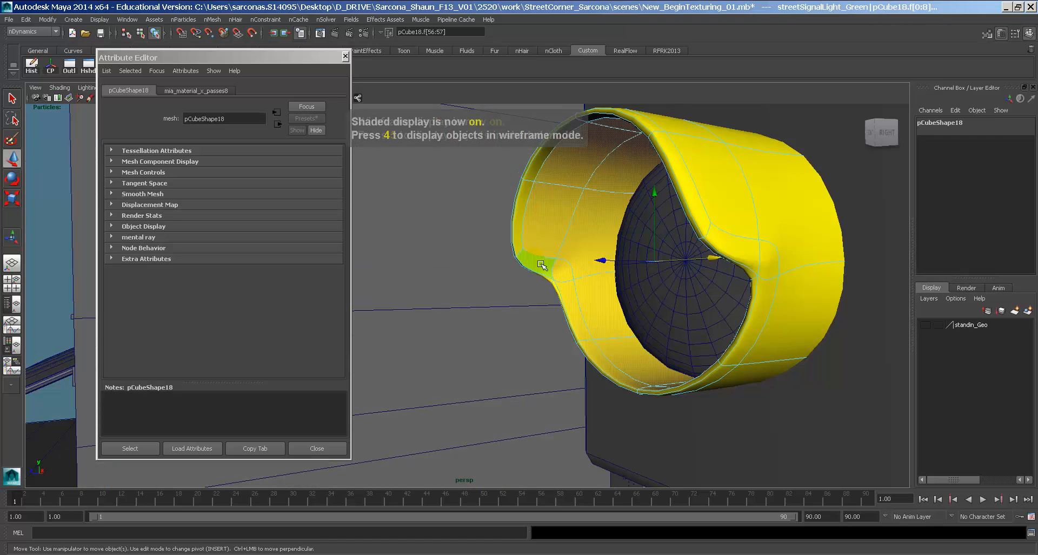
pyautogui.moveTo(535, 222)
pyautogui.keyDown('alt'); pyautogui.mouseDown()
pyautogui.moveTo(560, 204)
pyautogui.moveTo(653, 229)
pyautogui.mouseUp(); pyautogui.keyUp('alt')
pyautogui.click(684, 248)
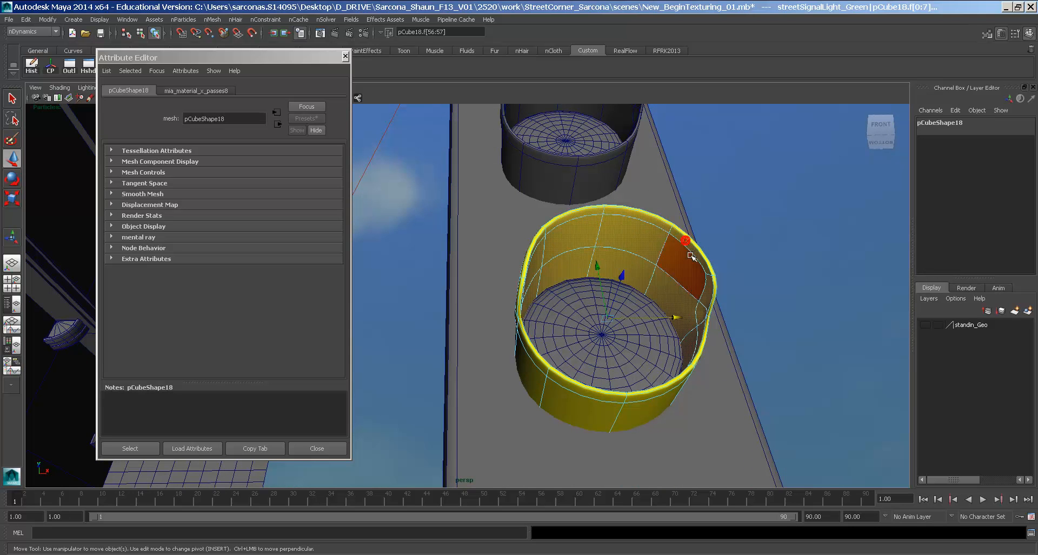
# Assign a new mia_material_x_passes material to the selected inner hood faces, set its diffuse color to black, and check the hood
pyautogui.keyDown('alt'); pyautogui.moveTo(543, 203); pyautogui.dragTo(591, 261); pyautogui.keyUp('alt')
pyautogui.press('space')
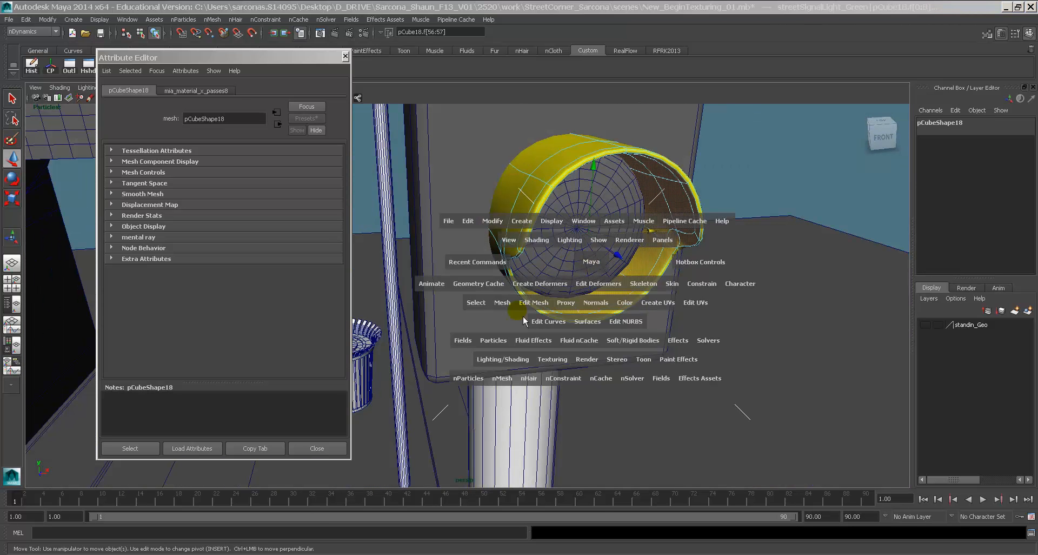
pyautogui.click(498, 359)
pyautogui.moveTo(585, 400)
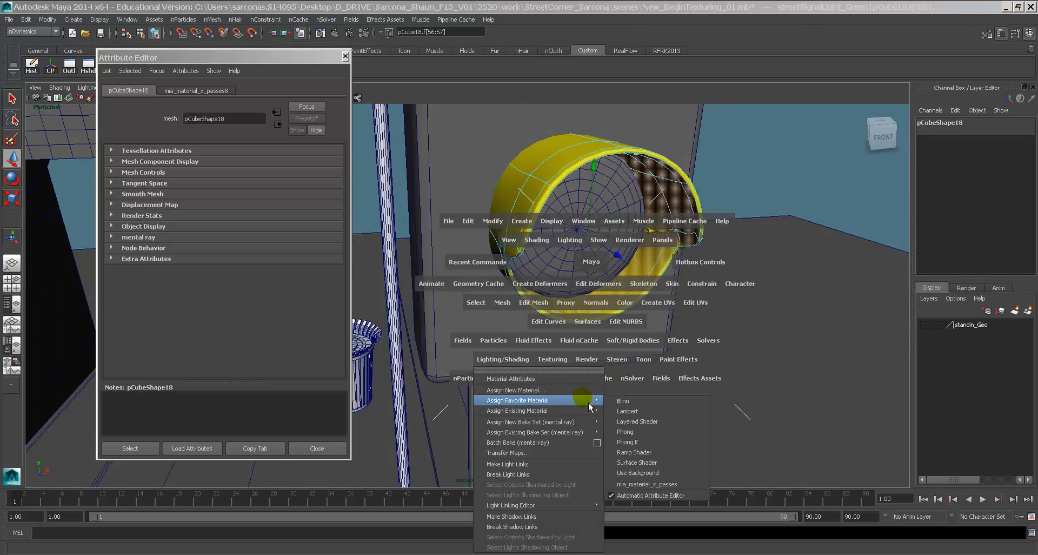
pyautogui.click(638, 489)
pyautogui.moveTo(269, 217); pyautogui.dragTo(178, 209)
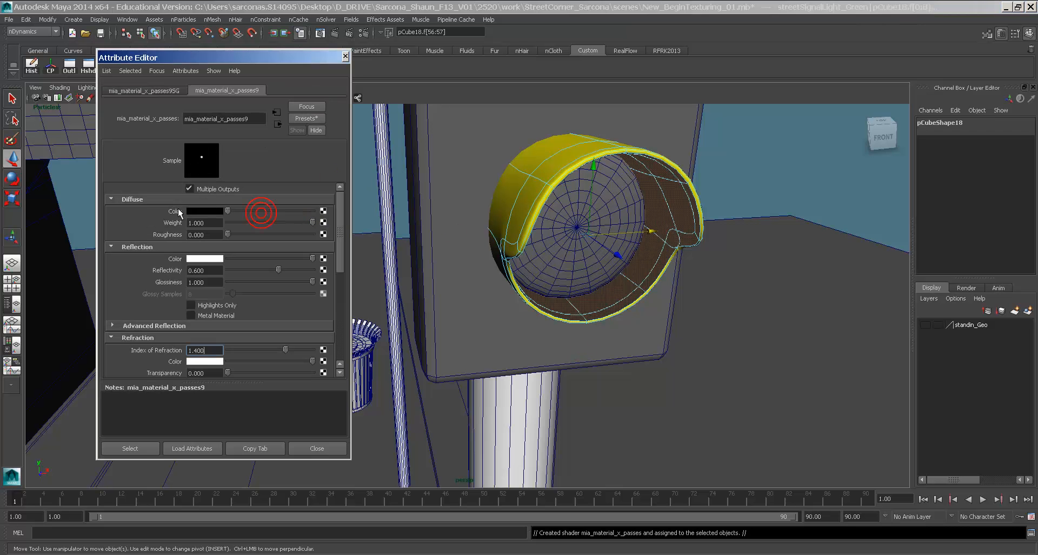
pyautogui.click(666, 228)
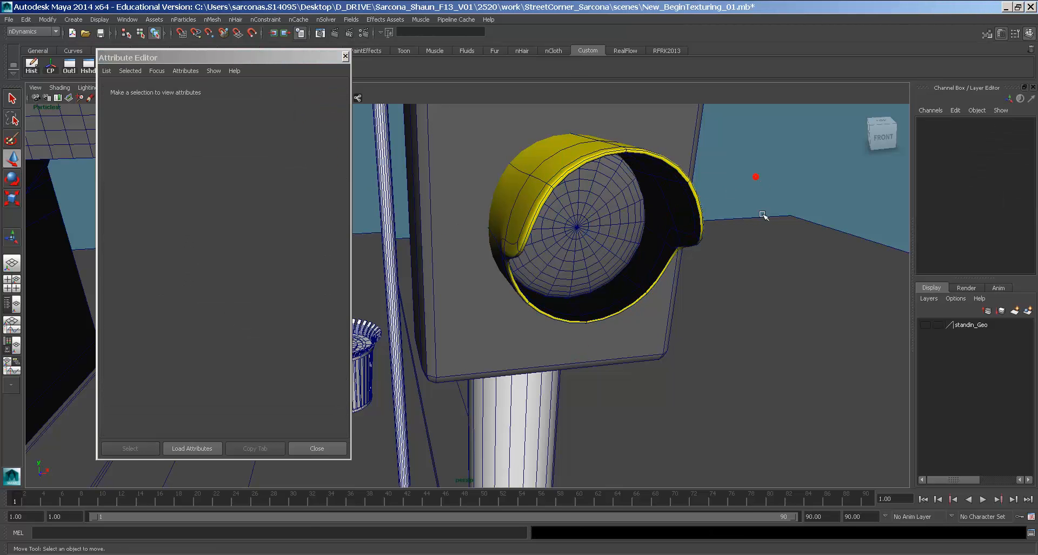
pyautogui.keyDown('alt'); pyautogui.moveTo(666, 228); pyautogui.dragTo(593, 237); pyautogui.keyUp('alt')
pyautogui.keyDown('alt'); pyautogui.moveTo(669, 186); pyautogui.dragTo(643, 259); pyautogui.keyUp('alt')
pyautogui.click(686, 254)
pyautogui.click(638, 209)
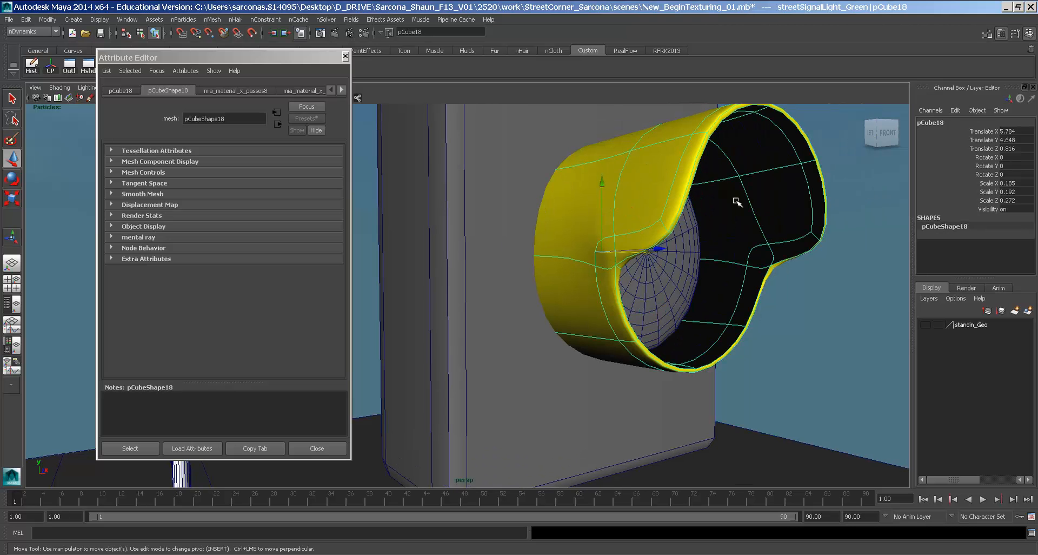
# Select the round light inside the yellow hood and assign it a new mia_material_x_passes material
pyautogui.click(691, 274)
pyautogui.keyDown('alt'); pyautogui.moveTo(681, 271); pyautogui.dragTo(649, 283); pyautogui.keyUp('alt')
pyautogui.keyDown('alt'); pyautogui.moveTo(648, 282); pyautogui.dragTo(639, 275, button='right'); pyautogui.keyUp('alt')
pyautogui.scroll(5, 573, 260)
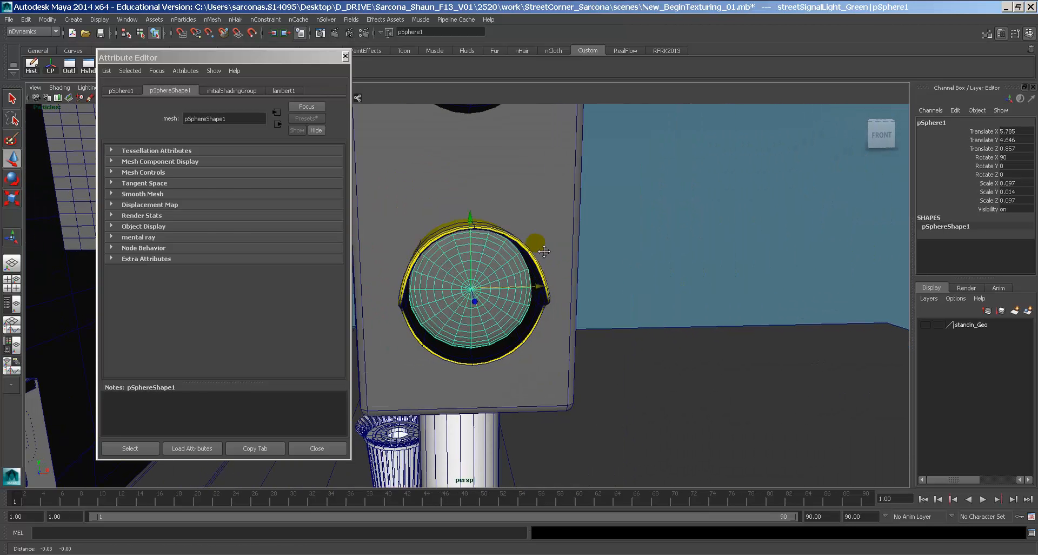
pyautogui.keyDown('alt'); pyautogui.moveTo(573, 260); pyautogui.dragTo(591, 241); pyautogui.keyUp('alt')
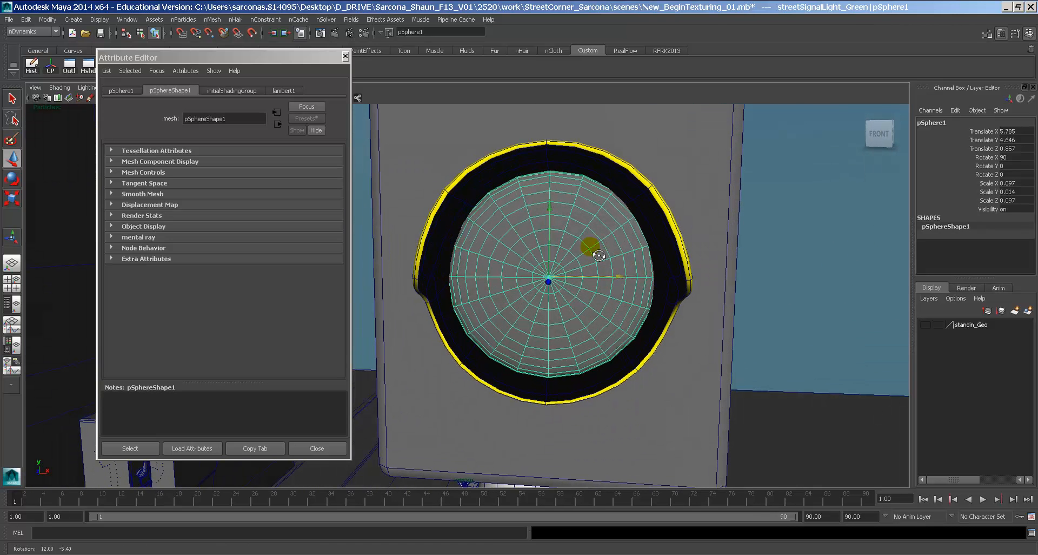
pyautogui.moveTo(556, 215); pyautogui.dragTo(556, 219)
pyautogui.keyDown('alt'); pyautogui.moveTo(572, 239); pyautogui.dragTo(595, 248); pyautogui.keyUp('alt')
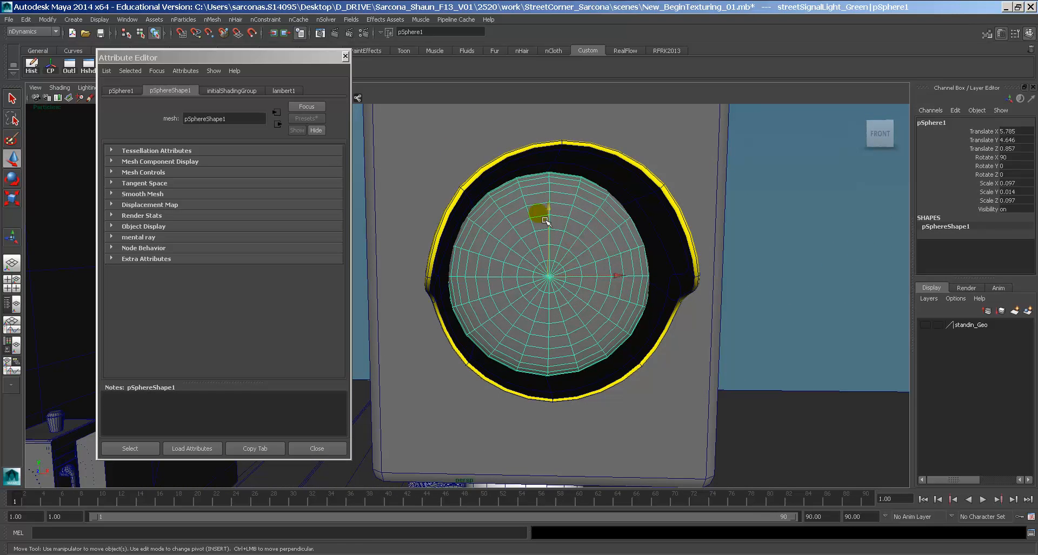
pyautogui.press('space')
pyautogui.moveTo(424, 304)
pyautogui.mouseDown()
pyautogui.moveTo(499, 333)
pyautogui.moveTo(552, 427)
pyautogui.mouseUp()
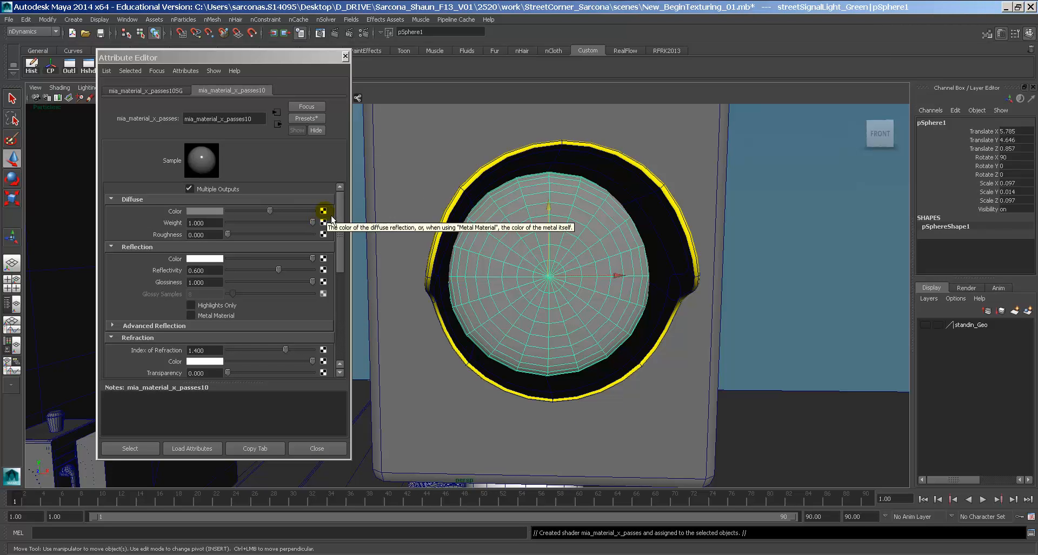
# Switch to Firefox and search Google for "street signal light"
pyautogui.press('super')
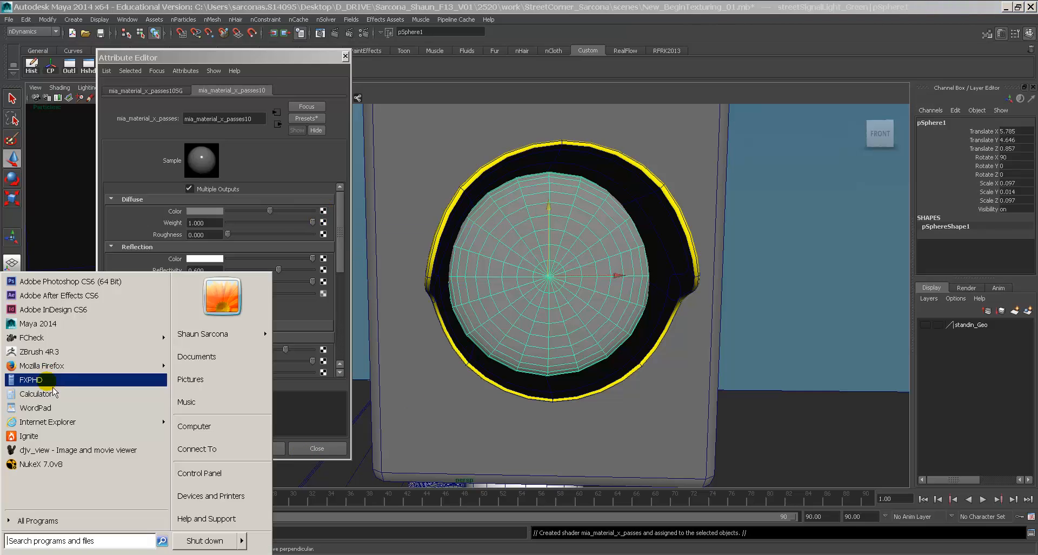
pyautogui.click(49, 367)
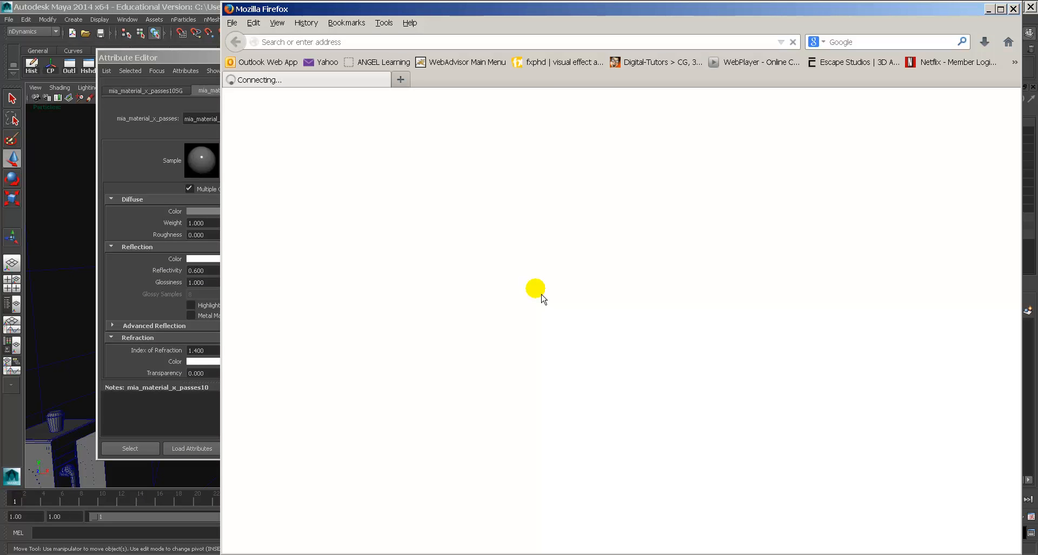
pyautogui.write('str')
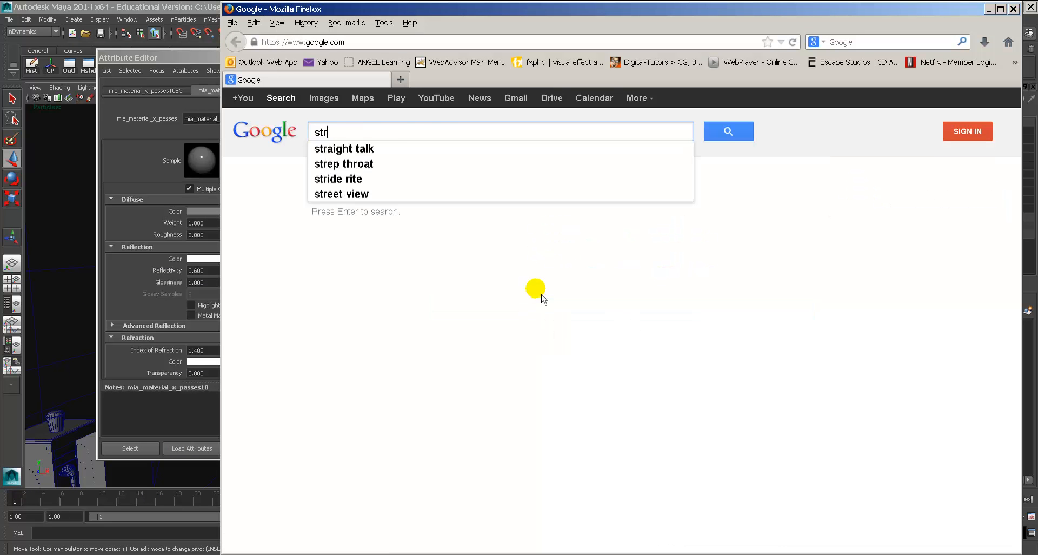
pyautogui.write('eet signal ')
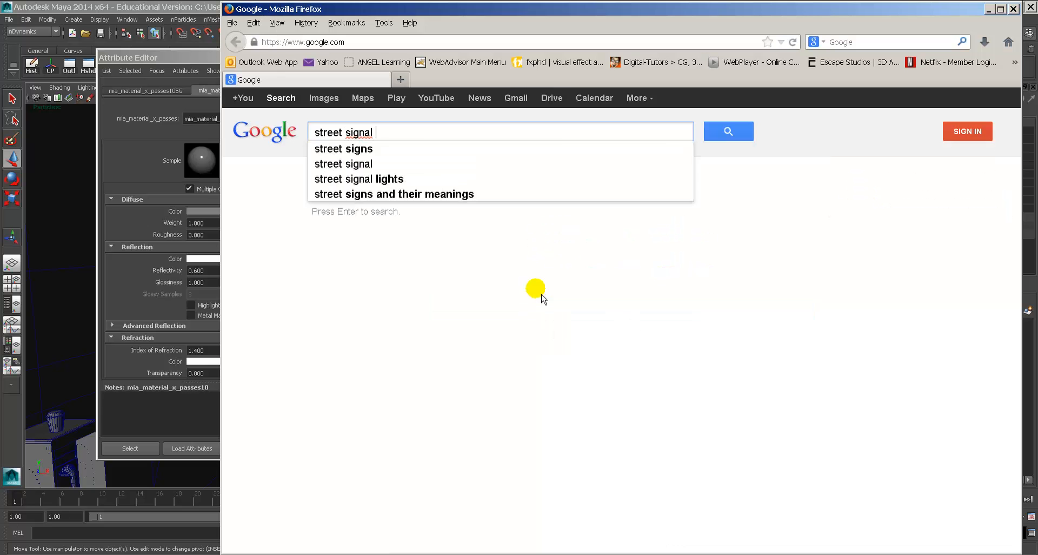
pyautogui.write('light')
pyautogui.press('Return')
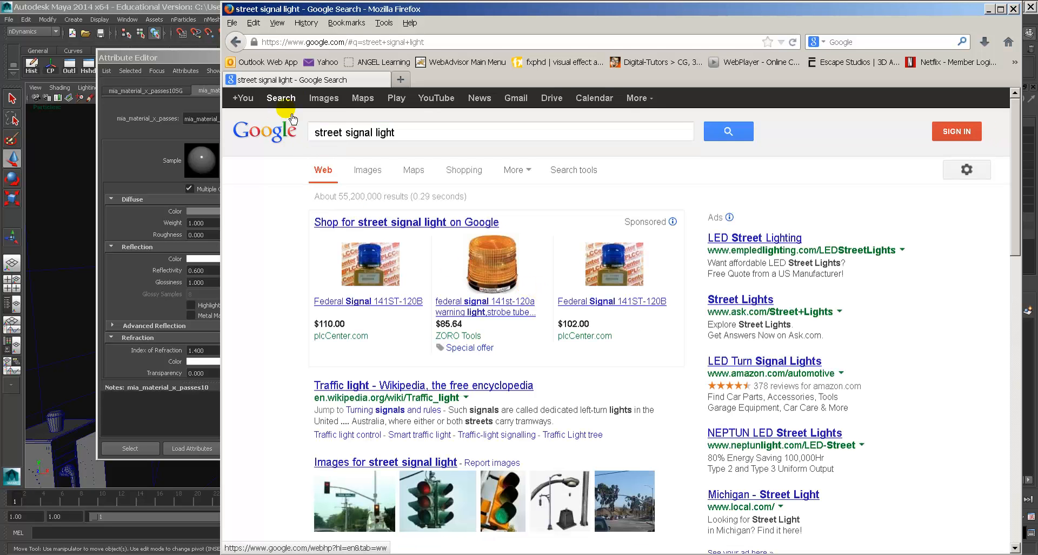
# Open the full-size reference photo of the orange traffic signal with its green light lit, and return to Maya
pyautogui.click(368, 170)
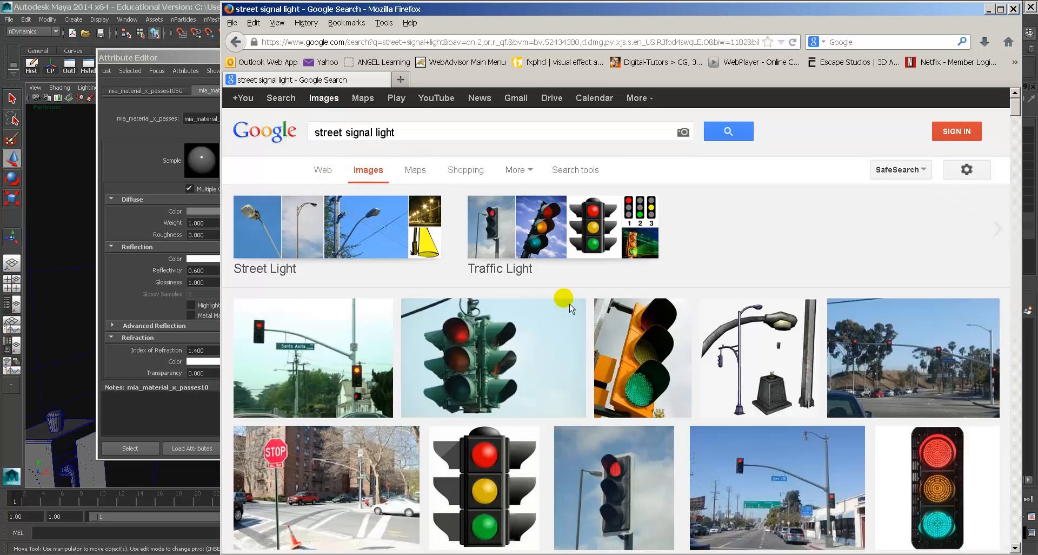
pyautogui.click(602, 324)
pyautogui.click(812, 306)
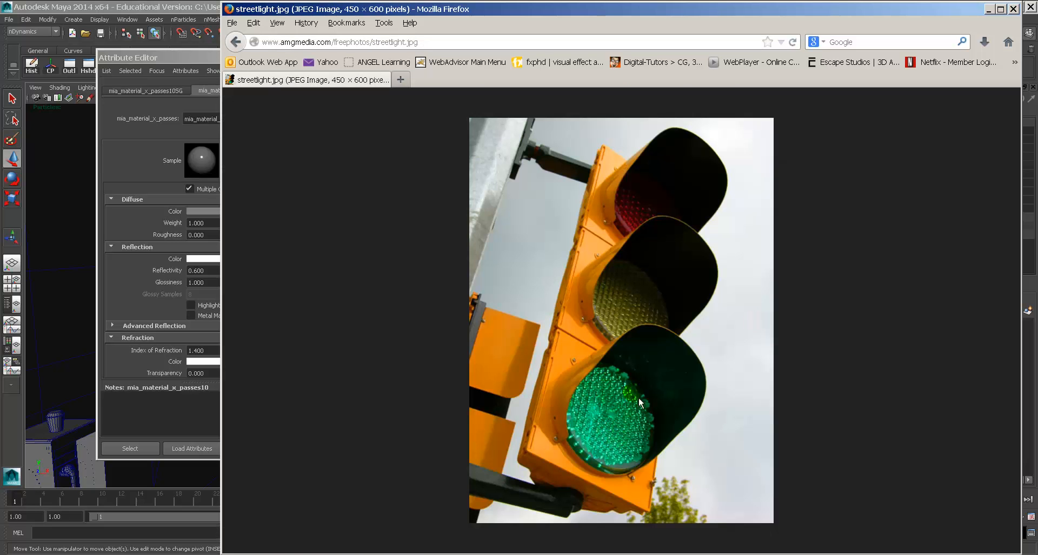
pyautogui.hotkey('alt', 'Tab')
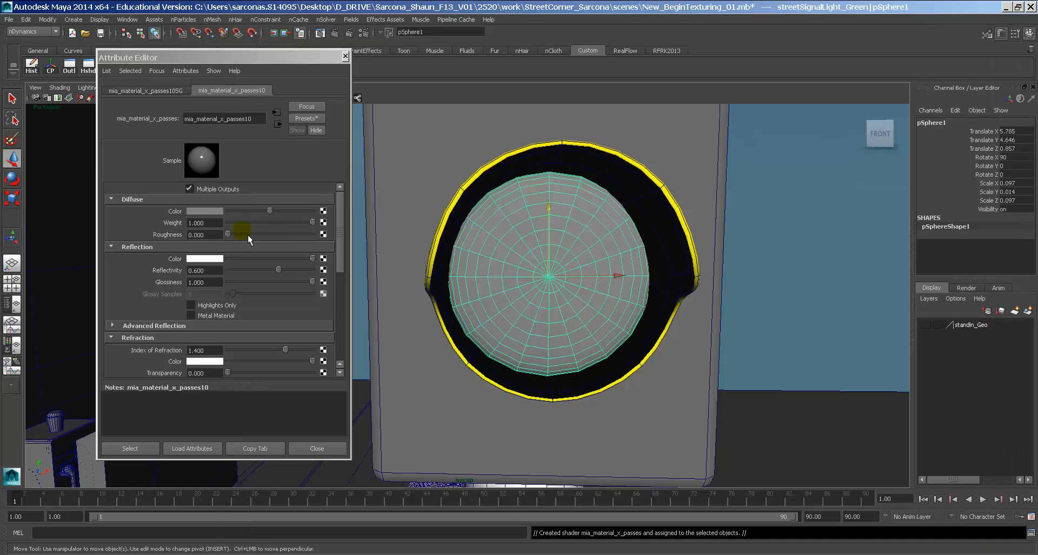
# Map a file texture to the light material's diffuse color and load ledtrafficlight.jpg from the sourceimages folder
pyautogui.click(323, 211)
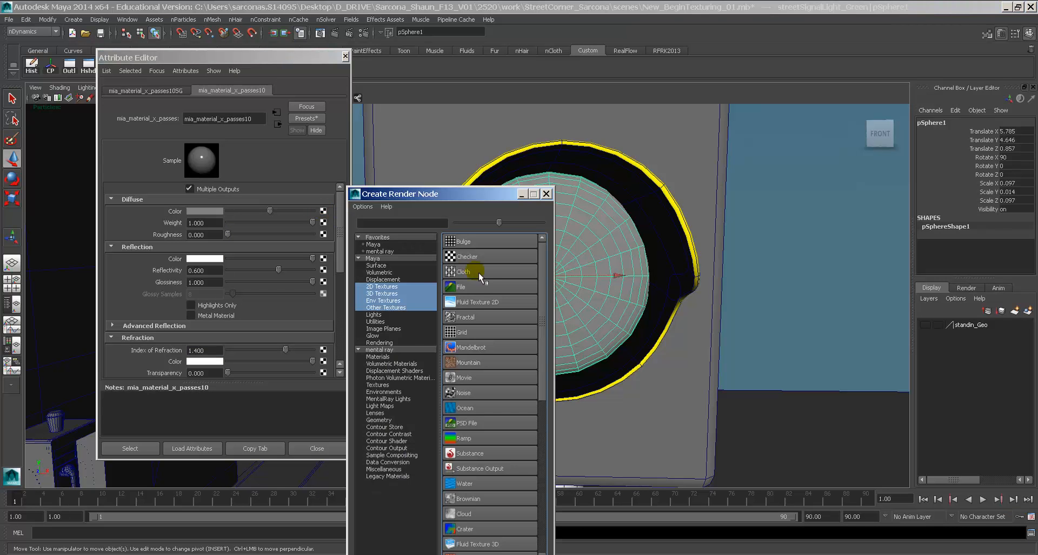
pyautogui.click(476, 287)
pyautogui.click(312, 244)
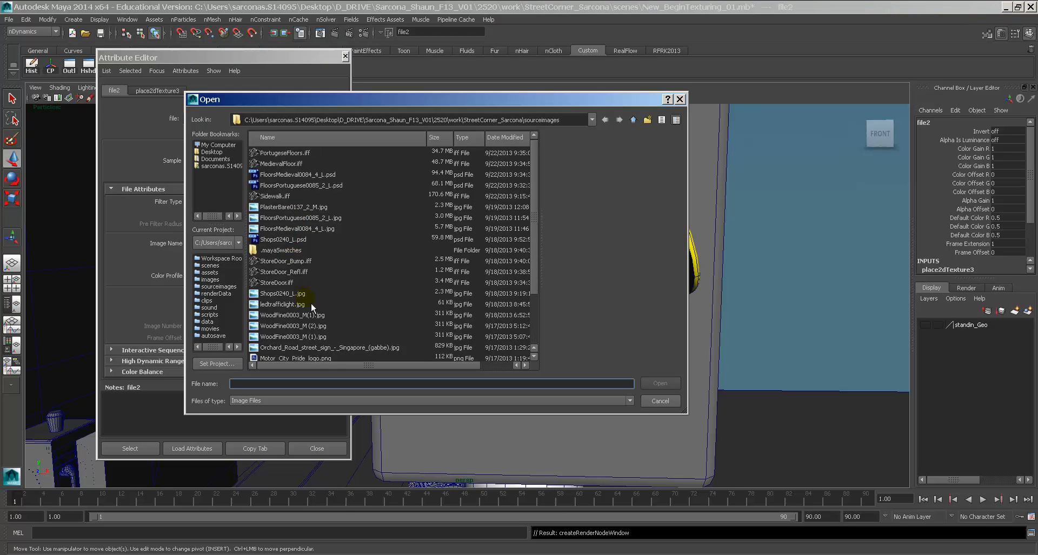
pyautogui.scroll(-1, 311, 303)
pyautogui.click(298, 272)
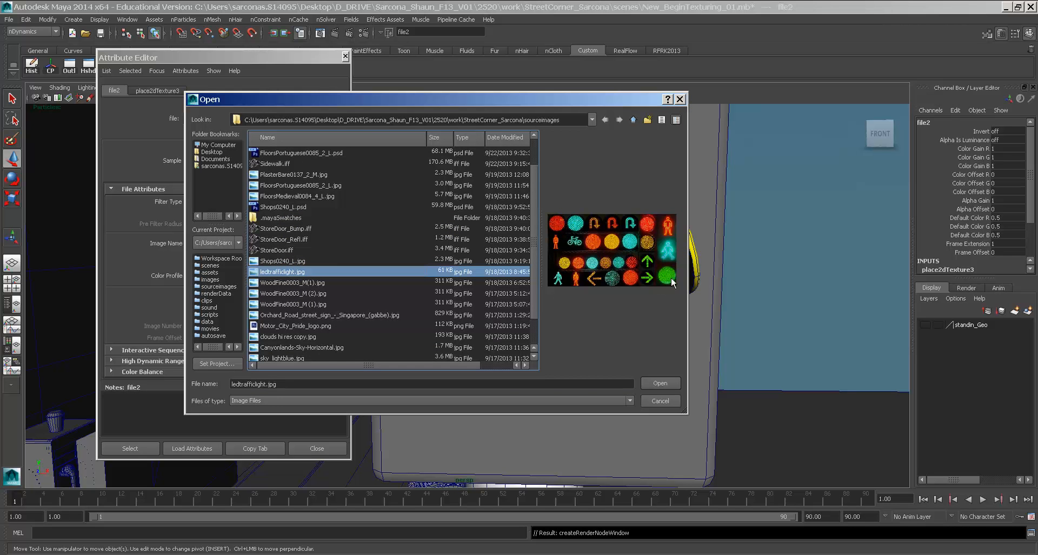
pyautogui.doubleClick(292, 276)
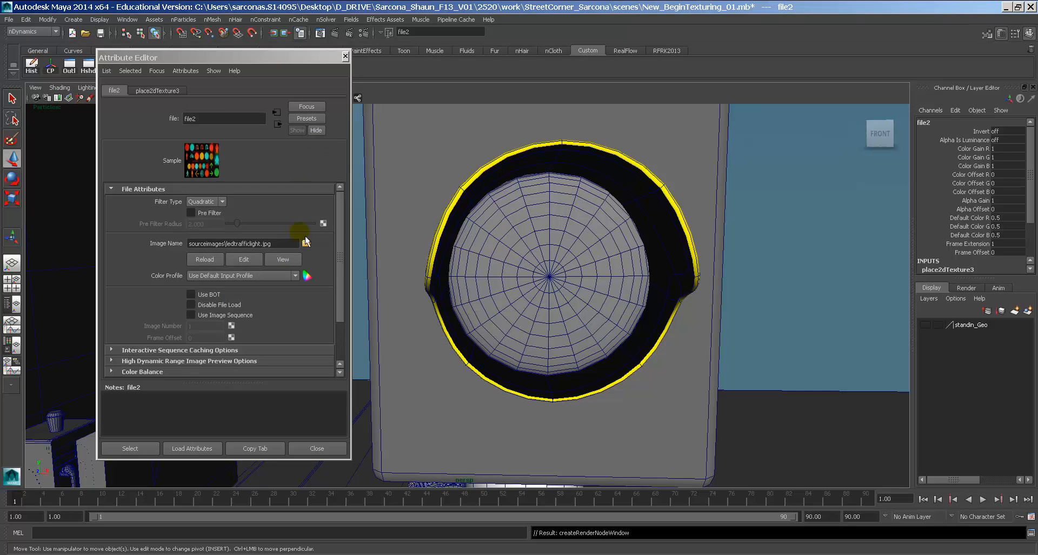
# Examine the lamp patterns in ledtrafficlight.jpg enlarged in the image viewer, and close the viewer
pyautogui.click(283, 259)
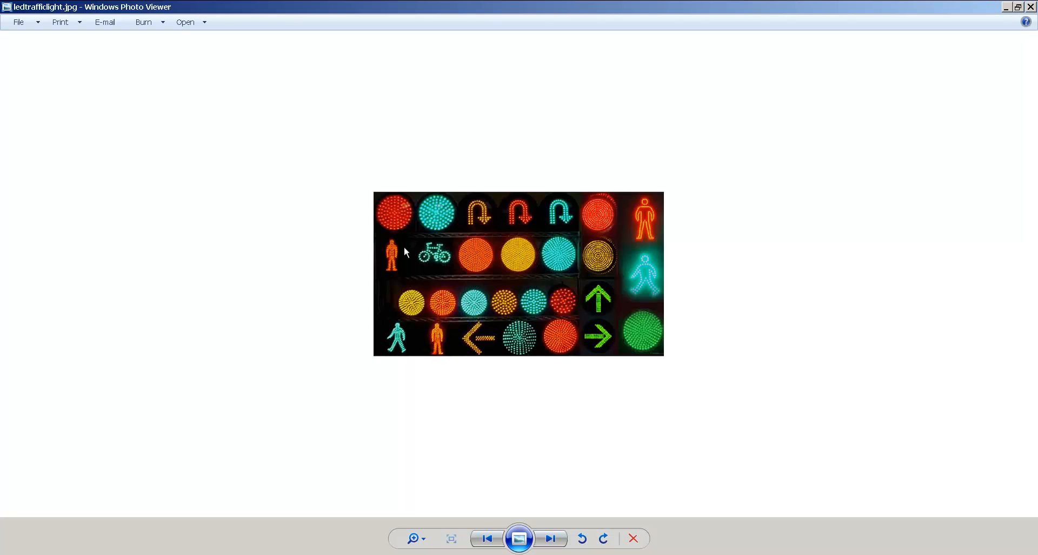
pyautogui.scroll(7, 474, 251)
pyautogui.scroll(-1, 475, 252)
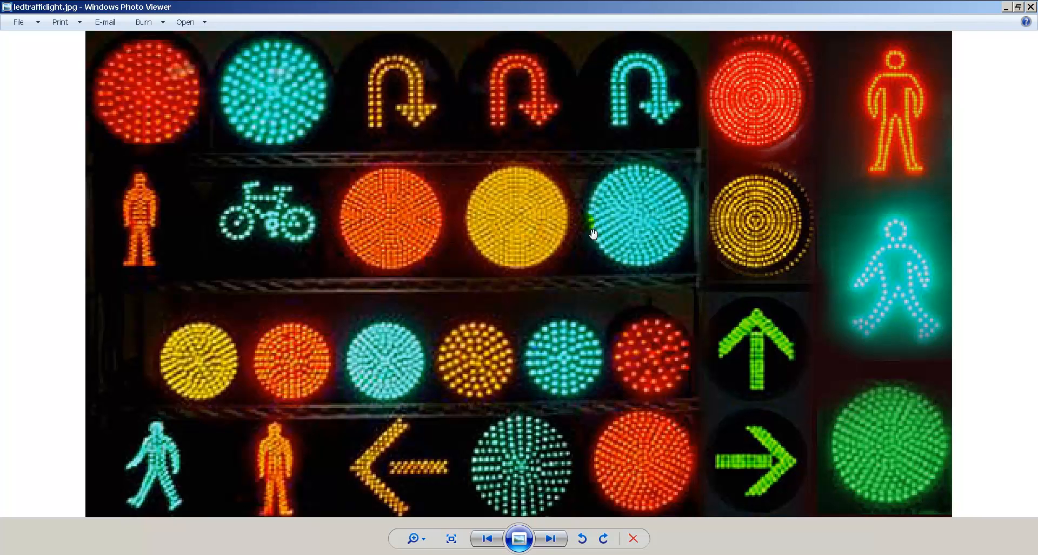
pyautogui.doubleClick(7, 7)
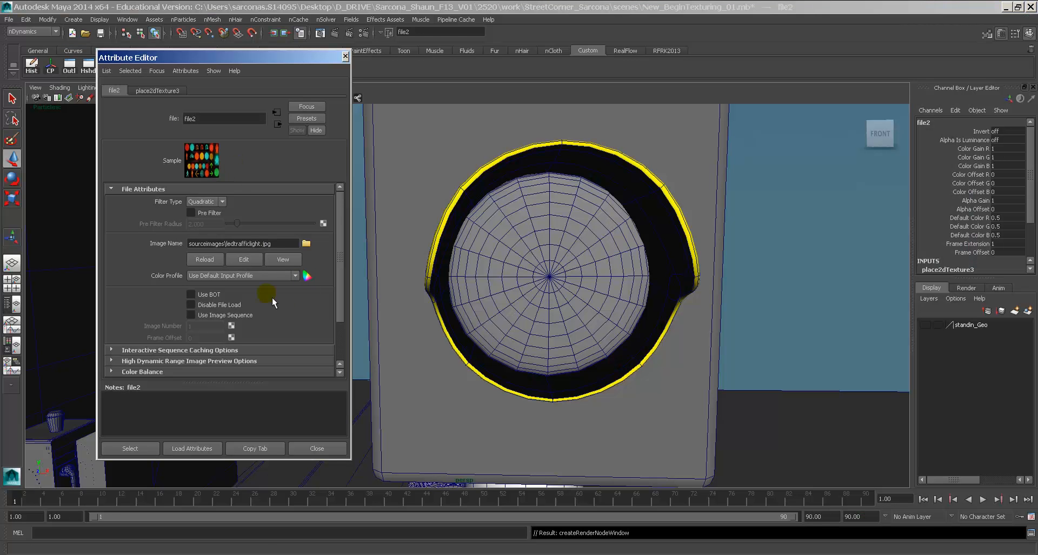
# Close the Attribute Editor, select the round light, and frame it in the viewport with texture maps displayed
pyautogui.click(319, 449)
pyautogui.click(565, 296)
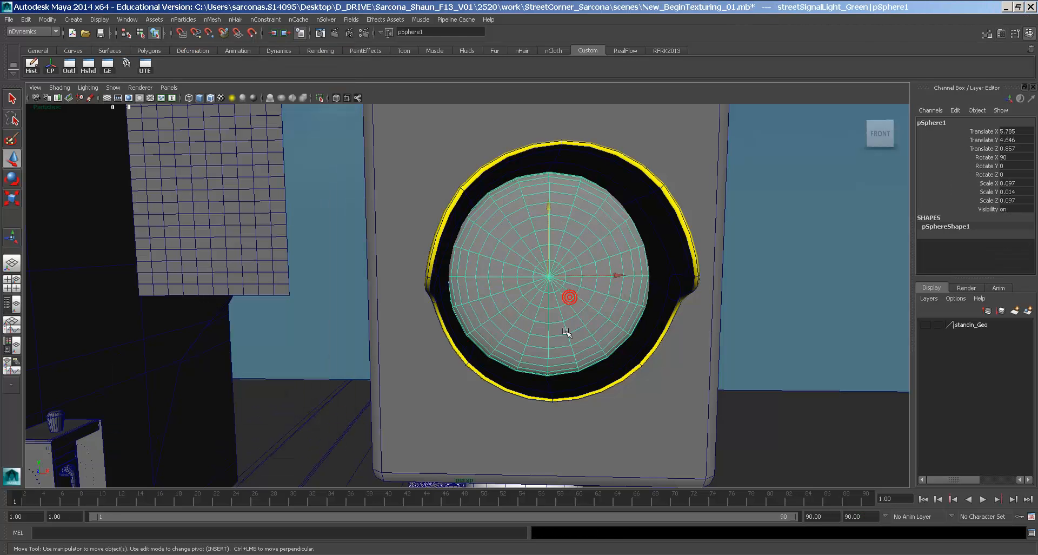
pyautogui.press('6')
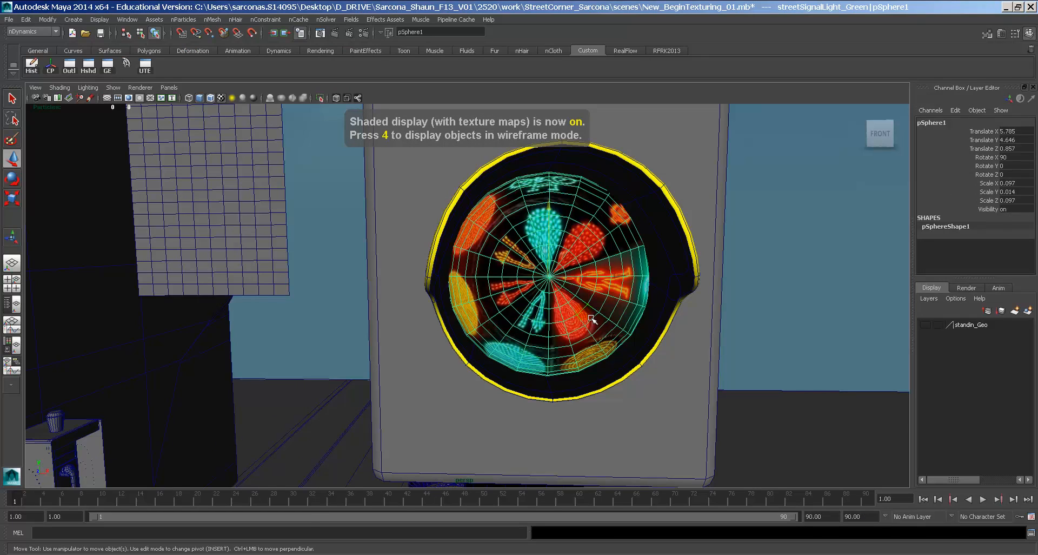
pyautogui.keyDown('alt'); pyautogui.moveTo(783, 322); pyautogui.dragTo(657, 327); pyautogui.keyUp('alt')
pyautogui.press('f')
pyautogui.click(718, 368)
pyautogui.moveTo(635, 361)
pyautogui.keyDown('alt'); pyautogui.mouseDown()
pyautogui.moveTo(662, 355)
pyautogui.moveTo(643, 378)
pyautogui.moveTo(573, 325)
pyautogui.moveTo(515, 300)
pyautogui.moveTo(500, 323)
pyautogui.moveTo(588, 340)
pyautogui.mouseUp(); pyautogui.keyUp('alt')
pyautogui.click(515, 300)
pyautogui.press('4')
pyautogui.press('5')
pyautogui.press('6')
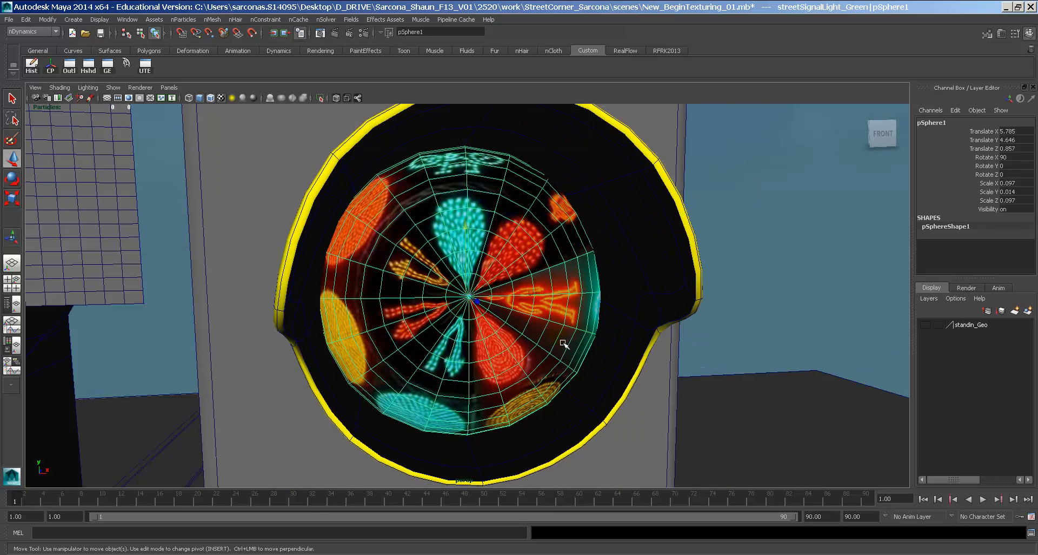
# Open the UV Texture Editor with the selected light's UV layout in view
pyautogui.click(129, 22)
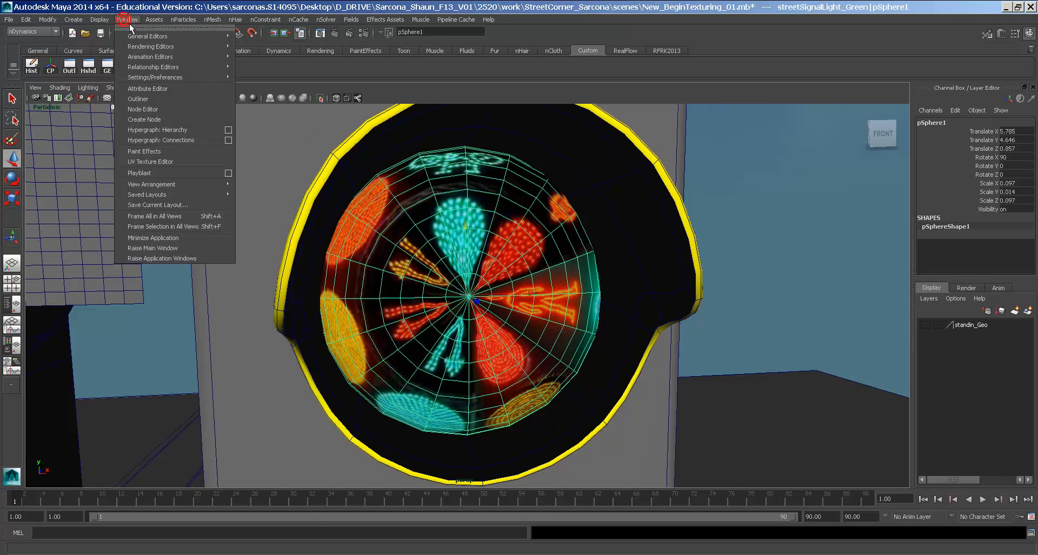
pyautogui.click(180, 162)
pyautogui.scroll(-5, 481, 291)
pyautogui.moveTo(484, 291)
pyautogui.keyDown('alt'); pyautogui.mouseDown(button='middle')
pyautogui.moveTo(466, 283)
pyautogui.moveTo(469, 292)
pyautogui.mouseUp(button='middle'); pyautogui.keyUp('alt')
# Hide the texture image to inspect the light's UV grid alone, and turn the image display back on
pyautogui.click(167, 57)
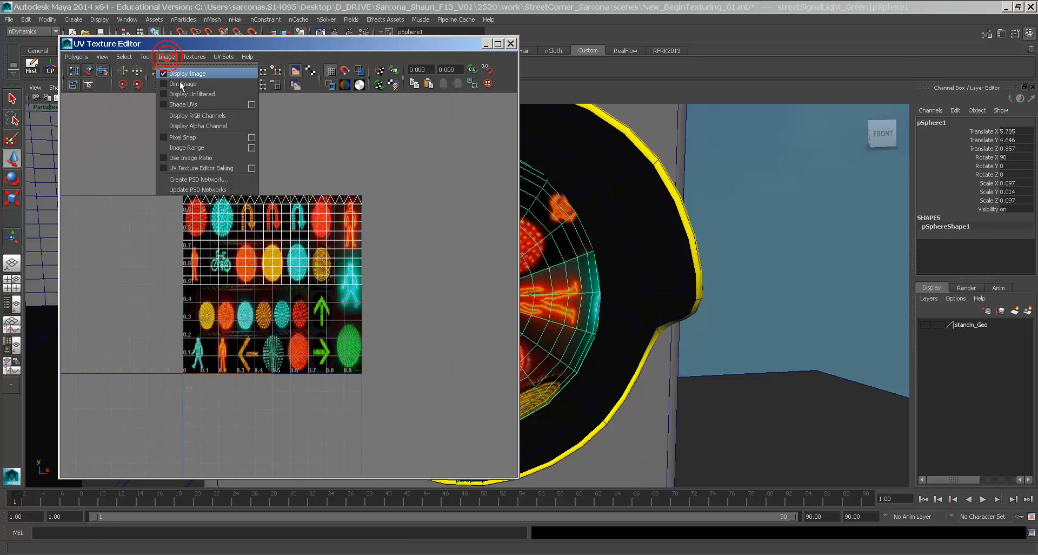
pyautogui.click(181, 72)
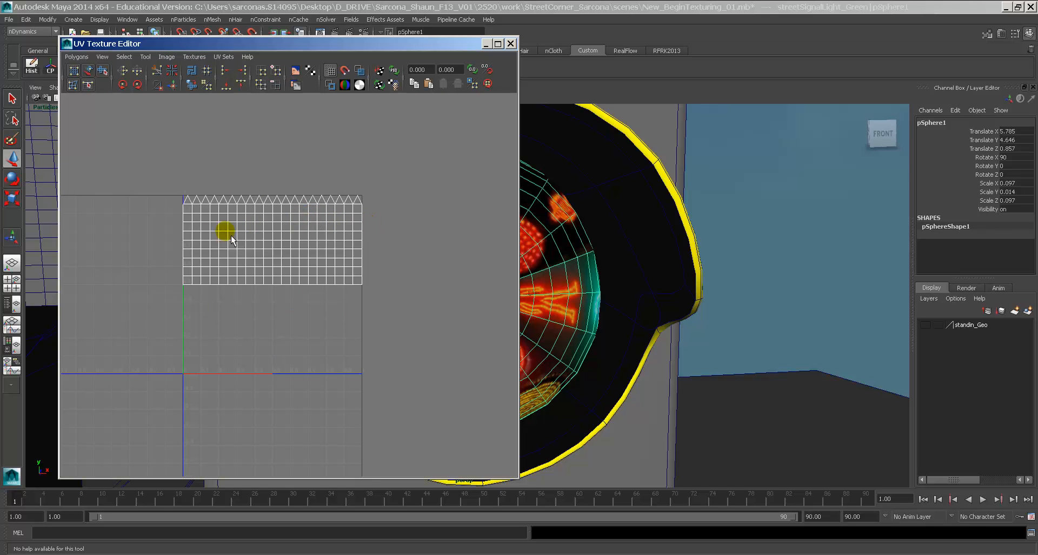
pyautogui.click(166, 57)
pyautogui.click(182, 70)
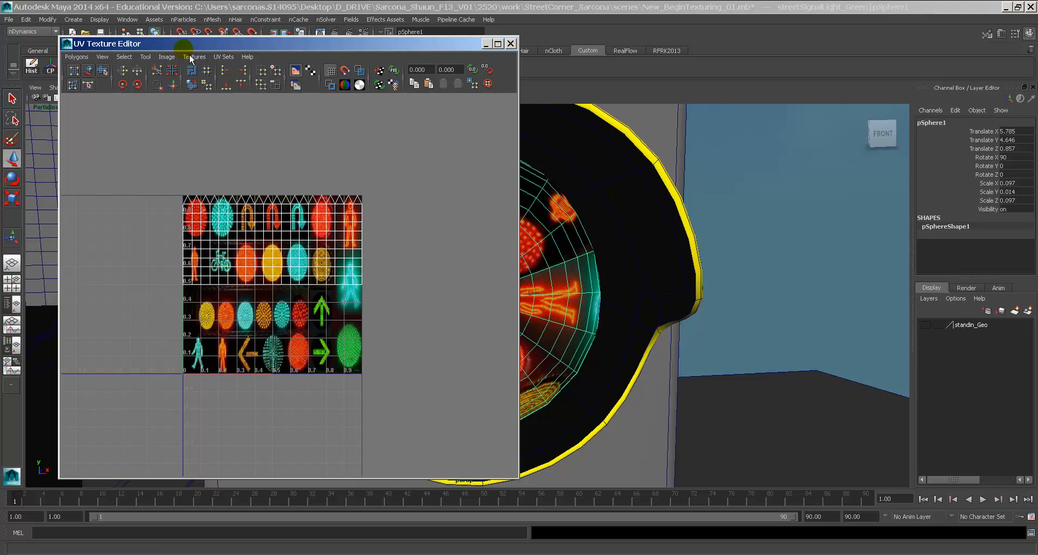
# Apply a planar UV projection from the Z axis to the selected round light
pyautogui.moveTo(455, 180); pyautogui.dragTo(626, 455)
pyautogui.press('space')
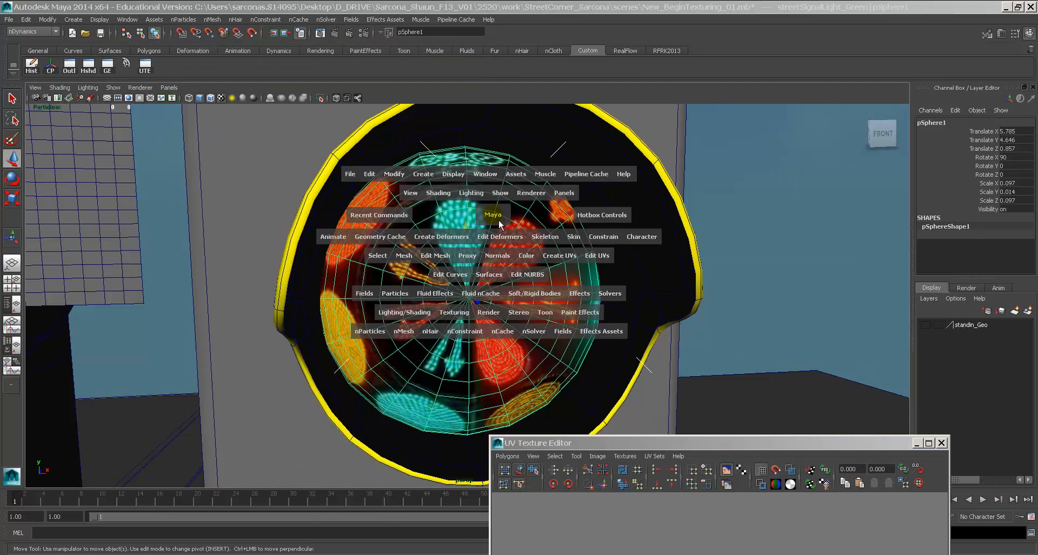
pyautogui.click(583, 266)
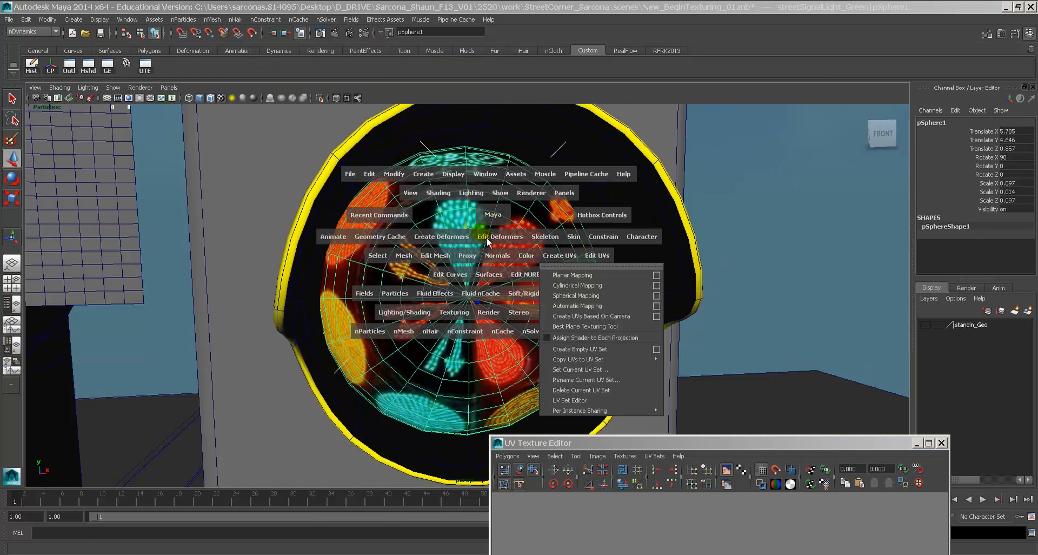
pyautogui.click(663, 279)
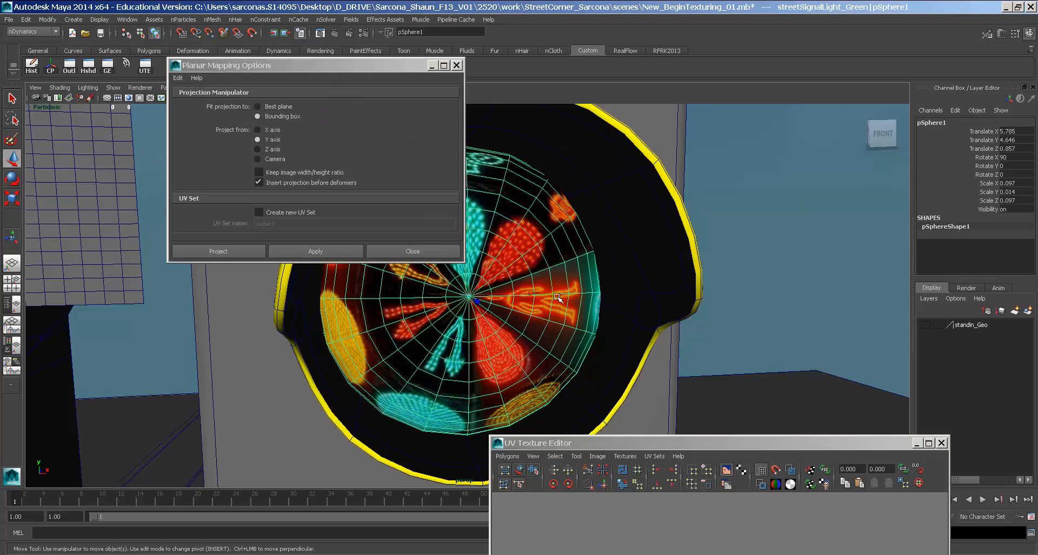
pyautogui.keyDown('alt'); pyautogui.moveTo(557, 297); pyautogui.dragTo(203, 468); pyautogui.keyUp('alt')
pyautogui.hotkey('ctrl', 'z')
pyautogui.click(273, 149)
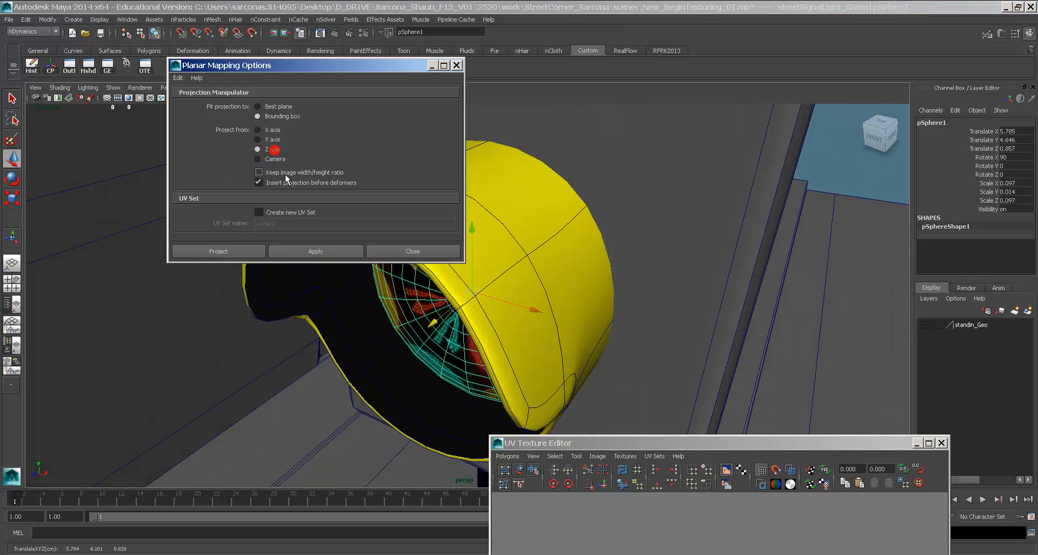
pyautogui.click(218, 251)
pyautogui.click(221, 252)
pyautogui.keyDown('alt'); pyautogui.moveTo(258, 301); pyautogui.dragTo(477, 314); pyautogui.keyUp('alt')
pyautogui.keyDown('alt'); pyautogui.moveTo(477, 315); pyautogui.dragTo(455, 309, button='middle'); pyautogui.keyUp('alt')
pyautogui.keyDown('alt'); pyautogui.moveTo(454, 309); pyautogui.dragTo(414, 303, button='right'); pyautogui.keyUp('alt')
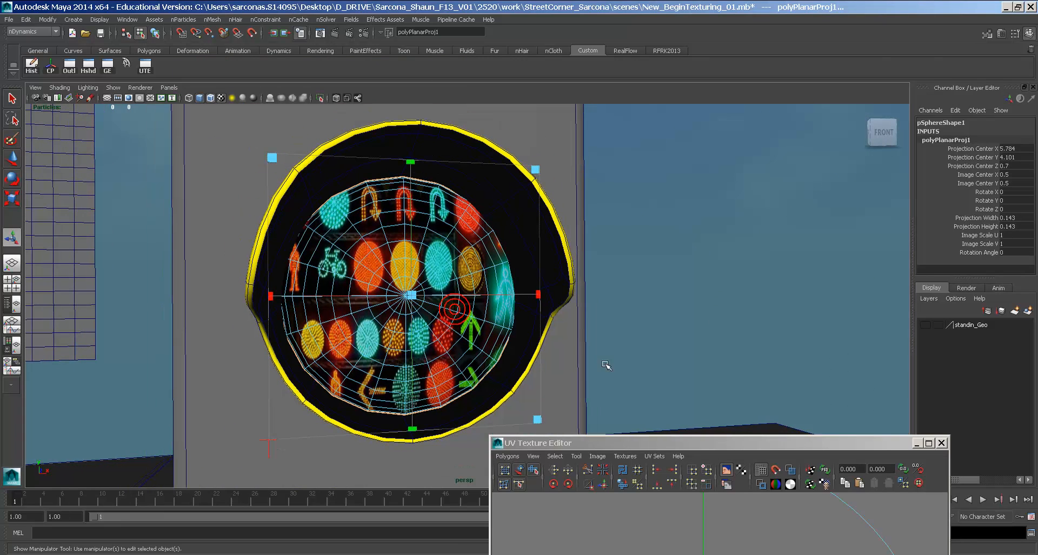
# Select all of the light's UVs and move them onto the round green lamp in the LED image's lower-right corner
pyautogui.moveTo(643, 443); pyautogui.dragTo(509, 67)
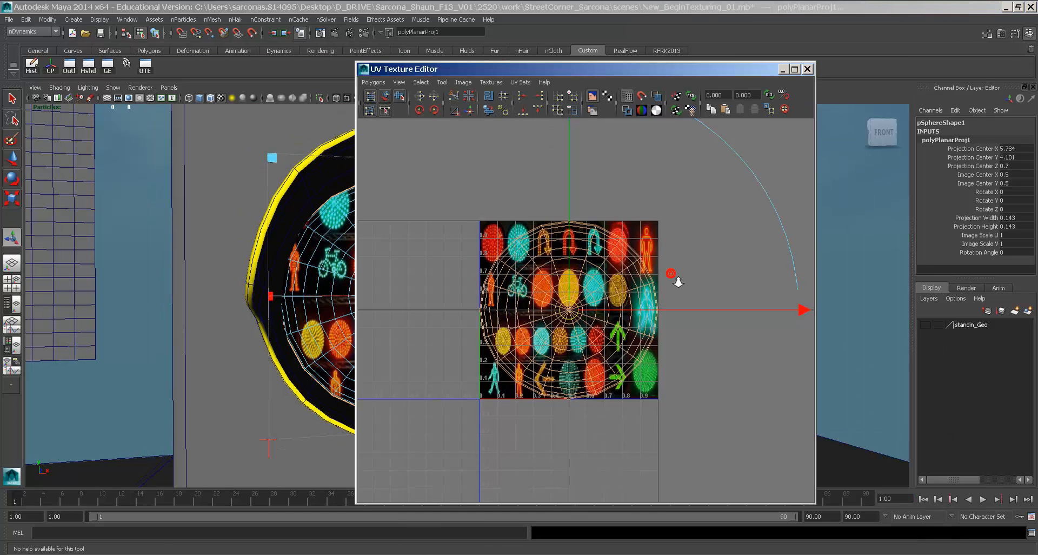
pyautogui.moveTo(582, 321); pyautogui.dragTo(436, 151)
pyautogui.hotkey('ctrl', 'z')
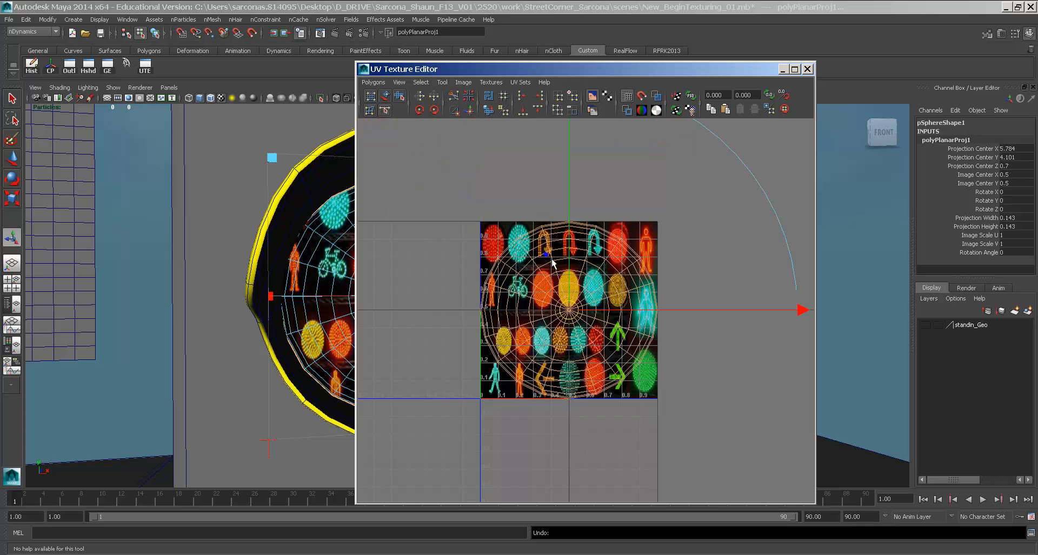
pyautogui.moveTo(547, 255); pyautogui.dragTo(590, 258, button='right')
pyautogui.moveTo(423, 183); pyautogui.dragTo(741, 471)
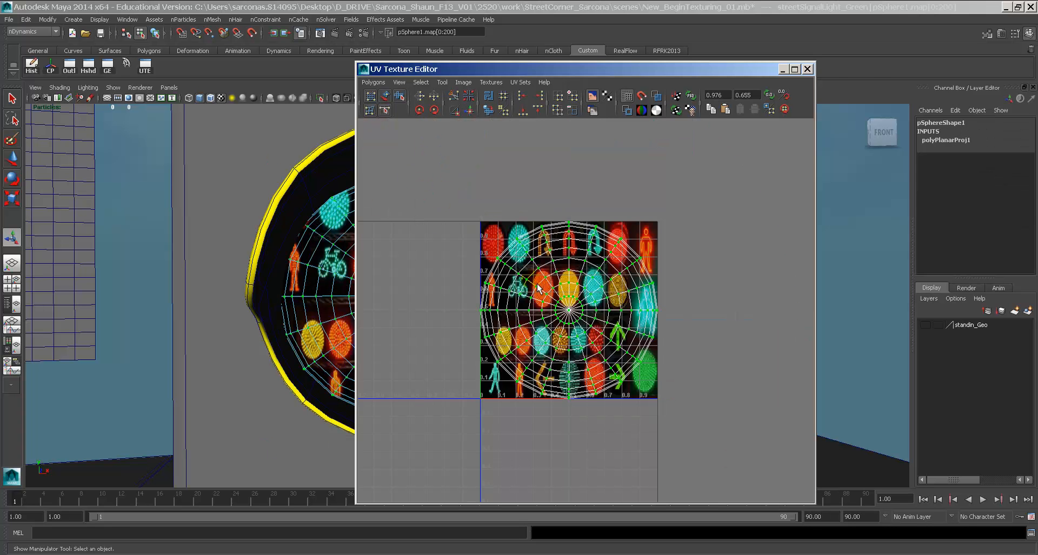
pyautogui.press('w')
pyautogui.moveTo(539, 288); pyautogui.dragTo(619, 350, button='middle')
# Scale the light's UV shell down to the green lamp's size and narrow it horizontally
pyautogui.keyDown('alt'); pyautogui.moveTo(619, 349); pyautogui.dragTo(785, 370, button='right'); pyautogui.keyUp('alt')
pyautogui.scroll(2, 598, 333)
pyautogui.press('r')
pyautogui.moveTo(588, 328); pyautogui.dragTo(491, 327, button='middle')
pyautogui.press('f')
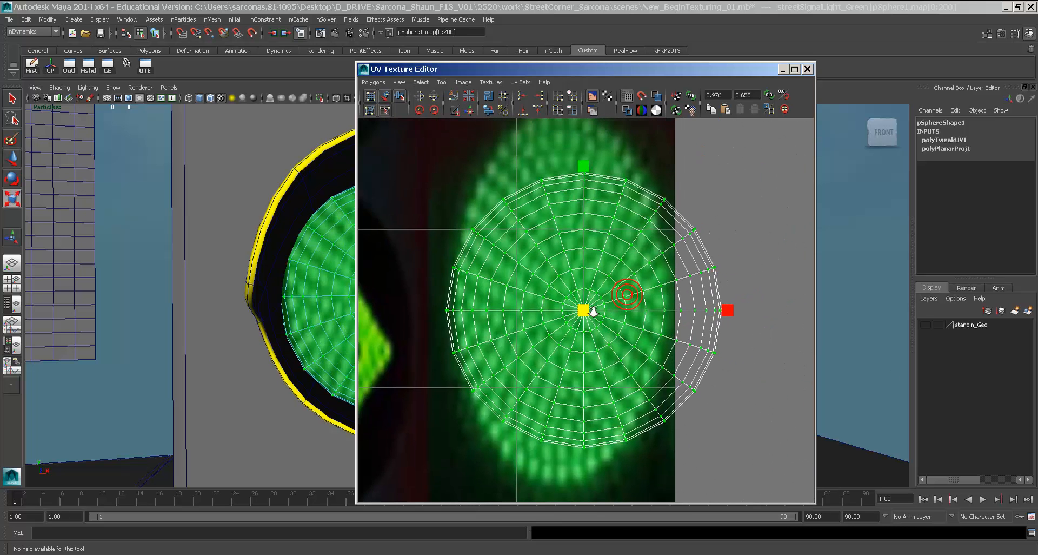
pyautogui.keyDown('alt'); pyautogui.moveTo(593, 311); pyautogui.dragTo(563, 312, button='right'); pyautogui.keyUp('alt')
pyautogui.moveTo(754, 314); pyautogui.dragTo(684, 319, button='middle')
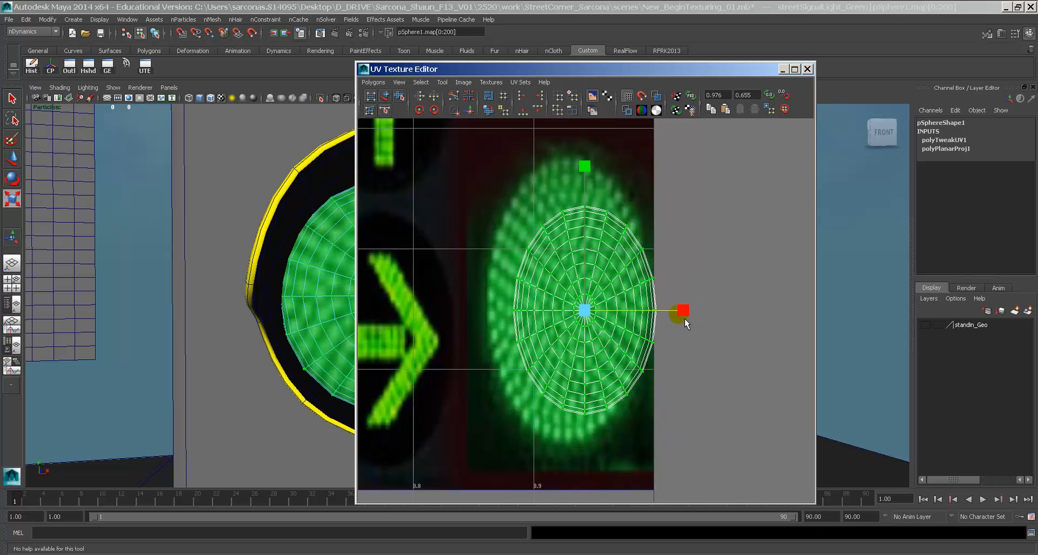
# Center the UV shell on the green lamp and stretch its height and width to fill the lamp's oval
pyautogui.press('w')
pyautogui.moveTo(574, 311); pyautogui.dragTo(556, 305, button='middle')
pyautogui.press('r')
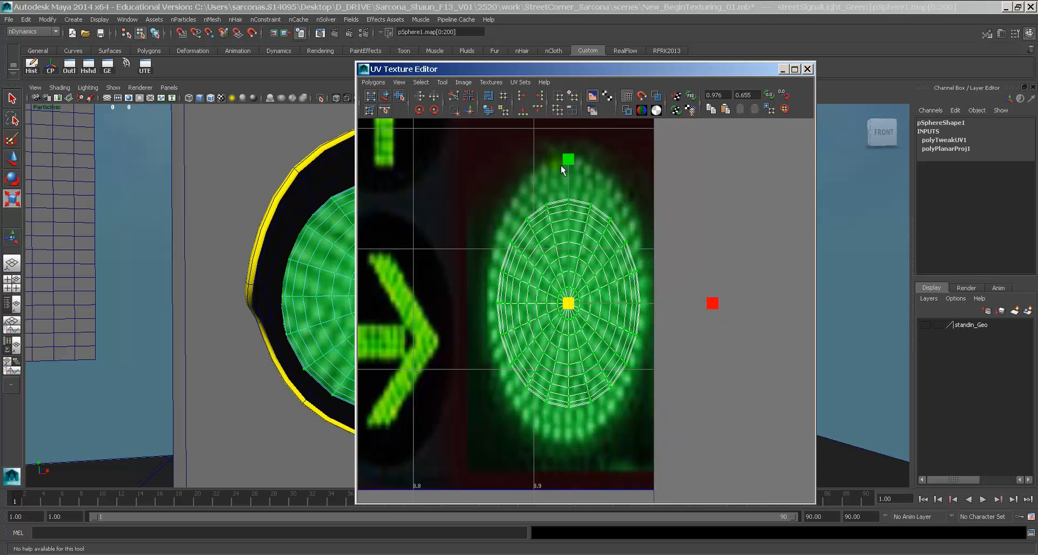
pyautogui.moveTo(567, 161); pyautogui.dragTo(579, 111)
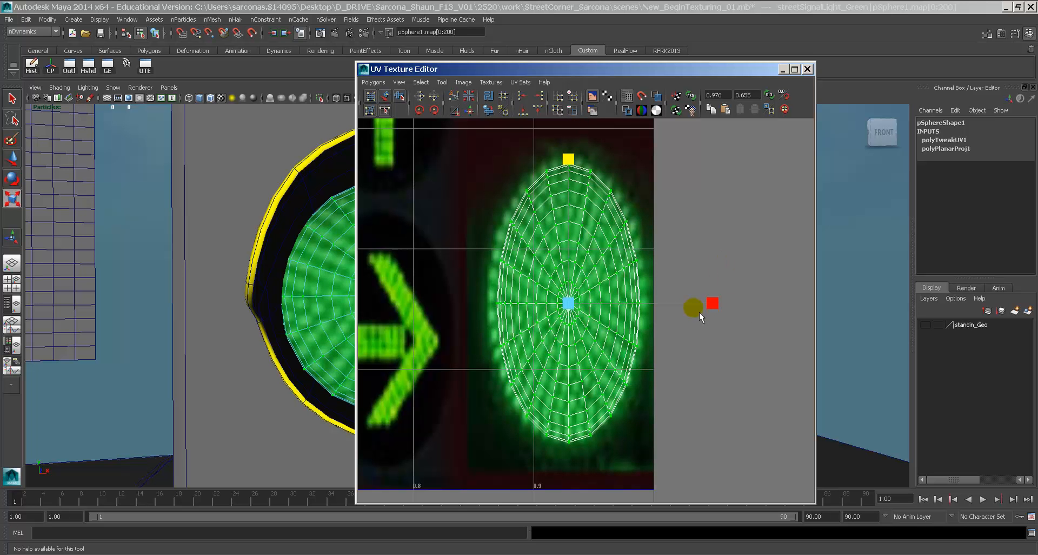
pyautogui.moveTo(713, 303); pyautogui.dragTo(738, 307)
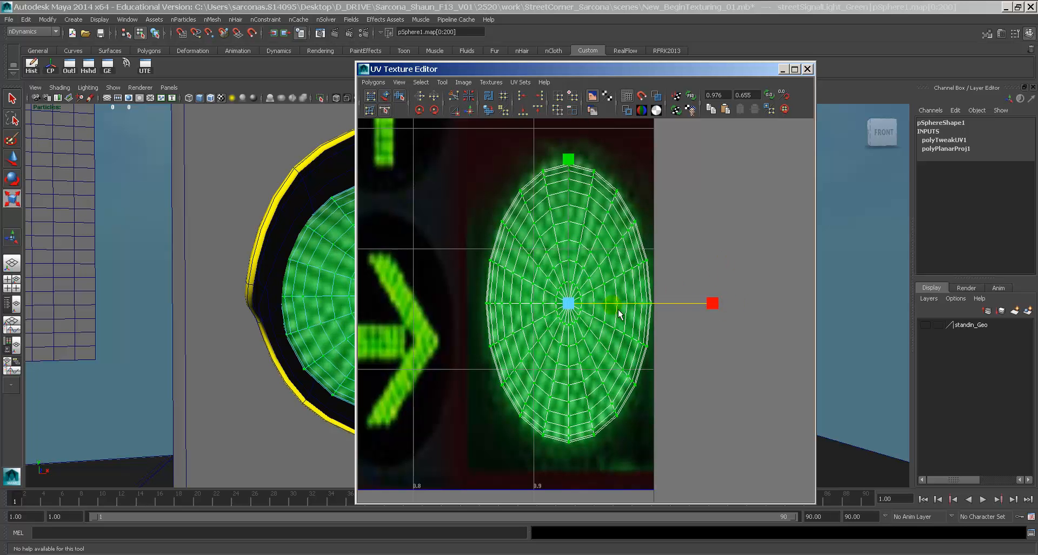
pyautogui.press('w')
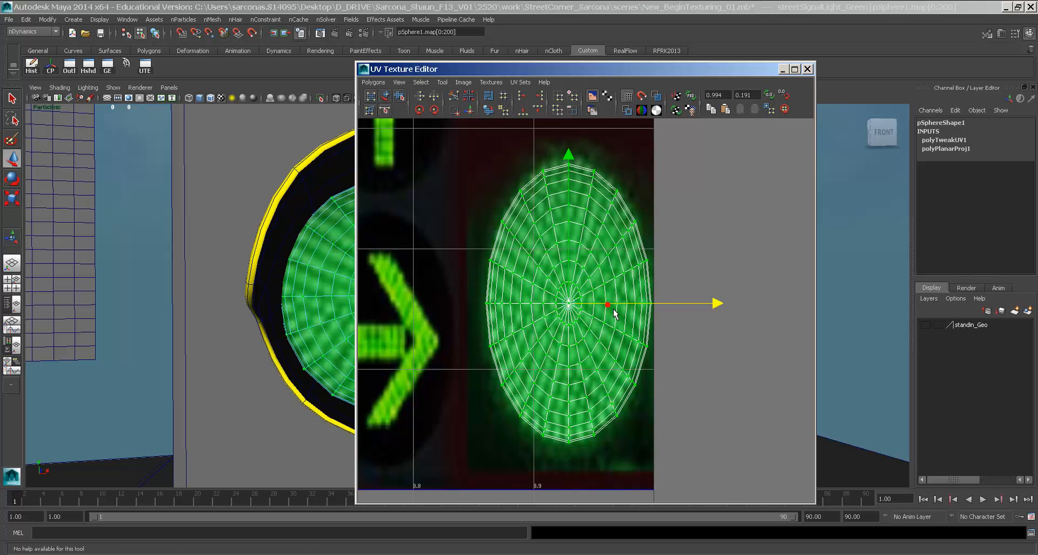
pyautogui.moveTo(615, 316); pyautogui.dragTo(615, 314)
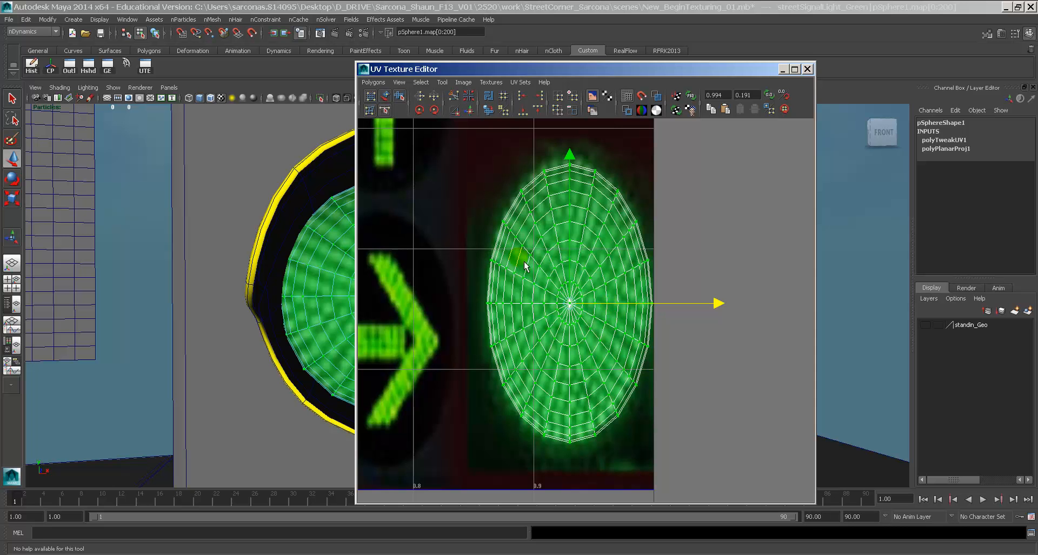
# Return the light to object selection mode and open the Hypershade
pyautogui.moveTo(535, 69); pyautogui.dragTo(718, 61)
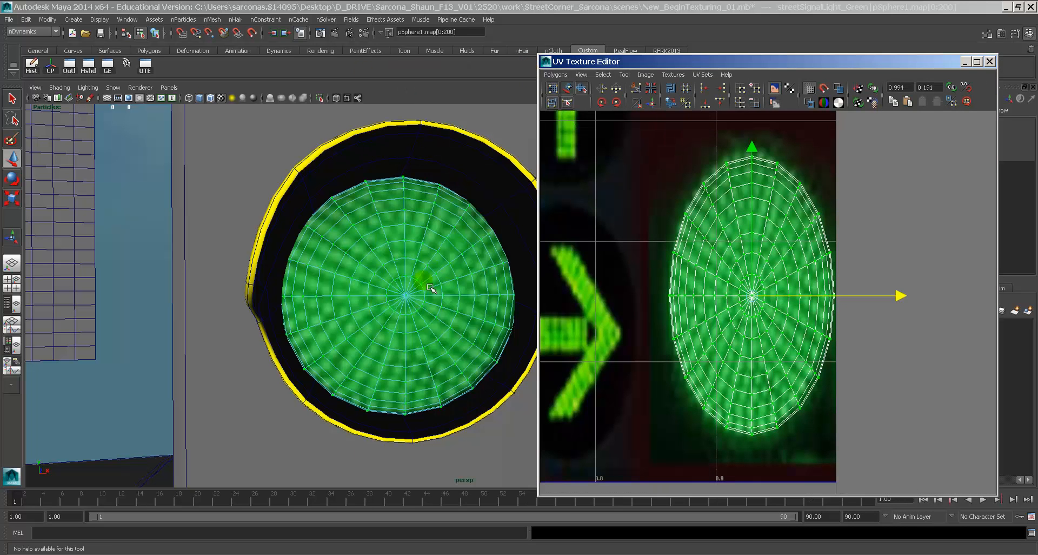
pyautogui.keyDown('alt'); pyautogui.moveTo(430, 288); pyautogui.dragTo(401, 282); pyautogui.keyUp('alt')
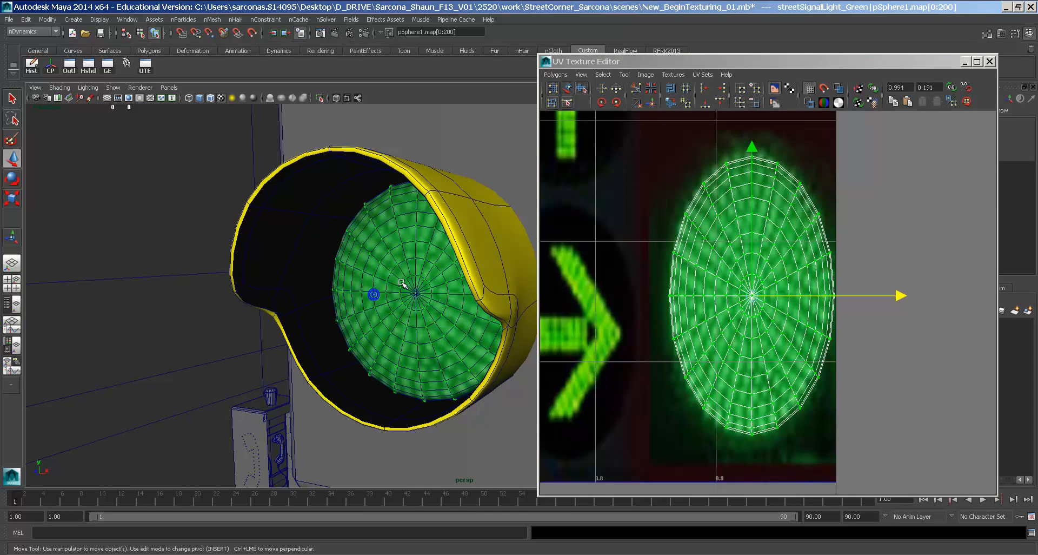
pyautogui.press('F8')
pyautogui.click(126, 64)
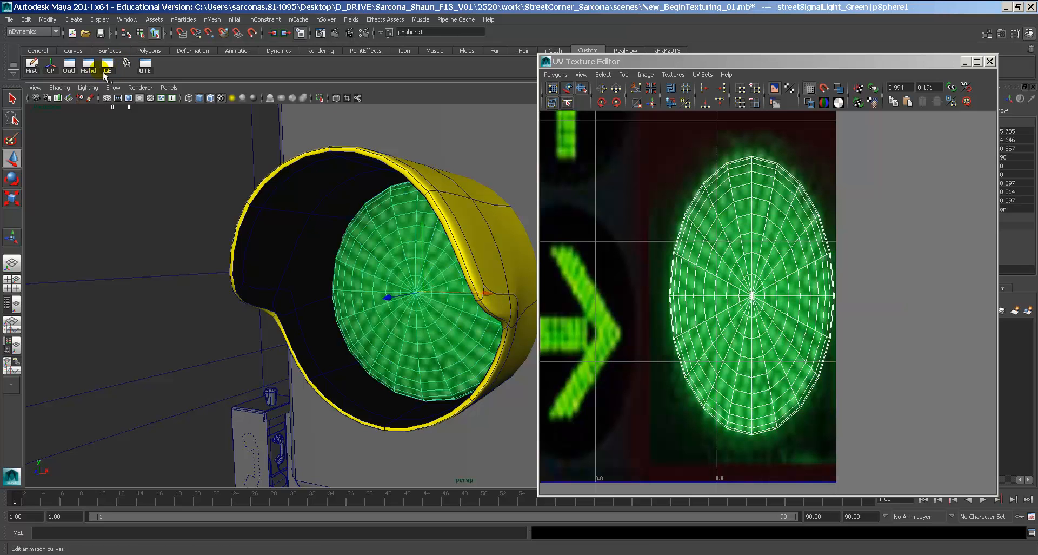
pyautogui.click(89, 67)
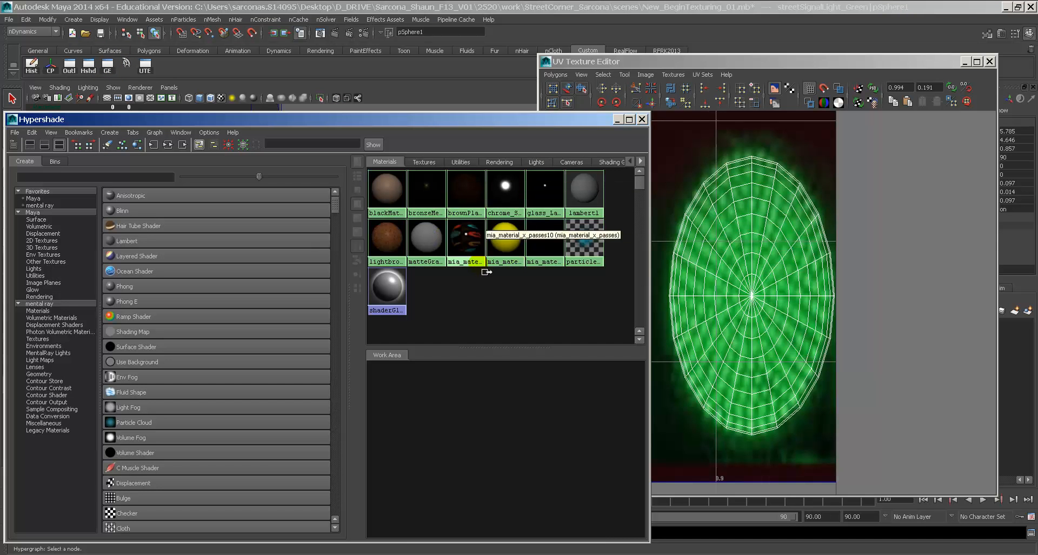
# Rename the LED-textured material signalLight_MIA and set its reflectivity to 0.102 and its glossiness to 0.735
pyautogui.click(518, 262)
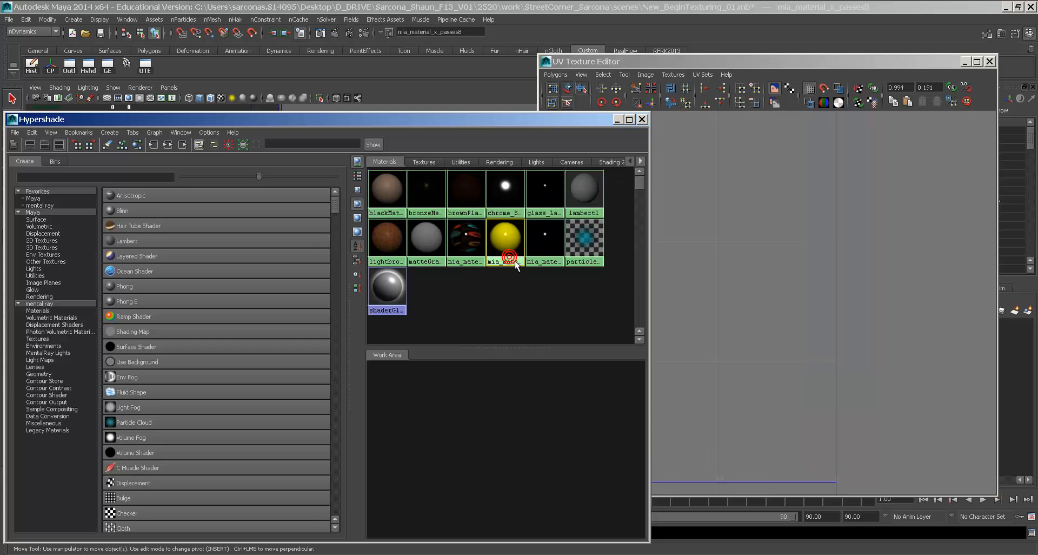
pyautogui.click(465, 239)
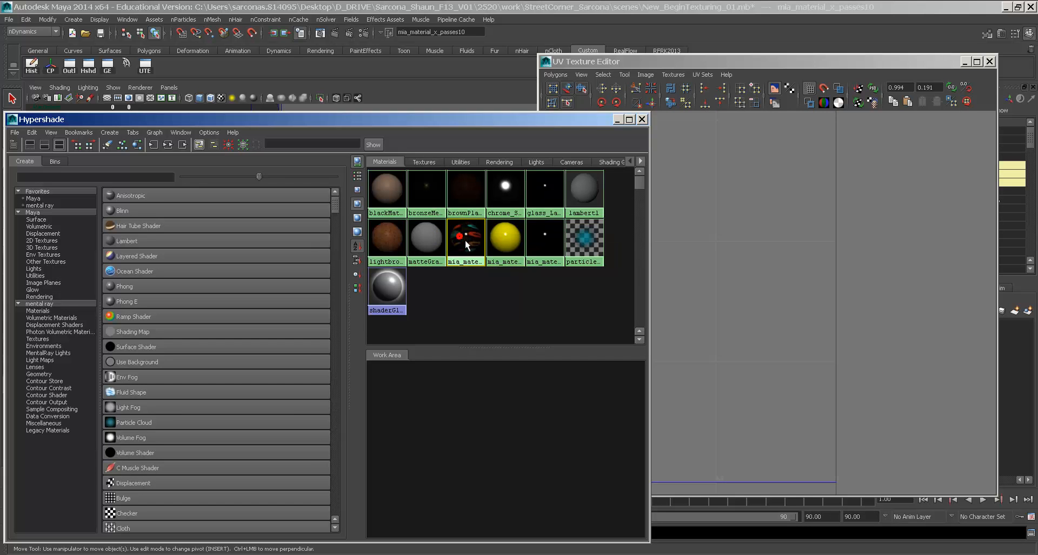
pyautogui.doubleClick(457, 239)
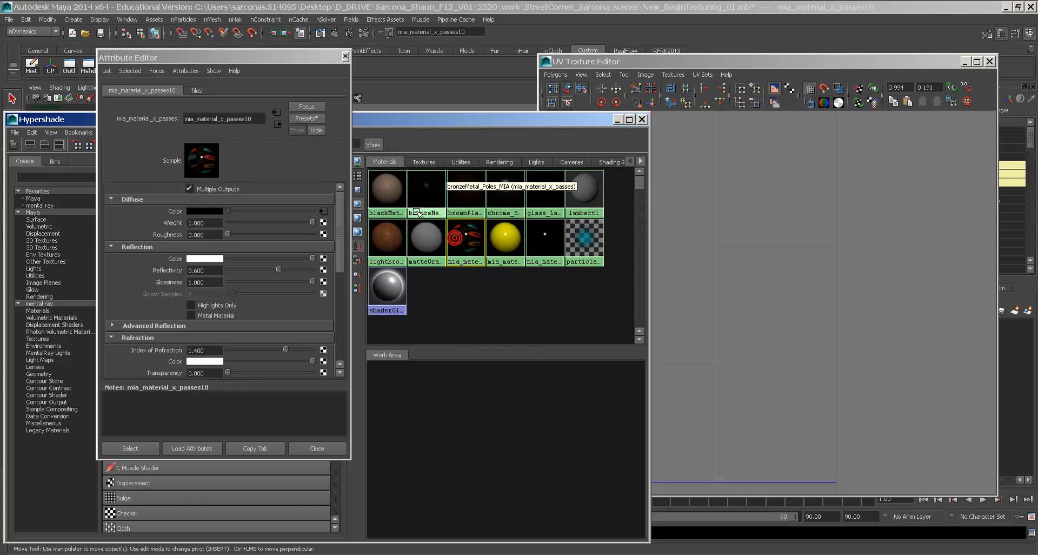
pyautogui.doubleClick(258, 118)
pyautogui.write('t')
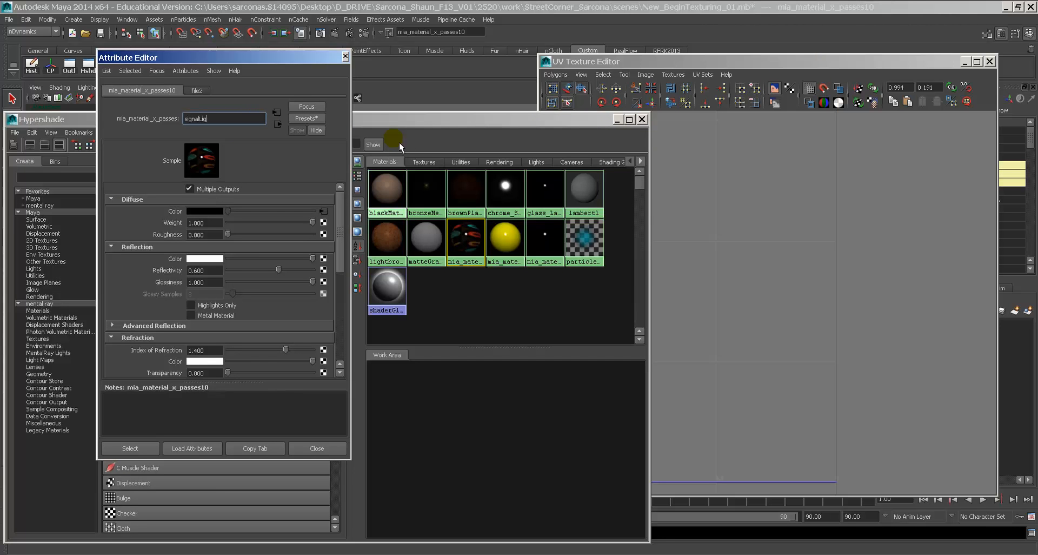
pyautogui.write('ignalLight_MIA')
pyautogui.press('Return')
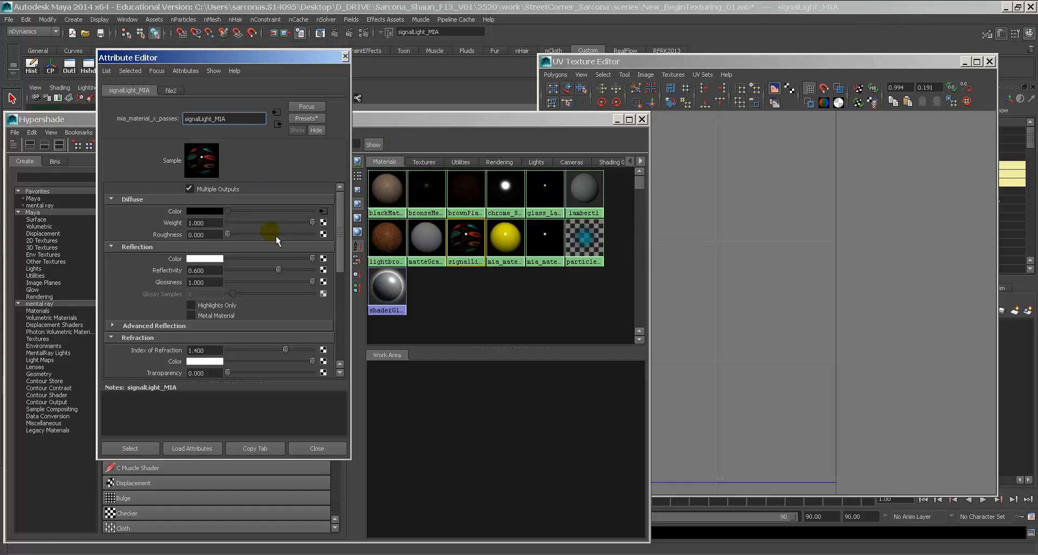
pyautogui.click(236, 268)
pyautogui.moveTo(287, 284)
pyautogui.mouseDown()
pyautogui.moveTo(276, 284)
pyautogui.moveTo(286, 282)
pyautogui.mouseUp()
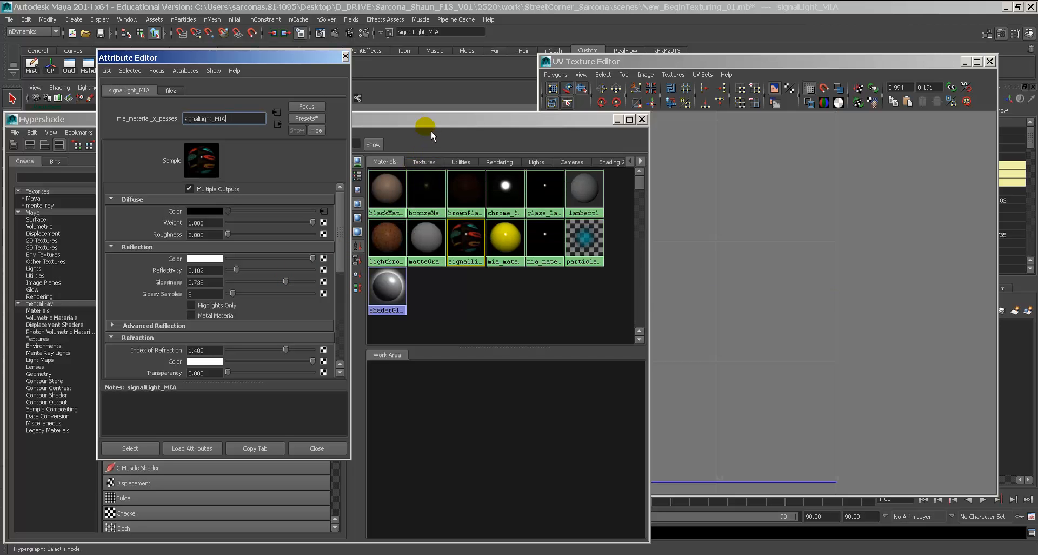
# Graph the shading network of signalLight_MIA and show the attributes of its LED image file node
pyautogui.click(468, 242)
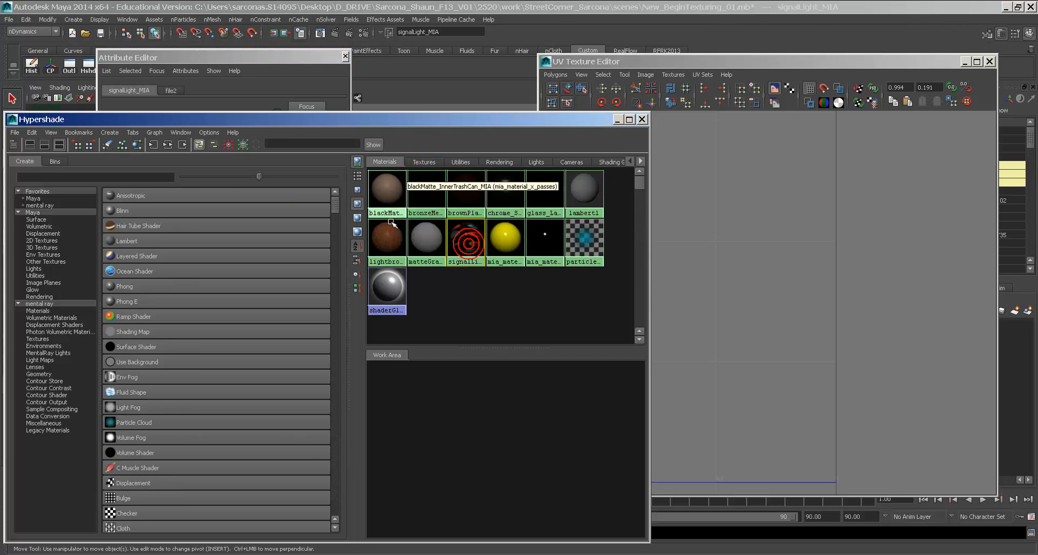
pyautogui.click(172, 149)
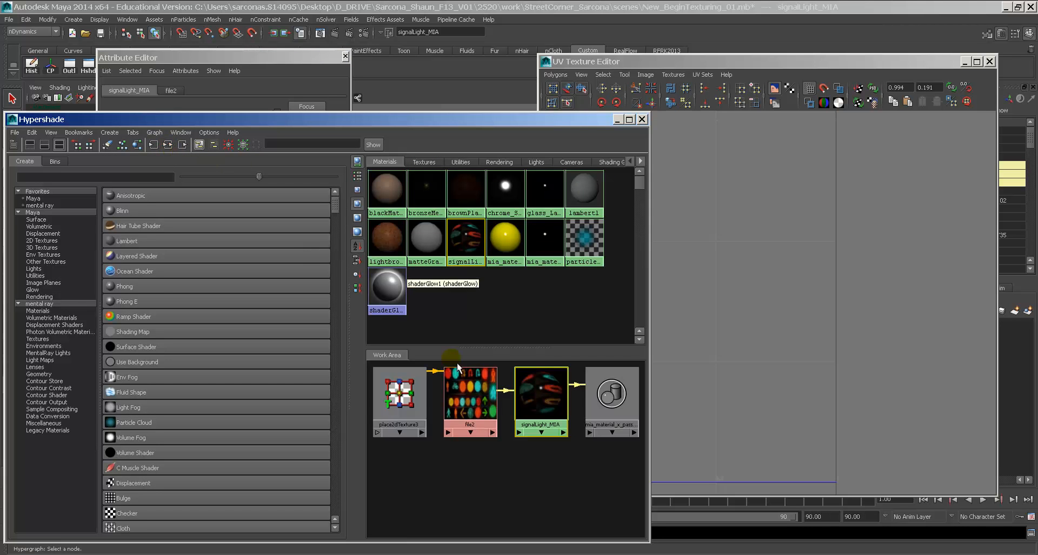
pyautogui.click(474, 390)
pyautogui.moveTo(475, 391); pyautogui.dragTo(479, 399)
pyautogui.moveTo(272, 57); pyautogui.dragTo(799, 85)
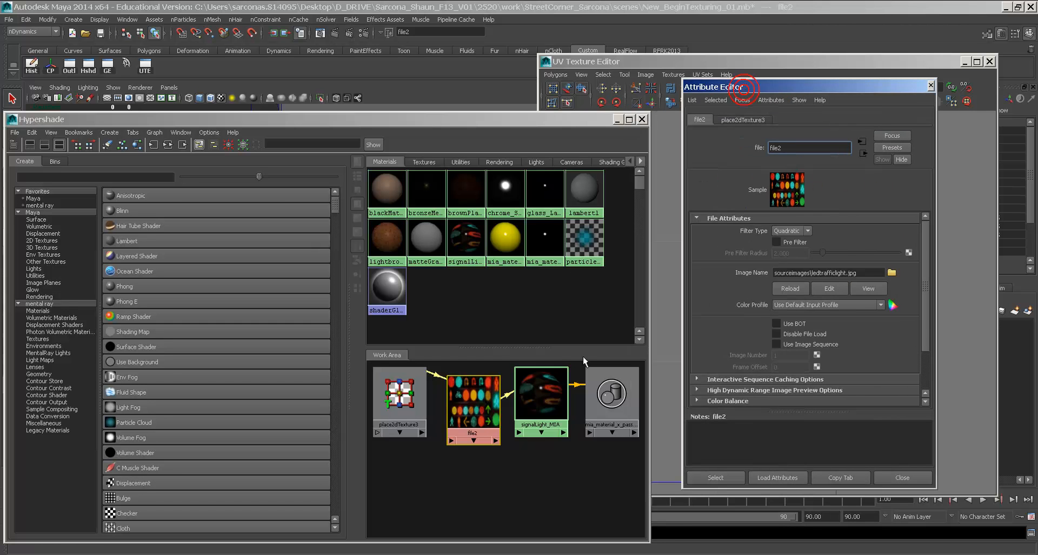
# Connect the file2 LED image to the Standard Bump attribute of signalLight_MIA
pyautogui.click(540, 395)
pyautogui.scroll(-3, 805, 326)
pyautogui.scroll(-2, 805, 326)
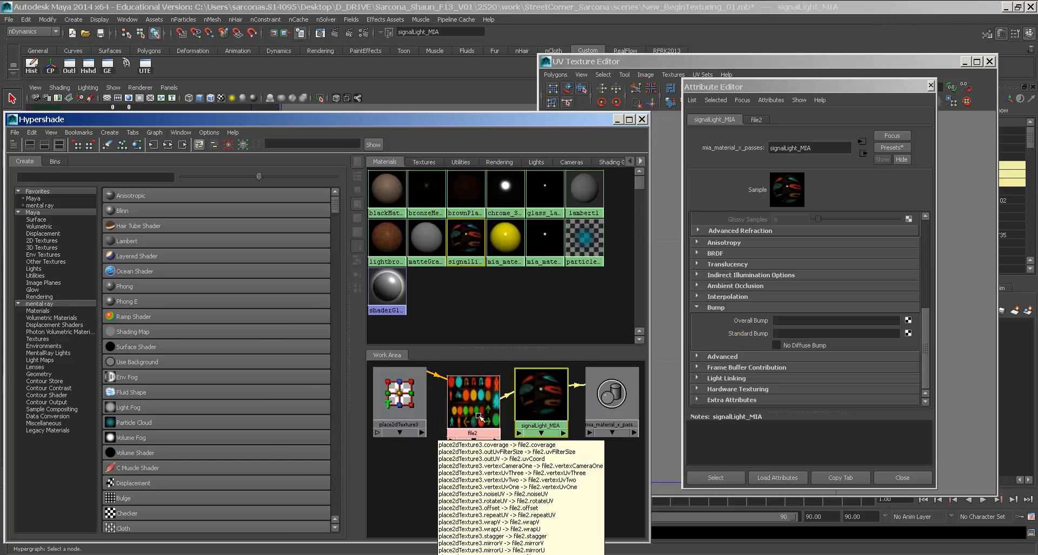
pyautogui.moveTo(479, 416); pyautogui.dragTo(697, 370, button='middle')
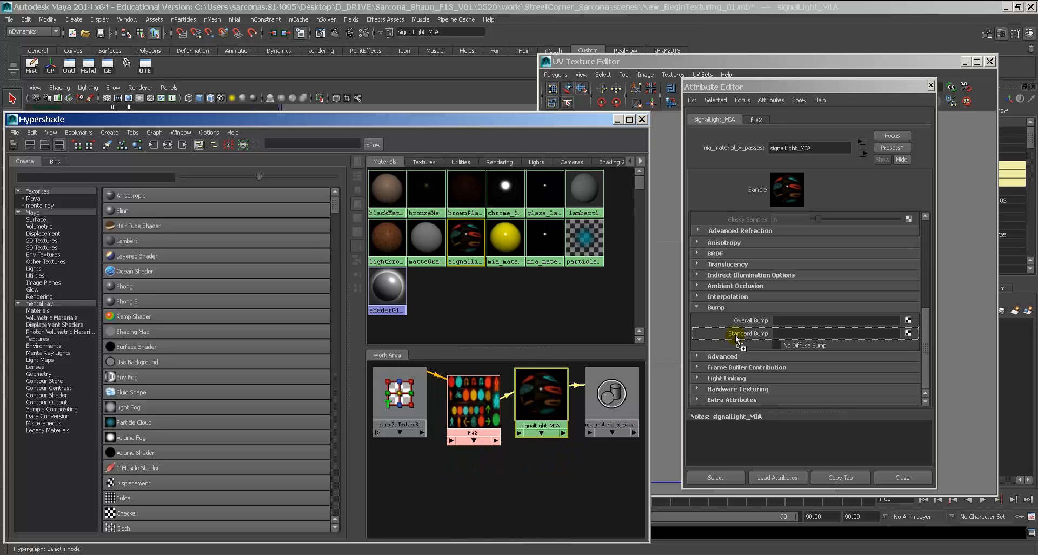
pyautogui.moveTo(737, 338); pyautogui.dragTo(739, 339, button='middle')
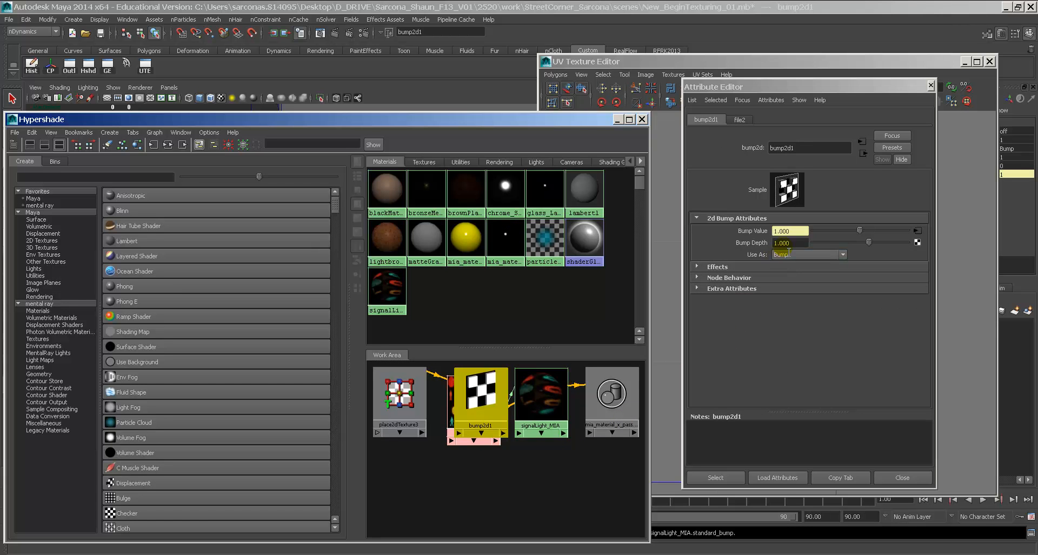
pyautogui.scroll(2, 507, 448)
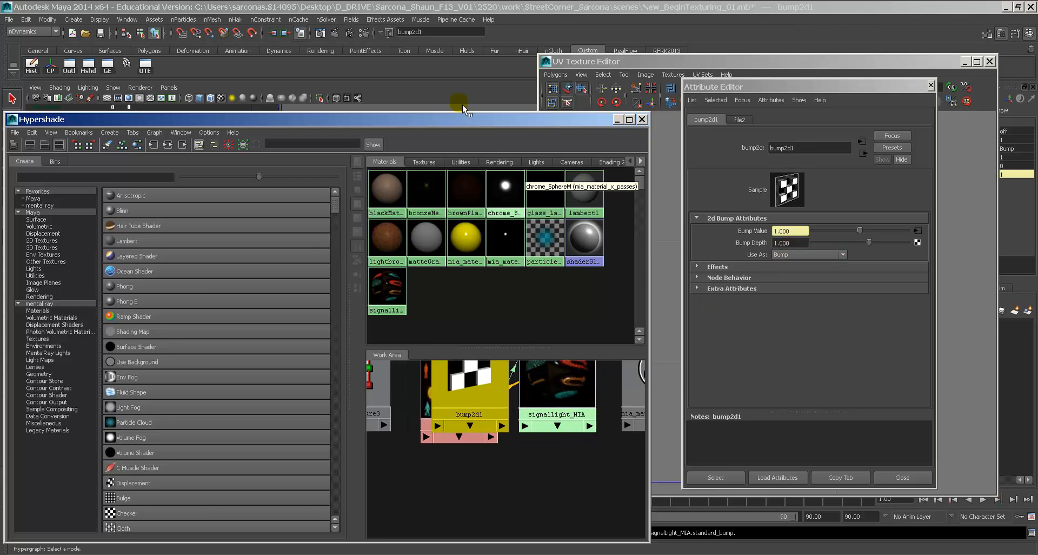
# Render the angled view of the green signal light with mental ray, and close the render window
pyautogui.click(439, 124)
pyautogui.moveTo(439, 122); pyautogui.dragTo(475, 350)
pyautogui.keyDown('alt'); pyautogui.moveTo(460, 259); pyautogui.dragTo(439, 222); pyautogui.keyUp('alt')
pyautogui.click(335, 33)
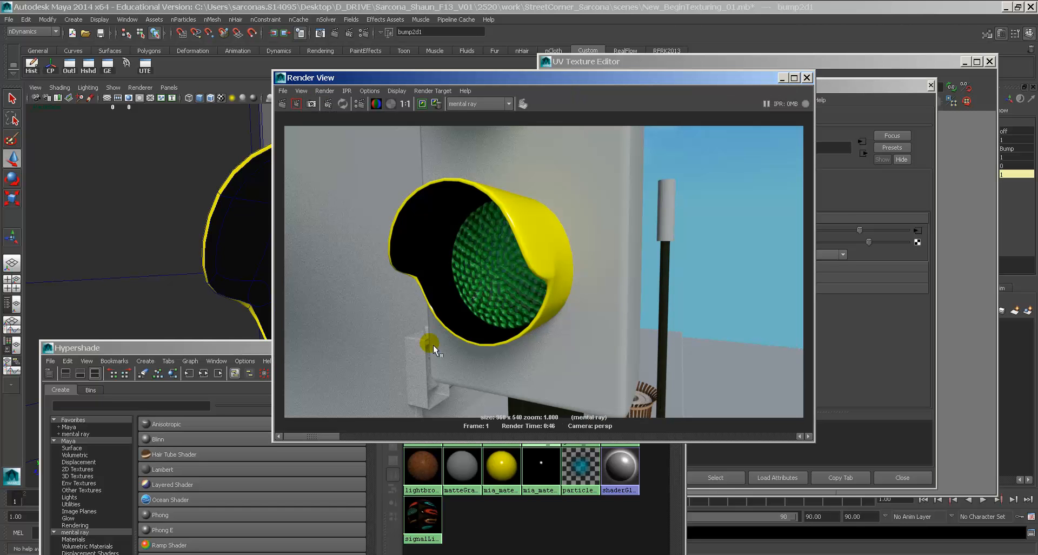
pyautogui.click(807, 78)
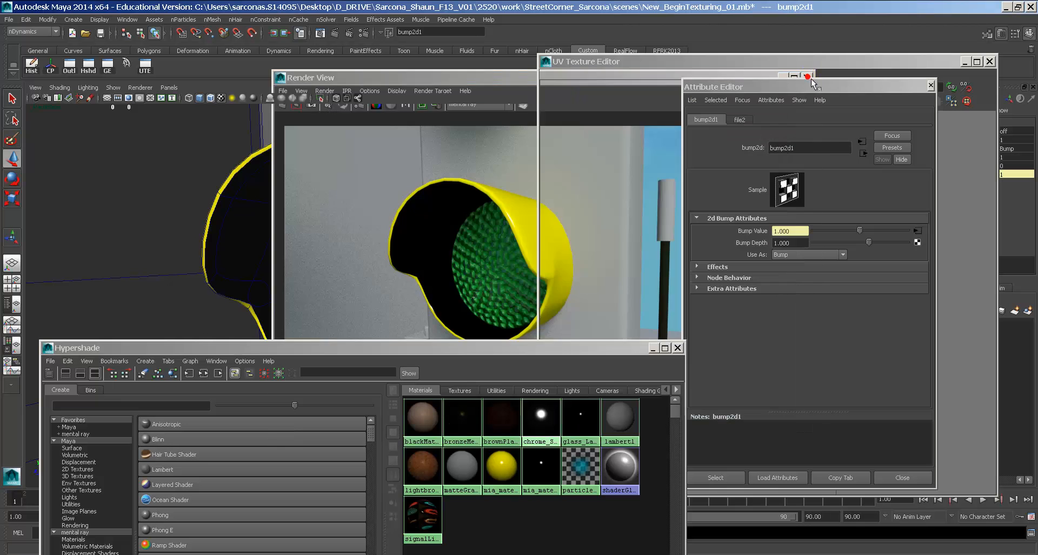
# Delete the untextured signal hood and light above the green one
pyautogui.keyDown('alt'); pyautogui.moveTo(444, 284); pyautogui.dragTo(417, 220, button='right'); pyautogui.keyUp('alt')
pyautogui.keyDown('alt'); pyautogui.moveTo(421, 223); pyautogui.dragTo(415, 246); pyautogui.keyUp('alt')
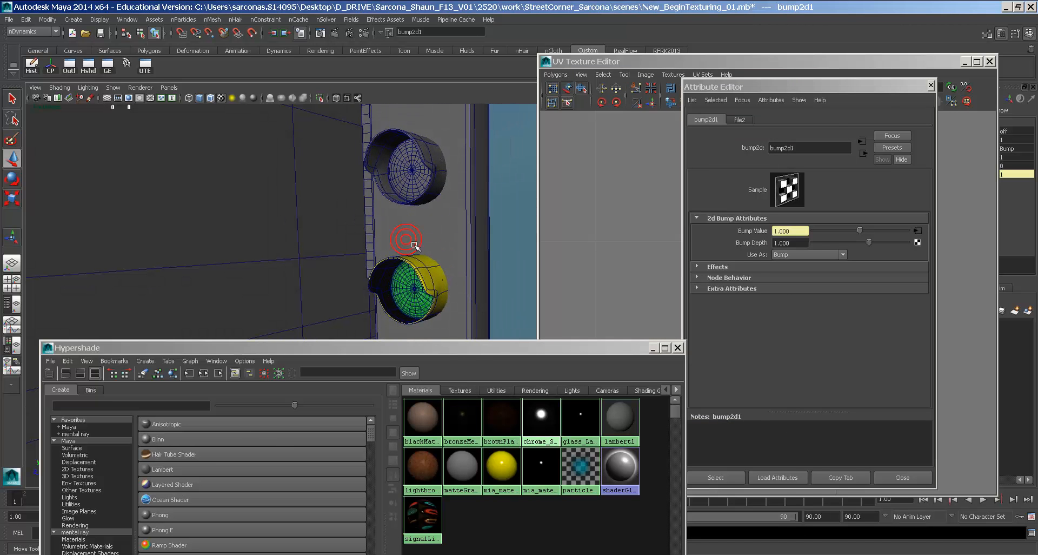
pyautogui.click(424, 192)
pyautogui.keyDown('alt'); pyautogui.moveTo(427, 192); pyautogui.dragTo(410, 151, button='middle'); pyautogui.keyUp('alt')
pyautogui.keyDown('shift'); pyautogui.click(414, 143); pyautogui.keyUp('shift')
pyautogui.keyDown('shift'); pyautogui.click(437, 146); pyautogui.keyUp('shift')
pyautogui.press('Delete')
# Select the yellow hood together with its green light
pyautogui.click(418, 272)
pyautogui.keyDown('shift'); pyautogui.click(422, 260); pyautogui.keyUp('shift')
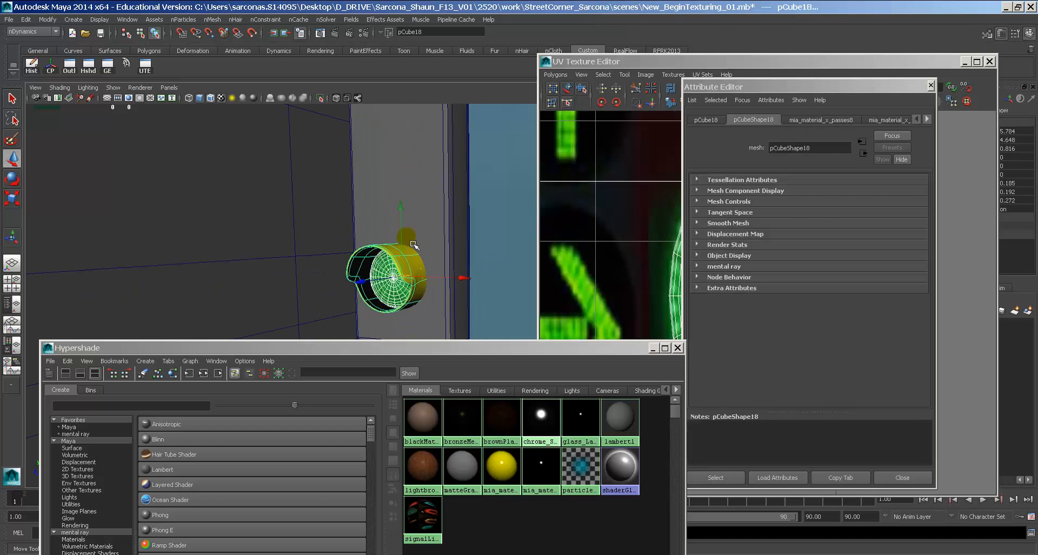
# Duplicate the signal light with its hood twice upward at equal spacing, checking the streetlight reference photo, to stack three lights
pyautogui.hotkey('ctrl', 'd')
pyautogui.moveTo(411, 244); pyautogui.dragTo(418, 171)
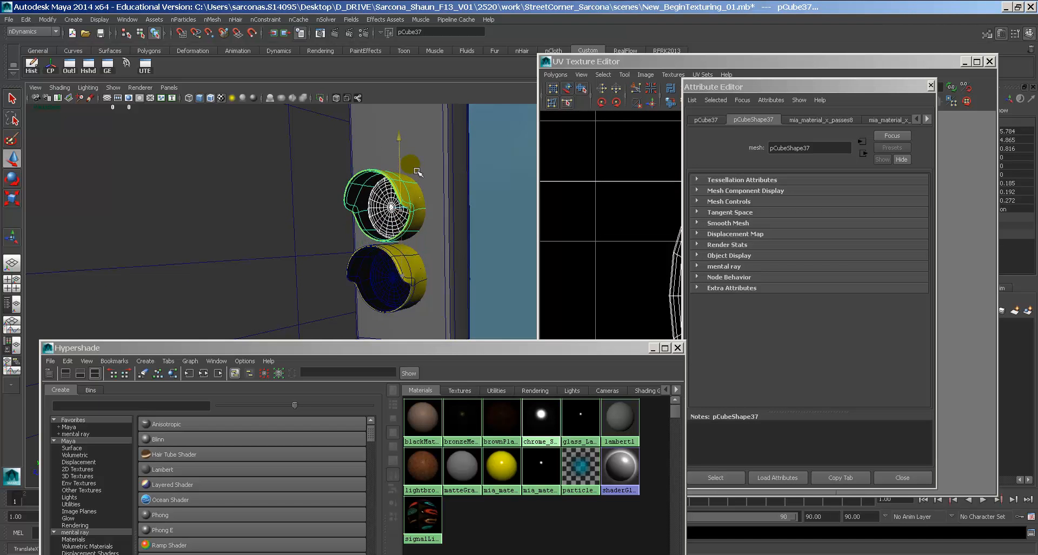
pyautogui.click(446, 553)
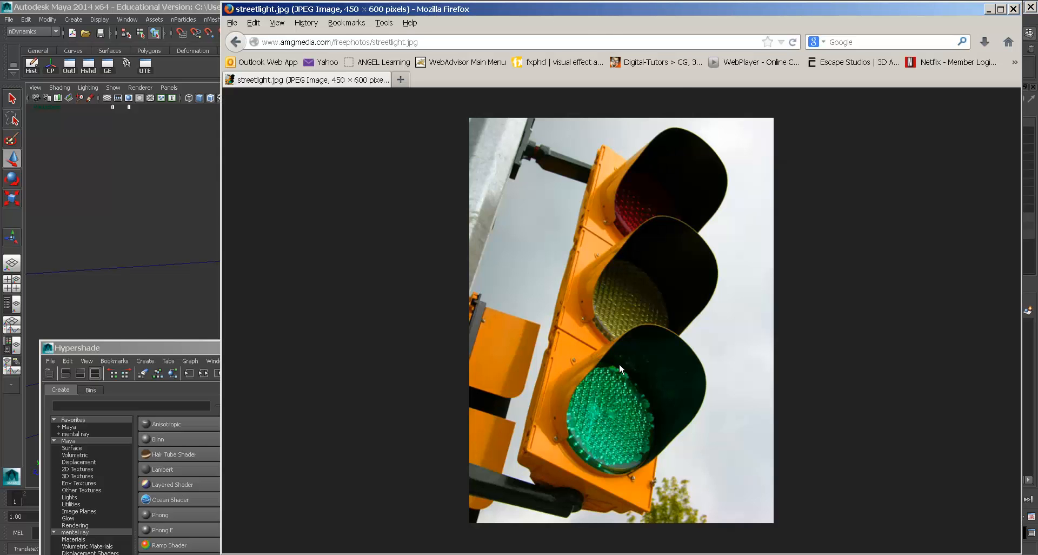
pyautogui.hotkey('alt', 'Tab')
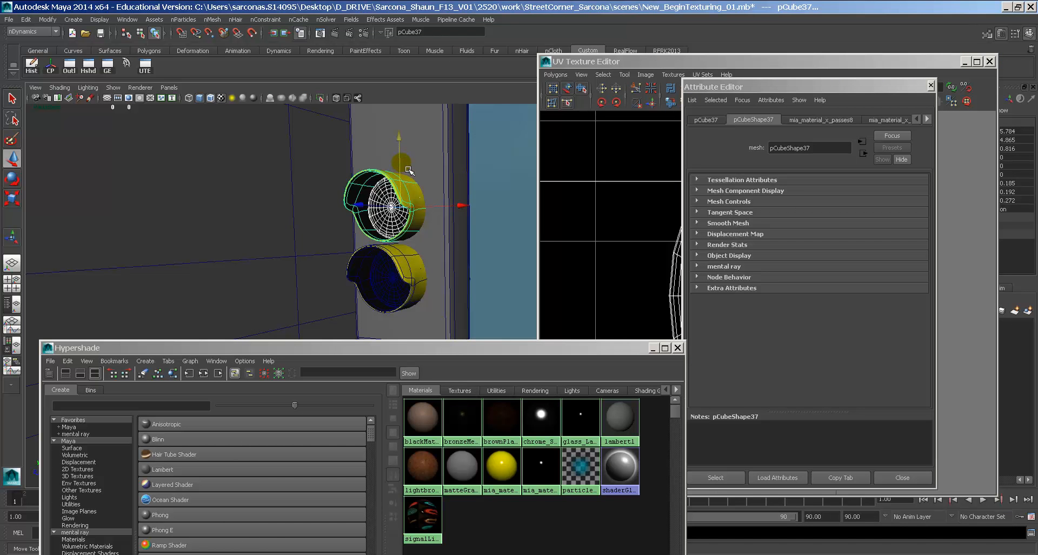
pyautogui.moveTo(403, 163); pyautogui.dragTo(403, 164)
pyautogui.hotkey('shift', 'd')
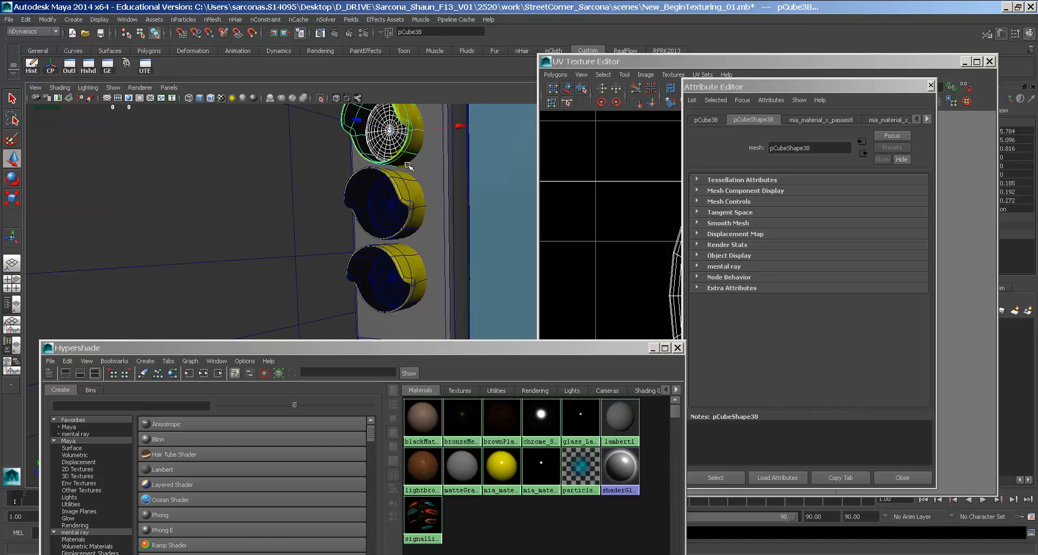
# Move the upper and lower vertices of the signal box so its height fits the three stacked lights
pyautogui.keyDown('alt'); pyautogui.moveTo(409, 167); pyautogui.dragTo(277, 232, button='right'); pyautogui.keyUp('alt')
pyautogui.moveTo(441, 214)
pyautogui.keyDown('alt'); pyautogui.mouseDown()
pyautogui.moveTo(312, 232)
pyautogui.moveTo(438, 226)
pyautogui.moveTo(452, 206)
pyautogui.mouseUp(); pyautogui.keyUp('alt')
pyautogui.click(434, 158)
pyautogui.moveTo(428, 151); pyautogui.dragTo(381, 149, button='right')
pyautogui.press('4')
pyautogui.moveTo(350, 107); pyautogui.dragTo(492, 167)
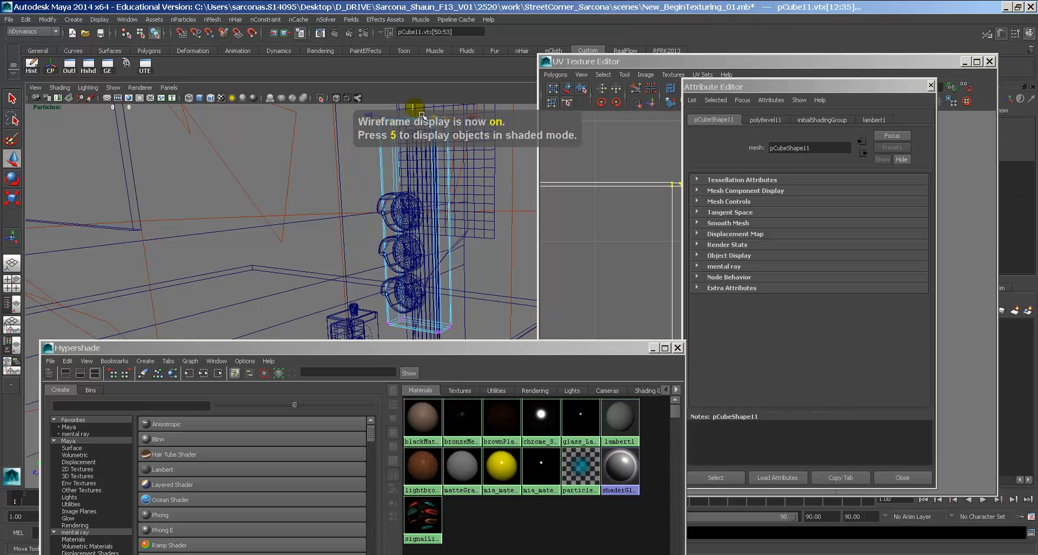
pyautogui.keyDown('alt'); pyautogui.moveTo(423, 115); pyautogui.dragTo(443, 204); pyautogui.keyUp('alt')
pyautogui.moveTo(471, 238); pyautogui.dragTo(373, 269)
pyautogui.moveTo(420, 216)
pyautogui.mouseDown()
pyautogui.moveTo(421, 206)
pyautogui.moveTo(470, 223)
pyautogui.moveTo(445, 181)
pyautogui.mouseUp()
# Move the vertices on both sides of the signal box inward so its width fits the lights
pyautogui.press('5')
pyautogui.press('4')
pyautogui.moveTo(474, 308); pyautogui.dragTo(413, 103)
pyautogui.moveTo(497, 182); pyautogui.dragTo(485, 178)
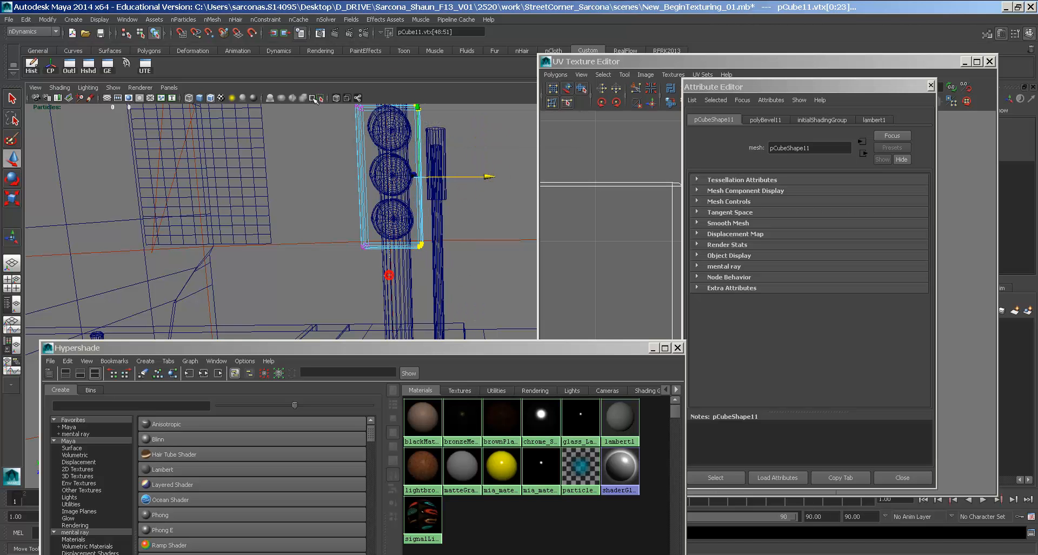
pyautogui.moveTo(389, 275); pyautogui.dragTo(314, 99)
pyautogui.moveTo(432, 181); pyautogui.dragTo(439, 178)
pyautogui.press('5')
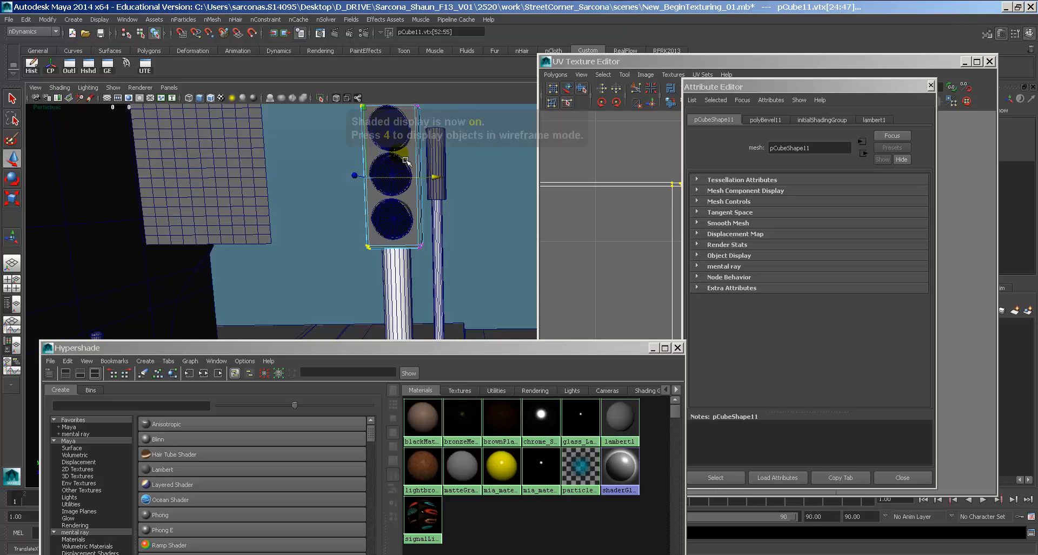
# Select the middle signal lens and display the file2 texture behind its UVs in the UV Texture Editor
pyautogui.moveTo(415, 152); pyautogui.dragTo(440, 130, button='right')
pyautogui.click(415, 158)
pyautogui.click(392, 169)
pyautogui.keyDown('alt'); pyautogui.moveTo(393, 171); pyautogui.dragTo(444, 260, button='middle'); pyautogui.keyUp('alt')
pyautogui.keyDown('alt'); pyautogui.moveTo(443, 259); pyautogui.dragTo(487, 227, button='right'); pyautogui.keyUp('alt')
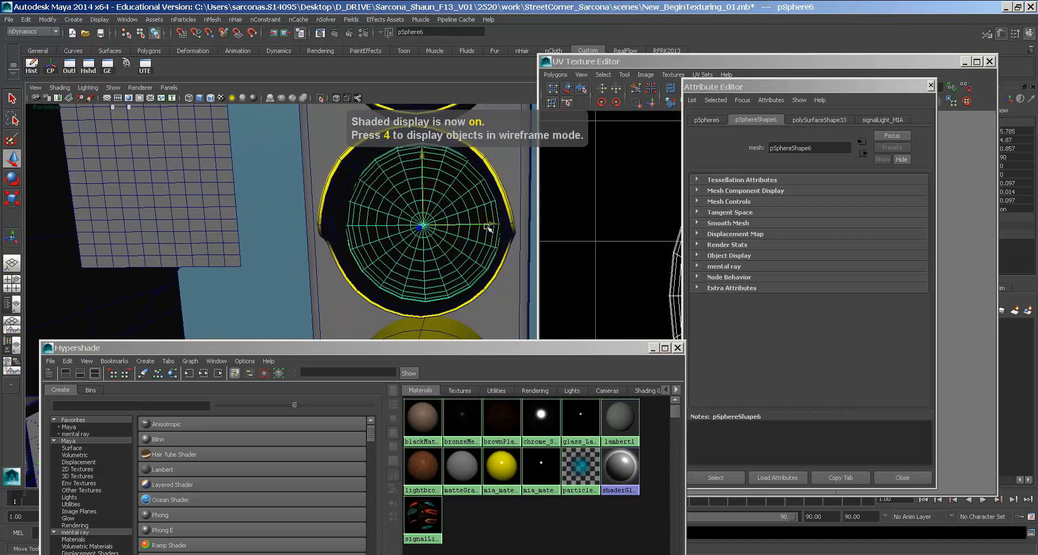
pyautogui.keyDown('alt'); pyautogui.moveTo(488, 228); pyautogui.dragTo(336, 219); pyautogui.keyUp('alt')
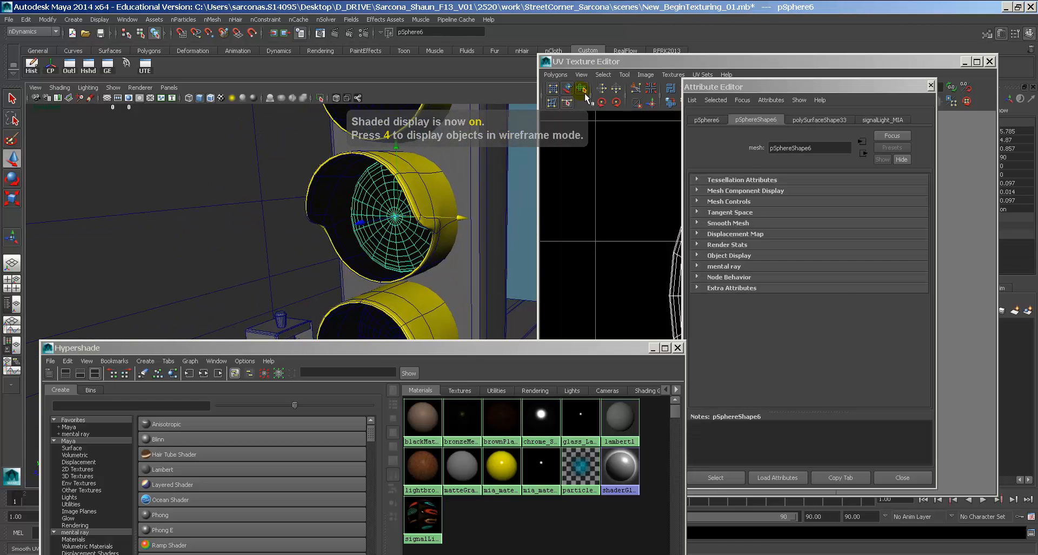
pyautogui.moveTo(628, 63); pyautogui.dragTo(444, 66)
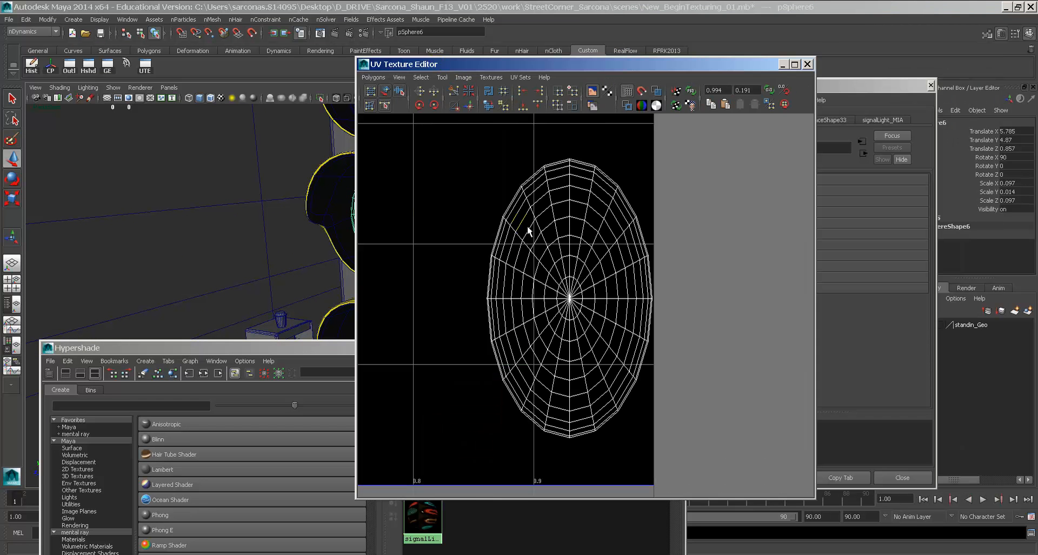
pyautogui.keyDown('alt'); pyautogui.moveTo(310, 217); pyautogui.dragTo(245, 216, button='middle'); pyautogui.keyUp('alt')
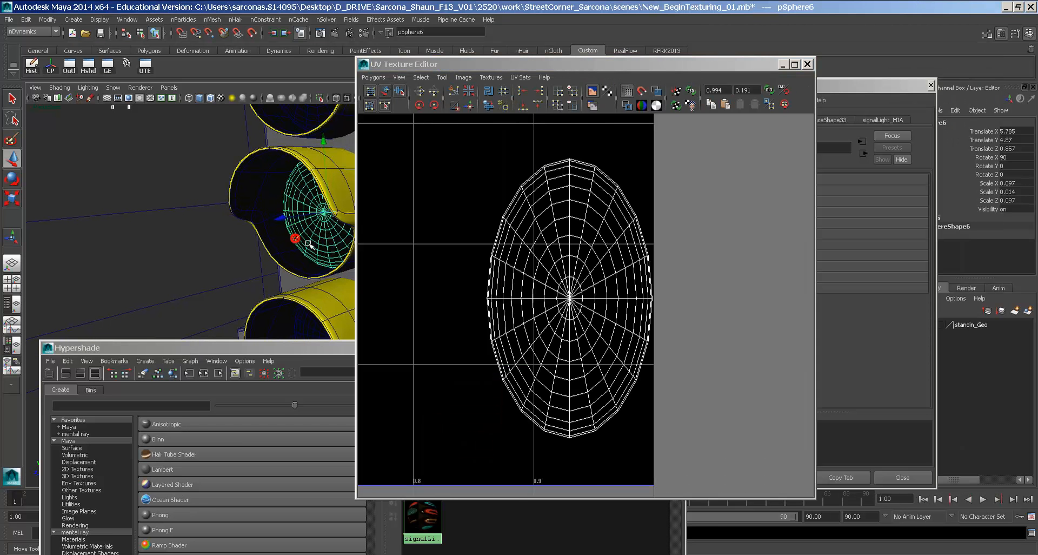
pyautogui.keyDown('alt'); pyautogui.moveTo(612, 263); pyautogui.dragTo(827, 267, button='middle'); pyautogui.keyUp('alt')
pyautogui.keyDown('alt'); pyautogui.moveTo(825, 267); pyautogui.dragTo(602, 236, button='right'); pyautogui.keyUp('alt')
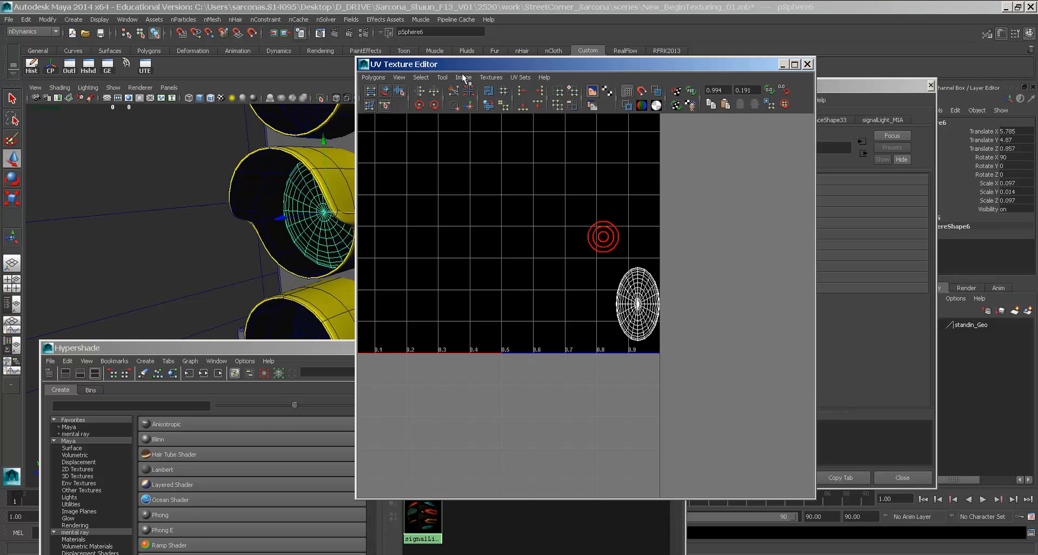
pyautogui.click(494, 76)
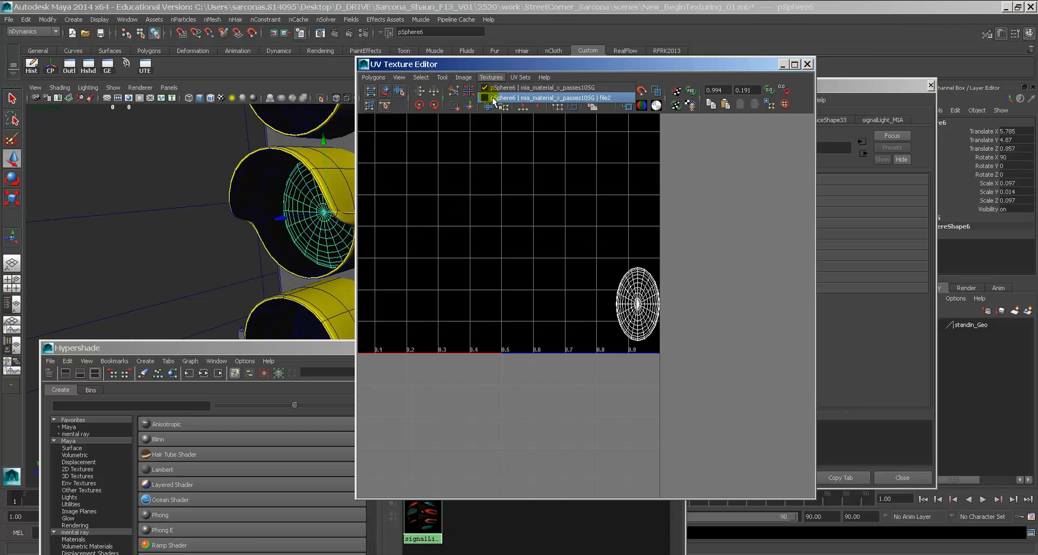
pyautogui.click(506, 99)
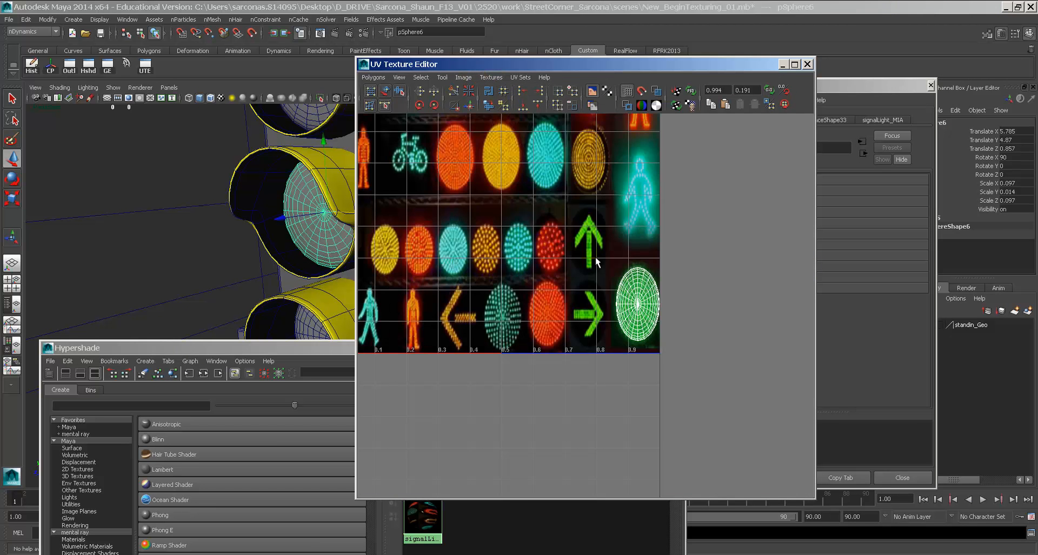
# Move the middle lens's UVs onto the solid yellow light in the texture and scale them down to fit it
pyautogui.moveTo(611, 290); pyautogui.dragTo(634, 292, button='right')
pyautogui.moveTo(582, 233); pyautogui.dragTo(695, 377)
pyautogui.moveTo(638, 305); pyautogui.dragTo(501, 163)
pyautogui.press('f')
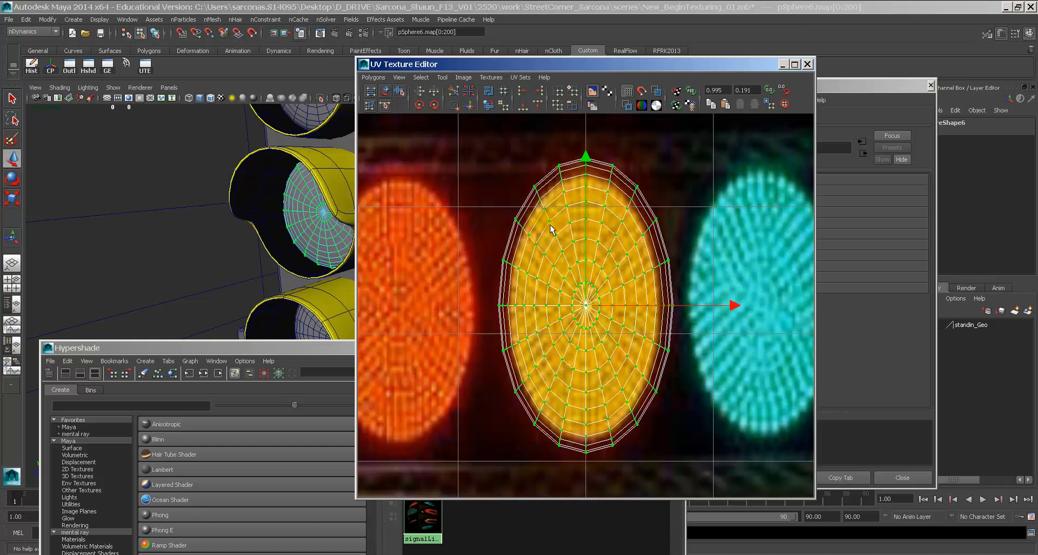
pyautogui.press('r')
pyautogui.moveTo(618, 359); pyautogui.dragTo(596, 351, button='middle')
pyautogui.press('w')
# Move the top lens's UVs onto the red-orange light beside the bicycle symbol and scale them to fit it
pyautogui.moveTo(285, 193)
pyautogui.keyDown('alt'); pyautogui.mouseDown()
pyautogui.moveTo(276, 258)
pyautogui.moveTo(339, 248)
pyautogui.mouseUp(); pyautogui.keyUp('alt')
pyautogui.press('6')
pyautogui.keyDown('alt'); pyautogui.moveTo(326, 252); pyautogui.dragTo(316, 219, button='middle'); pyautogui.keyUp('alt')
pyautogui.keyDown('alt'); pyautogui.moveTo(317, 222); pyautogui.dragTo(417, 241, button='right'); pyautogui.keyUp('alt')
pyautogui.keyDown('alt'); pyautogui.moveTo(275, 230); pyautogui.dragTo(318, 169, button='middle'); pyautogui.keyUp('alt')
pyautogui.keyDown('alt'); pyautogui.moveTo(331, 277); pyautogui.dragTo(295, 277, button='right'); pyautogui.keyUp('alt')
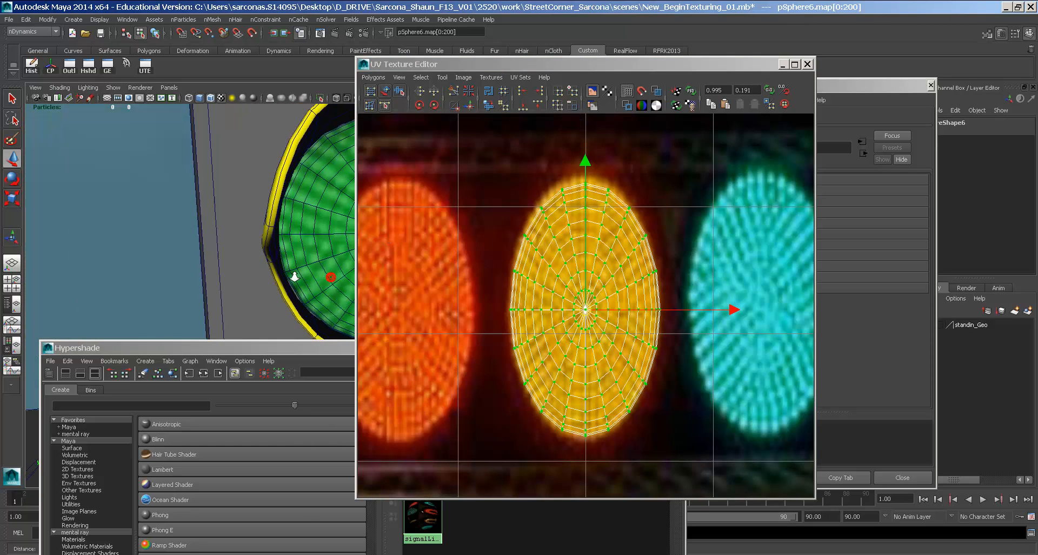
pyautogui.keyDown('alt'); pyautogui.moveTo(295, 277); pyautogui.dragTo(130, 257, button='middle'); pyautogui.keyUp('alt')
pyautogui.keyDown('alt'); pyautogui.moveTo(691, 360); pyautogui.dragTo(632, 337, button='right'); pyautogui.keyUp('alt')
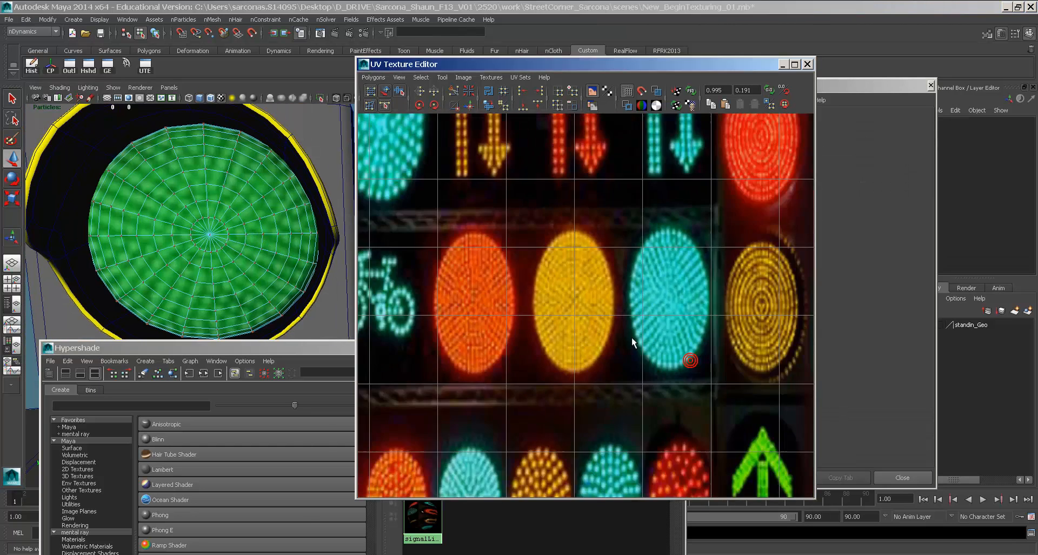
pyautogui.keyDown('alt'); pyautogui.moveTo(631, 338); pyautogui.dragTo(588, 208, button='middle'); pyautogui.keyUp('alt')
pyautogui.keyDown('alt'); pyautogui.moveTo(625, 214); pyautogui.dragTo(438, 216, button='right'); pyautogui.keyUp('alt')
pyautogui.keyDown('alt'); pyautogui.moveTo(570, 263); pyautogui.dragTo(536, 225, button='middle'); pyautogui.keyUp('alt')
pyautogui.moveTo(622, 278); pyautogui.dragTo(777, 499)
pyautogui.moveTo(707, 388); pyautogui.dragTo(451, 183)
pyautogui.press('f')
pyautogui.press('r')
pyautogui.moveTo(585, 306); pyautogui.dragTo(560, 339)
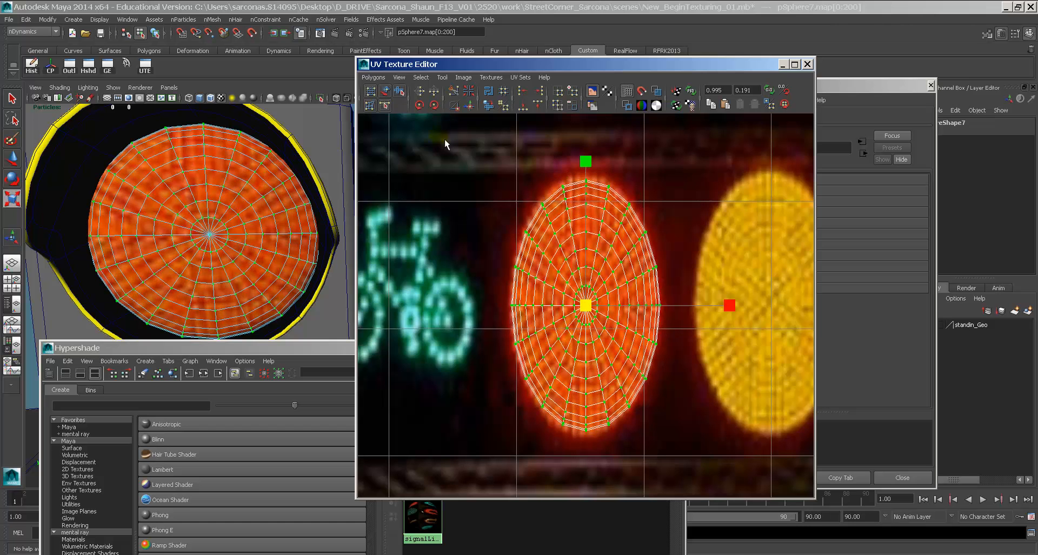
# Close the UV Texture Editor and return to object mode with nothing selected
pyautogui.doubleClick(366, 66)
pyautogui.moveTo(234, 209); pyautogui.dragTo(247, 200, button='right')
pyautogui.keyDown('alt'); pyautogui.moveTo(358, 214); pyautogui.dragTo(347, 177); pyautogui.keyUp('alt')
pyautogui.click(400, 219)
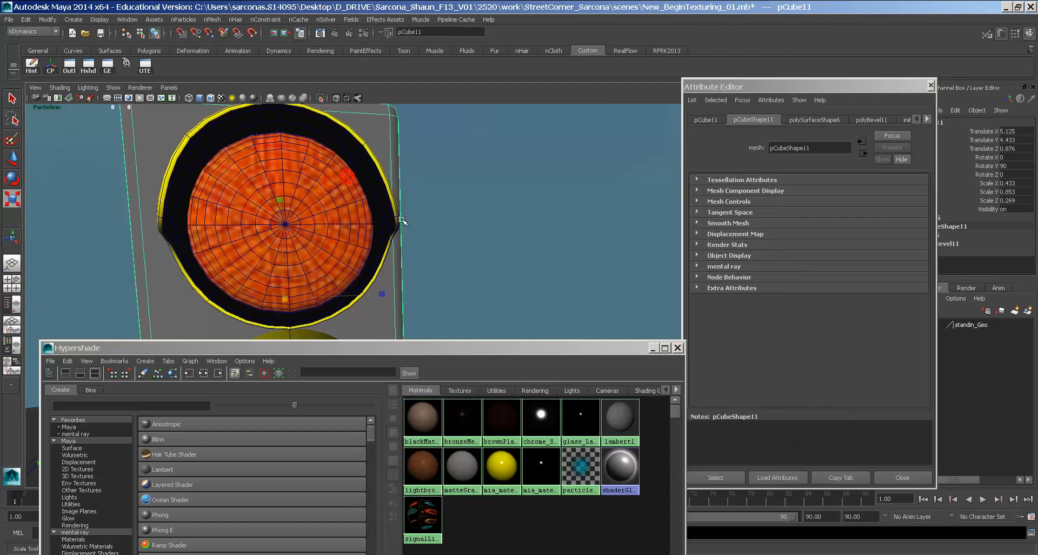
pyautogui.keyDown('alt'); pyautogui.moveTo(402, 220); pyautogui.dragTo(519, 238, button='right'); pyautogui.keyUp('alt')
pyautogui.click(618, 255)
pyautogui.keyDown('alt'); pyautogui.moveTo(618, 254); pyautogui.dragTo(532, 223); pyautogui.keyUp('alt')
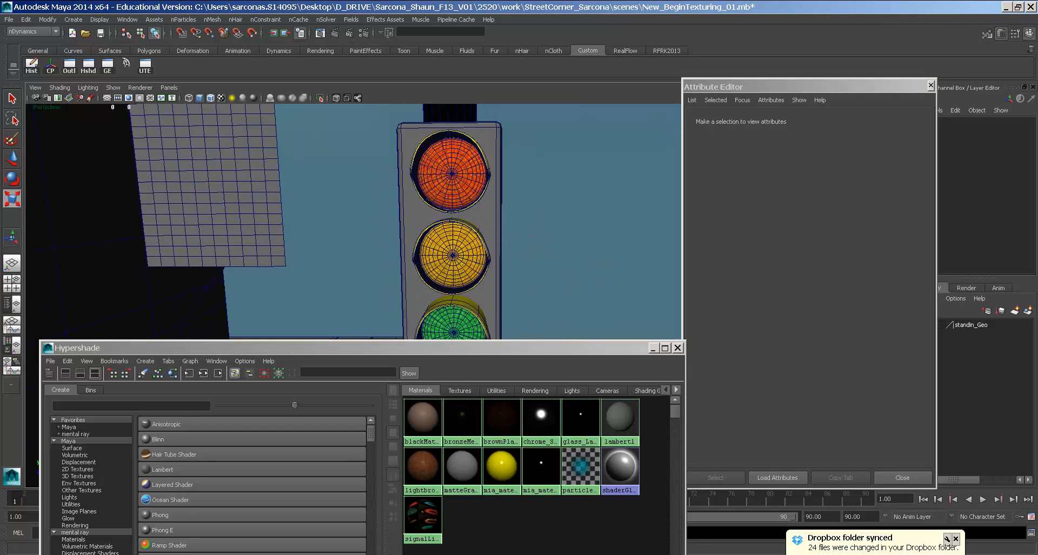
# Dismiss the Dropbox sync notification, and open and close the Dropbox status popup
pyautogui.click(946, 539)
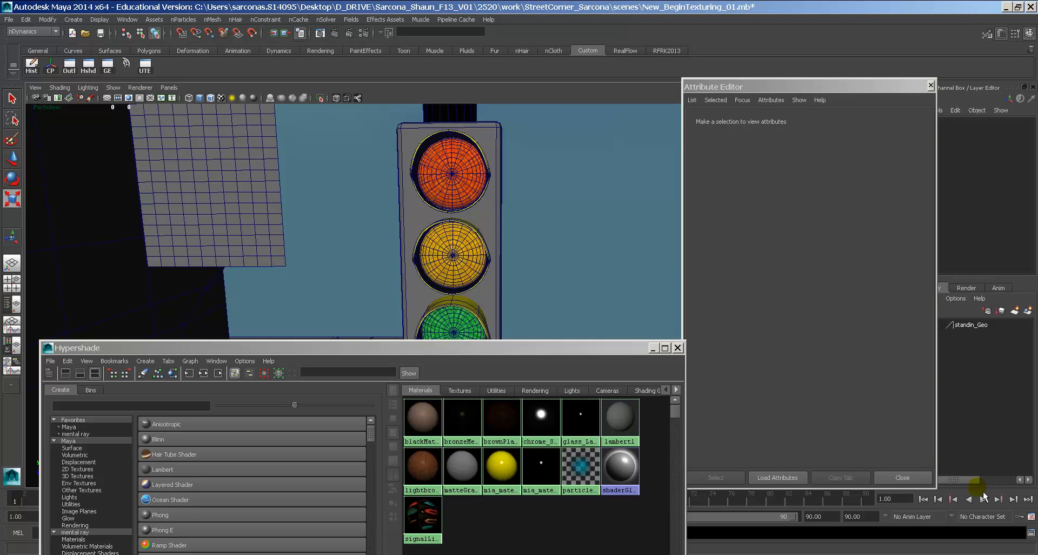
pyautogui.click(965, 554)
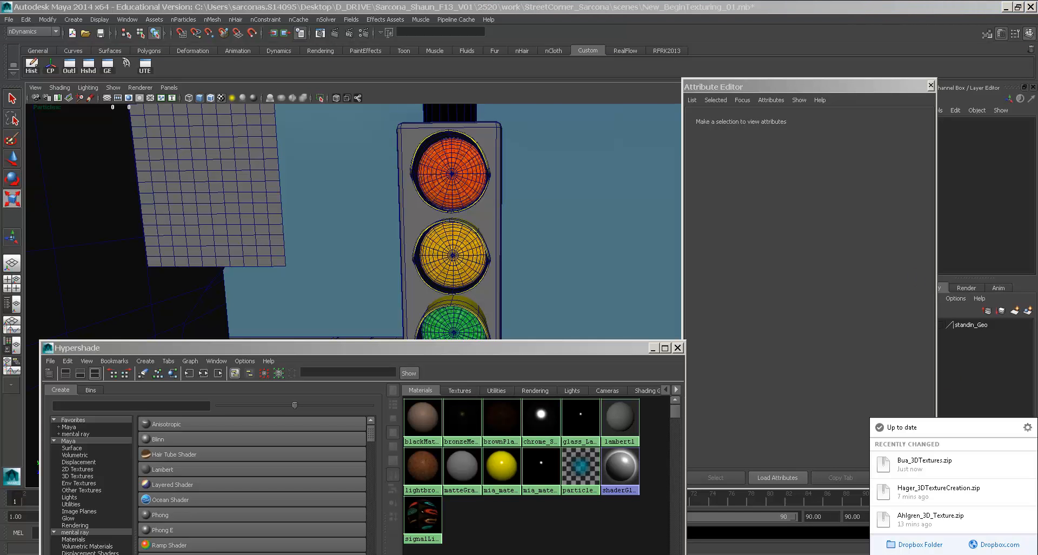
pyautogui.click(1029, 431)
pyautogui.click(981, 517)
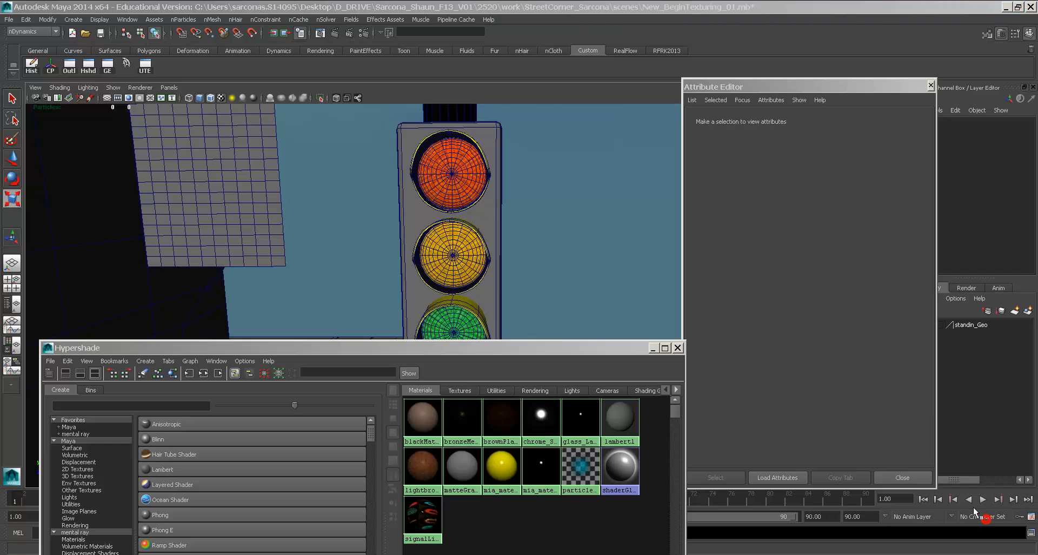
# Render the traffic signal with its three lenses from the perspective view using mental ray
pyautogui.moveTo(483, 229)
pyautogui.keyDown('alt'); pyautogui.mouseDown()
pyautogui.moveTo(509, 239)
pyautogui.moveTo(479, 211)
pyautogui.moveTo(469, 234)
pyautogui.mouseUp(); pyautogui.keyUp('alt')
pyautogui.click(323, 34)
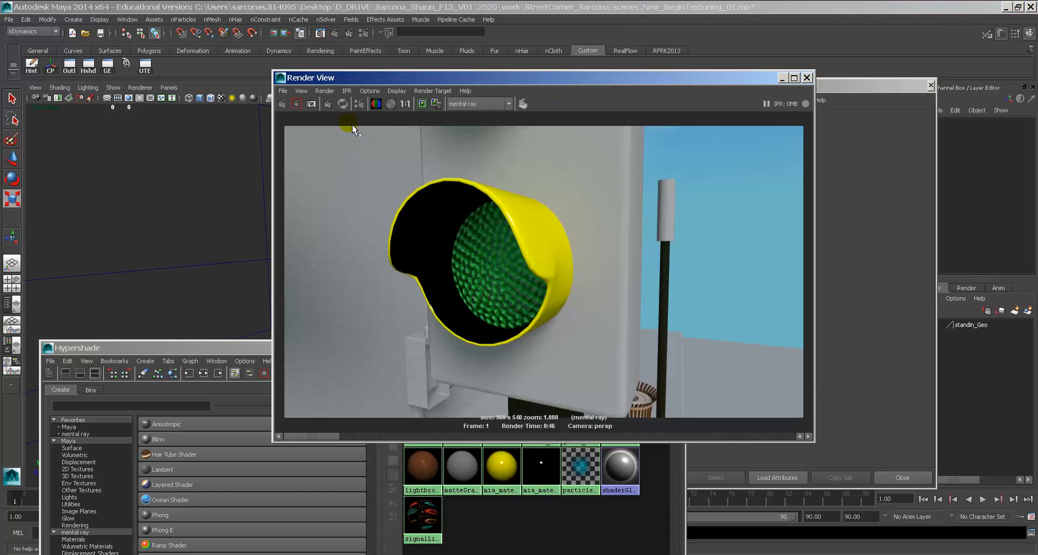
pyautogui.click(289, 104)
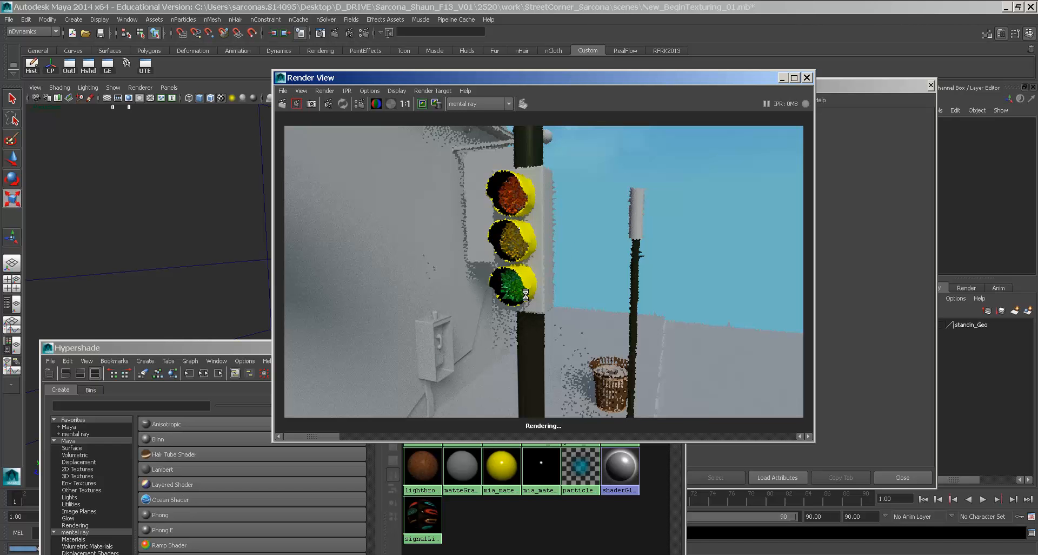
pyautogui.click(674, 212)
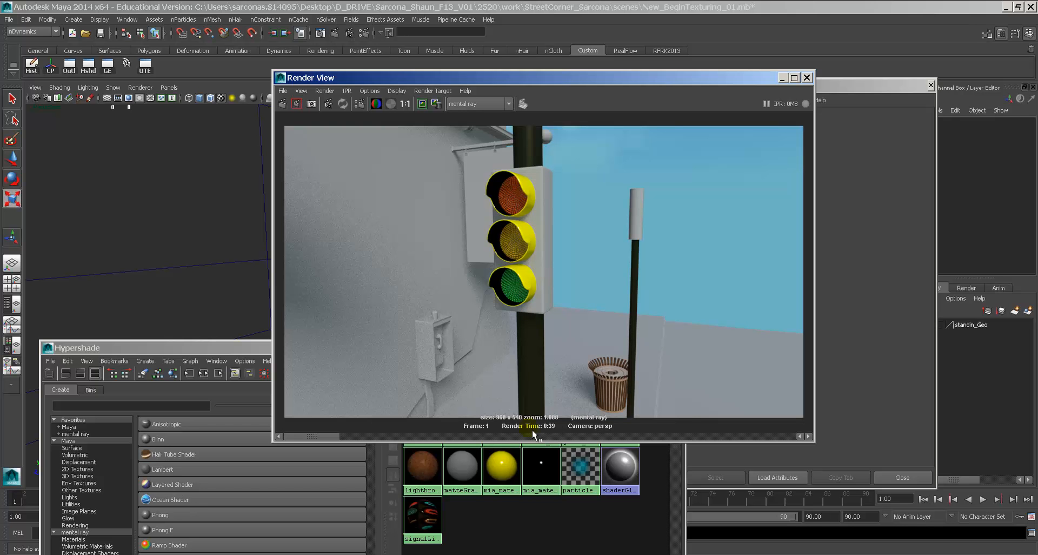
# Graph the signalLight_MIA shader network in the Hypershade and open the material's attributes
pyautogui.click(540, 531)
pyautogui.moveTo(471, 372); pyautogui.dragTo(398, 137)
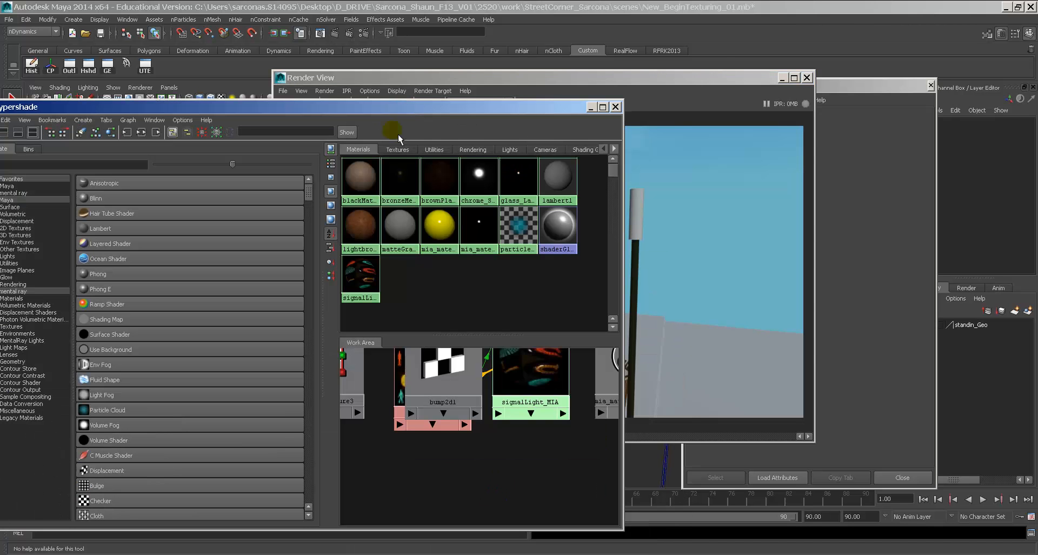
pyautogui.click(361, 275)
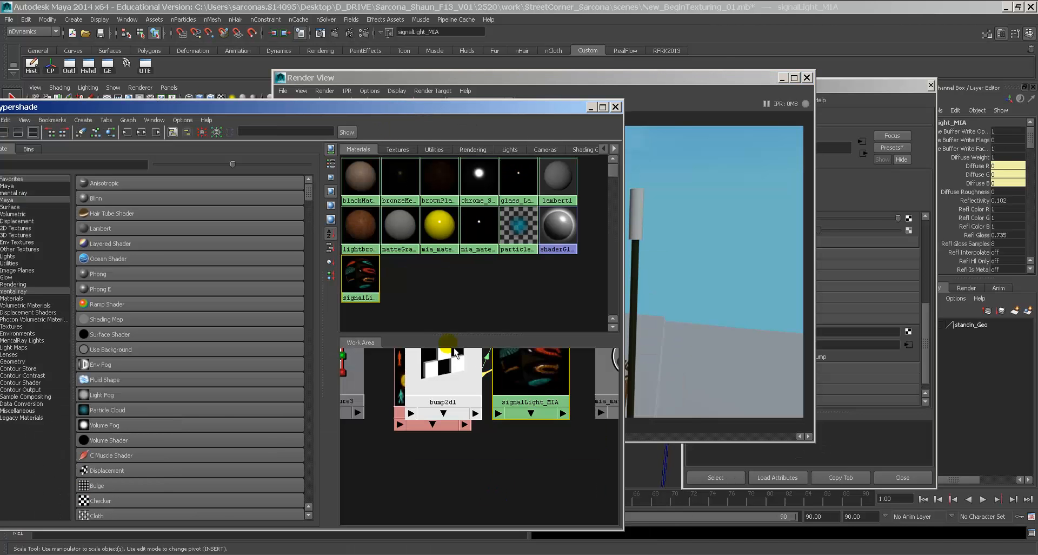
pyautogui.click(141, 131)
pyautogui.click(480, 373)
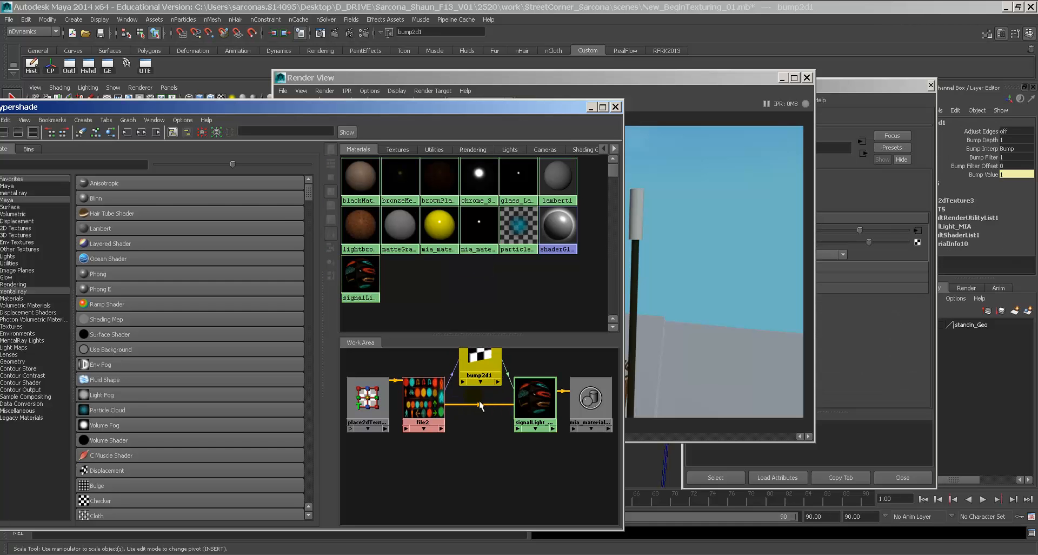
pyautogui.doubleClick(532, 406)
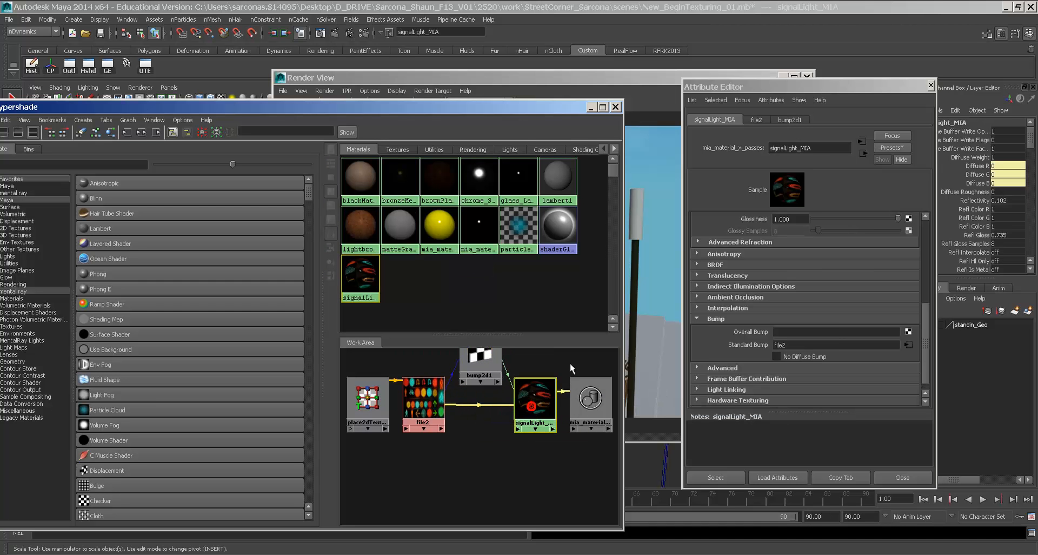
# Add a mia_light_surface node to the Additional Color of the signalLight_MIA material
pyautogui.scroll(-1, 825, 352)
pyautogui.click(794, 356)
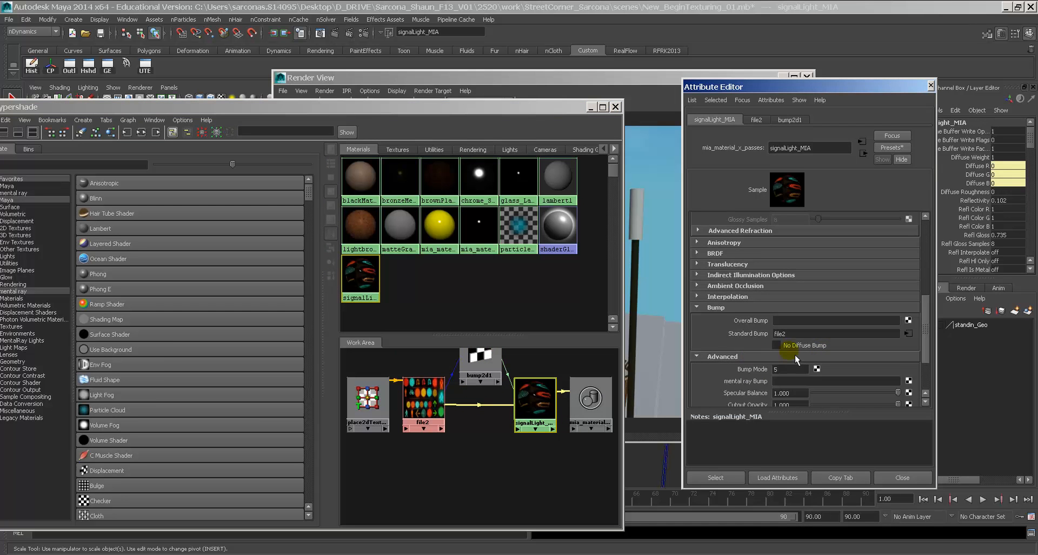
pyautogui.scroll(-5, 795, 354)
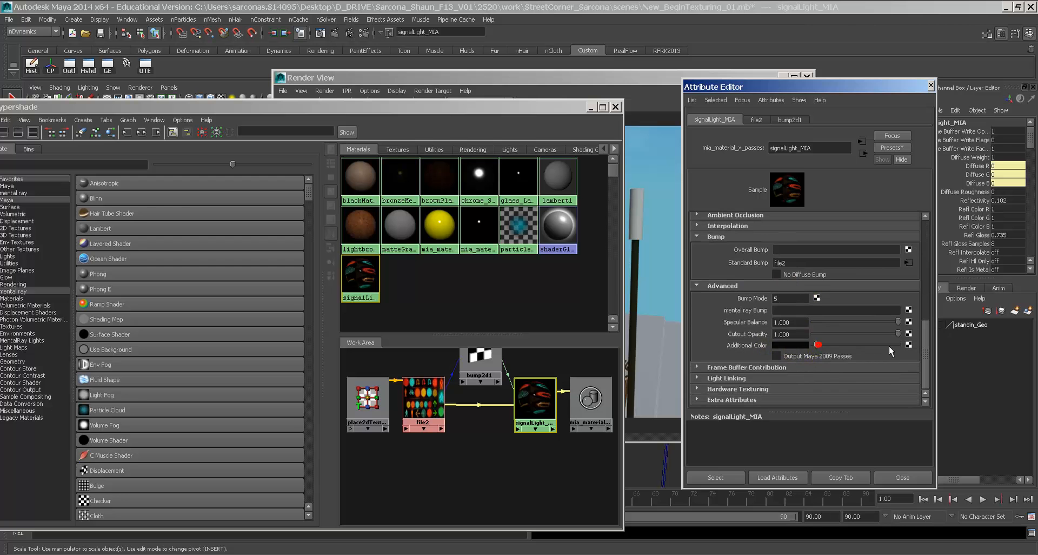
pyautogui.moveTo(817, 344); pyautogui.dragTo(800, 349)
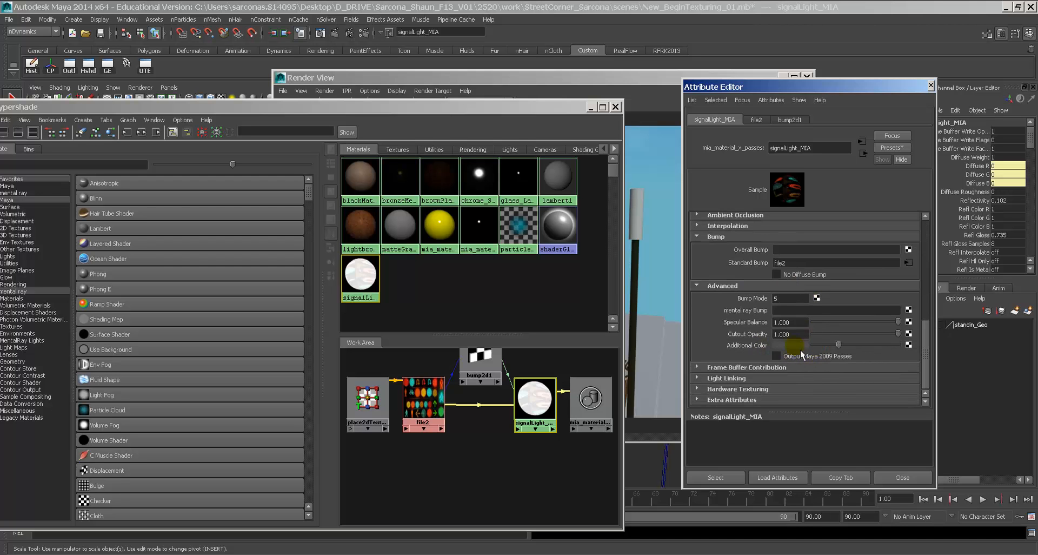
pyautogui.click(910, 346)
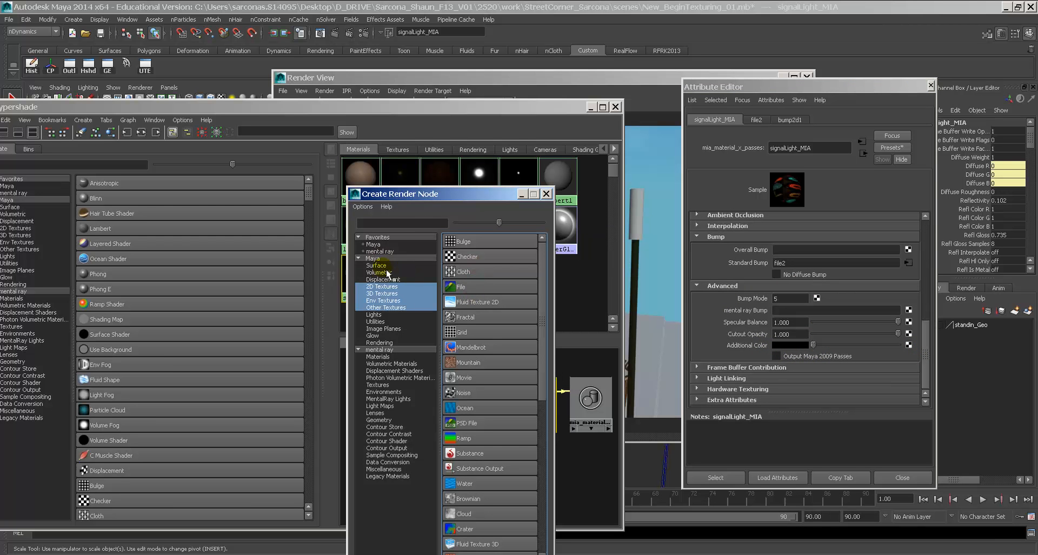
pyautogui.click(411, 222)
pyautogui.write('ght')
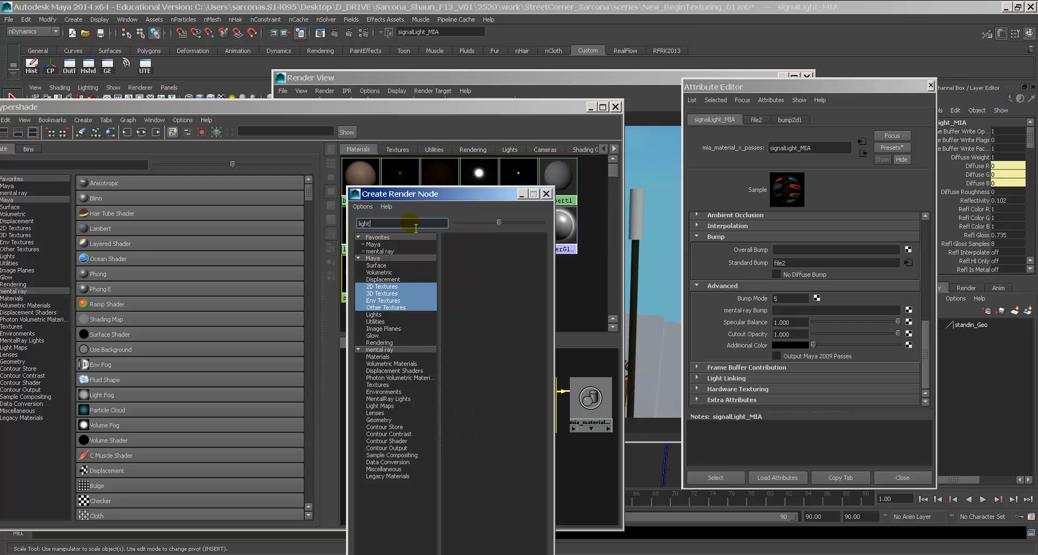
pyautogui.click(400, 351)
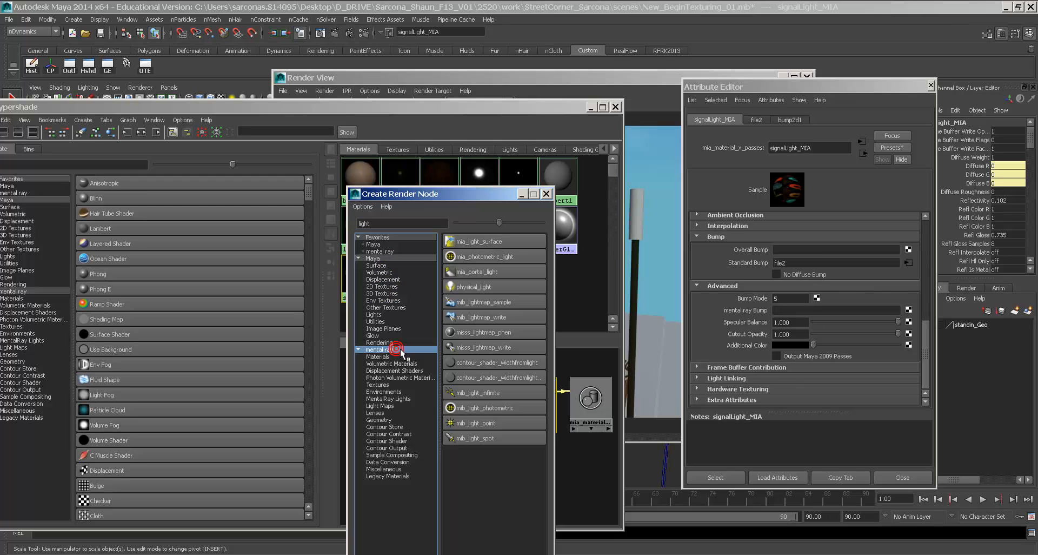
pyautogui.moveTo(483, 248); pyautogui.dragTo(373, 237, button='middle')
pyautogui.click(489, 246)
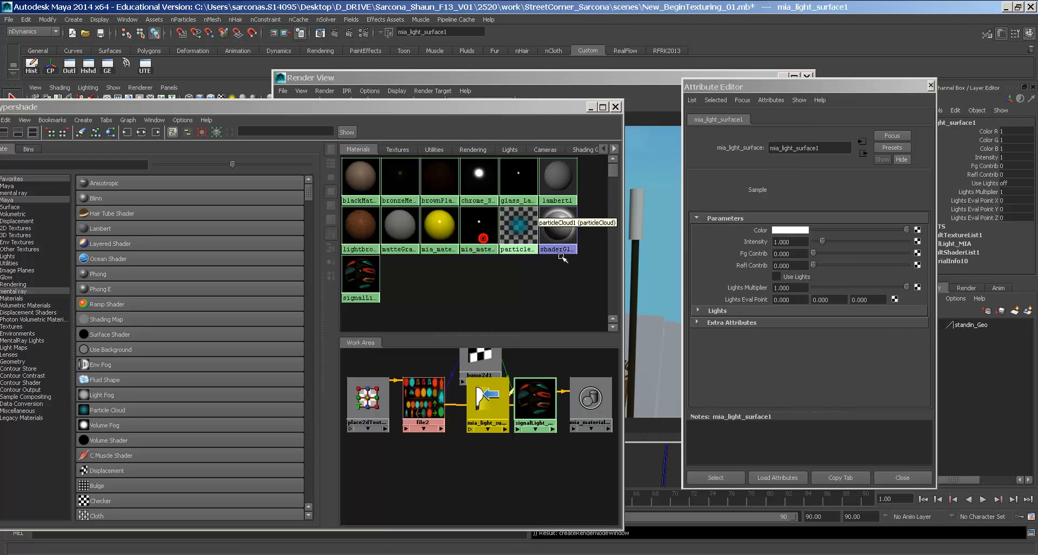
# Connect the file2 texture to the Color of the mia_light_surface node
pyautogui.click(918, 229)
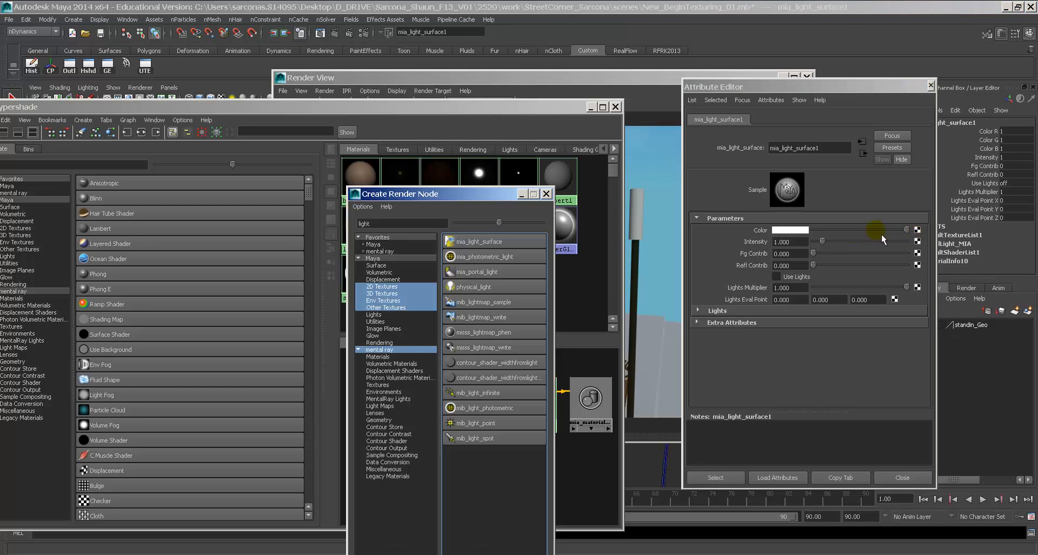
pyautogui.click(547, 194)
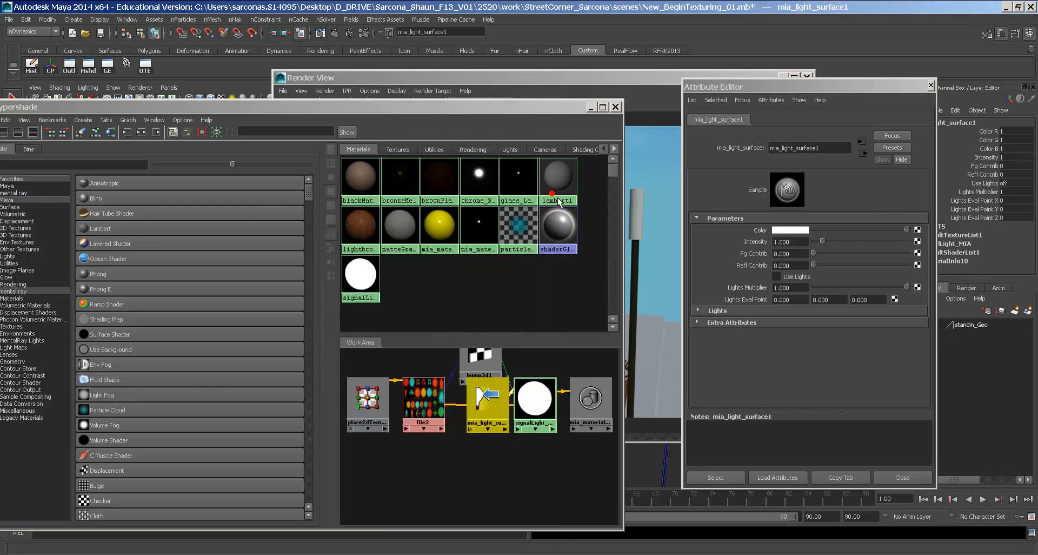
pyautogui.moveTo(429, 400); pyautogui.dragTo(476, 397, button='middle')
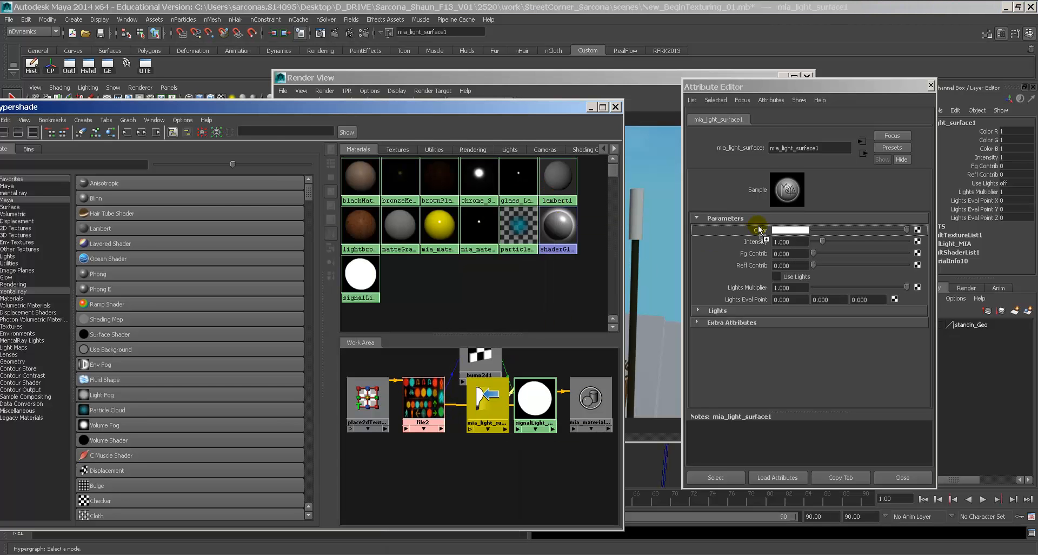
# Render only a region around the traffic signal to preview its glowing lenses
pyautogui.moveTo(554, 82); pyautogui.dragTo(560, 88)
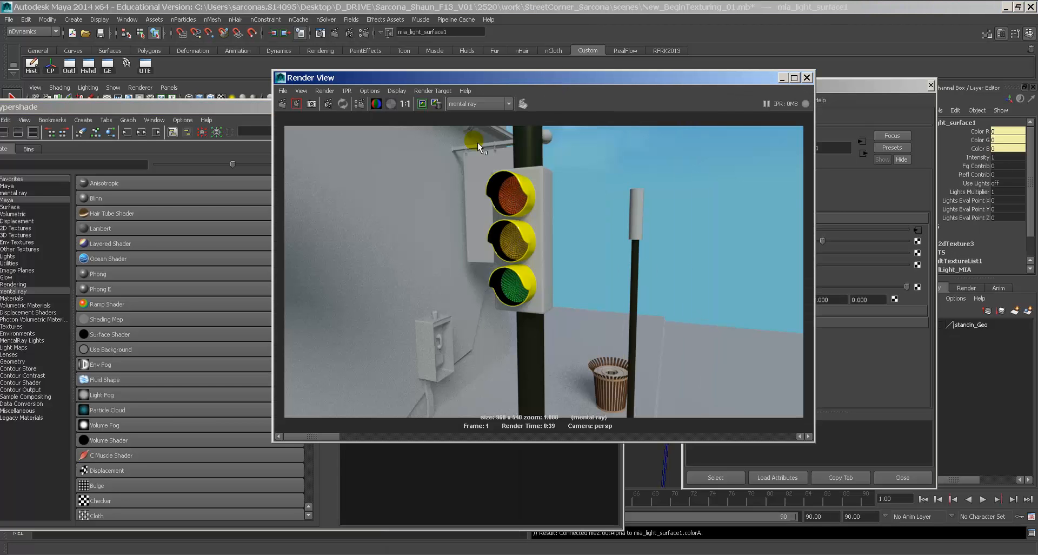
pyautogui.moveTo(464, 151); pyautogui.dragTo(553, 330)
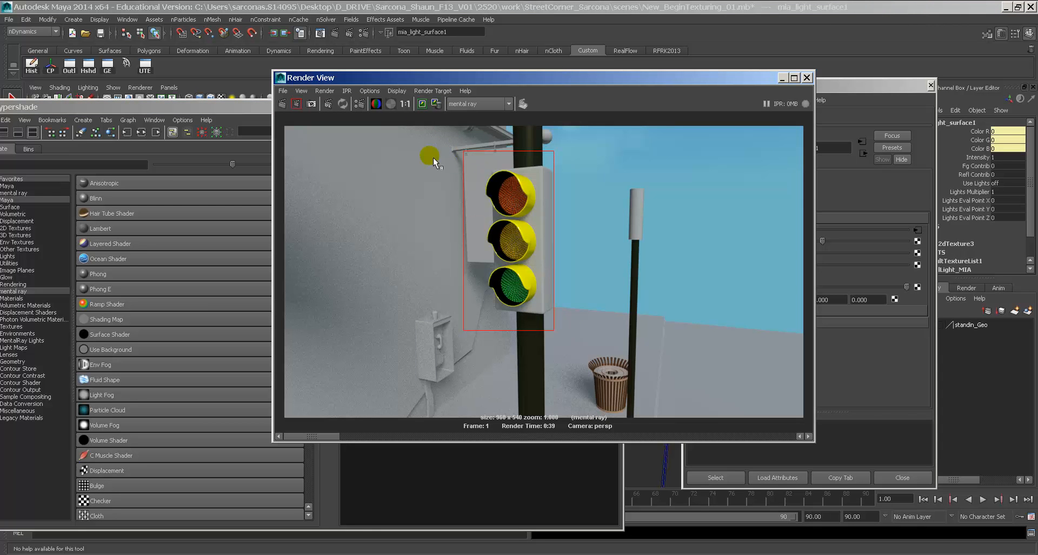
pyautogui.click(425, 104)
pyautogui.click(299, 104)
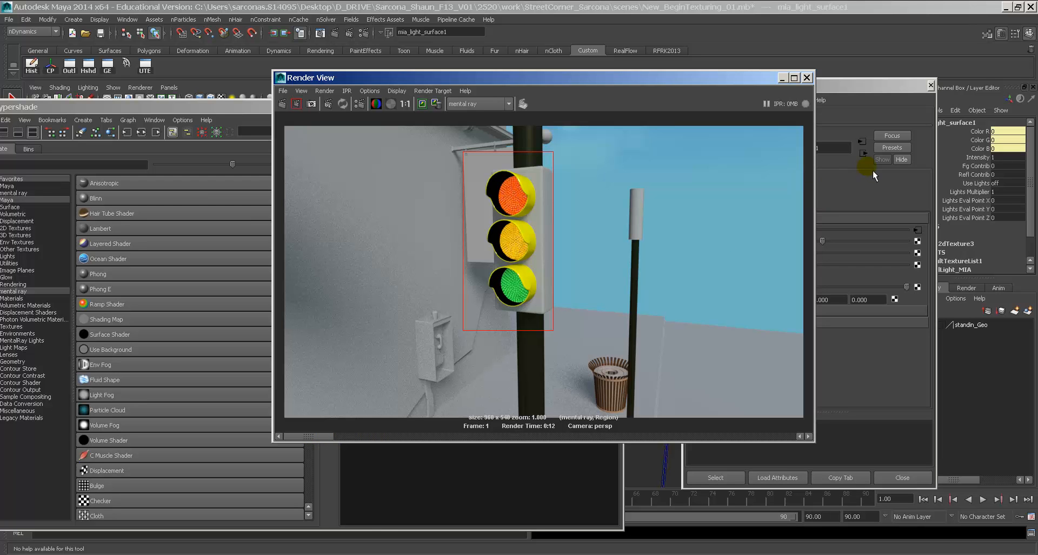
# View the file2 texture's source image ledtrafficlight.jpg enlarged in the external image viewer, and close it
pyautogui.click(864, 153)
pyautogui.doubleClick(434, 404)
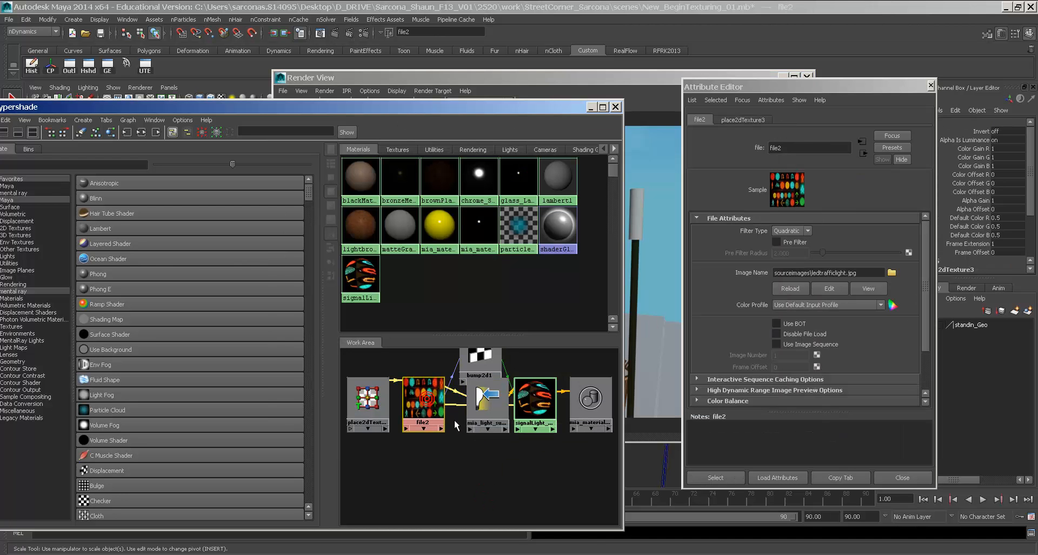
pyautogui.click(837, 287)
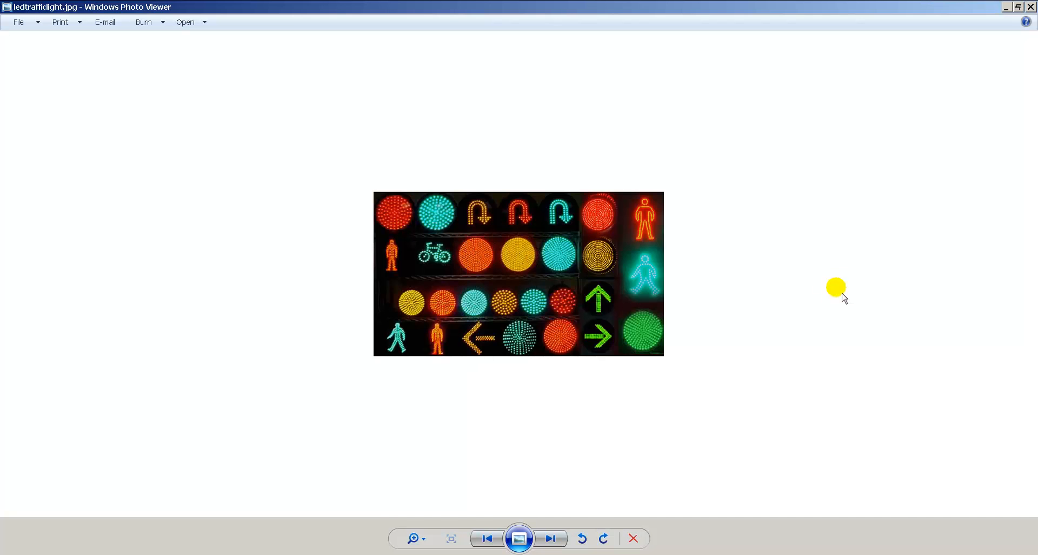
pyautogui.scroll(3, 568, 270)
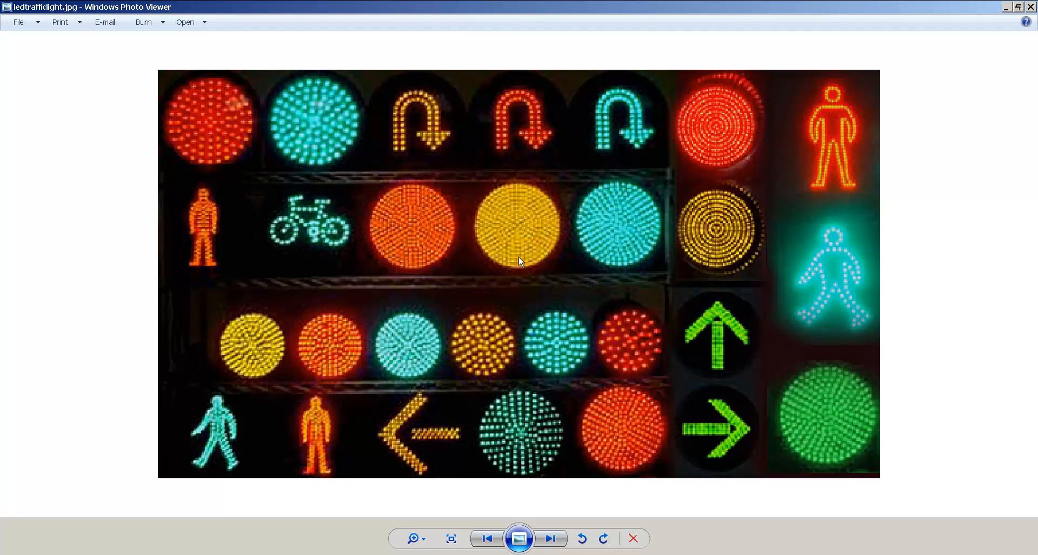
pyautogui.doubleClick(7, 7)
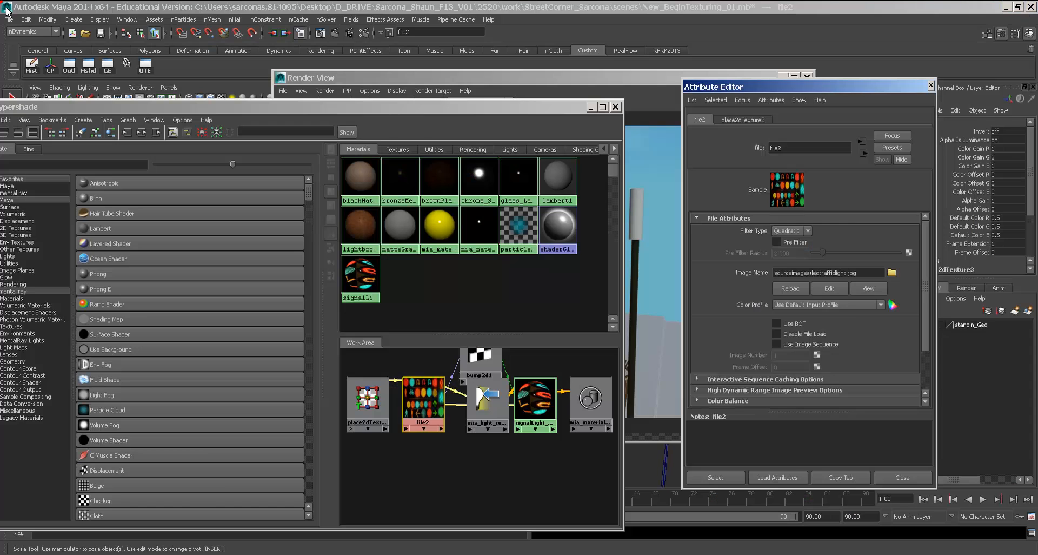
# Break the Additional Color connection on signalLight_MIA and delete the mia_light_surface node
pyautogui.click(487, 399)
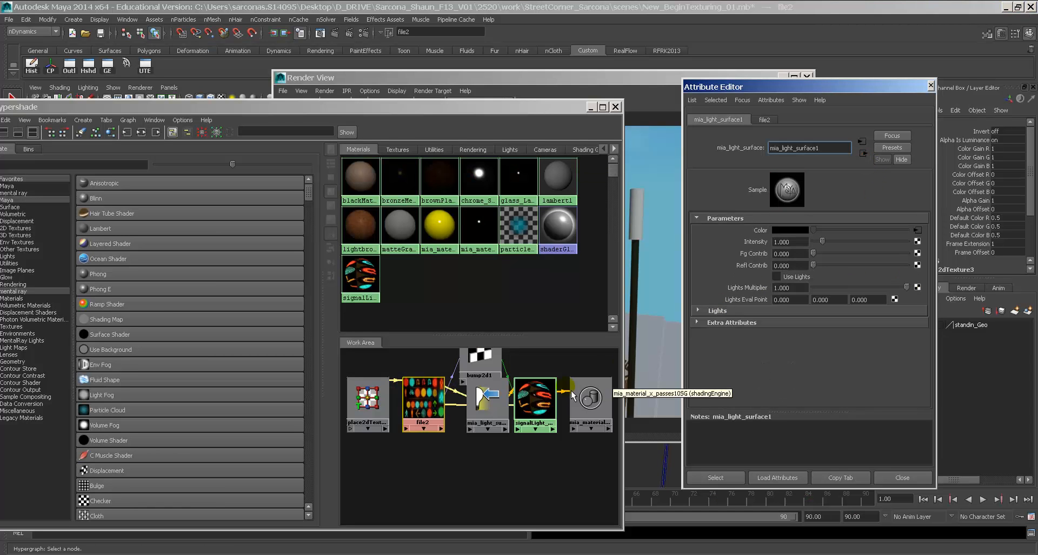
pyautogui.click(863, 154)
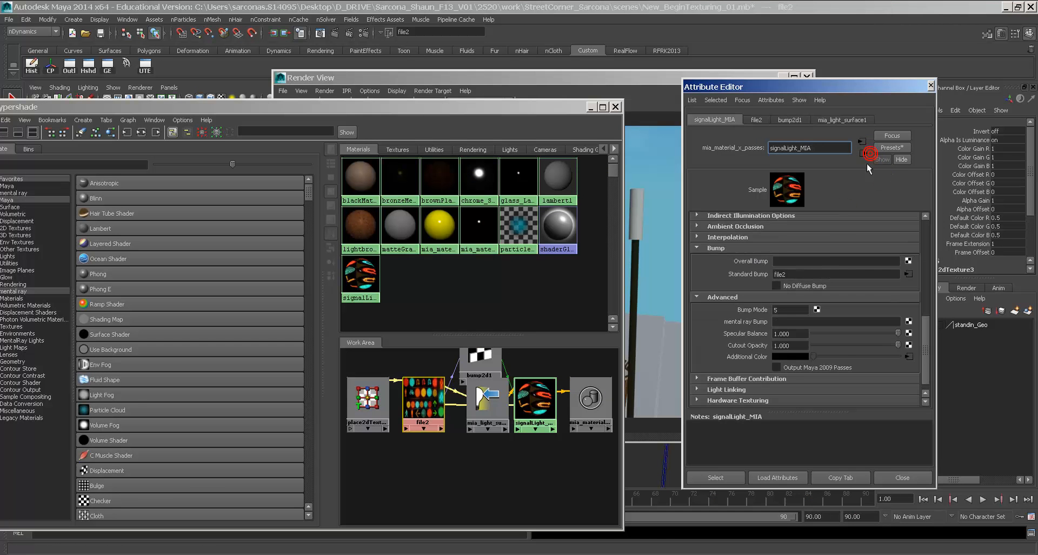
pyautogui.rightClick(763, 359)
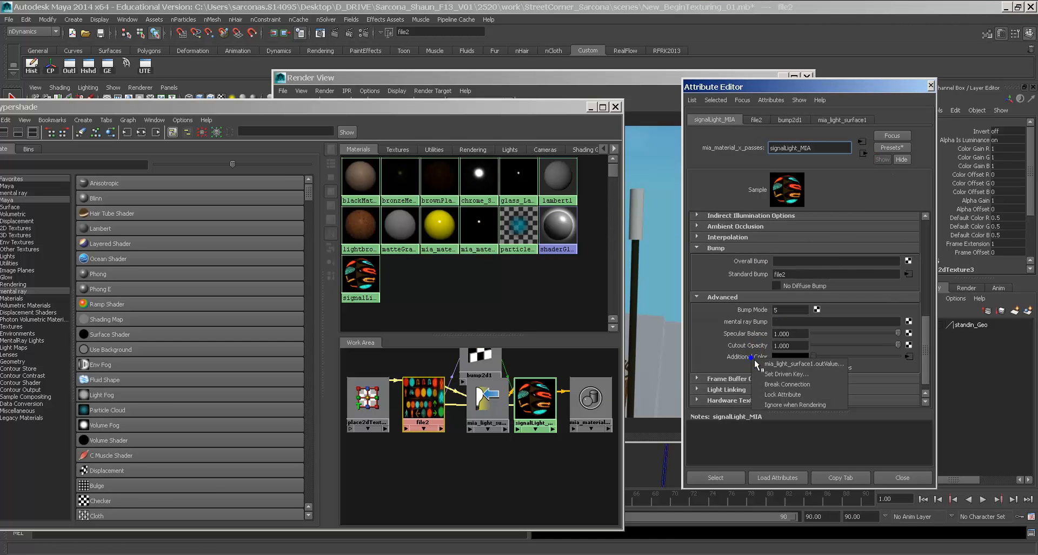
pyautogui.click(798, 389)
pyautogui.click(479, 358)
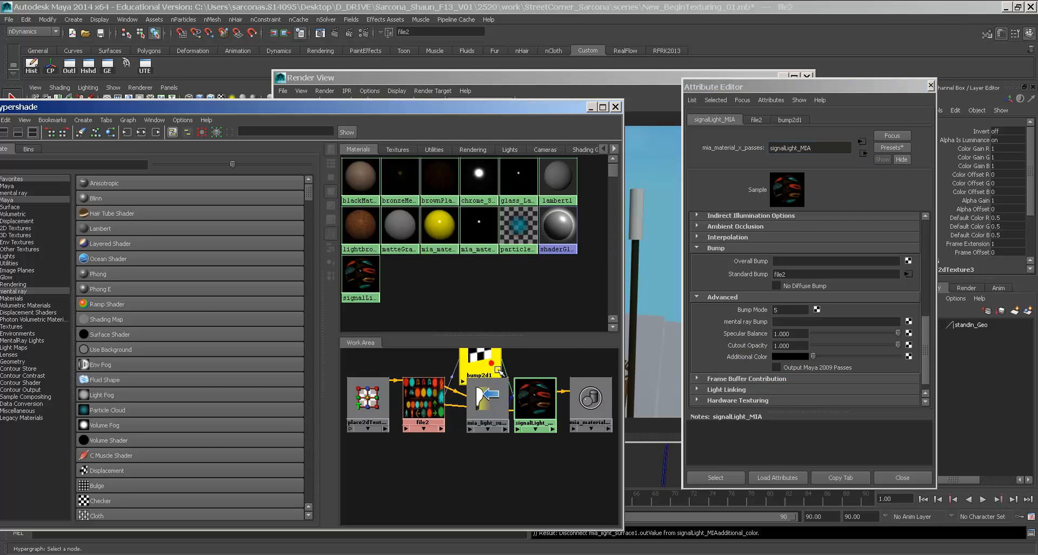
pyautogui.moveTo(500, 416); pyautogui.dragTo(512, 498)
pyautogui.press('Delete')
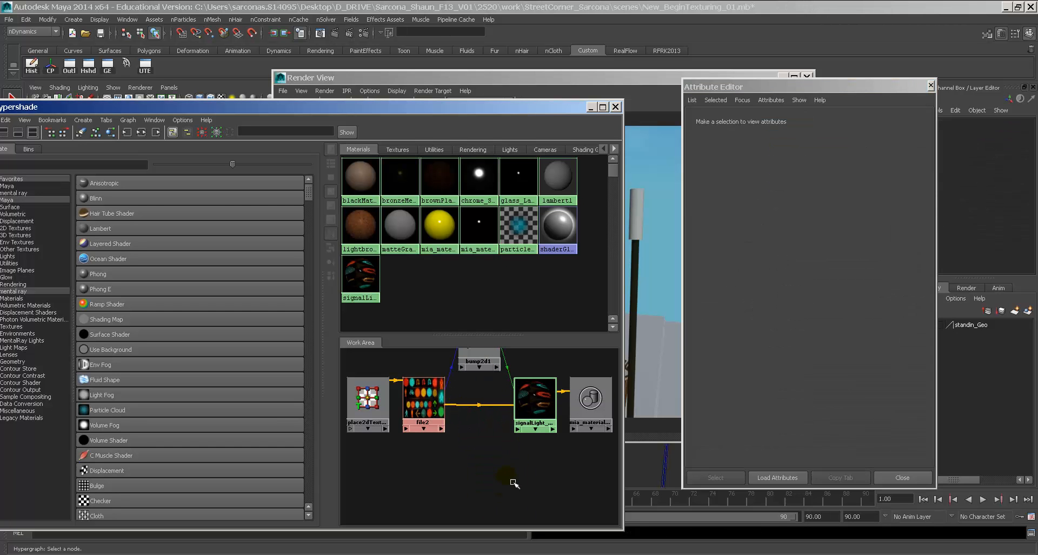
# Close the Attribute Editor and the Render View, and minimize the Hypershade
pyautogui.click(539, 425)
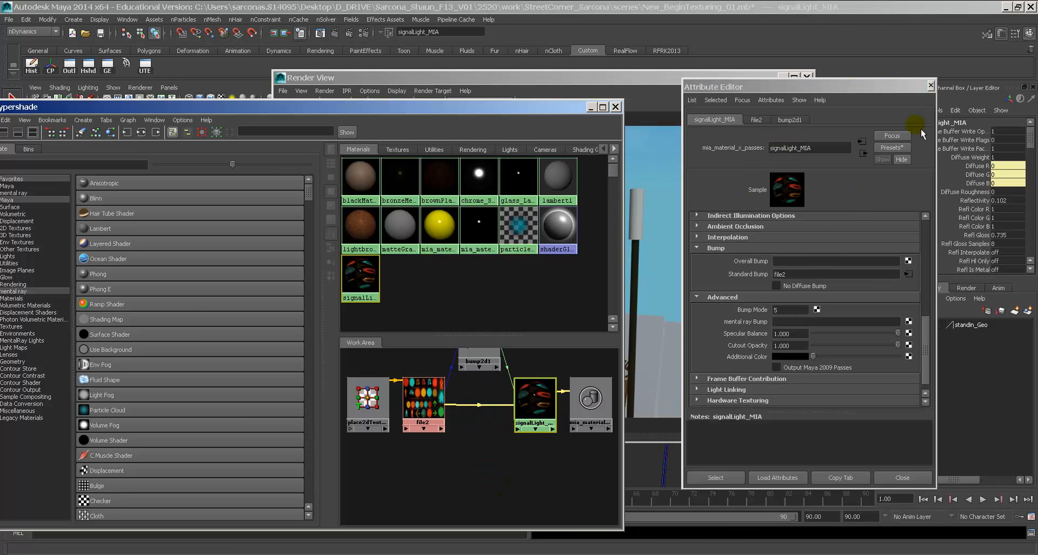
pyautogui.click(930, 86)
pyautogui.click(602, 107)
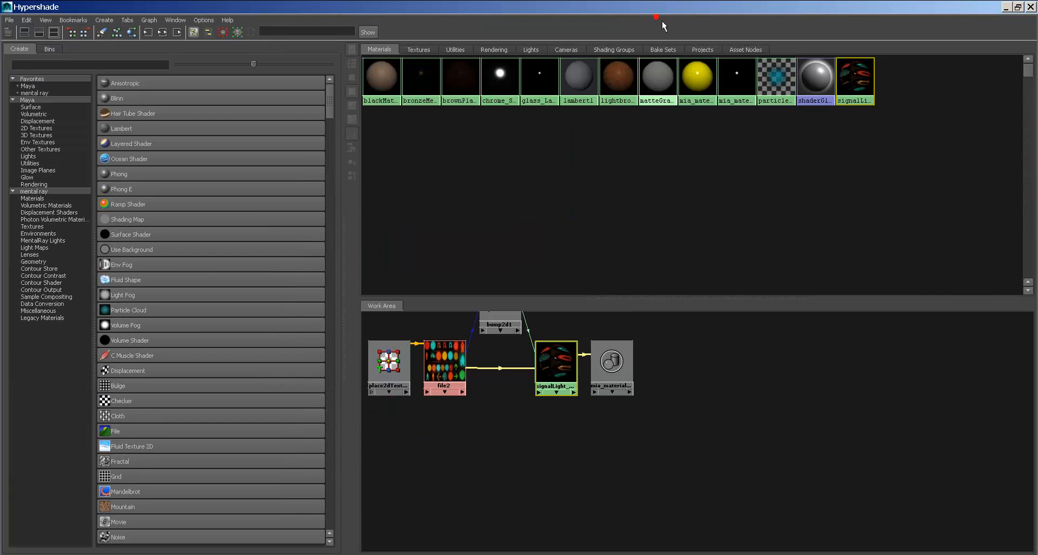
pyautogui.doubleClick(658, 12)
pyautogui.click(594, 106)
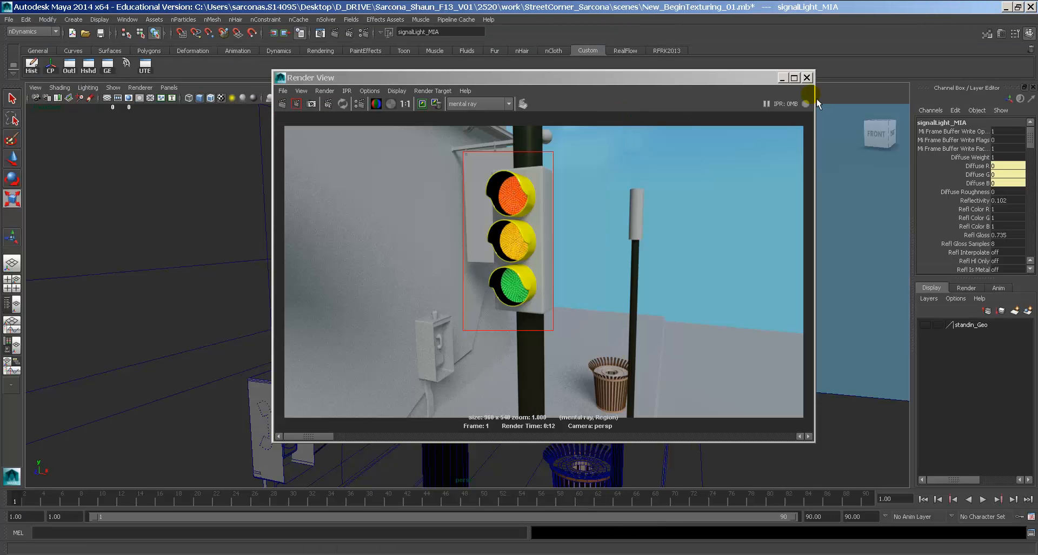
pyautogui.click(808, 79)
# Assign a new mia_material_x_passes material to the banner plane hanging beside the building and show its attributes
pyautogui.keyDown('alt'); pyautogui.moveTo(651, 292); pyautogui.dragTo(535, 350); pyautogui.keyUp('alt')
pyautogui.keyDown('alt'); pyautogui.moveTo(532, 348); pyautogui.dragTo(271, 299, button='right'); pyautogui.keyUp('alt')
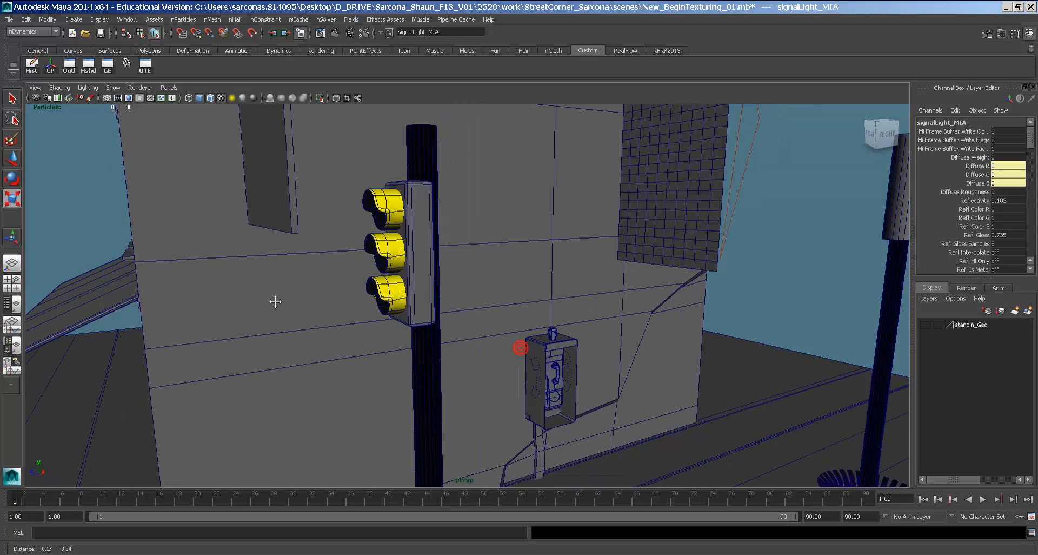
pyautogui.keyDown('alt'); pyautogui.moveTo(424, 325); pyautogui.dragTo(674, 298, button='middle'); pyautogui.keyUp('alt')
pyautogui.keyDown('alt'); pyautogui.moveTo(674, 298); pyautogui.dragTo(407, 307, button='right'); pyautogui.keyUp('alt')
pyautogui.keyDown('alt'); pyautogui.moveTo(407, 307); pyautogui.dragTo(505, 293); pyautogui.keyUp('alt')
pyautogui.keyDown('alt'); pyautogui.moveTo(535, 290); pyautogui.dragTo(579, 291, button='right'); pyautogui.keyUp('alt')
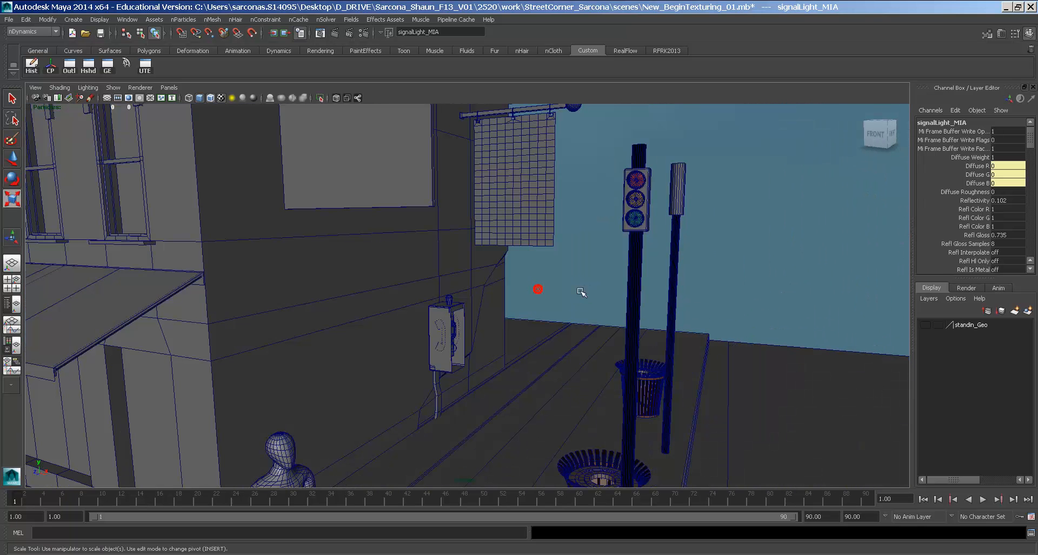
pyautogui.click(517, 219)
pyautogui.press('f')
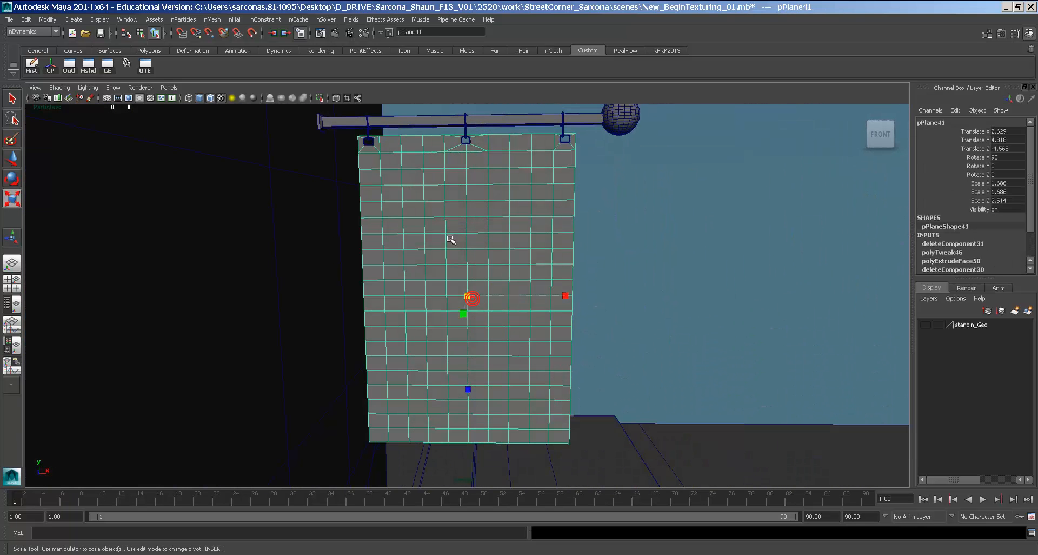
pyautogui.press('space')
pyautogui.moveTo(356, 324)
pyautogui.mouseDown()
pyautogui.moveTo(380, 350)
pyautogui.moveTo(475, 360)
pyautogui.moveTo(515, 457)
pyautogui.mouseUp()
pyautogui.click(843, 120)
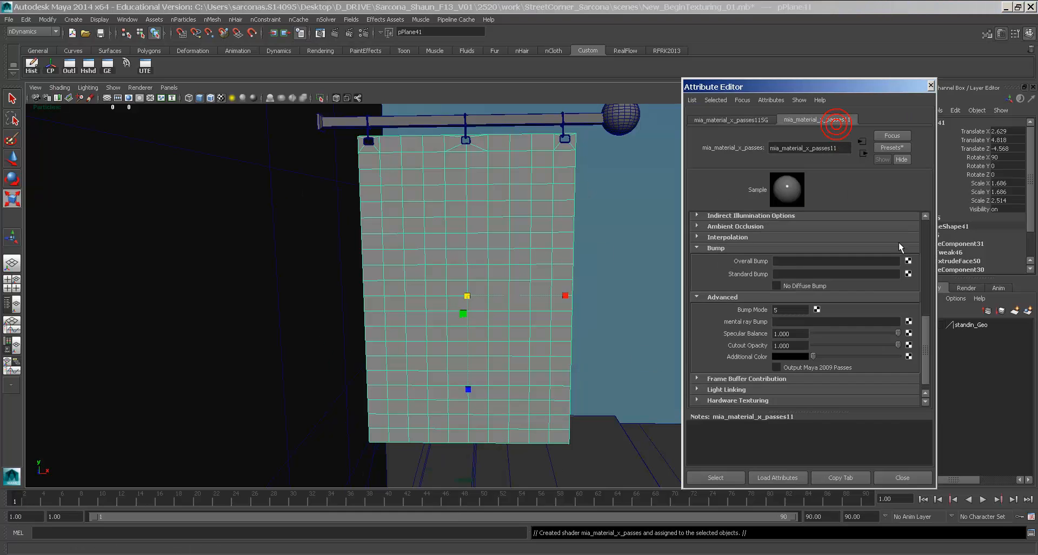
# Add a file texture to the Diffuse Color of the banner's new material
pyautogui.scroll(-5, 917, 246)
pyautogui.scroll(3, 917, 246)
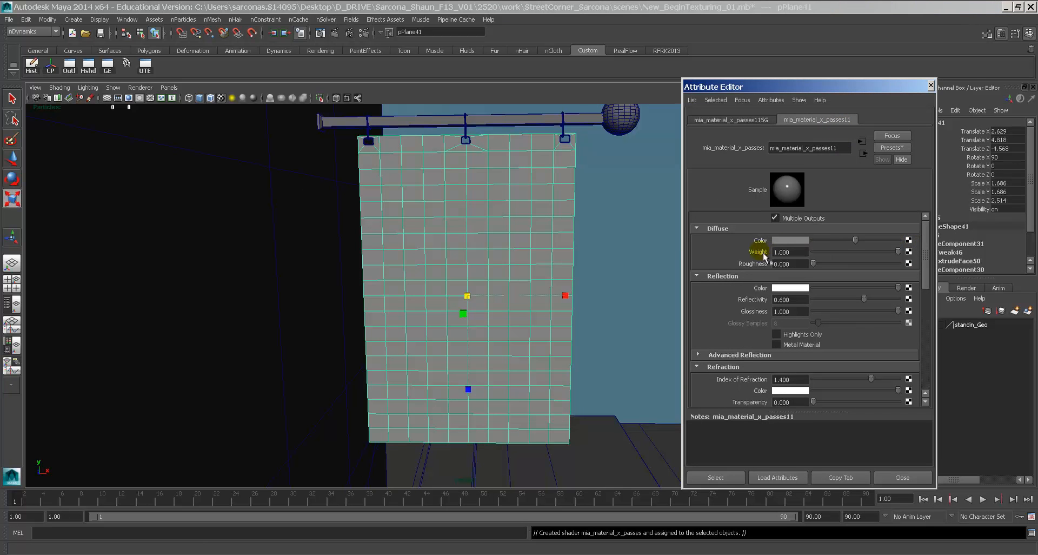
pyautogui.click(781, 252)
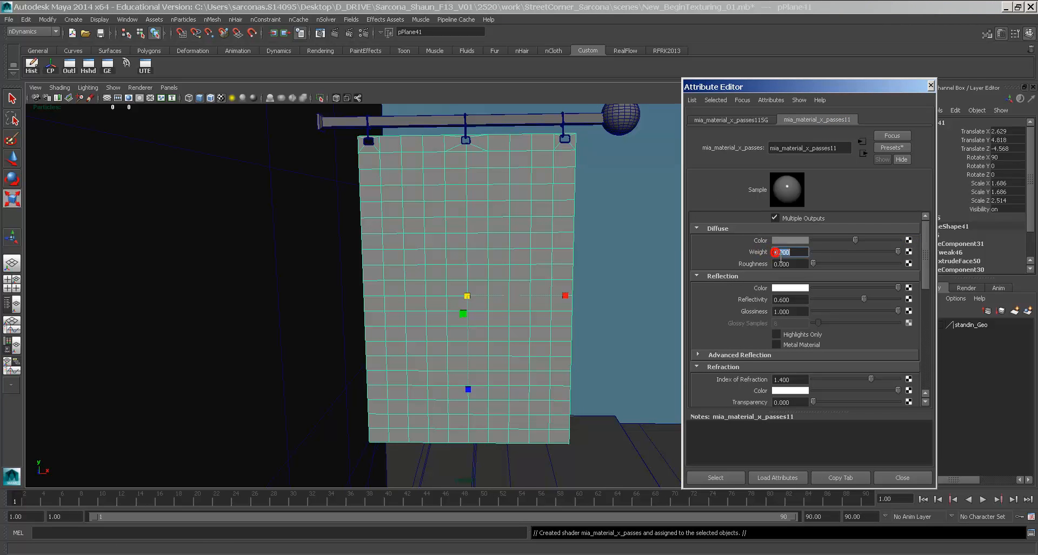
pyautogui.click(909, 240)
pyautogui.click(412, 225)
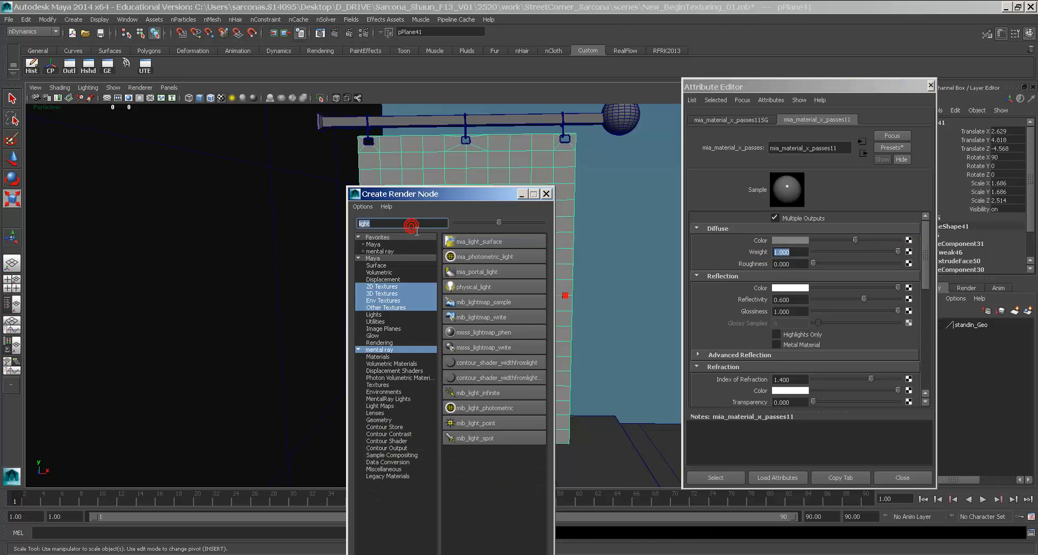
pyautogui.press('BackSpace')
pyautogui.click(505, 282)
# Load Motor_City_Pride_logo.png from the project's sourceimages folder as the image of the banner's file texture
pyautogui.click(892, 272)
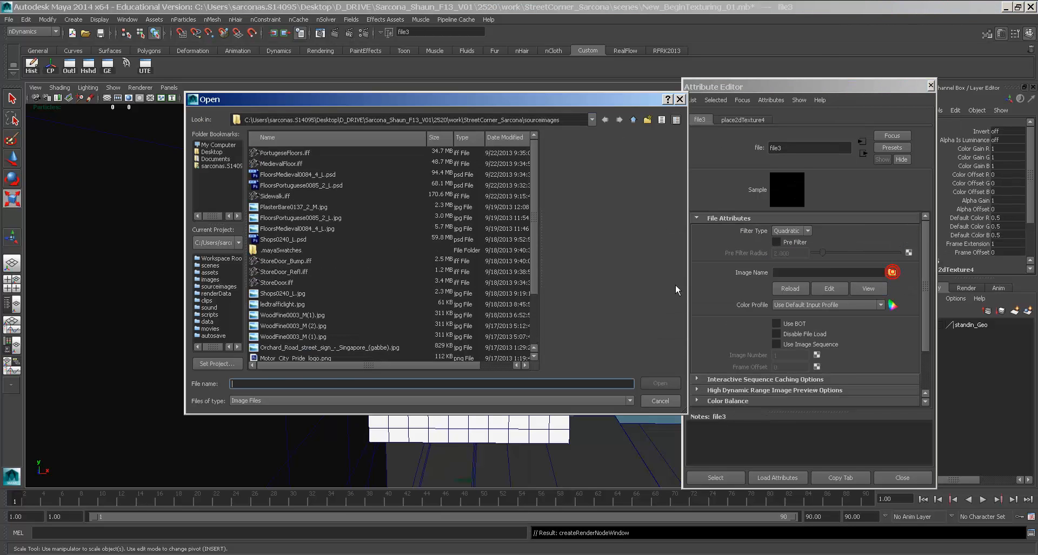
pyautogui.click(284, 304)
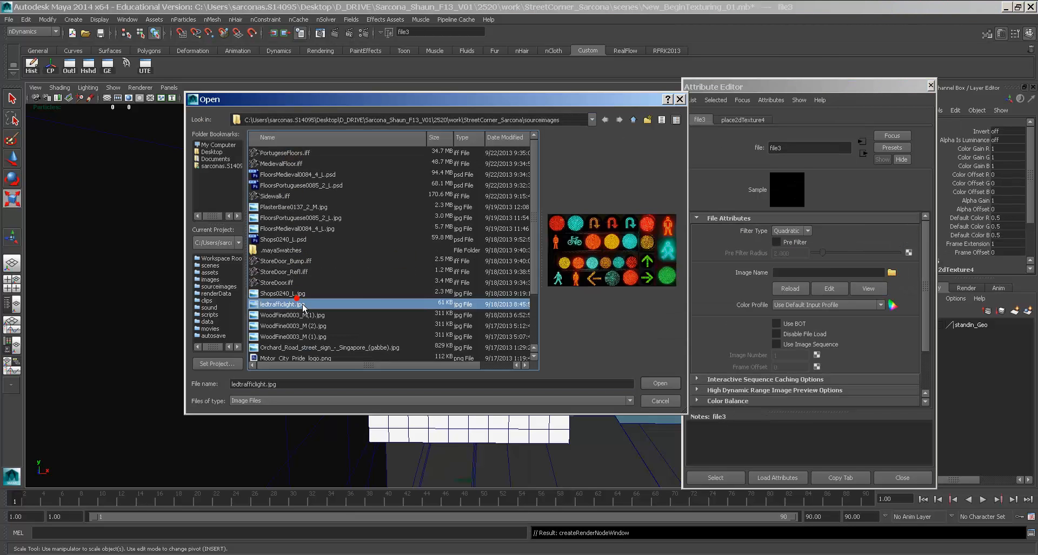
pyautogui.click(378, 313)
pyautogui.click(286, 293)
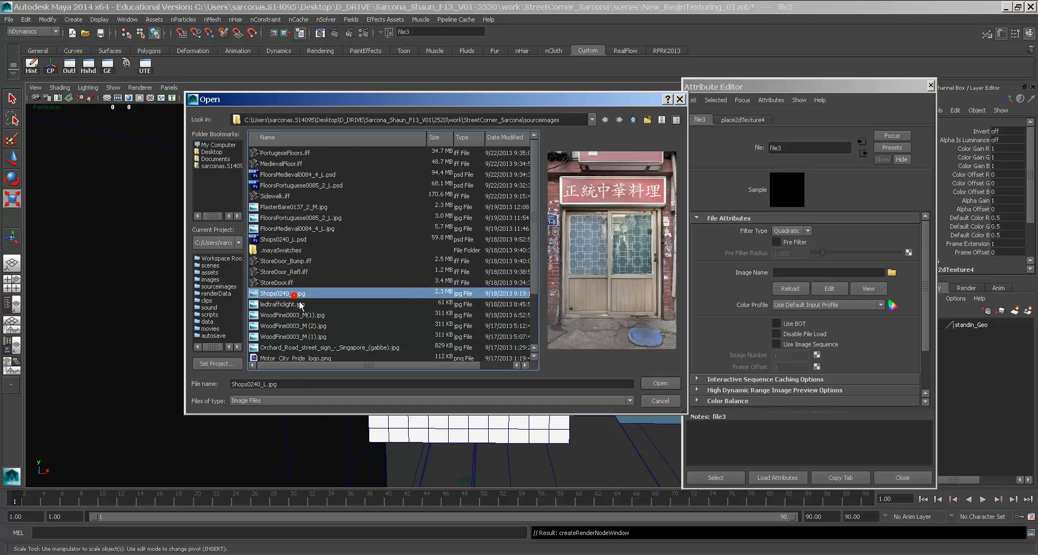
pyautogui.press('Down')
pyautogui.press('Down')
pyautogui.press('Down')
pyautogui.press('Down')
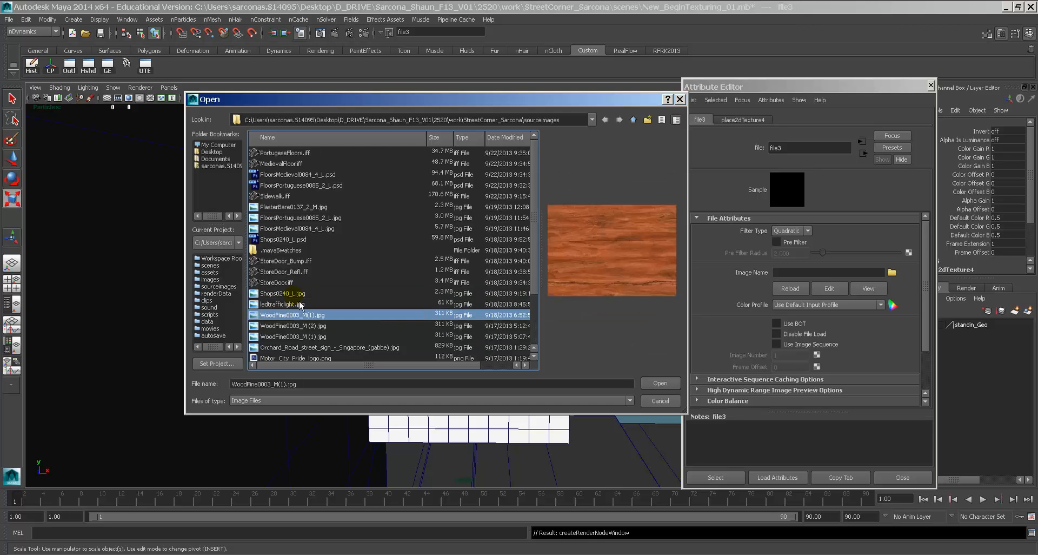
pyautogui.press('Down')
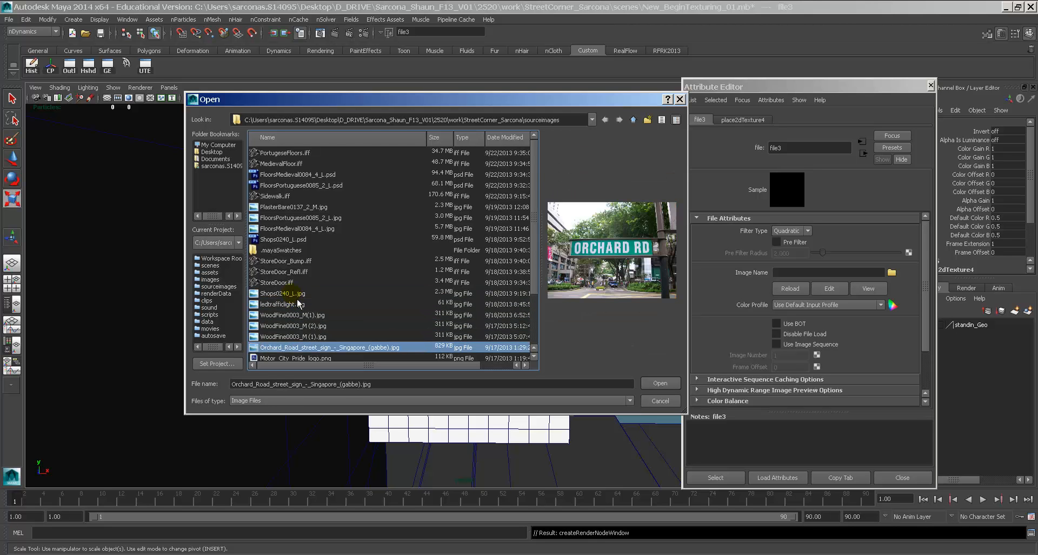
pyautogui.scroll(-2, 300, 292)
pyautogui.press('Down')
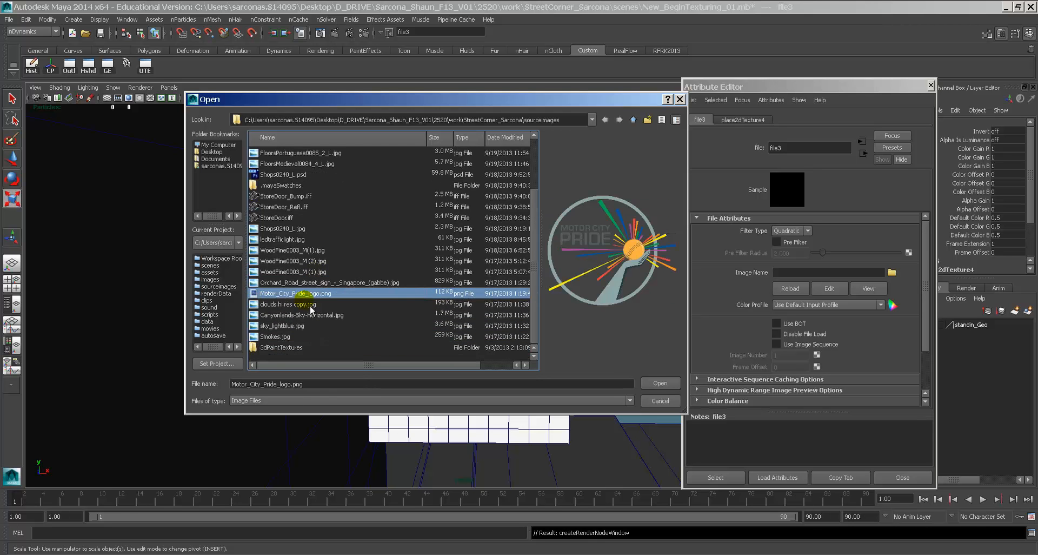
pyautogui.press('Down')
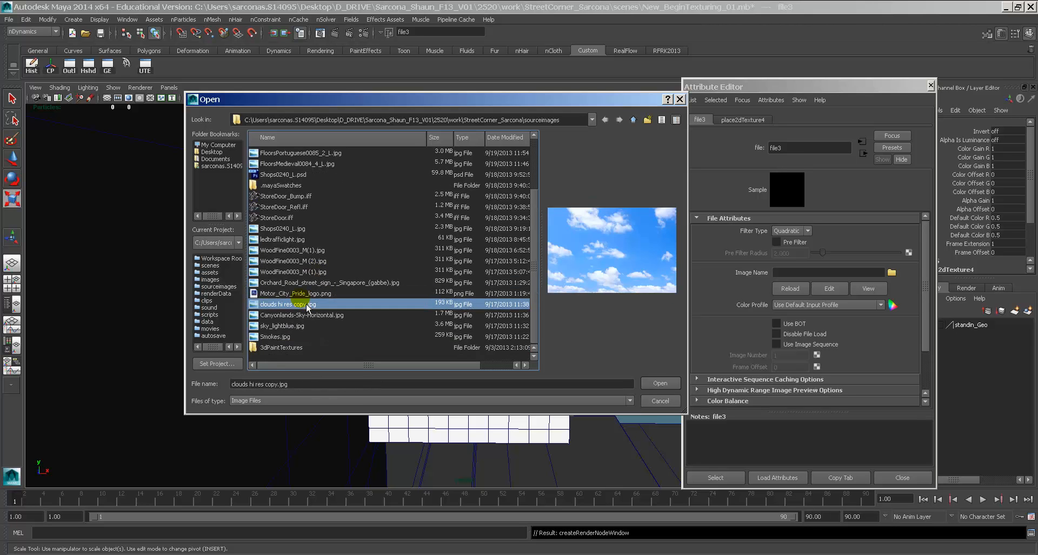
pyautogui.press('Down')
pyautogui.press('Down')
pyautogui.press('Down')
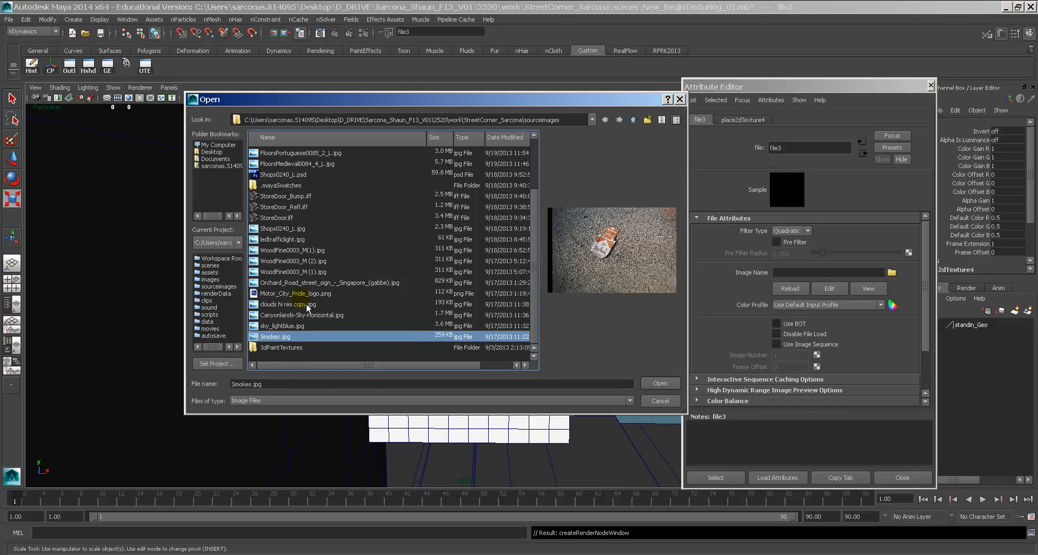
pyautogui.press('Up')
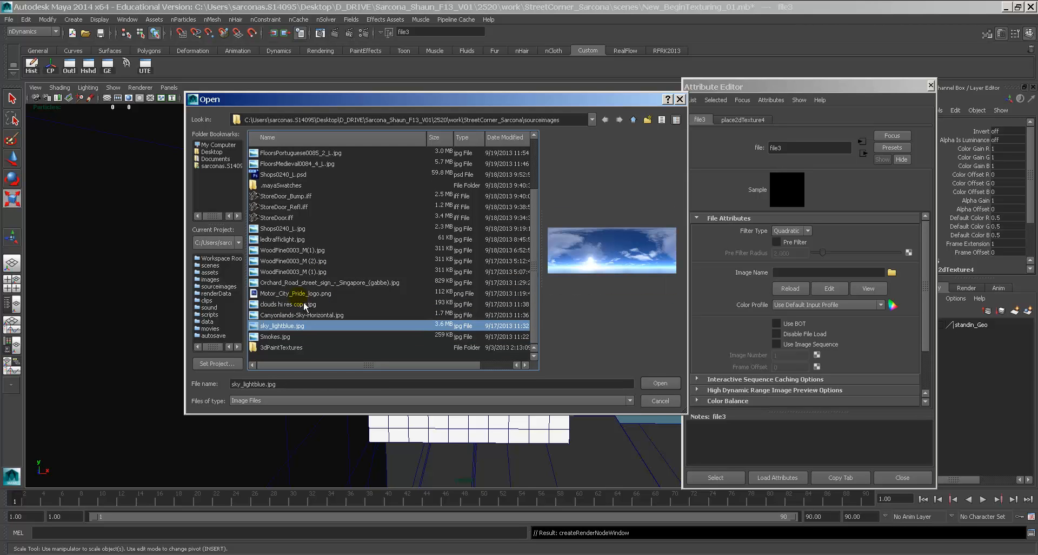
pyautogui.press('Up')
pyautogui.press('Up')
pyautogui.press('Up')
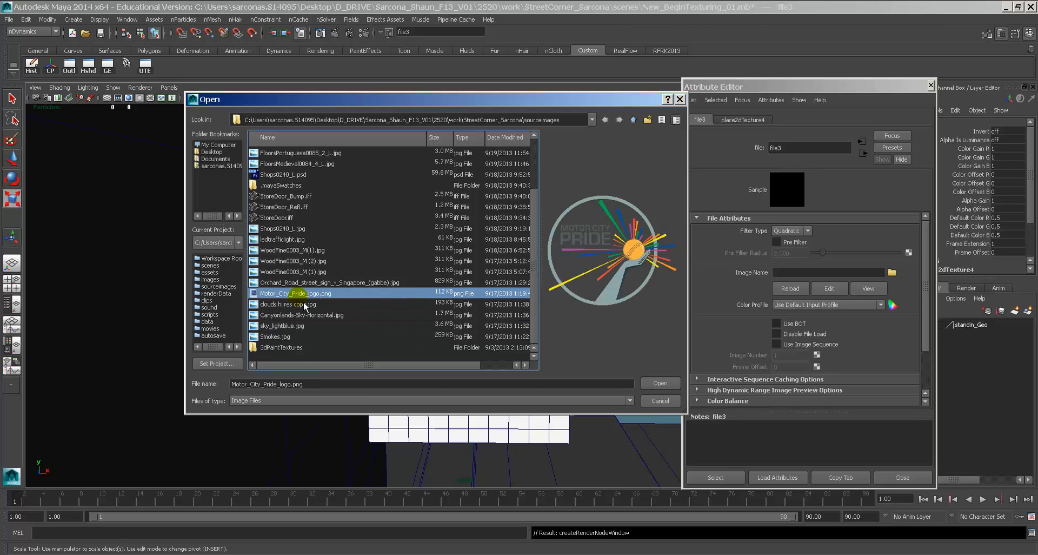
pyautogui.click(664, 388)
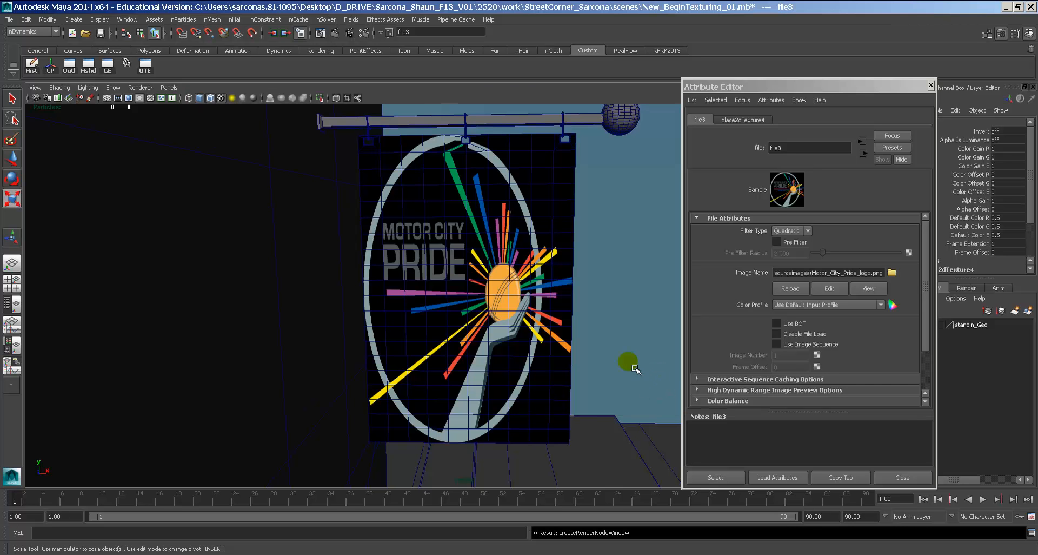
# Delete the banner plane's construction history and show the attributes of its mia_material_x_passes material
pyautogui.keyDown('alt'); pyautogui.moveTo(491, 227); pyautogui.dragTo(515, 258); pyautogui.keyUp('alt')
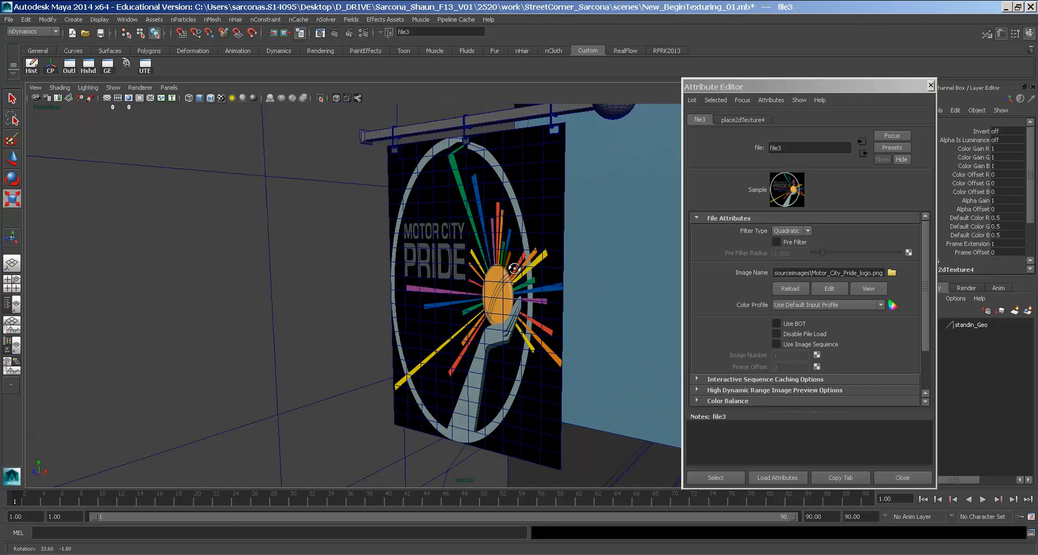
pyautogui.scroll(5, 523, 261)
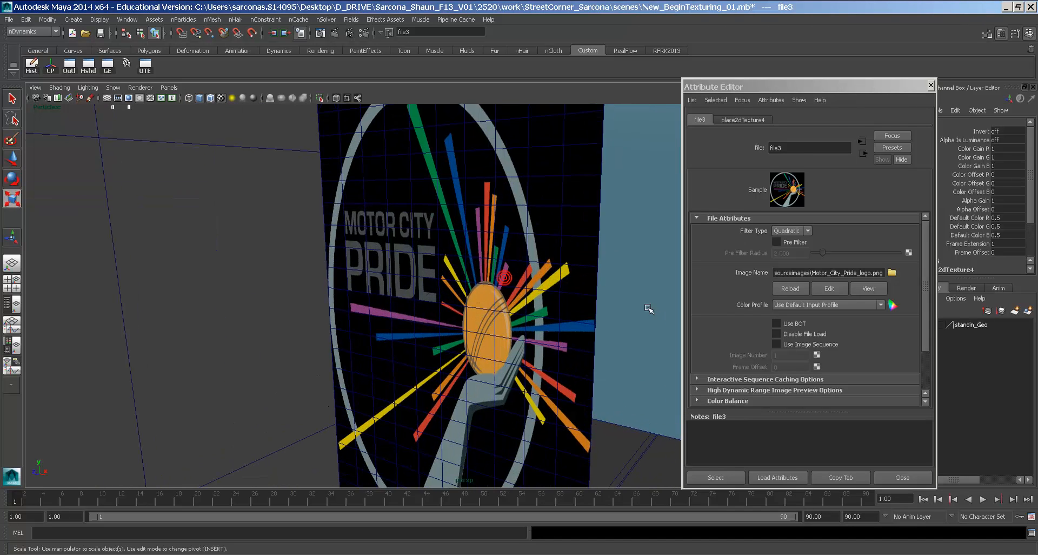
pyautogui.click(545, 274)
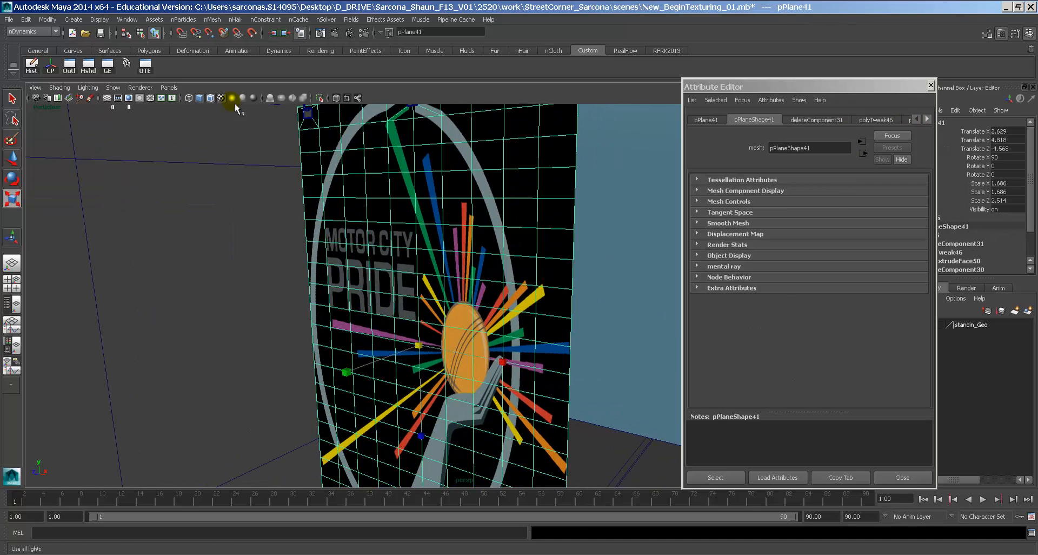
pyautogui.click(32, 66)
pyautogui.click(816, 120)
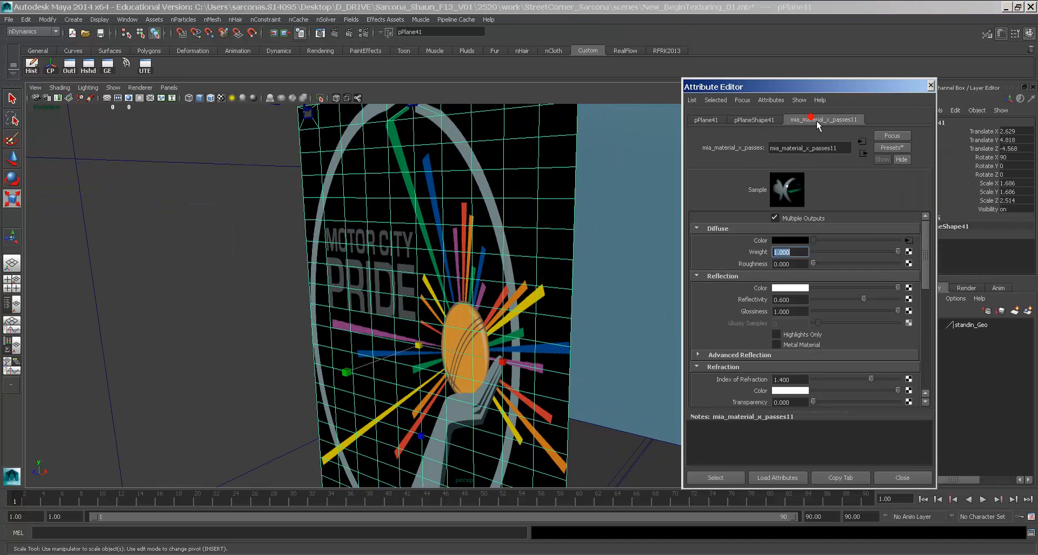
# Set the banner material's Reflectivity to about 0.53 and Glossiness to about 0.38, and lower its Glossy Samples
pyautogui.click(841, 299)
pyautogui.click(836, 311)
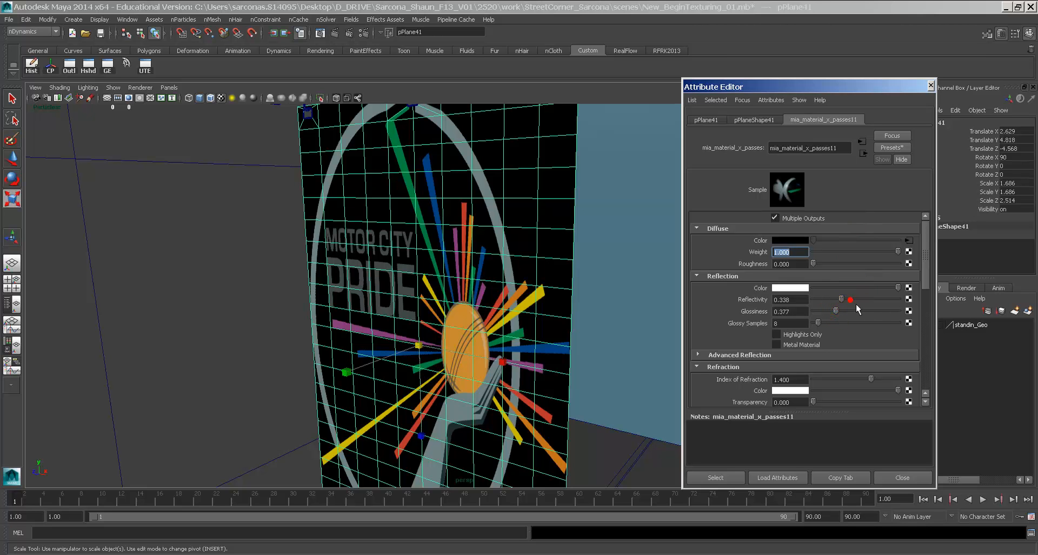
pyautogui.click(858, 299)
pyautogui.click(845, 310)
pyautogui.moveTo(851, 313); pyautogui.dragTo(842, 315)
pyautogui.scroll(-1, 896, 310)
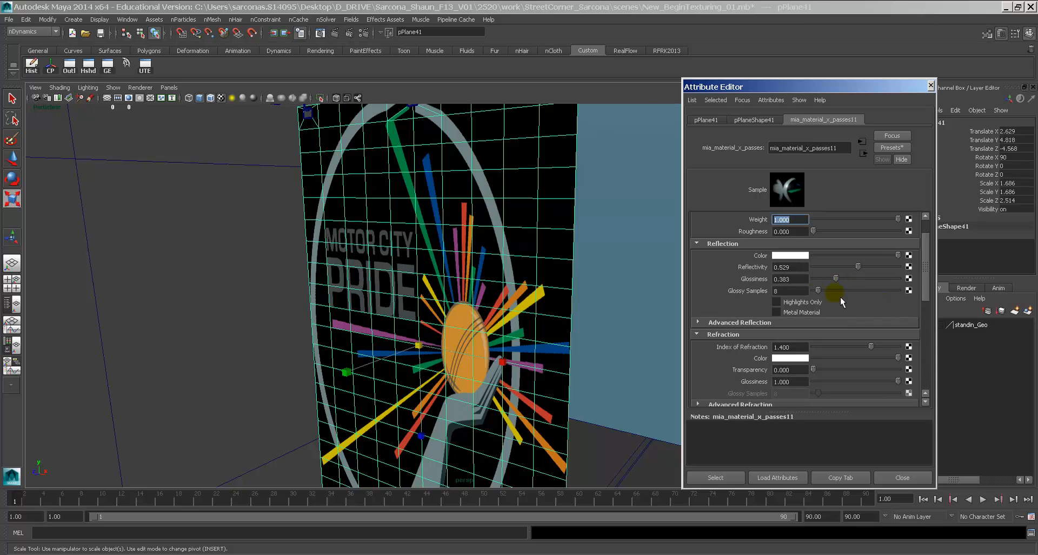
pyautogui.click(813, 291)
# Add a Cloth texture to the banner material's Standard Bump and set the Bump Depth to 0.1
pyautogui.scroll(-10, 870, 313)
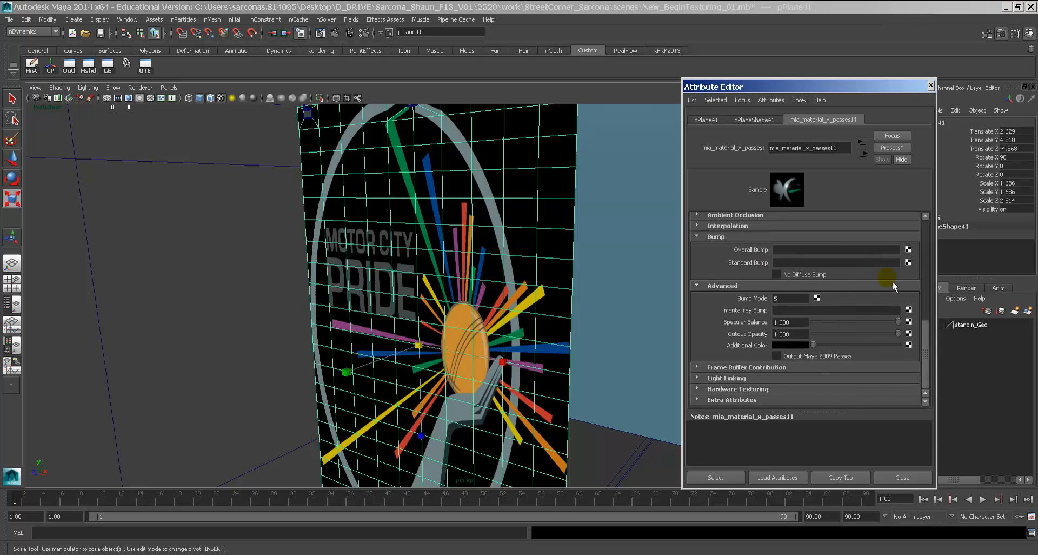
pyautogui.click(909, 262)
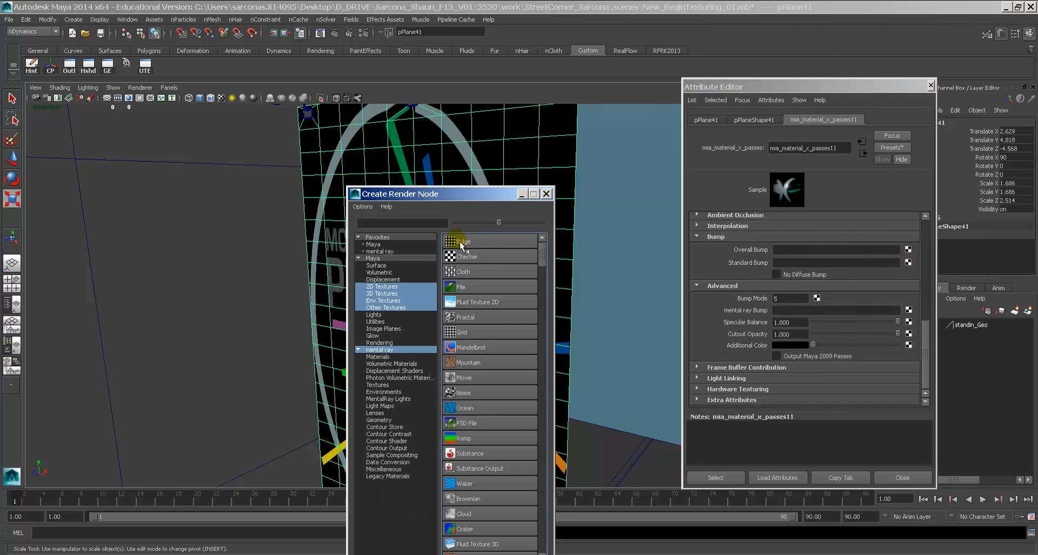
pyautogui.click(461, 273)
pyautogui.moveTo(800, 242); pyautogui.dragTo(754, 241)
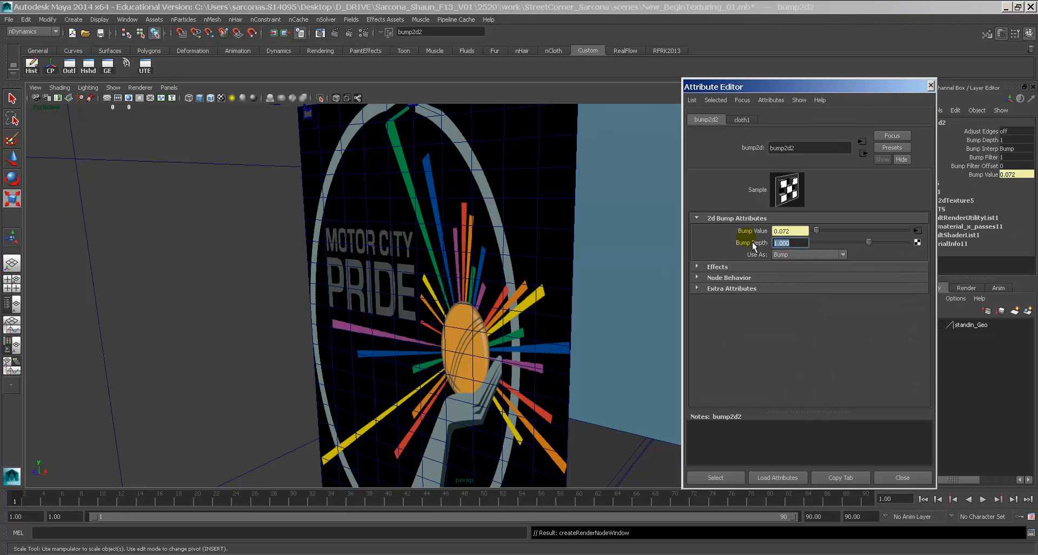
pyautogui.write('0.1')
pyautogui.press('Return')
# Show the 2D placement attributes of the cloth bump texture
pyautogui.click(750, 121)
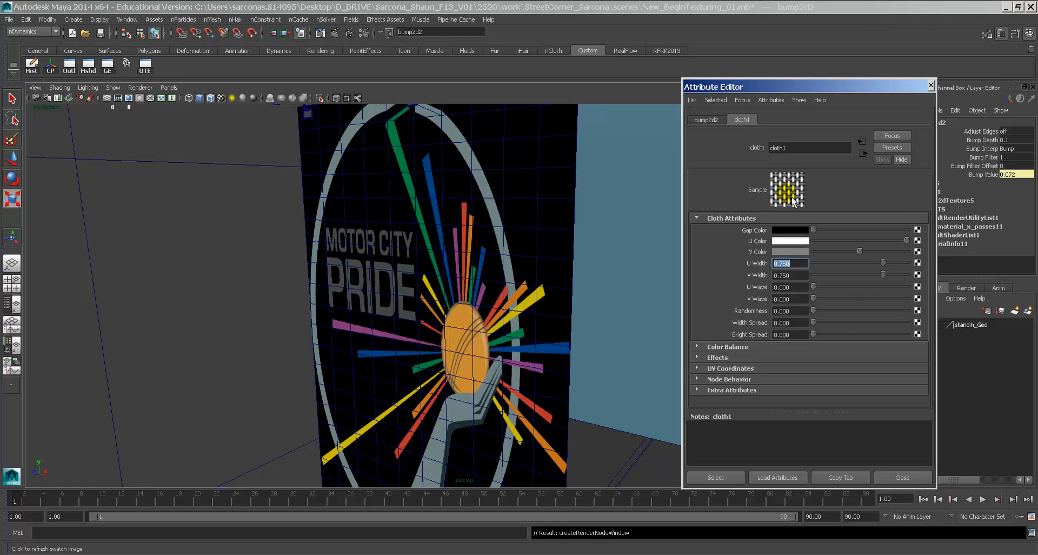
pyautogui.click(863, 142)
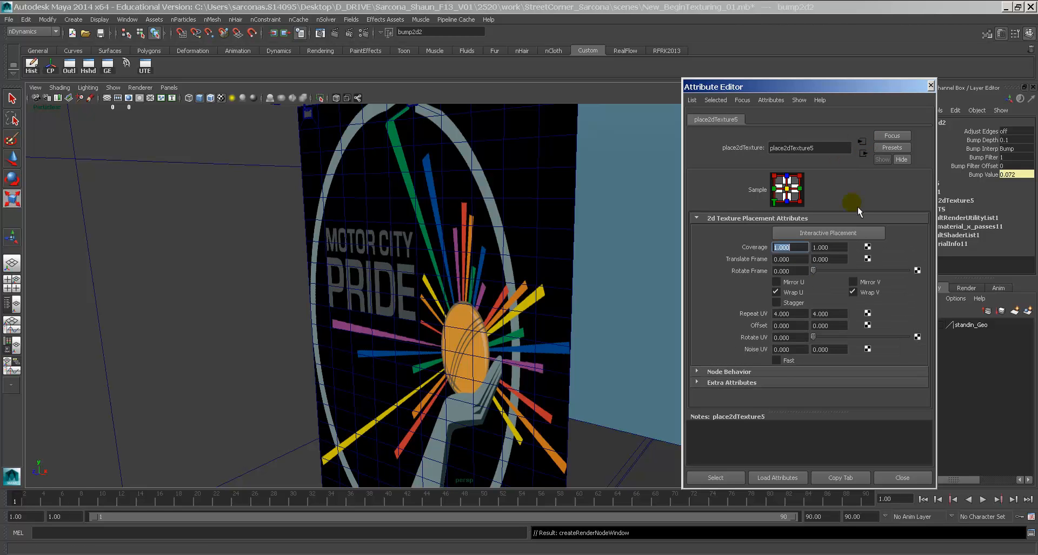
pyautogui.click(796, 315)
# Take a snapshot of the banner in the Render View, render a region across its middle, and examine the cloth bump up close
pyautogui.click(326, 39)
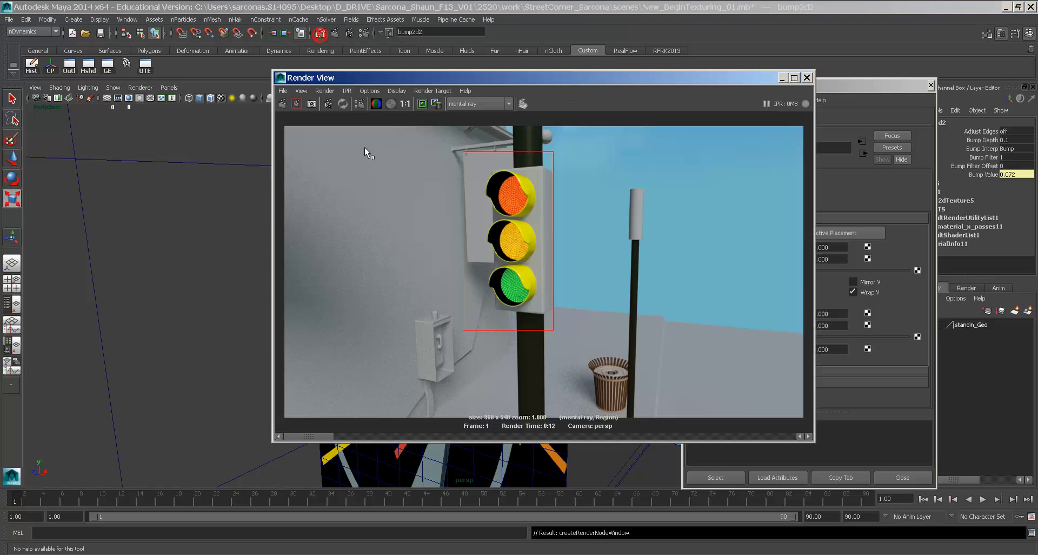
pyautogui.click(316, 106)
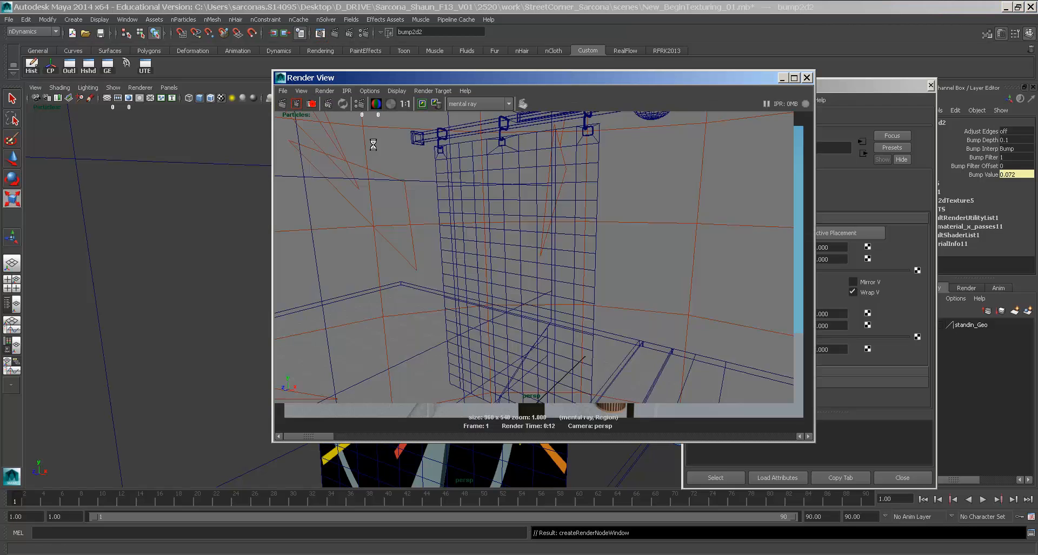
pyautogui.moveTo(415, 195); pyautogui.dragTo(651, 329)
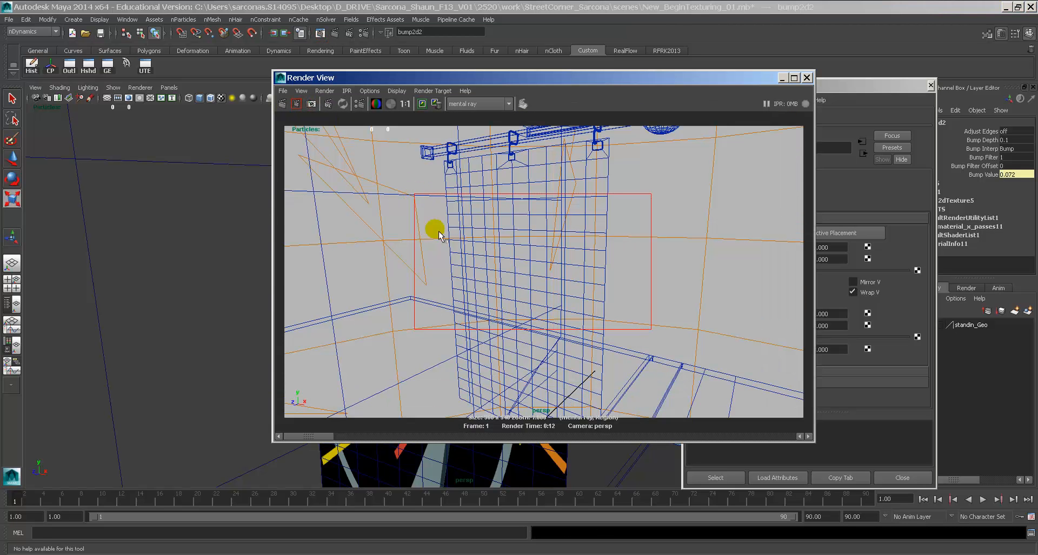
pyautogui.click(296, 104)
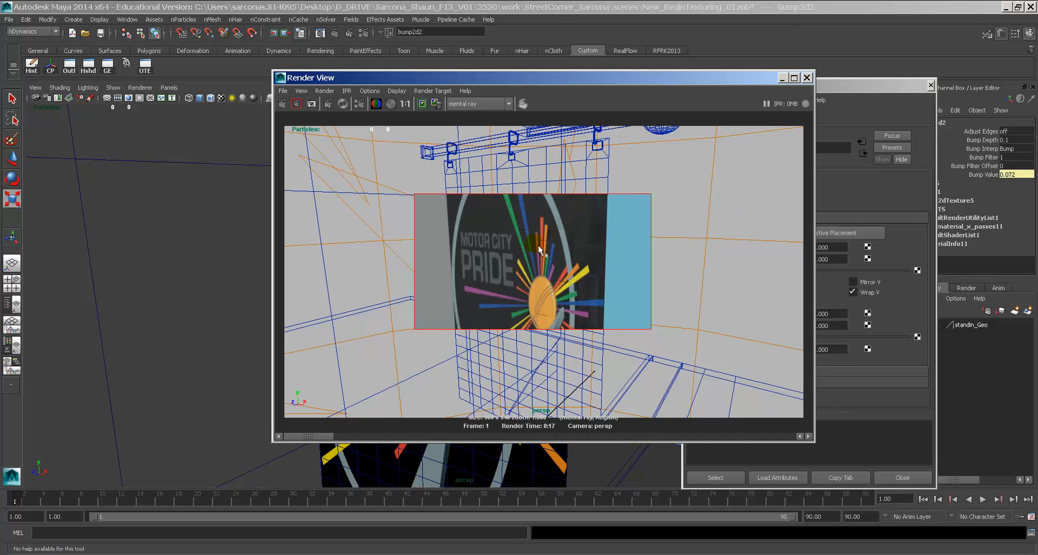
pyautogui.keyDown('alt'); pyautogui.moveTo(537, 245); pyautogui.dragTo(466, 273, button='middle'); pyautogui.keyUp('alt')
pyautogui.keyDown('alt'); pyautogui.moveTo(466, 273); pyautogui.dragTo(760, 322, button='right'); pyautogui.keyUp('alt')
pyautogui.keyDown('alt'); pyautogui.moveTo(509, 308); pyautogui.dragTo(600, 243, button='middle'); pyautogui.keyUp('alt')
pyautogui.keyDown('alt'); pyautogui.moveTo(601, 243); pyautogui.dragTo(592, 219, button='right'); pyautogui.keyUp('alt')
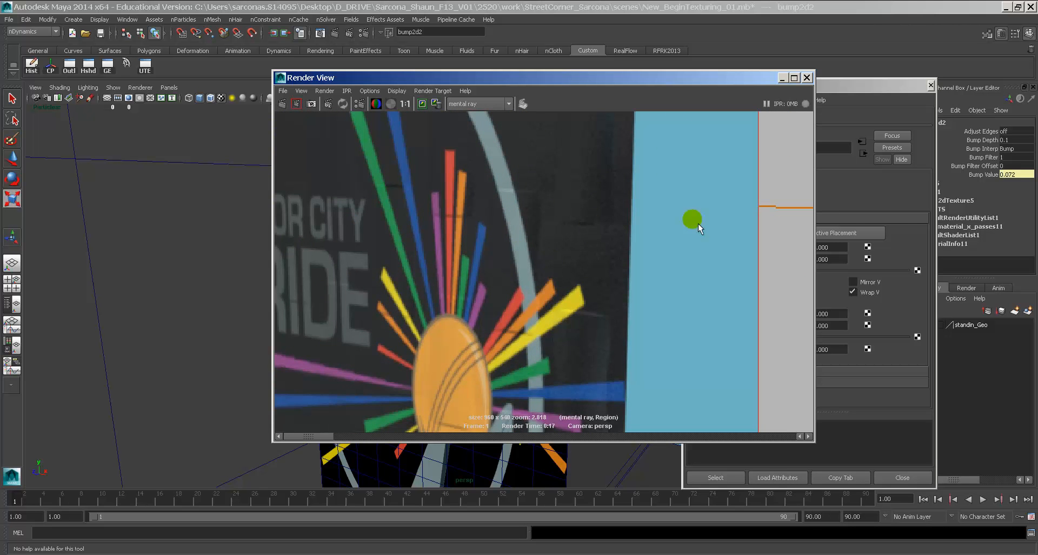
# Set the Bump Depth of the banner's cloth bump to 0.5 and show the cloth texture's attributes
pyautogui.click(865, 187)
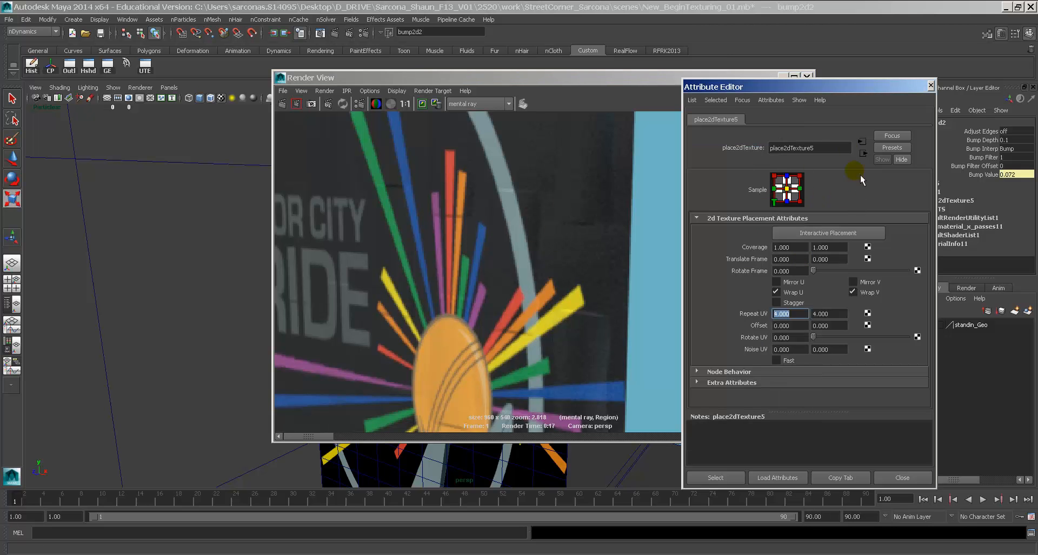
pyautogui.click(863, 155)
pyautogui.click(863, 157)
pyautogui.doubleClick(790, 242)
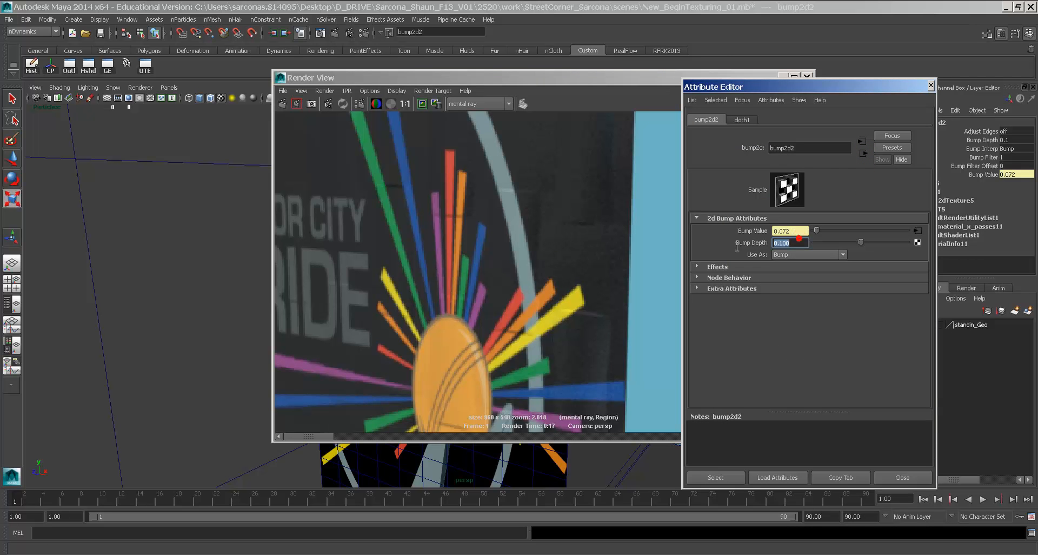
pyautogui.write('0.5')
pyautogui.press('Return')
pyautogui.click(753, 119)
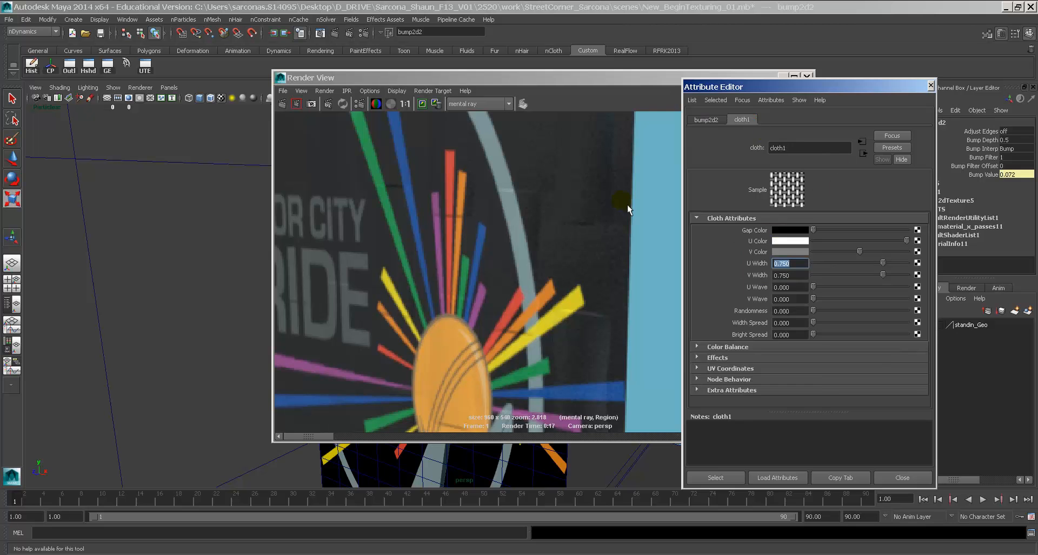
# Render a small region at the banner's outer edge beside the sky to check the stronger bump
pyautogui.moveTo(653, 178); pyautogui.dragTo(523, 367)
pyautogui.click(301, 104)
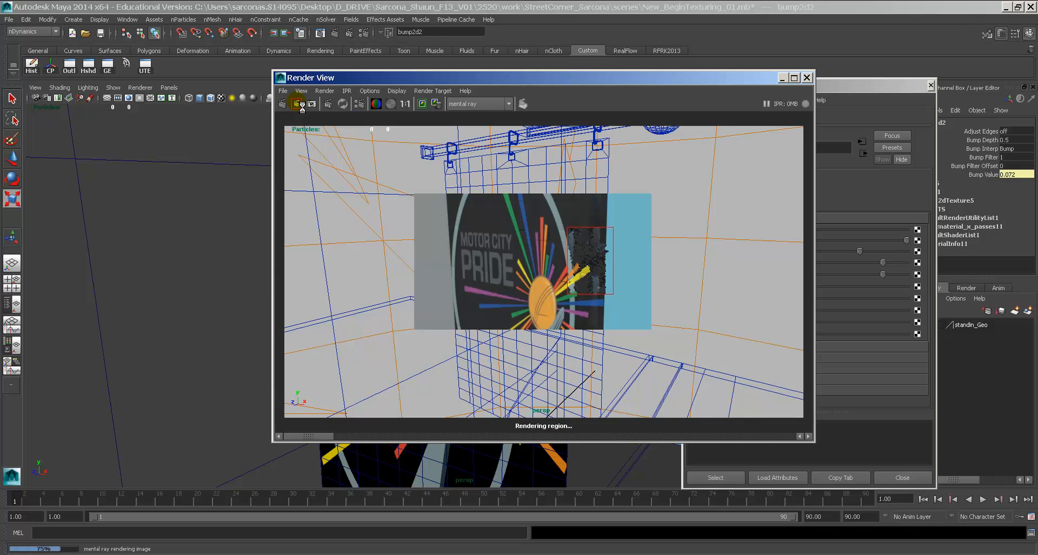
pyautogui.scroll(2, 613, 228)
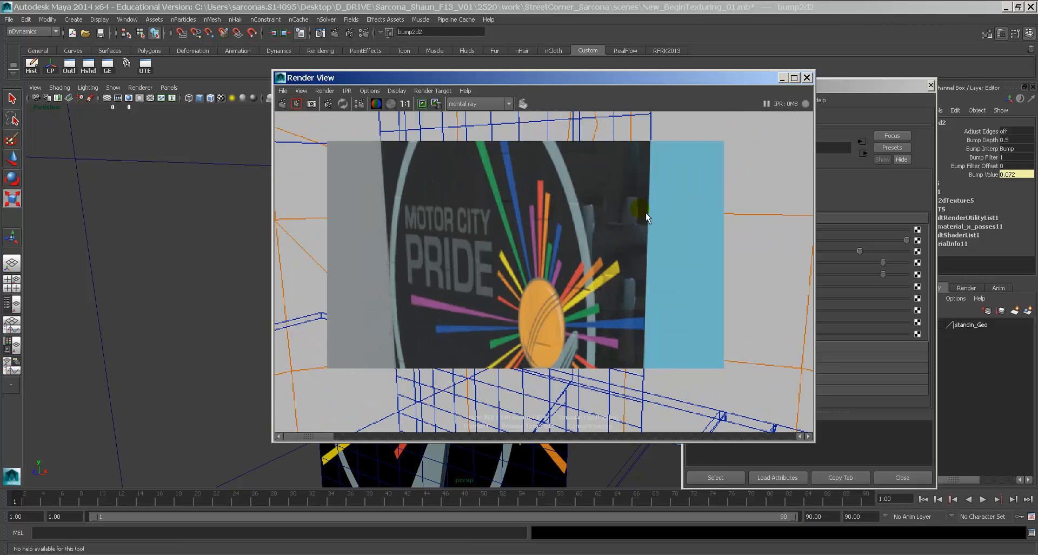
# Set the Repeat UV of the banner's cloth bump texture to 200 in both directions
pyautogui.click(861, 206)
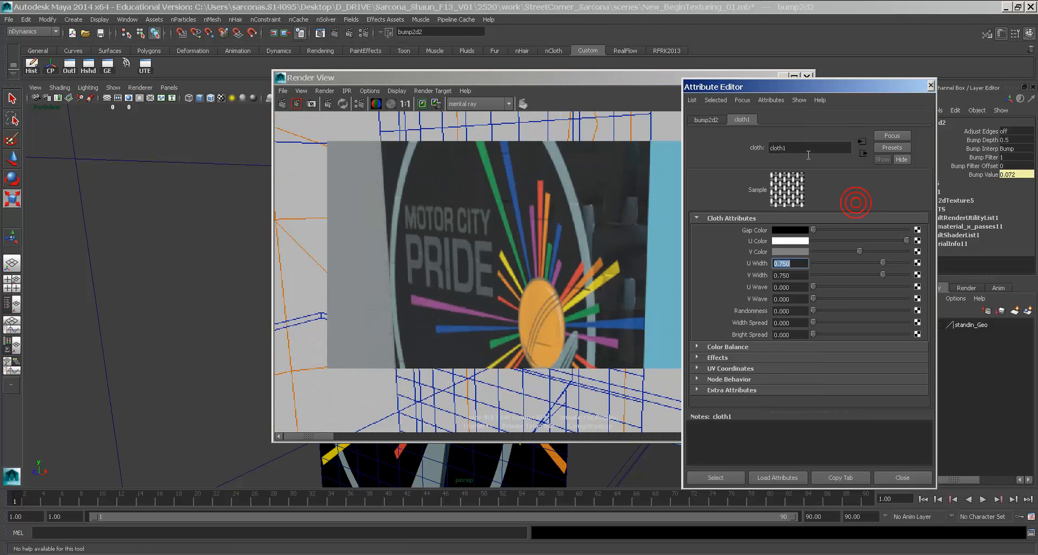
pyautogui.click(862, 142)
pyautogui.doubleClick(806, 313)
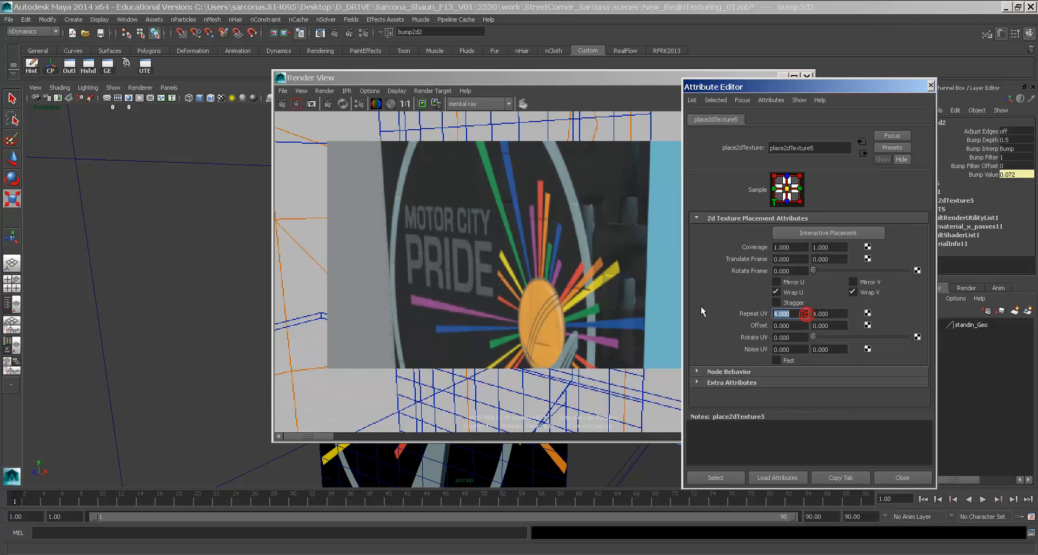
pyautogui.write('200')
pyautogui.press('Tab')
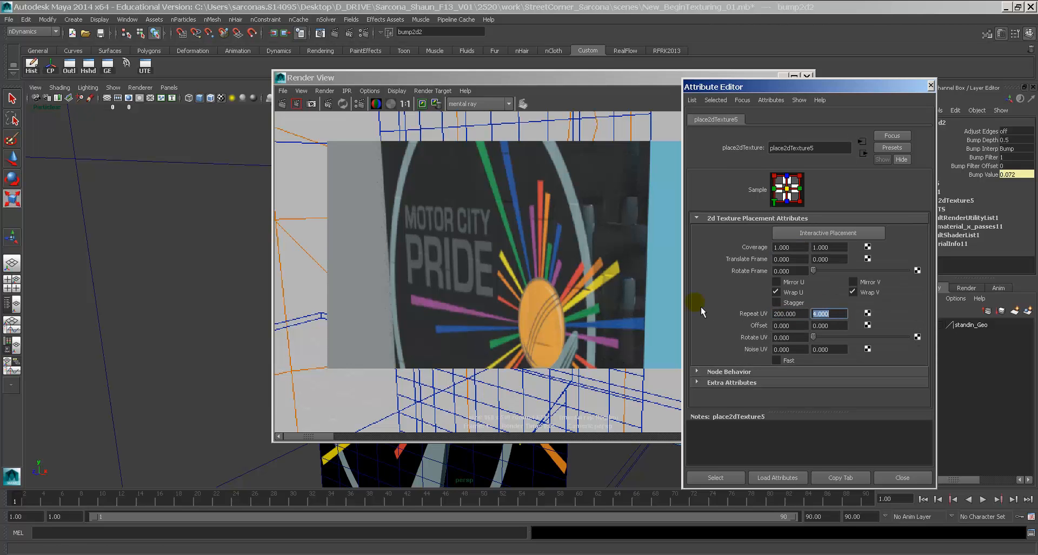
pyautogui.write('200.000')
# Render the region at the banner's outer edge again and examine the finer cloth weave up close
pyautogui.click(296, 103)
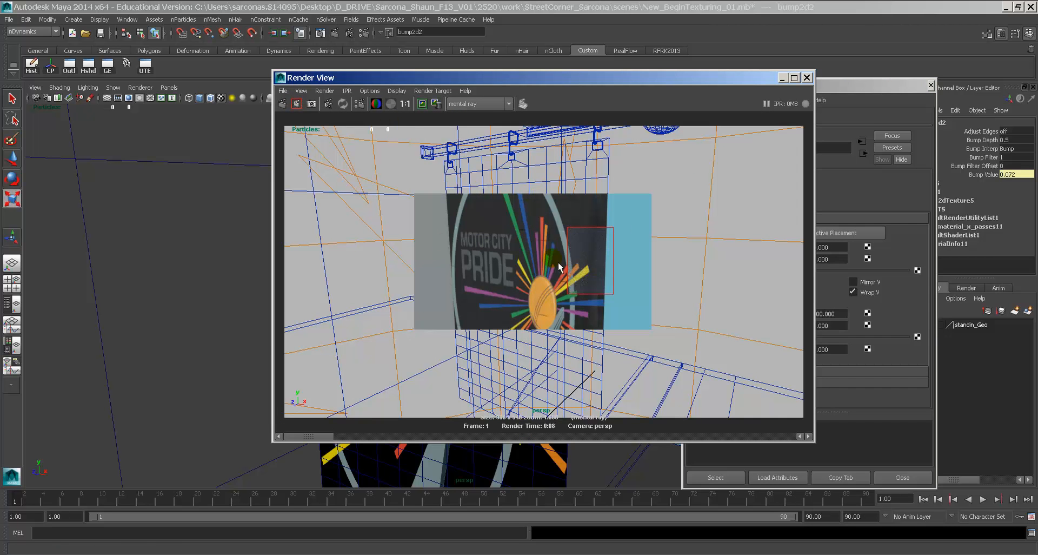
pyautogui.scroll(3, 595, 271)
pyautogui.scroll(2, 608, 272)
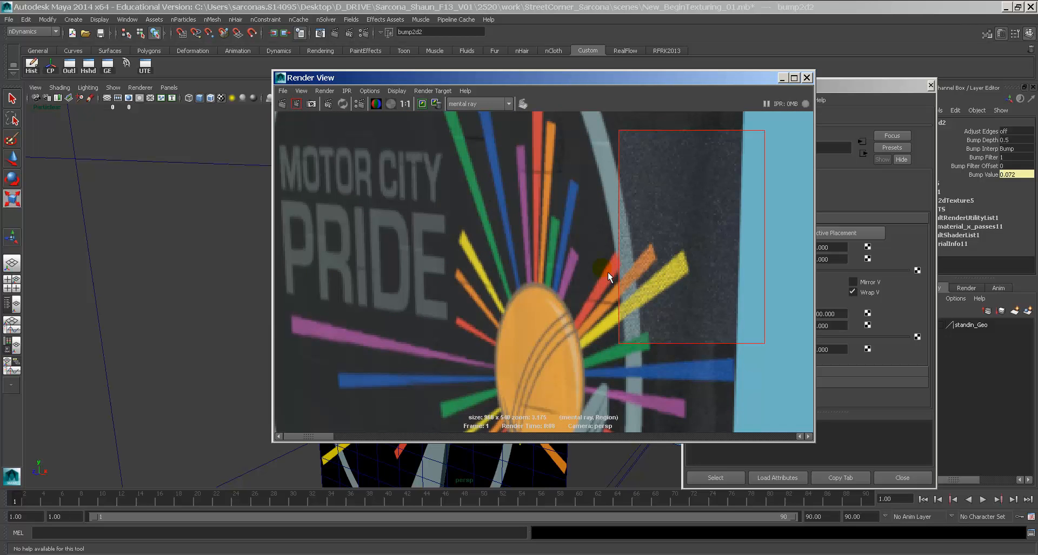
pyautogui.scroll(5, 720, 279)
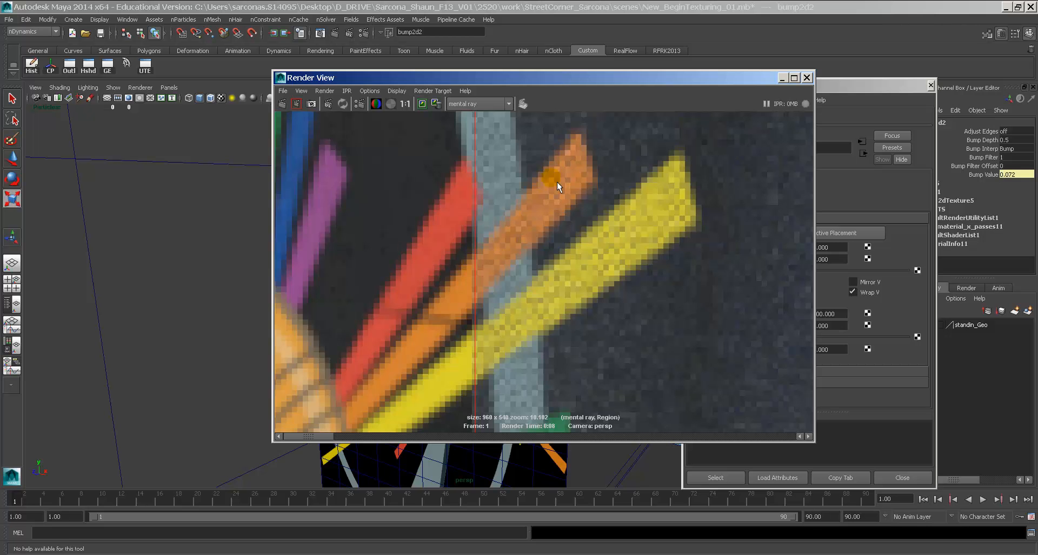
pyautogui.scroll(-5, 619, 246)
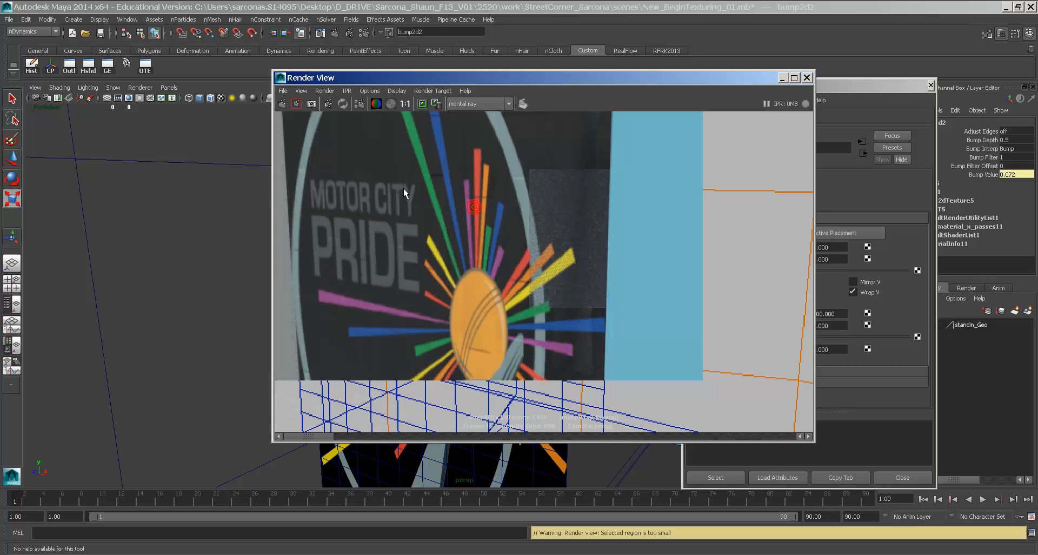
# Render a larger region across the banner's lettering and colored rays to check the cloth bump
pyautogui.moveTo(370, 126); pyautogui.dragTo(587, 314)
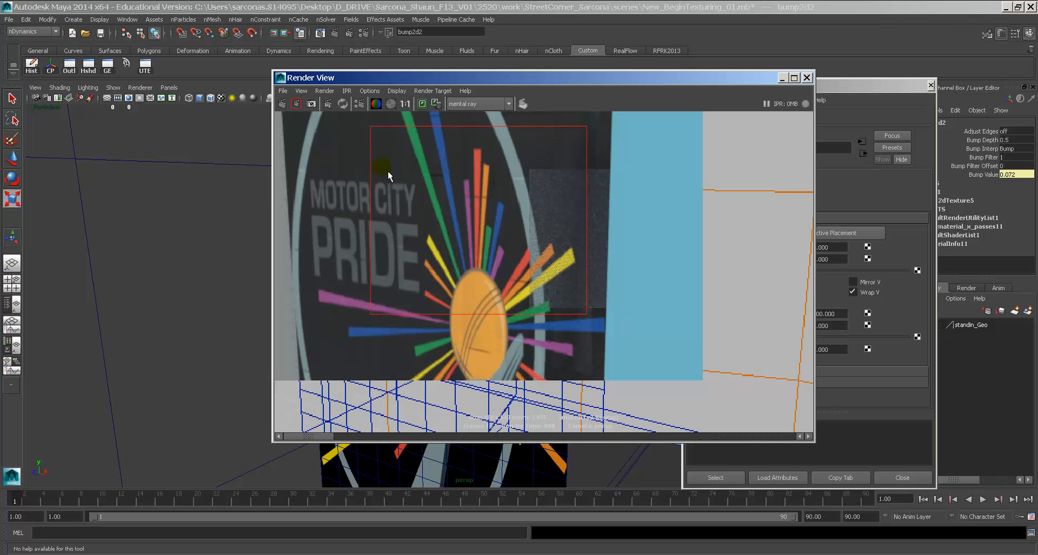
pyautogui.click(296, 104)
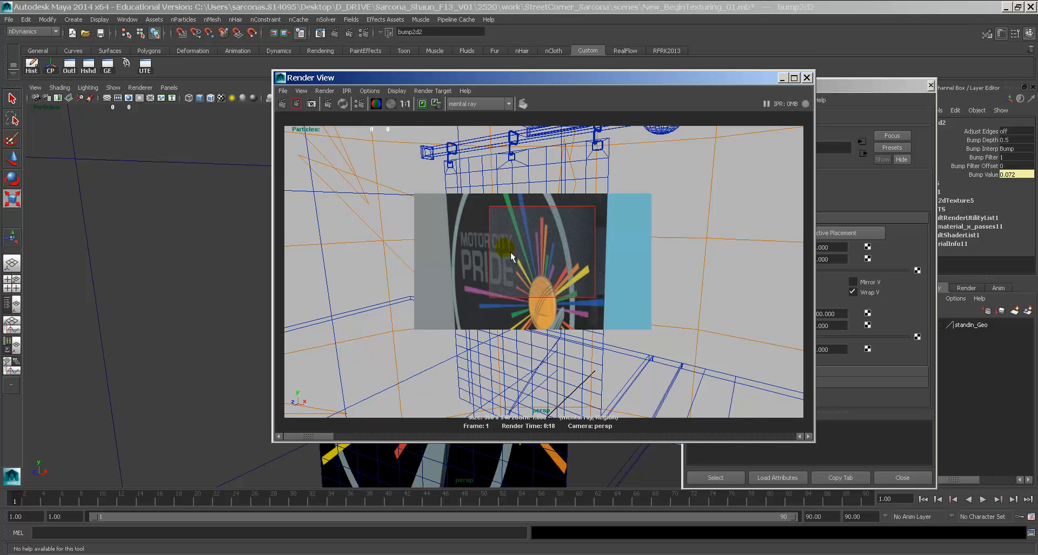
pyautogui.scroll(3, 578, 252)
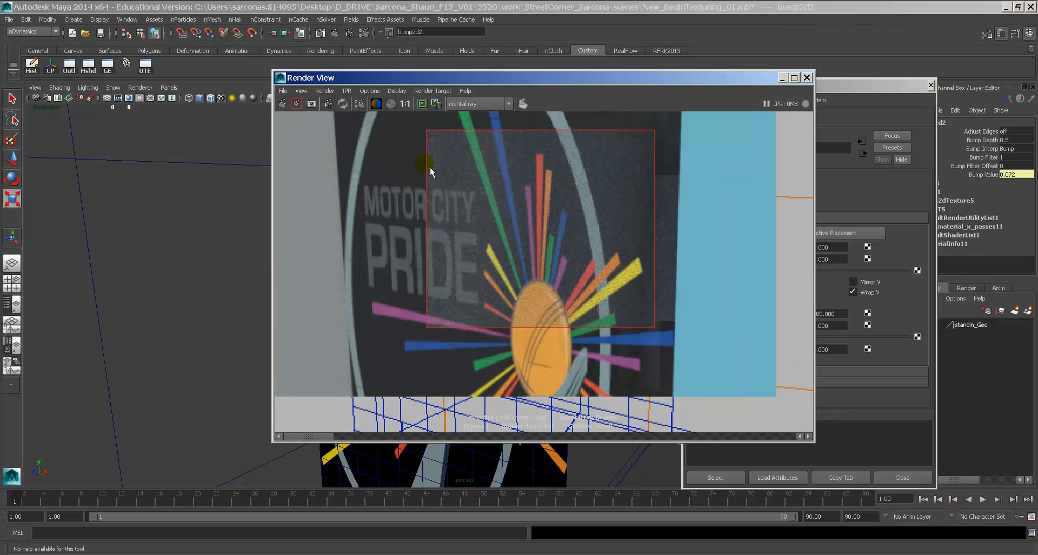
# Inspect the banner's UV layout over its logo in the UV Texture Editor, then close the editor and reselect the banner
pyautogui.click(150, 70)
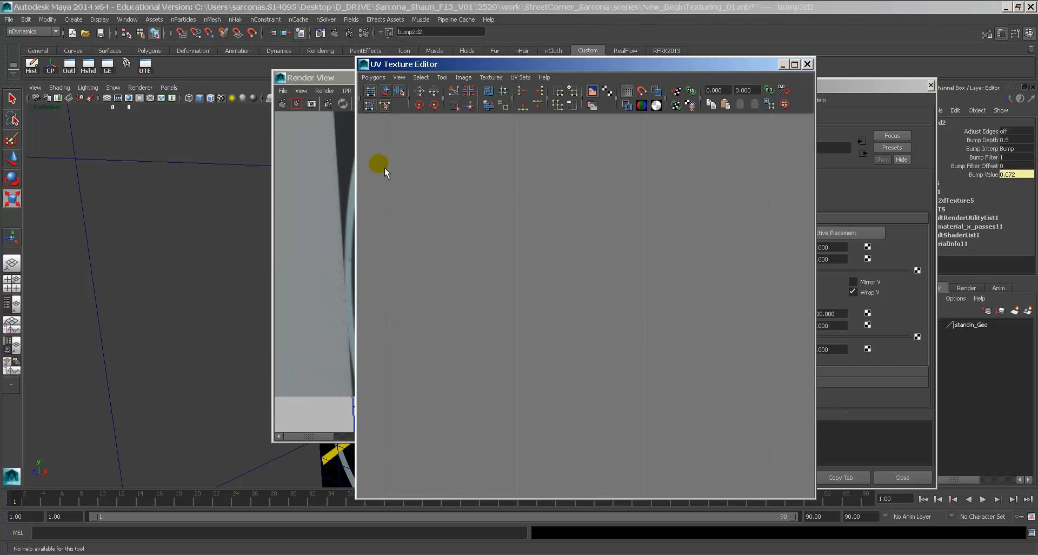
pyautogui.moveTo(331, 70); pyautogui.dragTo(331, 232)
pyautogui.click(337, 126)
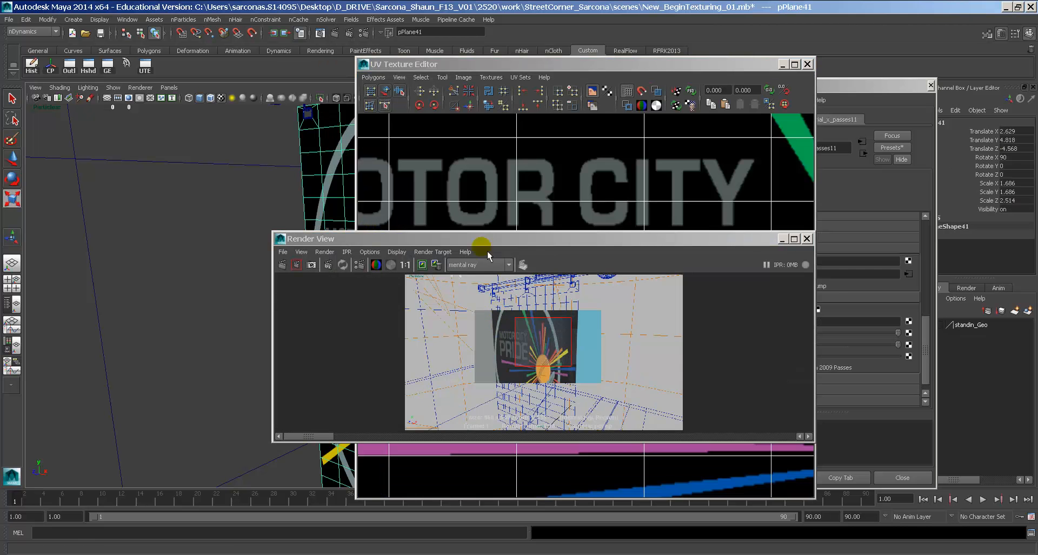
pyautogui.click(488, 229)
pyautogui.press('f')
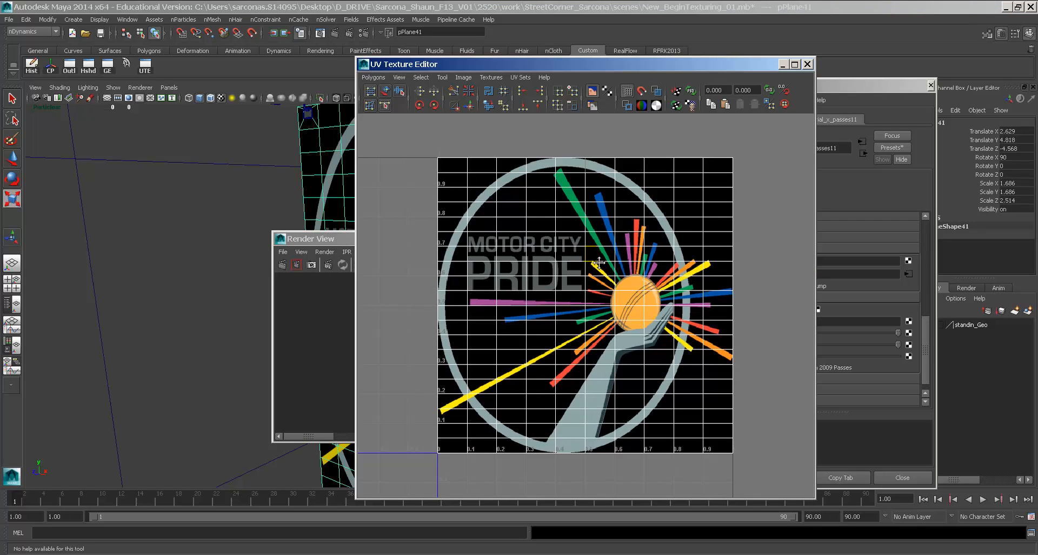
pyautogui.keyDown('alt'); pyautogui.moveTo(528, 218); pyautogui.dragTo(535, 201, button='middle'); pyautogui.keyUp('alt')
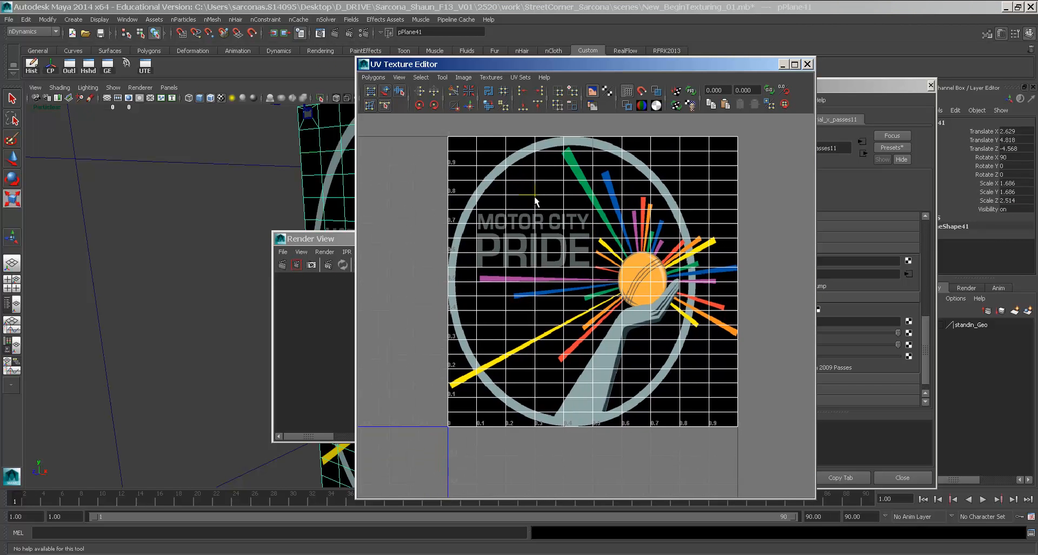
pyautogui.moveTo(542, 209); pyautogui.dragTo(538, 226, button='right')
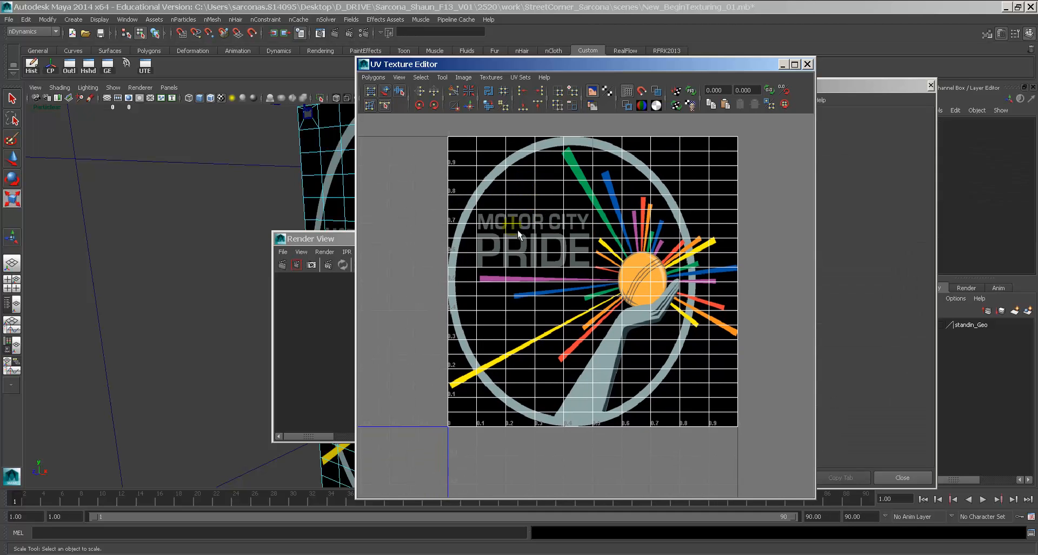
pyautogui.doubleClick(366, 65)
pyautogui.press('F8')
pyautogui.click(438, 166)
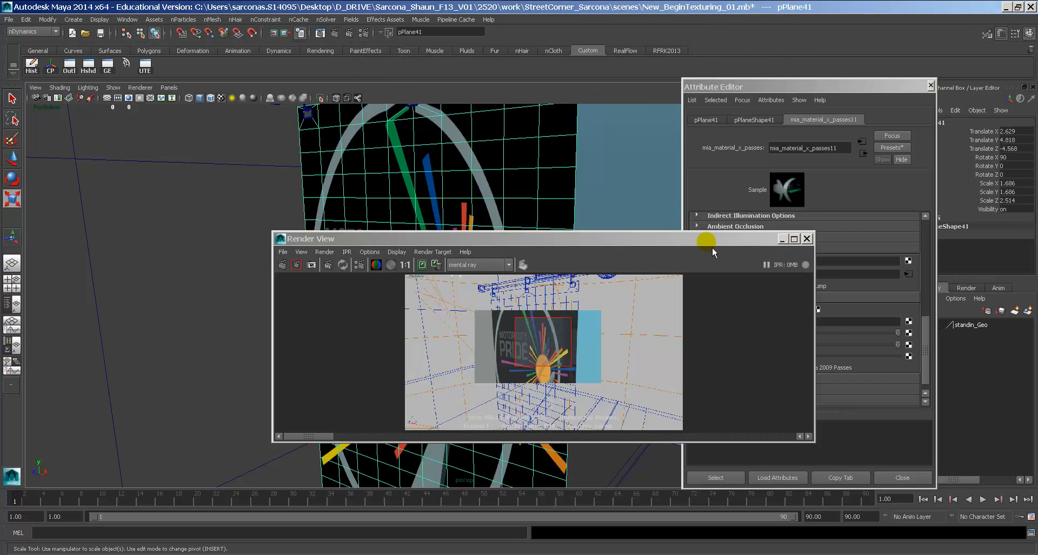
# Show the 2D placement attributes of the banner's cloth bump texture, moving the Render View out of the way
pyautogui.moveTo(711, 241); pyautogui.dragTo(530, 252)
pyautogui.click(908, 273)
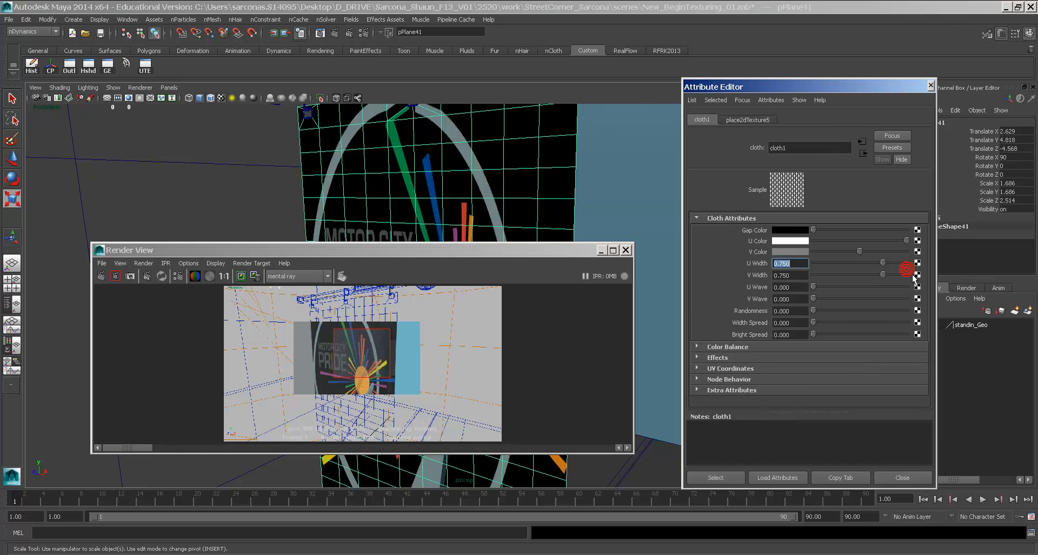
pyautogui.click(747, 119)
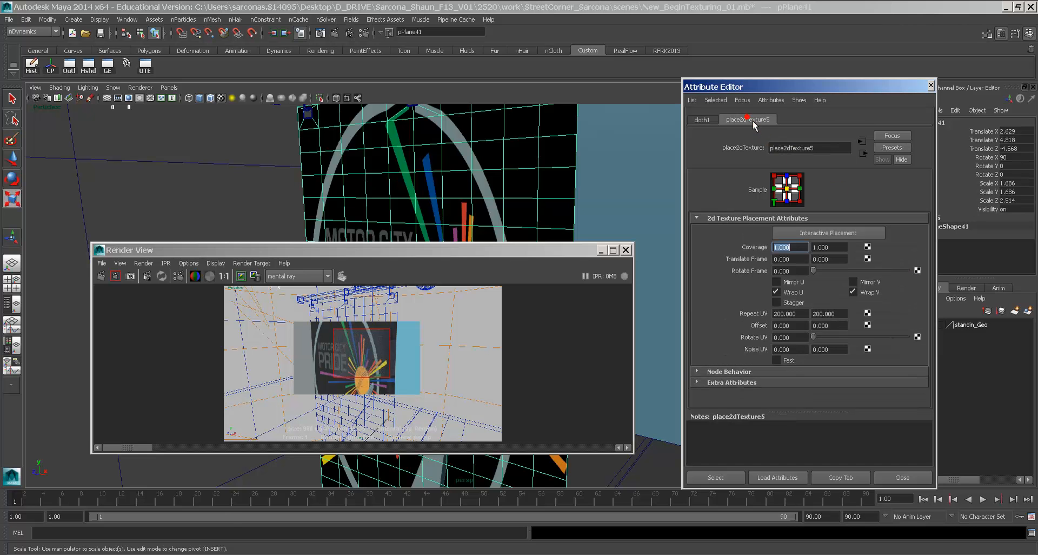
pyautogui.click(801, 313)
pyautogui.moveTo(804, 316); pyautogui.dragTo(771, 317)
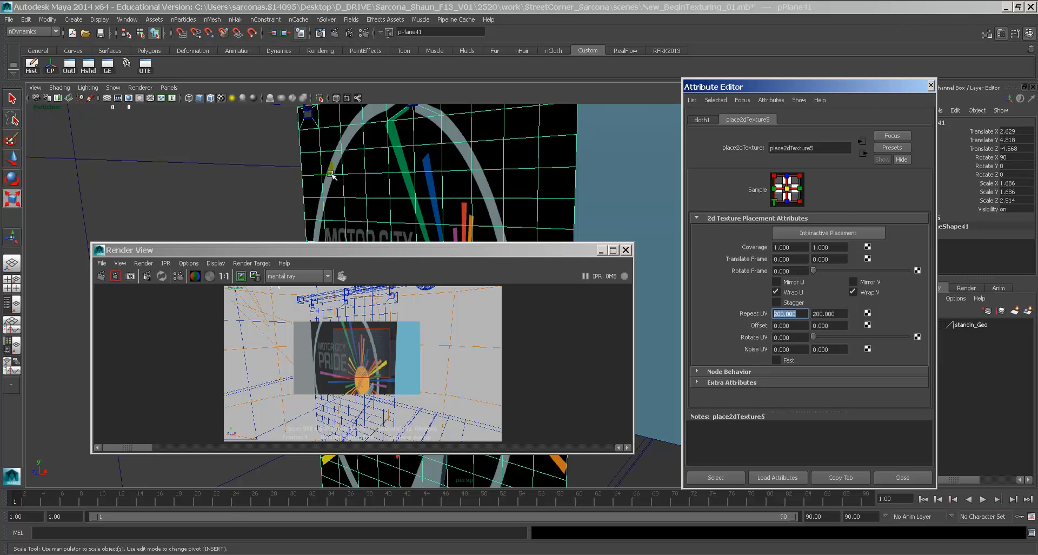
# Set the Repeat UV of the banner's cloth bump texture to 150 in U and 300 in V
pyautogui.click(627, 250)
pyautogui.keyDown('alt'); pyautogui.moveTo(625, 290); pyautogui.dragTo(466, 286, button='right'); pyautogui.keyUp('alt')
pyautogui.keyDown('alt'); pyautogui.moveTo(466, 286); pyautogui.dragTo(461, 207, button='middle'); pyautogui.keyUp('alt')
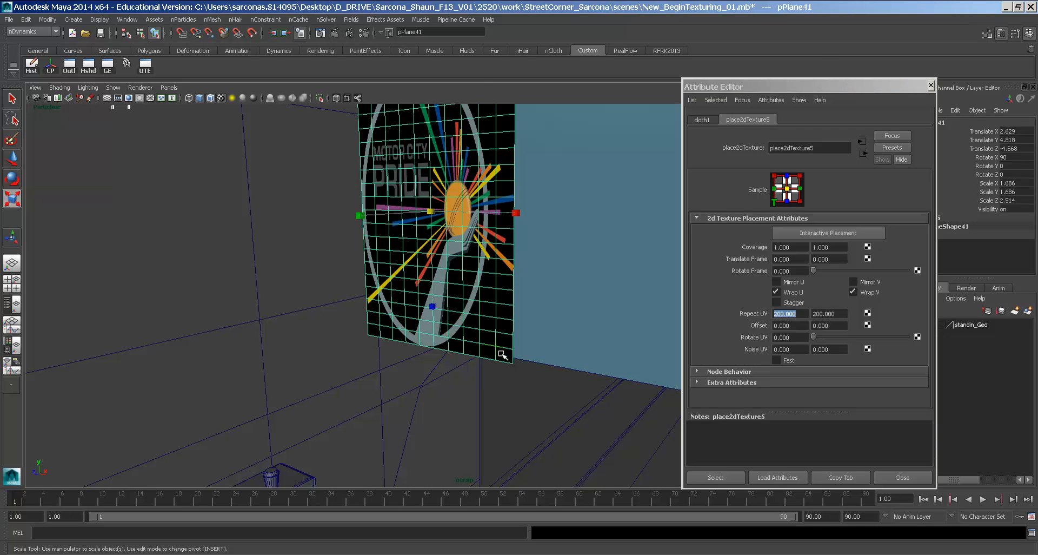
pyautogui.keyDown('alt'); pyautogui.moveTo(465, 129); pyautogui.dragTo(493, 248, button='middle'); pyautogui.keyUp('alt')
pyautogui.keyDown('alt'); pyautogui.moveTo(362, 273); pyautogui.dragTo(407, 280); pyautogui.keyUp('alt')
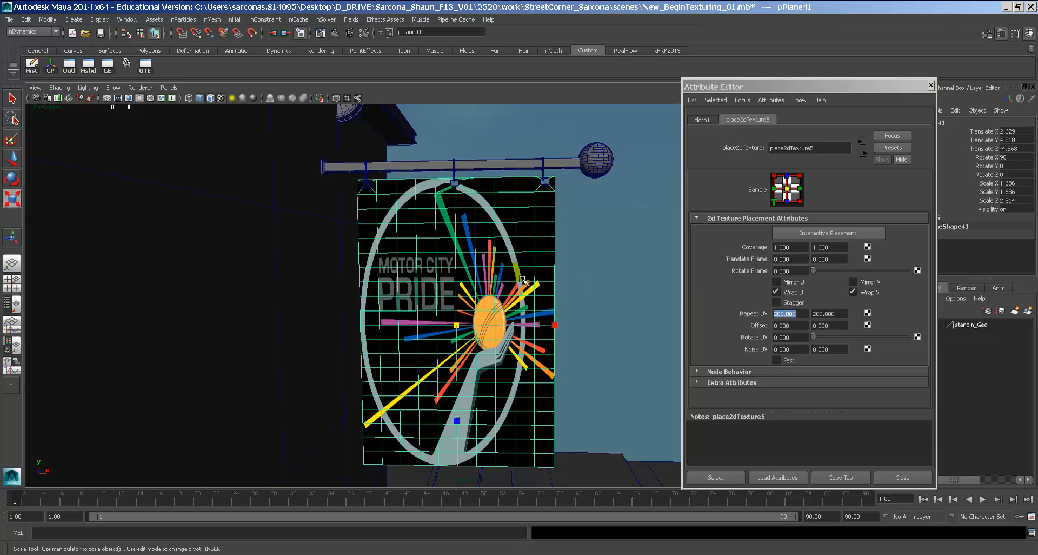
pyautogui.click(799, 311)
pyautogui.write('150')
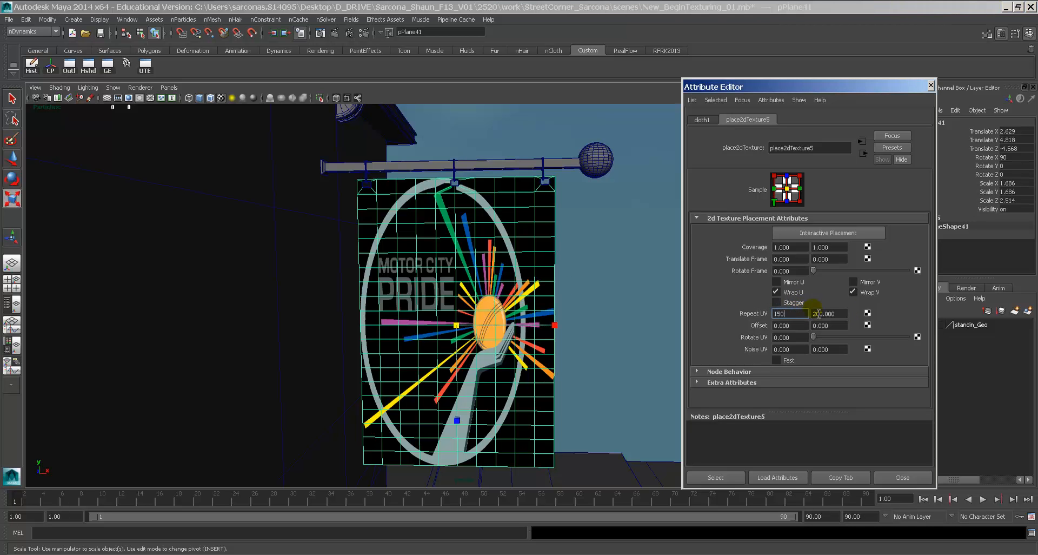
pyautogui.click(817, 314)
pyautogui.write('3')
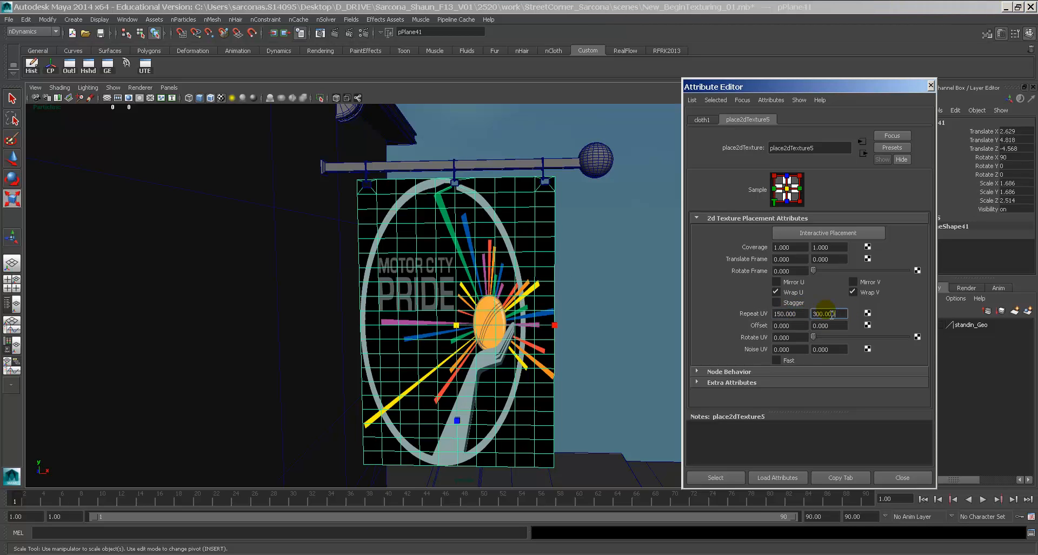
# Render a close-up of the banner where the orange sun meets the colored rays
pyautogui.keyDown('alt'); pyautogui.moveTo(537, 289); pyautogui.dragTo(606, 301); pyautogui.keyUp('alt')
pyautogui.keyDown('alt'); pyautogui.moveTo(503, 299); pyautogui.dragTo(709, 339, button='right'); pyautogui.keyUp('alt')
pyautogui.keyDown('alt'); pyautogui.moveTo(660, 319); pyautogui.dragTo(582, 301); pyautogui.keyUp('alt')
pyautogui.keyDown('alt'); pyautogui.moveTo(608, 295); pyautogui.dragTo(686, 311, button='right'); pyautogui.keyUp('alt')
pyautogui.keyDown('alt'); pyautogui.moveTo(686, 311); pyautogui.dragTo(543, 291); pyautogui.keyUp('alt')
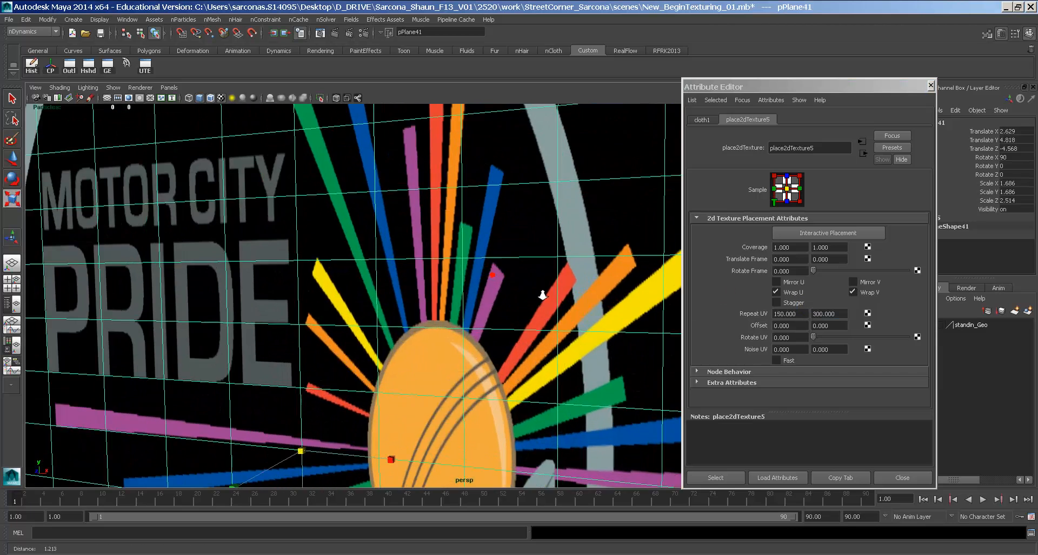
pyautogui.keyDown('alt'); pyautogui.moveTo(543, 292); pyautogui.dragTo(670, 249, button='right'); pyautogui.keyUp('alt')
pyautogui.moveTo(495, 168)
pyautogui.keyDown('alt'); pyautogui.mouseDown(button='middle')
pyautogui.moveTo(542, 205)
pyautogui.moveTo(508, 225)
pyautogui.mouseUp(button='middle'); pyautogui.keyUp('alt')
pyautogui.keyDown('alt'); pyautogui.moveTo(507, 225); pyautogui.dragTo(638, 163, button='right'); pyautogui.keyUp('alt')
pyautogui.keyDown('alt'); pyautogui.moveTo(638, 162); pyautogui.dragTo(511, 230, button='middle'); pyautogui.keyUp('alt')
pyautogui.click(320, 33)
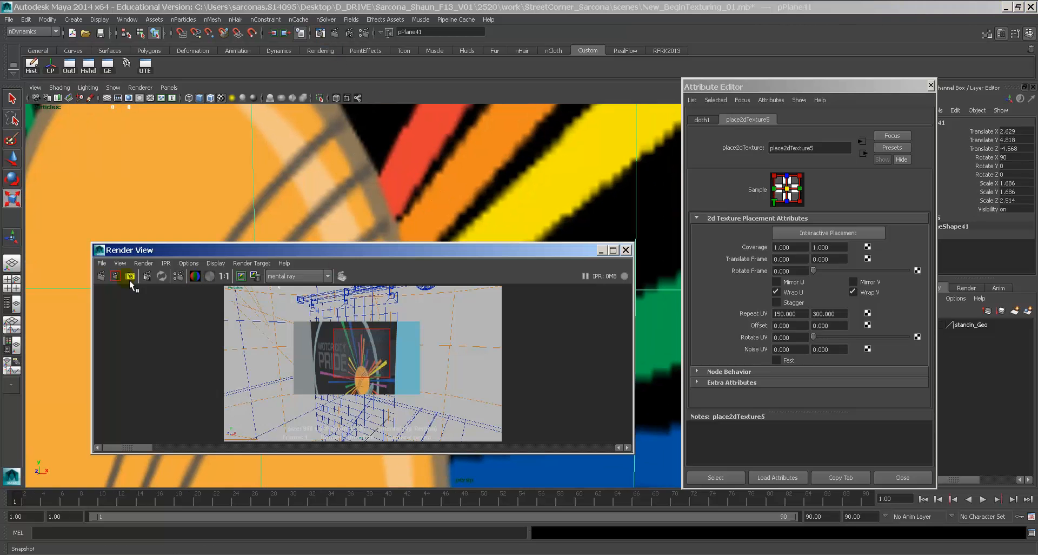
pyautogui.click(163, 275)
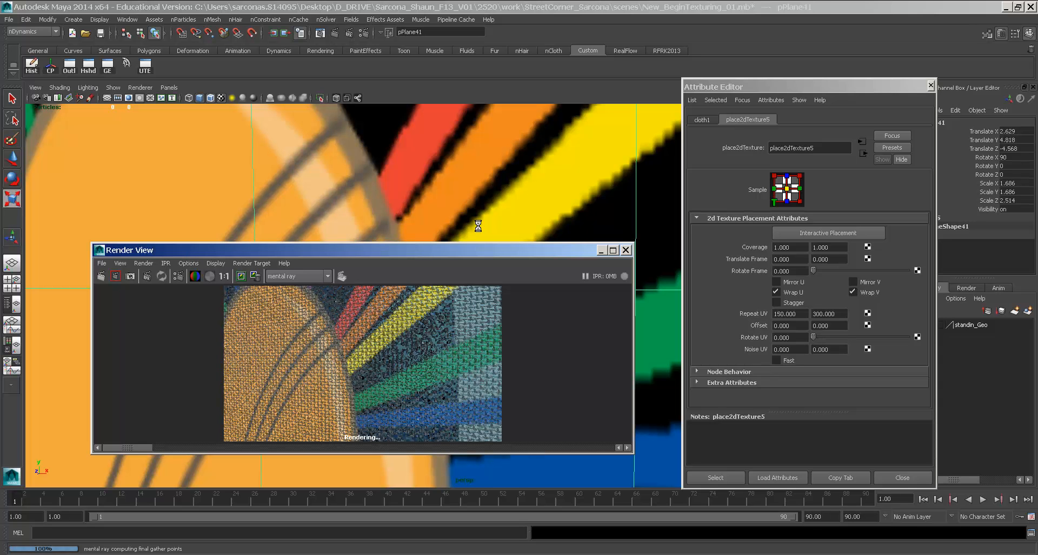
# Examine the cloth weave in the close-up render, then close the Render View
pyautogui.click(467, 249)
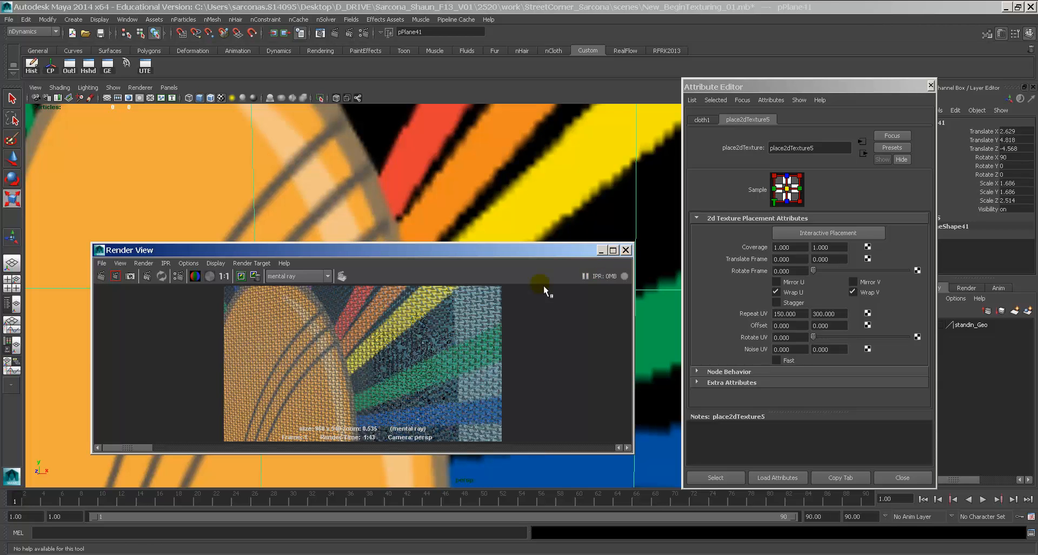
pyautogui.scroll(4, 318, 344)
pyautogui.keyDown('alt'); pyautogui.moveTo(274, 352); pyautogui.dragTo(340, 355, button='middle'); pyautogui.keyUp('alt')
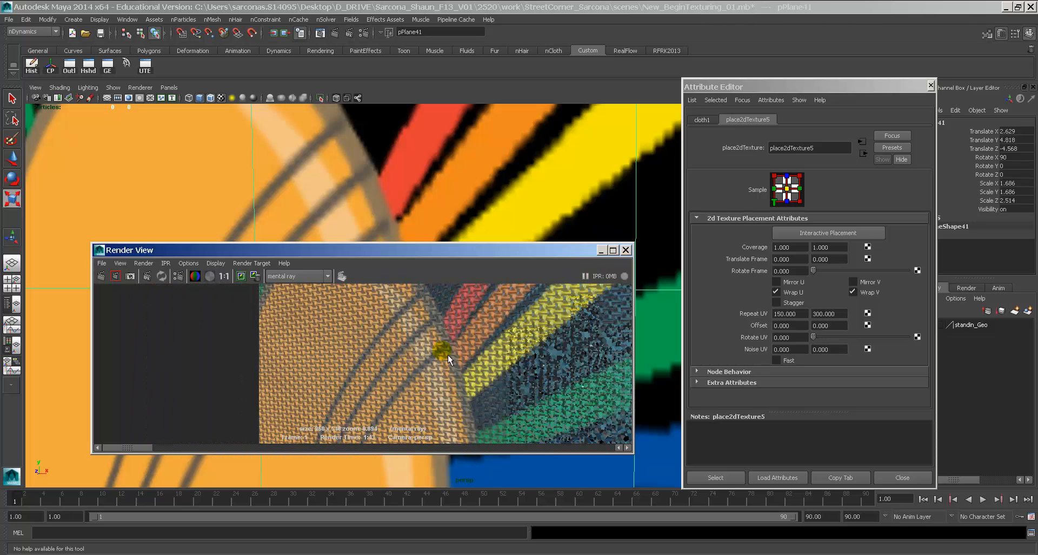
pyautogui.click(625, 250)
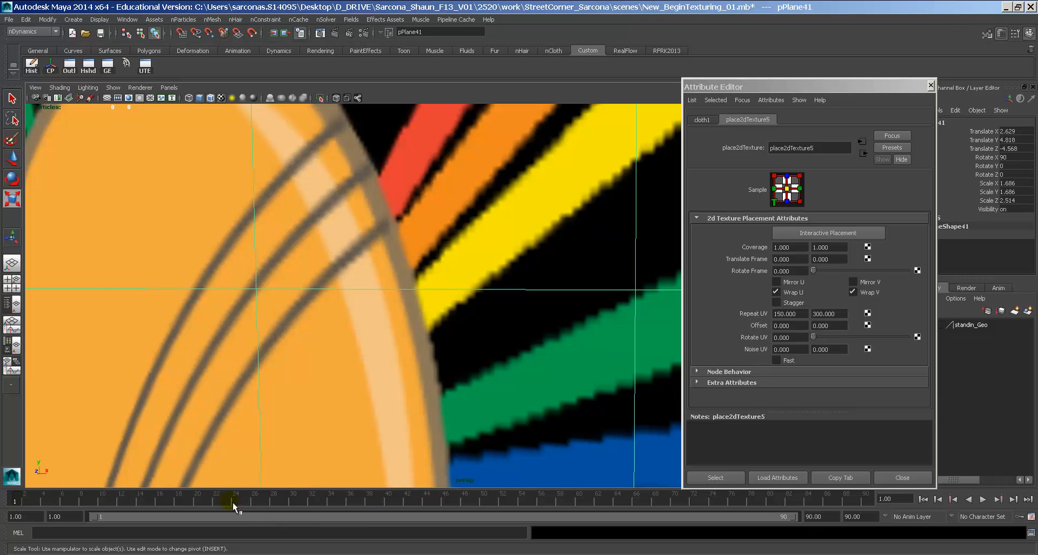
# Take a Render View snapshot of the wide street corner shot and render a region around the hanging banner
pyautogui.moveTo(166, 496); pyautogui.dragTo(10, 485)
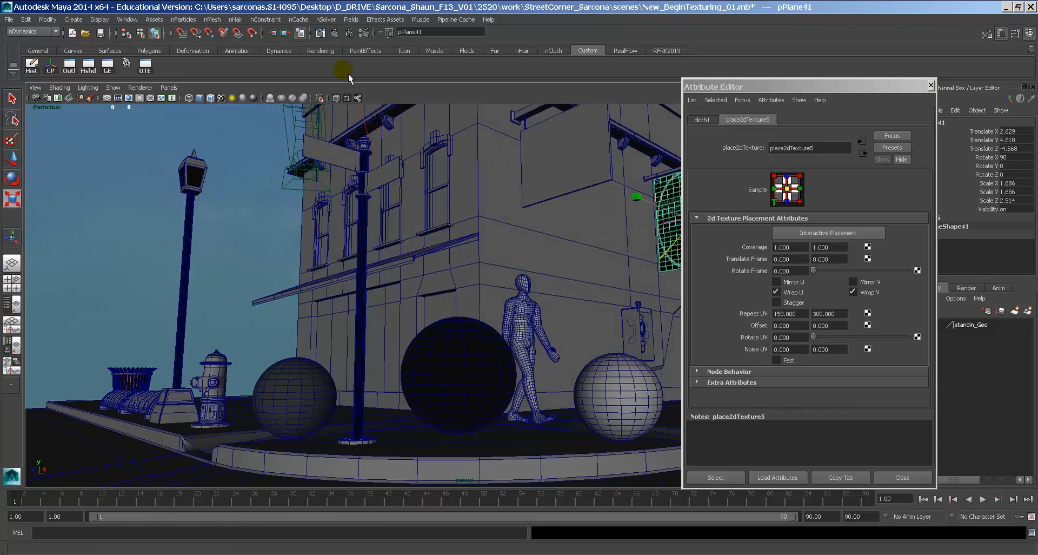
pyautogui.click(326, 36)
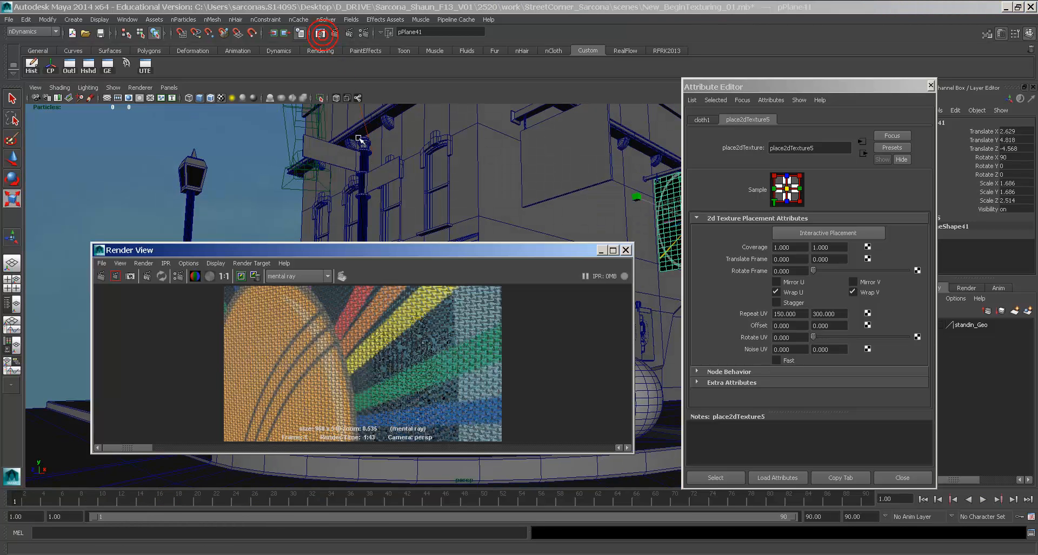
pyautogui.click(130, 276)
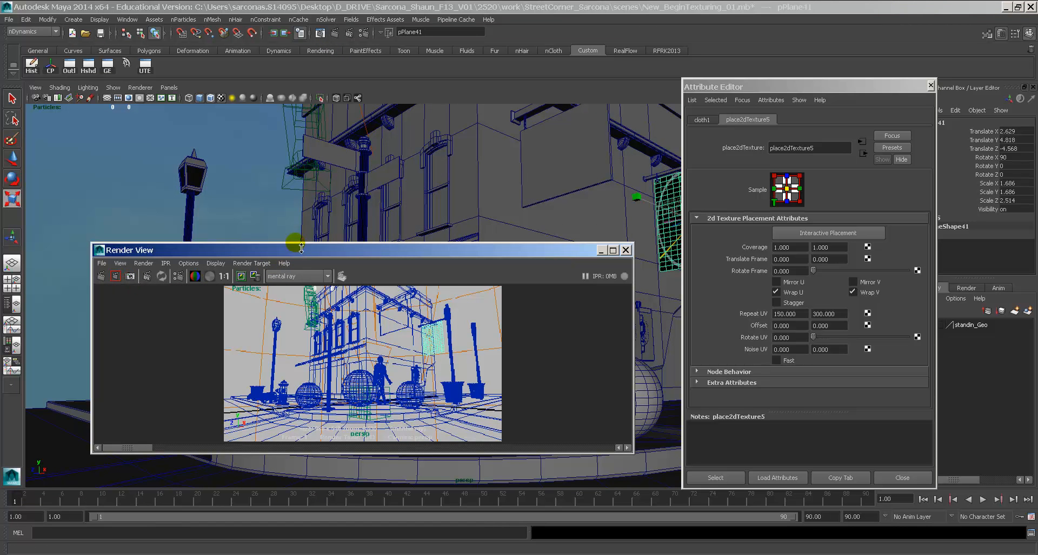
pyautogui.moveTo(297, 244); pyautogui.dragTo(297, 115)
pyautogui.click(130, 146)
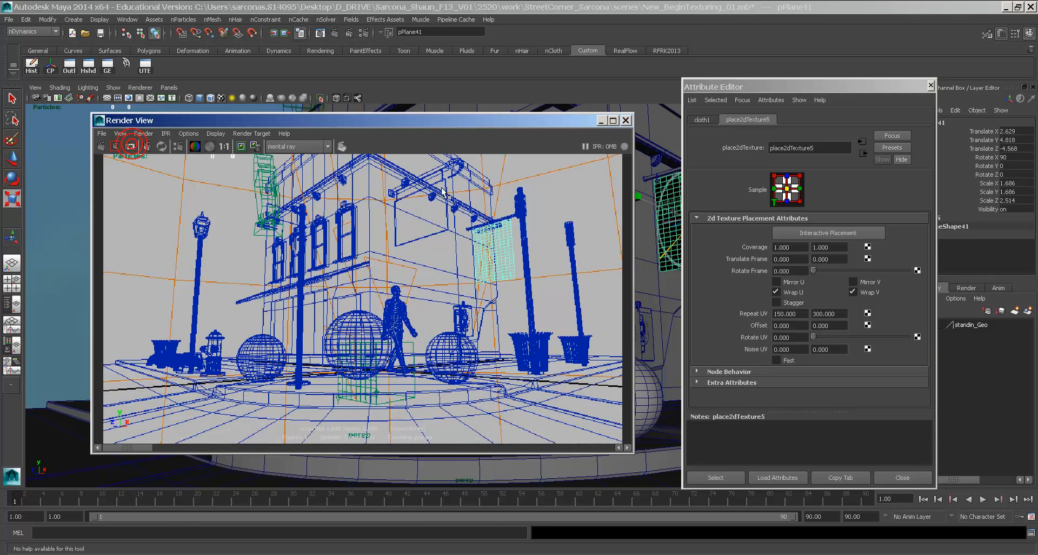
pyautogui.moveTo(451, 201); pyautogui.dragTo(528, 289)
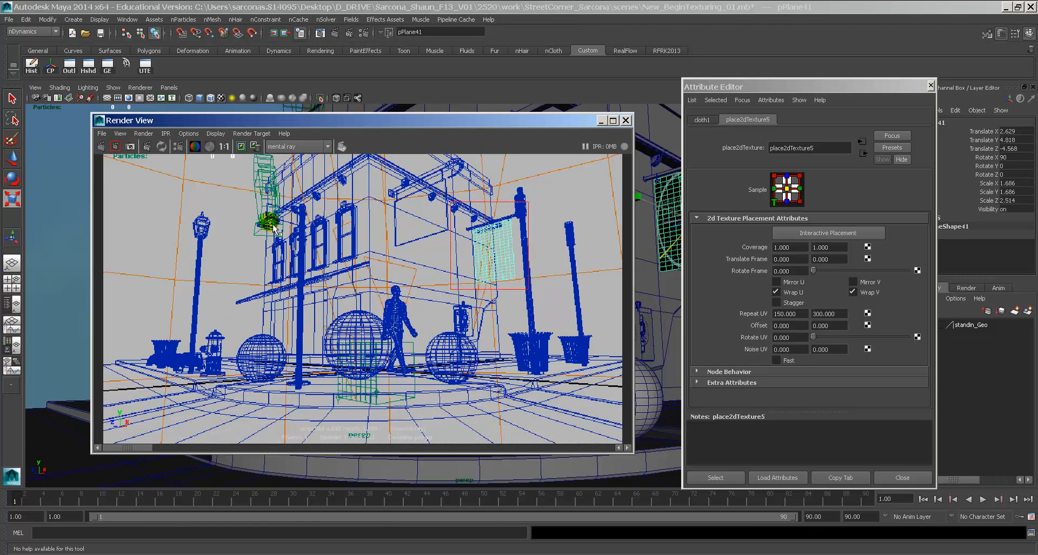
pyautogui.click(116, 147)
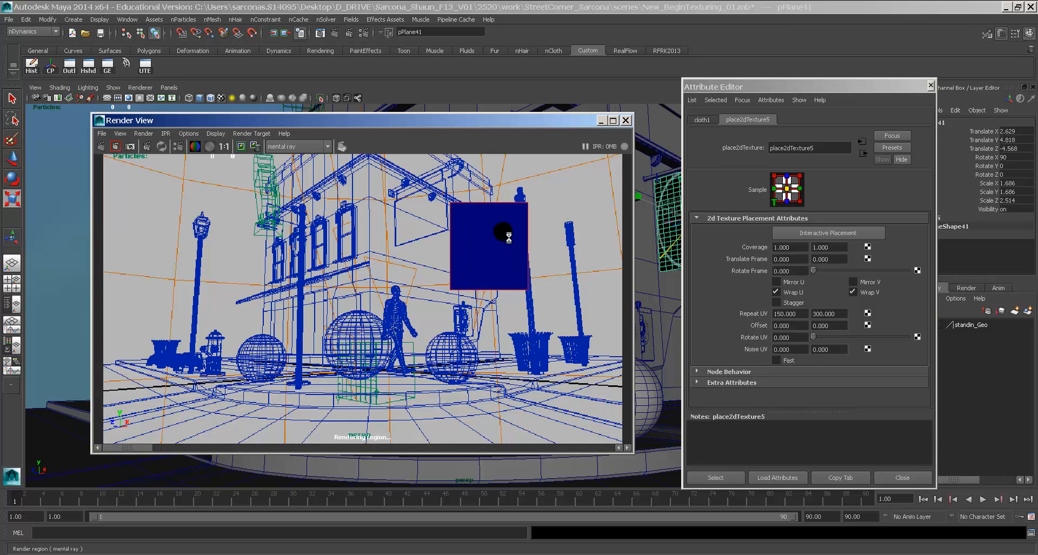
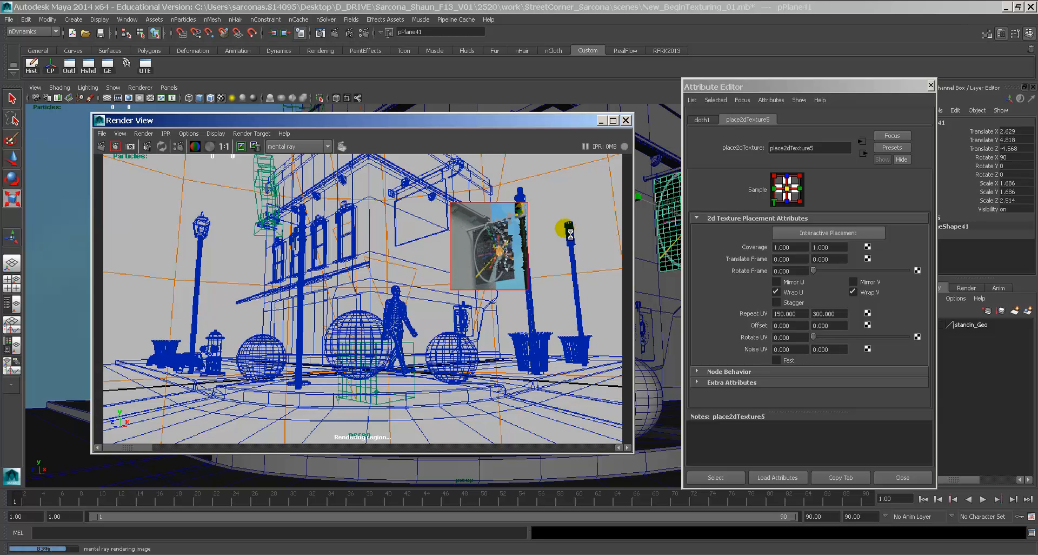
# Examine the rendered banner region up close, then close the Render View and the Attribute Editor
pyautogui.scroll(3, 551, 230)
pyautogui.keyDown('alt'); pyautogui.moveTo(563, 221); pyautogui.dragTo(319, 332, button='middle'); pyautogui.keyUp('alt')
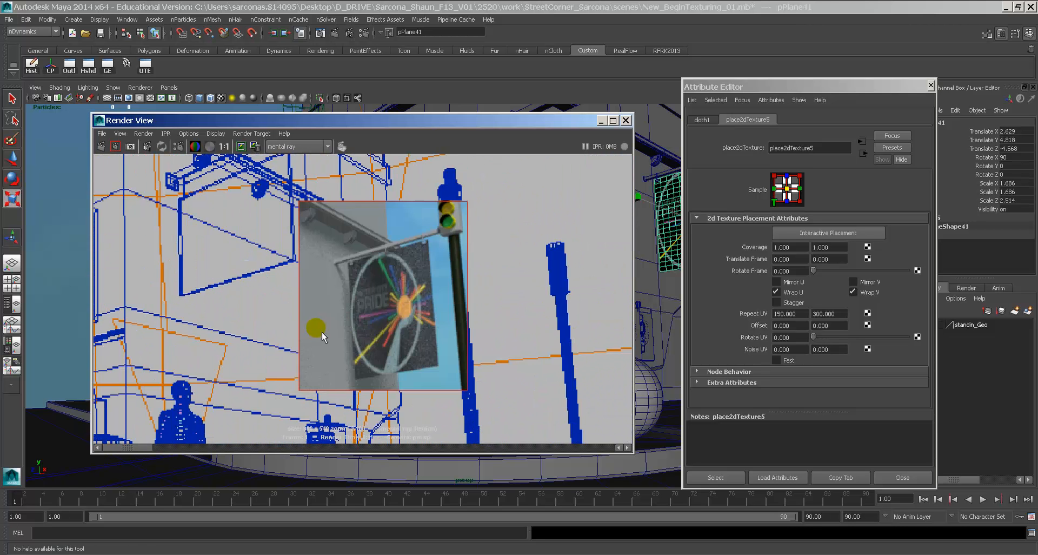
pyautogui.keyDown('alt'); pyautogui.moveTo(322, 332); pyautogui.dragTo(420, 289, button='right'); pyautogui.keyUp('alt')
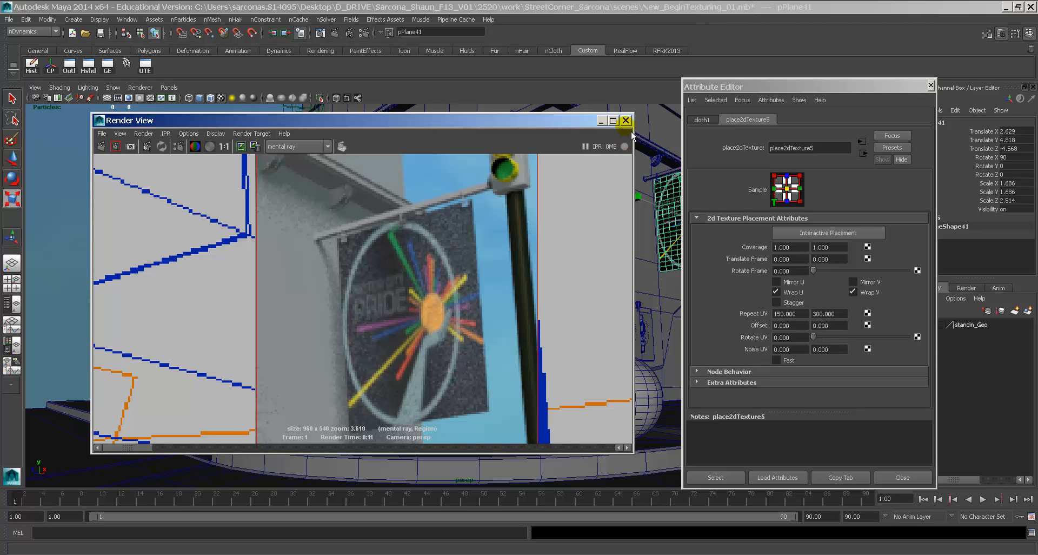
pyautogui.keyDown('alt'); pyautogui.moveTo(537, 200); pyautogui.dragTo(504, 281, button='middle'); pyautogui.keyUp('alt')
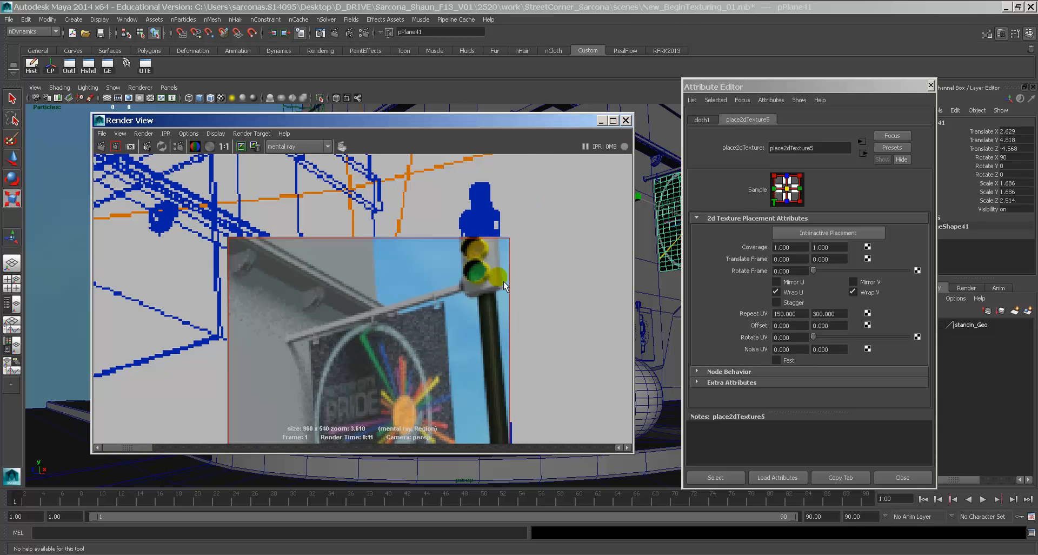
pyautogui.click(625, 120)
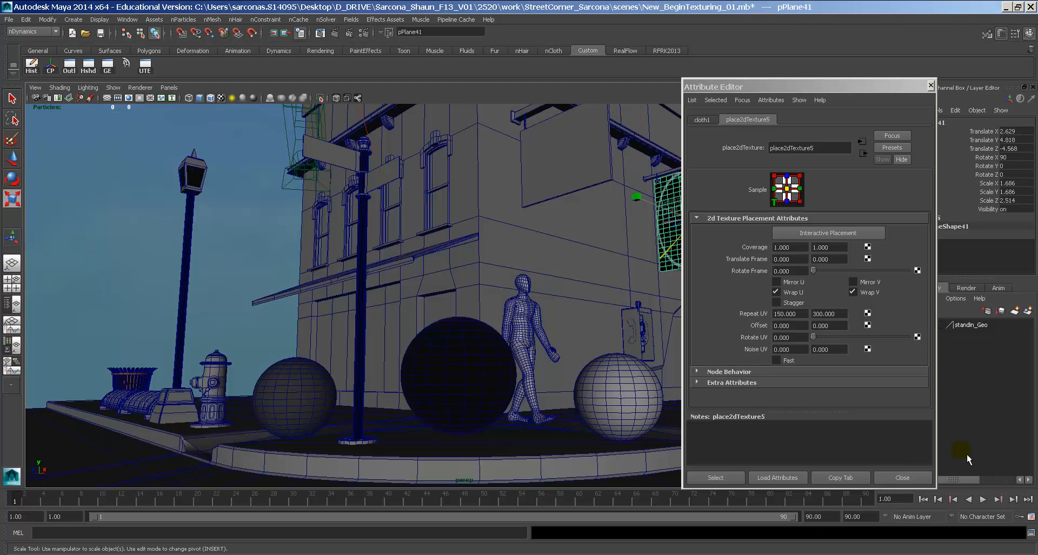
pyautogui.click(919, 477)
# Select the building and frame its recessed doorway using the door's upper and lower faces, then return to Object Mode
pyautogui.click(573, 271)
pyautogui.keyDown('alt'); pyautogui.moveTo(546, 280); pyautogui.dragTo(562, 287); pyautogui.keyUp('alt')
pyautogui.keyDown('alt'); pyautogui.moveTo(317, 247); pyautogui.dragTo(260, 241, button='right'); pyautogui.keyUp('alt')
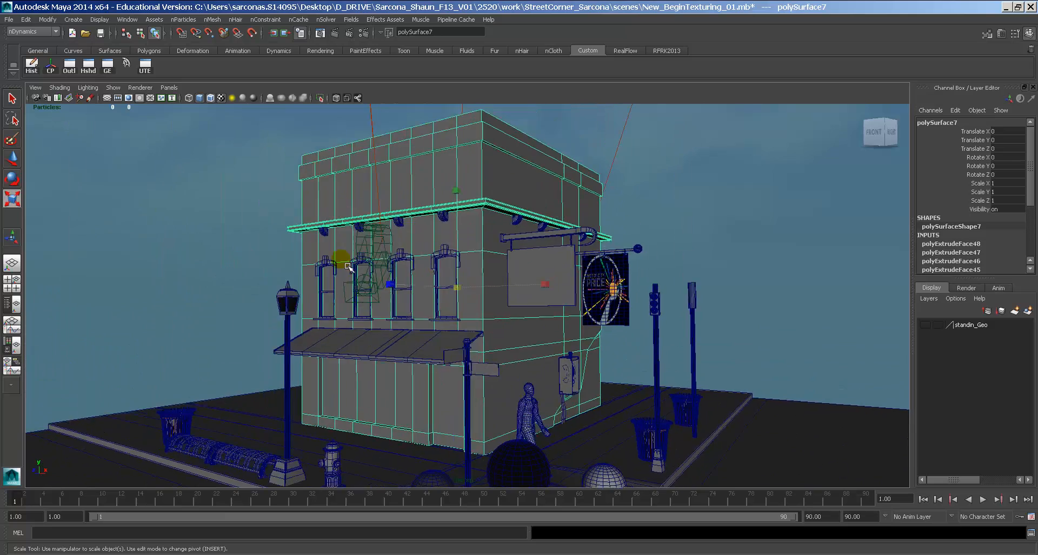
pyautogui.keyDown('alt'); pyautogui.moveTo(339, 260); pyautogui.dragTo(379, 260); pyautogui.keyUp('alt')
pyautogui.keyDown('alt'); pyautogui.moveTo(380, 260); pyautogui.dragTo(610, 324, button='right'); pyautogui.keyUp('alt')
pyautogui.moveTo(473, 232); pyautogui.dragTo(473, 244, button='right')
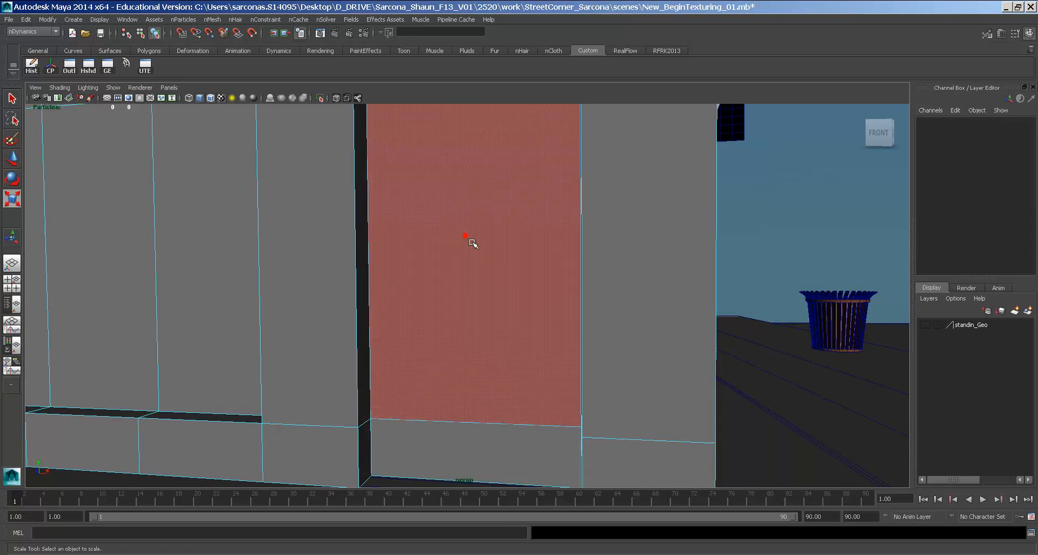
pyautogui.click(472, 242)
pyautogui.press('f')
pyautogui.keyDown('shift'); pyautogui.click(448, 426); pyautogui.keyUp('shift')
pyautogui.keyDown('alt'); pyautogui.moveTo(471, 305); pyautogui.dragTo(456, 320); pyautogui.keyUp('alt')
pyautogui.moveTo(440, 290); pyautogui.dragTo(487, 204, button='right')
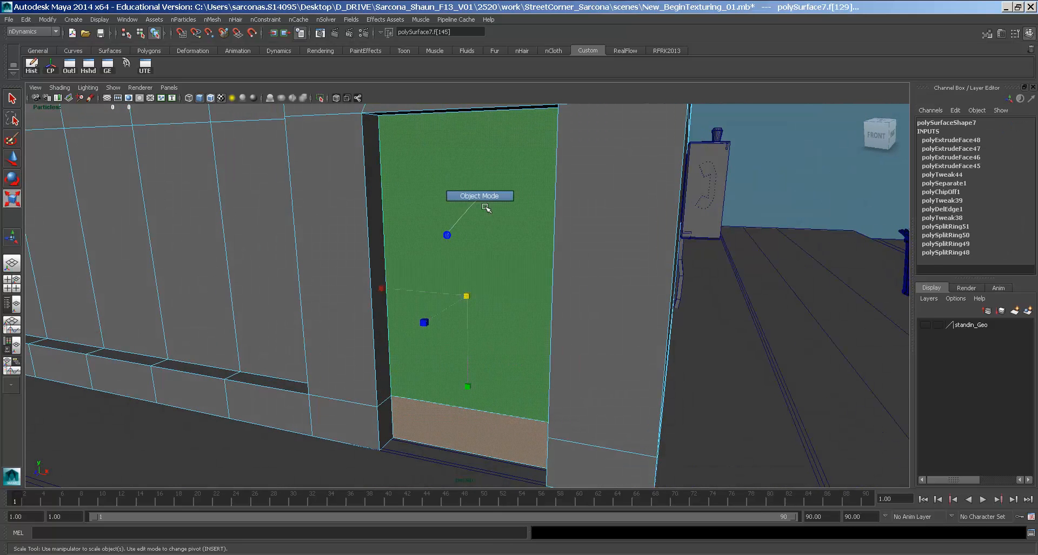
pyautogui.moveTo(435, 255)
pyautogui.keyDown('alt'); pyautogui.mouseDown()
pyautogui.moveTo(411, 261)
pyautogui.moveTo(438, 249)
pyautogui.mouseUp(); pyautogui.keyUp('alt')
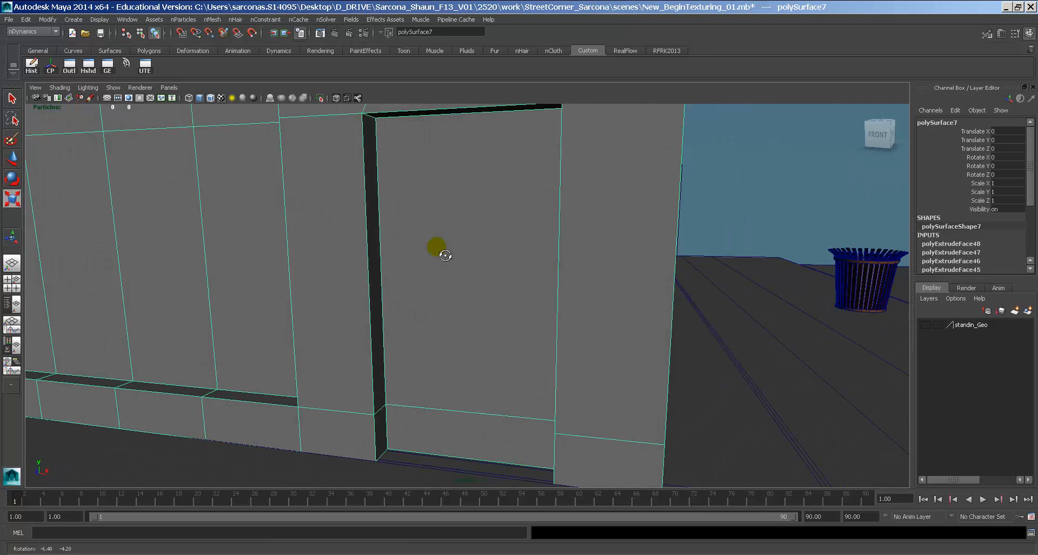
# Insert an edge loop around the doorway recess, dividing the depth of its jamb
pyautogui.press('space')
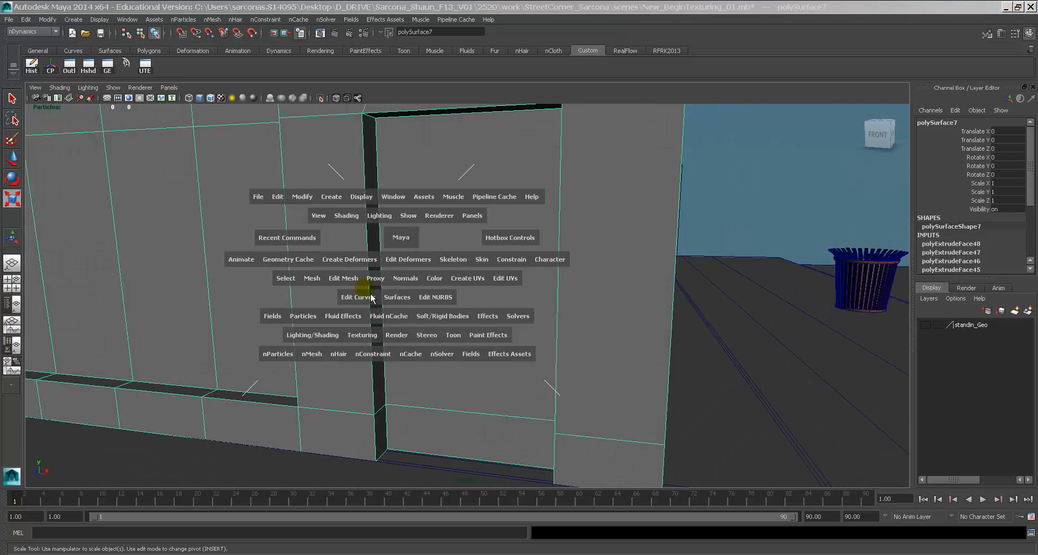
pyautogui.click(346, 275)
pyautogui.click(366, 294)
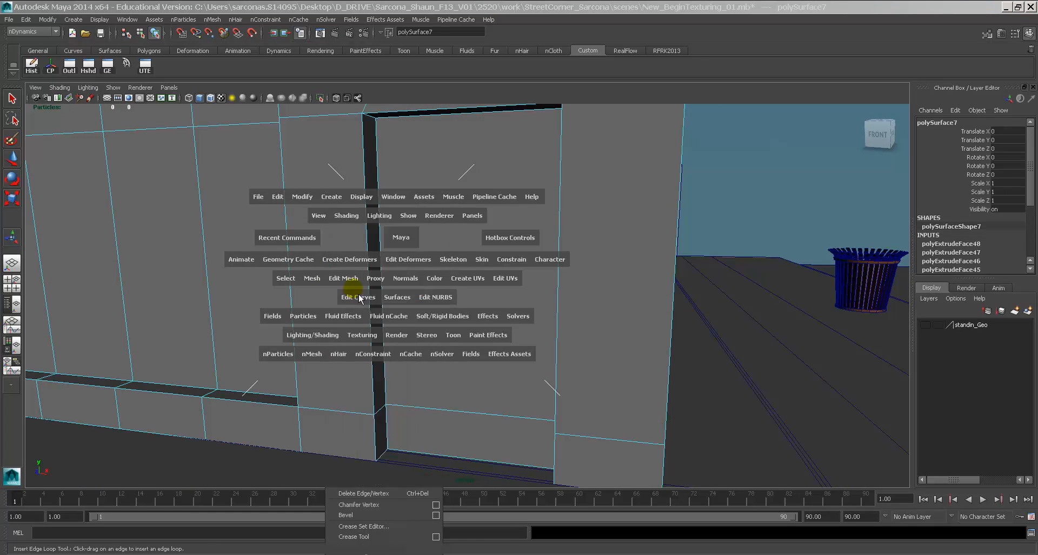
pyautogui.moveTo(407, 445)
pyautogui.mouseDown()
pyautogui.moveTo(395, 443)
pyautogui.moveTo(409, 443)
pyautogui.mouseUp()
pyautogui.keyDown('alt'); pyautogui.moveTo(420, 423); pyautogui.dragTo(415, 369); pyautogui.keyUp('alt')
pyautogui.hotkey('ctrl', 'z')
# Select the strip of faces lining the doorway recess and extrude them with a thickness of 0.05
pyautogui.press('w')
pyautogui.moveTo(397, 361); pyautogui.dragTo(397, 354, button='right')
pyautogui.click(395, 400)
pyautogui.keyDown('shift'); pyautogui.doubleClick(390, 303); pyautogui.keyUp('shift')
pyautogui.moveTo(416, 336)
pyautogui.keyDown('alt'); pyautogui.mouseDown()
pyautogui.moveTo(471, 308)
pyautogui.moveTo(494, 315)
pyautogui.moveTo(525, 348)
pyautogui.moveTo(406, 324)
pyautogui.mouseUp(); pyautogui.keyUp('alt')
pyautogui.press('space')
pyautogui.moveTo(346, 362); pyautogui.dragTo(523, 416)
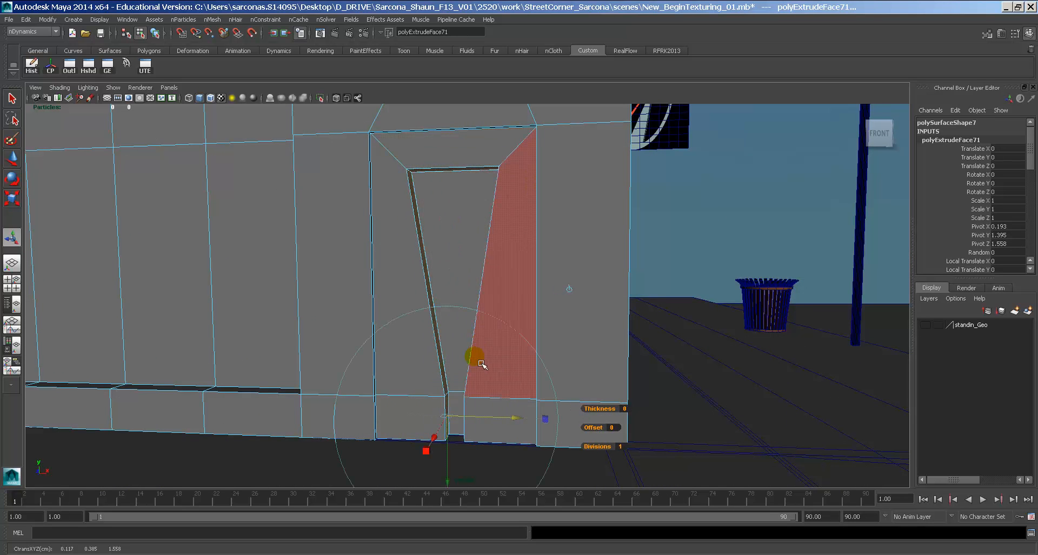
pyautogui.hotkey('ctrl', 'z')
pyautogui.click(562, 408)
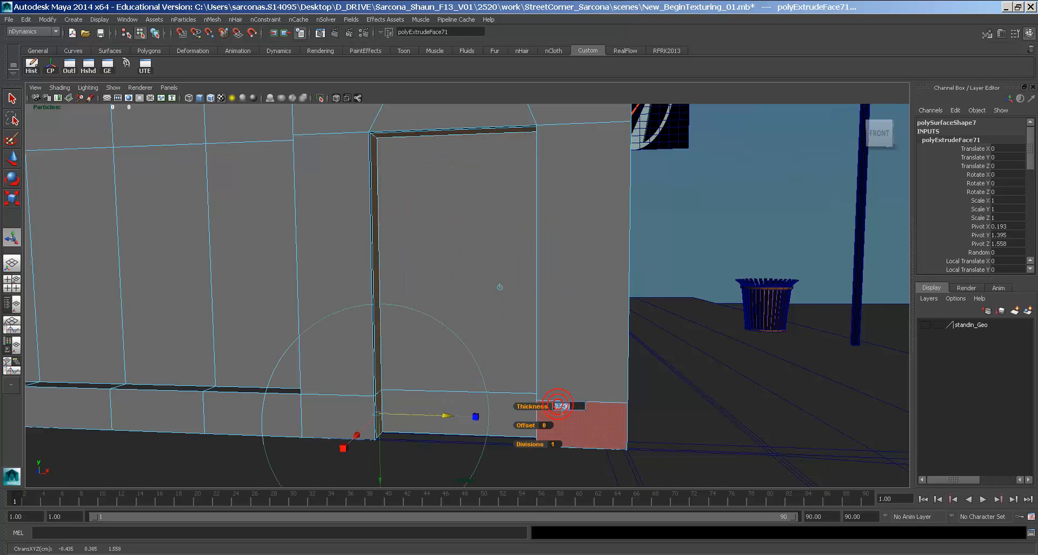
pyautogui.write('.05')
pyautogui.press('Return')
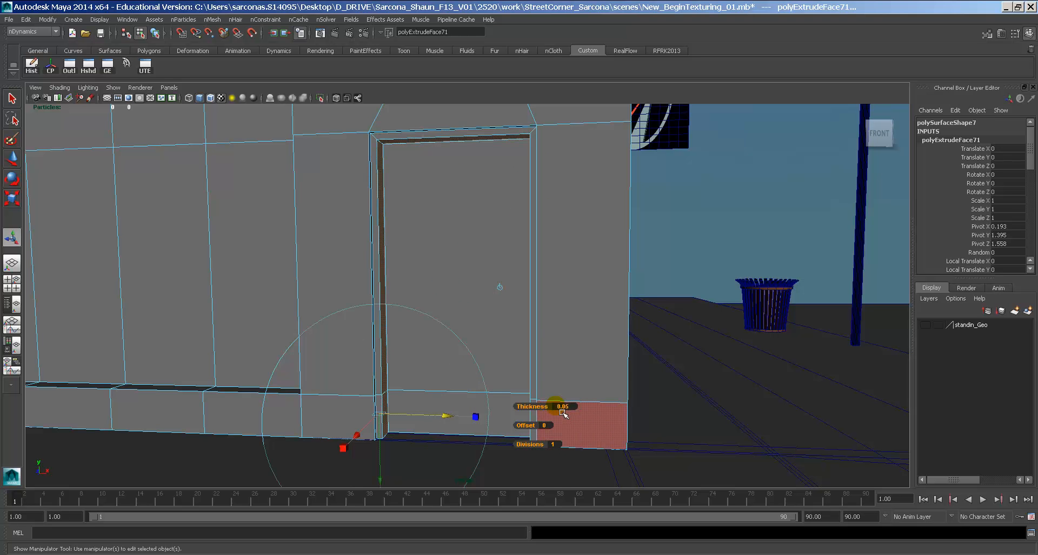
# Set the thickness of the doorway lining extrusion to 0.02
pyautogui.keyDown('alt'); pyautogui.moveTo(484, 429); pyautogui.dragTo(467, 327); pyautogui.keyUp('alt')
pyautogui.keyDown('alt'); pyautogui.moveTo(520, 328); pyautogui.dragTo(484, 362); pyautogui.keyUp('alt')
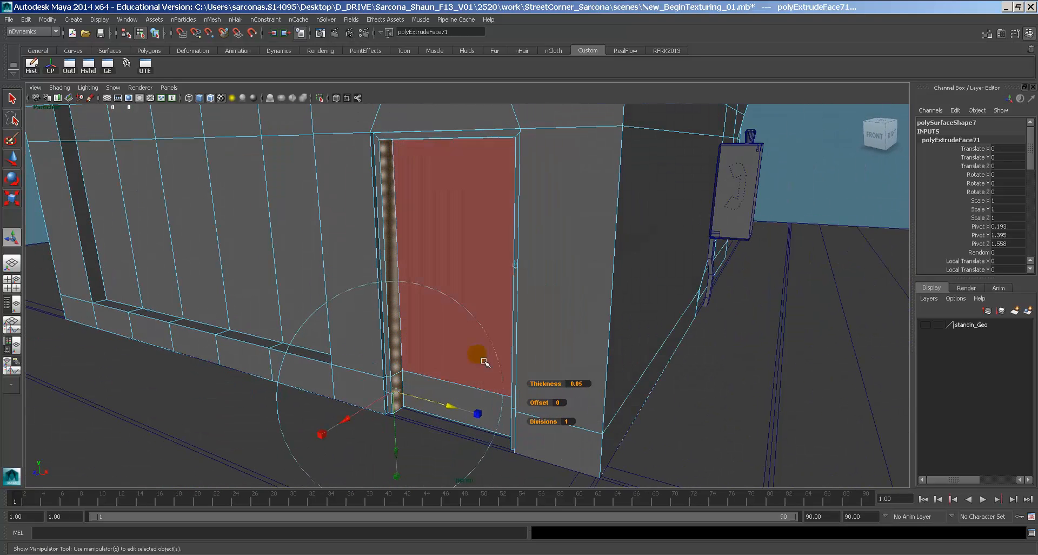
pyautogui.click(575, 383)
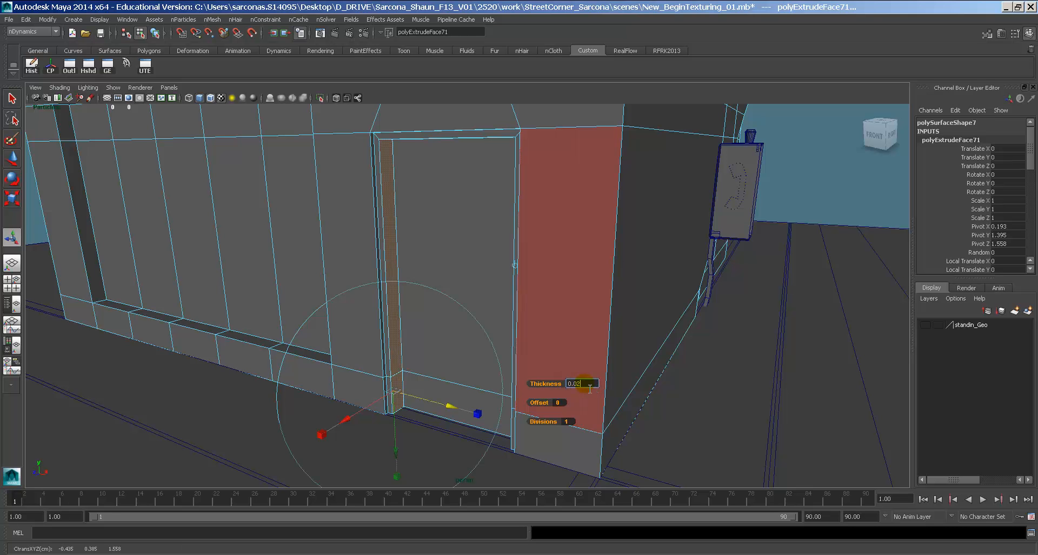
pyautogui.press('Return')
# Extrude the doorway lining faces again with an offset of 0.02
pyautogui.keyDown('alt'); pyautogui.moveTo(461, 327); pyautogui.dragTo(481, 304); pyautogui.keyUp('alt')
pyautogui.keyDown('alt'); pyautogui.moveTo(495, 273); pyautogui.dragTo(720, 334, button='right'); pyautogui.keyUp('alt')
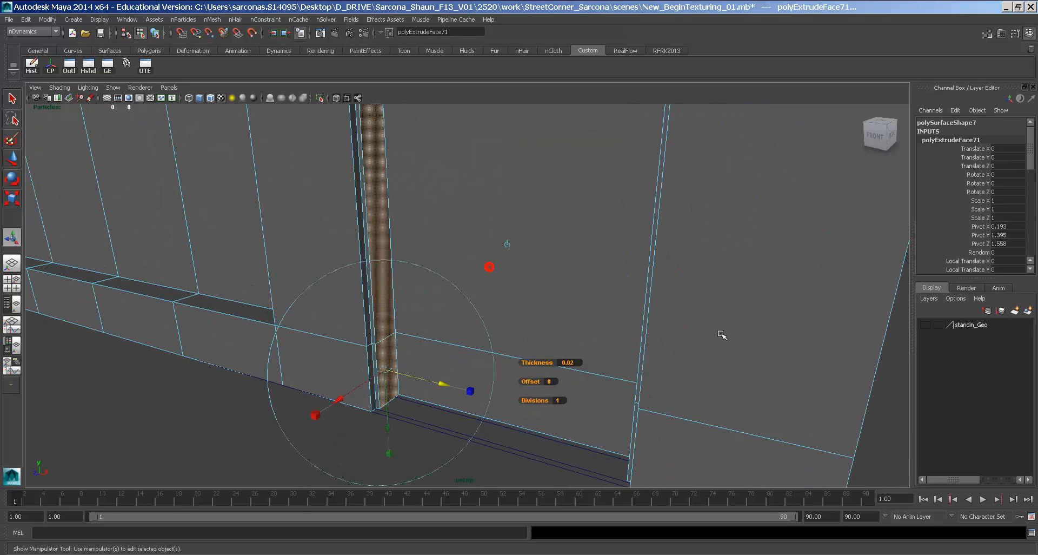
pyautogui.keyDown('alt'); pyautogui.moveTo(544, 272); pyautogui.dragTo(727, 307, button='right'); pyautogui.keyUp('alt')
pyautogui.moveTo(522, 318)
pyautogui.keyDown('alt'); pyautogui.mouseDown()
pyautogui.moveTo(530, 299)
pyautogui.moveTo(532, 371)
pyautogui.mouseUp(); pyautogui.keyUp('alt')
pyautogui.hotkey('ctrl', 'e')
pyautogui.click(596, 327)
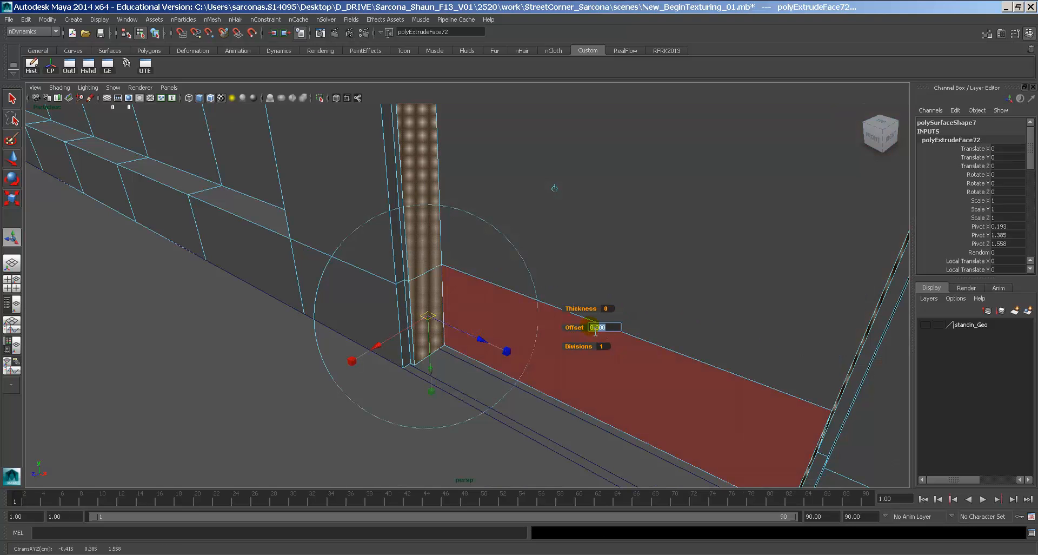
pyautogui.press('Return')
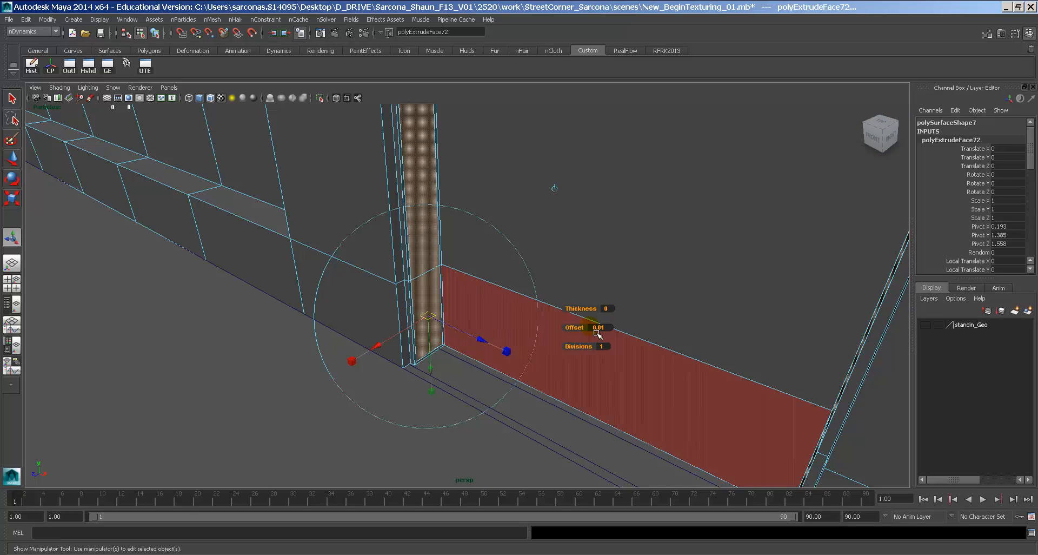
pyautogui.click(596, 328)
pyautogui.press('Return')
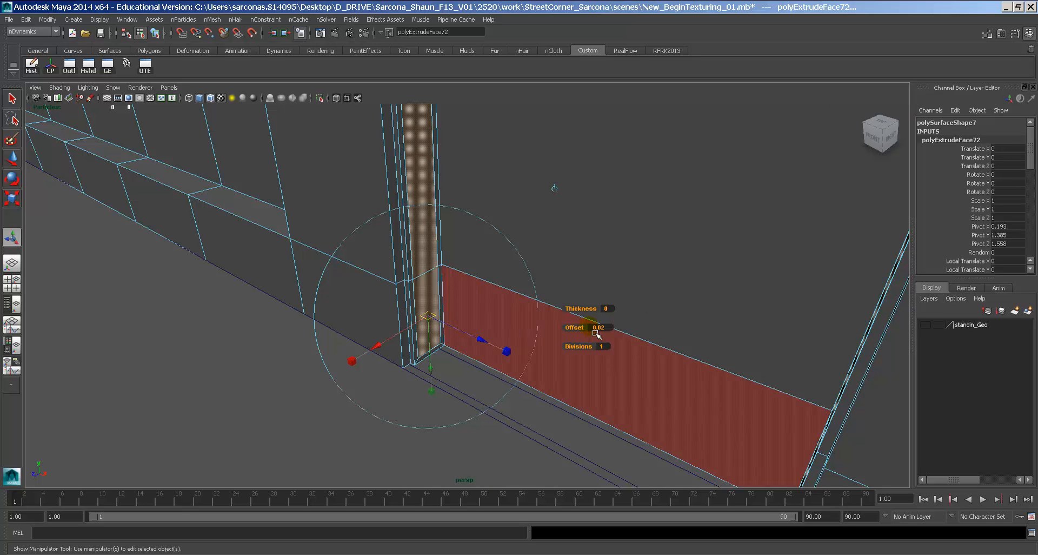
# Delete the sliver faces at the foot of the door frame on both sides of the doorway
pyautogui.keyDown('alt'); pyautogui.moveTo(503, 307); pyautogui.dragTo(481, 309); pyautogui.keyUp('alt')
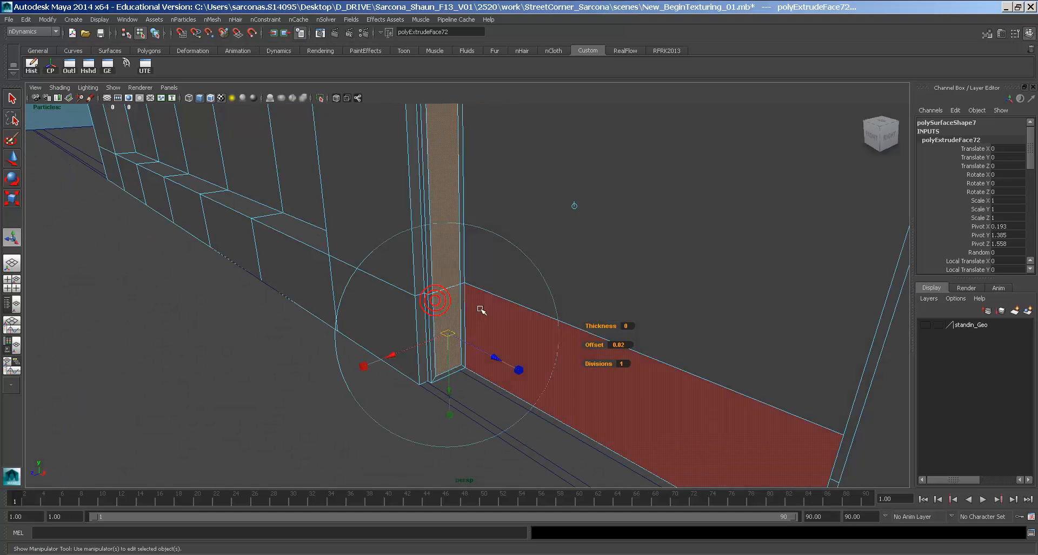
pyautogui.click(471, 385)
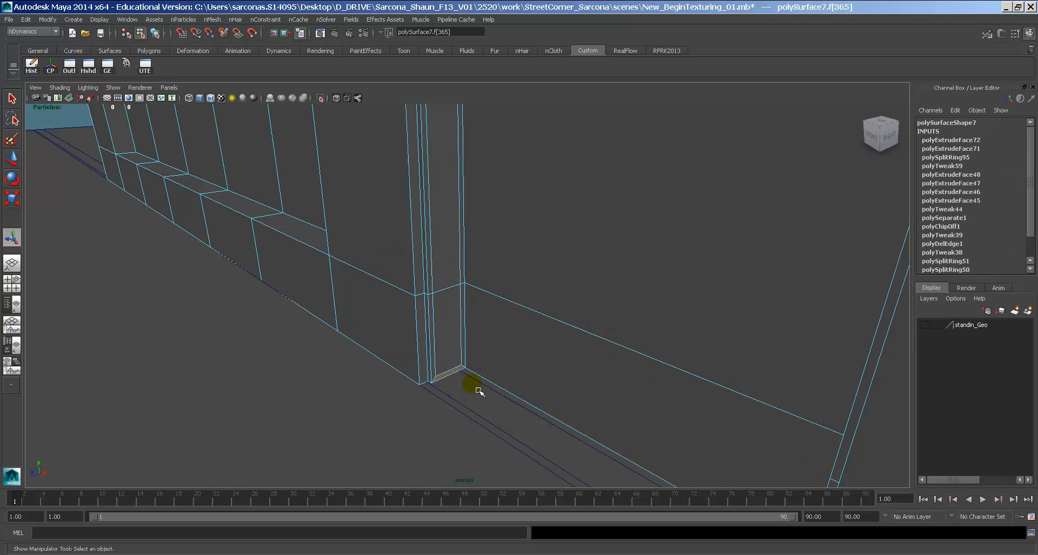
pyautogui.click(479, 390)
pyautogui.click(458, 387)
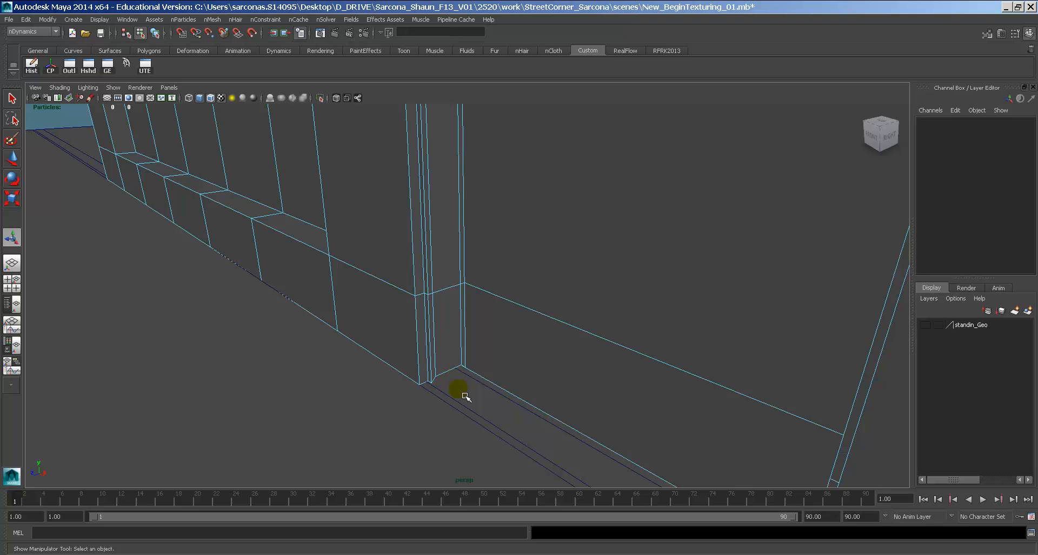
pyautogui.keyDown('alt'); pyautogui.moveTo(427, 396); pyautogui.dragTo(560, 372); pyautogui.keyUp('alt')
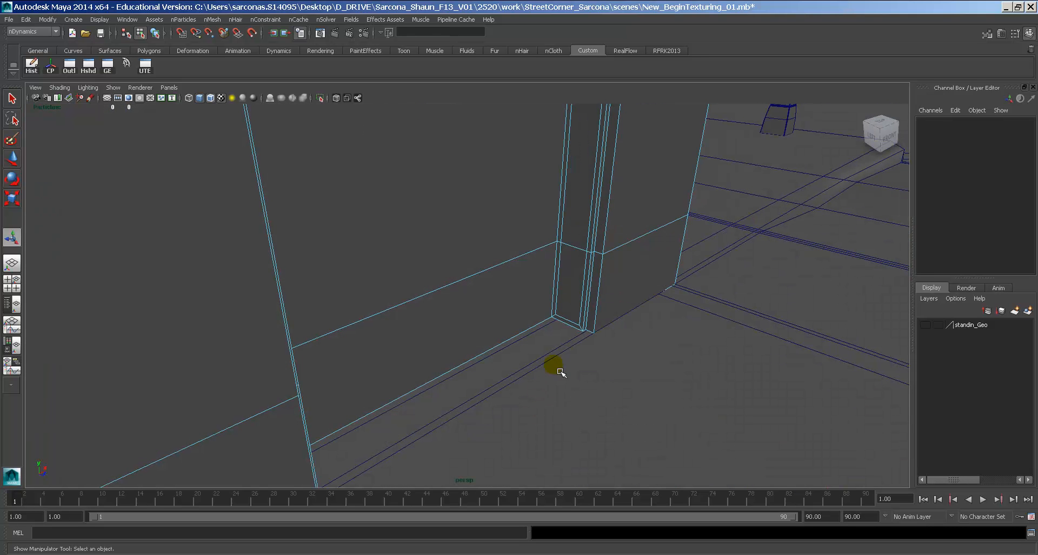
pyautogui.click(572, 331)
pyautogui.click(566, 361)
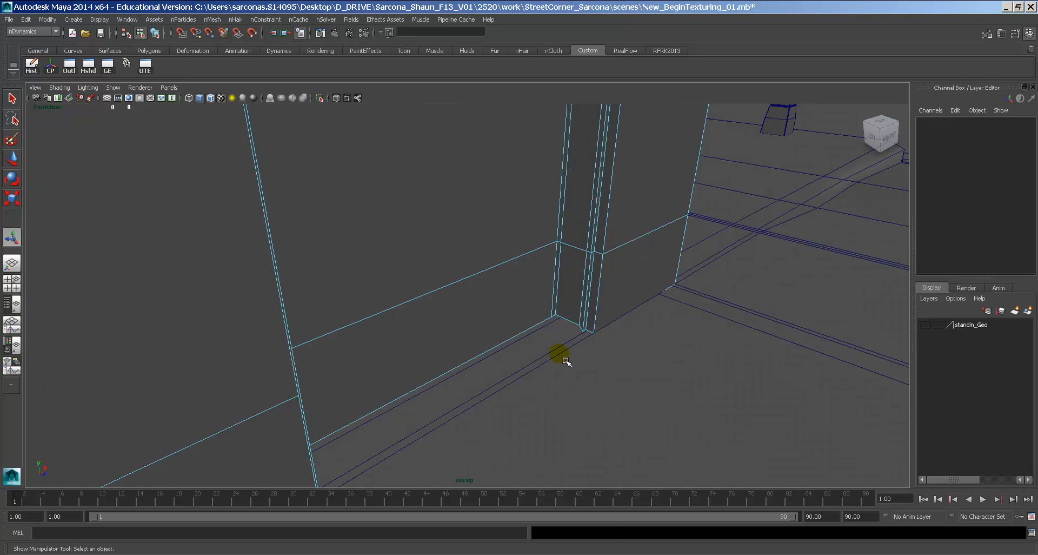
# Select the building's bottom border edges and snap them vertically to level them with the wall's base at the doorway
pyautogui.rightClick(571, 324)
pyautogui.click(570, 325)
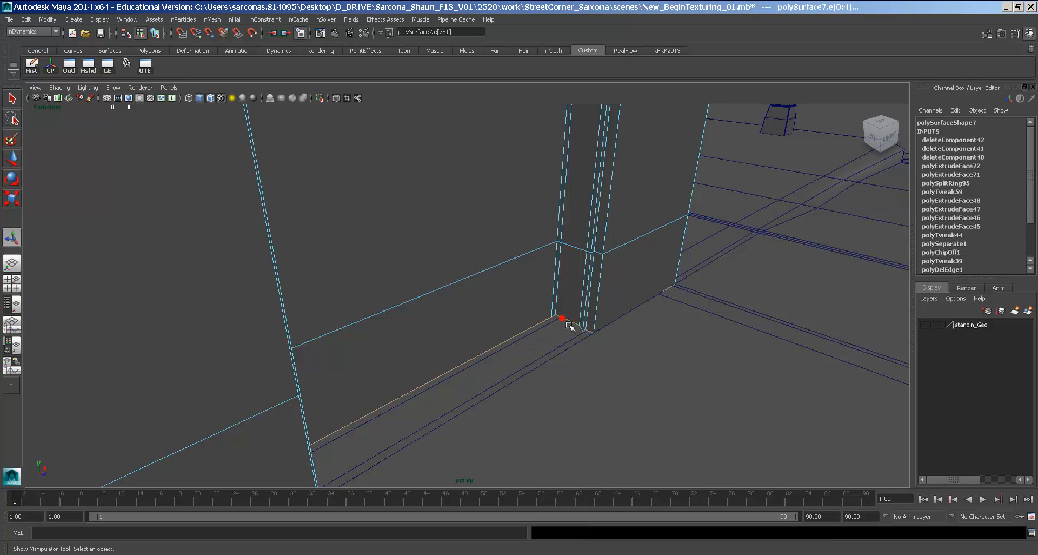
pyautogui.keyDown('alt'); pyautogui.moveTo(573, 343); pyautogui.dragTo(435, 300); pyautogui.keyUp('alt')
pyautogui.keyDown('alt'); pyautogui.moveTo(436, 300); pyautogui.dragTo(485, 355, button='right'); pyautogui.keyUp('alt')
pyautogui.press('w')
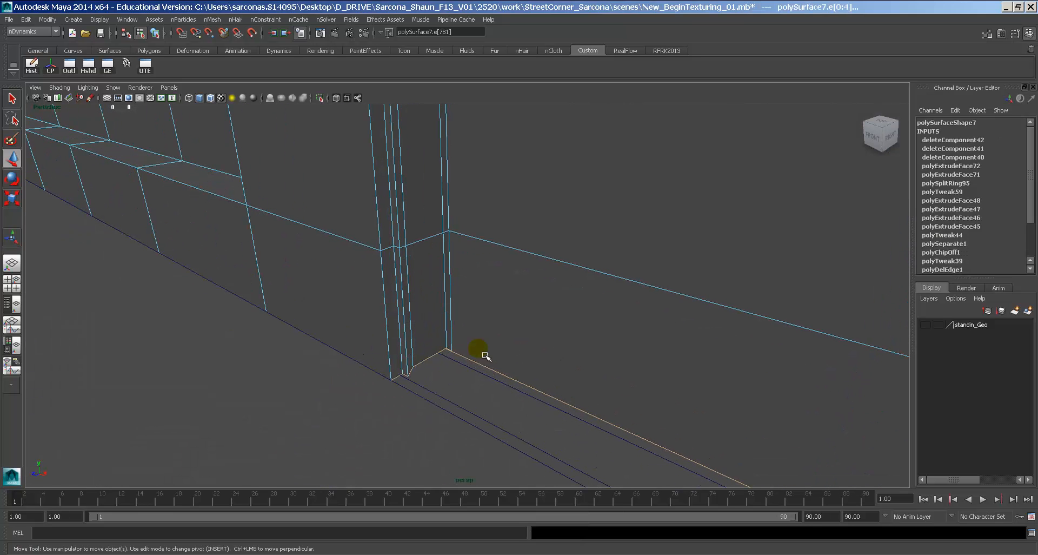
pyautogui.moveTo(447, 361); pyautogui.dragTo(416, 368)
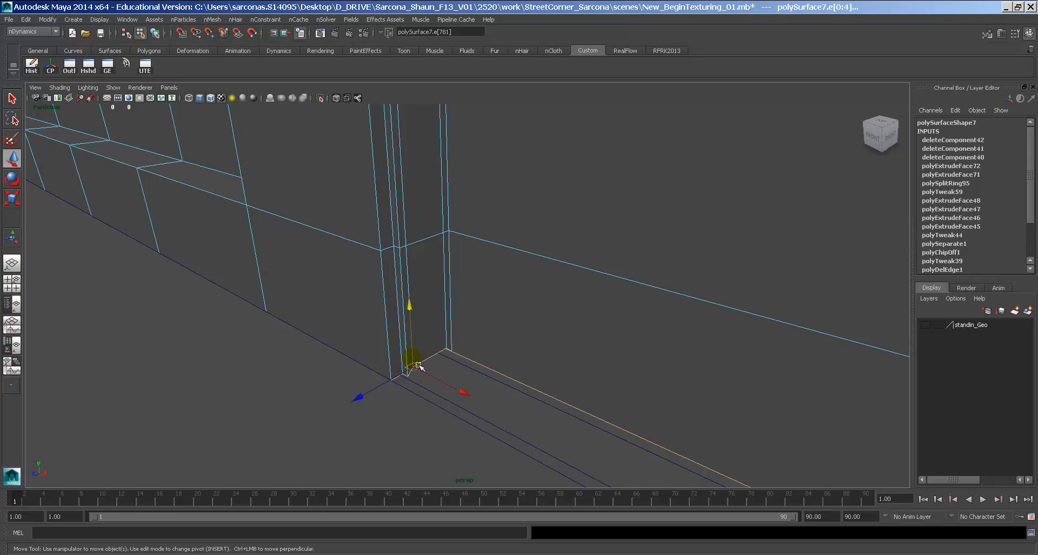
pyautogui.moveTo(423, 394); pyautogui.dragTo(426, 396, button='middle')
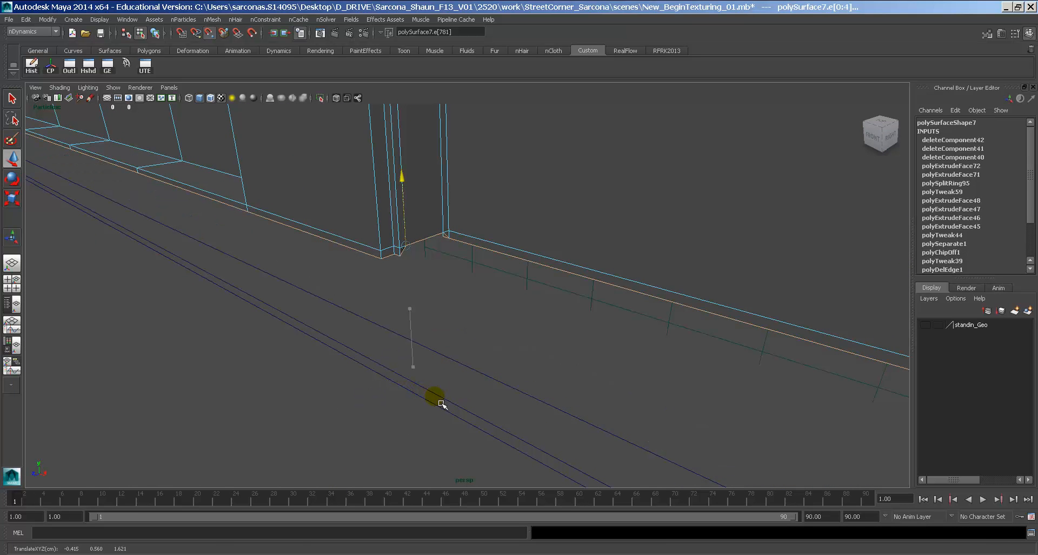
pyautogui.moveTo(433, 405); pyautogui.dragTo(435, 408, button='middle')
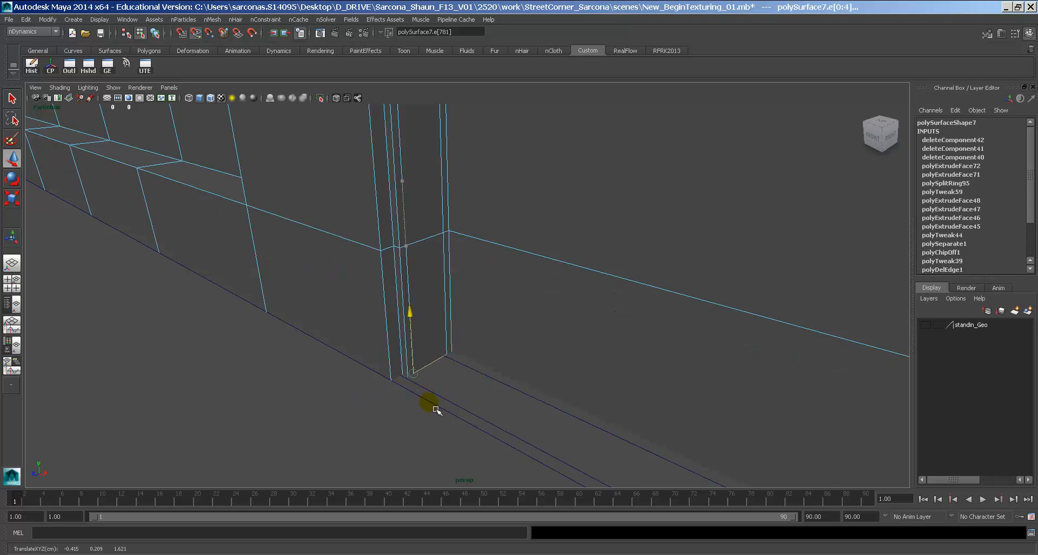
# Try raising the bottom border edges in wireframe and curve-snapping them to the sidewalk line, then undo the snap
pyautogui.keyDown('alt'); pyautogui.moveTo(437, 406); pyautogui.dragTo(471, 390); pyautogui.keyUp('alt')
pyautogui.press('4')
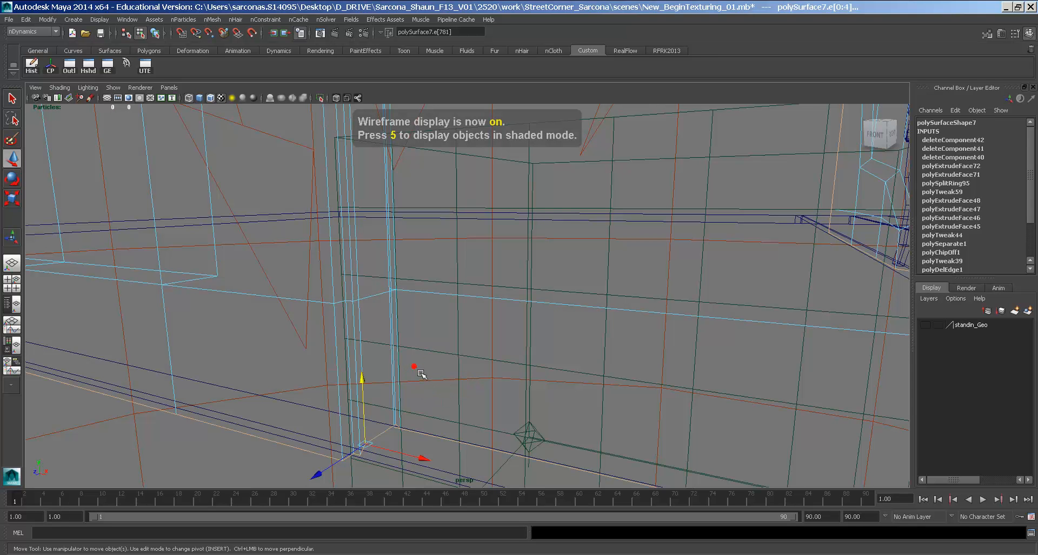
pyautogui.moveTo(416, 369); pyautogui.dragTo(427, 383)
pyautogui.moveTo(368, 394); pyautogui.dragTo(367, 369)
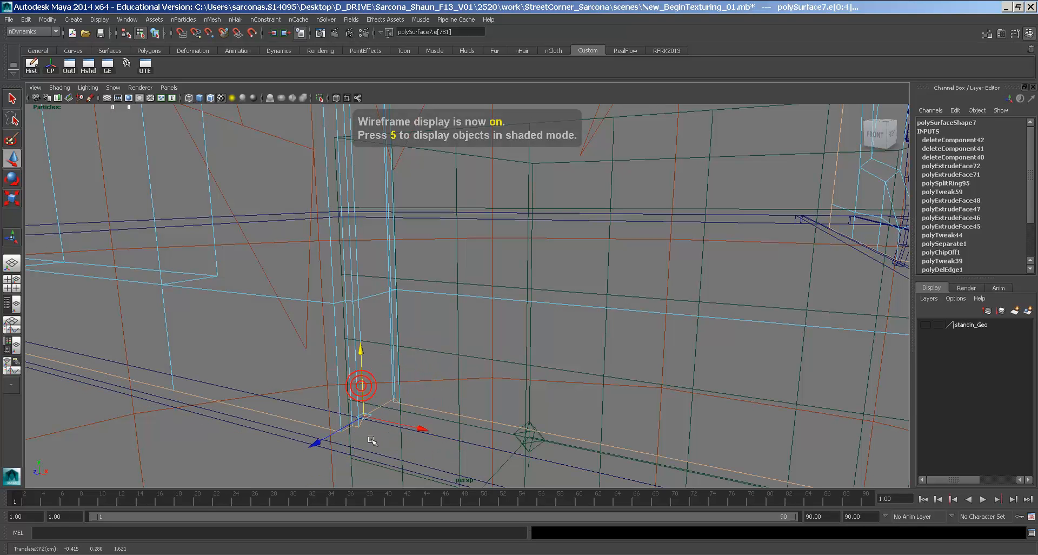
pyautogui.press('c')
pyautogui.moveTo(378, 458); pyautogui.dragTo(381, 461, button='middle')
pyautogui.press('5')
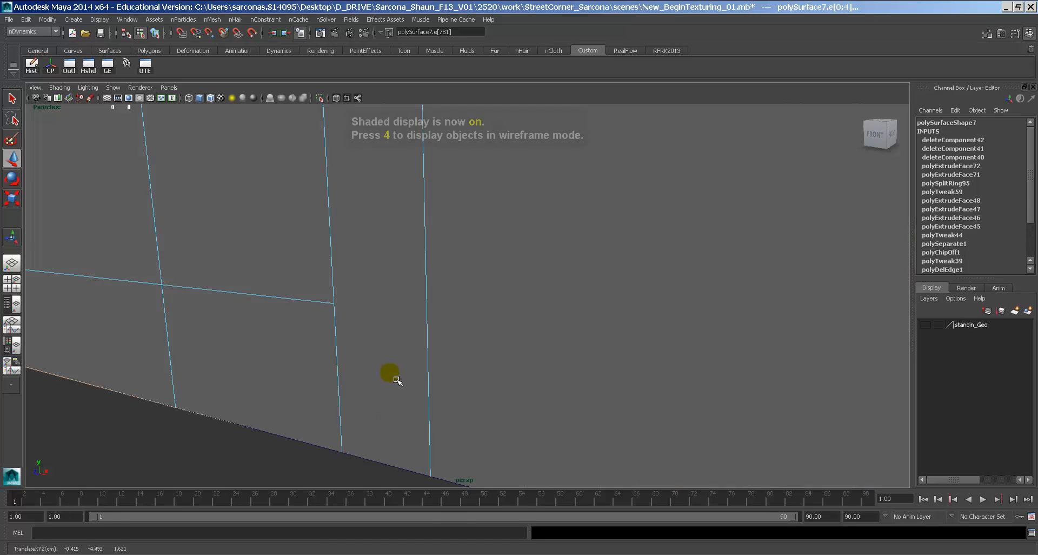
pyautogui.keyDown('alt'); pyautogui.moveTo(438, 385); pyautogui.dragTo(494, 390); pyautogui.keyUp('alt')
pyautogui.keyDown('alt'); pyautogui.moveTo(495, 390); pyautogui.dragTo(281, 363, button='right'); pyautogui.keyUp('alt')
pyautogui.keyDown('alt'); pyautogui.moveTo(439, 340); pyautogui.dragTo(382, 342); pyautogui.keyUp('alt')
pyautogui.keyDown('alt'); pyautogui.moveTo(382, 343); pyautogui.dragTo(588, 367, button='right'); pyautogui.keyUp('alt')
pyautogui.hotkey('ctrl', 'z')
# Raise the building's bottom border edges slightly and curve-snap them vertically to the ground line beside the doorway
pyautogui.keyDown('alt'); pyautogui.moveTo(430, 358); pyautogui.dragTo(703, 414, button='right'); pyautogui.keyUp('alt')
pyautogui.moveTo(421, 272); pyautogui.dragTo(421, 263)
pyautogui.press('c')
pyautogui.moveTo(441, 349); pyautogui.dragTo(446, 354, button='middle')
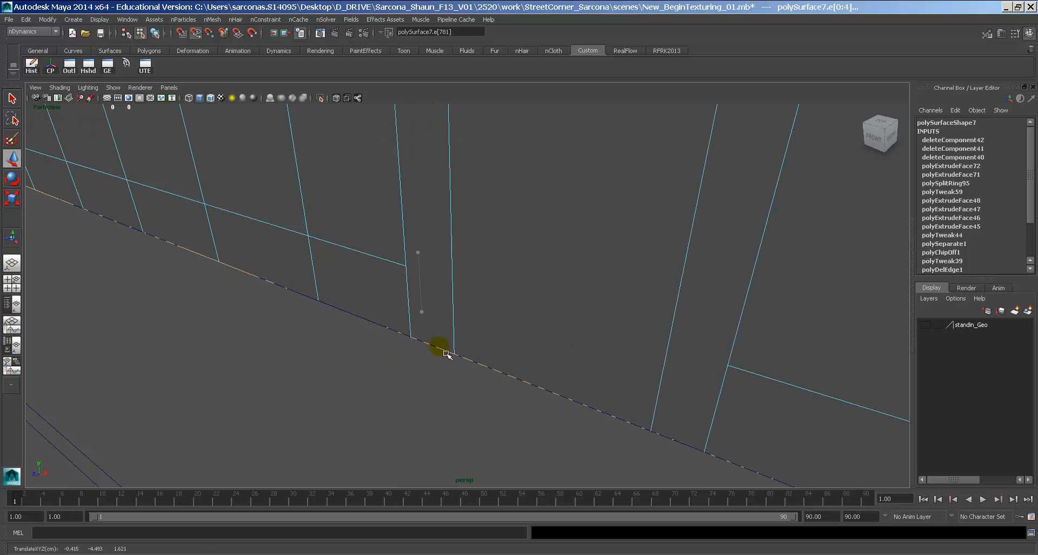
pyautogui.keyDown('alt'); pyautogui.moveTo(603, 355); pyautogui.dragTo(597, 334); pyautogui.keyUp('alt')
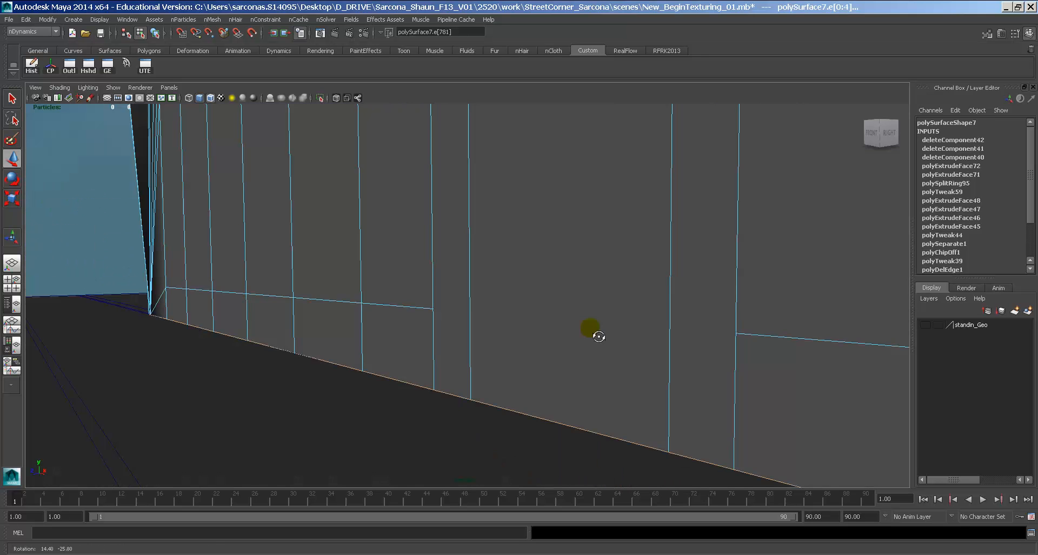
# Undo the last edge snap and reselect the building's bottom border edges along the front and side walls
pyautogui.hotkey('ctrl', 'z')
pyautogui.keyDown('alt'); pyautogui.moveTo(611, 298); pyautogui.dragTo(121, 214, button='right'); pyautogui.keyUp('alt')
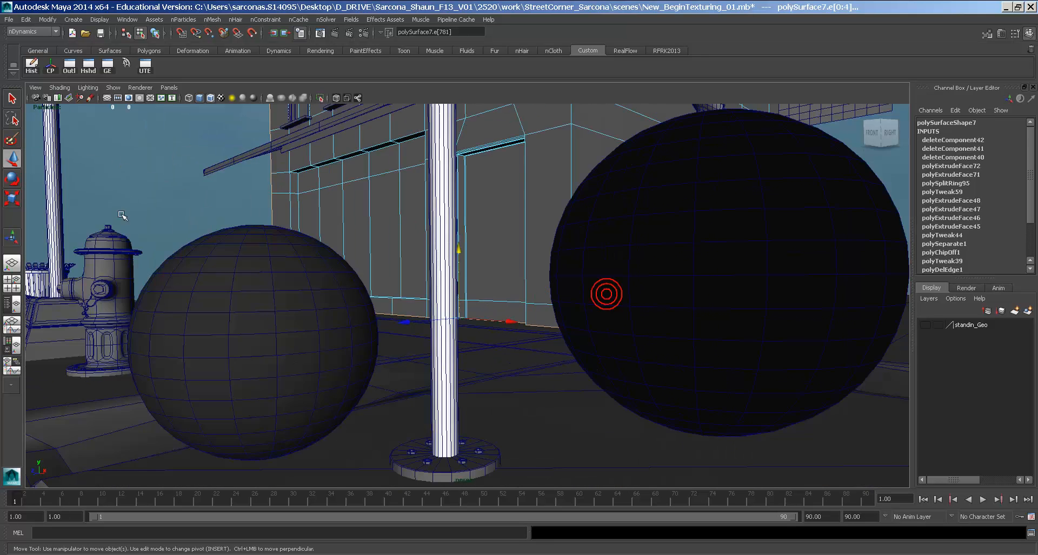
pyautogui.keyDown('alt'); pyautogui.moveTo(408, 240); pyautogui.dragTo(427, 373, button='middle'); pyautogui.keyUp('alt')
pyautogui.keyDown('alt'); pyautogui.moveTo(436, 371); pyautogui.dragTo(197, 403); pyautogui.keyUp('alt')
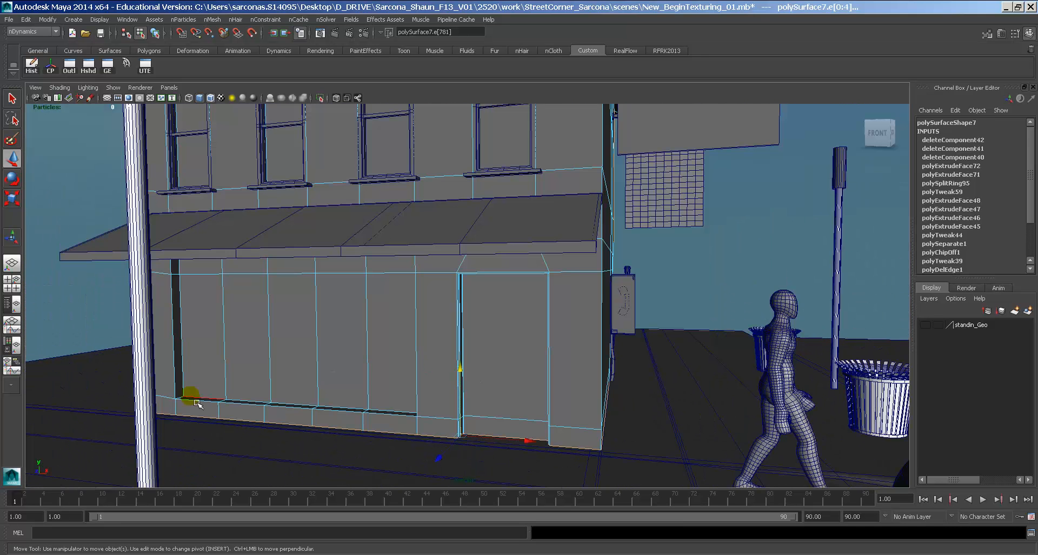
pyautogui.click(171, 418)
pyautogui.keyDown('alt'); pyautogui.moveTo(580, 392); pyautogui.dragTo(400, 397); pyautogui.keyUp('alt')
pyautogui.keyDown('alt'); pyautogui.moveTo(614, 339); pyautogui.dragTo(456, 303, button='right'); pyautogui.keyUp('alt')
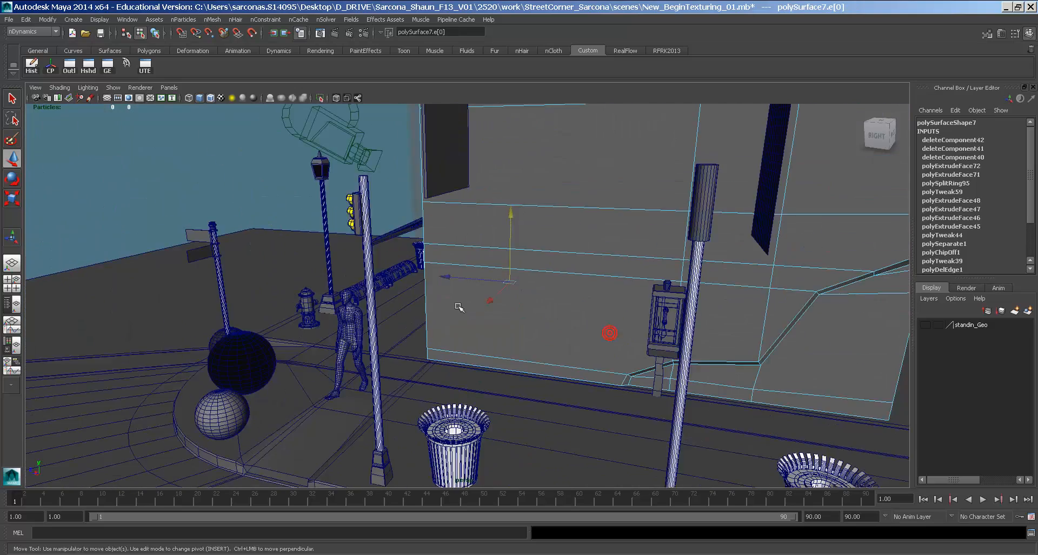
pyautogui.keyDown('alt'); pyautogui.moveTo(546, 337); pyautogui.dragTo(422, 314, button='middle'); pyautogui.keyUp('alt')
pyautogui.keyDown('shift'); pyautogui.click(625, 376); pyautogui.keyUp('shift')
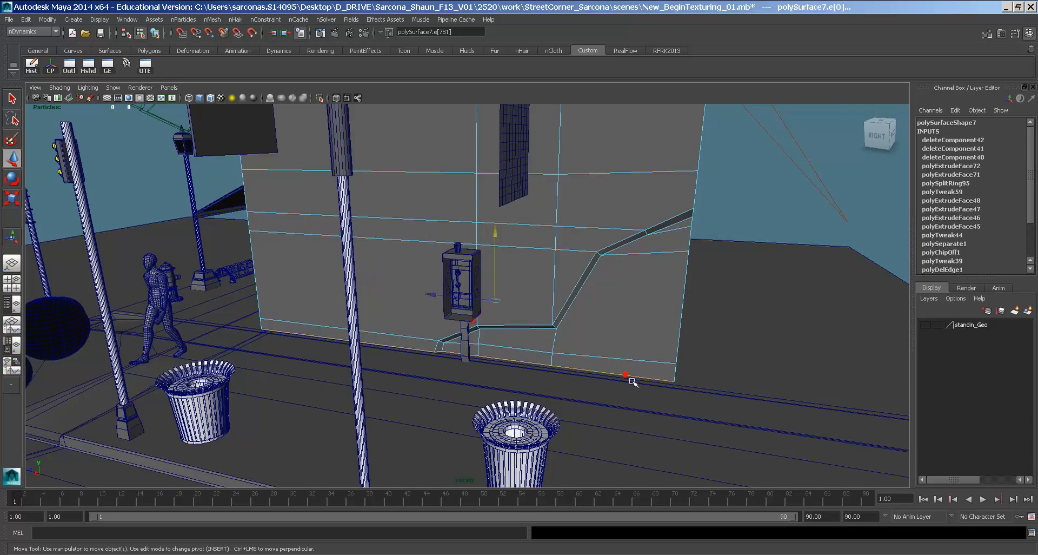
# Snap the selected border edges' pivot to the doorway's inner corner and move the edges vertically to the ground line
pyautogui.keyDown('alt'); pyautogui.moveTo(625, 377); pyautogui.dragTo(573, 346); pyautogui.keyUp('alt')
pyautogui.keyDown('alt'); pyautogui.moveTo(573, 345); pyautogui.dragTo(378, 308, button='right'); pyautogui.keyUp('alt')
pyautogui.keyDown('alt'); pyautogui.moveTo(399, 303); pyautogui.dragTo(460, 273, button='middle'); pyautogui.keyUp('alt')
pyautogui.keyDown('alt'); pyautogui.moveTo(458, 305); pyautogui.dragTo(573, 362, button='right'); pyautogui.keyUp('alt')
pyautogui.keyDown('alt'); pyautogui.moveTo(573, 362); pyautogui.dragTo(536, 270, button='middle'); pyautogui.keyUp('alt')
pyautogui.keyDown('alt'); pyautogui.moveTo(543, 291); pyautogui.dragTo(584, 336, button='right'); pyautogui.keyUp('alt')
pyautogui.press('d')
pyautogui.middleClick(442, 347)
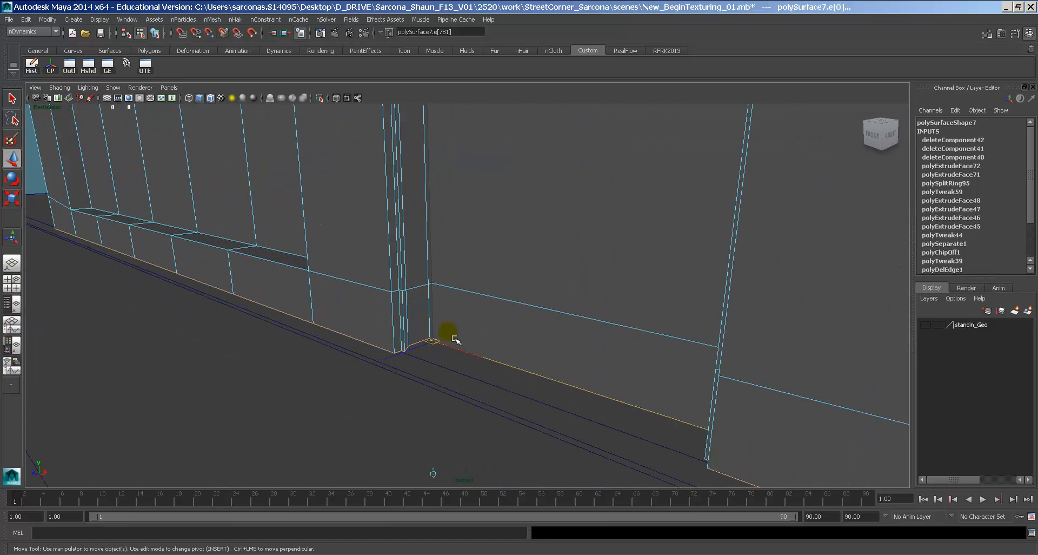
pyautogui.moveTo(433, 313); pyautogui.dragTo(432, 312)
pyautogui.moveTo(441, 373); pyautogui.dragTo(452, 373, button='middle')
pyautogui.keyDown('alt'); pyautogui.moveTo(467, 357); pyautogui.dragTo(378, 347, button='right'); pyautogui.keyUp('alt')
pyautogui.keyDown('alt'); pyautogui.moveTo(378, 347); pyautogui.dragTo(427, 346); pyautogui.keyUp('alt')
pyautogui.keyDown('alt'); pyautogui.moveTo(373, 343); pyautogui.dragTo(405, 330, button='middle'); pyautogui.keyUp('alt')
pyautogui.keyDown('alt'); pyautogui.moveTo(394, 331); pyautogui.dragTo(493, 358, button='right'); pyautogui.keyUp('alt')
pyautogui.keyDown('alt'); pyautogui.moveTo(494, 363); pyautogui.dragTo(503, 352); pyautogui.keyUp('alt')
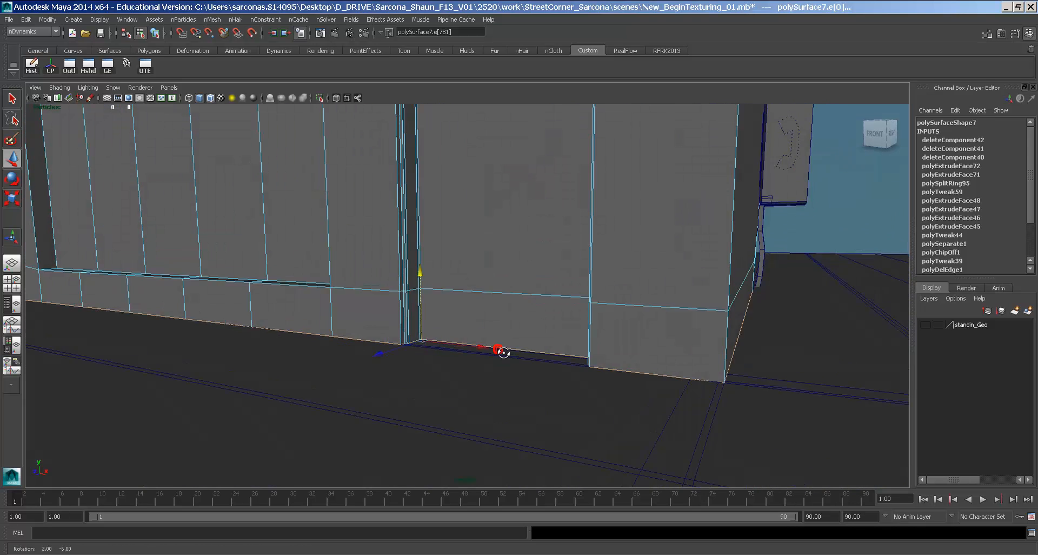
pyautogui.keyDown('alt'); pyautogui.moveTo(503, 352); pyautogui.dragTo(546, 357, button='right'); pyautogui.keyUp('alt')
pyautogui.keyDown('alt'); pyautogui.moveTo(531, 352); pyautogui.dragTo(519, 341); pyautogui.keyUp('alt')
pyautogui.keyDown('alt'); pyautogui.moveTo(515, 324); pyautogui.dragTo(523, 326, button='right'); pyautogui.keyUp('alt')
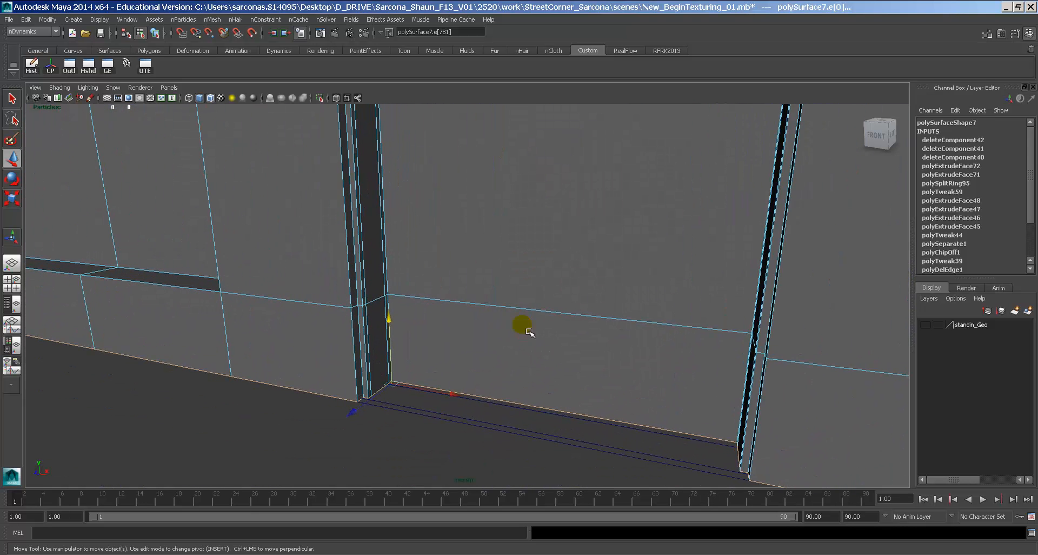
# Extrude the inner side faces of the doorway recess with a thickness of 0.01, and return to object mode with nothing selected
pyautogui.click(475, 301)
pyautogui.moveTo(398, 284); pyautogui.dragTo(400, 310, button='right')
pyautogui.click(381, 325)
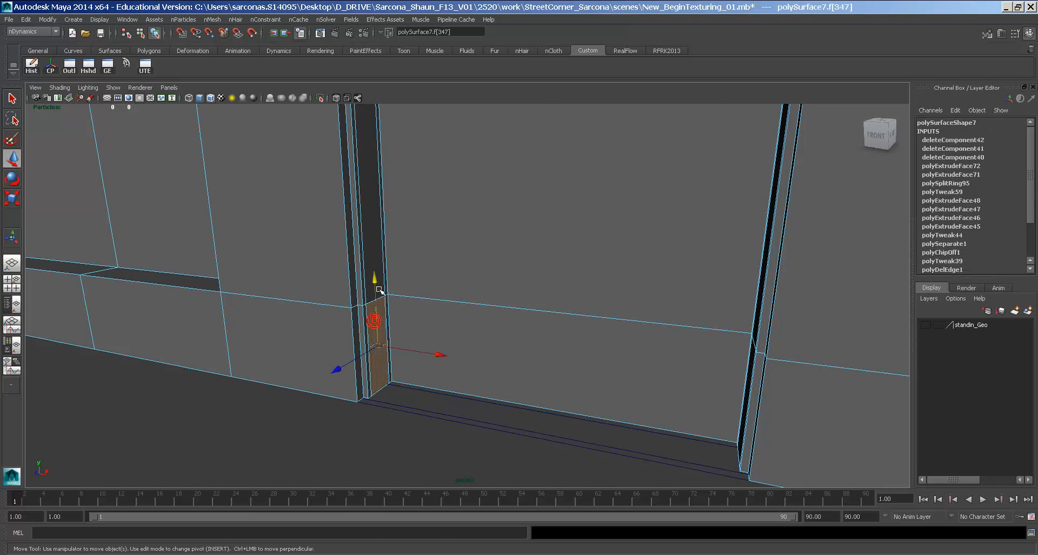
pyautogui.keyDown('shift'); pyautogui.doubleClick(379, 250); pyautogui.keyUp('shift')
pyautogui.press('space')
pyautogui.moveTo(319, 286); pyautogui.dragTo(349, 225)
pyautogui.click(553, 338)
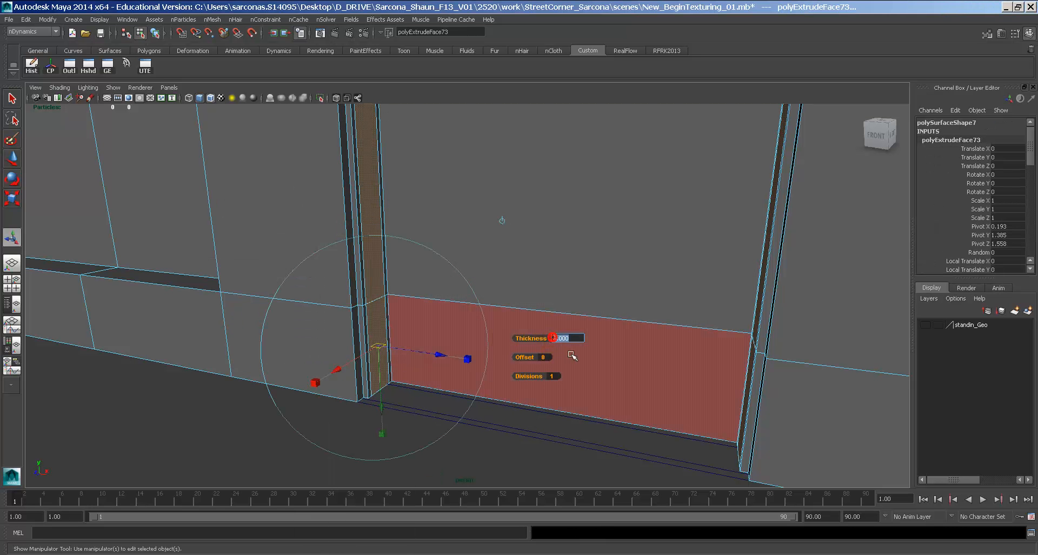
pyautogui.press('Return')
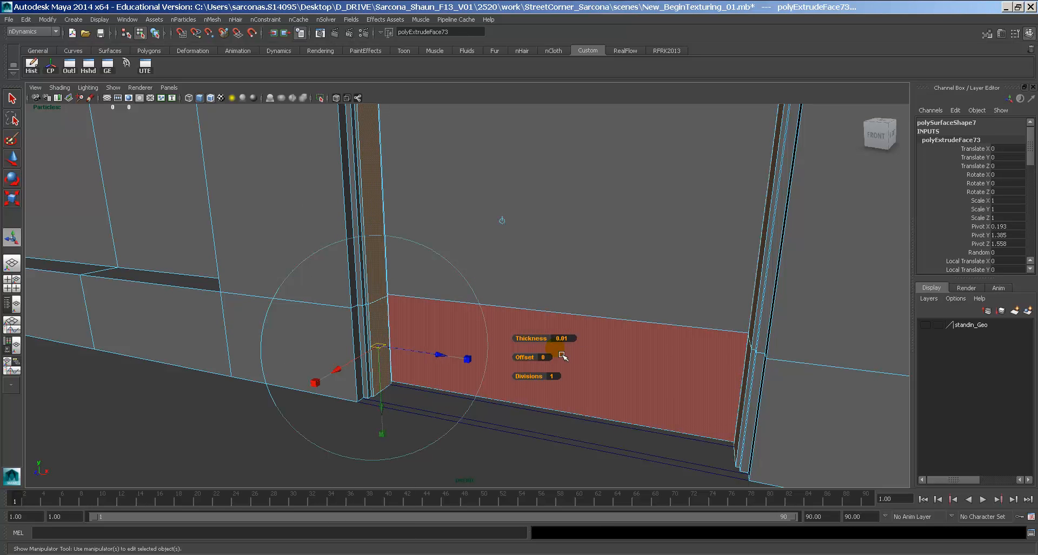
pyautogui.moveTo(567, 243); pyautogui.dragTo(621, 220, button='right')
pyautogui.click(621, 220)
pyautogui.press('f')
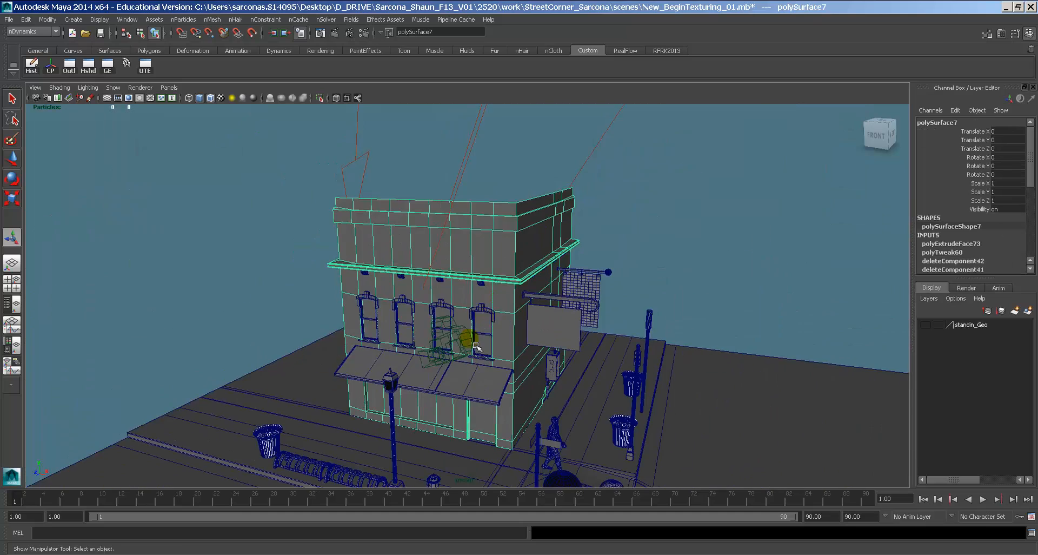
pyautogui.keyDown('alt'); pyautogui.moveTo(475, 346); pyautogui.dragTo(472, 264, button='middle'); pyautogui.keyUp('alt')
pyautogui.keyDown('alt'); pyautogui.moveTo(472, 265); pyautogui.dragTo(593, 373, button='right'); pyautogui.keyUp('alt')
pyautogui.keyDown('alt'); pyautogui.moveTo(594, 373); pyautogui.dragTo(582, 299, button='middle'); pyautogui.keyUp('alt')
pyautogui.keyDown('alt'); pyautogui.moveTo(582, 298); pyautogui.dragTo(776, 242, button='right'); pyautogui.keyUp('alt')
pyautogui.click(773, 210)
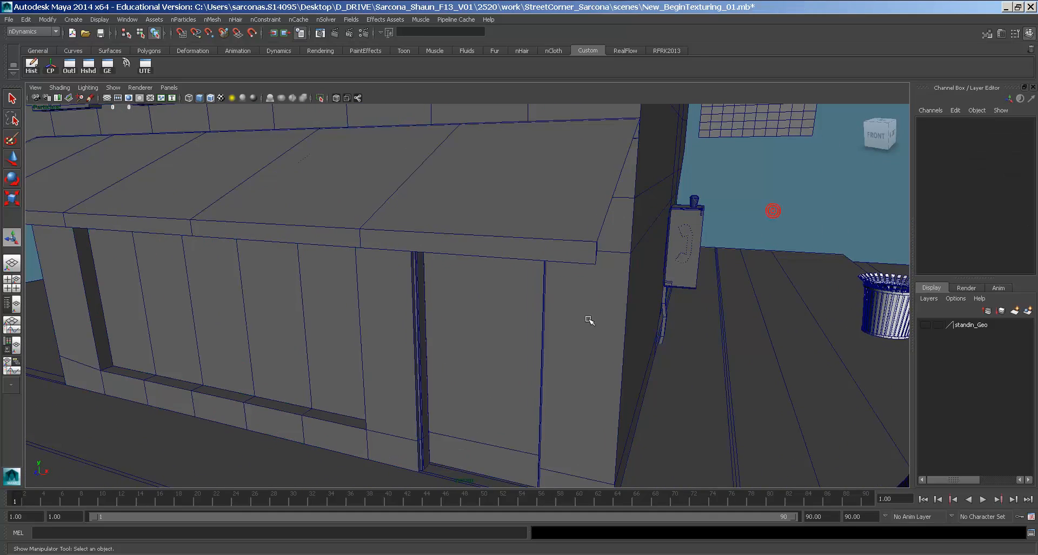
# Select the door's lower and upper faces and extract them from the building as a separate object
pyautogui.keyDown('alt'); pyautogui.moveTo(589, 321); pyautogui.dragTo(583, 314); pyautogui.keyUp('alt')
pyautogui.keyDown('alt'); pyautogui.moveTo(510, 312); pyautogui.dragTo(505, 264, button='middle'); pyautogui.keyUp('alt')
pyautogui.keyDown('alt'); pyautogui.moveTo(507, 264); pyautogui.dragTo(607, 273, button='right'); pyautogui.keyUp('alt')
pyautogui.keyDown('alt'); pyautogui.moveTo(508, 265); pyautogui.dragTo(522, 279, button='middle'); pyautogui.keyUp('alt')
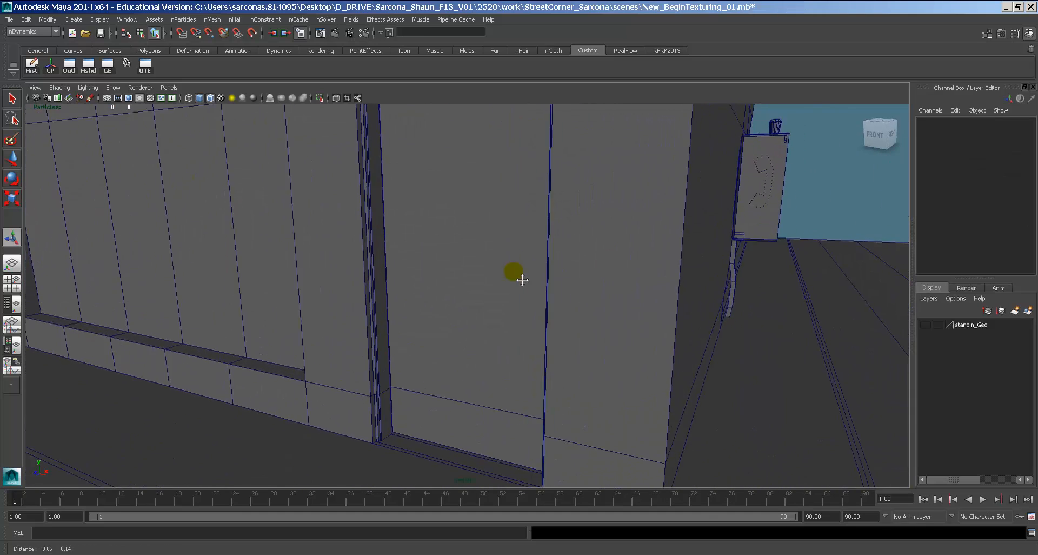
pyautogui.moveTo(453, 236); pyautogui.dragTo(453, 264, button='right')
pyautogui.click(439, 422)
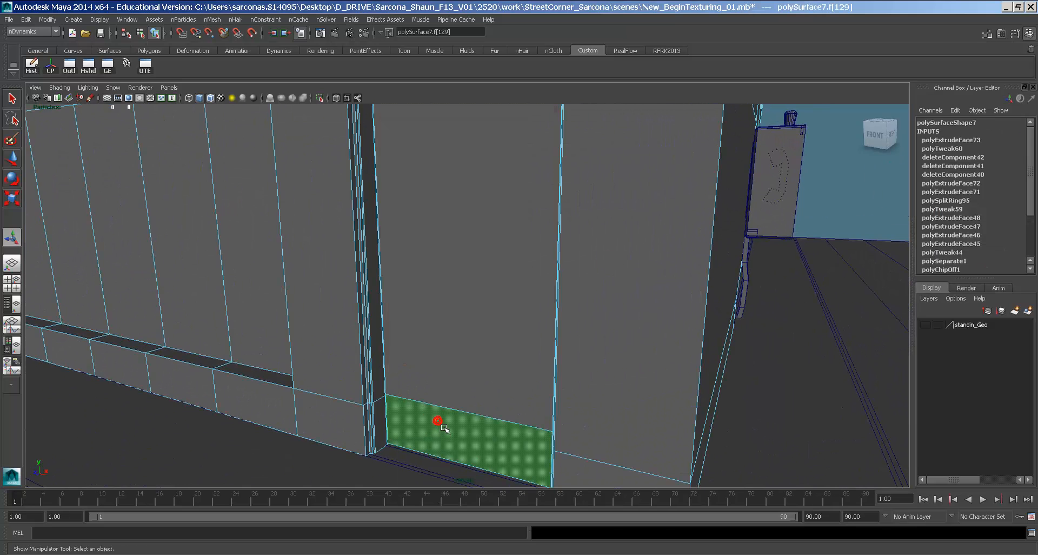
pyautogui.press('4')
pyautogui.keyDown('shift'); pyautogui.click(444, 365); pyautogui.keyUp('shift')
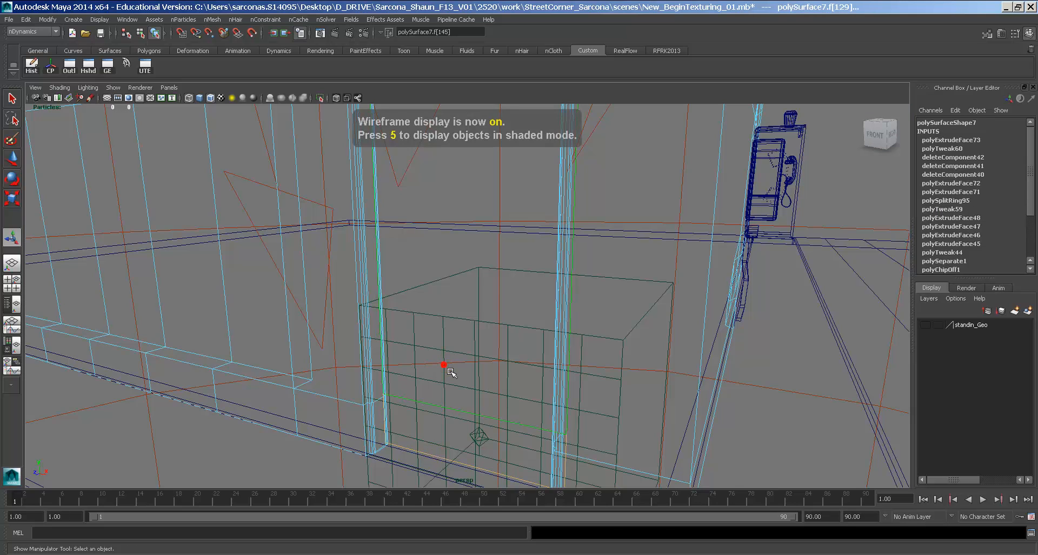
pyautogui.press('5')
pyautogui.moveTo(451, 372)
pyautogui.keyDown('alt'); pyautogui.mouseDown()
pyautogui.moveTo(440, 352)
pyautogui.moveTo(463, 296)
pyautogui.moveTo(538, 269)
pyautogui.moveTo(533, 282)
pyautogui.moveTo(563, 278)
pyautogui.moveTo(466, 287)
pyautogui.mouseUp(); pyautogui.keyUp('alt')
pyautogui.press('space')
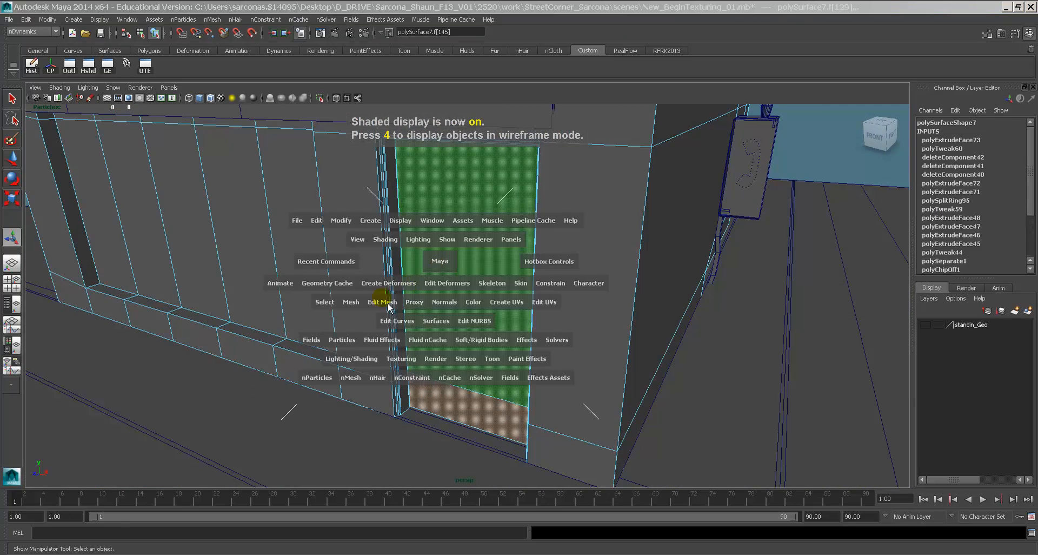
pyautogui.moveTo(359, 305); pyautogui.dragTo(383, 343)
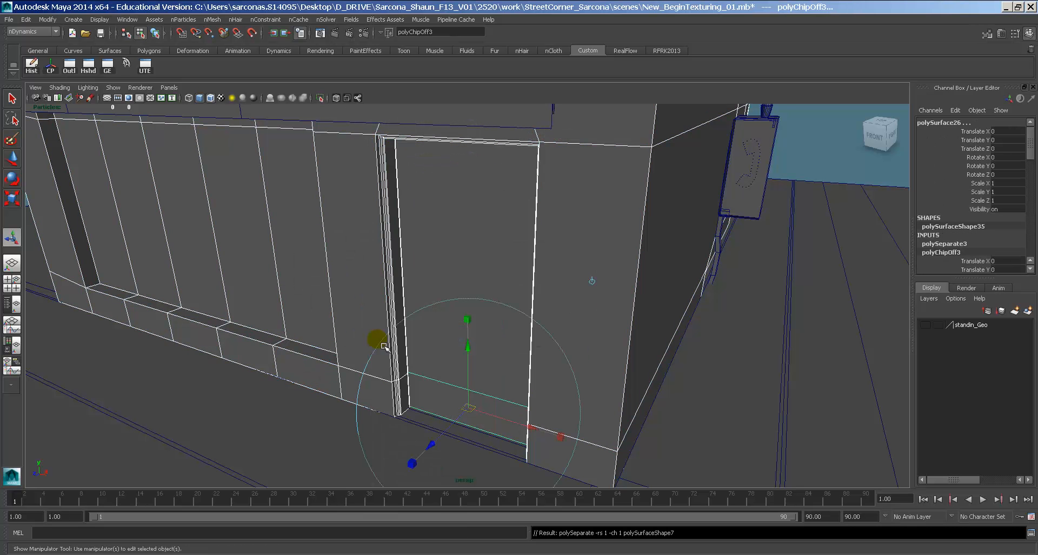
# Center the extracted door panel's pivot and move the panel forward in the doorway to a Translate Z of 0.021
pyautogui.moveTo(444, 243); pyautogui.dragTo(479, 241, button='right')
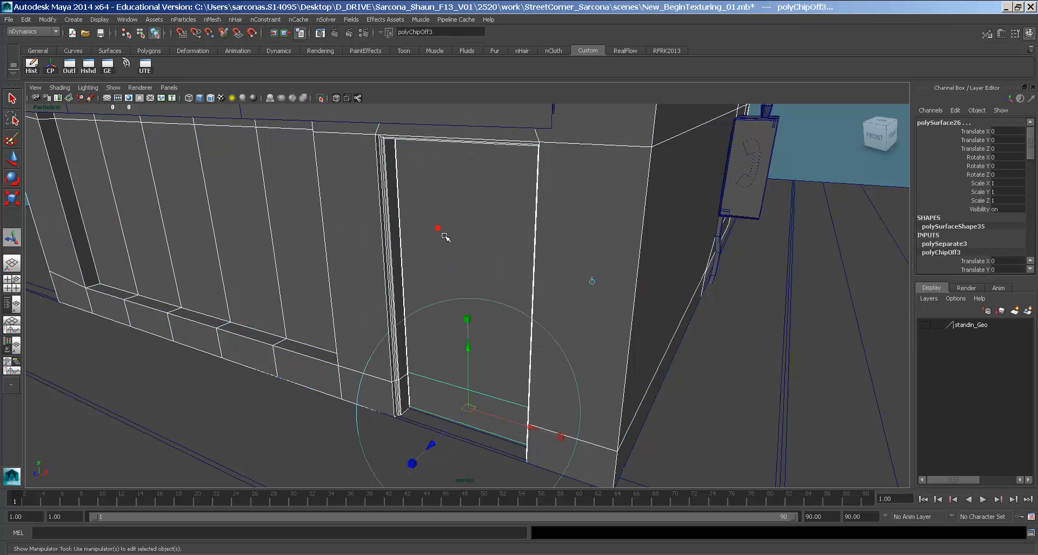
pyautogui.press('w')
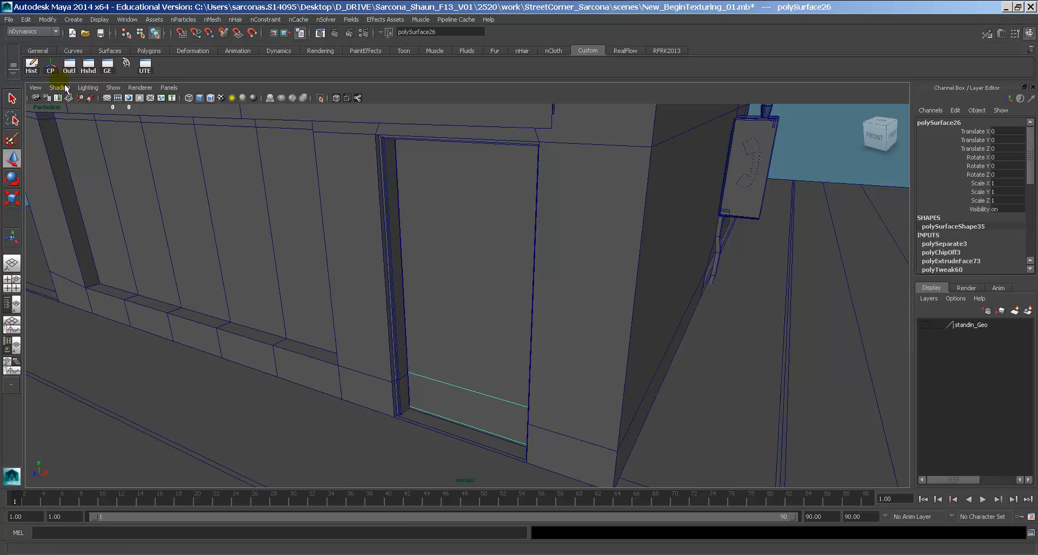
pyautogui.click(51, 66)
pyautogui.moveTo(431, 323); pyautogui.dragTo(439, 343)
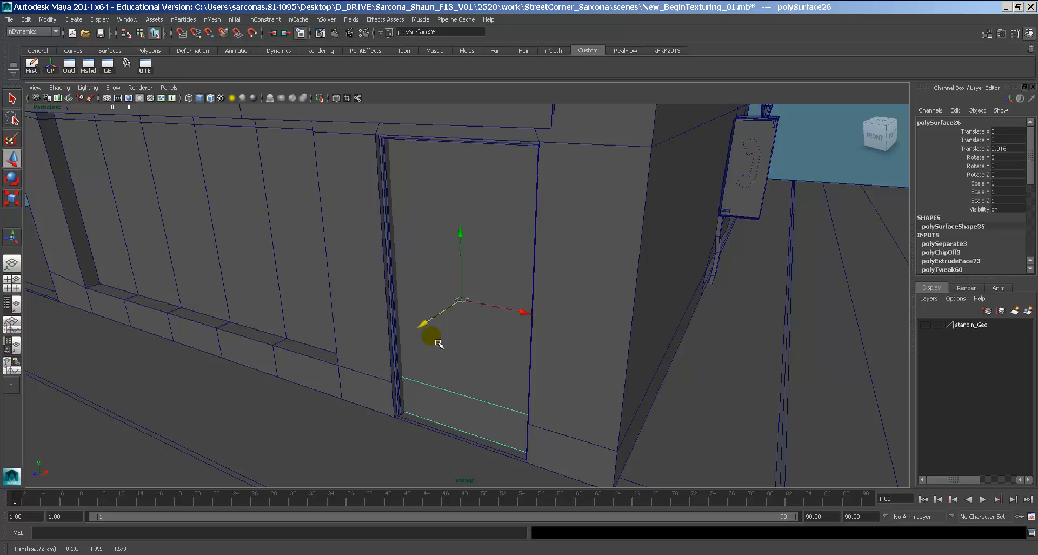
pyautogui.moveTo(434, 329); pyautogui.dragTo(431, 331)
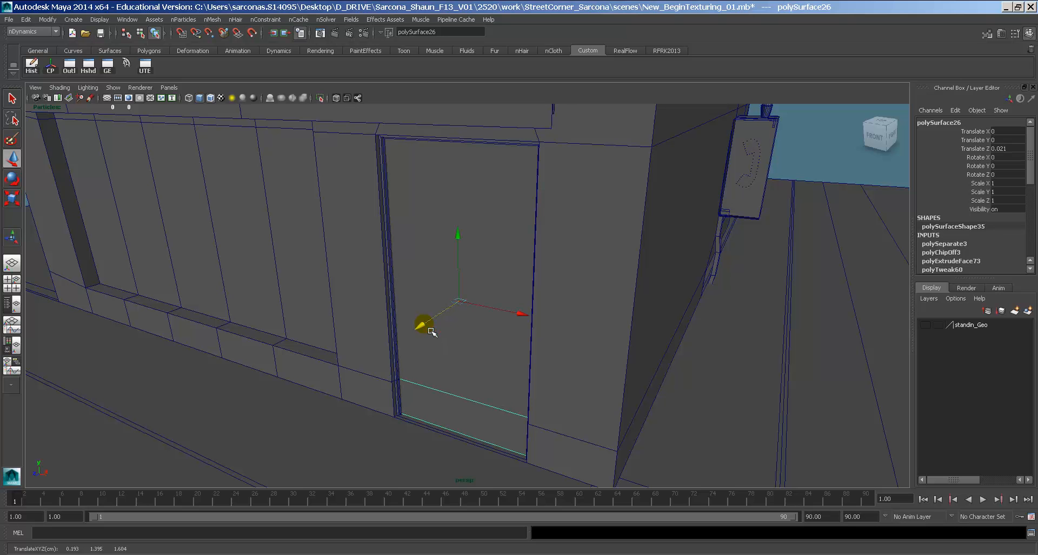
# Assign a new mia_material_x_passes material to the door panel and name it door_MIA
pyautogui.moveTo(440, 210); pyautogui.dragTo(485, 439, button='right')
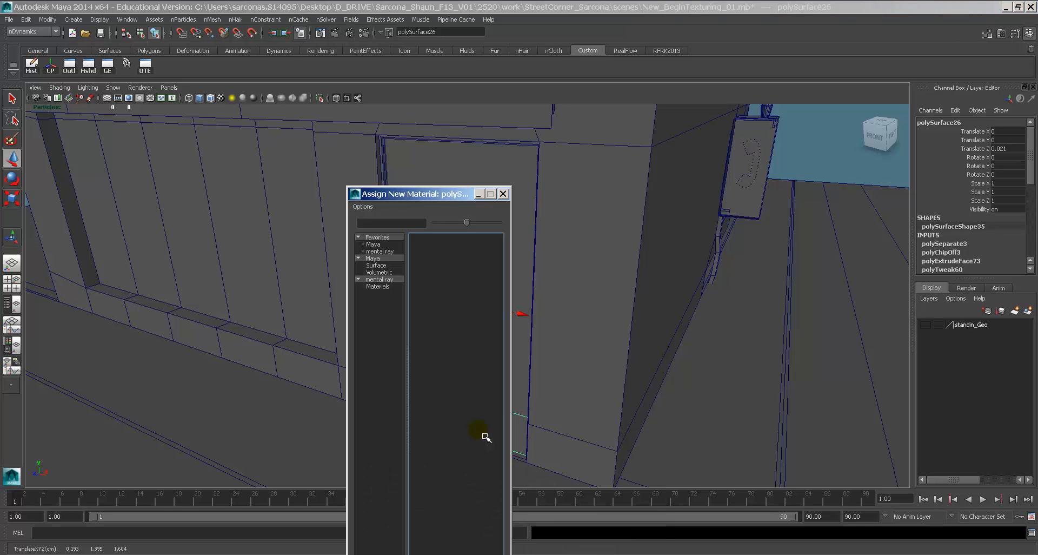
pyautogui.click(385, 244)
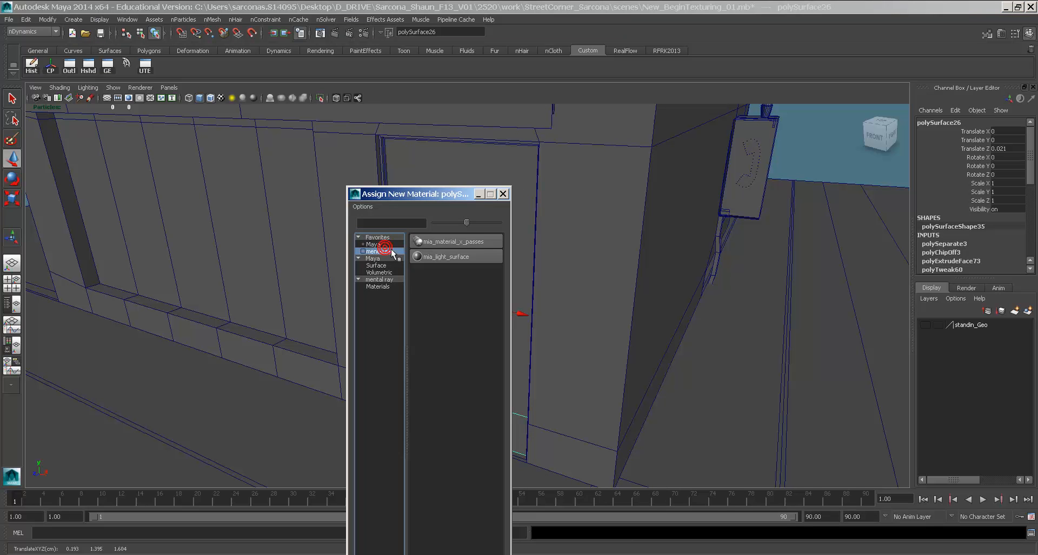
pyautogui.click(385, 251)
pyautogui.click(465, 241)
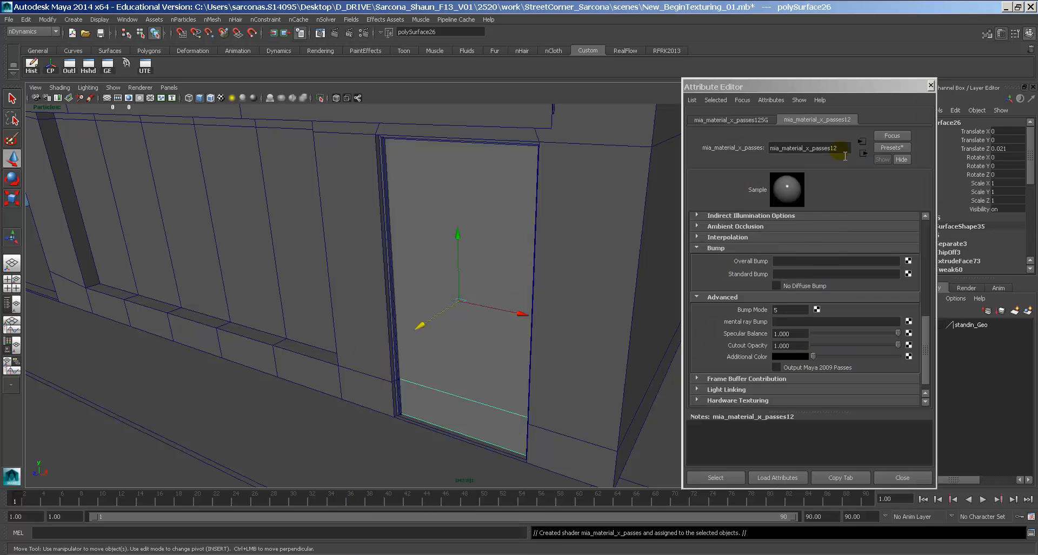
pyautogui.doubleClick(841, 148)
pyautogui.write('door_MIA')
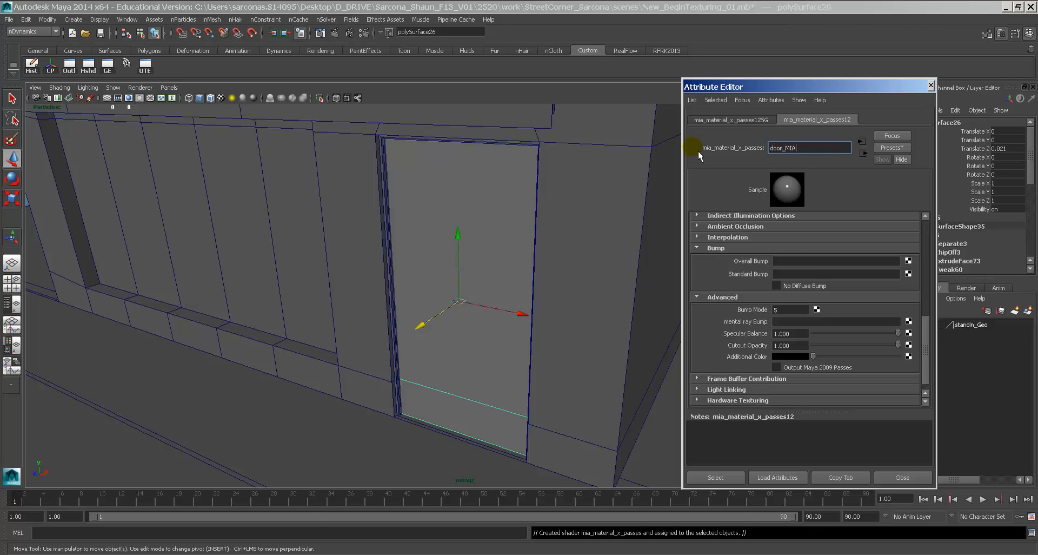
pyautogui.click(698, 151)
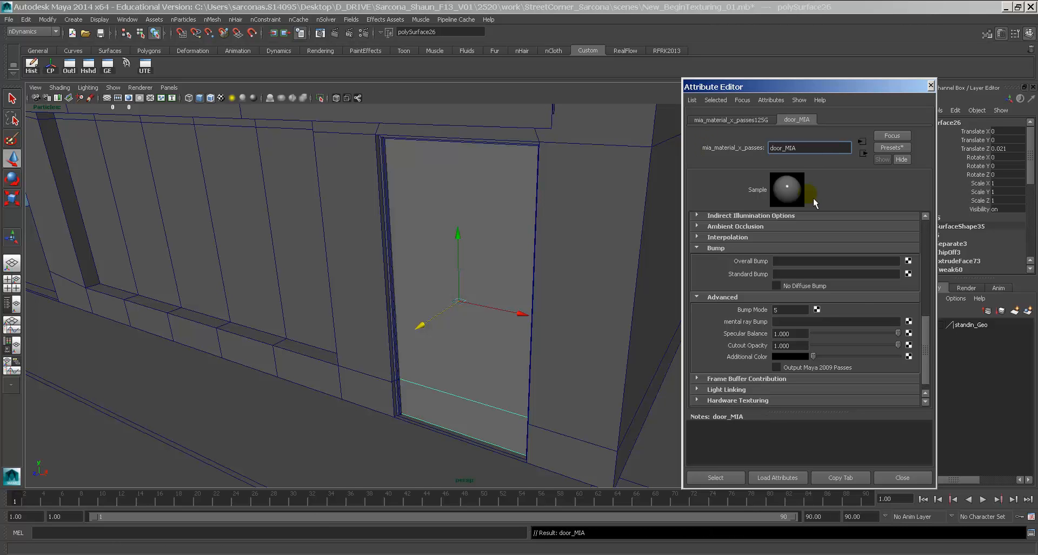
# Connect a File texture to the door material's diffuse color and load the image Shops0240_L.jpg
pyautogui.scroll(10, 860, 296)
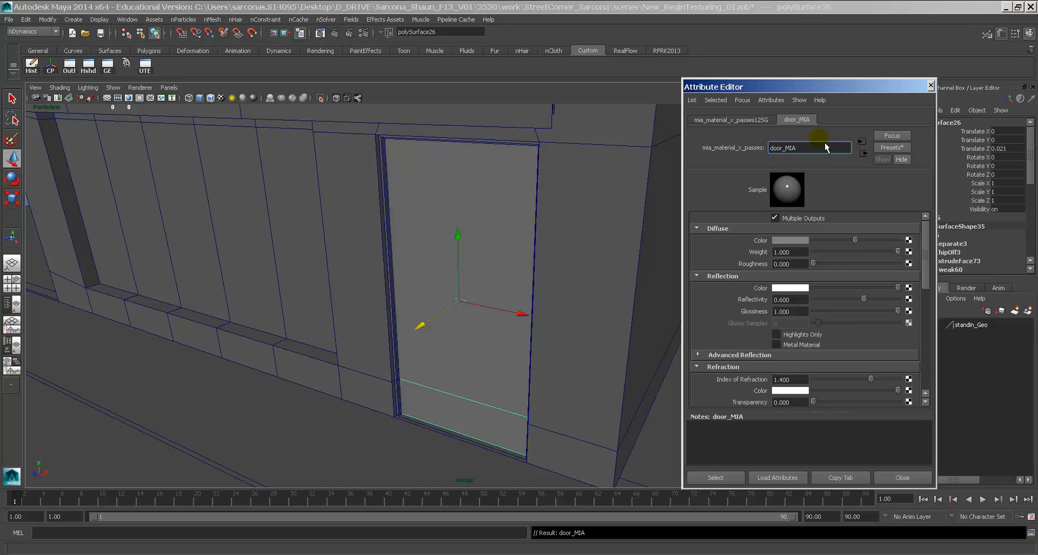
pyautogui.click(911, 240)
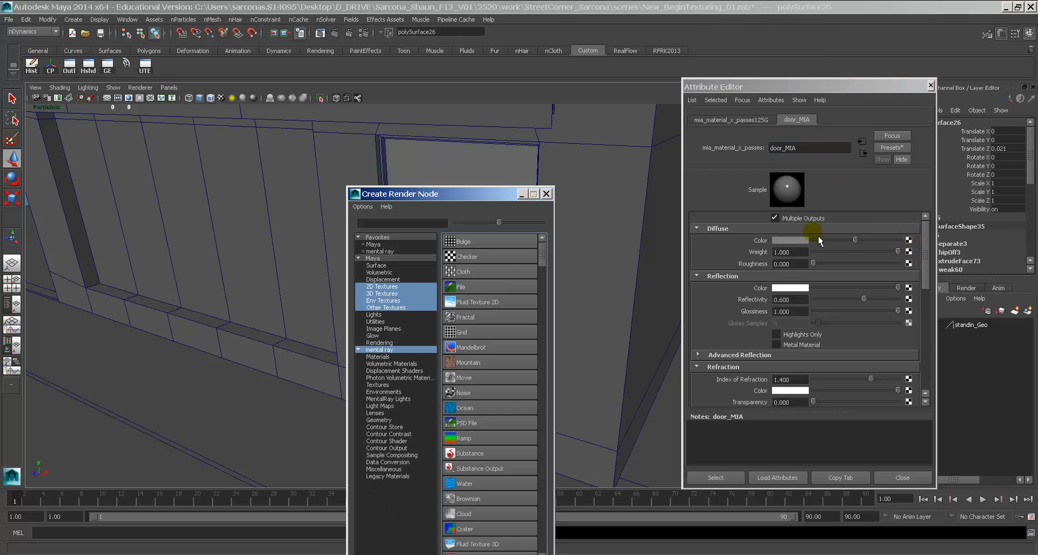
pyautogui.click(498, 286)
pyautogui.click(891, 271)
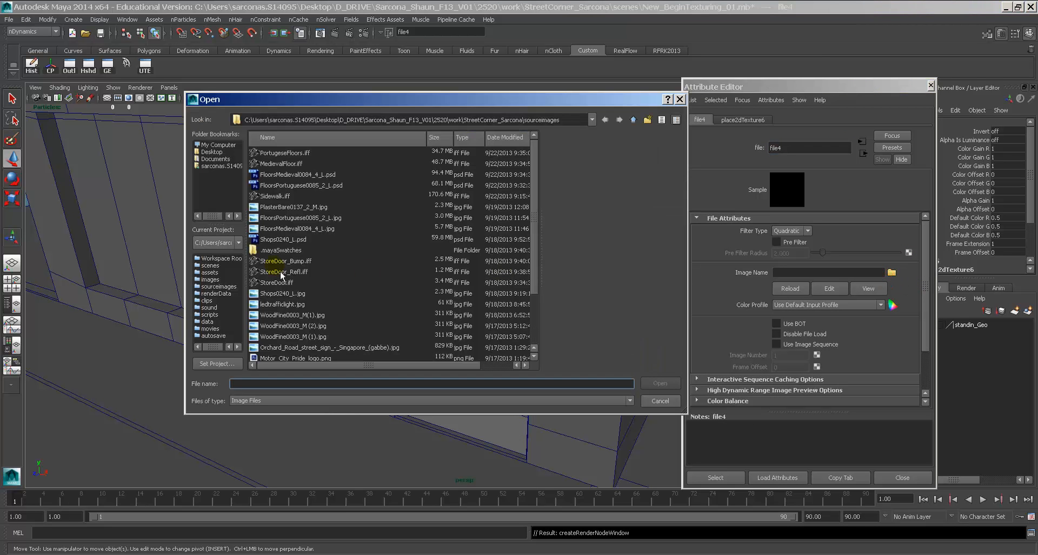
pyautogui.click(292, 207)
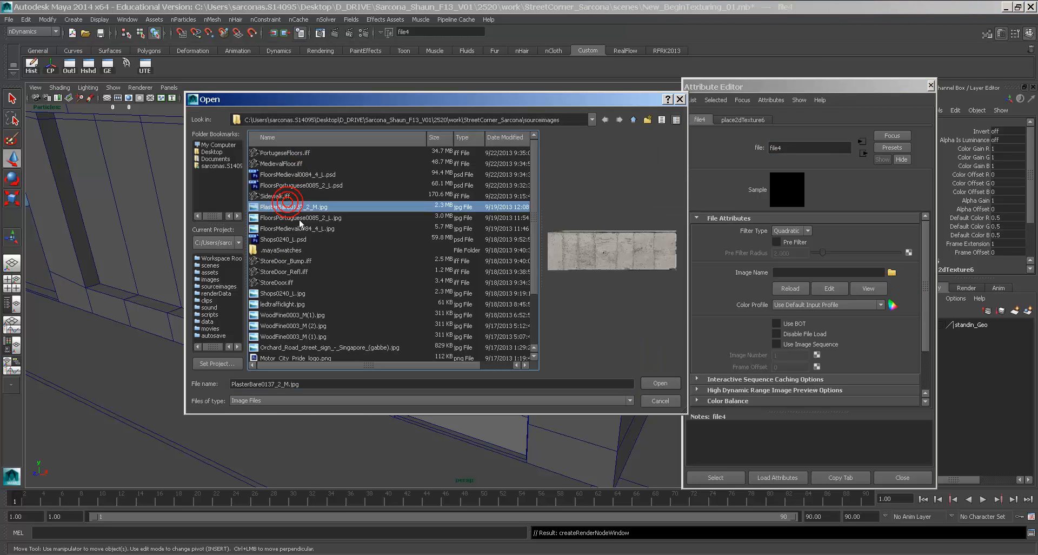
pyautogui.press('Down')
pyautogui.press('Down')
pyautogui.press('Down')
pyautogui.press('Down')
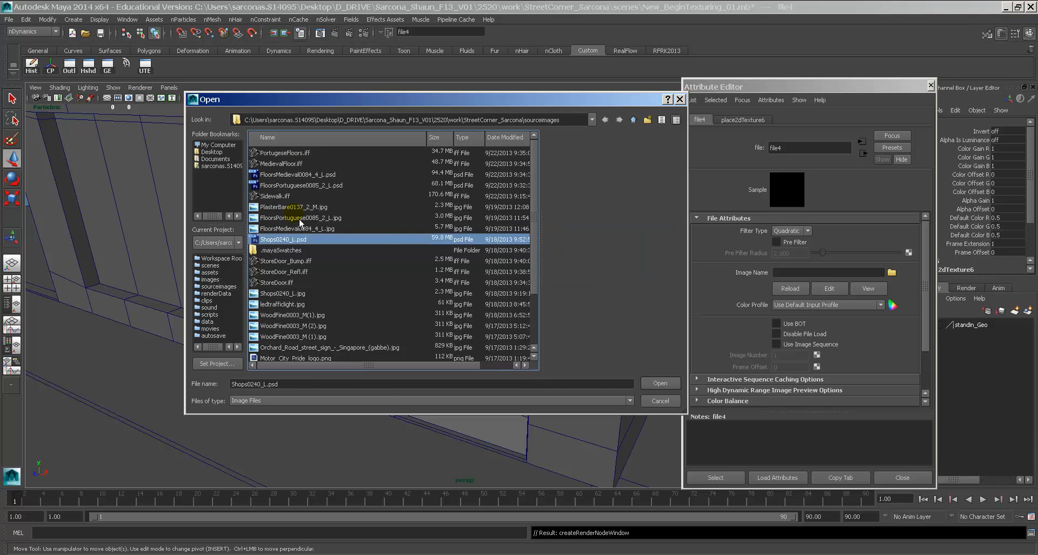
pyautogui.press('Down')
pyautogui.press('Down')
pyautogui.press('Down')
pyautogui.press('Down')
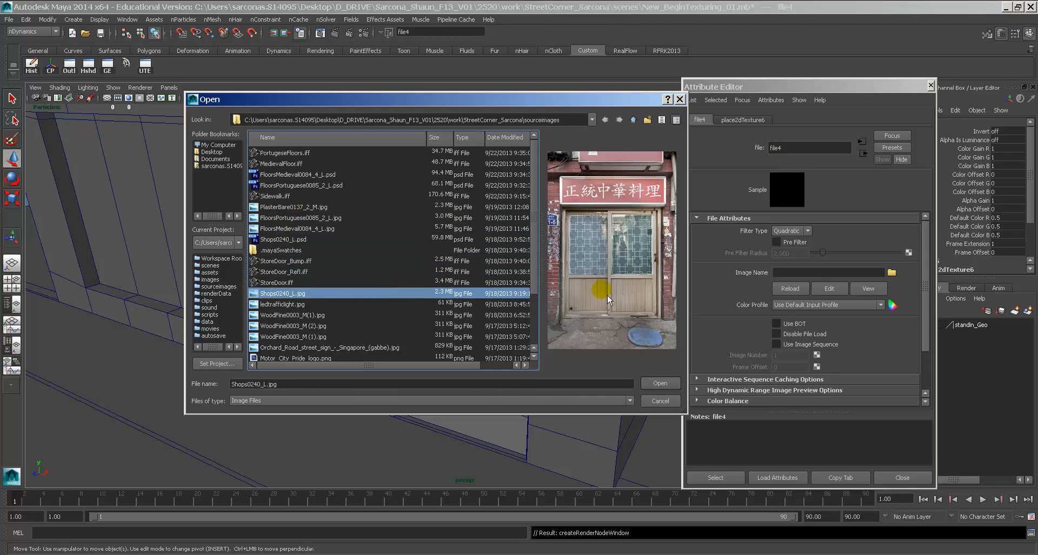
pyautogui.click(660, 383)
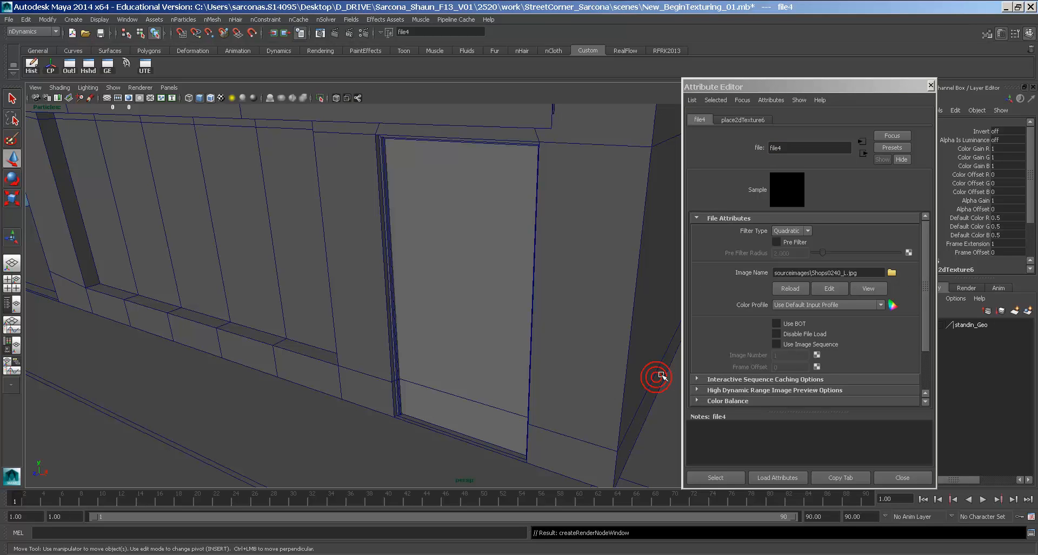
# Select the door panel and display its texture in the shaded view
pyautogui.click(489, 265)
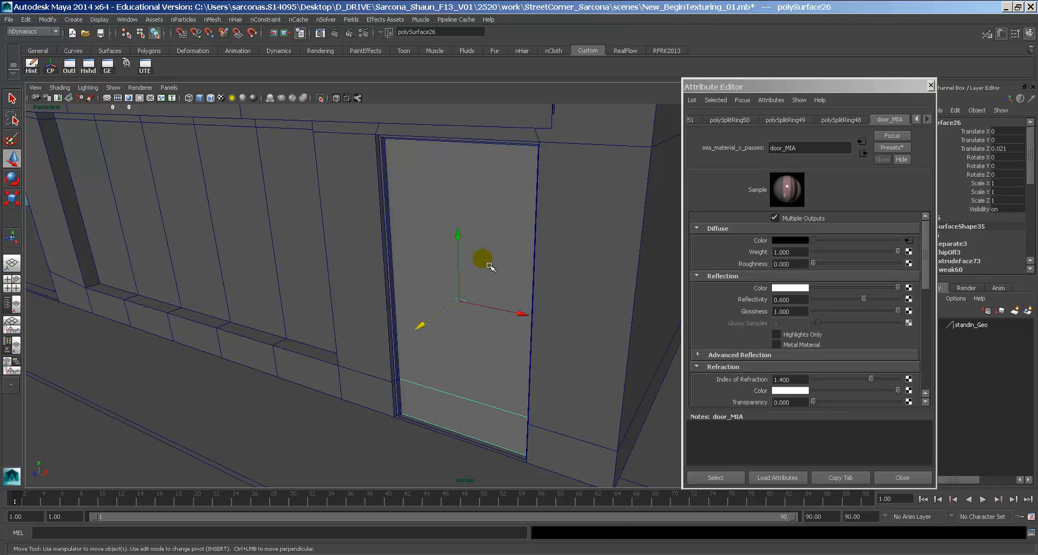
pyautogui.press('6')
pyautogui.keyDown('alt'); pyautogui.moveTo(455, 326); pyautogui.dragTo(469, 309); pyautogui.keyUp('alt')
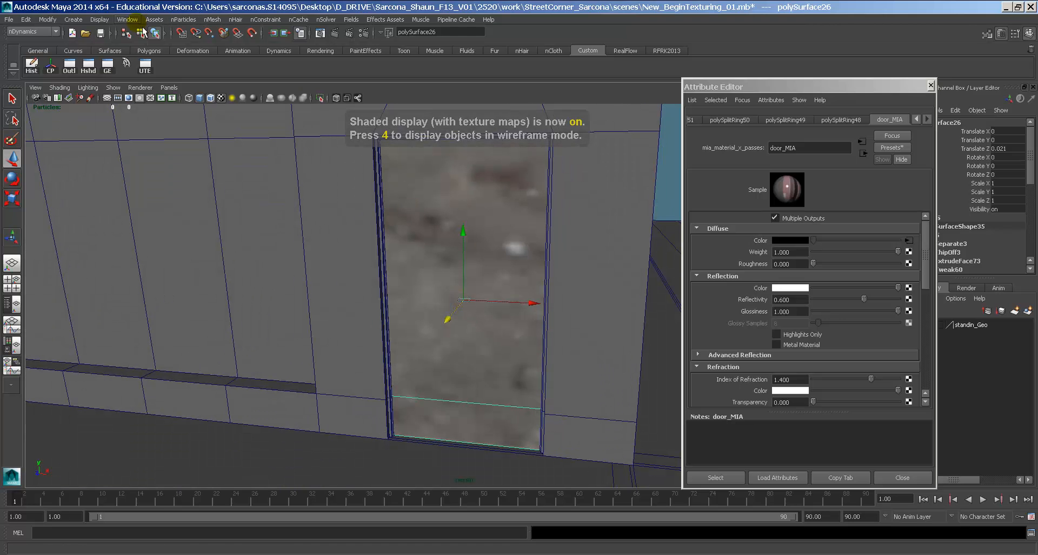
# Open the UV Texture Editor and select all UVs of the door panel
pyautogui.press('space')
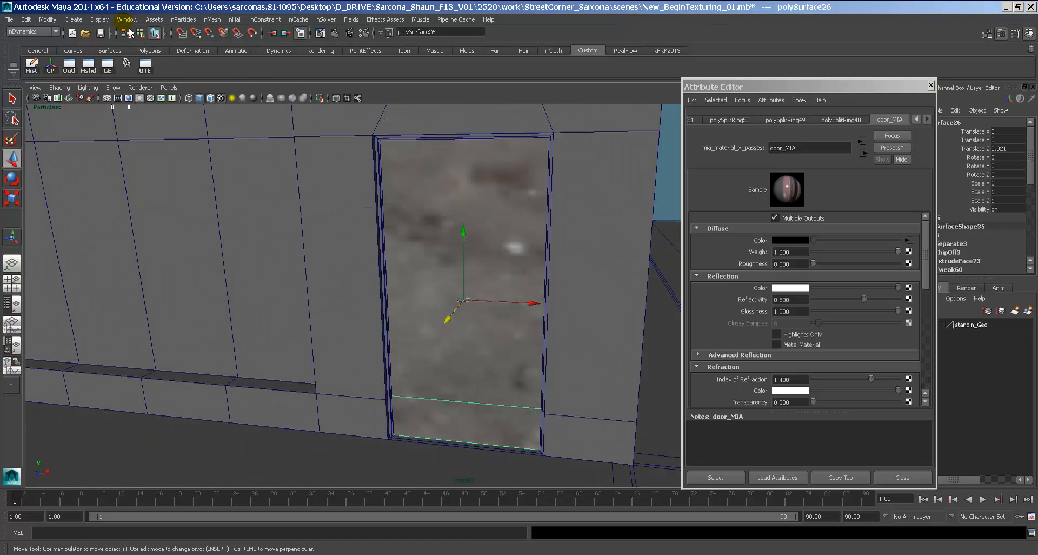
pyautogui.click(130, 20)
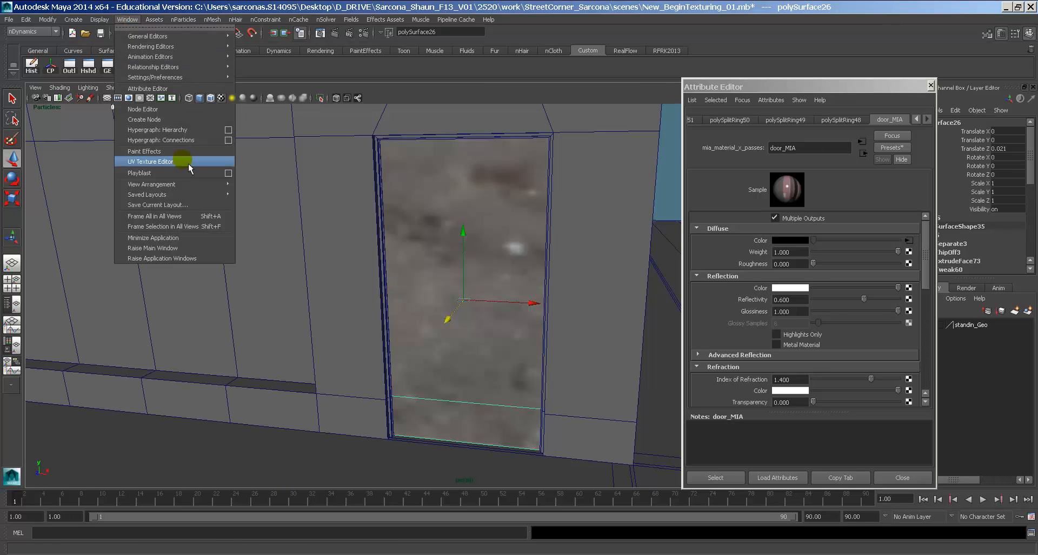
pyautogui.click(188, 163)
pyautogui.keyDown('alt'); pyautogui.moveTo(559, 300); pyautogui.dragTo(525, 182, button='middle'); pyautogui.keyUp('alt')
pyautogui.keyDown('alt'); pyautogui.moveTo(525, 183); pyautogui.dragTo(811, 281, button='right'); pyautogui.keyUp('alt')
pyautogui.keyDown('alt'); pyautogui.moveTo(632, 299); pyautogui.dragTo(843, 395, button='right'); pyautogui.keyUp('alt')
pyautogui.keyDown('alt'); pyautogui.moveTo(580, 341); pyautogui.dragTo(612, 394, button='middle'); pyautogui.keyUp('alt')
pyautogui.keyDown('alt'); pyautogui.moveTo(612, 394); pyautogui.dragTo(406, 319, button='right'); pyautogui.keyUp('alt')
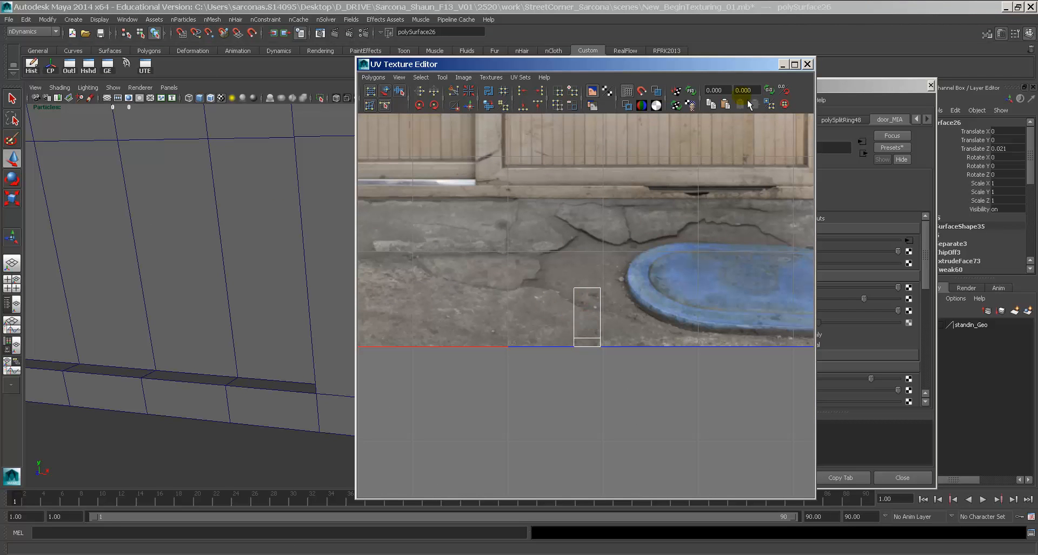
pyautogui.keyDown('alt'); pyautogui.moveTo(700, 280); pyautogui.dragTo(609, 288, button='right'); pyautogui.keyUp('alt')
pyautogui.moveTo(618, 263); pyautogui.dragTo(535, 372)
# Enlarge the door panel's UV shell and position it over the right-hand door in the storefront photo
pyautogui.moveTo(578, 320); pyautogui.dragTo(615, 379, button='middle')
pyautogui.keyDown('alt'); pyautogui.moveTo(615, 378); pyautogui.dragTo(481, 370, button='right'); pyautogui.keyUp('alt')
pyautogui.press('r')
pyautogui.moveTo(481, 369); pyautogui.dragTo(647, 373, button='middle')
pyautogui.press('w')
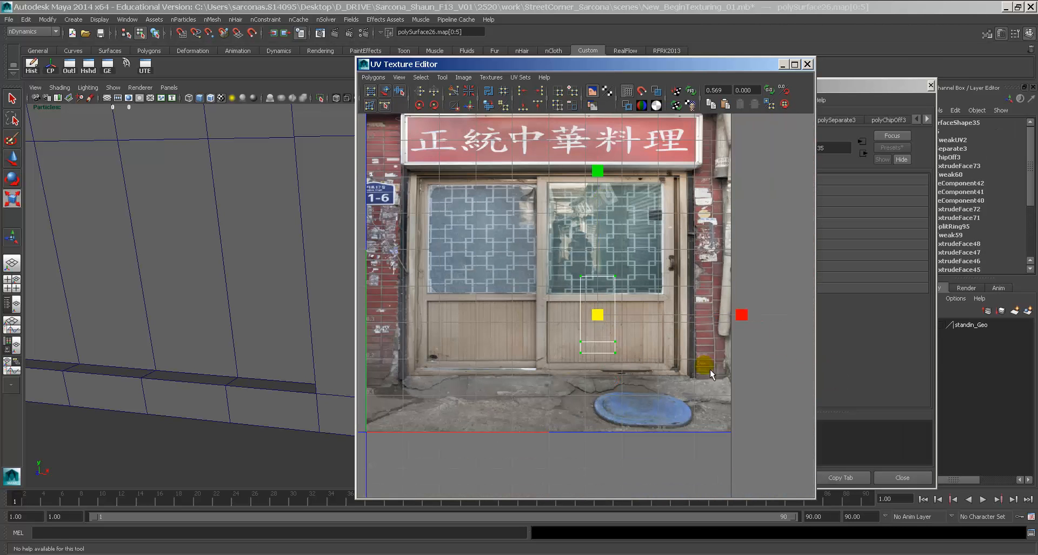
pyautogui.moveTo(600, 320); pyautogui.dragTo(541, 428, button='middle')
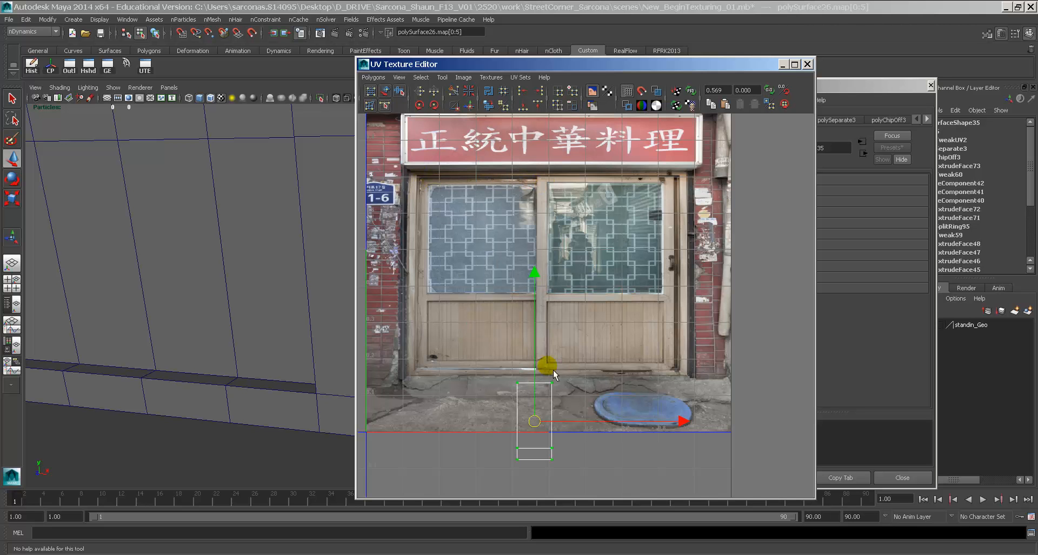
pyautogui.moveTo(536, 427); pyautogui.dragTo(798, 297, button='middle')
pyautogui.press('r')
pyautogui.press('w')
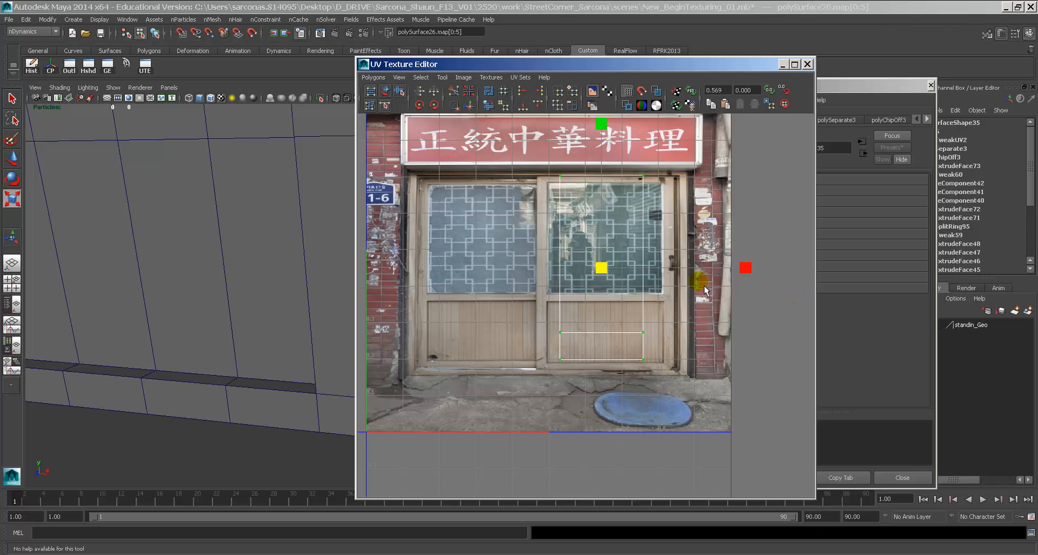
pyautogui.press('r')
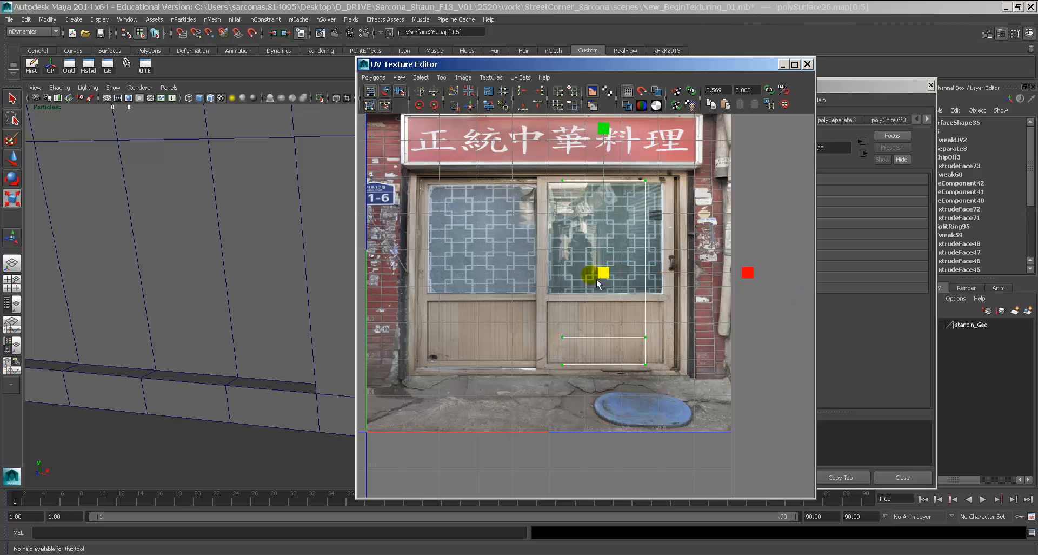
pyautogui.moveTo(595, 278); pyautogui.dragTo(603, 280, button='middle')
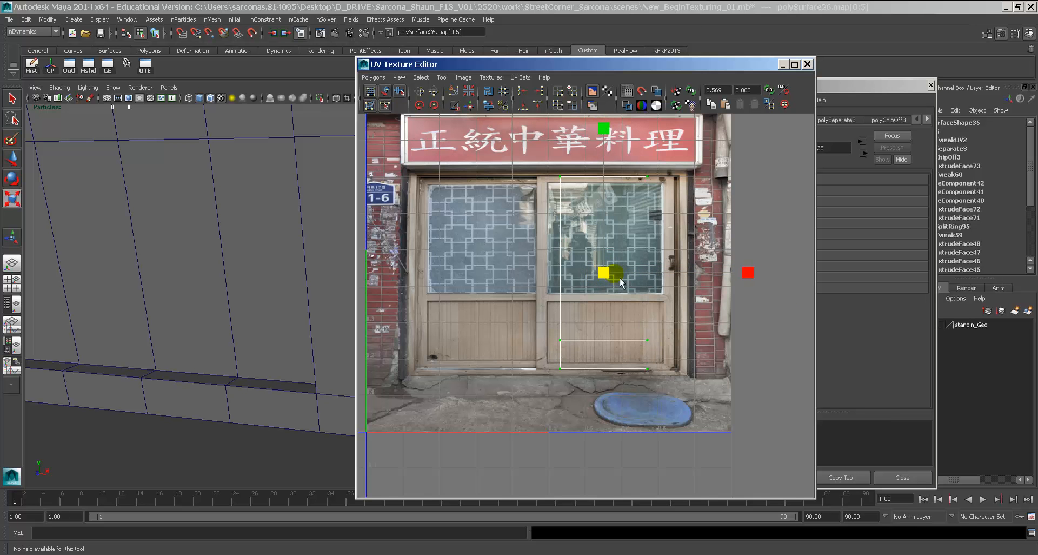
# Widen the UV shell horizontally and shift it to cover the full width of the right-hand door, including its frame and handle
pyautogui.moveTo(754, 273); pyautogui.dragTo(821, 281)
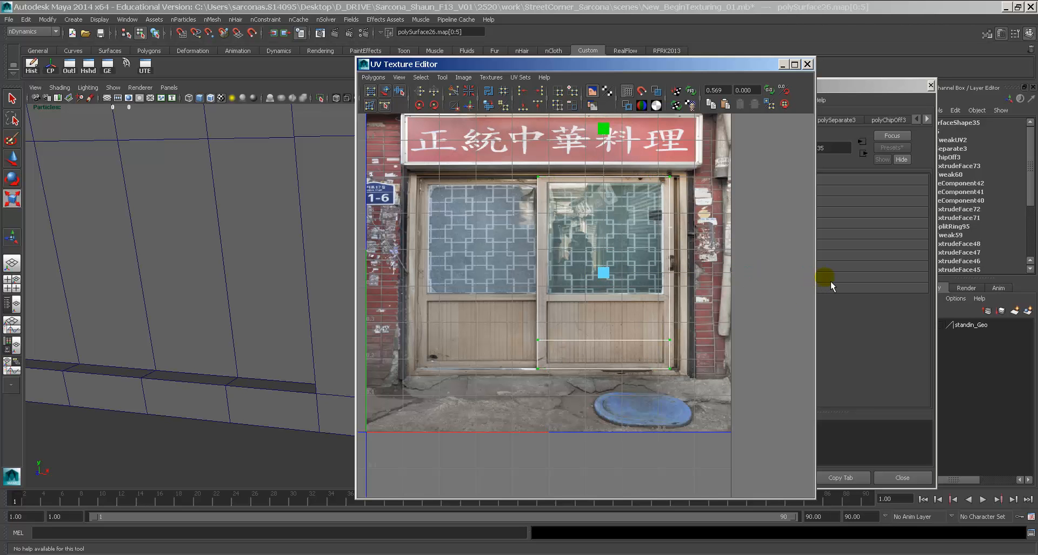
pyautogui.press('w')
pyautogui.moveTo(755, 277)
pyautogui.mouseDown()
pyautogui.moveTo(764, 275)
pyautogui.moveTo(755, 277)
pyautogui.mouseUp()
pyautogui.press('r')
pyautogui.press('w')
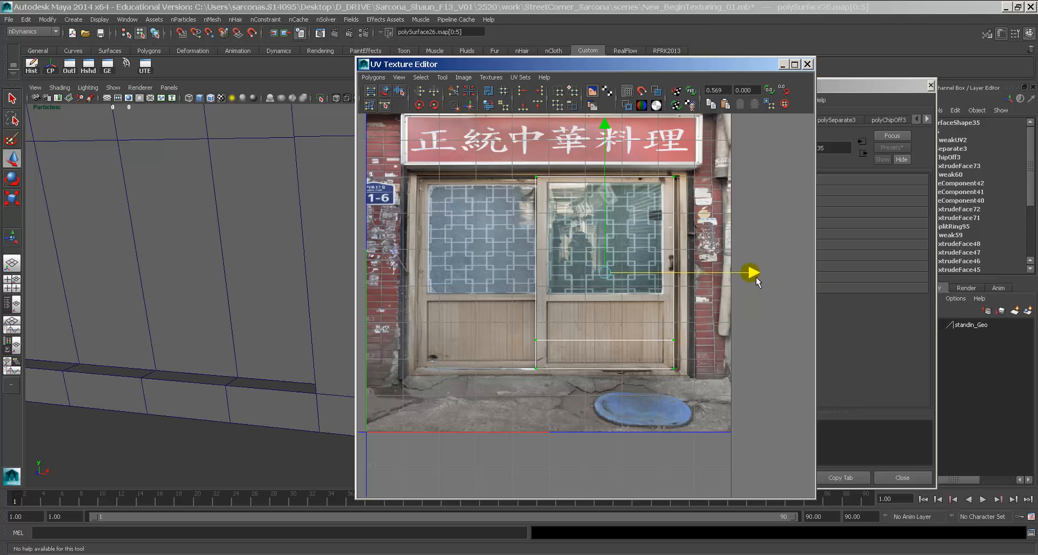
# Close the UV Texture Editor and reselect the door panel in object mode
pyautogui.click(808, 65)
pyautogui.moveTo(470, 244); pyautogui.dragTo(509, 215, button='right')
pyautogui.click(484, 229)
pyautogui.keyDown('alt'); pyautogui.moveTo(471, 271); pyautogui.dragTo(517, 274); pyautogui.keyUp('alt')
pyautogui.click(653, 219)
pyautogui.keyDown('alt'); pyautogui.moveTo(515, 274); pyautogui.dragTo(552, 277, button='right'); pyautogui.keyUp('alt')
pyautogui.keyDown('alt'); pyautogui.moveTo(474, 279); pyautogui.dragTo(530, 286, button='right'); pyautogui.keyUp('alt')
pyautogui.keyDown('alt'); pyautogui.moveTo(489, 291); pyautogui.dragTo(564, 264); pyautogui.keyUp('alt')
pyautogui.click(561, 271)
pyautogui.click(553, 230)
# Examine the storefront texture on the door panel up close and from several angles
pyautogui.keyDown('alt'); pyautogui.moveTo(548, 265); pyautogui.dragTo(346, 236, button='right'); pyautogui.keyUp('alt')
pyautogui.keyDown('alt'); pyautogui.moveTo(343, 234); pyautogui.dragTo(528, 243, button='middle'); pyautogui.keyUp('alt')
pyautogui.keyDown('alt'); pyautogui.moveTo(528, 243); pyautogui.dragTo(469, 226); pyautogui.keyUp('alt')
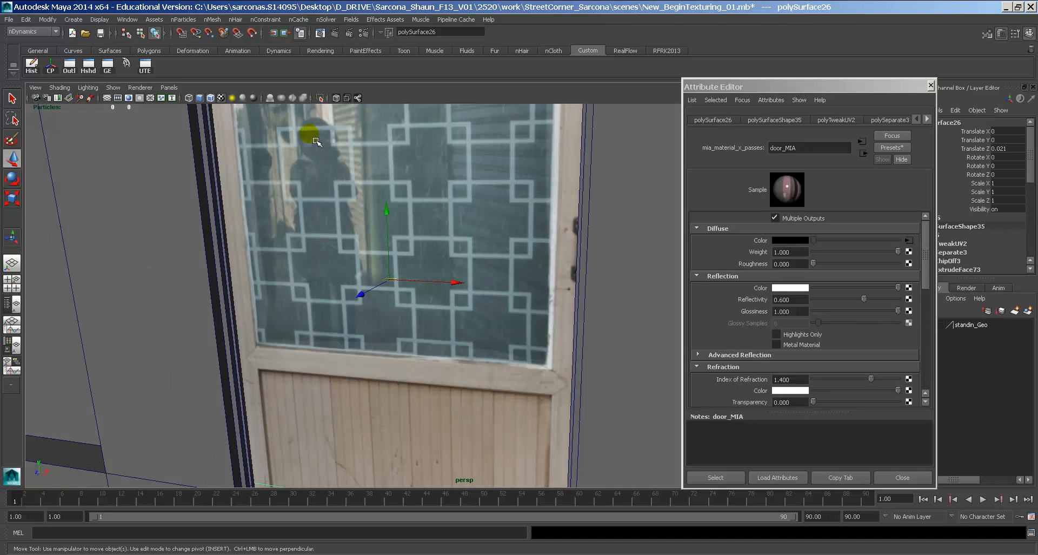
pyautogui.keyDown('alt'); pyautogui.moveTo(399, 239); pyautogui.dragTo(478, 313, button='middle'); pyautogui.keyUp('alt')
pyautogui.keyDown('alt'); pyautogui.moveTo(478, 314); pyautogui.dragTo(227, 302); pyautogui.keyUp('alt')
pyautogui.keyDown('alt'); pyautogui.moveTo(227, 302); pyautogui.dragTo(234, 300, button='middle'); pyautogui.keyUp('alt')
pyautogui.keyDown('alt'); pyautogui.moveTo(235, 300); pyautogui.dragTo(504, 280); pyautogui.keyUp('alt')
pyautogui.keyDown('alt'); pyautogui.moveTo(504, 280); pyautogui.dragTo(399, 246, button='right'); pyautogui.keyUp('alt')
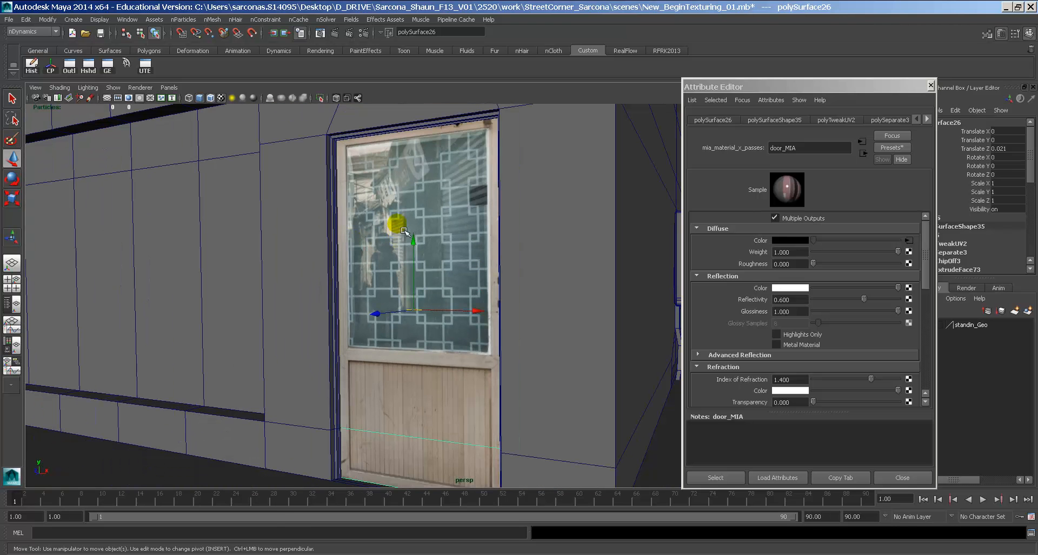
# Switch to Photoshop and open Shops0240_L.jpg from the sourceimages folder
pyautogui.press('super')
pyautogui.click(101, 283)
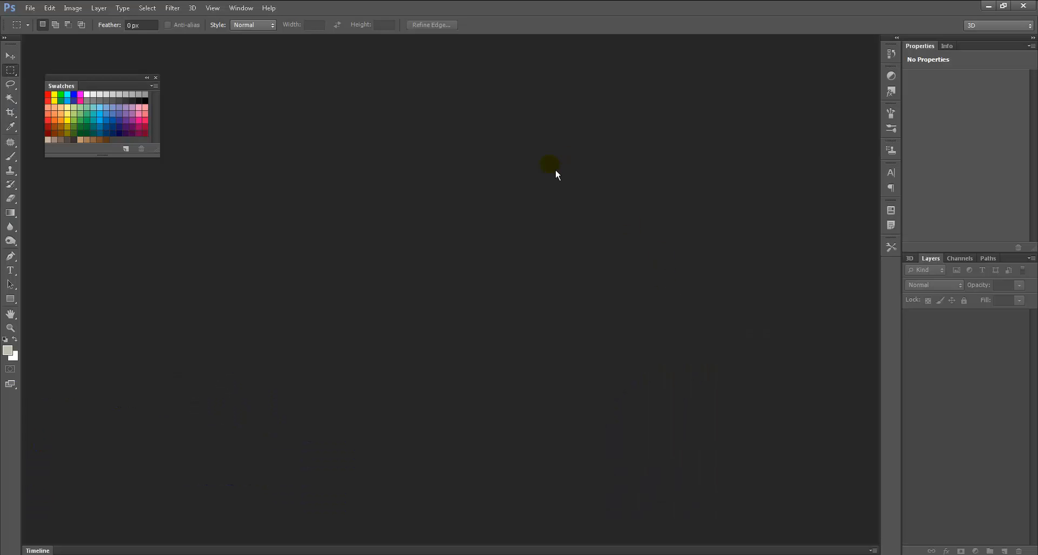
pyautogui.doubleClick(480, 255)
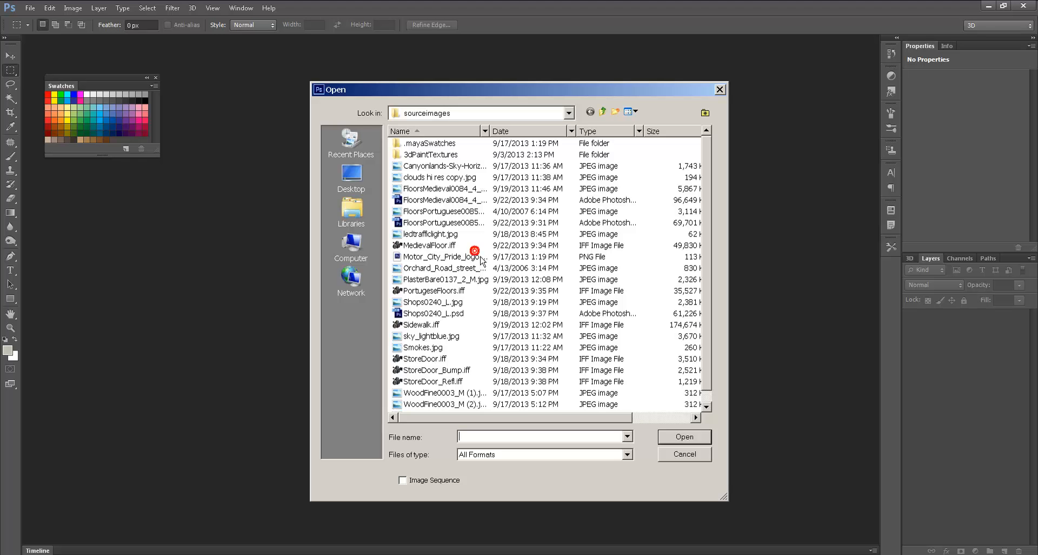
pyautogui.click(431, 313)
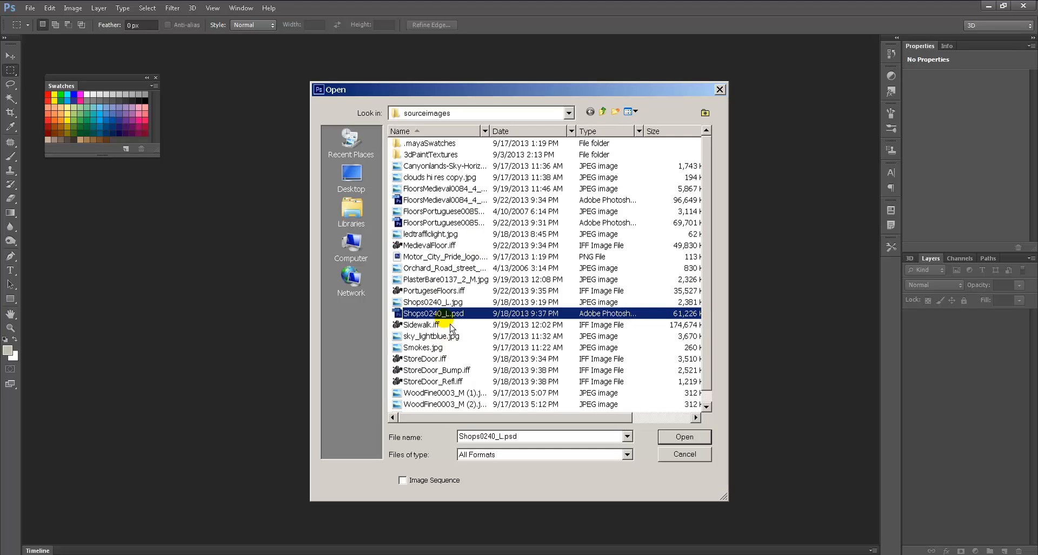
pyautogui.scroll(-1, 442, 315)
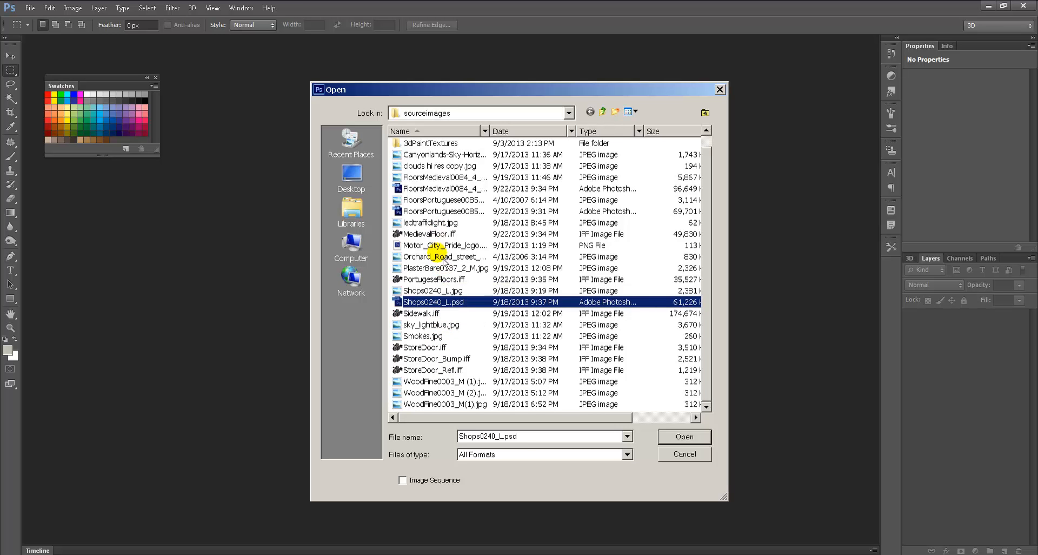
pyautogui.doubleClick(436, 291)
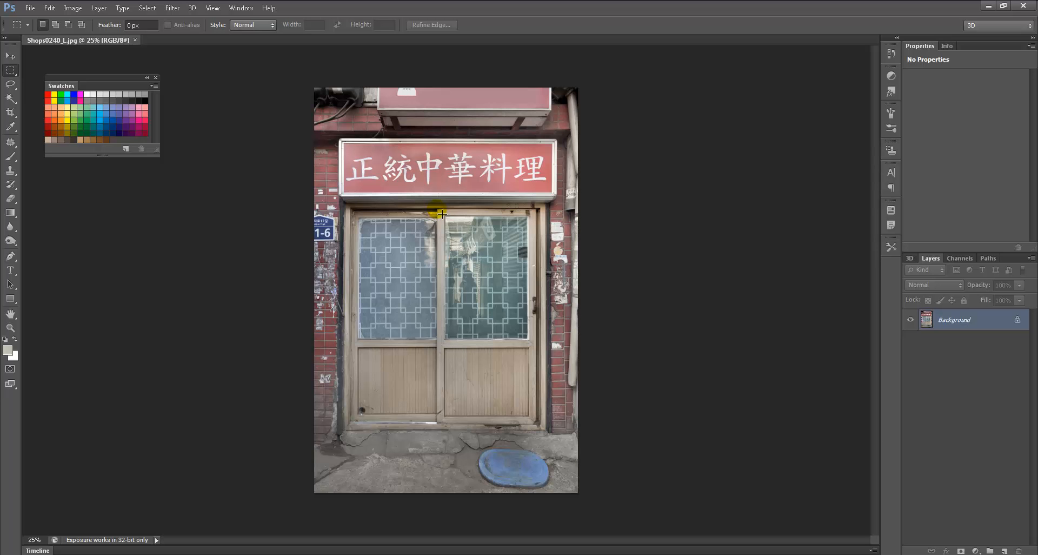
# Crop the storefront photo to a rectangular selection around the right-hand door and its frame, and clear the selection
pyautogui.moveTo(550, 436); pyautogui.dragTo(437, 206)
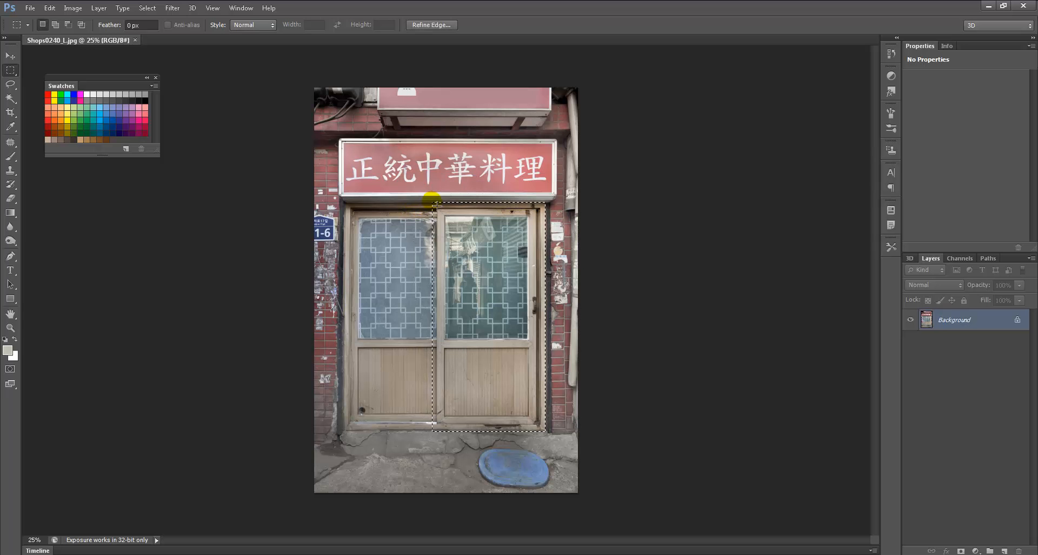
pyautogui.click(72, 8)
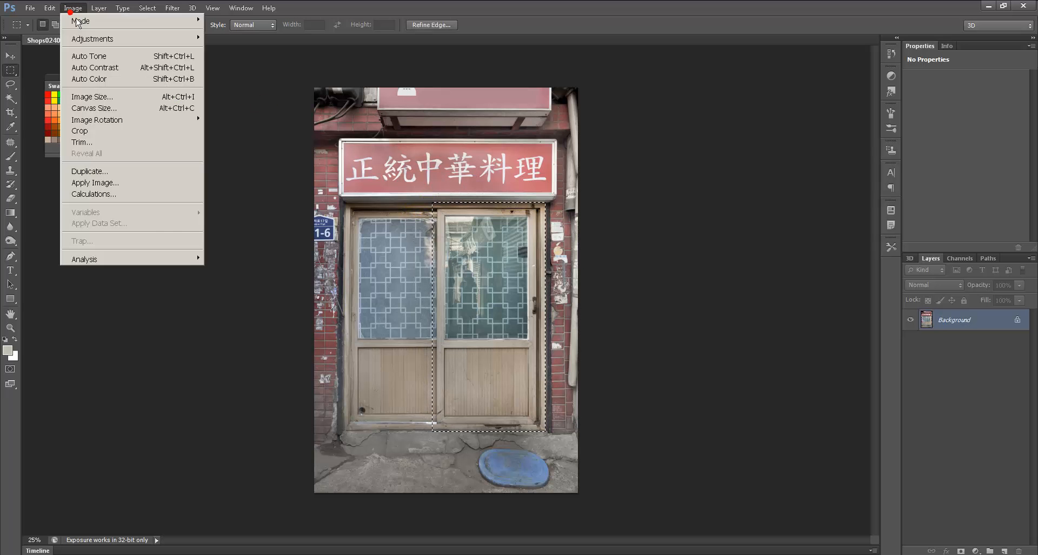
pyautogui.click(103, 131)
pyautogui.click(429, 274)
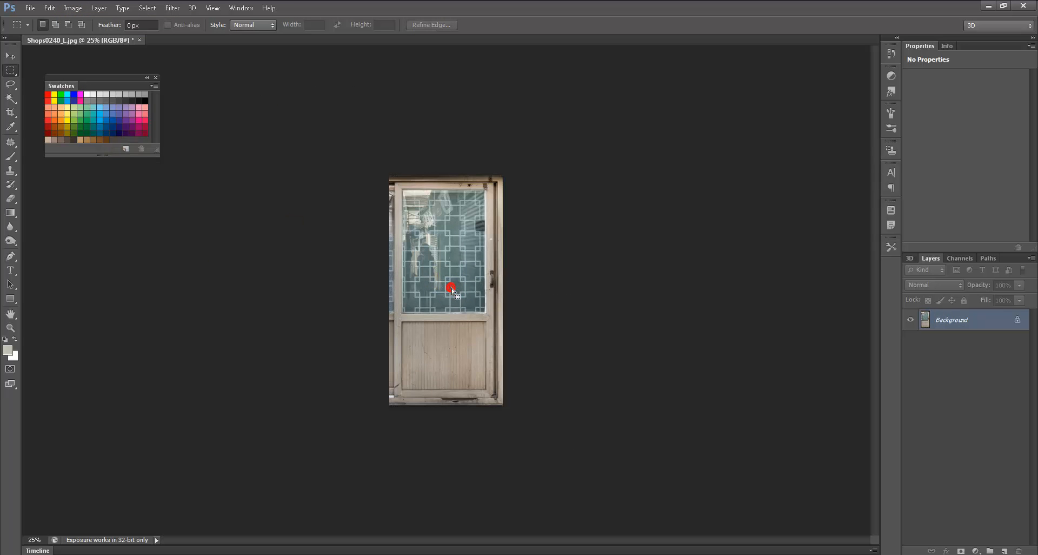
# Compare the door handle in the cropped photo with the handle area on the textured door in Maya
pyautogui.keyDown('ctrl'); pyautogui.moveTo(449, 287); pyautogui.dragTo(524, 289); pyautogui.keyUp('ctrl')
pyautogui.moveTo(580, 242); pyautogui.dragTo(432, 288)
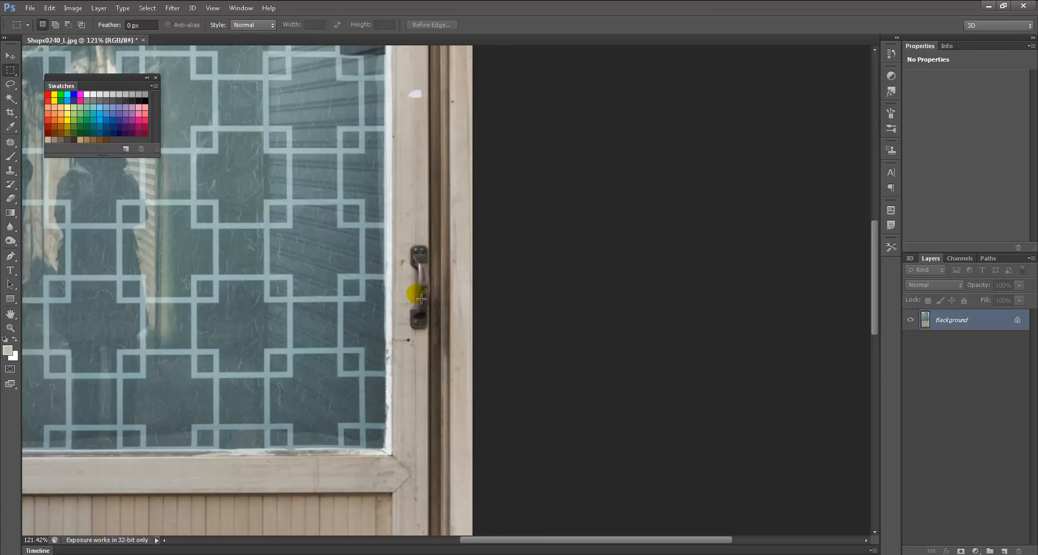
pyautogui.hotkey('alt', 'Tab')
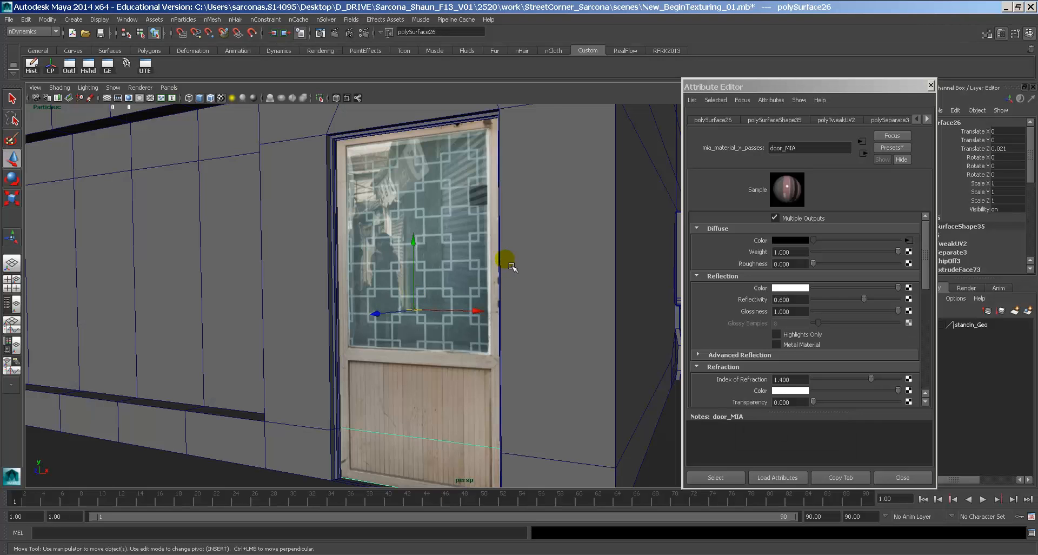
pyautogui.moveTo(529, 289)
pyautogui.keyDown('alt'); pyautogui.mouseDown()
pyautogui.moveTo(564, 297)
pyautogui.moveTo(528, 292)
pyautogui.mouseUp(); pyautogui.keyUp('alt')
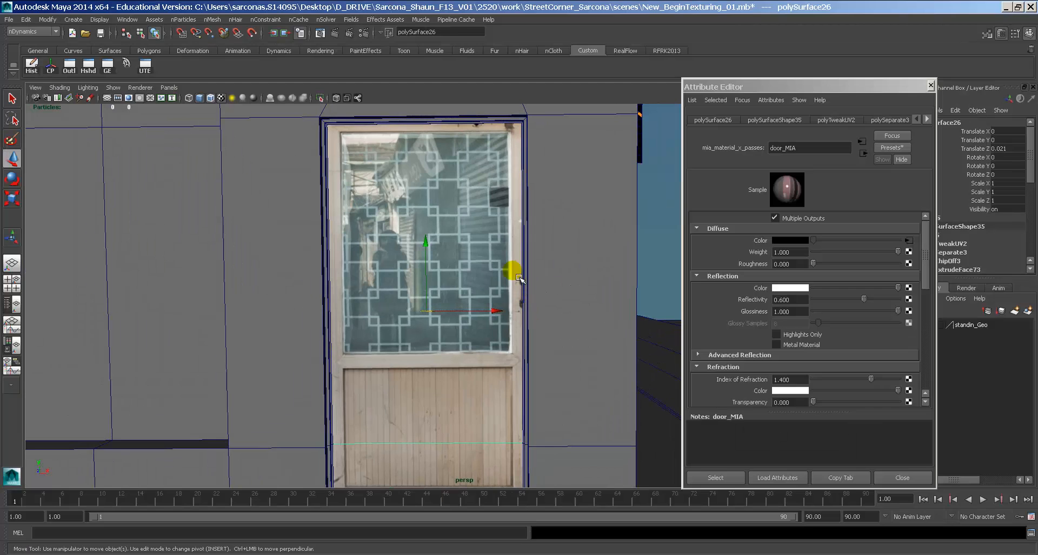
pyautogui.hotkey('alt', 'Tab')
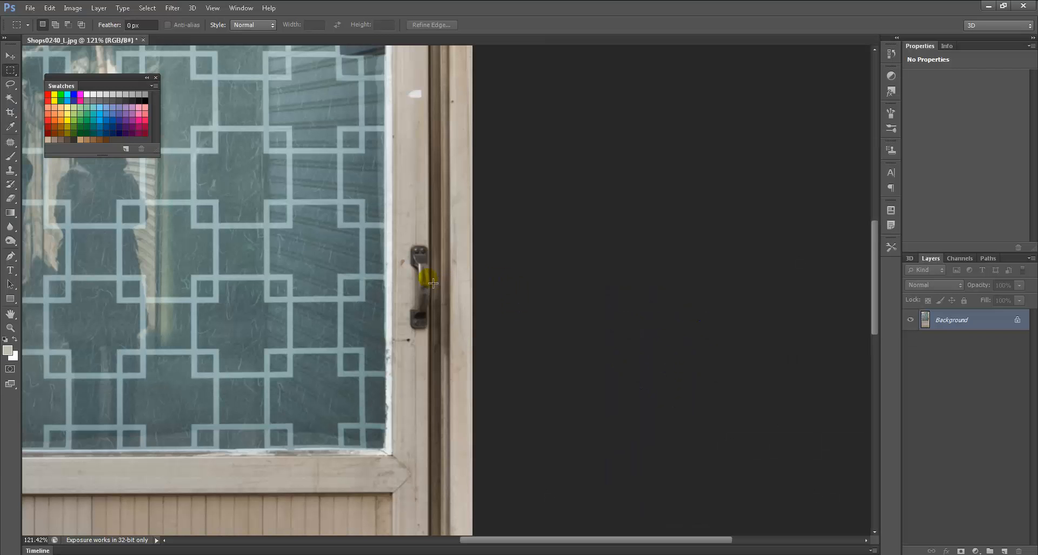
pyautogui.moveTo(433, 283); pyautogui.dragTo(460, 284)
pyautogui.hotkey('alt', 'Tab')
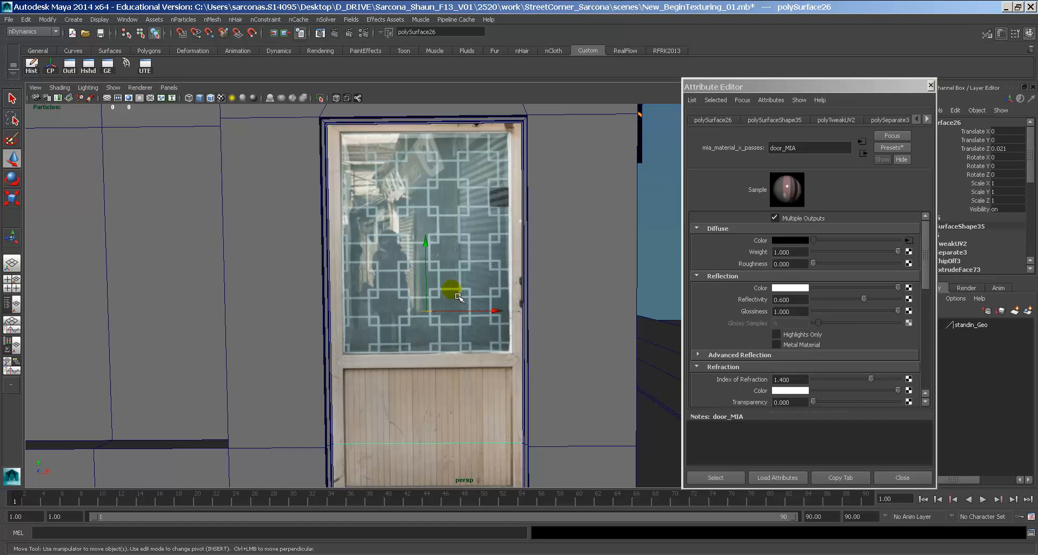
pyautogui.hotkey('alt', 'Tab')
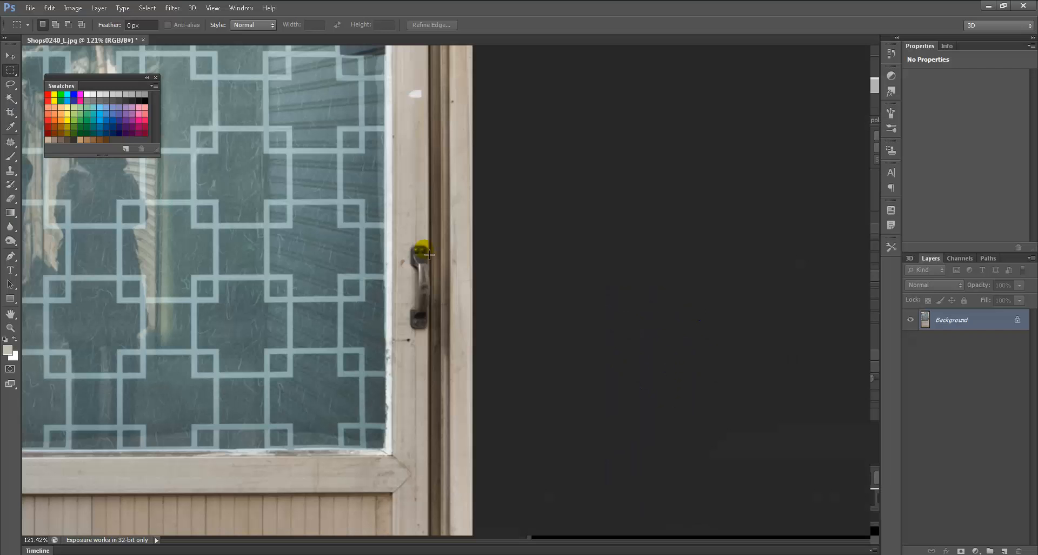
# Copy a clean rectangle of the wooden door frame above the handle to a new layer and move it over the handle
pyautogui.moveTo(436, 285); pyautogui.dragTo(472, 300)
pyautogui.moveTo(398, 190); pyautogui.dragTo(426, 226)
pyautogui.moveTo(421, 154); pyautogui.dragTo(432, 308)
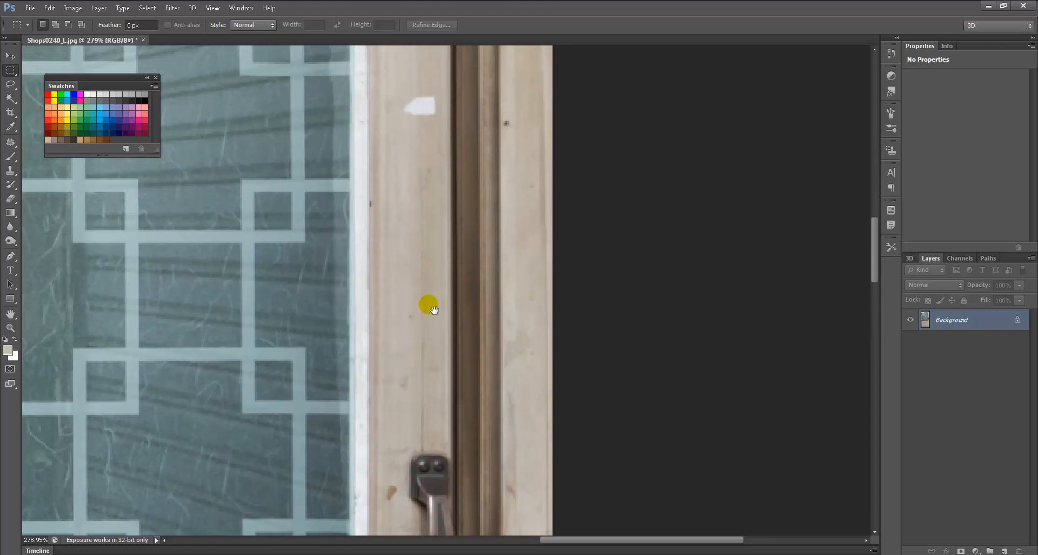
pyautogui.moveTo(378, 143); pyautogui.dragTo(445, 400)
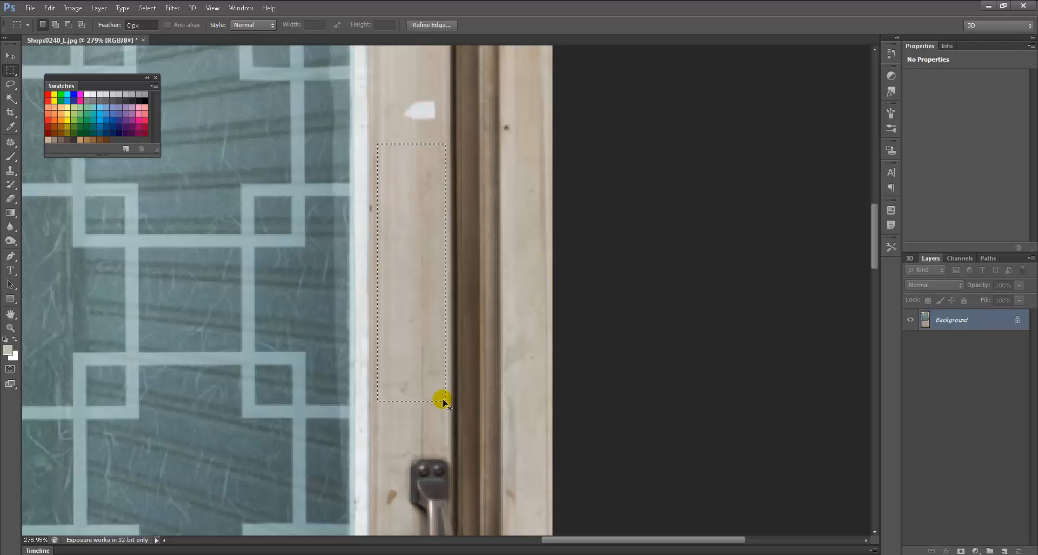
pyautogui.moveTo(487, 475); pyautogui.dragTo(486, 241)
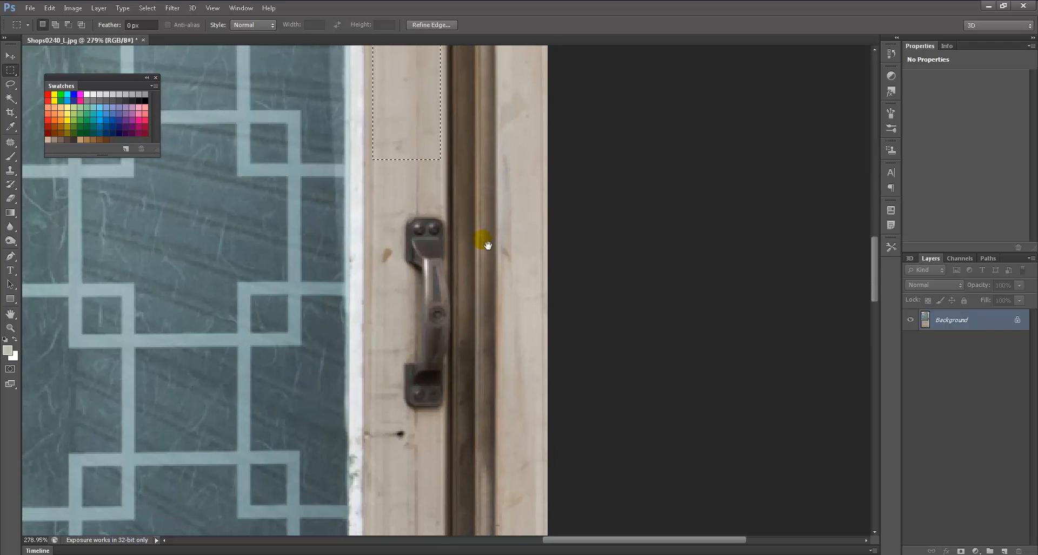
pyautogui.hotkey('ctrl', 'j')
pyautogui.keyDown('ctrl'); pyautogui.moveTo(405, 102); pyautogui.dragTo(410, 393); pyautogui.keyUp('ctrl')
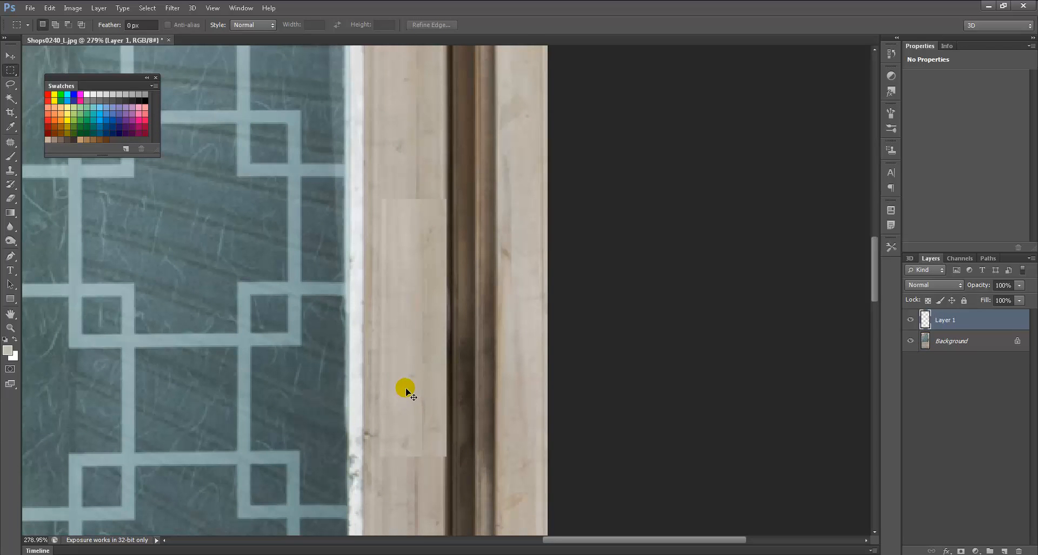
# Set up the Eraser with a 90 px brush at 0% hardness
pyautogui.press('e')
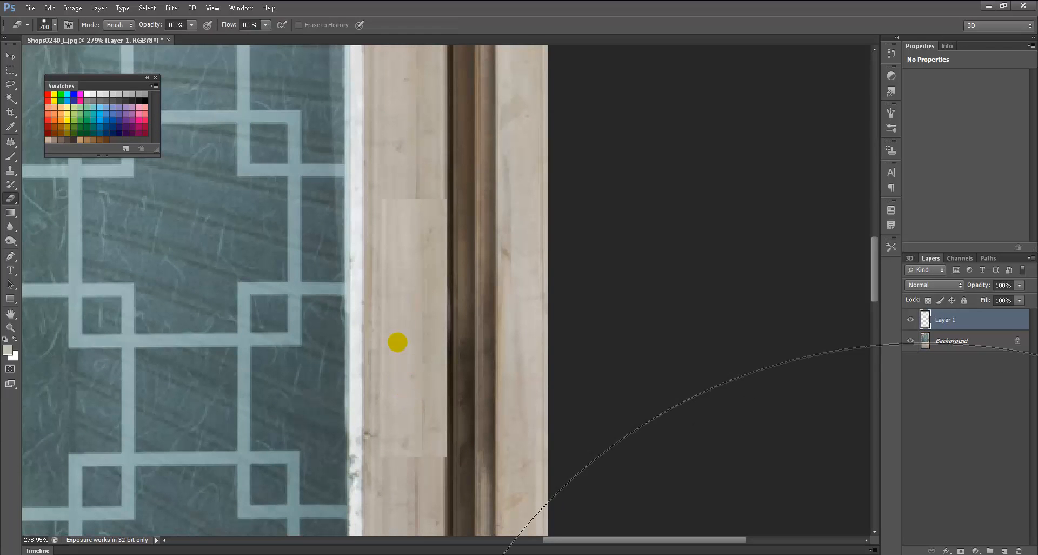
pyautogui.press('[')
pyautogui.press('[')
pyautogui.press('[')
pyautogui.press('[')
pyautogui.press('[')
pyautogui.press('[')
pyautogui.press('[')
pyautogui.press('[')
pyautogui.press('[')
pyautogui.press('[')
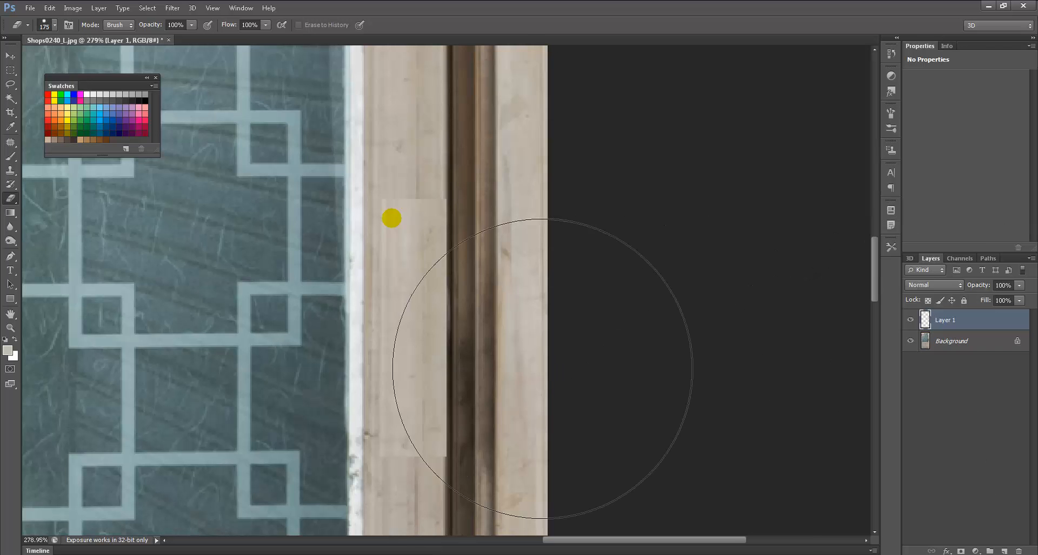
pyautogui.rightClick(466, 160)
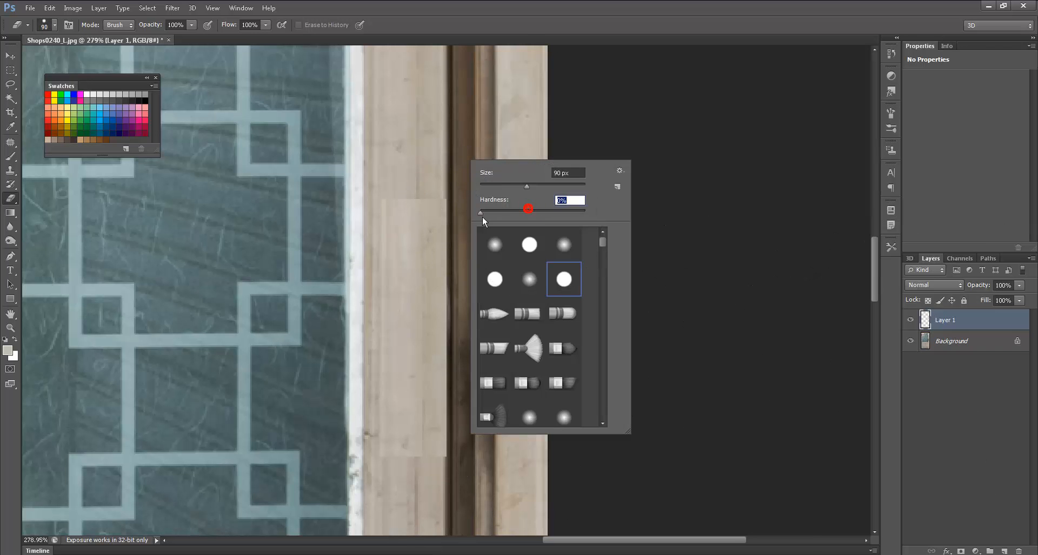
pyautogui.click(685, 106)
# Try softening the upper edge of the wood patch with the Eraser, and undo the erasures
pyautogui.click(439, 166)
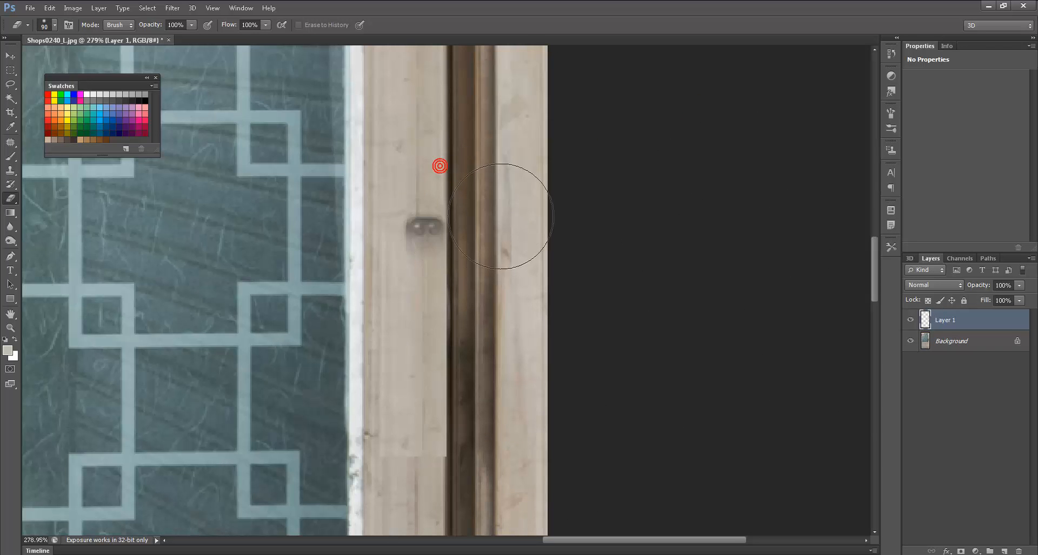
pyautogui.hotkey('ctrl', 'z')
pyautogui.click(430, 145)
pyautogui.hotkey('ctrl', 'z')
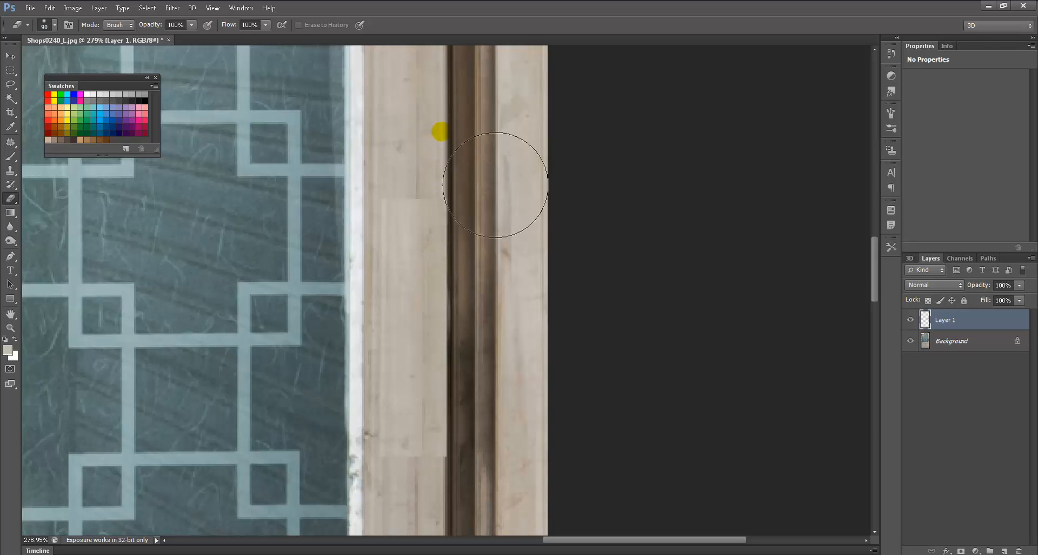
# Soften the upper, inner and lower edges of the wood patch on Layer 1 with the soft Eraser
pyautogui.rightClick(444, 125)
pyautogui.click(504, 180)
pyautogui.click(782, 236)
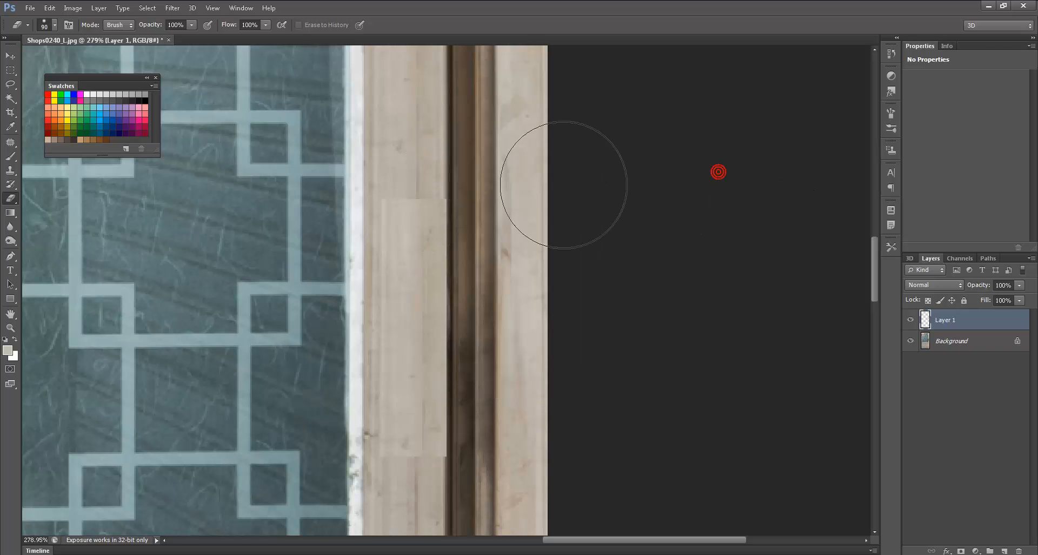
pyautogui.click(507, 179)
pyautogui.moveTo(555, 190)
pyautogui.mouseDown()
pyautogui.moveTo(409, 198)
pyautogui.moveTo(582, 209)
pyautogui.mouseUp()
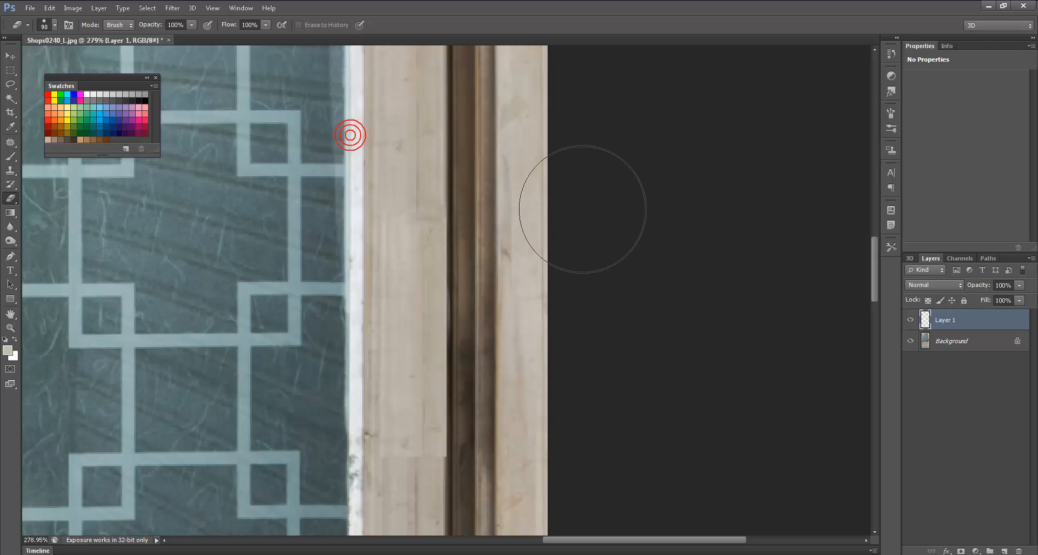
pyautogui.moveTo(378, 535); pyautogui.dragTo(348, 462)
pyautogui.moveTo(355, 335); pyautogui.dragTo(357, 329)
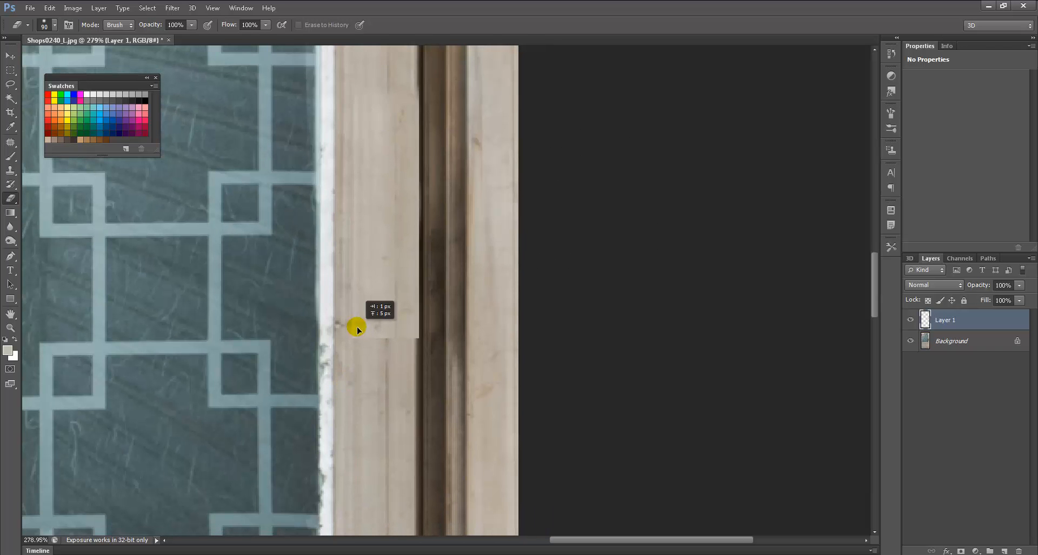
pyautogui.moveTo(378, 459); pyautogui.dragTo(559, 465)
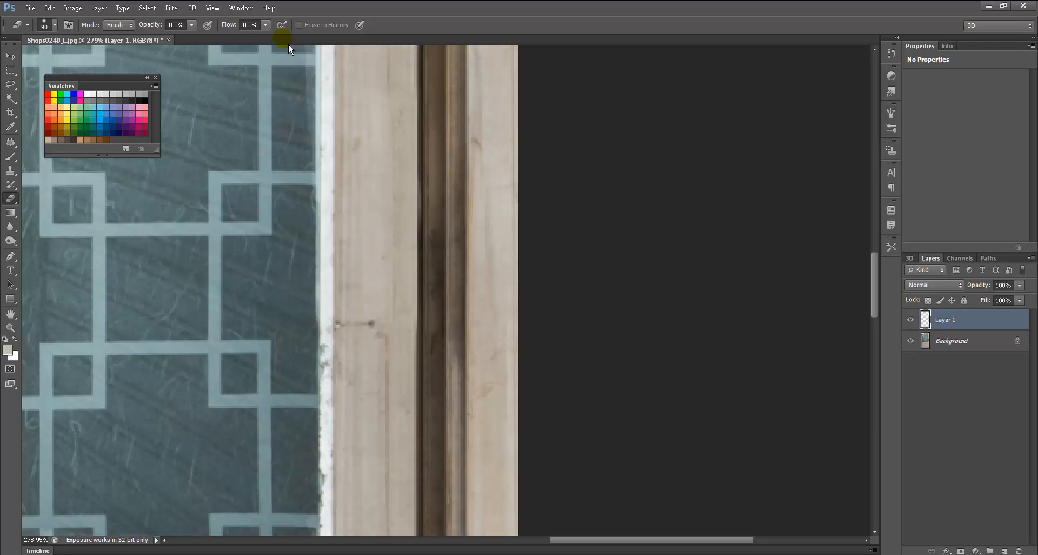
# Compare the door frame with and without Layer 1, and load the patch's outline as a selection to check its extent
pyautogui.moveTo(249, 283); pyautogui.dragTo(248, 379)
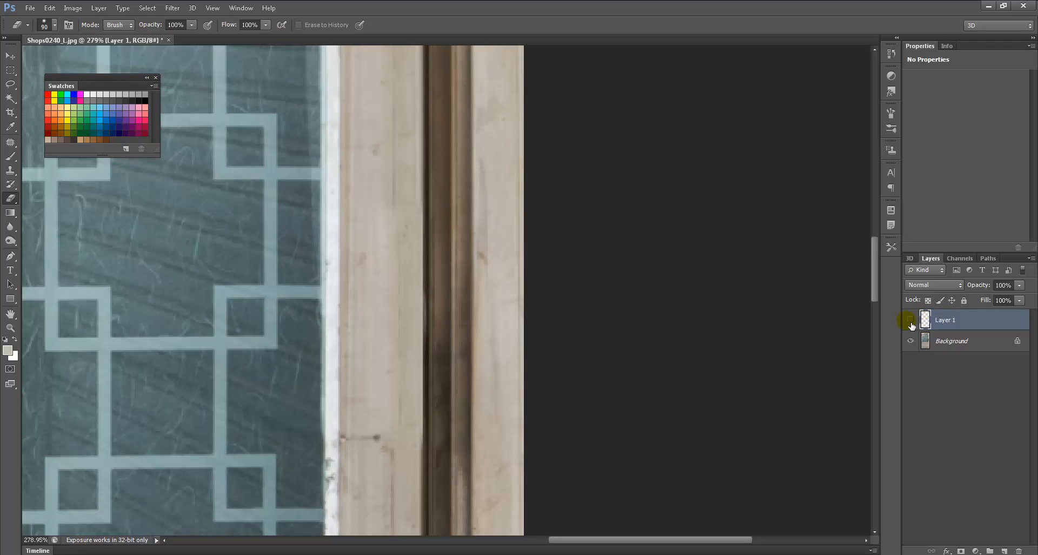
pyautogui.click(910, 320)
pyautogui.click(911, 320)
pyautogui.keyDown('ctrl'); pyautogui.click(934, 324); pyautogui.keyUp('ctrl')
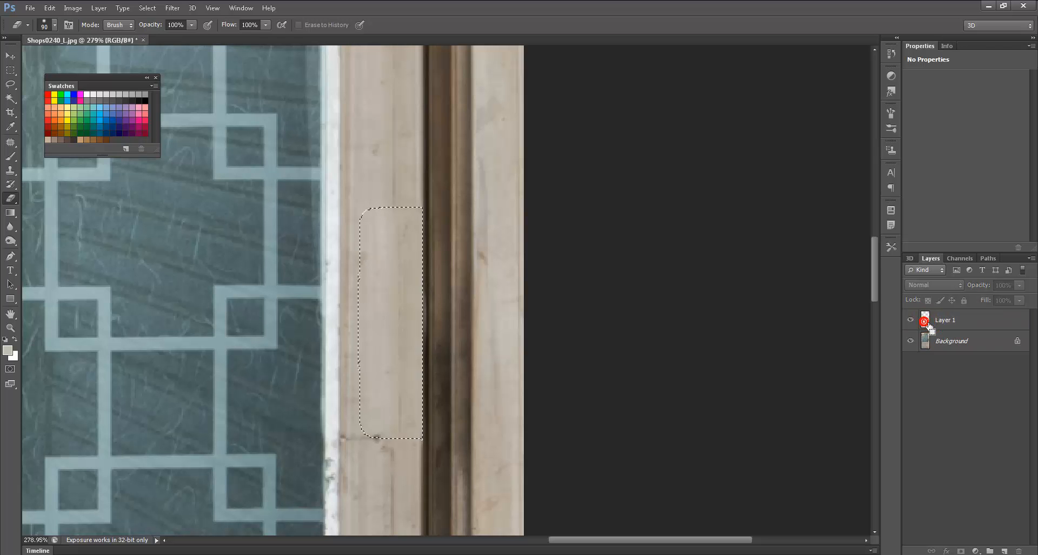
pyautogui.hotkey('ctrl', 'd')
pyautogui.click(976, 319)
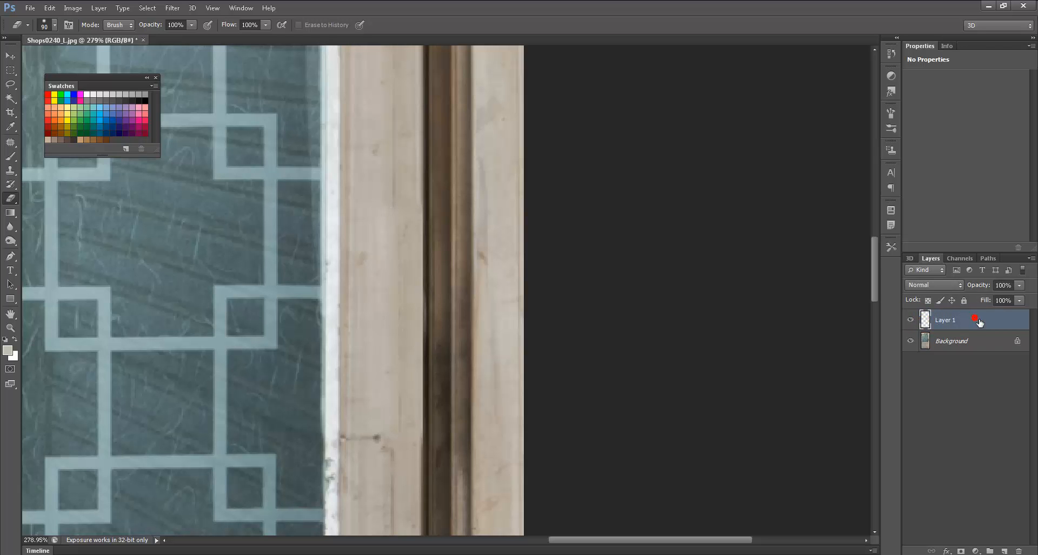
# Try darkening the wood patch with Levels by setting the midtone input to 0.29
pyautogui.hotkey('ctrl', 'l')
pyautogui.moveTo(485, 120); pyautogui.dragTo(668, 124)
pyautogui.moveTo(617, 241); pyautogui.dragTo(647, 247)
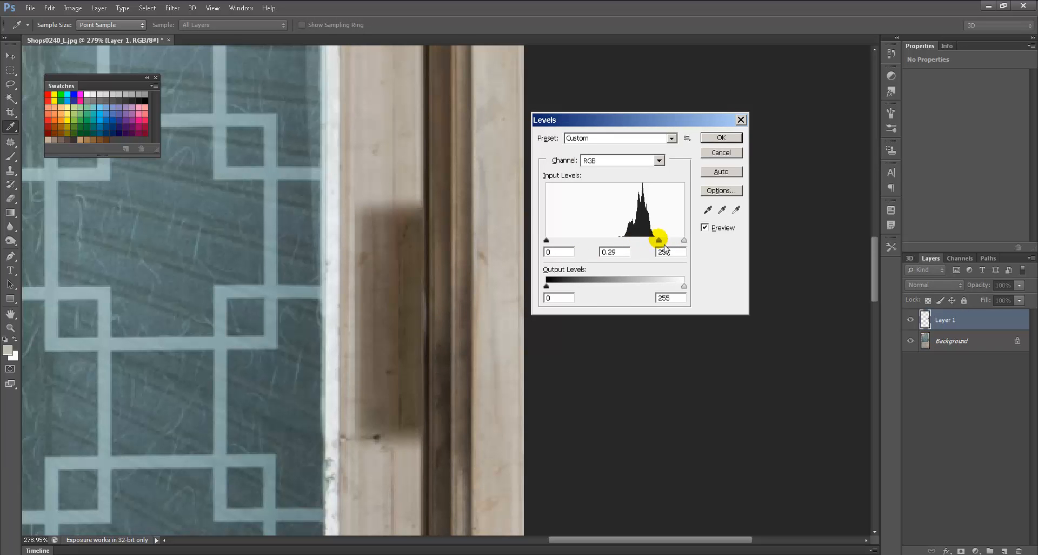
pyautogui.click(727, 150)
# Merge the wood patch layer down into the Background
pyautogui.press('e')
pyautogui.click(910, 320)
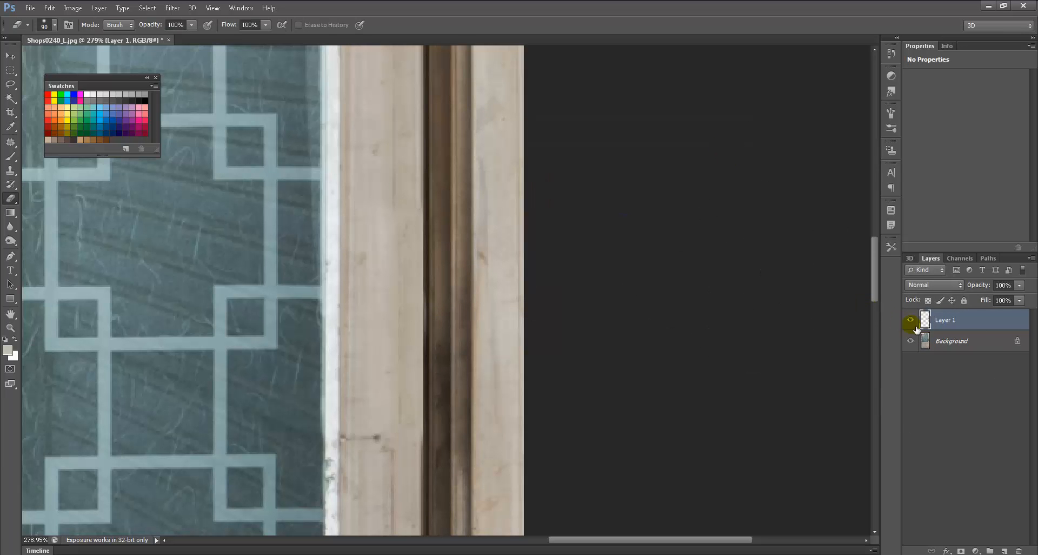
pyautogui.hotkey('ctrl', 'e')
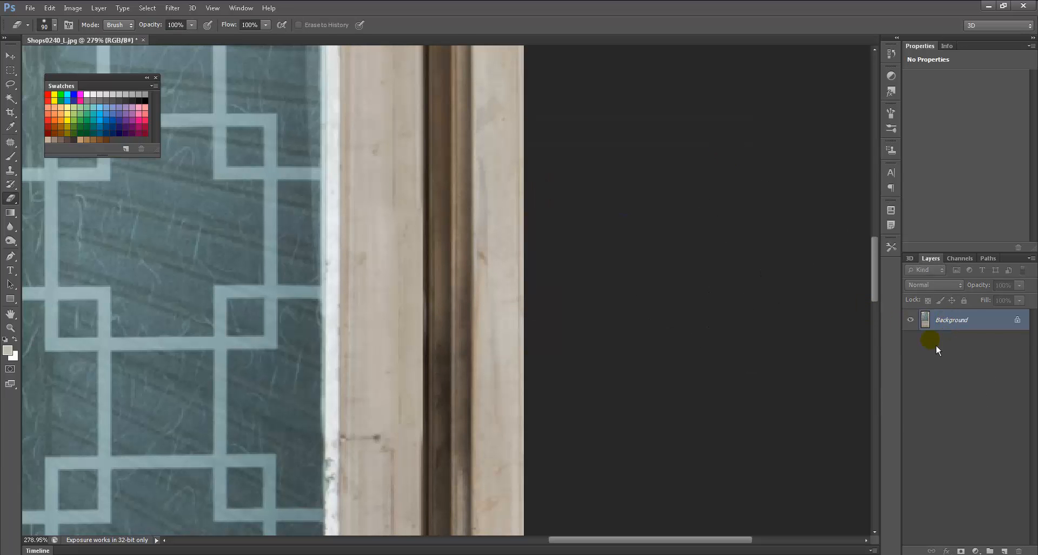
# Try erasing a spot of the lattice on the door glass, and undo the erasure
pyautogui.hotkey('ctrl', '0')
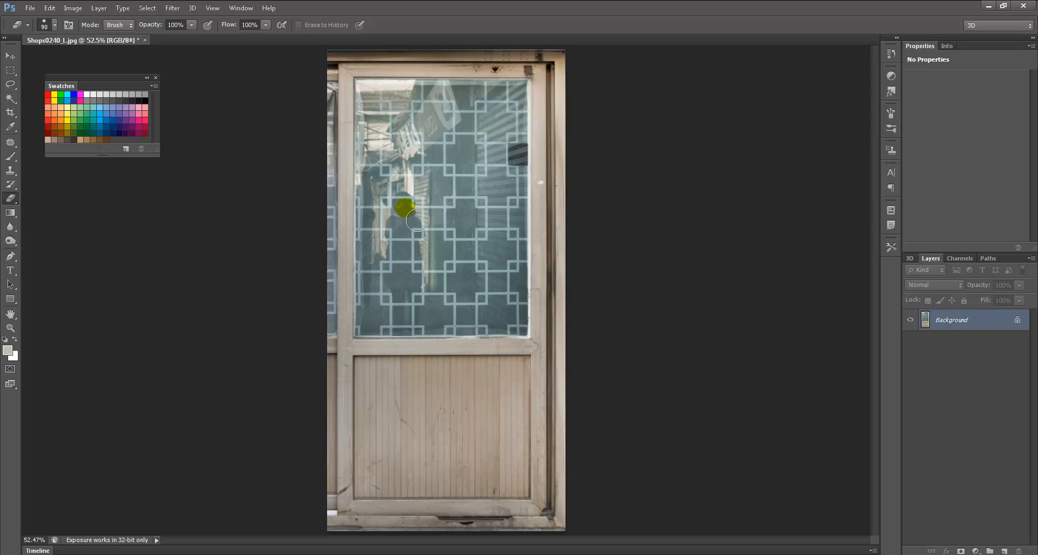
pyautogui.keyDown('ctrl'); pyautogui.moveTo(424, 273); pyautogui.dragTo(510, 260); pyautogui.keyUp('ctrl')
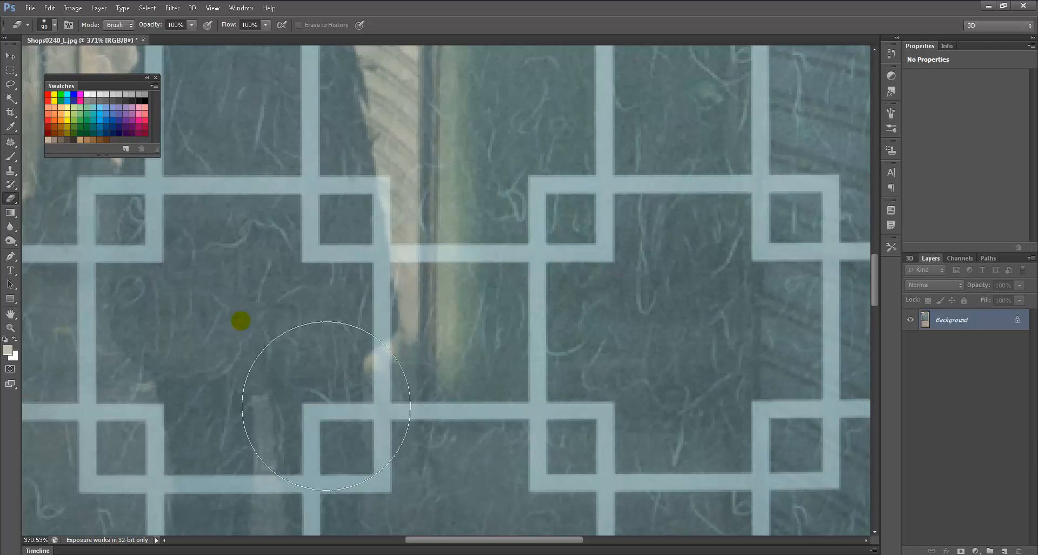
pyautogui.click(540, 290)
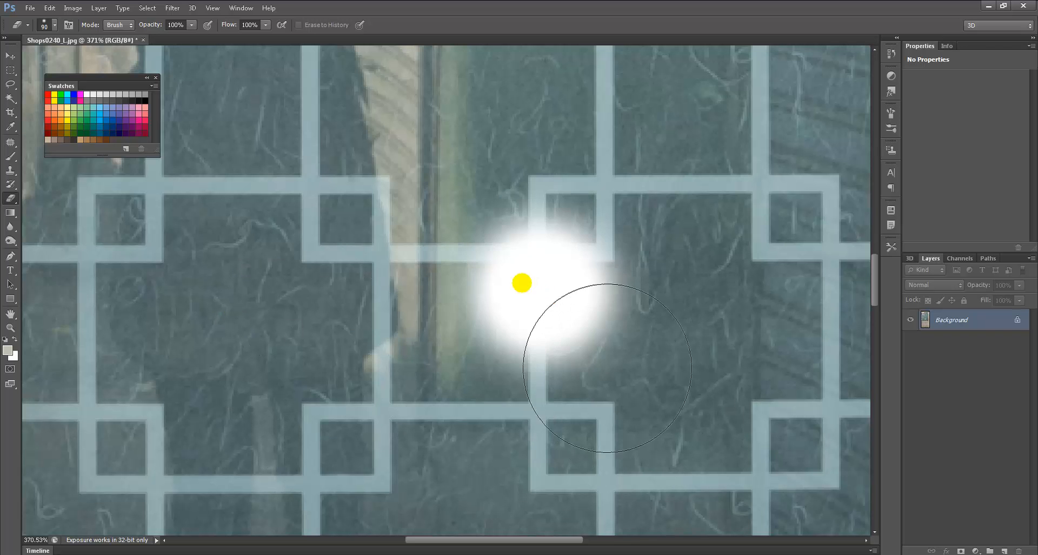
pyautogui.hotkey('ctrl', 'z')
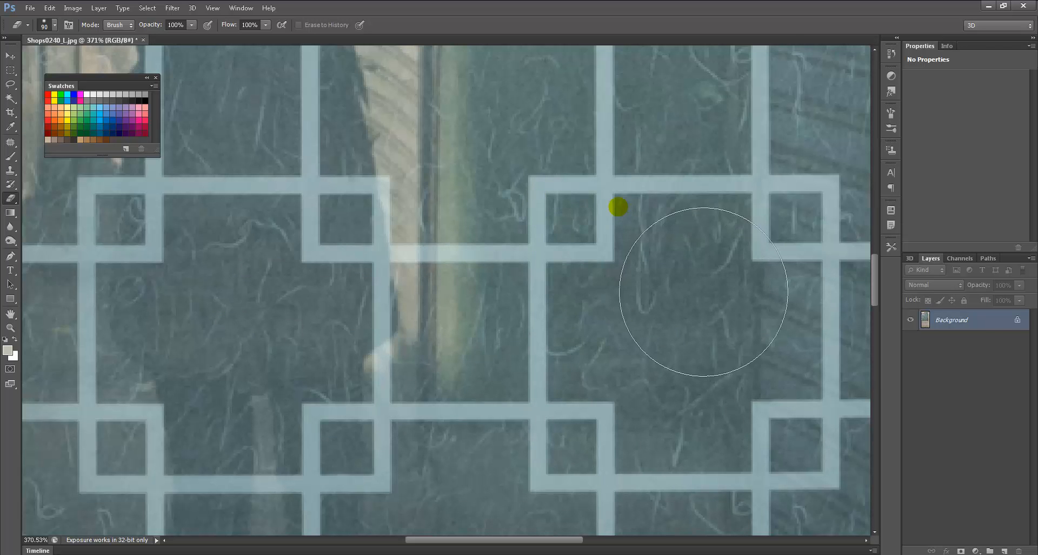
pyautogui.hotkey('ctrl', '0')
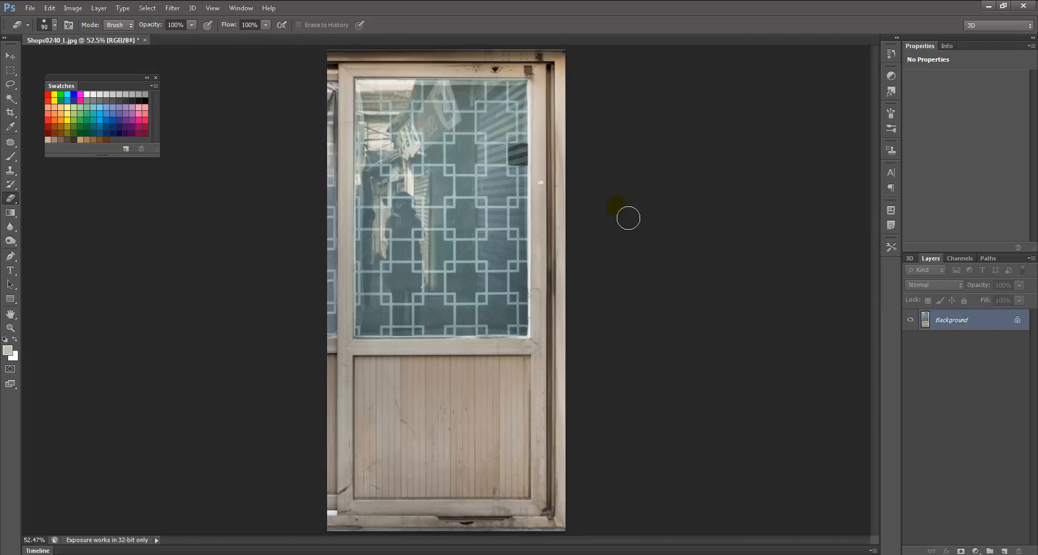
# Open the layered door file Shops0240_L.psd from the sourceimages folder
pyautogui.click(39, 14)
pyautogui.click(38, 30)
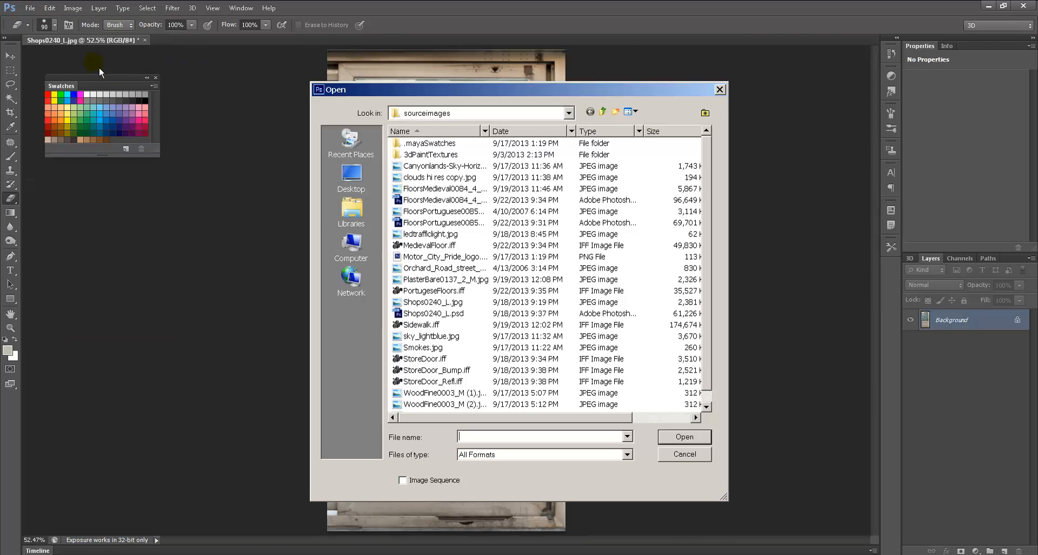
pyautogui.doubleClick(426, 312)
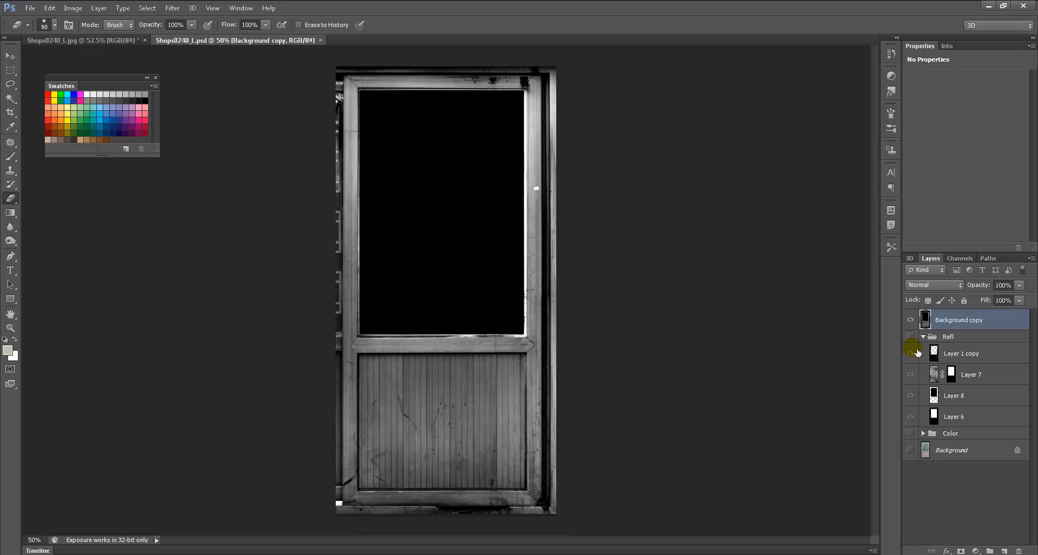
# Collapse the Refl group, hide the Background copy layer, and show the Color group and the Background
pyautogui.click(925, 336)
pyautogui.click(924, 336)
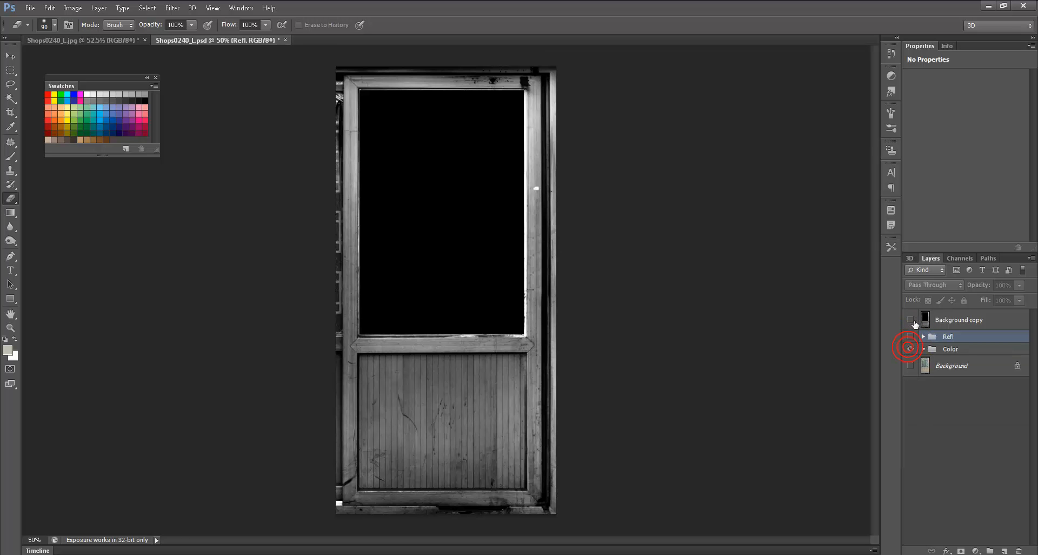
pyautogui.click(907, 319)
pyautogui.click(911, 365)
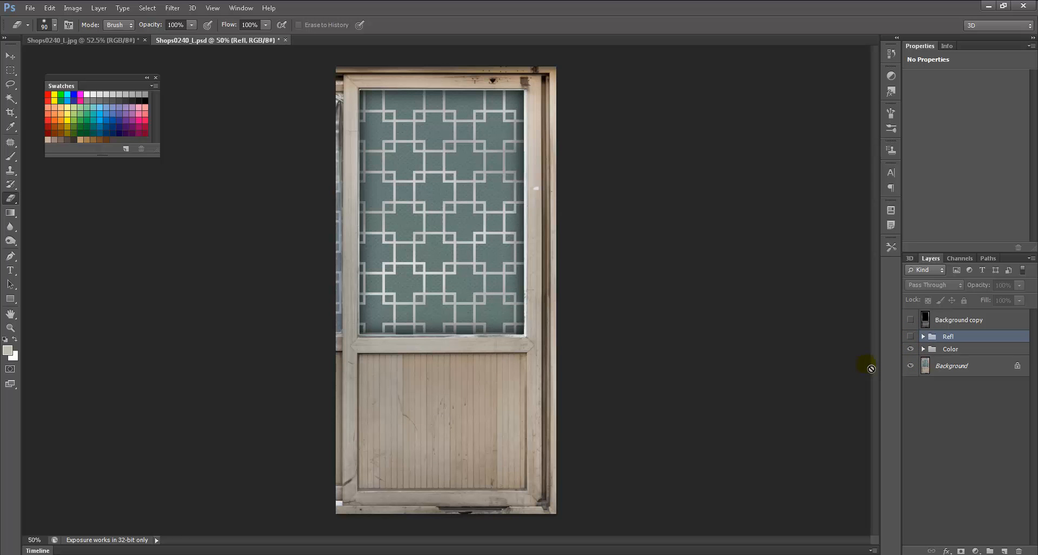
# Expand the Color group, hide everything above Layer 2 in it, and compare the door glass with and without Layer 2
pyautogui.click(924, 349)
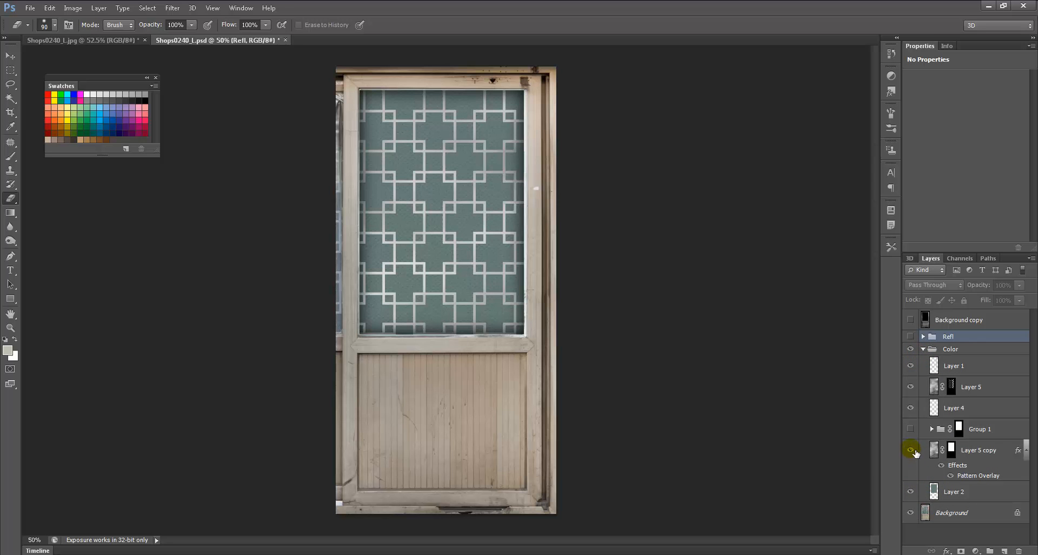
pyautogui.moveTo(919, 412); pyautogui.dragTo(917, 365)
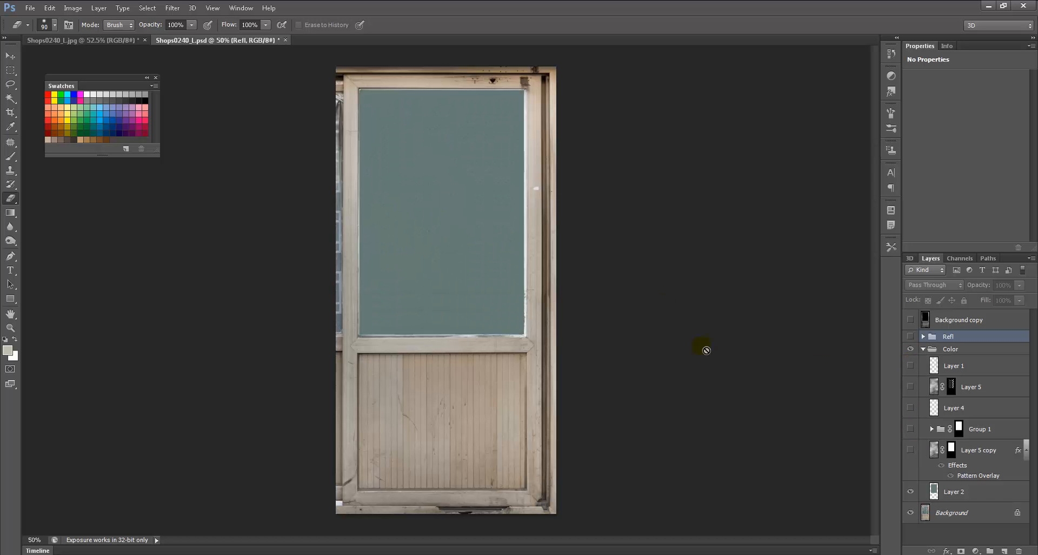
pyautogui.click(911, 492)
pyautogui.click(911, 492)
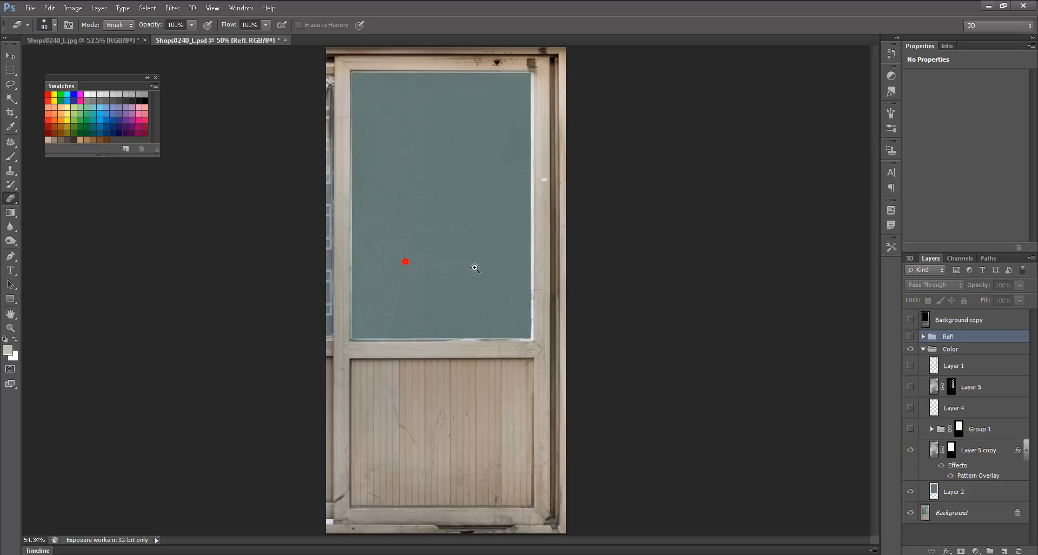
# Examine the glass texture up close with and without Layer 5 copy's effects, and show Group 1's lattice
pyautogui.keyDown('ctrl'); pyautogui.moveTo(403, 261); pyautogui.dragTo(547, 282); pyautogui.keyUp('ctrl')
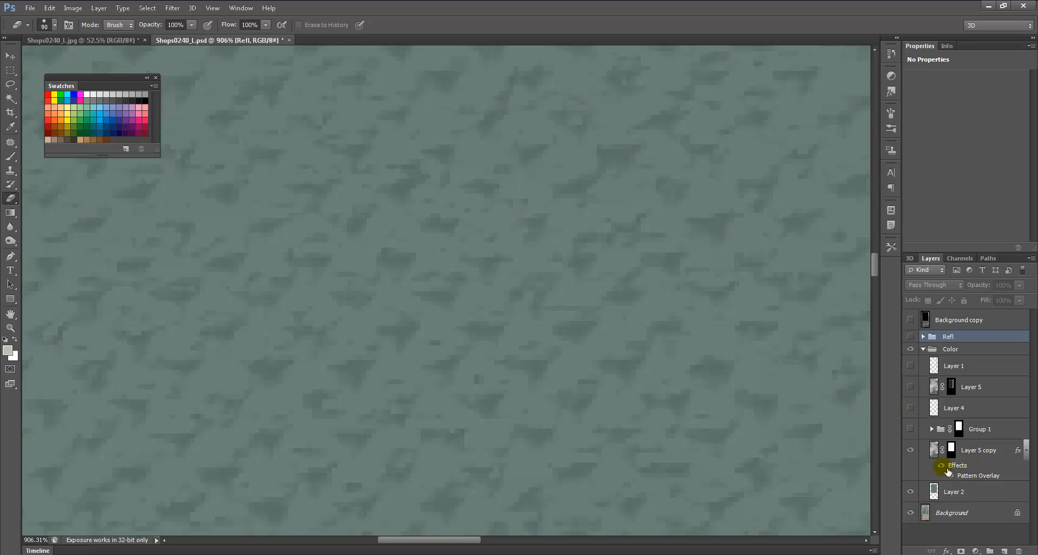
pyautogui.click(942, 465)
pyautogui.click(942, 465)
pyautogui.click(911, 428)
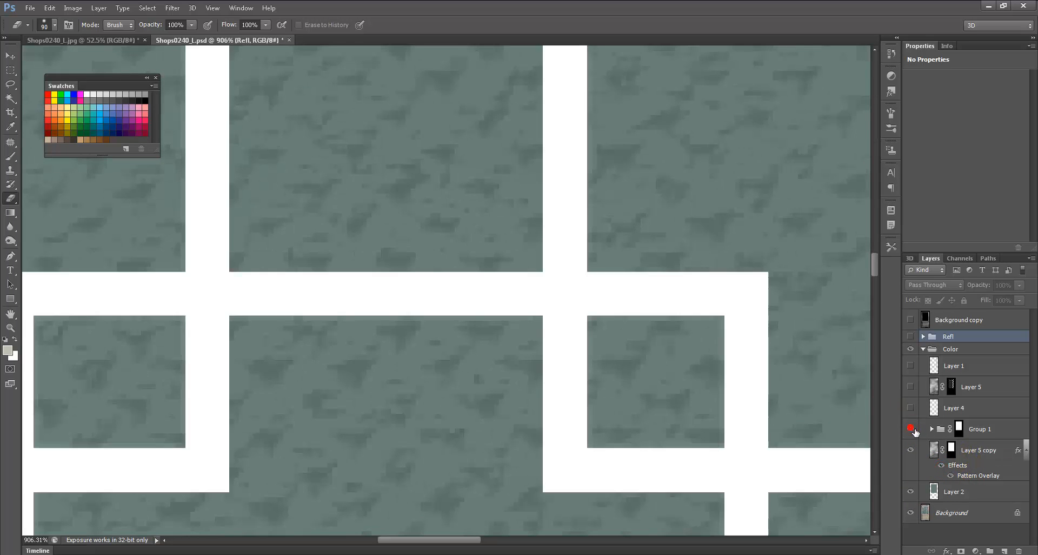
# Compare the whole door with Layer 4 and Layer 5 each toggled on and off, leaving only Layer 5 shown
pyautogui.hotkey('ctrl', '0')
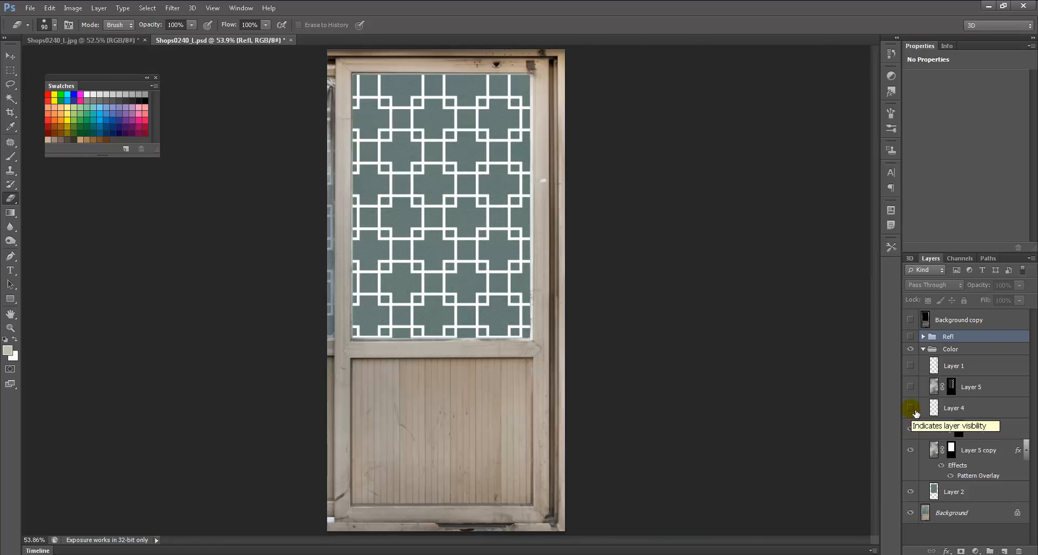
pyautogui.click(911, 409)
pyautogui.click(911, 409)
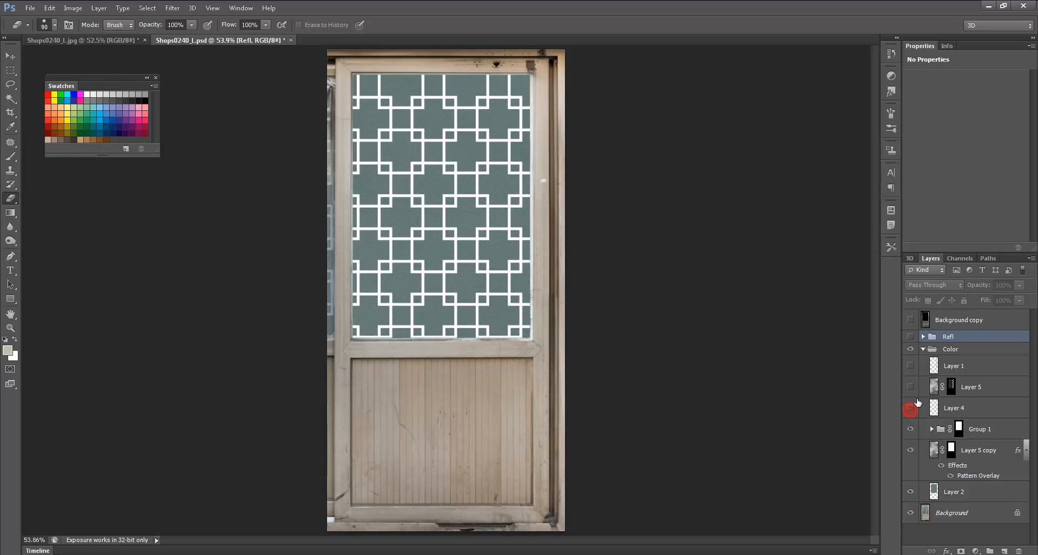
pyautogui.click(912, 387)
pyautogui.click(911, 387)
pyautogui.click(911, 387)
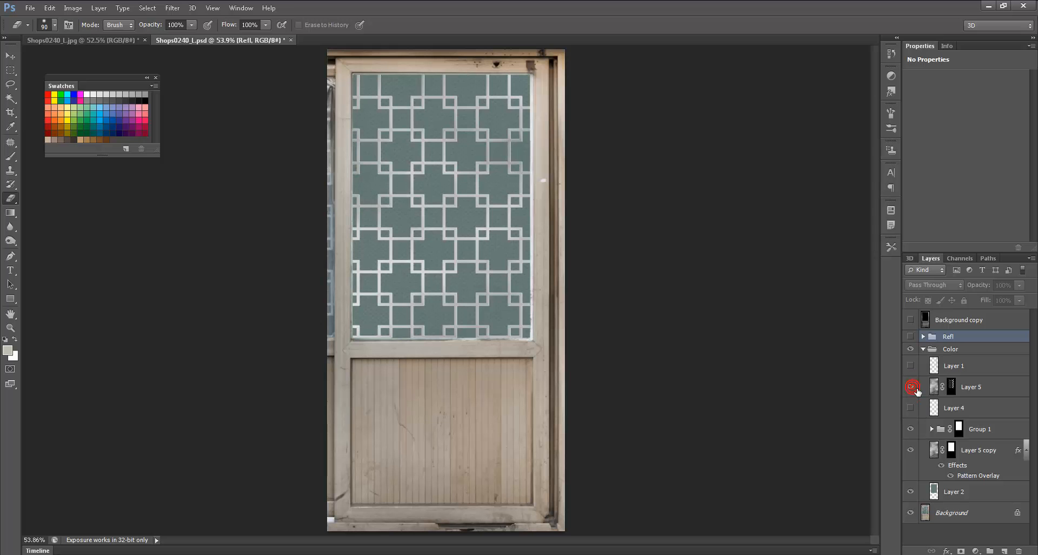
pyautogui.click(911, 387)
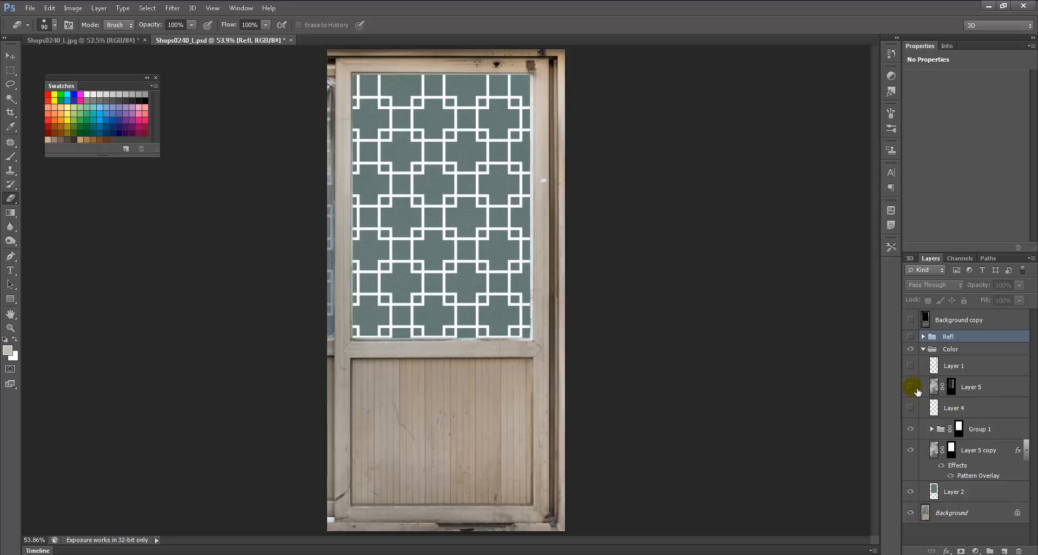
pyautogui.click(911, 387)
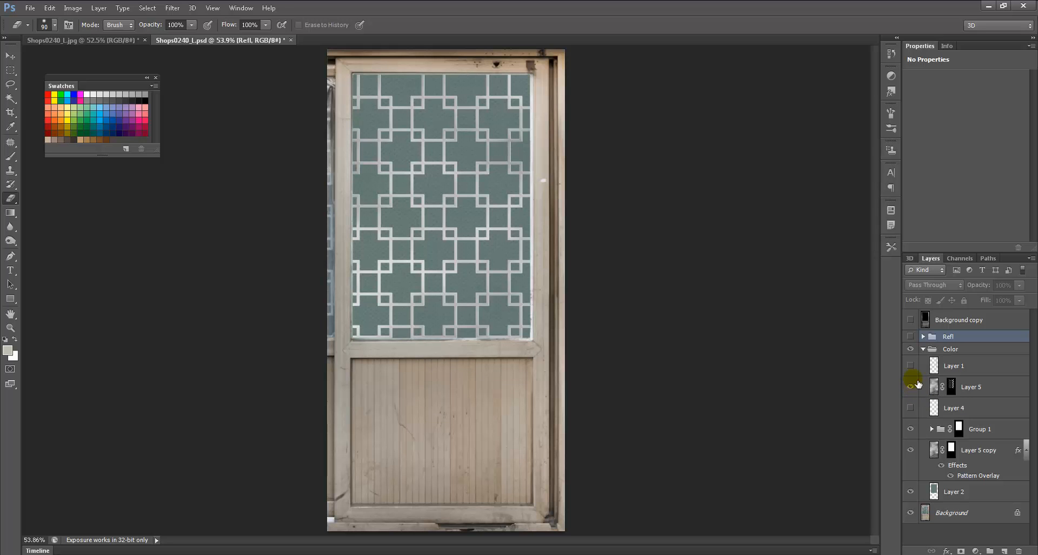
# Show Layer 1 in the Color group and compare the glass edges with and without it
pyautogui.click(912, 366)
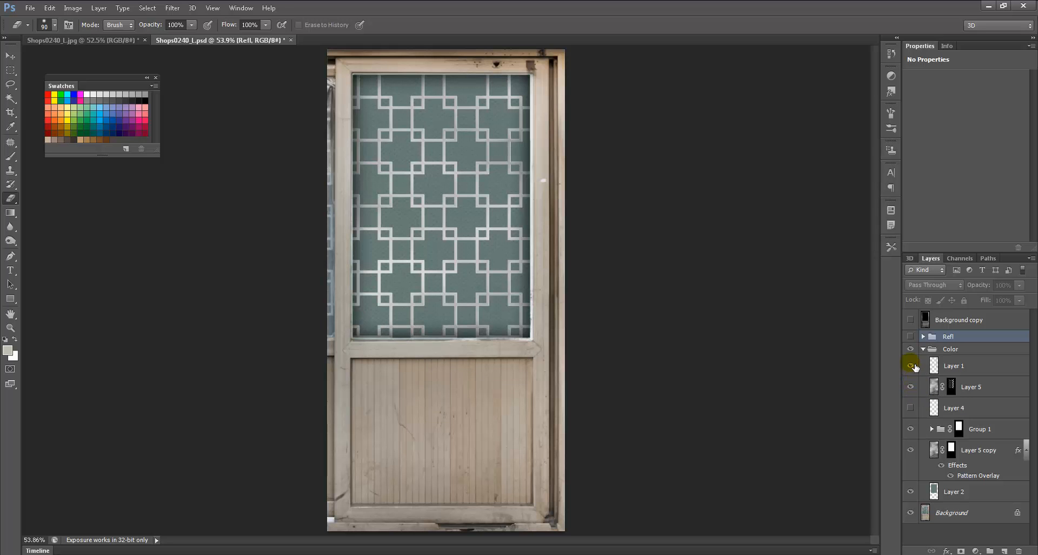
pyautogui.click(911, 366)
pyautogui.click(911, 366)
pyautogui.click(912, 366)
pyautogui.click(912, 366)
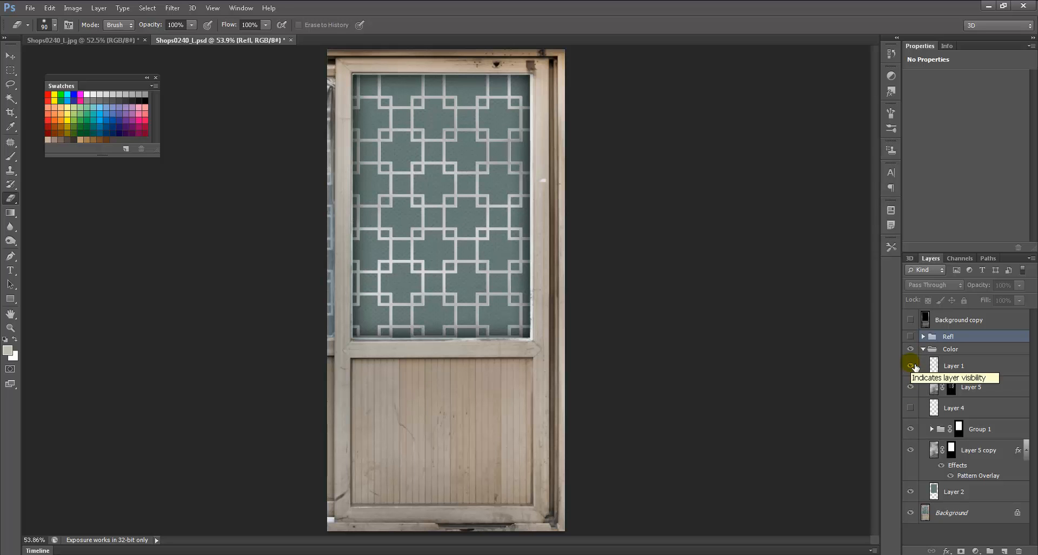
# Select a rectangular area of the lattice pattern in the upper middle of the door glass
pyautogui.press('m')
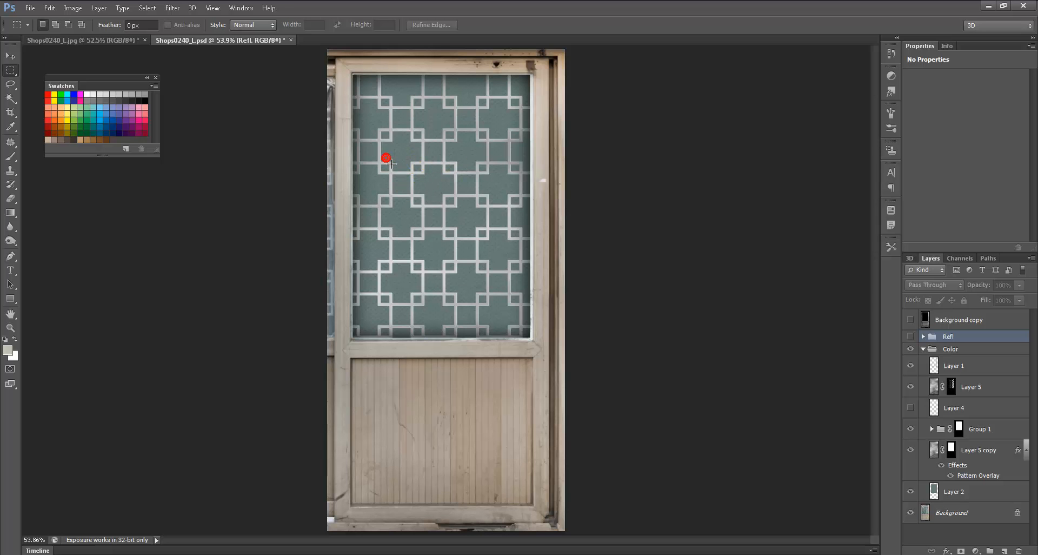
pyautogui.moveTo(386, 158); pyautogui.dragTo(440, 222)
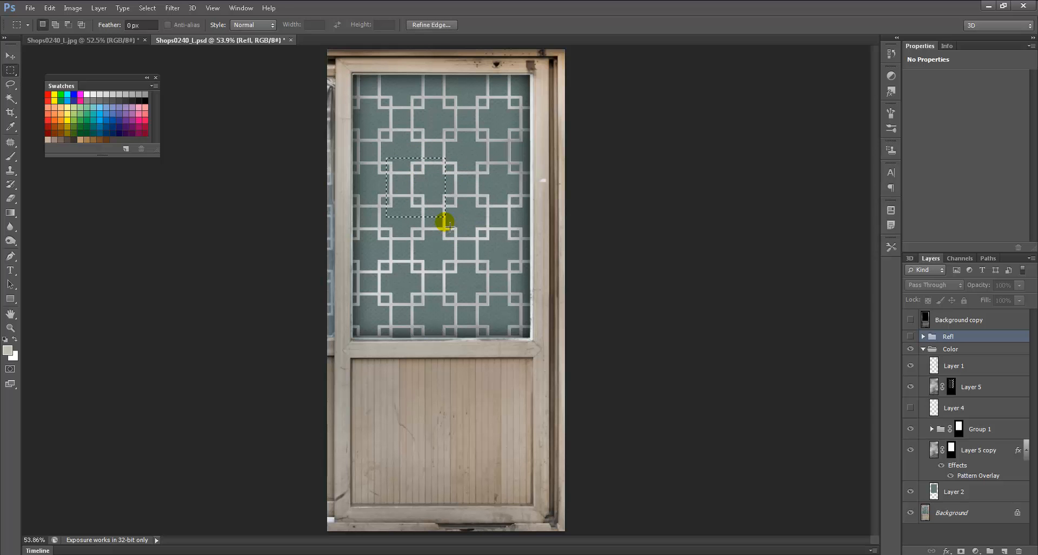
# Look into the Refl group, collapse it and the Color group, and hide the Color group to reveal the original photo
pyautogui.click(922, 337)
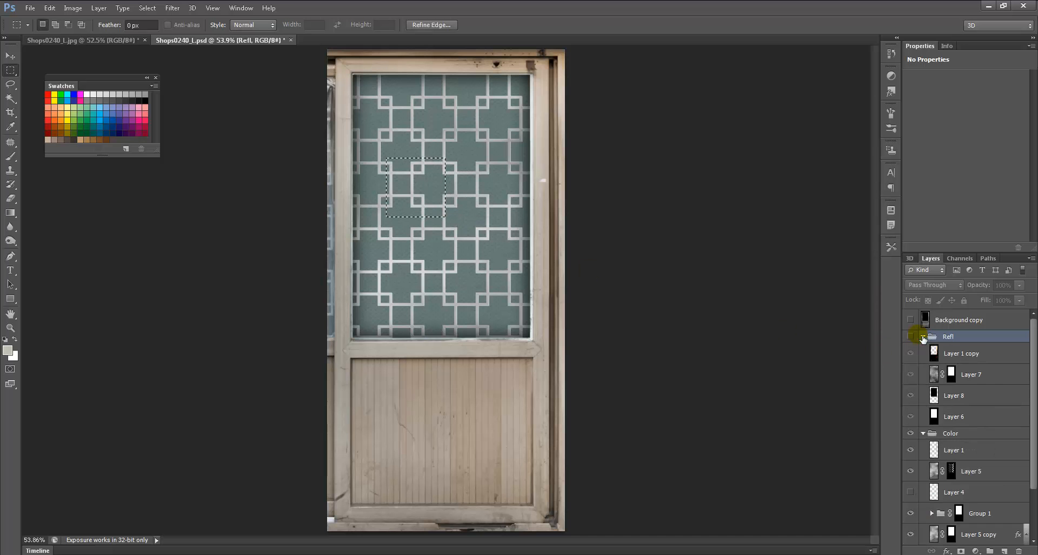
pyautogui.click(922, 336)
pyautogui.click(923, 349)
pyautogui.click(911, 349)
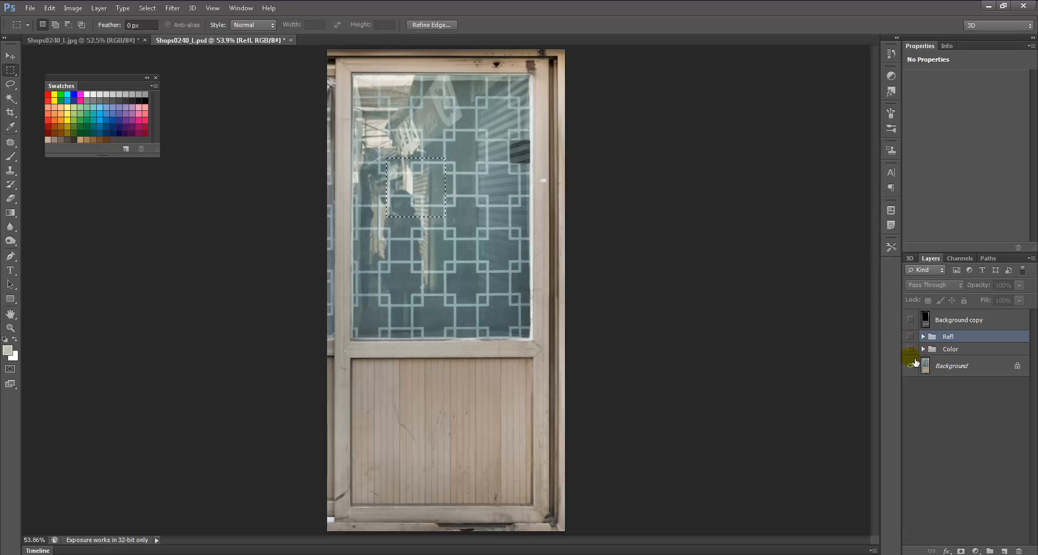
# Hide the Background layer, drop the selection, and add a new layer filled with the beige foreground color
pyautogui.click(910, 366)
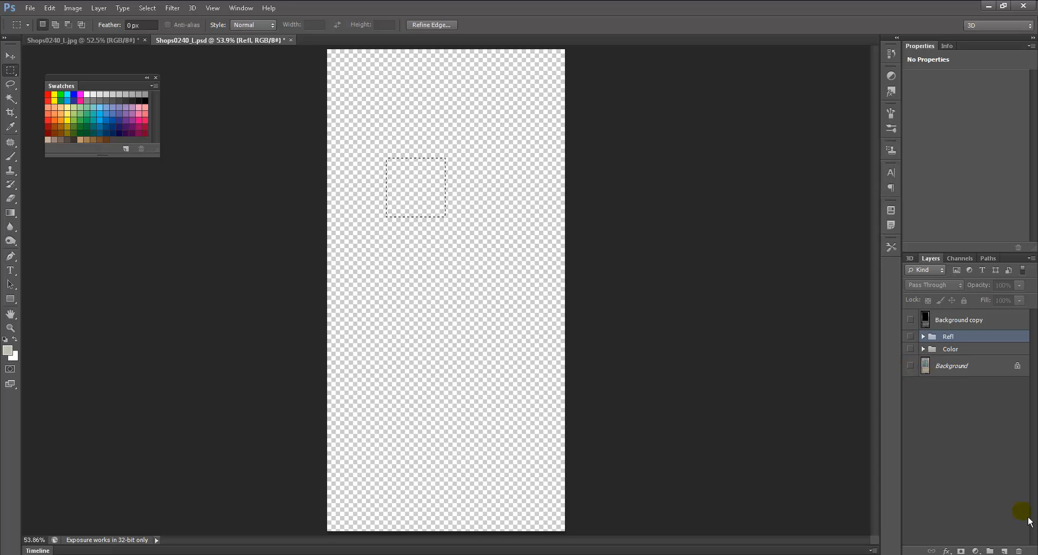
pyautogui.click(1004, 549)
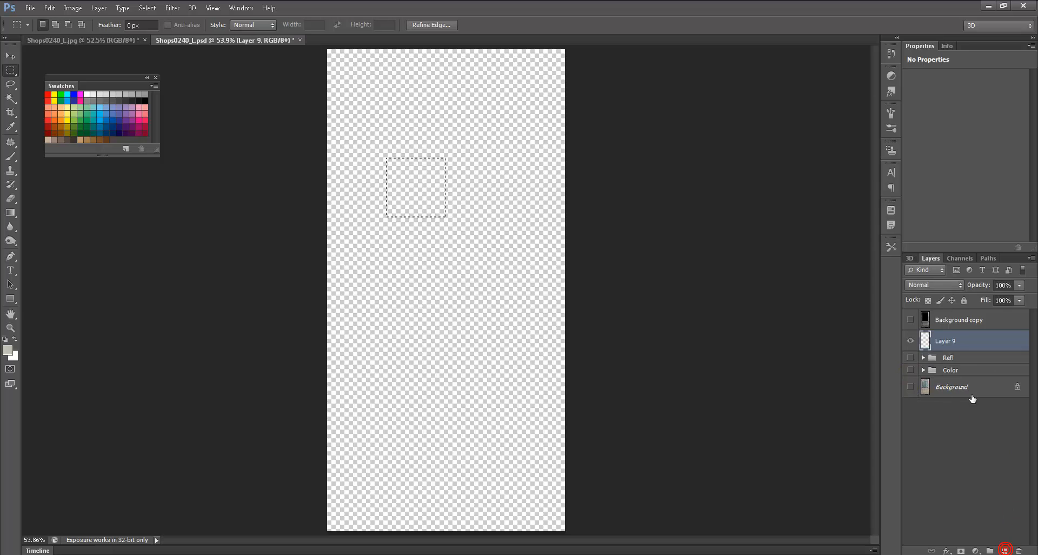
pyautogui.hotkey('ctrl', 'd')
pyautogui.hotkey('alt', 'BackSpace')
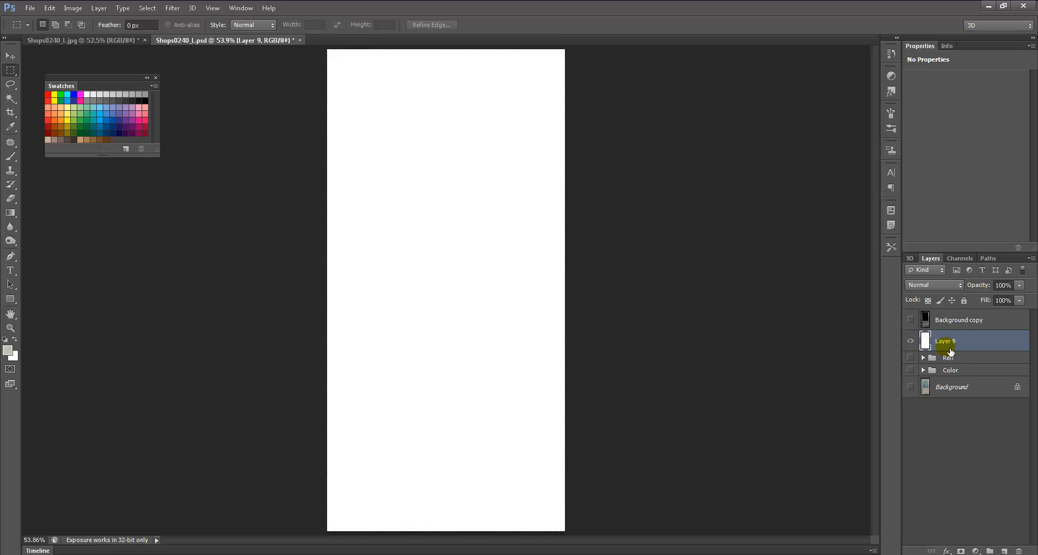
pyautogui.hotkey('alt', 'BackSpace')
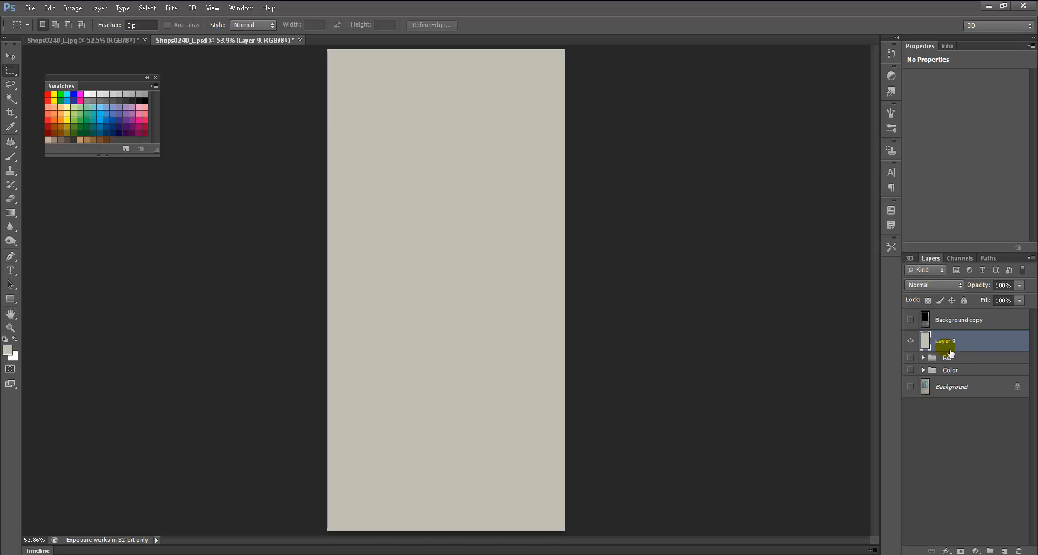
# Select a square area in the upper middle of the canvas and save the selection as a new channel
pyautogui.keyDown('shift'); pyautogui.moveTo(405, 193); pyautogui.dragTo(483, 285); pyautogui.keyUp('shift')
pyautogui.keyDown('alt'); pyautogui.scroll(5, 468, 262); pyautogui.keyUp('alt')
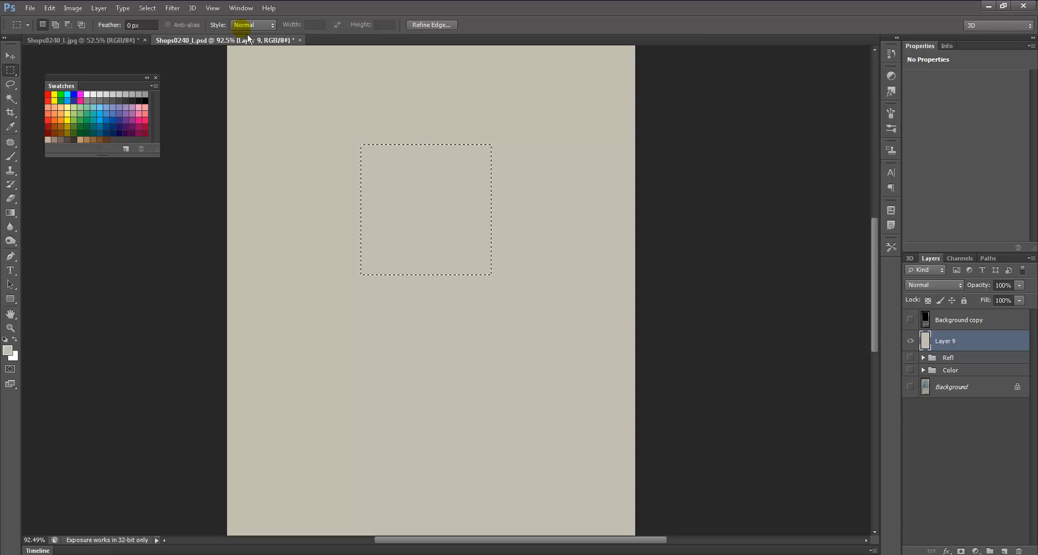
pyautogui.click(156, 9)
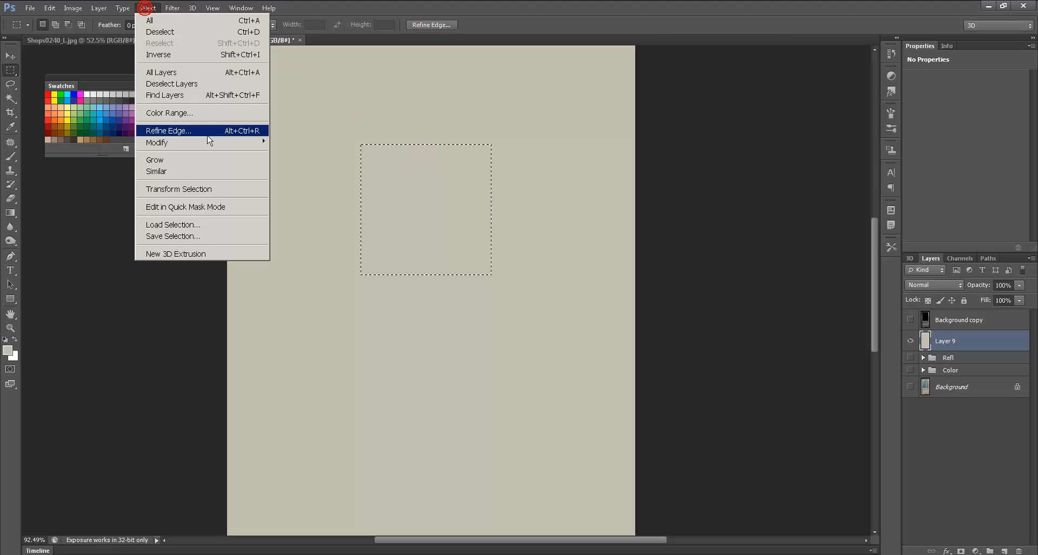
pyautogui.click(209, 236)
pyautogui.press('Return')
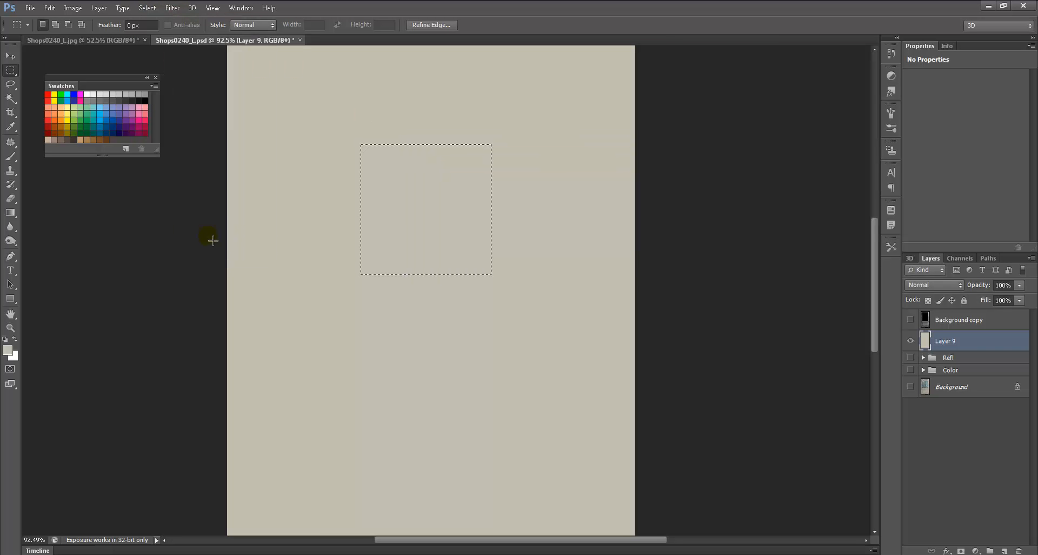
# Shrink the square selection slightly and evenly about its center, and save it as another channel
pyautogui.click(148, 8)
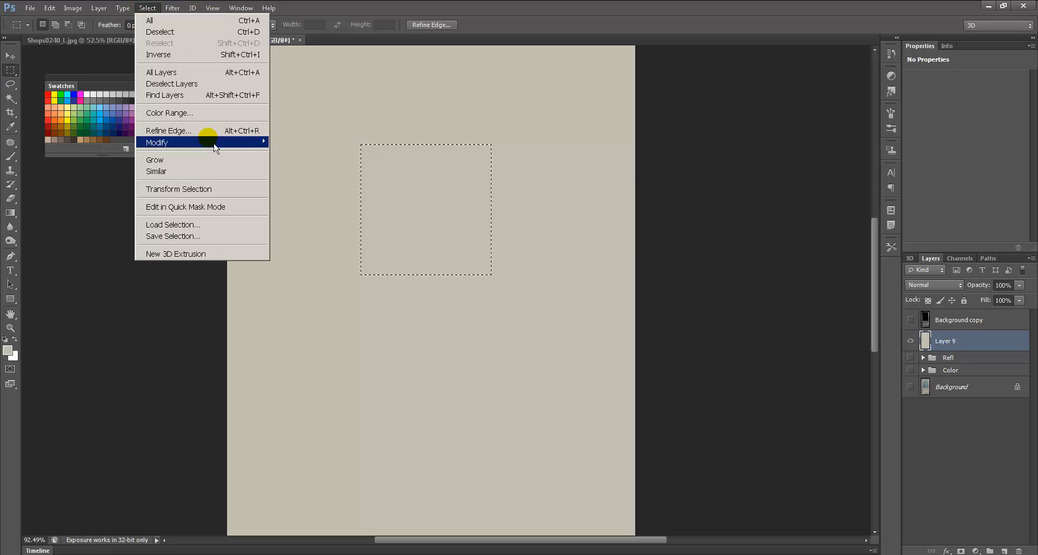
pyautogui.click(214, 192)
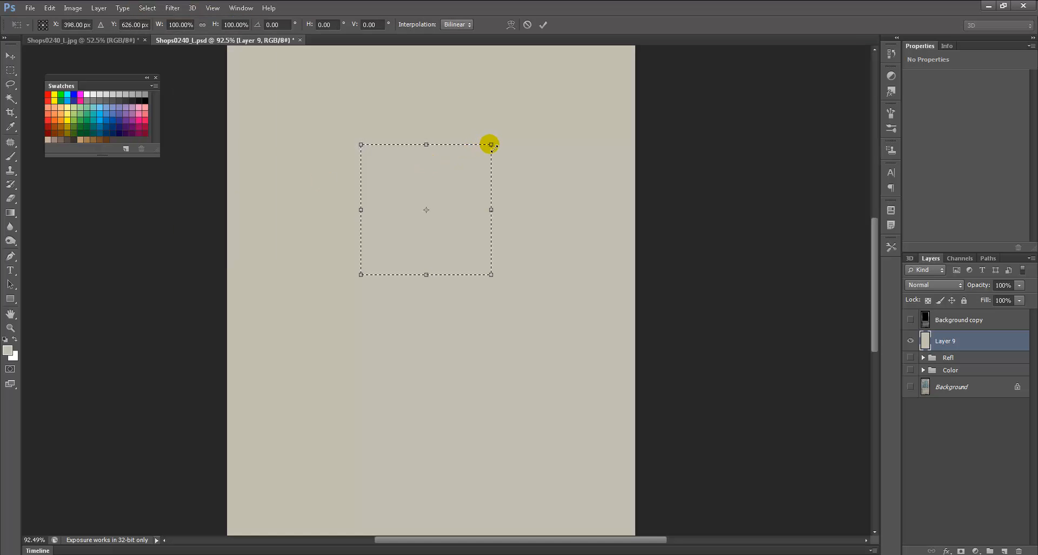
pyautogui.keyDown('alt'); pyautogui.keyDown('shift'); pyautogui.moveTo(490, 144); pyautogui.dragTo(486, 149); pyautogui.keyUp('shift'); pyautogui.keyUp('alt')
pyautogui.press('Return')
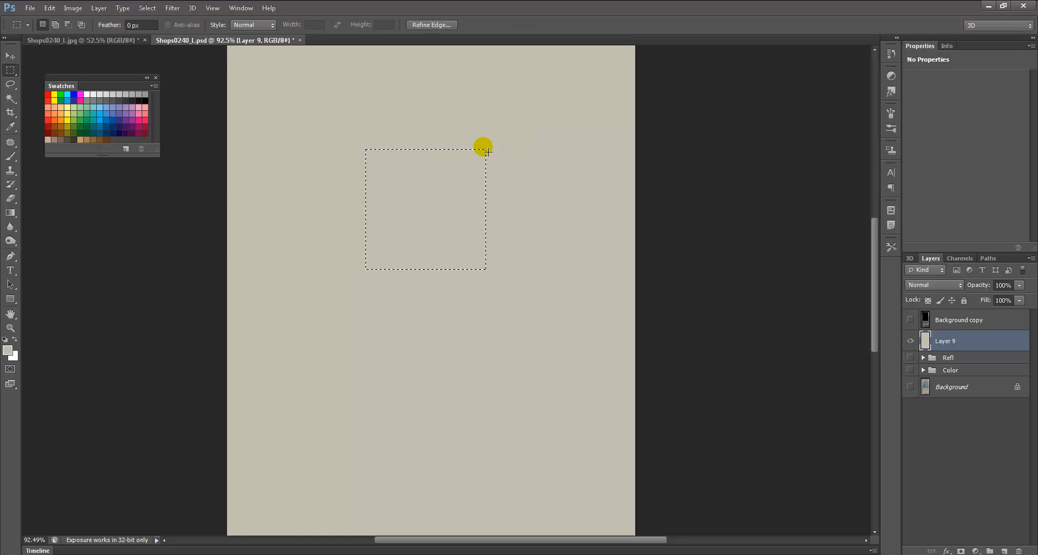
pyautogui.click(147, 7)
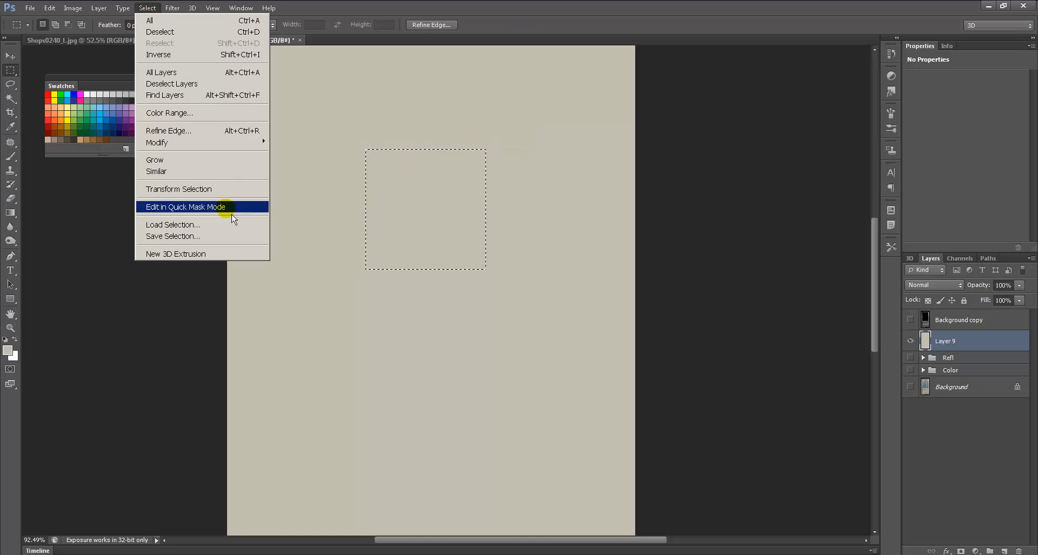
pyautogui.click(230, 236)
pyautogui.press('Return')
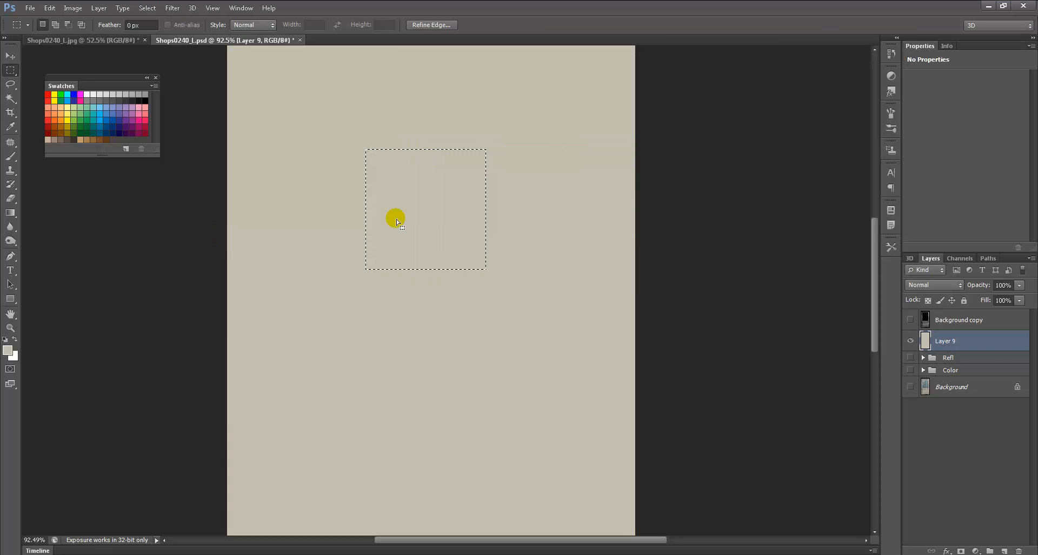
# Compare the two saved square masks by viewing Alpha 4 and Alpha 3
pyautogui.click(960, 259)
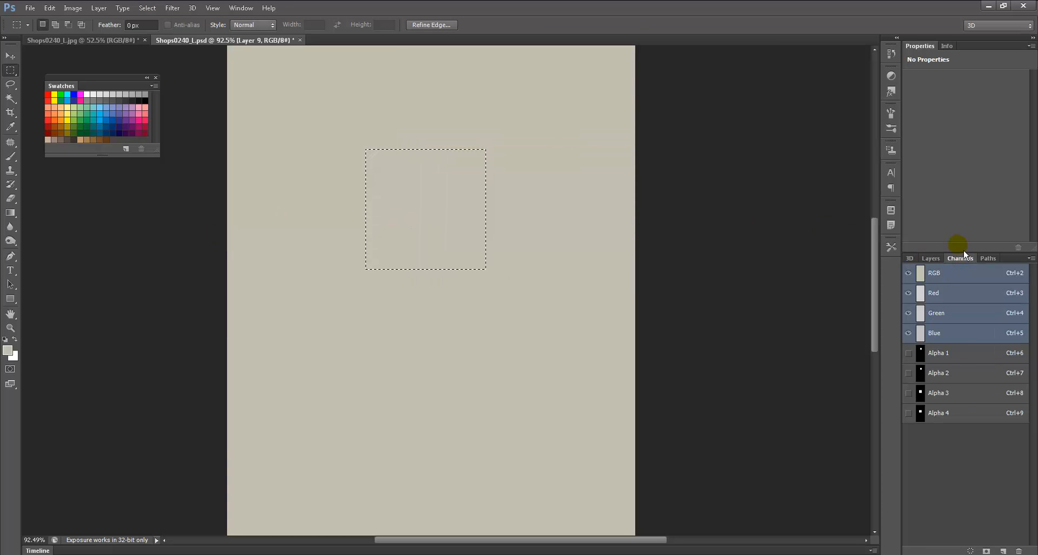
pyautogui.click(962, 412)
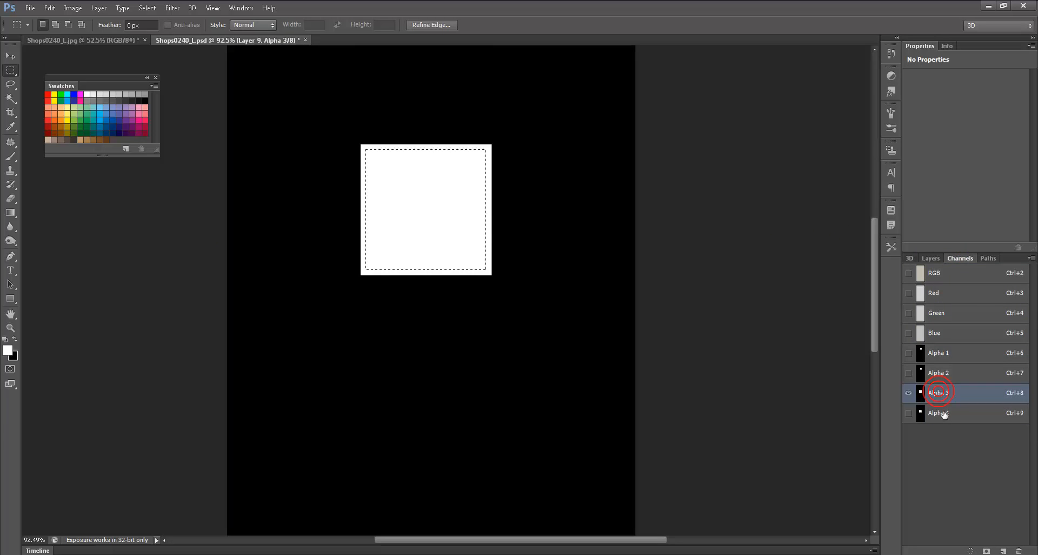
pyautogui.click(949, 393)
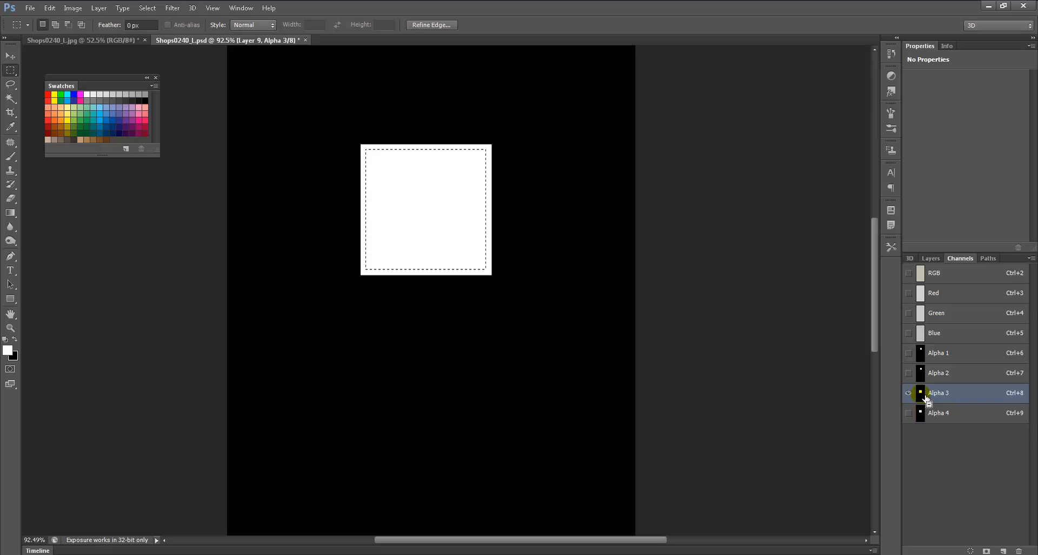
# Load Alpha 3 as a selection, subtract Alpha 4 to leave a square frame, and return to the RGB composite and Layer 9
pyautogui.keyDown('ctrl'); pyautogui.click(926, 400); pyautogui.keyUp('ctrl')
pyautogui.press('Return')
pyautogui.click(919, 413)
pyautogui.click(928, 402)
pyautogui.keyDown('ctrl'); pyautogui.click(926, 403); pyautogui.keyUp('ctrl')
pyautogui.click(930, 258)
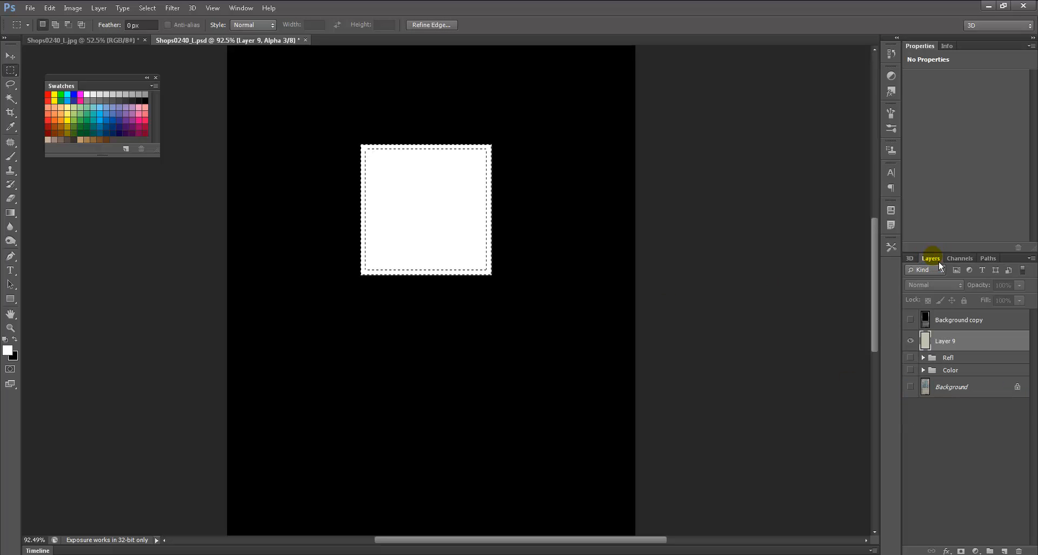
pyautogui.click(960, 258)
pyautogui.click(947, 272)
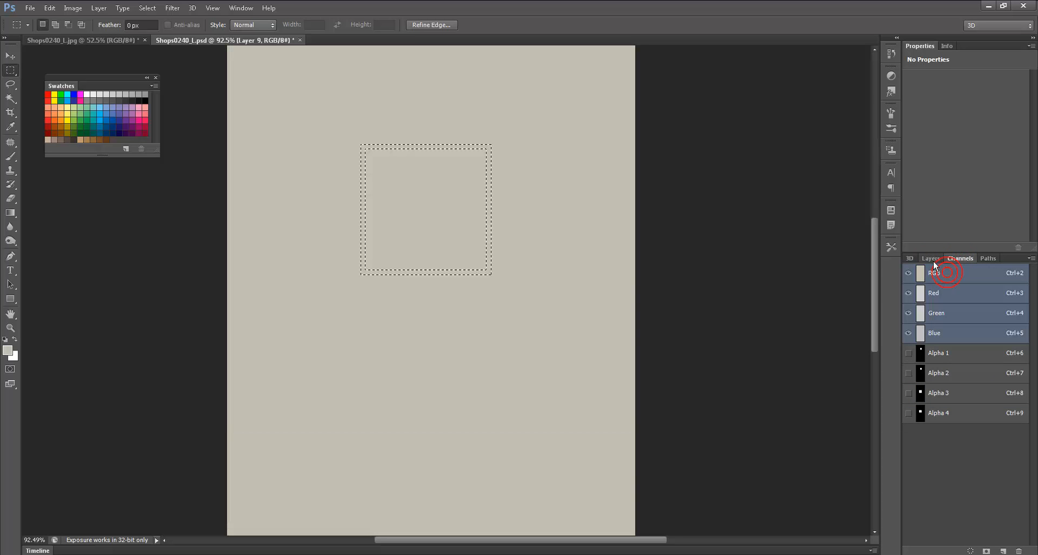
pyautogui.click(931, 259)
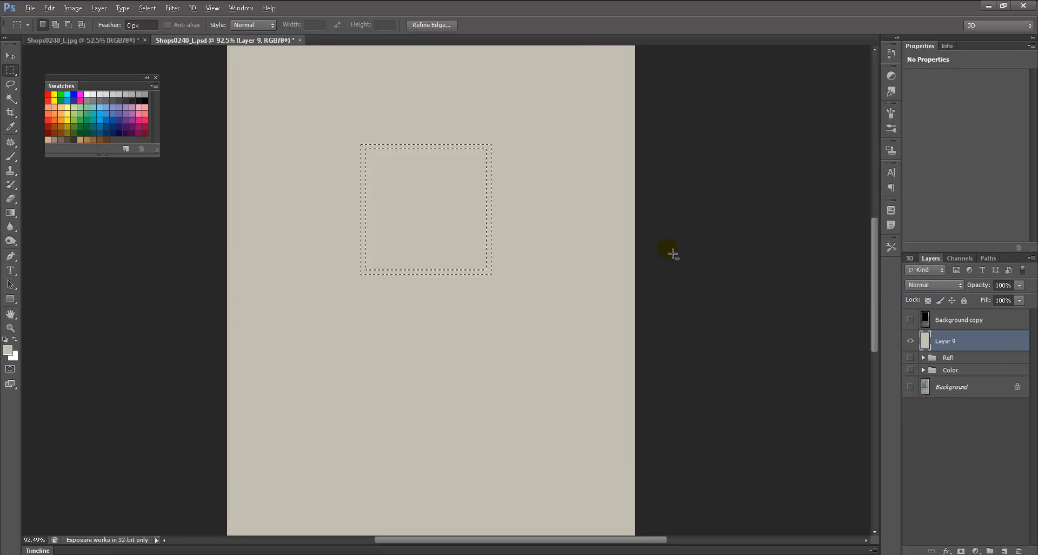
# Subtract Alpha 4 from the square selection with all layers hidden, then show Layer 9, fill the frame with white and deselect
pyautogui.hotkey('alt', ']')
pyautogui.hotkey('alt', '[')
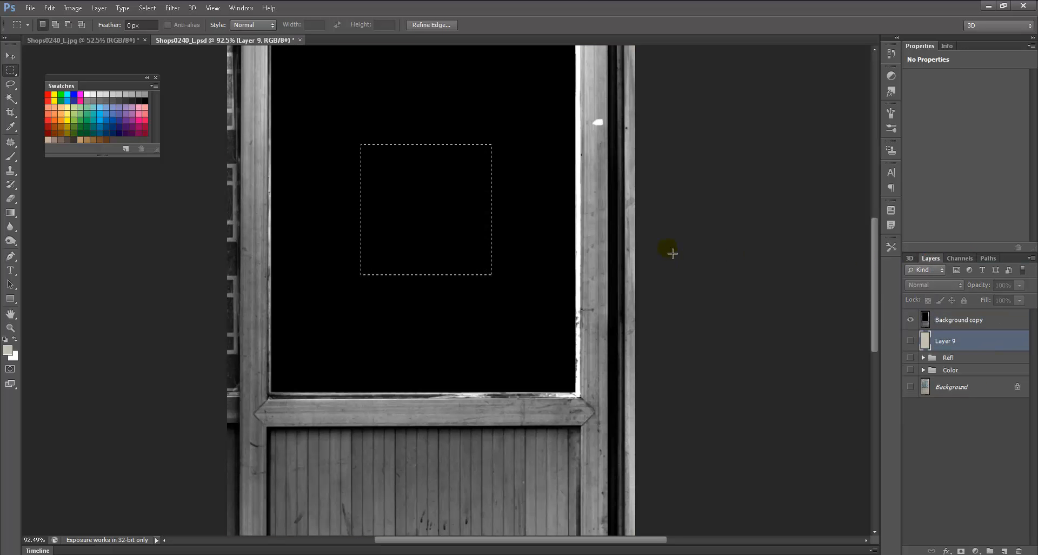
pyautogui.click(911, 319)
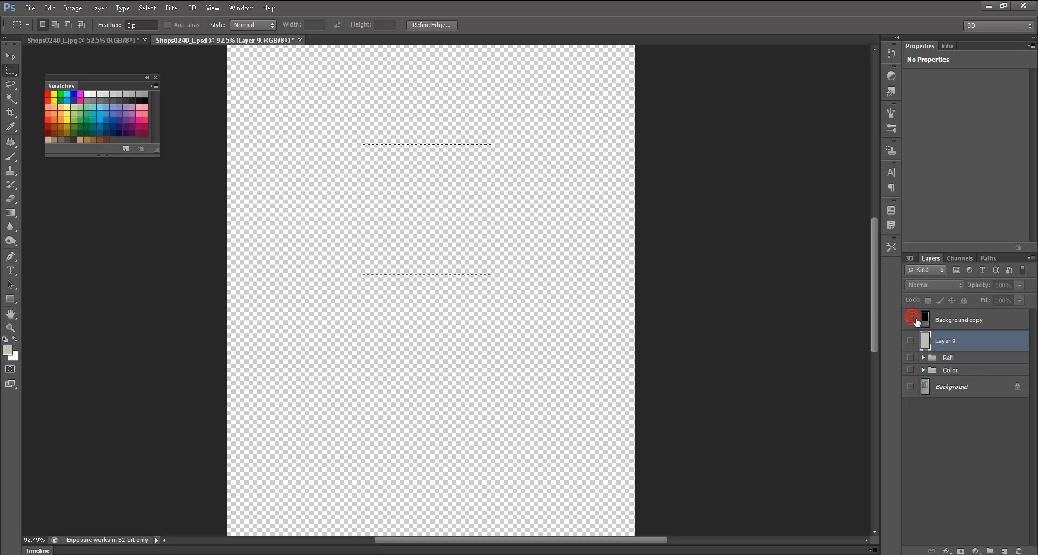
pyautogui.click(959, 258)
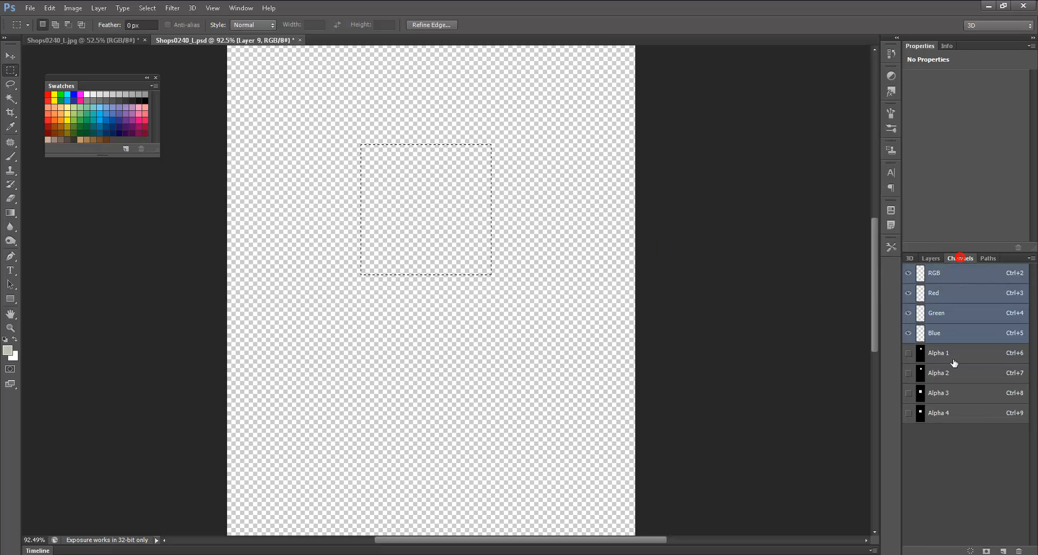
pyautogui.keyDown('ctrl'); pyautogui.click(928, 419); pyautogui.keyUp('ctrl')
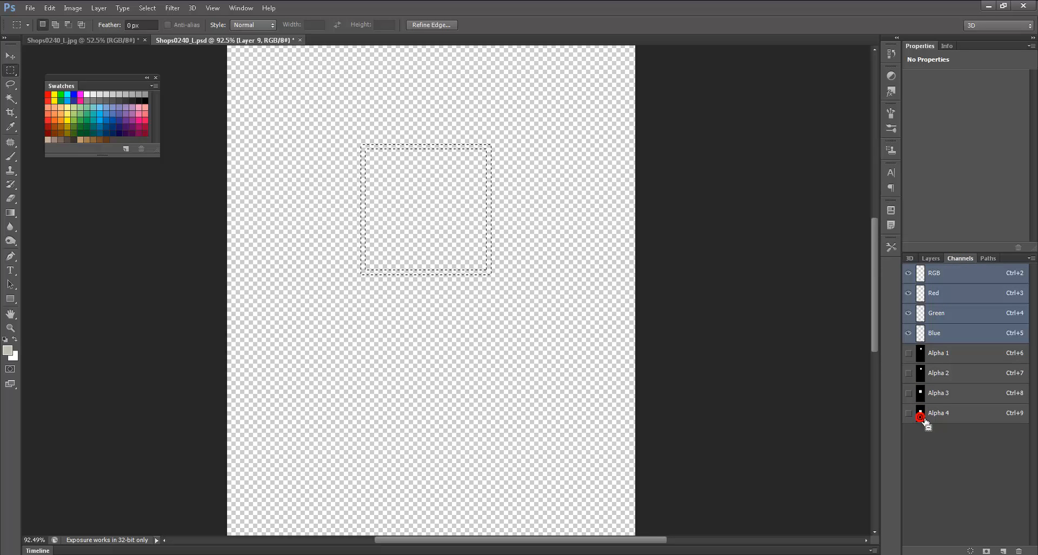
pyautogui.click(930, 258)
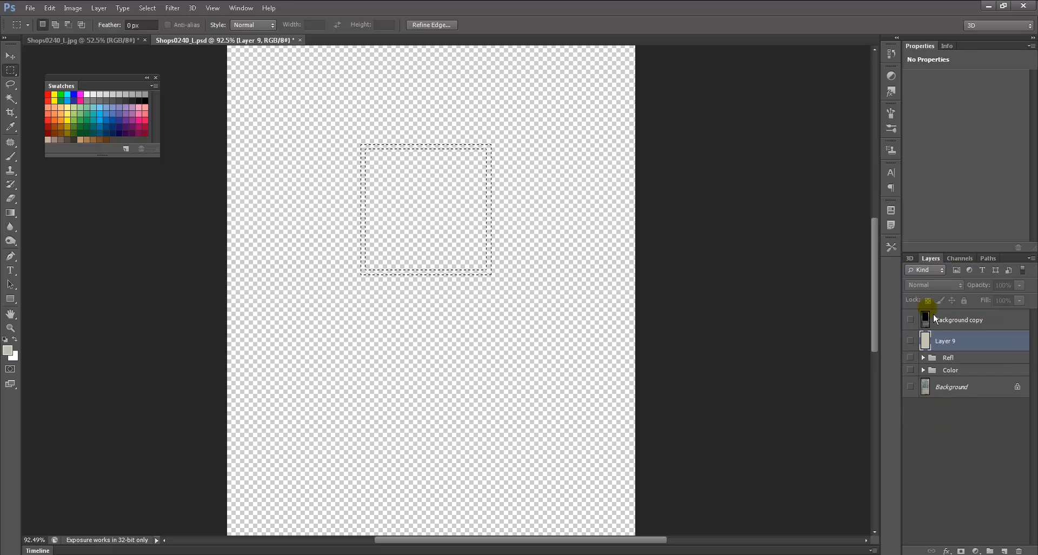
pyautogui.click(910, 345)
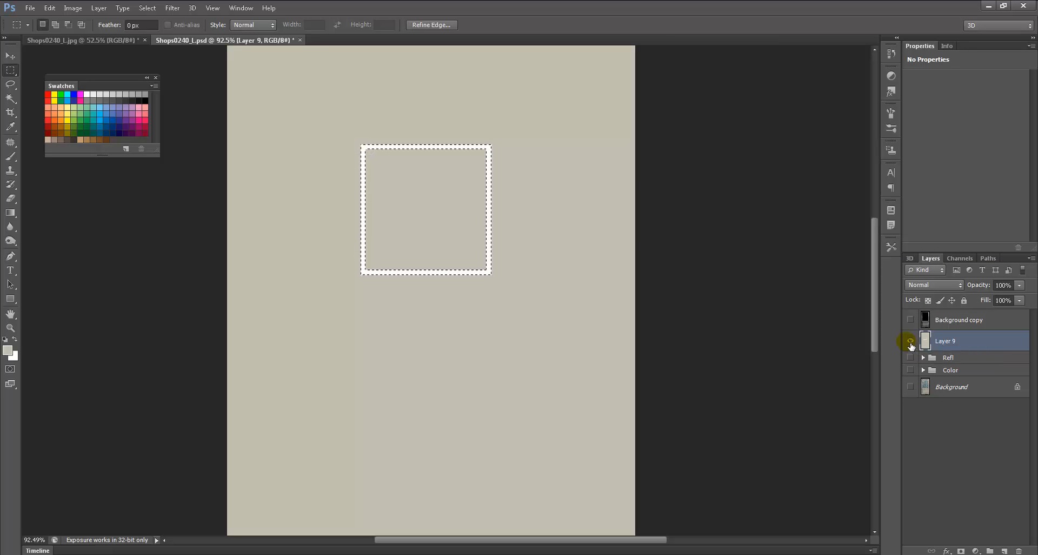
pyautogui.click(543, 176)
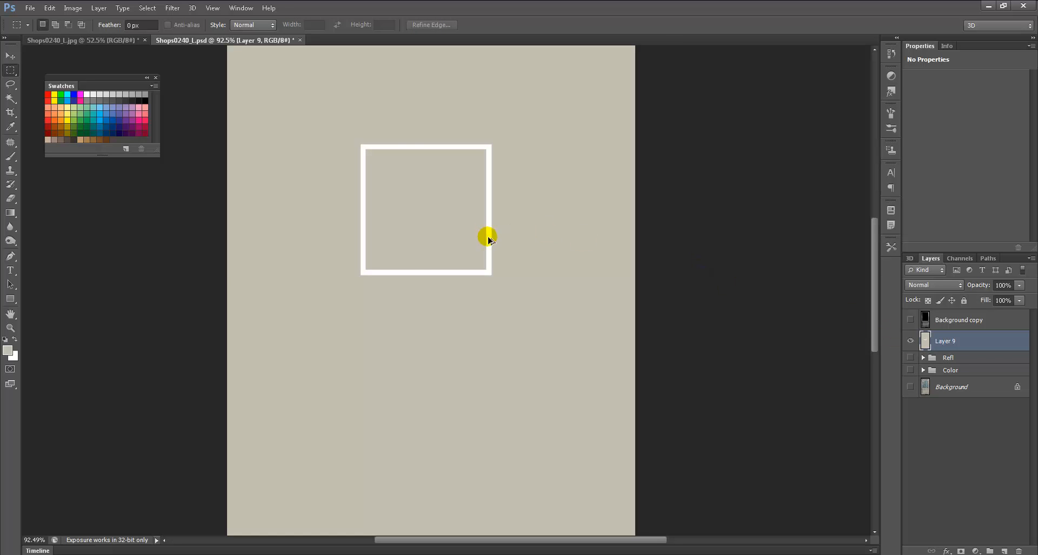
# Undo the duplicate of Layer 9, restore the frame selection, and fill it with white on a new layer instead
pyautogui.keyDown('ctrl'); pyautogui.keyDown('alt'); pyautogui.moveTo(490, 238); pyautogui.dragTo(543, 238); pyautogui.keyUp('alt'); pyautogui.keyUp('ctrl')
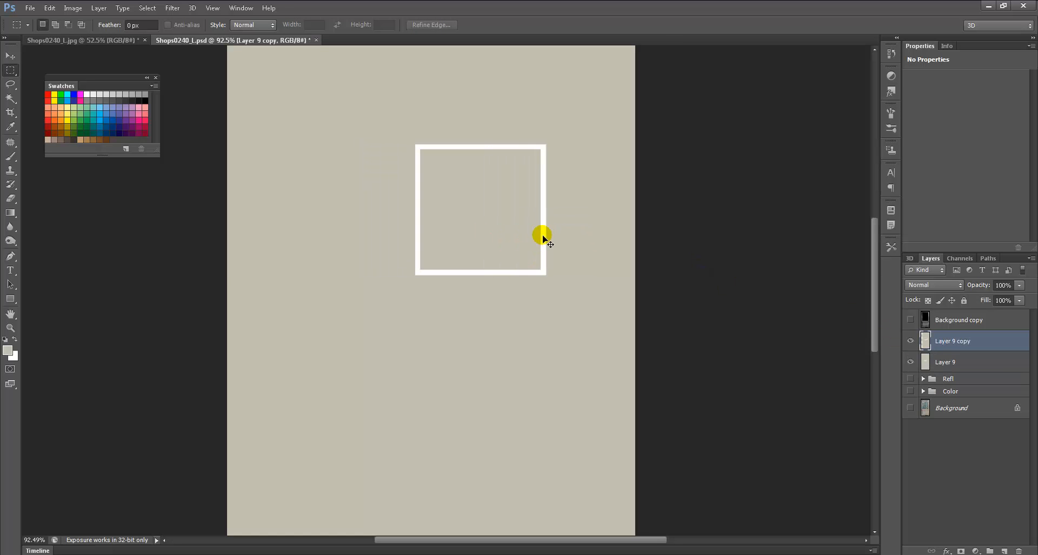
pyautogui.hotkey('ctrl', 'z')
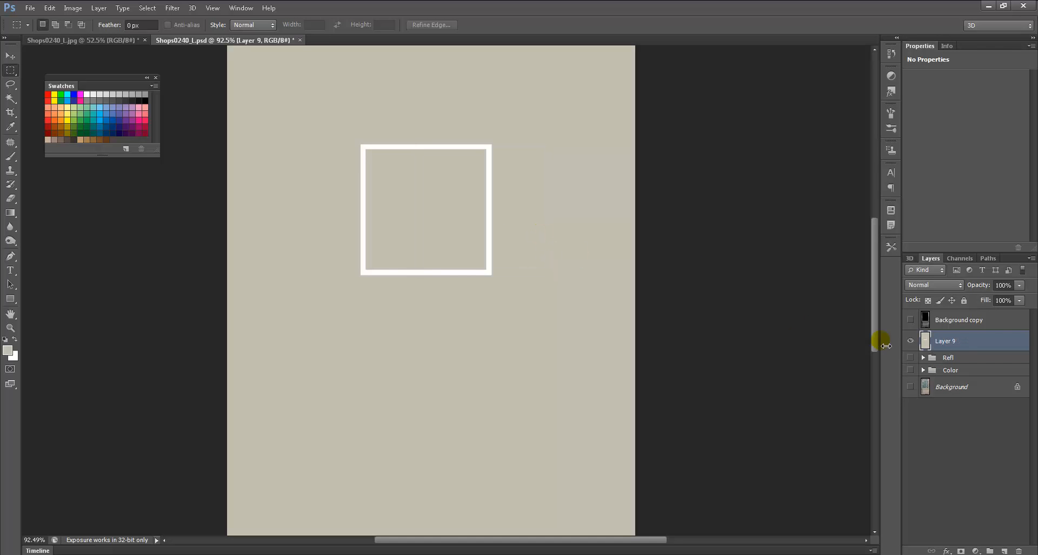
pyautogui.keyDown('ctrl'); pyautogui.click(924, 345); pyautogui.keyUp('ctrl')
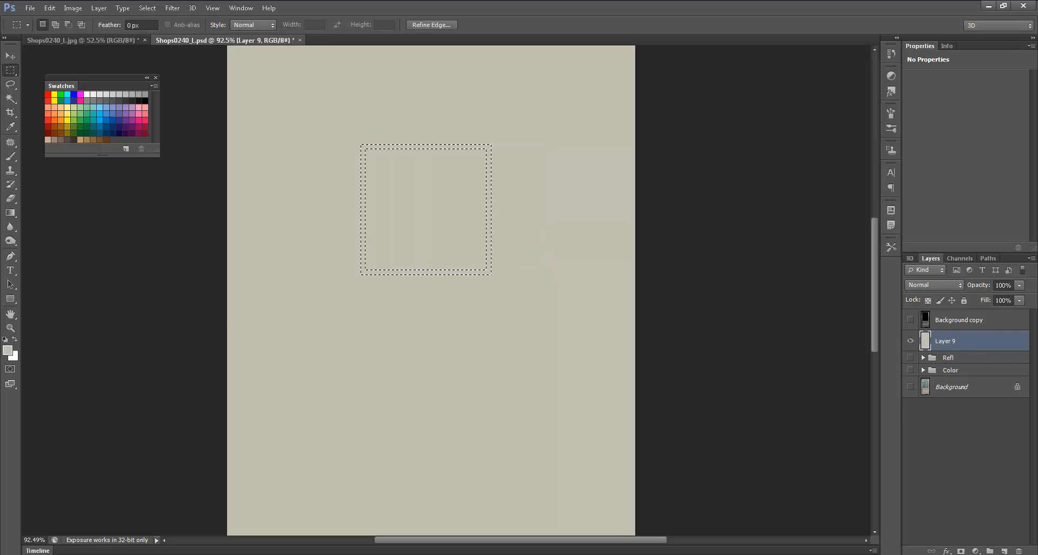
pyautogui.click(1003, 551)
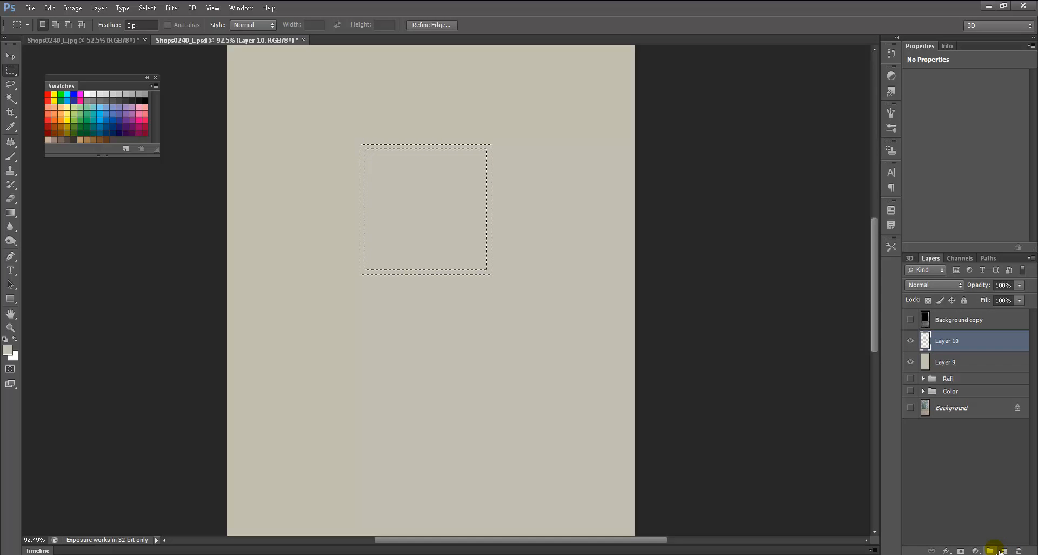
pyautogui.hotkey('ctrl', 'BackSpace')
pyautogui.hotkey('ctrl', 'd')
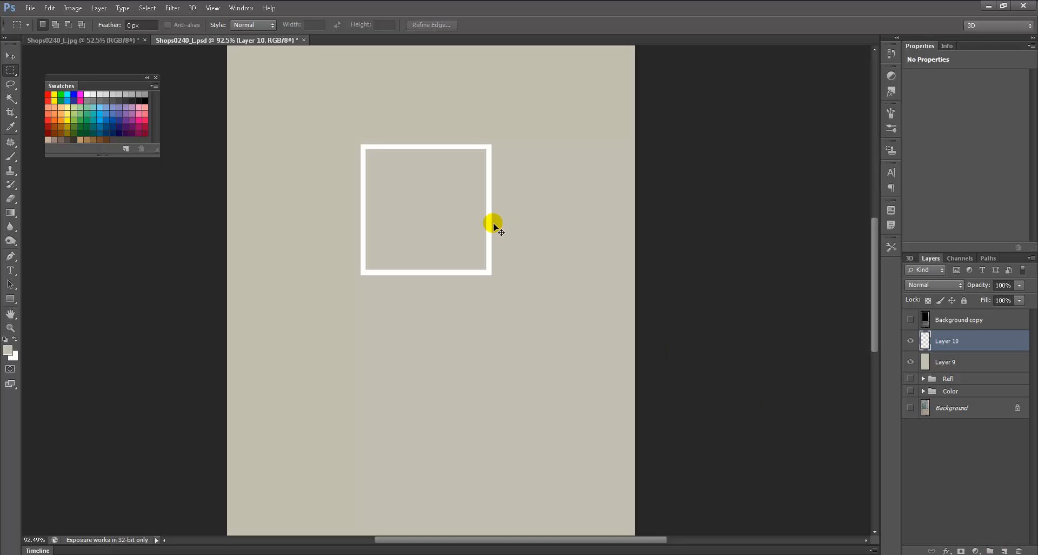
# Duplicate the Layer 10 frame beside the original and move both frames left so they fit on the canvas
pyautogui.keyDown('ctrl'); pyautogui.keyDown('alt'); pyautogui.moveTo(490, 231); pyautogui.dragTo(705, 237); pyautogui.keyUp('alt'); pyautogui.keyUp('ctrl')
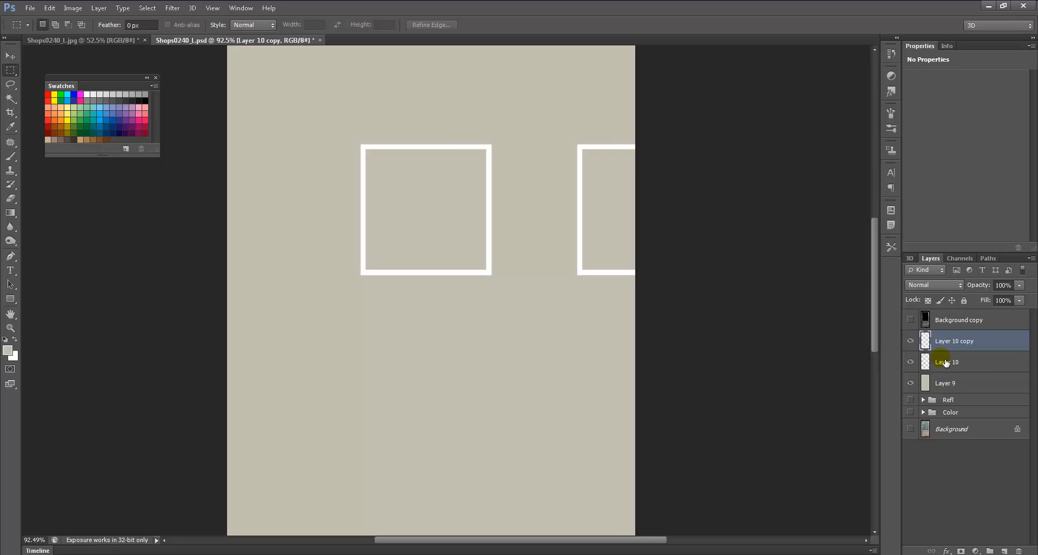
pyautogui.keyDown('shift'); pyautogui.click(945, 362); pyautogui.keyUp('shift')
pyautogui.keyDown('ctrl'); pyautogui.moveTo(486, 224); pyautogui.dragTo(387, 226); pyautogui.keyUp('ctrl')
# Duplicate the Layer 10 frame below and between the other two, and shift the Layer 10 copy frame left to overlap it
pyautogui.click(959, 357)
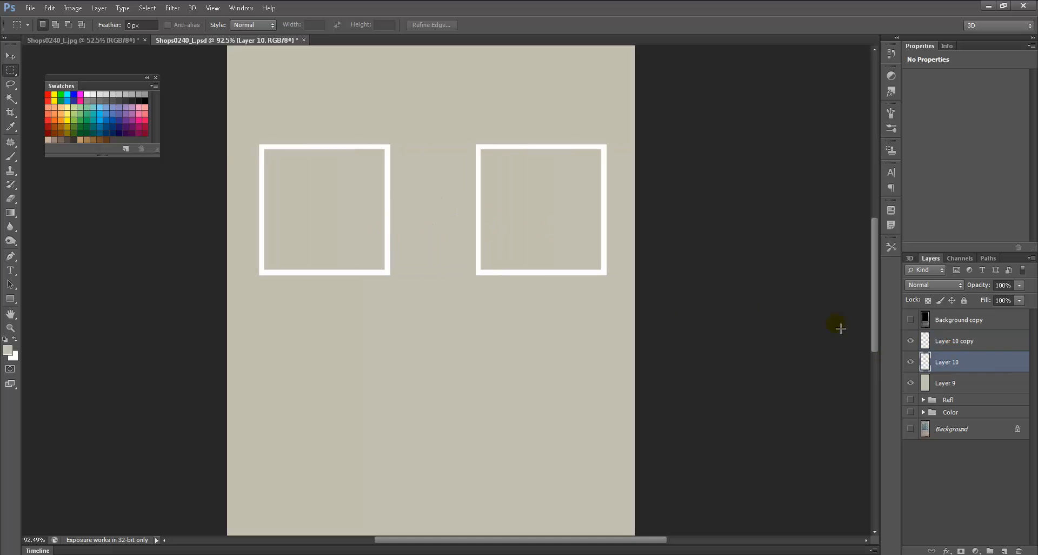
pyautogui.keyDown('ctrl'); pyautogui.keyDown('alt'); pyautogui.moveTo(481, 236); pyautogui.dragTo(464, 271); pyautogui.keyUp('alt'); pyautogui.keyUp('ctrl')
pyautogui.click(952, 343)
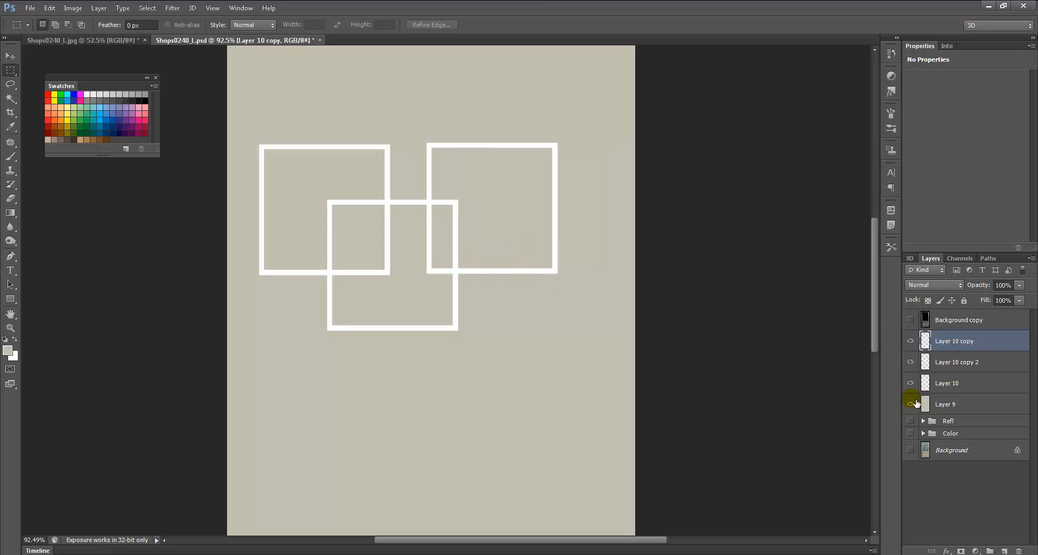
# Show the Background photo, hide Layer 9 and the two frame copies, and make Layer 9 the active layer
pyautogui.click(910, 404)
pyautogui.click(910, 450)
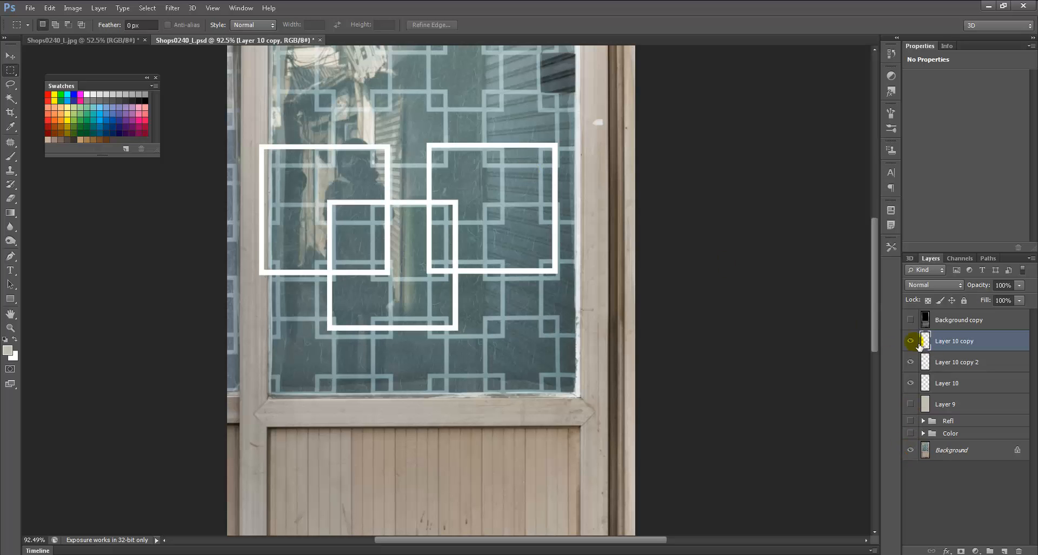
pyautogui.moveTo(910, 362); pyautogui.dragTo(911, 341)
pyautogui.click(958, 396)
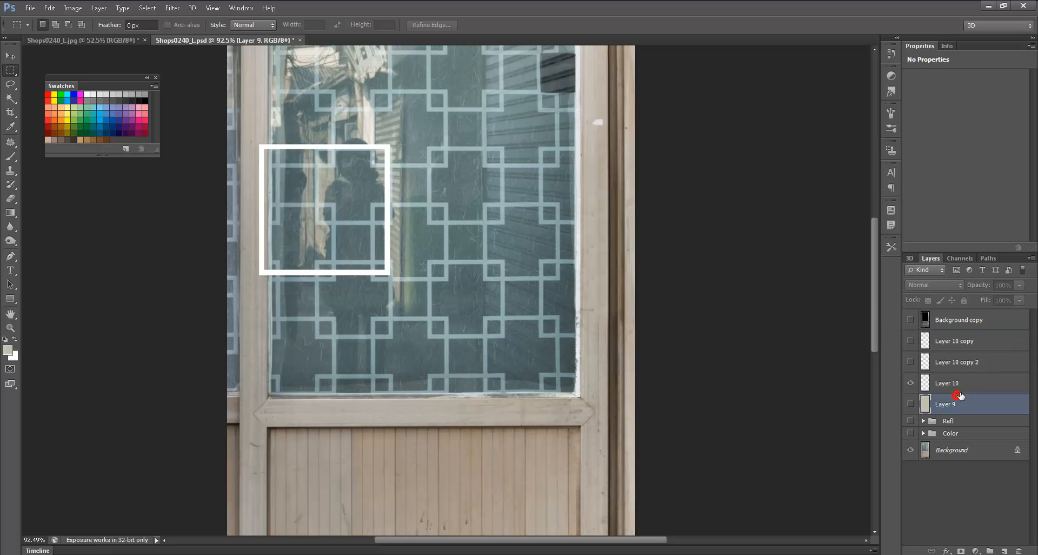
# Scale the Layer 10 frame to 58.78% width and 59.54% height over one lattice square, and duplicate it across the neighbouring squares
pyautogui.click(951, 384)
pyautogui.hotkey('ctrl', 't')
pyautogui.moveTo(377, 181); pyautogui.dragTo(435, 232)
pyautogui.keyDown('shift'); pyautogui.moveTo(332, 329); pyautogui.dragTo(373, 283); pyautogui.keyUp('shift')
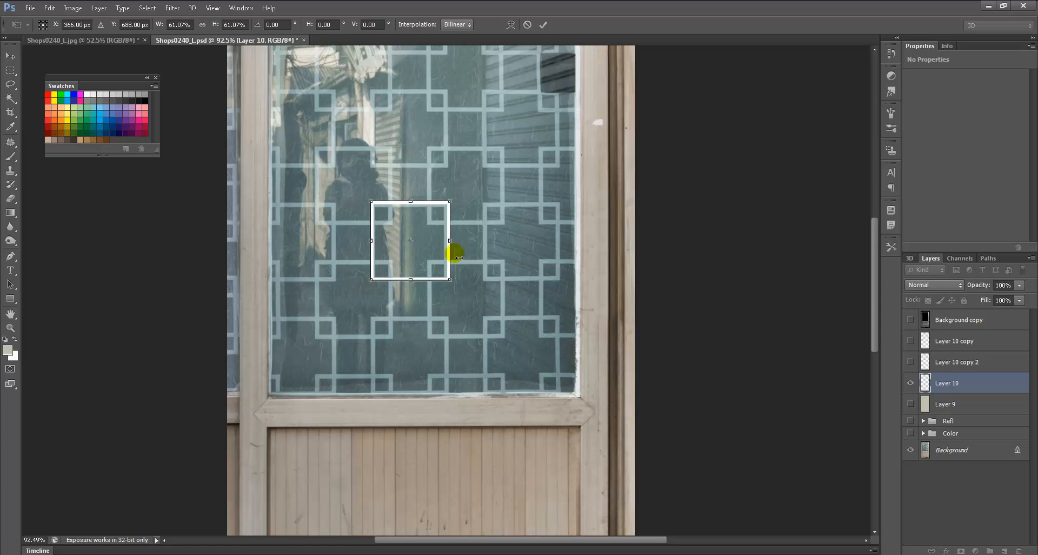
pyautogui.moveTo(449, 239); pyautogui.dragTo(444, 237)
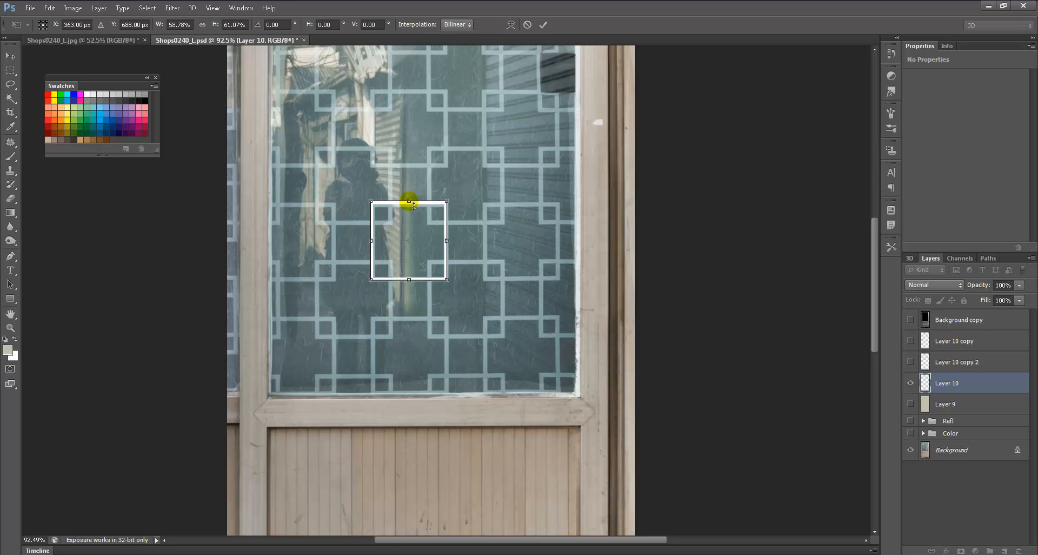
pyautogui.moveTo(409, 202); pyautogui.dragTo(409, 203)
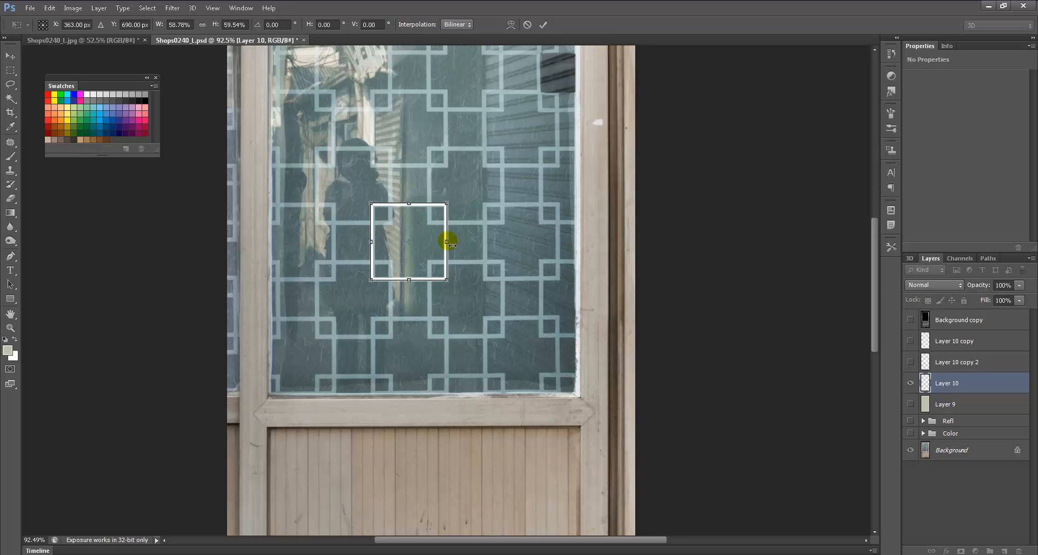
pyautogui.moveTo(447, 242); pyautogui.dragTo(389, 298)
pyautogui.press('Return')
pyautogui.keyDown('ctrl'); pyautogui.keyDown('alt'); pyautogui.moveTo(389, 298); pyautogui.dragTo(503, 300); pyautogui.keyUp('alt'); pyautogui.keyUp('ctrl')
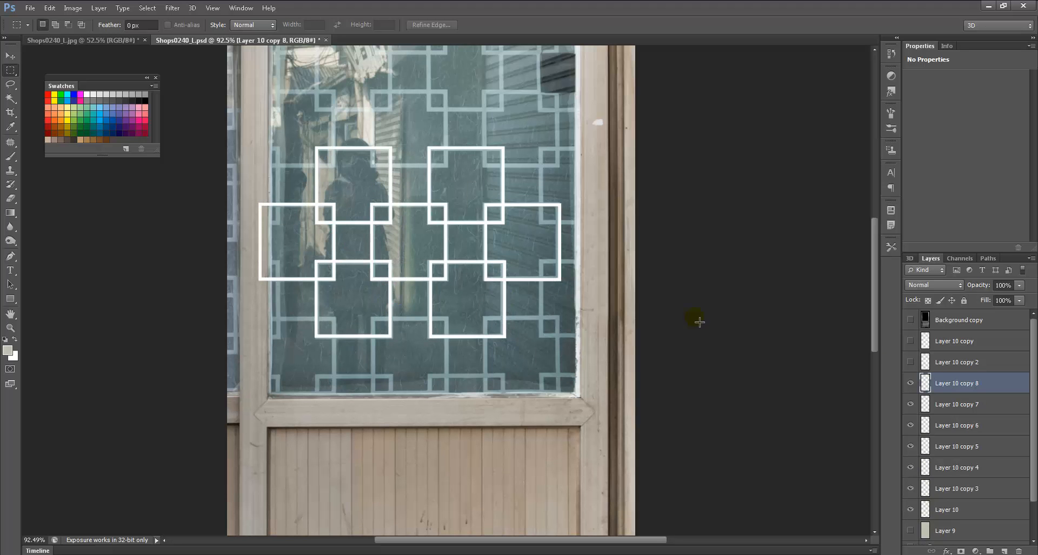
# Undo the frame duplicates, the resizing and the earlier copies until only the original Layer 10 frame with its selection remains
pyautogui.hotkey('ctrl', 'alt', 'z')
pyautogui.hotkey('ctrl', 'alt', 'z')
pyautogui.hotkey('ctrl', 'alt', 'z')
pyautogui.hotkey('ctrl', 'alt', 'z')
pyautogui.hotkey('ctrl', 'alt', 'z')
pyautogui.hotkey('ctrl', 'alt', 'z')
pyautogui.hotkey('ctrl', 'alt', 'z')
pyautogui.hotkey('ctrl', 'alt', 'z')
pyautogui.hotkey('ctrl', 'alt', 'z')
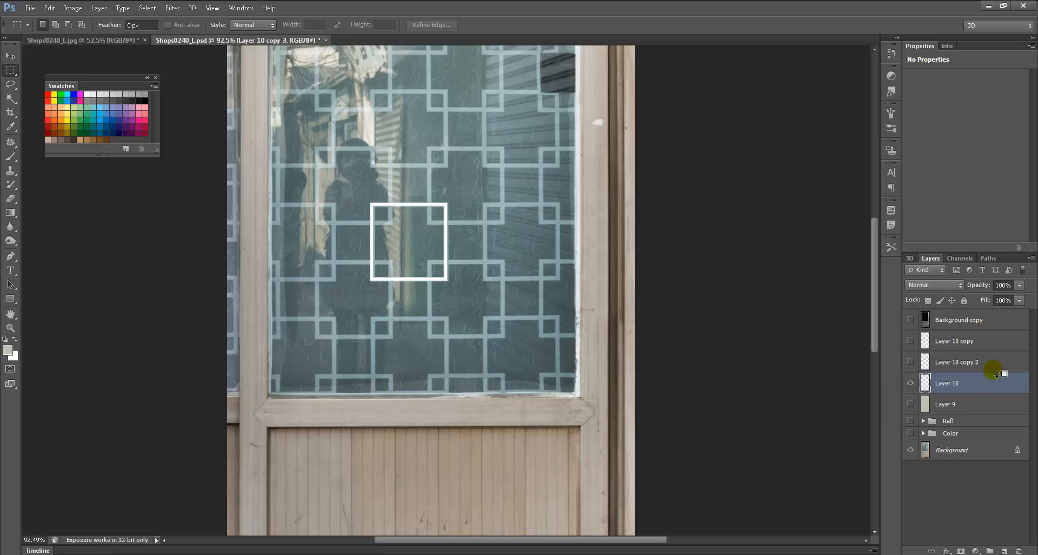
pyautogui.hotkey('ctrl', 'alt', 'z')
pyautogui.hotkey('ctrl', 'alt', 'z')
pyautogui.hotkey('ctrl', 'alt', 'z')
pyautogui.hotkey('ctrl', 'alt', 'z')
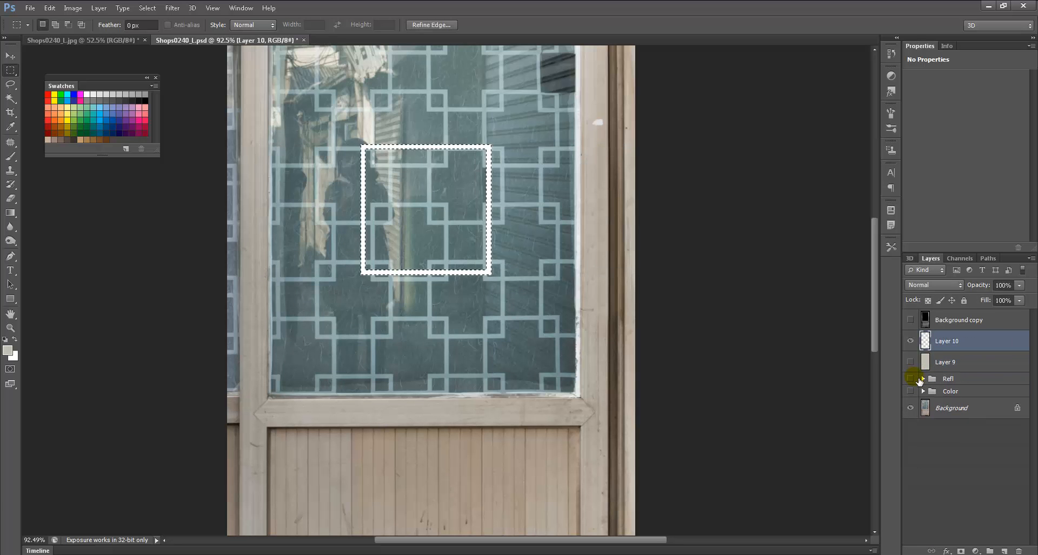
# Hide Layer 10, expand the Color group, show the group with all its layers, and make Layer 2 active
pyautogui.click(912, 341)
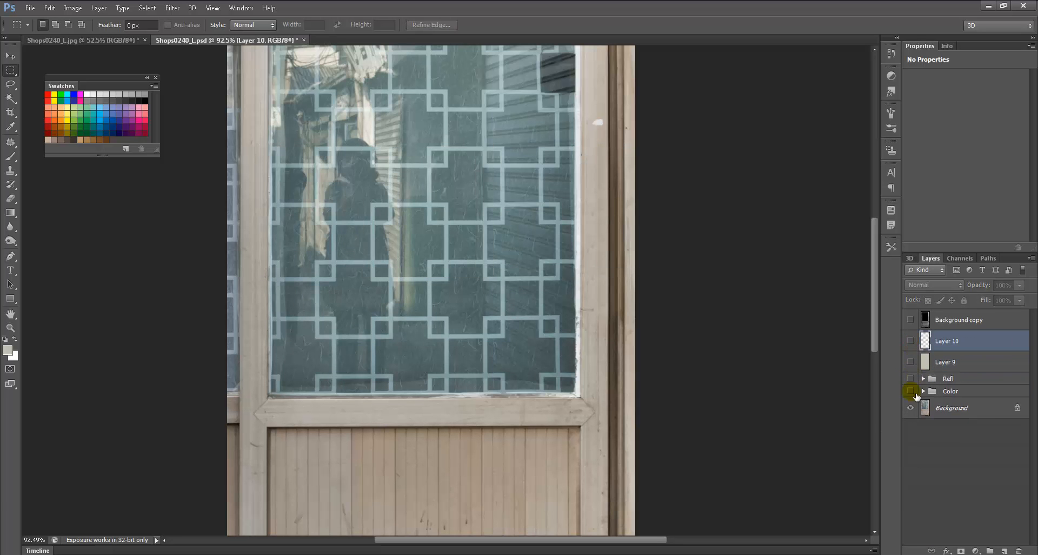
pyautogui.click(924, 391)
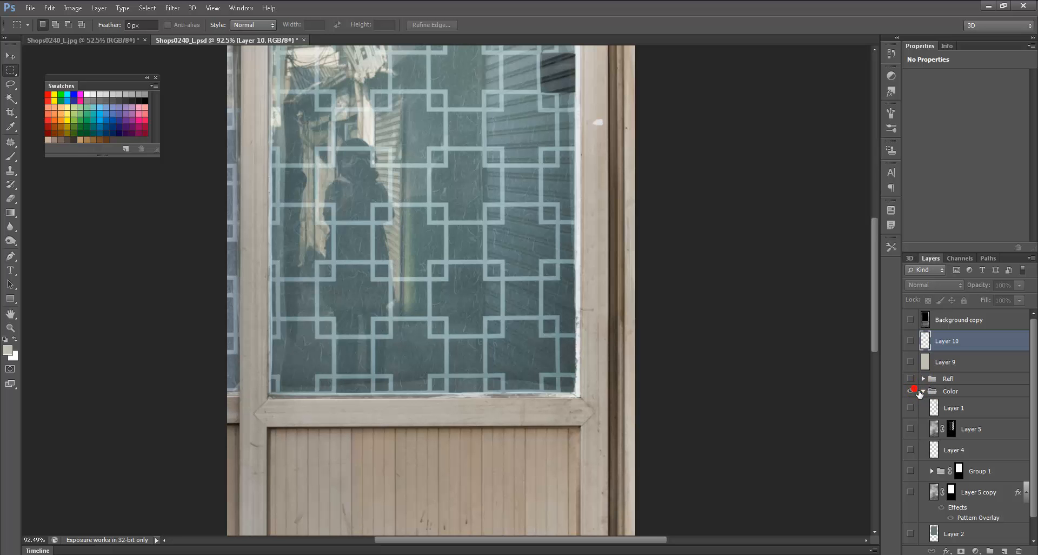
pyautogui.scroll(-1, 919, 393)
pyautogui.moveTo(912, 389); pyautogui.dragTo(910, 511)
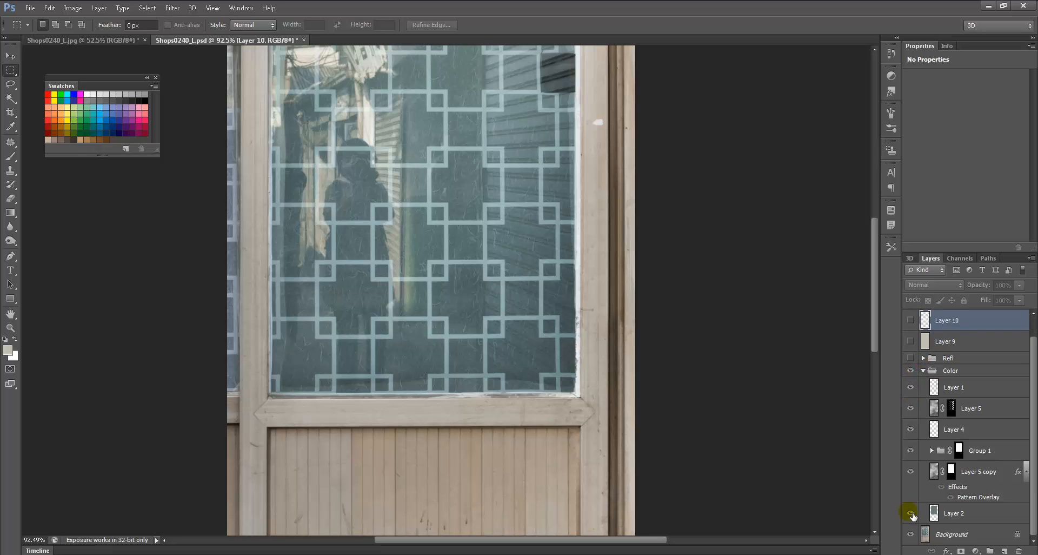
pyautogui.click(947, 512)
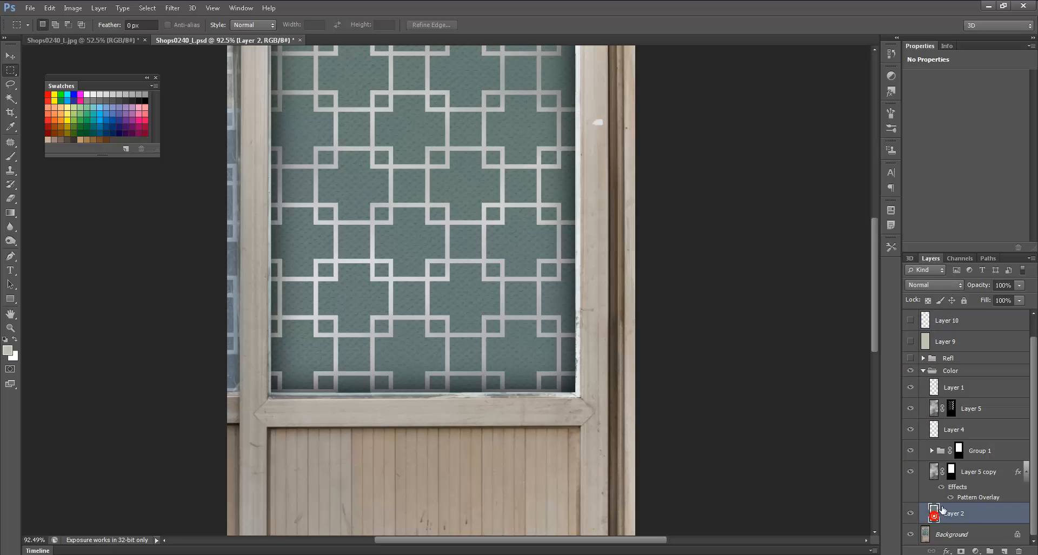
# Disable the layer mask of Layer 5 copy, hide the layers above it in the Color group, and compare the glass without its texture
pyautogui.click(935, 471)
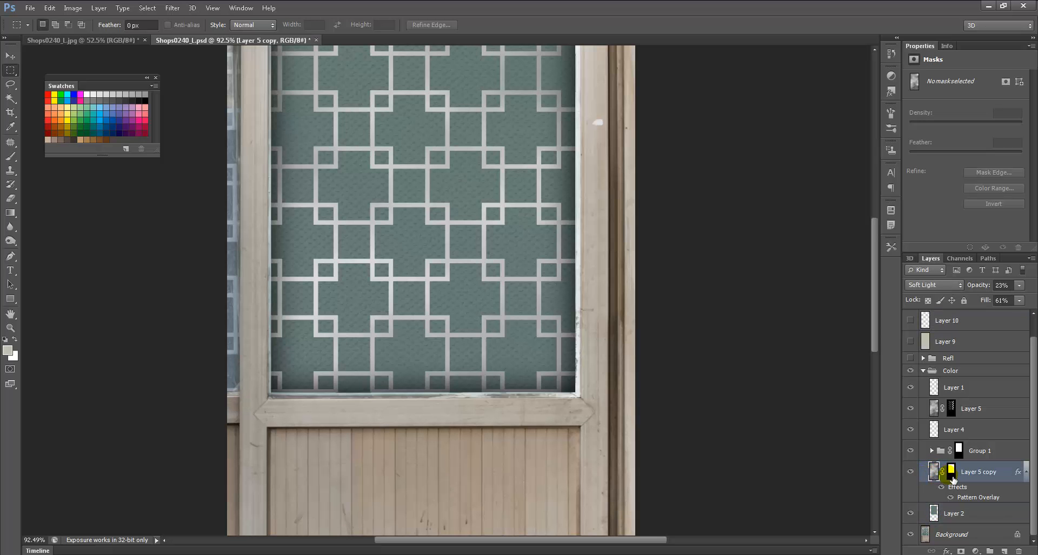
pyautogui.rightClick(952, 471)
pyautogui.click(952, 361)
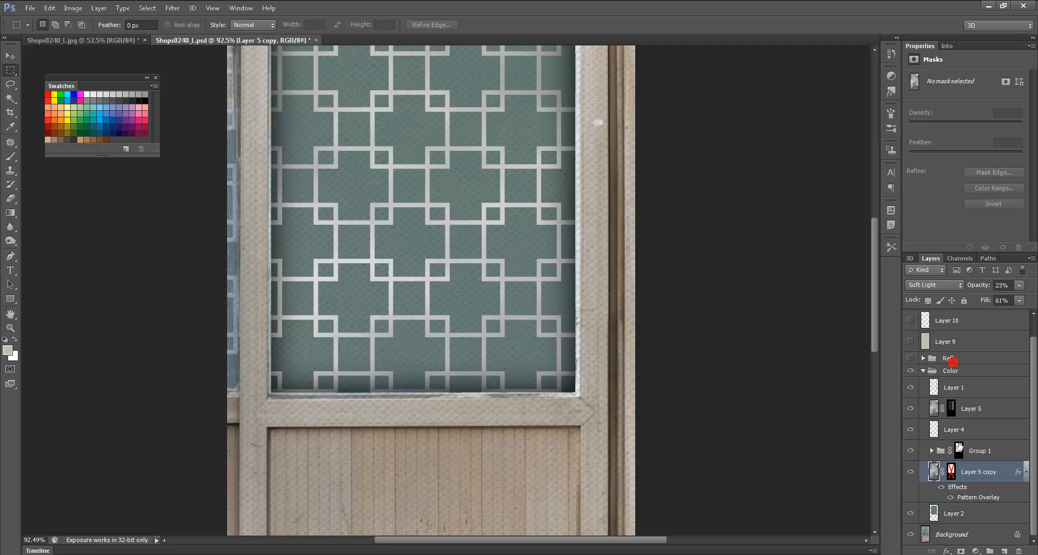
pyautogui.click(911, 387)
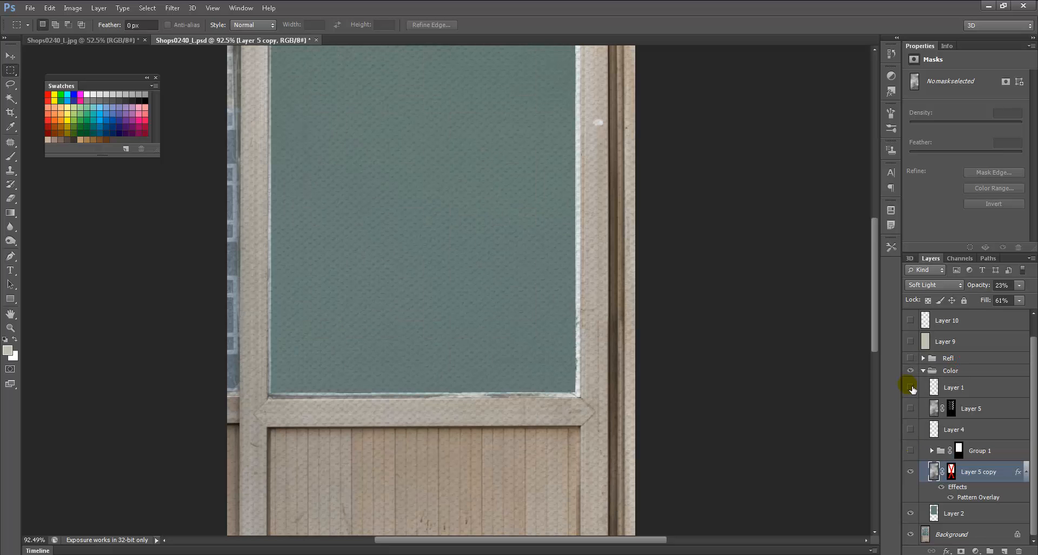
pyautogui.click(912, 471)
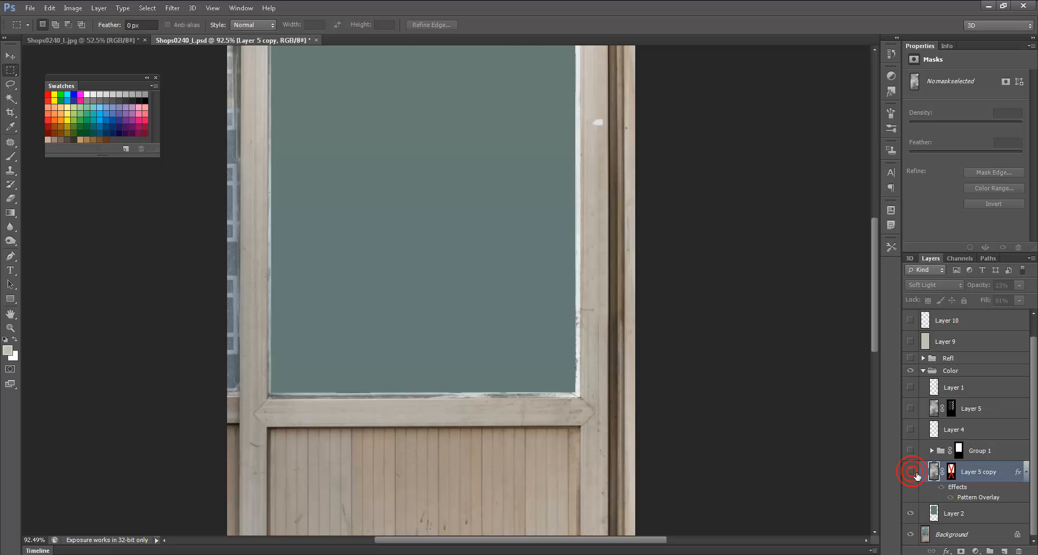
pyautogui.moveTo(494, 279); pyautogui.dragTo(568, 284)
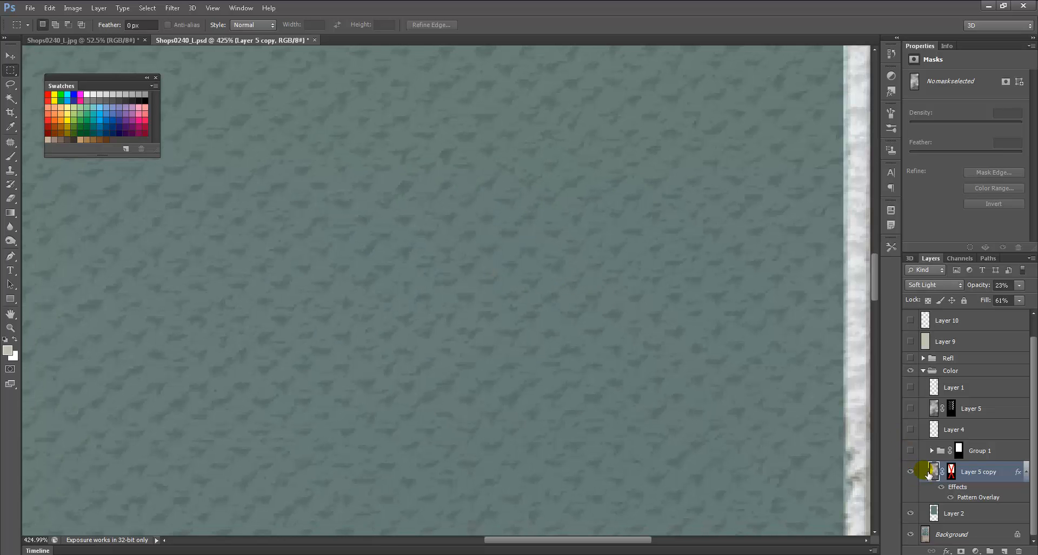
# Re-enable the Layer 5 copy mask and examine its Pattern Overlay pattern, blend mode and opacity without changing them
pyautogui.rightClick(952, 472)
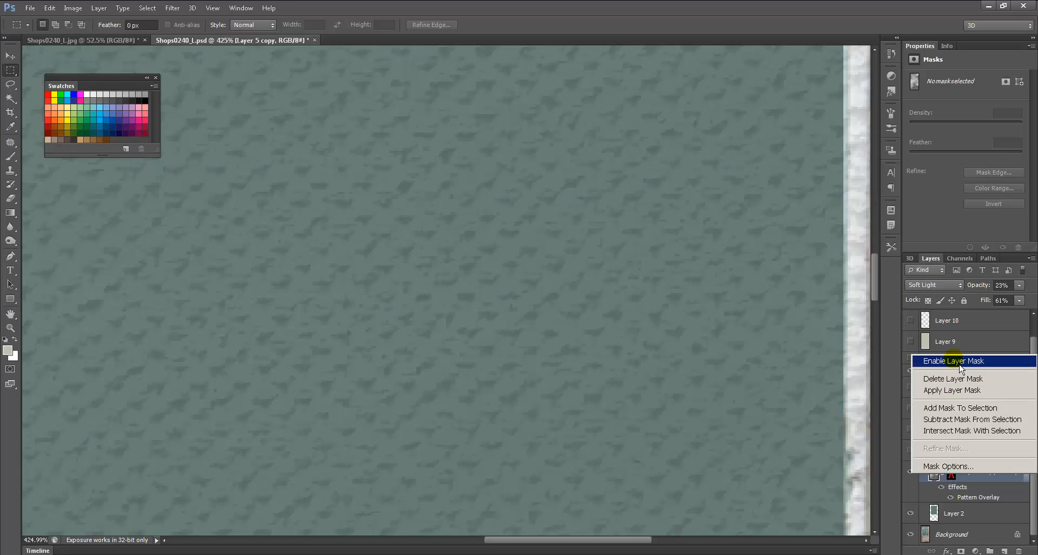
pyautogui.click(953, 358)
pyautogui.doubleClick(946, 487)
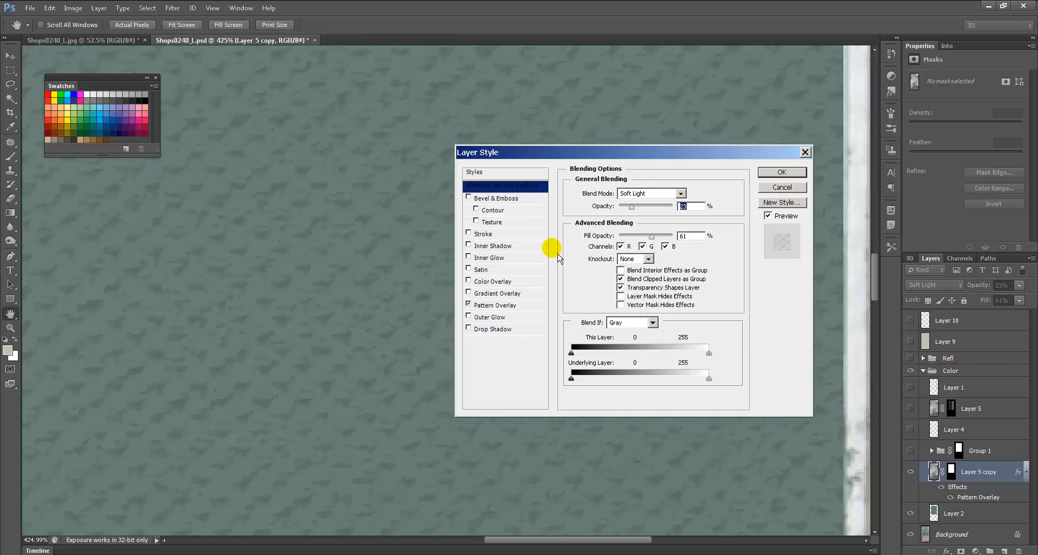
pyautogui.click(479, 306)
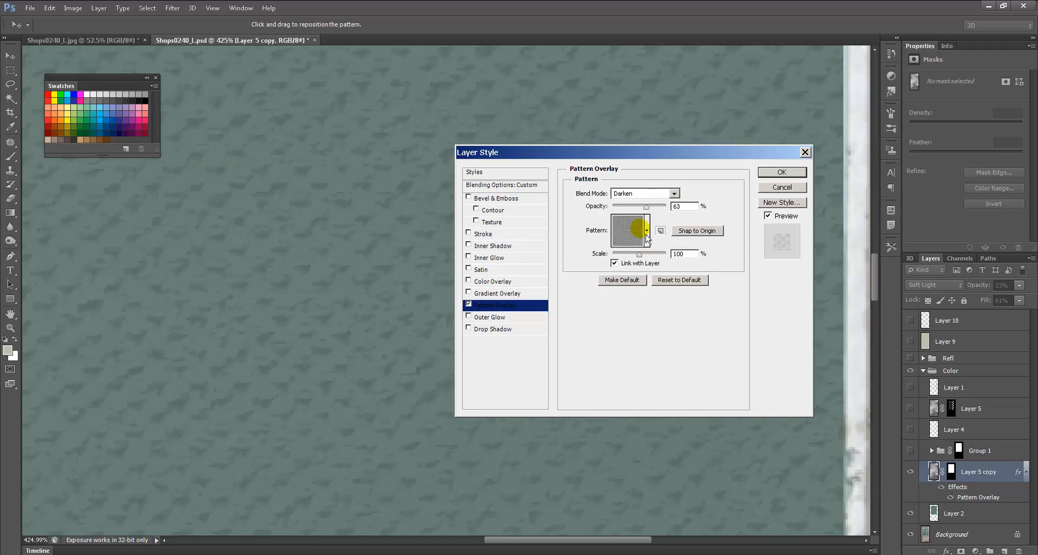
pyautogui.click(629, 229)
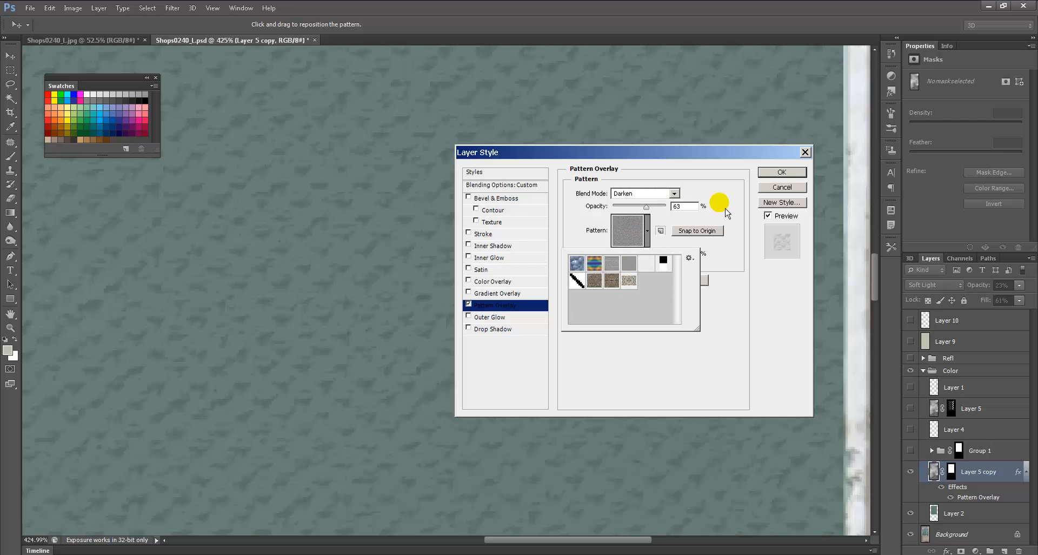
pyautogui.click(721, 194)
pyautogui.click(648, 192)
pyautogui.click(630, 238)
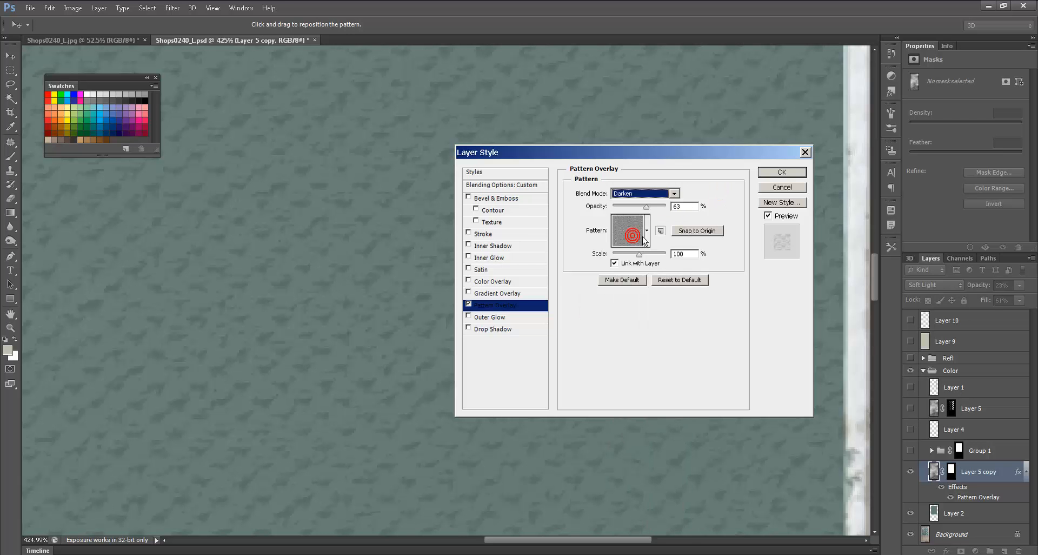
pyautogui.moveTo(638, 206)
pyautogui.mouseDown()
pyautogui.moveTo(620, 220)
pyautogui.moveTo(680, 213)
pyautogui.moveTo(649, 222)
pyautogui.mouseUp()
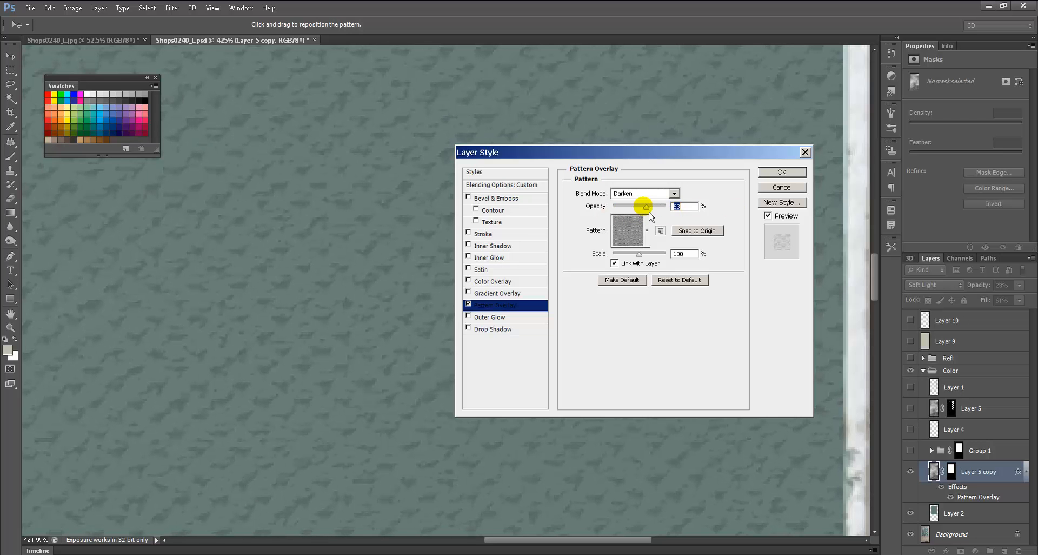
pyautogui.click(784, 171)
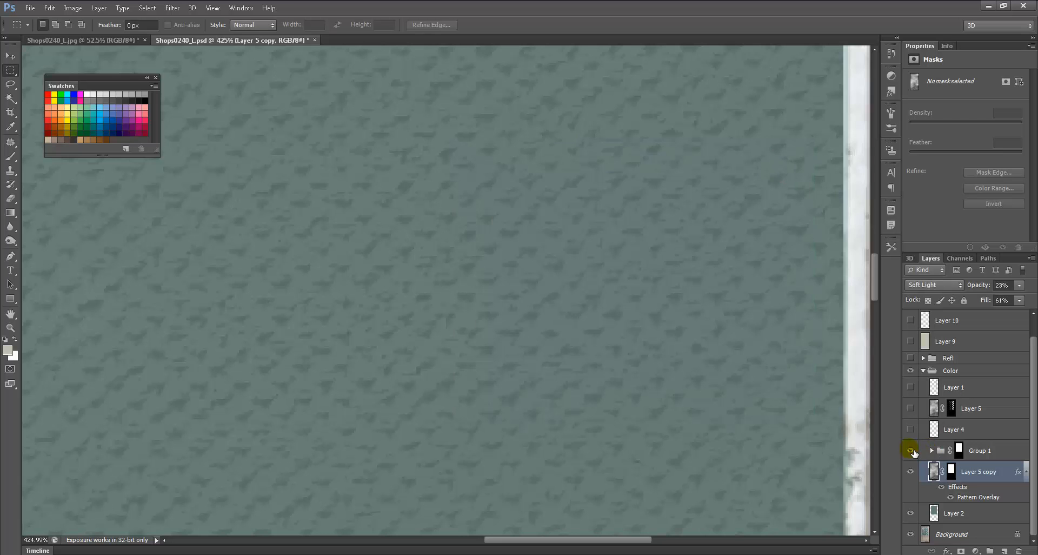
# Show the Layer 3 frame copies inside Group 1, collapse the group and hide it
pyautogui.hotkey('ctrl', '0')
pyautogui.click(927, 450)
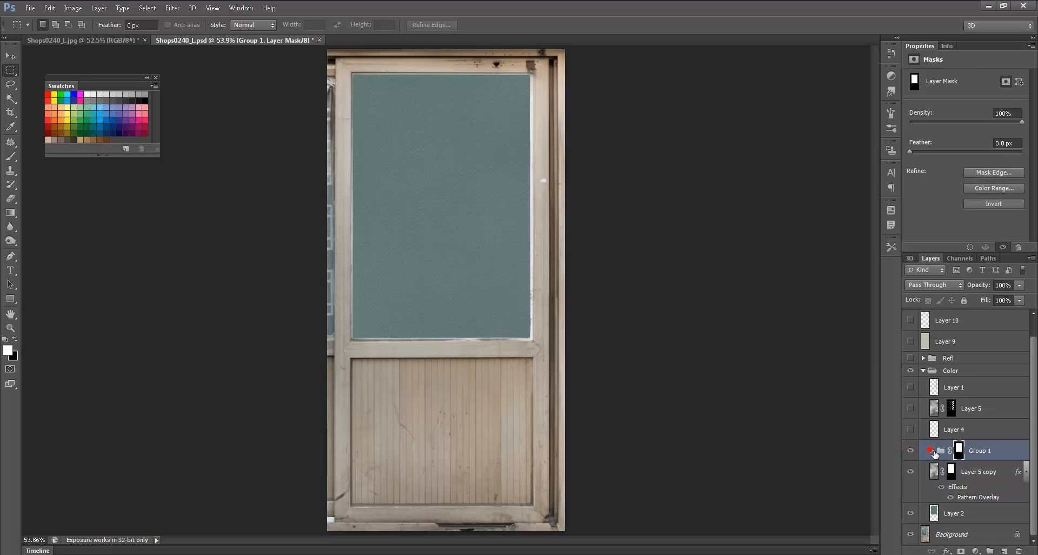
pyautogui.click(931, 450)
pyautogui.moveTo(912, 472); pyautogui.dragTo(914, 530)
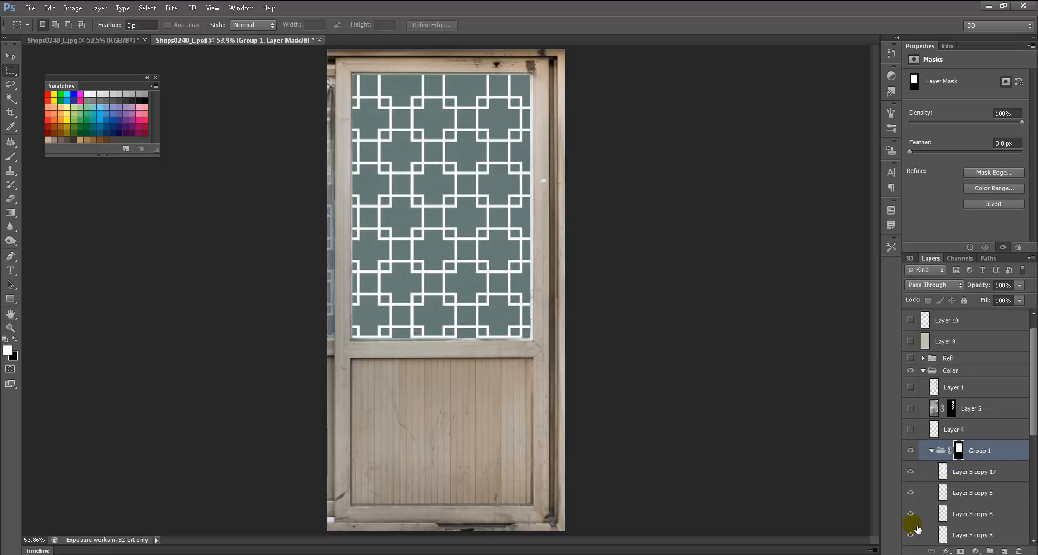
pyautogui.scroll(-4, 930, 474)
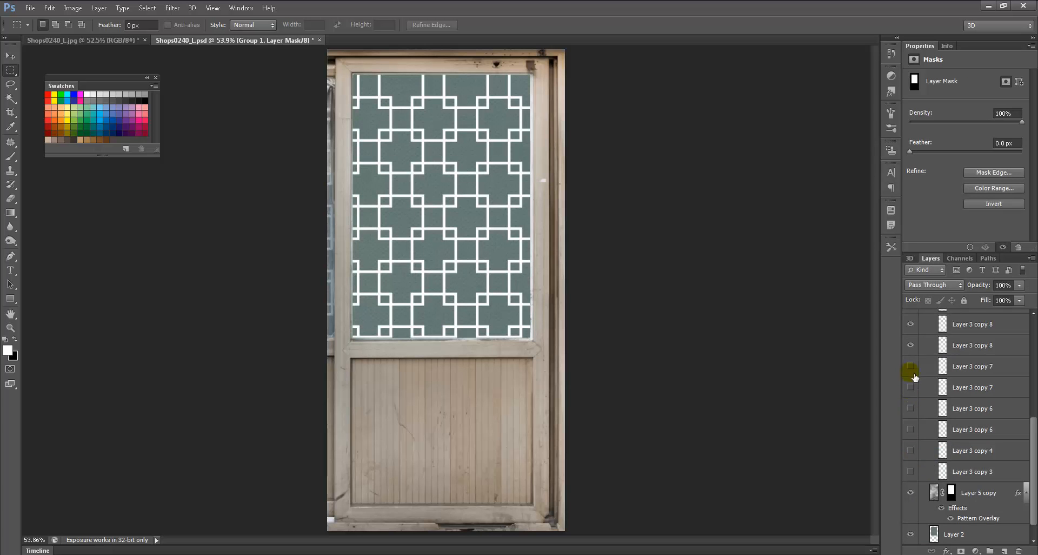
pyautogui.scroll(4, 928, 432)
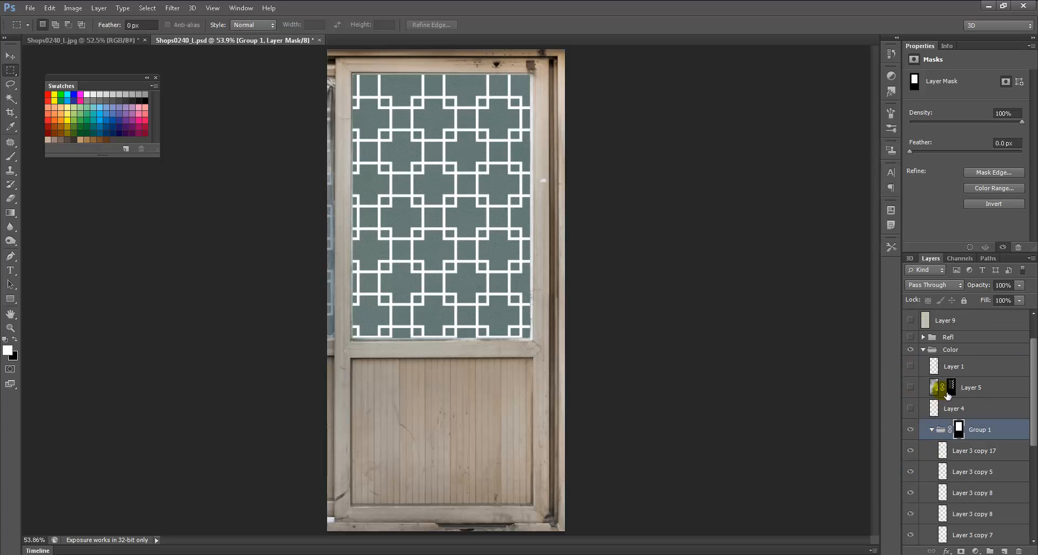
pyautogui.click(931, 430)
pyautogui.click(911, 451)
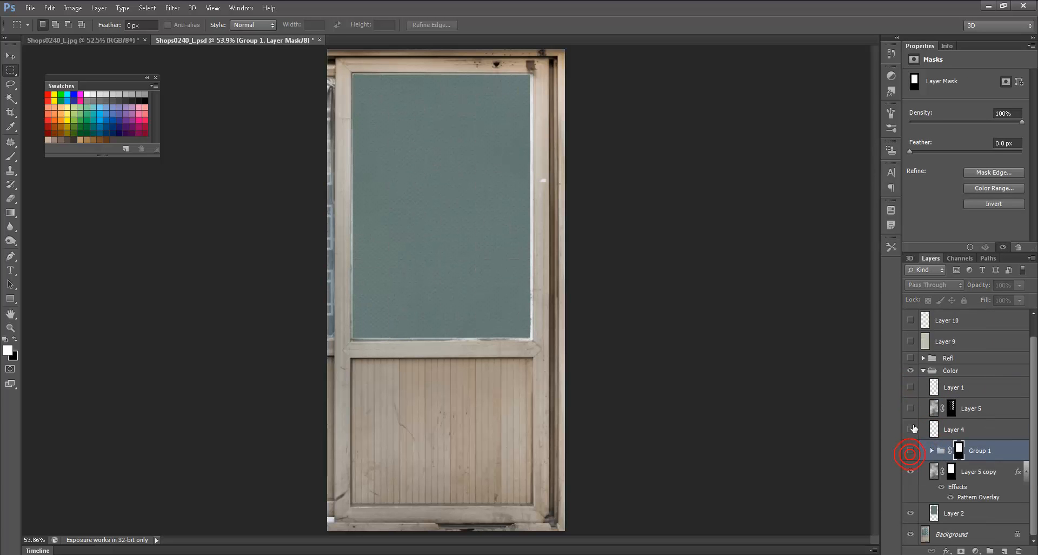
# Compare the glass with and without the Layer 4 lattice, and leave Layer 4 and Layer 5 shown
pyautogui.click(910, 429)
pyautogui.click(911, 429)
pyautogui.click(911, 429)
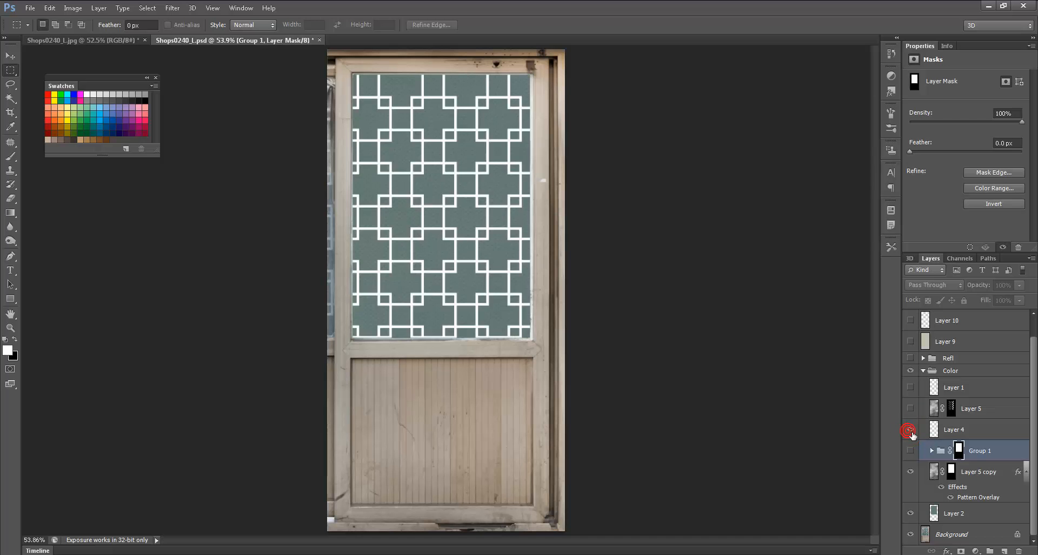
pyautogui.click(910, 430)
pyautogui.click(910, 430)
pyautogui.click(910, 409)
# Disable the Layer 5 mask to examine its full clouds texture, locate the Clouds render filter, and re-enable the mask
pyautogui.click(930, 410)
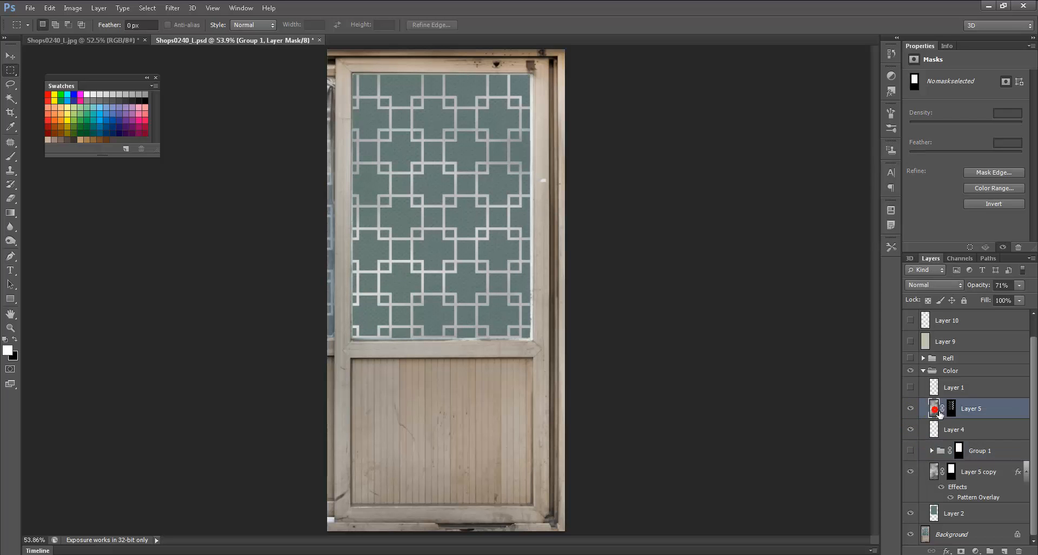
pyautogui.rightClick(951, 409)
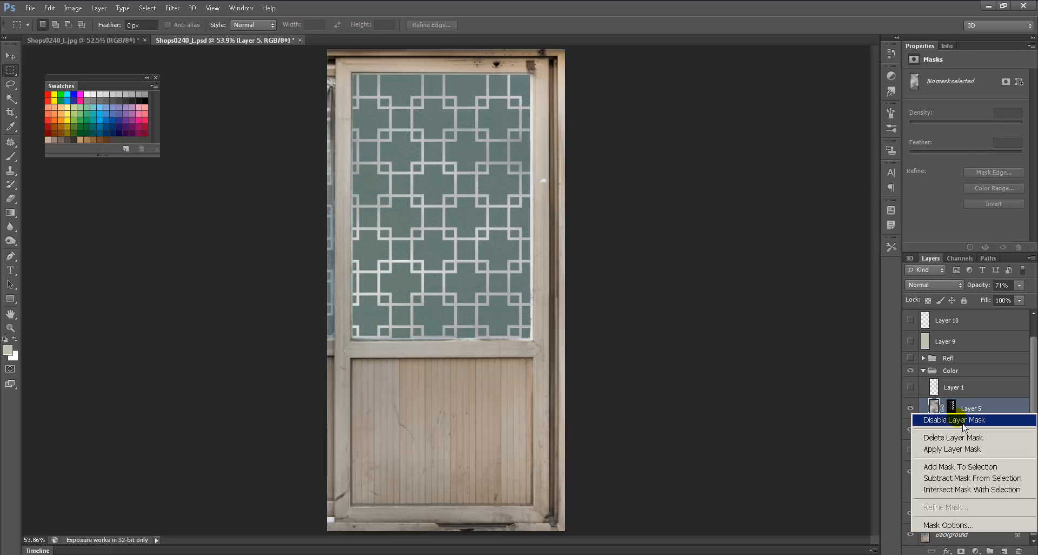
pyautogui.click(957, 420)
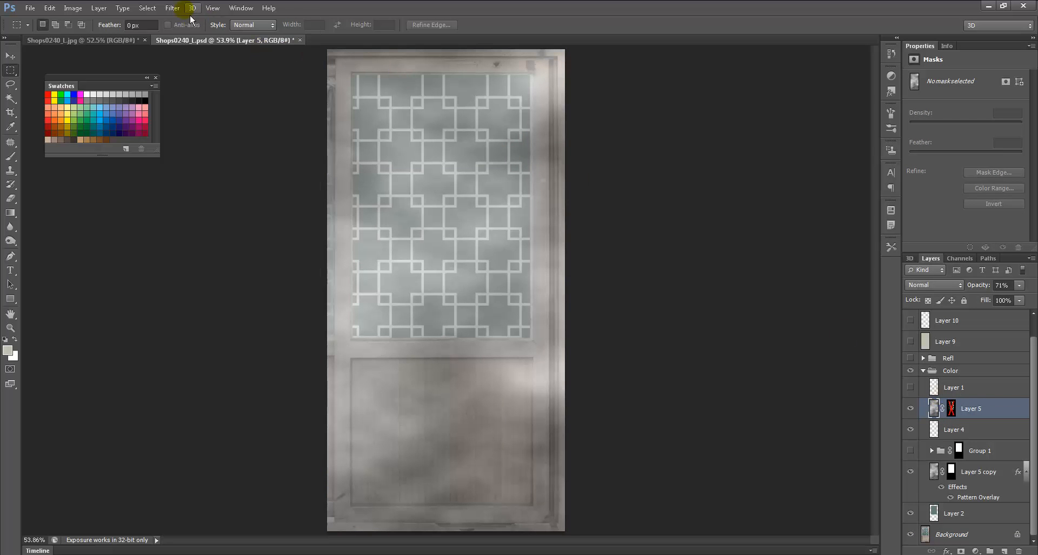
pyautogui.click(173, 8)
pyautogui.moveTo(290, 177)
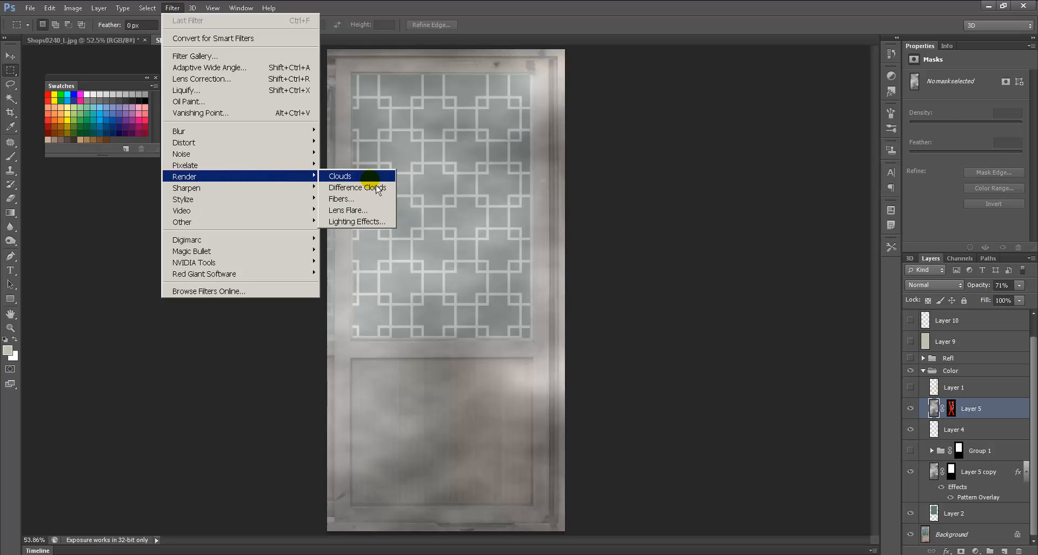
pyautogui.click(951, 407)
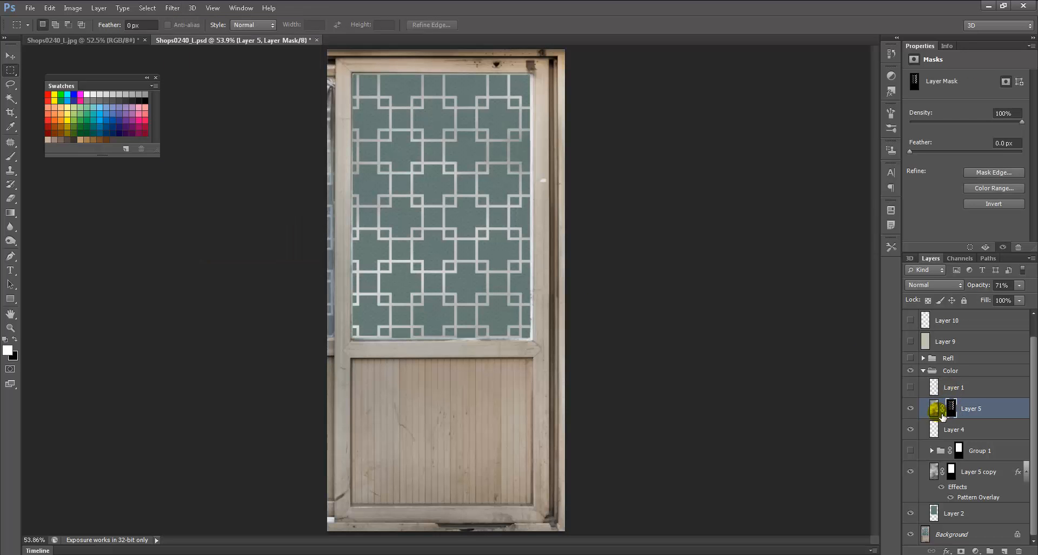
pyautogui.click(952, 409)
# Show the Layer 1 edge shading over the glass, make Layer 1 active, and switch to the Brush tool
pyautogui.moveTo(435, 198); pyautogui.dragTo(468, 209)
pyautogui.click(911, 387)
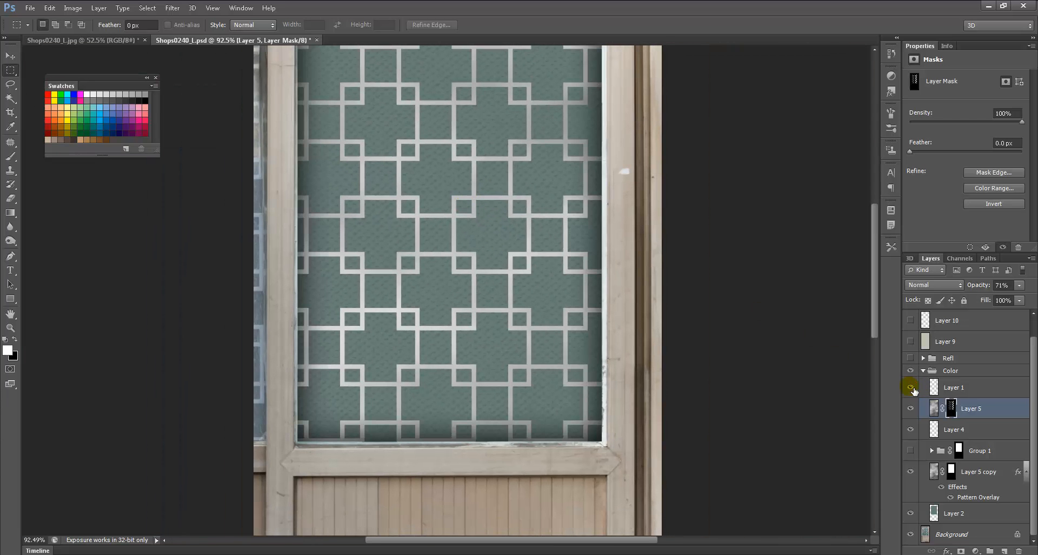
pyautogui.click(935, 390)
pyautogui.press('b')
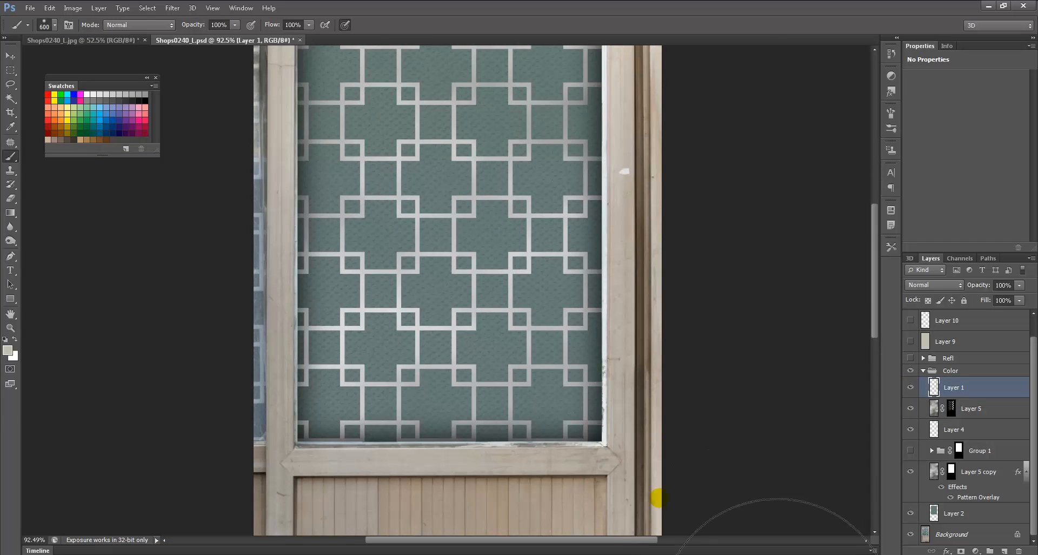
# Collapse the Color group and compare the door with and without it
pyautogui.moveTo(730, 434); pyautogui.dragTo(737, 363)
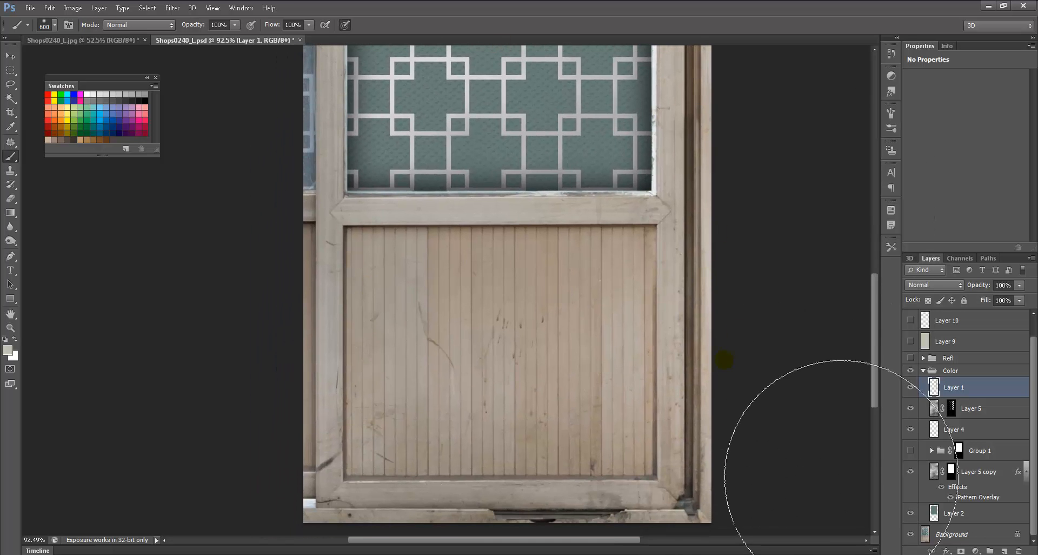
pyautogui.keyDown('alt'); pyautogui.scroll(-5, 855, 449); pyautogui.keyUp('alt')
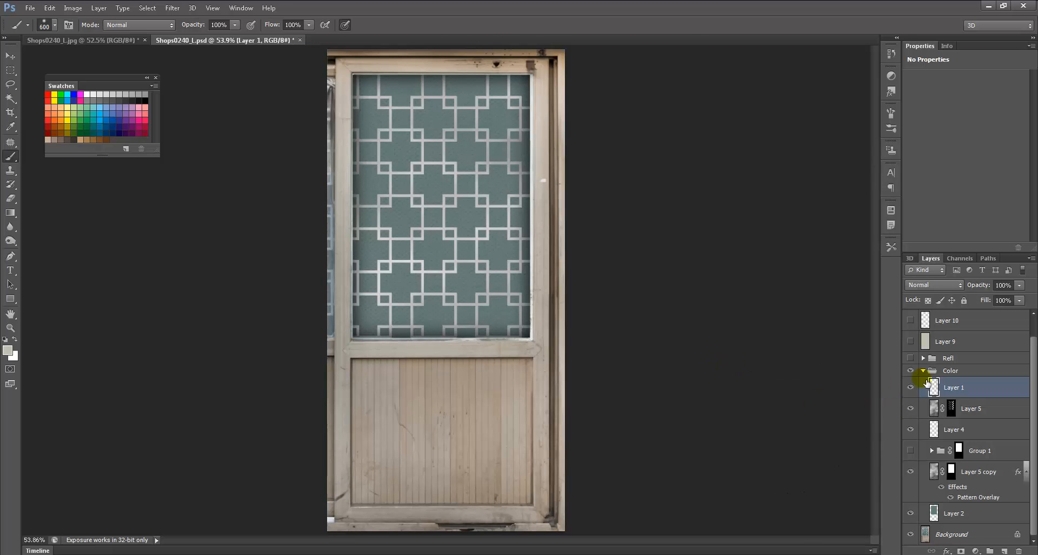
pyautogui.click(924, 369)
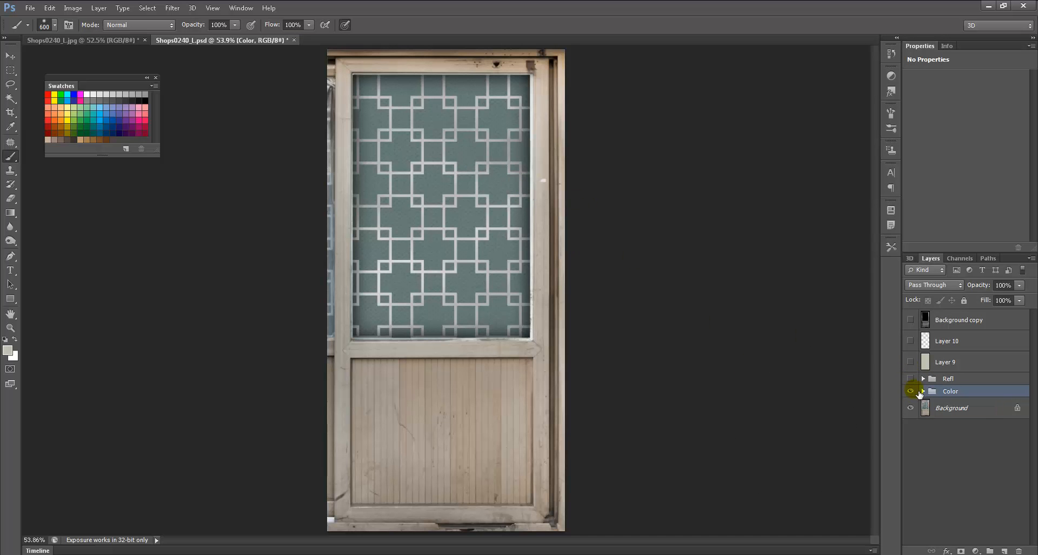
pyautogui.click(911, 389)
pyautogui.click(911, 390)
# Expand the Refl group and compare the reflection map with and without Layer 1 copy
pyautogui.click(923, 378)
pyautogui.moveTo(912, 396); pyautogui.dragTo(923, 458)
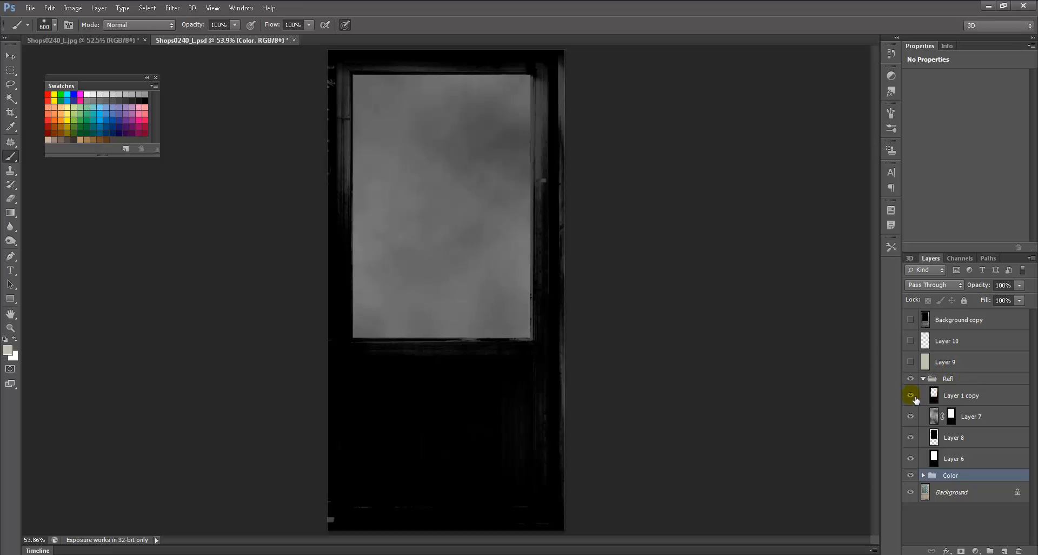
pyautogui.click(910, 395)
pyautogui.click(911, 395)
pyautogui.click(910, 396)
pyautogui.click(911, 395)
pyautogui.click(910, 395)
pyautogui.click(911, 396)
# Compare the reflection map with and without Layer 7, Layer 8 and Layer 6, one at a time
pyautogui.click(911, 418)
pyautogui.click(911, 417)
pyautogui.click(912, 438)
pyautogui.click(911, 438)
pyautogui.click(910, 459)
pyautogui.click(910, 463)
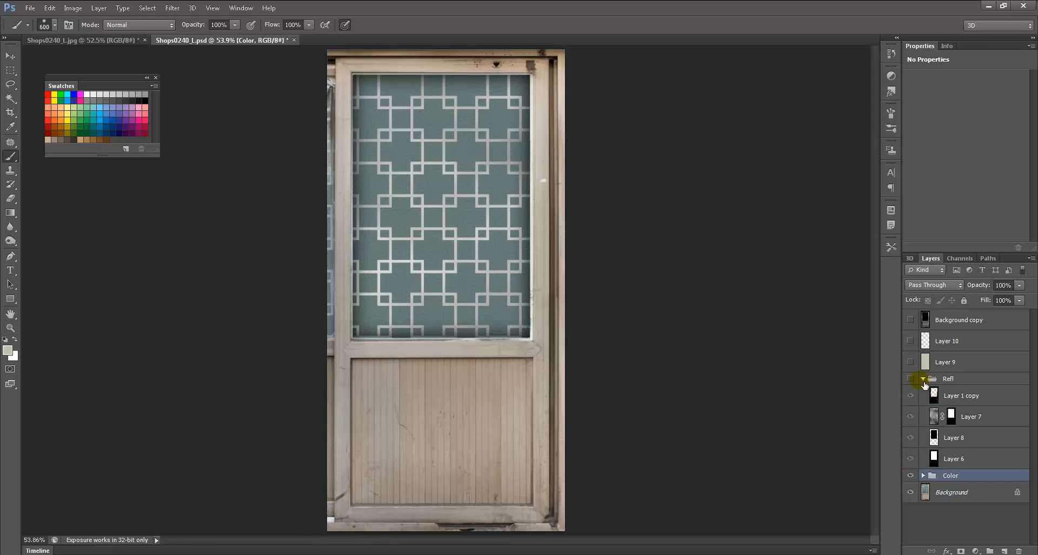
# Show the whole Refl group, make it active and collapse it
pyautogui.click(913, 379)
pyautogui.click(920, 381)
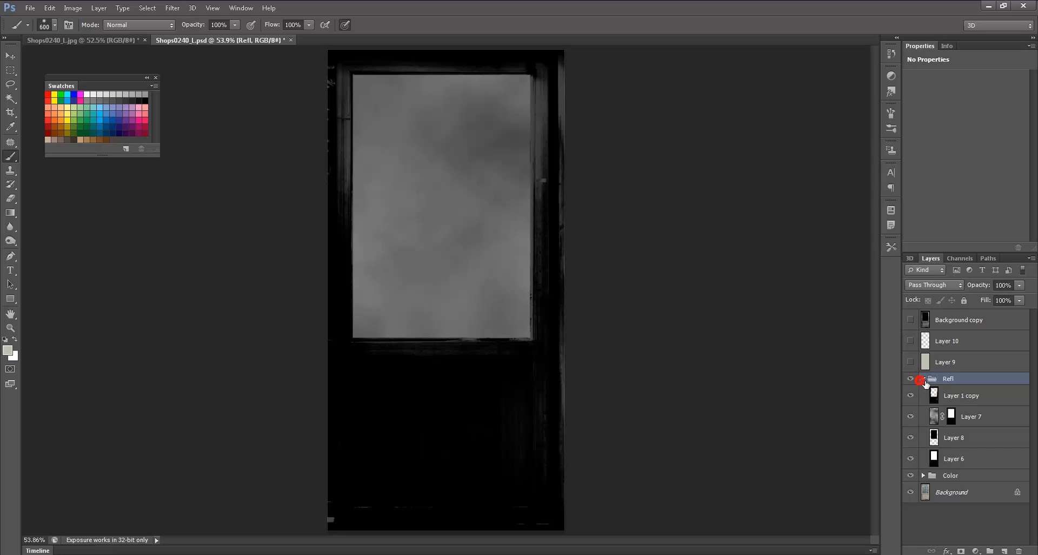
pyautogui.click(922, 379)
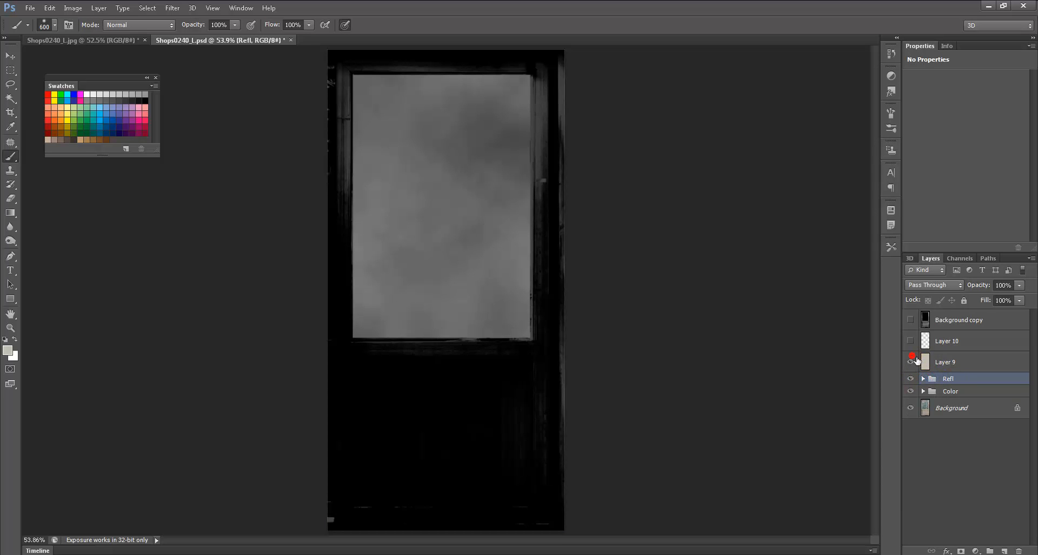
# Show Layer 9, Layer 10 and Background copy to present the black-and-white bump map, and make Background copy active
pyautogui.click(911, 362)
pyautogui.click(910, 341)
pyautogui.click(943, 363)
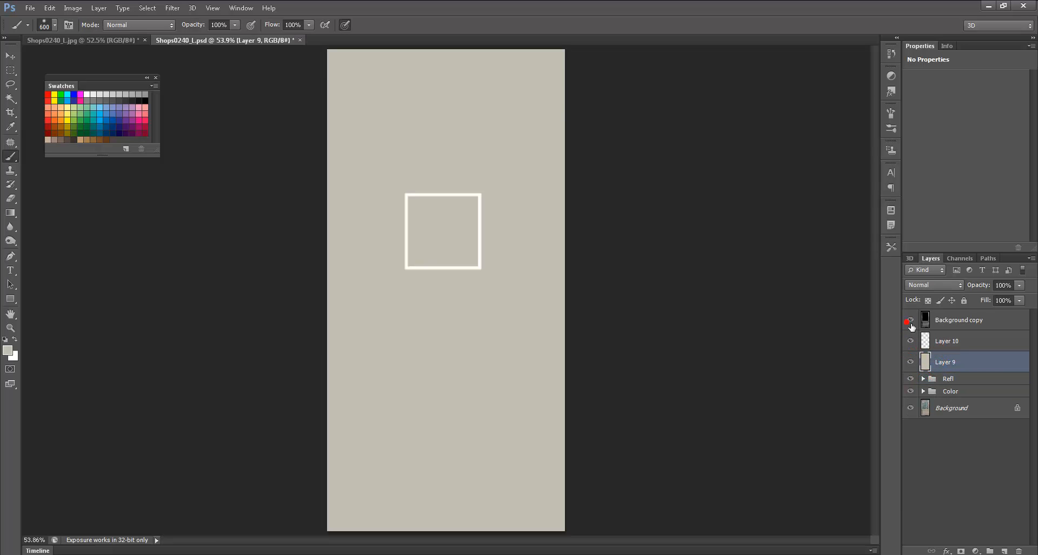
pyautogui.click(910, 319)
pyautogui.click(939, 322)
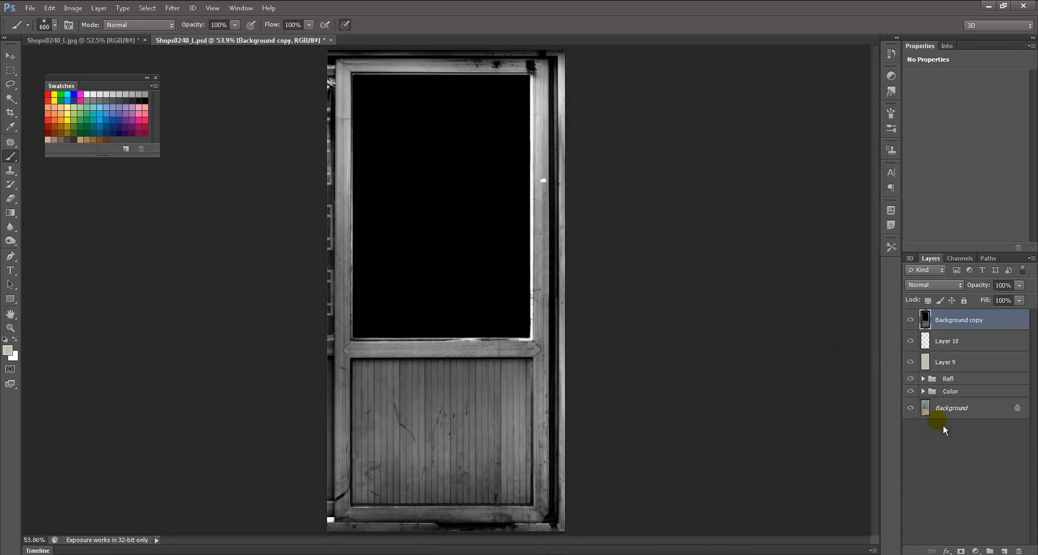
# Duplicate the Background layer to the top of the layer stack and fill the copy's glass pane with black
pyautogui.moveTo(943, 424); pyautogui.dragTo(1007, 550)
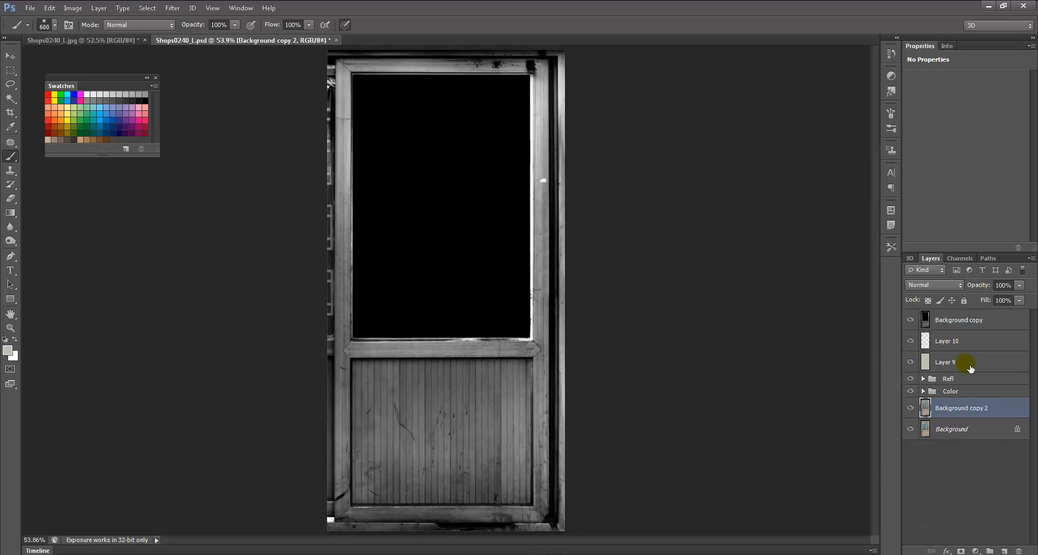
pyautogui.moveTo(957, 317); pyautogui.dragTo(955, 314)
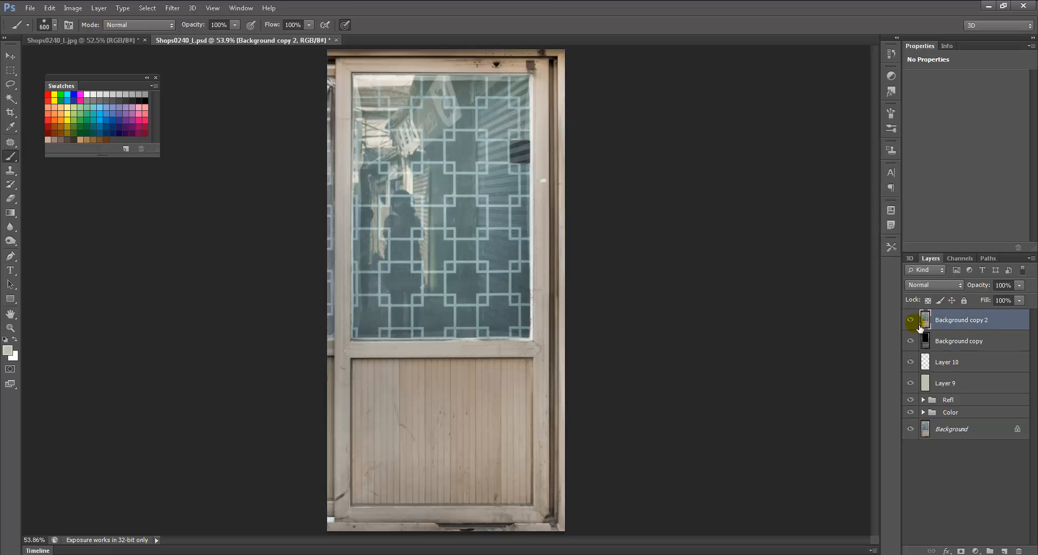
pyautogui.press('m')
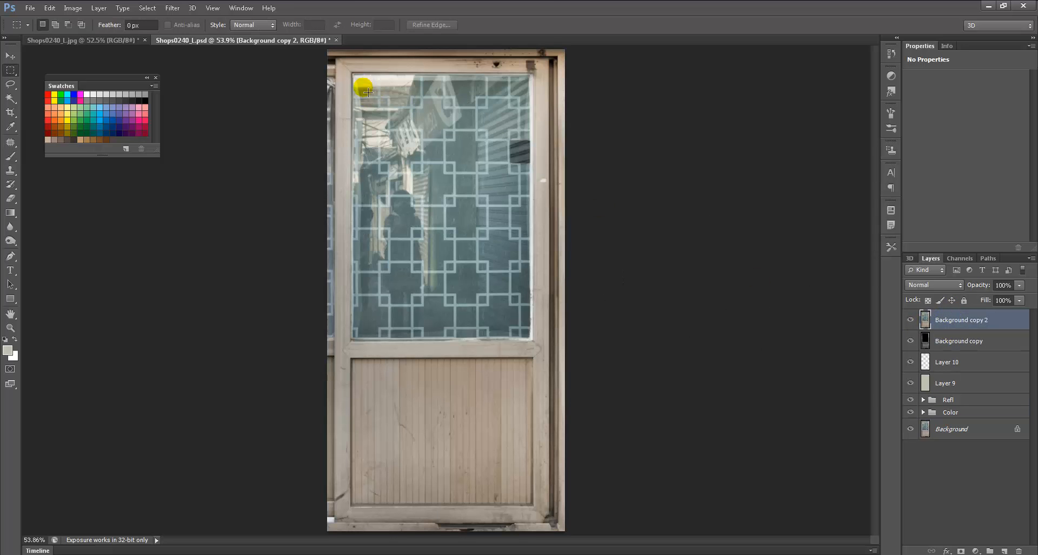
pyautogui.moveTo(353, 74); pyautogui.dragTo(529, 336)
pyautogui.press('d')
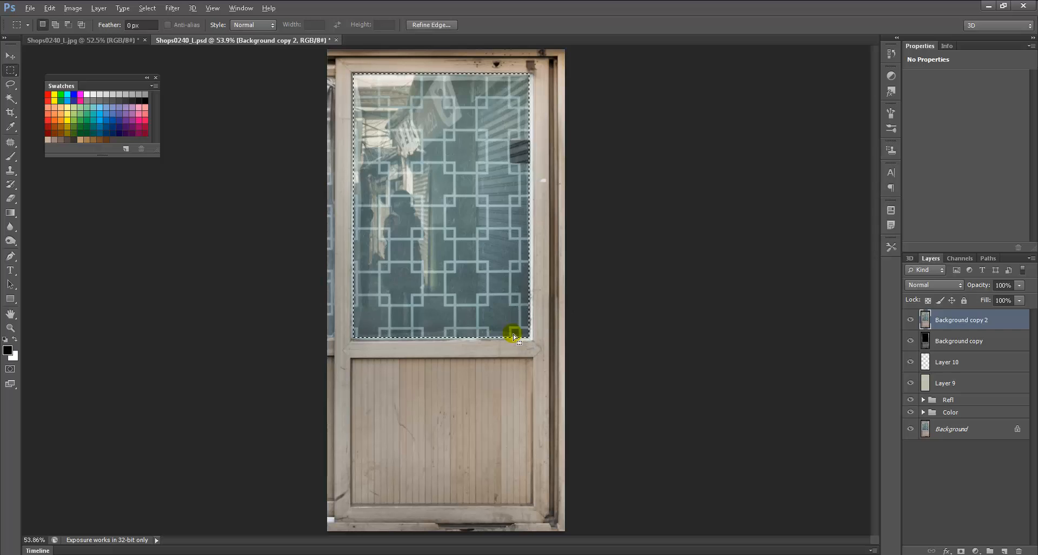
pyautogui.hotkey('alt', 'BackSpace')
pyautogui.hotkey('ctrl', 'd')
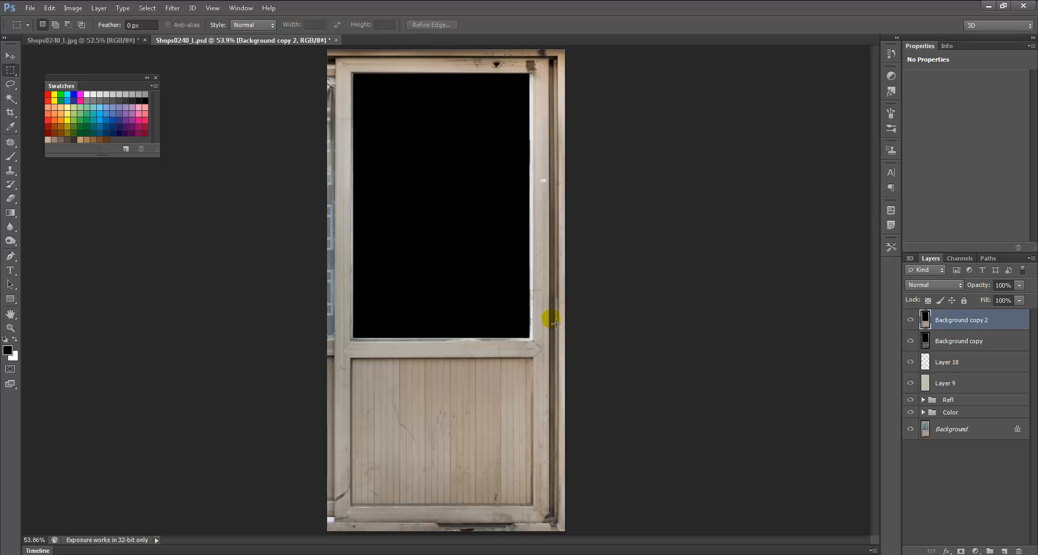
# Fully desaturate the new background copy with a Hue/Saturation adjustment
pyautogui.click(72, 8)
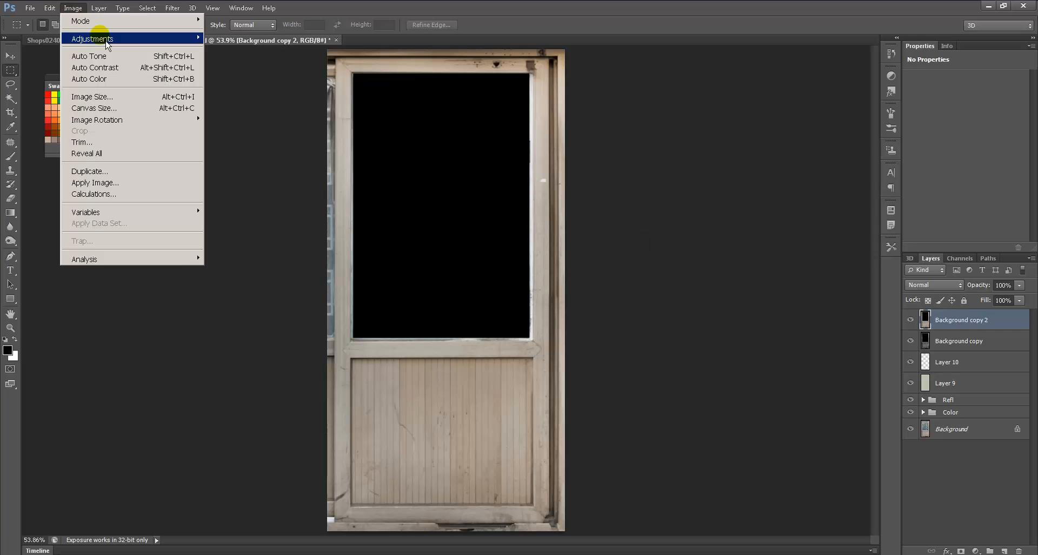
pyautogui.moveTo(92, 39)
pyautogui.click(241, 101)
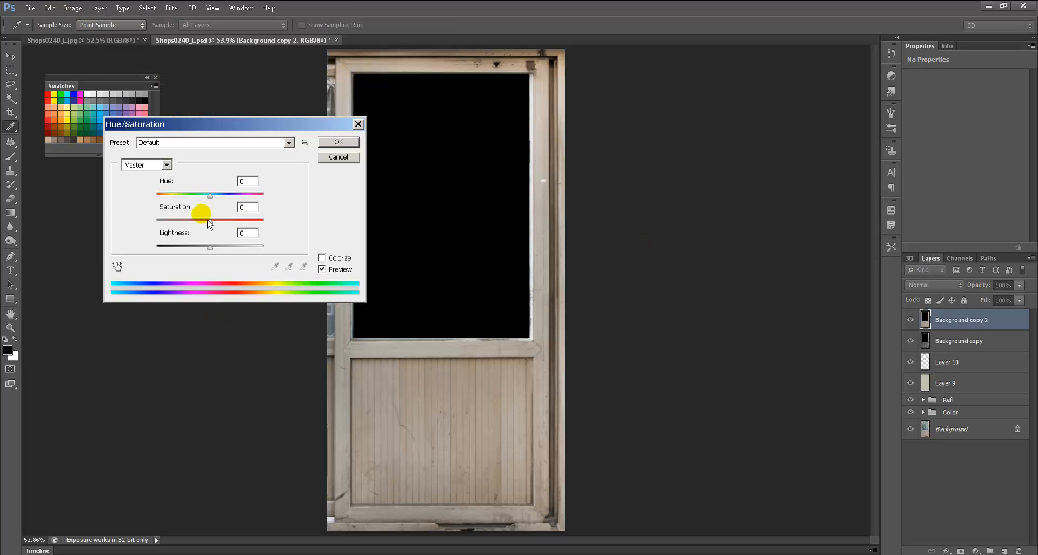
pyautogui.moveTo(209, 221); pyautogui.dragTo(134, 228)
pyautogui.click(338, 142)
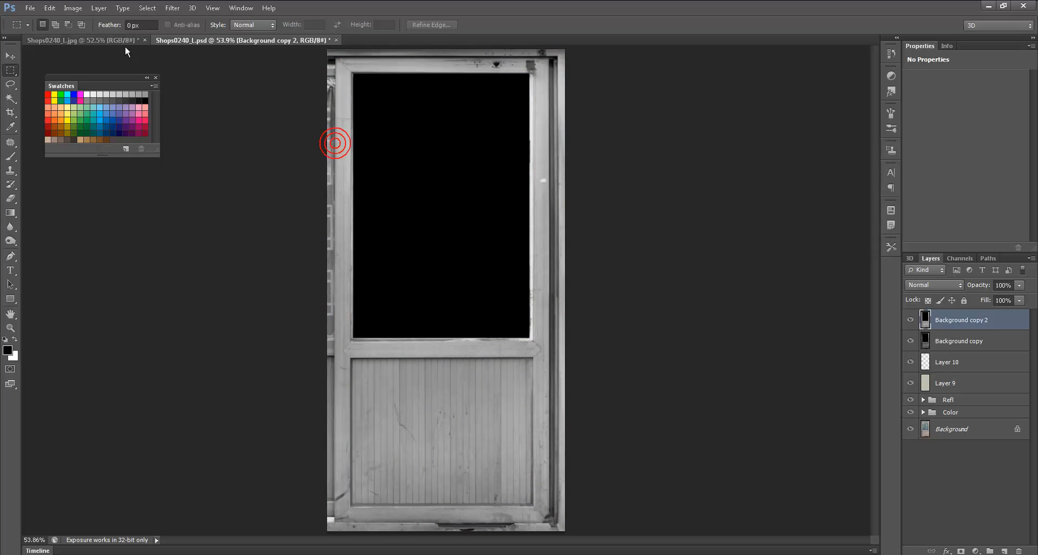
# Try a Curves adjustment on the desaturated door copy that pulls its dark tones down to black
pyautogui.click(72, 8)
pyautogui.moveTo(93, 38)
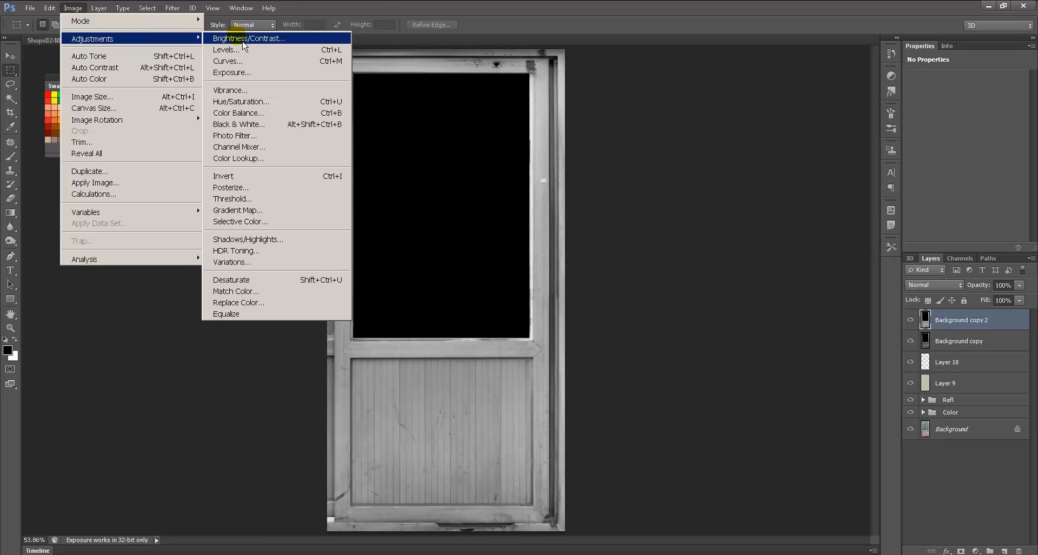
pyautogui.click(239, 63)
pyautogui.moveTo(614, 70); pyautogui.dragTo(711, 71)
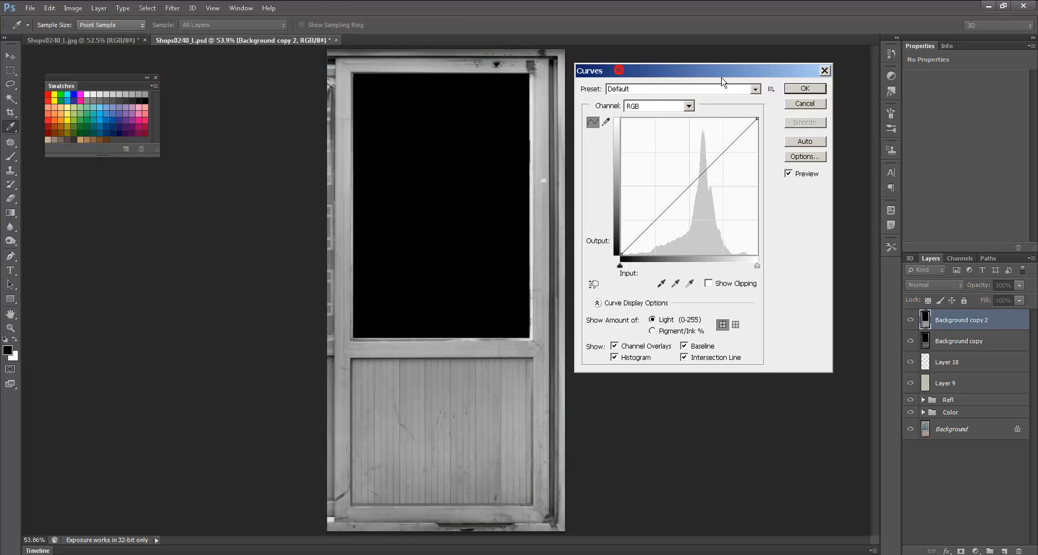
pyautogui.moveTo(644, 222); pyautogui.dragTo(653, 255)
pyautogui.moveTo(750, 131); pyautogui.dragTo(762, 132)
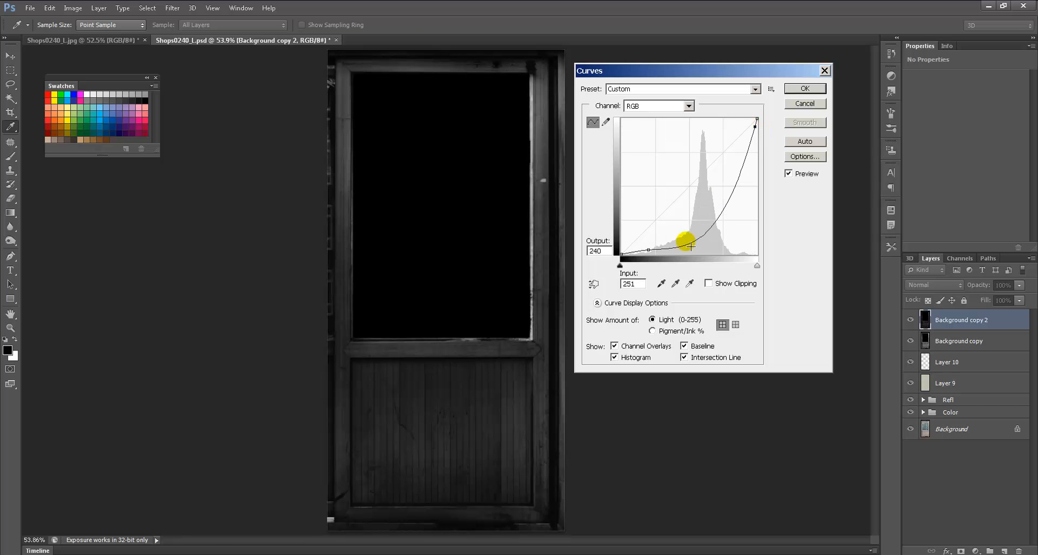
pyautogui.click(650, 250)
pyautogui.moveTo(651, 251); pyautogui.dragTo(658, 261)
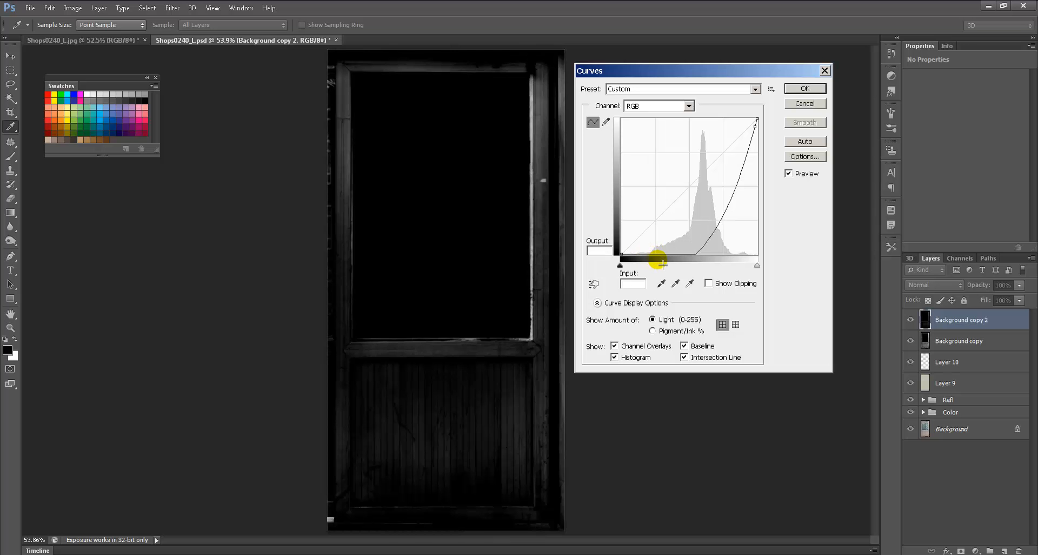
# Try a steeper curve with the white point at input 216, black point at 155 and a midpoint of 193 to 119, and discard it
pyautogui.click(683, 251)
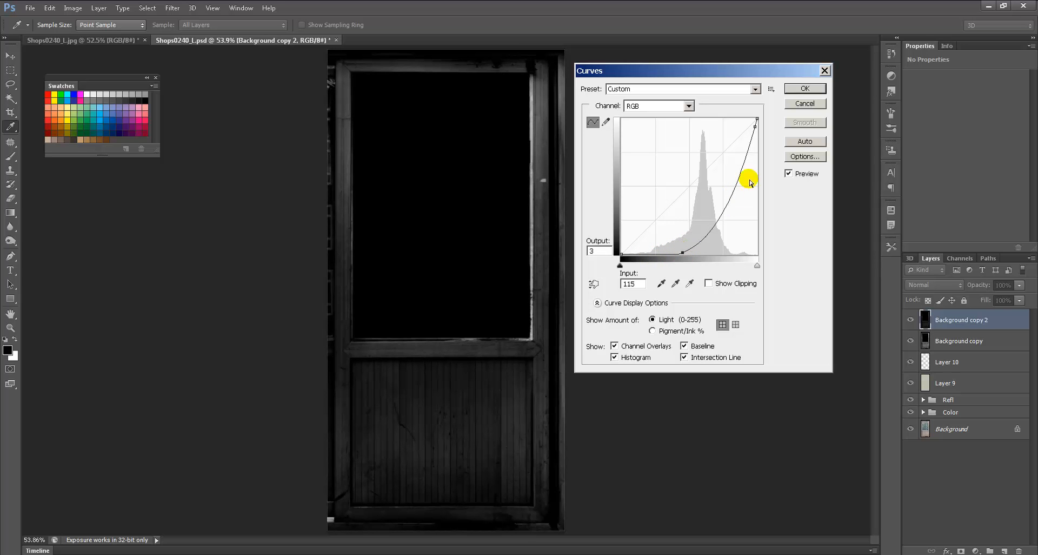
pyautogui.click(756, 122)
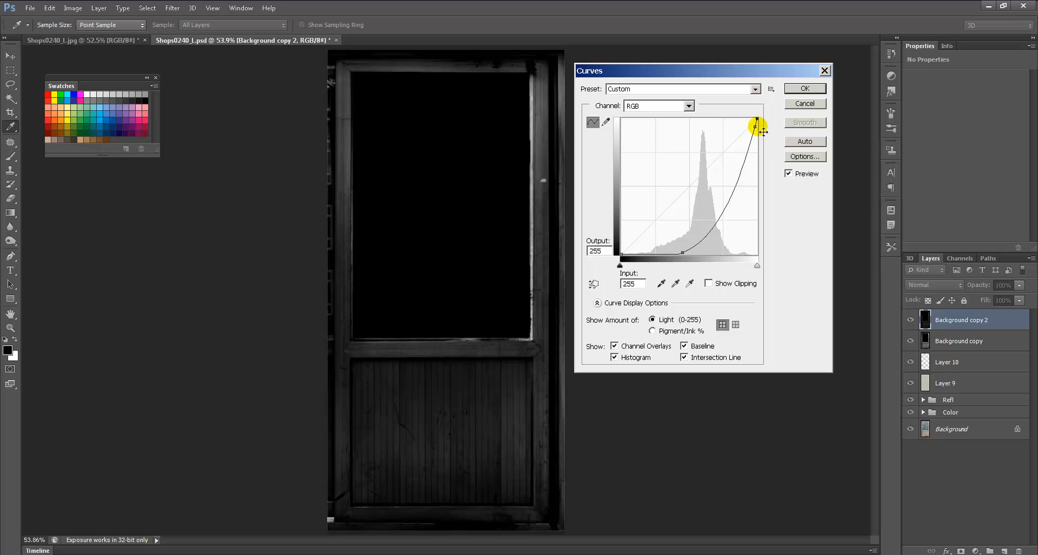
pyautogui.moveTo(756, 122)
pyautogui.mouseDown()
pyautogui.moveTo(768, 129)
pyautogui.moveTo(759, 117)
pyautogui.moveTo(738, 119)
pyautogui.mouseUp()
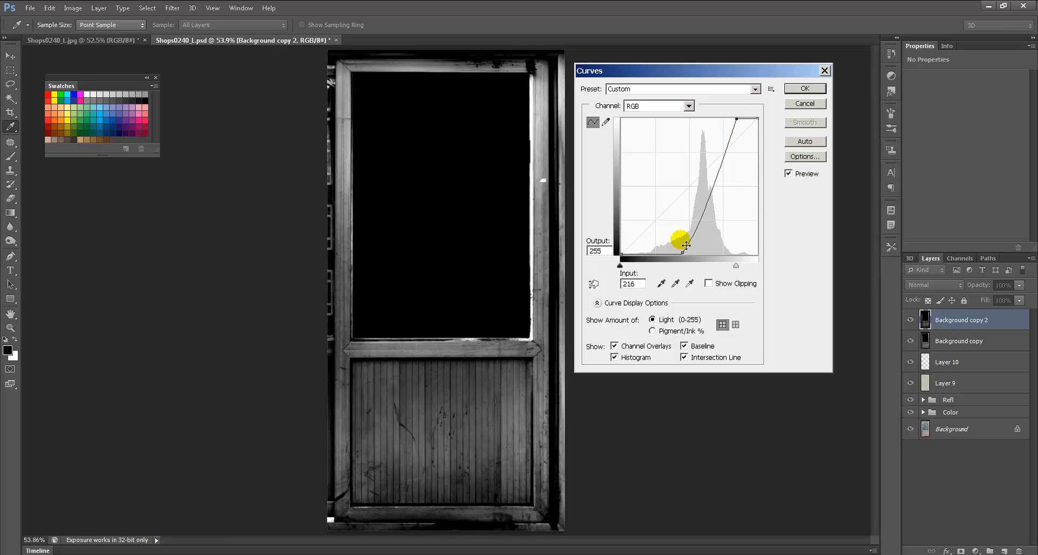
pyautogui.moveTo(682, 252); pyautogui.dragTo(706, 265)
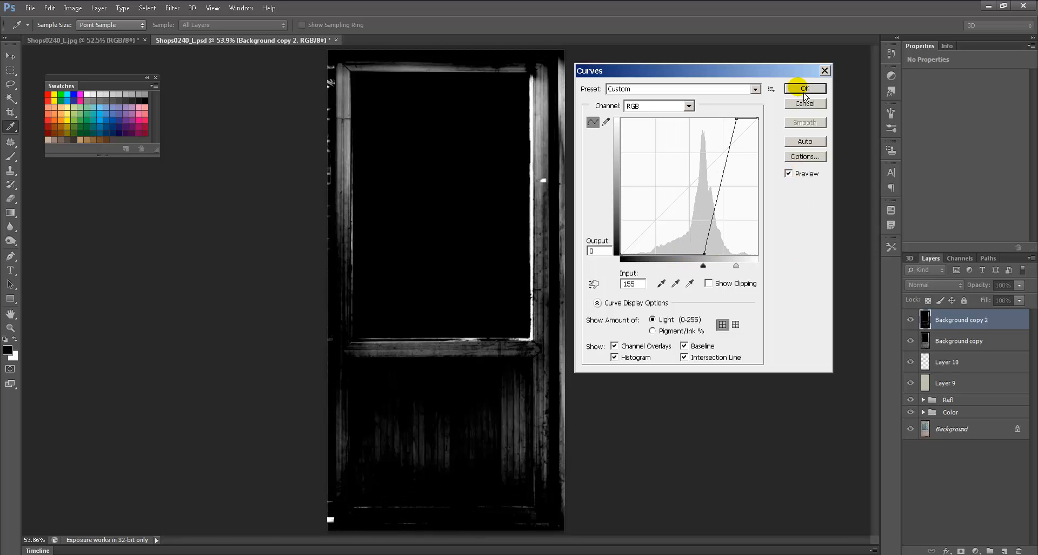
pyautogui.moveTo(719, 190); pyautogui.dragTo(728, 194)
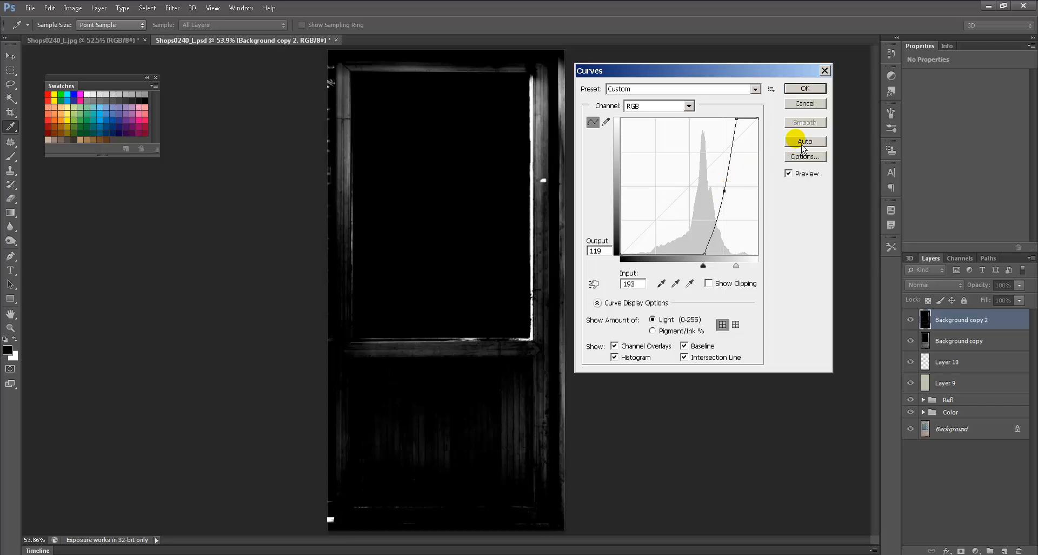
pyautogui.click(804, 104)
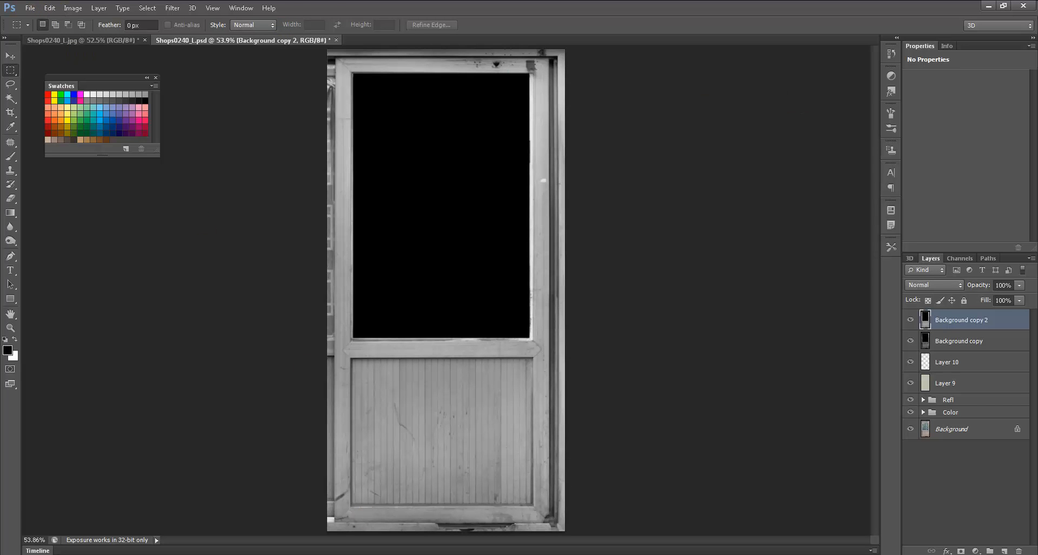
# Switch to Maya and browse for a new image for the file texture driving door_MIA's diffuse color
pyautogui.click(988, 5)
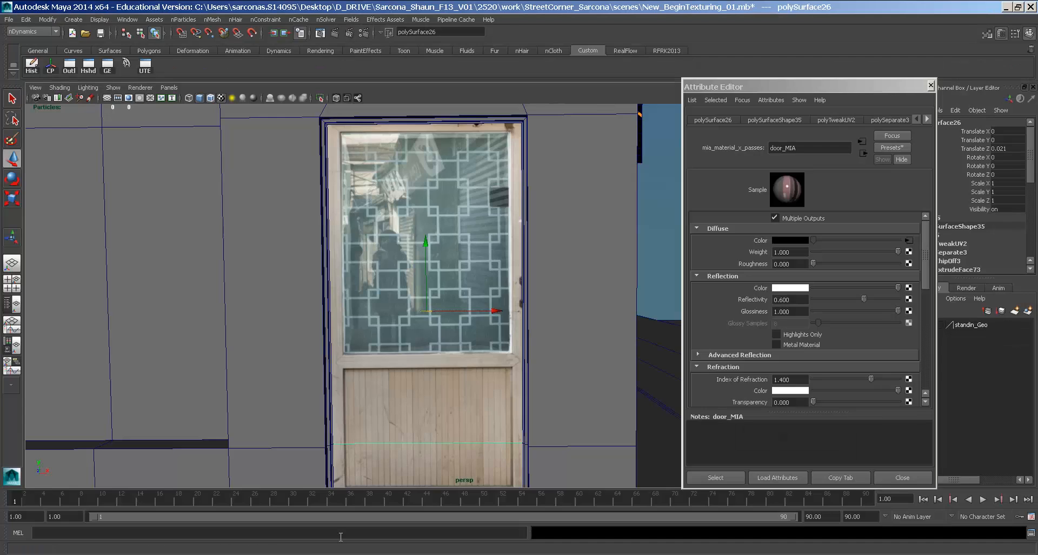
pyautogui.click(908, 241)
pyautogui.click(892, 272)
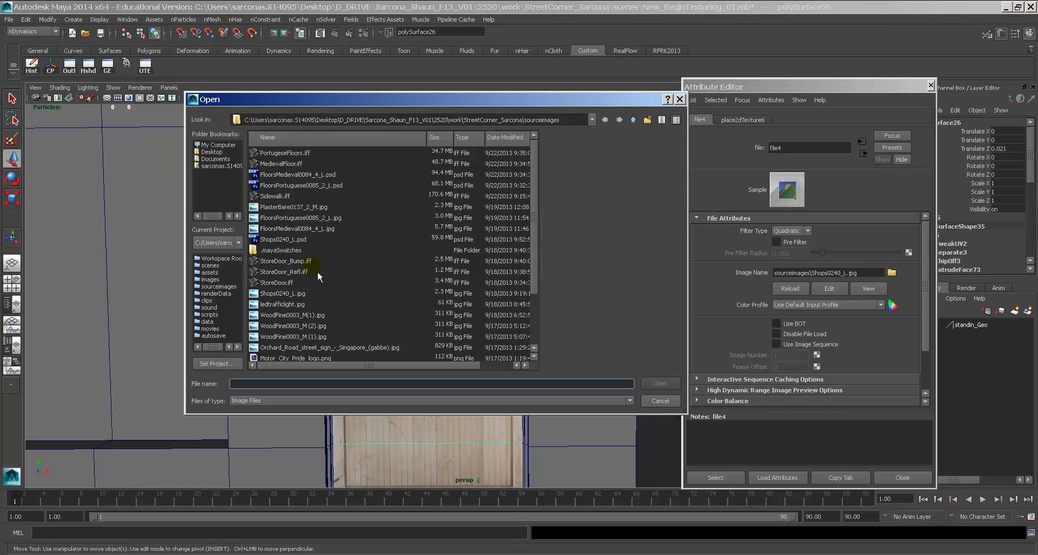
# Load StoreDoor.iff as the image of the door's color file texture
pyautogui.click(285, 264)
pyautogui.click(286, 280)
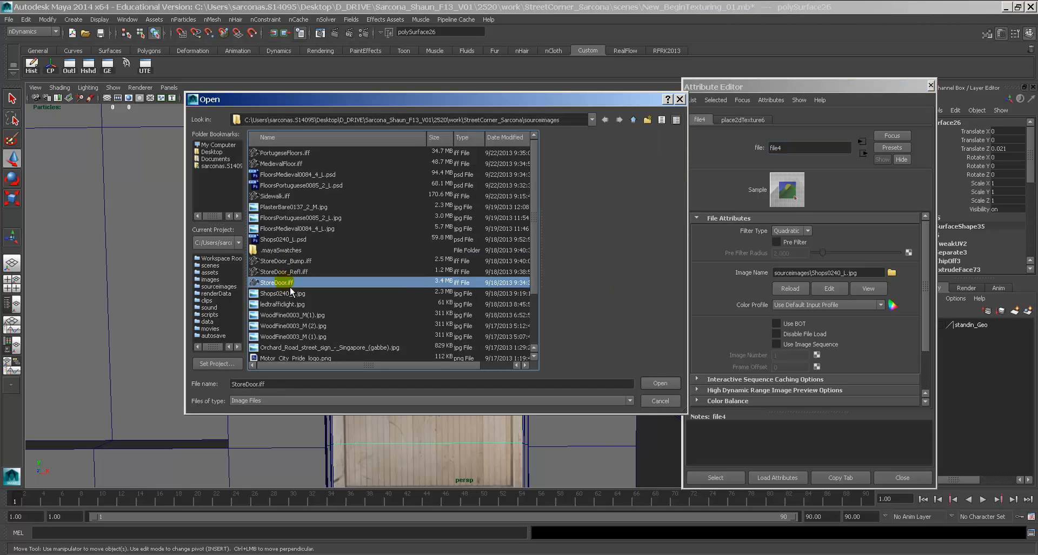
pyautogui.doubleClick(284, 282)
pyautogui.keyDown('alt'); pyautogui.moveTo(497, 306); pyautogui.dragTo(493, 311); pyautogui.keyUp('alt')
# Scale and move the door's UVs in the UV Texture Editor to cover the whole door image, frame included
pyautogui.click(128, 19)
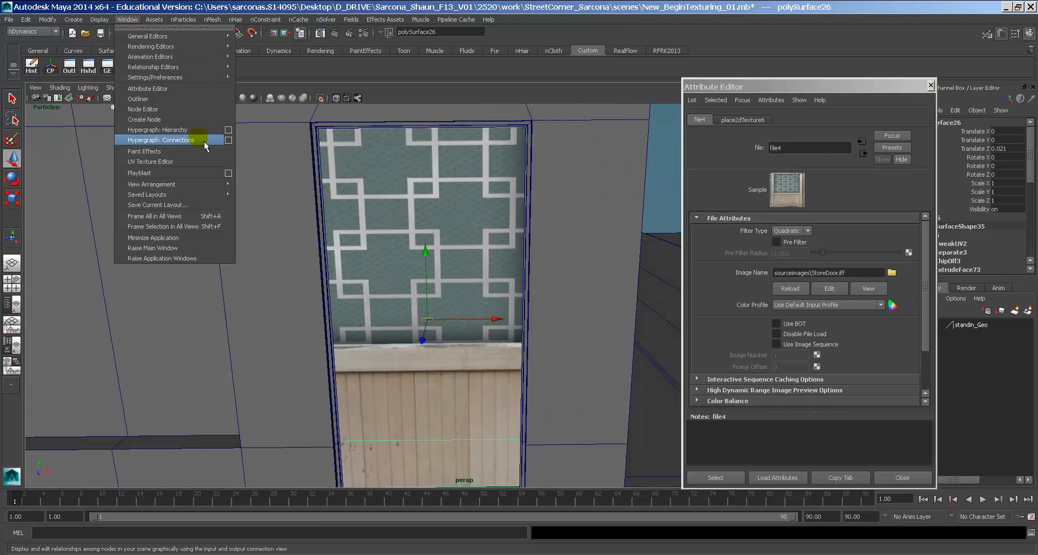
pyautogui.click(200, 166)
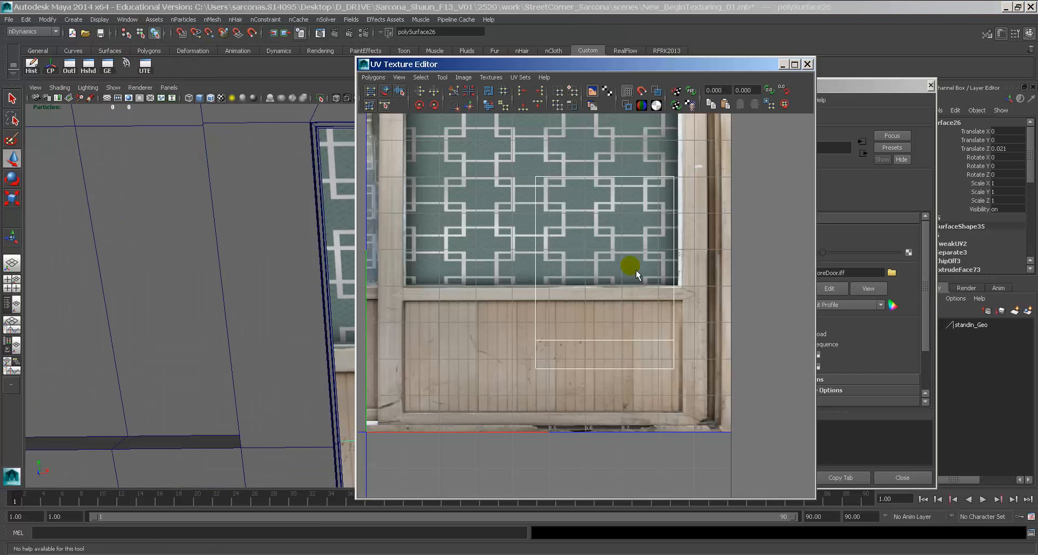
pyautogui.moveTo(649, 239); pyautogui.dragTo(675, 241, button='right')
pyautogui.moveTo(643, 180); pyautogui.dragTo(748, 338)
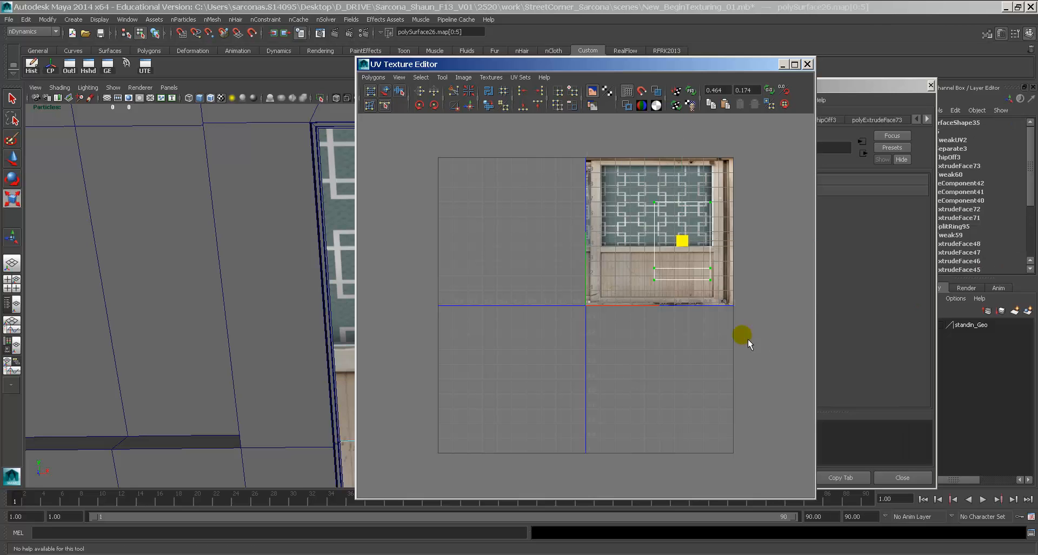
pyautogui.moveTo(687, 280); pyautogui.dragTo(704, 293, button='middle')
pyautogui.press('w')
pyautogui.press('r')
pyautogui.moveTo(802, 235); pyautogui.dragTo(845, 238)
pyautogui.press('w')
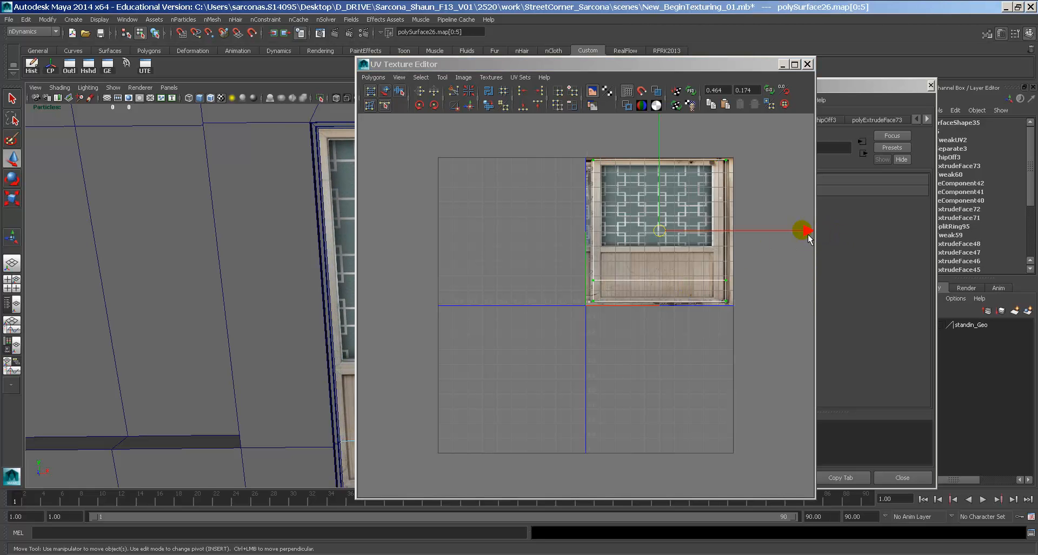
pyautogui.click(808, 64)
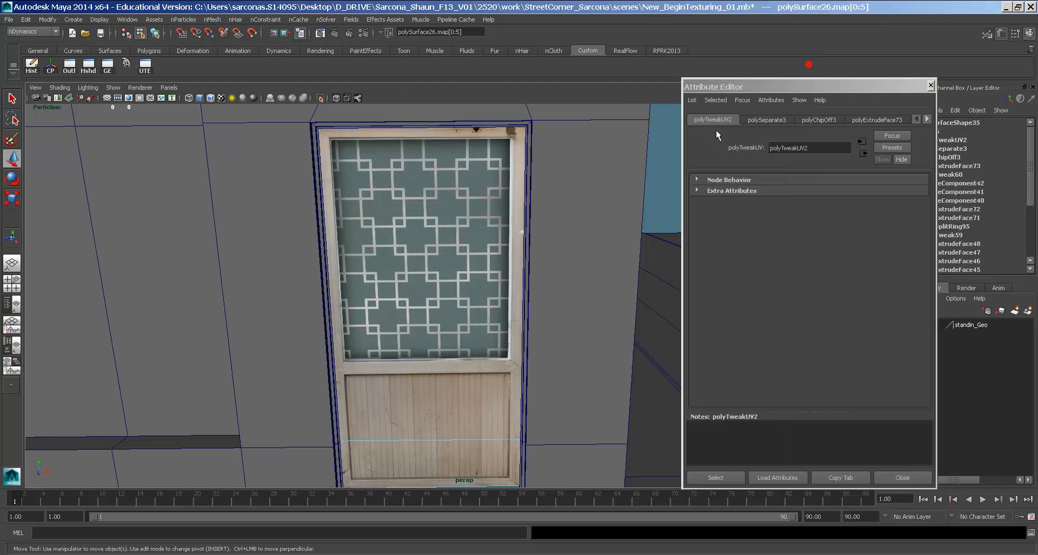
pyautogui.press('F8')
# Connect a file texture to the Overall Bump of door_MIA and load StoreDoor_Bump.iff into it
pyautogui.keyDown('alt'); pyautogui.moveTo(482, 209); pyautogui.dragTo(457, 213); pyautogui.keyUp('alt')
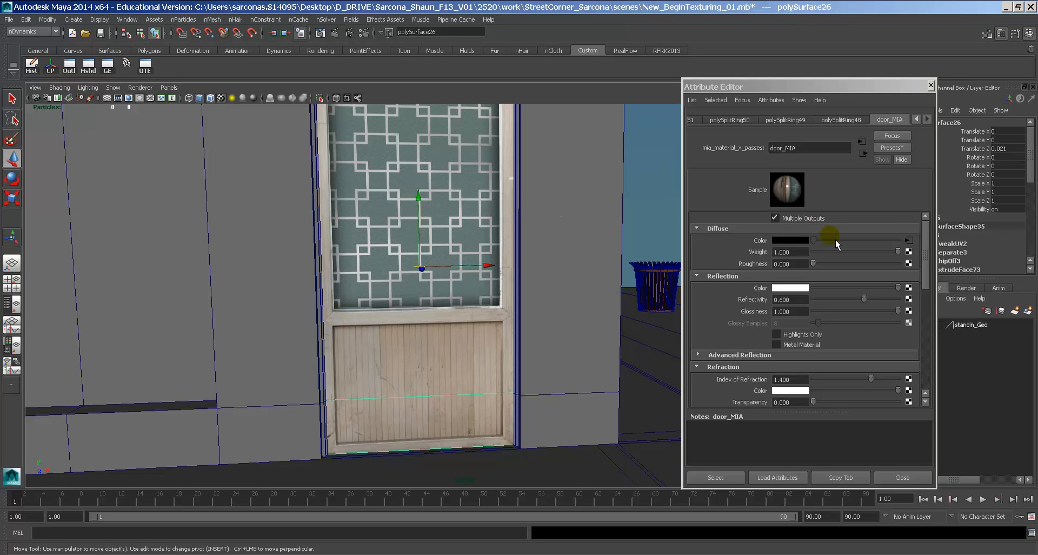
pyautogui.scroll(-5, 839, 339)
pyautogui.scroll(-2, 764, 321)
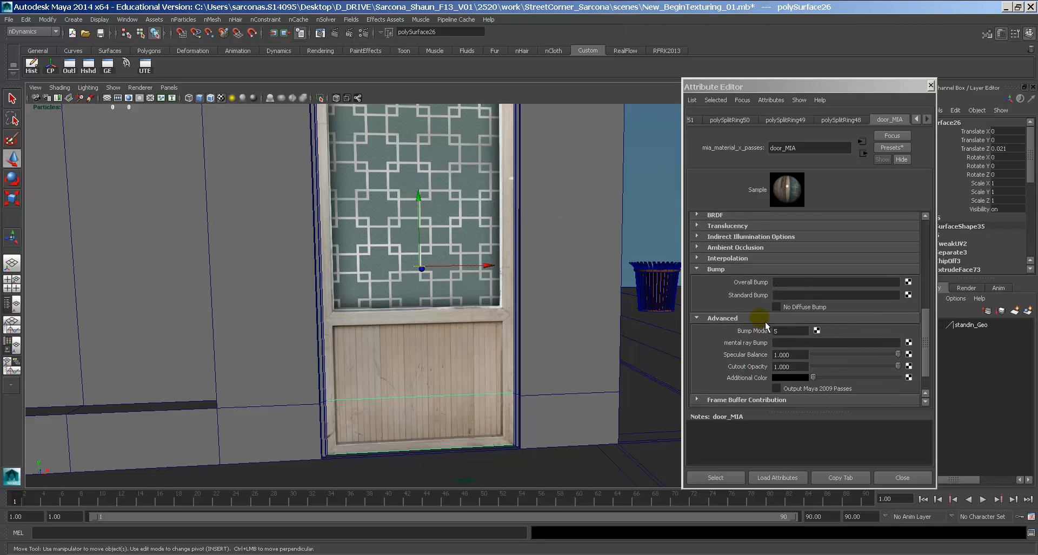
pyautogui.click(908, 281)
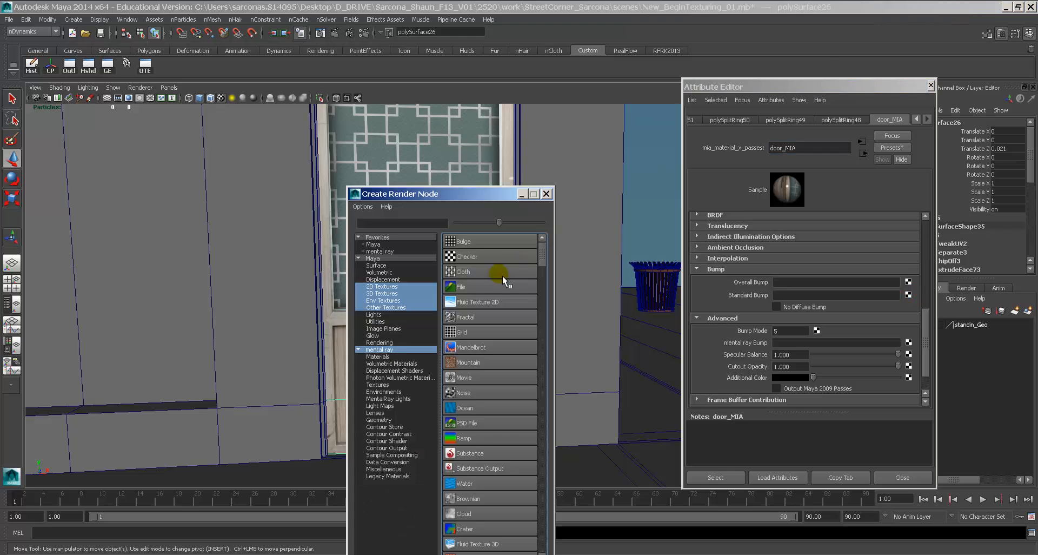
pyautogui.click(490, 285)
pyautogui.click(919, 231)
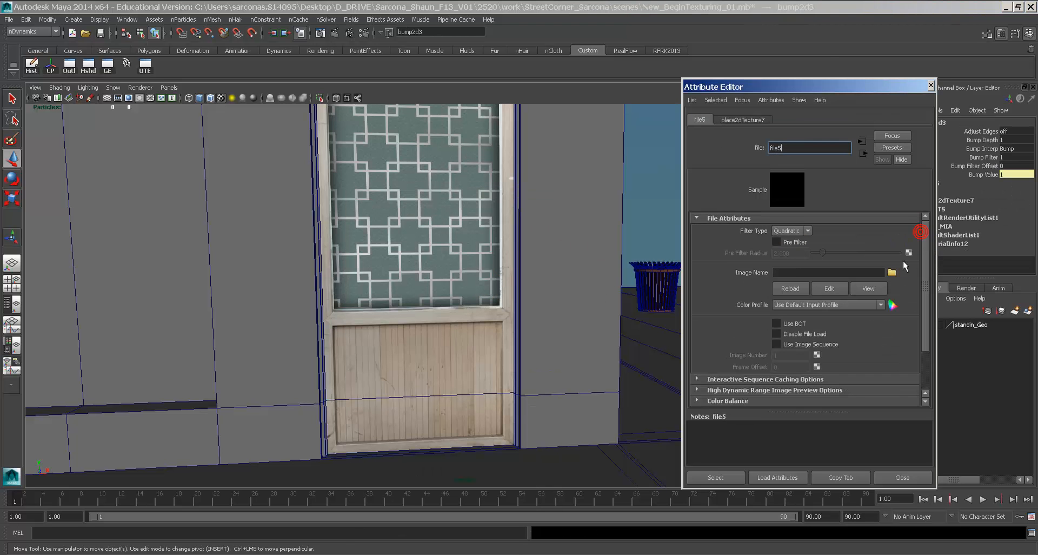
pyautogui.click(891, 273)
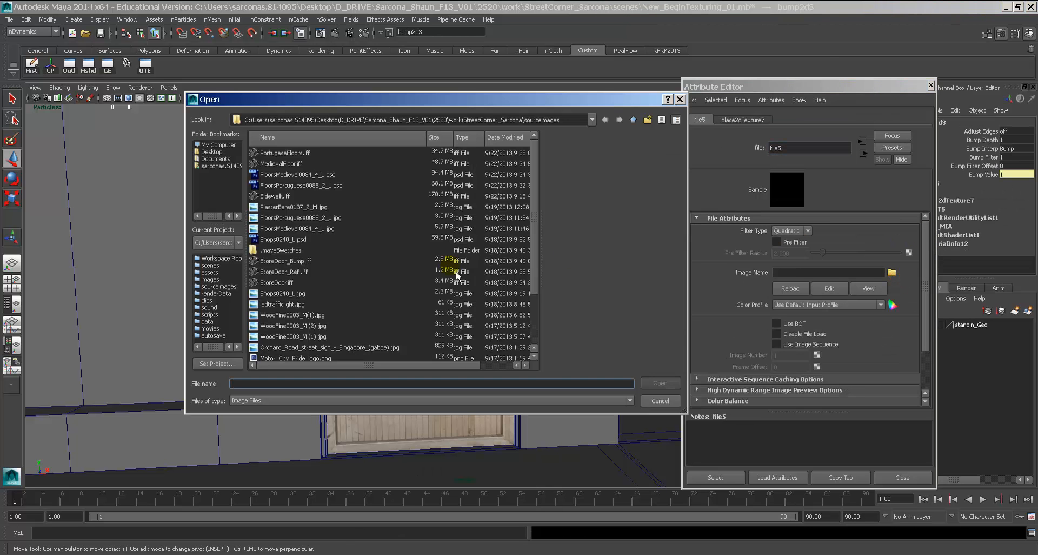
pyautogui.doubleClick(286, 261)
# Map the reflection color of door_MIA with a file texture using StoreDoor_Refl.iff
pyautogui.click(866, 156)
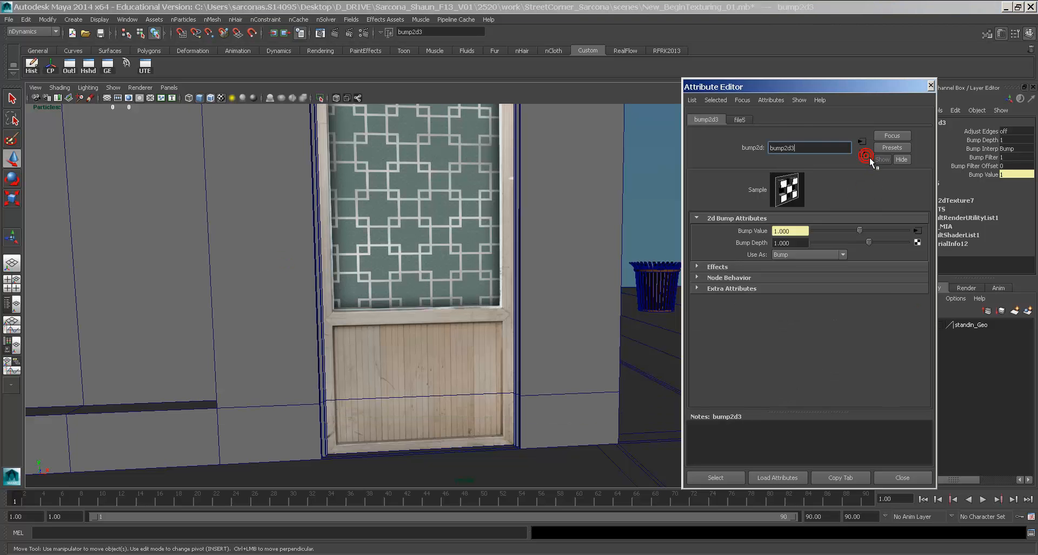
pyautogui.click(867, 156)
pyautogui.scroll(5, 859, 288)
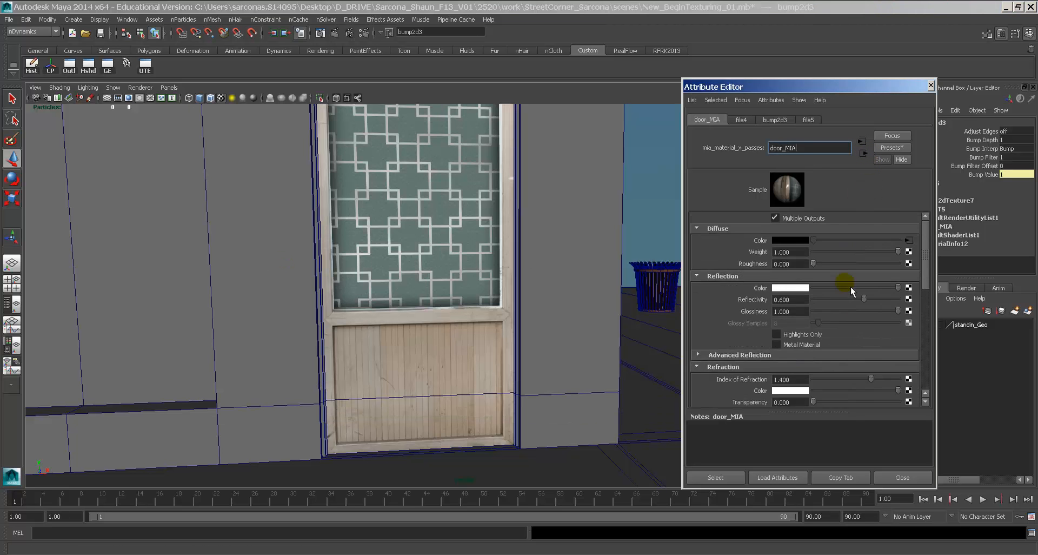
pyautogui.click(909, 287)
pyautogui.click(466, 287)
pyautogui.click(893, 273)
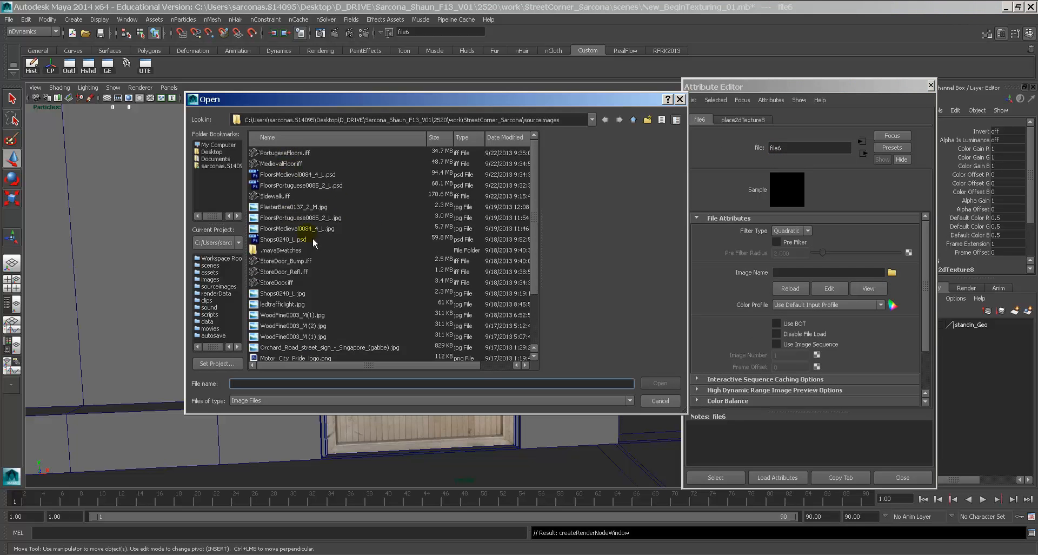
pyautogui.doubleClick(287, 272)
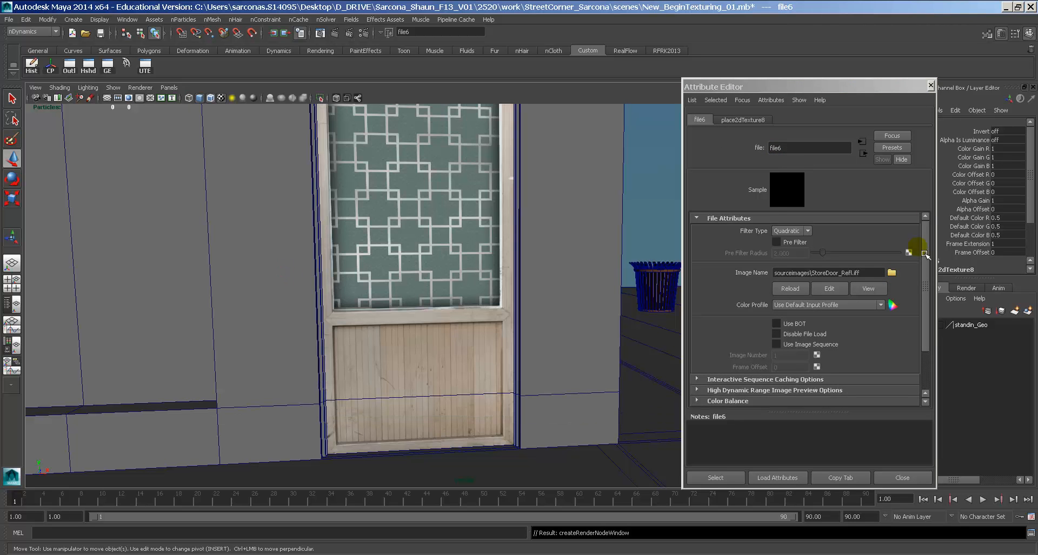
# Lower the door material's reflectivity to 0.382 and glossiness to 0.545
pyautogui.click(866, 153)
pyautogui.moveTo(864, 301)
pyautogui.mouseDown()
pyautogui.moveTo(847, 302)
pyautogui.moveTo(858, 319)
pyautogui.mouseUp()
pyautogui.moveTo(858, 316); pyautogui.dragTo(859, 316)
# Put the large dark sphere in front of the door on a new display layer and hide that layer
pyautogui.keyDown('alt'); pyautogui.moveTo(552, 320); pyautogui.dragTo(531, 318); pyautogui.keyUp('alt')
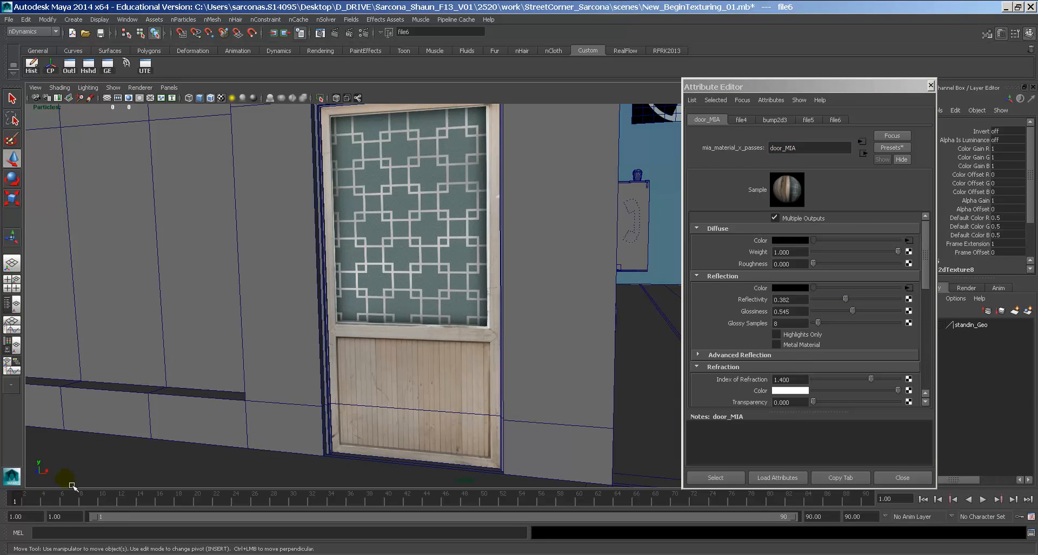
pyautogui.moveTo(39, 501); pyautogui.dragTo(5, 502)
pyautogui.click(430, 382)
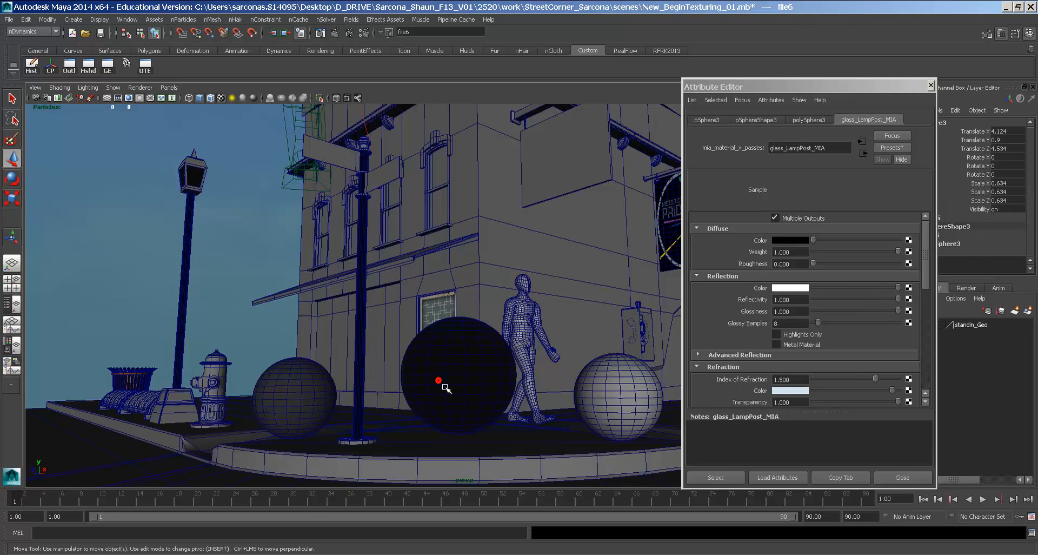
pyautogui.click(1024, 312)
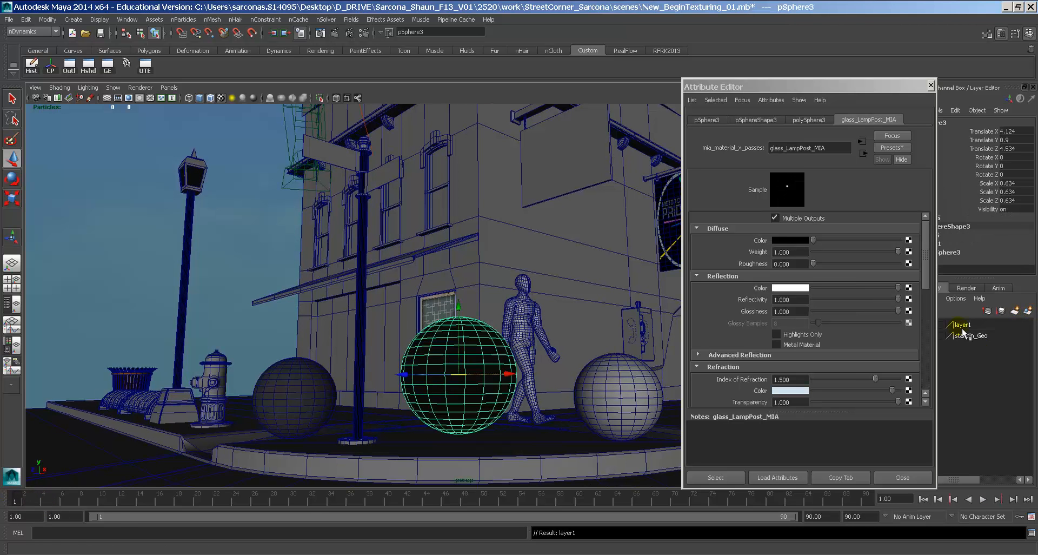
pyautogui.click(931, 85)
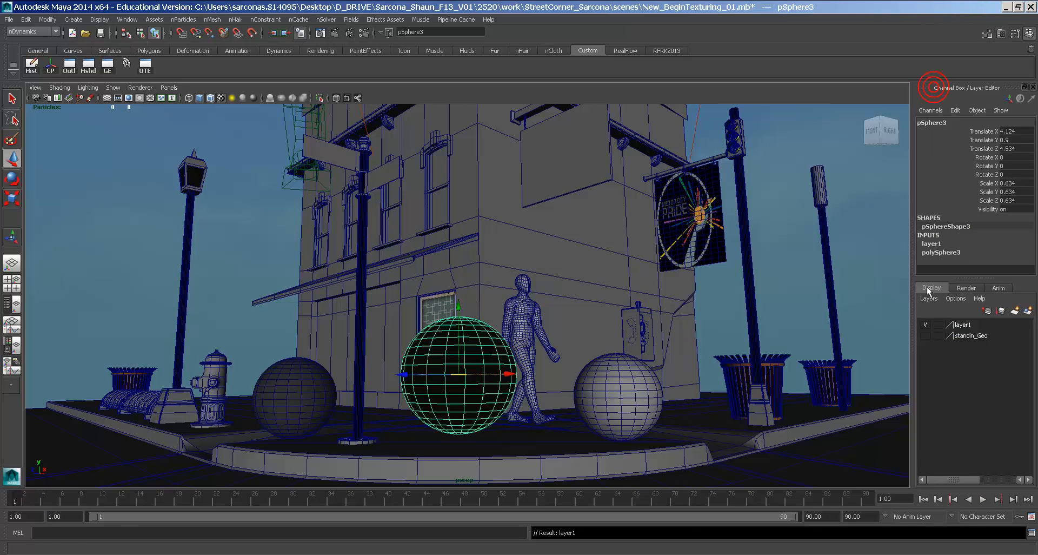
pyautogui.click(925, 325)
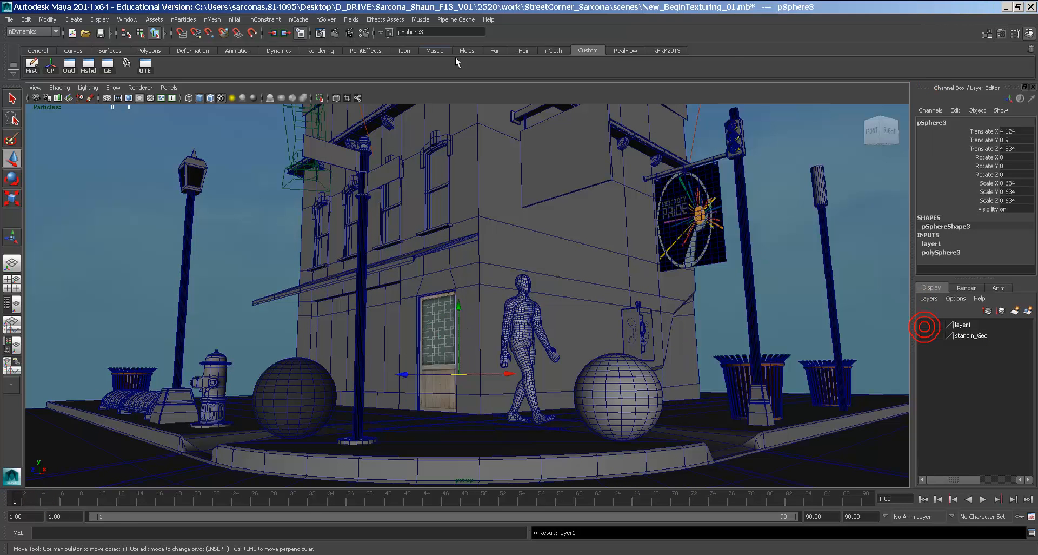
# Render only the region around the door and check its texture up close
pyautogui.click(323, 34)
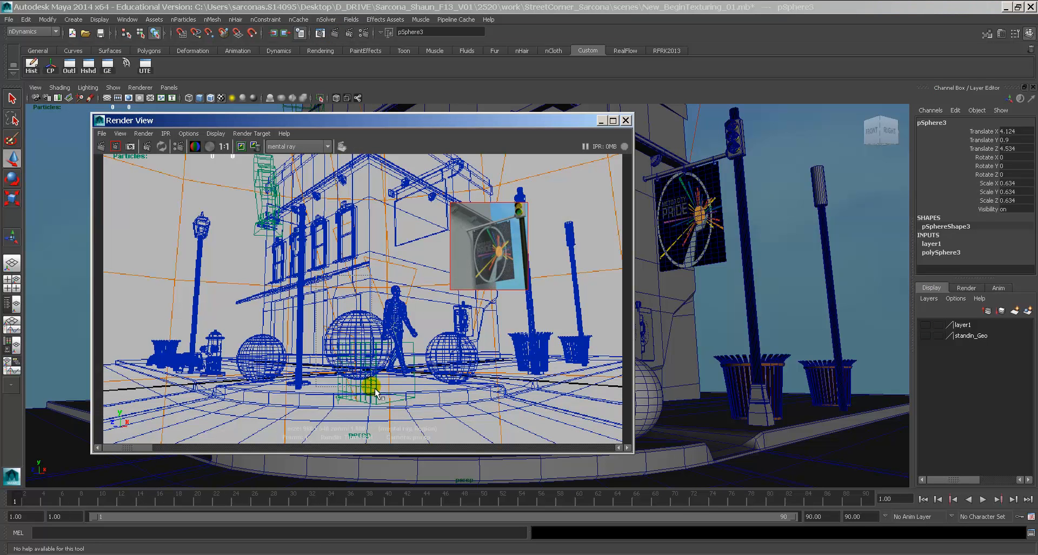
pyautogui.moveTo(377, 392); pyautogui.dragTo(315, 274)
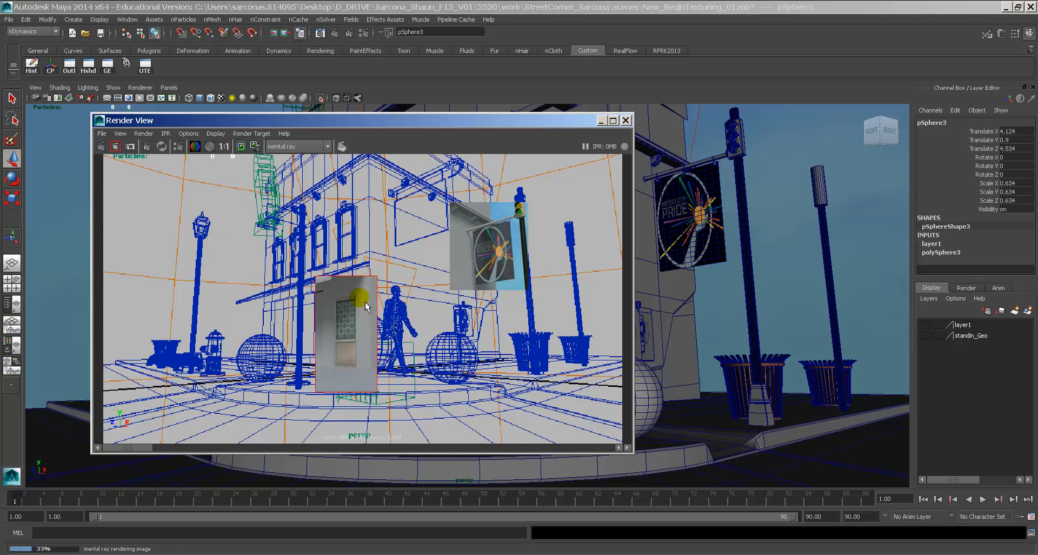
pyautogui.scroll(4, 349, 340)
pyautogui.keyDown('alt'); pyautogui.moveTo(335, 367); pyautogui.dragTo(376, 278, button='middle'); pyautogui.keyUp('alt')
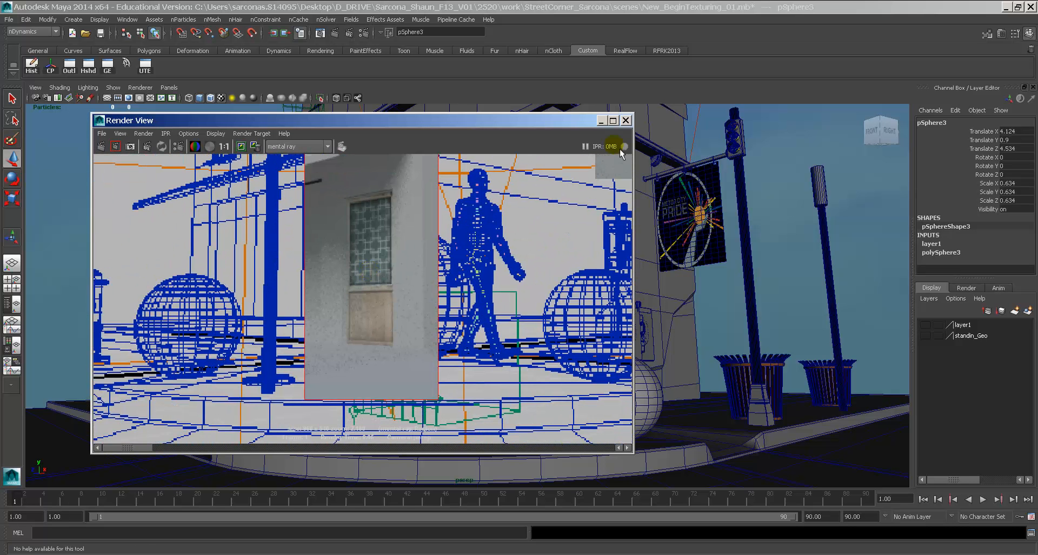
pyautogui.click(625, 120)
# Render a close, angled view of the door and examine its bump and reflections in the glass and wood panels
pyautogui.scroll(5, 425, 340)
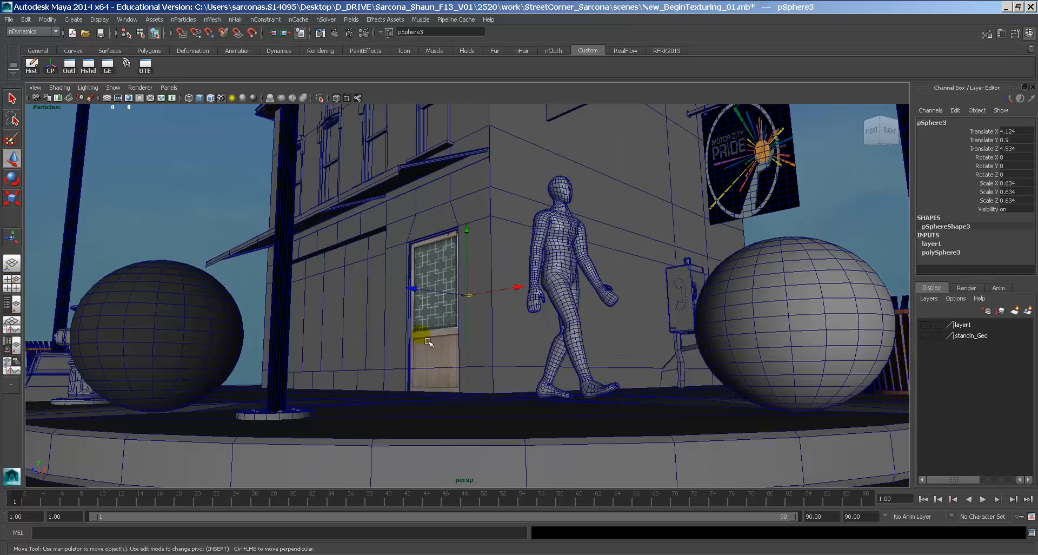
pyautogui.click(427, 342)
pyautogui.press('f')
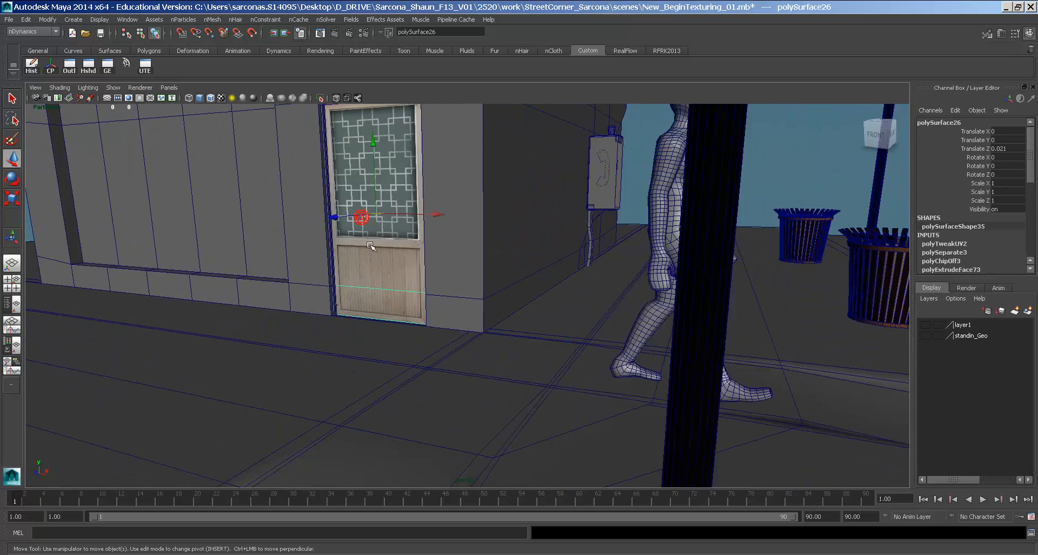
pyautogui.press('f')
pyautogui.keyDown('alt'); pyautogui.moveTo(370, 246); pyautogui.dragTo(559, 338); pyautogui.keyUp('alt')
pyautogui.keyDown('alt'); pyautogui.moveTo(560, 337); pyautogui.dragTo(598, 336, button='right'); pyautogui.keyUp('alt')
pyautogui.keyDown('alt'); pyautogui.moveTo(598, 336); pyautogui.dragTo(496, 327); pyautogui.keyUp('alt')
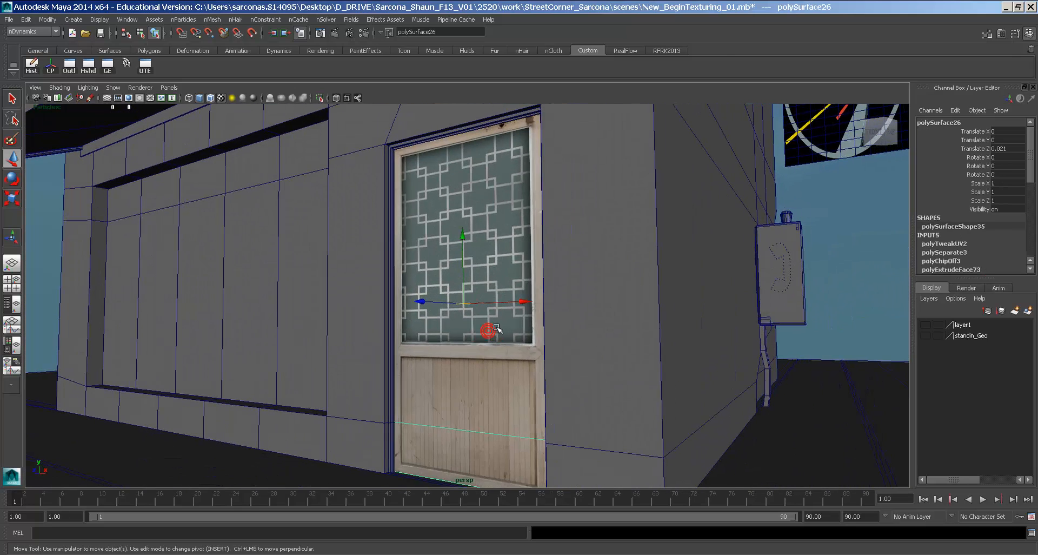
pyautogui.click(335, 34)
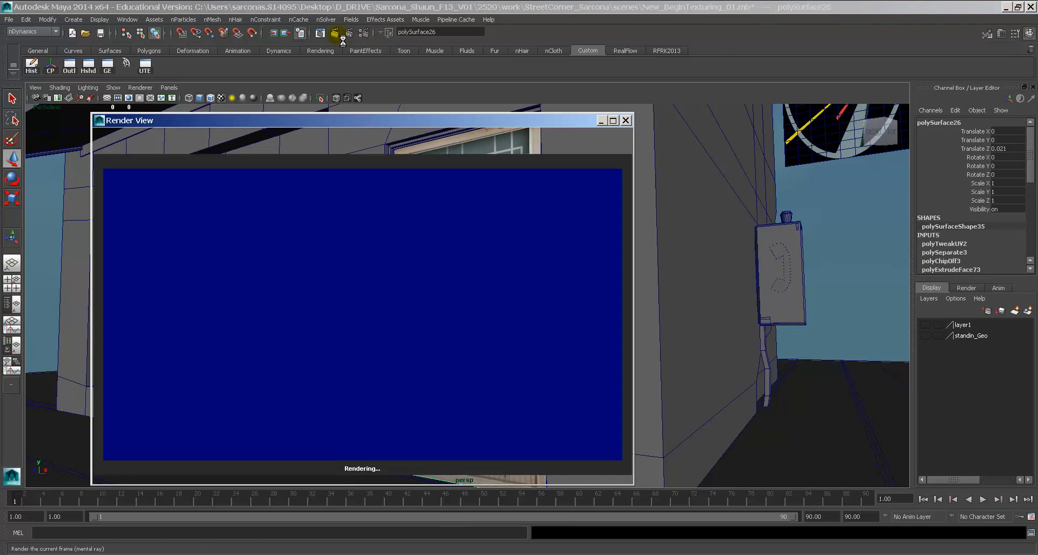
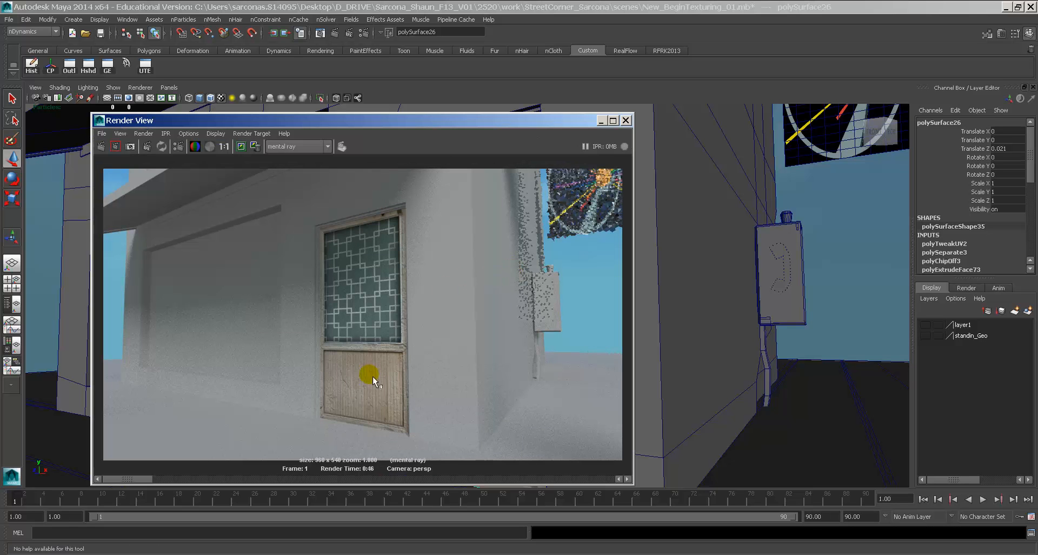
pyautogui.scroll(5, 367, 382)
pyautogui.moveTo(372, 380)
pyautogui.keyDown('alt'); pyautogui.mouseDown(button='middle')
pyautogui.moveTo(373, 311)
pyautogui.moveTo(385, 376)
pyautogui.mouseUp(button='middle'); pyautogui.keyUp('alt')
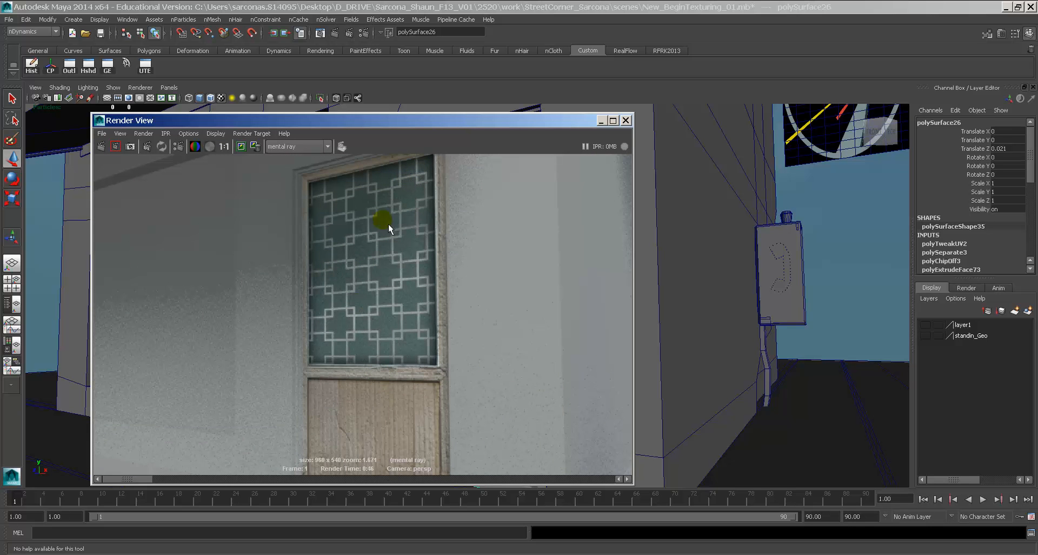
pyautogui.moveTo(426, 220)
pyautogui.keyDown('alt'); pyautogui.mouseDown(button='middle')
pyautogui.moveTo(427, 304)
pyautogui.moveTo(424, 228)
pyautogui.mouseUp(button='middle'); pyautogui.keyUp('alt')
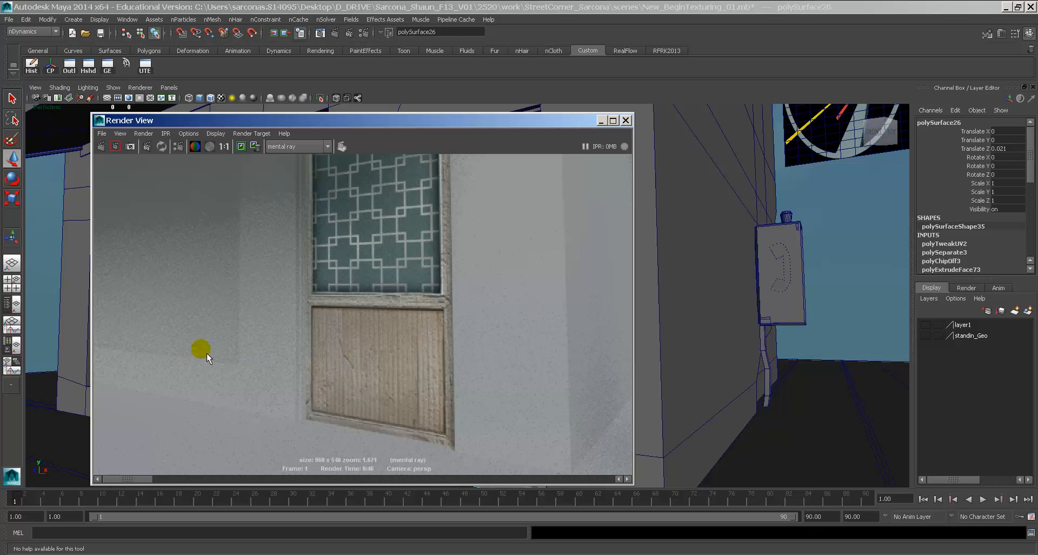
pyautogui.click(626, 120)
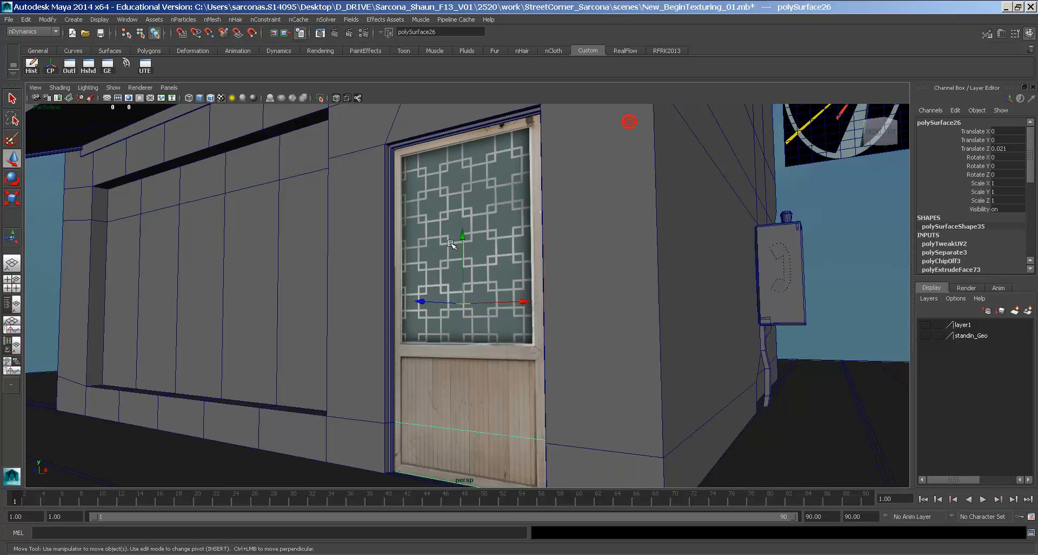
# Delete the horizontal edge crossing the door's lower wood panel
pyautogui.keyDown('alt'); pyautogui.moveTo(427, 255); pyautogui.dragTo(434, 252); pyautogui.keyUp('alt')
pyautogui.keyDown('alt'); pyautogui.moveTo(434, 251); pyautogui.dragTo(489, 279, button='right'); pyautogui.keyUp('alt')
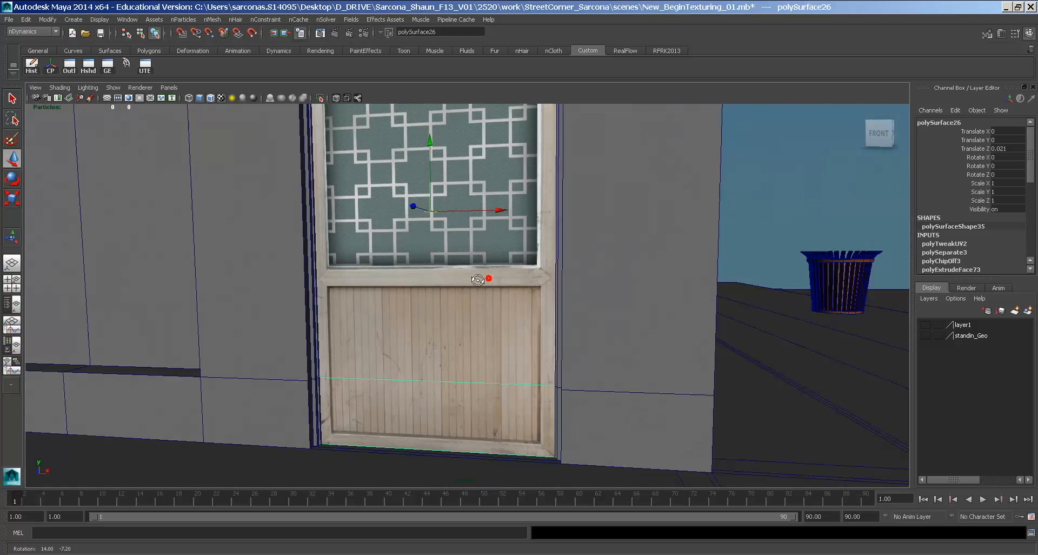
pyautogui.moveTo(425, 299); pyautogui.dragTo(398, 359, button='right')
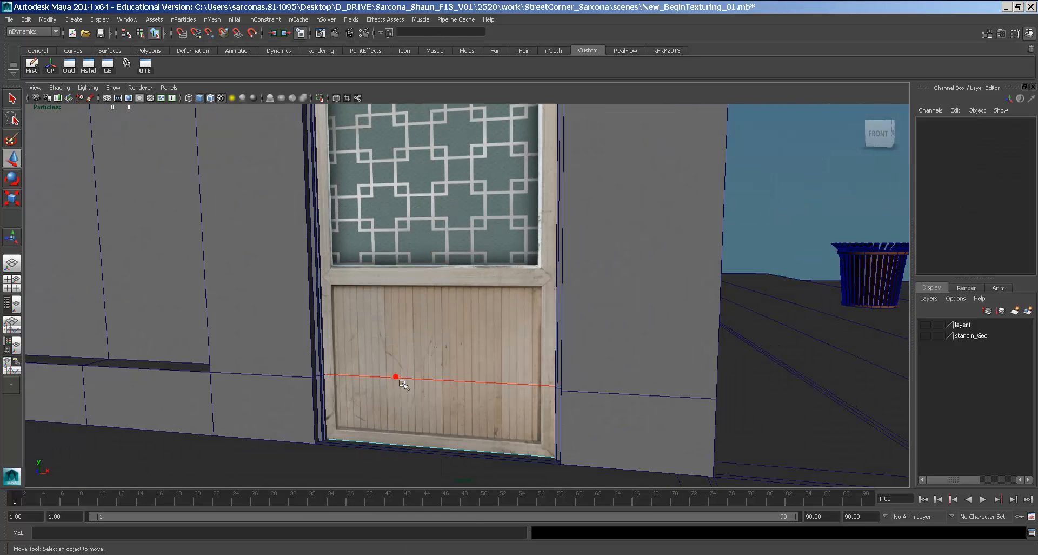
pyautogui.click(395, 377)
pyautogui.press('space')
pyautogui.moveTo(338, 346); pyautogui.dragTo(358, 495)
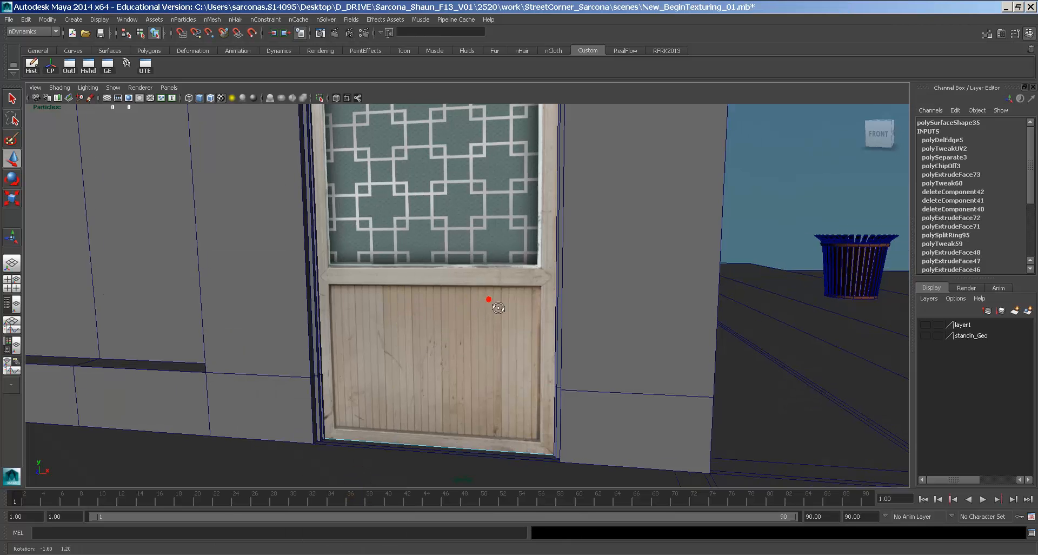
pyautogui.press('space')
pyautogui.moveTo(392, 319); pyautogui.dragTo(422, 299)
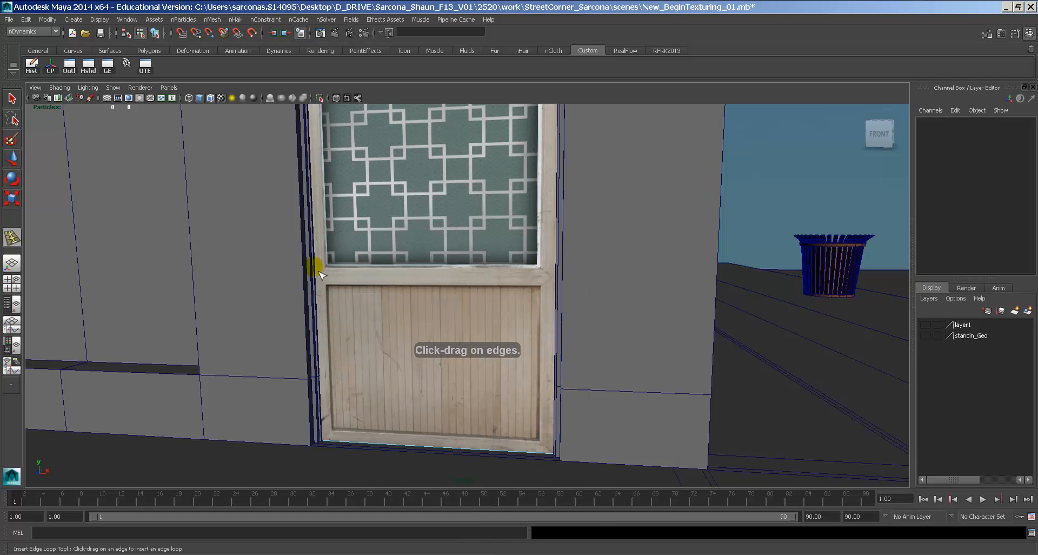
pyautogui.click(318, 274)
pyautogui.hotkey('ctrl', 'z')
pyautogui.press('w')
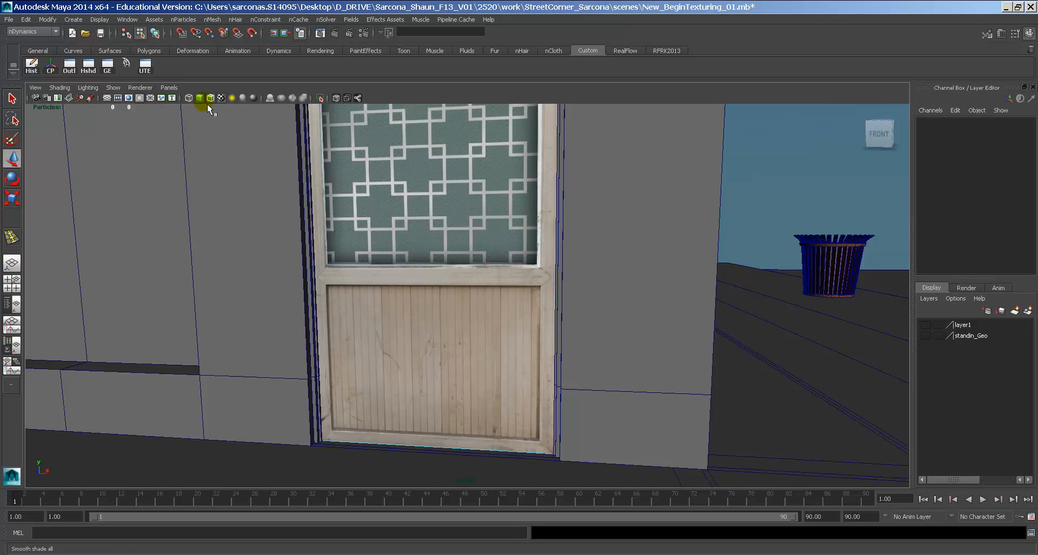
# Isolate the textured door in the viewport so that it is shown without the rest of the scene
pyautogui.click(322, 100)
pyautogui.keyDown('alt'); pyautogui.moveTo(370, 278); pyautogui.dragTo(548, 283, button='right'); pyautogui.keyUp('alt')
pyautogui.click(326, 99)
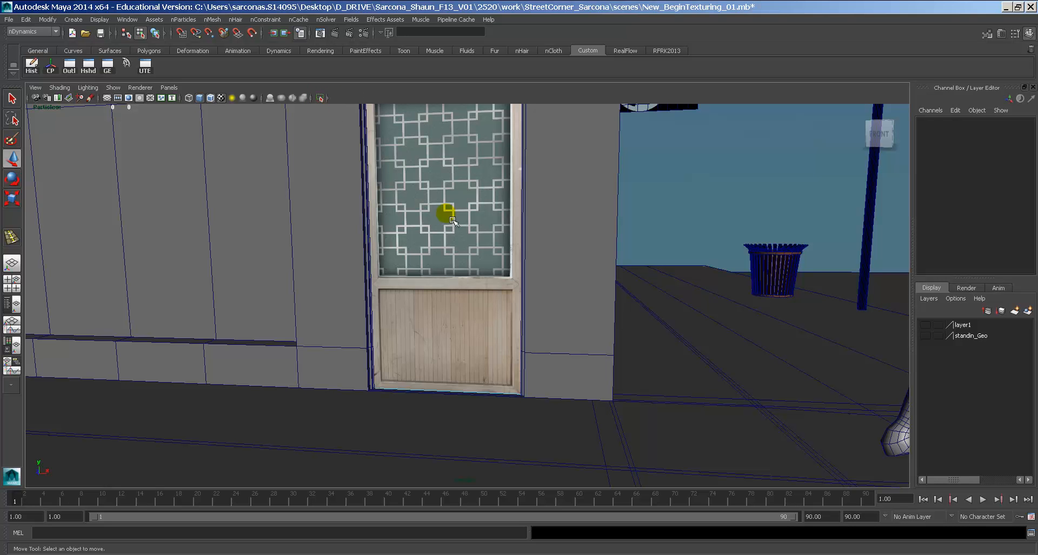
pyautogui.click(445, 213)
pyautogui.click(320, 99)
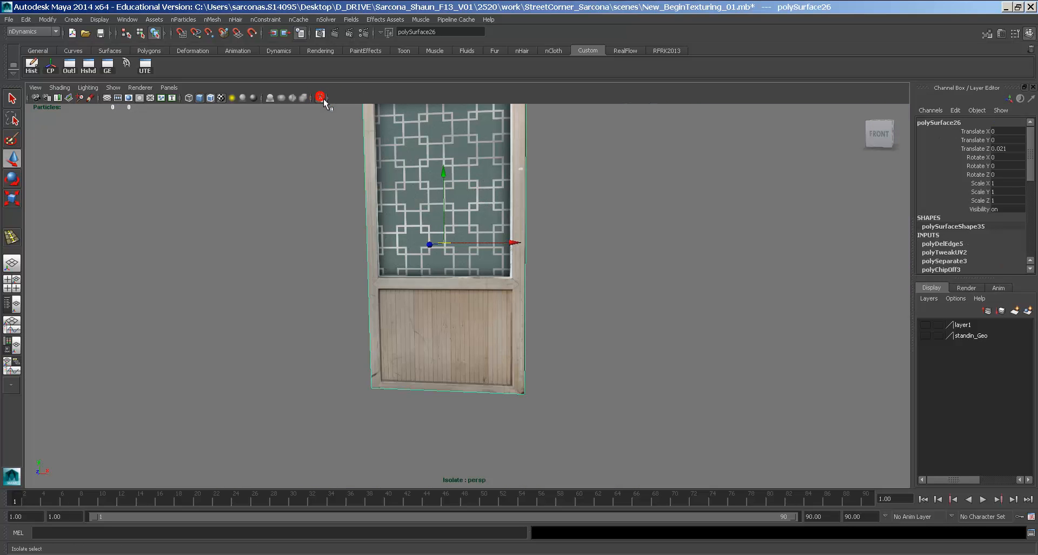
# Insert edge loops along the upper and lower edges of the door's middle rail and the inner edge of its right stile
pyautogui.keyDown('alt'); pyautogui.moveTo(340, 204); pyautogui.dragTo(364, 209, button='right'); pyautogui.keyUp('alt')
pyautogui.press('space')
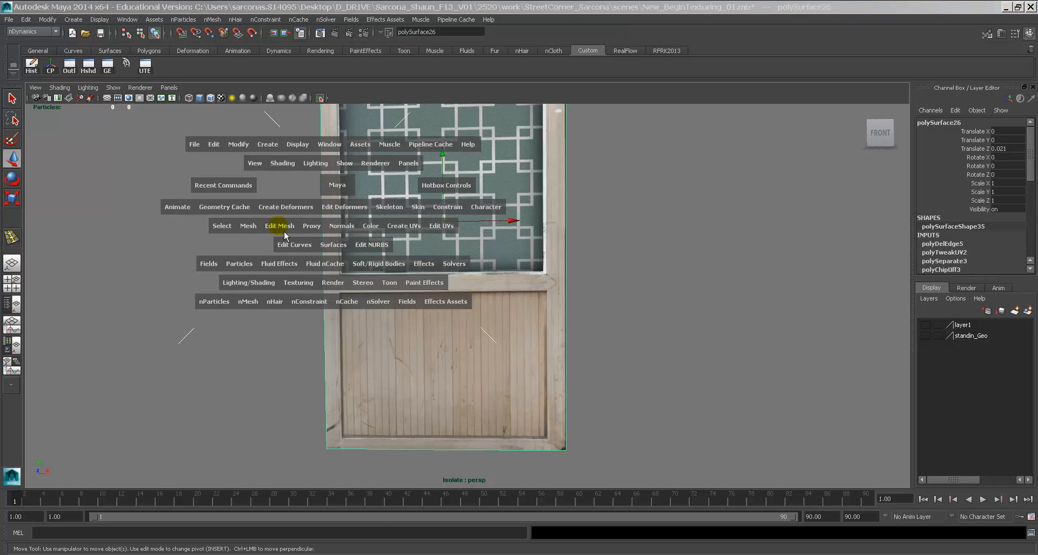
pyautogui.moveTo(283, 230); pyautogui.dragTo(325, 275)
pyautogui.keyDown('alt'); pyautogui.moveTo(324, 292); pyautogui.dragTo(325, 274); pyautogui.keyUp('alt')
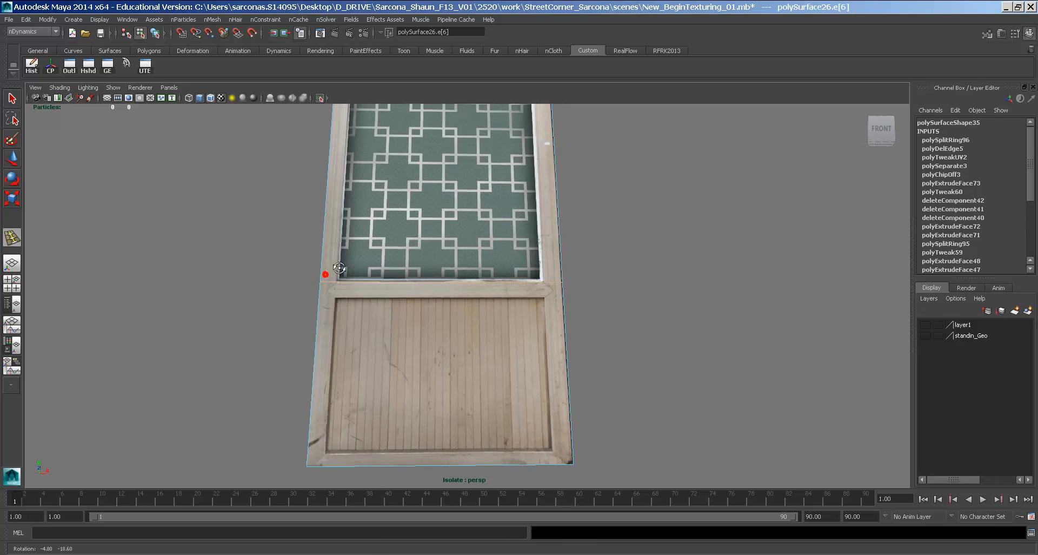
pyautogui.keyDown('alt'); pyautogui.moveTo(325, 274); pyautogui.dragTo(496, 326, button='right'); pyautogui.keyUp('alt')
pyautogui.keyDown('alt'); pyautogui.moveTo(495, 326); pyautogui.dragTo(503, 349); pyautogui.keyUp('alt')
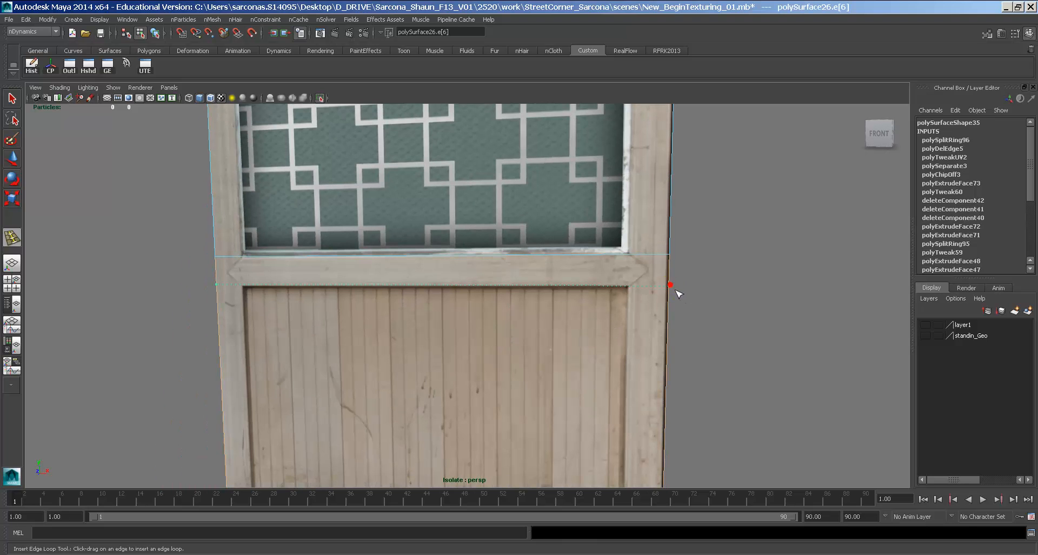
pyautogui.moveTo(668, 286); pyautogui.dragTo(629, 288)
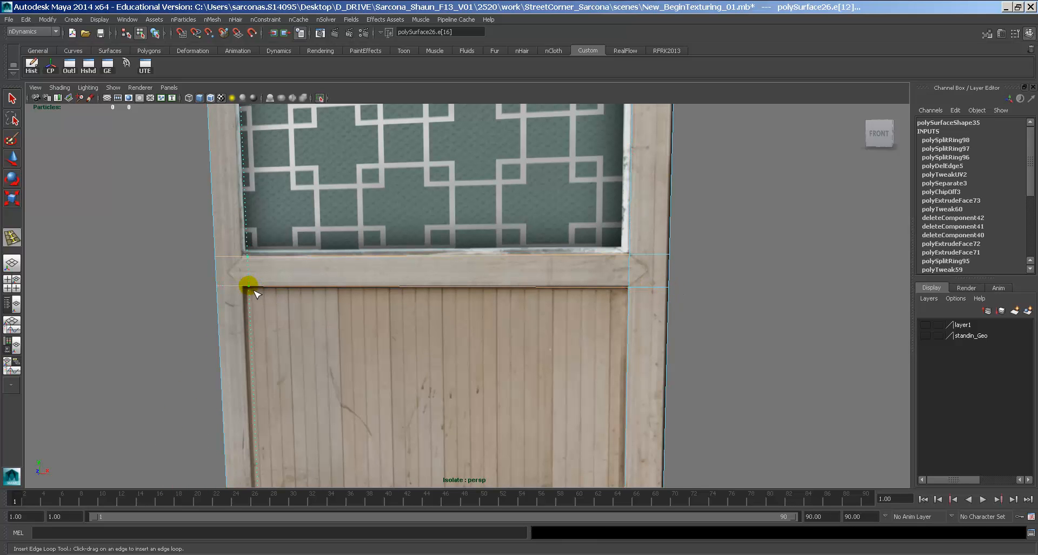
# Insert edge loops along the inner edges of the door's left stile, top rail and bottom rail
pyautogui.moveTo(249, 286); pyautogui.dragTo(247, 285)
pyautogui.keyDown('alt'); pyautogui.moveTo(333, 201); pyautogui.dragTo(348, 389, button='middle'); pyautogui.keyUp('alt')
pyautogui.keyDown('alt'); pyautogui.moveTo(347, 389); pyautogui.dragTo(265, 373, button='right'); pyautogui.keyUp('alt')
pyautogui.keyDown('alt'); pyautogui.moveTo(380, 154); pyautogui.dragTo(351, 420, button='middle'); pyautogui.keyUp('alt')
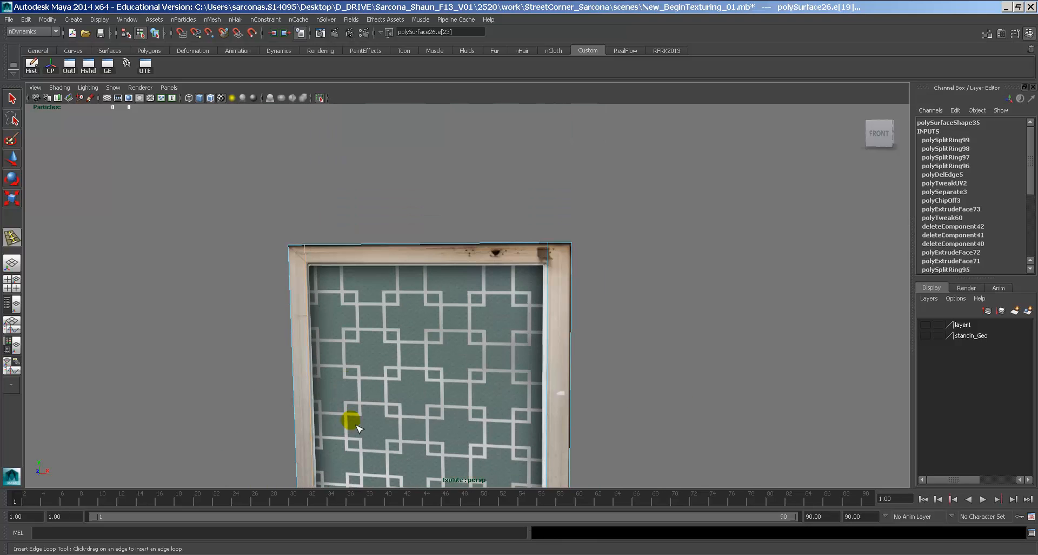
pyautogui.click(553, 268)
pyautogui.keyDown('alt'); pyautogui.moveTo(538, 279); pyautogui.dragTo(528, 202, button='middle'); pyautogui.keyUp('alt')
pyautogui.keyDown('alt'); pyautogui.moveTo(528, 202); pyautogui.dragTo(415, 177, button='right'); pyautogui.keyUp('alt')
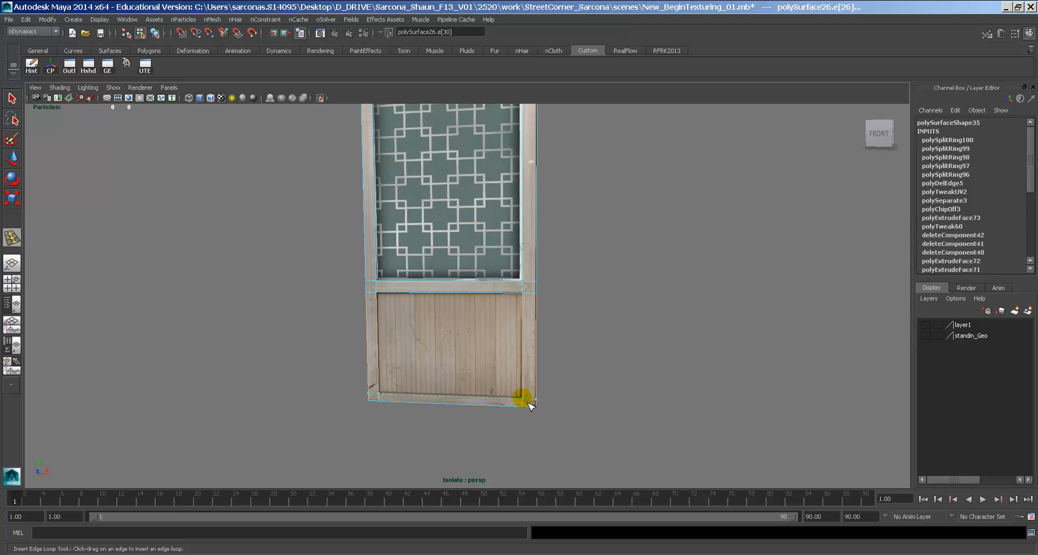
pyautogui.click(510, 378)
pyautogui.press('w')
# Extrude the door's lower wood panel face inward to recess it behind the frame
pyautogui.moveTo(447, 326); pyautogui.dragTo(455, 343, button='right')
pyautogui.click(456, 343)
pyautogui.keyDown('alt'); pyautogui.moveTo(455, 344); pyautogui.dragTo(356, 232); pyautogui.keyUp('alt')
pyautogui.press('space')
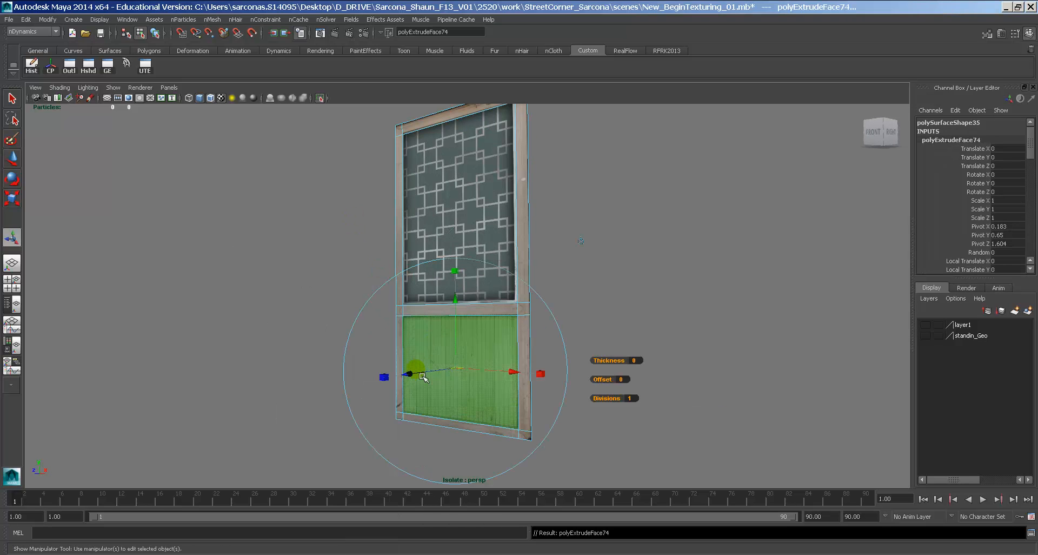
pyautogui.moveTo(423, 377); pyautogui.dragTo(407, 348)
# Extrude the door's patterned glass face slightly inward and return to object selection
pyautogui.press('f')
pyautogui.keyDown('alt'); pyautogui.moveTo(528, 233); pyautogui.dragTo(487, 399, button='middle'); pyautogui.keyUp('alt')
pyautogui.keyDown('alt'); pyautogui.moveTo(487, 398); pyautogui.dragTo(403, 371, button='right'); pyautogui.keyUp('alt')
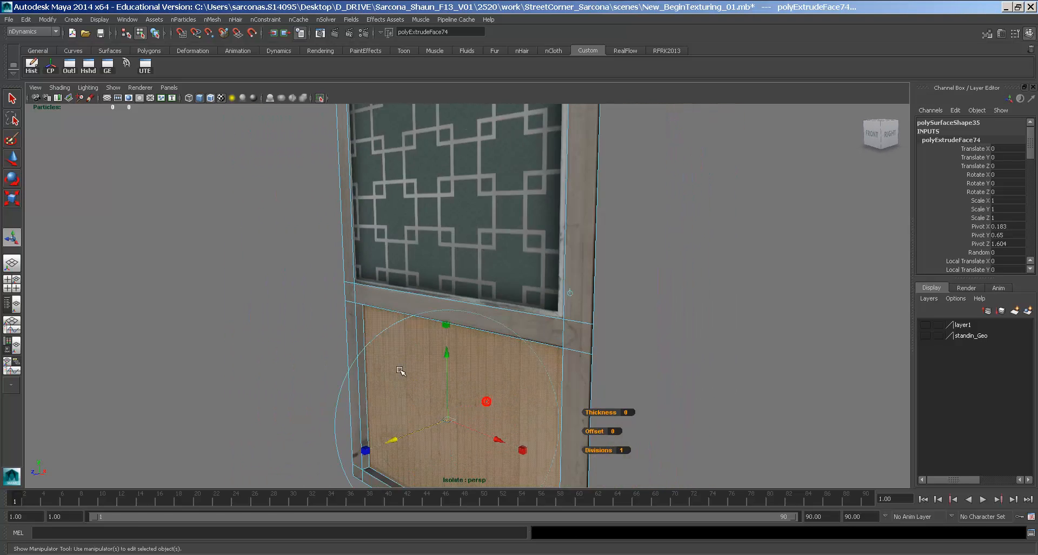
pyautogui.click(461, 195)
pyautogui.keyDown('alt'); pyautogui.moveTo(521, 177); pyautogui.dragTo(501, 307, button='middle'); pyautogui.keyUp('alt')
pyautogui.keyDown('alt'); pyautogui.moveTo(501, 307); pyautogui.dragTo(413, 297, button='right'); pyautogui.keyUp('alt')
pyautogui.hotkey('ctrl', 'e')
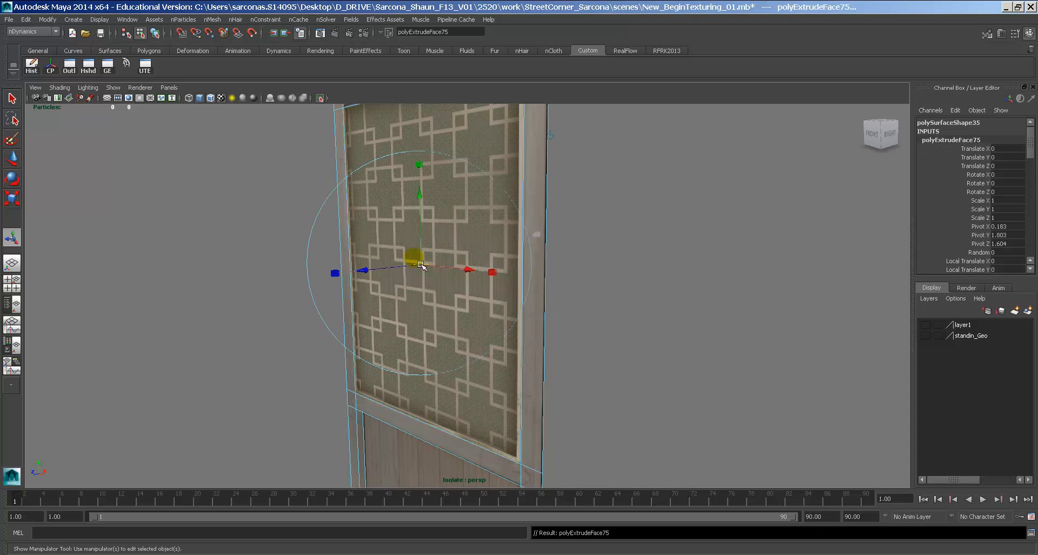
pyautogui.moveTo(371, 270); pyautogui.dragTo(376, 268)
pyautogui.moveTo(379, 203); pyautogui.dragTo(404, 180, button='right')
pyautogui.click(391, 197)
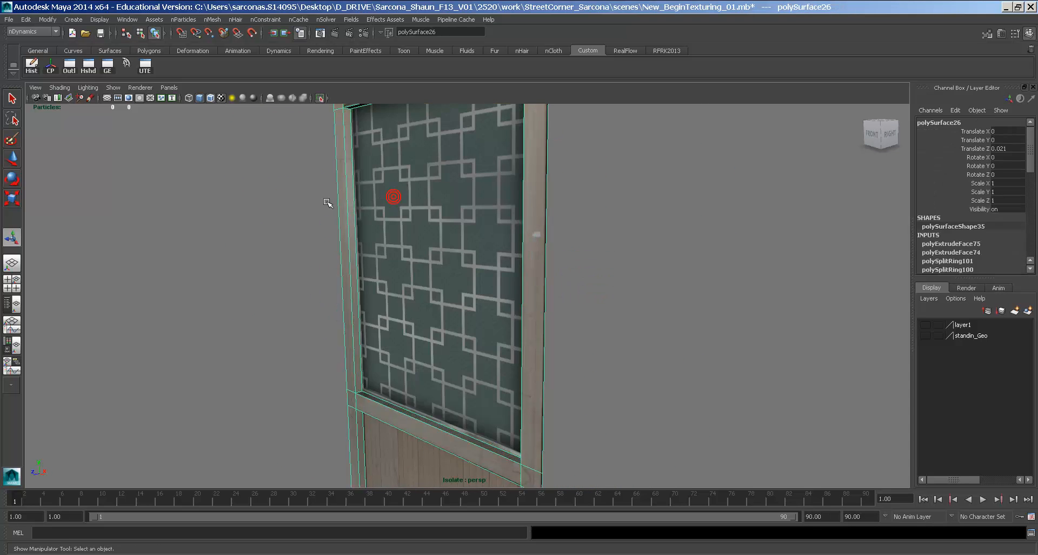
# Examine the recessed glass and wood panels and the frame edges close up from several angles
pyautogui.click(324, 202)
pyautogui.keyDown('alt'); pyautogui.moveTo(302, 216); pyautogui.dragTo(364, 306, button='middle'); pyautogui.keyUp('alt')
pyautogui.keyDown('alt'); pyautogui.moveTo(364, 306); pyautogui.dragTo(478, 332, button='right'); pyautogui.keyUp('alt')
pyautogui.keyDown('alt'); pyautogui.moveTo(366, 331); pyautogui.dragTo(435, 435, button='middle'); pyautogui.keyUp('alt')
pyautogui.keyDown('alt'); pyautogui.moveTo(436, 435); pyautogui.dragTo(562, 425, button='right'); pyautogui.keyUp('alt')
pyautogui.keyDown('alt'); pyautogui.moveTo(562, 426); pyautogui.dragTo(478, 204, button='middle'); pyautogui.keyUp('alt')
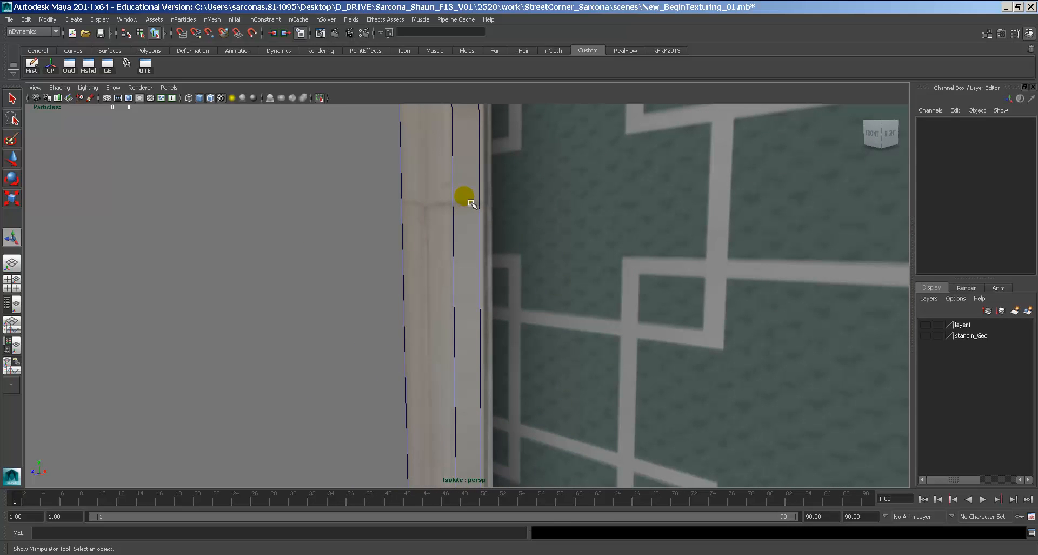
pyautogui.click(470, 203)
pyautogui.press('f')
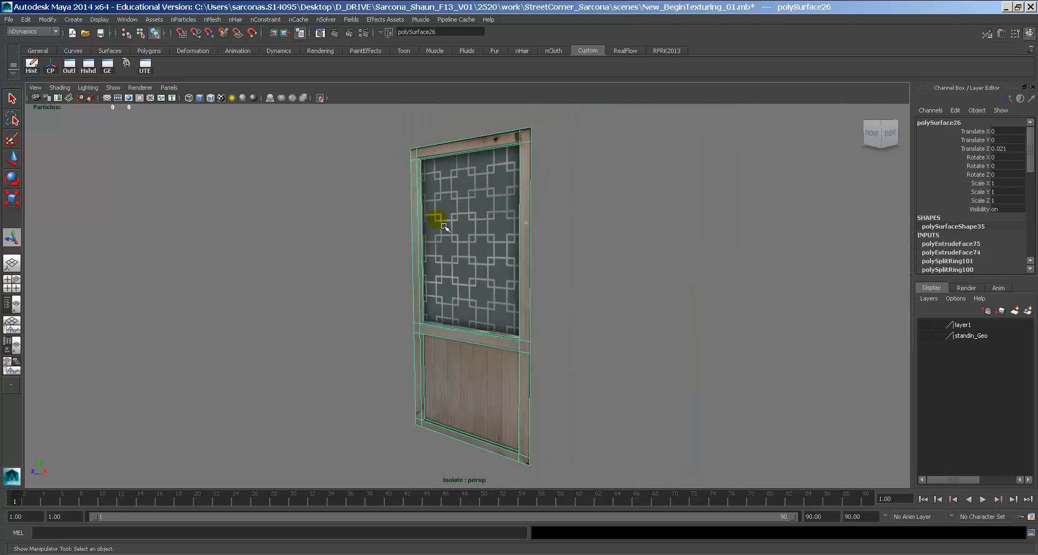
pyautogui.keyDown('alt'); pyautogui.moveTo(409, 227); pyautogui.dragTo(562, 234); pyautogui.keyUp('alt')
pyautogui.click(633, 236)
pyautogui.keyDown('alt'); pyautogui.moveTo(468, 237); pyautogui.dragTo(552, 249); pyautogui.keyUp('alt')
pyautogui.keyDown('alt'); pyautogui.moveTo(502, 266); pyautogui.dragTo(525, 172, button='middle'); pyautogui.keyUp('alt')
pyautogui.keyDown('alt'); pyautogui.moveTo(525, 172); pyautogui.dragTo(770, 213, button='right'); pyautogui.keyUp('alt')
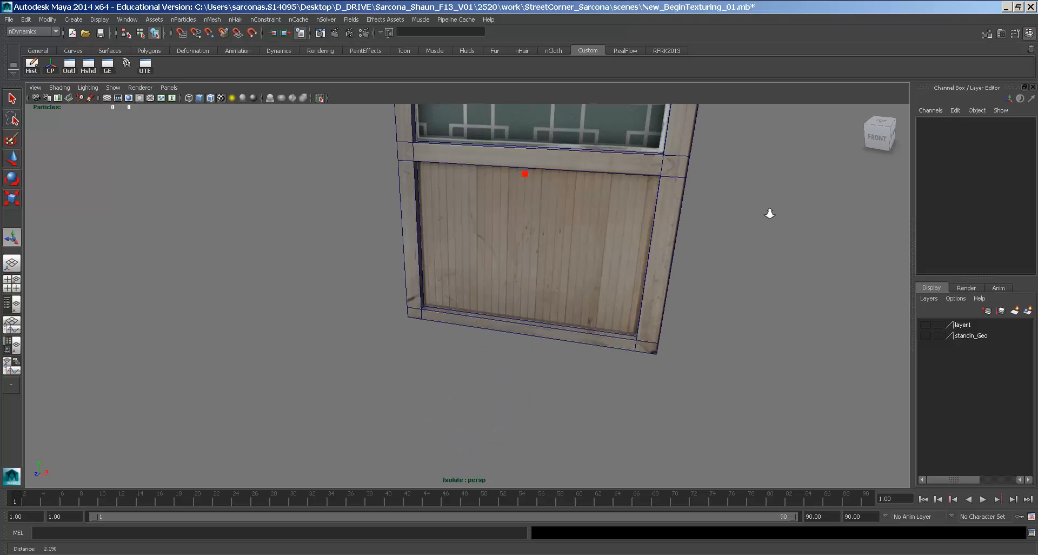
pyautogui.keyDown('alt'); pyautogui.moveTo(510, 209); pyautogui.dragTo(549, 200); pyautogui.keyUp('alt')
pyautogui.keyDown('alt'); pyautogui.moveTo(549, 200); pyautogui.dragTo(784, 211, button='right'); pyautogui.keyUp('alt')
pyautogui.keyDown('alt'); pyautogui.moveTo(544, 224); pyautogui.dragTo(411, 278, button='middle'); pyautogui.keyUp('alt')
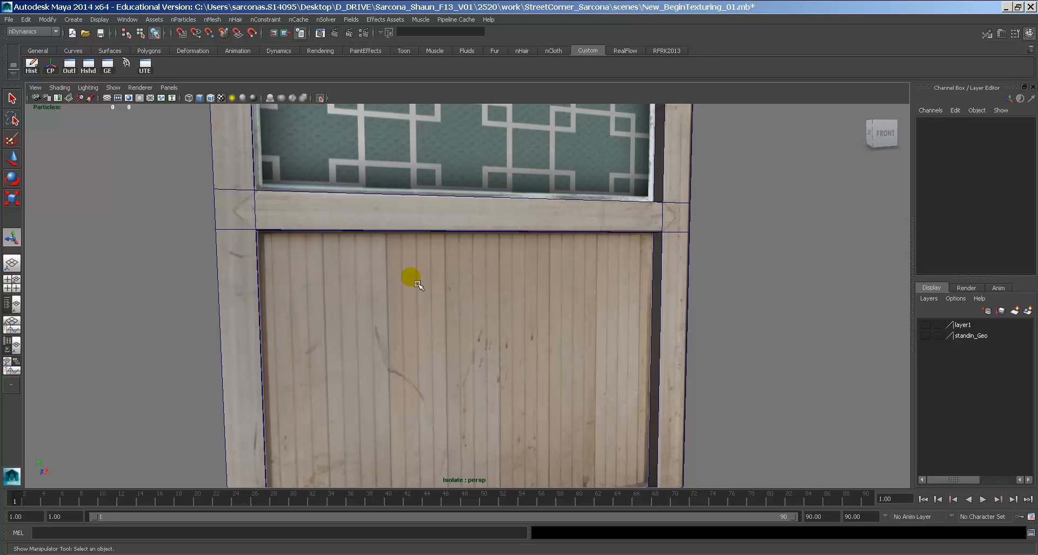
# Try to insert three vertical edge loops along the leftmost plank lines of the lower wood panel
pyautogui.click(411, 277)
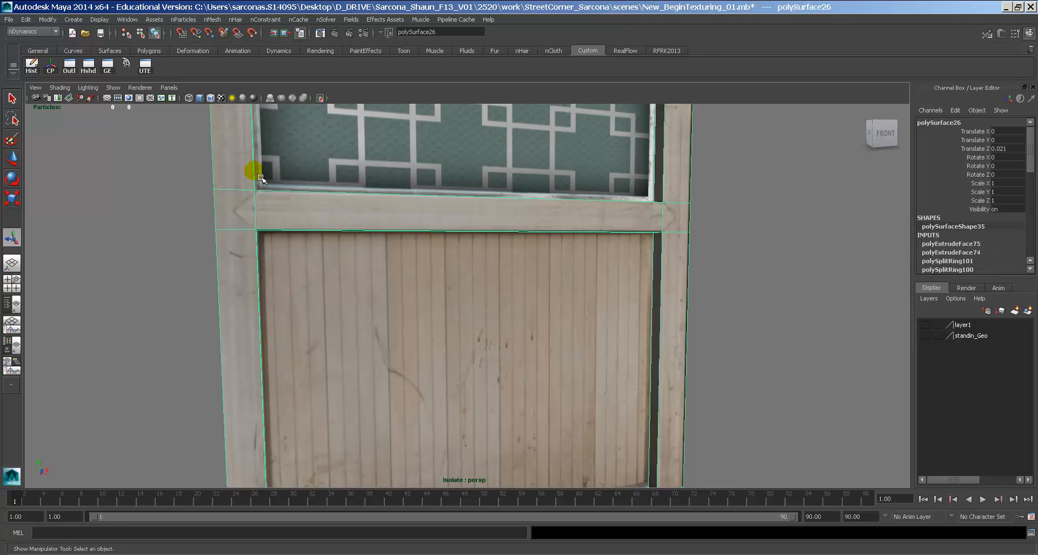
pyautogui.press('space')
pyautogui.moveTo(207, 210); pyautogui.dragTo(214, 222)
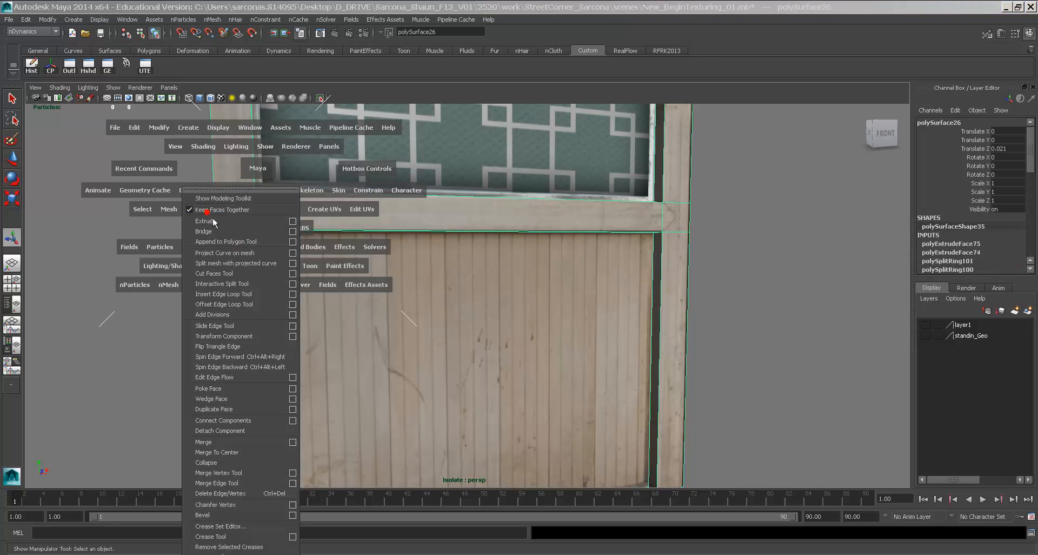
pyautogui.click(234, 296)
pyautogui.keyDown('alt'); pyautogui.moveTo(310, 287); pyautogui.dragTo(381, 262, button='middle'); pyautogui.keyUp('alt')
pyautogui.keyDown('alt'); pyautogui.moveTo(382, 262); pyautogui.dragTo(643, 300, button='right'); pyautogui.keyUp('alt')
pyautogui.keyDown('alt'); pyautogui.moveTo(497, 284); pyautogui.dragTo(379, 251); pyautogui.keyUp('alt')
pyautogui.moveTo(348, 146); pyautogui.dragTo(342, 143)
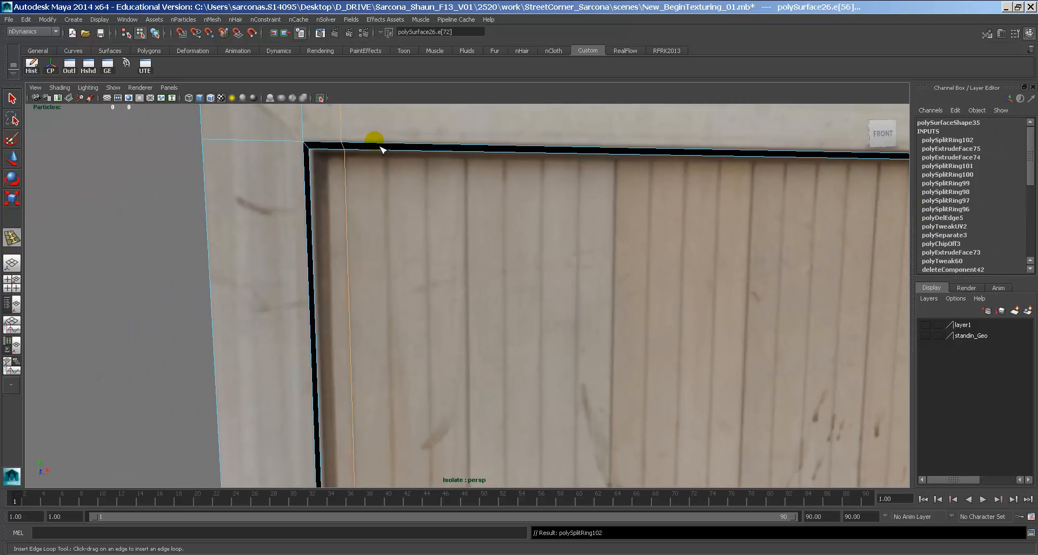
pyautogui.click(383, 144)
pyautogui.moveTo(425, 149); pyautogui.dragTo(436, 152)
# Try to extrude the three narrow plank faces of the lower panel with Keep Faces Together off
pyautogui.moveTo(399, 180); pyautogui.dragTo(398, 209, button='right')
pyautogui.press('w')
pyautogui.moveTo(399, 197); pyautogui.dragTo(309, 222)
pyautogui.click(339, 201)
pyautogui.press('space')
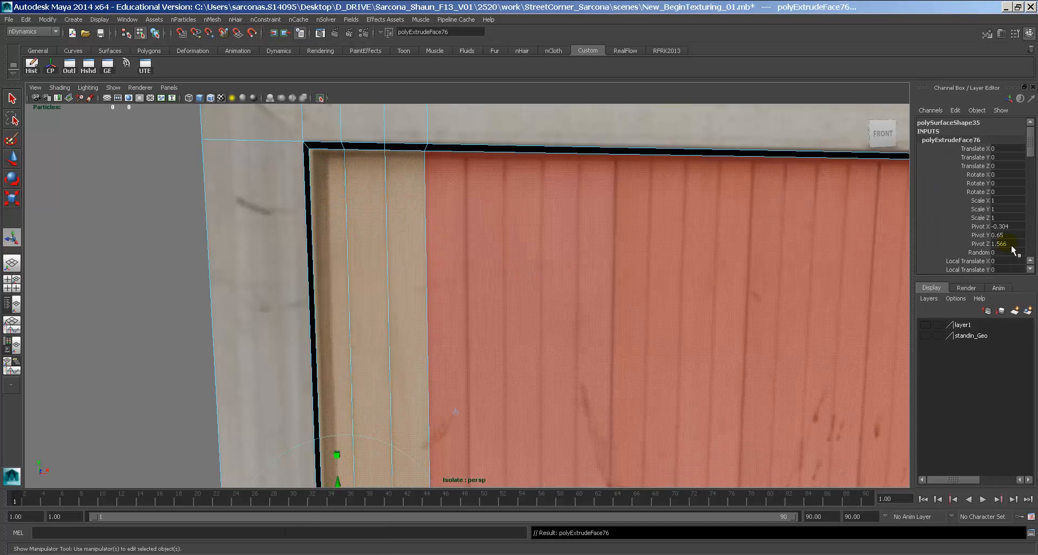
pyautogui.scroll(-6, 1009, 241)
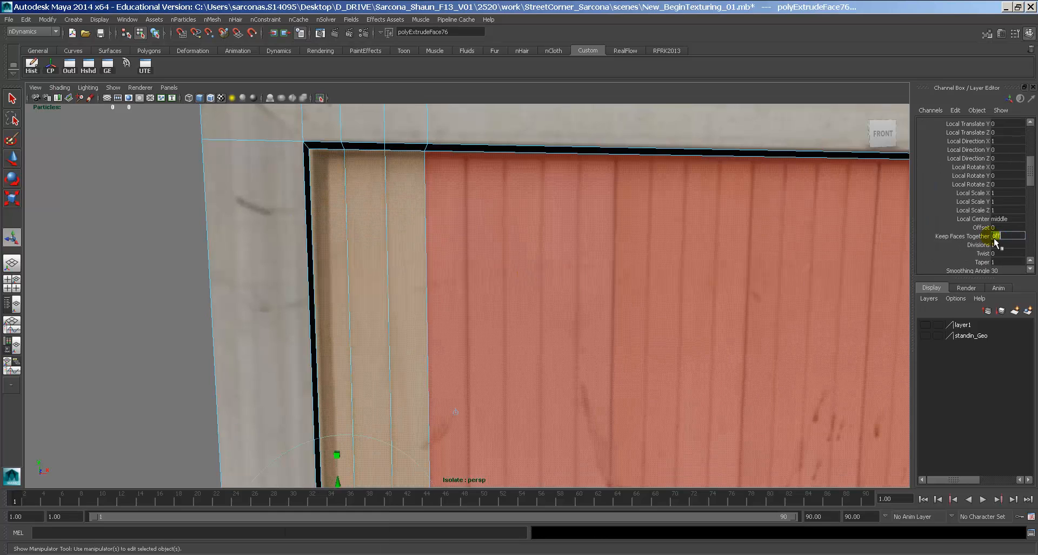
# Set the plank faces' extrusion offset to .001
pyautogui.press('f')
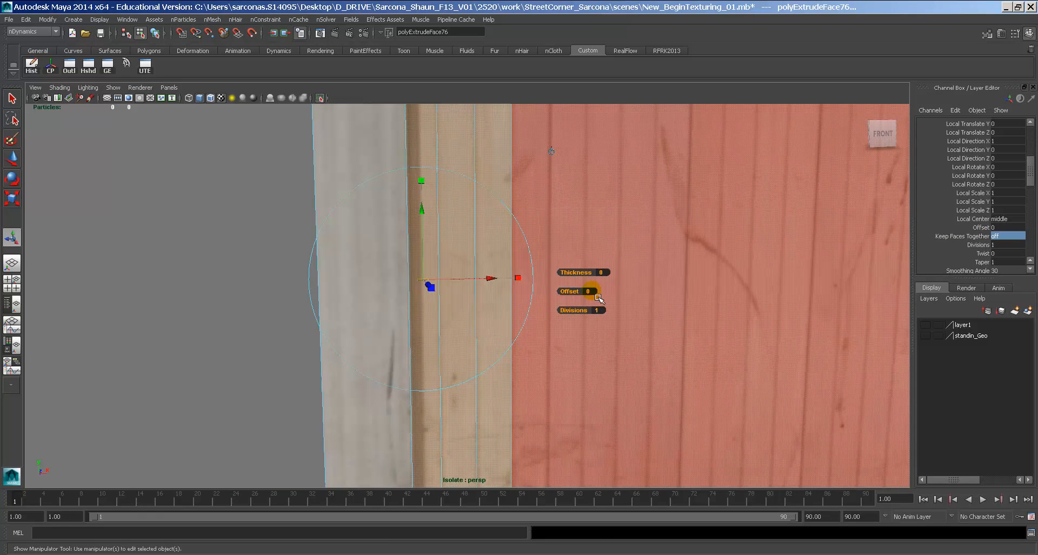
pyautogui.click(591, 290)
pyautogui.write('001')
pyautogui.press('Return')
pyautogui.click(592, 292)
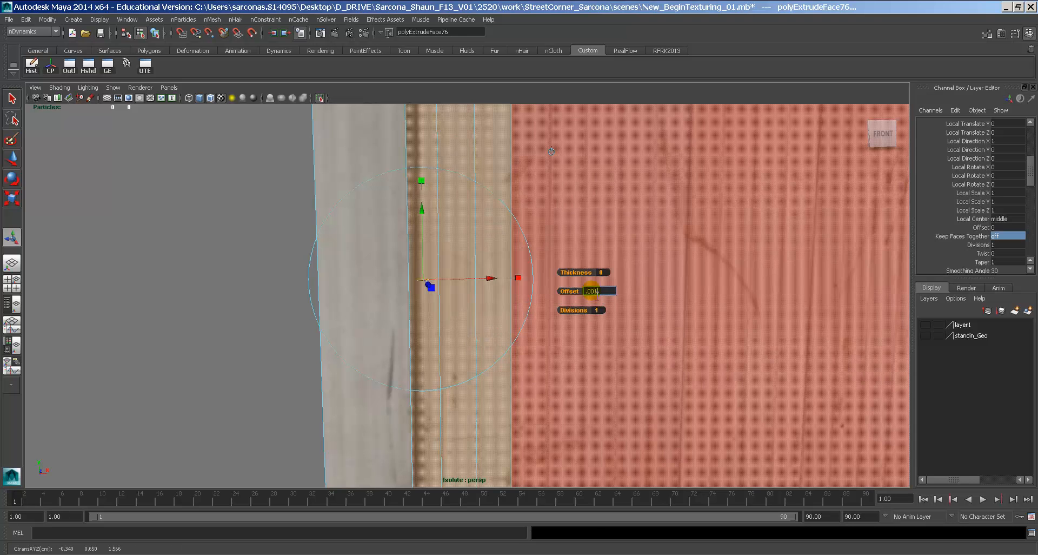
pyautogui.press('Return')
# Try to extrude the inset plank faces again and pull them outward by about 0.013
pyautogui.keyDown('alt'); pyautogui.moveTo(596, 292); pyautogui.dragTo(562, 293); pyautogui.keyUp('alt')
pyautogui.press('g')
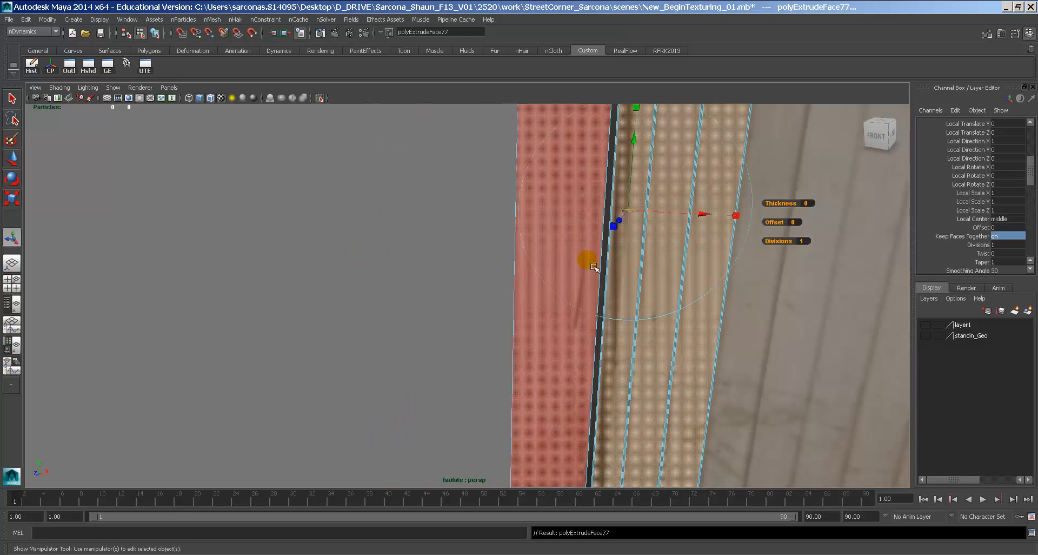
pyautogui.moveTo(629, 225); pyautogui.dragTo(626, 228)
pyautogui.press('f')
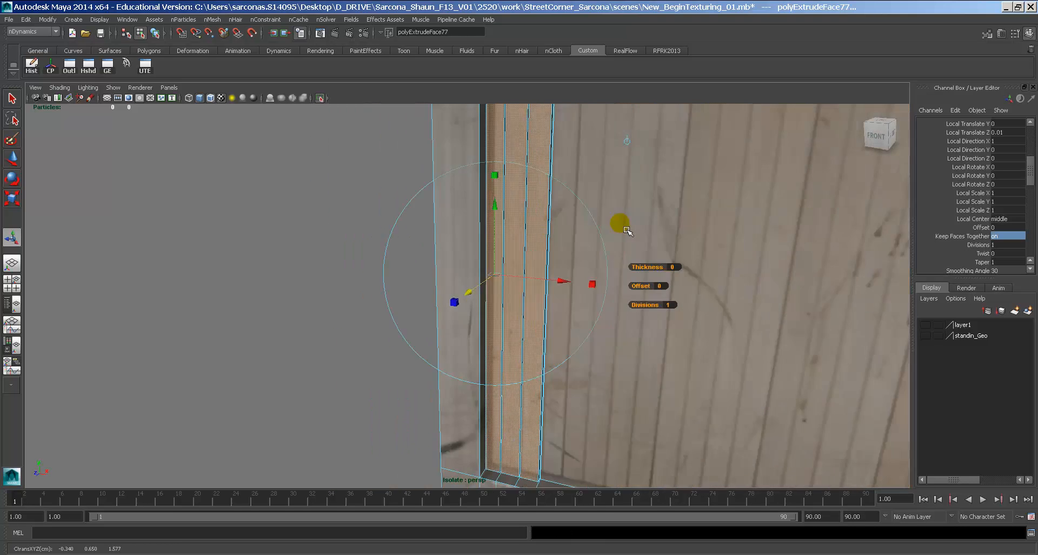
pyautogui.keyDown('alt'); pyautogui.moveTo(557, 261); pyautogui.dragTo(516, 260); pyautogui.keyUp('alt')
pyautogui.moveTo(517, 261); pyautogui.dragTo(512, 261, button='middle')
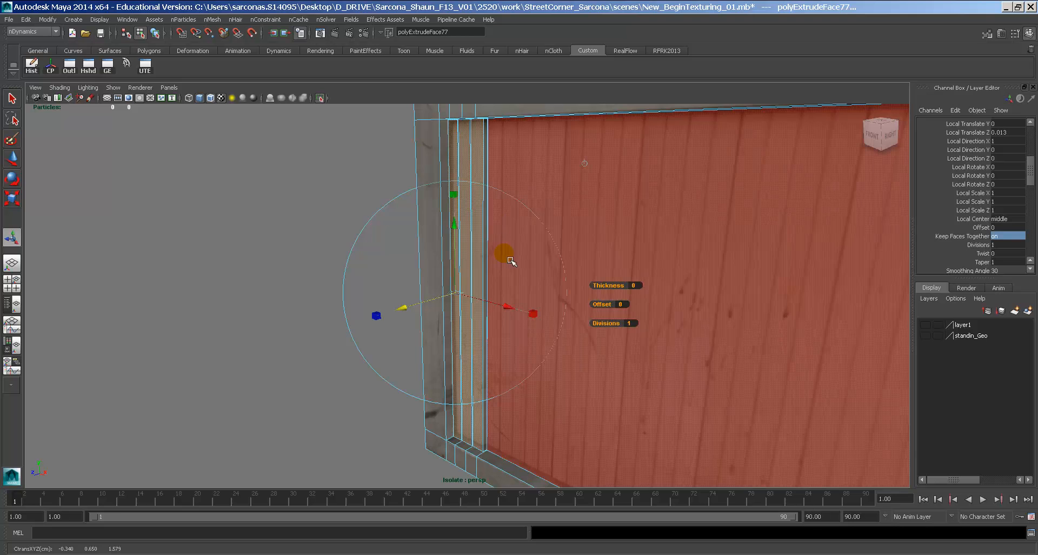
# Return to object selection, turn off the wireframe overlay on shaded objects and inspect the raised planks from an angle
pyautogui.moveTo(474, 161); pyautogui.dragTo(488, 150, button='right')
pyautogui.click(366, 146)
pyautogui.moveTo(287, 237)
pyautogui.keyDown('alt'); pyautogui.mouseDown()
pyautogui.moveTo(381, 278)
pyautogui.moveTo(354, 267)
pyautogui.mouseUp(); pyautogui.keyUp('alt')
pyautogui.click(219, 103)
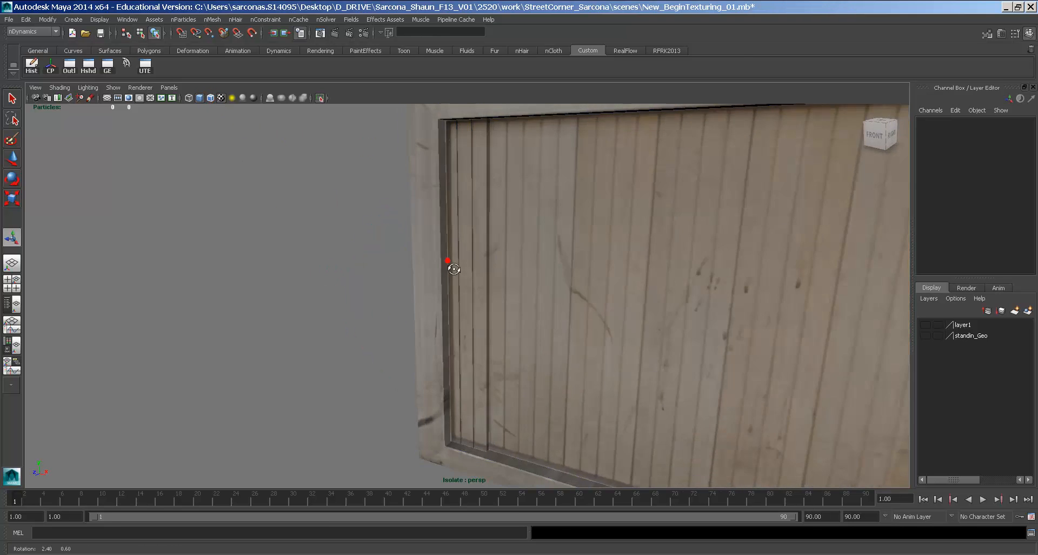
pyautogui.moveTo(452, 266)
pyautogui.keyDown('alt'); pyautogui.mouseDown()
pyautogui.moveTo(619, 297)
pyautogui.moveTo(547, 280)
pyautogui.moveTo(582, 277)
pyautogui.moveTo(516, 279)
pyautogui.moveTo(526, 185)
pyautogui.moveTo(473, 228)
pyautogui.moveTo(471, 255)
pyautogui.moveTo(595, 265)
pyautogui.moveTo(531, 265)
pyautogui.mouseUp(); pyautogui.keyUp('alt')
# Undo the plank extrusions and the three vertical edge loops in the lower wood panel
pyautogui.hotkey('ctrl', 'z')
pyautogui.hotkey('ctrl', 'z')
pyautogui.hotkey('ctrl', 'z')
pyautogui.hotkey('ctrl', 'z')
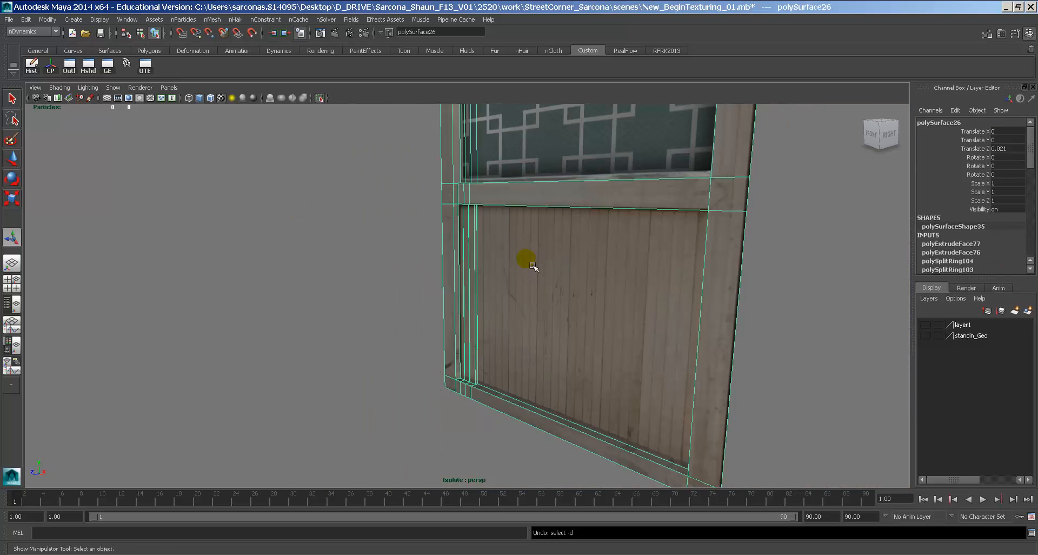
pyautogui.hotkey('ctrl', 'z')
pyautogui.hotkey('ctrl', 'z')
pyautogui.hotkey('ctrl', 'z')
pyautogui.hotkey('ctrl', 'z')
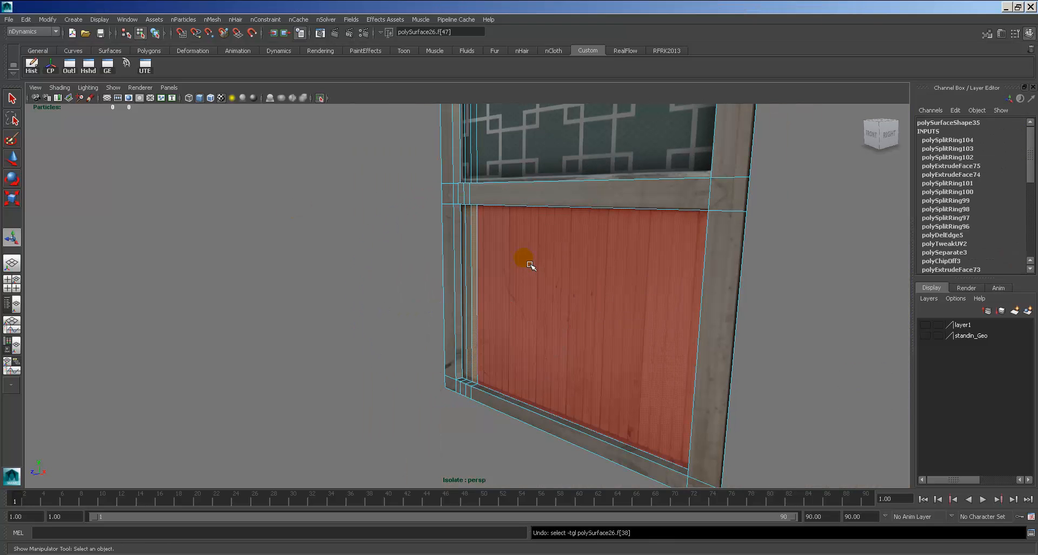
pyautogui.hotkey('ctrl', 'z')
pyautogui.hotkey('ctrl', 'z')
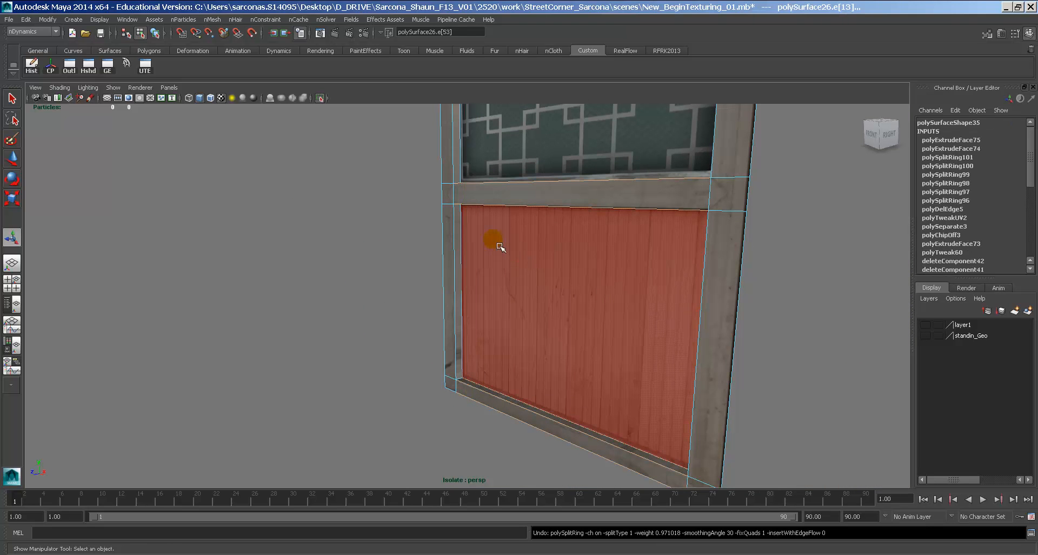
# Deselect the door, end its isolated display and return to the wide view of the whole street corner
pyautogui.click(140, 87)
pyautogui.click(352, 190)
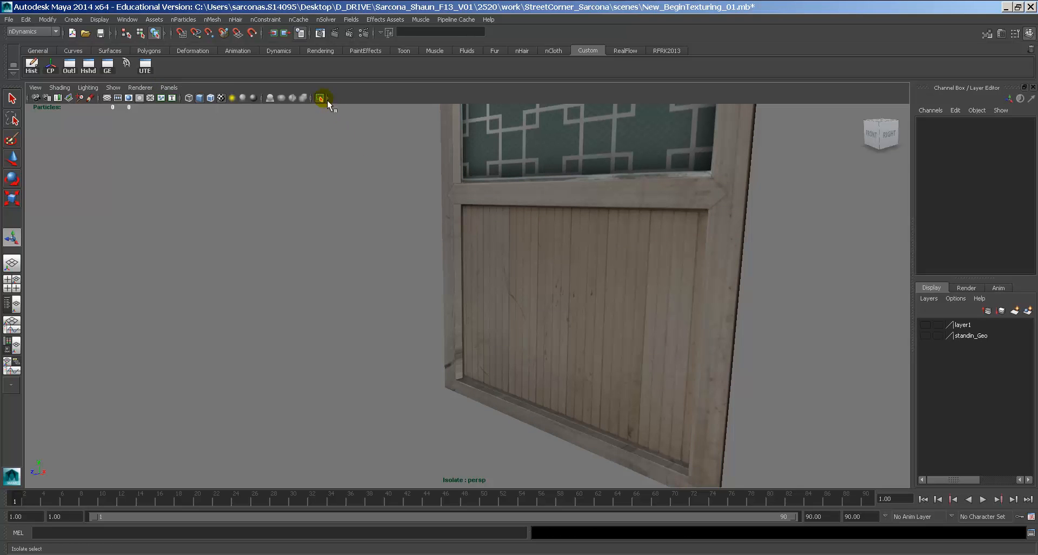
pyautogui.click(323, 99)
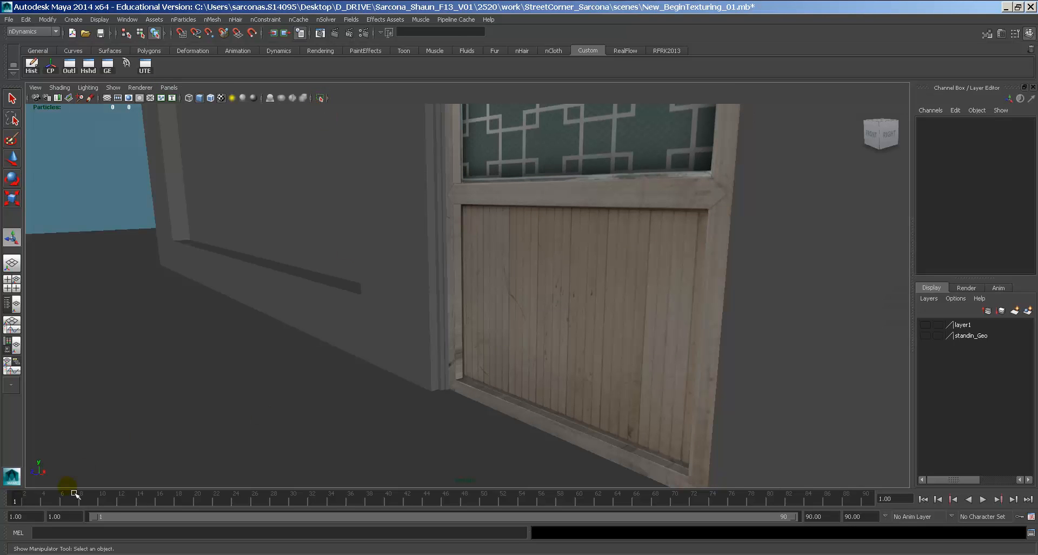
pyautogui.hotkey('alt', 'v')
pyautogui.click(21, 500)
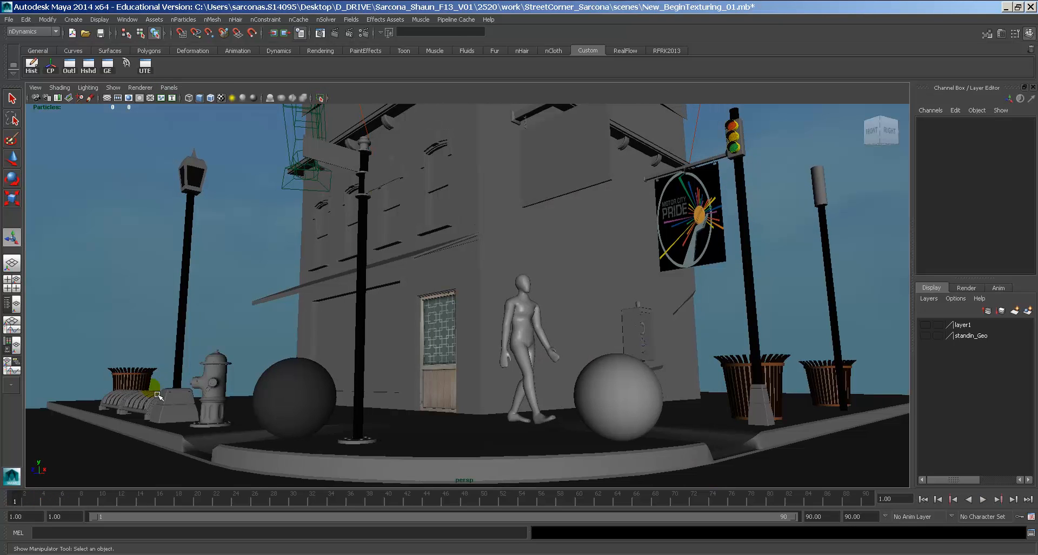
# Take a fresh snapshot of the perspective view, render the door region and examine the rendered door up close
pyautogui.click(320, 35)
pyautogui.click(130, 146)
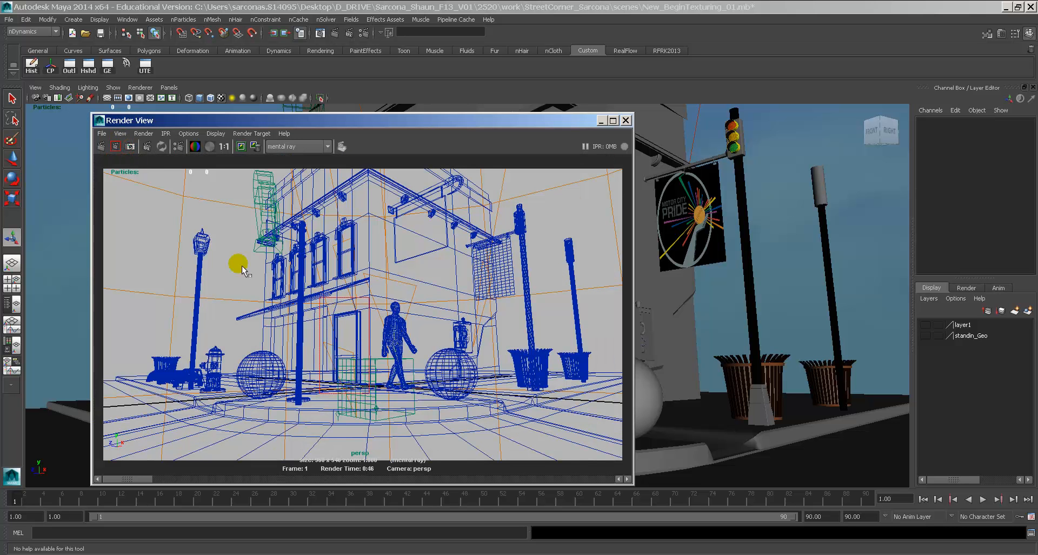
pyautogui.click(116, 146)
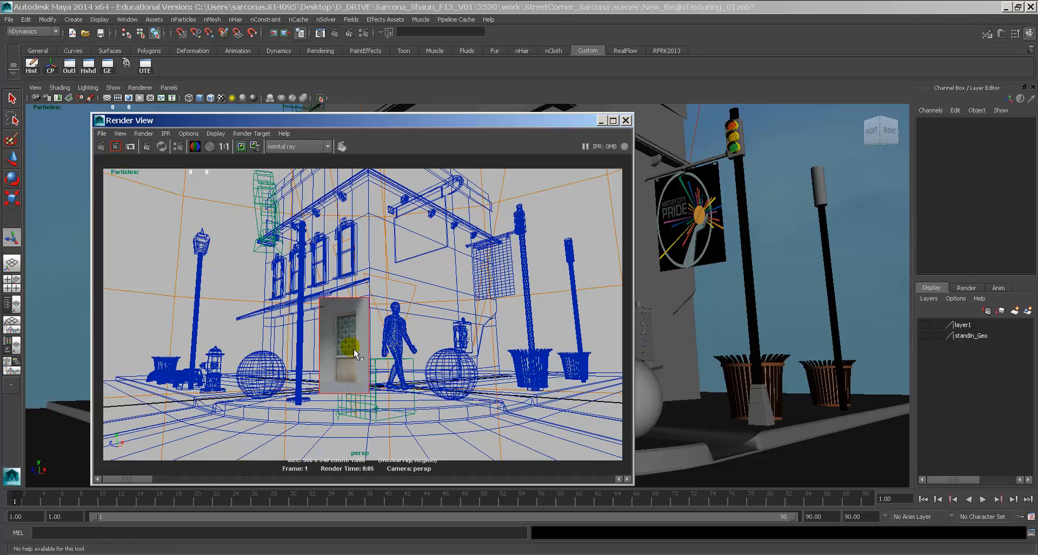
pyautogui.scroll(5, 355, 349)
pyautogui.scroll(2, 339, 349)
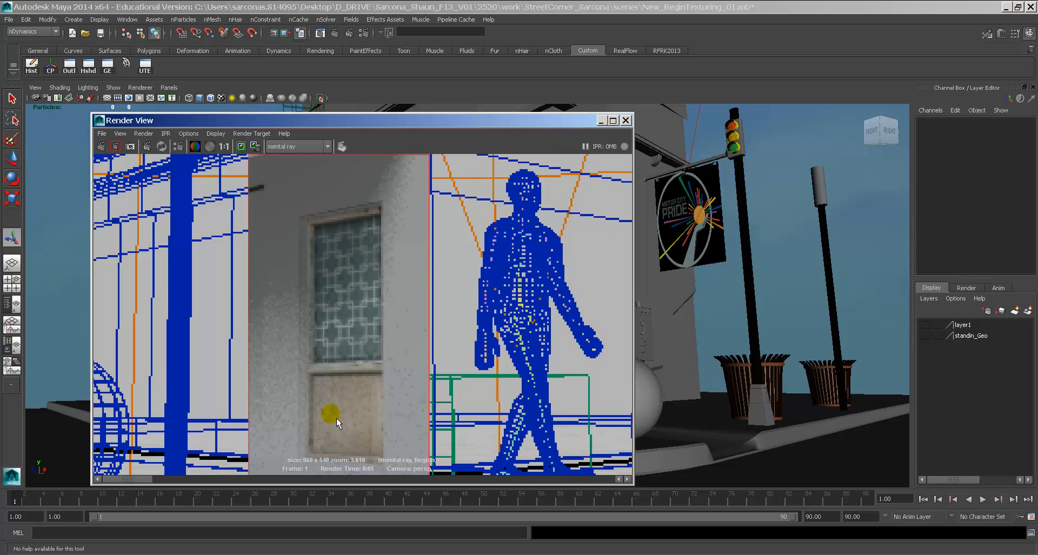
# Set the render test resolution to 50% Settings (480x270), show the render at real size and close the Render View
pyautogui.click(216, 133)
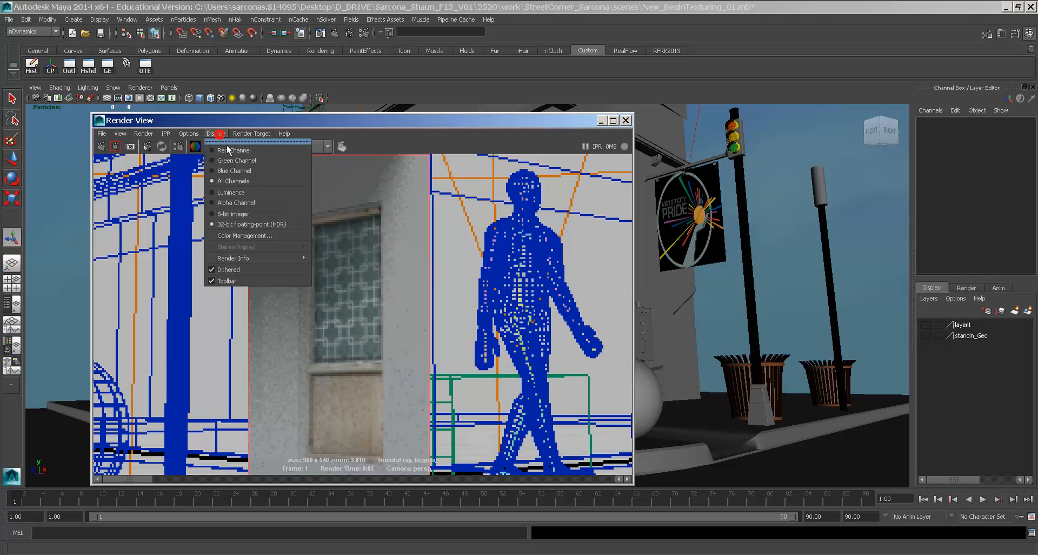
pyautogui.moveTo(189, 133)
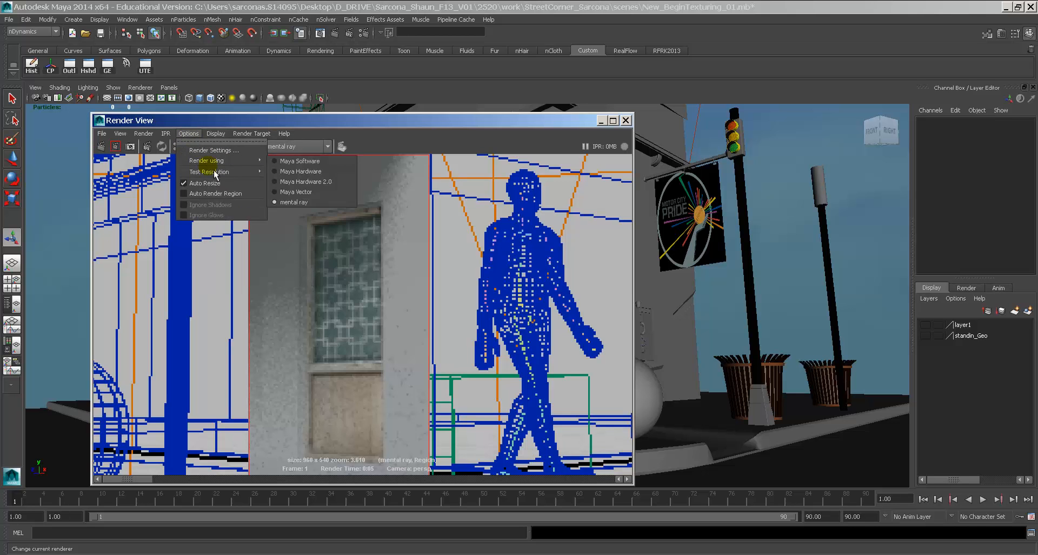
pyautogui.moveTo(209, 171)
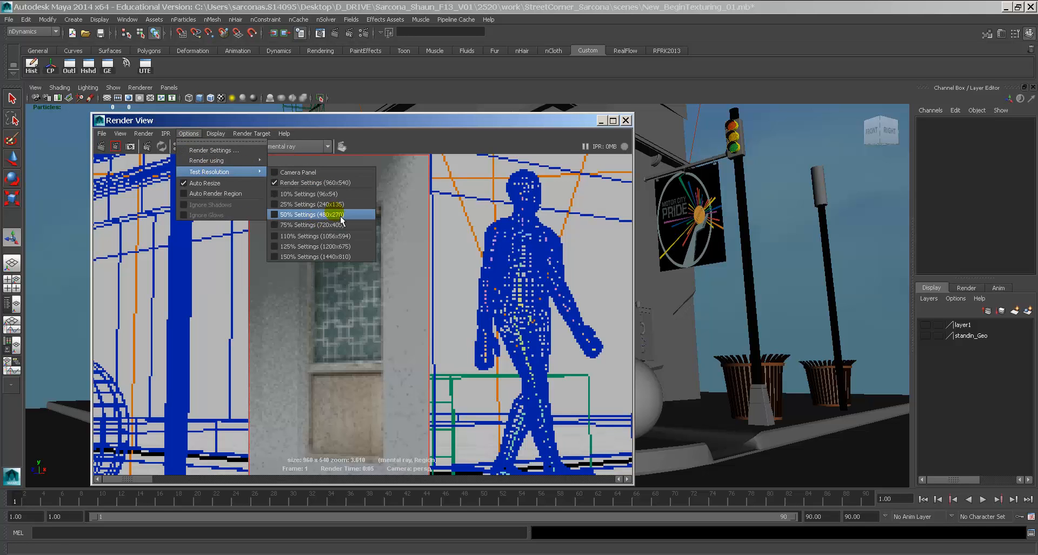
pyautogui.click(327, 214)
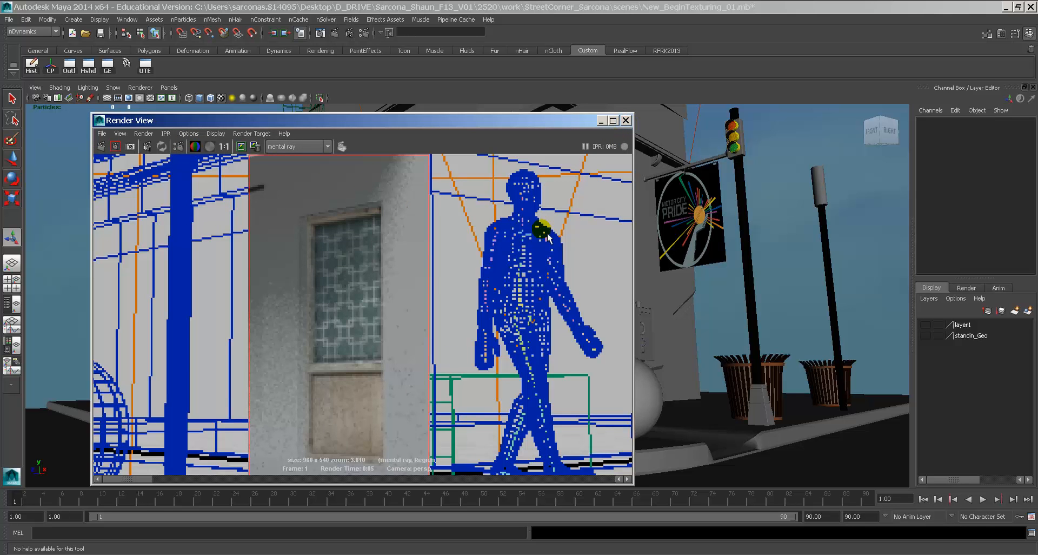
pyautogui.click(224, 147)
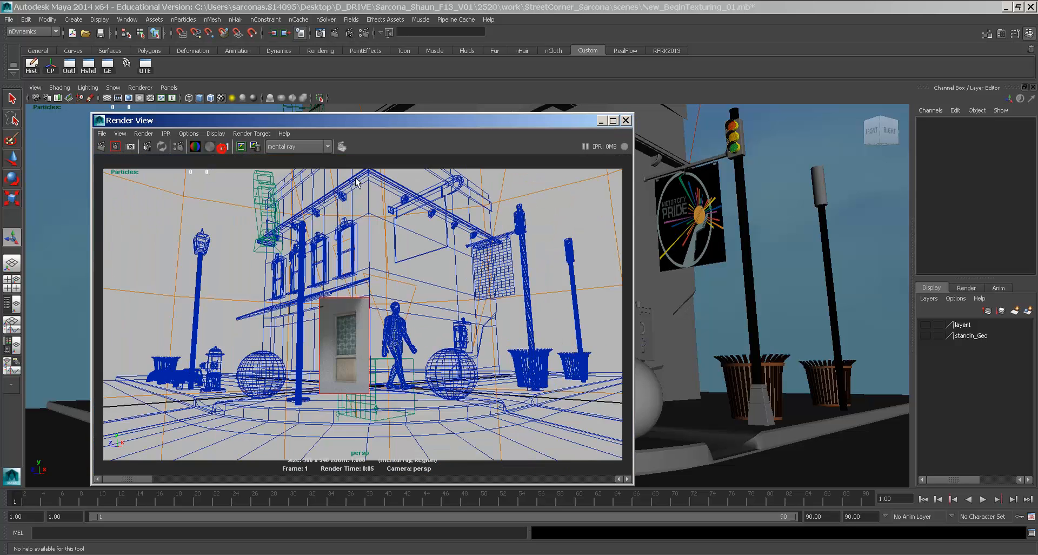
pyautogui.click(626, 121)
# Select the bike rack's tubing beside the curb and examine it up close and from an angle
pyautogui.keyDown('alt'); pyautogui.moveTo(375, 258); pyautogui.dragTo(422, 299); pyautogui.keyUp('alt')
pyautogui.keyDown('alt'); pyautogui.moveTo(414, 301); pyautogui.dragTo(481, 330, button='middle'); pyautogui.keyUp('alt')
pyautogui.keyDown('alt'); pyautogui.moveTo(482, 330); pyautogui.dragTo(537, 395, button='right'); pyautogui.keyUp('alt')
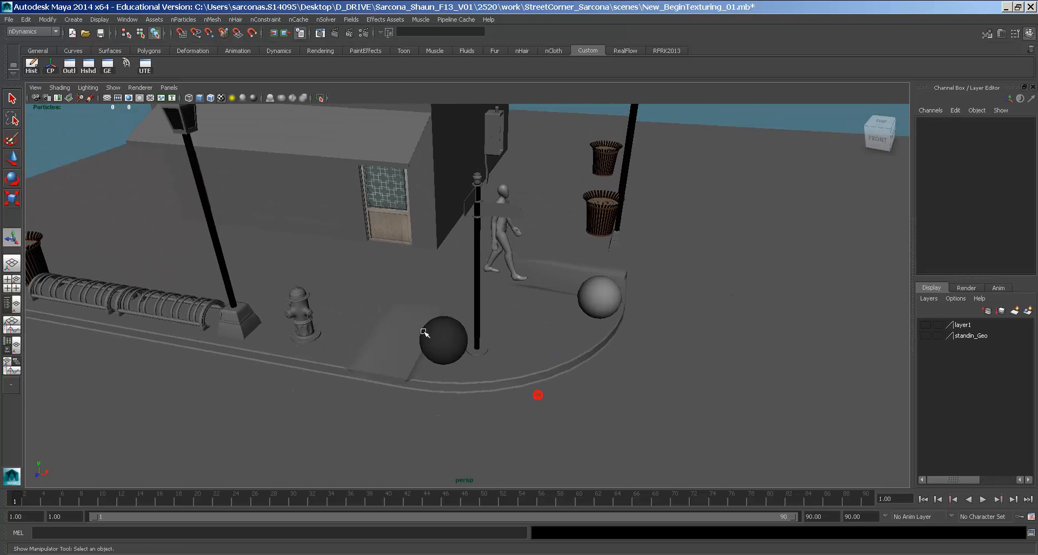
pyautogui.click(151, 308)
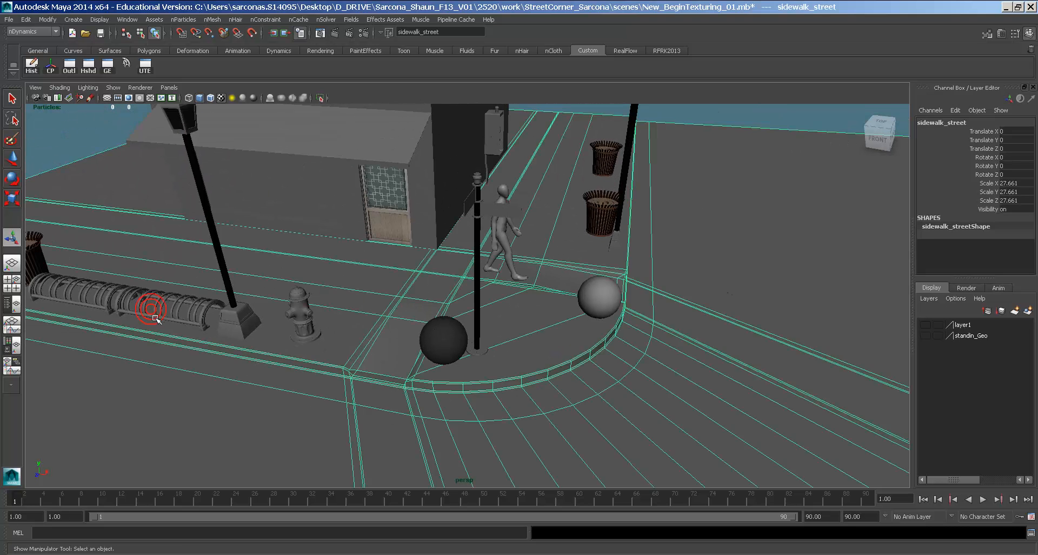
pyautogui.click(149, 313)
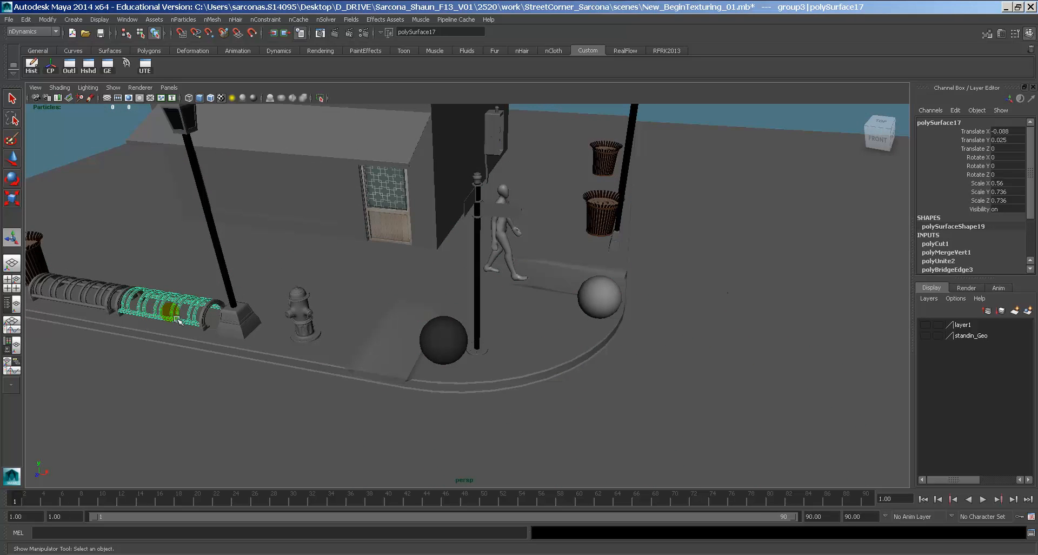
pyautogui.press('f')
pyautogui.keyDown('alt'); pyautogui.moveTo(399, 313); pyautogui.dragTo(425, 301); pyautogui.keyUp('alt')
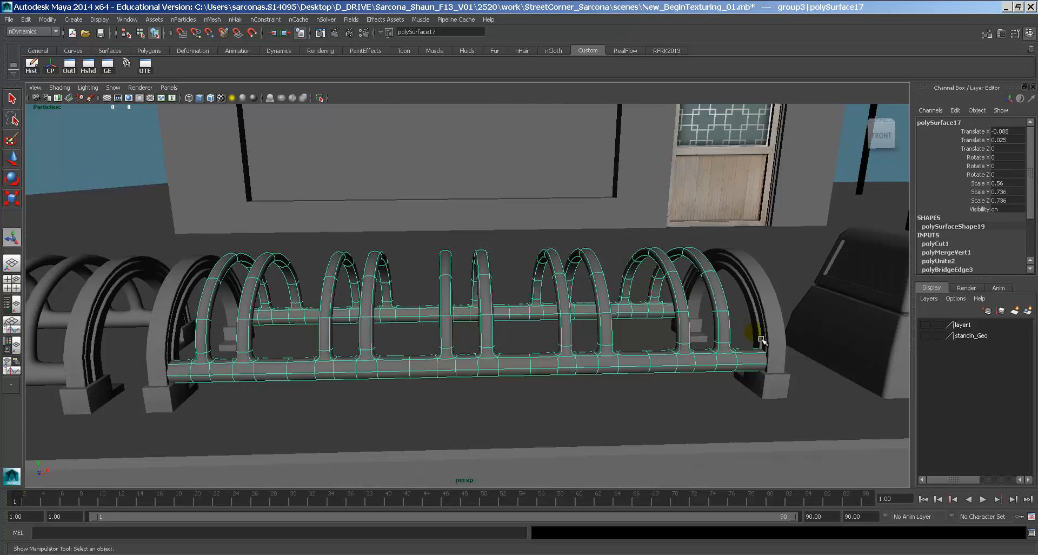
pyautogui.keyDown('alt'); pyautogui.moveTo(761, 339); pyautogui.dragTo(703, 346); pyautogui.keyUp('alt')
pyautogui.keyDown('alt'); pyautogui.moveTo(703, 346); pyautogui.dragTo(441, 292, button='right'); pyautogui.keyUp('alt')
# Make layer1 visible and bring the three spheres at the street corner into view
pyautogui.click(924, 325)
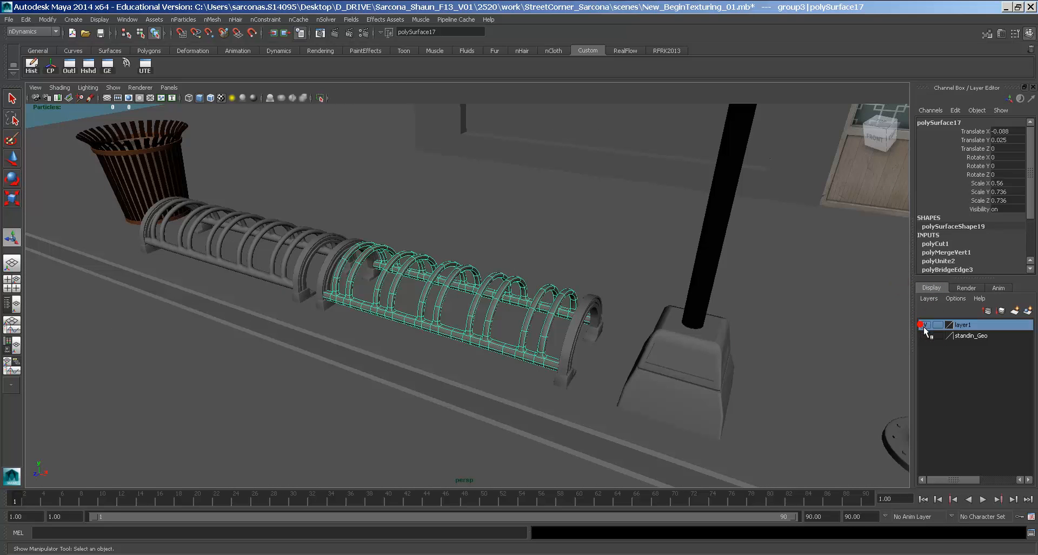
pyautogui.keyDown('alt'); pyautogui.moveTo(786, 341); pyautogui.dragTo(338, 306, button='middle'); pyautogui.keyUp('alt')
pyautogui.keyDown('alt'); pyautogui.moveTo(508, 310); pyautogui.dragTo(292, 312, button='middle'); pyautogui.keyUp('alt')
pyautogui.keyDown('alt'); pyautogui.moveTo(432, 309); pyautogui.dragTo(388, 300, button='right'); pyautogui.keyUp('alt')
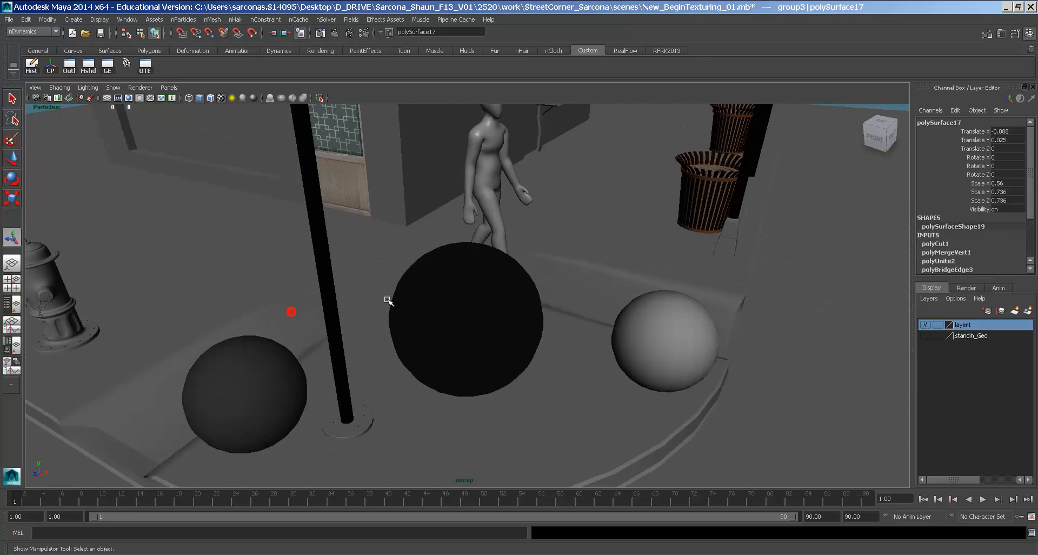
# Select and frame the black middle sphere, and assign it a new mia_material_x_passes shader
pyautogui.click(409, 295)
pyautogui.press('f')
pyautogui.keyDown('alt'); pyautogui.moveTo(470, 297); pyautogui.dragTo(379, 279); pyautogui.keyUp('alt')
pyautogui.press('space')
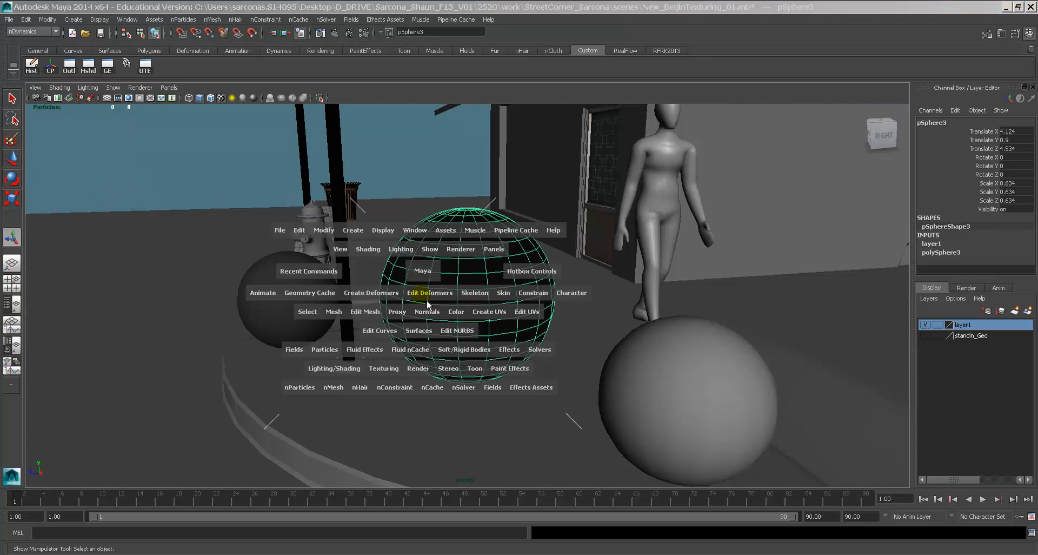
pyautogui.click(340, 373)
pyautogui.click(515, 297)
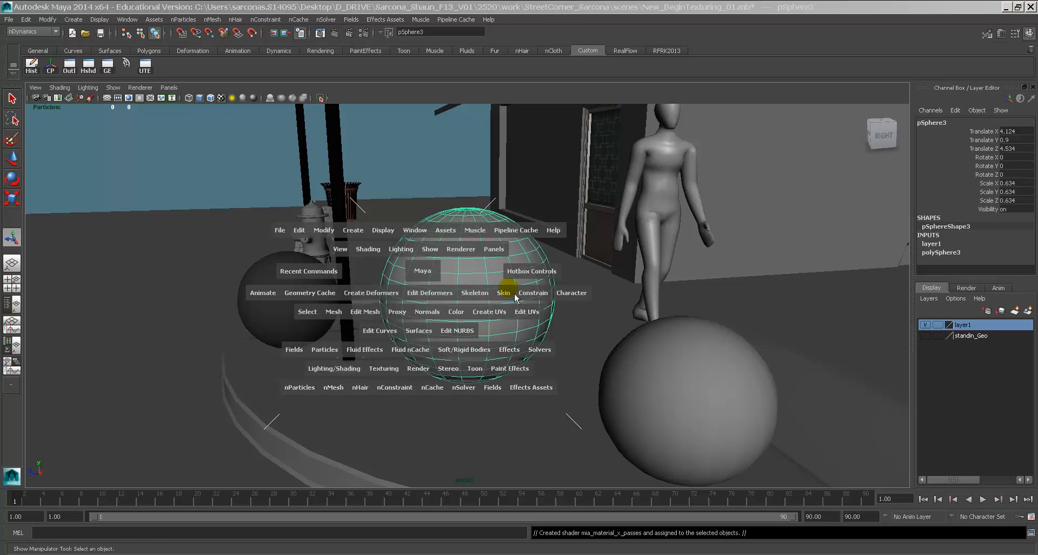
# Connect a Ramp from the 2D textures to the diffuse color of the sphere's new material
pyautogui.scroll(-10, 882, 300)
pyautogui.scroll(9, 882, 301)
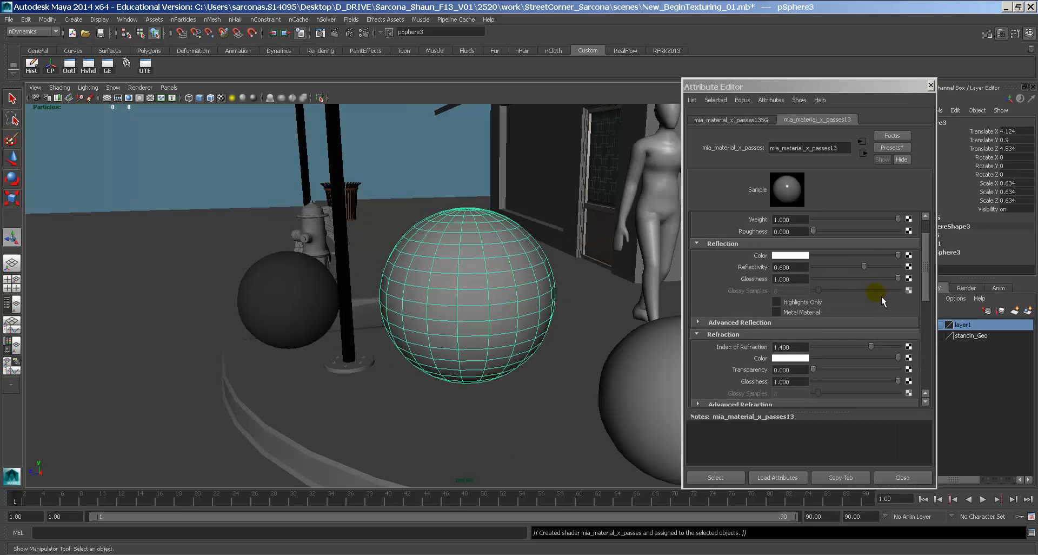
pyautogui.scroll(1, 898, 273)
pyautogui.click(908, 240)
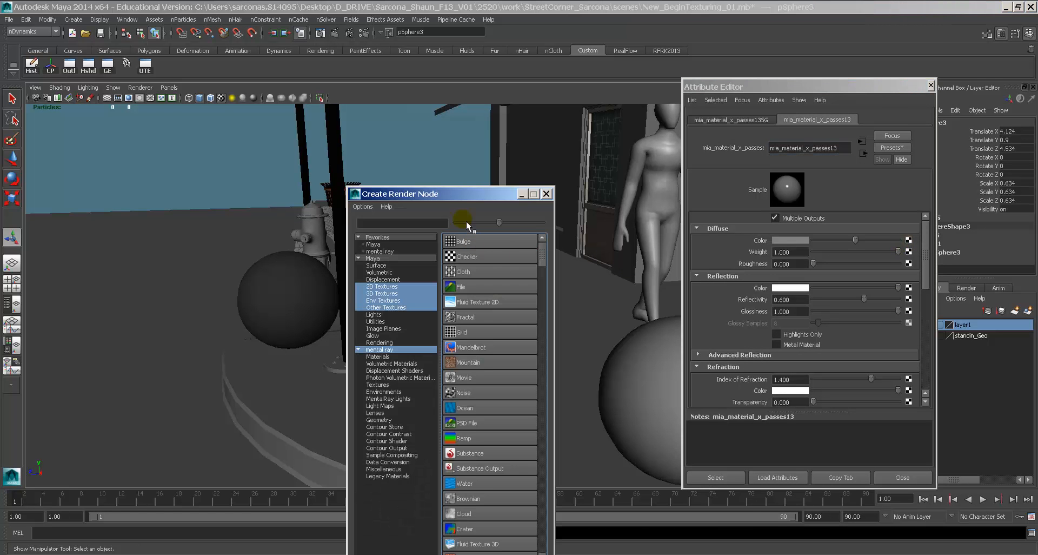
pyautogui.moveTo(461, 195); pyautogui.dragTo(228, 175)
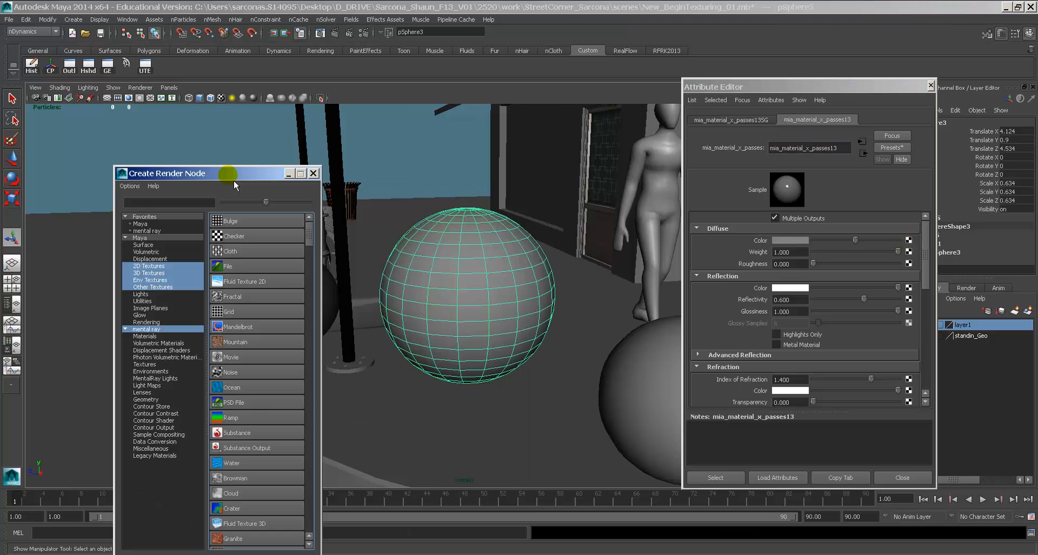
pyautogui.click(150, 267)
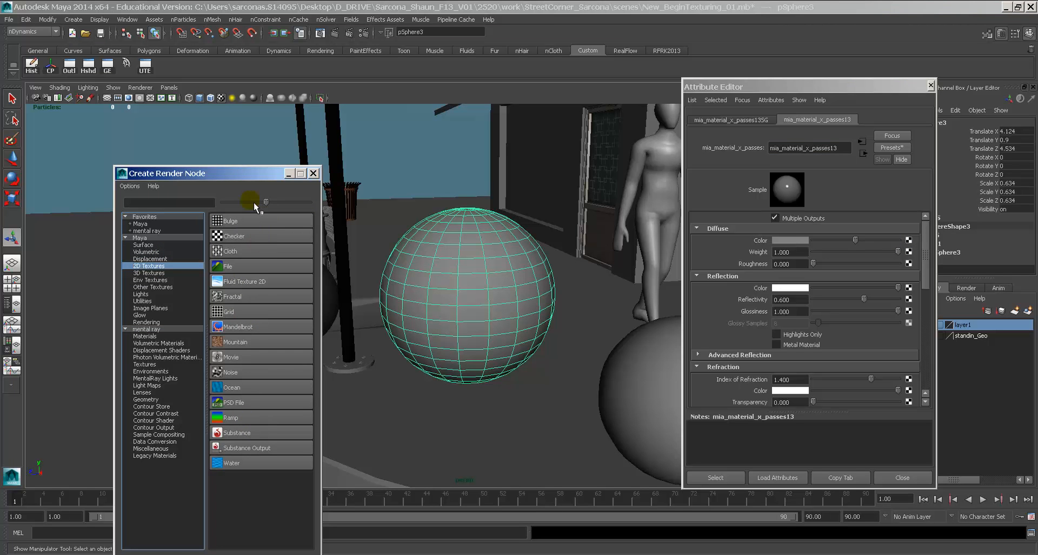
pyautogui.click(264, 419)
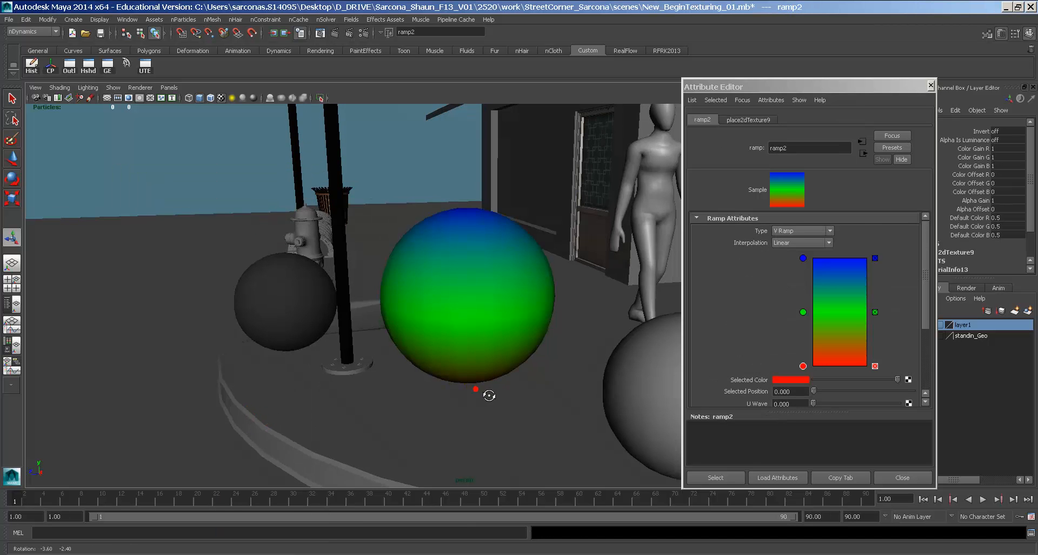
# Select the corner building and assign it the sphere's ramp-textured material, mia_material_x_passes13
pyautogui.keyDown('alt'); pyautogui.moveTo(475, 390); pyautogui.dragTo(559, 394); pyautogui.keyUp('alt')
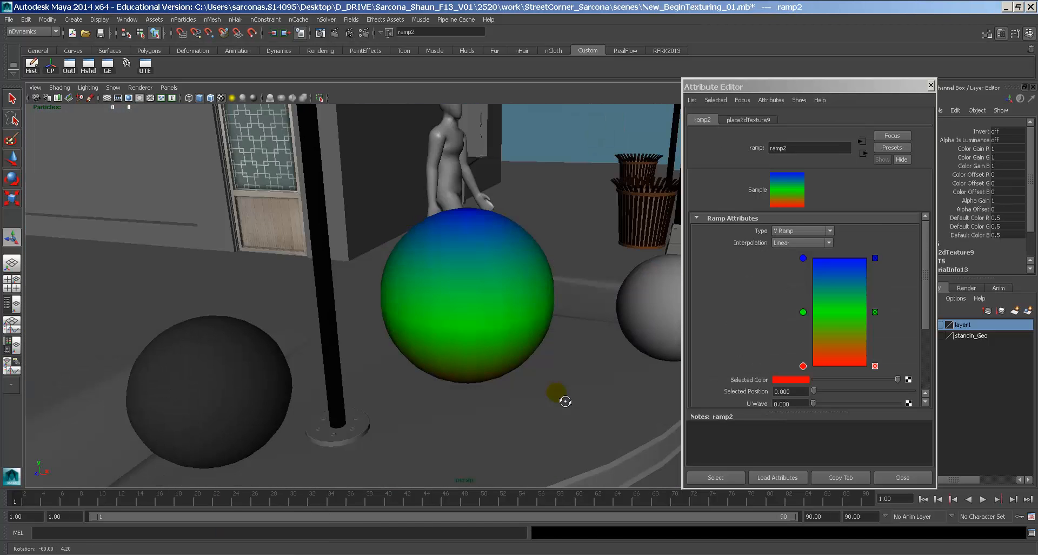
pyautogui.keyDown('alt'); pyautogui.moveTo(558, 394); pyautogui.dragTo(354, 334, button='right'); pyautogui.keyUp('alt')
pyautogui.keyDown('alt'); pyautogui.moveTo(498, 327); pyautogui.dragTo(453, 403, button='middle'); pyautogui.keyUp('alt')
pyautogui.keyDown('alt'); pyautogui.moveTo(518, 356); pyautogui.dragTo(581, 438, button='middle'); pyautogui.keyUp('alt')
pyautogui.keyDown('alt'); pyautogui.moveTo(508, 395); pyautogui.dragTo(533, 382); pyautogui.keyUp('alt')
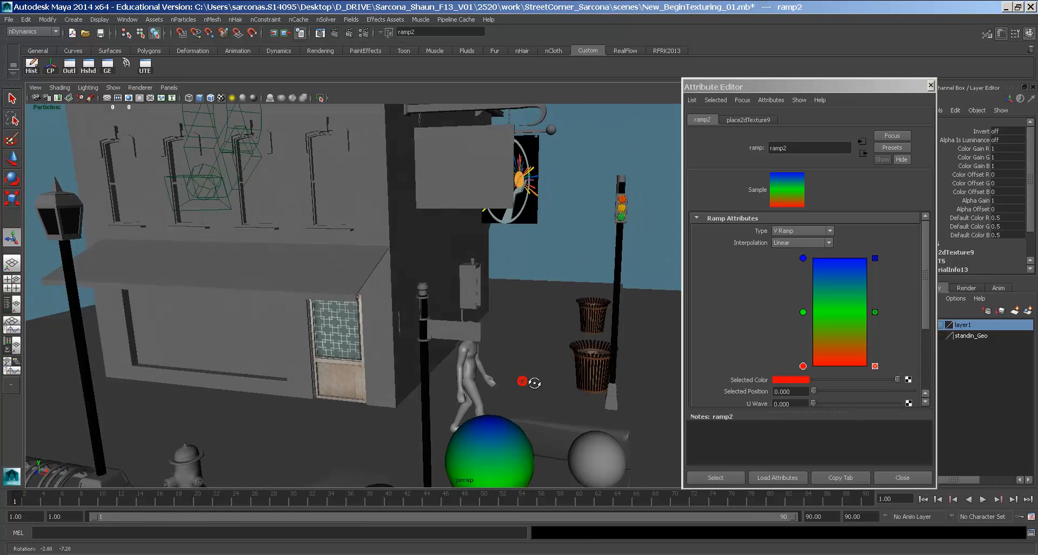
pyautogui.keyDown('alt'); pyautogui.moveTo(457, 365); pyautogui.dragTo(465, 225, button='middle'); pyautogui.keyUp('alt')
pyautogui.click(476, 192)
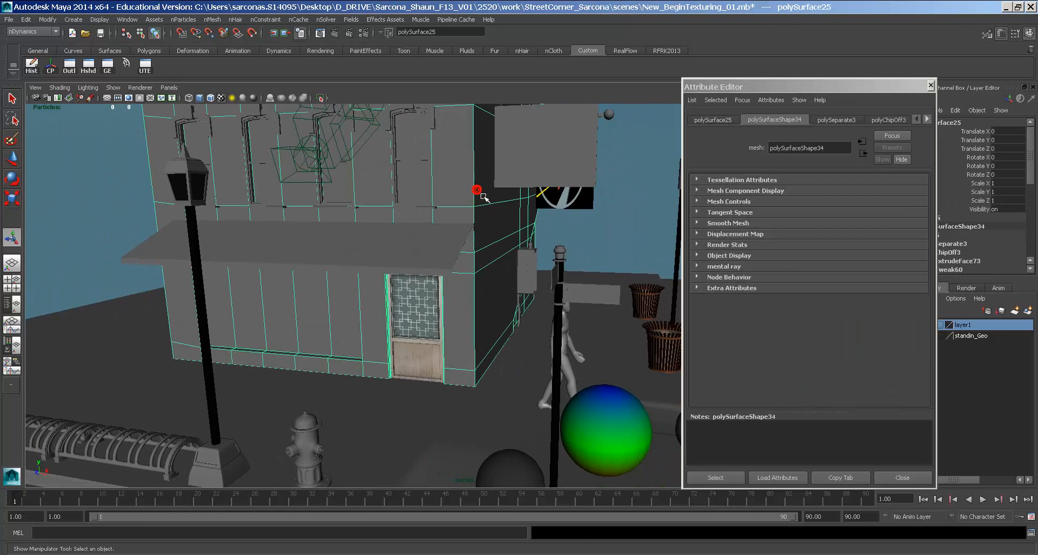
pyautogui.press('space')
pyautogui.moveTo(415, 307)
pyautogui.mouseDown()
pyautogui.moveTo(401, 293)
pyautogui.moveTo(456, 336)
pyautogui.moveTo(549, 341)
pyautogui.moveTo(574, 488)
pyautogui.moveTo(574, 464)
pyautogui.mouseUp()
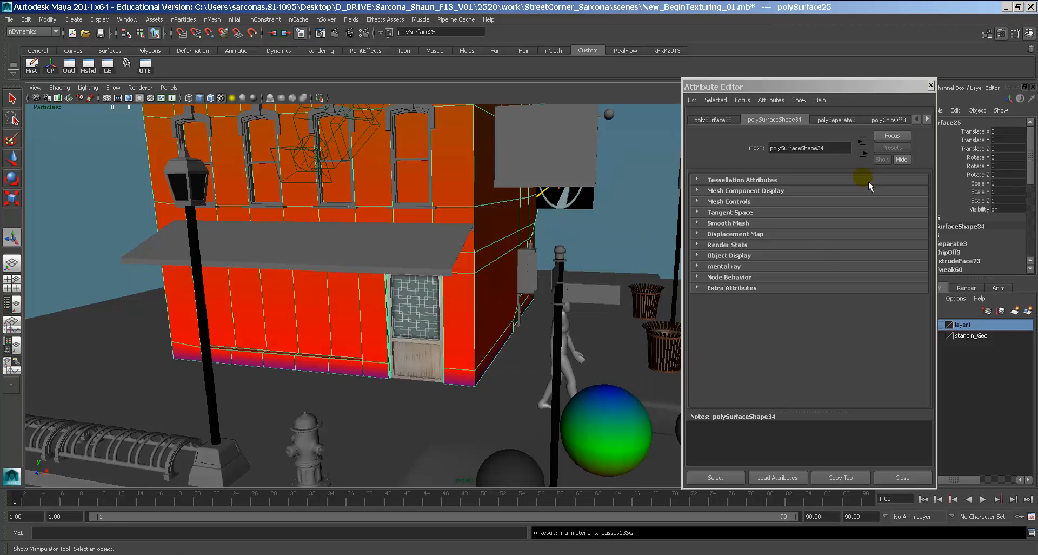
# Delete the construction history of the corner building
pyautogui.click(925, 120)
pyautogui.click(924, 120)
pyautogui.click(925, 120)
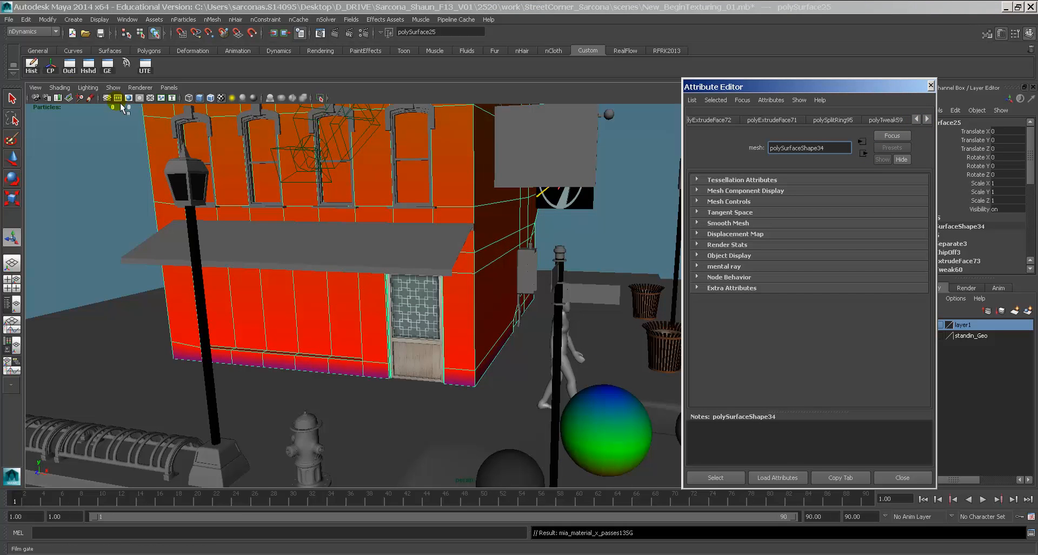
pyautogui.click(32, 66)
# Rename the building's mia_material_x_passes13 material as texturesRamp
pyautogui.click(824, 121)
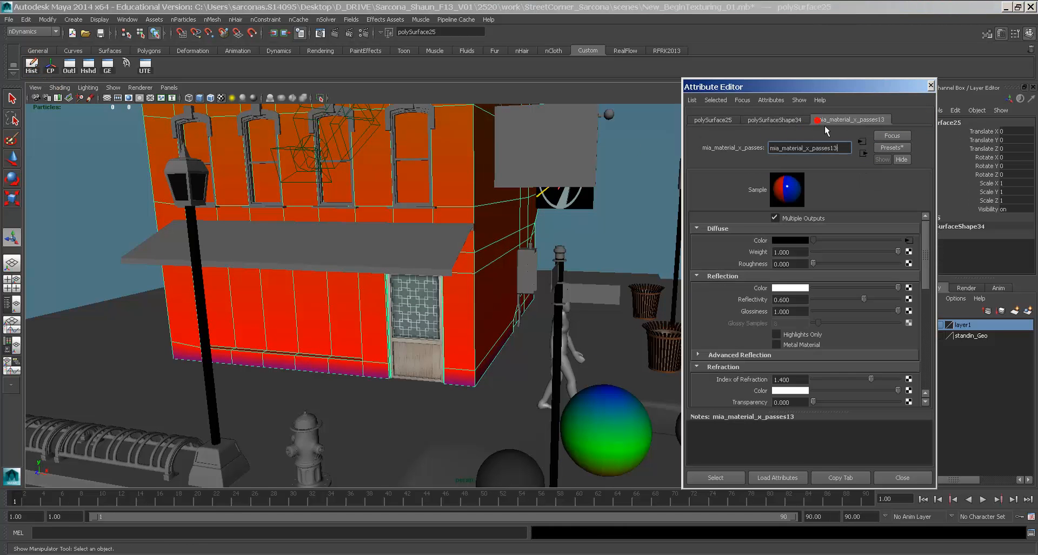
pyautogui.doubleClick(849, 148)
pyautogui.write('textures')
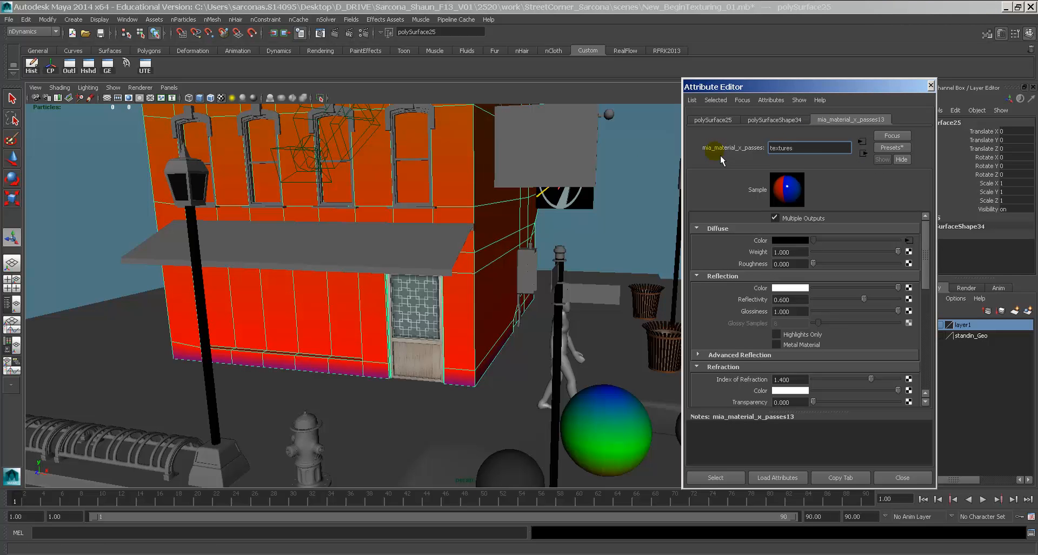
pyautogui.write('Ramp')
pyautogui.press('Return')
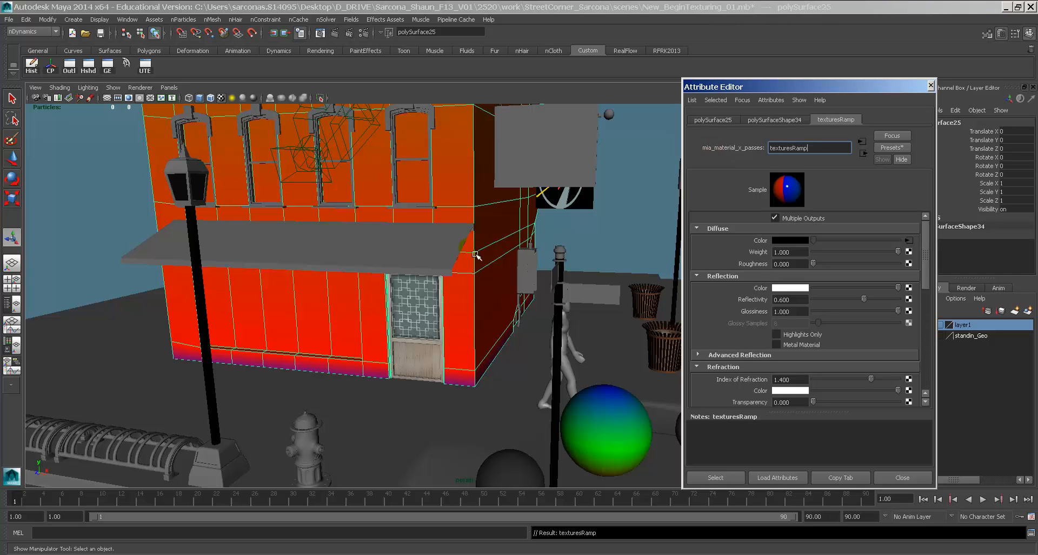
# Inspect the ramp colors across the whole building and disconnect the ramp from texturesRamp's diffuse color
pyautogui.keyDown('alt'); pyautogui.moveTo(475, 254); pyautogui.dragTo(519, 292); pyautogui.keyUp('alt')
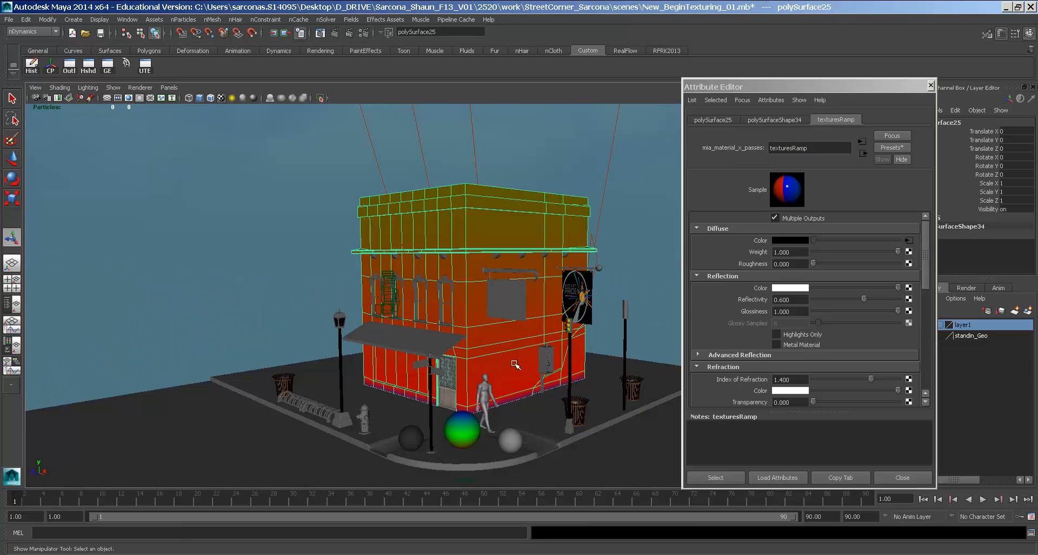
pyautogui.keyDown('alt'); pyautogui.moveTo(548, 241); pyautogui.dragTo(470, 263); pyautogui.keyUp('alt')
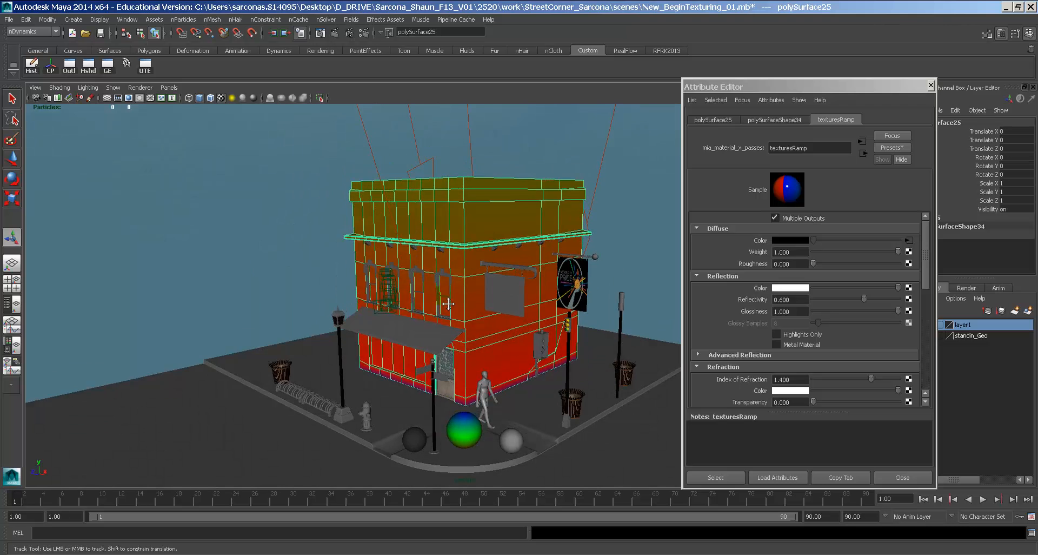
pyautogui.keyDown('alt'); pyautogui.moveTo(470, 262); pyautogui.dragTo(476, 146, button='middle'); pyautogui.keyUp('alt')
pyautogui.keyDown('alt'); pyautogui.moveTo(475, 162); pyautogui.dragTo(557, 233, button='right'); pyautogui.keyUp('alt')
pyautogui.keyDown('alt'); pyautogui.moveTo(518, 203); pyautogui.dragTo(518, 303, button='middle'); pyautogui.keyUp('alt')
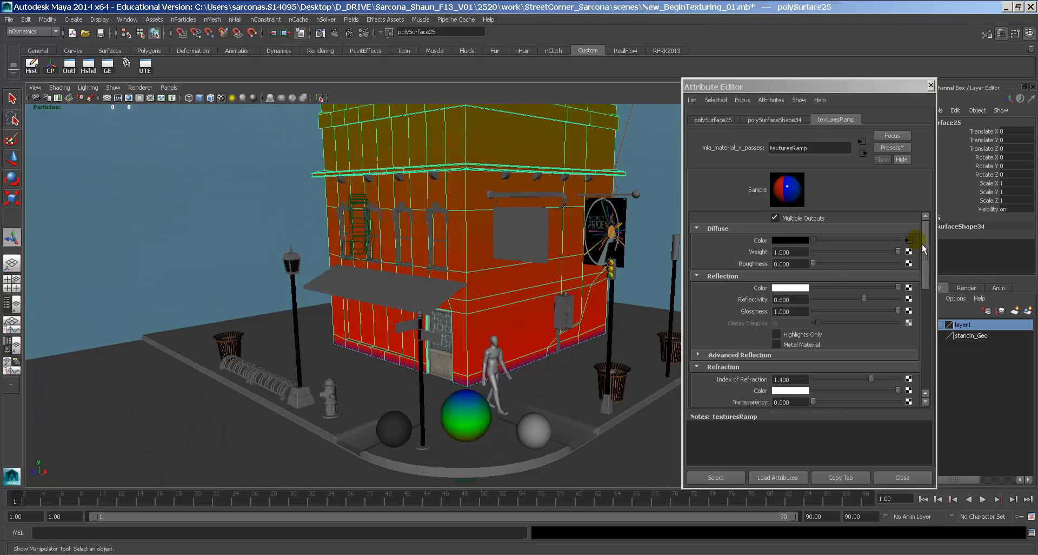
pyautogui.rightClick(779, 244)
pyautogui.click(781, 258)
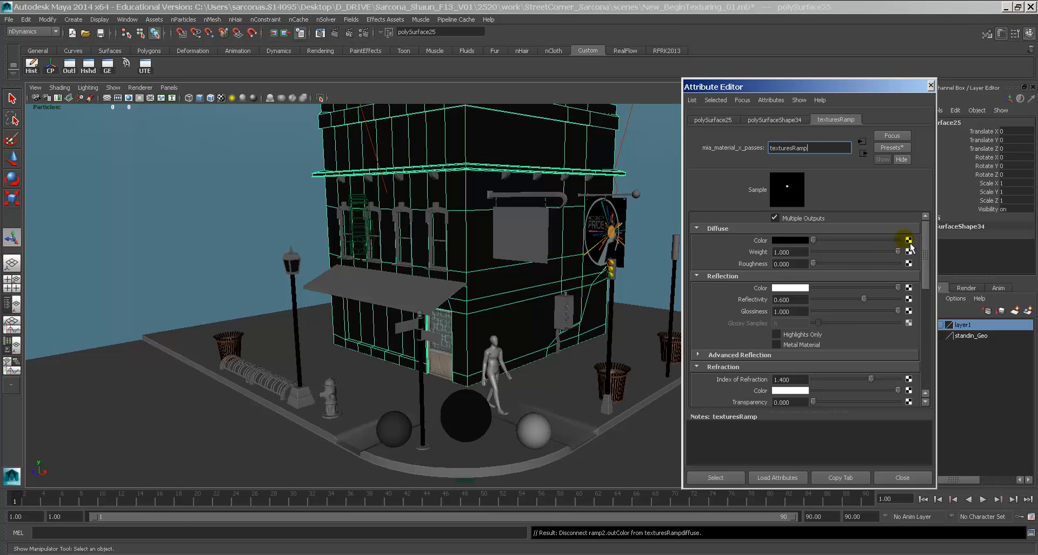
# Map a Crater 3D texture to the diffuse color of the texturesRamp material
pyautogui.click(908, 241)
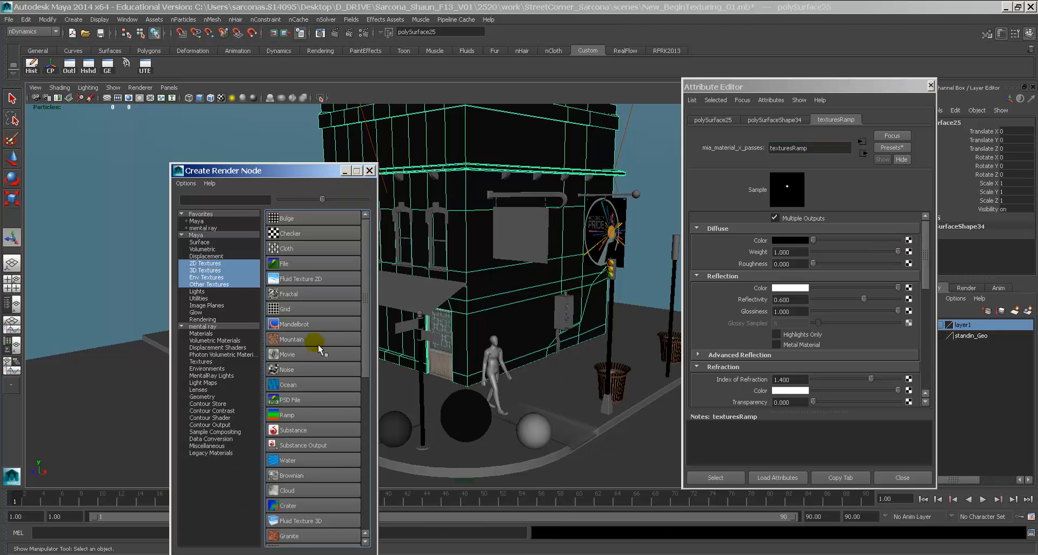
pyautogui.click(219, 264)
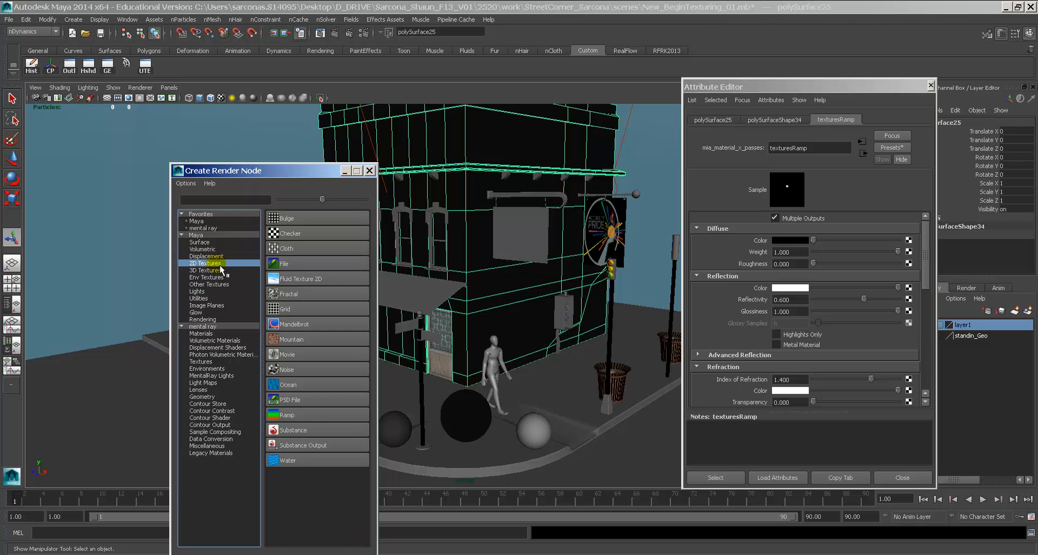
pyautogui.click(213, 269)
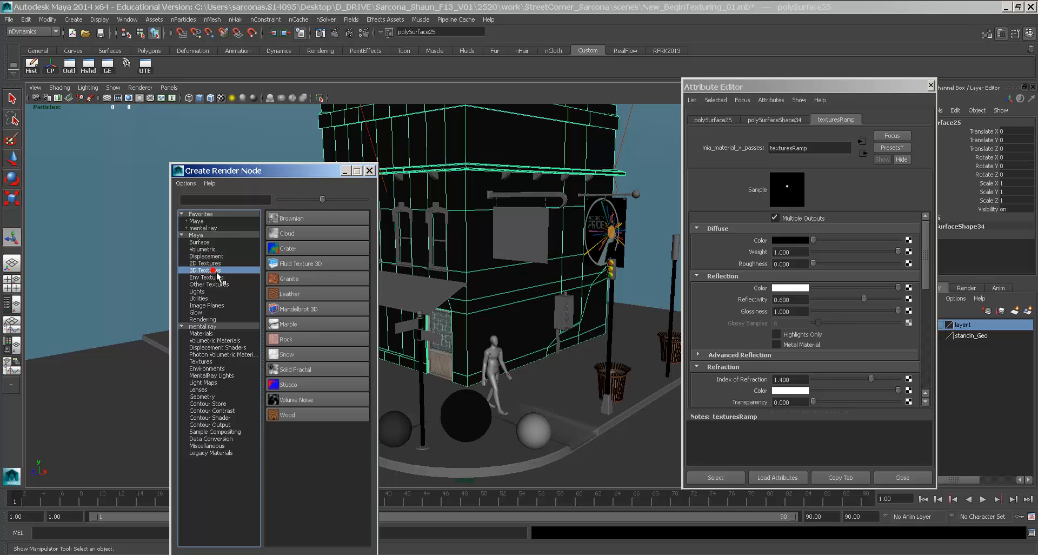
pyautogui.click(313, 233)
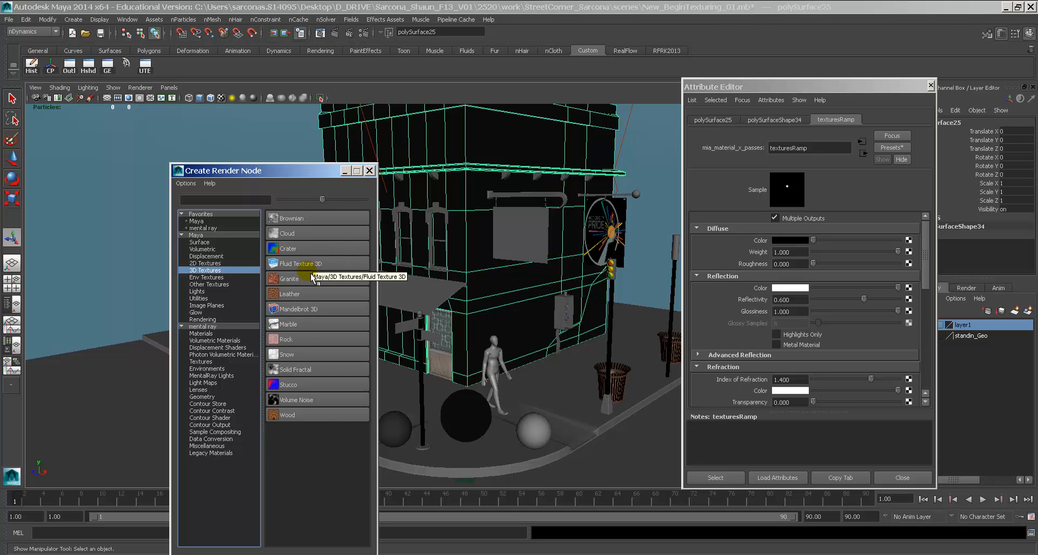
pyautogui.click(305, 252)
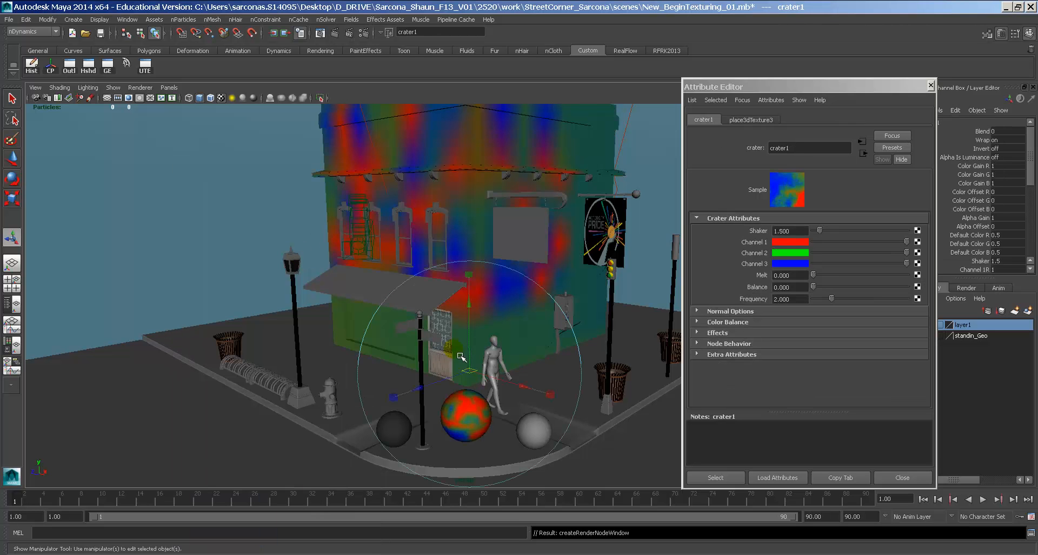
# Select the place3dTexture1 placement box beside the walking figure in wireframe display, undo its trial move and hide it
pyautogui.keyDown('alt'); pyautogui.moveTo(457, 354); pyautogui.dragTo(365, 309); pyautogui.keyUp('alt')
pyautogui.press('w')
pyautogui.press('5')
pyautogui.press('4')
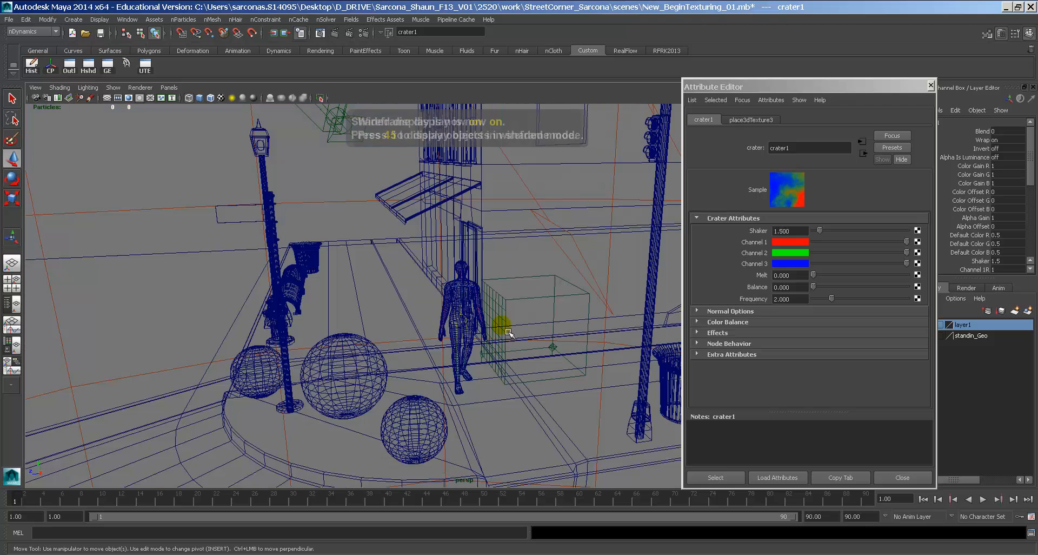
pyautogui.press('6')
pyautogui.press('4')
pyautogui.click(517, 307)
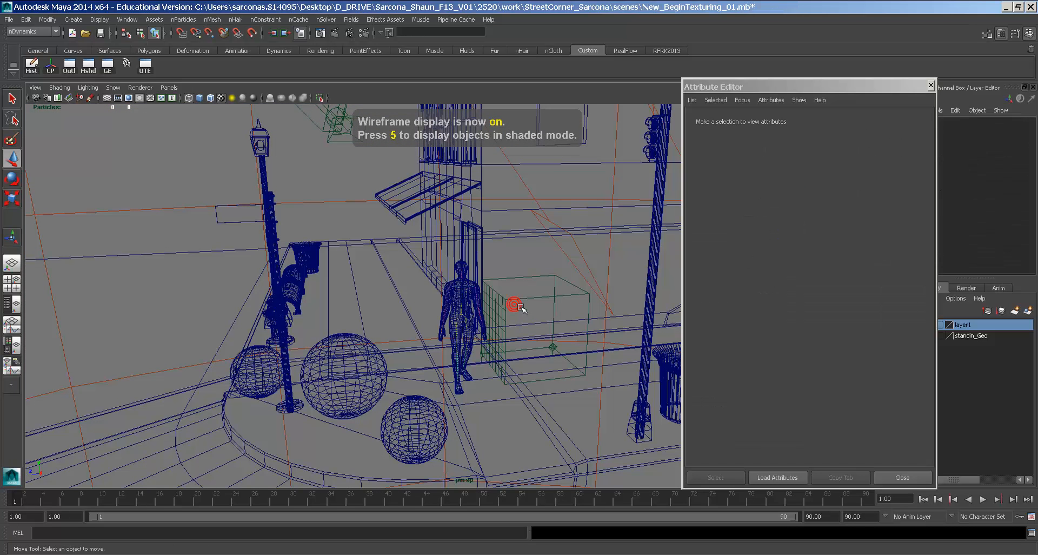
pyautogui.moveTo(550, 341); pyautogui.dragTo(530, 292)
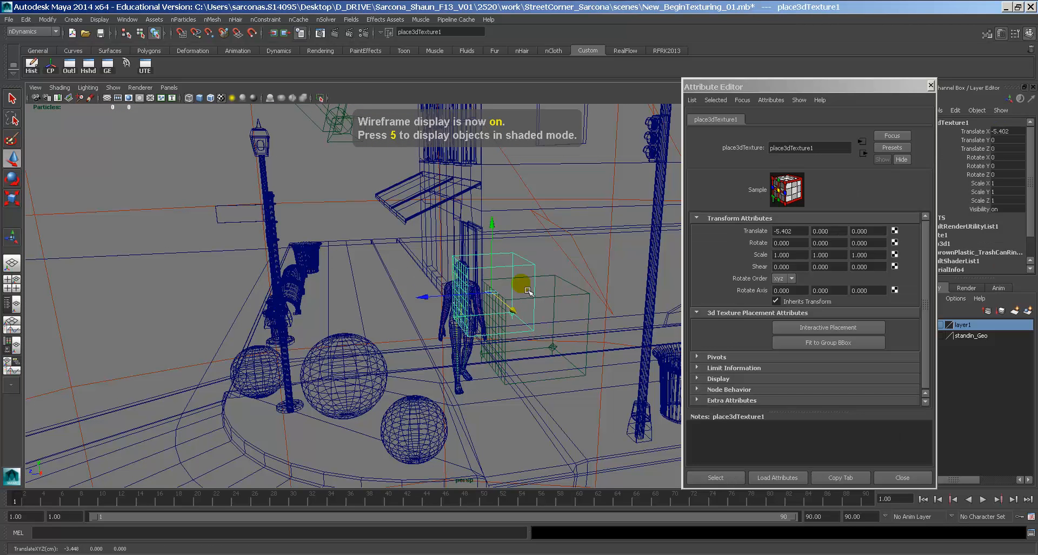
pyautogui.hotkey('ctrl', 'z')
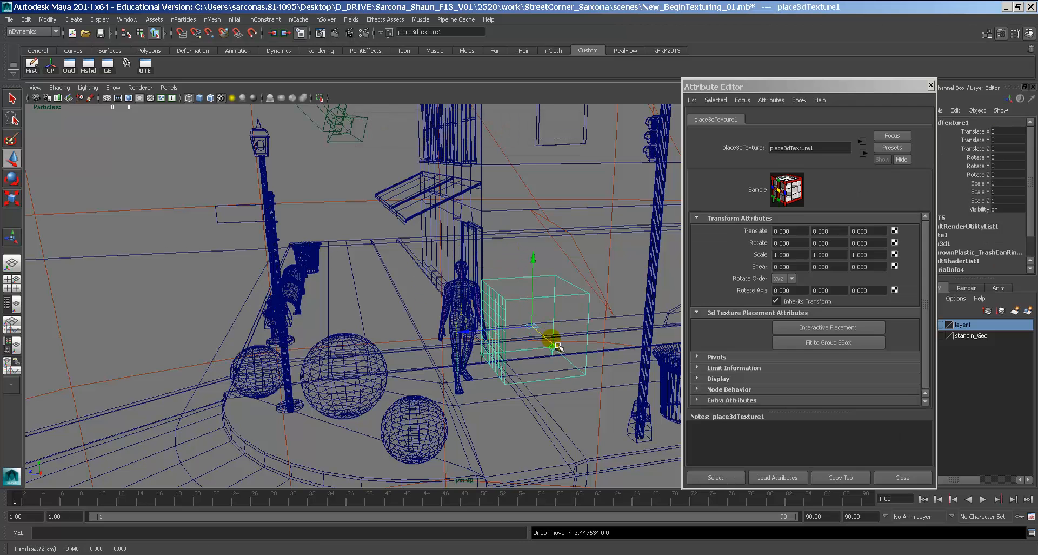
pyautogui.hotkey('ctrl', 'h')
# Select the overlapping place3dTexture2 placement box, undo its trial move and hide it as well
pyautogui.click(543, 322)
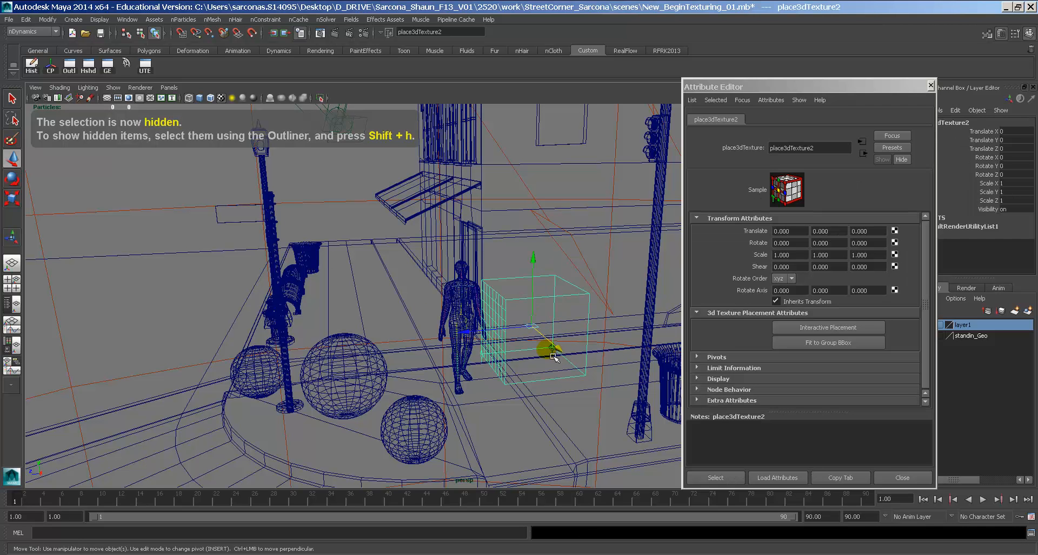
pyautogui.moveTo(537, 327); pyautogui.dragTo(435, 232)
pyautogui.hotkey('ctrl', 'z')
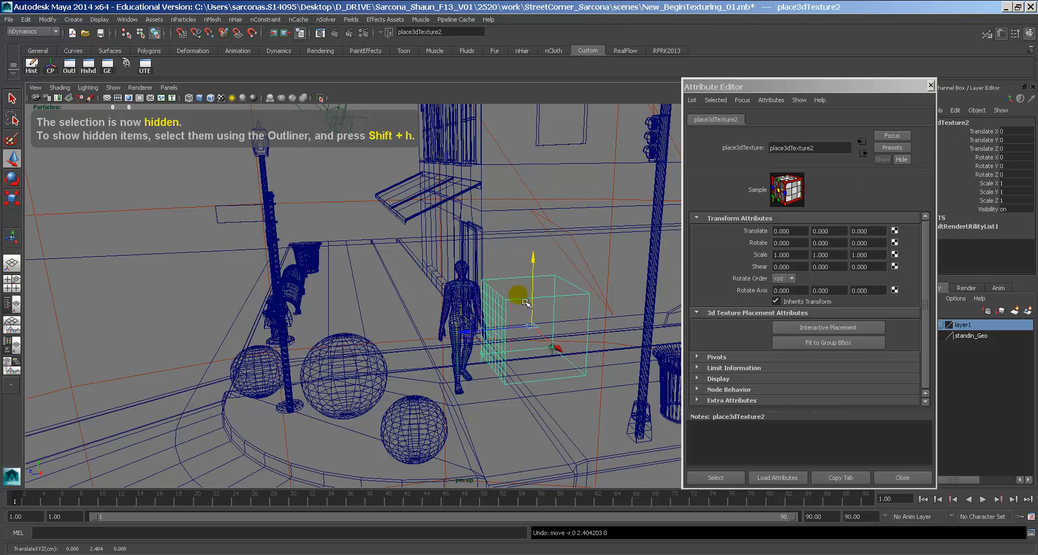
pyautogui.hotkey('ctrl', 'h')
# Select the crater's place3dTexture3 box and, in textured display, move it over the center sphere to about X 2.77, Z 4.57
pyautogui.click(523, 281)
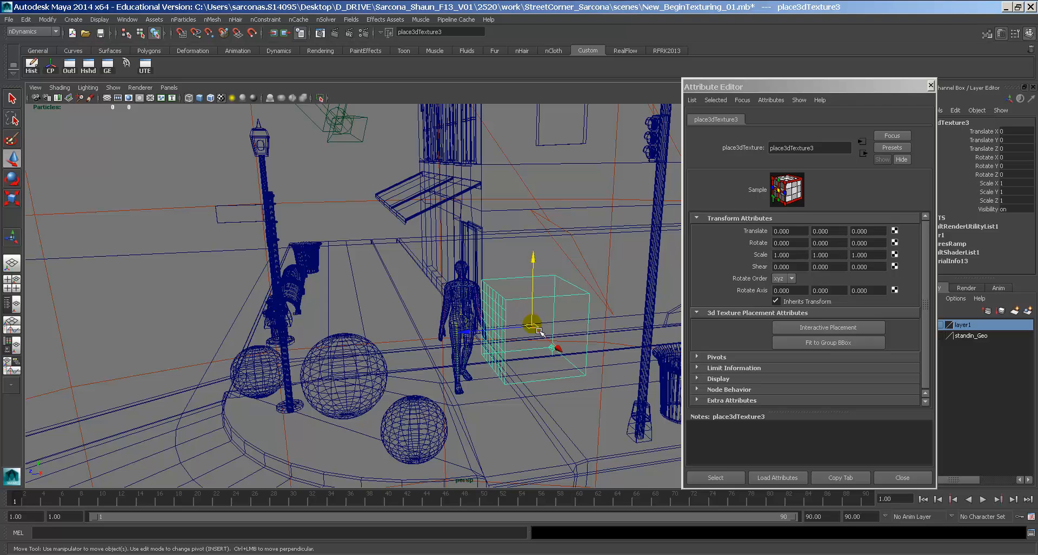
pyautogui.moveTo(539, 331); pyautogui.dragTo(378, 254)
pyautogui.hotkey('ctrl', 'z')
pyautogui.press('5')
pyautogui.press('6')
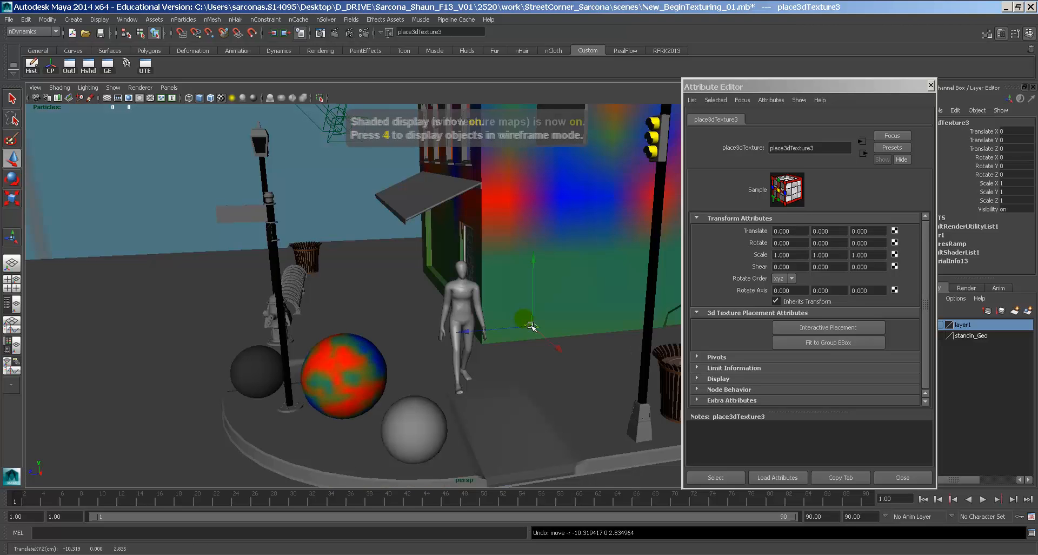
pyautogui.moveTo(530, 327); pyautogui.dragTo(344, 394)
pyautogui.press('r')
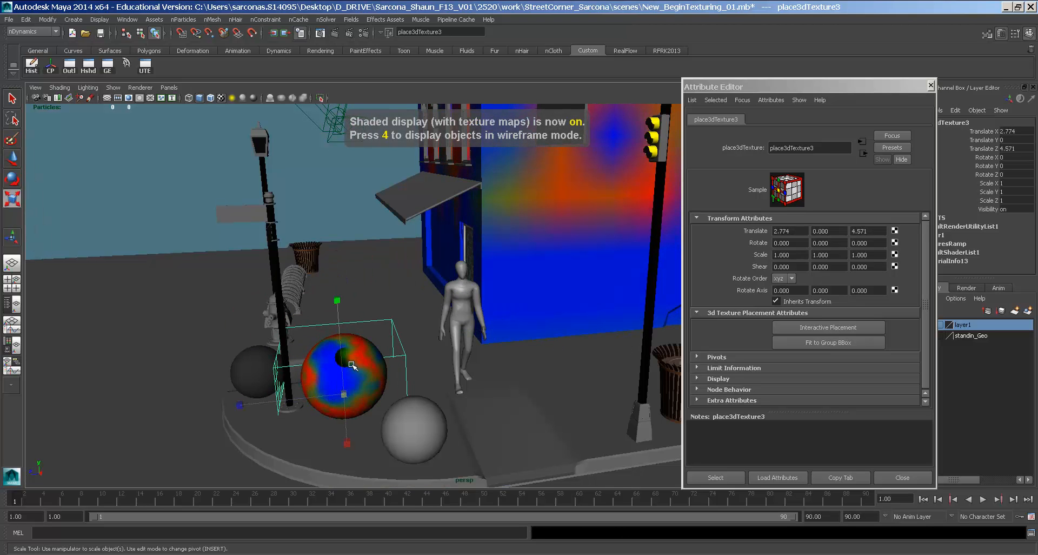
# Raise the crater placement box to about Y 2.94, rotate it to about 3.6, 35.9, 42.5 and scale it uniformly to 0.787
pyautogui.press('w')
pyautogui.moveTo(340, 322); pyautogui.dragTo(332, 163)
pyautogui.keyDown('alt'); pyautogui.moveTo(351, 238); pyautogui.dragTo(447, 248); pyautogui.keyUp('alt')
pyautogui.press('e')
pyautogui.moveTo(323, 264); pyautogui.dragTo(314, 204)
pyautogui.press('r')
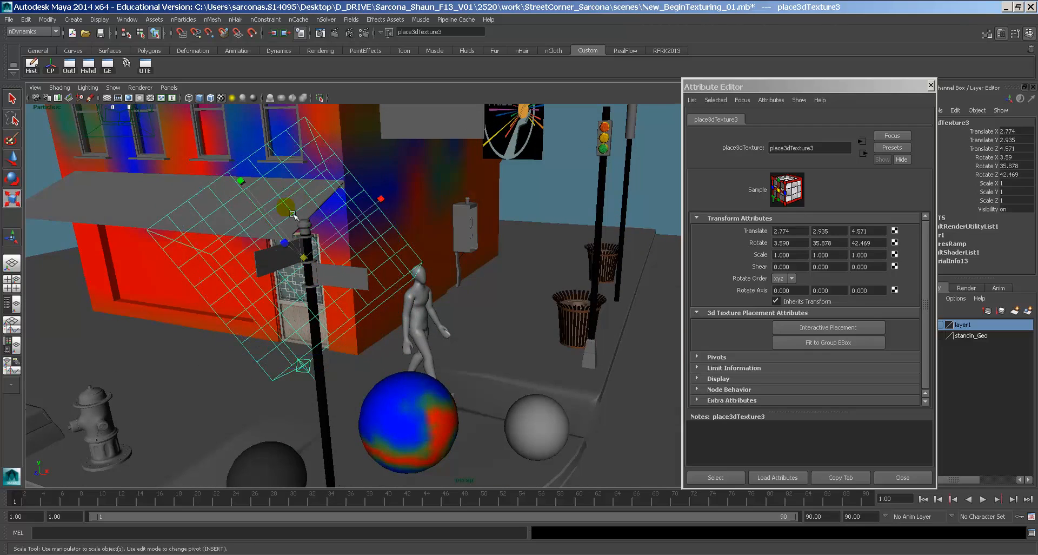
pyautogui.moveTo(303, 257); pyautogui.dragTo(174, 246)
# Test-render a region around the crater-textured sphere and the walking figure's legs
pyautogui.keyDown('alt'); pyautogui.moveTo(406, 252); pyautogui.dragTo(388, 288); pyautogui.keyUp('alt')
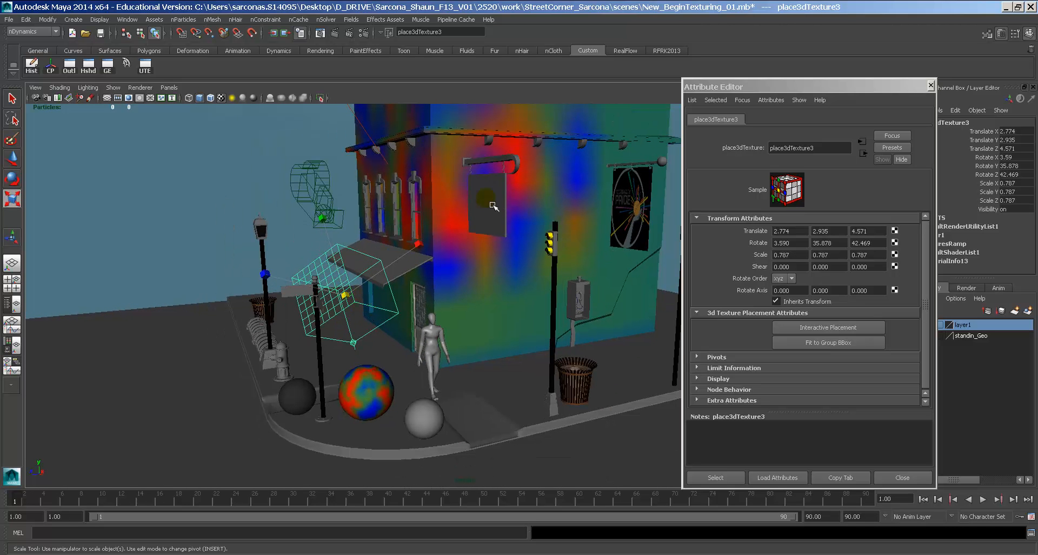
pyautogui.keyDown('alt'); pyautogui.moveTo(436, 295); pyautogui.dragTo(378, 285); pyautogui.keyUp('alt')
pyautogui.click(169, 87)
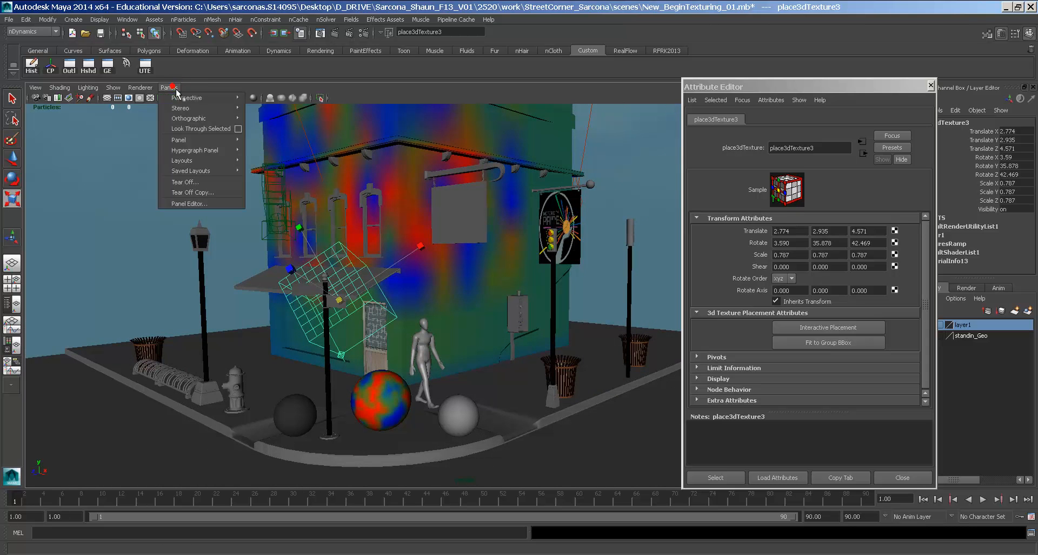
pyautogui.moveTo(200, 98)
pyautogui.click(281, 118)
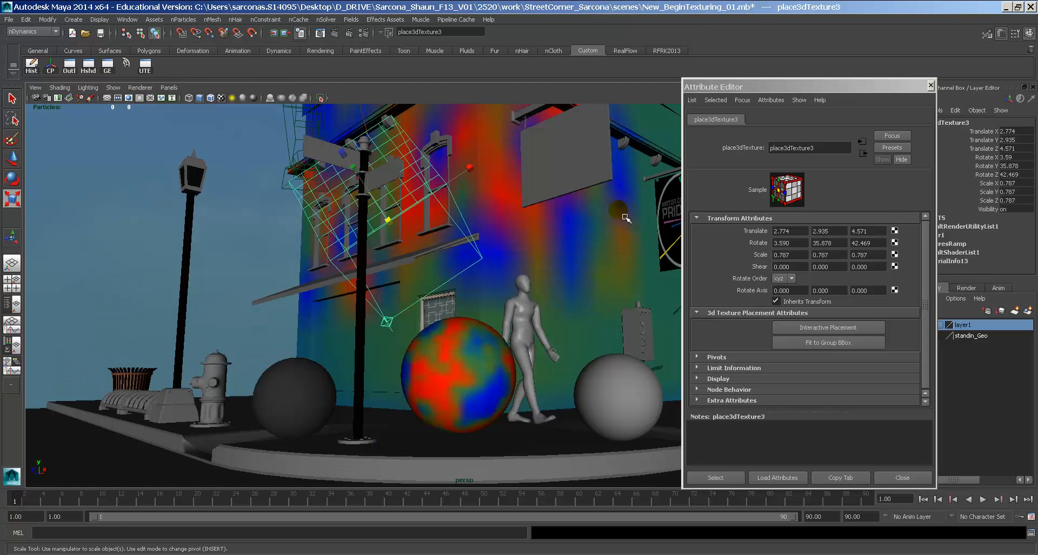
pyautogui.click(336, 34)
pyautogui.click(158, 169)
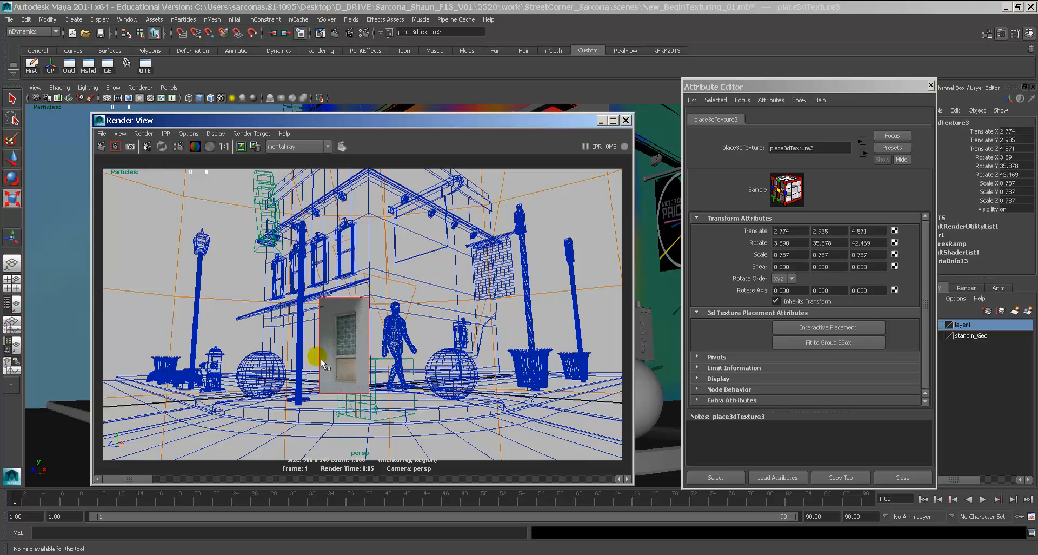
pyautogui.moveTo(333, 345); pyautogui.dragTo(438, 436)
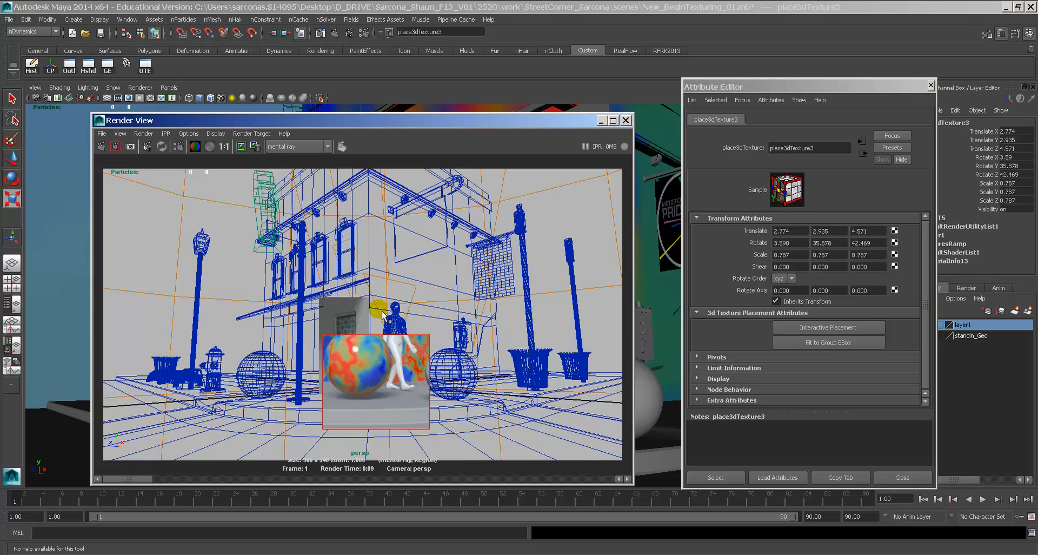
# Test-render a region of the building's corner wall above the sphere, and close the render window
pyautogui.moveTo(460, 182); pyautogui.dragTo(365, 347)
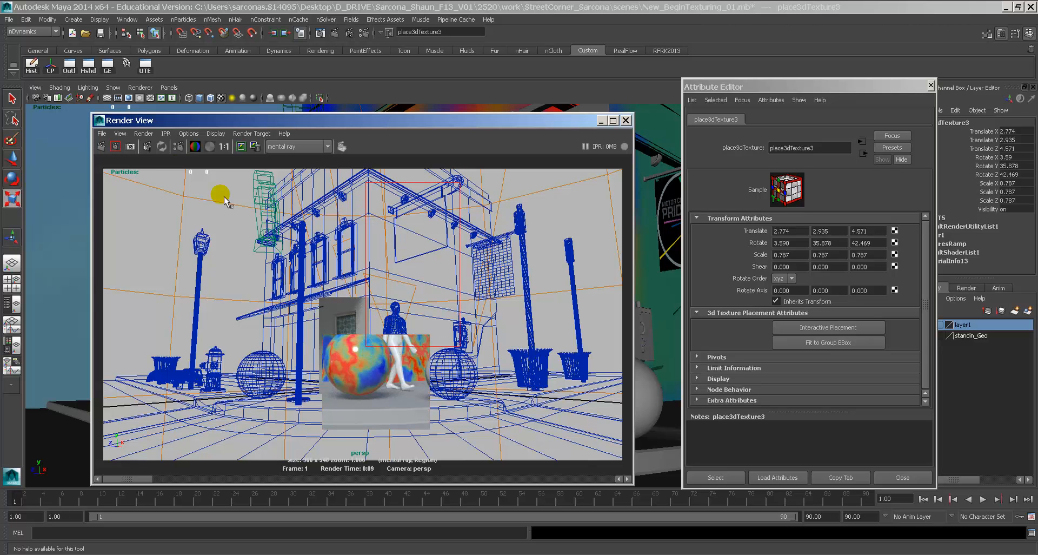
pyautogui.click(116, 146)
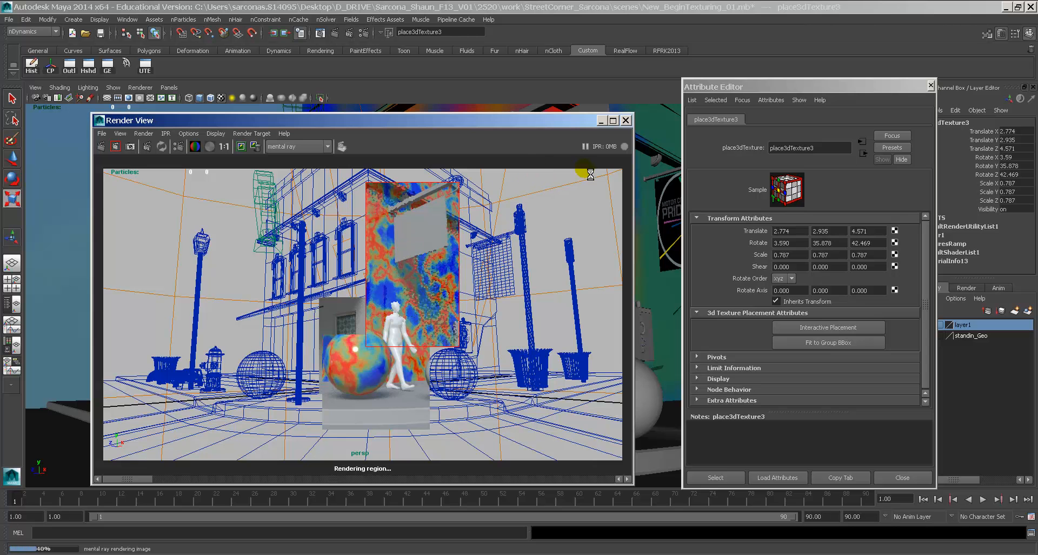
pyautogui.click(626, 120)
# Disconnect the crater from the center sphere's texturesRamp diffuse color and map a Wood 3D texture there instead
pyautogui.click(482, 359)
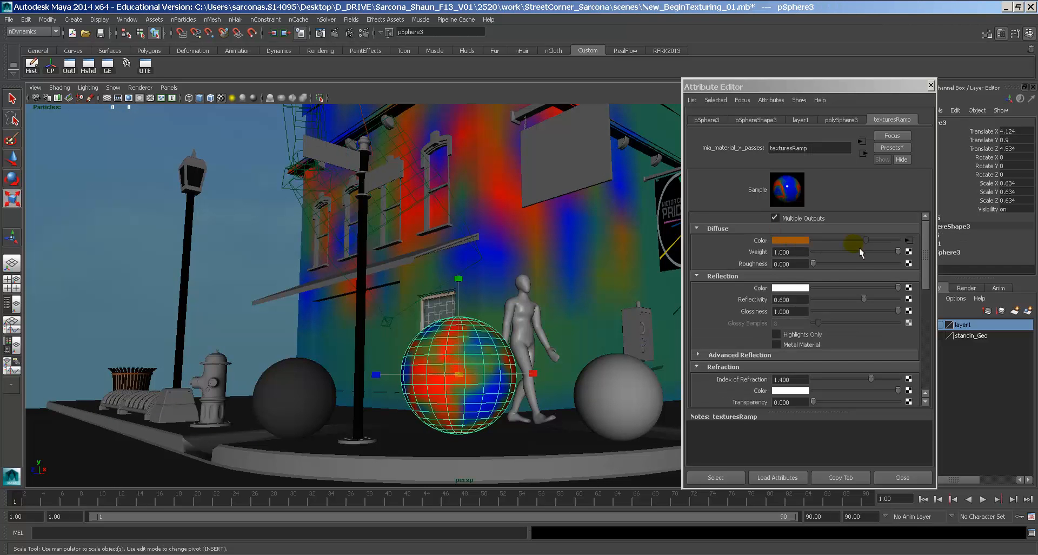
pyautogui.rightClick(762, 241)
pyautogui.click(777, 269)
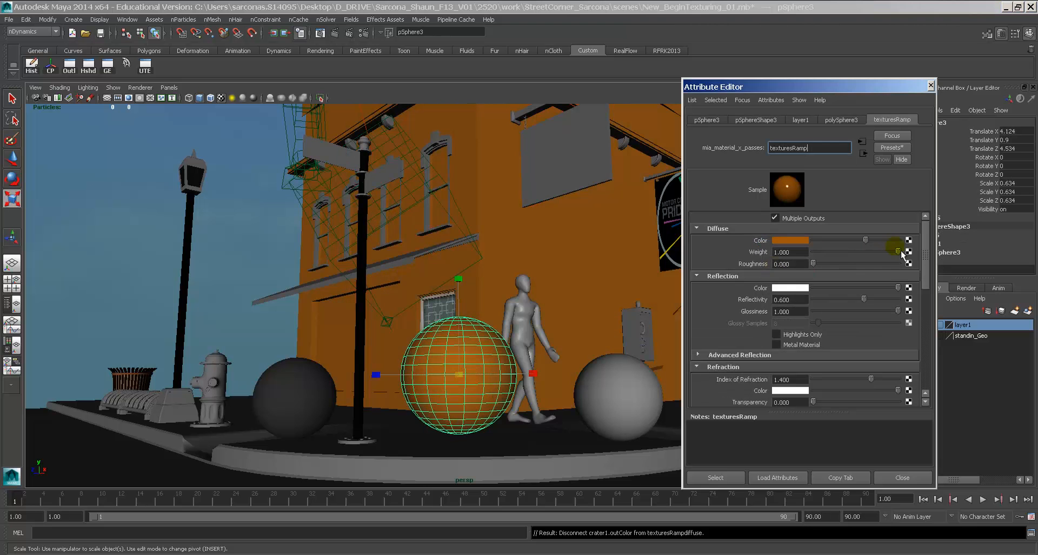
pyautogui.click(909, 240)
pyautogui.click(376, 293)
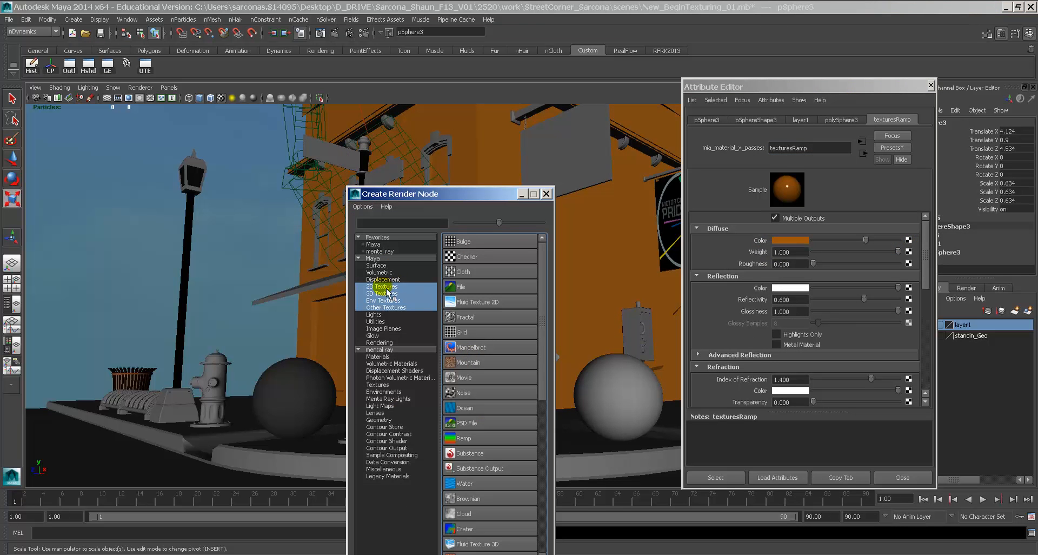
pyautogui.moveTo(461, 203); pyautogui.dragTo(299, 88)
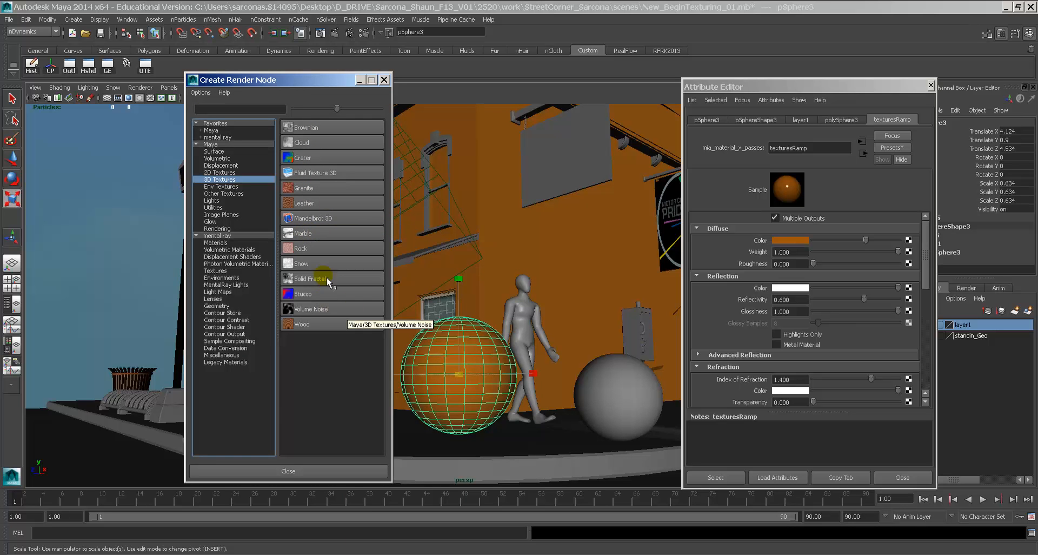
pyautogui.click(298, 323)
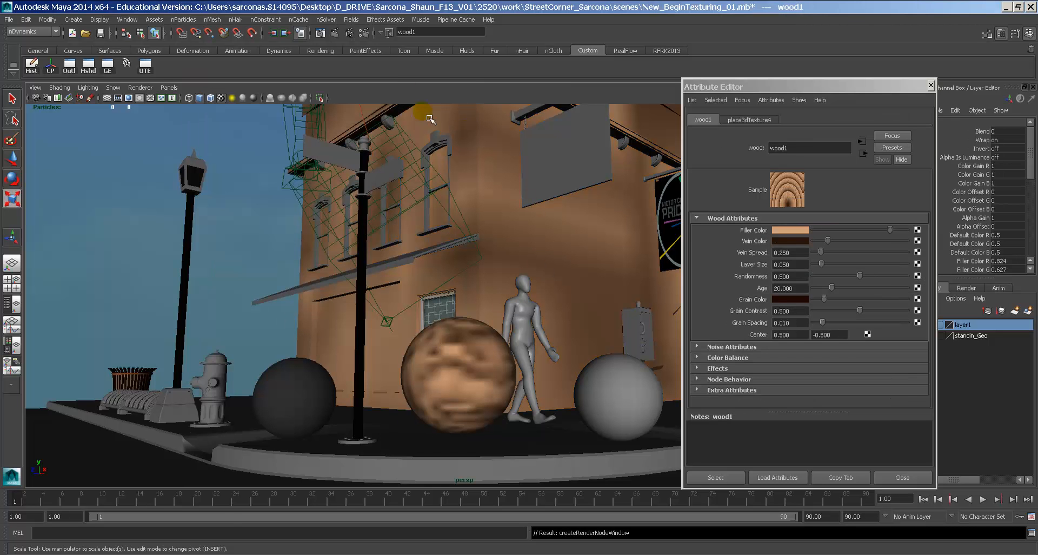
# Render the full frame with the wood texture on the building and sphere, and close the render window
pyautogui.click(320, 34)
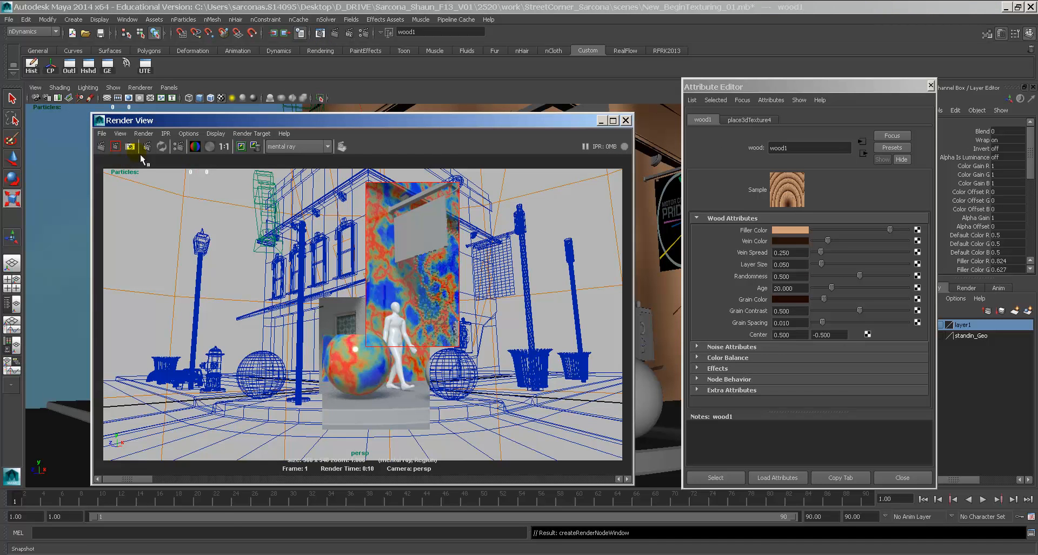
pyautogui.click(100, 147)
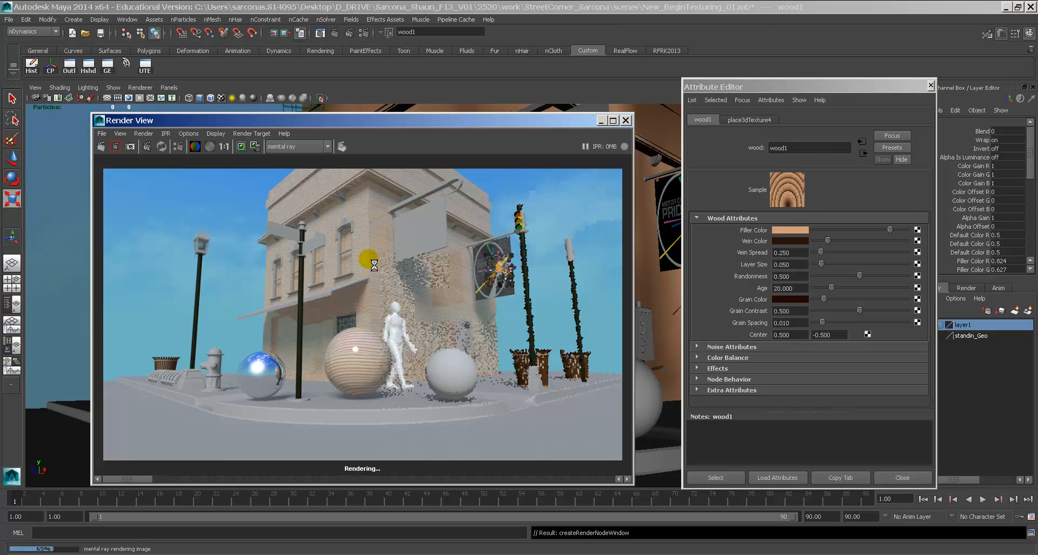
pyautogui.click(625, 120)
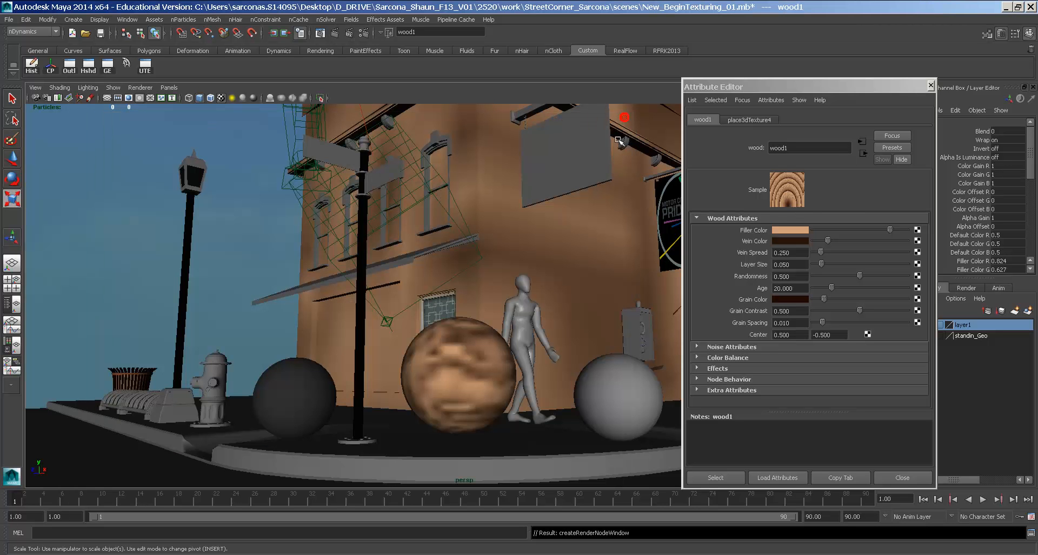
# Select the wood's place3dTexture4 placement box, move it to about X -4.77, Z -3.23 and scale it uniformly to about 2.405
pyautogui.press('4')
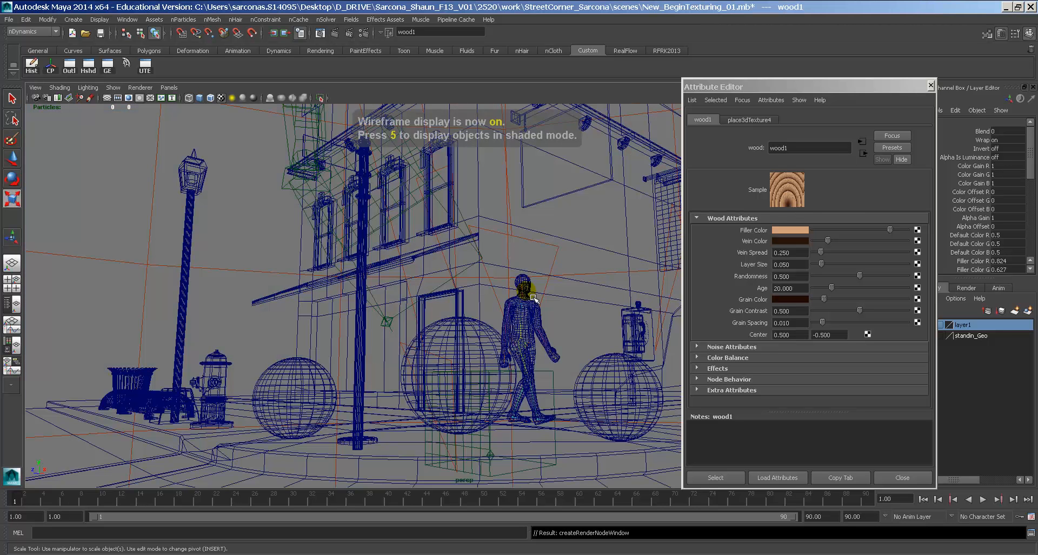
pyautogui.click(552, 374)
pyautogui.click(555, 375)
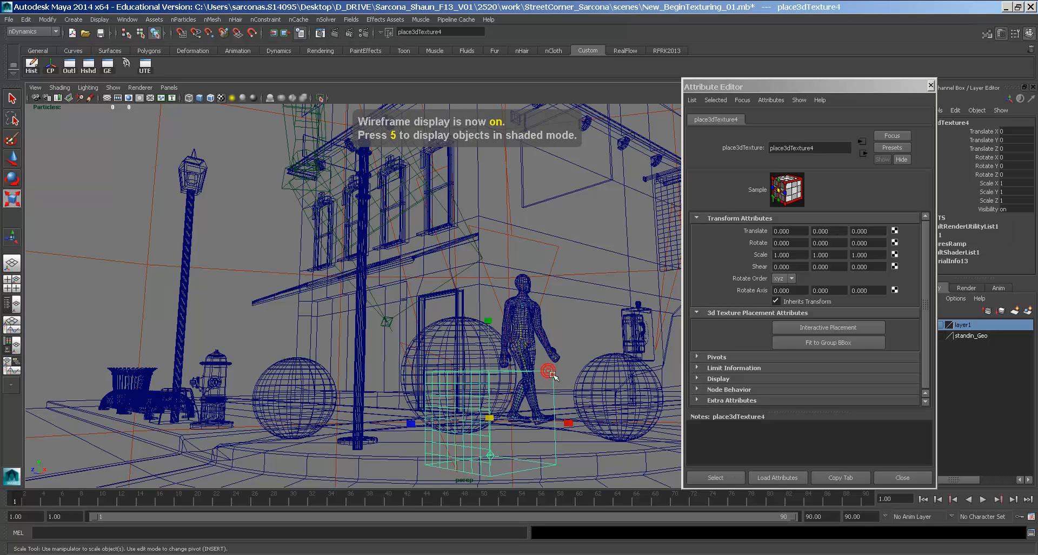
pyautogui.moveTo(491, 417); pyautogui.dragTo(542, 389)
pyautogui.hotkey('ctrl', 'z')
pyautogui.press('5')
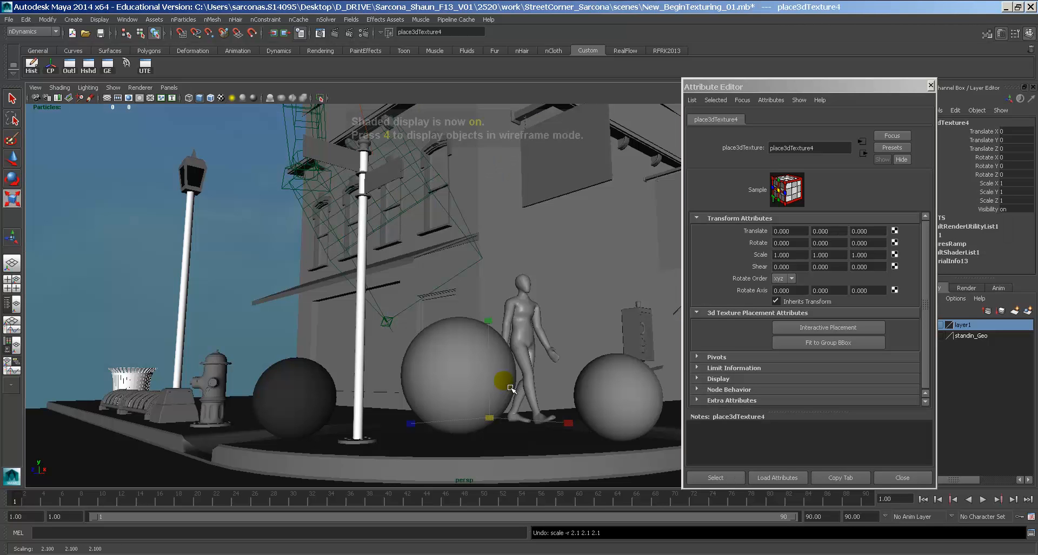
pyautogui.press('6')
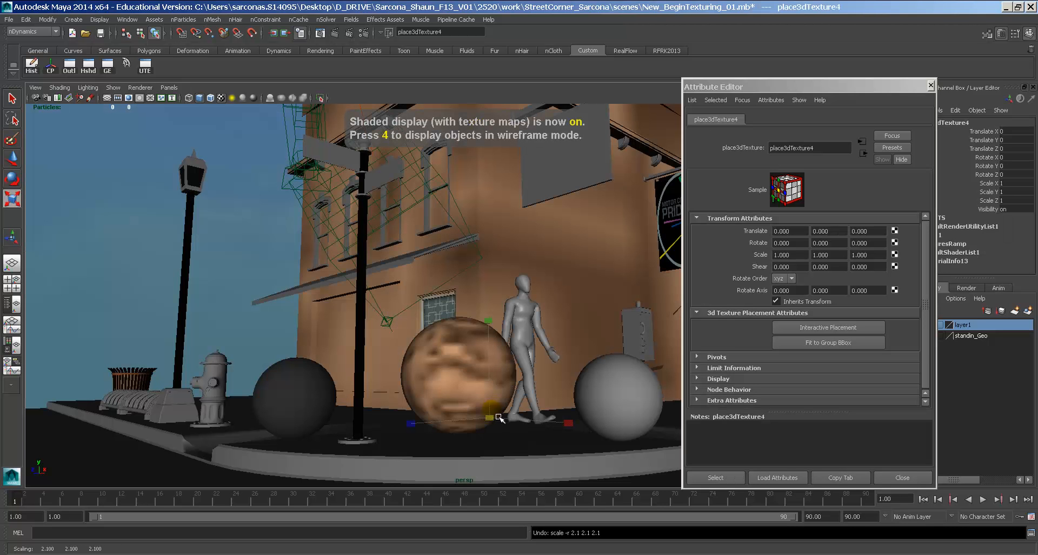
pyautogui.press('w')
pyautogui.moveTo(497, 418); pyautogui.dragTo(561, 350)
pyautogui.press('r')
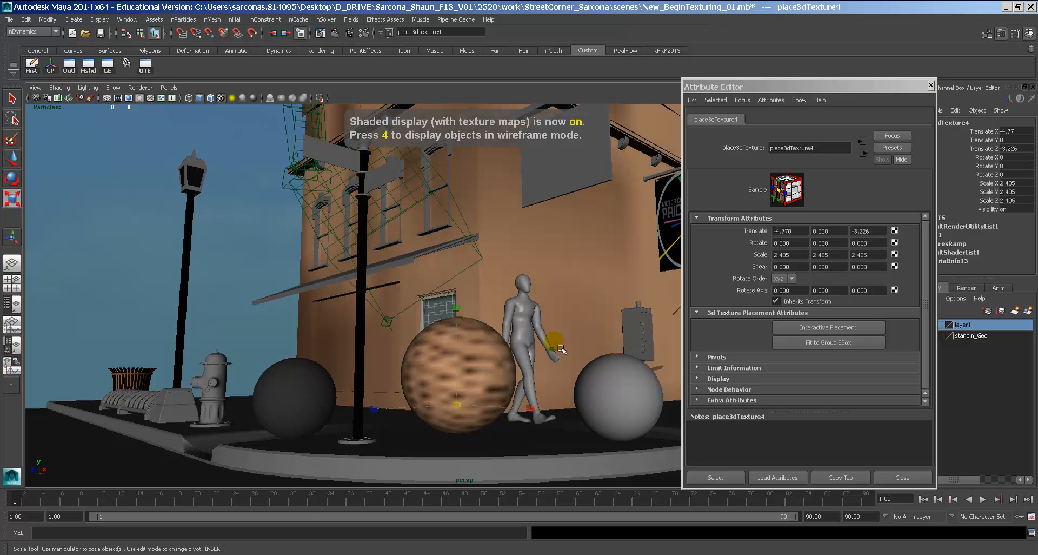
# Scale the wood's place3dTexture4 placement box uniformly up to about 8.317
pyautogui.press('4')
pyautogui.moveTo(426, 387); pyautogui.dragTo(626, 369)
pyautogui.press('6')
# Test-render a region covering the building's corner and the right part of the center sphere, and close the render window
pyautogui.click(320, 33)
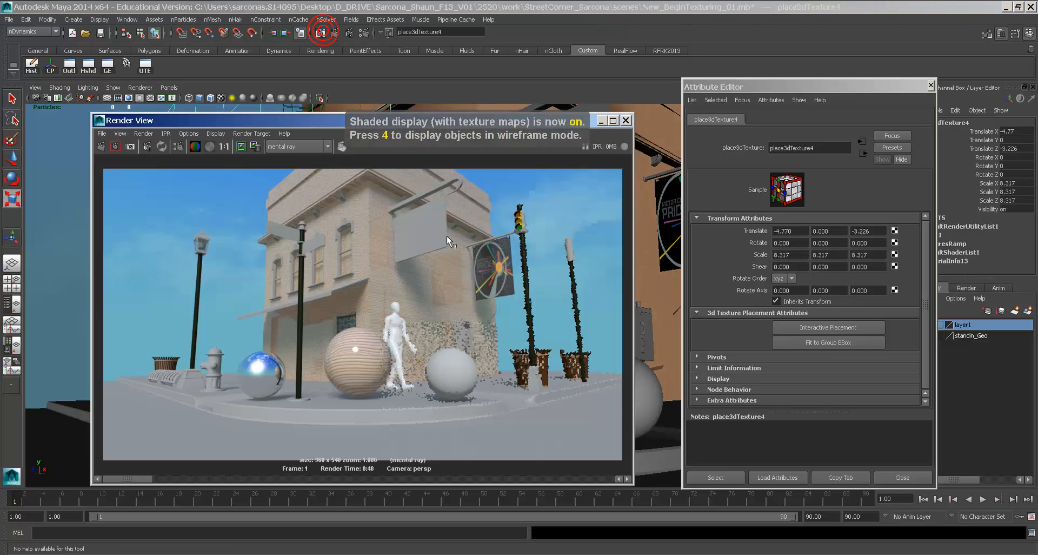
pyautogui.moveTo(326, 214); pyautogui.dragTo(433, 396)
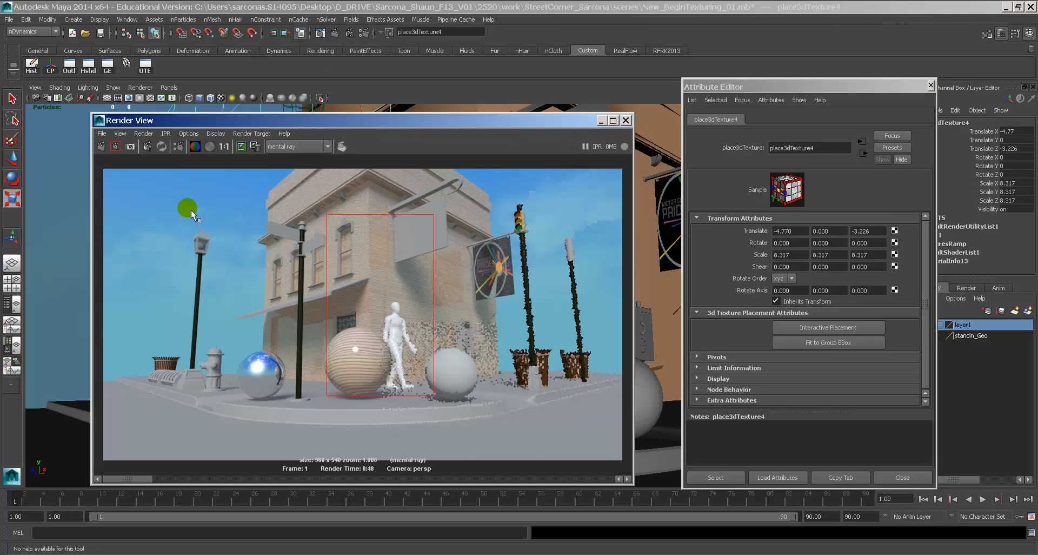
pyautogui.click(115, 146)
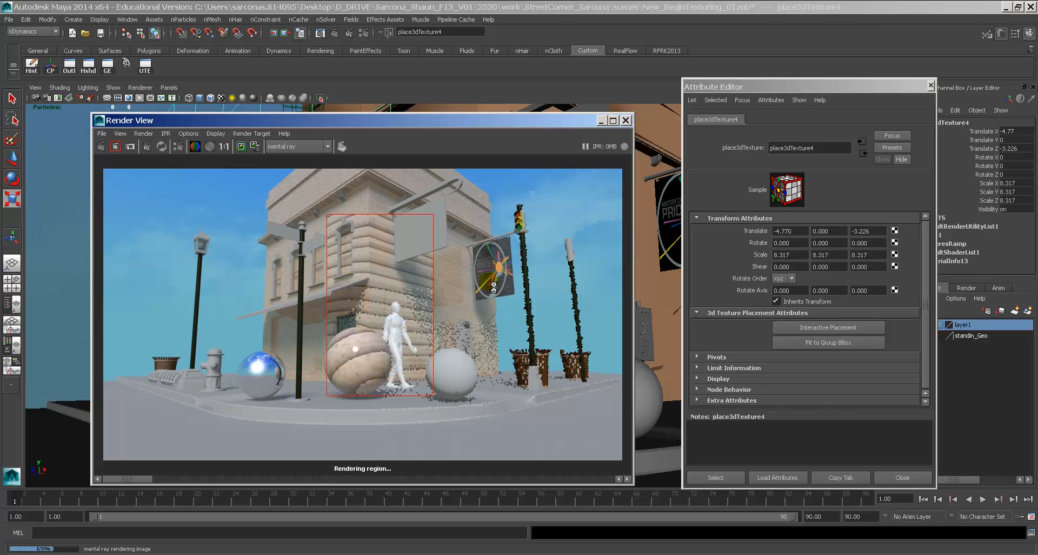
pyautogui.click(626, 120)
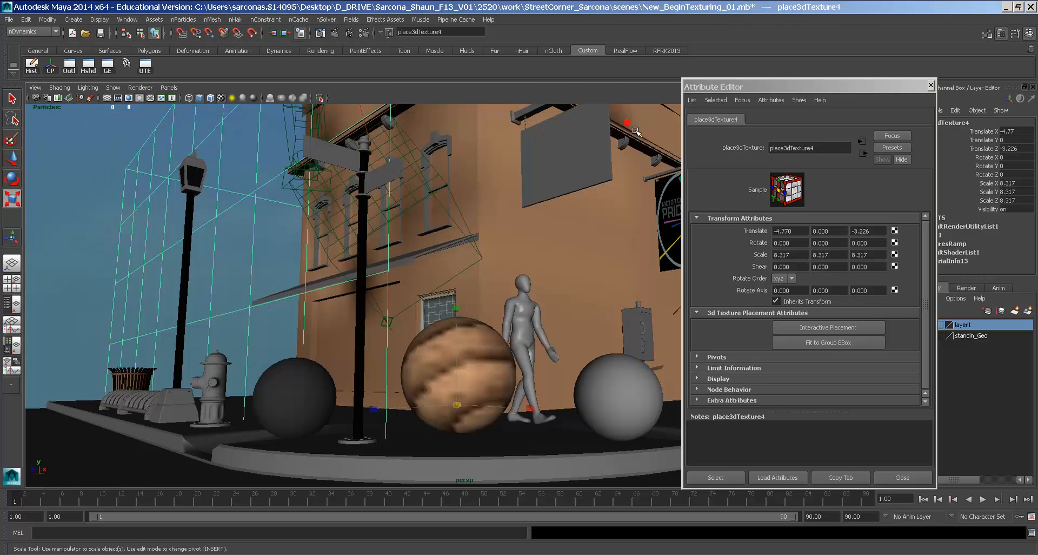
# Disconnect the wood from texturesRamp's diffuse color and map a Marble 3D texture there instead
pyautogui.click(862, 153)
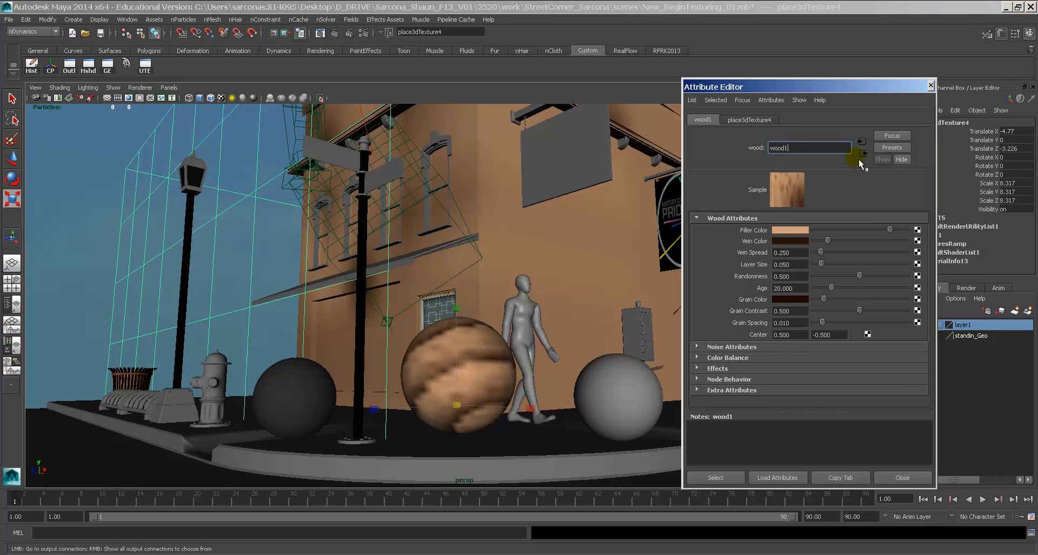
pyautogui.click(861, 155)
pyautogui.rightClick(760, 242)
pyautogui.click(771, 267)
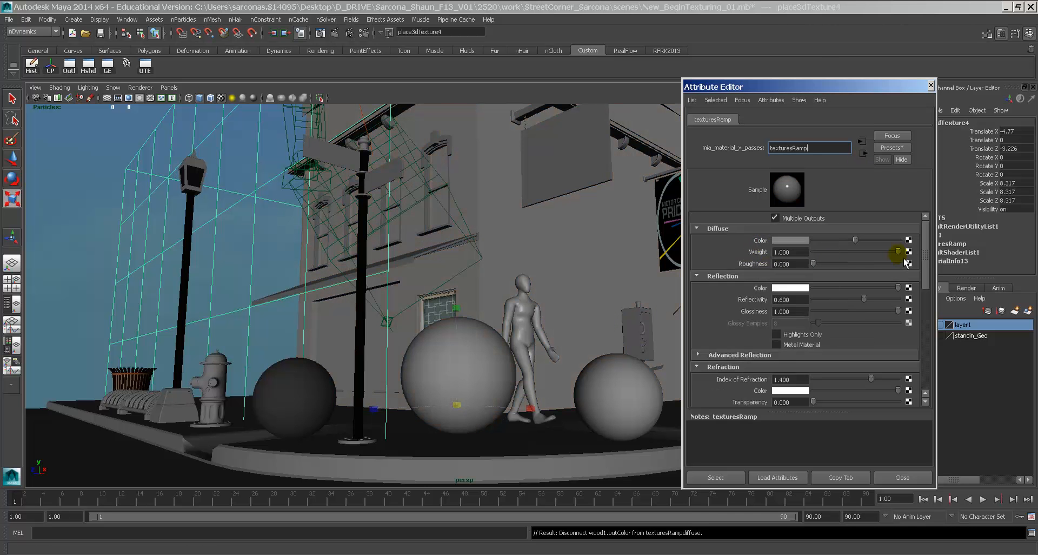
pyautogui.click(910, 241)
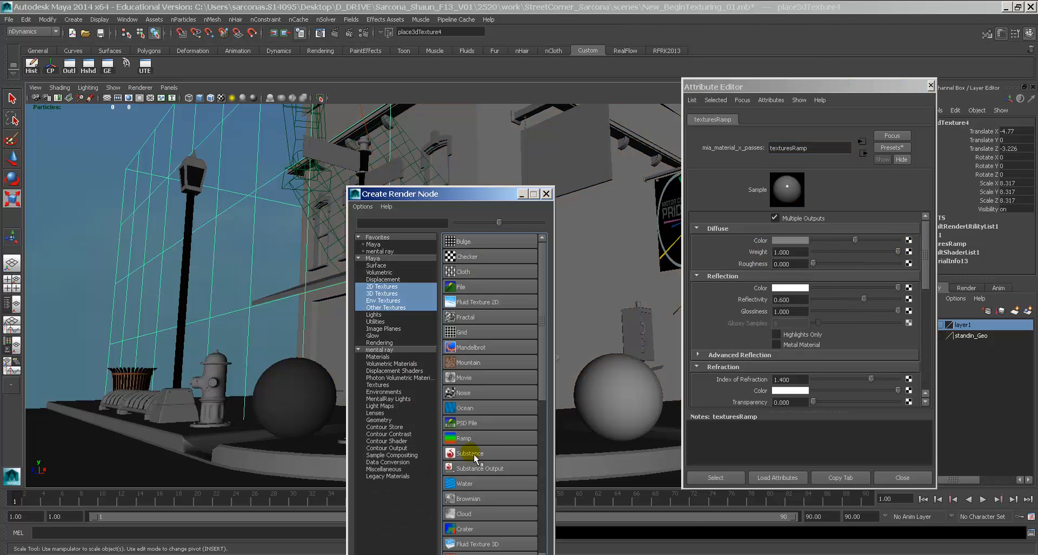
pyautogui.scroll(-2, 470, 440)
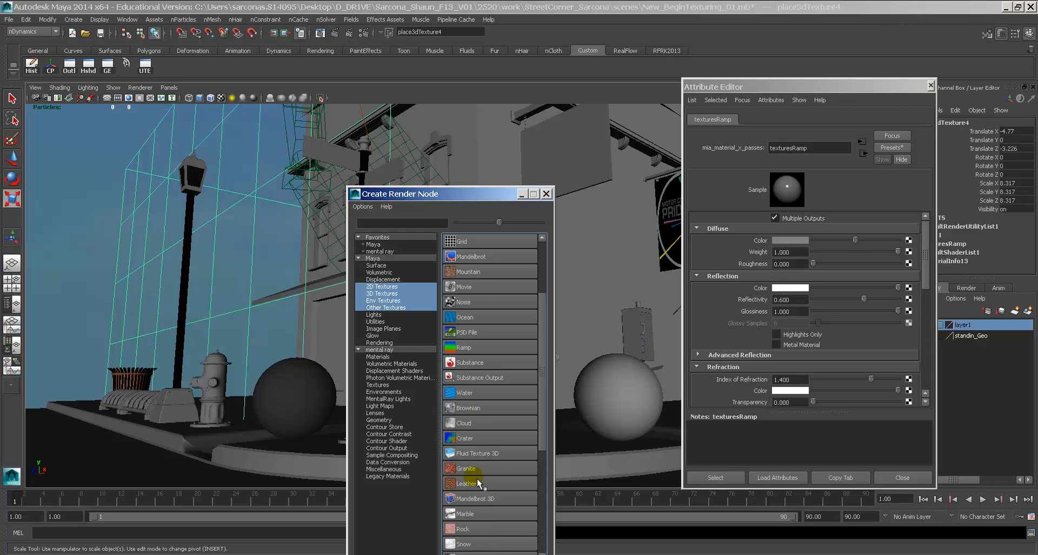
pyautogui.click(488, 516)
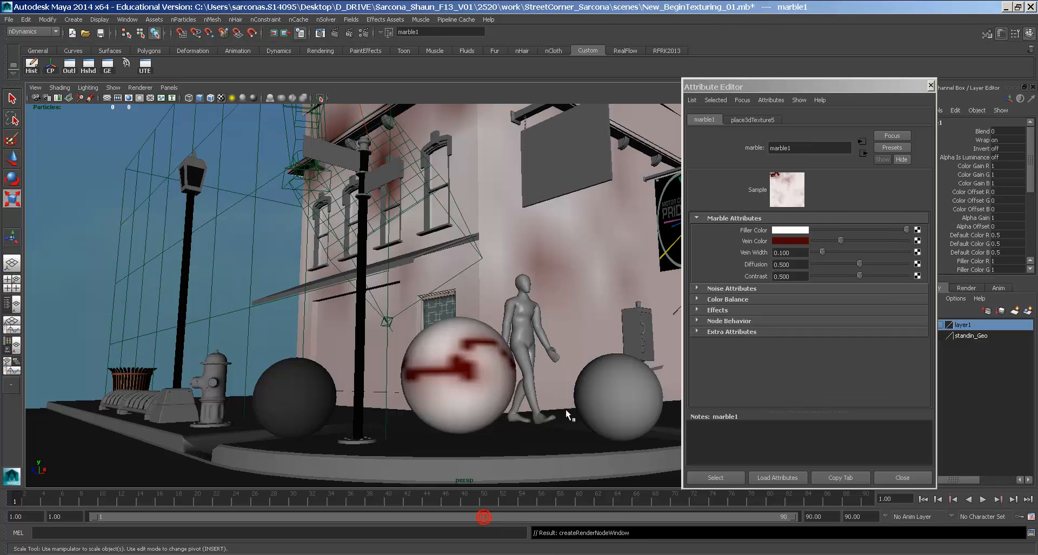
# Start a test render of the marble texture and turn off Final Gathering in the render settings
pyautogui.click(322, 34)
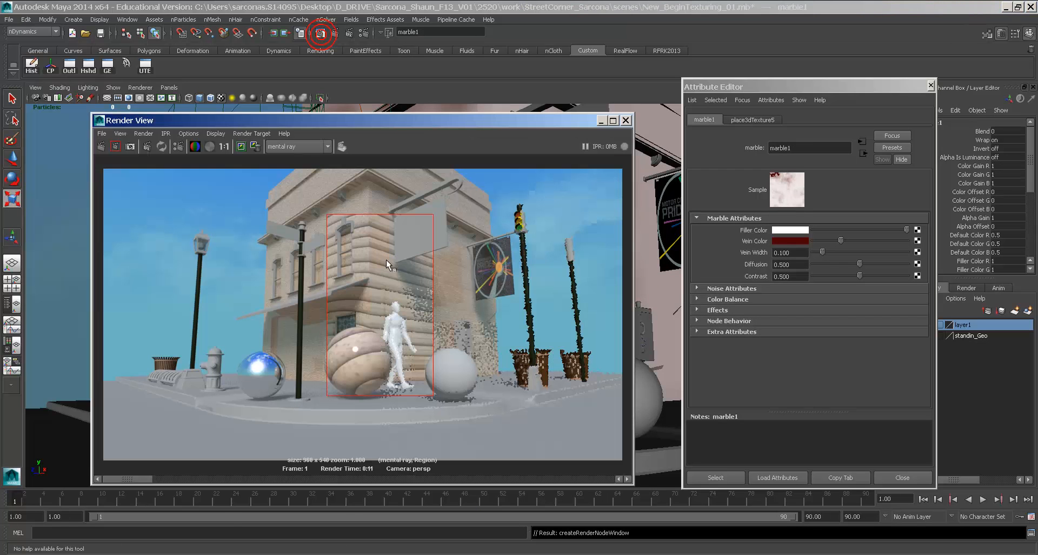
pyautogui.click(120, 148)
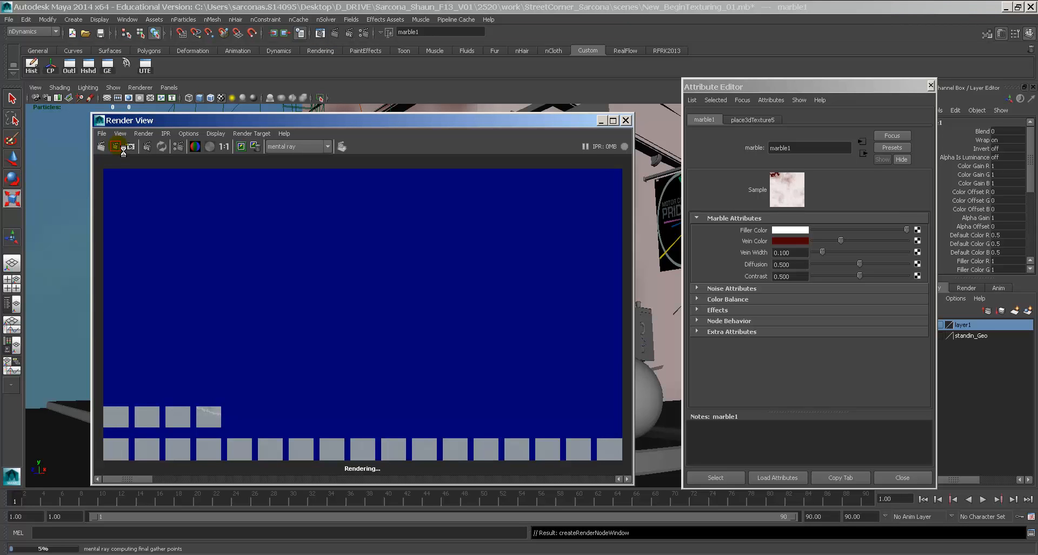
pyautogui.click(182, 147)
pyautogui.click(749, 209)
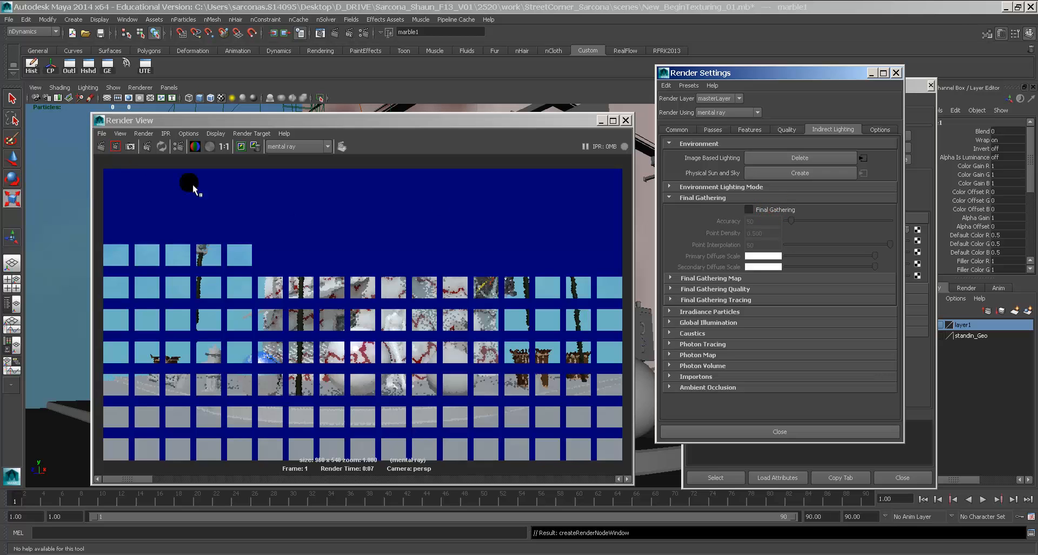
# Render the full frame with the marble texture, stop it partway and close the render window
pyautogui.click(101, 146)
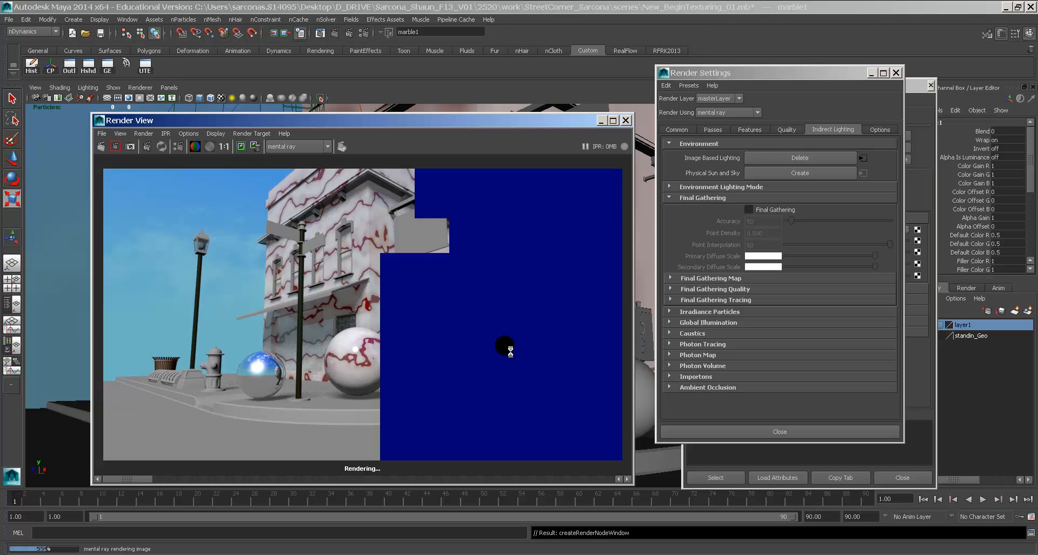
pyautogui.press('Escape')
pyautogui.click(626, 121)
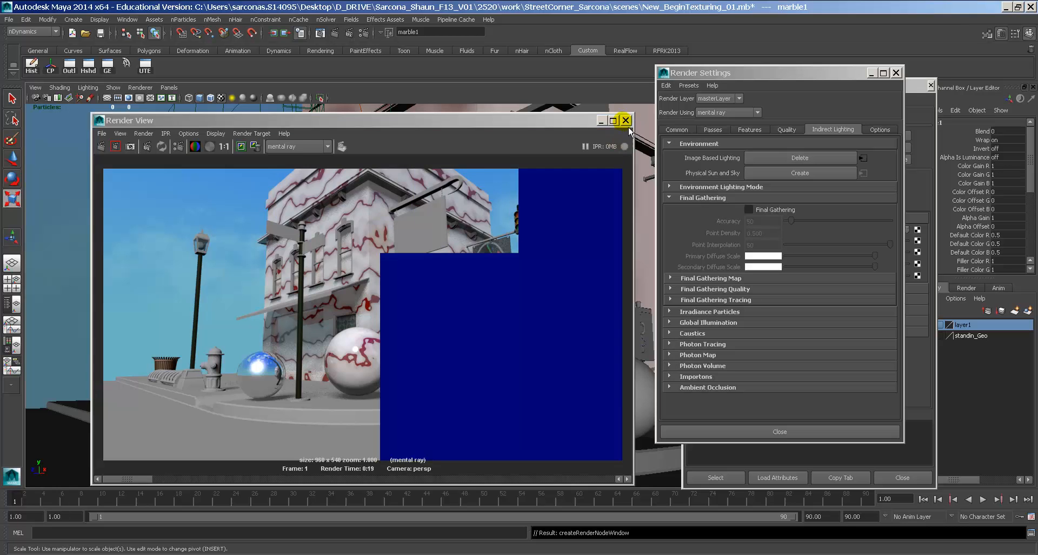
# Select the marble's place3dTexture5 placement box in wireframe display
pyautogui.press('4')
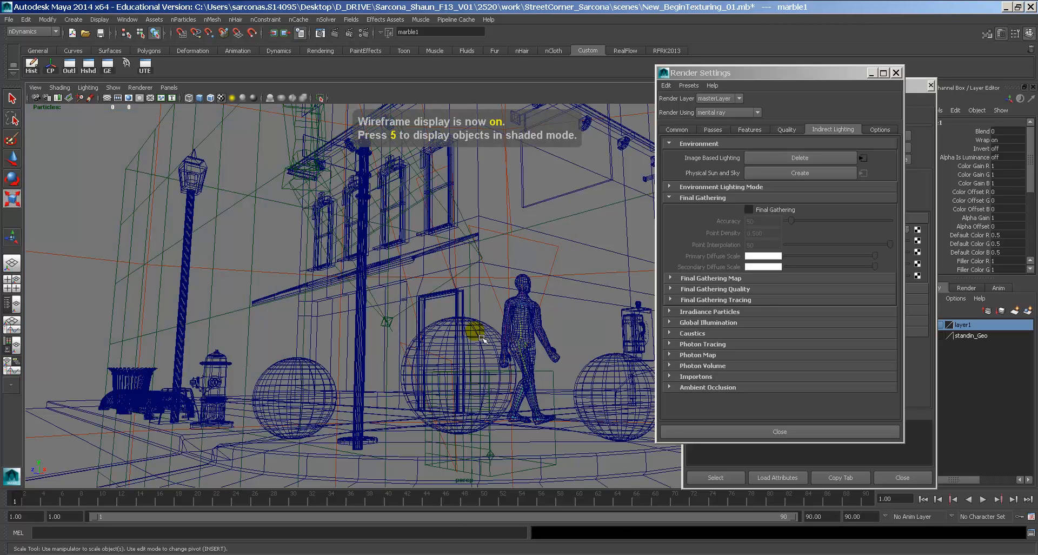
pyautogui.click(557, 378)
# Switch to Firefox, open cgtextures.com and search the texture library for marble
pyautogui.hotkey('alt', 'Tab')
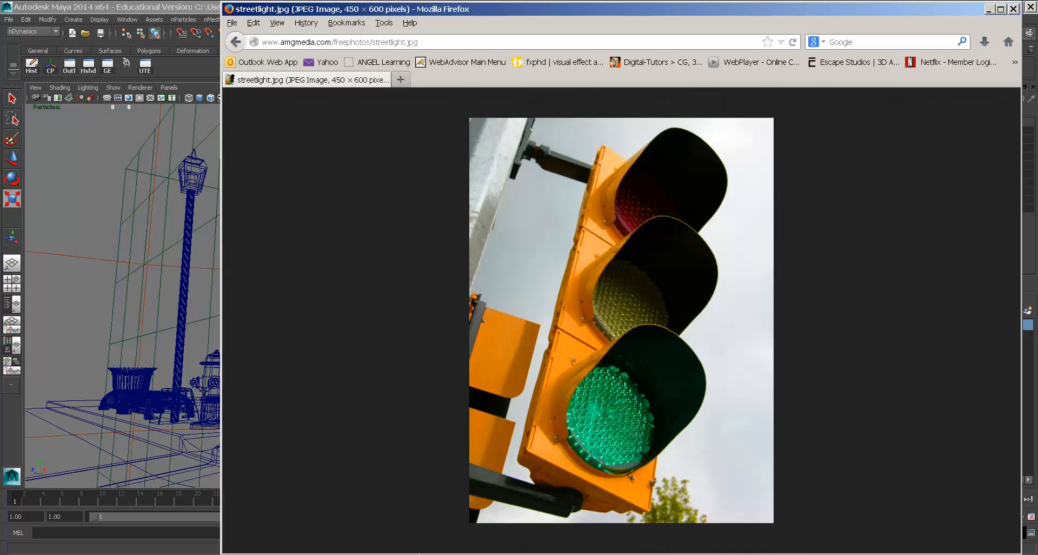
pyautogui.hotkey('ctrl', 'l')
pyautogui.write('cgtextu')
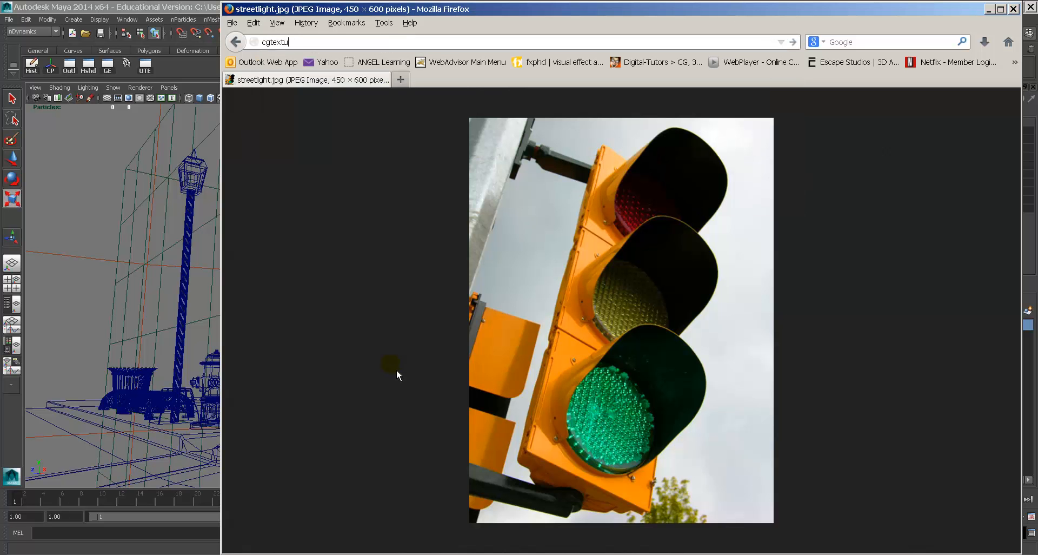
pyautogui.write('res.com')
pyautogui.press('Return')
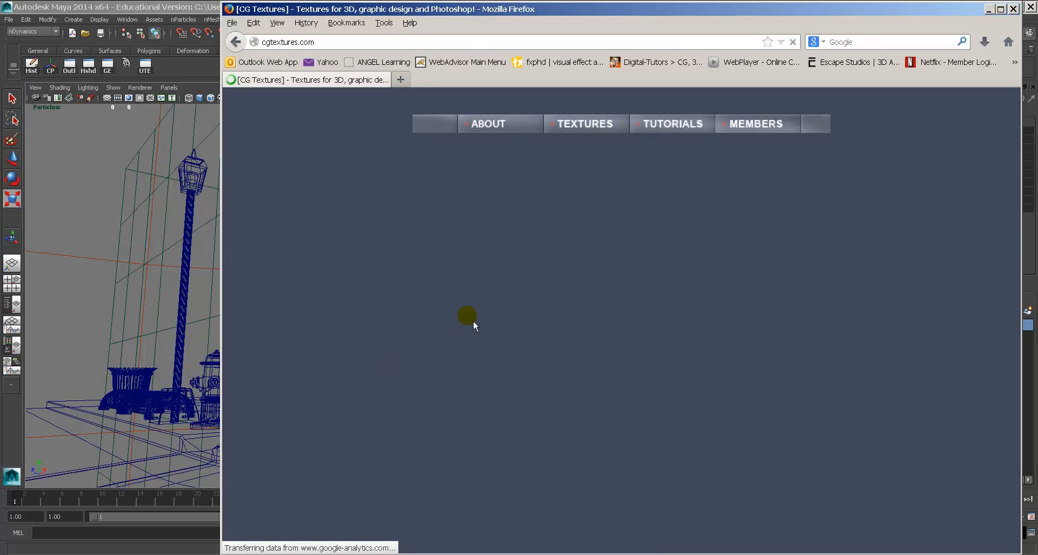
pyautogui.click(289, 151)
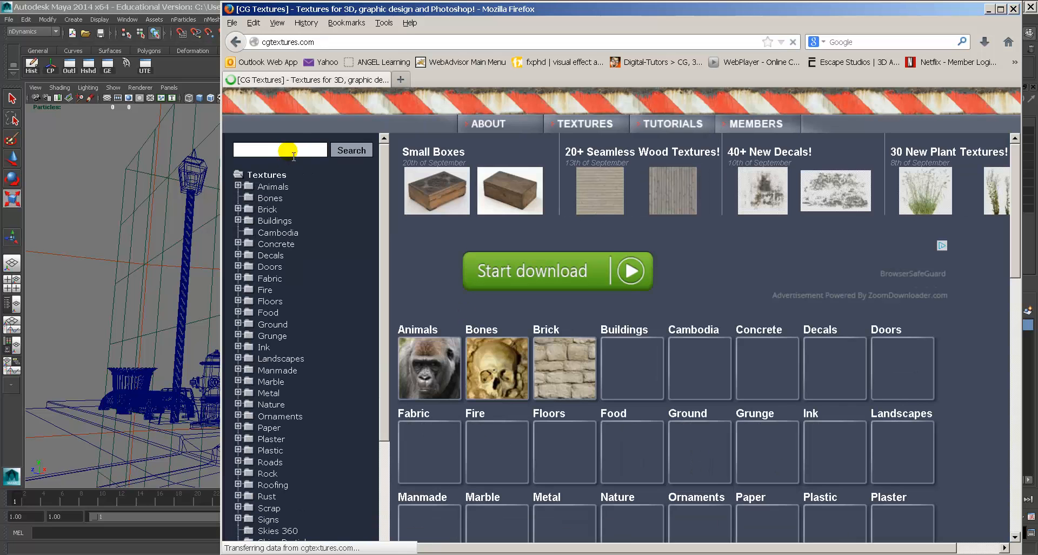
pyautogui.write('marble')
pyautogui.press('Return')
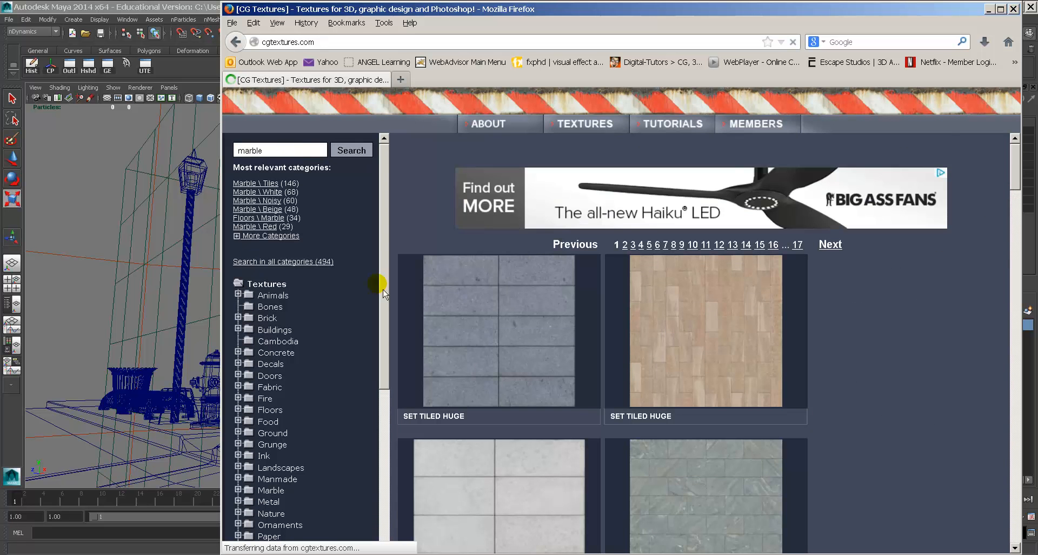
# Browse the marble results, examine the MarbleWhite0067 texture's images as reference, and return to Maya
pyautogui.scroll(-8, 533, 328)
pyautogui.scroll(-10, 544, 271)
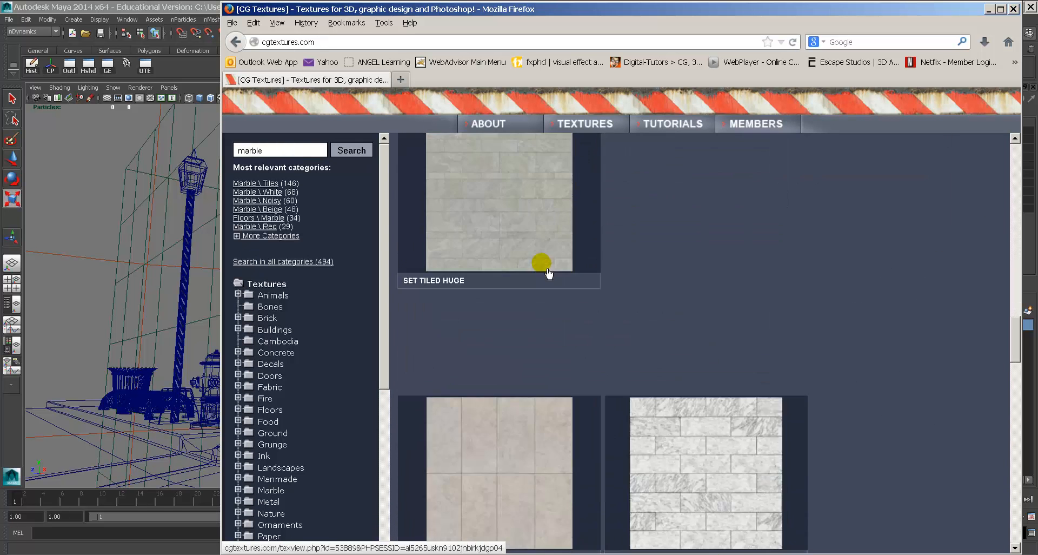
pyautogui.scroll(3, 547, 270)
pyautogui.click(525, 271)
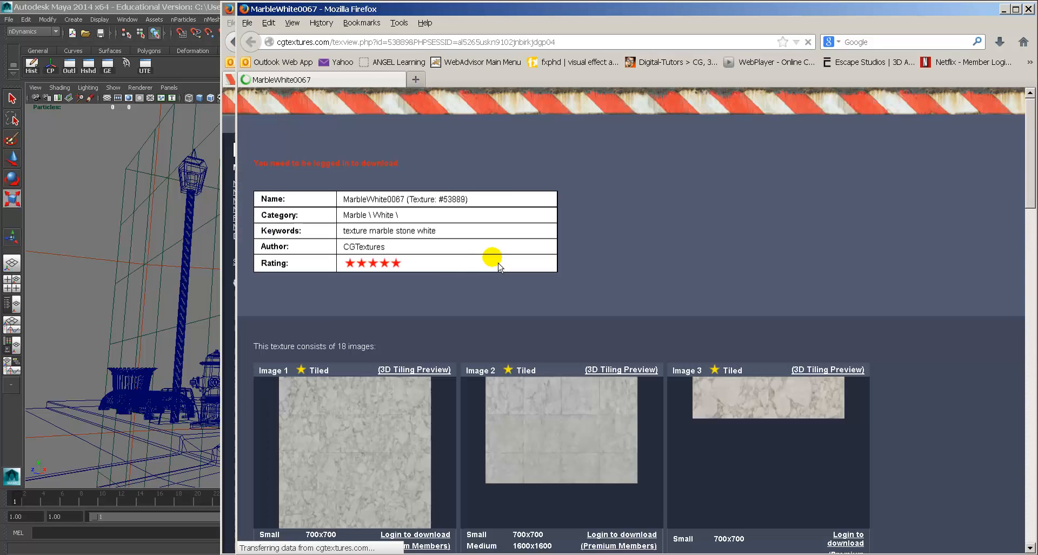
pyautogui.scroll(-2, 426, 349)
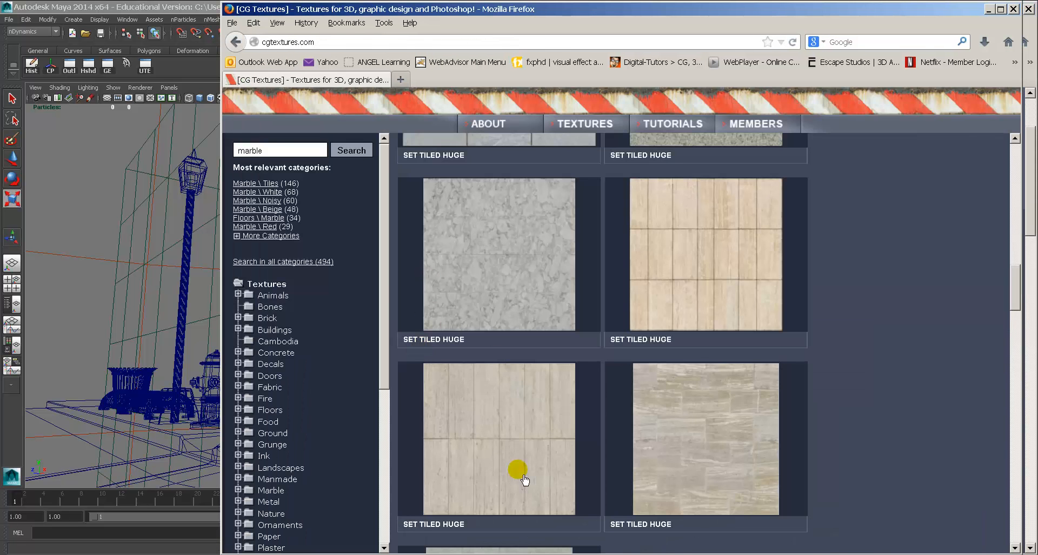
pyautogui.click(532, 553)
pyautogui.scroll(-3, 699, 330)
pyautogui.moveTo(806, 232)
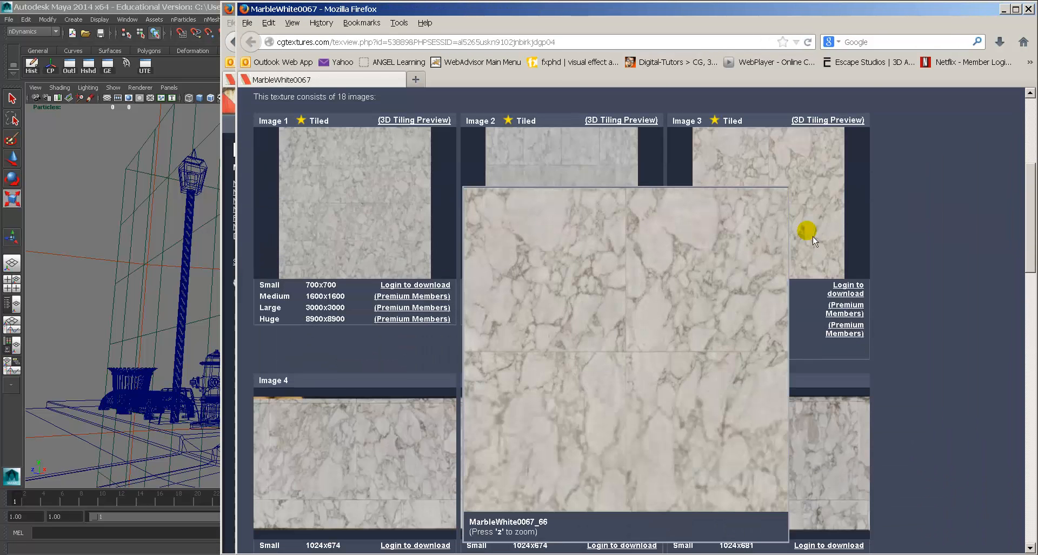
pyautogui.scroll(-2, 803, 359)
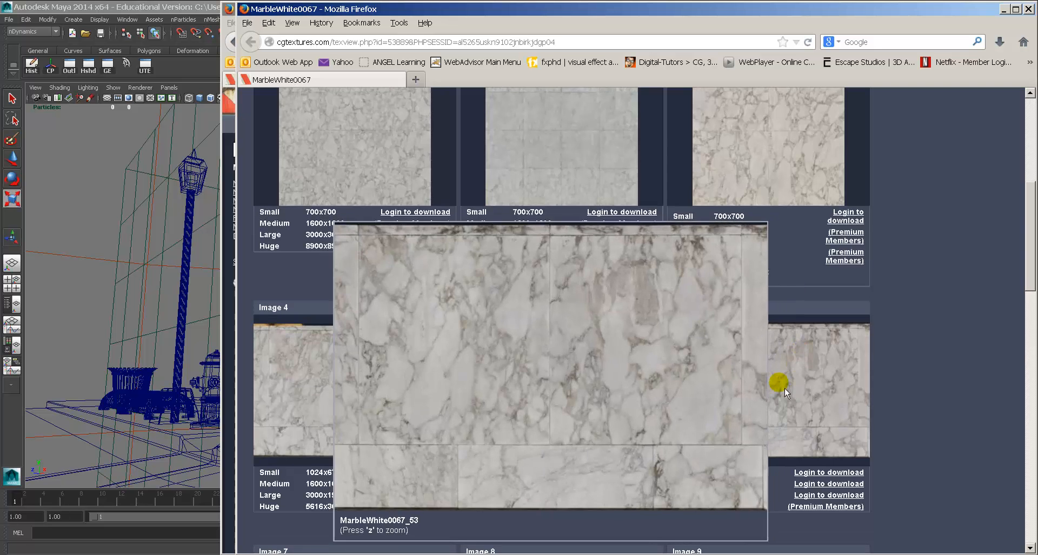
pyautogui.scroll(-2, 676, 362)
pyautogui.scroll(-4, 573, 292)
pyautogui.hotkey('ctrl', 'w')
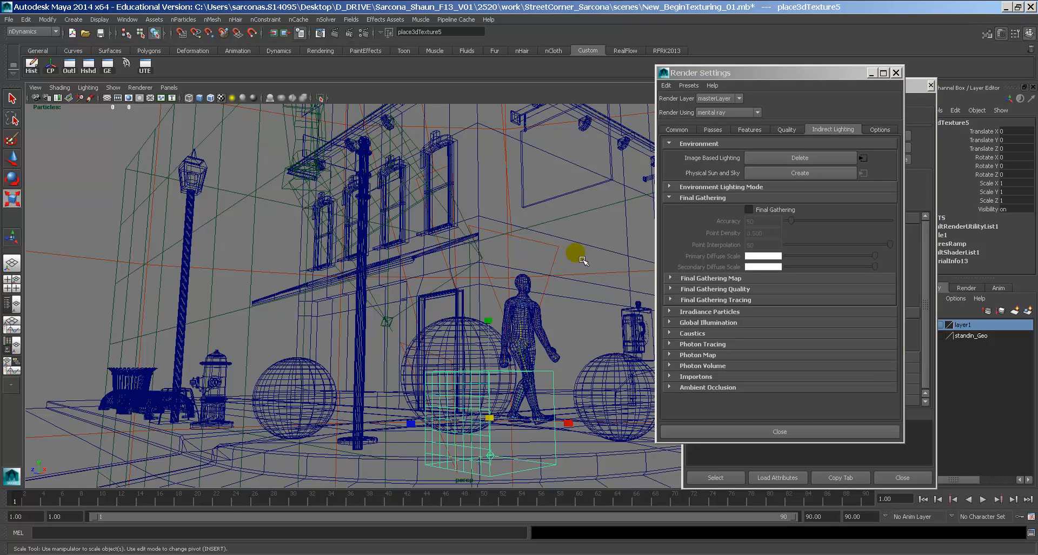
# Review the partial marble render again and close the render window
pyautogui.click(320, 33)
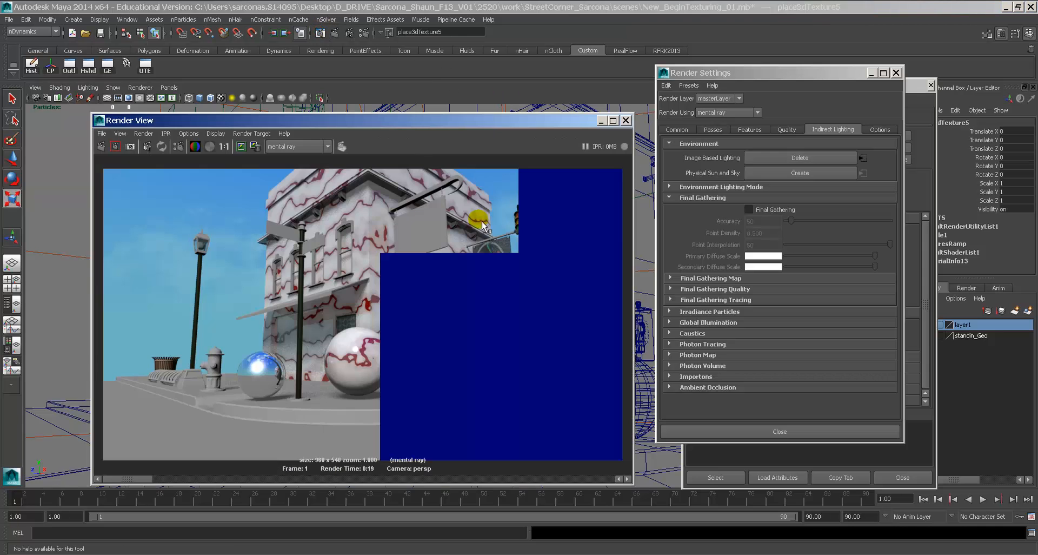
pyautogui.click(626, 120)
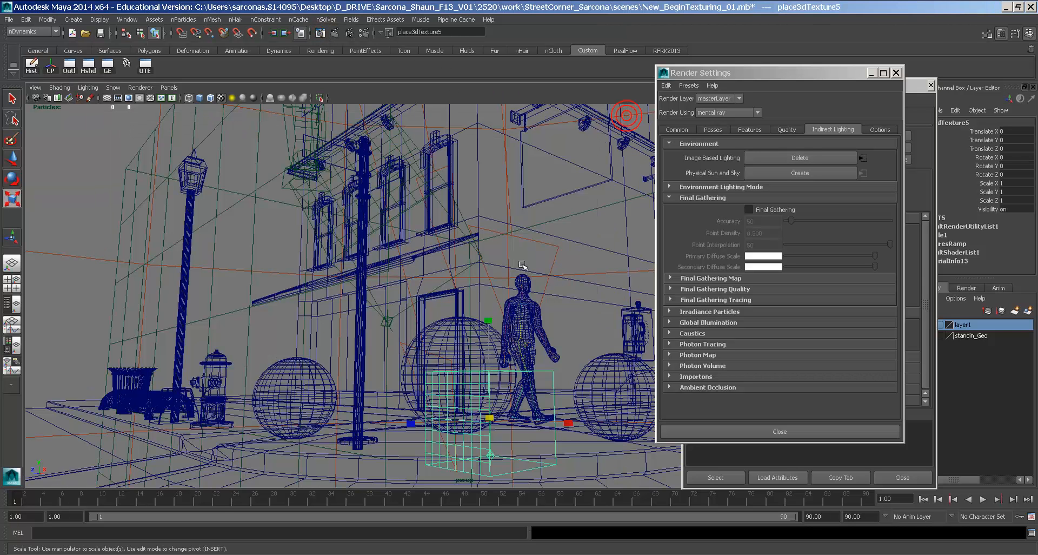
# Disconnect the marble from the center sphere's texturesRamp diffuse color and map a Snow 3D texture there instead
pyautogui.click(440, 325)
pyautogui.press('5')
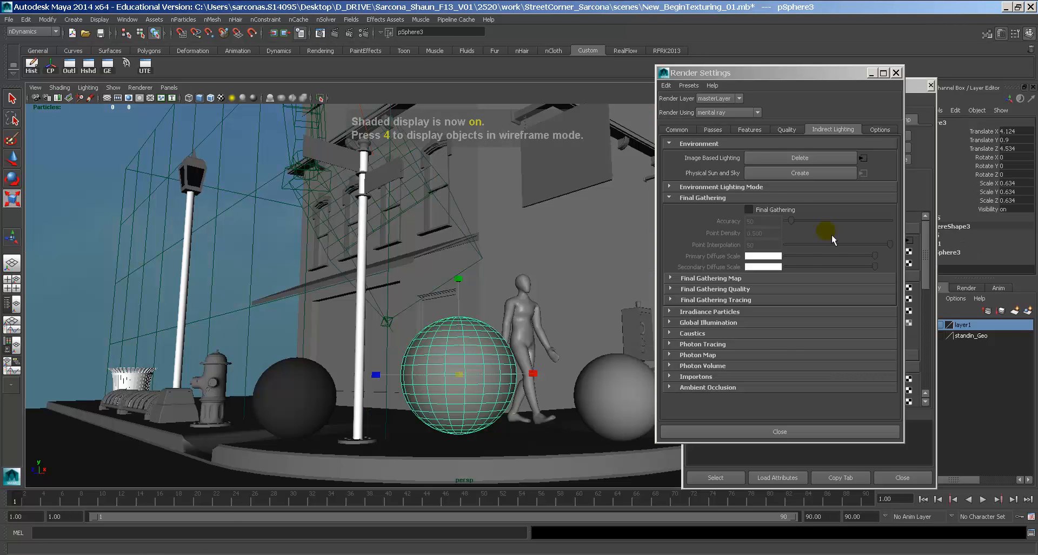
pyautogui.click(910, 172)
pyautogui.rightClick(766, 240)
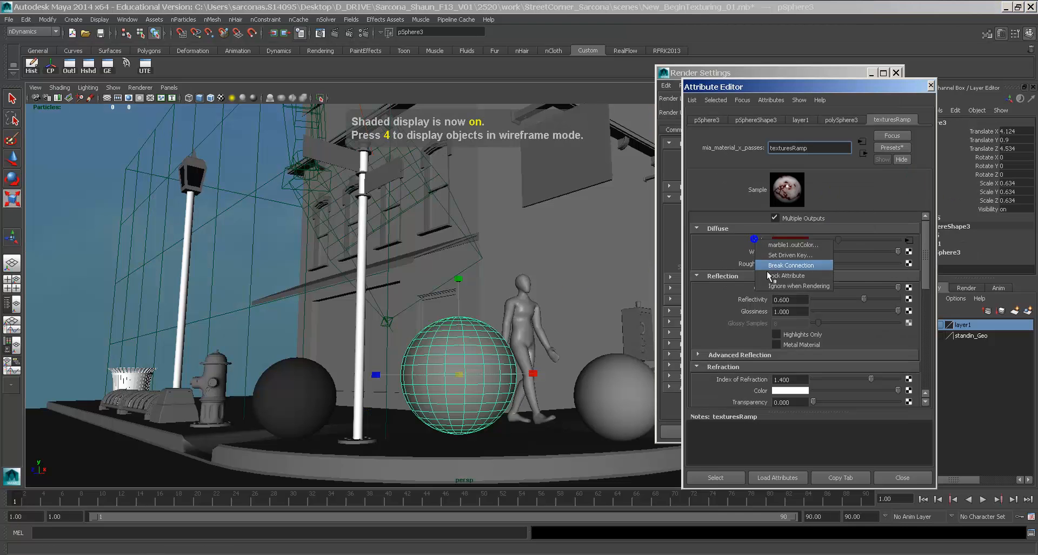
pyautogui.click(811, 265)
pyautogui.click(908, 240)
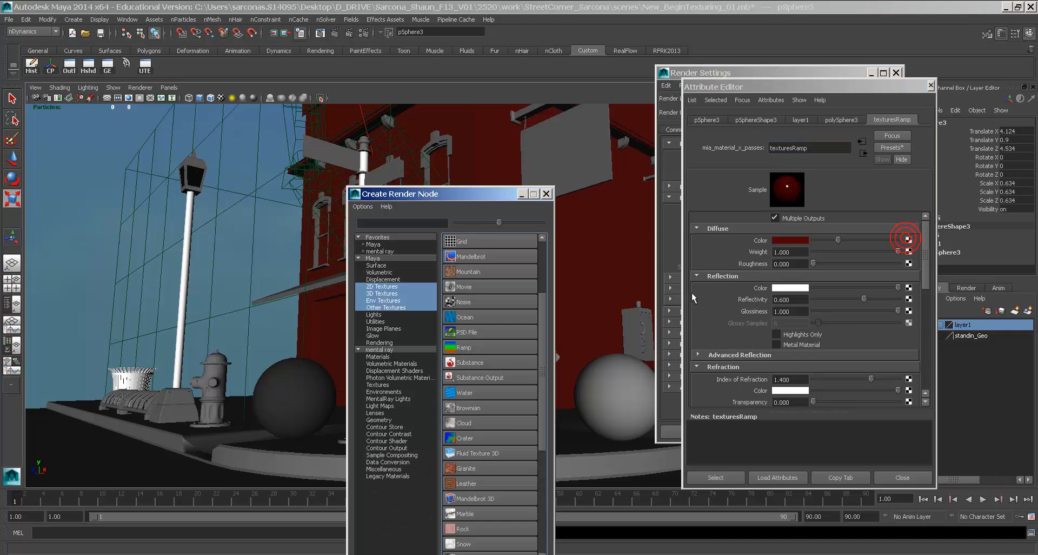
pyautogui.moveTo(482, 195); pyautogui.dragTo(457, 108)
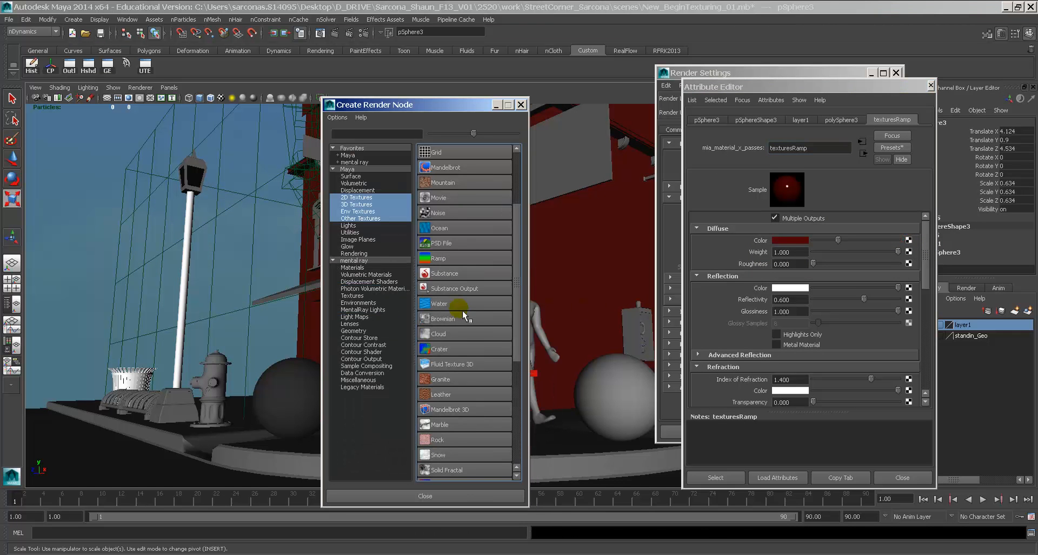
pyautogui.scroll(-2, 462, 309)
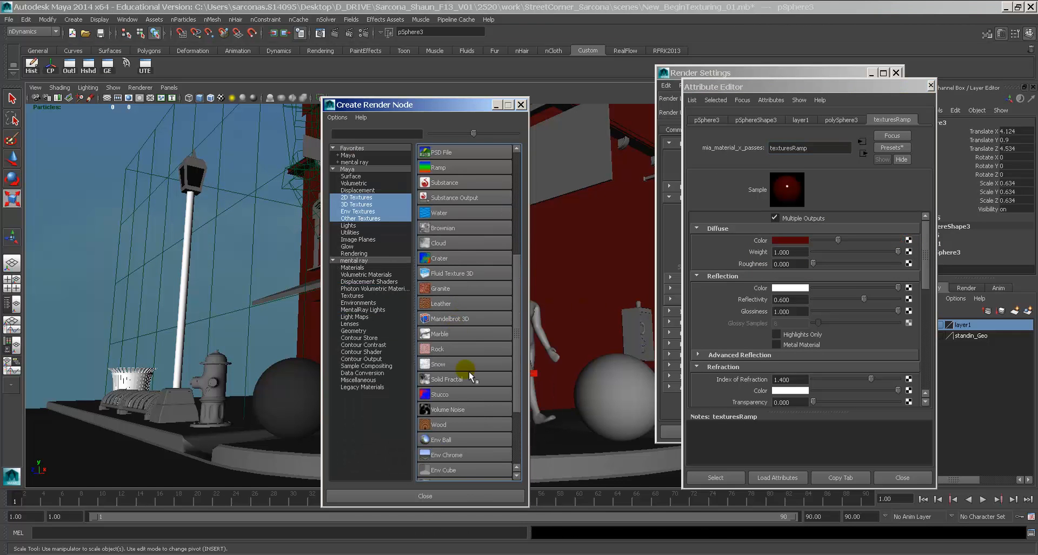
pyautogui.click(439, 364)
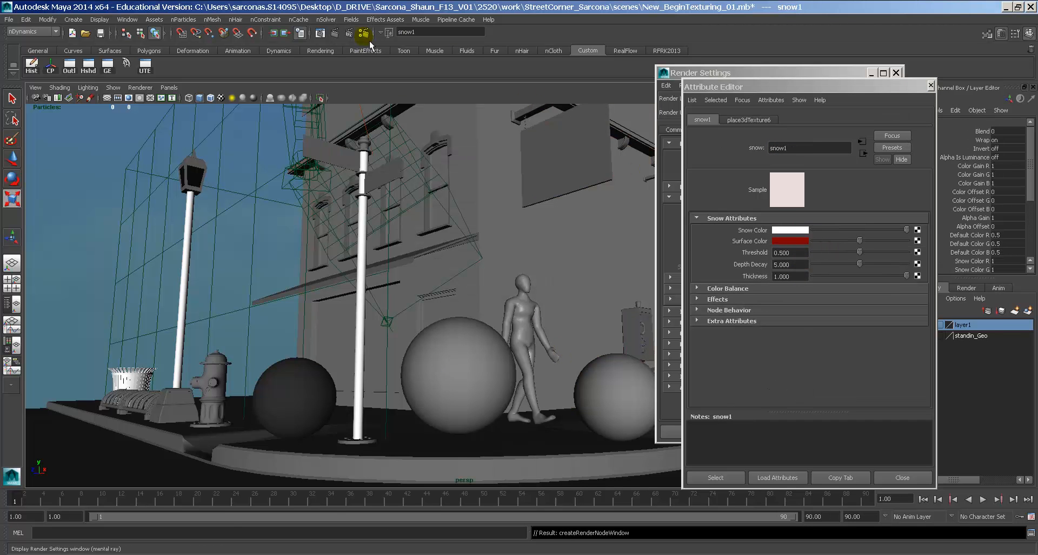
# Test-render a region around the center sphere with the snow texture
pyautogui.click(336, 33)
pyautogui.moveTo(310, 310); pyautogui.dragTo(393, 406)
pyautogui.click(120, 149)
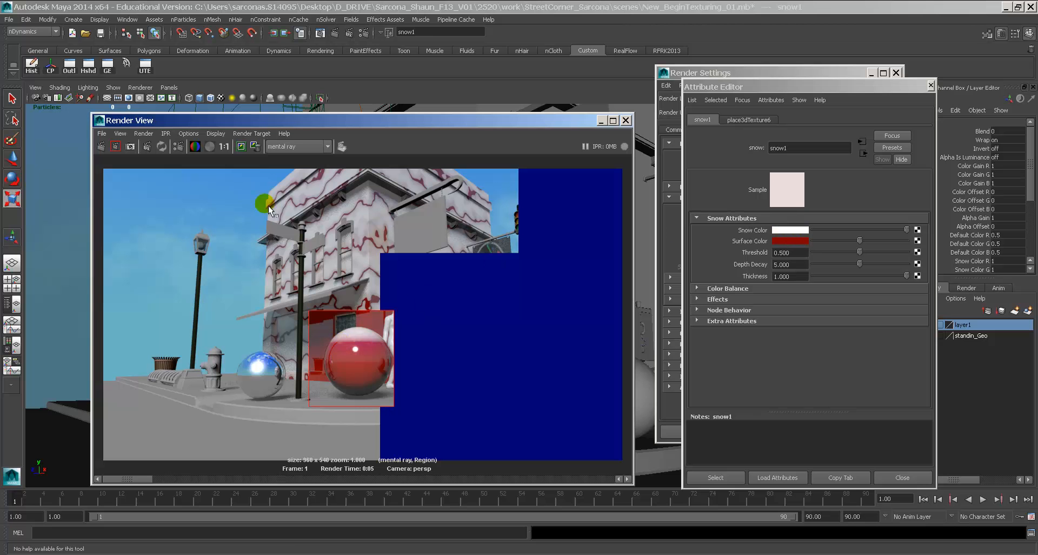
# Test-render a tall region over the building's left side with the snow texture, frame the center sphere's region again, and close the render window
pyautogui.moveTo(258, 183); pyautogui.dragTo(327, 410)
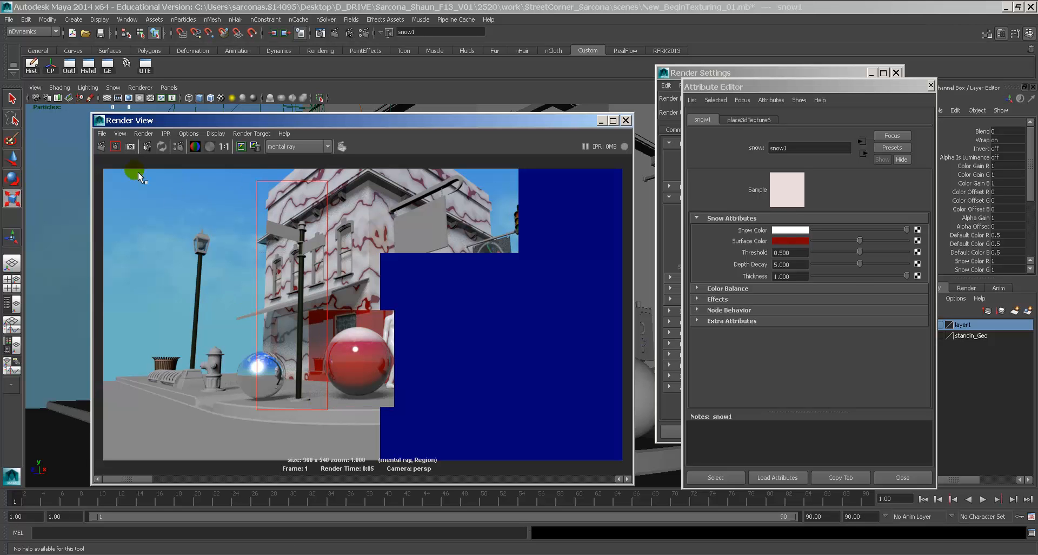
pyautogui.click(118, 150)
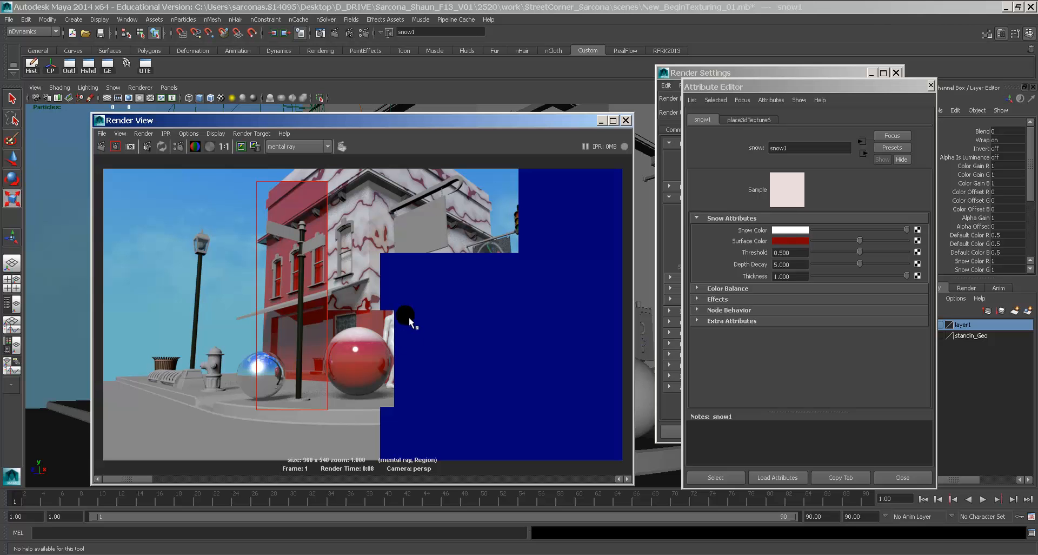
pyautogui.moveTo(403, 315); pyautogui.dragTo(301, 415)
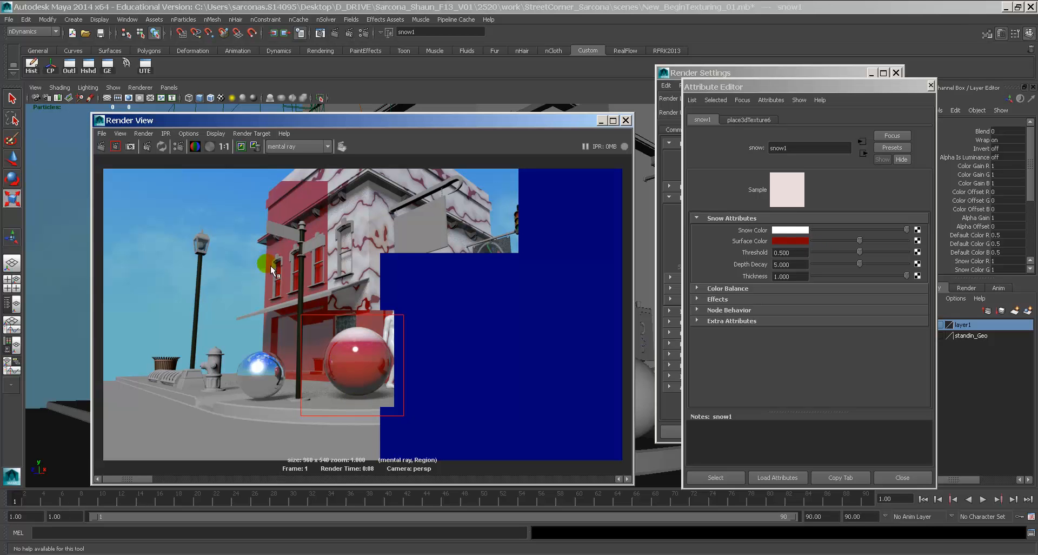
pyautogui.doubleClick(96, 120)
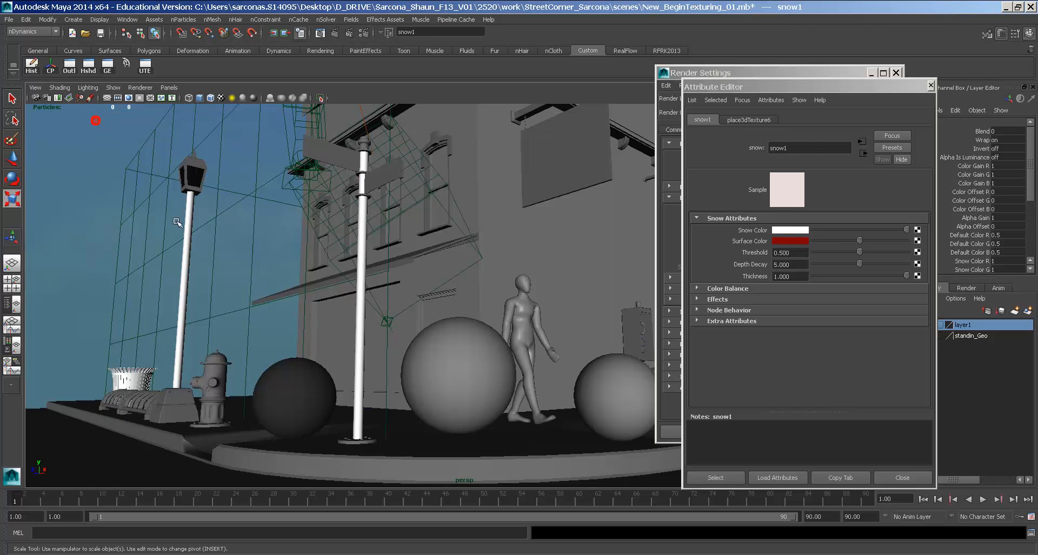
# Assign the existing texturesRamp material to the fire hydrant
pyautogui.click(211, 376)
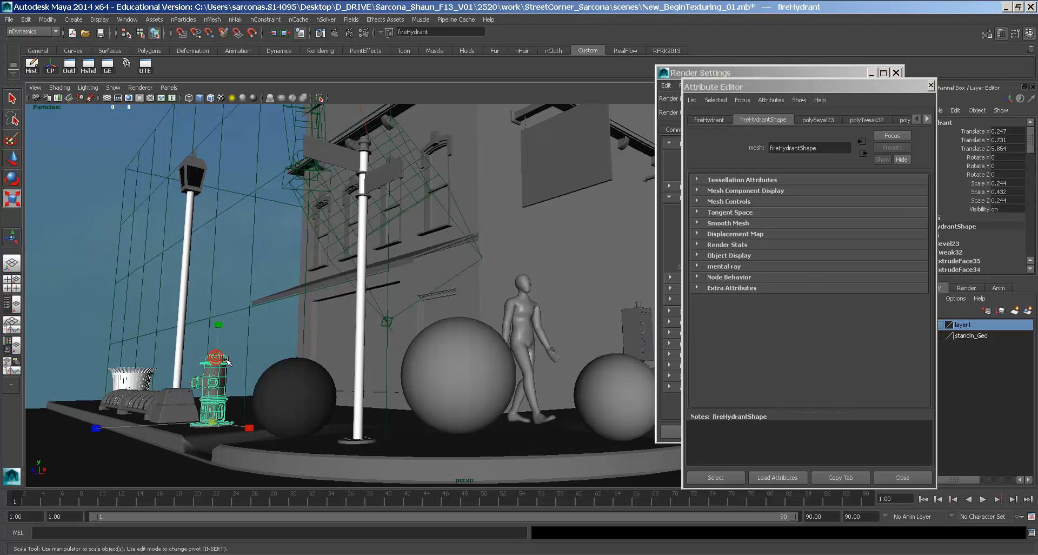
pyautogui.press('space')
pyautogui.click(211, 344)
pyautogui.moveTo(295, 382)
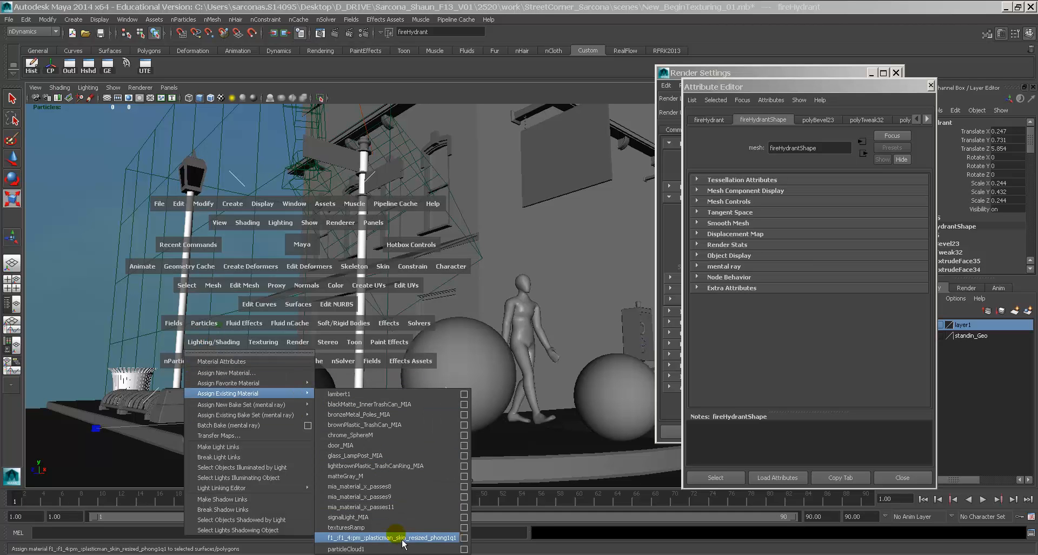
pyautogui.click(403, 538)
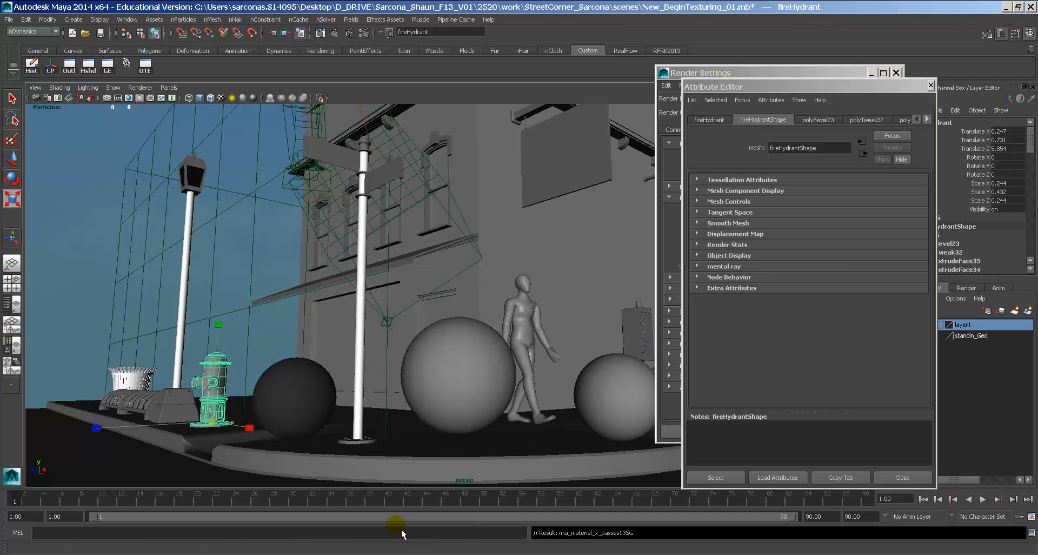
# Reopen the last render, test-render a region around the fire hydrant, and inspect the result up close
pyautogui.click(334, 33)
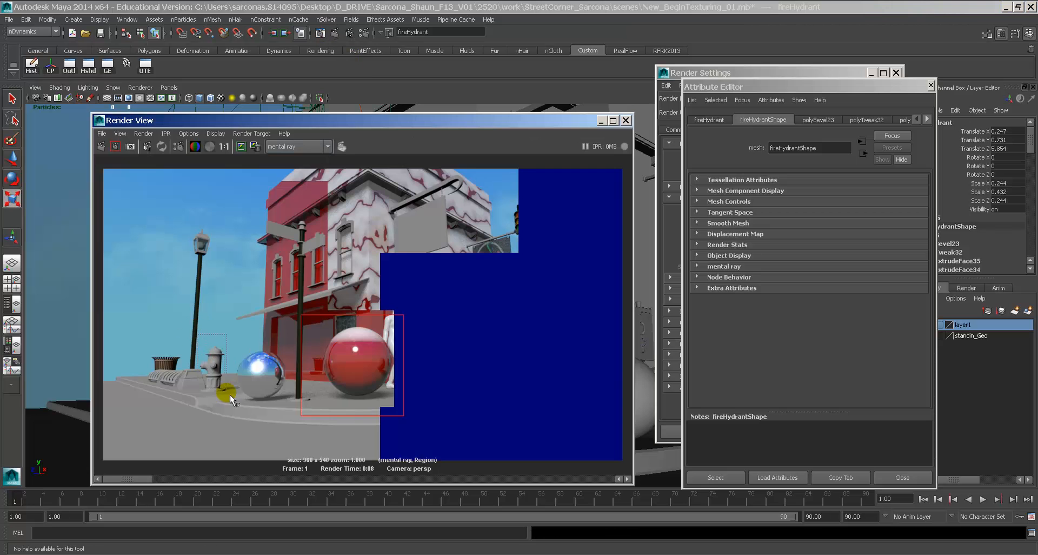
pyautogui.moveTo(197, 335); pyautogui.dragTo(229, 394)
pyautogui.scroll(5, 277, 371)
pyautogui.keyDown('alt'); pyautogui.moveTo(276, 370); pyautogui.dragTo(459, 303, button='middle'); pyautogui.keyUp('alt')
pyautogui.scroll(3, 459, 303)
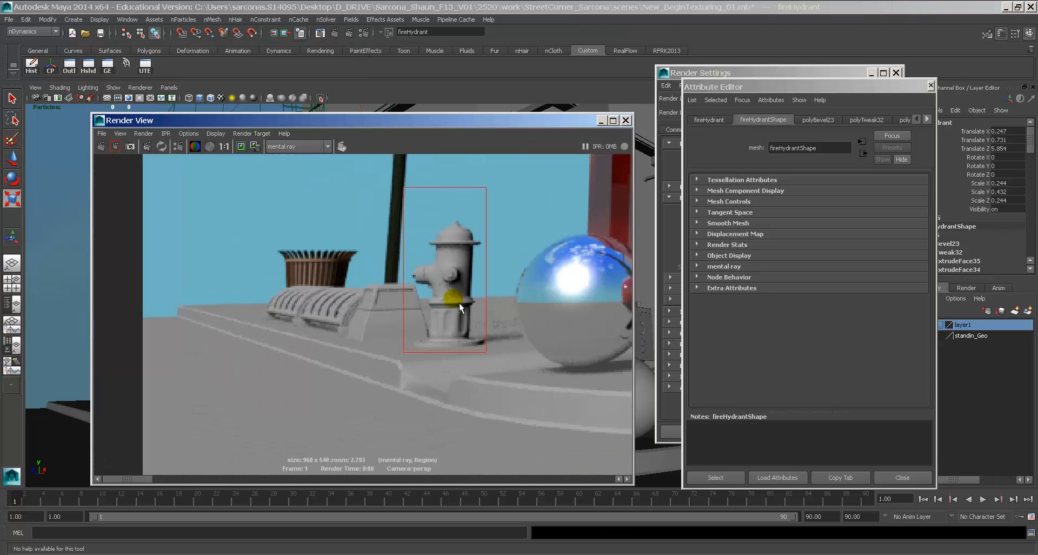
pyautogui.click(116, 146)
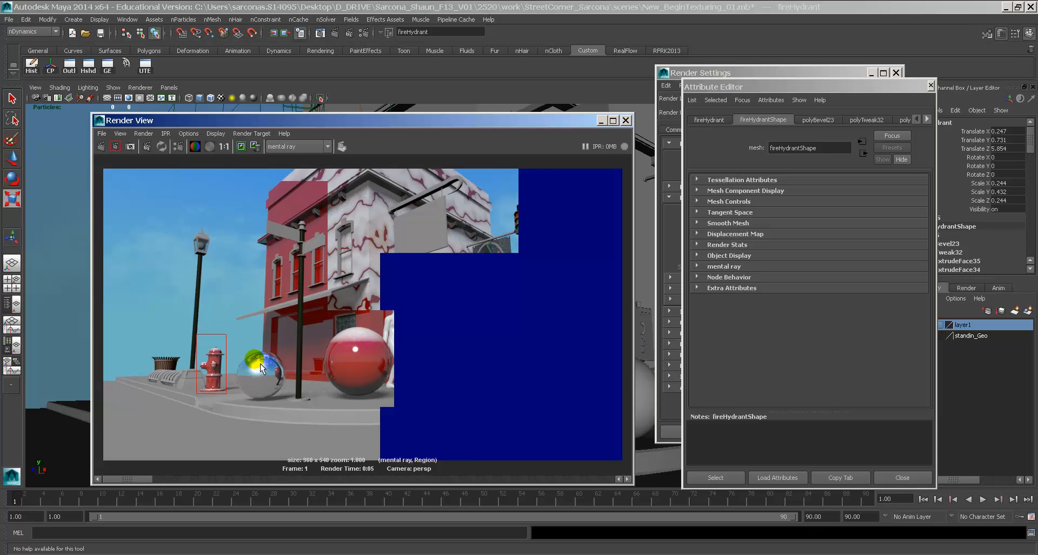
pyautogui.scroll(5, 336, 315)
pyautogui.scroll(3, 284, 338)
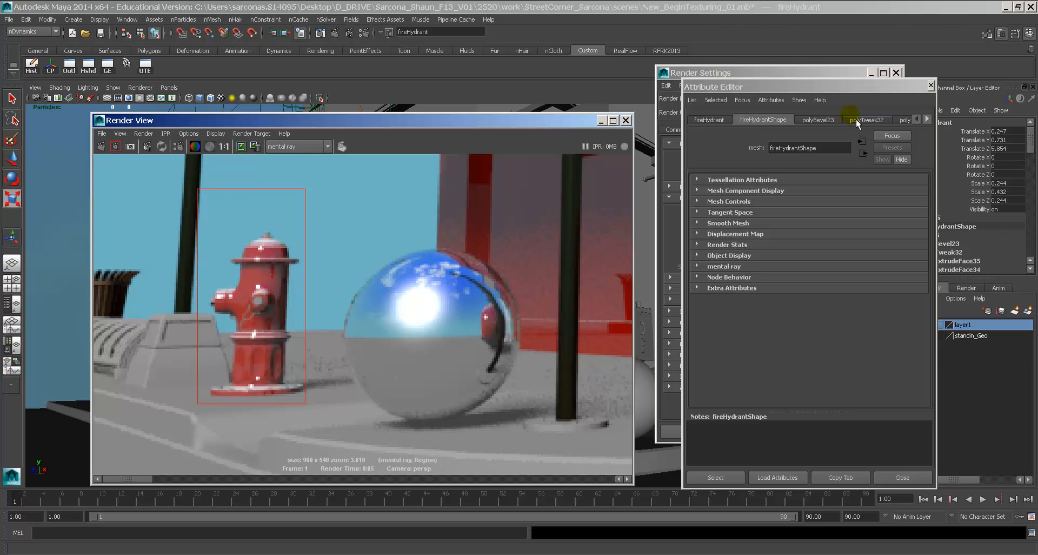
# Disconnect the snow texture from the diffuse color of the texturesRamp material
pyautogui.click(929, 120)
pyautogui.click(929, 120)
pyautogui.click(929, 120)
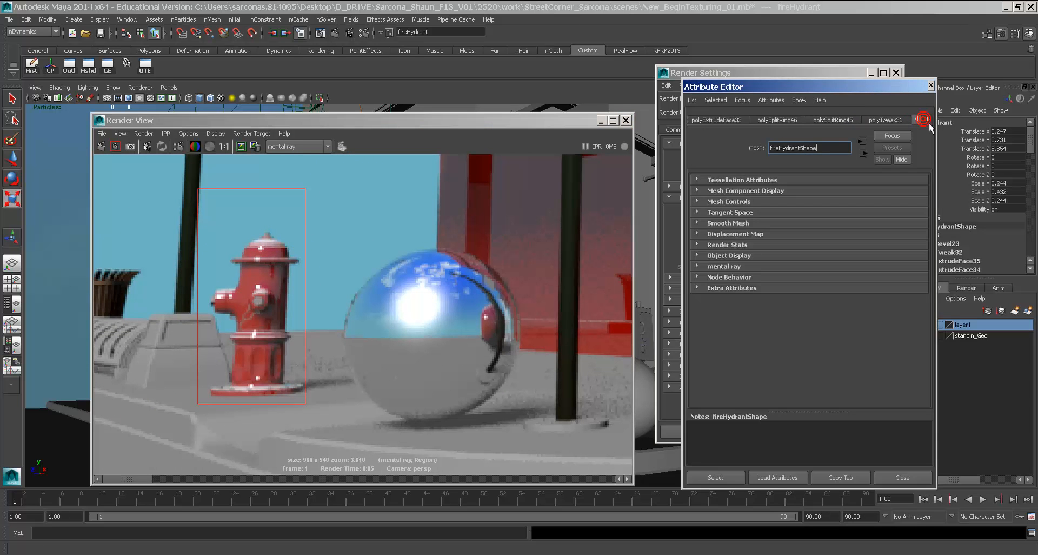
pyautogui.click(928, 120)
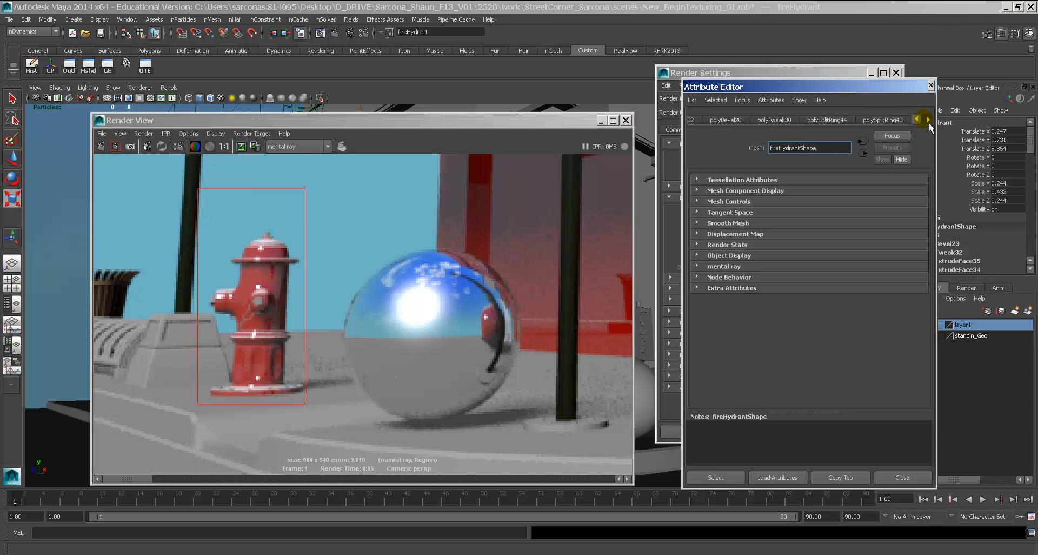
pyautogui.click(32, 66)
pyautogui.click(821, 120)
pyautogui.click(914, 239)
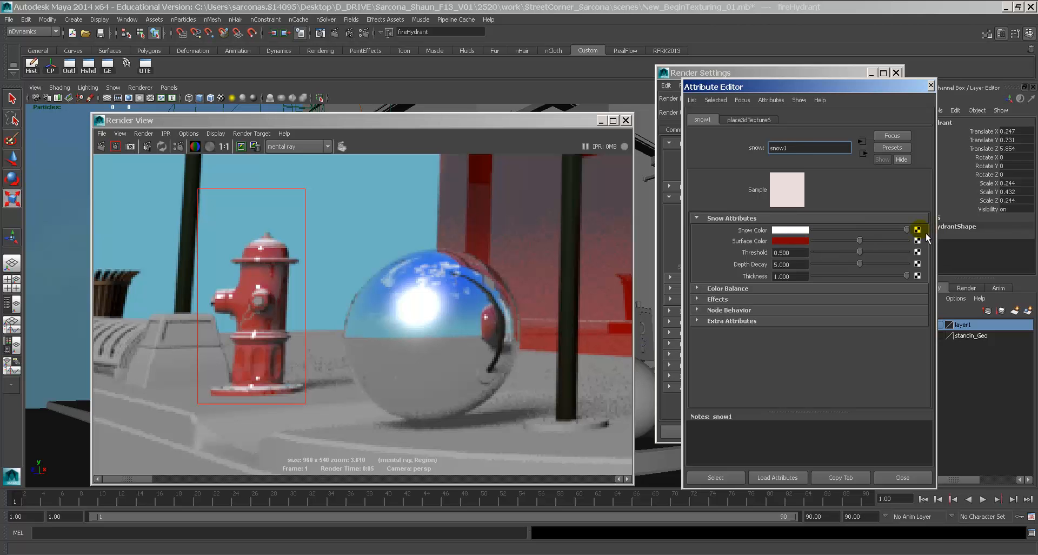
pyautogui.click(864, 154)
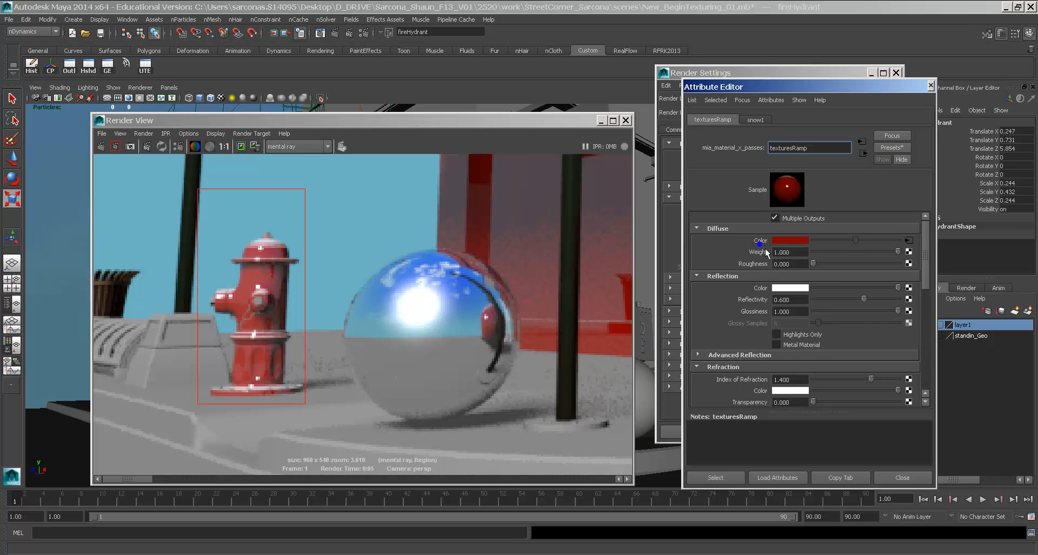
pyautogui.rightClick(763, 241)
pyautogui.click(782, 268)
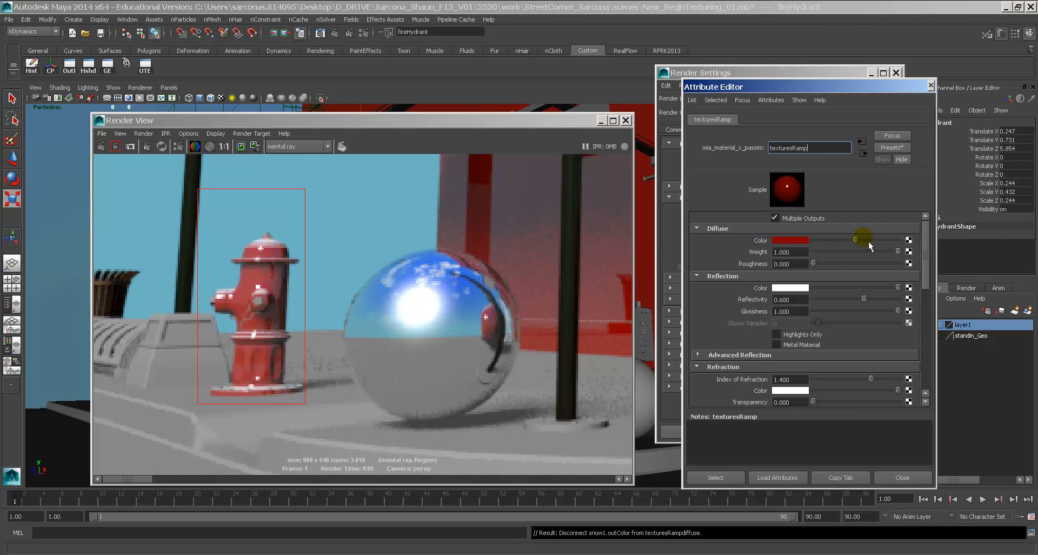
# Map a Gamma Correct node to texturesRamp's diffuse color and set all three gamma values to 0.454
pyautogui.click(908, 240)
pyautogui.click(391, 244)
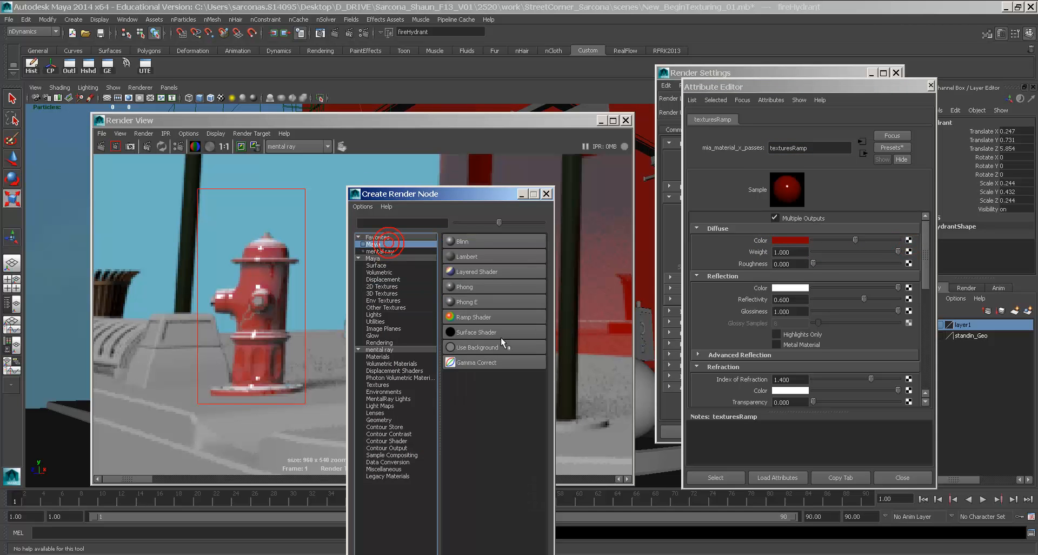
pyautogui.click(491, 363)
pyautogui.moveTo(801, 241); pyautogui.dragTo(712, 241)
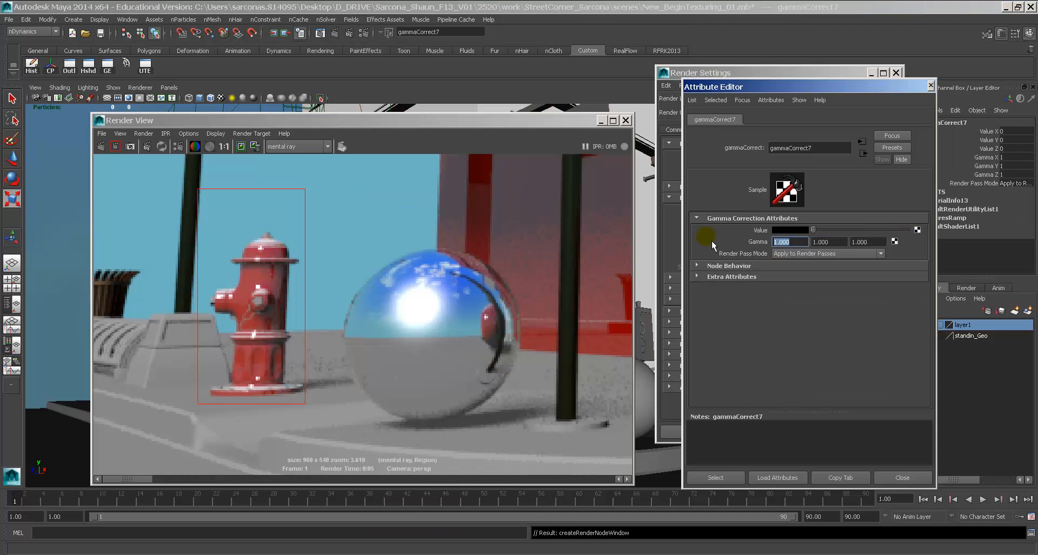
pyautogui.write('.454')
pyautogui.press('Tab')
pyautogui.write('.454')
pyautogui.press('Tab')
pyautogui.write('.454')
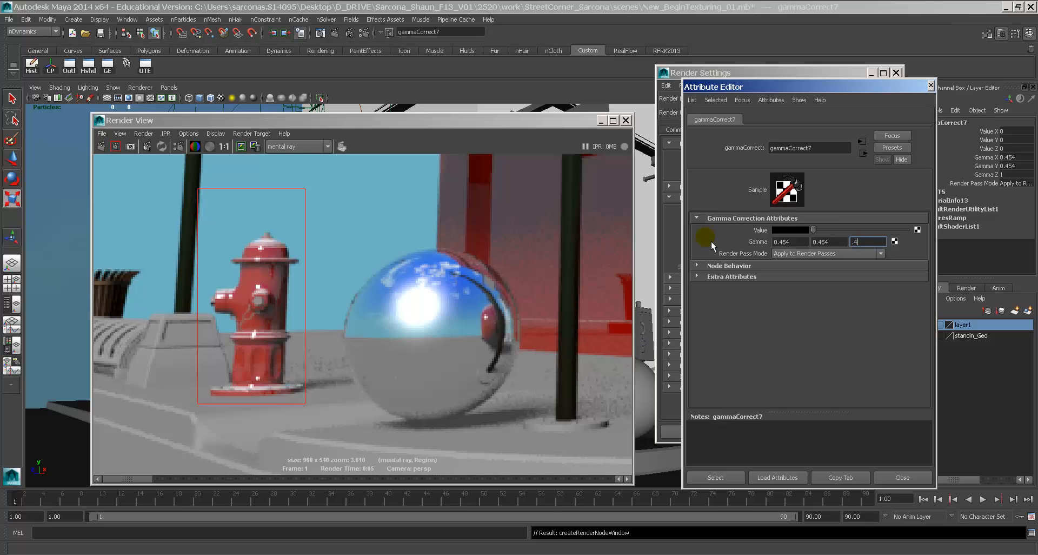
pyautogui.press('Tab')
# Map a new Snow 3D texture to the Gamma Correct node's Value
pyautogui.click(917, 230)
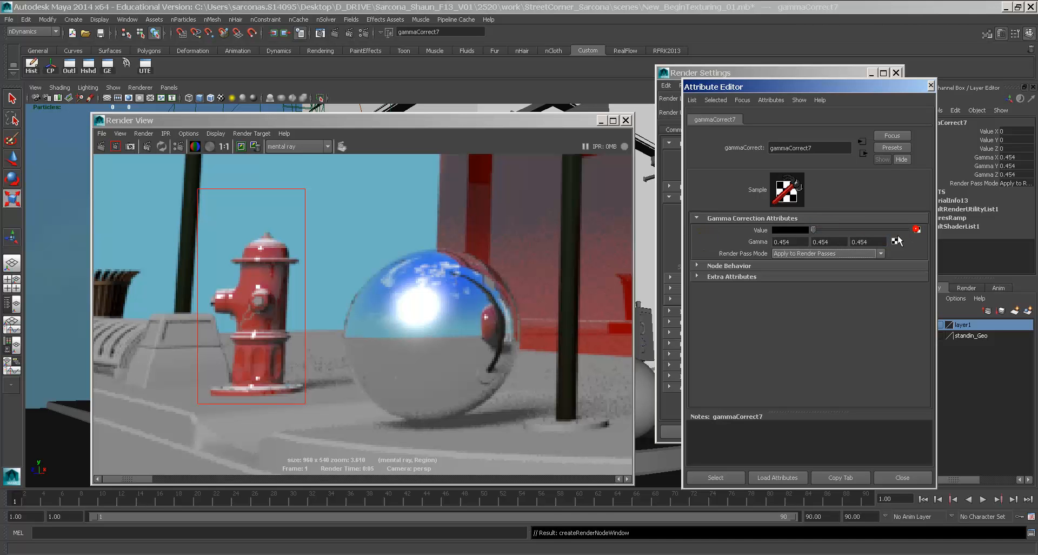
pyautogui.scroll(-3, 460, 483)
pyautogui.click(484, 496)
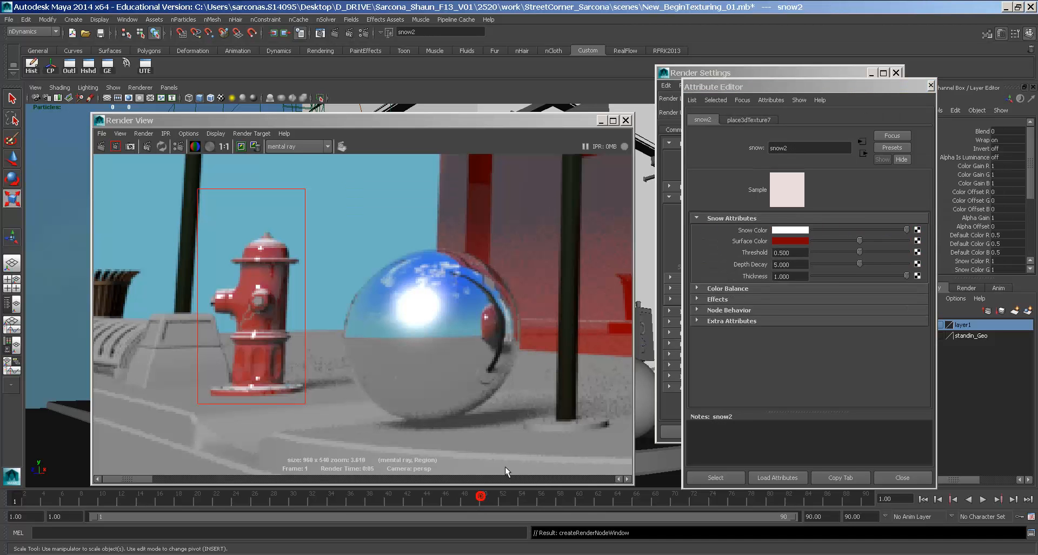
# Change the new snow texture's Snow Color to a dark muted red and darken its red Surface Color
pyautogui.click(791, 232)
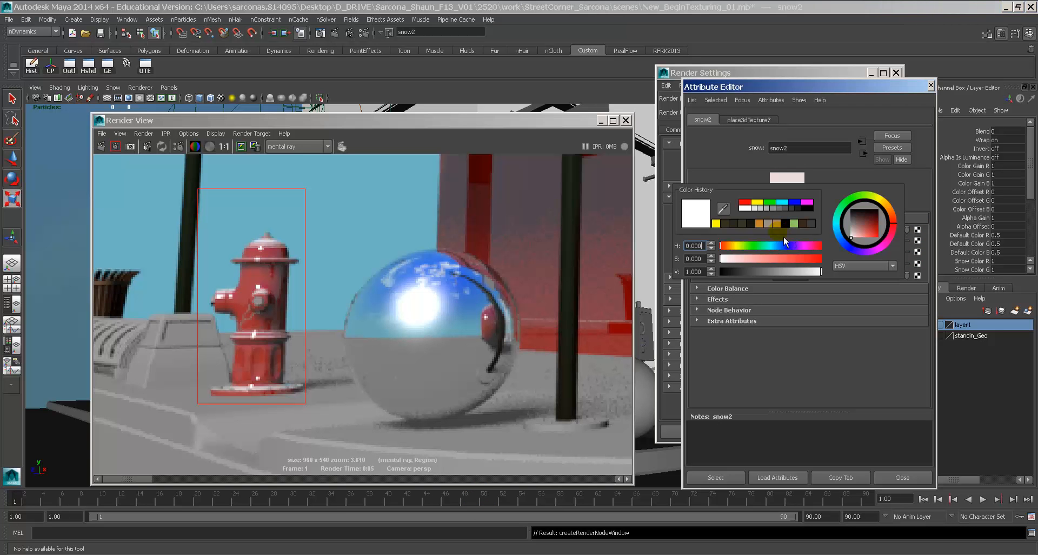
pyautogui.moveTo(738, 260); pyautogui.dragTo(763, 265)
pyautogui.click(768, 272)
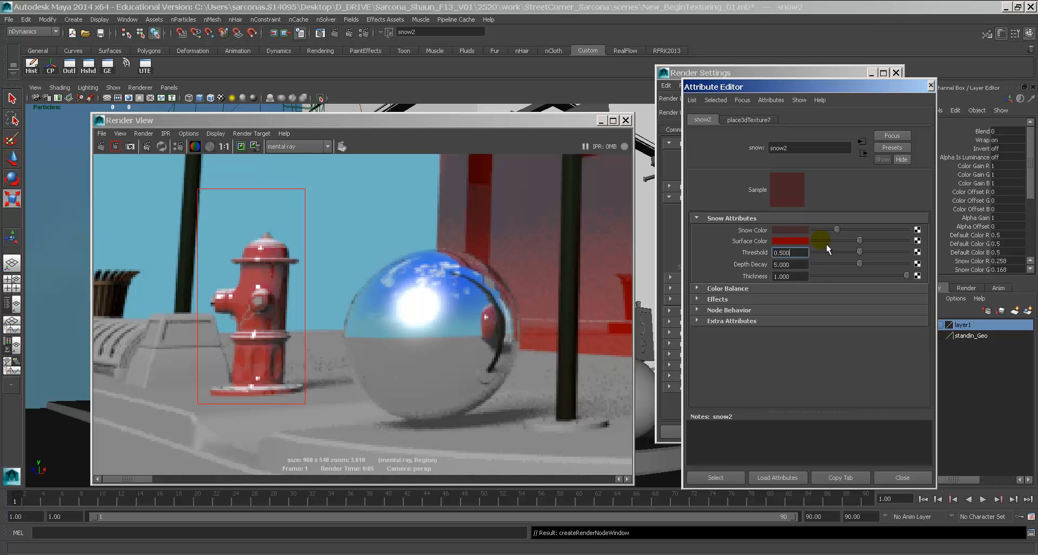
pyautogui.click(803, 243)
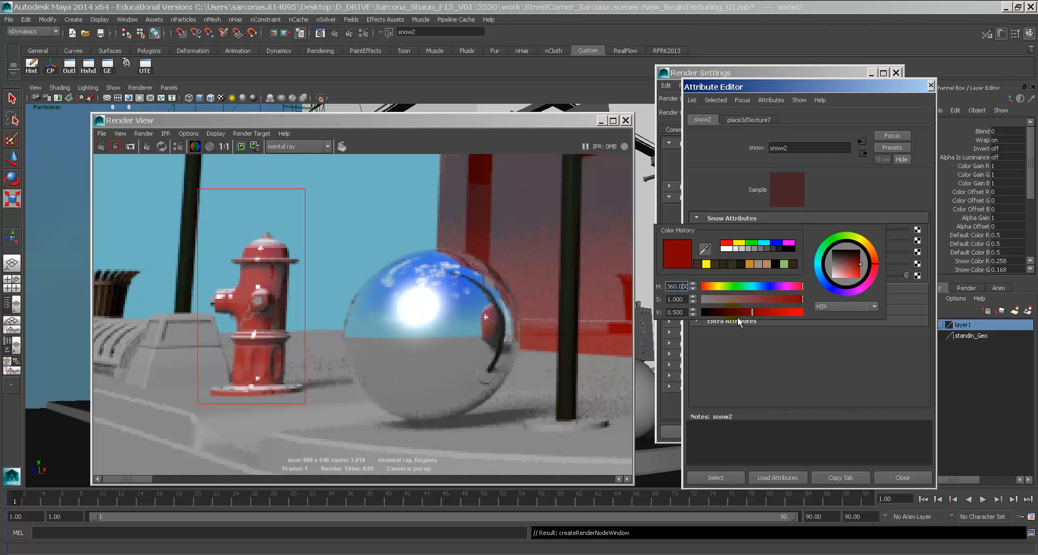
pyautogui.click(733, 313)
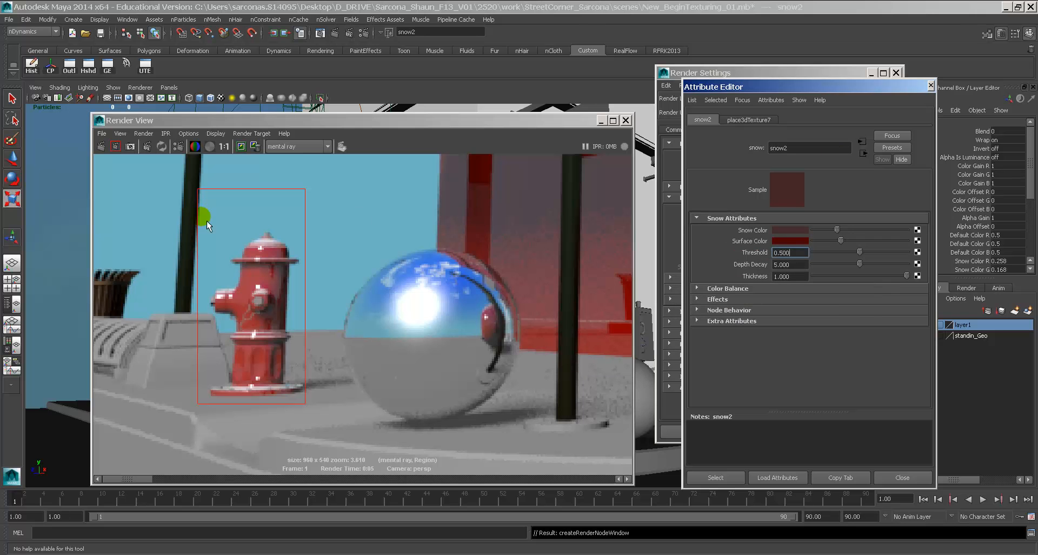
# Test-render the fire hydrant region with the darkened snow colors and inspect it up close
pyautogui.click(119, 147)
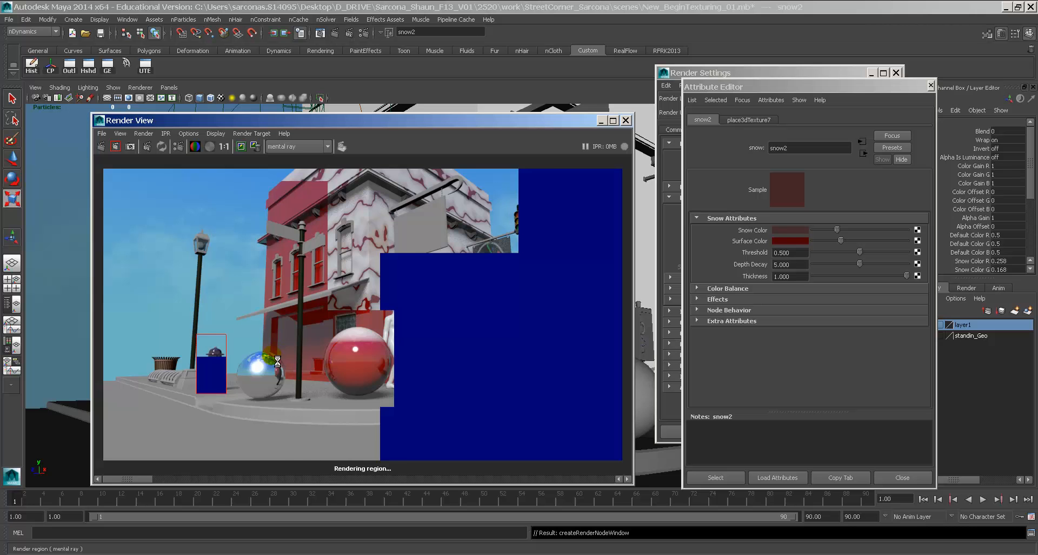
pyautogui.scroll(5, 284, 359)
pyautogui.keyDown('alt'); pyautogui.moveTo(284, 359); pyautogui.dragTo(416, 310, button='middle'); pyautogui.keyUp('alt')
pyautogui.scroll(2, 416, 309)
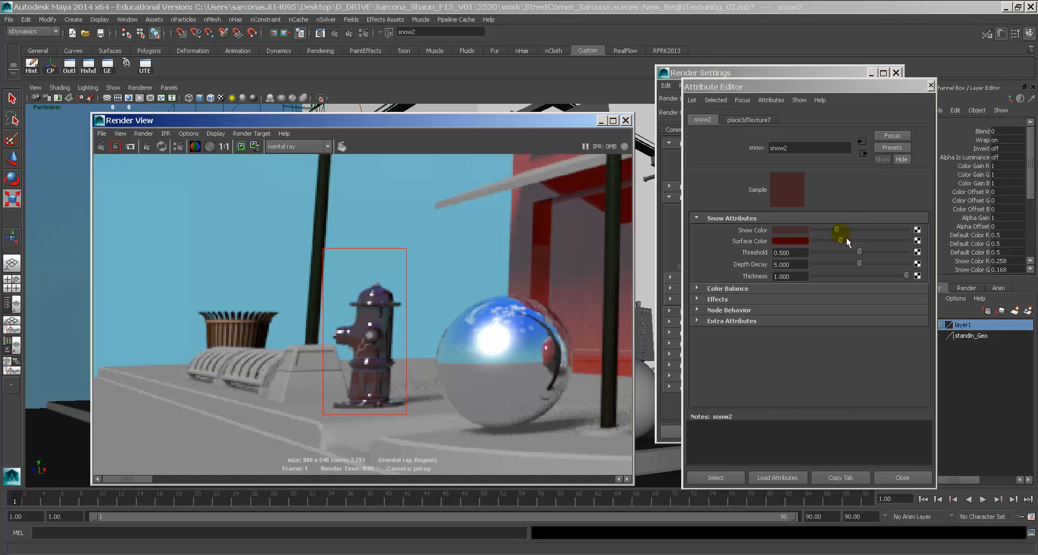
# Brighten the Snow Color to light pink and the Surface Color to a stronger red, and re-render the hydrant region
pyautogui.moveTo(837, 229); pyautogui.dragTo(884, 232)
pyautogui.click(861, 240)
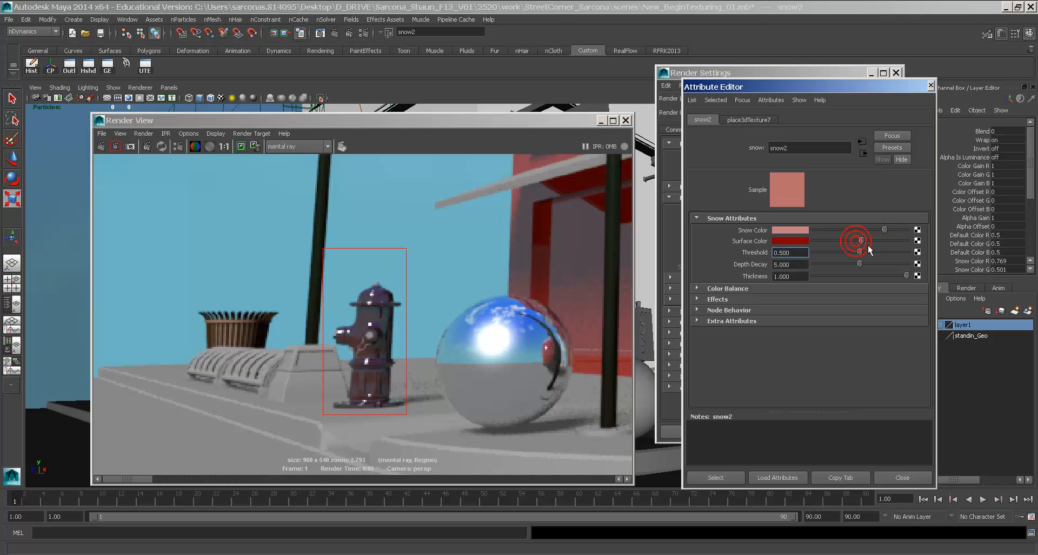
pyautogui.click(117, 148)
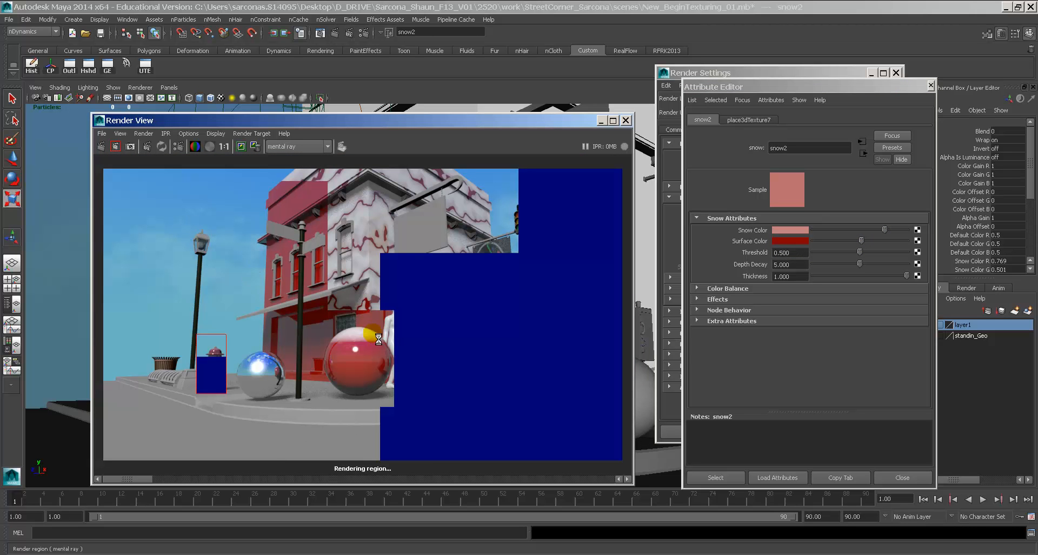
pyautogui.scroll(4, 218, 337)
pyautogui.keyDown('alt'); pyautogui.moveTo(172, 343); pyautogui.dragTo(407, 252, button='middle'); pyautogui.keyUp('alt')
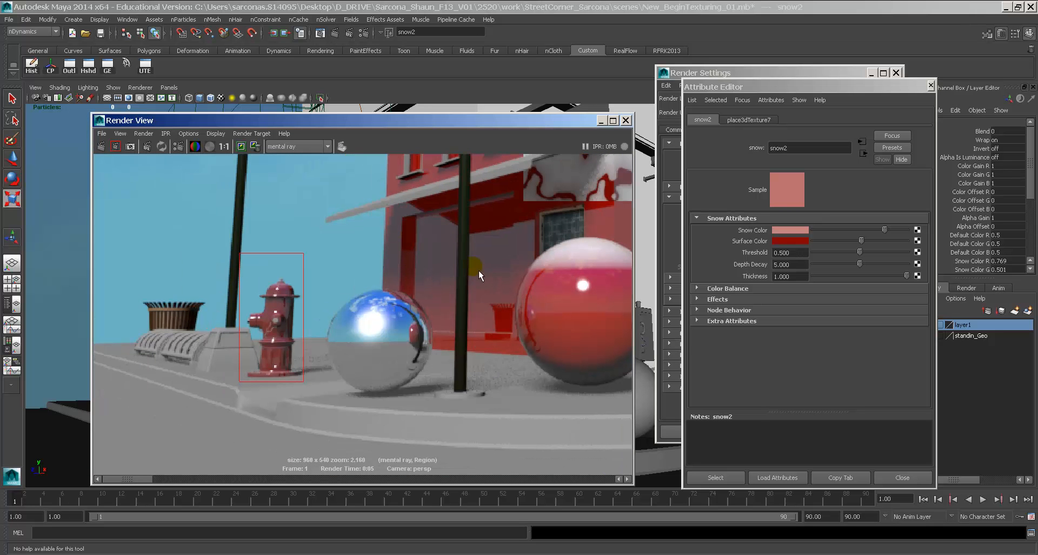
# Lower texturesRamp's reflectivity to 0.223 and its glossiness to 0.713
pyautogui.click(863, 153)
pyautogui.click(862, 153)
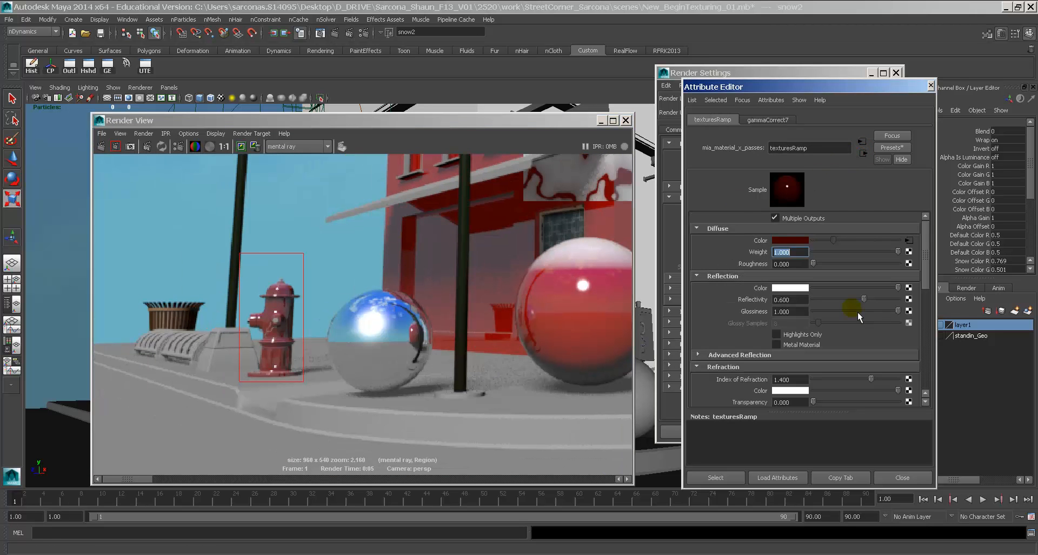
pyautogui.moveTo(854, 304); pyautogui.dragTo(837, 302)
pyautogui.moveTo(896, 314); pyautogui.dragTo(875, 314)
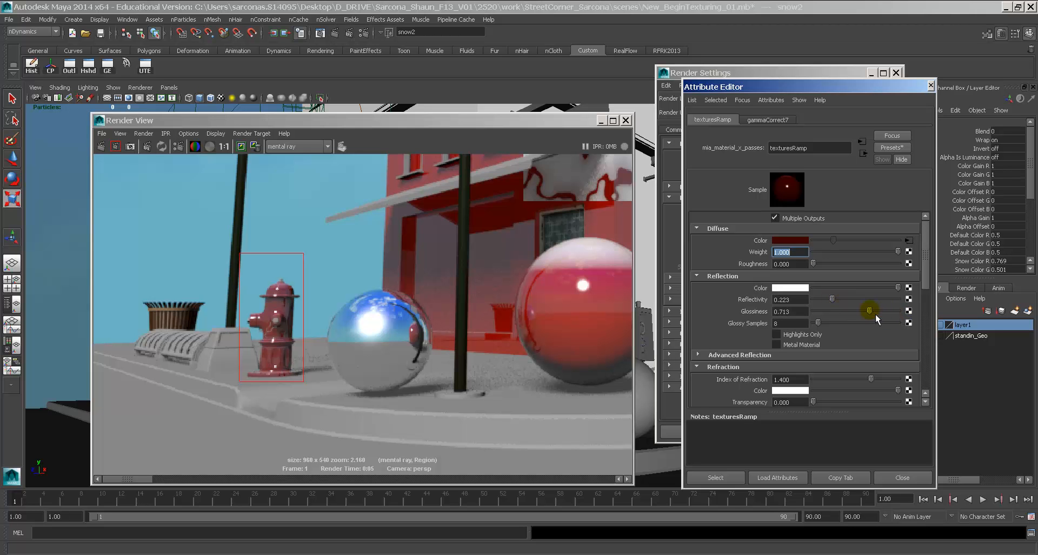
# Re-render the fire hydrant region with the reduced reflections and inspect it up close
pyautogui.click(116, 146)
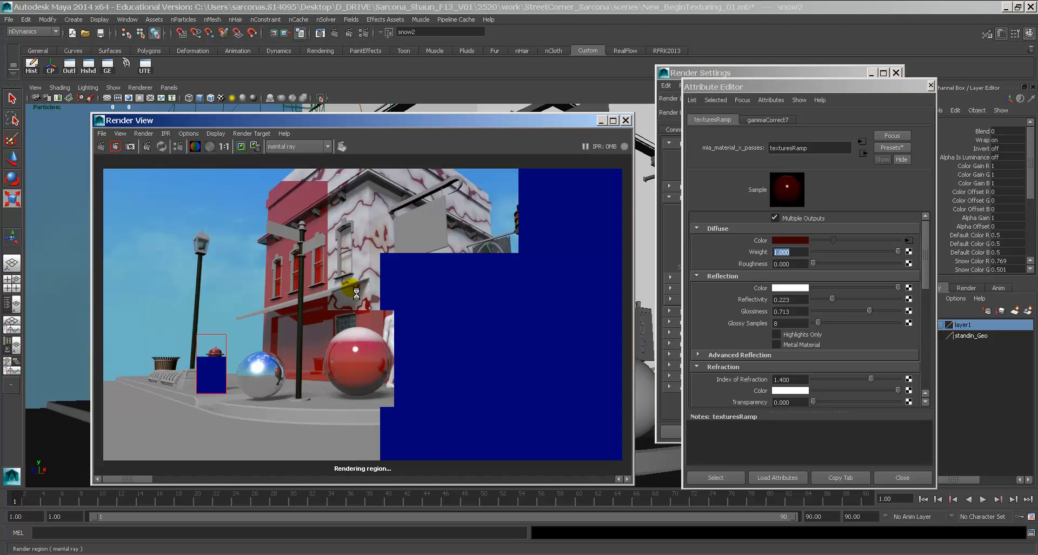
pyautogui.keyDown('alt'); pyautogui.moveTo(239, 348); pyautogui.dragTo(374, 283, button='middle'); pyautogui.keyUp('alt')
pyautogui.scroll(4, 368, 288)
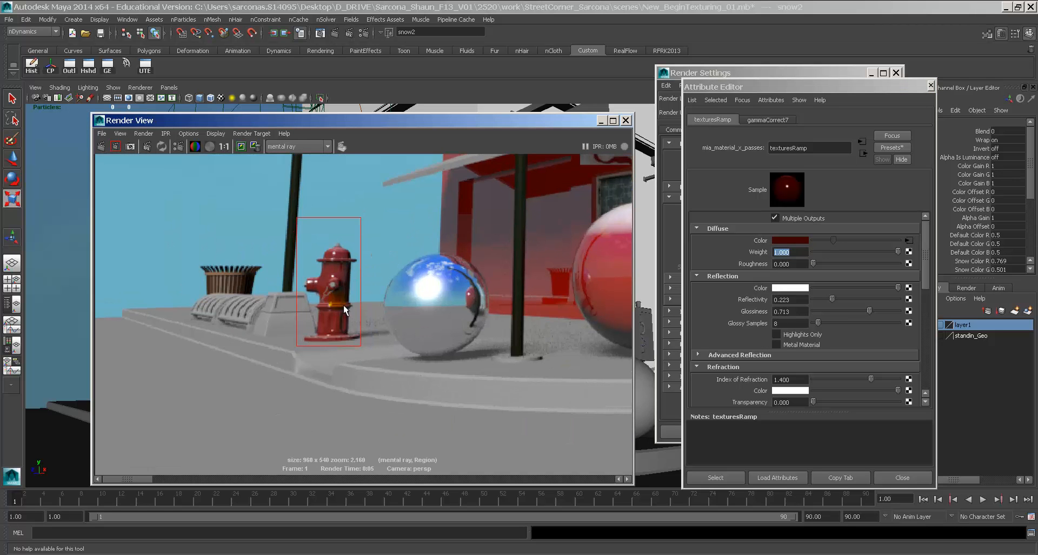
# Reduce texturesRamp's reflectivity further to 0.076 and its glossiness to 0.518
pyautogui.moveTo(877, 319); pyautogui.dragTo(825, 302)
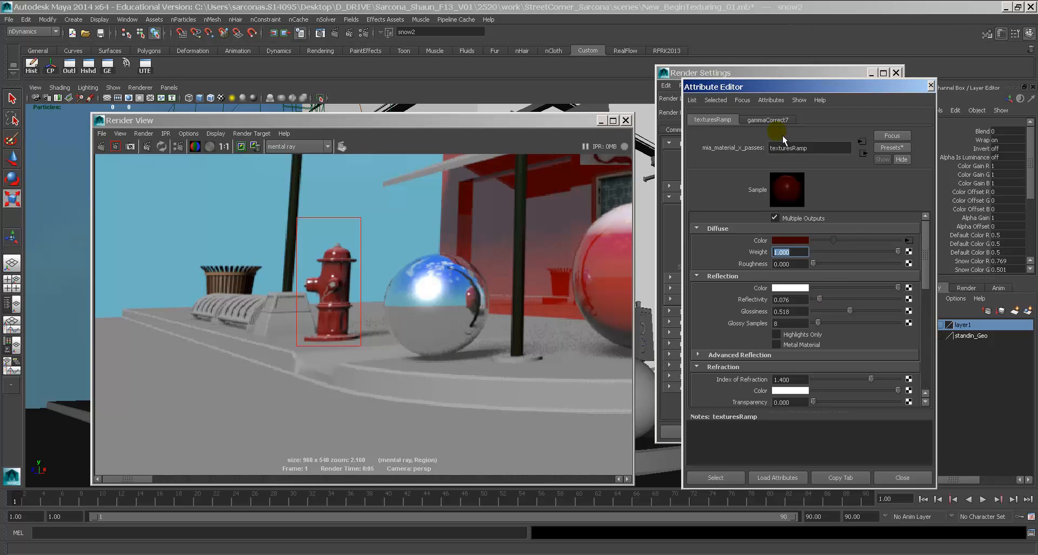
# Map a Crater 3D texture to the Standard Bump of the texturesRamp material
pyautogui.scroll(-5, 811, 303)
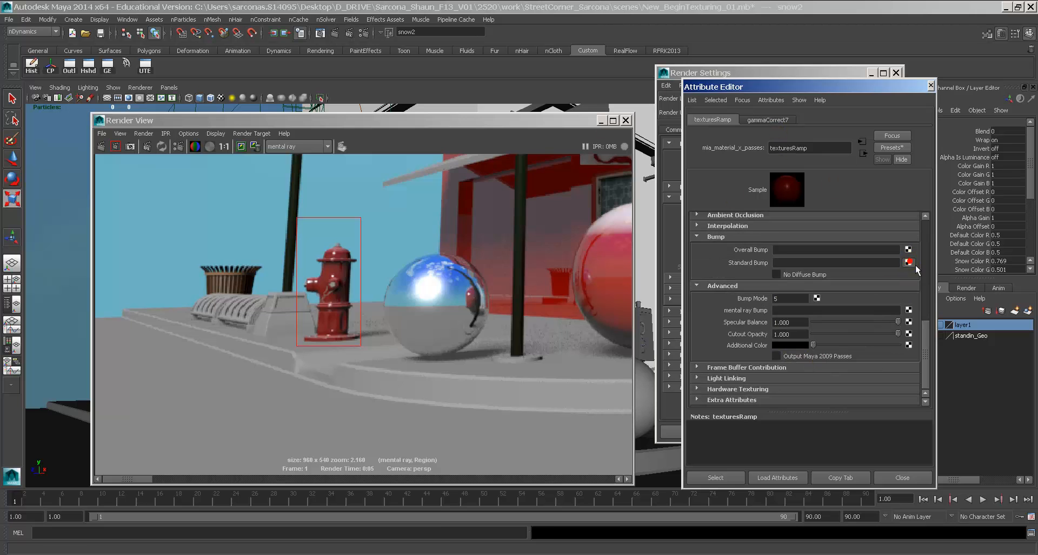
pyautogui.click(909, 263)
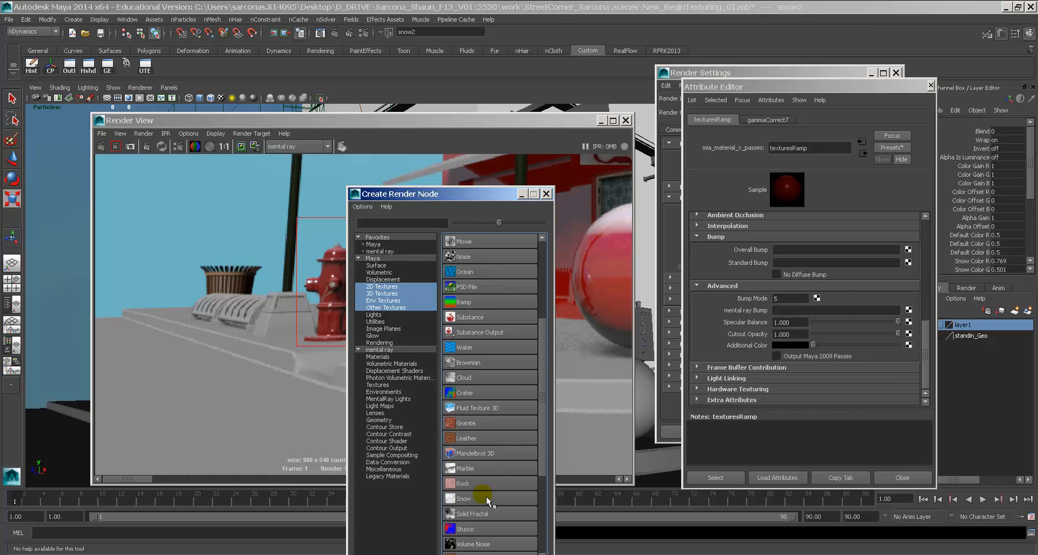
pyautogui.scroll(-2, 486, 487)
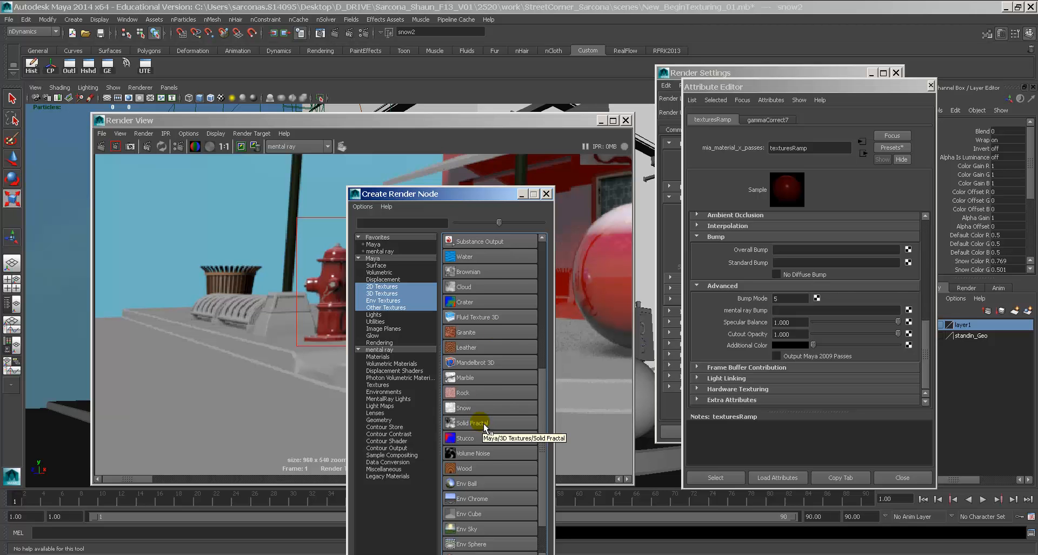
pyautogui.click(475, 302)
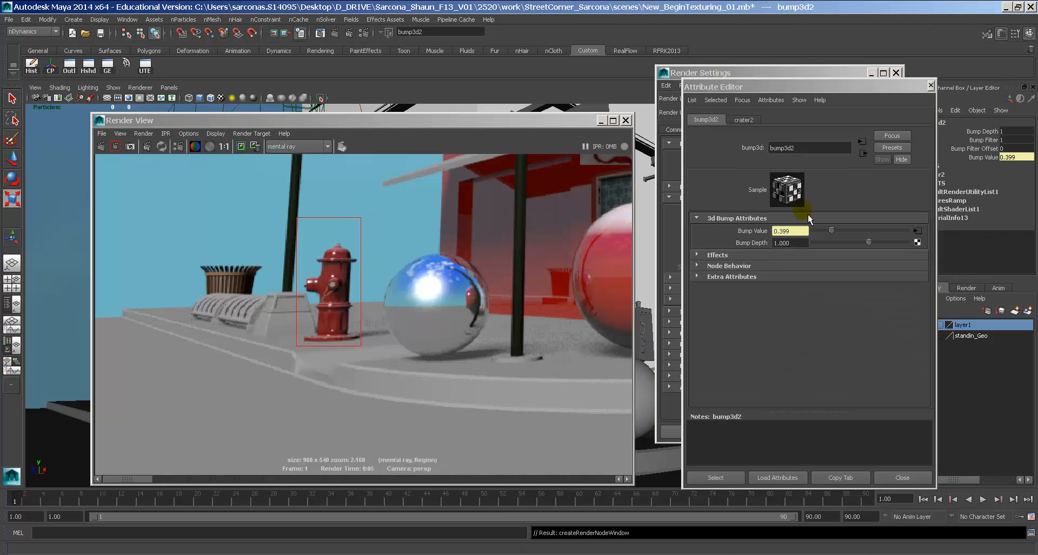
pyautogui.click(802, 243)
# Make the crater texture greyscale with Channel 1 mid-grey, Channel 2 black and Channel 3 white
pyautogui.click(745, 120)
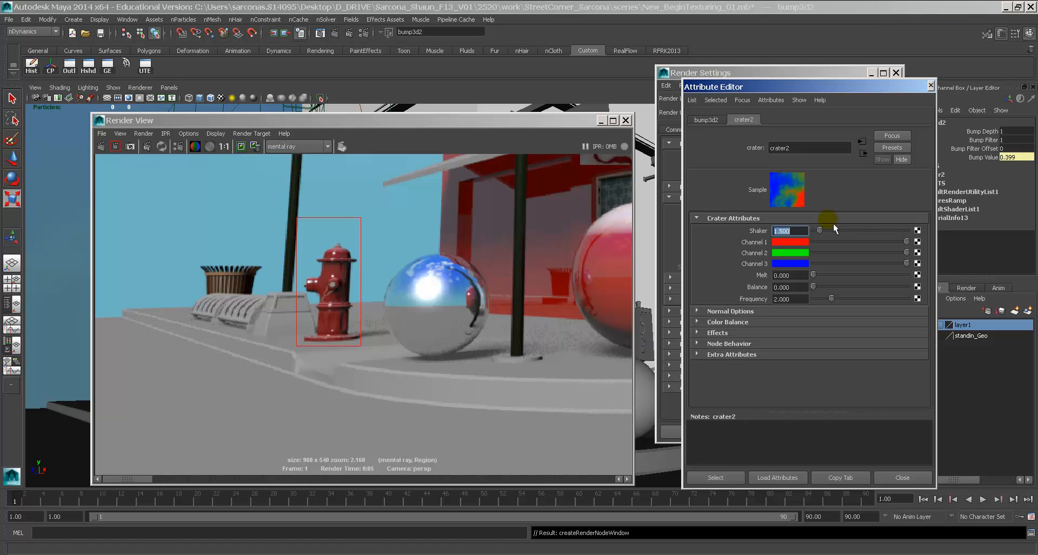
pyautogui.click(846, 241)
pyautogui.moveTo(816, 241); pyautogui.dragTo(908, 241)
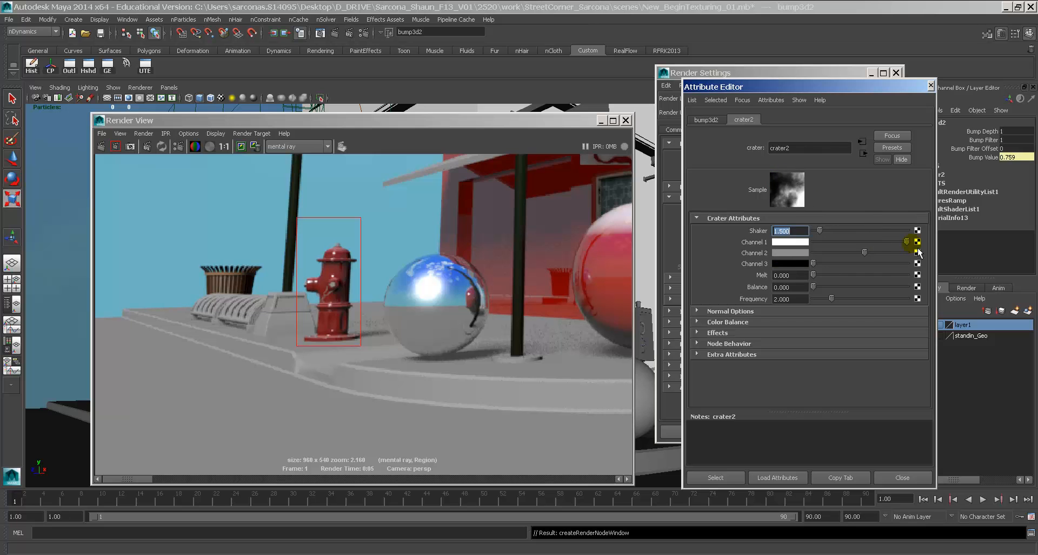
pyautogui.click(843, 241)
pyautogui.moveTo(844, 264); pyautogui.dragTo(911, 264)
pyautogui.moveTo(843, 241)
pyautogui.mouseDown()
pyautogui.moveTo(813, 241)
pyautogui.moveTo(922, 249)
pyautogui.moveTo(816, 254)
pyautogui.moveTo(836, 243)
pyautogui.moveTo(822, 242)
pyautogui.moveTo(842, 242)
pyautogui.mouseUp()
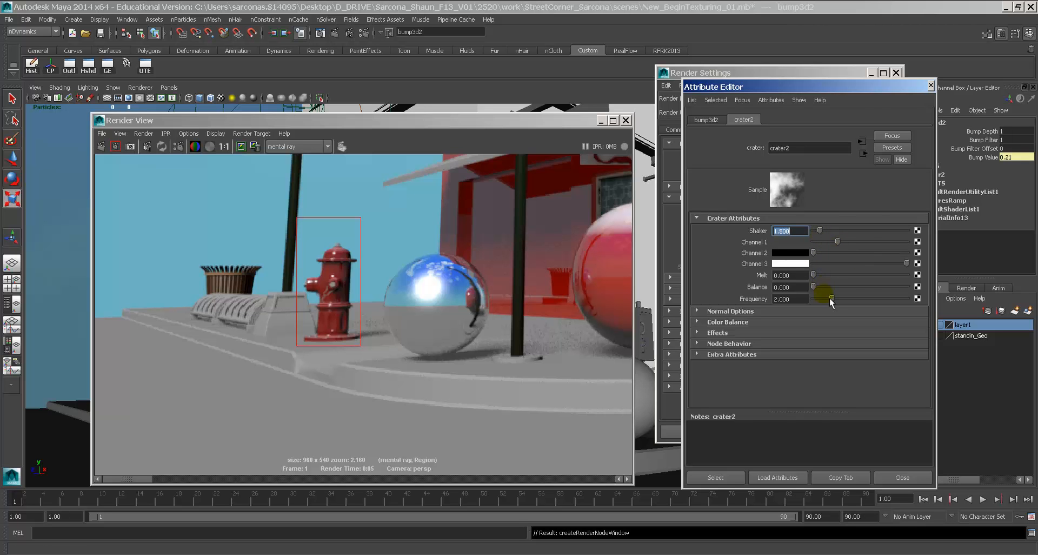
# Set the crater's Frequency to 1.618 and Shaker to 7.283, then return to its bump3d2 node
pyautogui.moveTo(829, 297); pyautogui.dragTo(811, 277)
pyautogui.moveTo(836, 235); pyautogui.dragTo(853, 234)
pyautogui.click(703, 119)
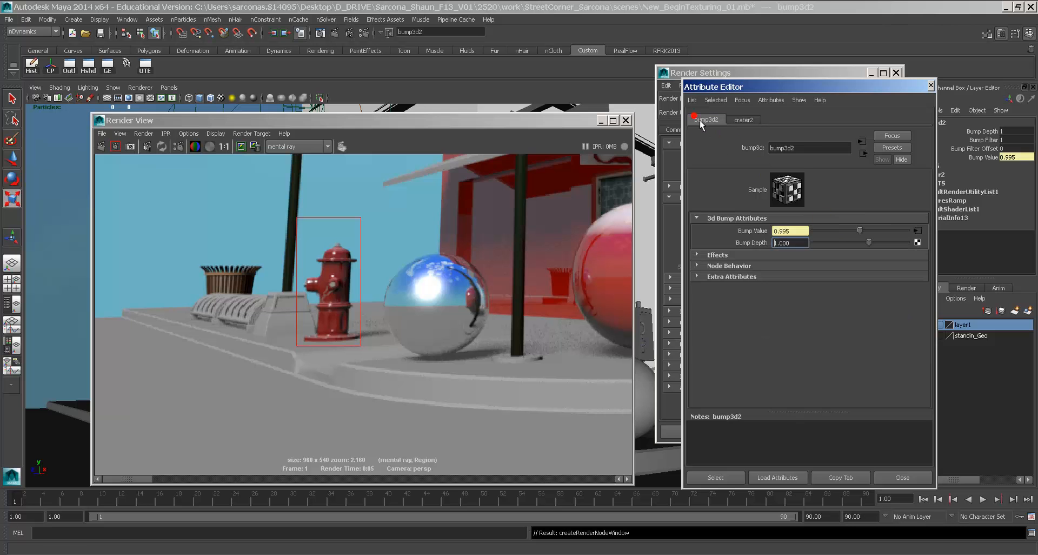
# Re-render the fire hydrant region with the crater bump and inspect the hydrant up close
pyautogui.click(129, 147)
pyautogui.click(115, 146)
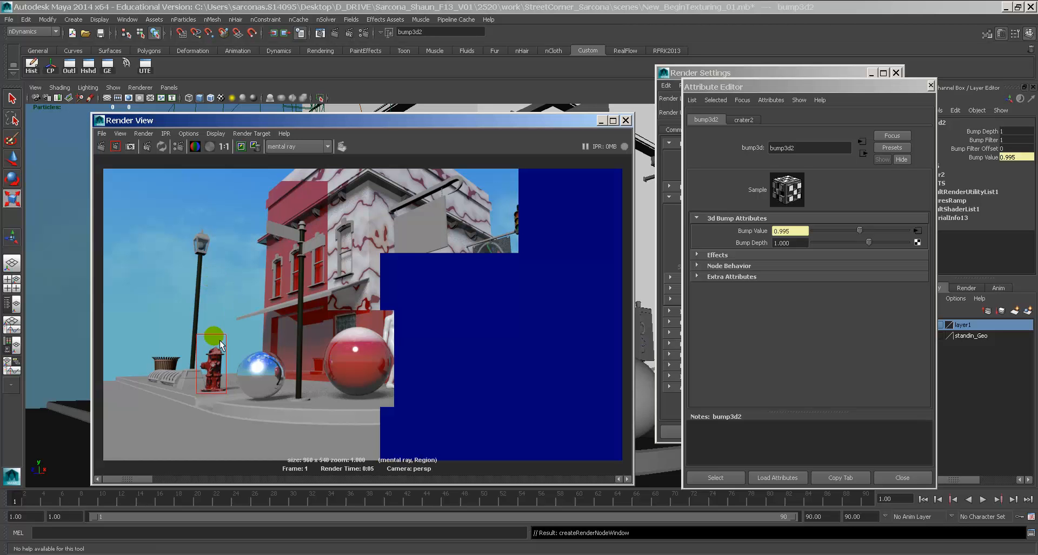
pyautogui.scroll(1, 219, 340)
pyautogui.keyDown('alt'); pyautogui.moveTo(175, 369); pyautogui.dragTo(394, 261, button='middle'); pyautogui.keyUp('alt')
pyautogui.scroll(1, 359, 274)
pyautogui.keyDown('alt'); pyautogui.moveTo(286, 294); pyautogui.dragTo(359, 295, button='middle'); pyautogui.keyUp('alt')
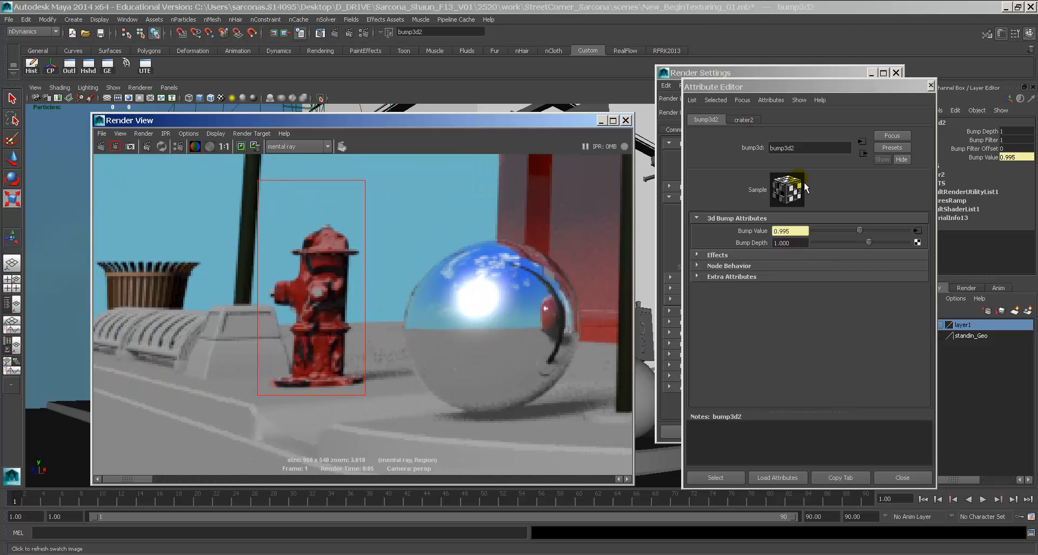
# Set the Bump Depth of bump3d2 to 0.25
pyautogui.click(795, 242)
pyautogui.write('0.25')
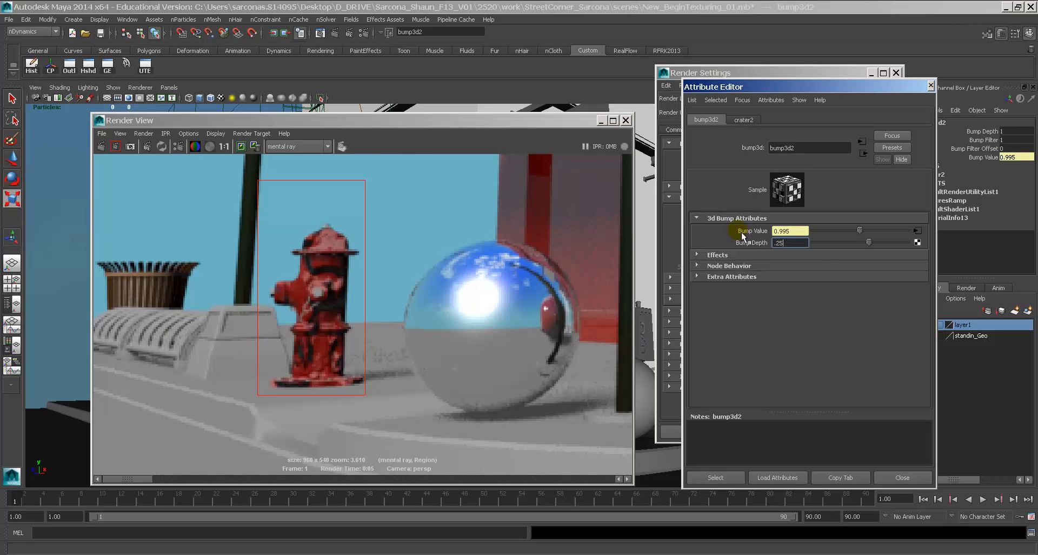
pyautogui.press('Return')
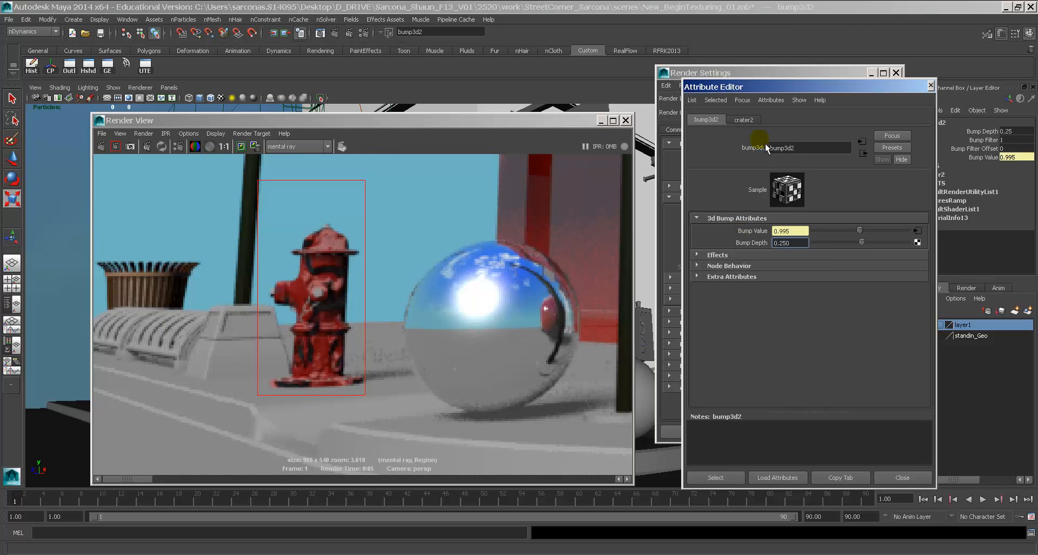
# Scale the crater texture's 3D placement node to 0.5 on all three axes
pyautogui.click(741, 120)
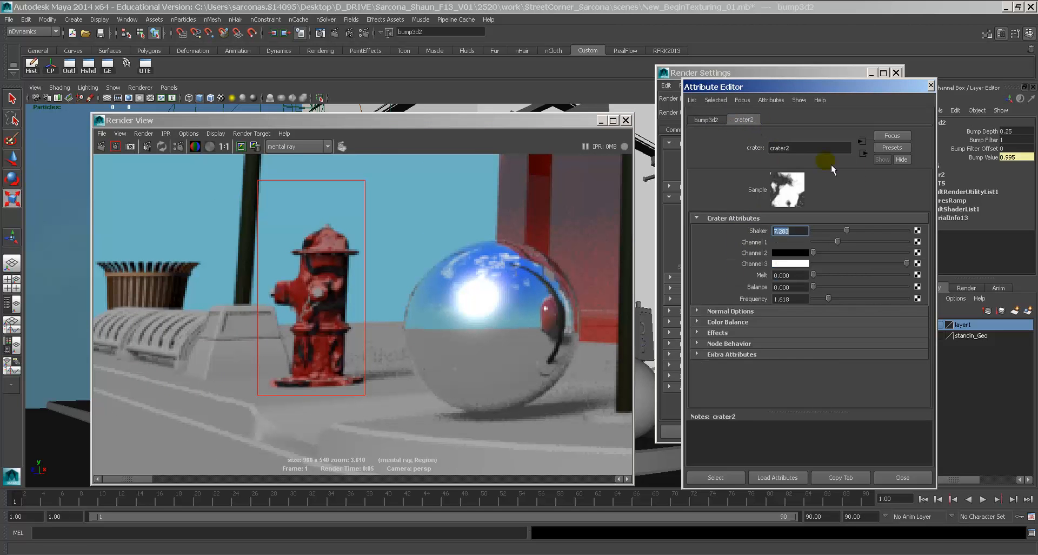
pyautogui.click(862, 141)
pyautogui.click(796, 255)
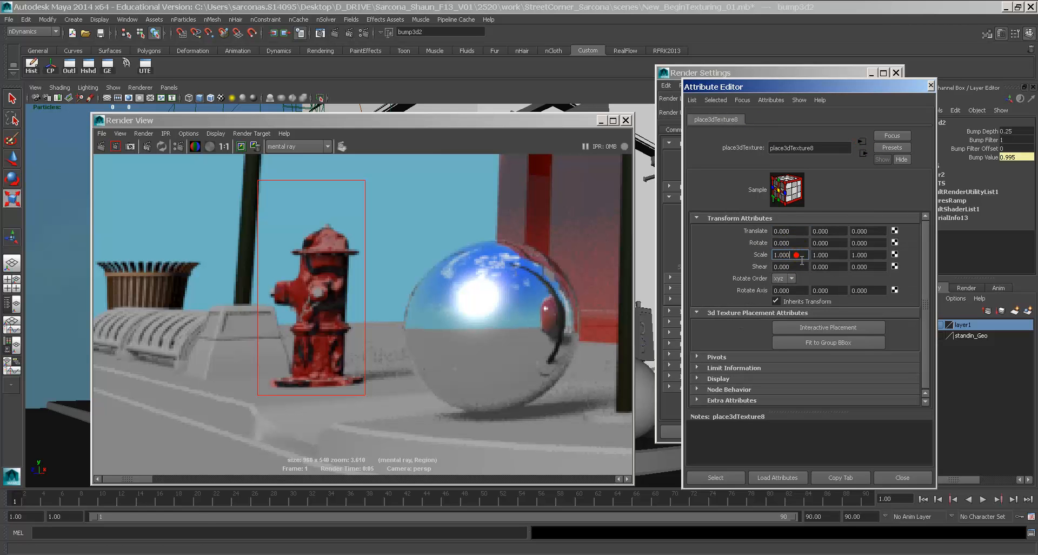
pyautogui.write('.5')
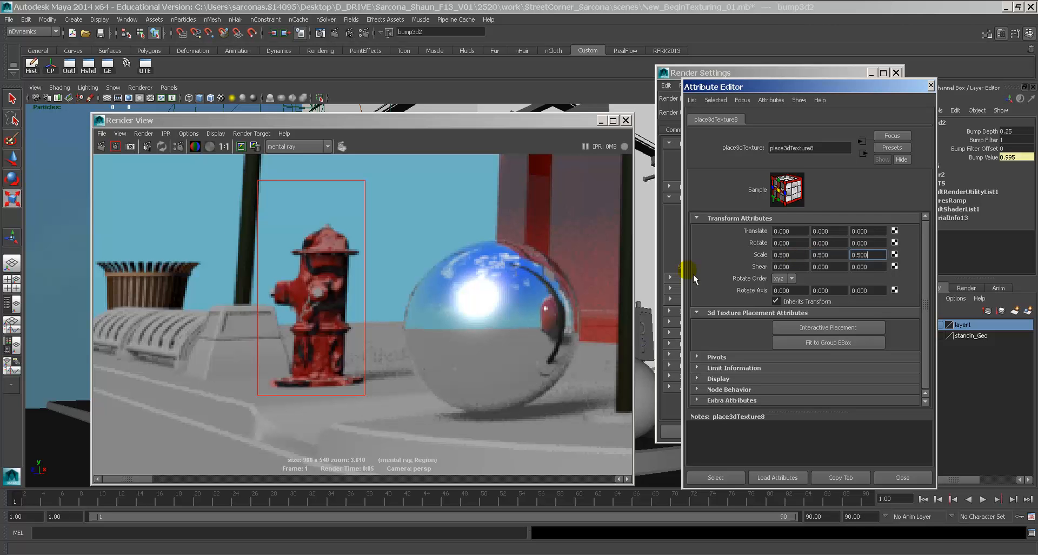
# Re-render the hydrant region with the smaller crater pattern and examine the bump detail
pyautogui.click(115, 146)
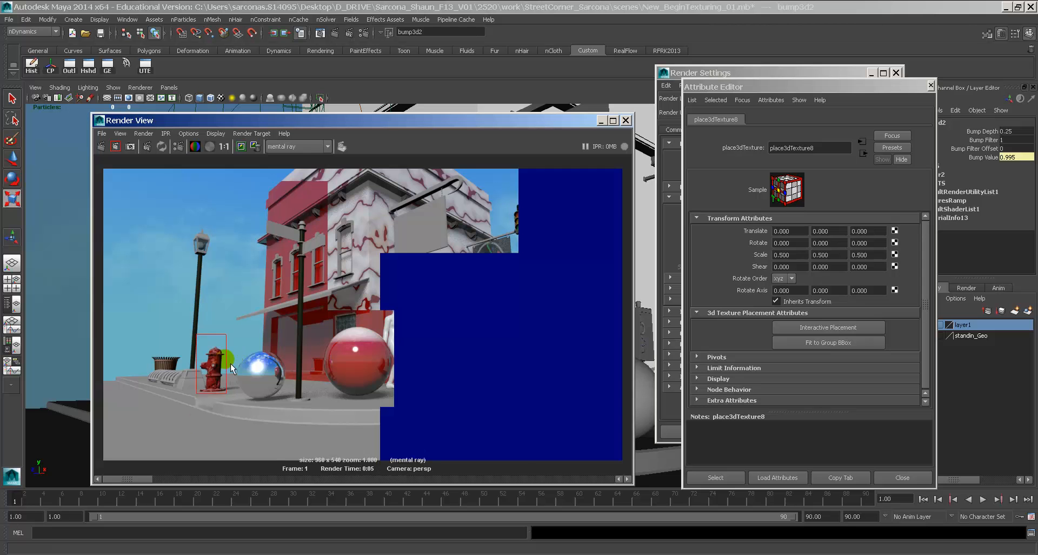
pyautogui.keyDown('alt'); pyautogui.moveTo(210, 375); pyautogui.dragTo(361, 297, button='middle'); pyautogui.keyUp('alt')
pyautogui.keyDown('alt'); pyautogui.moveTo(361, 298); pyautogui.dragTo(353, 337, button='right'); pyautogui.keyUp('alt')
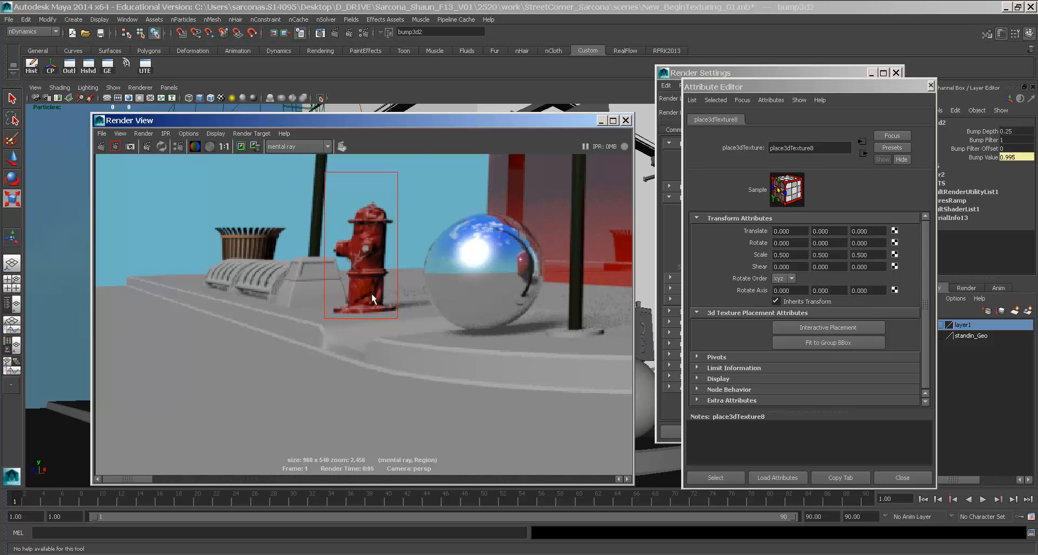
pyautogui.keyDown('alt'); pyautogui.moveTo(371, 298); pyautogui.dragTo(355, 329, button='middle'); pyautogui.keyUp('alt')
# Reduce the Bump Depth of bump3d2 to 0.05 and re-render the hydrant region to check it
pyautogui.click(862, 153)
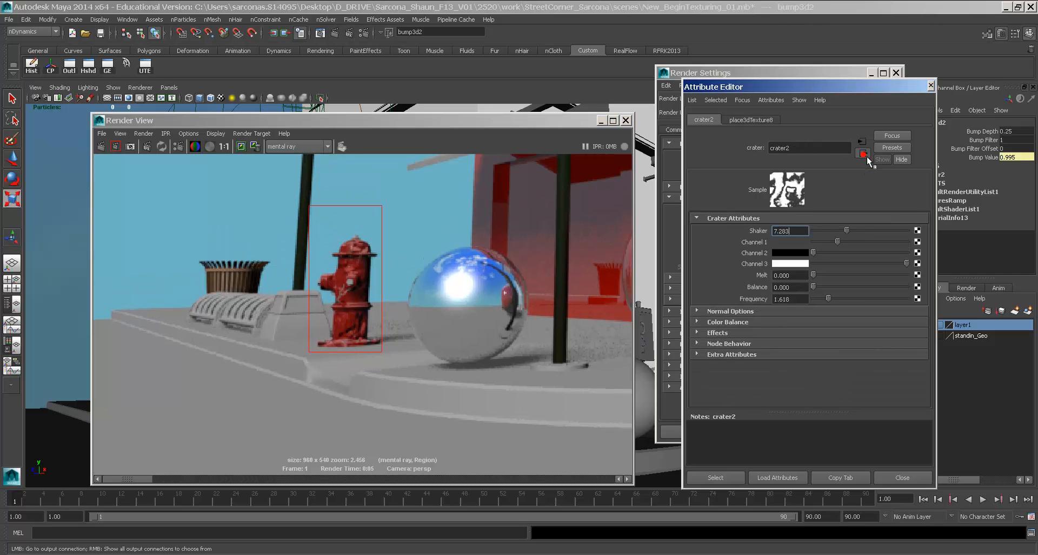
pyautogui.click(863, 153)
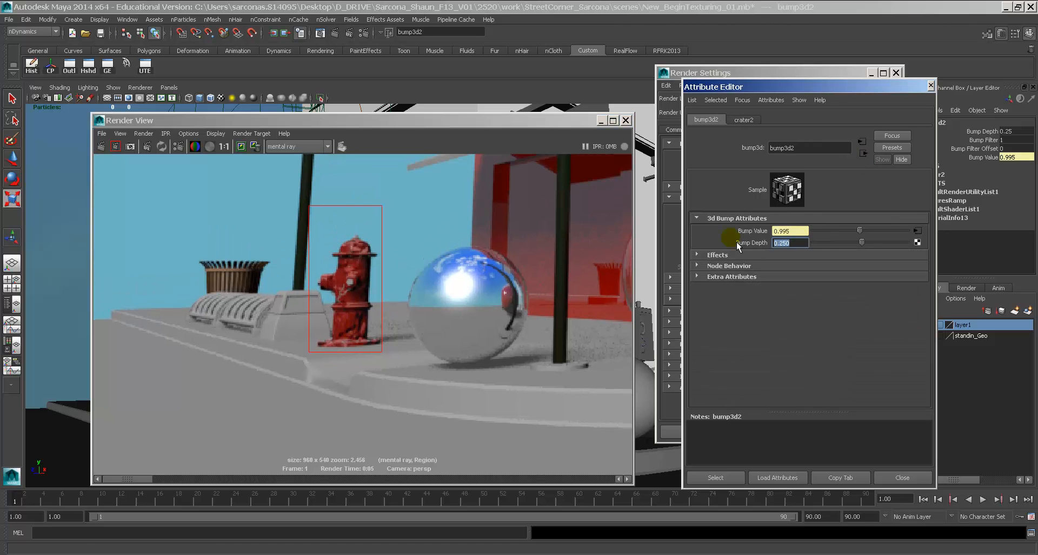
pyautogui.click(116, 146)
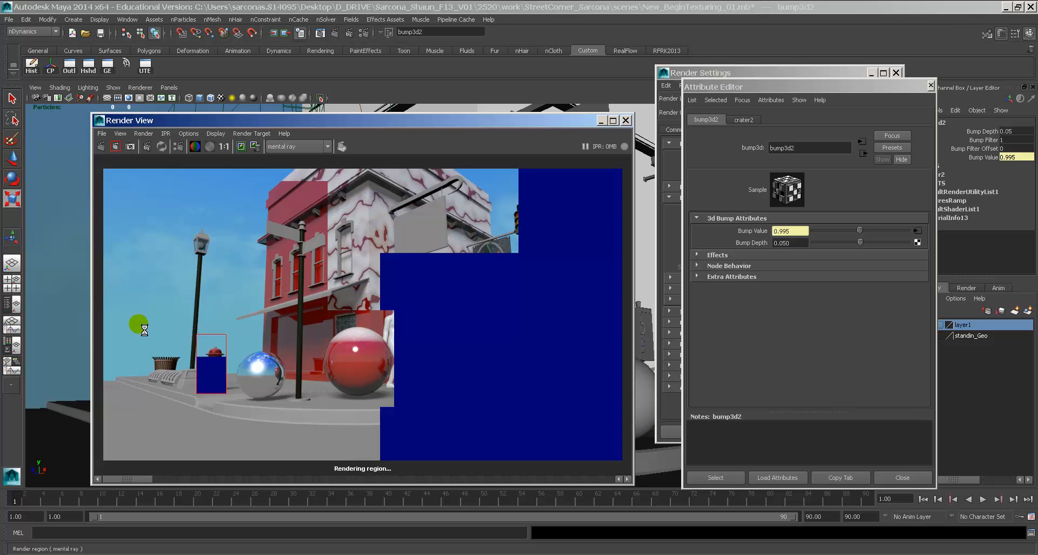
pyautogui.scroll(5, 216, 368)
pyautogui.keyDown('alt'); pyautogui.moveTo(200, 376); pyautogui.dragTo(465, 294, button='middle'); pyautogui.keyUp('alt')
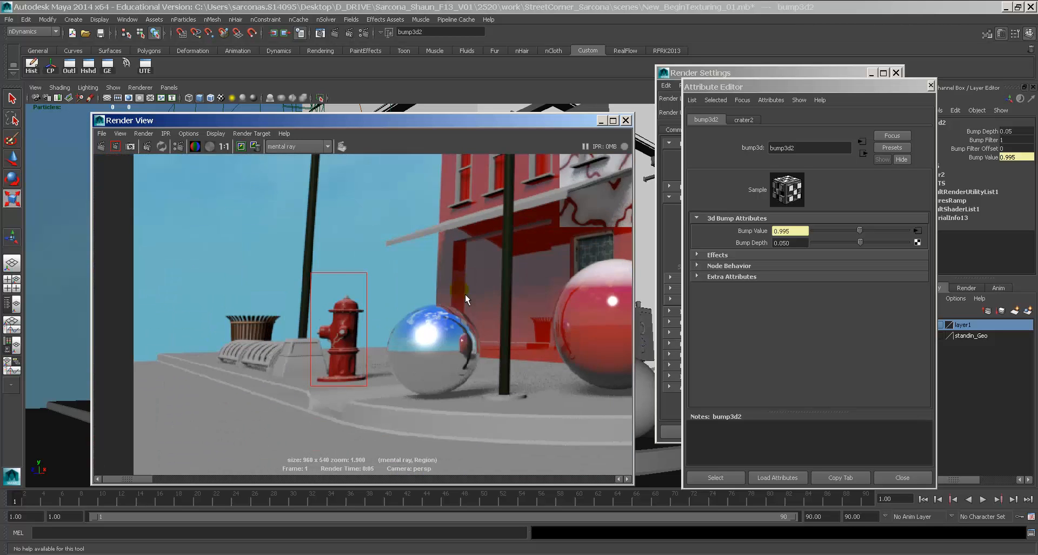
pyautogui.scroll(2, 384, 350)
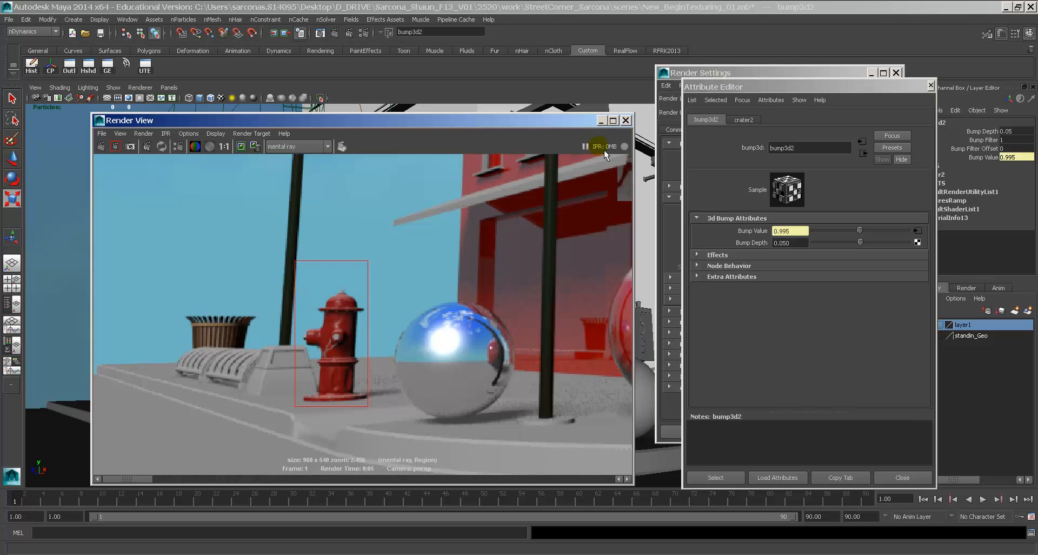
# Reopen the render view and render a new region covering the red building facade and the large red sphere
pyautogui.click(626, 120)
pyautogui.keyDown('alt'); pyautogui.moveTo(409, 347); pyautogui.dragTo(407, 347); pyautogui.keyUp('alt')
pyautogui.click(321, 36)
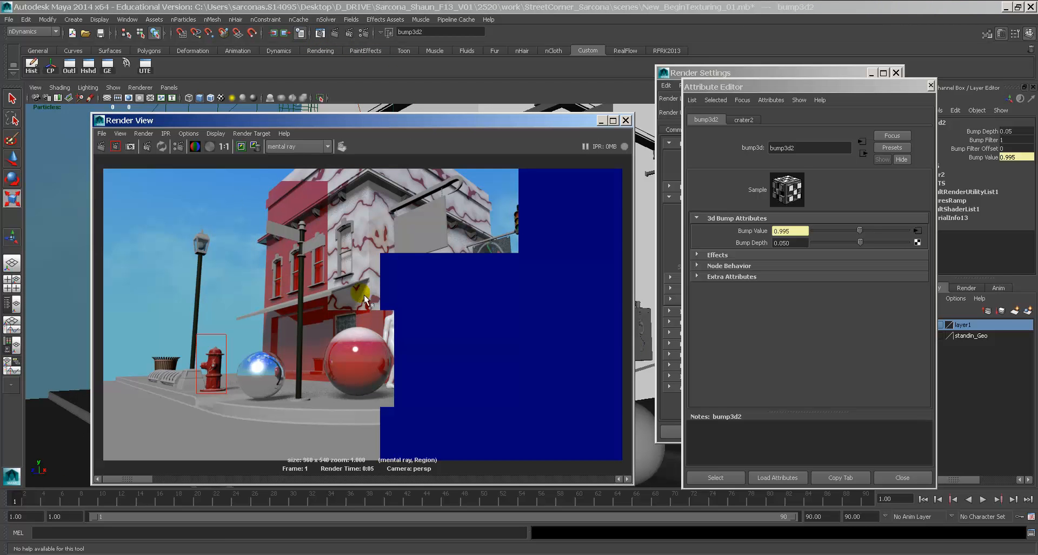
pyautogui.moveTo(355, 294); pyautogui.dragTo(396, 400)
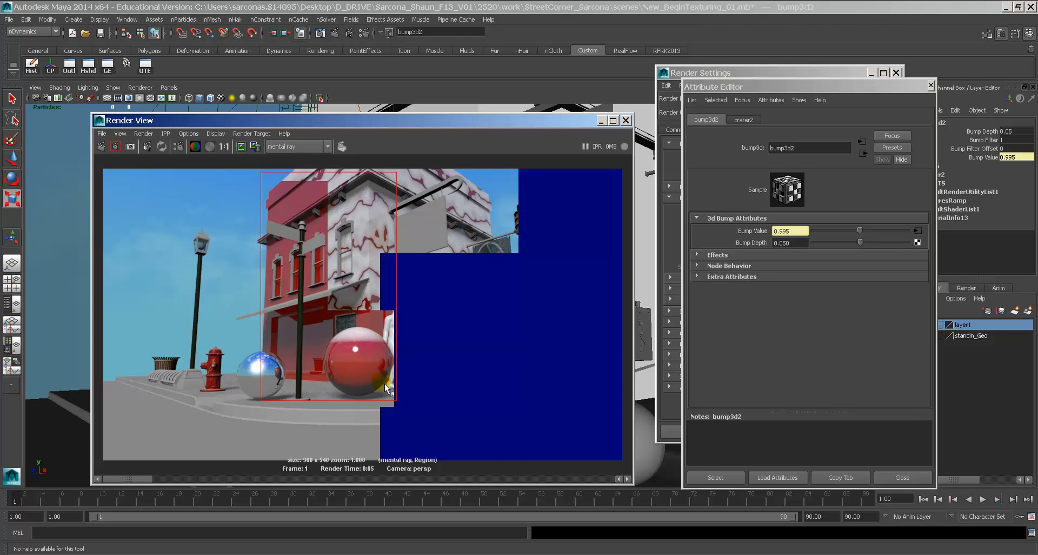
pyautogui.click(119, 148)
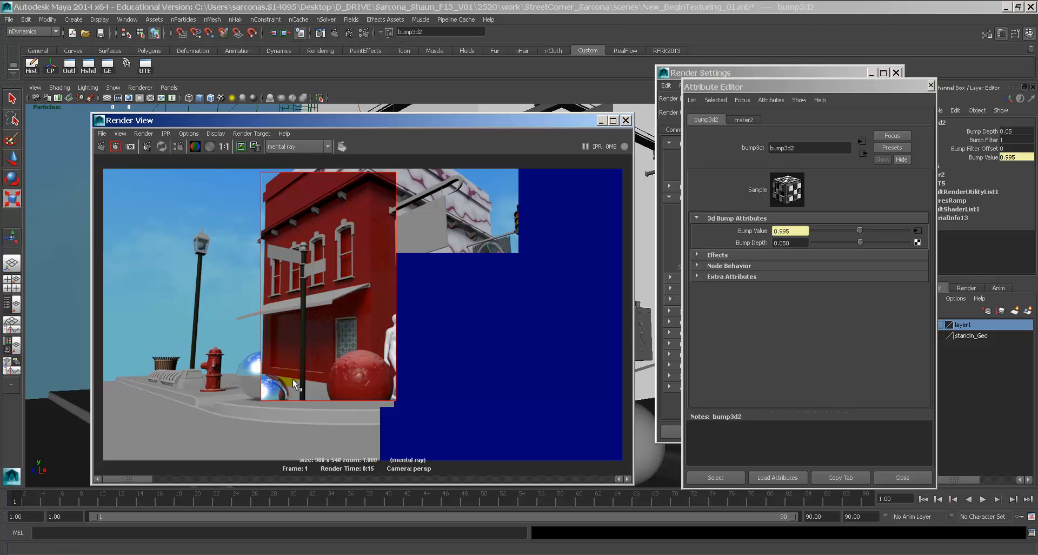
# Examine the bump detail on the building walls, the large sphere and the hydrant in the render
pyautogui.scroll(4, 387, 316)
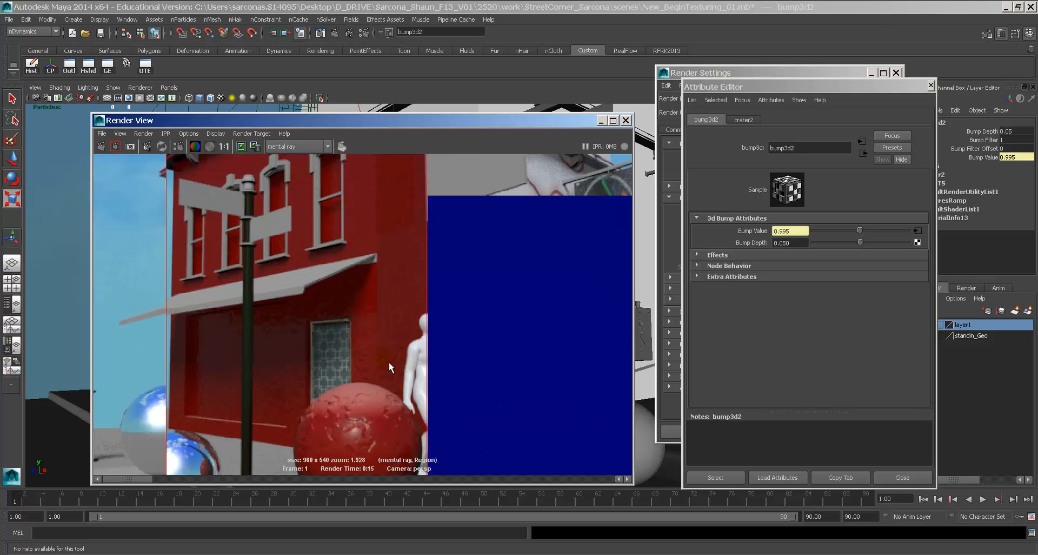
pyautogui.keyDown('alt'); pyautogui.moveTo(389, 362); pyautogui.dragTo(426, 372, button='middle'); pyautogui.keyUp('alt')
pyautogui.scroll(3, 420, 368)
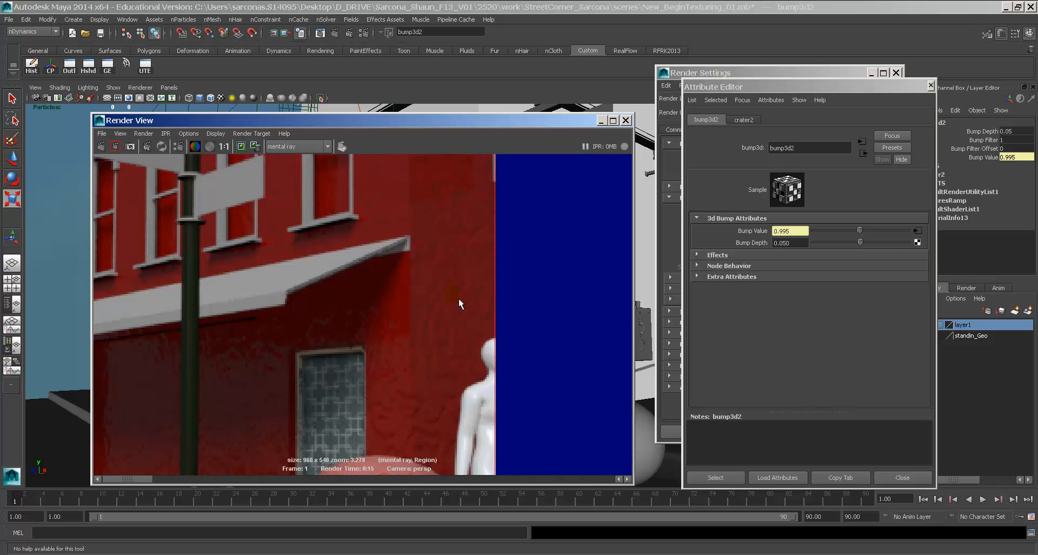
pyautogui.keyDown('alt'); pyautogui.moveTo(410, 427); pyautogui.dragTo(435, 229, button='middle'); pyautogui.keyUp('alt')
pyautogui.keyDown('alt'); pyautogui.moveTo(259, 291); pyautogui.dragTo(588, 331, button='middle'); pyautogui.keyUp('alt')
pyautogui.keyDown('alt'); pyautogui.moveTo(429, 332); pyautogui.dragTo(370, 339, button='middle'); pyautogui.keyUp('alt')
pyautogui.keyDown('alt'); pyautogui.moveTo(437, 331); pyautogui.dragTo(183, 357, button='middle'); pyautogui.keyUp('alt')
pyautogui.keyDown('alt'); pyautogui.moveTo(183, 357); pyautogui.dragTo(16, 288, button='right'); pyautogui.keyUp('alt')
pyautogui.keyDown('alt'); pyautogui.moveTo(343, 301); pyautogui.dragTo(246, 302, button='right'); pyautogui.keyUp('alt')
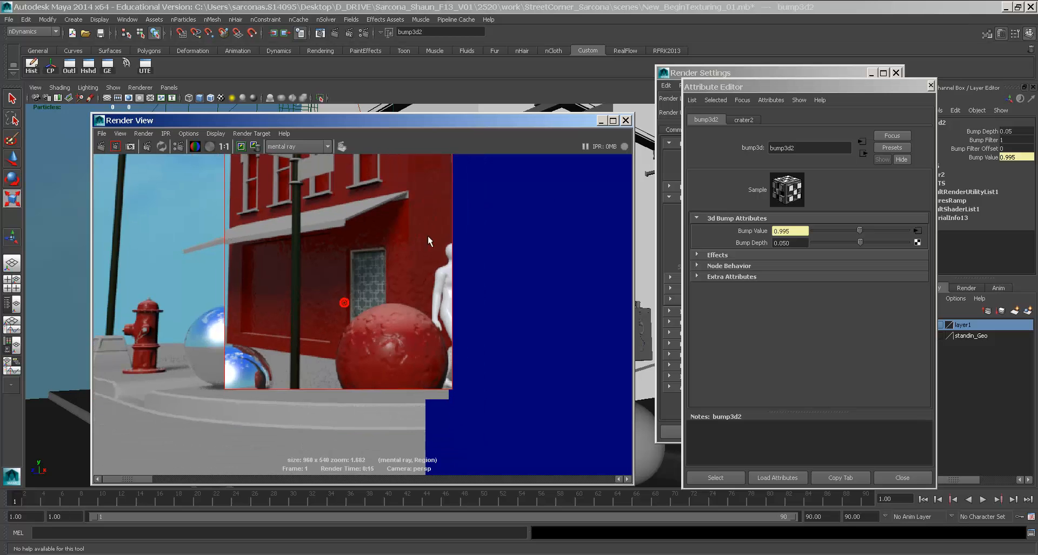
# Close the render view, then select the fire hydrant and frame it in the perspective view
pyautogui.click(626, 121)
pyautogui.keyDown('alt'); pyautogui.moveTo(498, 325); pyautogui.dragTo(373, 329); pyautogui.keyUp('alt')
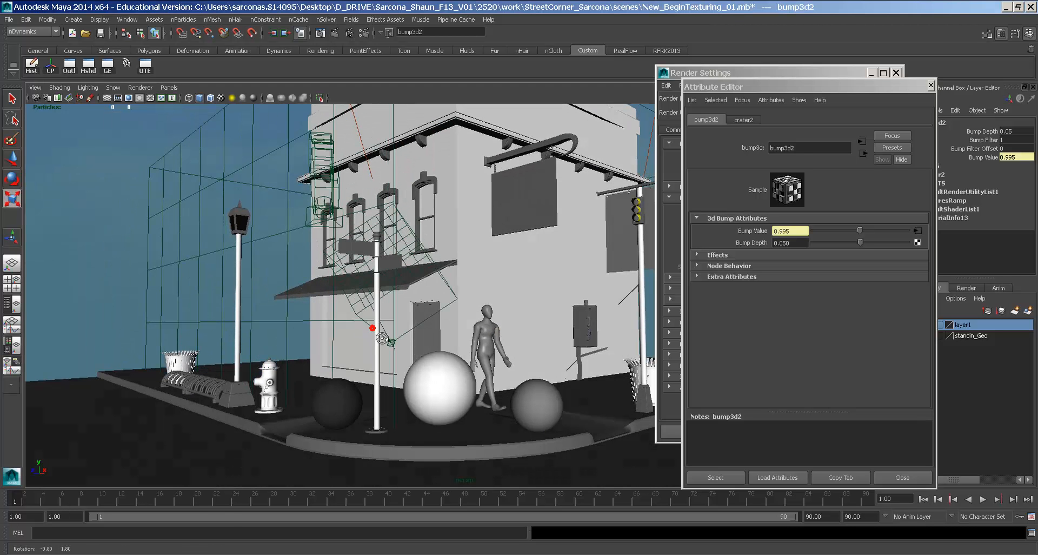
pyautogui.press('r')
pyautogui.click(268, 400)
pyautogui.press('f')
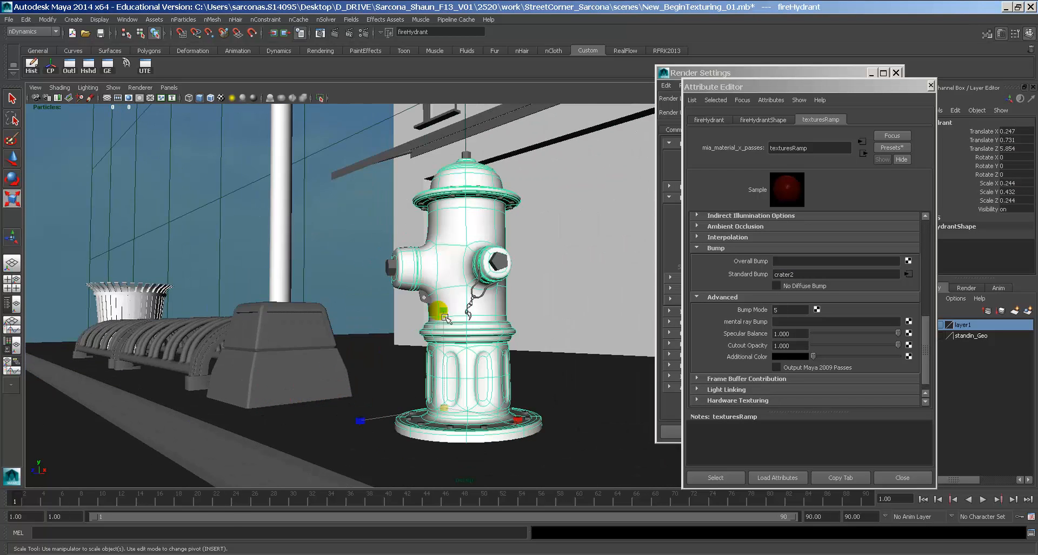
# Inspect the hydrant's separate parts by selecting a chain link and a bolt on its base flange
pyautogui.click(485, 323)
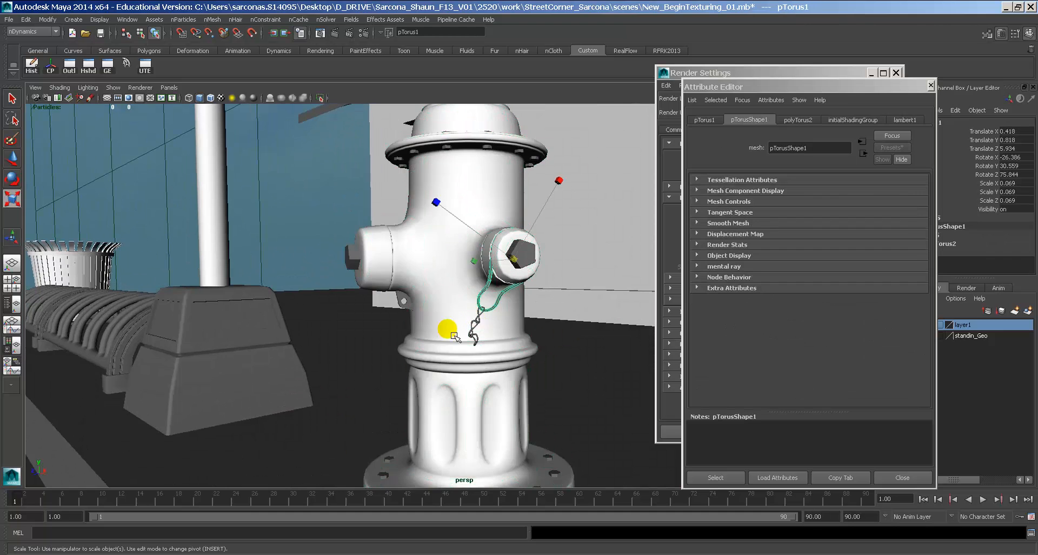
pyautogui.keyDown('alt'); pyautogui.moveTo(456, 334); pyautogui.dragTo(479, 349); pyautogui.keyUp('alt')
pyautogui.keyDown('alt'); pyautogui.moveTo(416, 374); pyautogui.dragTo(433, 294, button='middle'); pyautogui.keyUp('alt')
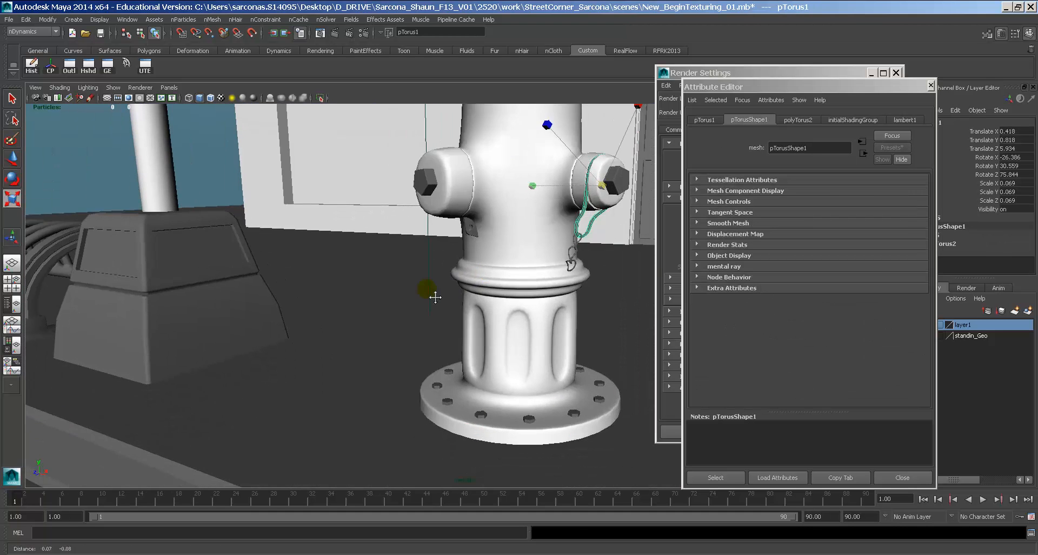
pyautogui.keyDown('alt'); pyautogui.moveTo(433, 294); pyautogui.dragTo(511, 344, button='right'); pyautogui.keyUp('alt')
pyautogui.keyDown('alt'); pyautogui.moveTo(511, 344); pyautogui.dragTo(354, 225, button='middle'); pyautogui.keyUp('alt')
pyautogui.click(392, 361)
pyautogui.keyDown('alt'); pyautogui.moveTo(287, 333); pyautogui.dragTo(366, 350); pyautogui.keyUp('alt')
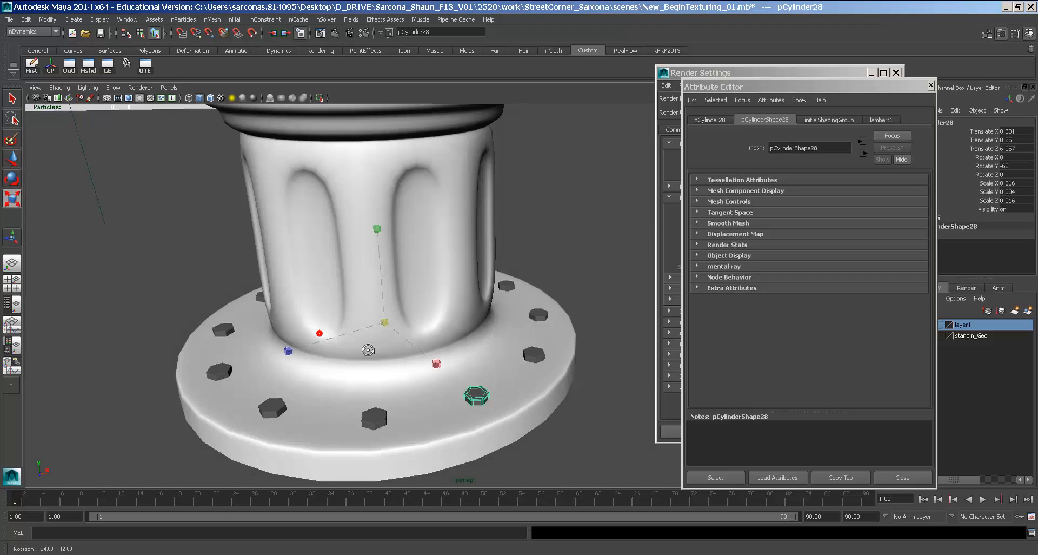
# Inspect the street light base and the end pipe of the bike rack by selecting each one
pyautogui.keyDown('alt'); pyautogui.moveTo(366, 349); pyautogui.dragTo(350, 311, button='right'); pyautogui.keyUp('alt')
pyautogui.keyDown('alt'); pyautogui.moveTo(350, 310); pyautogui.dragTo(546, 331, button='middle'); pyautogui.keyUp('alt')
pyautogui.keyDown('alt'); pyautogui.moveTo(476, 327); pyautogui.dragTo(306, 303, button='right'); pyautogui.keyUp('alt')
pyautogui.keyDown('alt'); pyautogui.moveTo(306, 304); pyautogui.dragTo(419, 305, button='middle'); pyautogui.keyUp('alt')
pyautogui.click(420, 305)
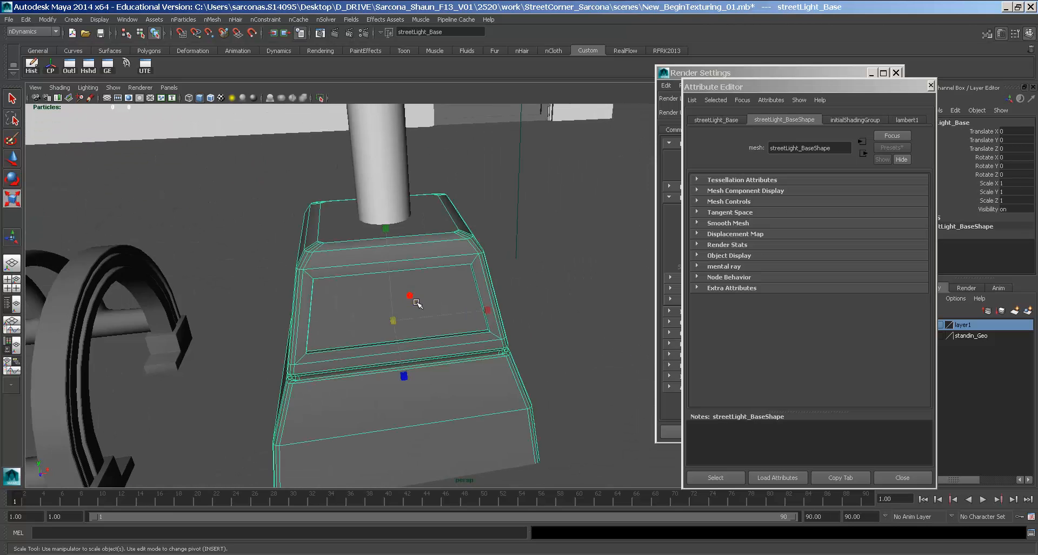
pyautogui.moveTo(357, 309)
pyautogui.keyDown('alt'); pyautogui.mouseDown()
pyautogui.moveTo(433, 313)
pyautogui.moveTo(352, 318)
pyautogui.mouseUp(); pyautogui.keyUp('alt')
pyautogui.keyDown('alt'); pyautogui.moveTo(351, 318); pyautogui.dragTo(222, 295, button='right'); pyautogui.keyUp('alt')
pyautogui.keyDown('alt'); pyautogui.moveTo(223, 294); pyautogui.dragTo(311, 273, button='middle'); pyautogui.keyUp('alt')
pyautogui.click(303, 268)
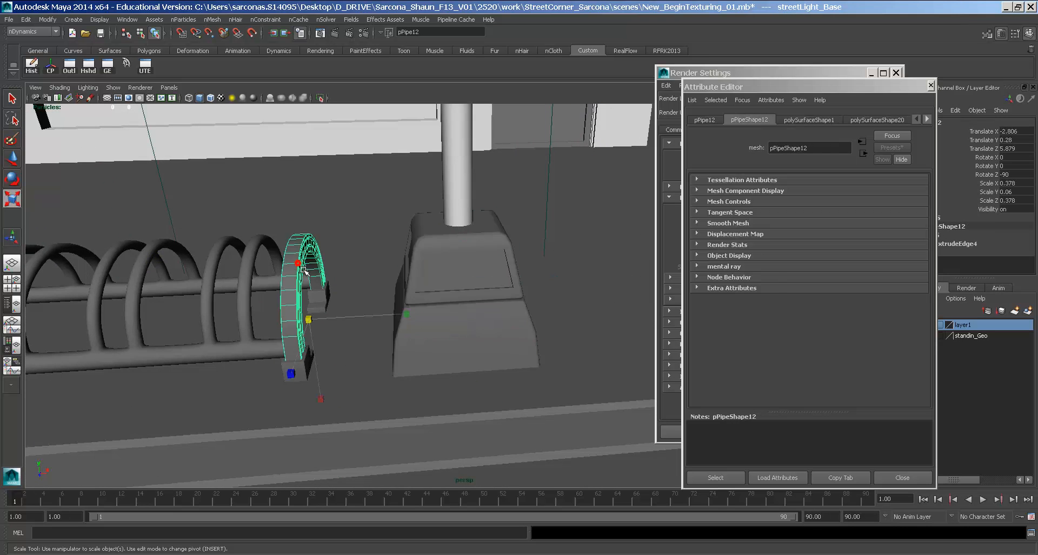
# Look over the bike racks, the trash can and the whole street corner in the perspective view
pyautogui.keyDown('alt'); pyautogui.moveTo(303, 268); pyautogui.dragTo(368, 286); pyautogui.keyUp('alt')
pyautogui.keyDown('alt'); pyautogui.moveTo(367, 286); pyautogui.dragTo(513, 315, button='middle'); pyautogui.keyUp('alt')
pyautogui.keyDown('alt'); pyautogui.moveTo(501, 314); pyautogui.dragTo(330, 293, button='right'); pyautogui.keyUp('alt')
pyautogui.keyDown('alt'); pyautogui.moveTo(330, 293); pyautogui.dragTo(417, 292, button='middle'); pyautogui.keyUp('alt')
pyautogui.keyDown('alt'); pyautogui.moveTo(417, 293); pyautogui.dragTo(281, 292, button='right'); pyautogui.keyUp('alt')
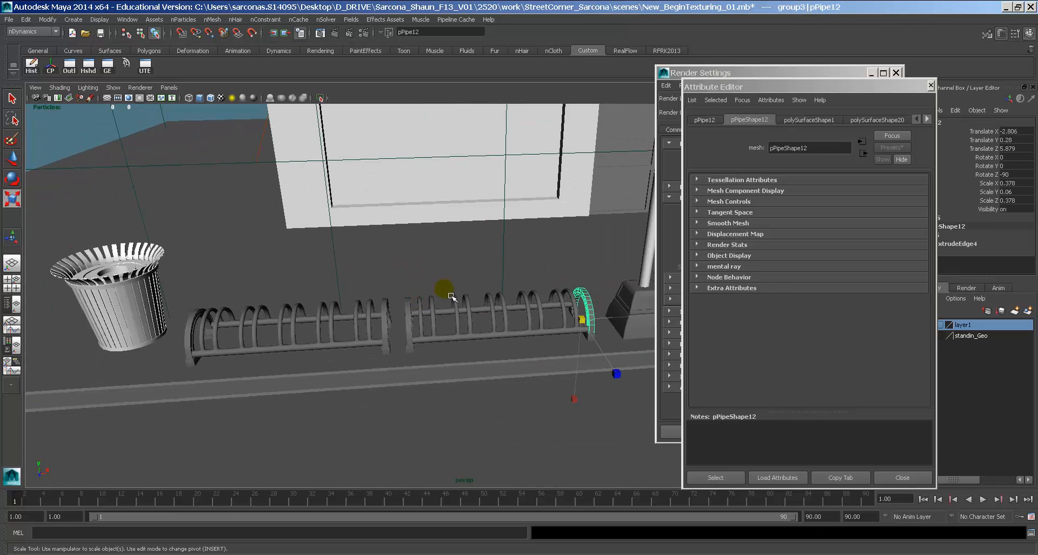
pyautogui.keyDown('alt'); pyautogui.moveTo(478, 310); pyautogui.dragTo(292, 303, button='right'); pyautogui.keyUp('alt')
pyautogui.keyDown('alt'); pyautogui.moveTo(519, 276); pyautogui.dragTo(384, 295, button='middle'); pyautogui.keyUp('alt')
pyautogui.keyDown('alt'); pyautogui.moveTo(384, 292); pyautogui.dragTo(309, 293); pyautogui.keyUp('alt')
pyautogui.keyDown('alt'); pyautogui.moveTo(309, 293); pyautogui.dragTo(228, 296, button='middle'); pyautogui.keyUp('alt')
pyautogui.keyDown('alt'); pyautogui.moveTo(228, 296); pyautogui.dragTo(456, 308, button='right'); pyautogui.keyUp('alt')
pyautogui.keyDown('alt'); pyautogui.moveTo(456, 308); pyautogui.dragTo(312, 289, button='middle'); pyautogui.keyUp('alt')
pyautogui.press('r')
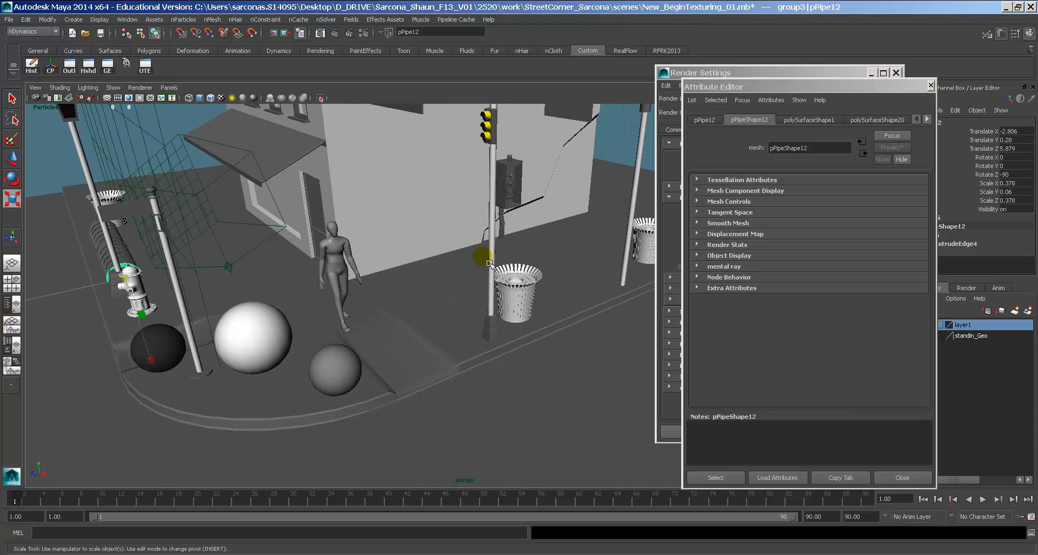
# Inspect the payphone's separate parts by selecting its inner panel, handset and outer housing
pyautogui.click(518, 204)
pyautogui.press('f')
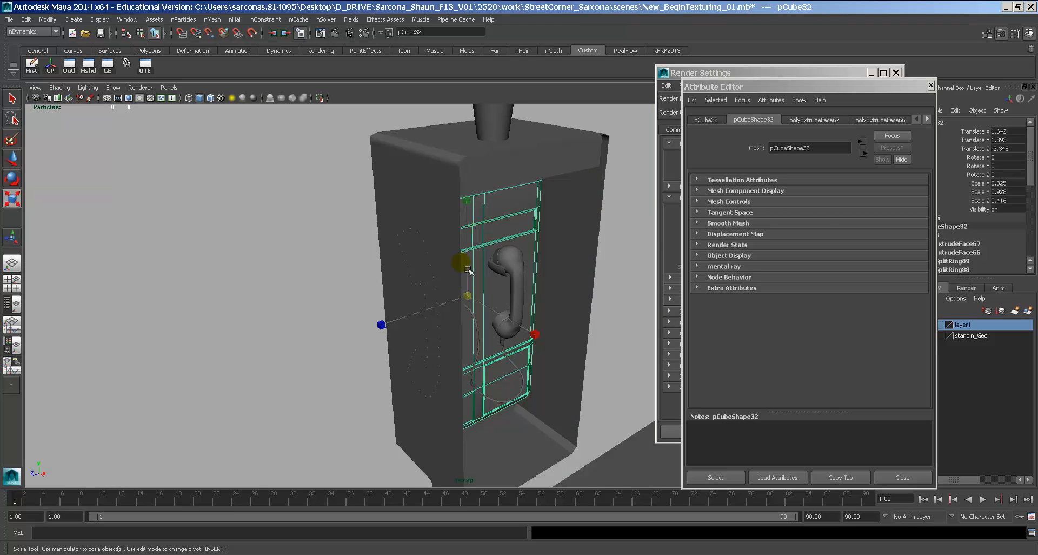
pyautogui.keyDown('alt'); pyautogui.moveTo(598, 320); pyautogui.dragTo(541, 270); pyautogui.keyUp('alt')
pyautogui.click(423, 264)
pyautogui.press('f')
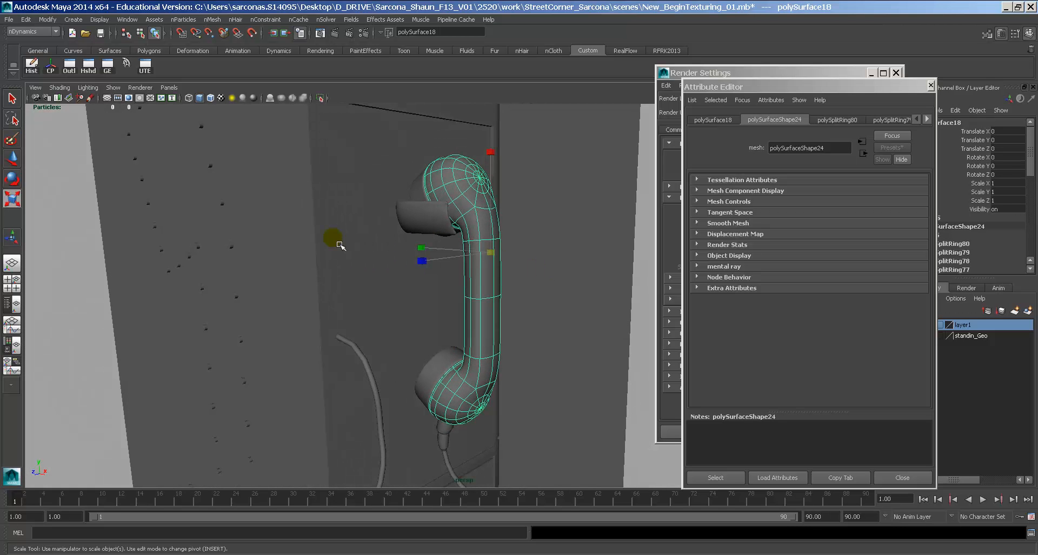
pyautogui.click(248, 224)
pyautogui.keyDown('alt'); pyautogui.moveTo(476, 282); pyautogui.dragTo(213, 217, button='right'); pyautogui.keyUp('alt')
pyautogui.keyDown('alt'); pyautogui.moveTo(422, 262); pyautogui.dragTo(403, 273); pyautogui.keyUp('alt')
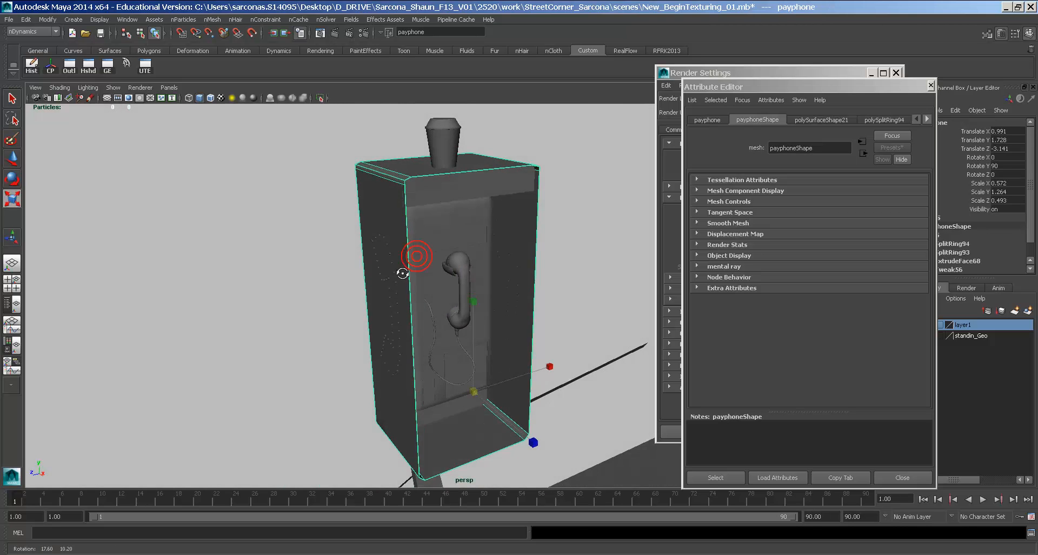
pyautogui.click(489, 262)
pyautogui.keyDown('alt'); pyautogui.moveTo(489, 262); pyautogui.dragTo(416, 231); pyautogui.keyUp('alt')
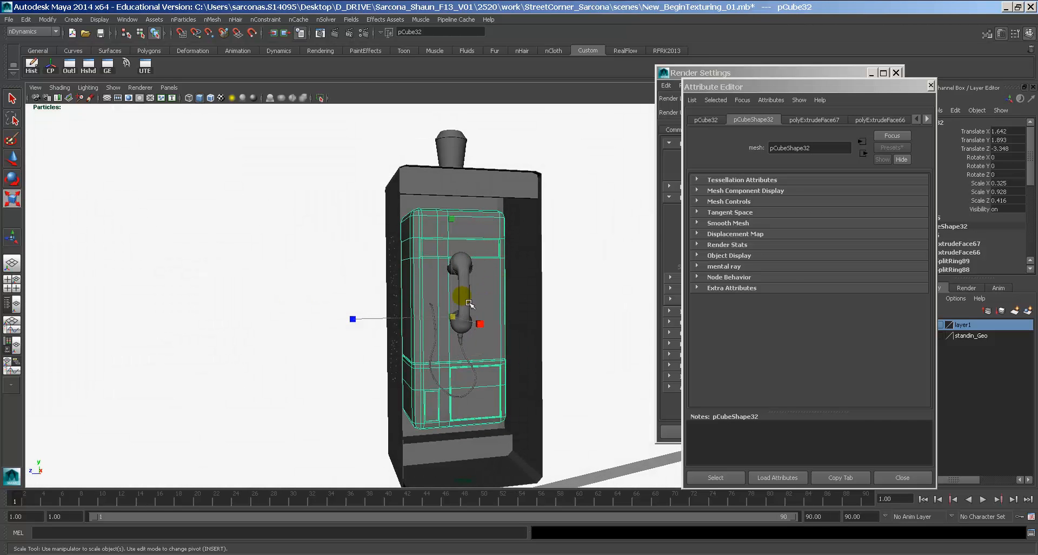
# Select the body of the coffee cup on top of the payphone and frame it in the view
pyautogui.click(461, 158)
pyautogui.press('f')
pyautogui.keyDown('alt'); pyautogui.moveTo(461, 265); pyautogui.dragTo(489, 276); pyautogui.keyUp('alt')
pyautogui.keyDown('alt'); pyautogui.moveTo(480, 268); pyautogui.dragTo(251, 216, button='right'); pyautogui.keyUp('alt')
# Switch to Firefox and search Google for "coffee cup texture" in a new tab
pyautogui.click(411, 553)
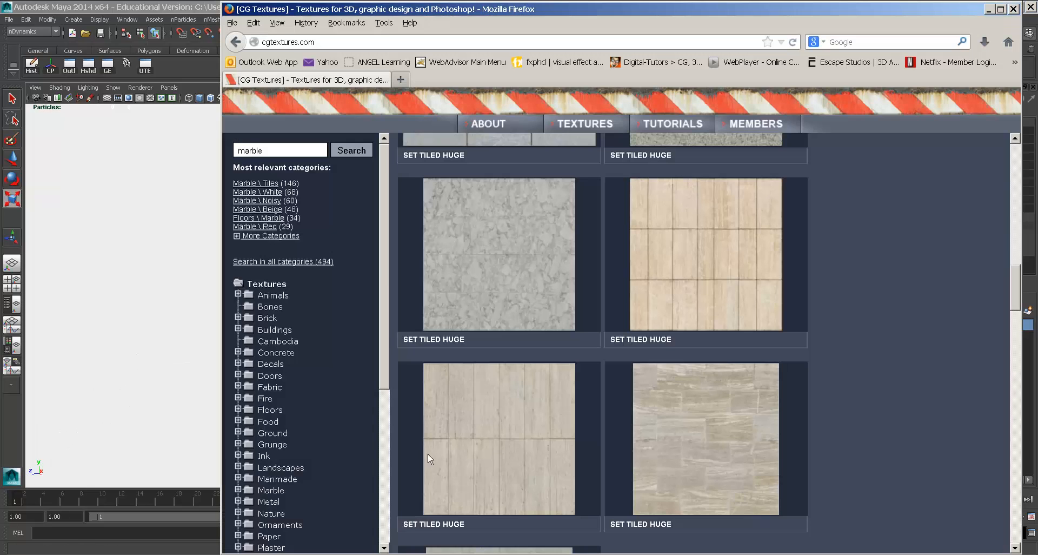
pyautogui.click(401, 80)
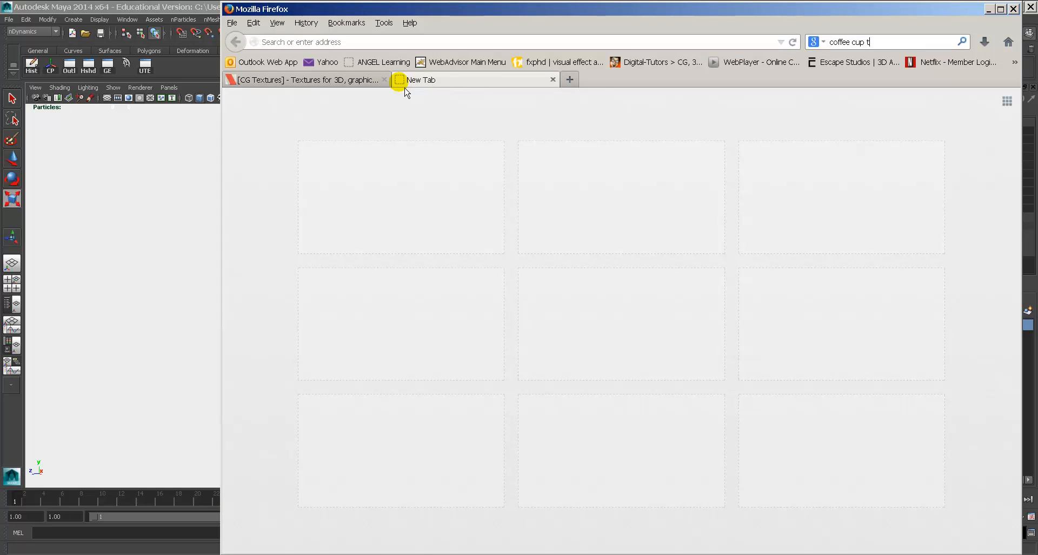
pyautogui.write('ure')
pyautogui.press('Return')
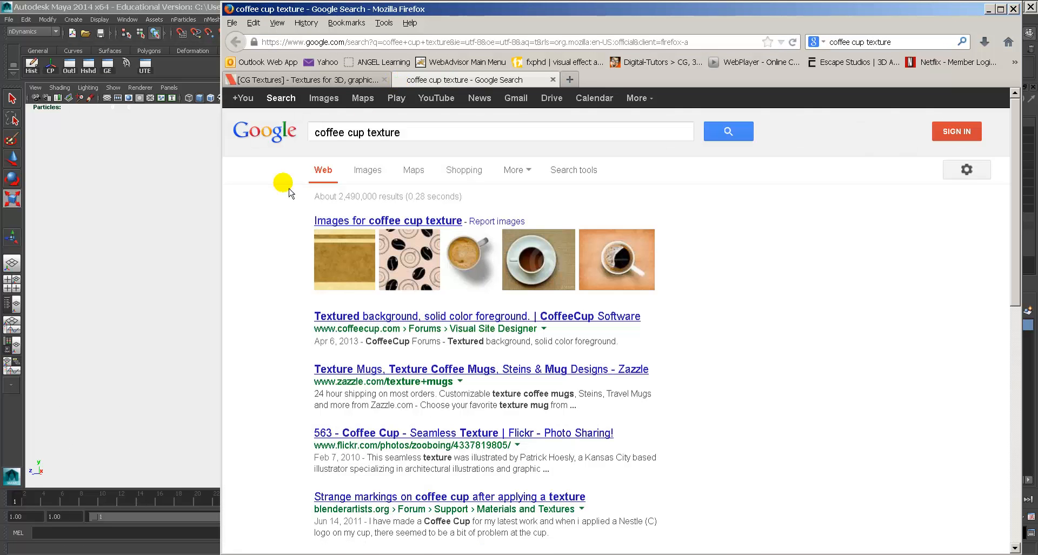
# Show image results, refine the search to "coffee cup label texture" and browse the pictures
pyautogui.click(329, 103)
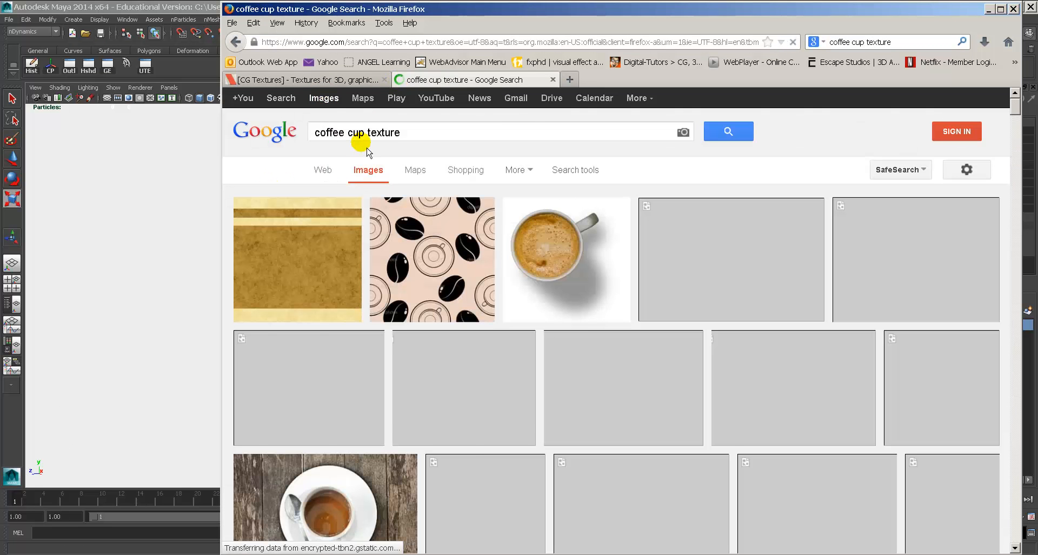
pyautogui.click(368, 134)
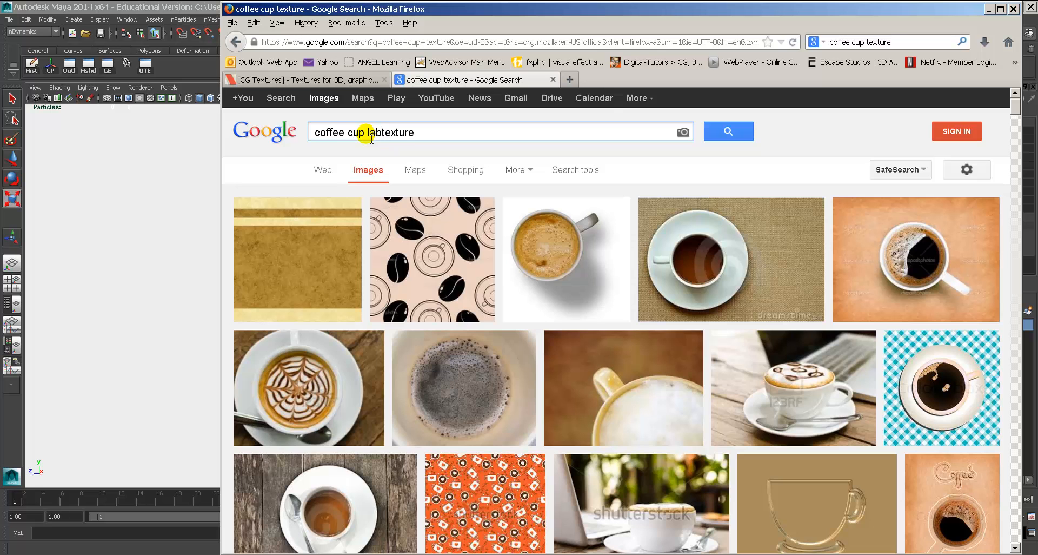
pyautogui.press('Return')
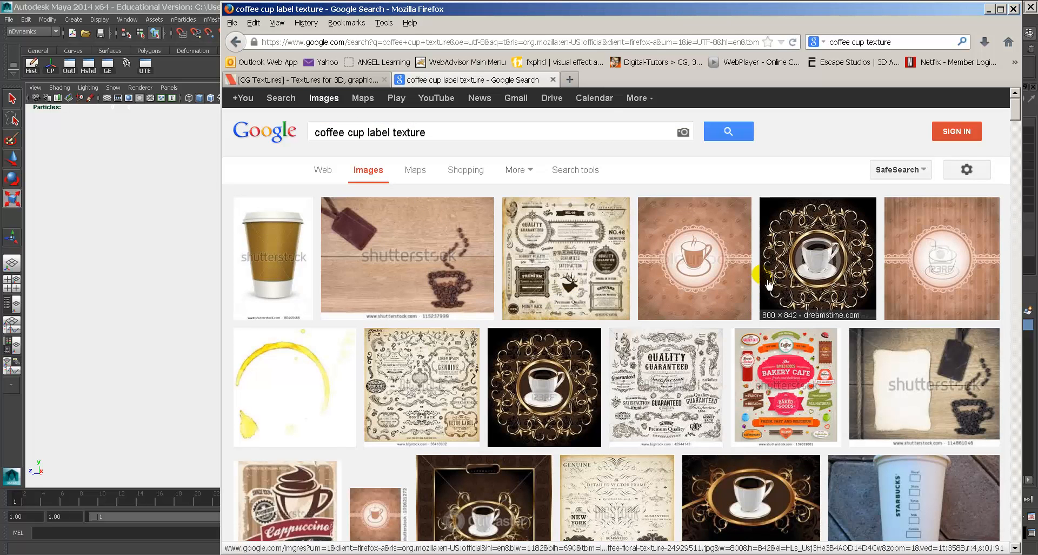
pyautogui.scroll(-5, 757, 268)
pyautogui.scroll(-20, 433, 268)
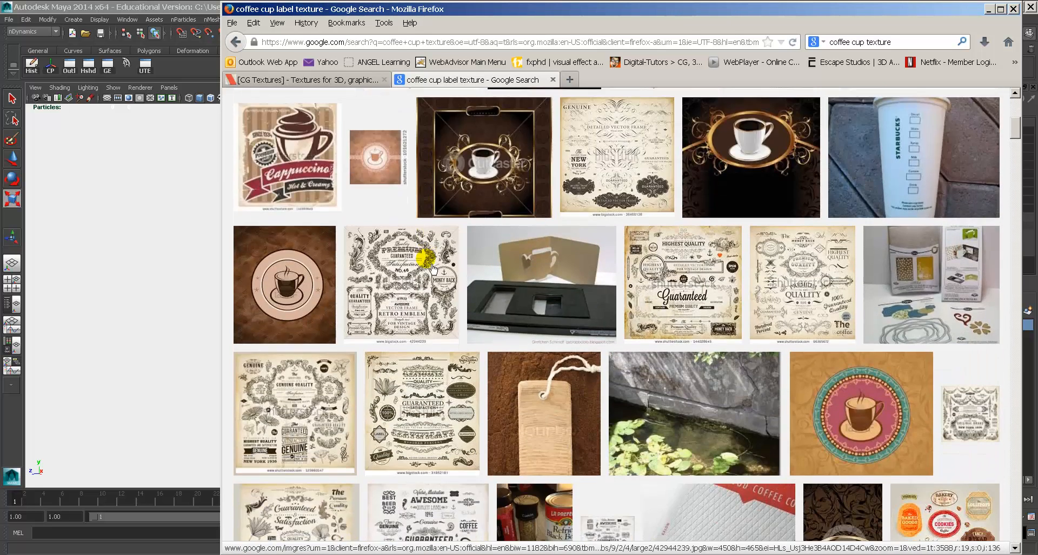
pyautogui.scroll(-10, 427, 268)
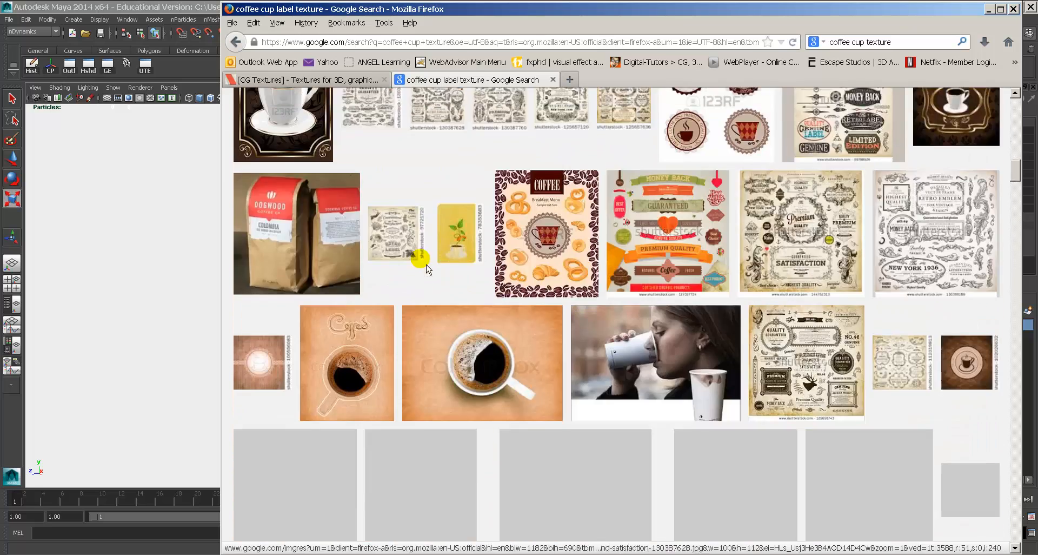
# Search the CG Textures site for "cup label", followed by a search for just "label"
pyautogui.click(318, 80)
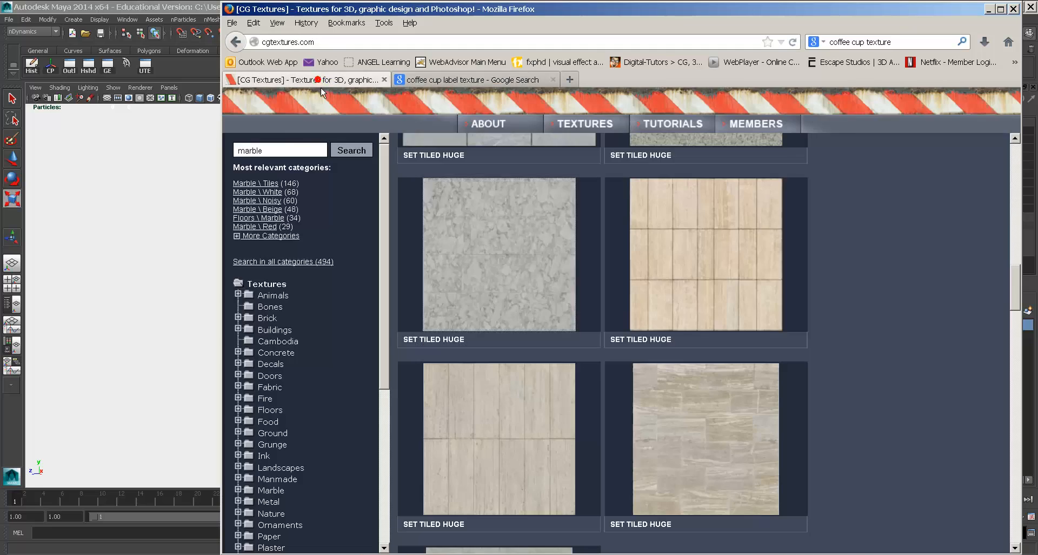
pyautogui.doubleClick(284, 151)
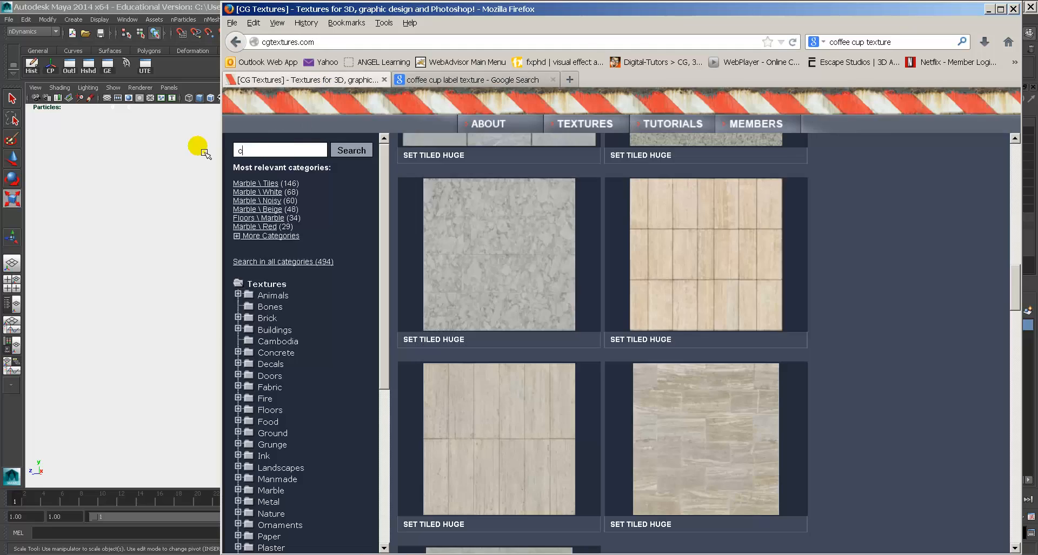
pyautogui.write('cup label')
pyautogui.press('Return')
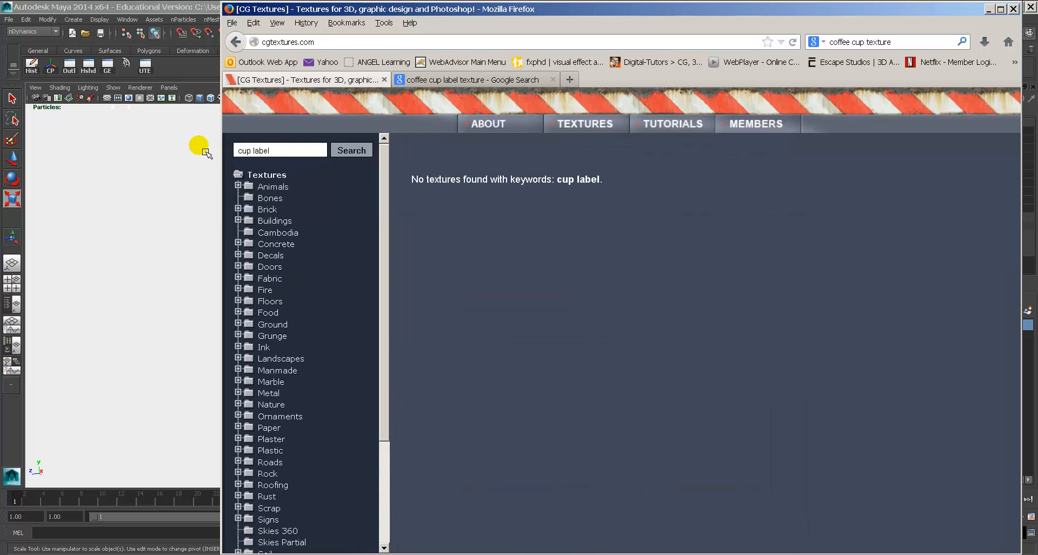
pyautogui.press('BackSpace')
pyautogui.press('Return')
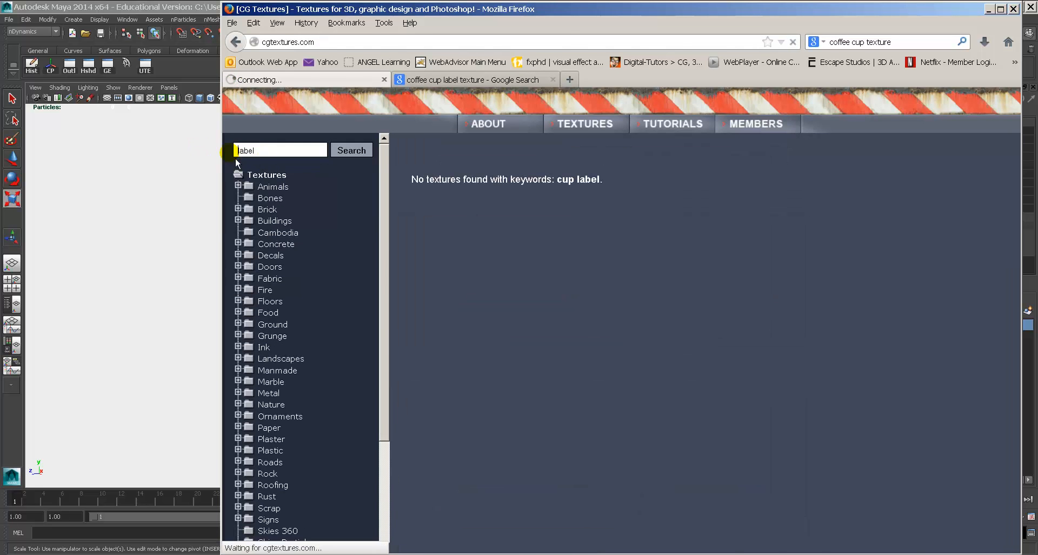
# Return to the Google image results, preview the small wood-background coffee label and browse for a suitable cup texture
pyautogui.click(466, 81)
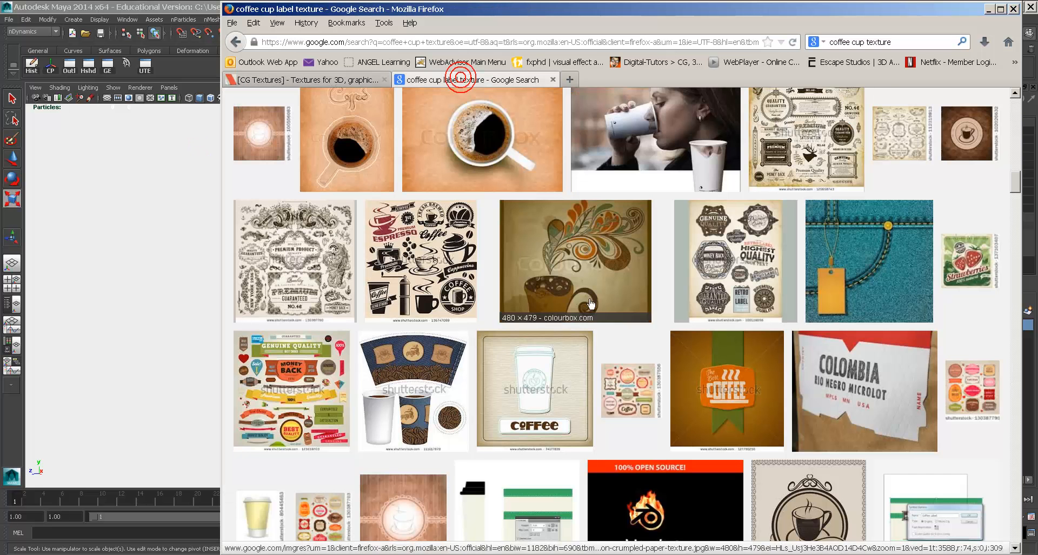
pyautogui.scroll(-8, 581, 292)
pyautogui.scroll(4, 586, 295)
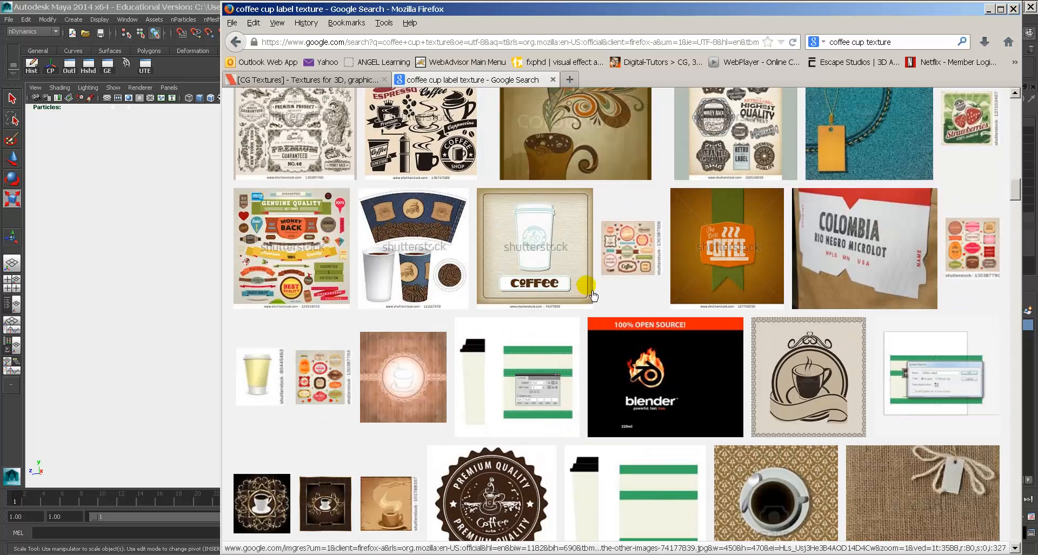
pyautogui.click(427, 380)
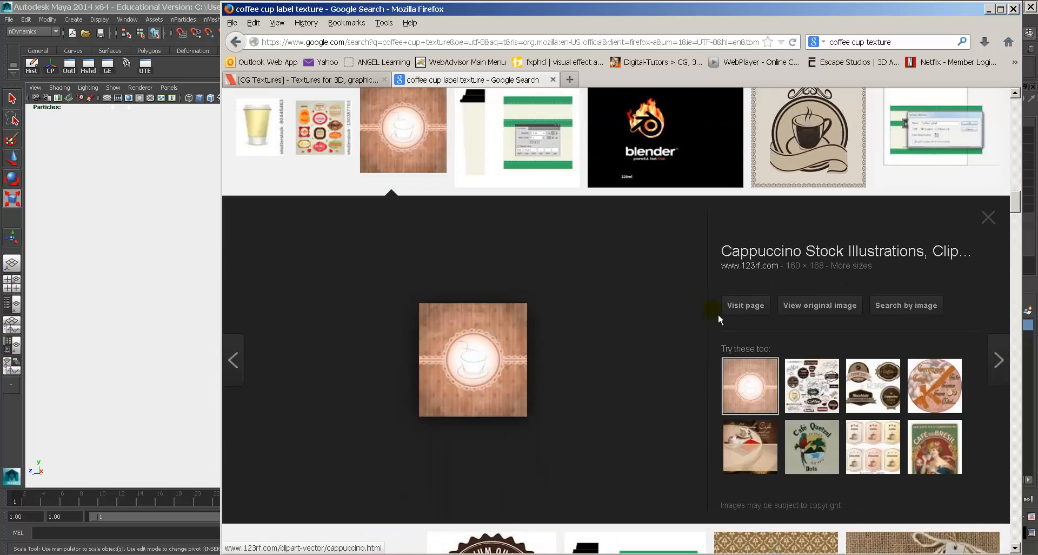
pyautogui.scroll(15, 592, 309)
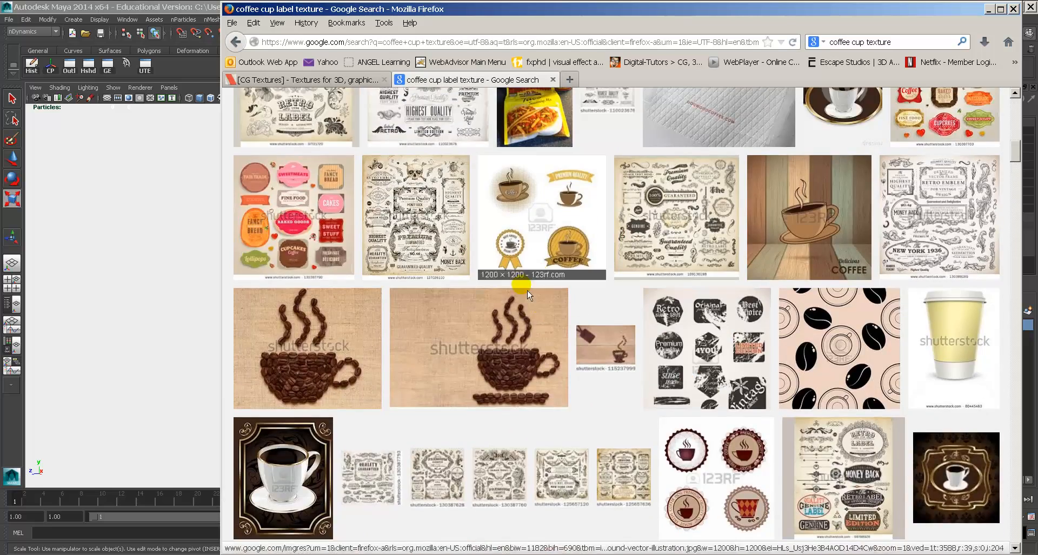
pyautogui.scroll(10, 529, 295)
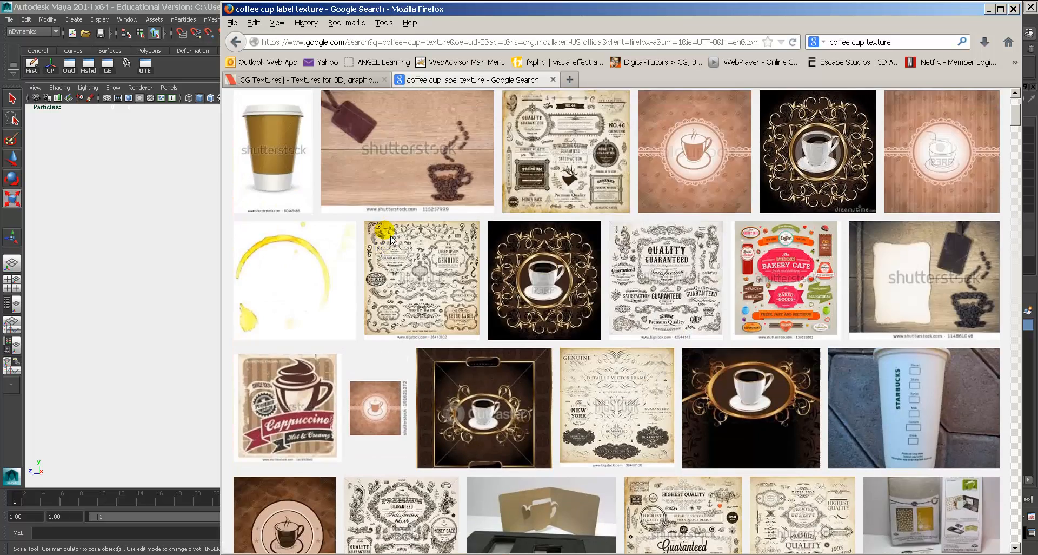
pyautogui.scroll(3, 392, 240)
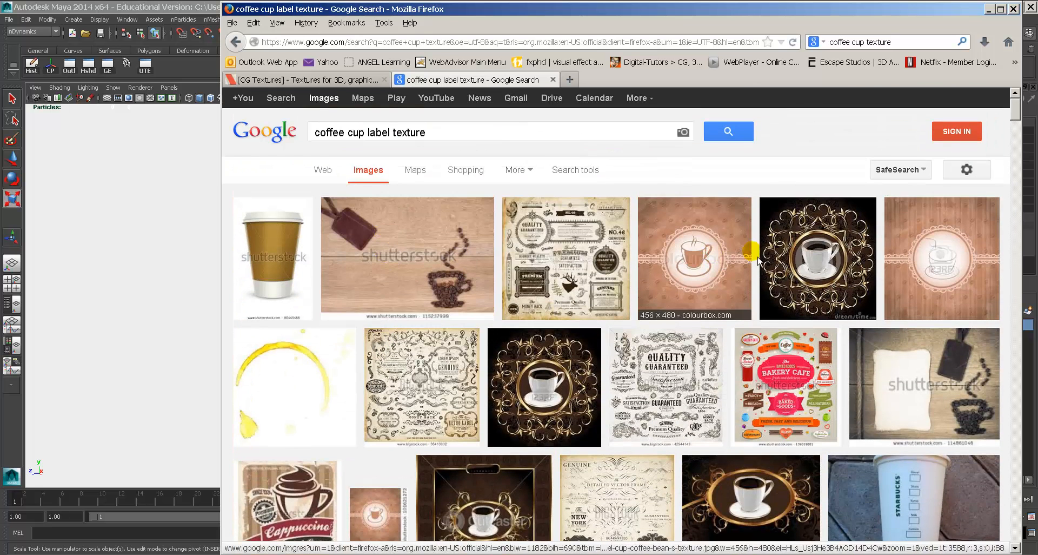
# Open the original of the brown grunge coffee-cup label image from colourbox.com and save it as coffeecup.jpg
pyautogui.click(703, 258)
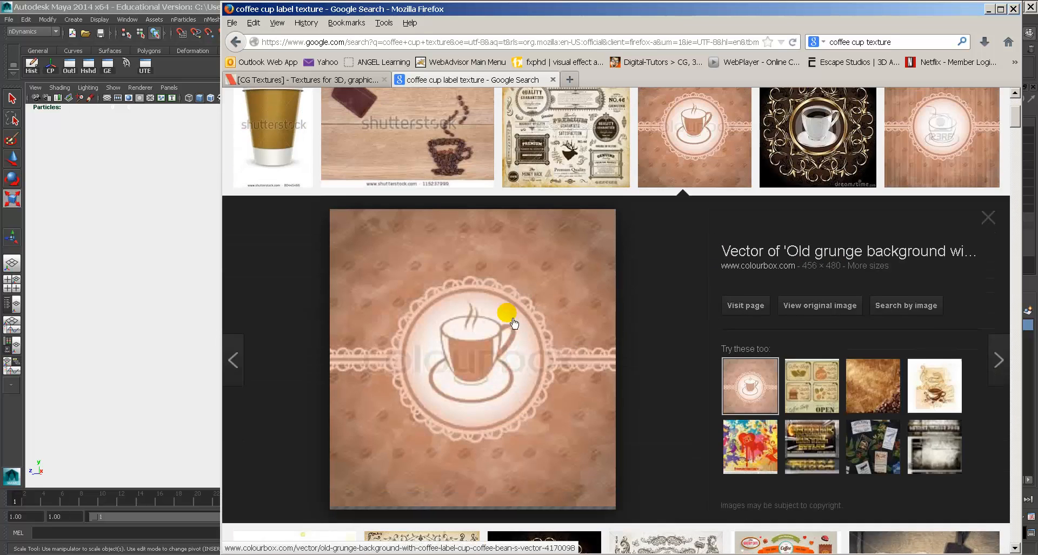
pyautogui.click(809, 303)
pyautogui.rightClick(552, 277)
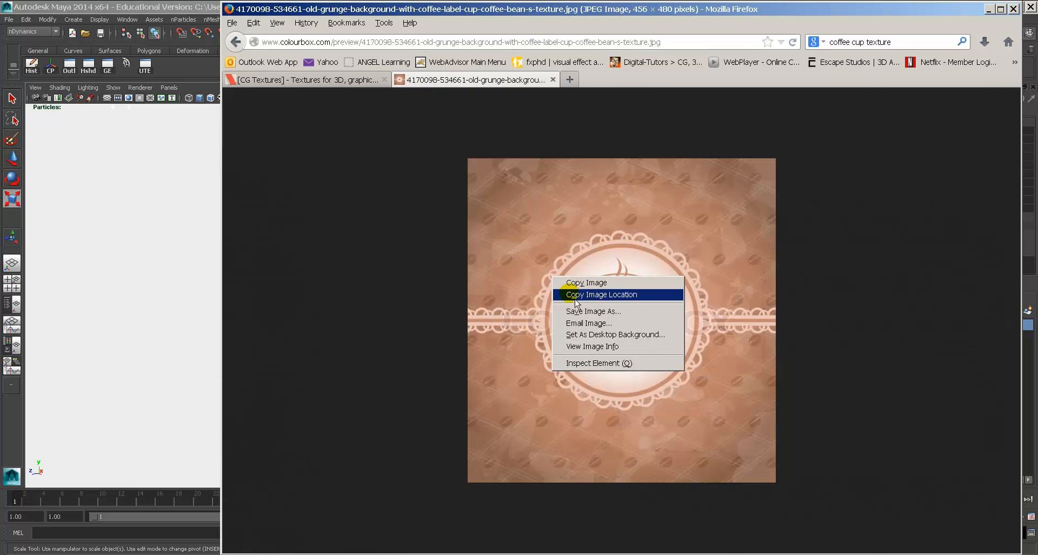
pyautogui.click(574, 296)
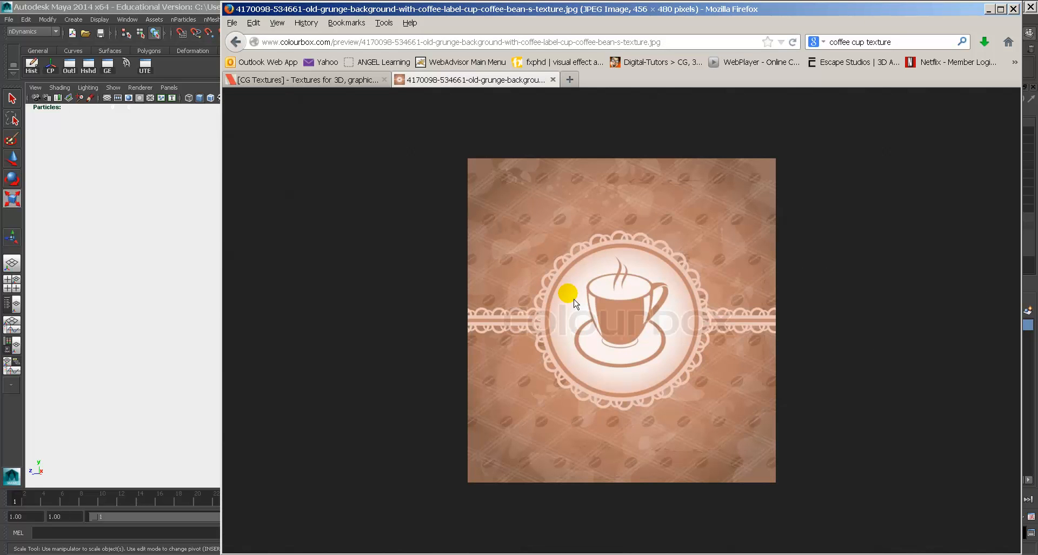
# Switch back to Maya, assign a new mia_material_x_passes to the selected cup body and name it coffeeCup_MIA
pyautogui.click(289, 553)
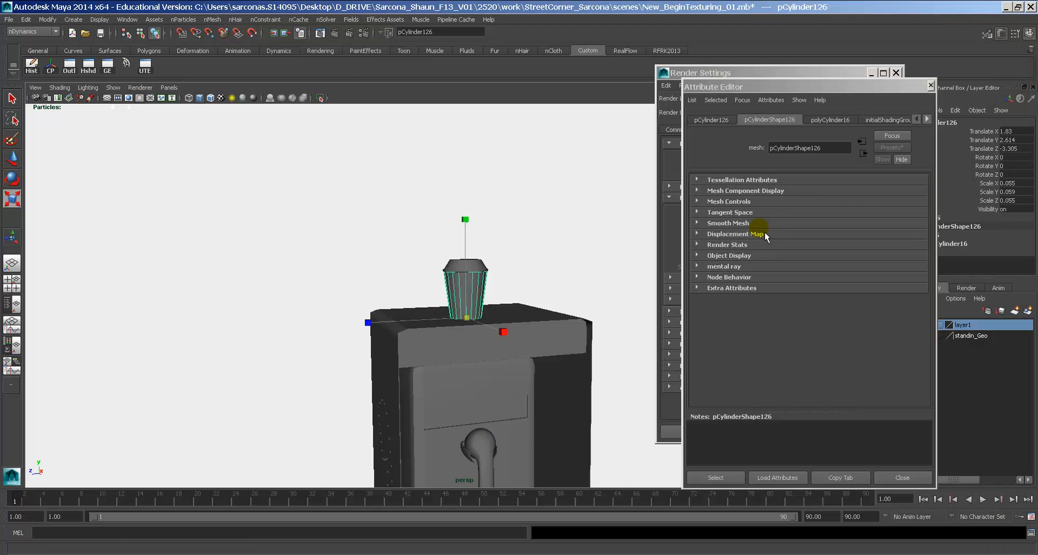
pyautogui.press('space')
pyautogui.moveTo(399, 313)
pyautogui.mouseDown()
pyautogui.moveTo(462, 352)
pyautogui.moveTo(539, 359)
pyautogui.moveTo(533, 437)
pyautogui.mouseUp()
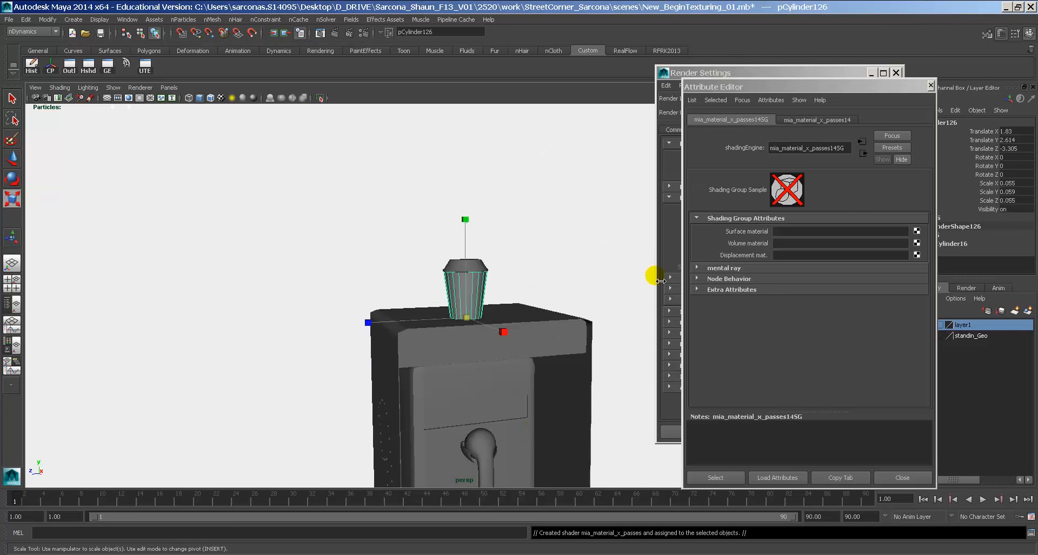
pyautogui.click(837, 120)
pyautogui.doubleClick(842, 148)
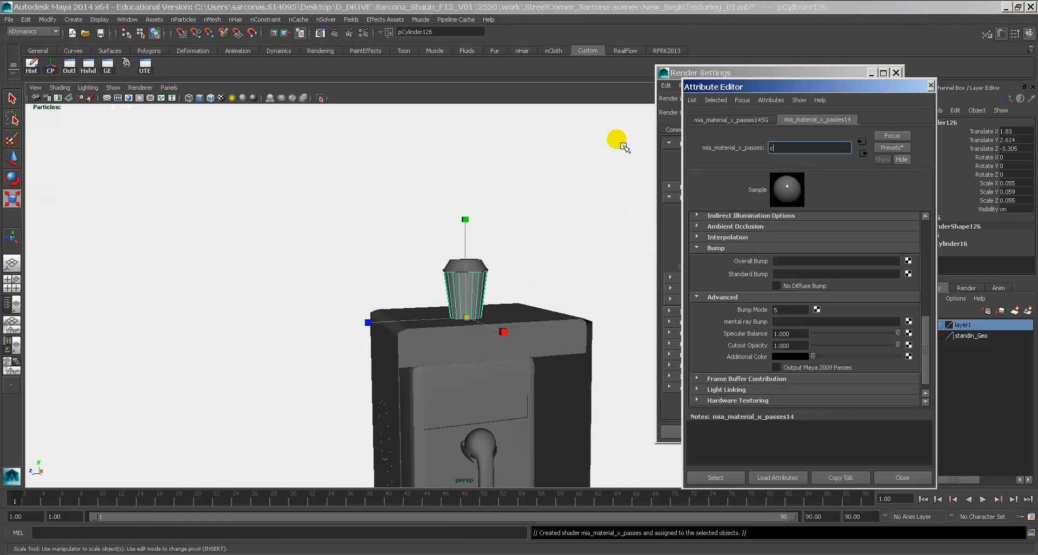
pyautogui.write('coffeeCup_MIA')
pyautogui.press('Return')
# Map a File texture to the material's diffuse color and load coffeecup.jpg from sourceimages as its image
pyautogui.scroll(10, 809, 257)
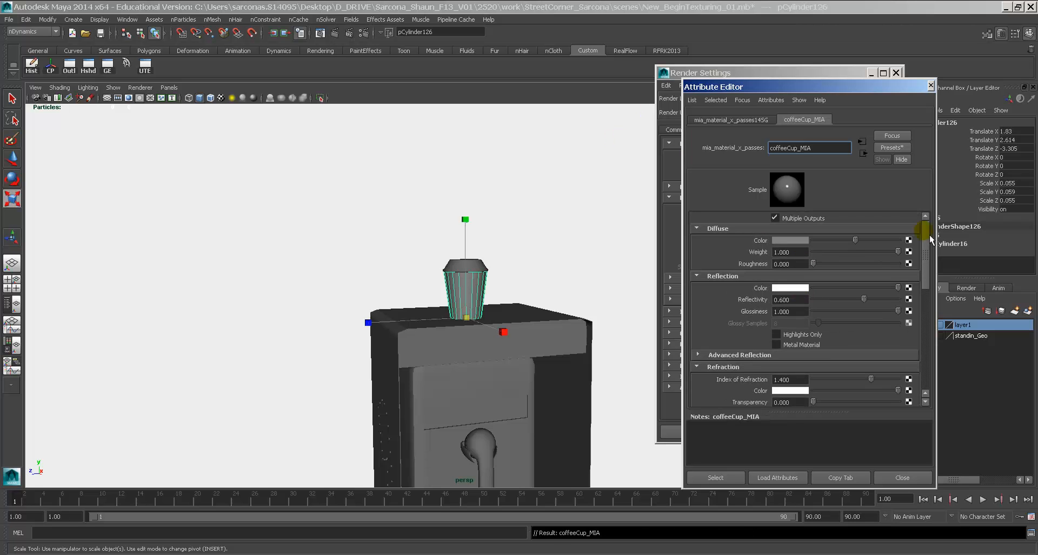
pyautogui.click(913, 240)
pyautogui.scroll(5, 493, 342)
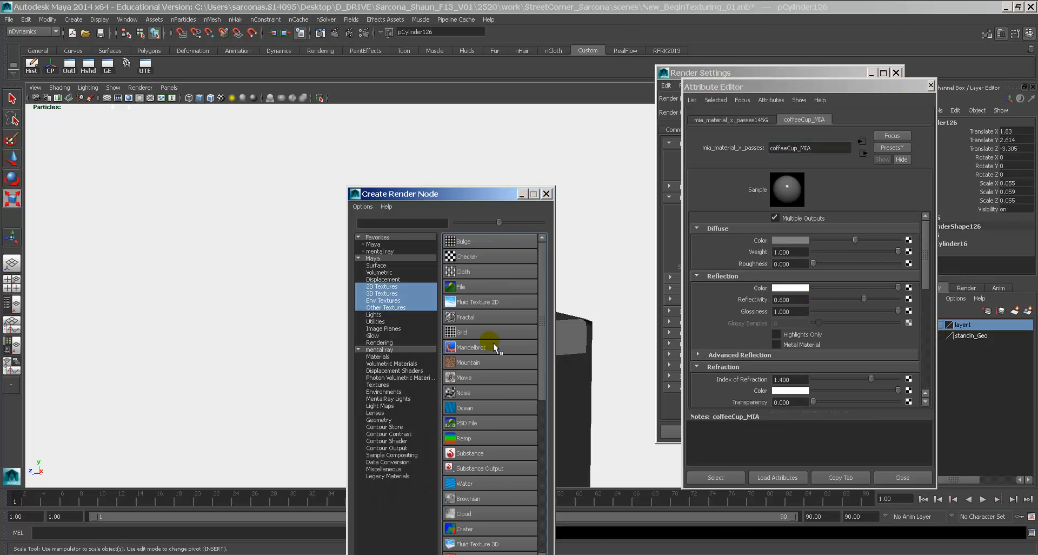
pyautogui.click(483, 292)
pyautogui.click(892, 272)
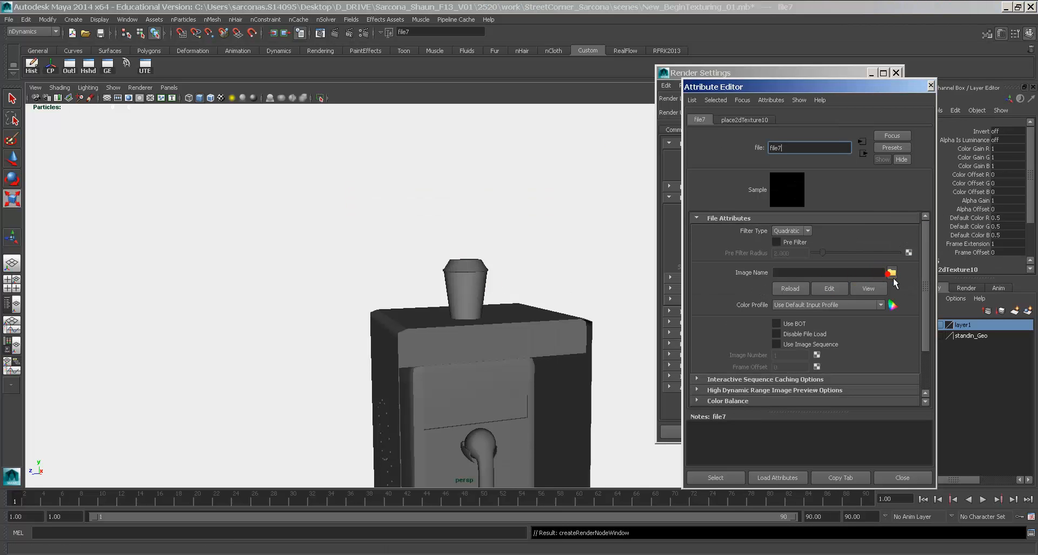
pyautogui.doubleClick(293, 153)
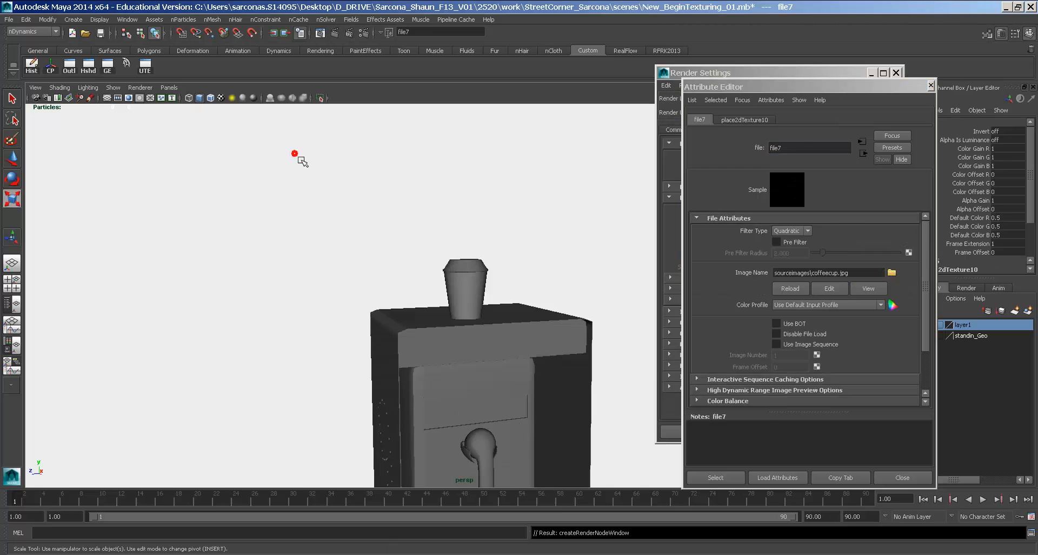
# Select the cup body, frame it and turn on textured display in the perspective view
pyautogui.click(475, 292)
pyautogui.press('f')
pyautogui.press('6')
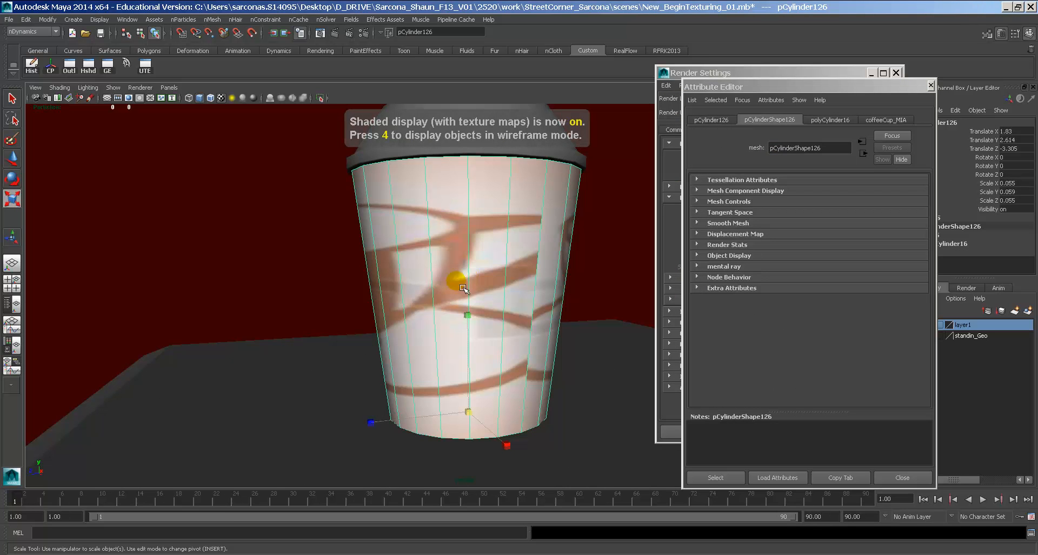
# Apply a Cylindrical Mapping to the selected coffee cup body's UVs so the label image wraps around it
pyautogui.moveTo(454, 278)
pyautogui.keyDown('alt'); pyautogui.mouseDown()
pyautogui.moveTo(423, 290)
pyautogui.moveTo(660, 287)
pyautogui.moveTo(379, 303)
pyautogui.mouseUp(); pyautogui.keyUp('alt')
pyautogui.keyDown('alt'); pyautogui.moveTo(304, 216); pyautogui.dragTo(455, 240); pyautogui.keyUp('alt')
pyautogui.press('space')
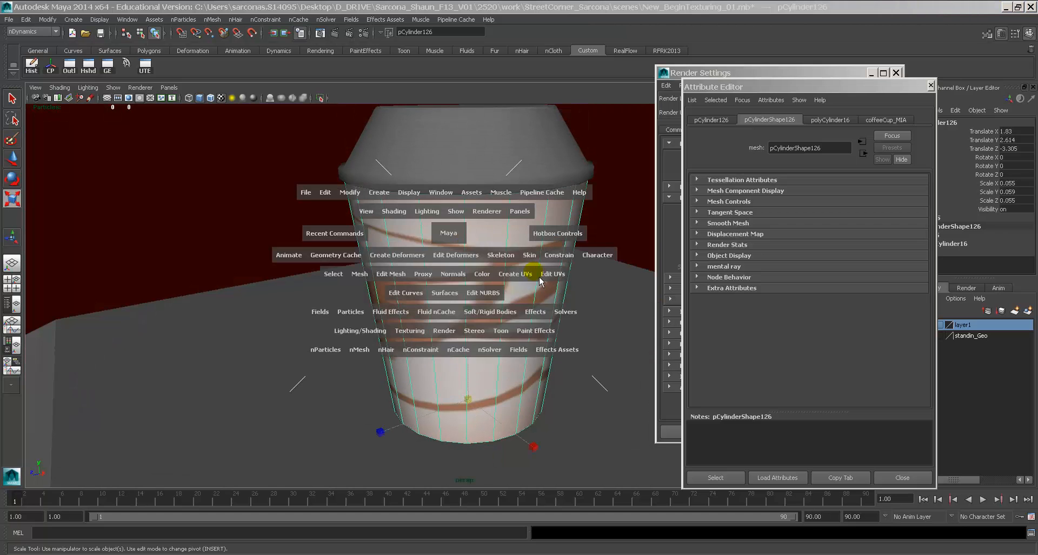
pyautogui.click(519, 274)
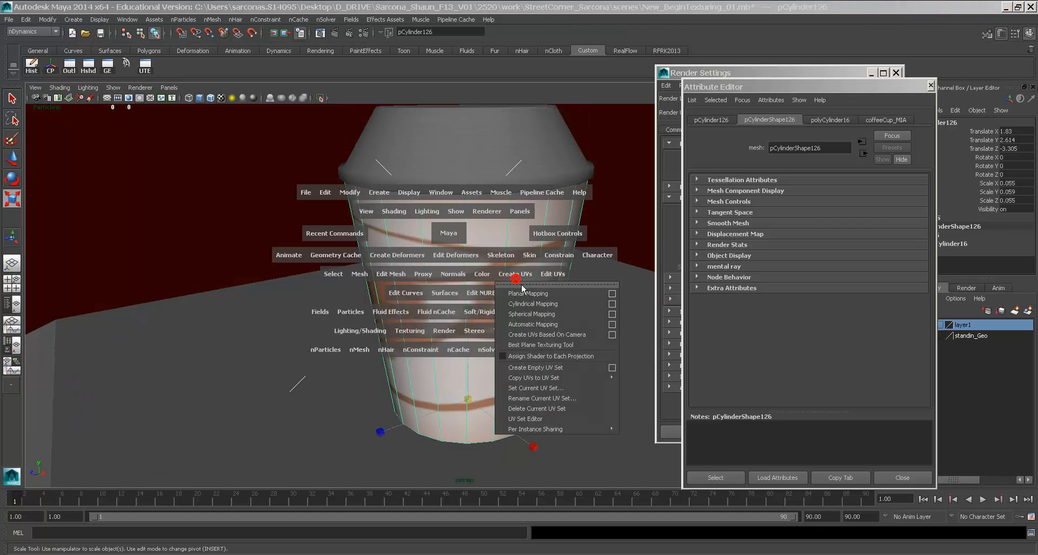
pyautogui.click(557, 304)
pyautogui.keyDown('alt'); pyautogui.moveTo(560, 311); pyautogui.dragTo(447, 297); pyautogui.keyUp('alt')
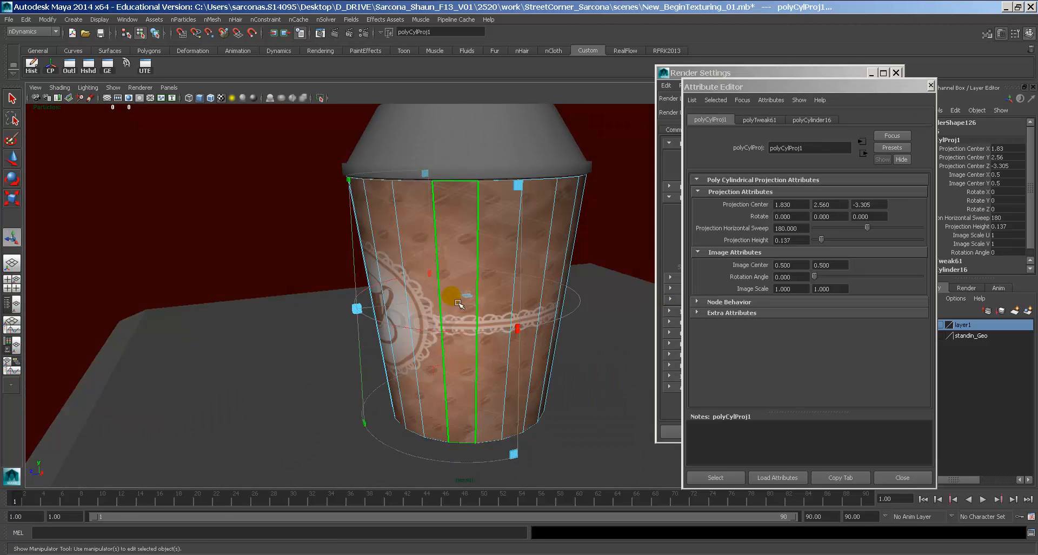
pyautogui.click(486, 263)
pyautogui.click(625, 272)
# Examine how the label texture wraps around the coffee cup, both up close and from farther away
pyautogui.keyDown('alt'); pyautogui.moveTo(571, 319); pyautogui.dragTo(632, 319); pyautogui.keyUp('alt')
pyautogui.keyDown('alt'); pyautogui.moveTo(631, 320); pyautogui.dragTo(443, 272, button='right'); pyautogui.keyUp('alt')
pyautogui.moveTo(475, 278)
pyautogui.keyDown('alt'); pyautogui.mouseDown()
pyautogui.moveTo(406, 283)
pyautogui.moveTo(241, 259)
pyautogui.moveTo(465, 281)
pyautogui.mouseUp(); pyautogui.keyUp('alt')
pyautogui.moveTo(465, 281)
pyautogui.keyDown('alt'); pyautogui.mouseDown(button='right')
pyautogui.moveTo(723, 290)
pyautogui.moveTo(709, 289)
pyautogui.mouseUp(button='right'); pyautogui.keyUp('alt')
pyautogui.moveTo(465, 273)
pyautogui.keyDown('alt'); pyautogui.mouseDown()
pyautogui.moveTo(587, 300)
pyautogui.moveTo(526, 315)
pyautogui.moveTo(400, 297)
pyautogui.mouseUp(); pyautogui.keyUp('alt')
pyautogui.click(471, 280)
pyautogui.press('f')
pyautogui.click(604, 293)
pyautogui.click(573, 292)
# Look over the payphone, building, awning, lamp post and signpost to find the next object to texture
pyautogui.scroll(-8, 613, 309)
pyautogui.scroll(-5, 251, 278)
pyautogui.keyDown('alt'); pyautogui.moveTo(248, 278); pyautogui.dragTo(281, 262, button='middle'); pyautogui.keyUp('alt')
pyautogui.scroll(-3, 281, 262)
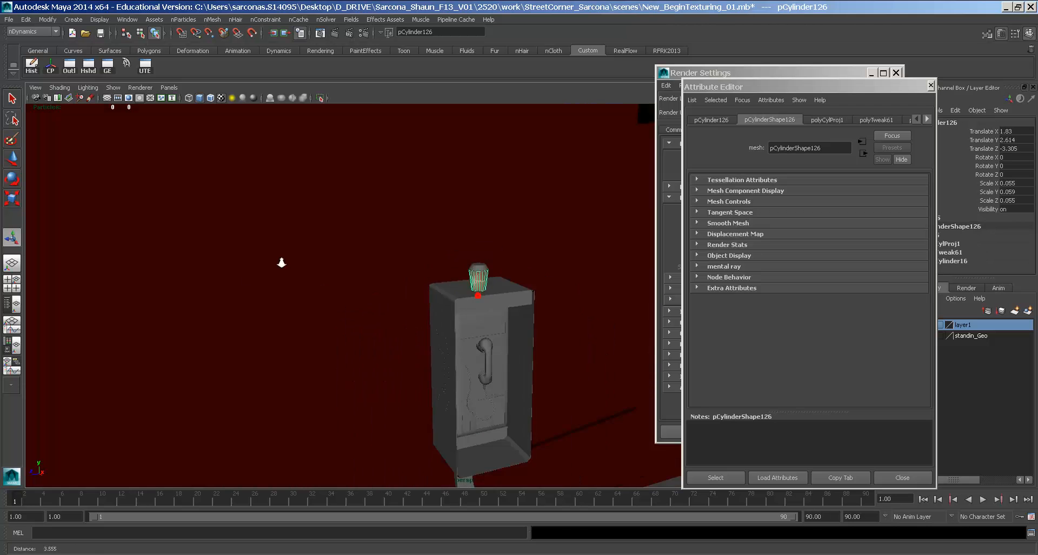
pyautogui.scroll(-4, 281, 263)
pyautogui.click(387, 248)
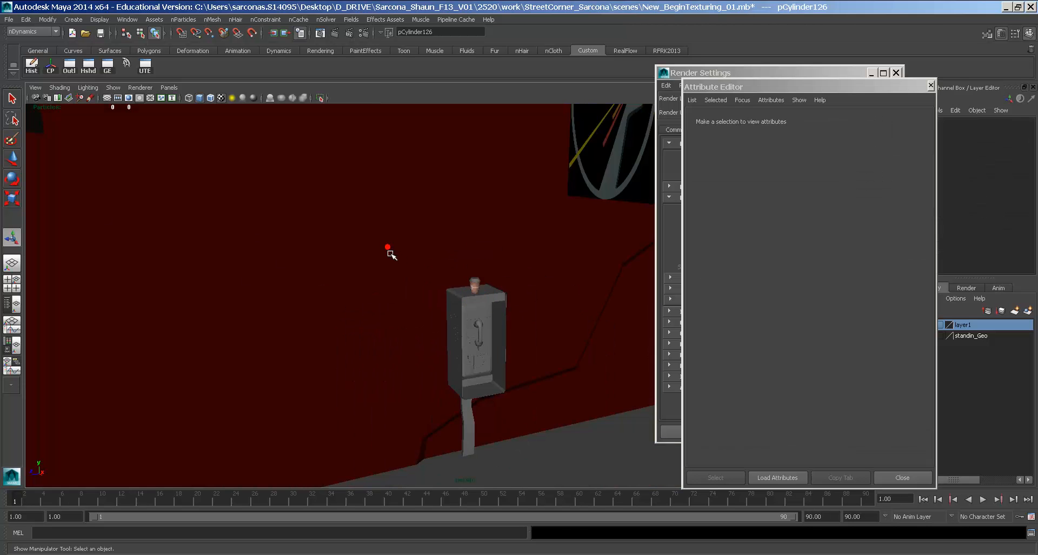
pyautogui.scroll(-12, 386, 252)
pyautogui.scroll(6, 380, 261)
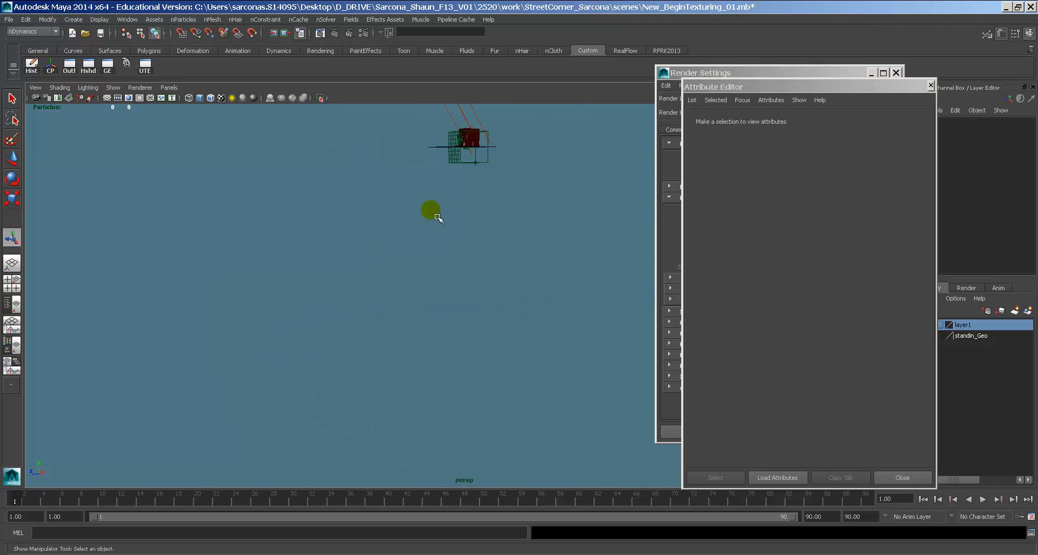
pyautogui.click(439, 146)
pyautogui.scroll(3, 478, 254)
pyautogui.keyDown('alt'); pyautogui.moveTo(478, 255); pyautogui.dragTo(476, 343, button='middle'); pyautogui.keyUp('alt')
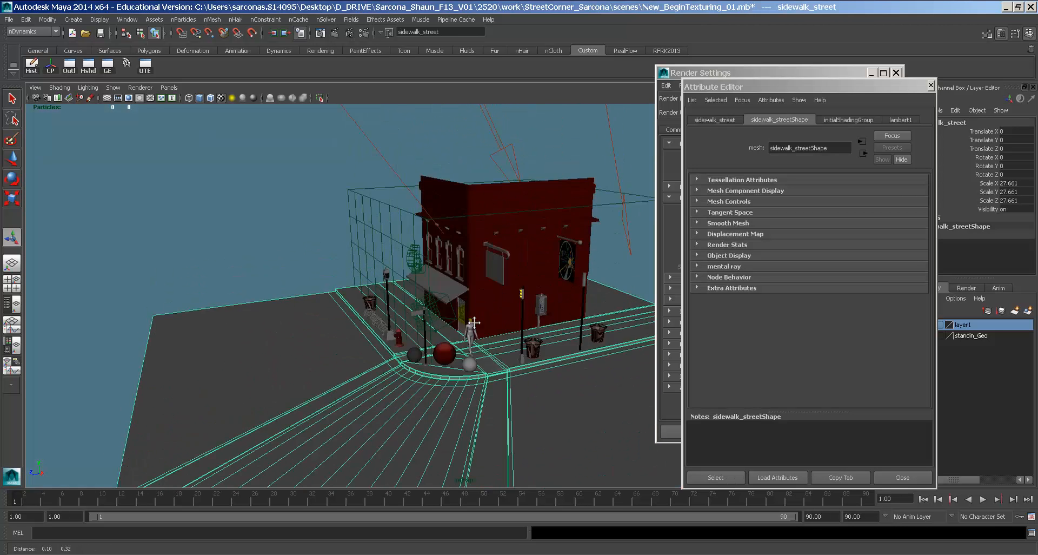
pyautogui.scroll(3, 476, 342)
pyautogui.click(556, 240)
pyautogui.keyDown('alt'); pyautogui.moveTo(480, 390); pyautogui.dragTo(480, 340, button='middle'); pyautogui.keyUp('alt')
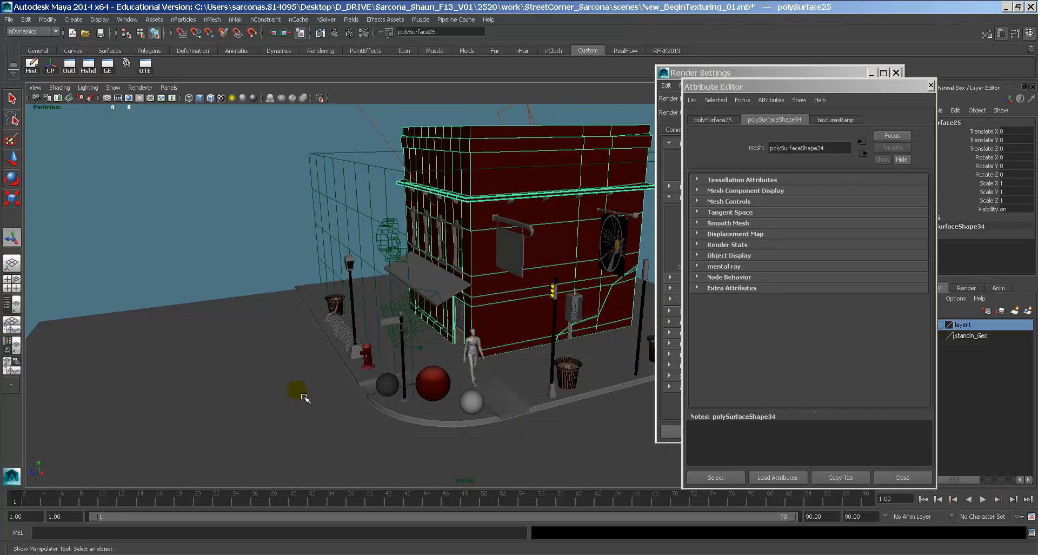
pyautogui.click(301, 393)
pyautogui.moveTo(351, 383)
pyautogui.keyDown('alt'); pyautogui.mouseDown()
pyautogui.moveTo(467, 395)
pyautogui.moveTo(354, 392)
pyautogui.mouseUp(); pyautogui.keyUp('alt')
pyautogui.keyDown('alt'); pyautogui.moveTo(354, 391); pyautogui.dragTo(477, 313, button='right'); pyautogui.keyUp('alt')
pyautogui.click(439, 281)
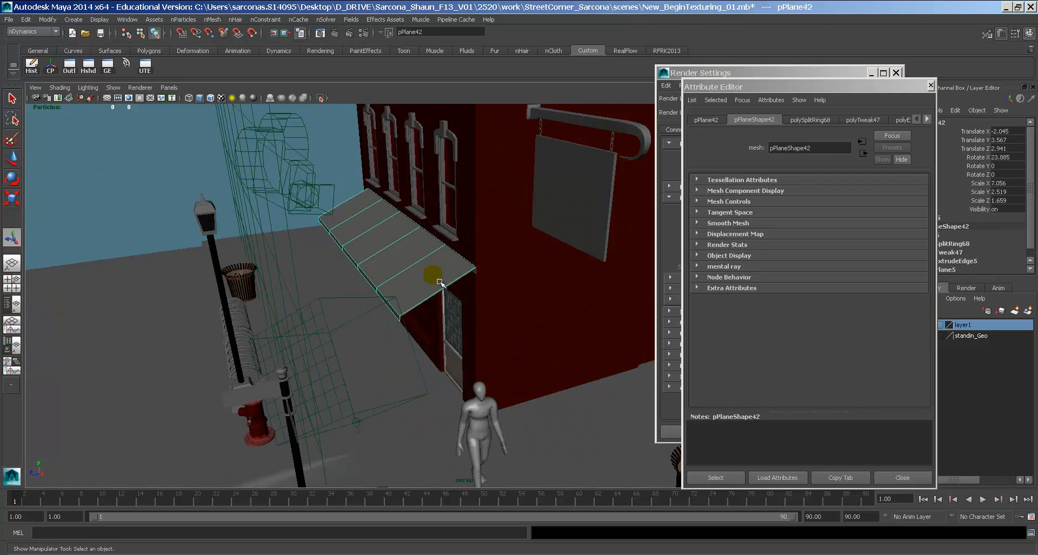
pyautogui.press('f')
pyautogui.keyDown('alt'); pyautogui.moveTo(439, 282); pyautogui.dragTo(500, 283); pyautogui.keyUp('alt')
pyautogui.click(246, 210)
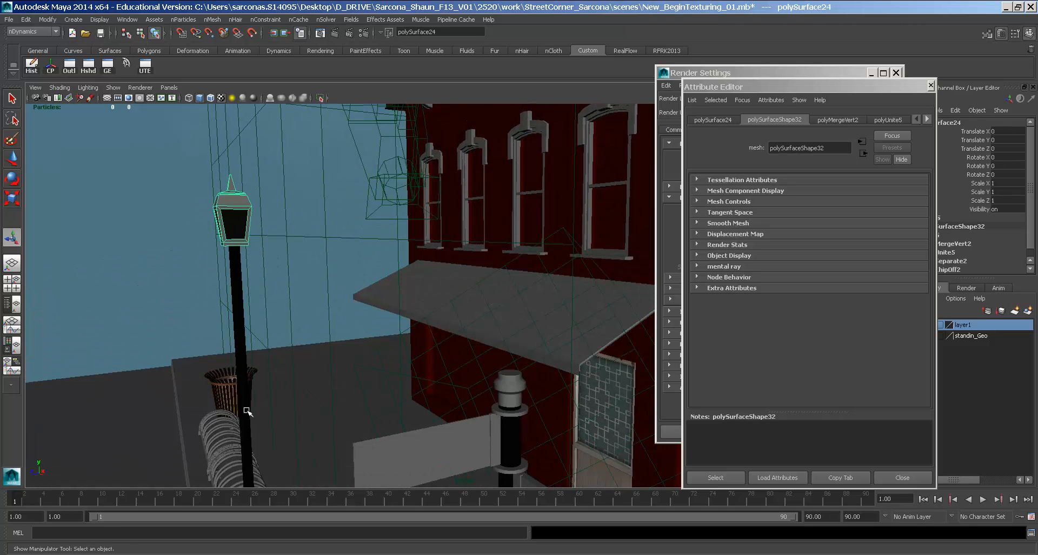
pyautogui.click(235, 432)
pyautogui.click(234, 461)
pyautogui.keyDown('alt'); pyautogui.moveTo(470, 439); pyautogui.dragTo(330, 351, button='right'); pyautogui.keyUp('alt')
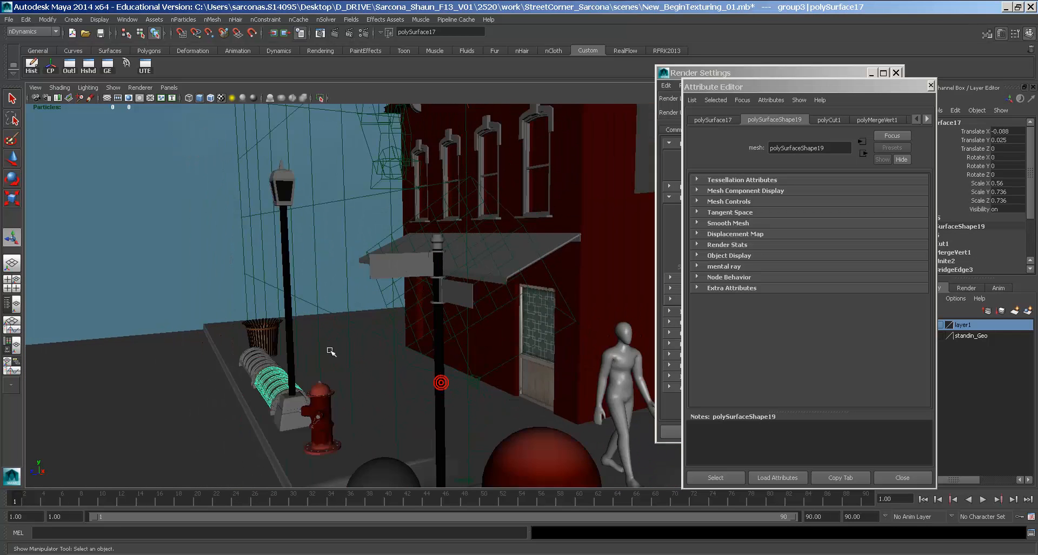
pyautogui.keyDown('alt'); pyautogui.moveTo(443, 383); pyautogui.dragTo(475, 353); pyautogui.keyUp('alt')
# Select the lower street sign on the signpost and assign a new mia_material_x_passes to it
pyautogui.click(387, 253)
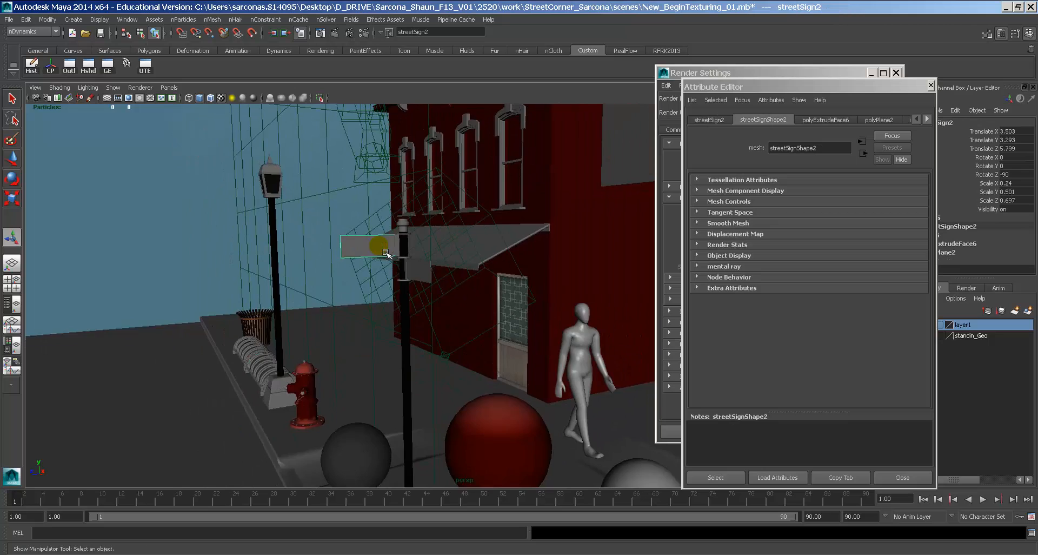
pyautogui.press('f')
pyautogui.keyDown('alt'); pyautogui.moveTo(392, 280); pyautogui.dragTo(551, 325); pyautogui.keyUp('alt')
pyautogui.keyDown('alt'); pyautogui.moveTo(551, 326); pyautogui.dragTo(459, 323, button='right'); pyautogui.keyUp('alt')
pyautogui.keyDown('alt'); pyautogui.moveTo(462, 322); pyautogui.dragTo(380, 308, button='middle'); pyautogui.keyUp('alt')
pyautogui.keyDown('alt'); pyautogui.moveTo(380, 308); pyautogui.dragTo(568, 354, button='right'); pyautogui.keyUp('alt')
pyautogui.moveTo(473, 341)
pyautogui.keyDown('alt'); pyautogui.mouseDown()
pyautogui.moveTo(514, 346)
pyautogui.moveTo(546, 373)
pyautogui.moveTo(417, 378)
pyautogui.moveTo(405, 365)
pyautogui.moveTo(442, 329)
pyautogui.moveTo(456, 217)
pyautogui.moveTo(556, 293)
pyautogui.moveTo(552, 304)
pyautogui.mouseUp(); pyautogui.keyUp('alt')
pyautogui.click(455, 277)
pyautogui.press('space')
# Map a File texture to the sign material's diffuse color and load Orchard_Road_street_sign_-_Singapore_(gabbe).jpg from sourceimages
pyautogui.click(908, 241)
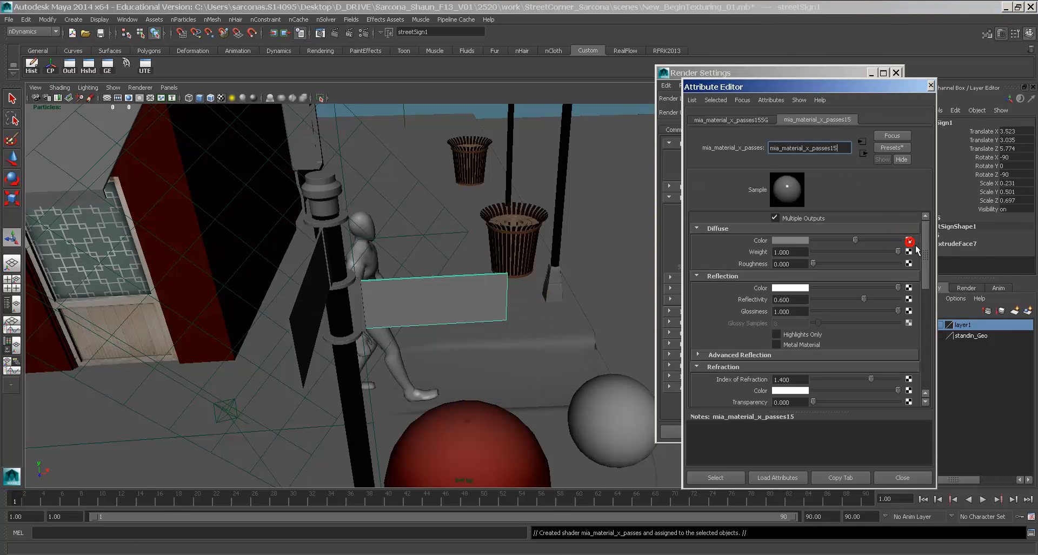
pyautogui.click(487, 288)
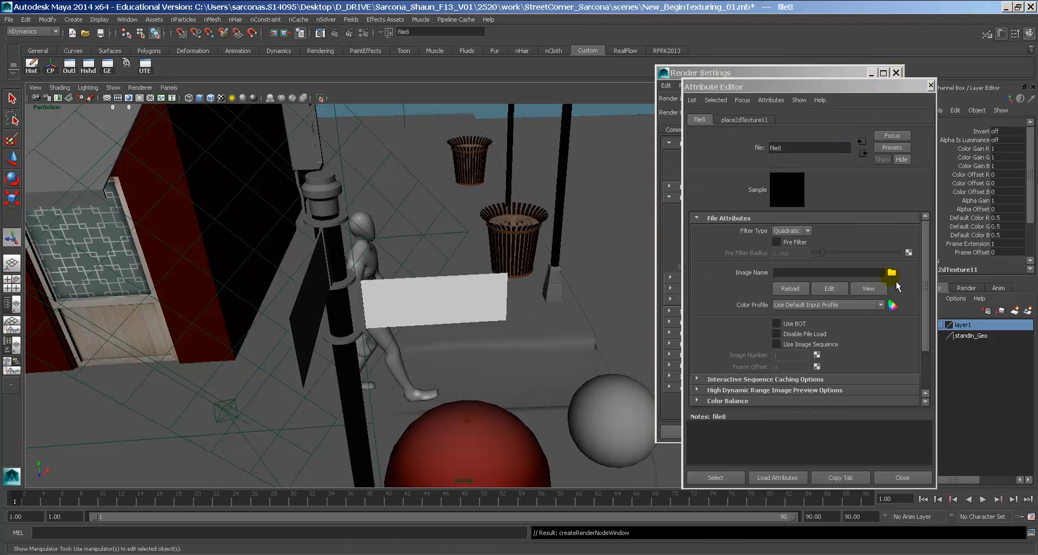
pyautogui.click(891, 273)
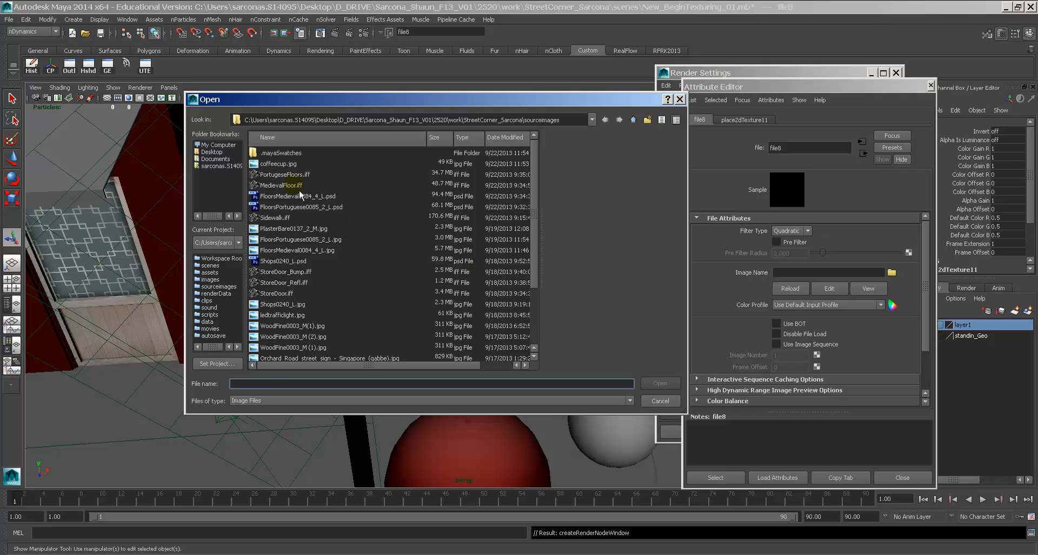
pyautogui.click(292, 176)
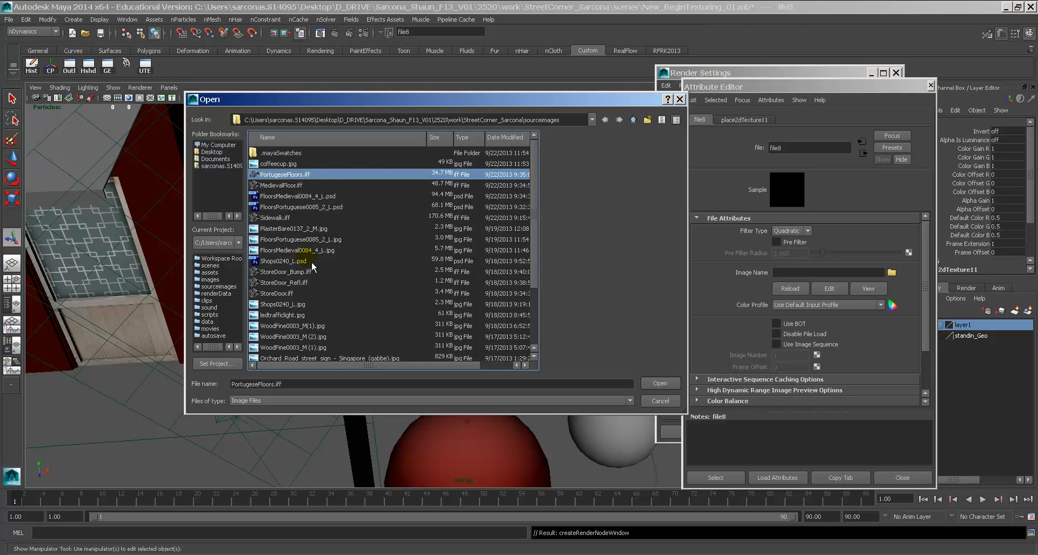
pyautogui.scroll(-3, 312, 266)
pyautogui.click(295, 279)
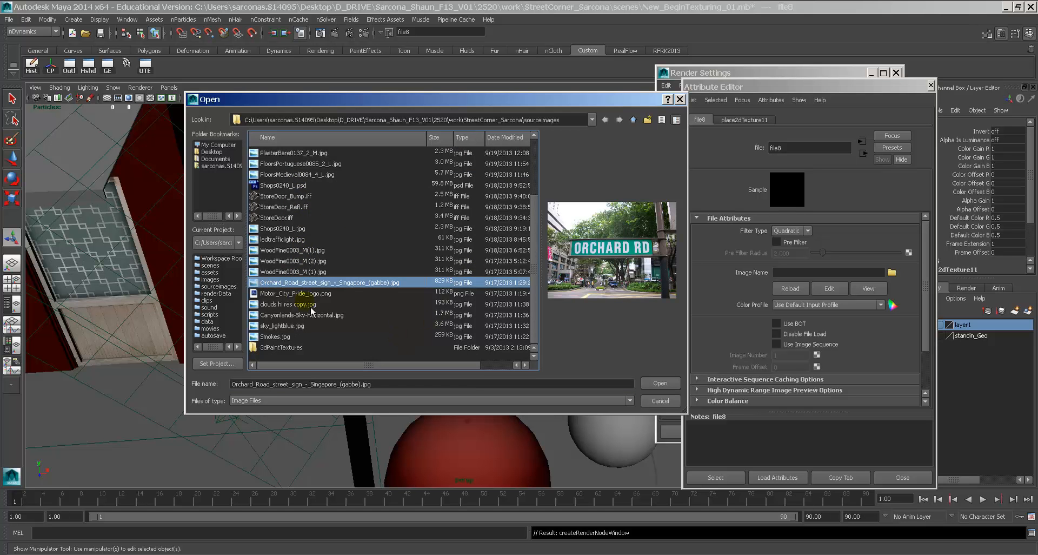
pyautogui.click(660, 384)
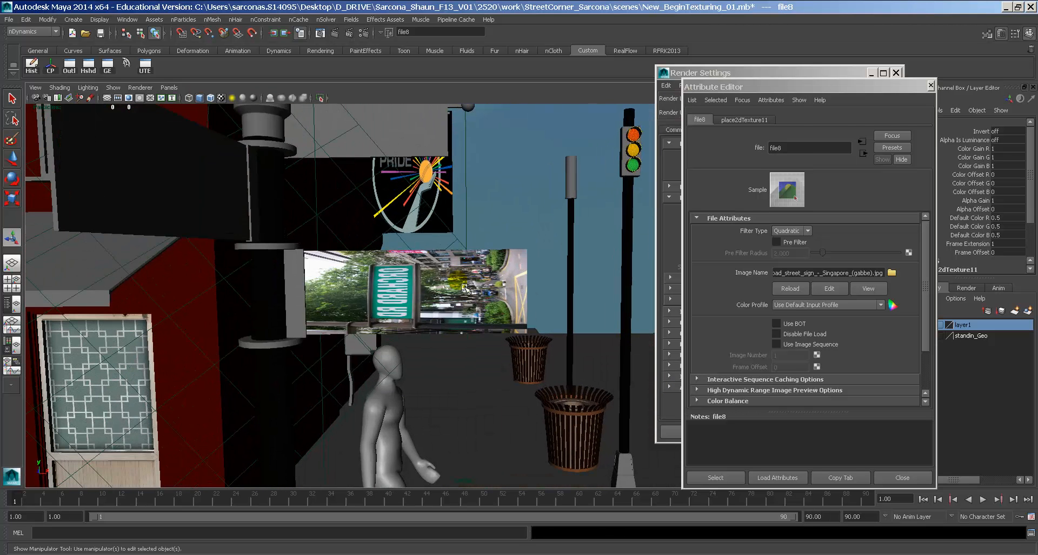
# Show the lower street sign in the UV Texture Editor and select all of its UVs, keeping the sign visible in the viewport
pyautogui.click(464, 287)
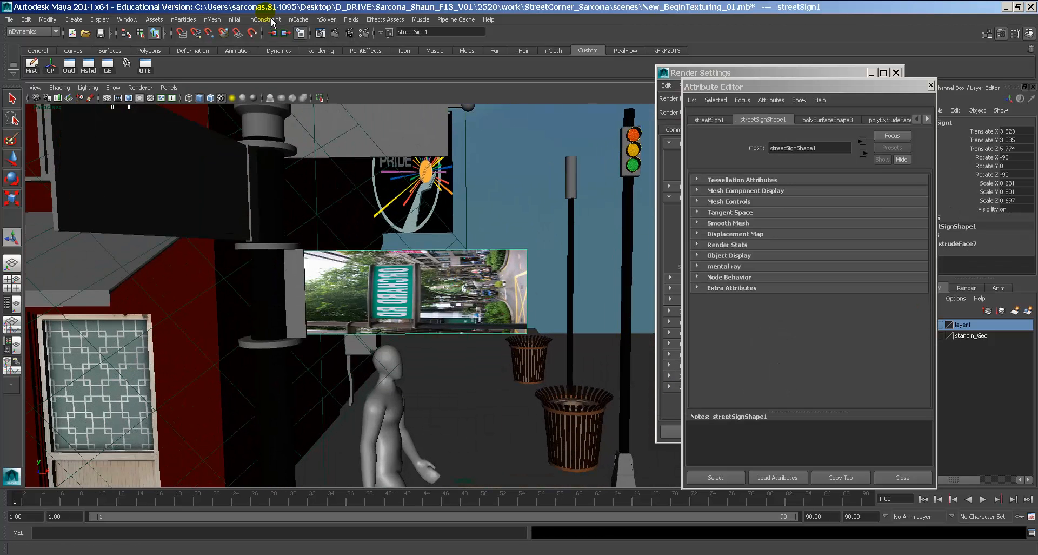
pyautogui.click(132, 25)
pyautogui.click(180, 162)
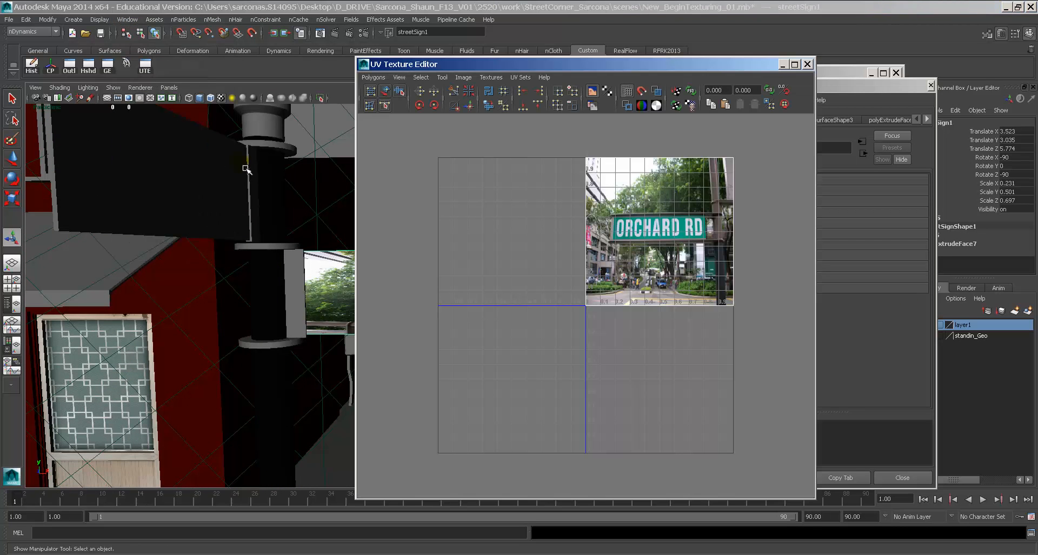
pyautogui.moveTo(636, 219); pyautogui.dragTo(682, 221, button='right')
pyautogui.moveTo(761, 134); pyautogui.dragTo(533, 348)
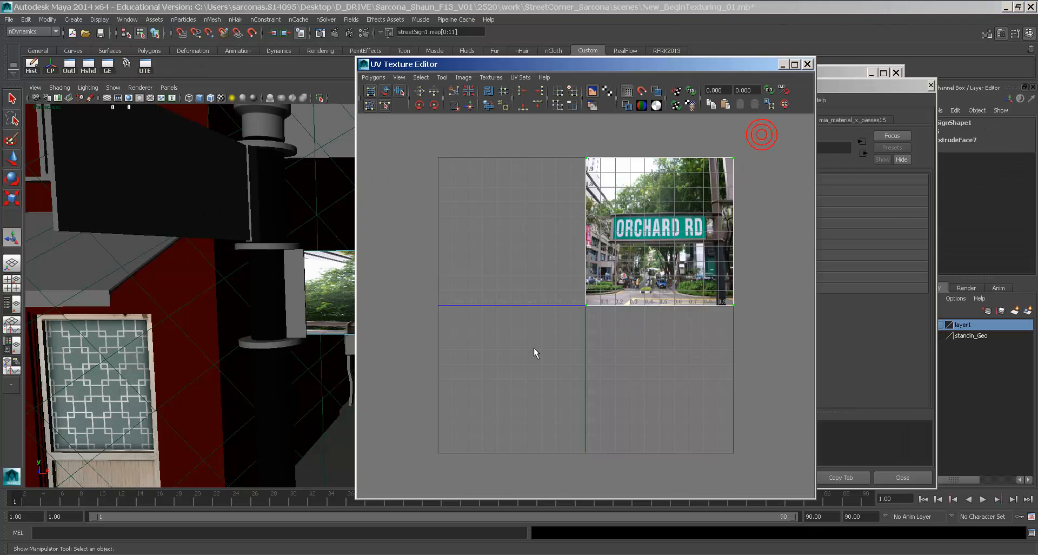
pyautogui.moveTo(590, 64); pyautogui.dragTo(750, 76)
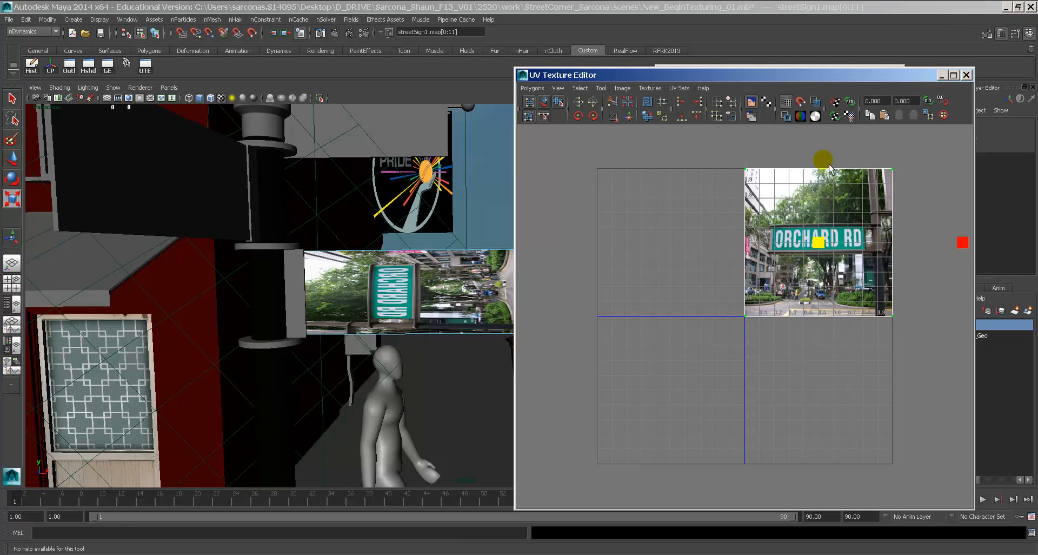
pyautogui.keyDown('alt'); pyautogui.moveTo(828, 165); pyautogui.dragTo(763, 251, button='middle'); pyautogui.keyUp('alt')
pyautogui.moveTo(757, 187); pyautogui.dragTo(757, 316)
pyautogui.press('w')
pyautogui.hotkey('ctrl', 'z')
pyautogui.hotkey('ctrl', 'z')
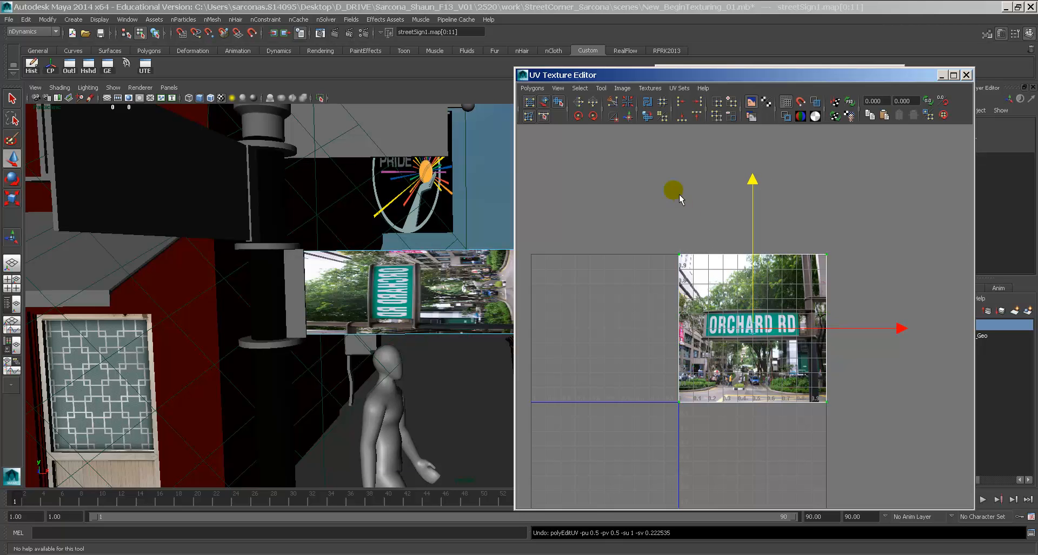
# Rotate the sign's UVs clockwise in 45° increments and flip them so the lettering reads upright and unmirrored
pyautogui.click(593, 115)
pyautogui.click(594, 116)
pyautogui.click(594, 115)
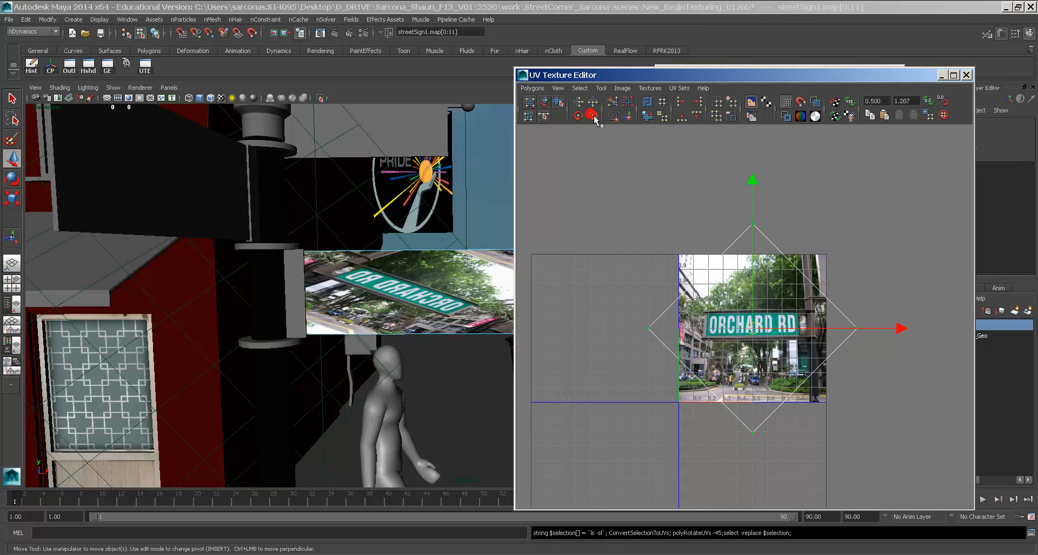
pyautogui.click(593, 116)
pyautogui.click(594, 116)
pyautogui.click(593, 116)
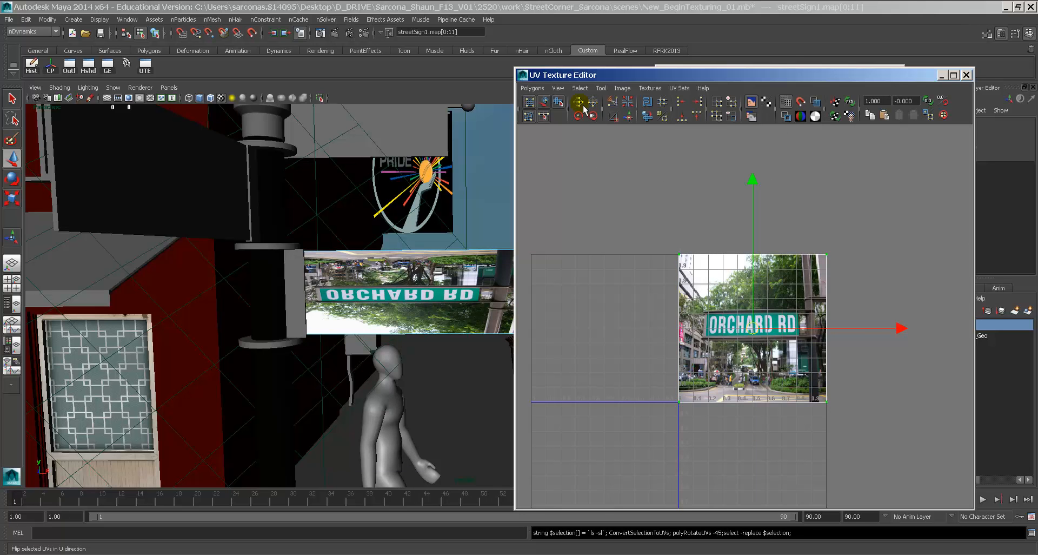
pyautogui.click(580, 103)
pyautogui.click(597, 105)
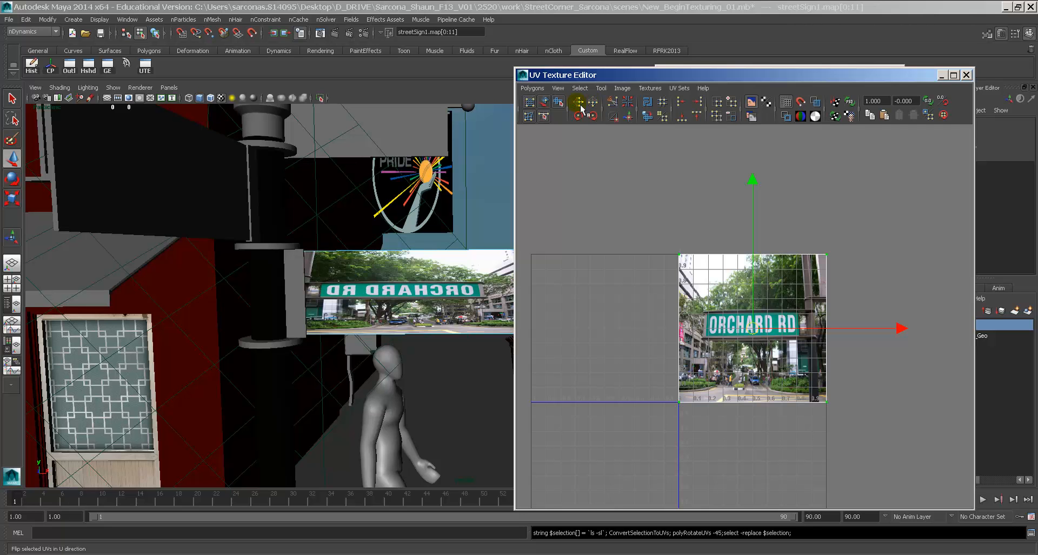
pyautogui.click(580, 105)
# Scale the sign's UVs down and move them over the green ORCHARD RD sign in the photo
pyautogui.press('r')
pyautogui.moveTo(731, 350); pyautogui.dragTo(697, 374, button='middle')
pyautogui.press('w')
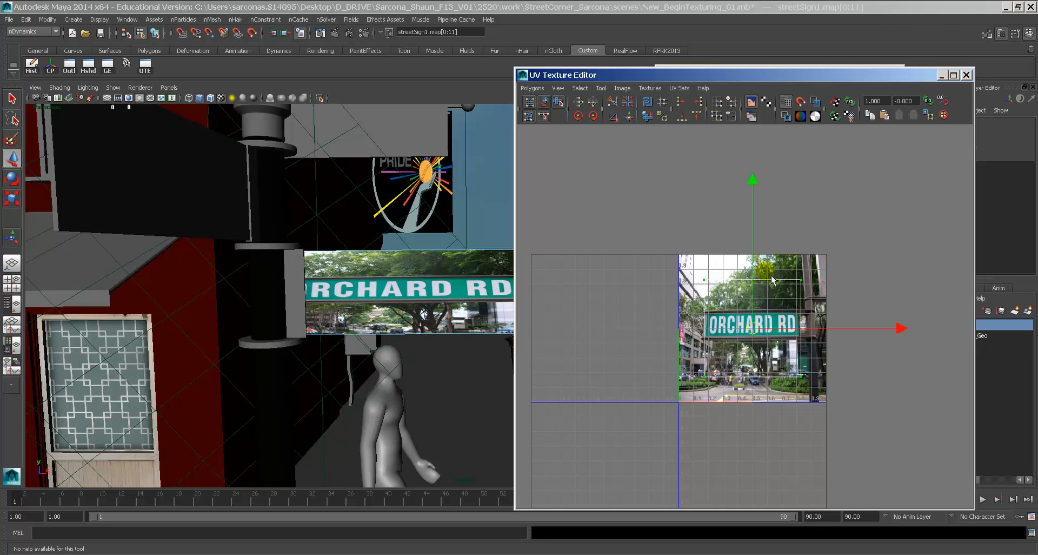
pyautogui.press('r')
pyautogui.moveTo(754, 190); pyautogui.dragTo(691, 358)
pyautogui.press('w')
pyautogui.moveTo(760, 325); pyautogui.dragTo(751, 332)
pyautogui.keyDown('alt'); pyautogui.moveTo(471, 300); pyautogui.dragTo(379, 303, button='middle'); pyautogui.keyUp('alt')
pyautogui.press('f')
pyautogui.keyDown('alt'); pyautogui.moveTo(780, 352); pyautogui.dragTo(700, 308, button='middle'); pyautogui.keyUp('alt')
pyautogui.moveTo(700, 308)
pyautogui.keyDown('alt'); pyautogui.mouseDown(button='right')
pyautogui.moveTo(479, 287)
pyautogui.moveTo(692, 315)
pyautogui.mouseUp(button='right'); pyautogui.keyUp('alt')
# Move the bottom, right and top edge UVs inward to the green sign area, then return to object mode and put the UV editor away
pyautogui.moveTo(786, 372); pyautogui.dragTo(788, 372)
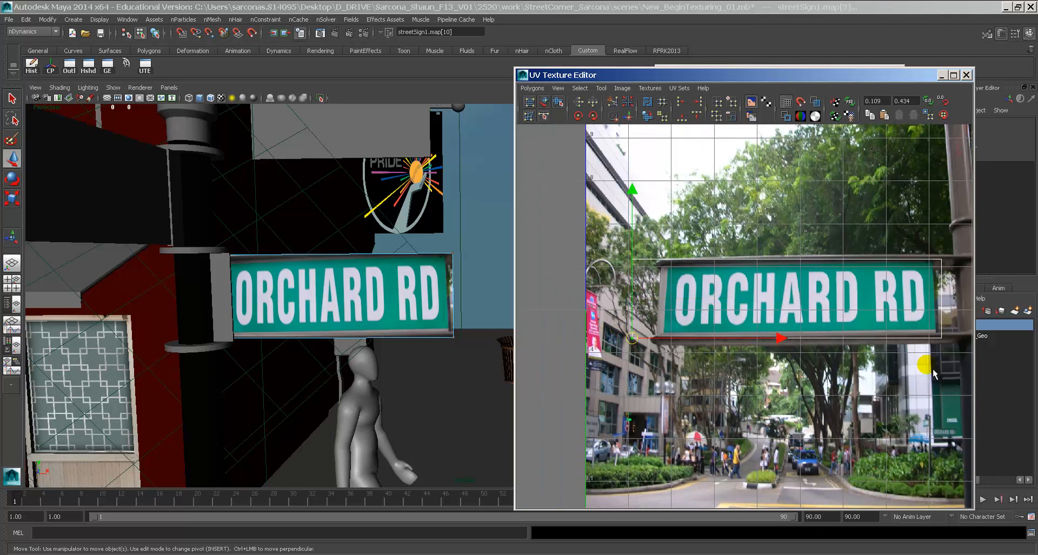
pyautogui.keyDown('shift'); pyautogui.click(919, 327); pyautogui.keyUp('shift')
pyautogui.moveTo(795, 313); pyautogui.dragTo(799, 305)
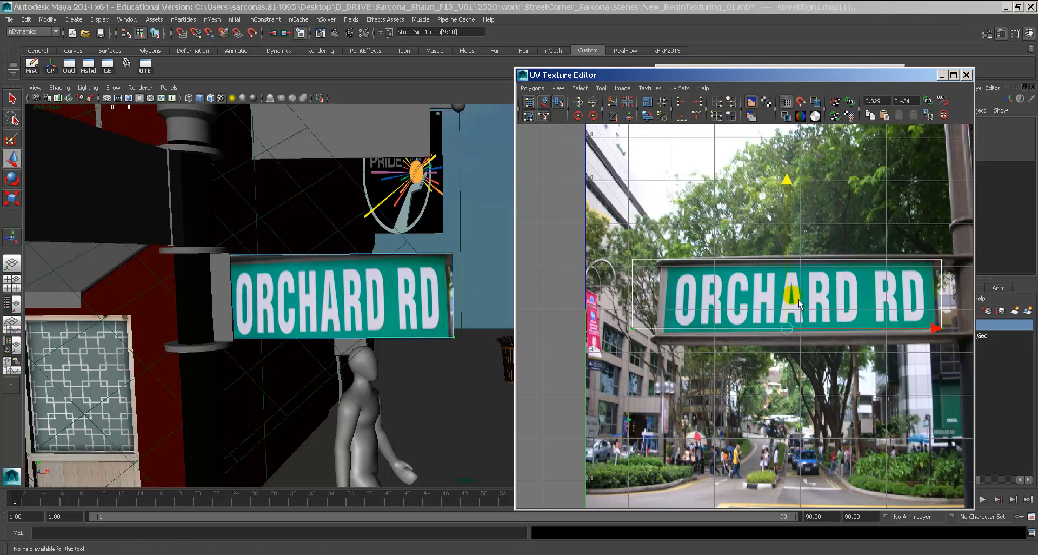
pyautogui.moveTo(916, 247); pyautogui.dragTo(911, 243)
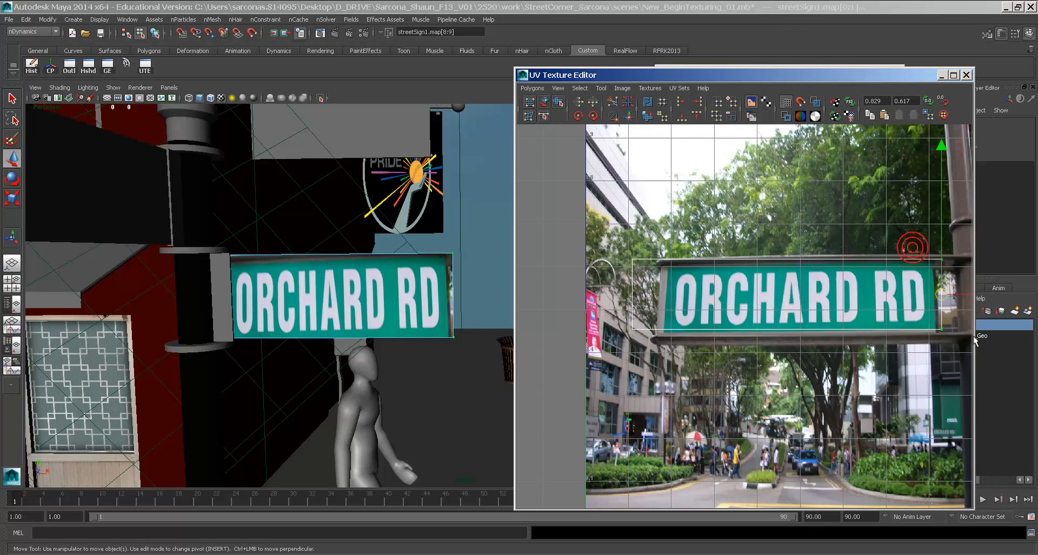
pyautogui.moveTo(972, 295); pyautogui.dragTo(960, 301)
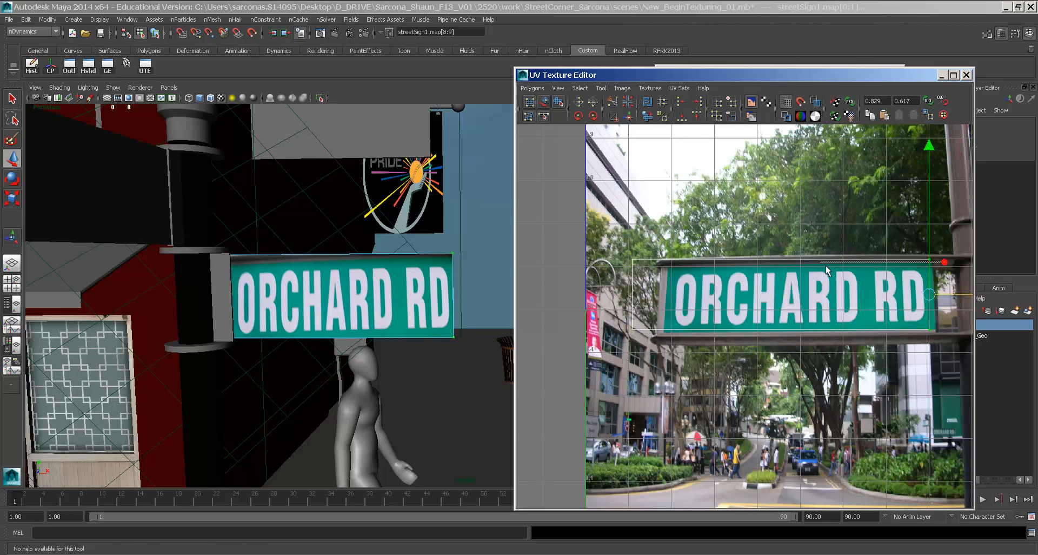
pyautogui.moveTo(827, 270); pyautogui.dragTo(711, 241)
pyautogui.moveTo(783, 246); pyautogui.dragTo(692, 263)
pyautogui.moveTo(384, 289); pyautogui.dragTo(396, 281, button='right')
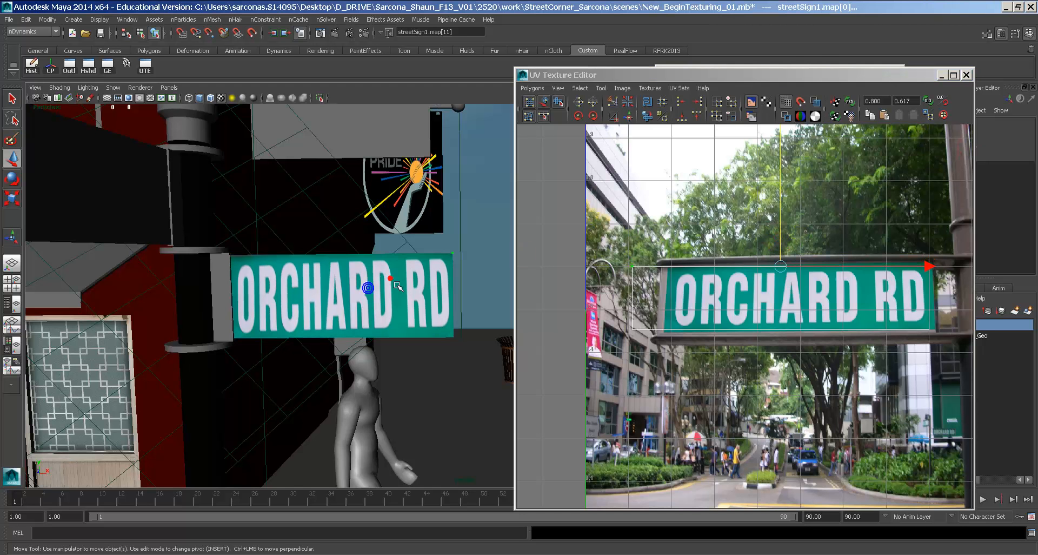
pyautogui.moveTo(457, 285)
pyautogui.keyDown('alt'); pyautogui.mouseDown()
pyautogui.moveTo(476, 283)
pyautogui.moveTo(285, 292)
pyautogui.moveTo(460, 273)
pyautogui.mouseUp(); pyautogui.keyUp('alt')
pyautogui.doubleClick(525, 75)
# Check the textured sign up close, then render the perspective view from a low angle showing the whole street corner
pyautogui.scroll(6, 544, 278)
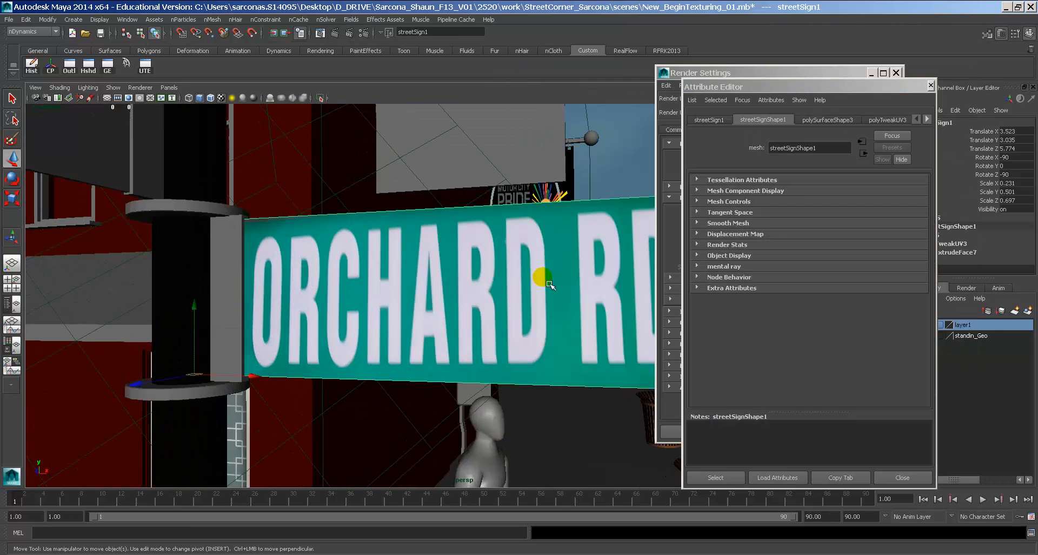
pyautogui.click(551, 281)
pyautogui.keyDown('alt'); pyautogui.moveTo(579, 303); pyautogui.dragTo(557, 296); pyautogui.keyUp('alt')
pyautogui.scroll(-7, 583, 306)
pyautogui.click(469, 292)
pyautogui.keyDown('alt'); pyautogui.moveTo(469, 294); pyautogui.dragTo(502, 309); pyautogui.keyUp('alt')
pyautogui.keyDown('alt'); pyautogui.moveTo(502, 310); pyautogui.dragTo(300, 285, button='right'); pyautogui.keyUp('alt')
pyautogui.keyDown('alt'); pyautogui.moveTo(520, 328); pyautogui.dragTo(476, 346); pyautogui.keyUp('alt')
pyautogui.moveTo(63, 503); pyautogui.dragTo(4, 506)
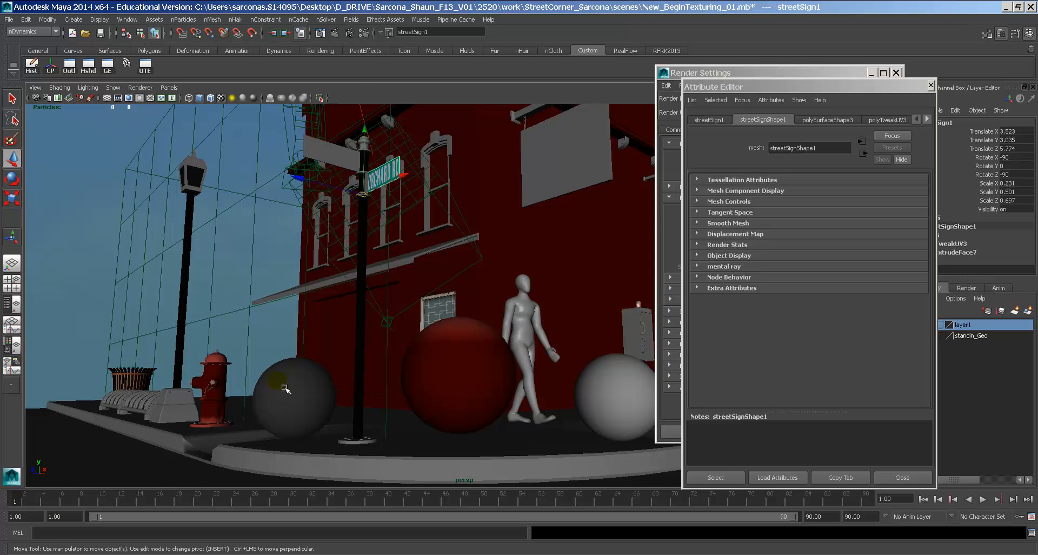
pyautogui.click(335, 33)
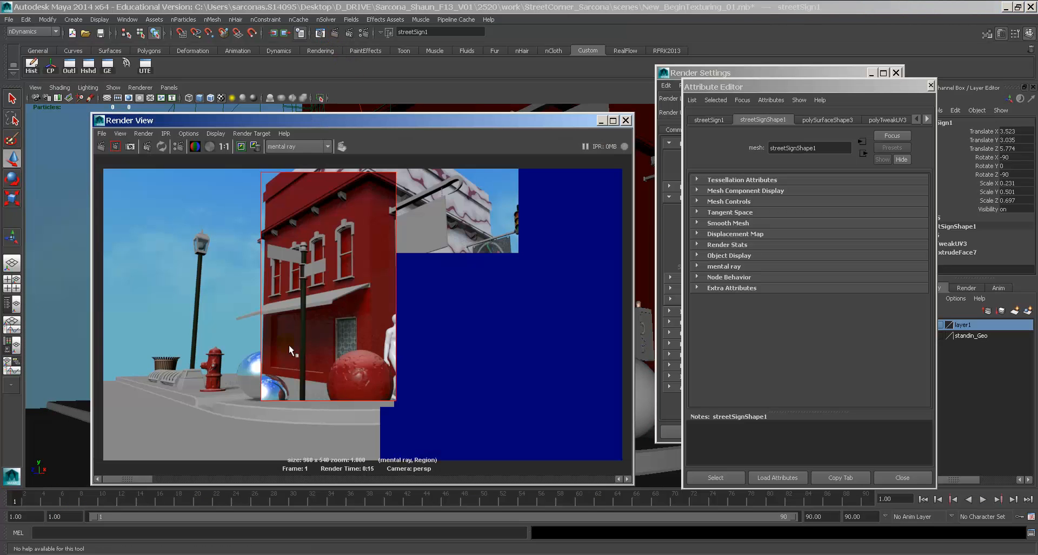
# Examine the partial render close up, from the sidewalk props to the storefront and traffic light, then put the render away
pyautogui.keyDown('alt'); pyautogui.moveTo(226, 381); pyautogui.dragTo(388, 307, button='middle'); pyautogui.keyUp('alt')
pyautogui.keyDown('alt'); pyautogui.moveTo(388, 307); pyautogui.dragTo(702, 326, button='right'); pyautogui.keyUp('alt')
pyautogui.keyDown('alt'); pyautogui.moveTo(413, 348); pyautogui.dragTo(442, 376, button='right'); pyautogui.keyUp('alt')
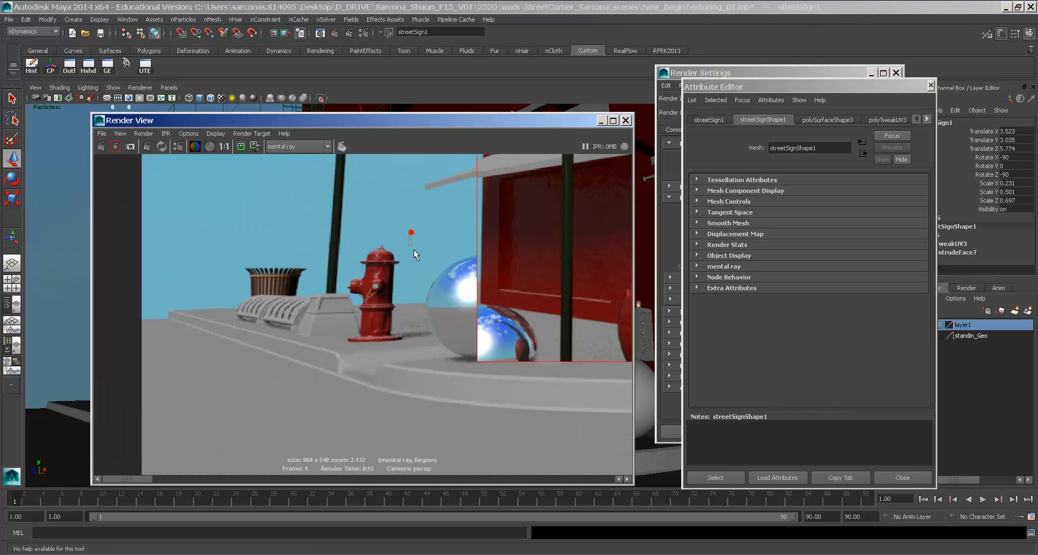
pyautogui.moveTo(415, 254); pyautogui.dragTo(337, 362)
pyautogui.moveTo(305, 250); pyautogui.dragTo(195, 340)
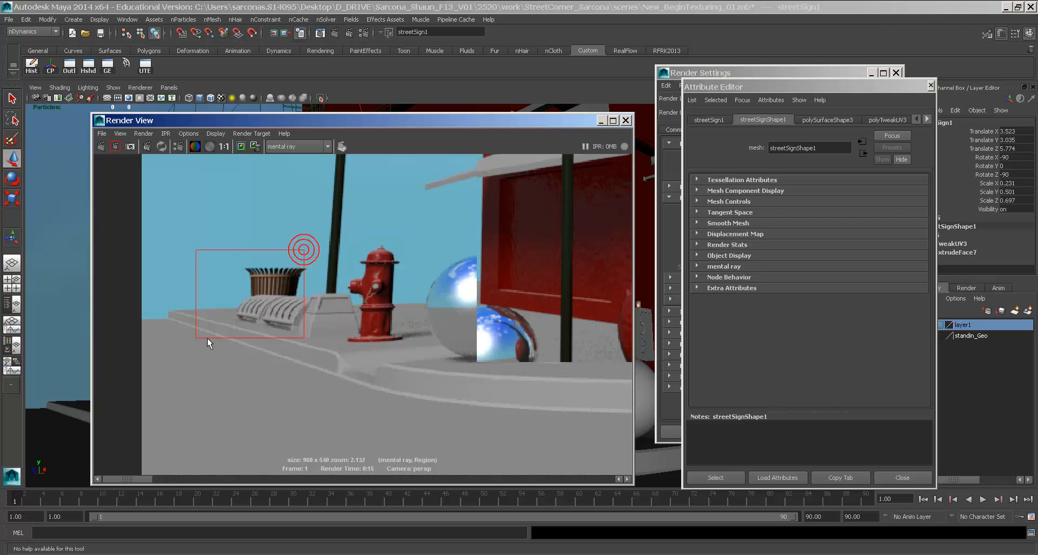
pyautogui.keyDown('alt'); pyautogui.moveTo(436, 277); pyautogui.dragTo(328, 474, button='middle'); pyautogui.keyUp('alt')
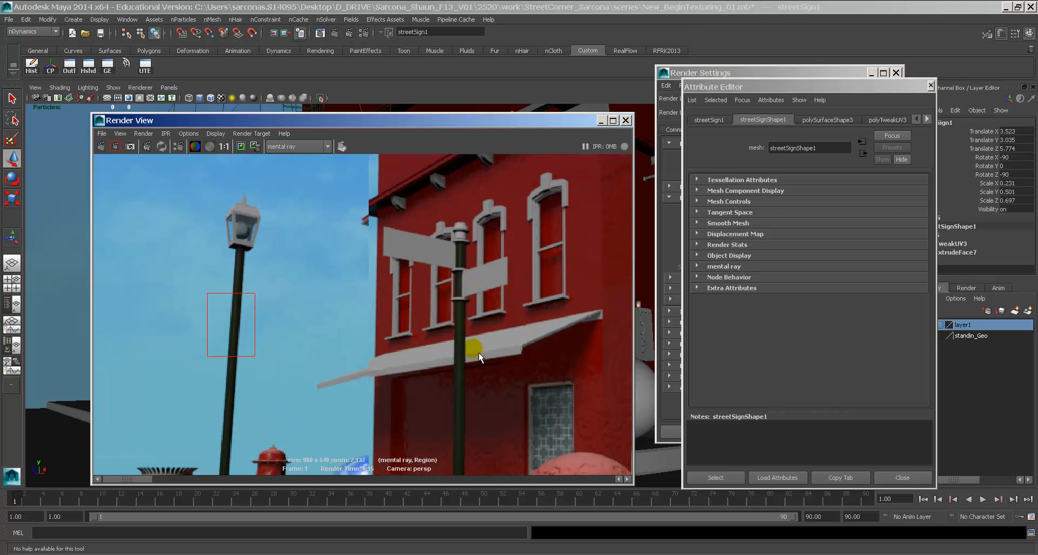
pyautogui.keyDown('alt'); pyautogui.moveTo(479, 352); pyautogui.dragTo(163, 274, button='middle'); pyautogui.keyUp('alt')
pyautogui.keyDown('alt'); pyautogui.moveTo(360, 323); pyautogui.dragTo(407, 274, button='middle'); pyautogui.keyUp('alt')
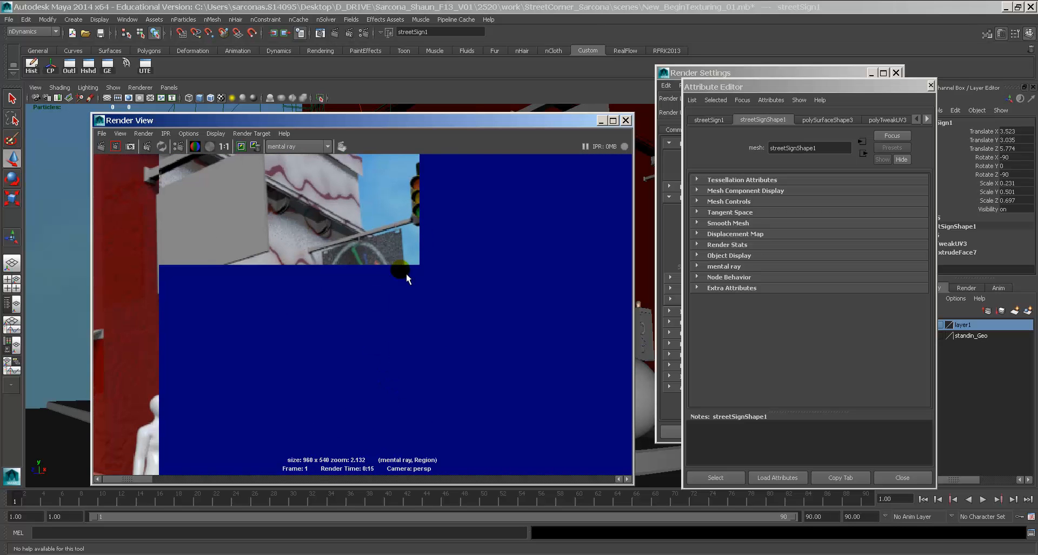
pyautogui.keyDown('alt'); pyautogui.moveTo(448, 188); pyautogui.dragTo(412, 225, button='middle'); pyautogui.keyUp('alt')
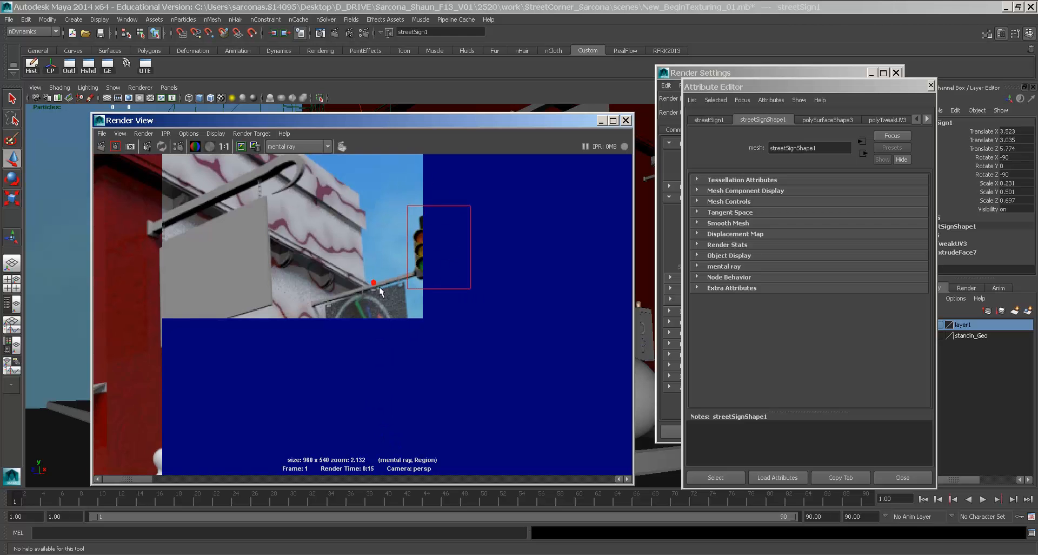
pyautogui.keyDown('alt'); pyautogui.moveTo(366, 439); pyautogui.dragTo(557, 238, button='middle'); pyautogui.keyUp('alt')
pyautogui.keyDown('alt'); pyautogui.moveTo(563, 221); pyautogui.dragTo(368, 225, button='right'); pyautogui.keyUp('alt')
pyautogui.keyDown('alt'); pyautogui.moveTo(414, 335); pyautogui.dragTo(405, 271, button='right'); pyautogui.keyUp('alt')
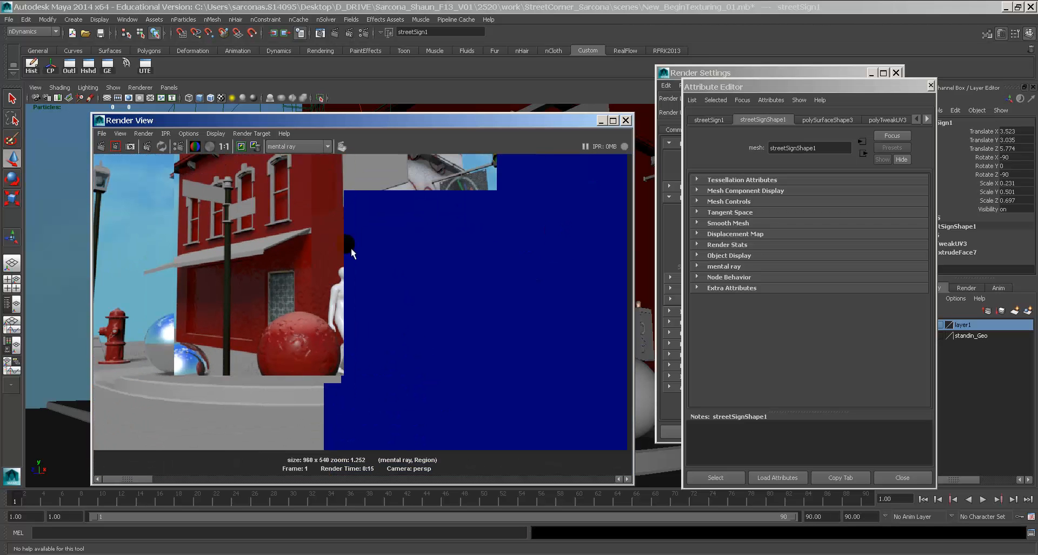
pyautogui.click(625, 120)
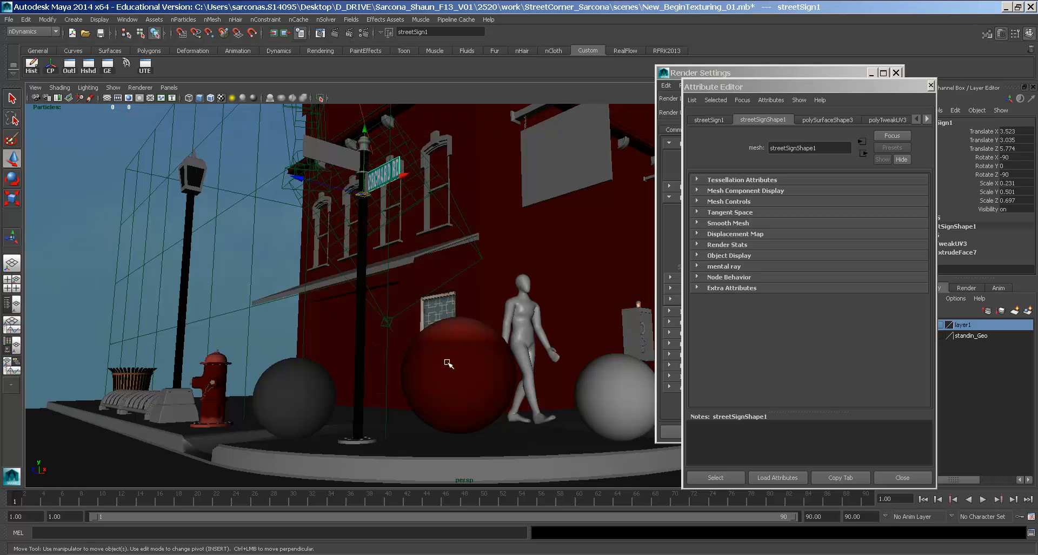
# Inspect the storefront door up close, then look around the building to the side with the pay phone
pyautogui.click(350, 330)
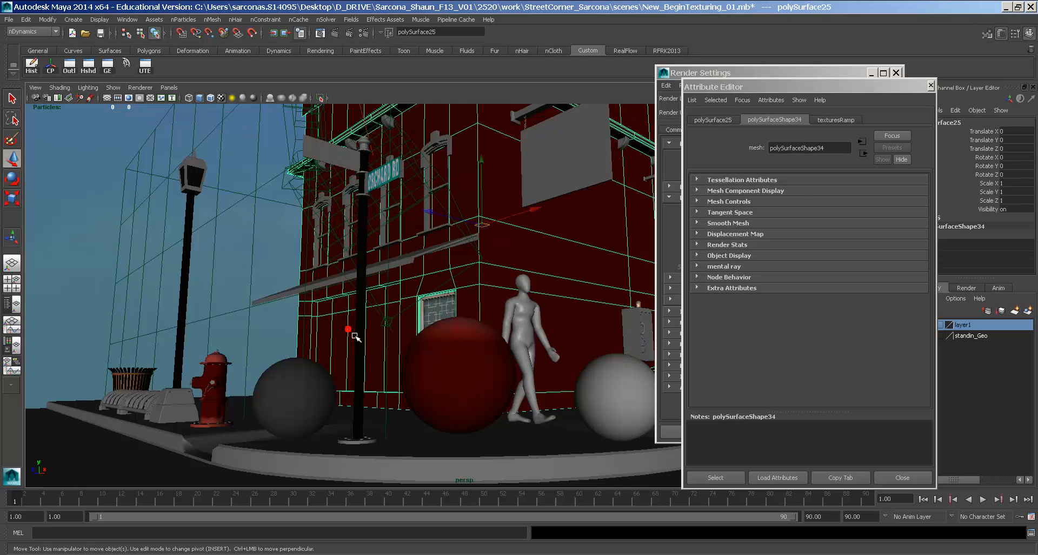
pyautogui.click(432, 326)
pyautogui.press('f')
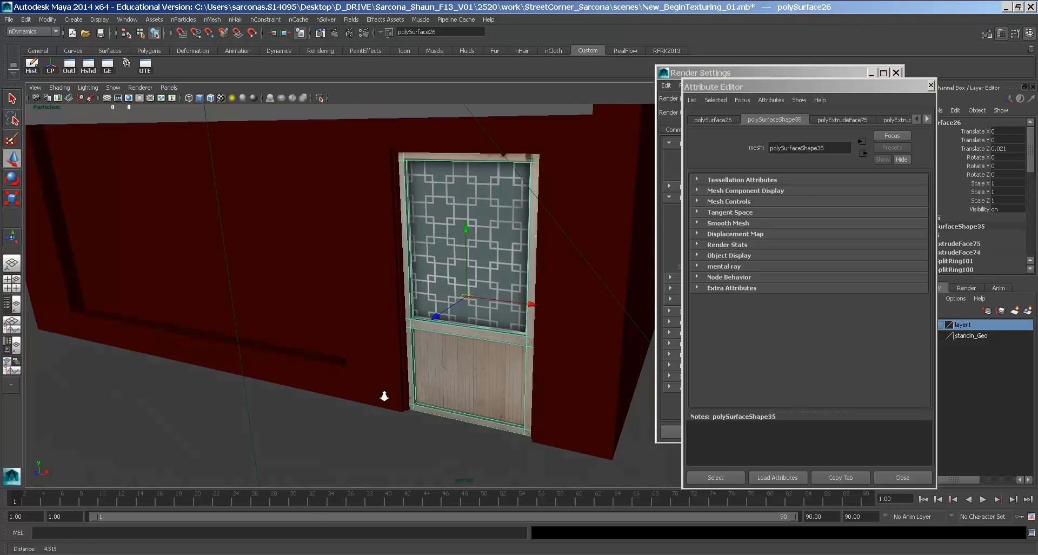
pyautogui.keyDown('alt'); pyautogui.moveTo(385, 397); pyautogui.dragTo(351, 403, button='right'); pyautogui.keyUp('alt')
pyautogui.keyDown('alt'); pyautogui.moveTo(477, 344); pyautogui.dragTo(443, 363, button='right'); pyautogui.keyUp('alt')
pyautogui.keyDown('alt'); pyautogui.moveTo(514, 361); pyautogui.dragTo(451, 349); pyautogui.keyUp('alt')
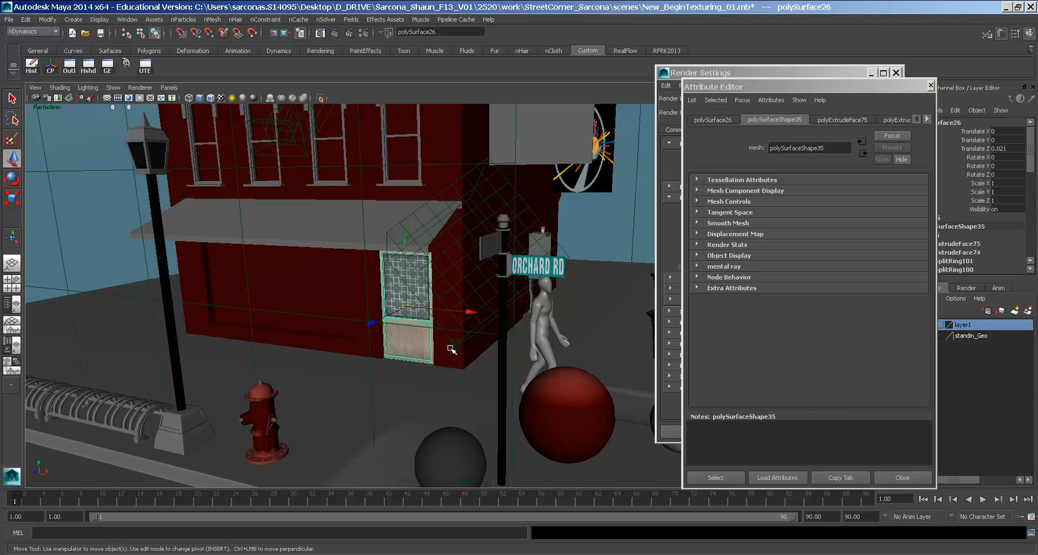
pyautogui.keyDown('alt'); pyautogui.moveTo(600, 344); pyautogui.dragTo(363, 381); pyautogui.keyUp('alt')
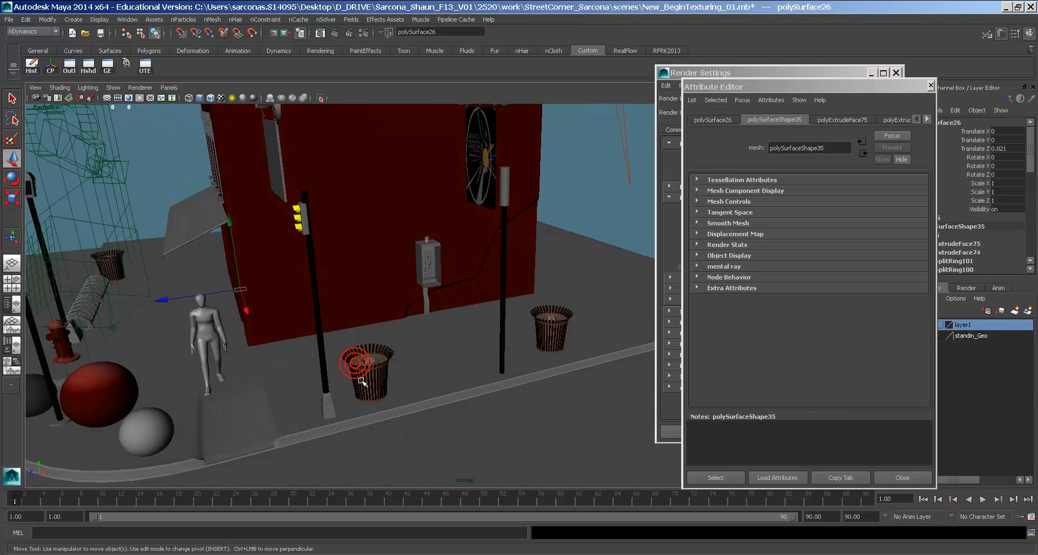
# Inspect the textured coffee cup on top of the pay phone, then return to an overview of the street corner
pyautogui.click(433, 245)
pyautogui.press('f')
pyautogui.keyDown('alt'); pyautogui.moveTo(505, 394); pyautogui.dragTo(490, 387, button='right'); pyautogui.keyUp('alt')
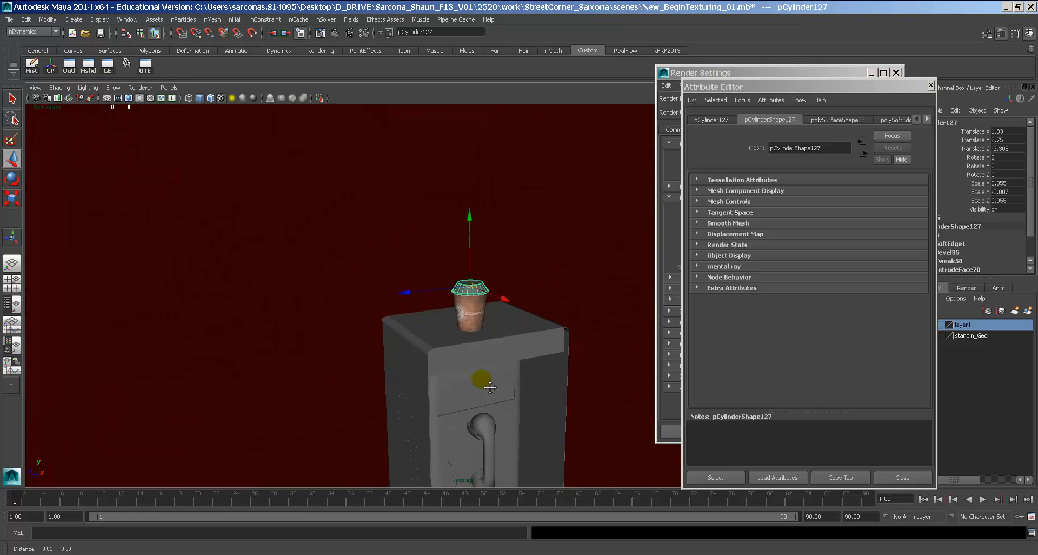
pyautogui.moveTo(490, 388)
pyautogui.keyDown('alt'); pyautogui.mouseDown()
pyautogui.moveTo(466, 383)
pyautogui.moveTo(503, 390)
pyautogui.moveTo(419, 398)
pyautogui.moveTo(483, 394)
pyautogui.mouseUp(); pyautogui.keyUp('alt')
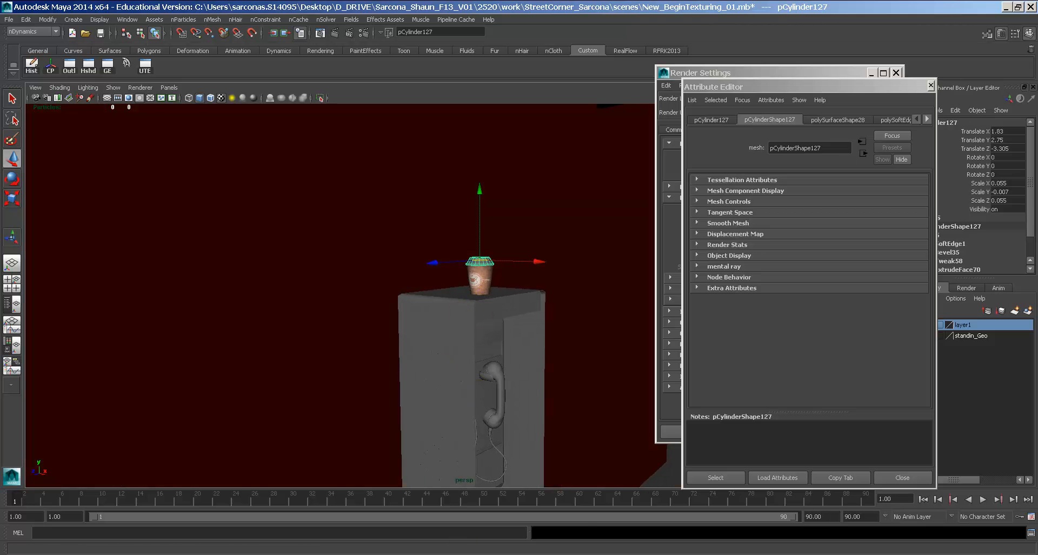
pyautogui.keyDown('alt'); pyautogui.moveTo(577, 403); pyautogui.dragTo(339, 410, button='right'); pyautogui.keyUp('alt')
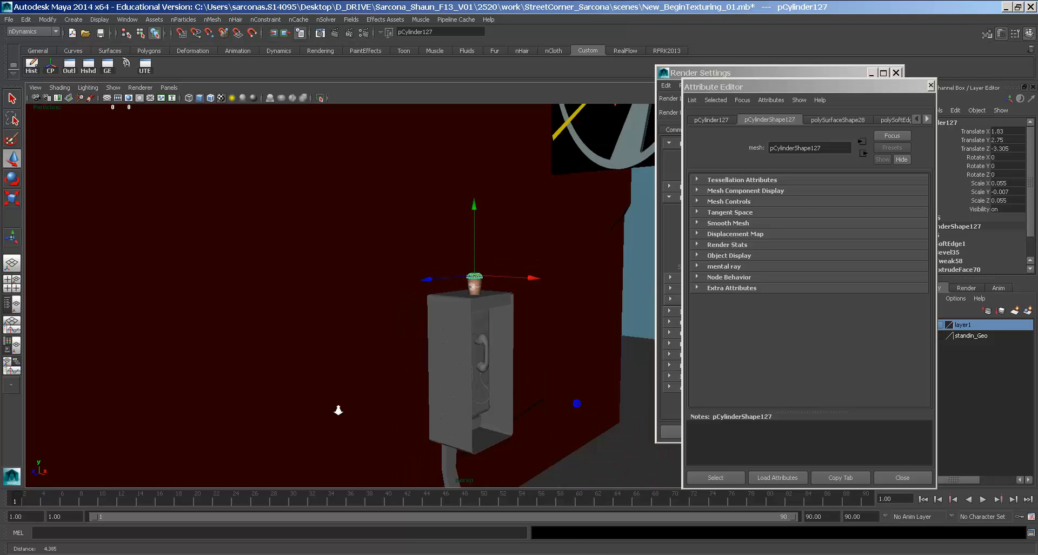
pyautogui.keyDown('alt'); pyautogui.moveTo(338, 410); pyautogui.dragTo(436, 378); pyautogui.keyUp('alt')
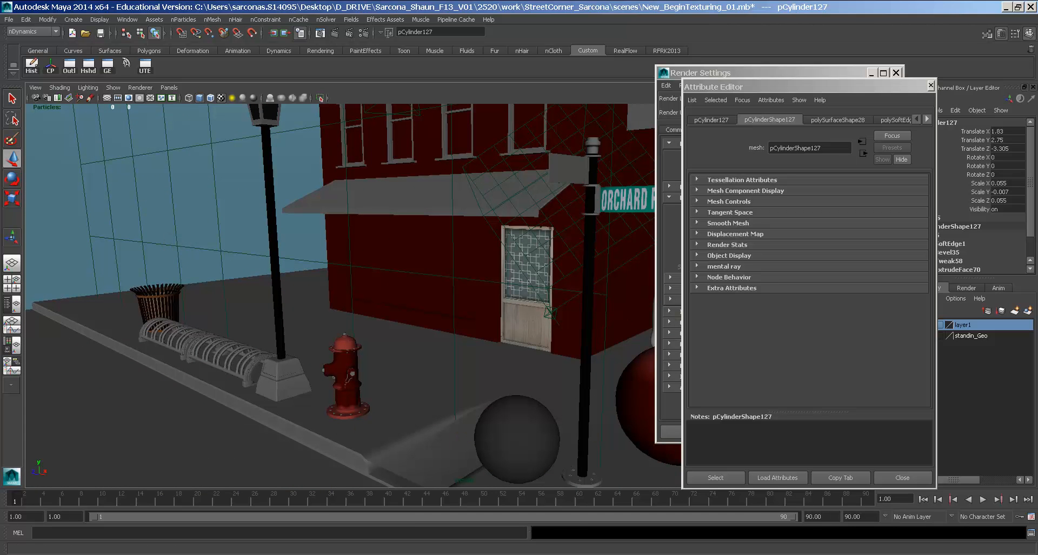
# Switch to Firefox and search the web for "mia material maya pdf"
pyautogui.hotkey('alt', 'Tab')
pyautogui.click(860, 42)
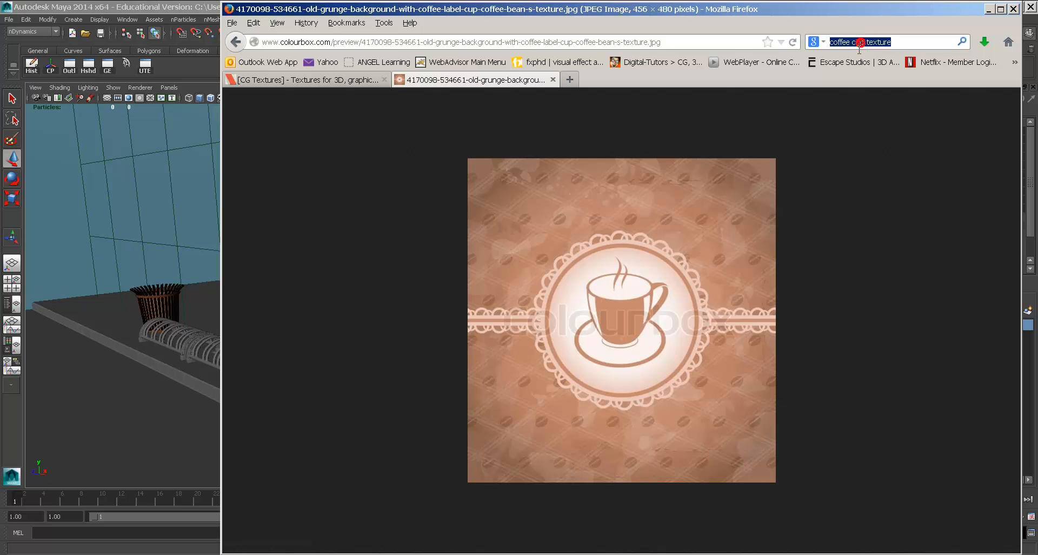
pyautogui.write('mia')
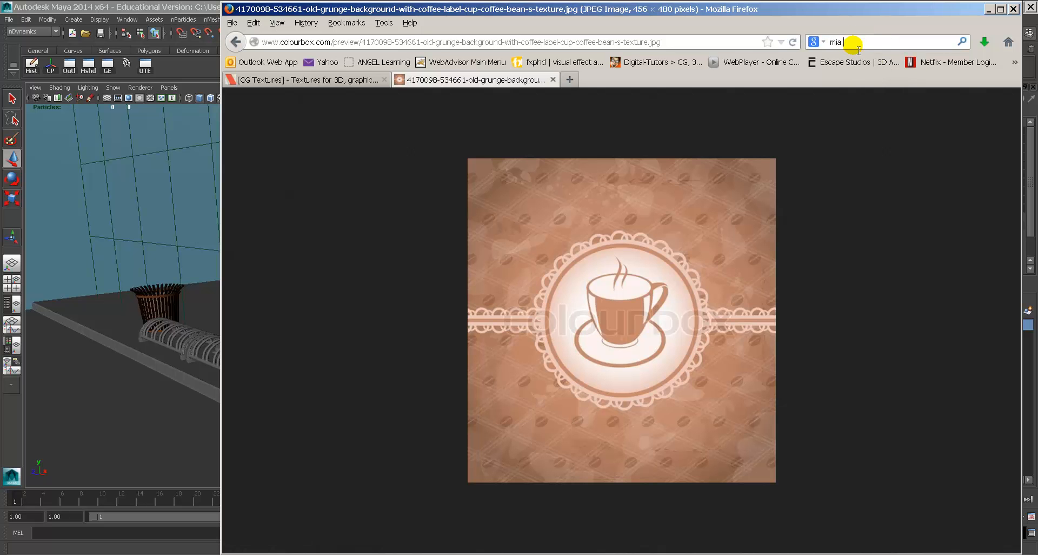
pyautogui.write(' e')
pyautogui.press('BackSpace')
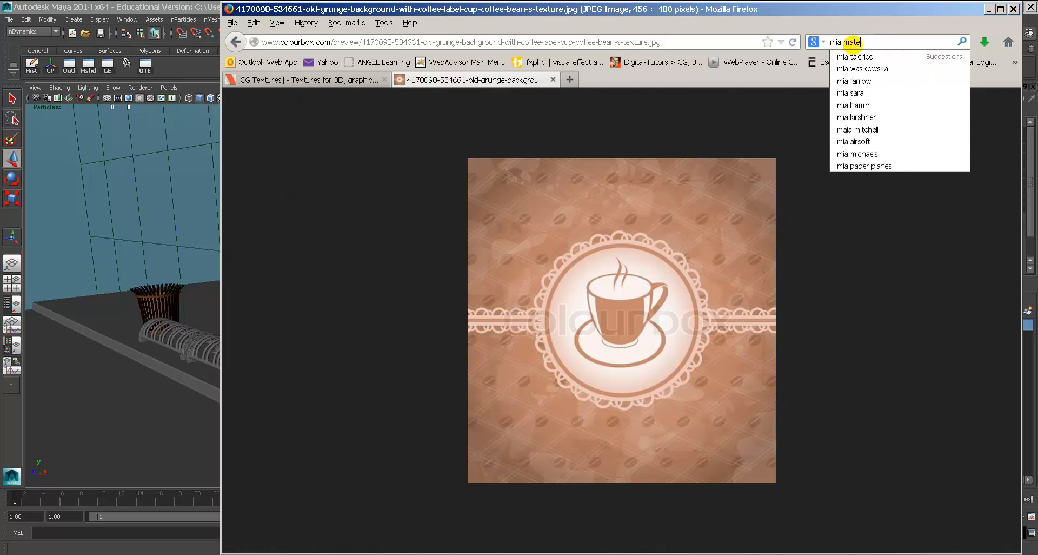
pyautogui.write('material maya pdf')
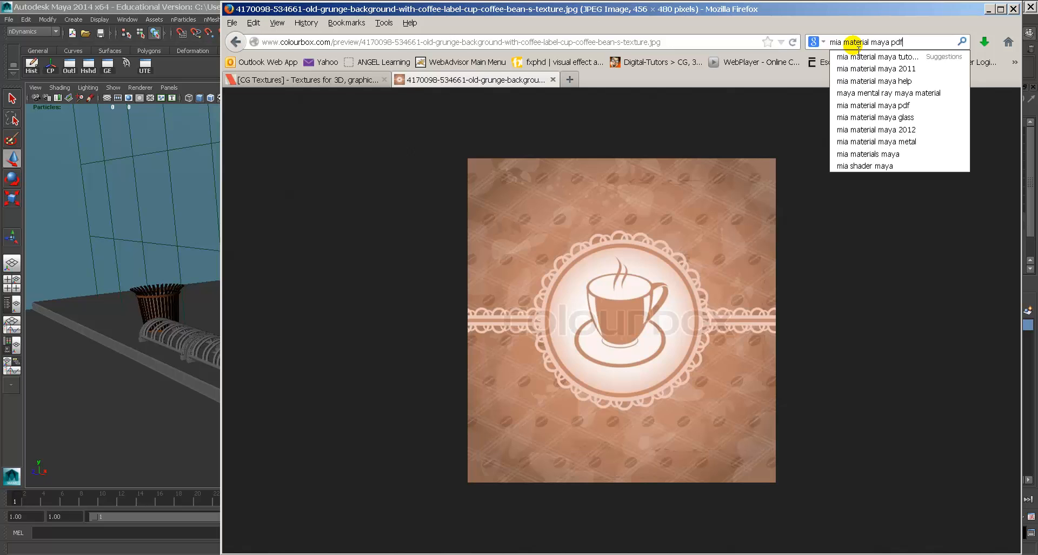
pyautogui.press('Return')
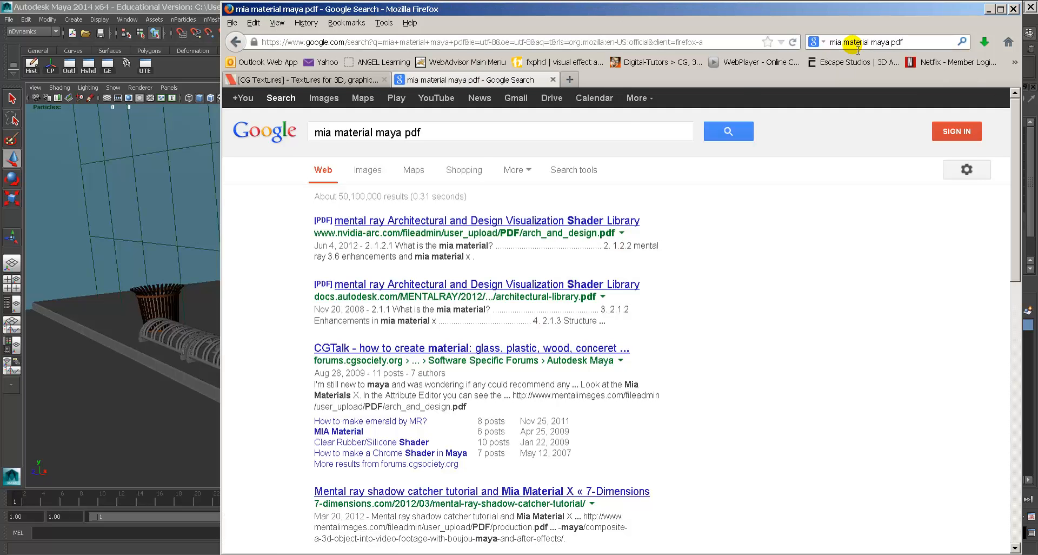
pyautogui.moveTo(316, 134); pyautogui.dragTo(464, 142)
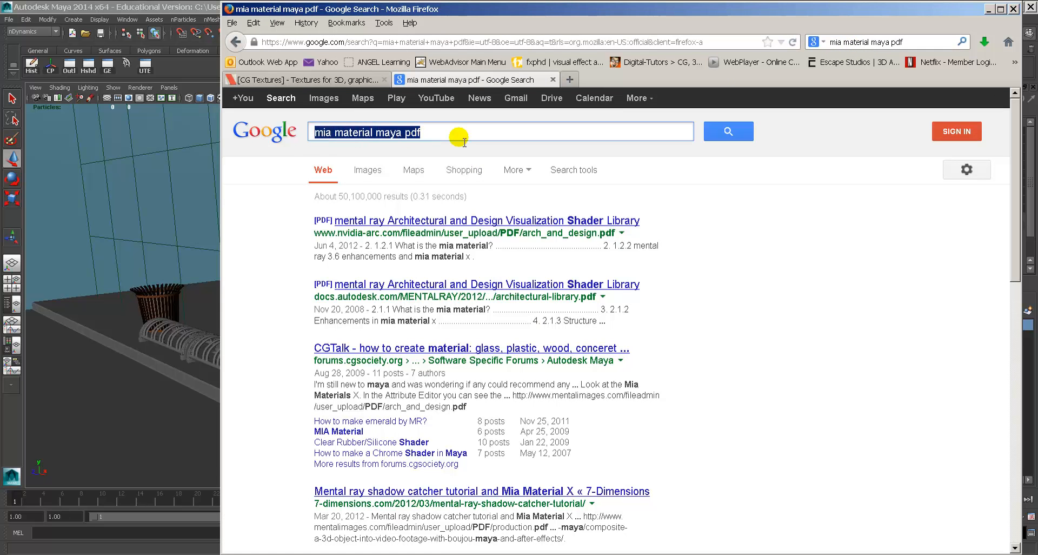
pyautogui.click(394, 225)
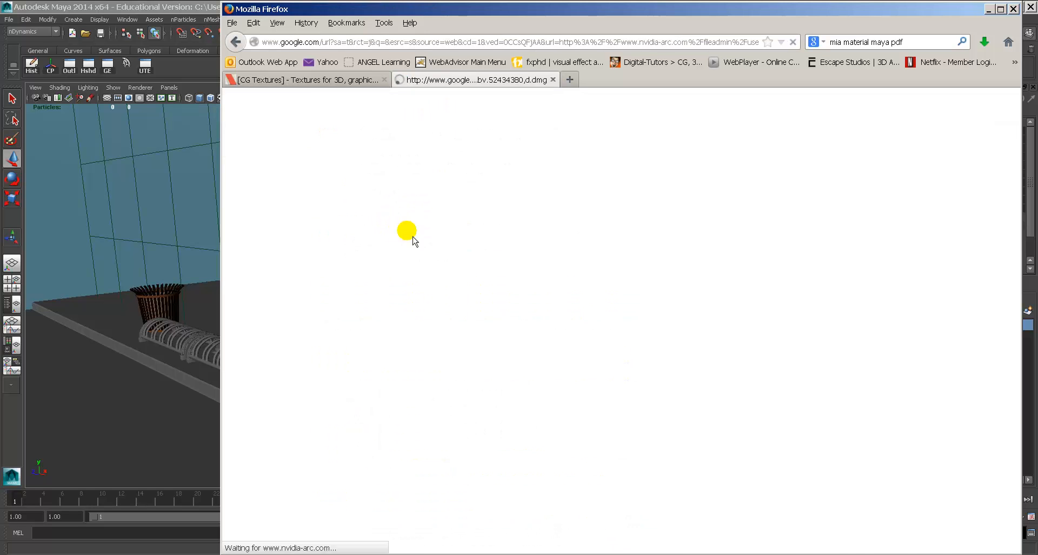
pyautogui.click(587, 331)
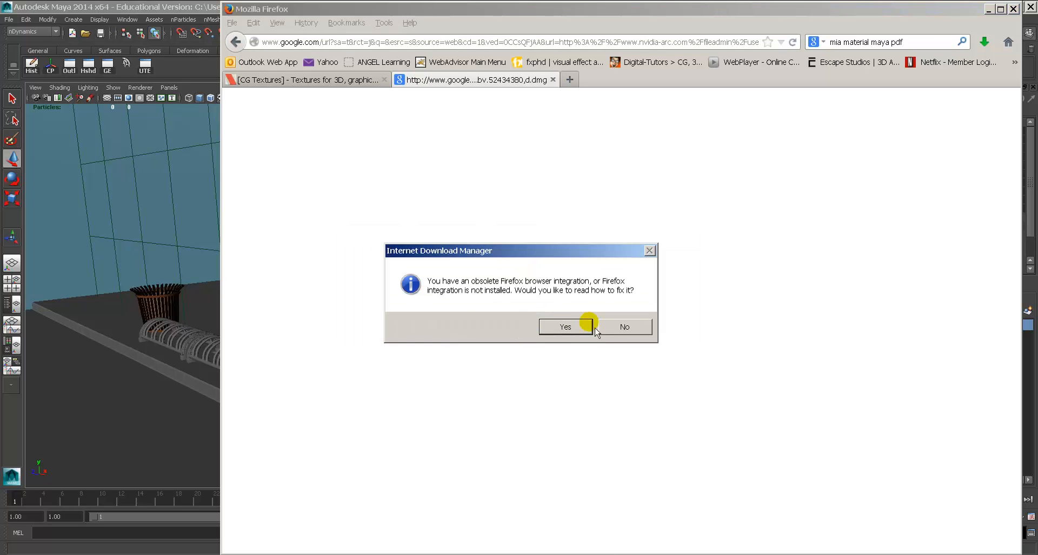
pyautogui.click(624, 326)
pyautogui.click(236, 41)
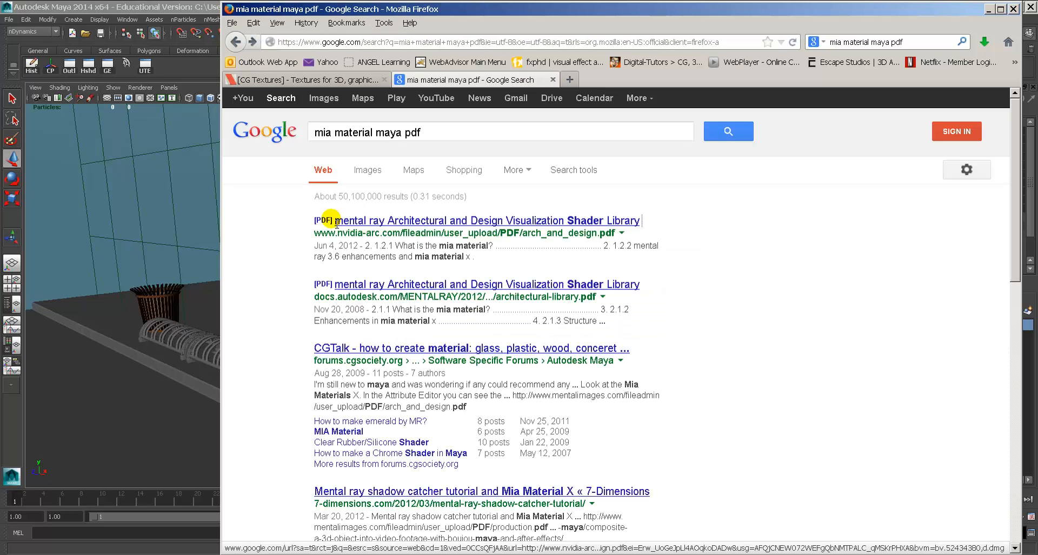
# Open the first search result, nvidia-arc's arch_and_design.pdf, in a new tab and load the document in Adobe Acrobat
pyautogui.rightClick(399, 220)
pyautogui.click(448, 233)
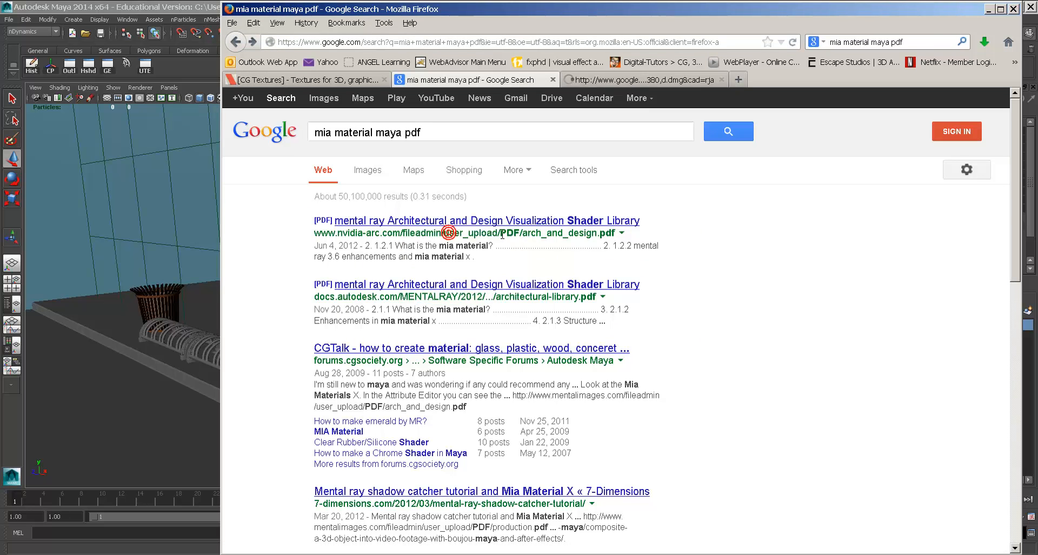
pyautogui.click(512, 331)
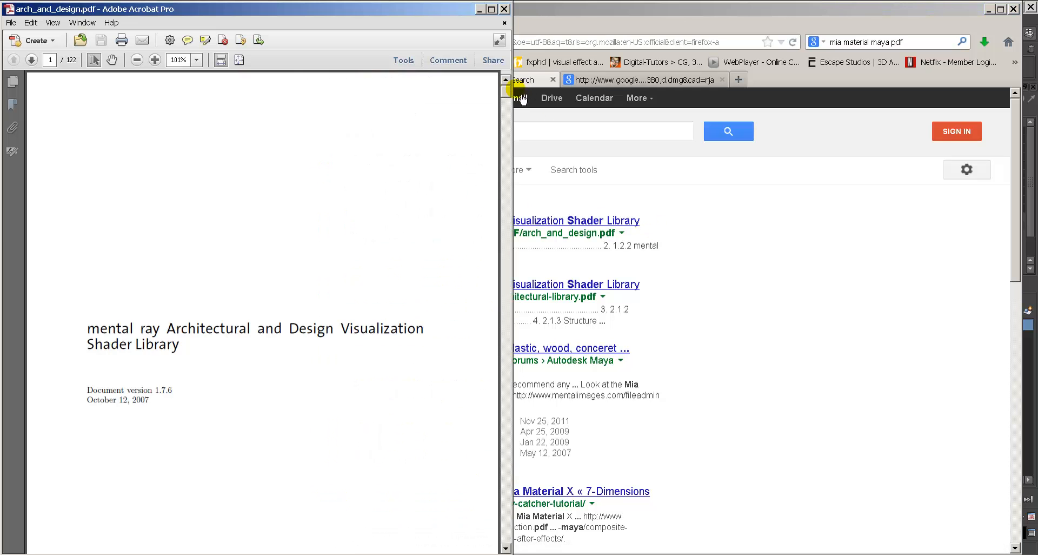
# Maximize the shader library PDF and read through the mia_material features on view-angle reflectivity, translucency and solid versus thin-walled transparency
pyautogui.moveTo(507, 91); pyautogui.dragTo(509, 140)
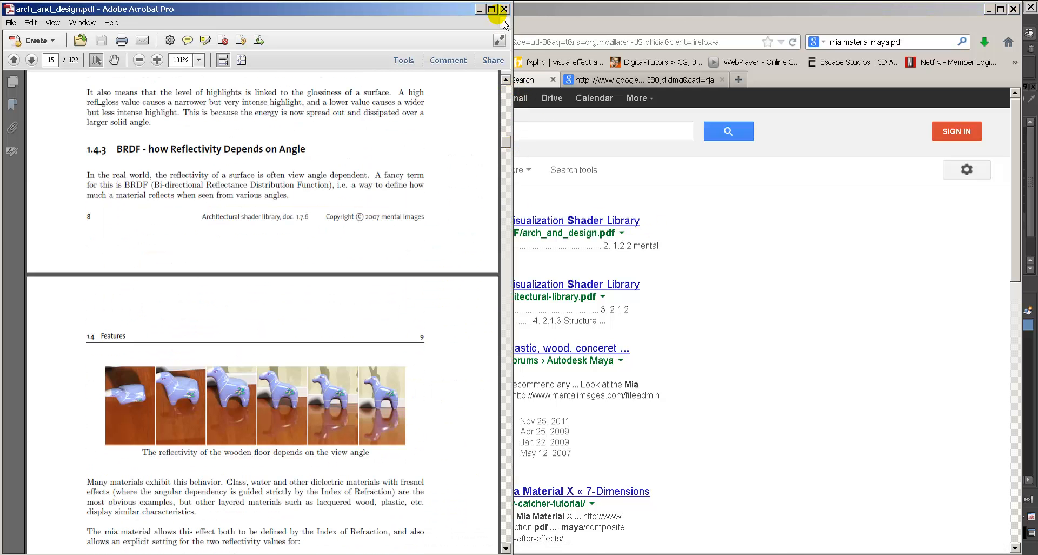
pyautogui.click(491, 10)
pyautogui.scroll(-3, 648, 371)
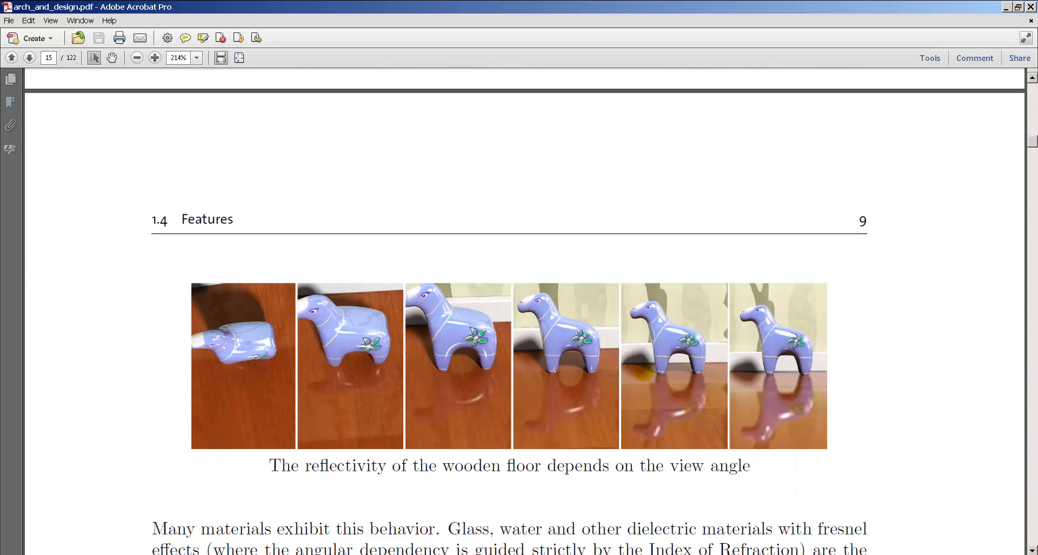
pyautogui.scroll(-6, 642, 387)
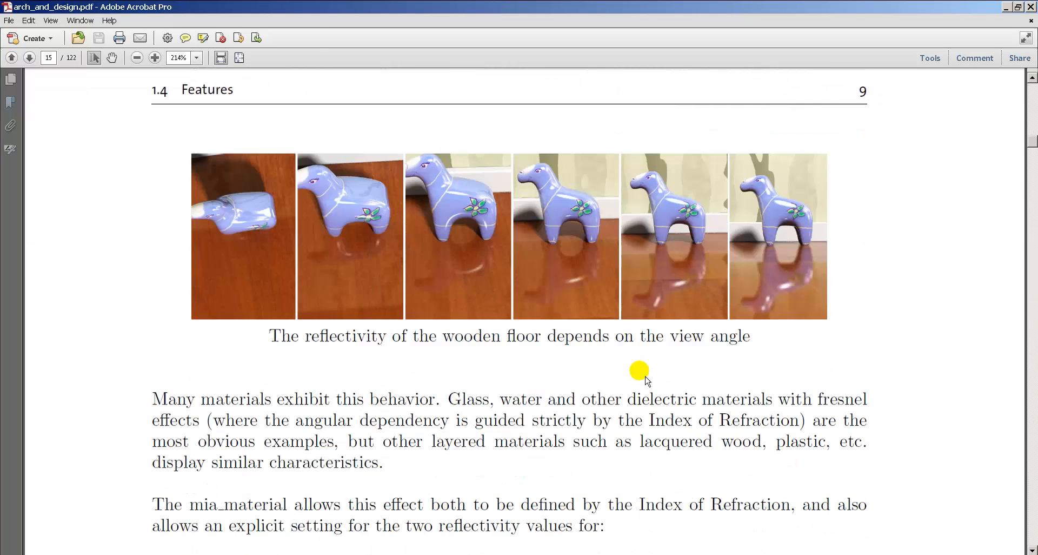
pyautogui.scroll(-8, 636, 385)
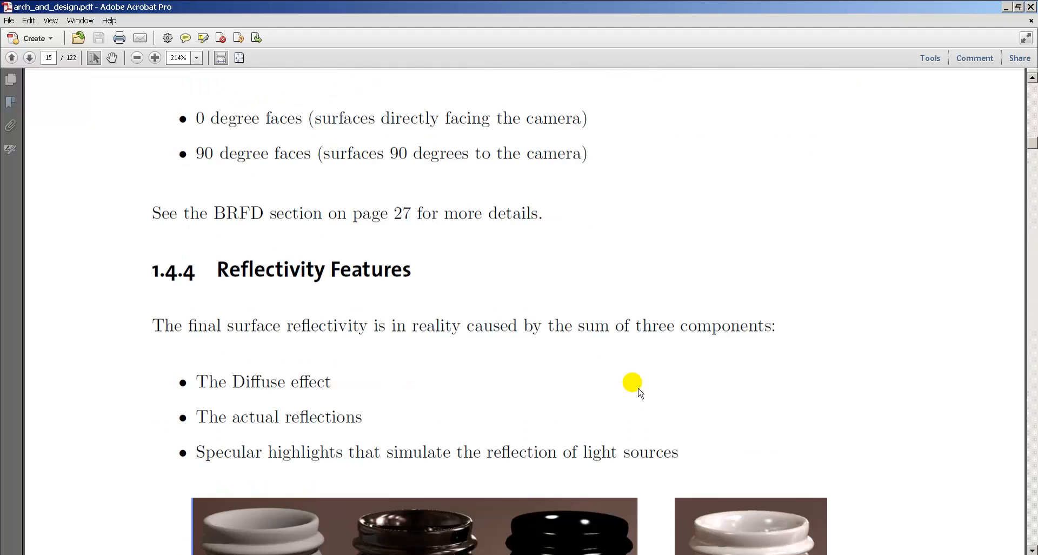
pyautogui.scroll(-11, 624, 381)
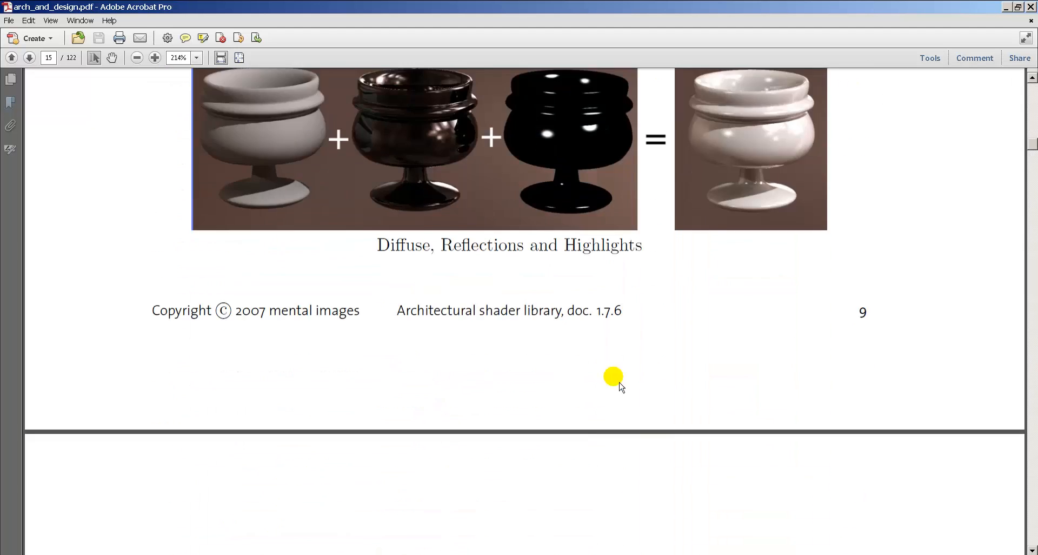
pyautogui.scroll(-2, 593, 394)
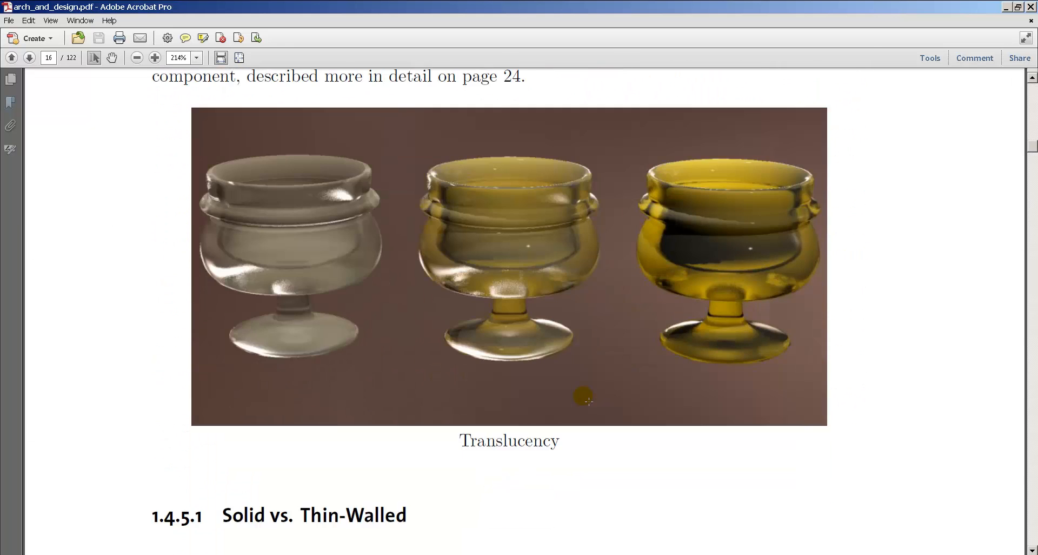
pyautogui.scroll(-15, 578, 390)
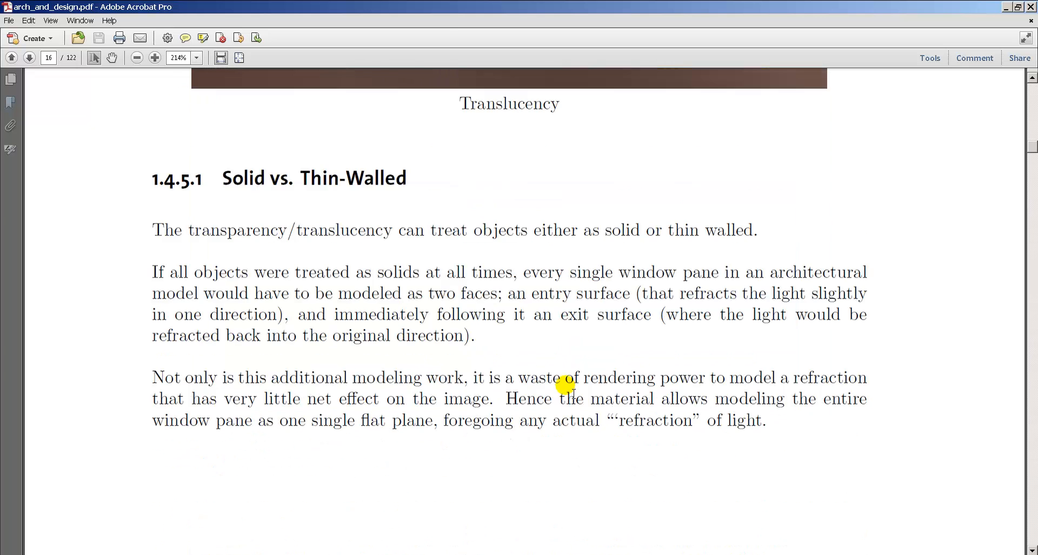
pyautogui.scroll(-5, 552, 371)
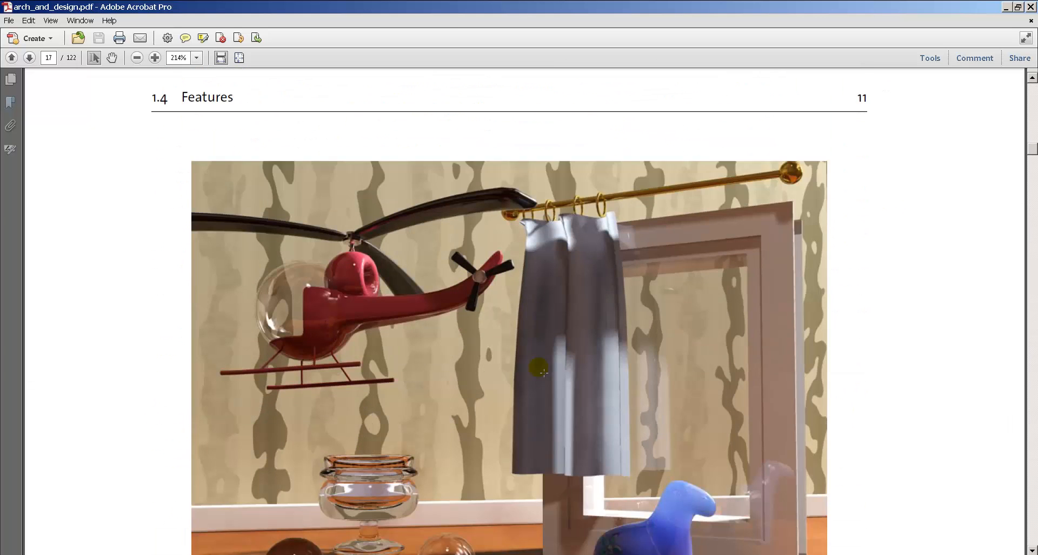
pyautogui.scroll(-1, 534, 366)
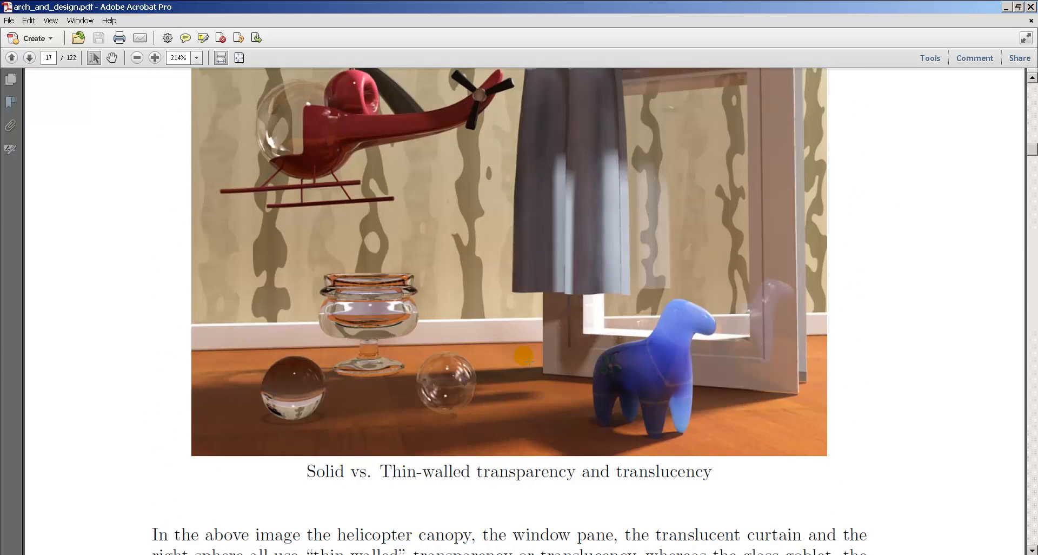
# Skim the PDF from the solid versus thin-walled illustration past cutout opacity and ambient occlusion to the mia_material parameter list
pyautogui.scroll(-1, 529, 361)
pyautogui.scroll(2, 519, 362)
pyautogui.scroll(-3, 510, 360)
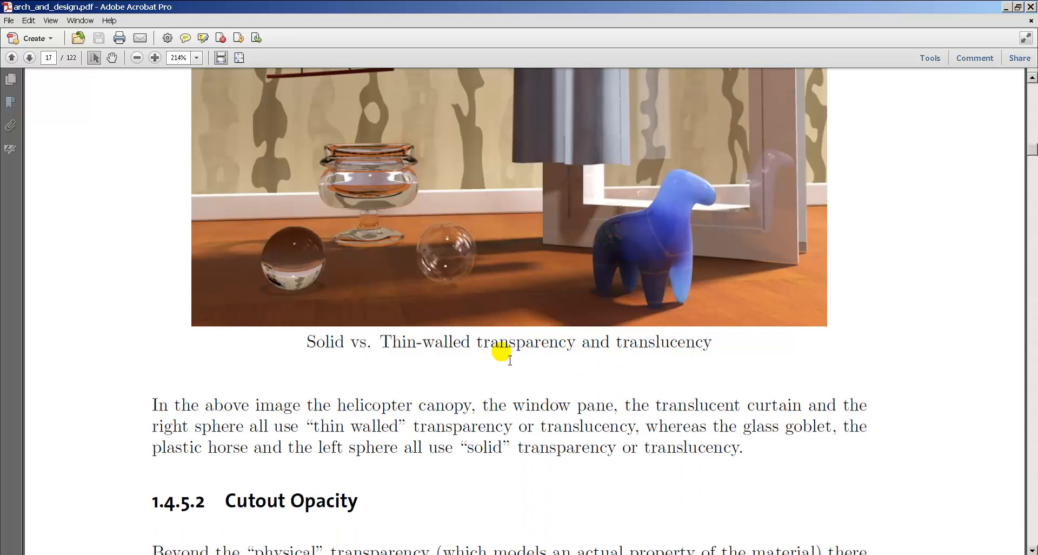
pyautogui.scroll(-11, 510, 360)
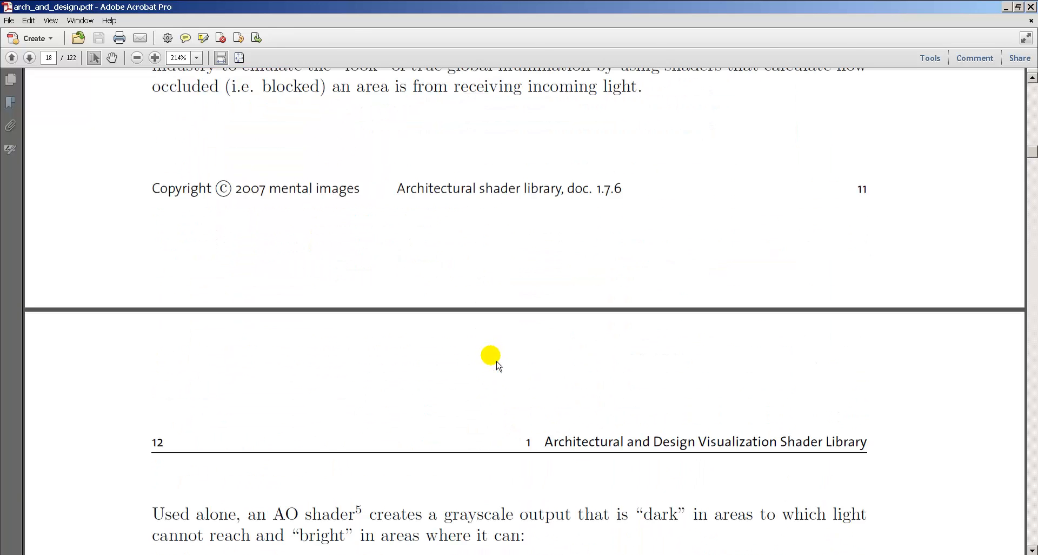
pyautogui.scroll(-15, 498, 366)
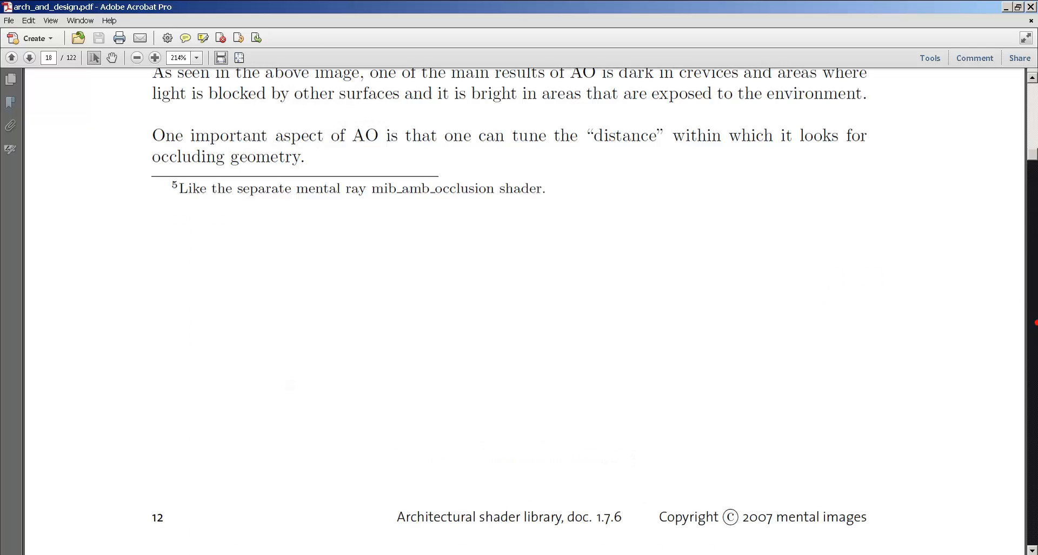
pyautogui.scroll(-20, 498, 365)
pyautogui.click(1034, 322)
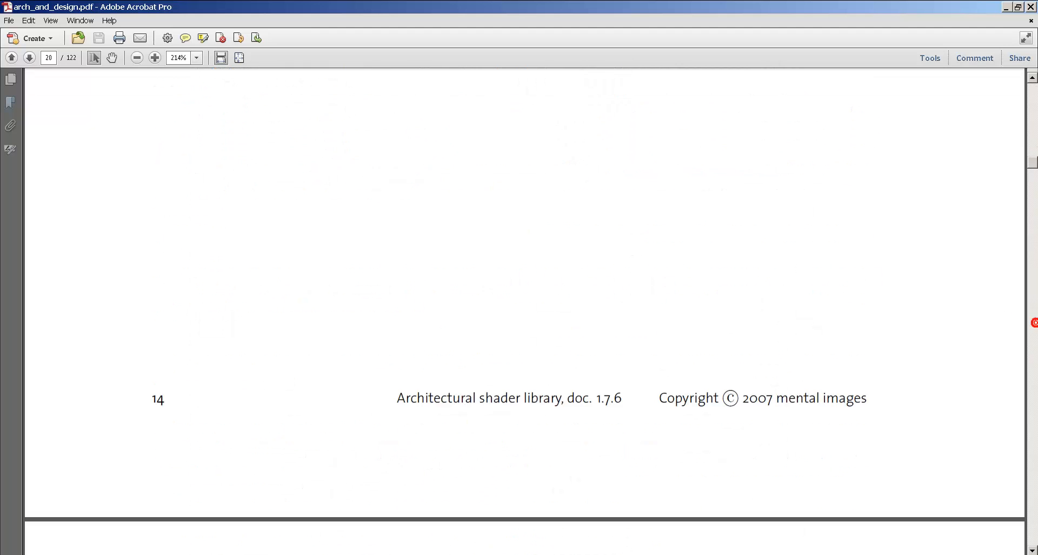
pyautogui.click(1034, 322)
pyautogui.click(1034, 323)
pyautogui.click(1034, 323)
pyautogui.click(1034, 322)
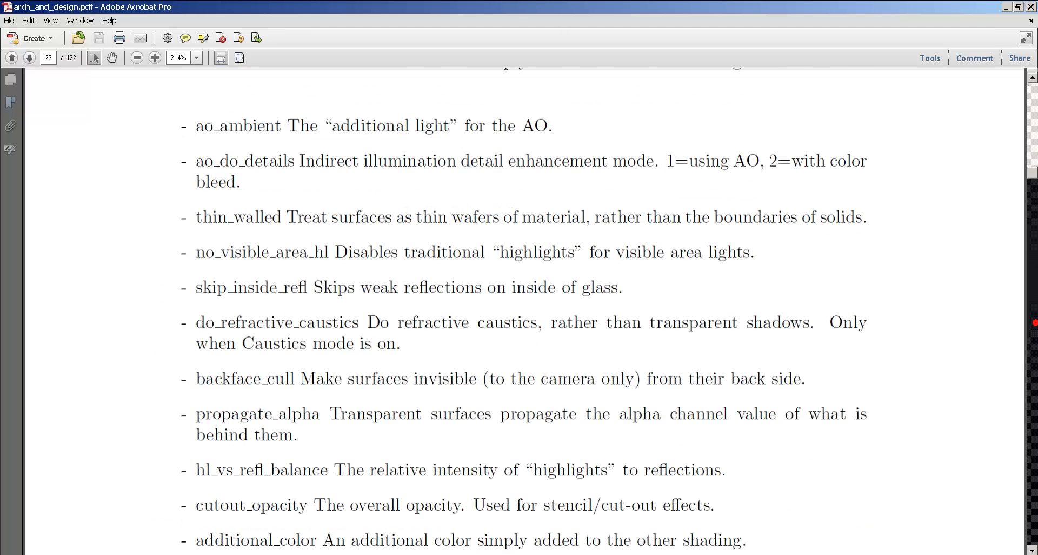
# Examine the PDF's example cups comparing no, angle-dependent and constant reflectivity, and those comparing glossiness values
pyautogui.click(1034, 323)
pyautogui.click(1034, 322)
pyautogui.click(1034, 322)
pyautogui.click(1034, 322)
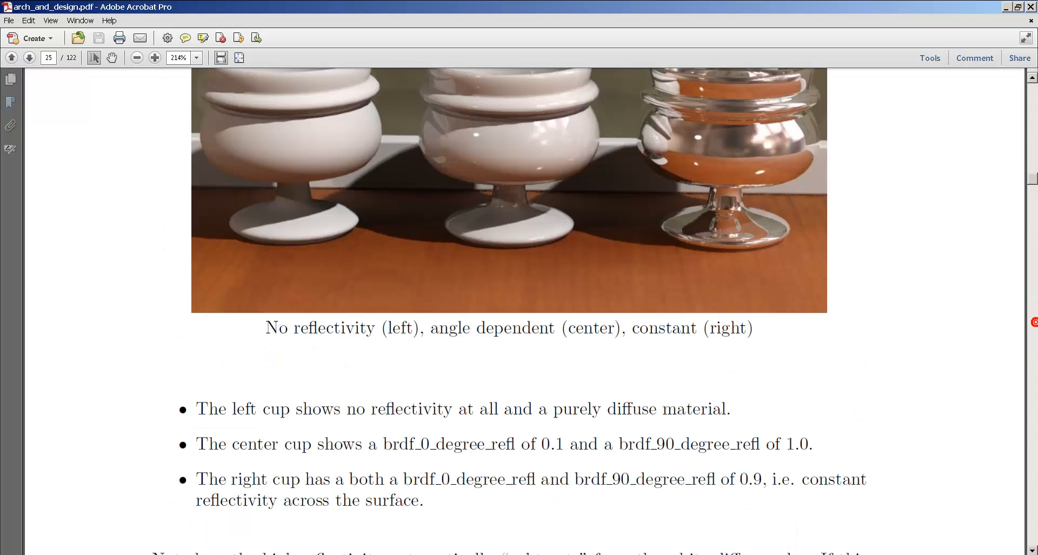
pyautogui.click(1034, 322)
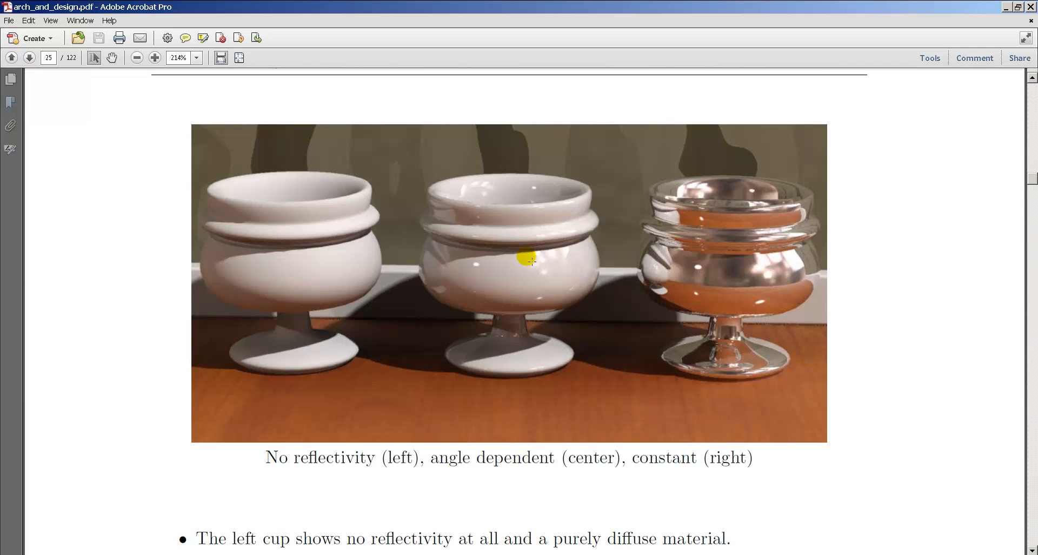
pyautogui.scroll(-15, 726, 280)
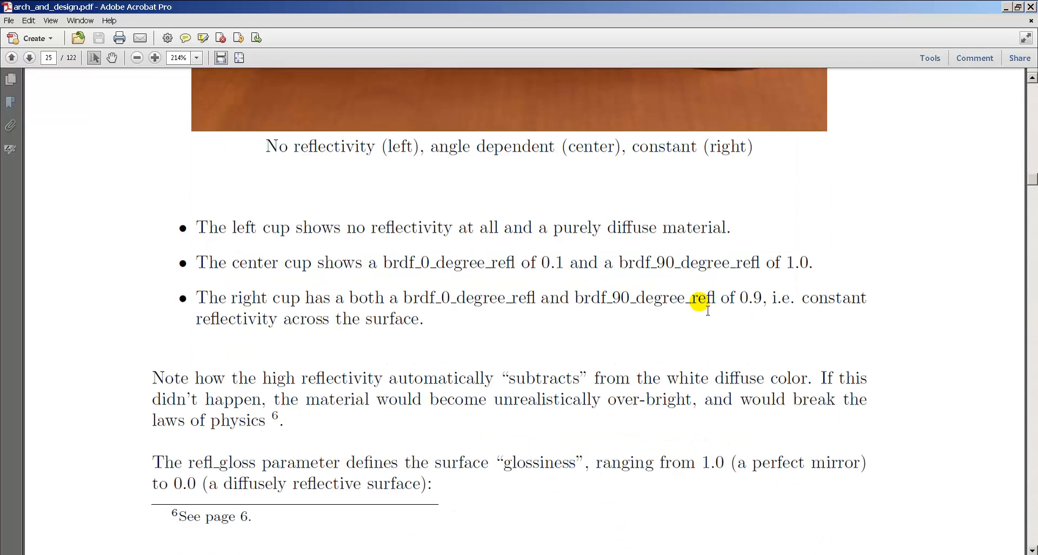
pyautogui.scroll(-12, 861, 365)
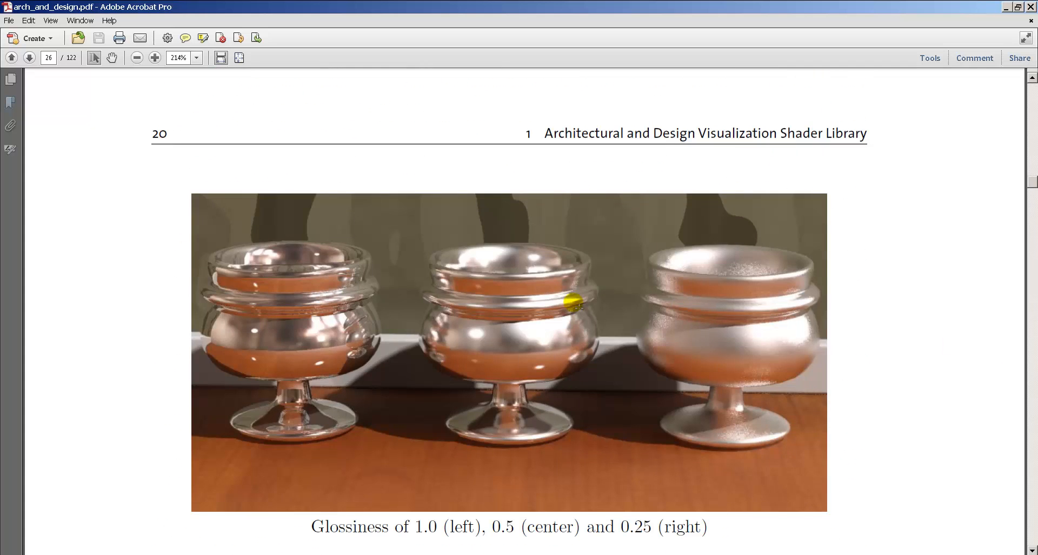
pyautogui.scroll(-3, 332, 262)
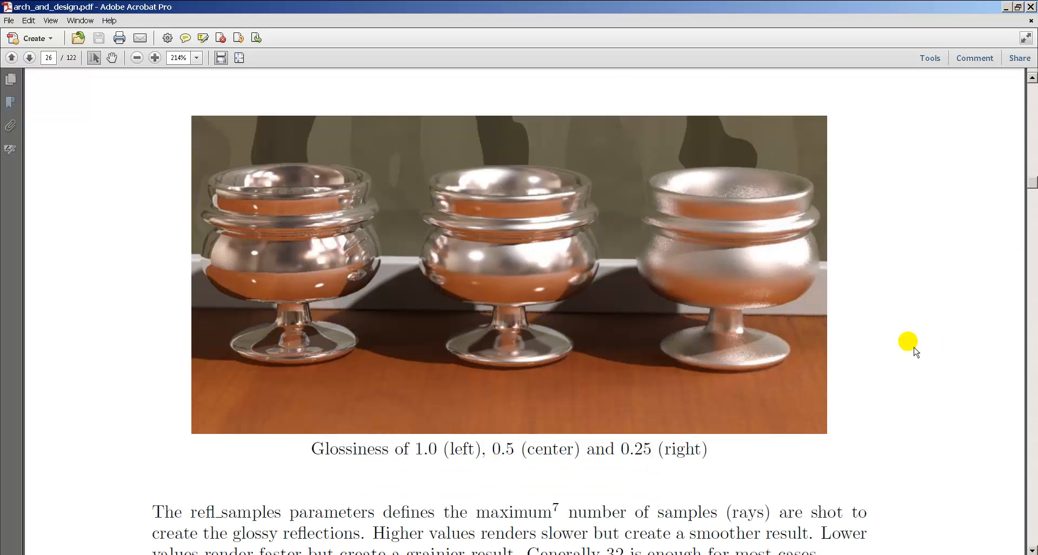
# Examine the PDF's example cups for metal reflections, refl_hl_only and index of refraction
pyautogui.moveTo(1034, 368); pyautogui.dragTo(1033, 368)
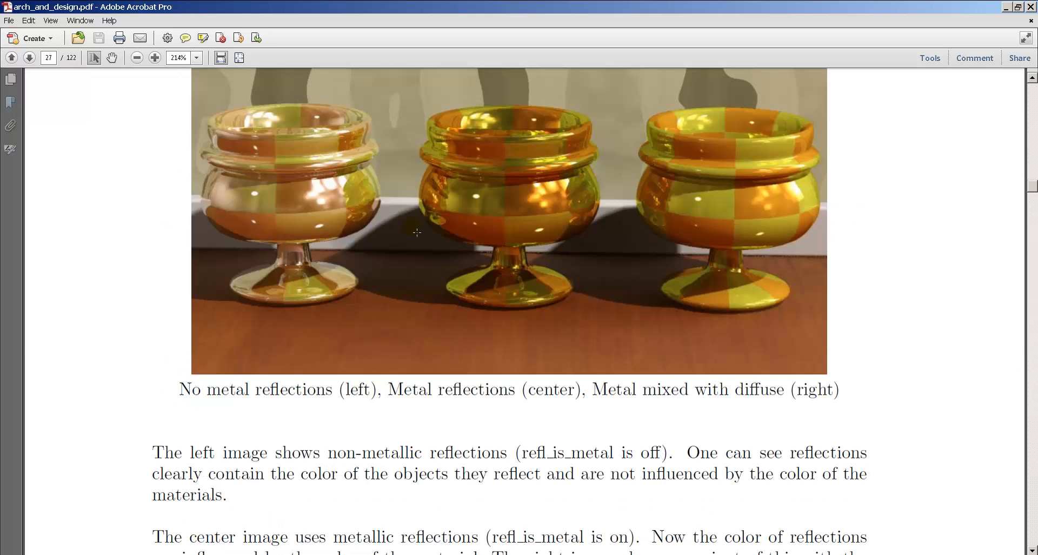
pyautogui.click(1034, 353)
pyautogui.click(1032, 383)
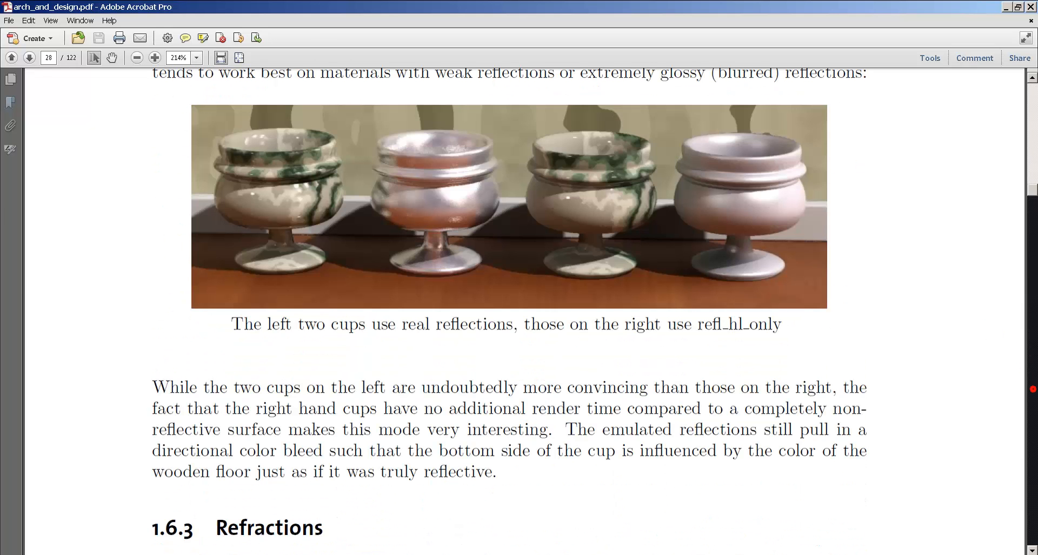
pyautogui.click(1033, 386)
pyautogui.click(1033, 388)
pyautogui.scroll(3, 779, 304)
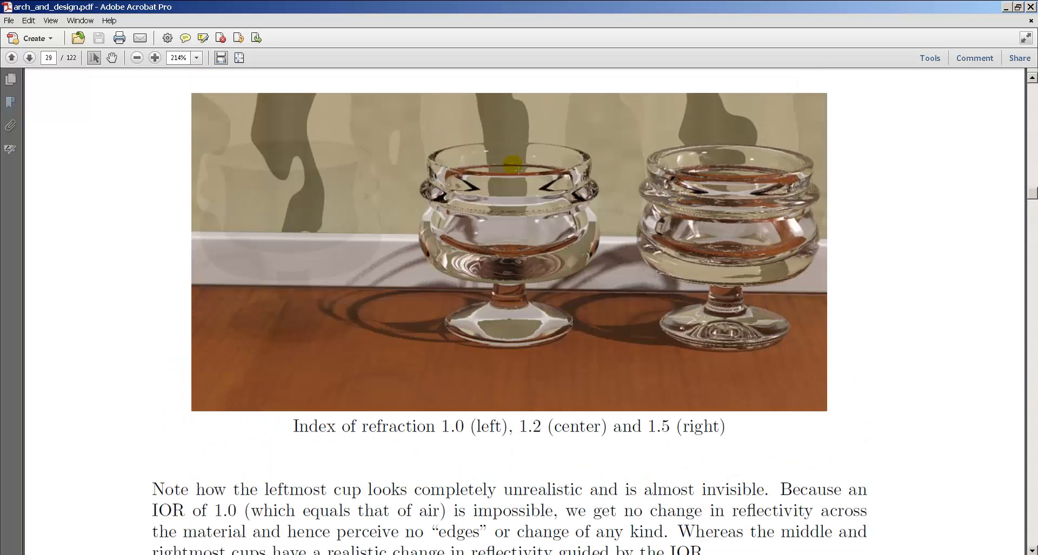
pyautogui.click(475, 162)
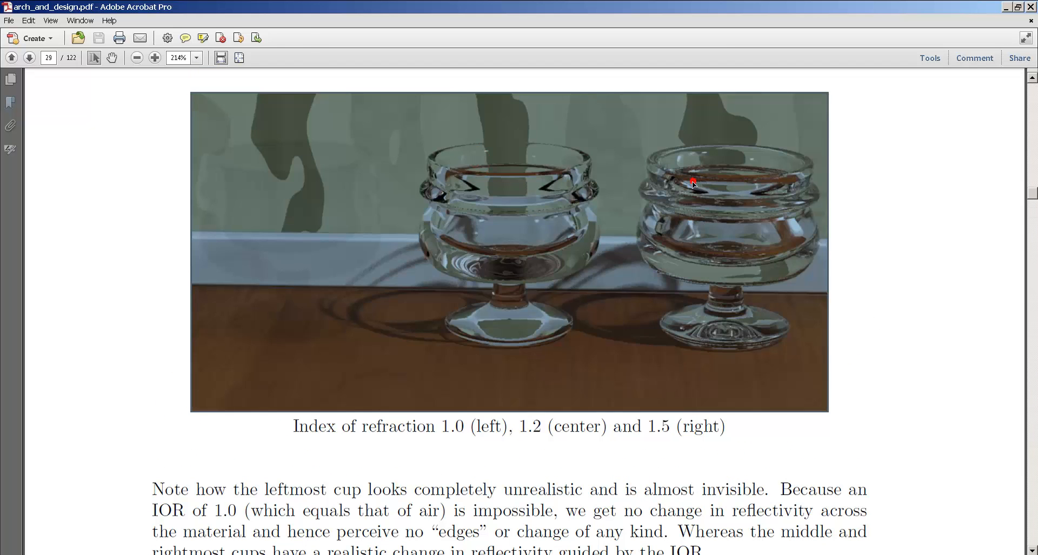
pyautogui.click(864, 181)
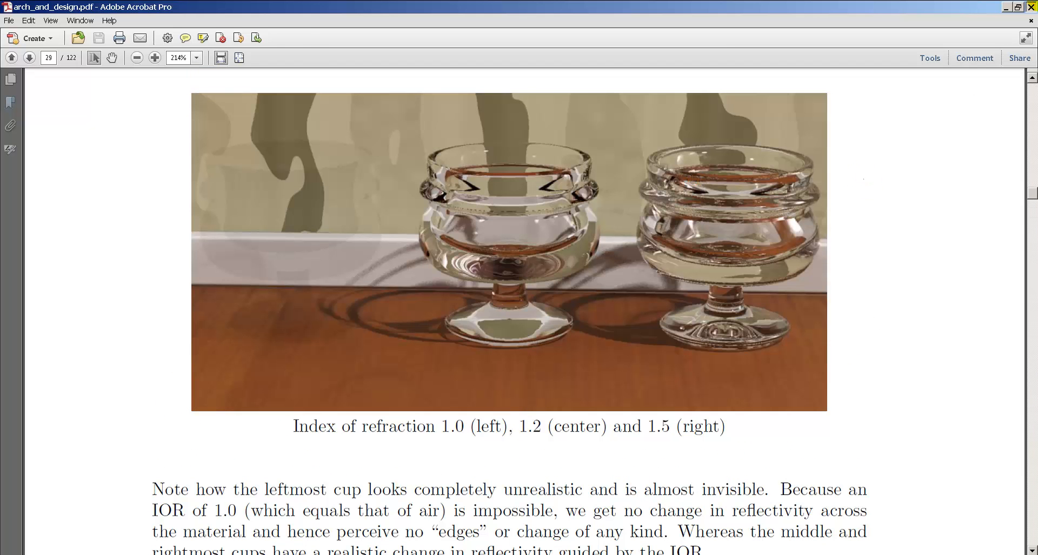
# Close the arch_and_design.pdf document and switch back to the street corner scene in Maya
pyautogui.click(1030, 7)
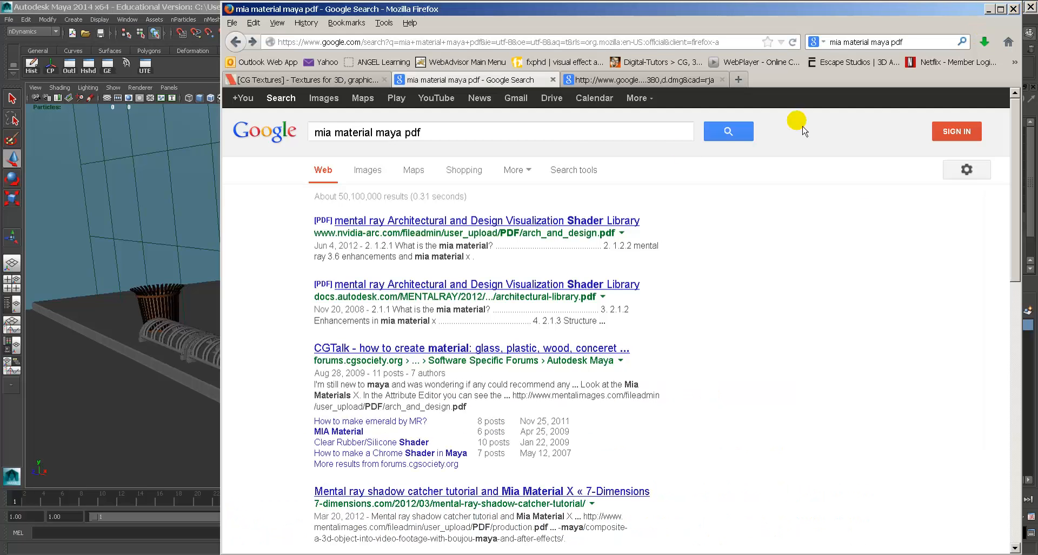
pyautogui.click(213, 7)
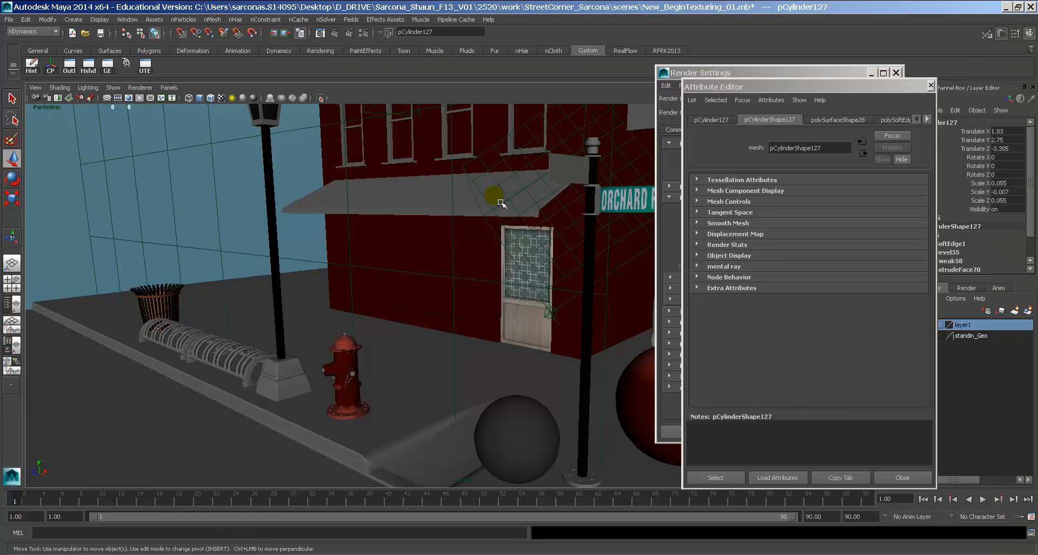
pyautogui.keyDown('alt'); pyautogui.moveTo(498, 273); pyautogui.dragTo(273, 227, button='middle'); pyautogui.keyUp('alt')
pyautogui.keyDown('alt'); pyautogui.moveTo(451, 267); pyautogui.dragTo(605, 297, button='middle'); pyautogui.keyUp('alt')
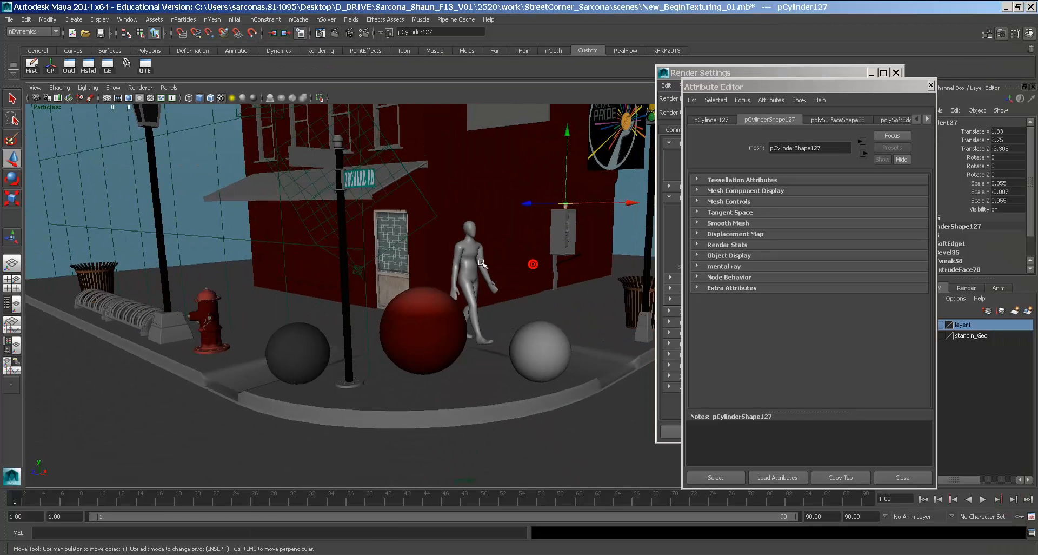
pyautogui.keyDown('alt'); pyautogui.moveTo(469, 275); pyautogui.dragTo(493, 290); pyautogui.keyUp('alt')
# Close the Attribute Editor and Render Settings windows, and select the red corner building's wall geometry
pyautogui.click(902, 479)
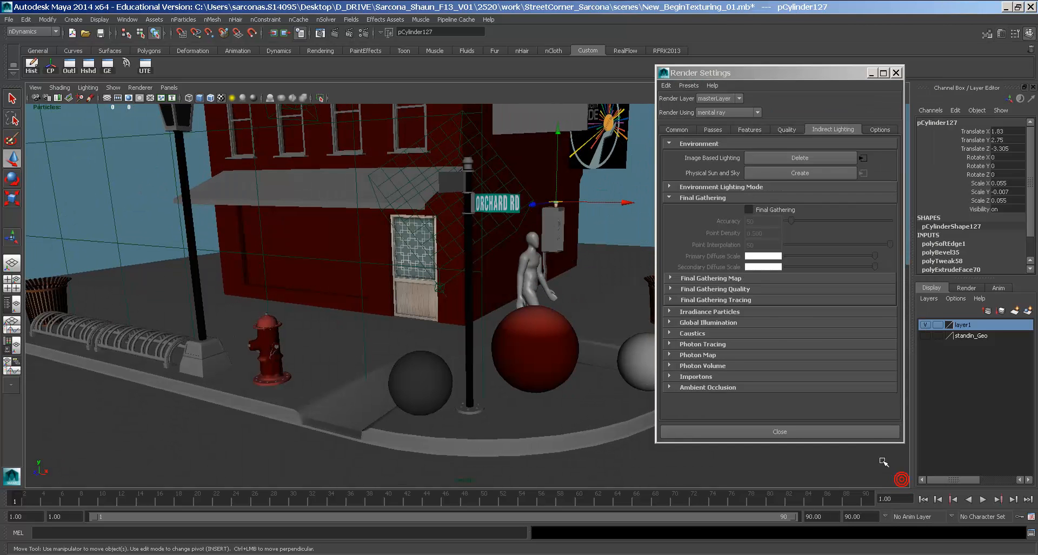
pyautogui.click(868, 431)
pyautogui.keyDown('alt'); pyautogui.moveTo(668, 359); pyautogui.dragTo(636, 373); pyautogui.keyUp('alt')
pyautogui.keyDown('alt'); pyautogui.moveTo(637, 373); pyautogui.dragTo(536, 354, button='right'); pyautogui.keyUp('alt')
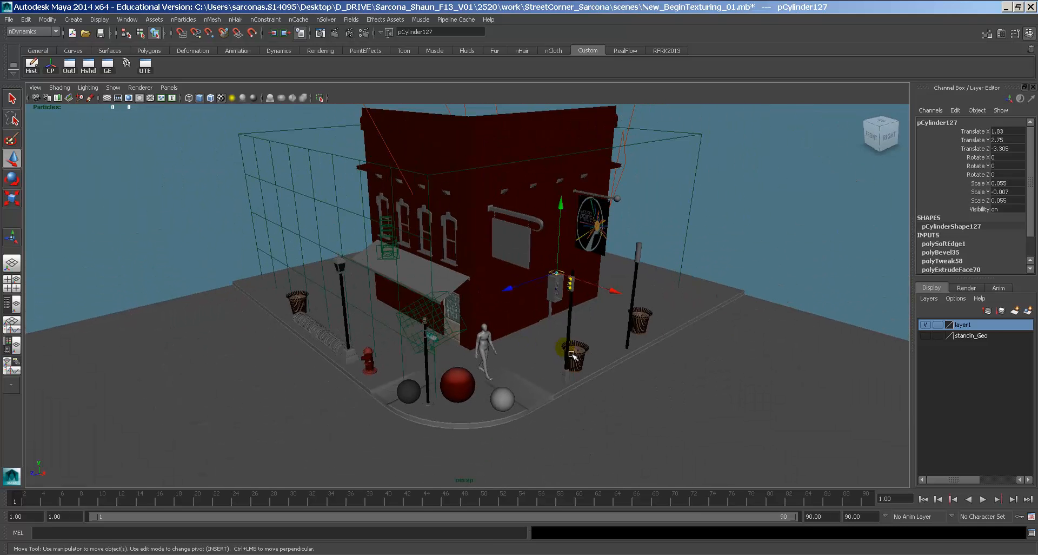
pyautogui.click(537, 367)
pyautogui.click(508, 287)
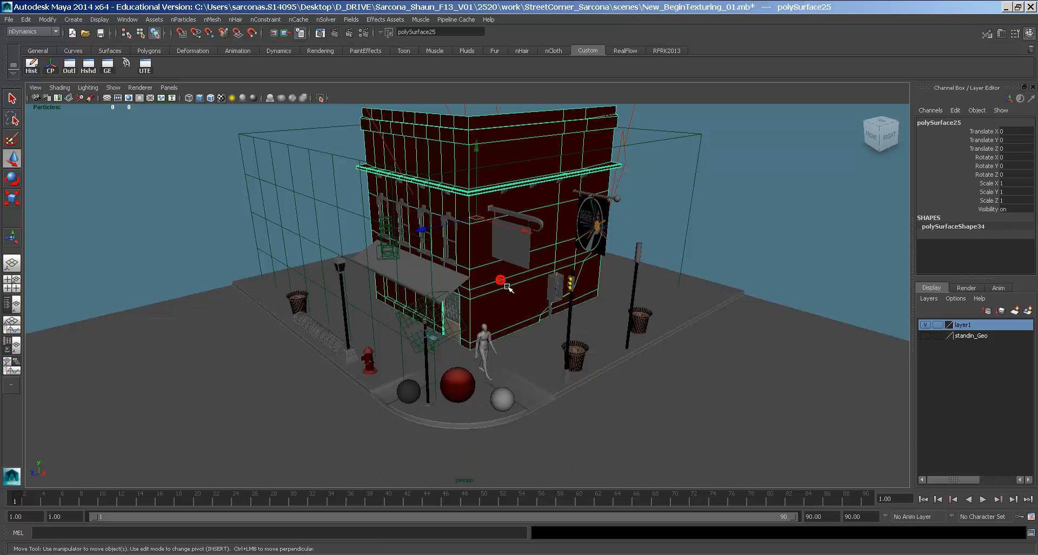